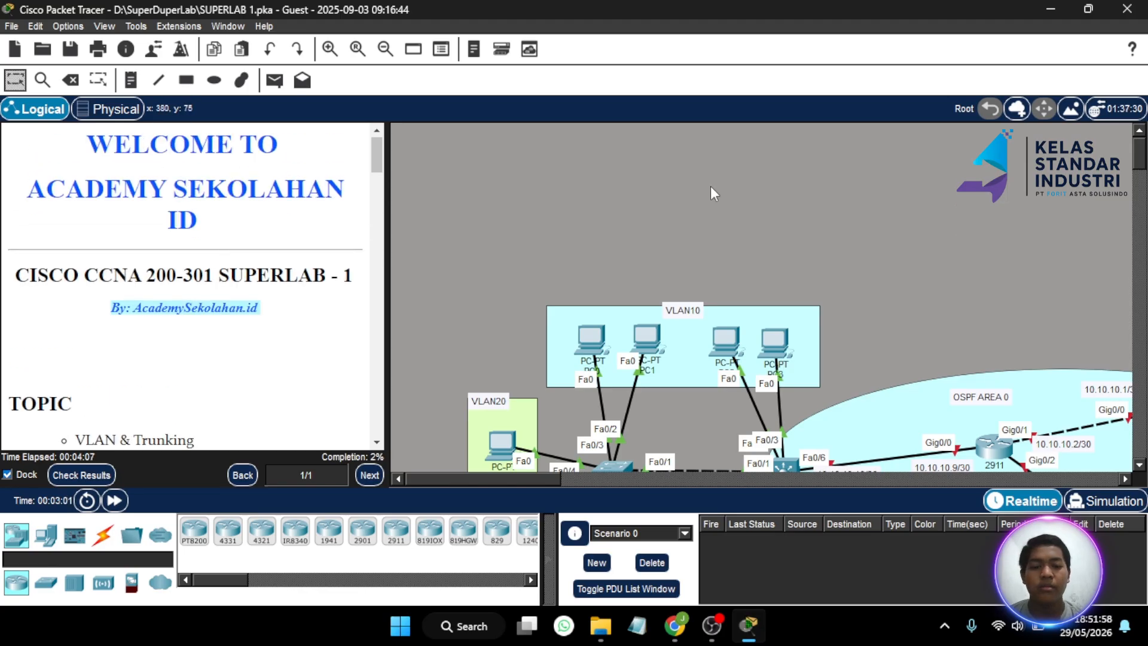
- Find SW4 on the topology, open its command-line console, and widen the window
{"action": "scroll", "coordinate": [710, 186], "scroll_direction": "down", "scroll_amount": 5}
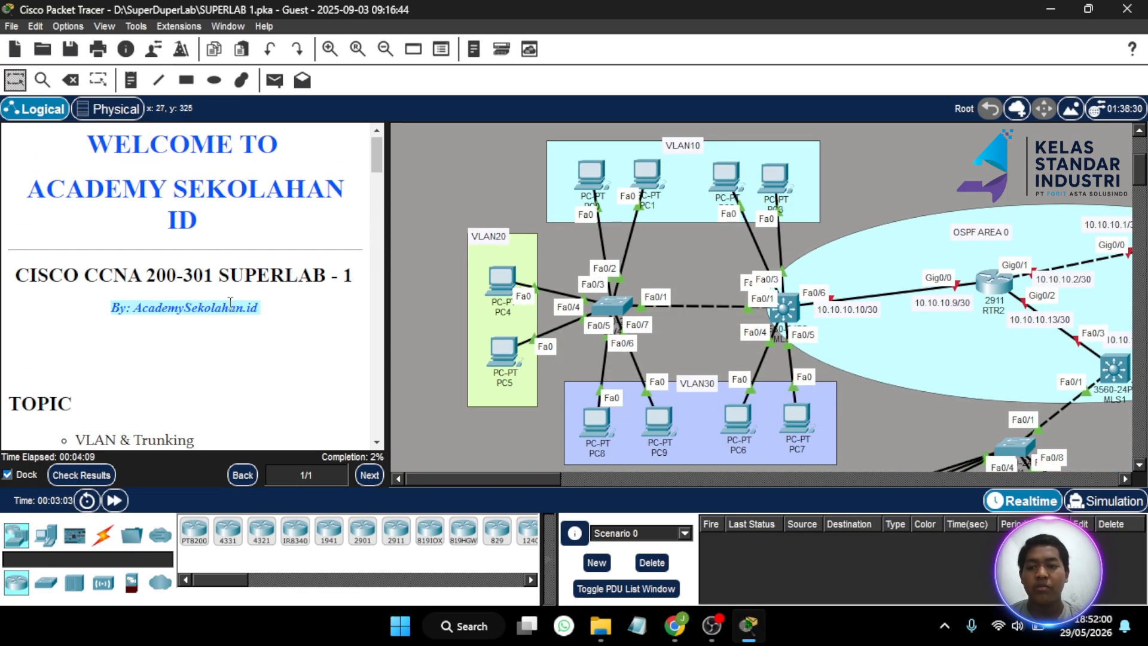
{"action": "scroll", "coordinate": [197, 297], "scroll_direction": "down", "scroll_amount": 2}
{"action": "scroll", "coordinate": [197, 297], "scroll_direction": "down", "scroll_amount": 7}
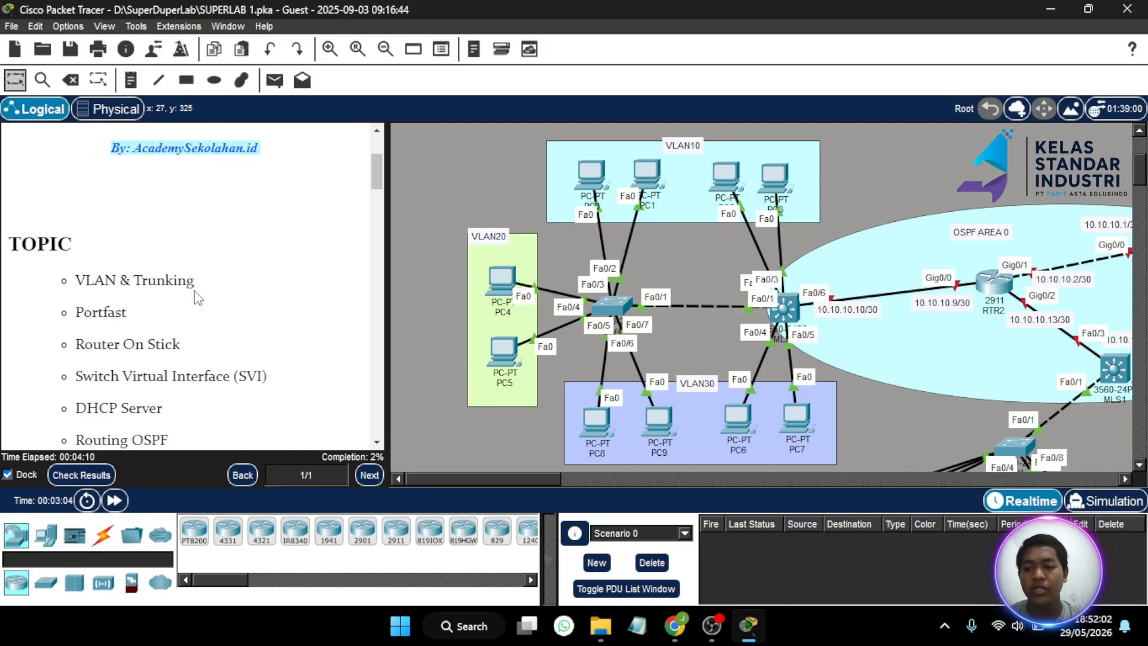
{"action": "scroll", "coordinate": [196, 297], "scroll_direction": "down", "scroll_amount": 7}
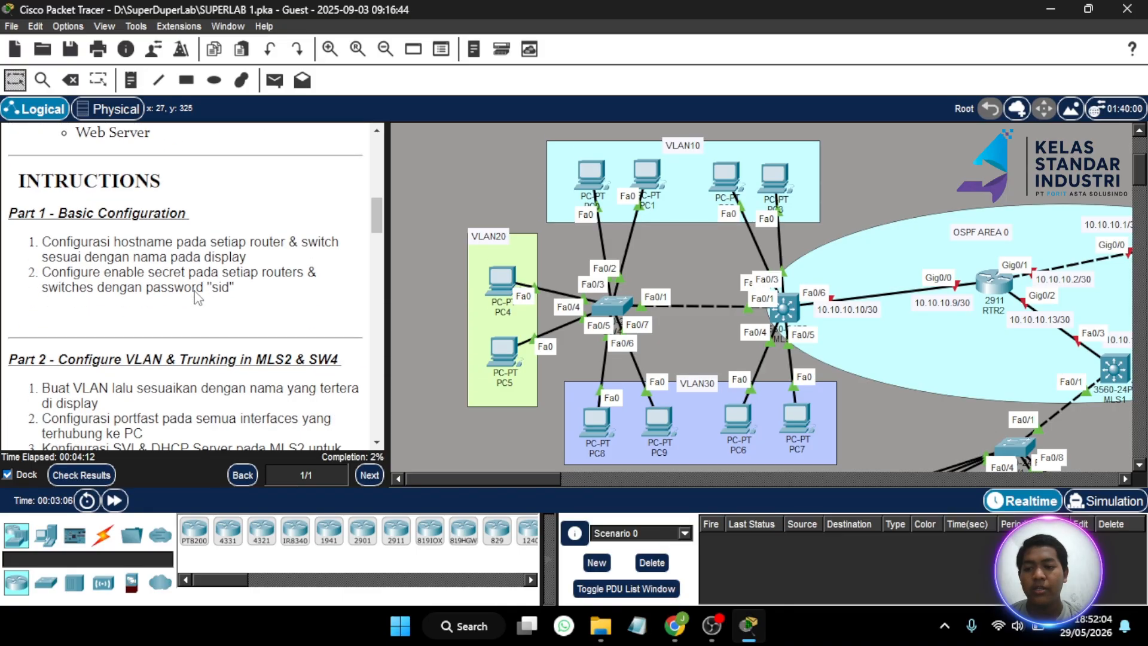
{"action": "scroll", "coordinate": [197, 297], "scroll_direction": "up", "scroll_amount": 4}
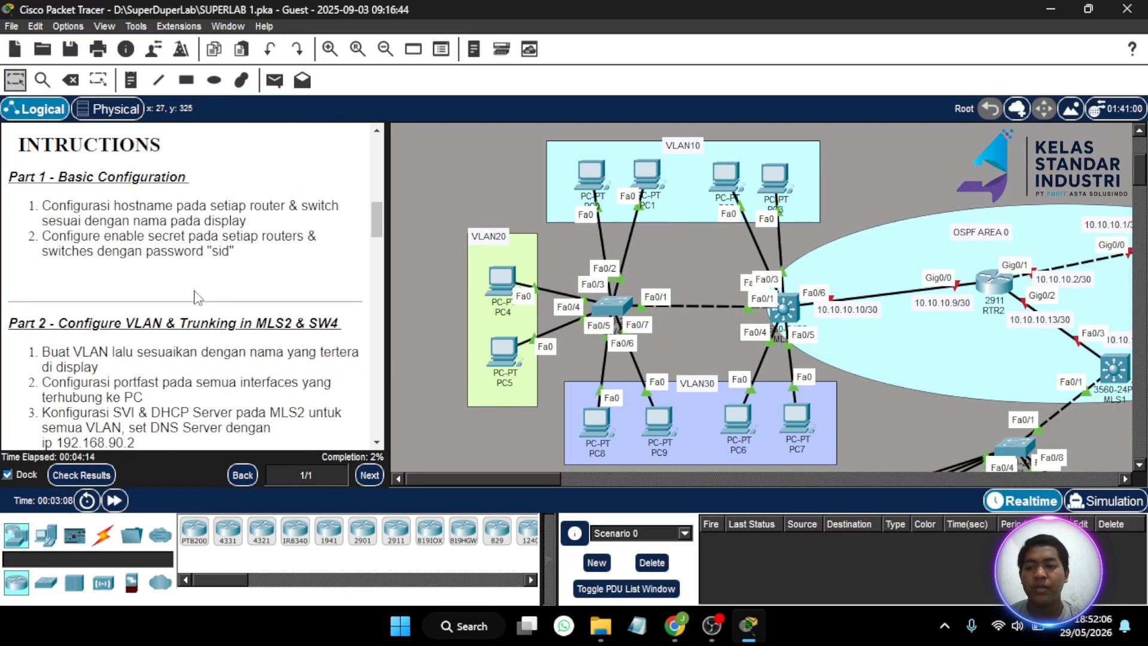
{"action": "scroll", "coordinate": [198, 297], "scroll_direction": "down", "scroll_amount": 20}
{"action": "scroll", "coordinate": [195, 297], "scroll_direction": "down", "scroll_amount": 18}
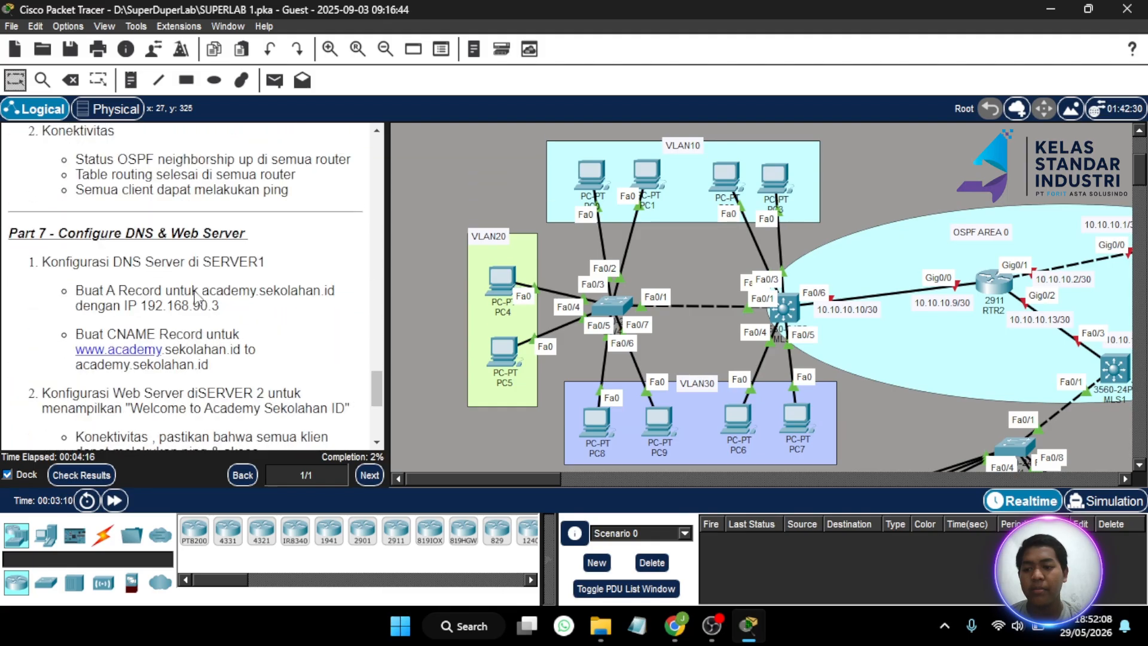
{"action": "scroll", "coordinate": [198, 297], "scroll_direction": "up", "scroll_amount": 20}
{"action": "scroll", "coordinate": [198, 297], "scroll_direction": "up", "scroll_amount": 20}
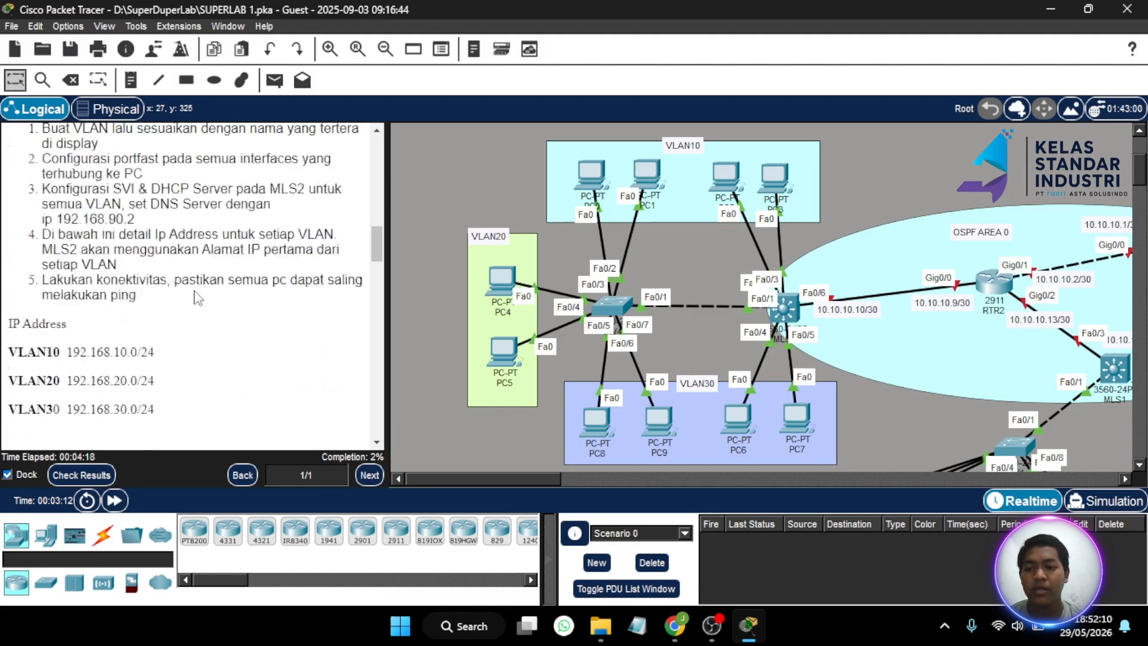
{"action": "scroll", "coordinate": [198, 297], "scroll_direction": "down", "scroll_amount": 3}
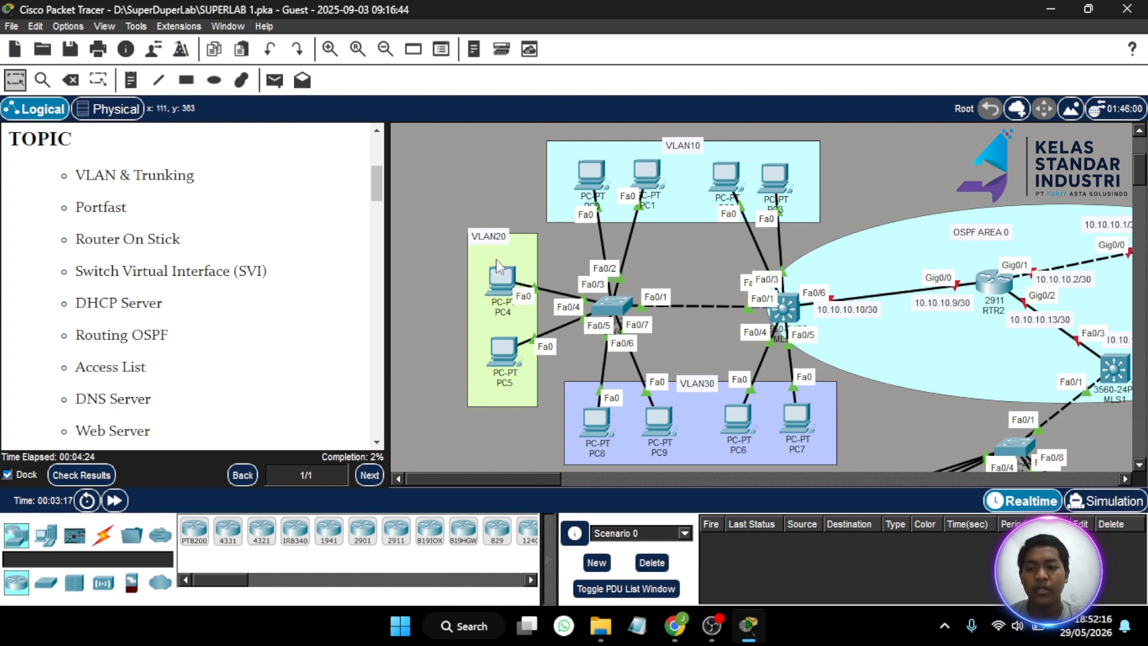
{"action": "scroll", "coordinate": [628, 237], "scroll_direction": "down", "scroll_amount": 1}
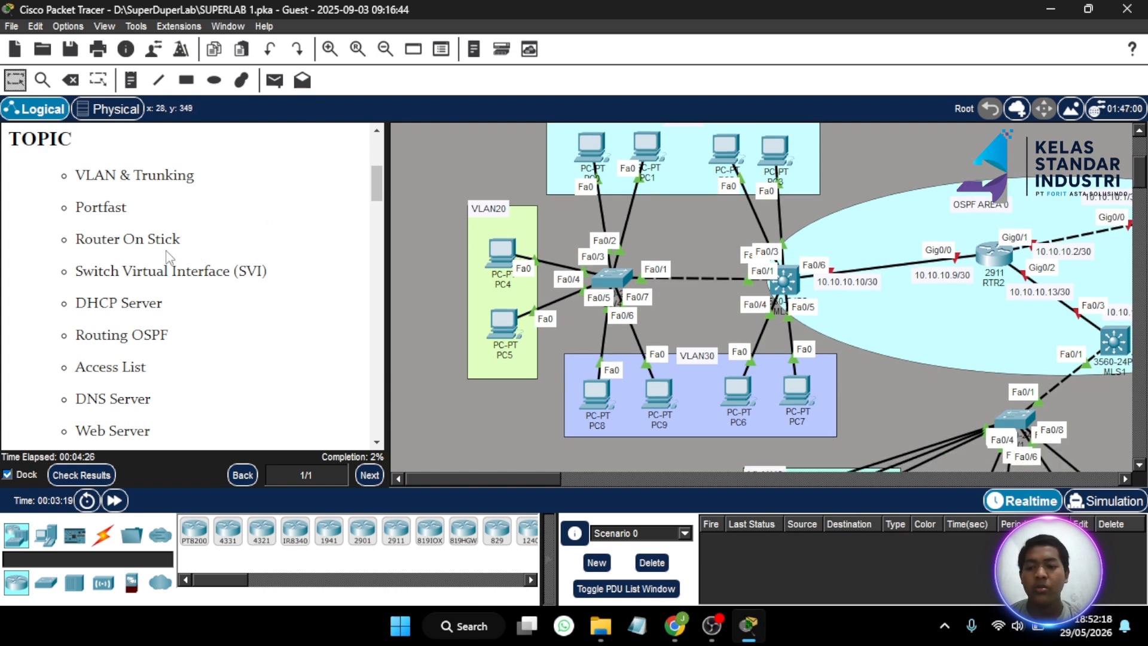
{"action": "scroll", "coordinate": [170, 260], "scroll_direction": "down", "scroll_amount": 1}
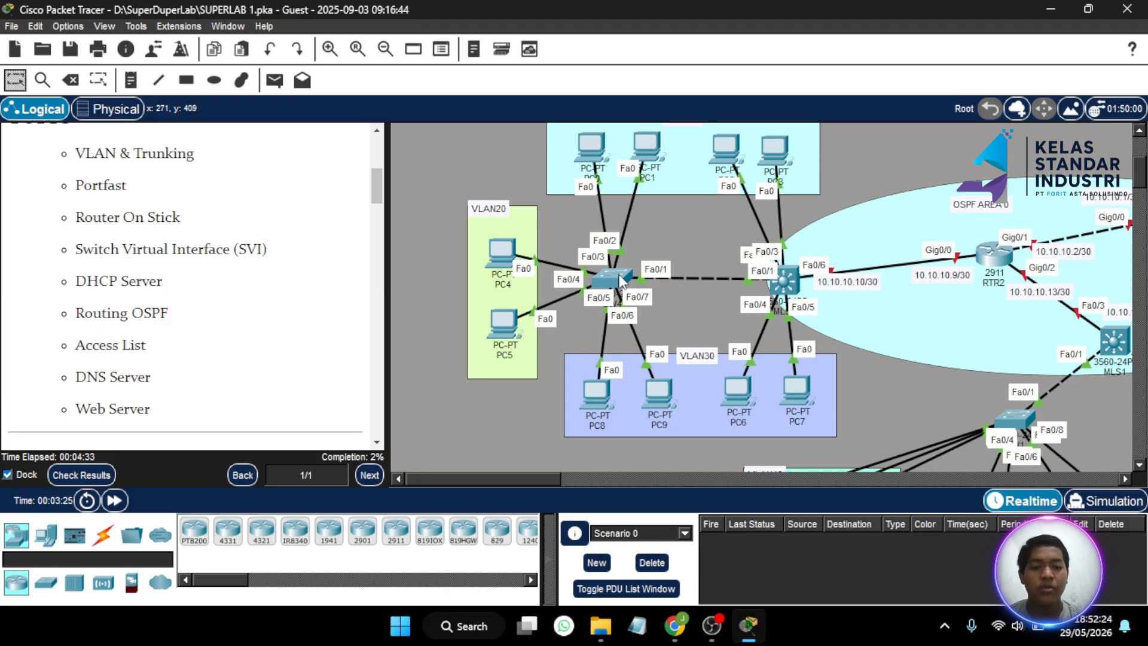
{"action": "scroll", "coordinate": [129, 314], "scroll_direction": "down", "scroll_amount": 2}
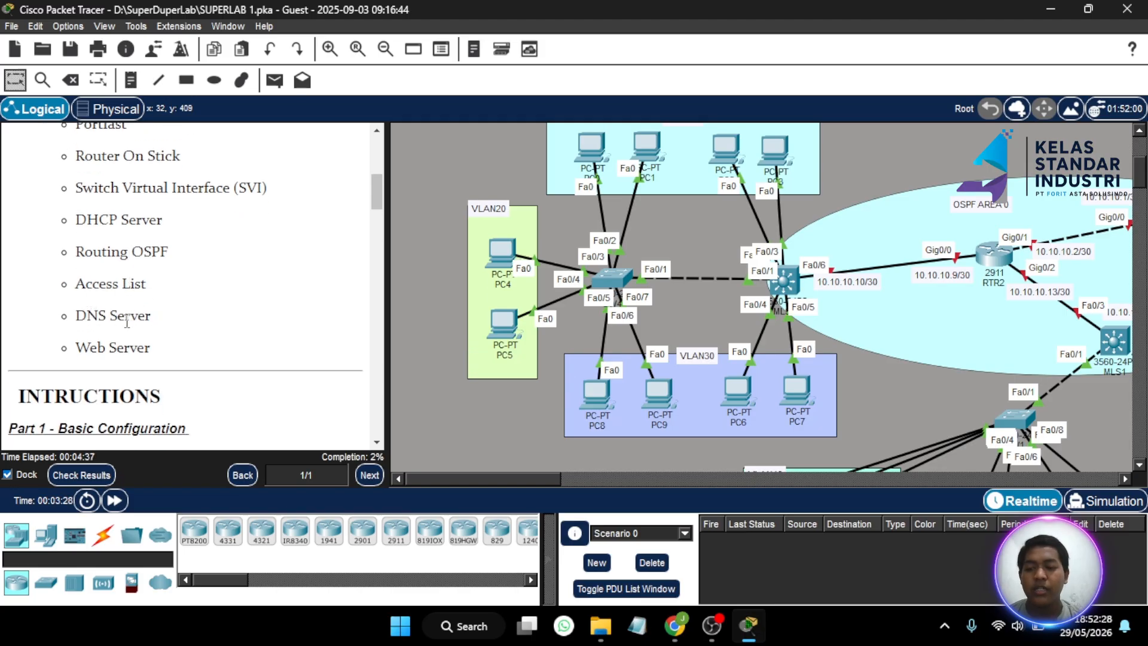
{"action": "scroll", "coordinate": [127, 341], "scroll_direction": "down", "scroll_amount": 4}
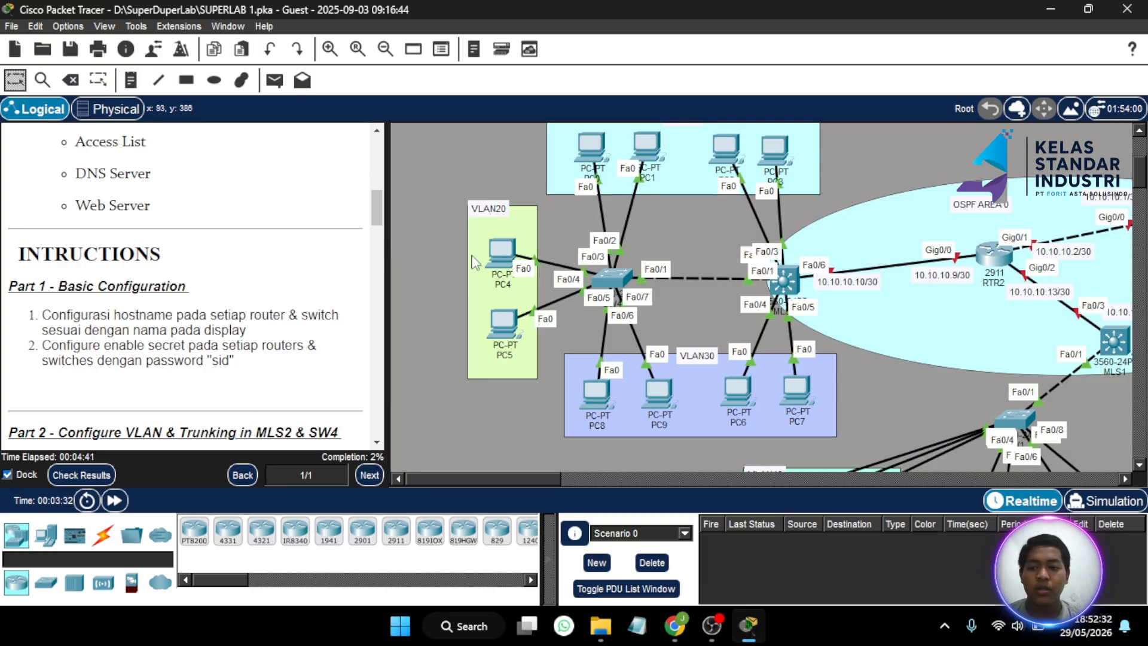
{"action": "scroll", "coordinate": [475, 262], "scroll_direction": "up", "scroll_amount": 1}
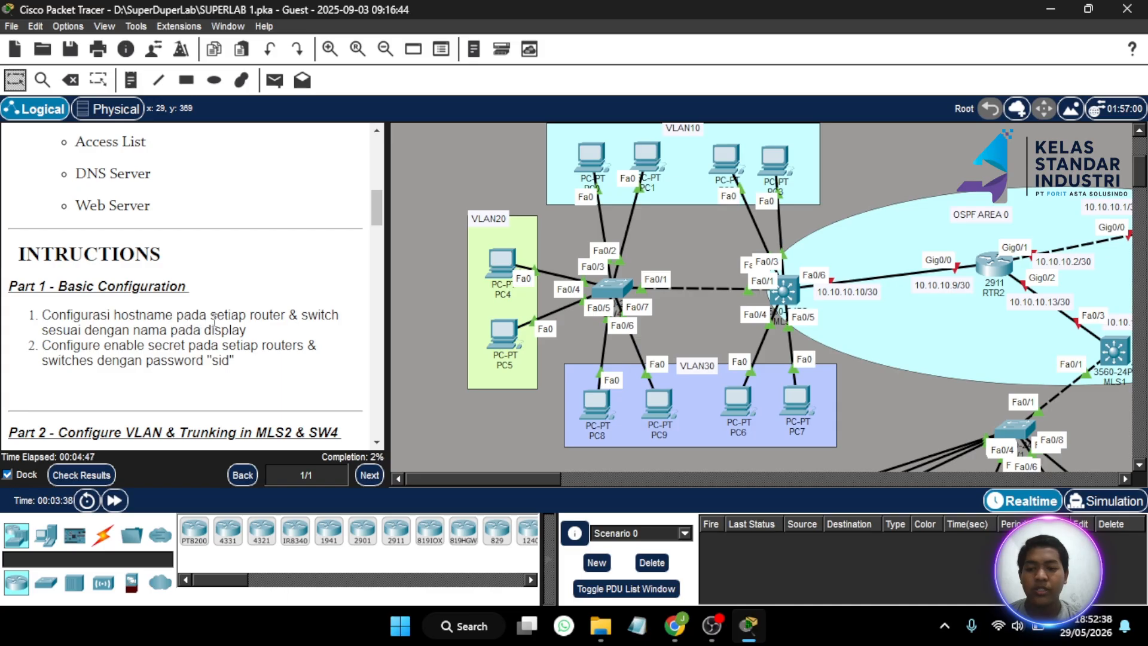
{"action": "scroll", "coordinate": [648, 312], "scroll_direction": "right", "scroll_amount": 5}
{"action": "scroll", "coordinate": [650, 317], "scroll_direction": "right", "scroll_amount": 20}
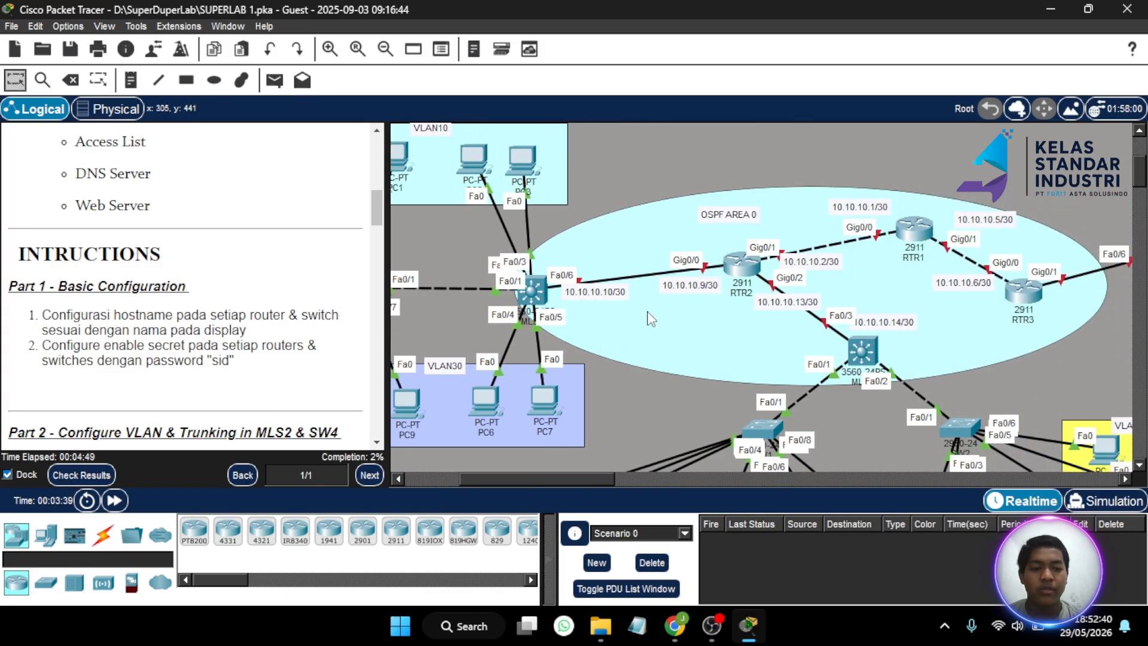
{"action": "scroll", "coordinate": [647, 311], "scroll_direction": "left", "scroll_amount": 20}
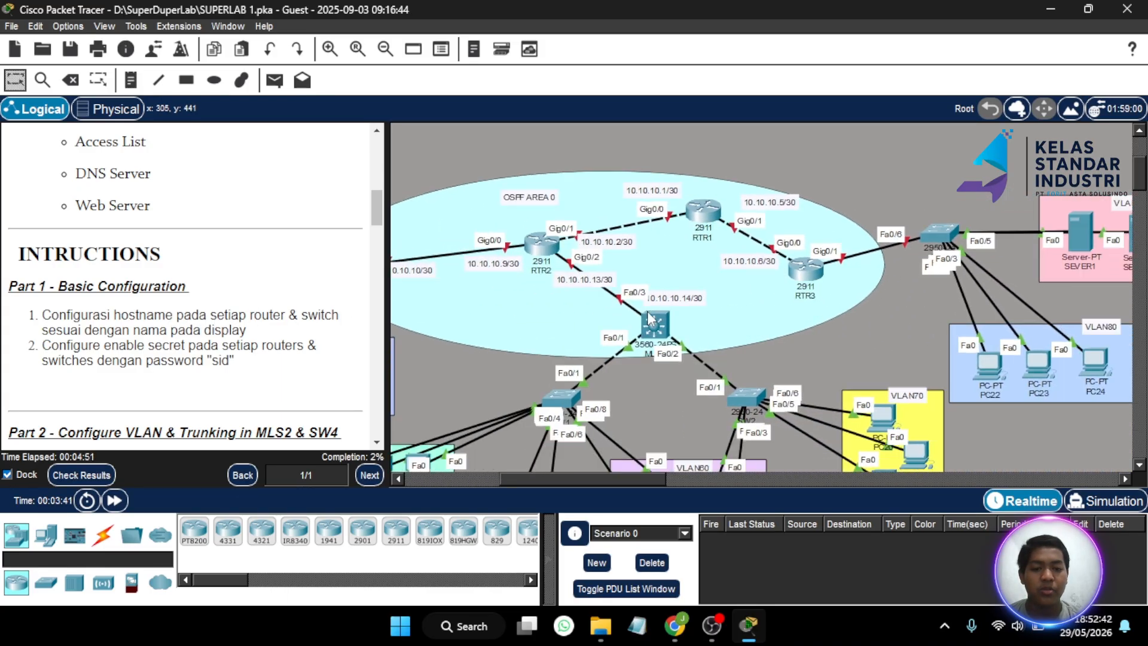
{"action": "scroll", "coordinate": [649, 315], "scroll_direction": "right", "scroll_amount": 2}
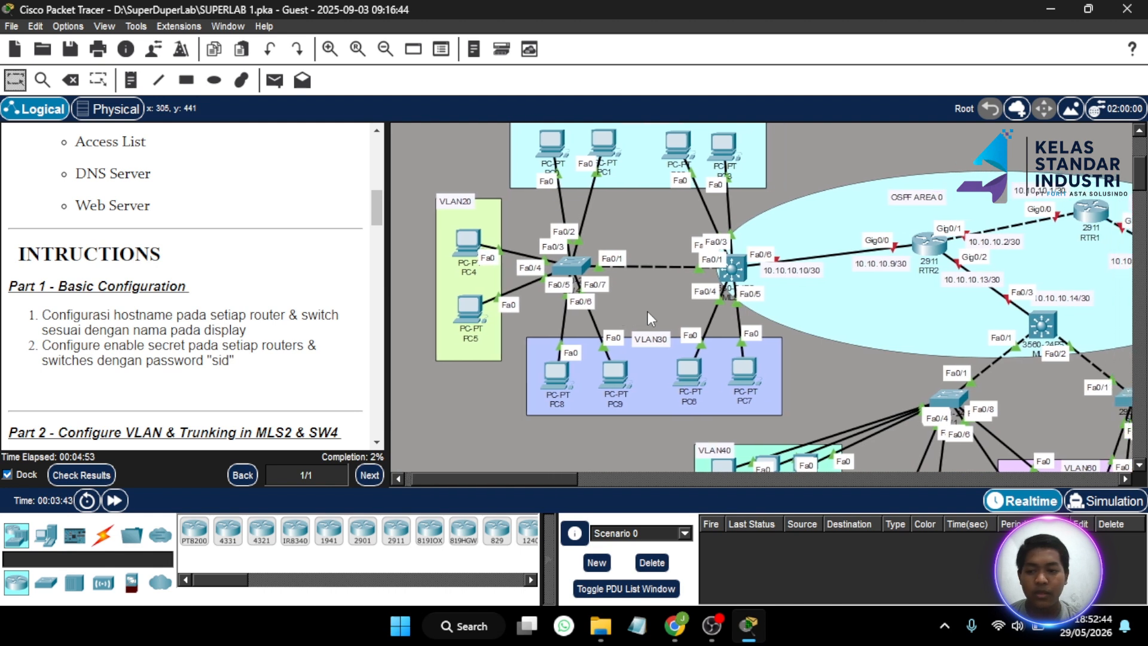
{"action": "scroll", "coordinate": [612, 307], "scroll_direction": "right", "scroll_amount": 10}
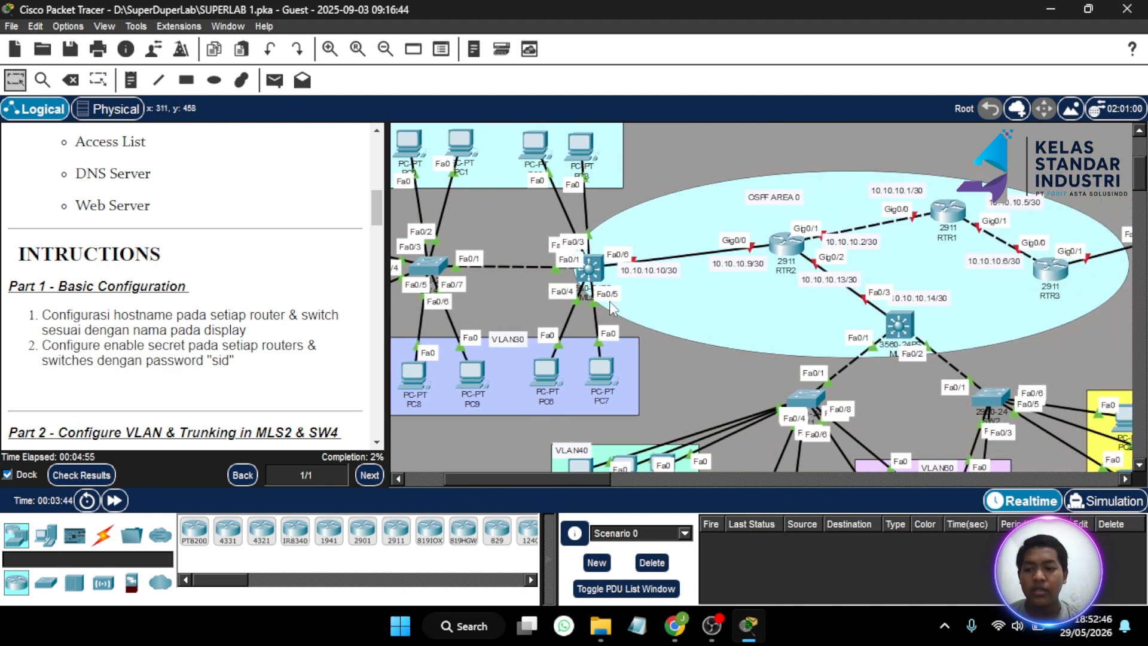
{"action": "scroll", "coordinate": [684, 311], "scroll_direction": "left", "scroll_amount": 3}
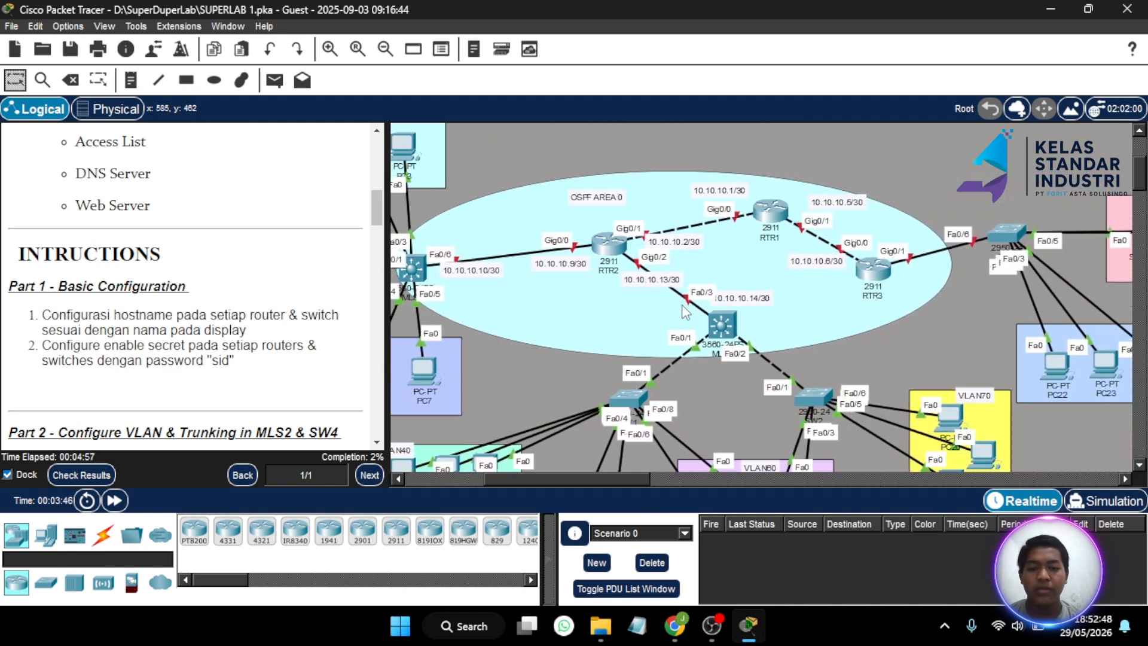
{"action": "scroll", "coordinate": [685, 311], "scroll_direction": "left", "scroll_amount": 5}
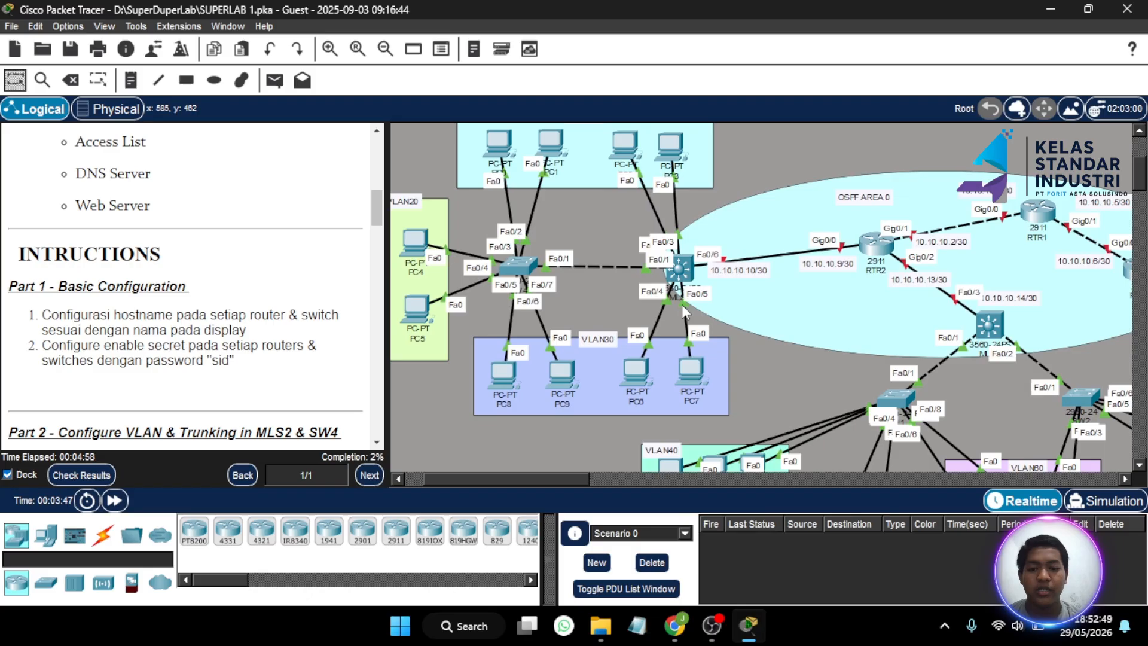
{"action": "left_click", "coordinate": [513, 267]}
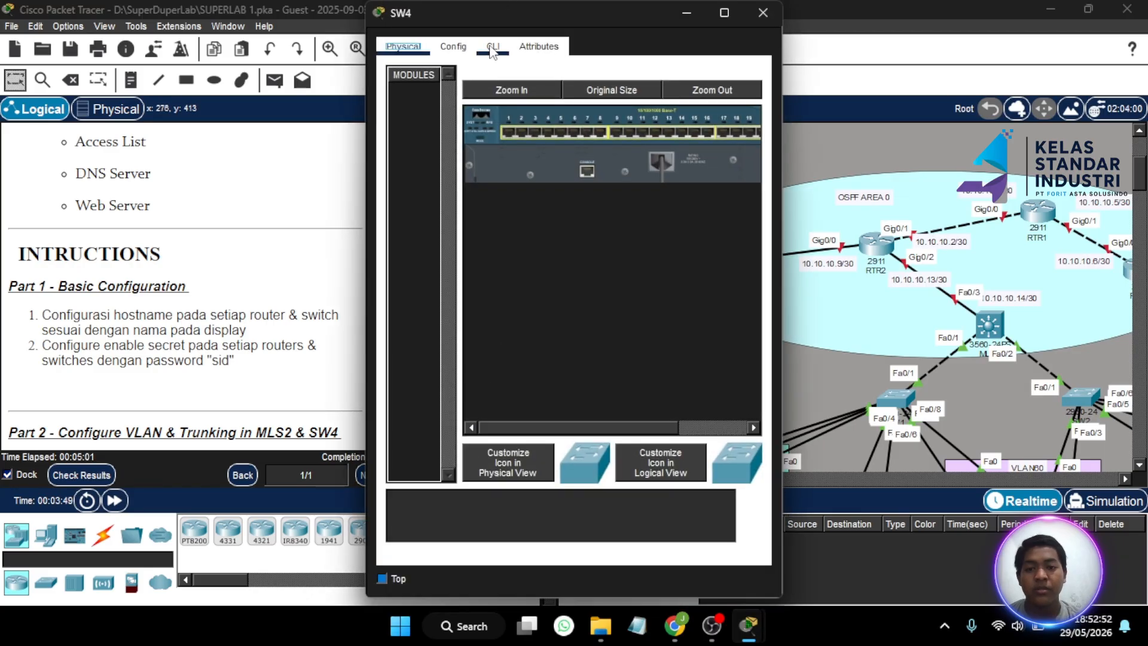
{"action": "left_click", "coordinate": [494, 45]}
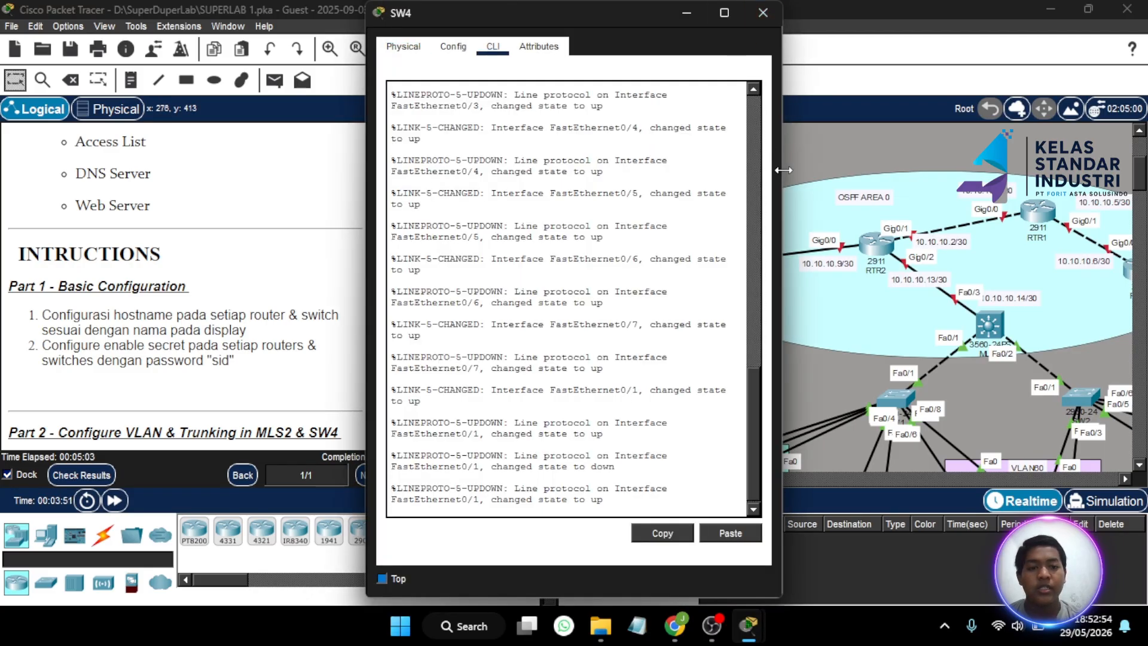
{"action": "left_click_drag", "start_coordinate": [782, 170], "coordinate": [906, 171]}
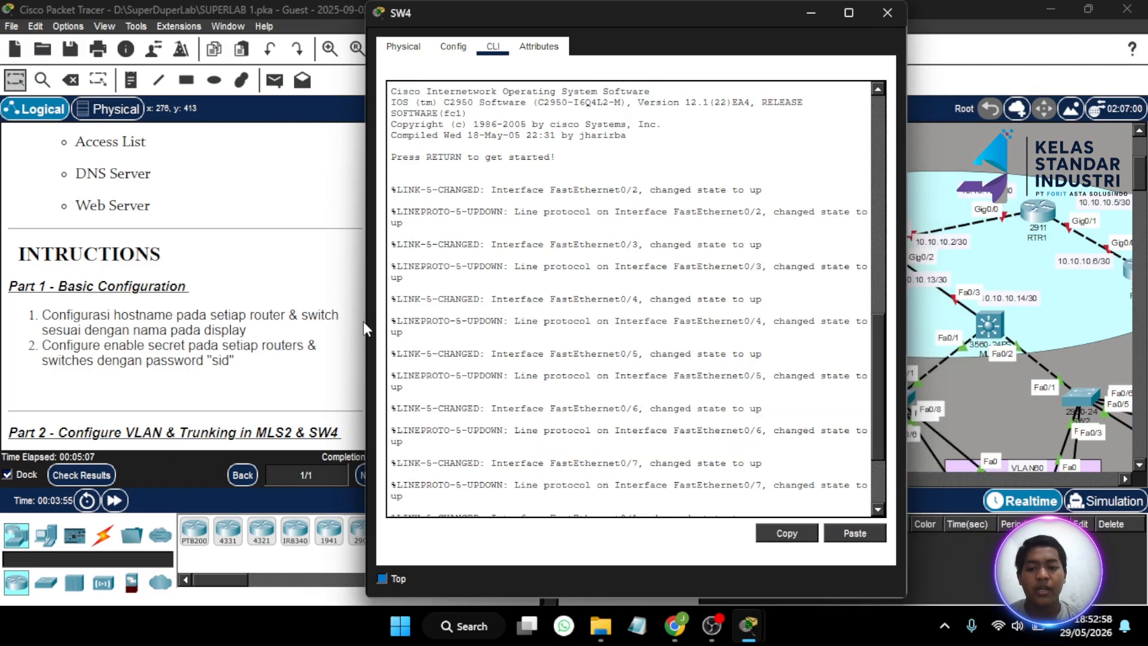
{"action": "left_click_drag", "start_coordinate": [367, 326], "coordinate": [257, 338]}
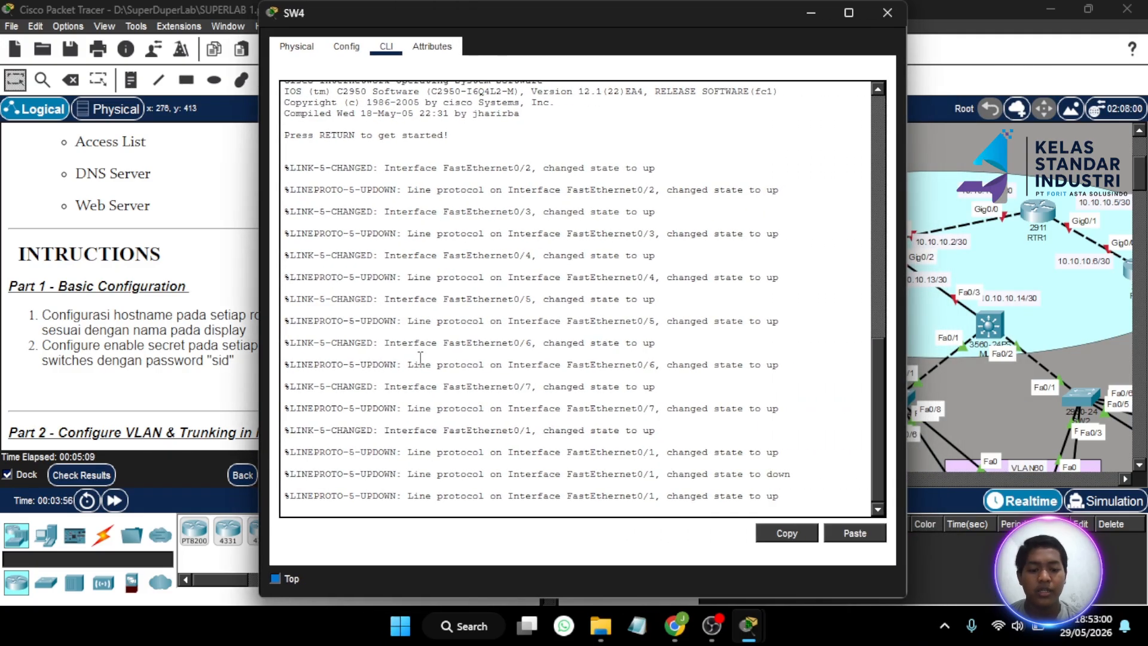
- Enter privileged mode and set the switch hostname to SW4
{"action": "key", "text": "Return"}
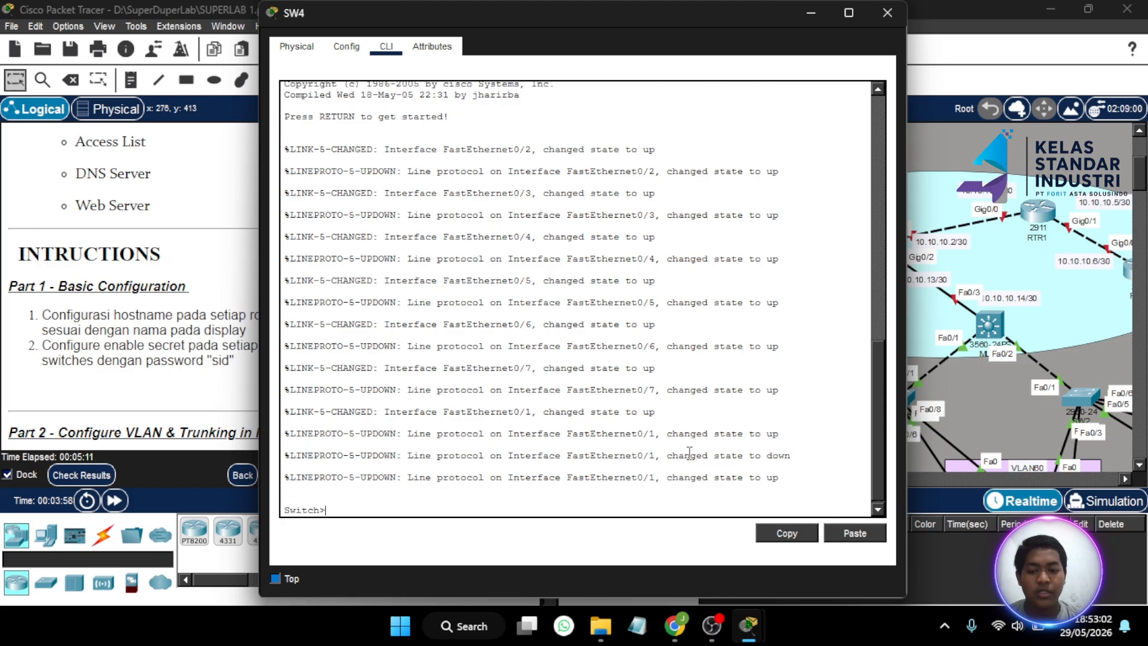
{"action": "type", "text": "en"}
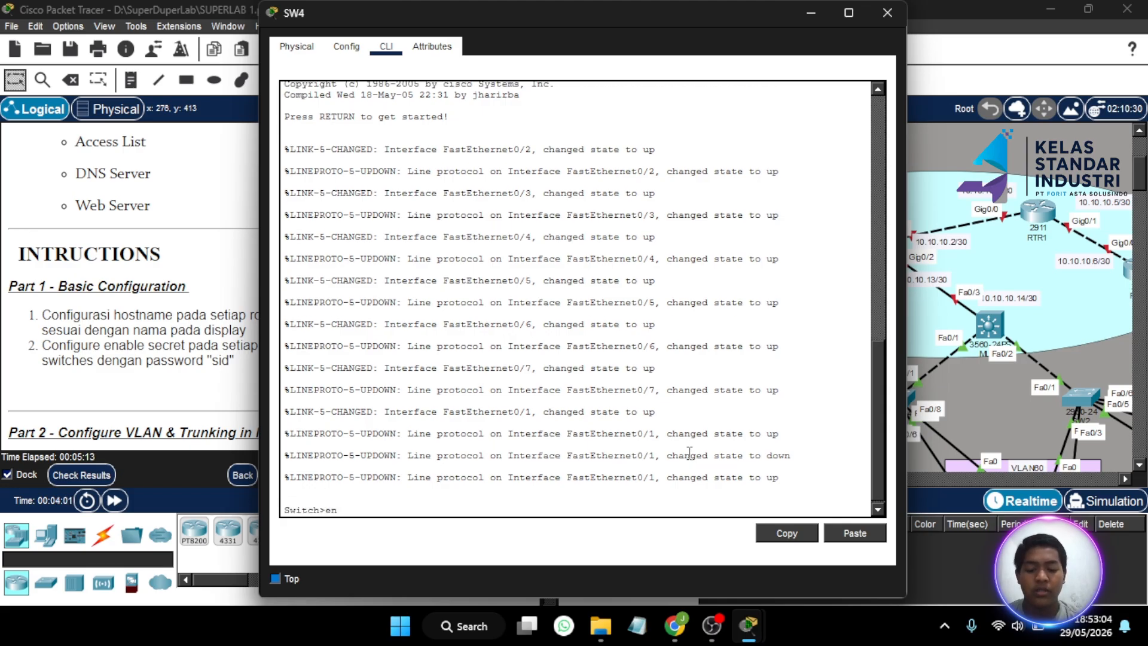
{"action": "key", "text": "Return"}
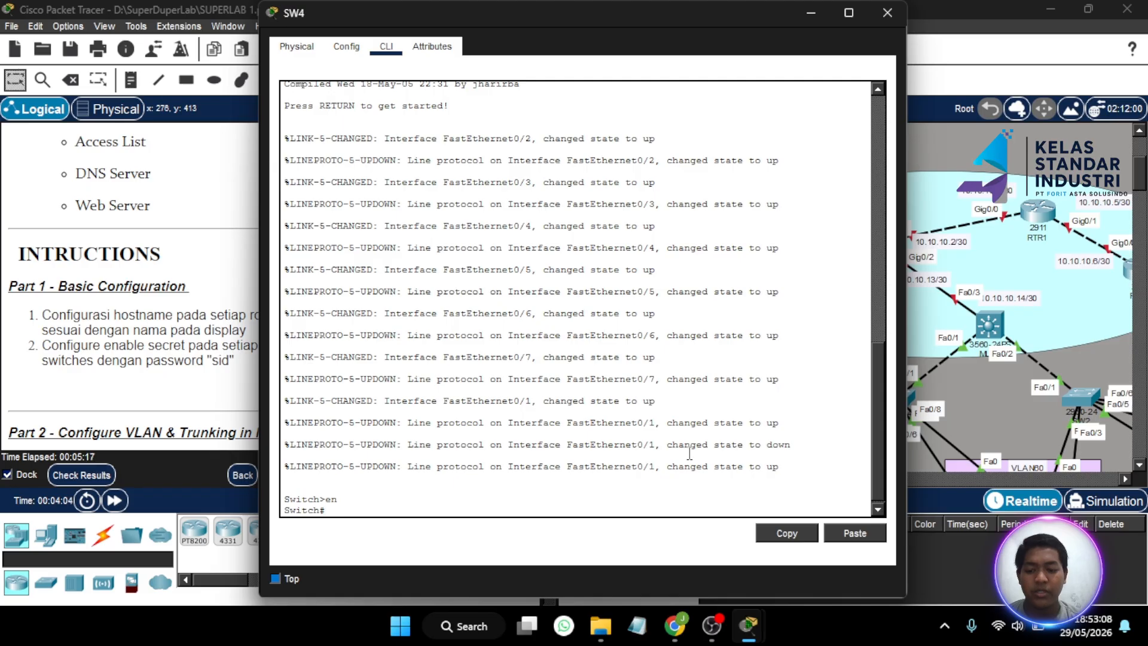
{"action": "key", "text": "Return"}
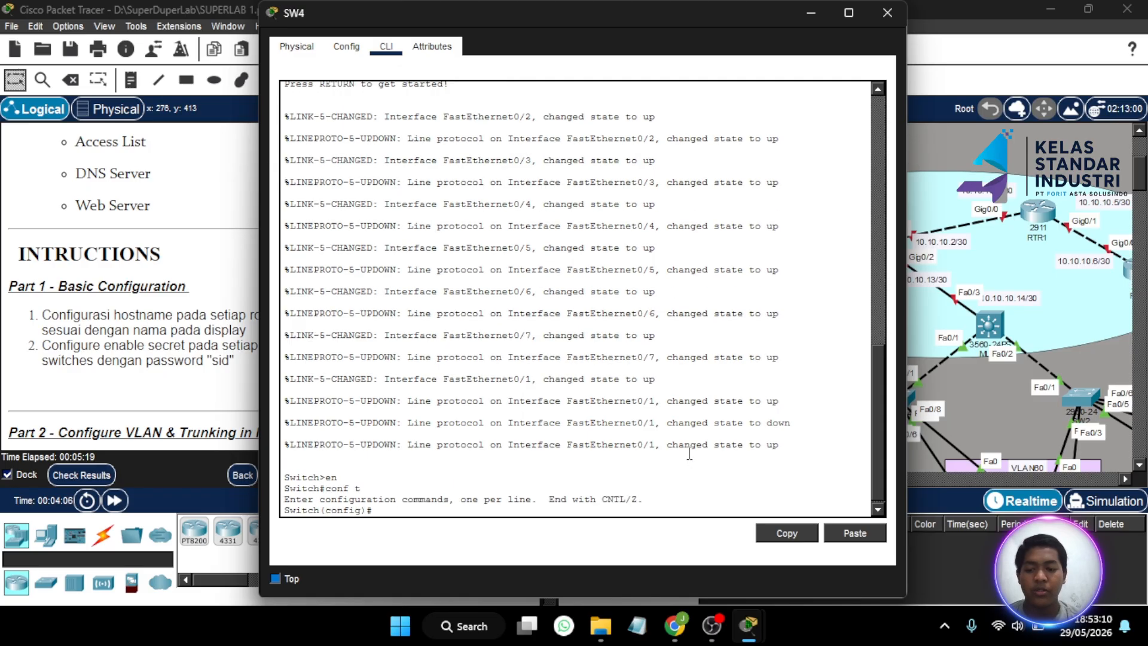
{"action": "type", "text": "ho"}
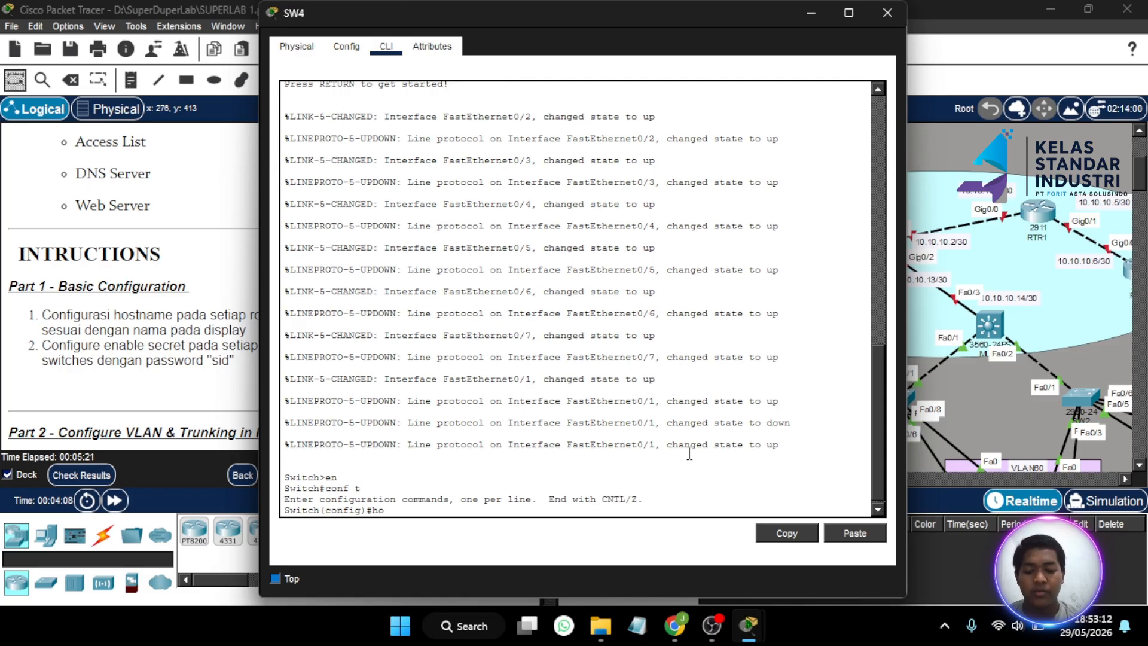
{"action": "type", "text": "st"}
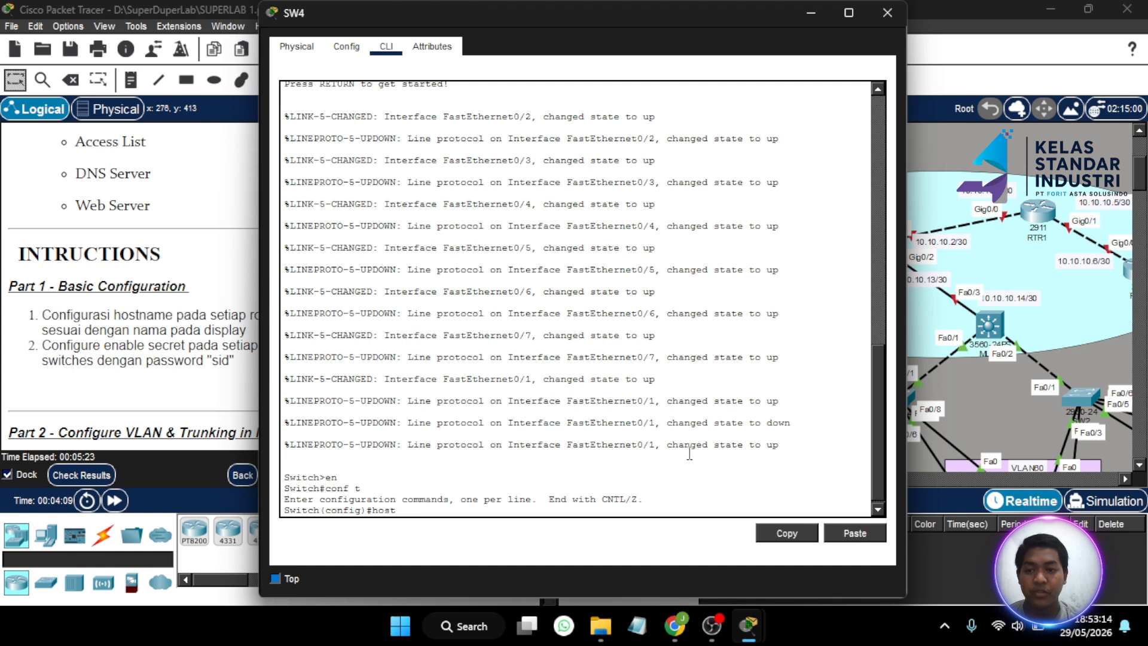
{"action": "type", "text": " SW4"}
{"action": "key", "text": "Return"}
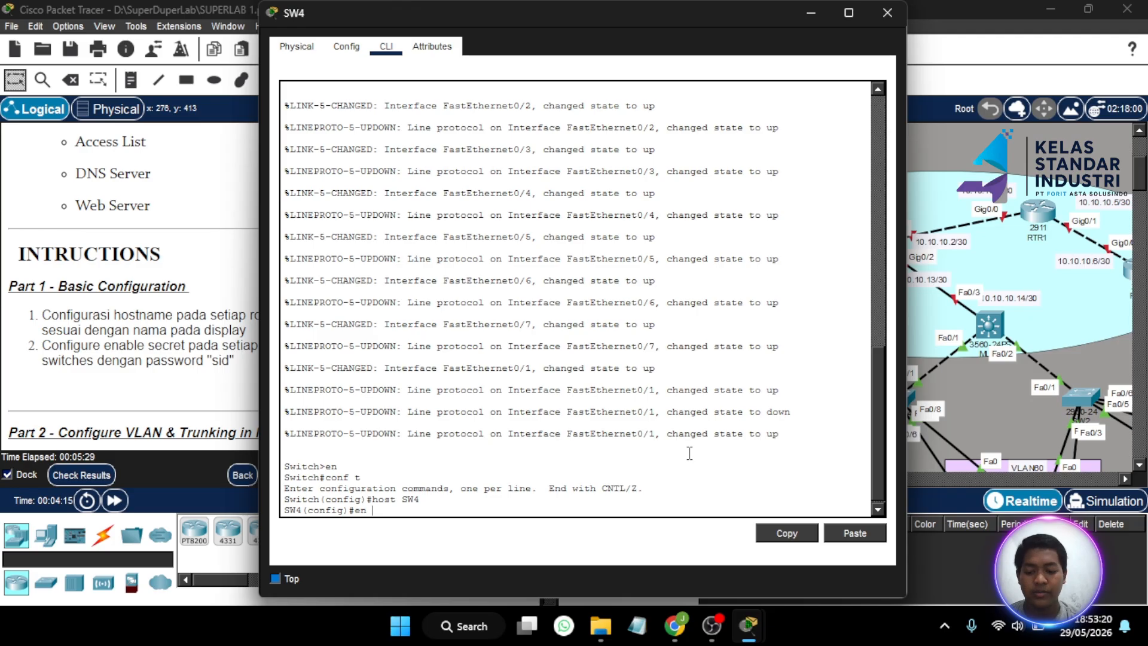
- Set SW4's enable secret password, retrying after the ambiguous 'en sec' command
{"action": "type", "text": "en sec si"}
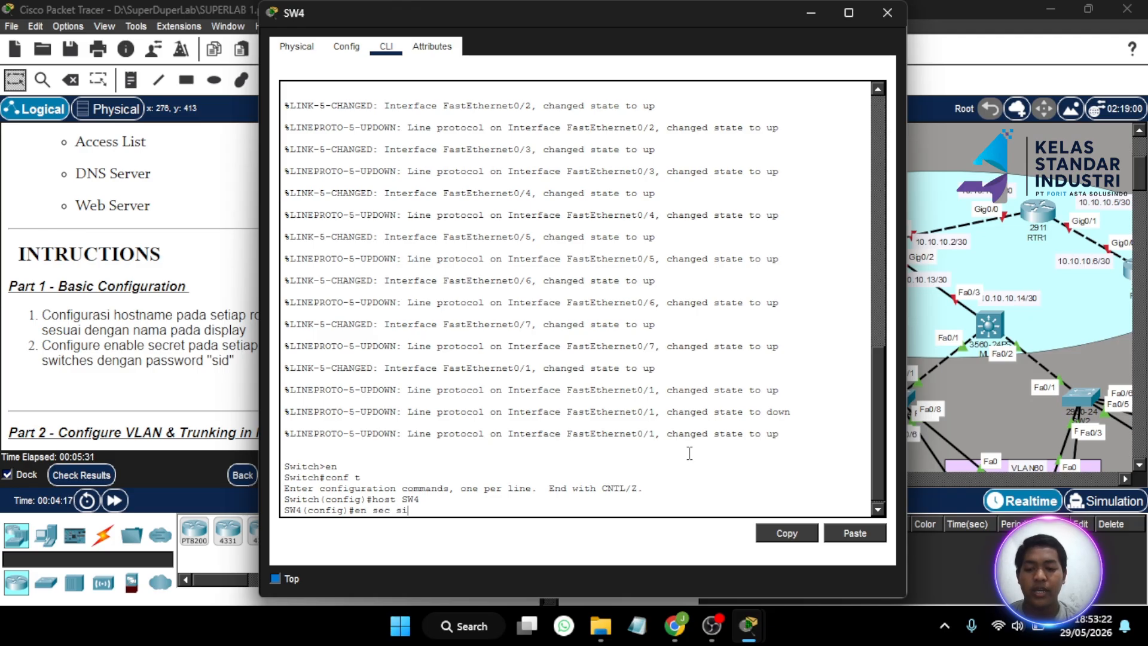
{"action": "type", "text": "d"}
{"action": "key", "text": "Return"}
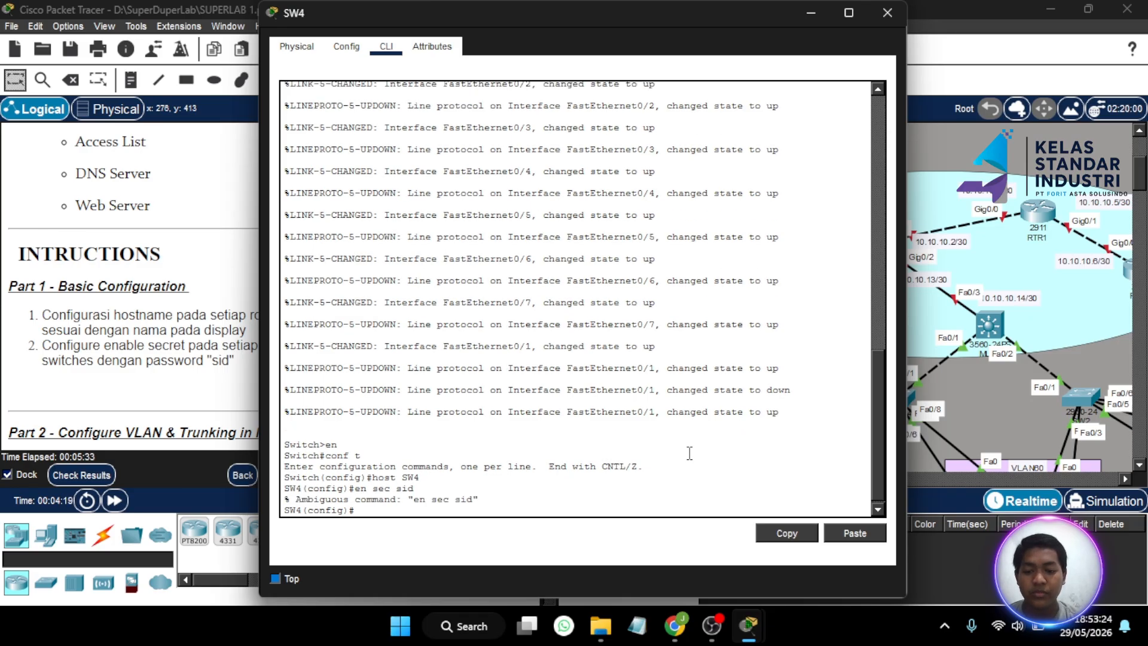
{"action": "type", "text": "en sec sid"}
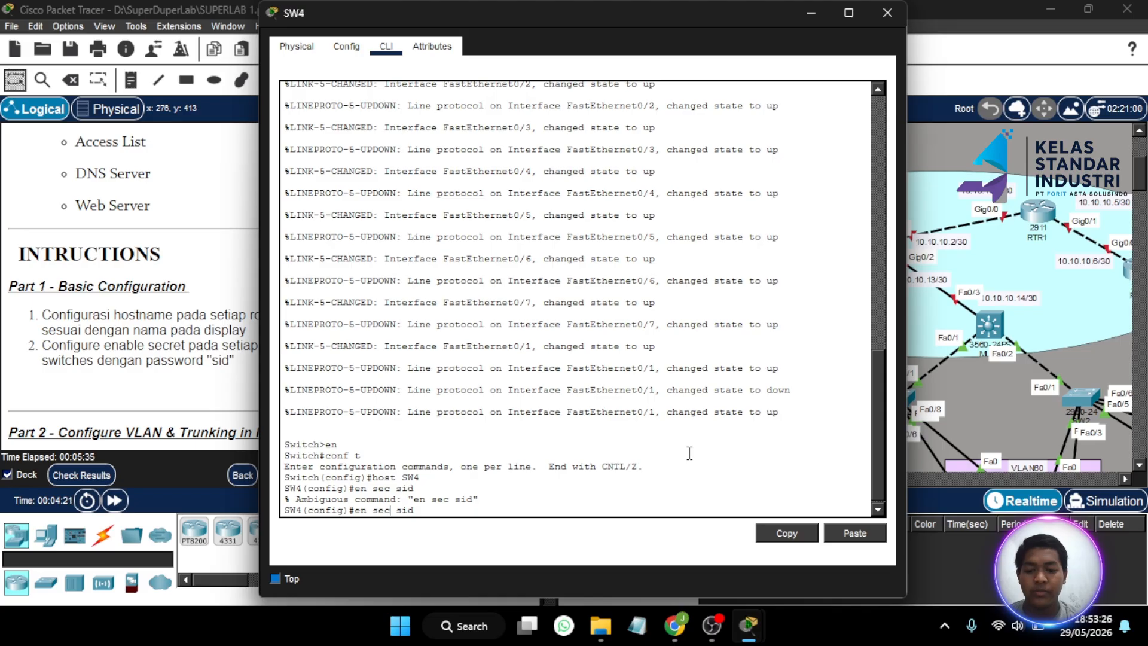
{"action": "type", "text": "a"}
{"action": "key", "text": "Return"}
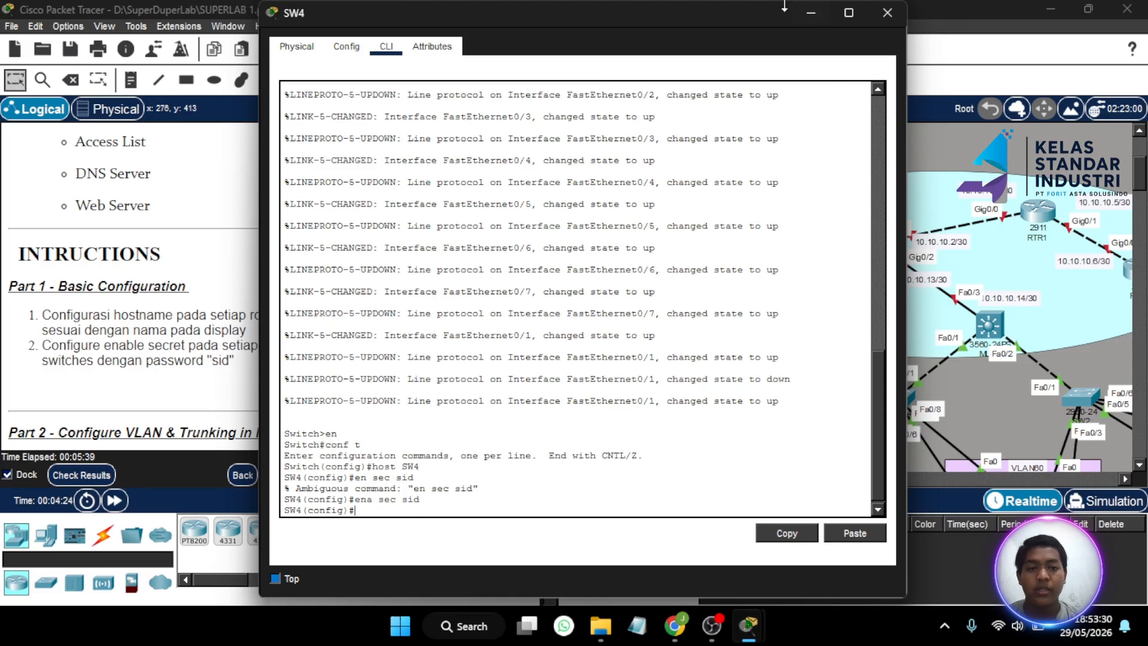
- Close SW4, open RTR2's command line, and change its hostname to RTRR2
{"action": "left_click", "coordinate": [887, 13]}
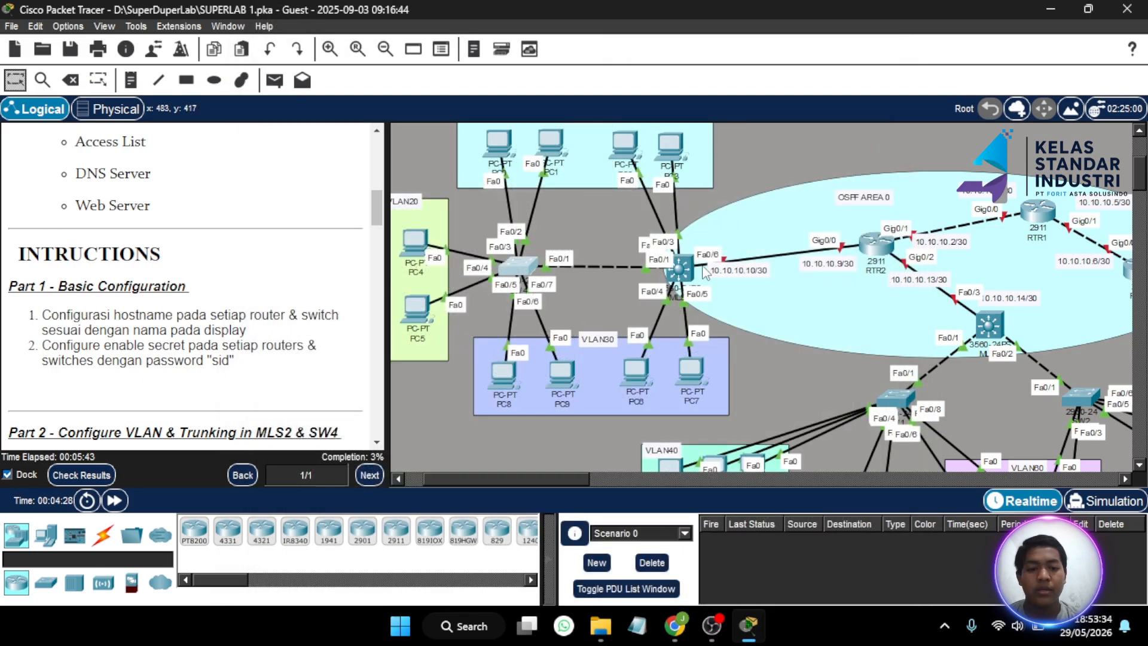
{"action": "left_click", "coordinate": [871, 243]}
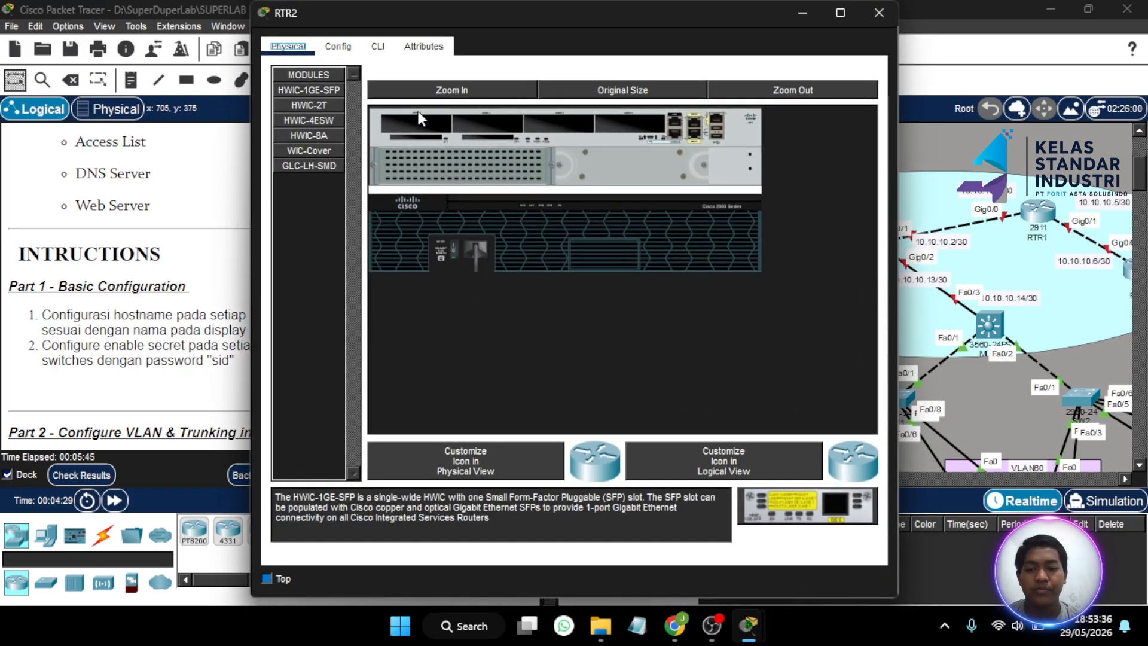
{"action": "left_click", "coordinate": [378, 46]}
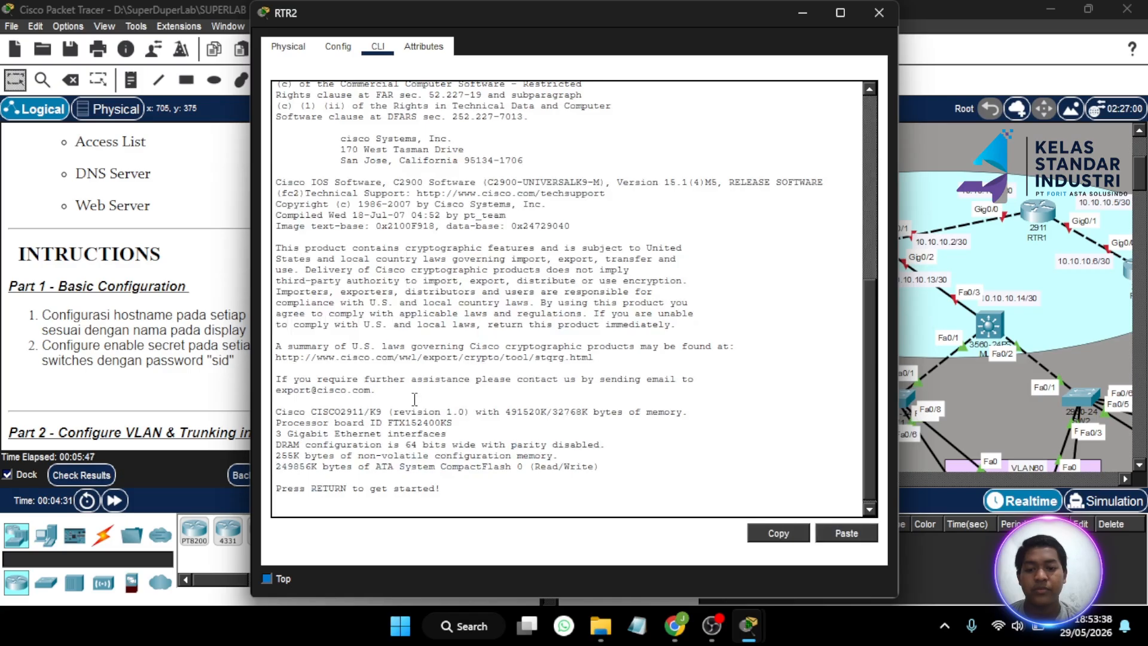
{"action": "type", "text": "en"}
{"action": "key", "text": "Return"}
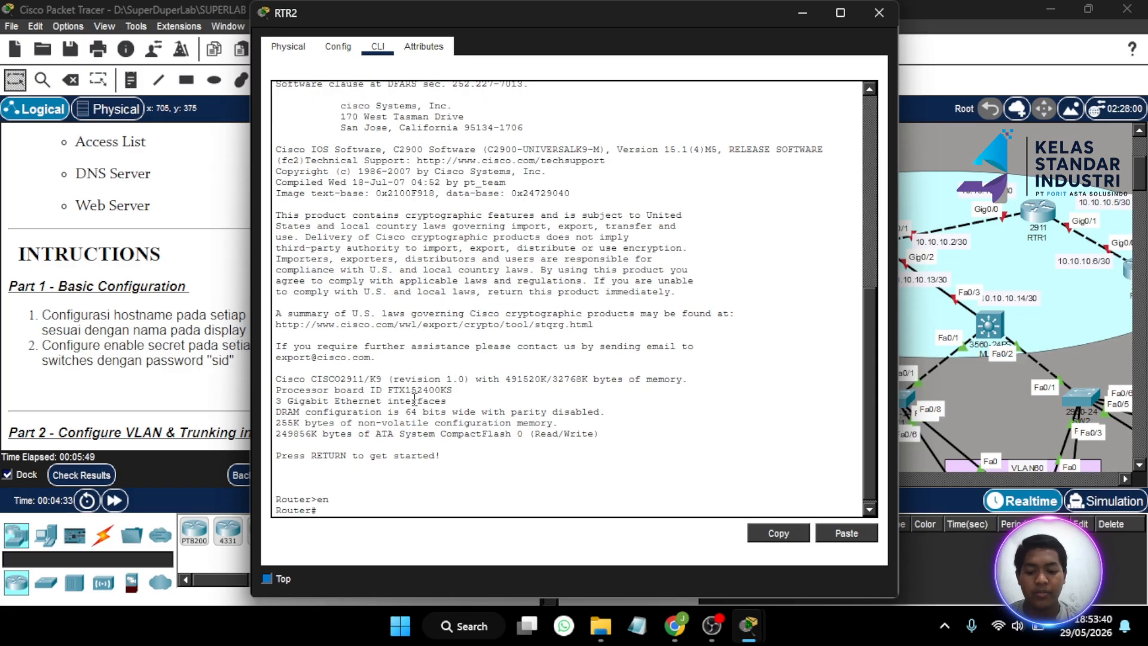
{"action": "type", "text": "conf t"}
{"action": "key", "text": "Return"}
{"action": "type", "text": "h"}
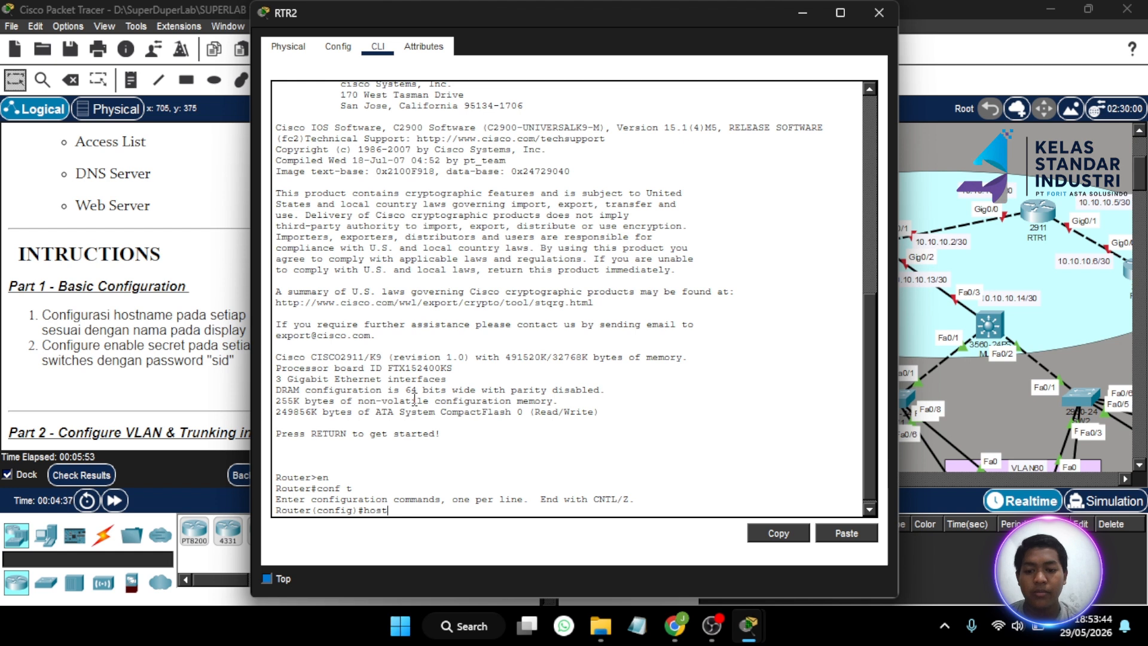
{"action": "type", "text": "ost RTRR2"}
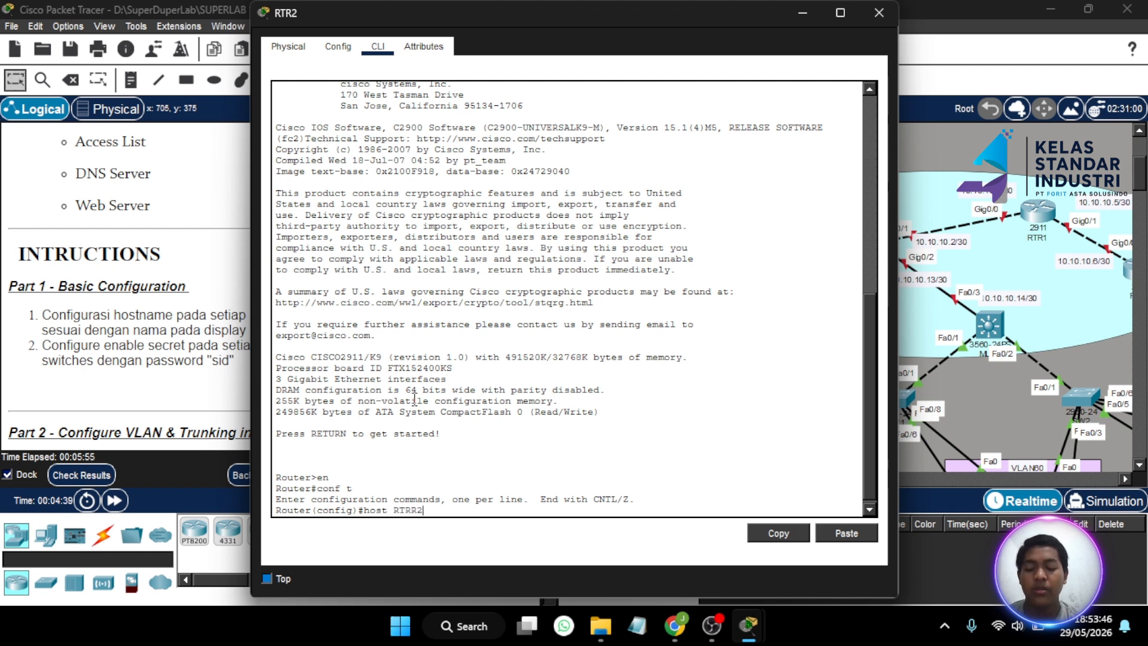
{"action": "key", "text": "Return"}
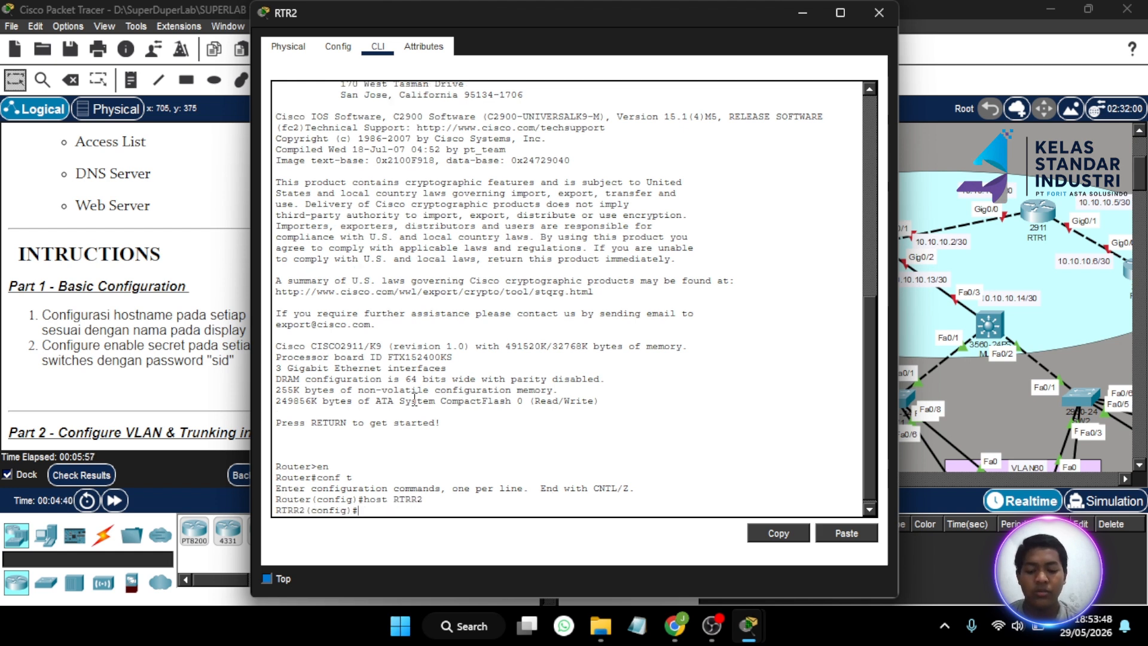
- Set RTRR2's enable secret password and close its device window
{"action": "type", "text": "ena sec"}
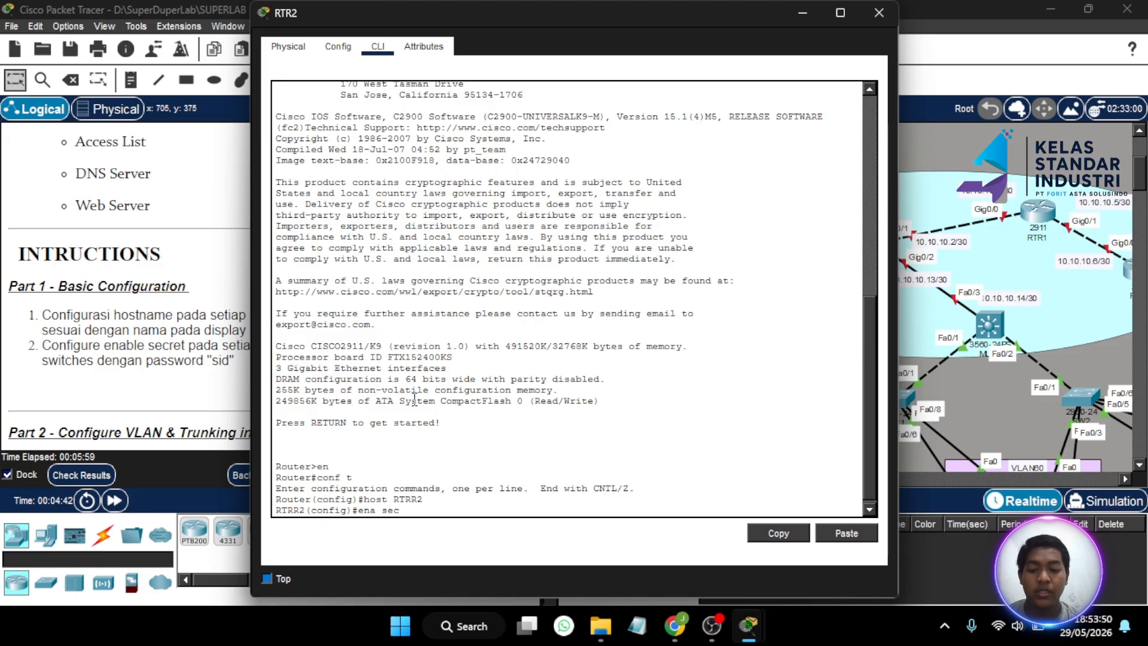
{"action": "type", "text": " sid"}
{"action": "key", "text": "Return"}
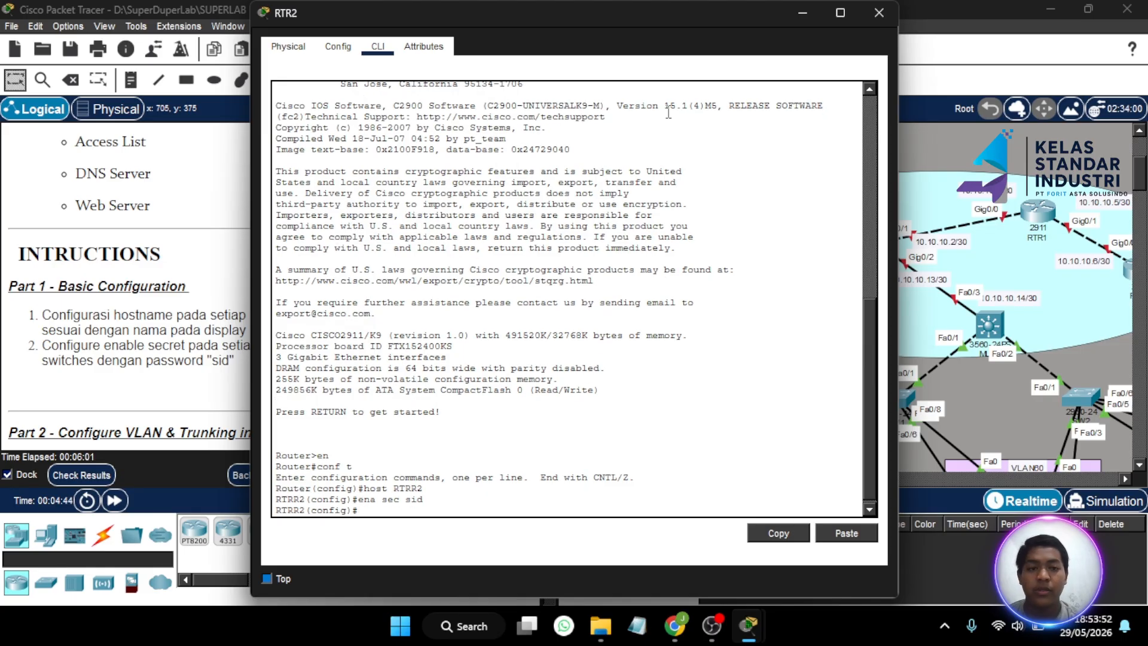
{"action": "left_click", "coordinate": [879, 13]}
{"action": "scroll", "coordinate": [827, 218], "scroll_direction": "right", "scroll_amount": 5}
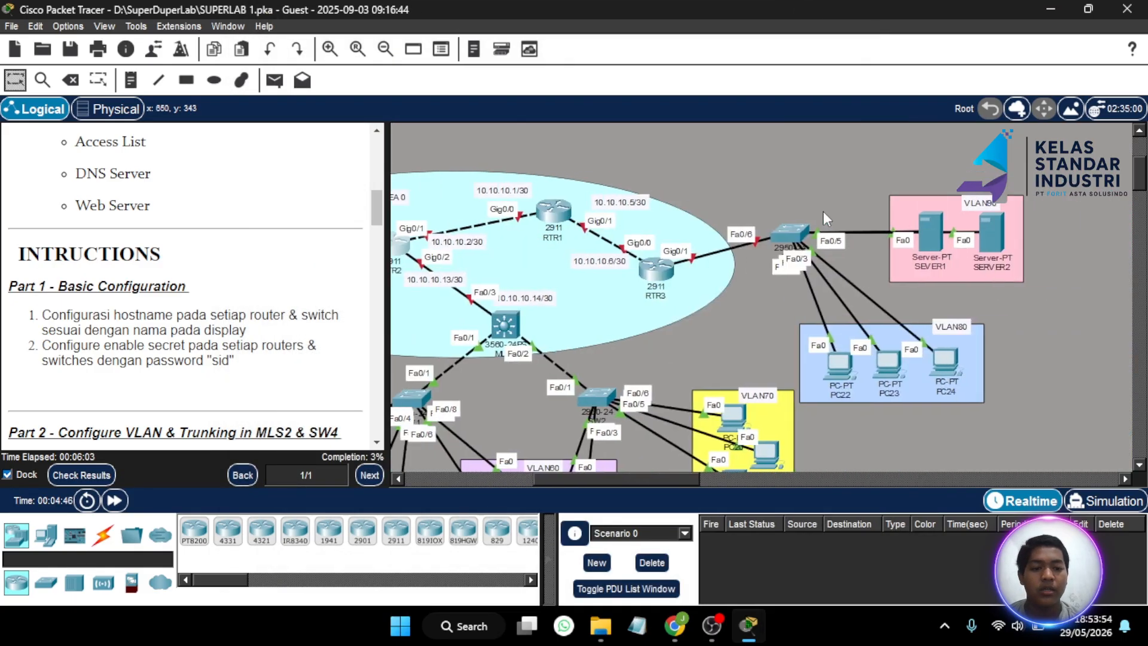
- On RTR1's command line, set hostname RTR1 and the enable secret password, then close it
{"action": "left_click", "coordinate": [554, 203]}
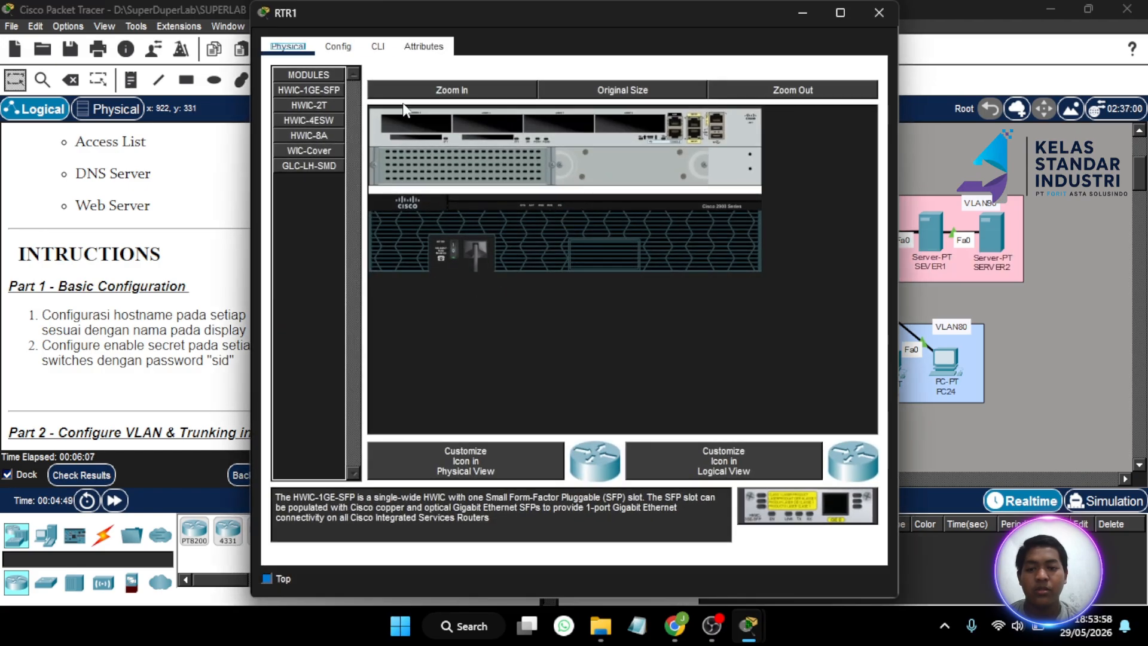
{"action": "left_click", "coordinate": [378, 46]}
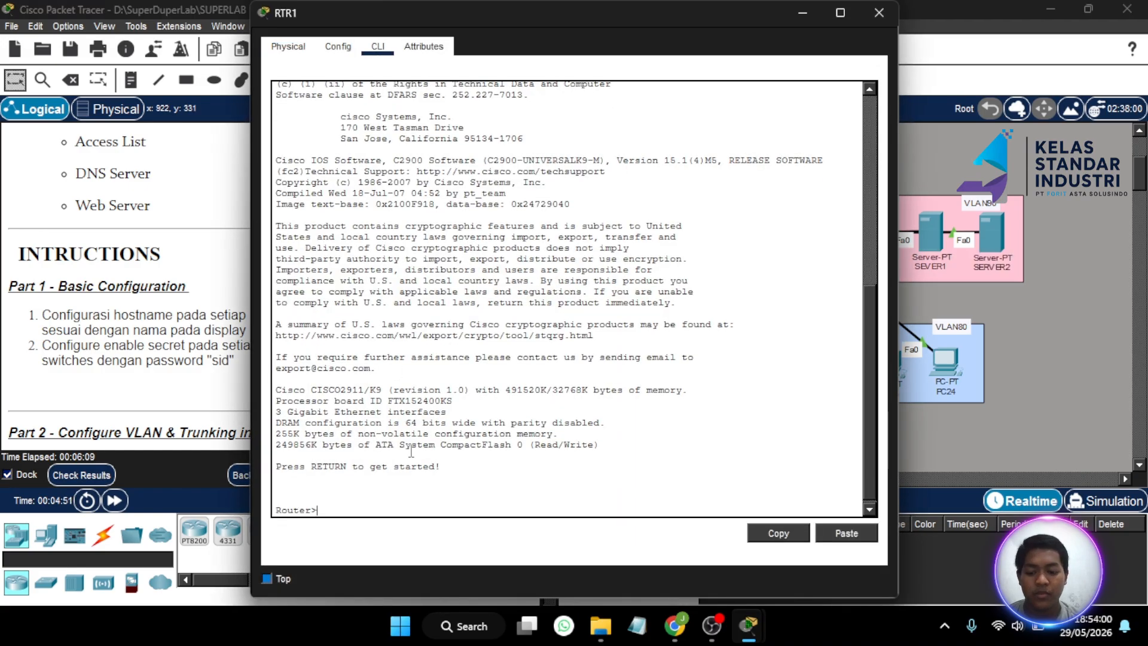
{"action": "type", "text": "en"}
{"action": "key", "text": "Return"}
{"action": "key", "text": "Return"}
{"action": "type", "text": "conf"}
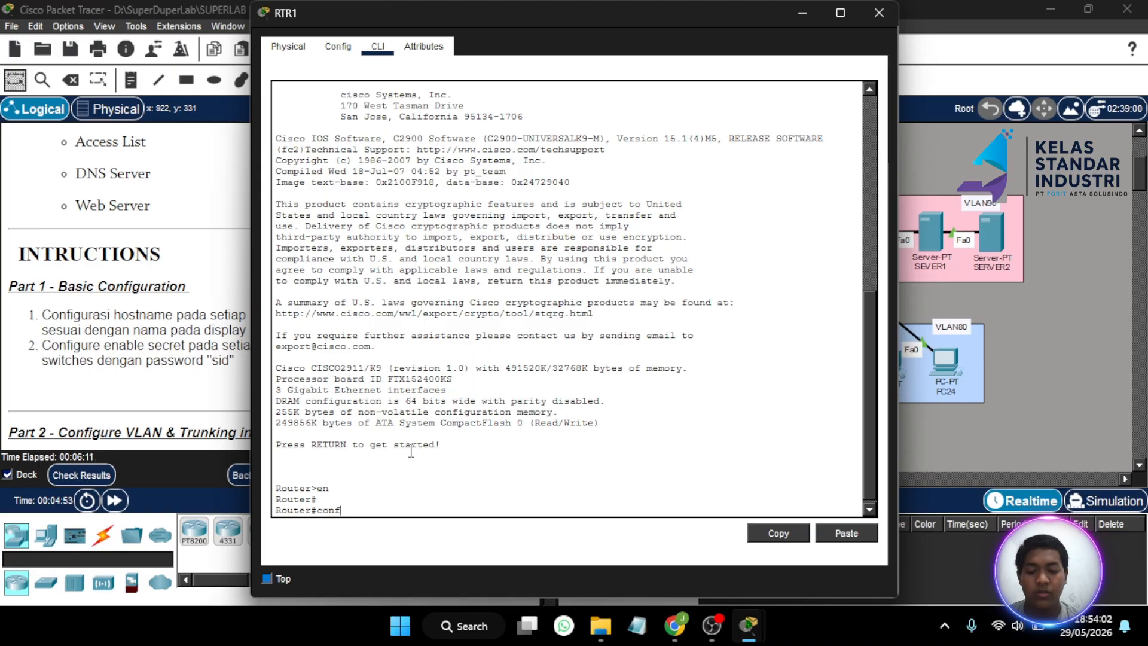
{"action": "type", "text": " t"}
{"action": "key", "text": "Return"}
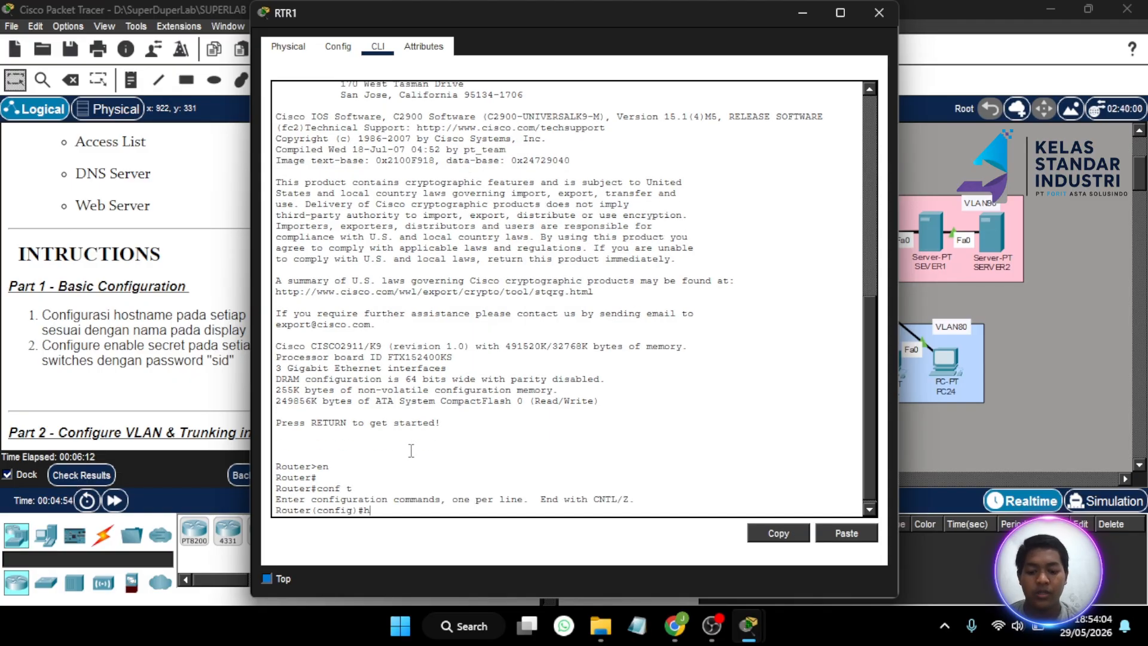
{"action": "type", "text": "host "}
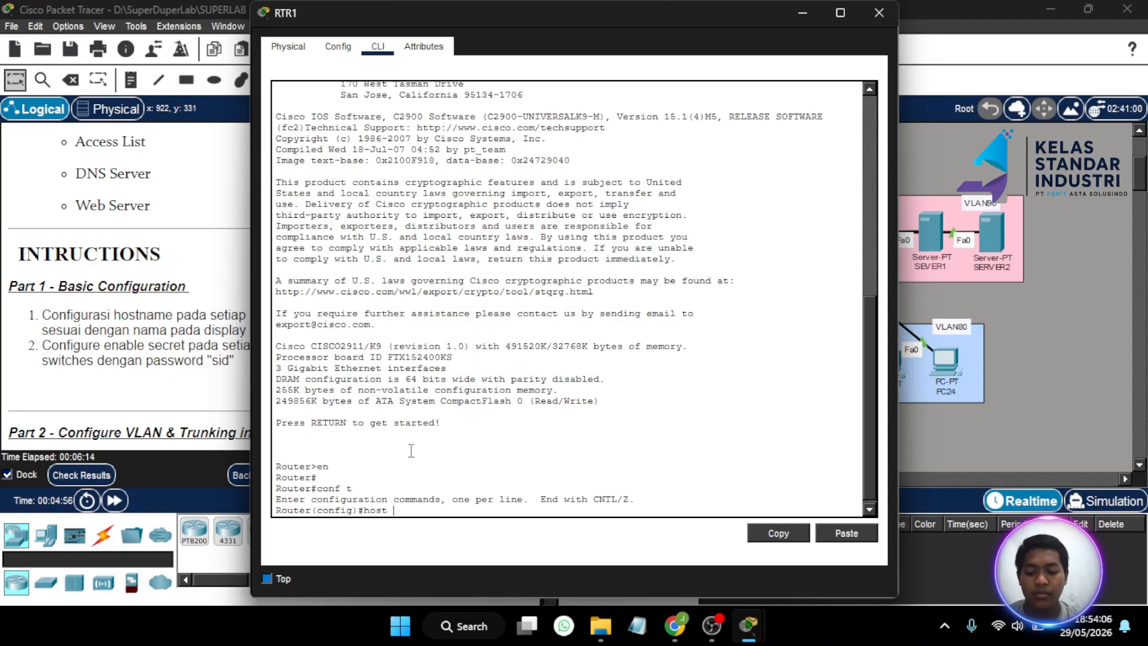
{"action": "type", "text": "RTR1"}
{"action": "key", "text": "Return"}
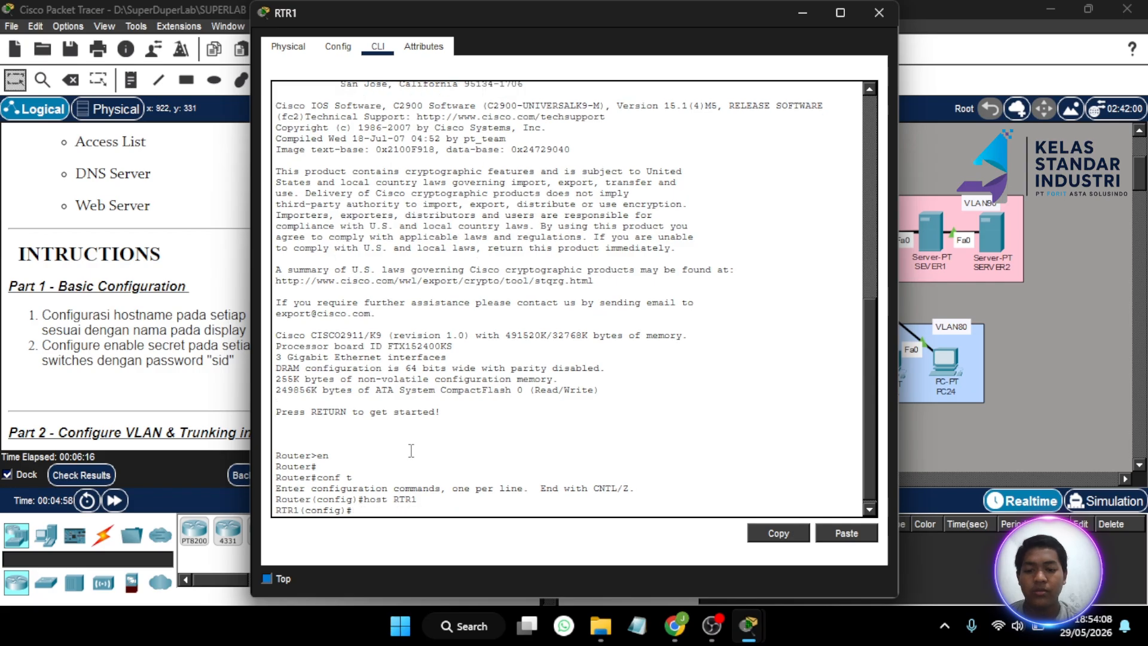
{"action": "type", "text": "e"}
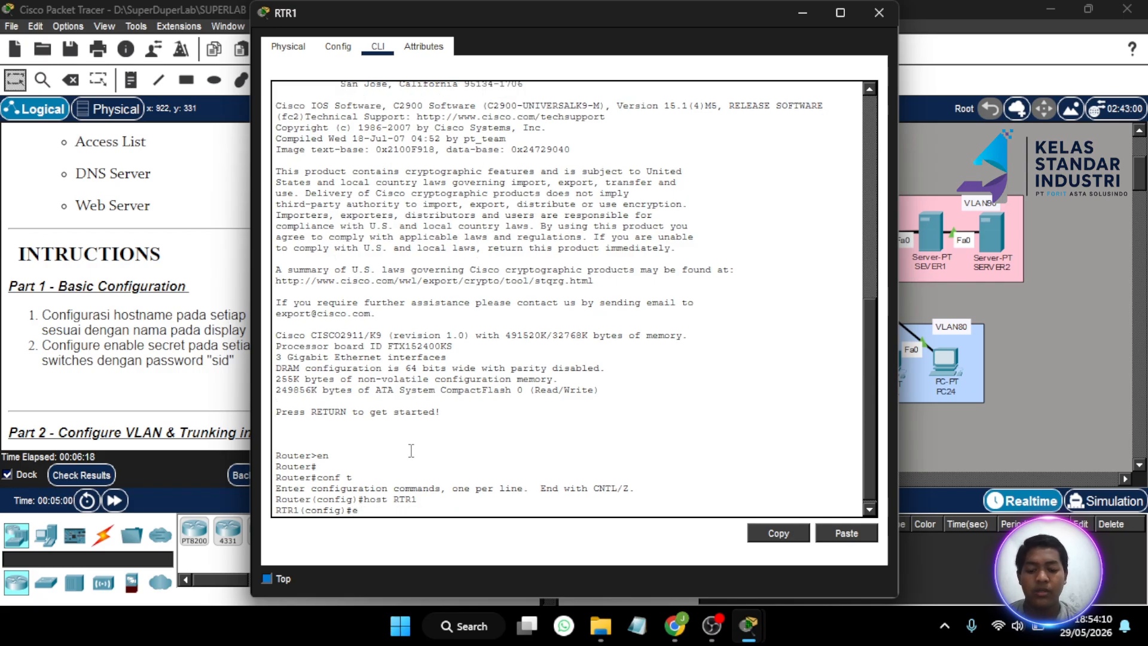
{"action": "type", "text": "na sec"}
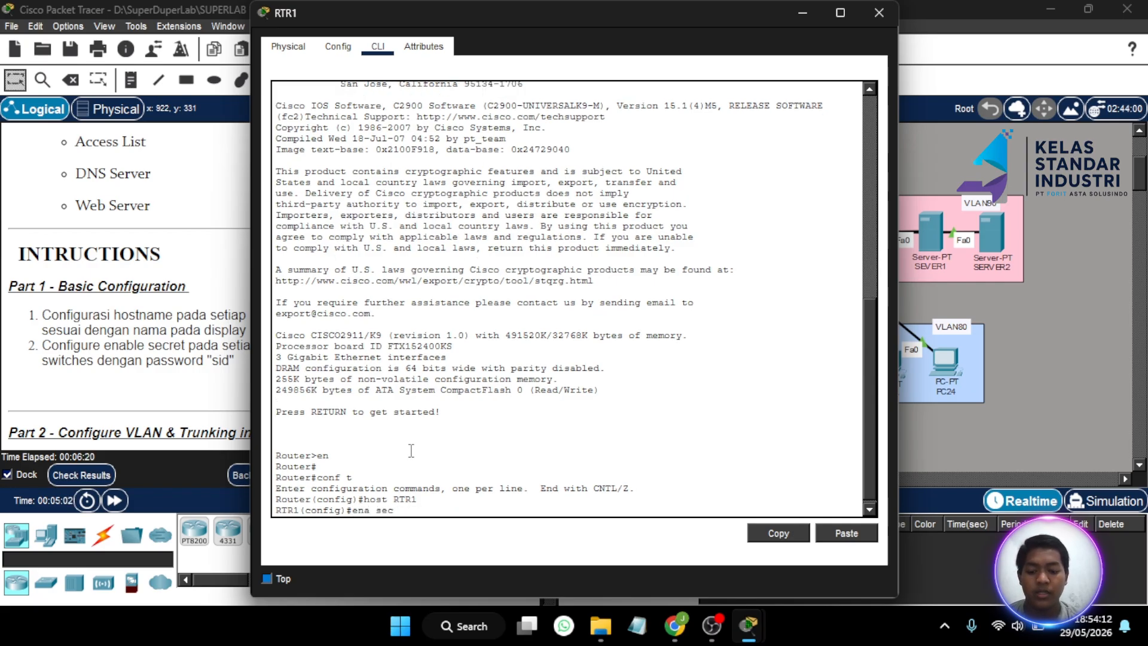
{"action": "type", "text": " sid"}
{"action": "key", "text": "Return"}
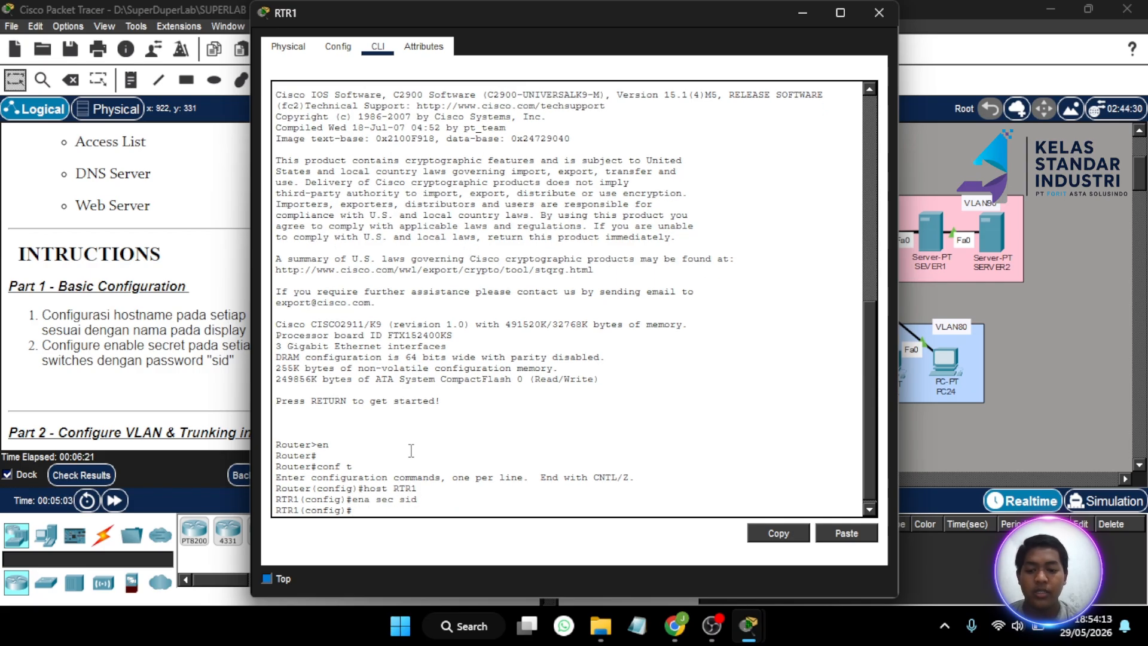
{"action": "left_click", "coordinate": [878, 11]}
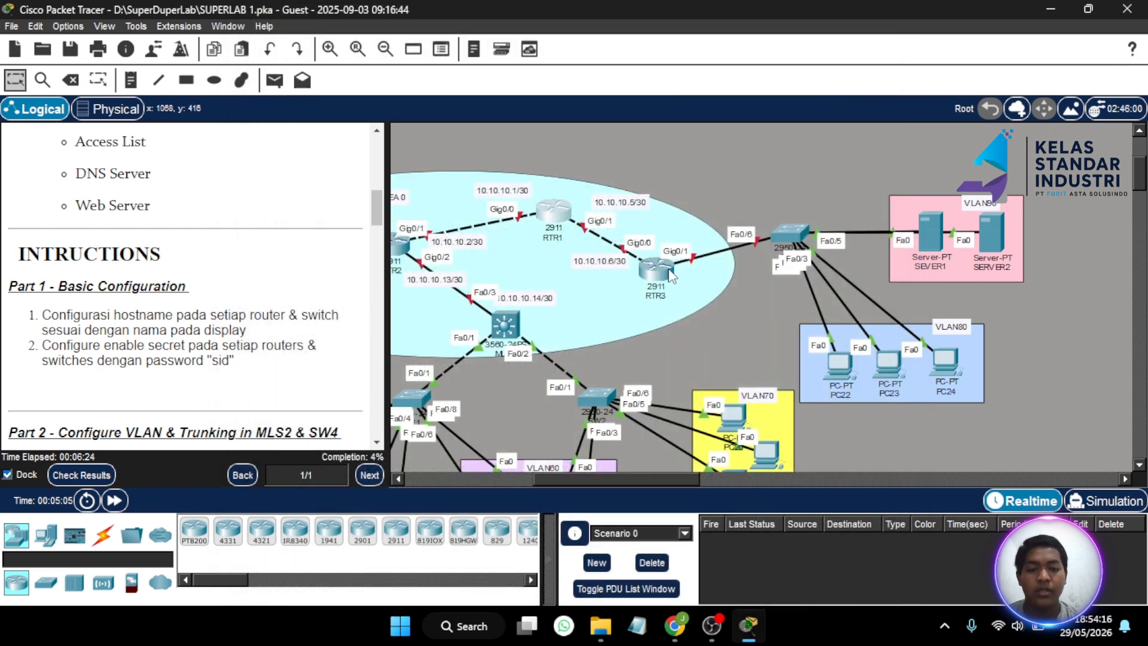
- On RTR3's command line, set hostname RTR3 and the enable secret password, then close it
{"action": "left_click", "coordinate": [671, 275]}
{"action": "left_click", "coordinate": [377, 47]}
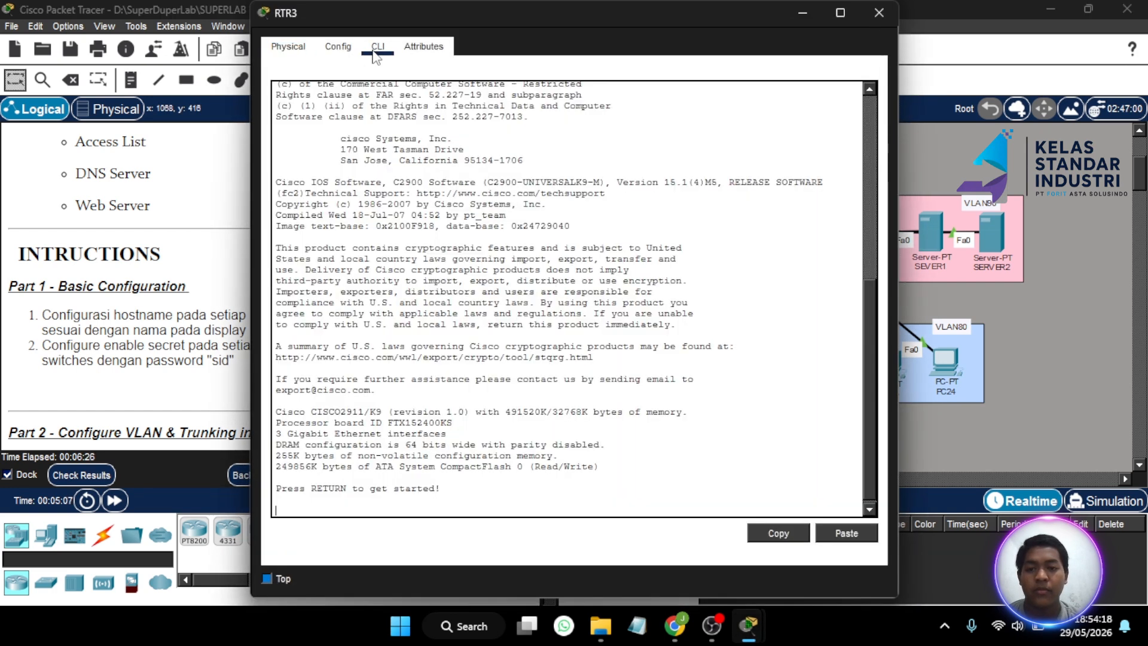
{"action": "key", "text": "Return"}
{"action": "type", "text": "ena"}
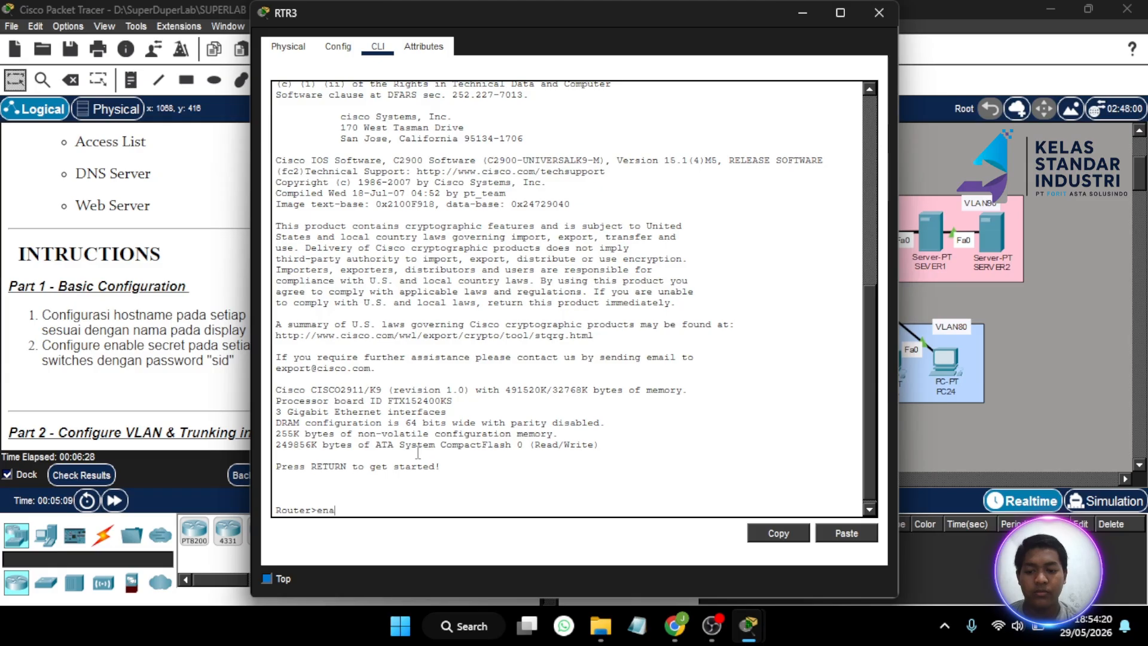
{"action": "key", "text": "Return"}
{"action": "type", "text": "conf t"}
{"action": "key", "text": "Return"}
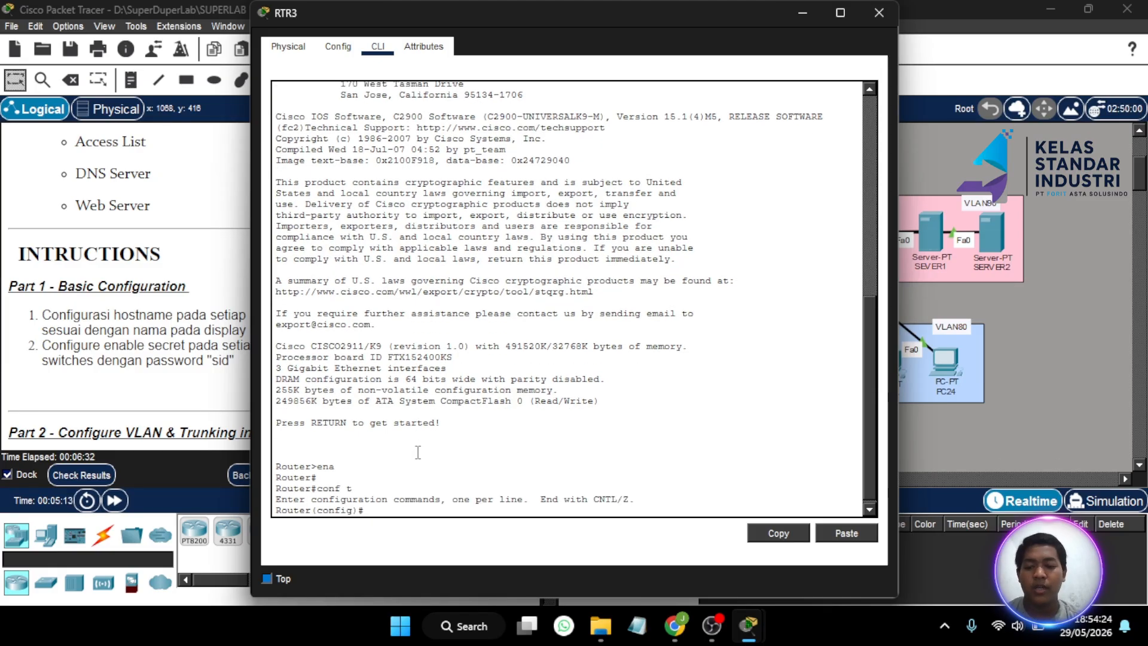
{"action": "type", "text": "host"}
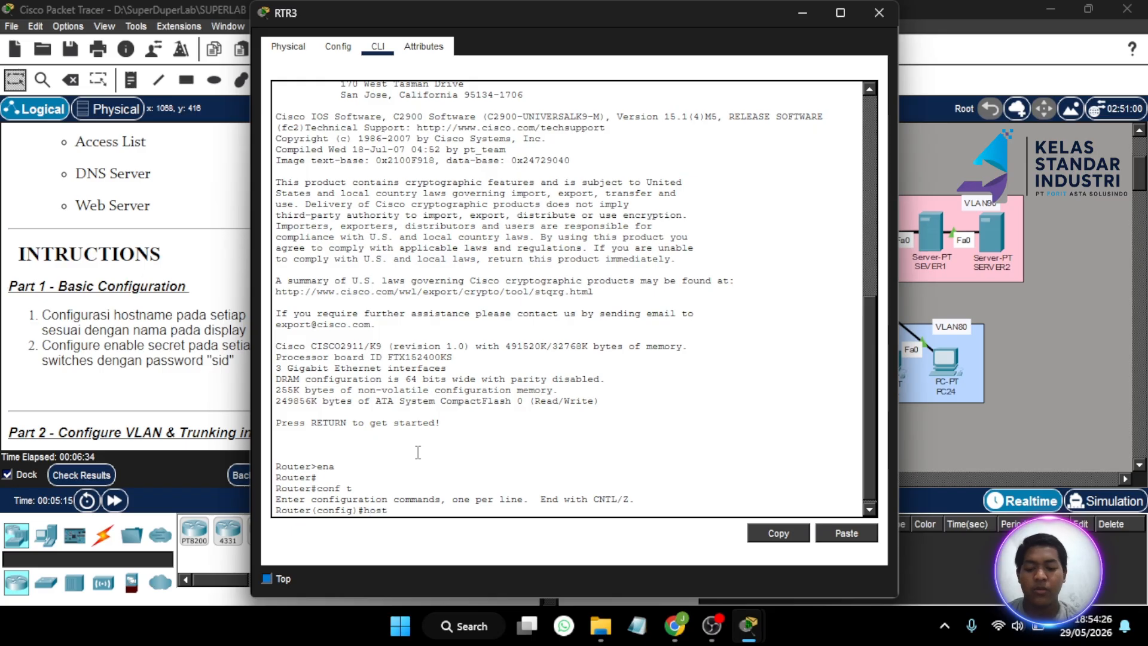
{"action": "type", "text": " RTR"}
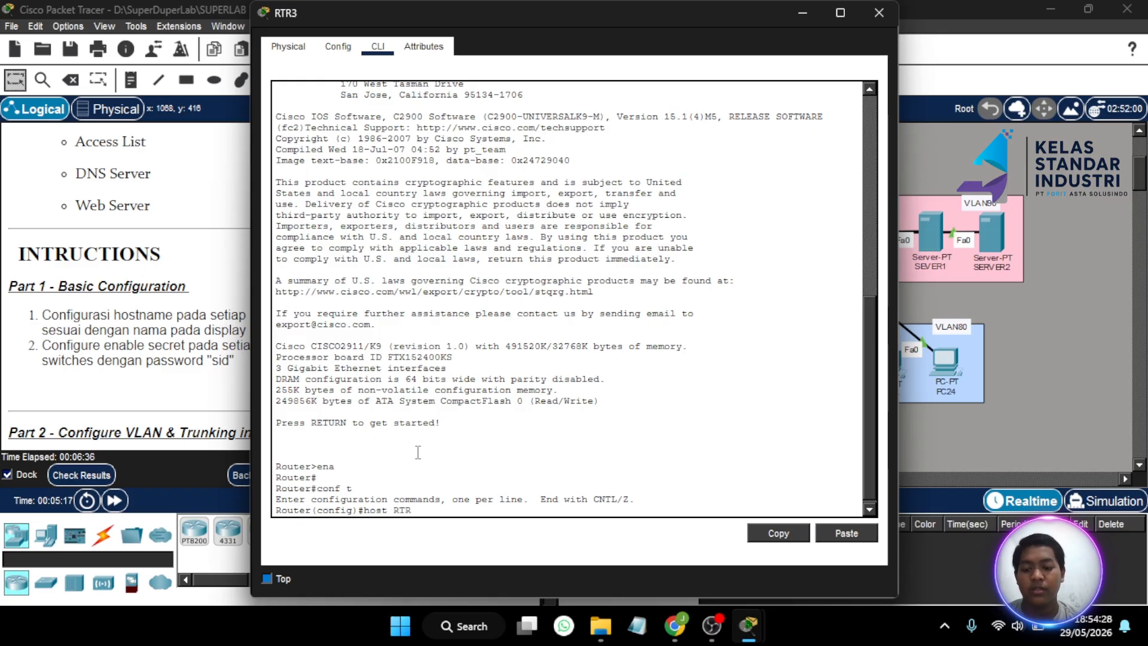
{"action": "type", "text": "3"}
{"action": "key", "text": "Return"}
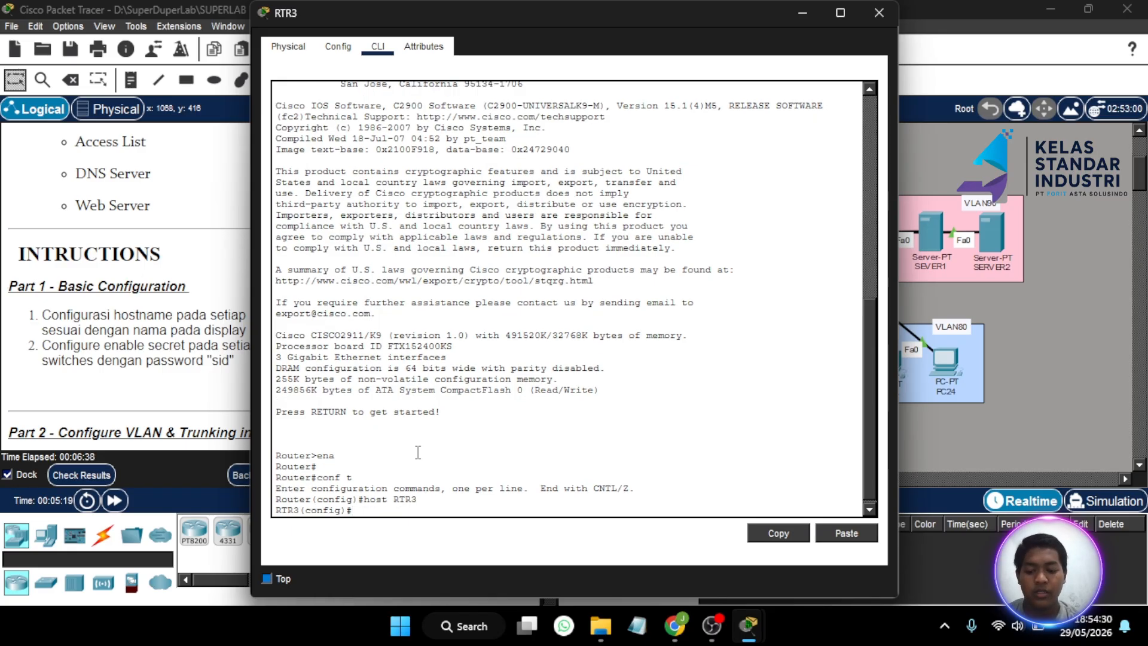
{"action": "type", "text": "ena sec "}
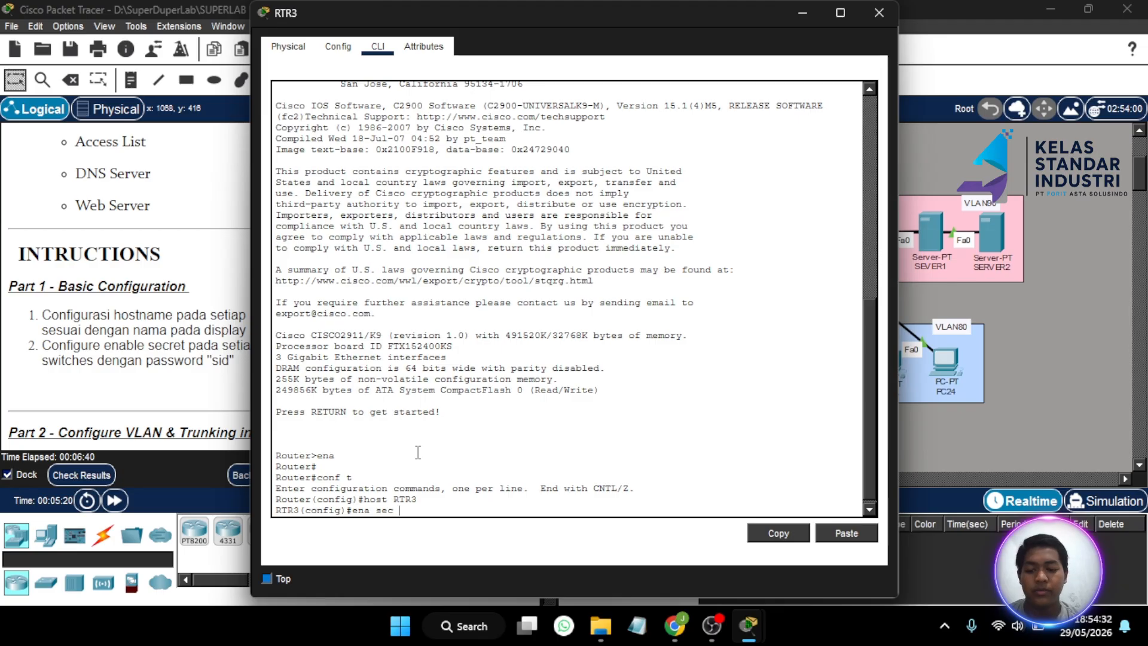
{"action": "type", "text": "sid"}
{"action": "key", "text": "Return"}
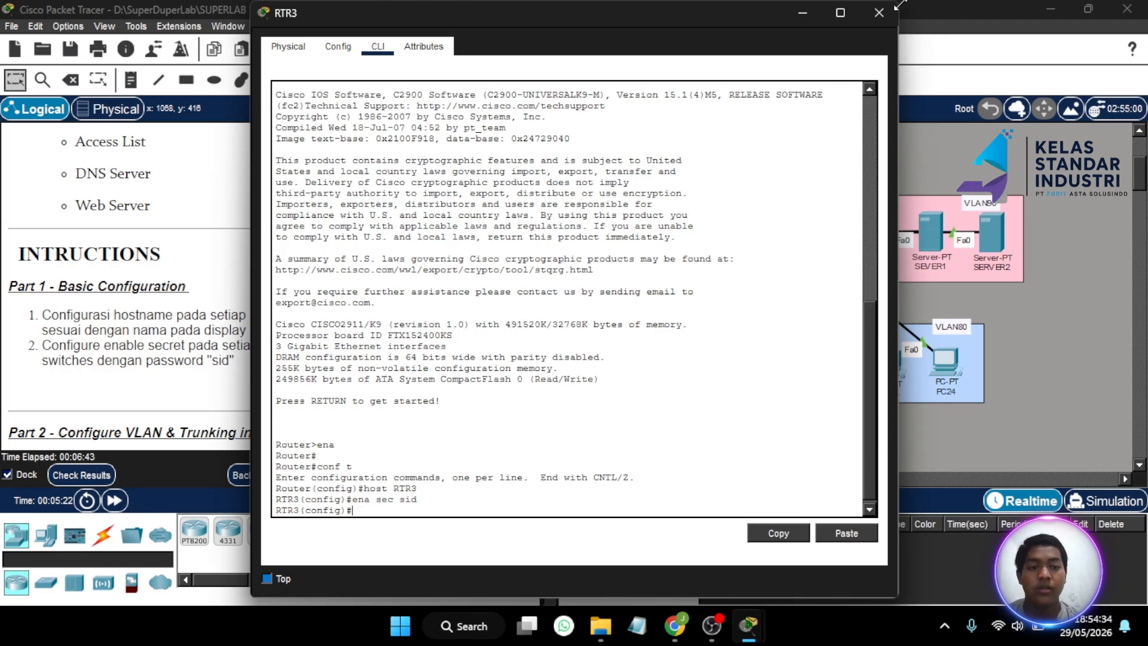
{"action": "left_click", "coordinate": [882, 15]}
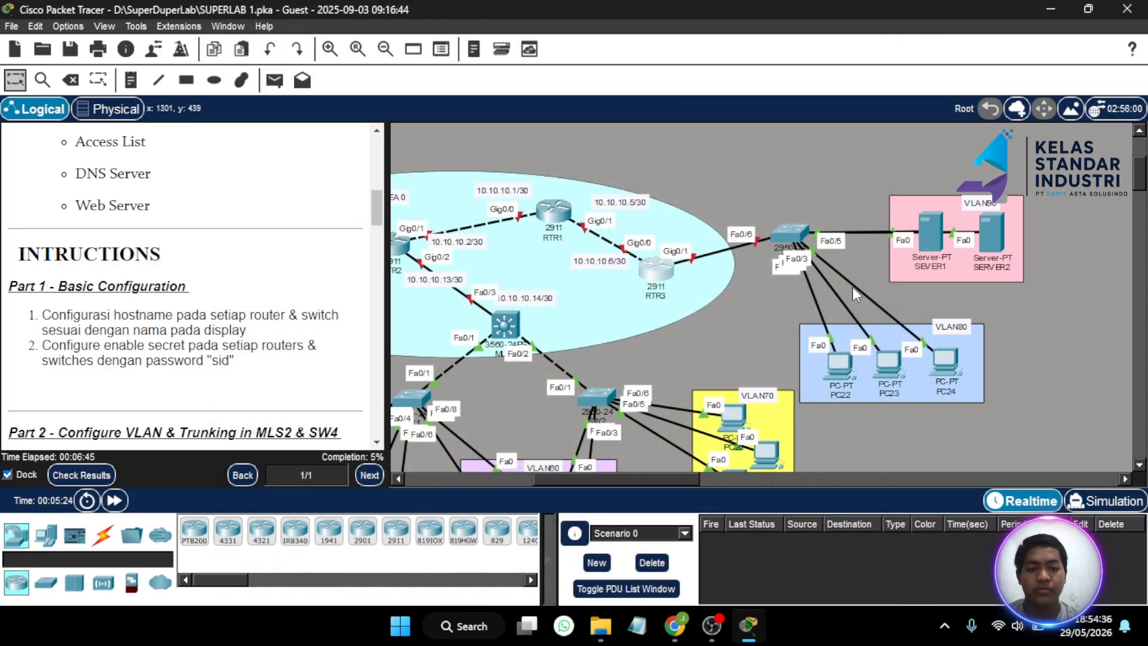
- Open SW3's command-line console and enter global configuration mode
{"action": "scroll", "coordinate": [678, 307], "scroll_direction": "down", "scroll_amount": 2}
{"action": "scroll", "coordinate": [678, 307], "scroll_direction": "left", "scroll_amount": 1}
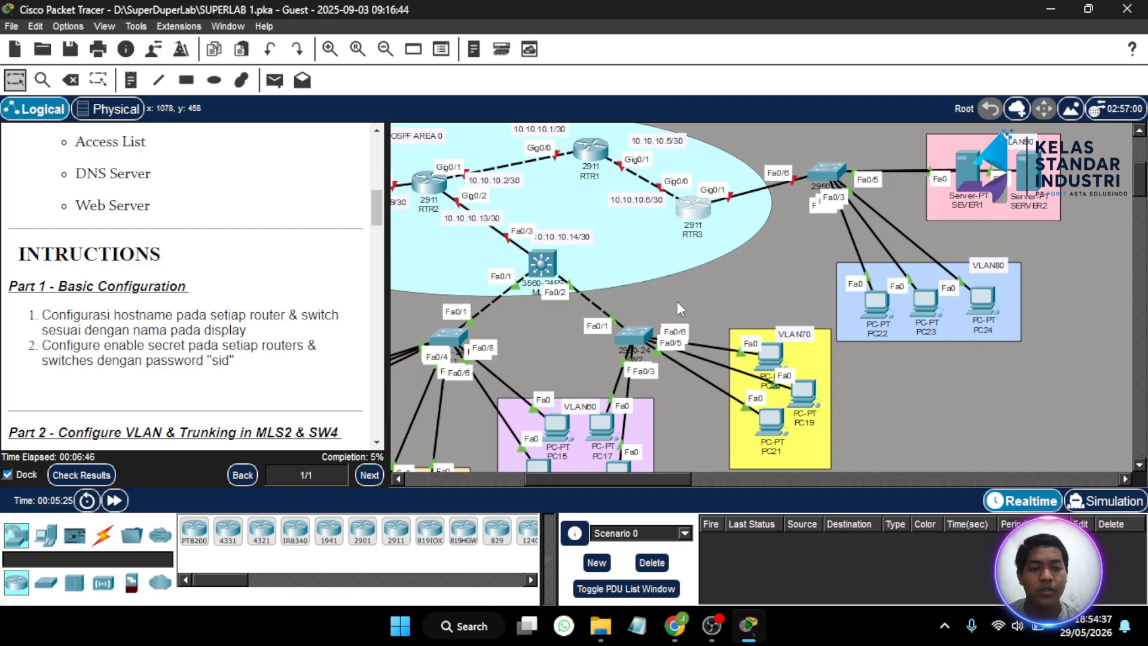
{"action": "left_click", "coordinate": [818, 170]}
{"action": "left_click", "coordinate": [377, 46]}
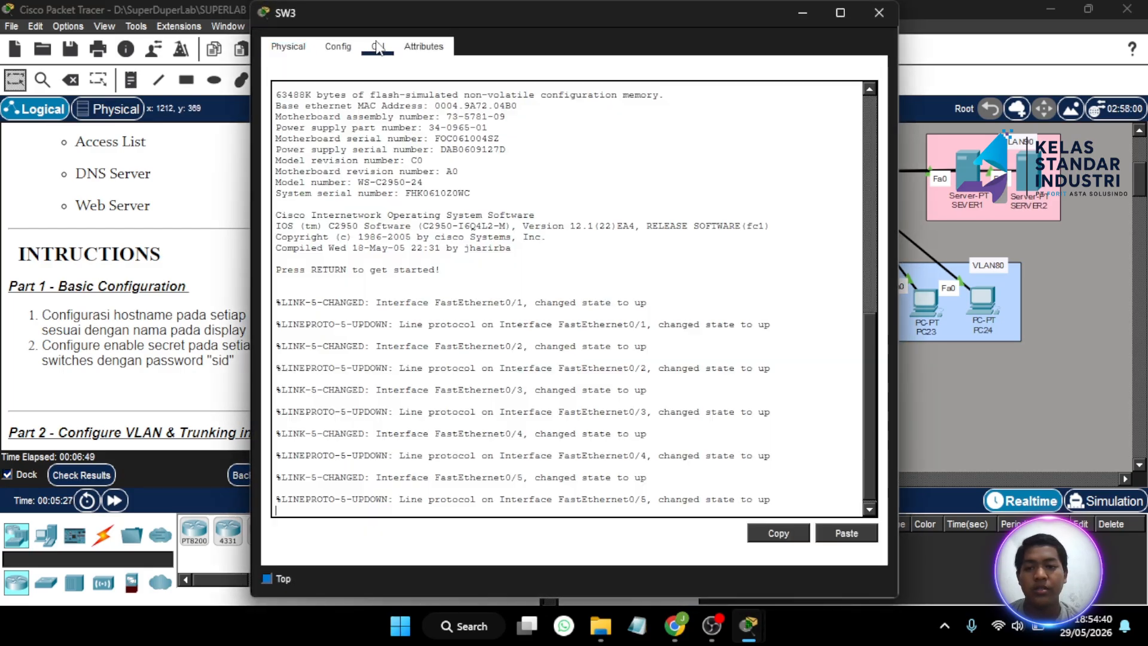
{"action": "key", "text": "Return"}
{"action": "type", "text": "en"}
{"action": "key", "text": "Return"}
{"action": "type", "text": "ch#c"}
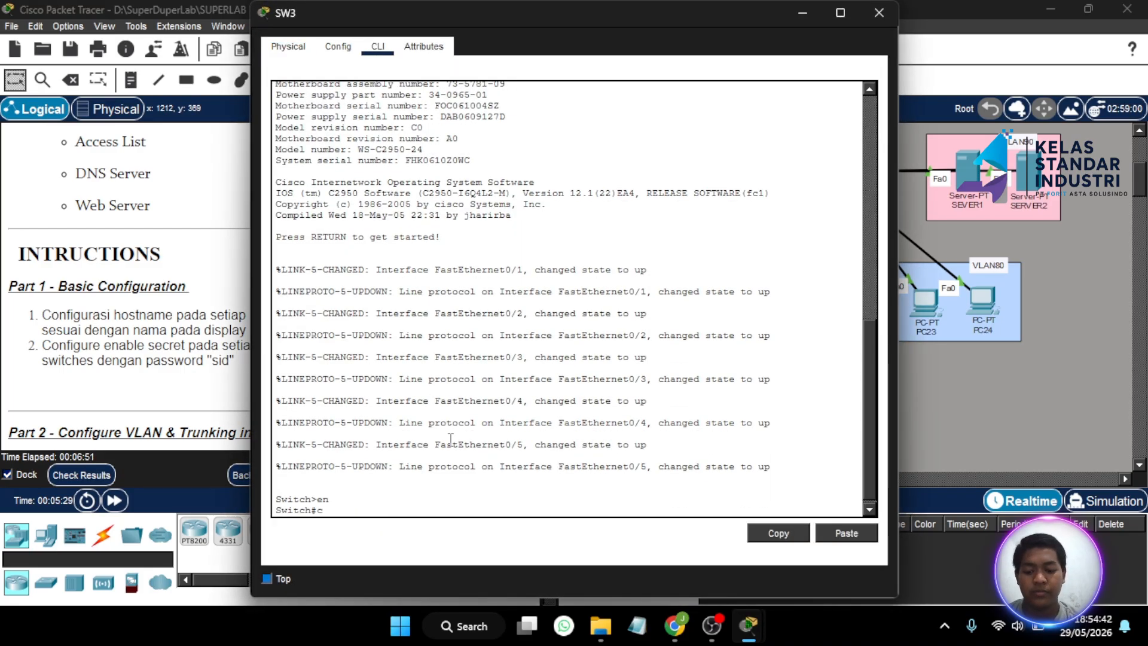
{"action": "type", "text": "onf t"}
{"action": "key", "text": "Return"}
- Set hostname SW3 and the enable secret password, then close the window
{"action": "type", "text": "host"}
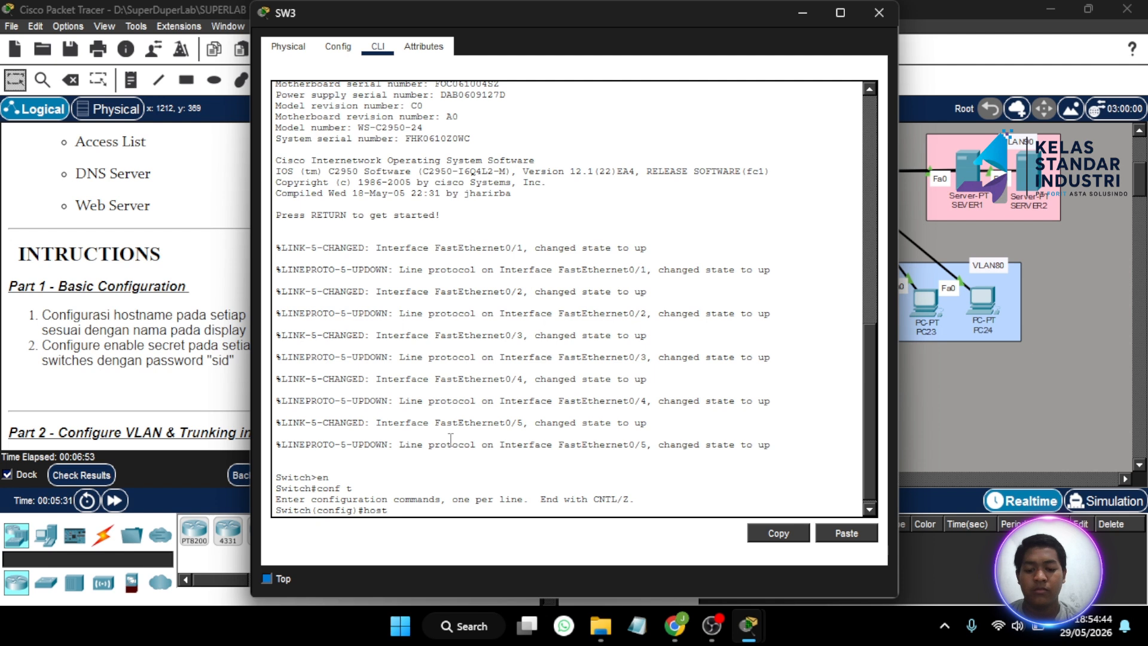
{"action": "type", "text": " SW3"}
{"action": "key", "text": "Return"}
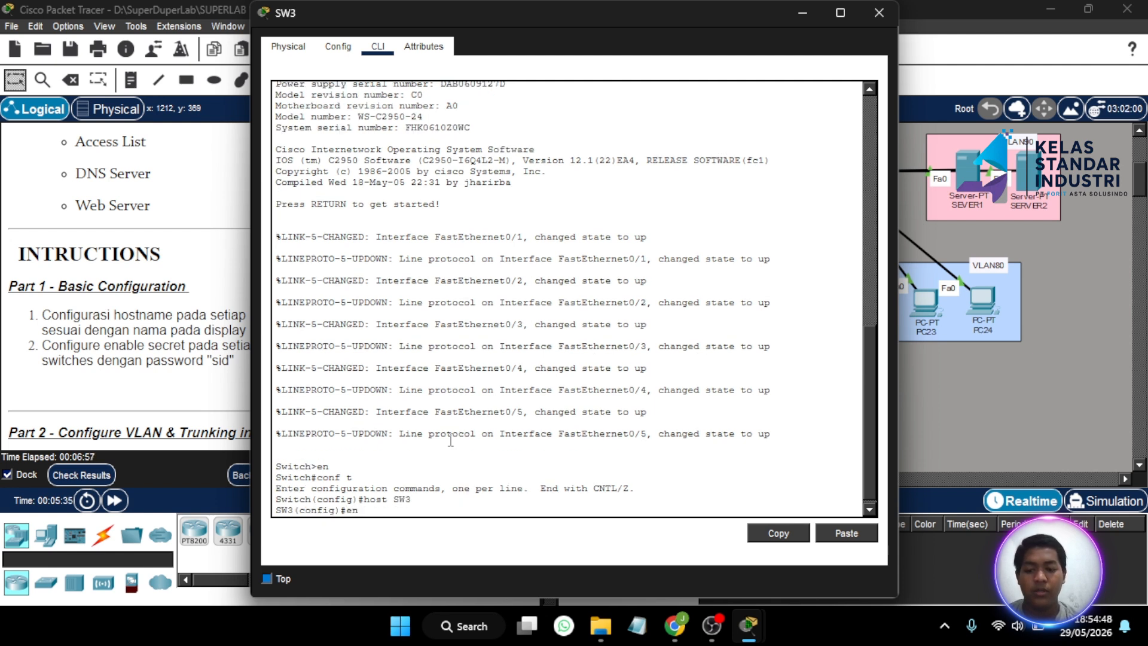
{"action": "type", "text": "ena sec"}
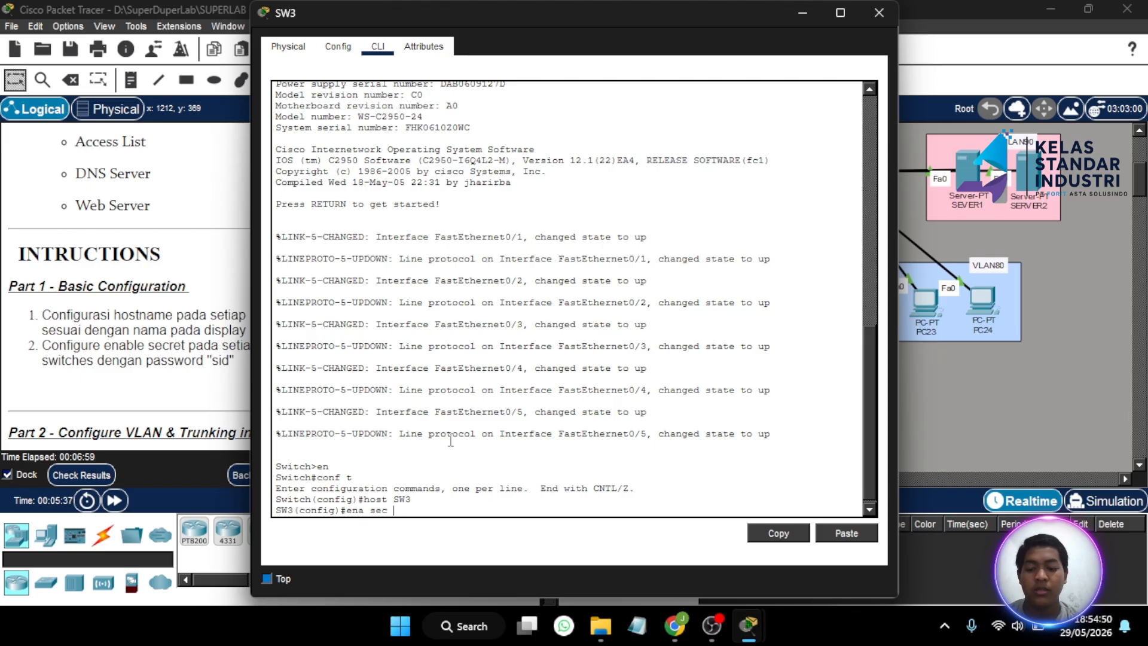
{"action": "type", "text": " sid"}
{"action": "key", "text": "Return"}
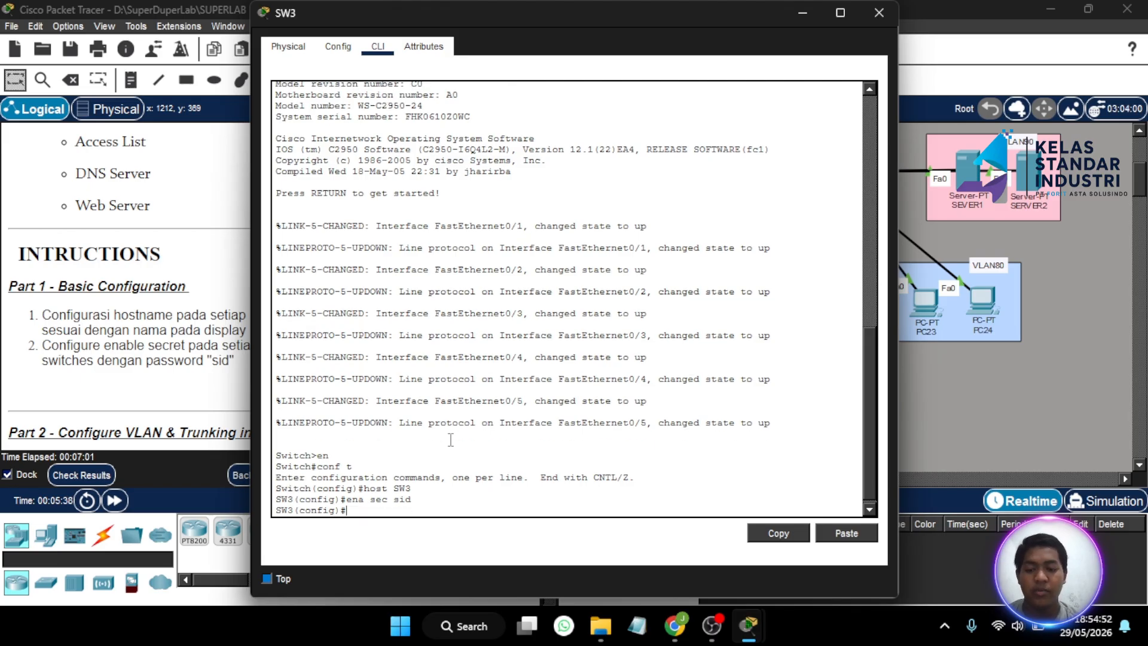
{"action": "left_click", "coordinate": [878, 13]}
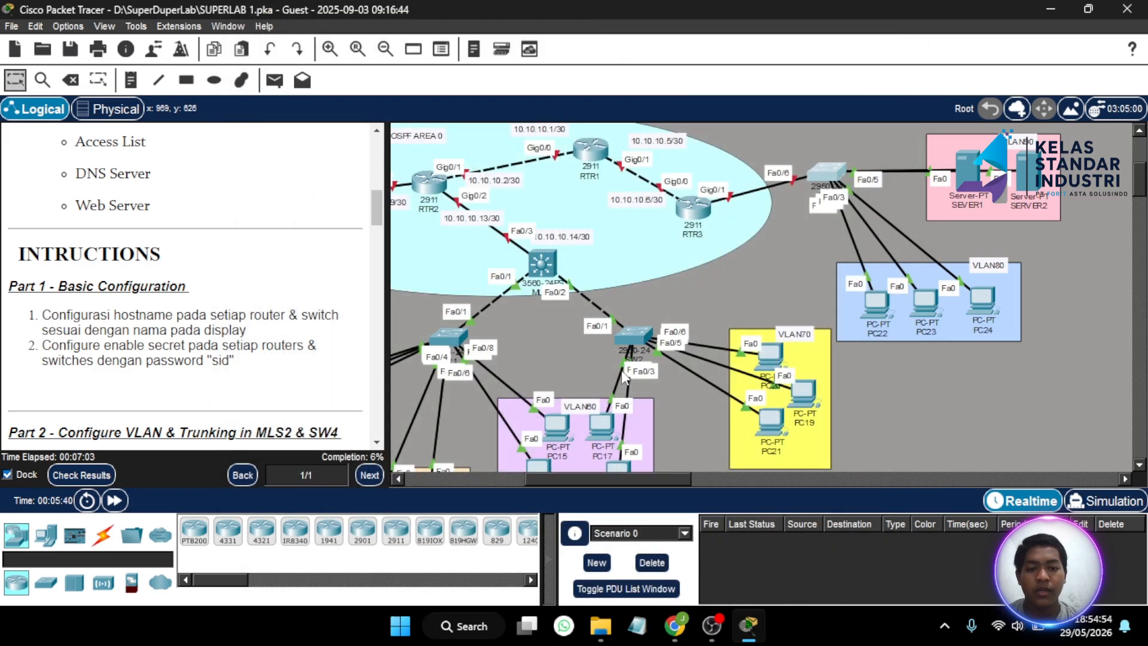
- On SW2's command line, set hostname SW2 and the enable secret password, then close it
{"action": "left_click", "coordinate": [629, 342]}
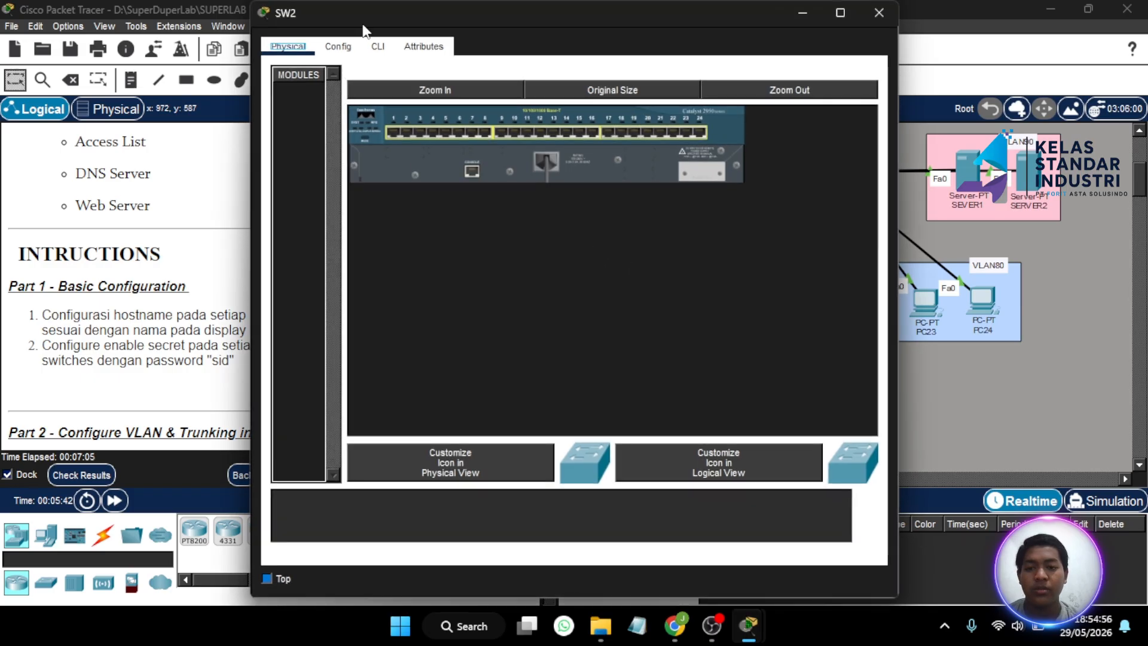
{"action": "left_click", "coordinate": [378, 46]}
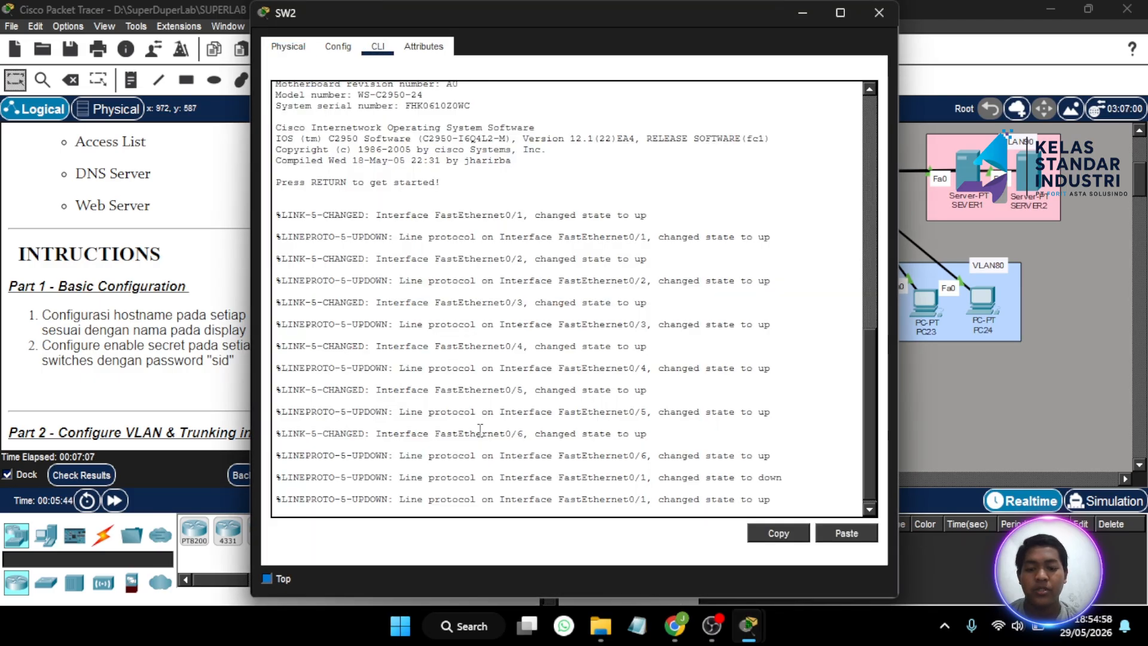
{"action": "key", "text": "Return"}
{"action": "type", "text": "en"}
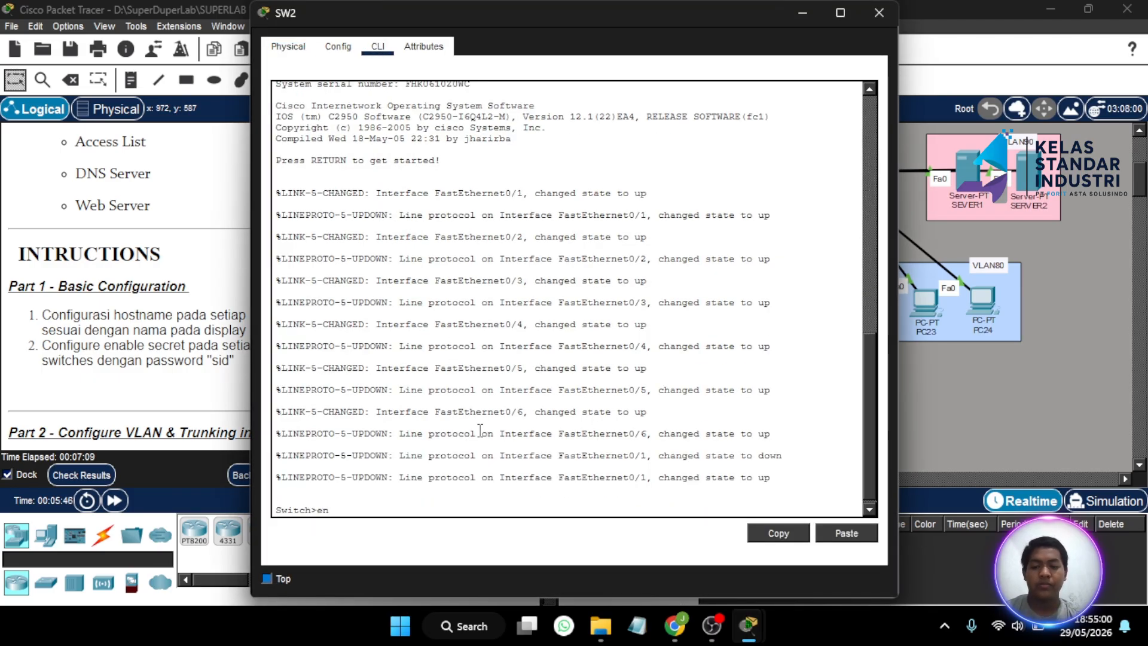
{"action": "key", "text": "Return"}
{"action": "type", "text": "co"}
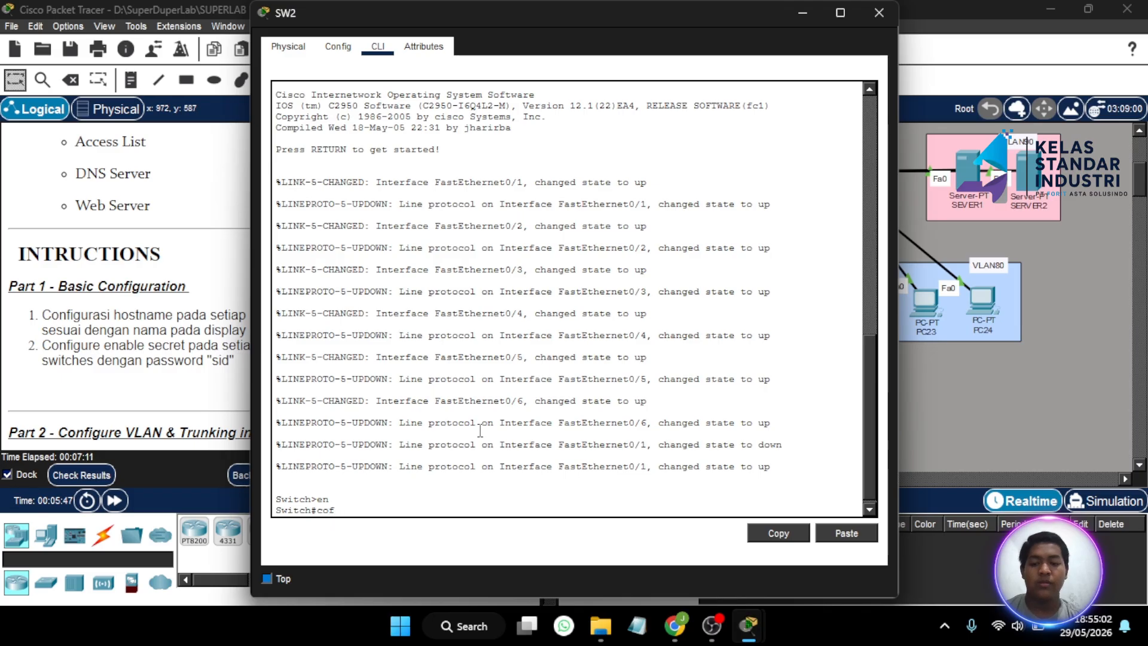
{"action": "type", "text": "nf t"}
{"action": "key", "text": "Return"}
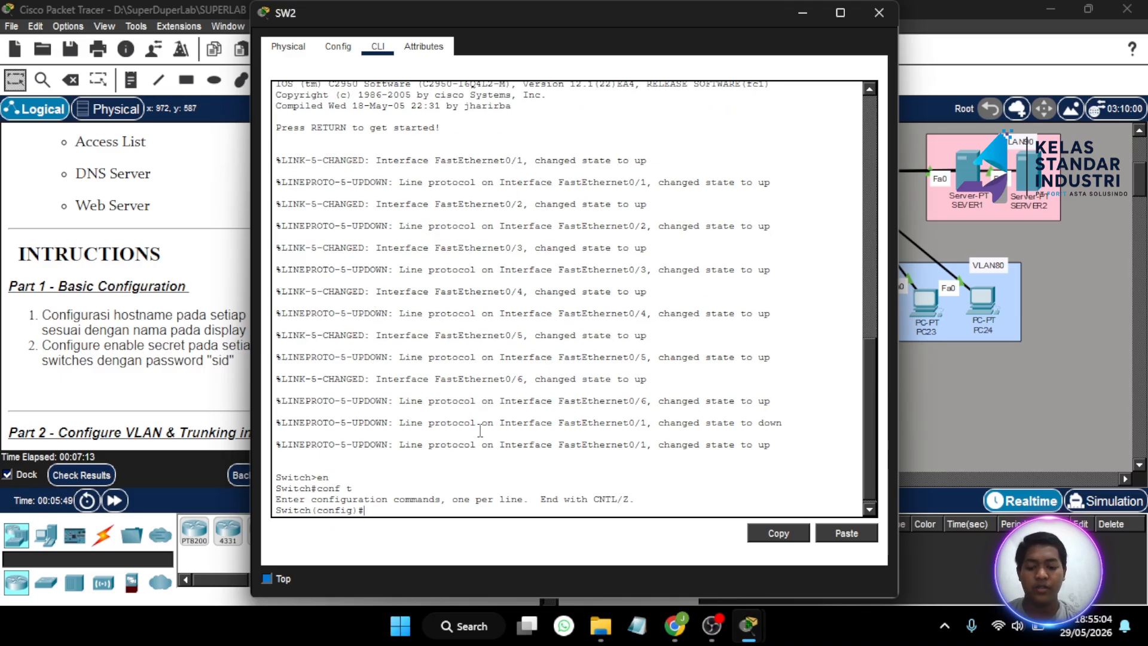
{"action": "type", "text": "host"}
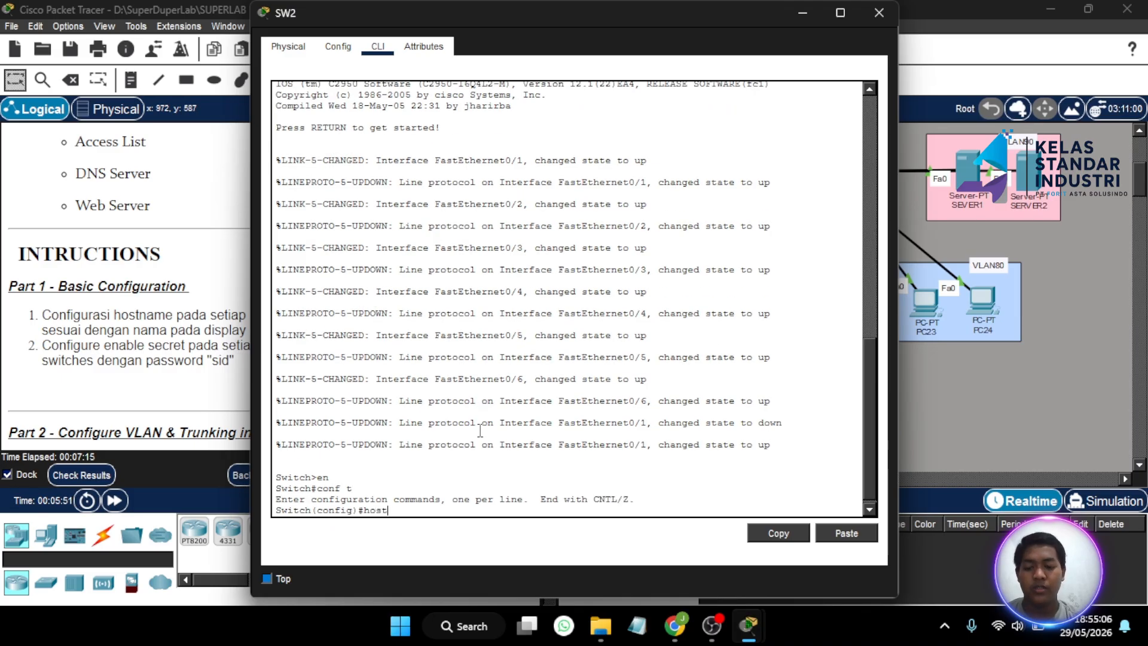
{"action": "type", "text": " SW"}
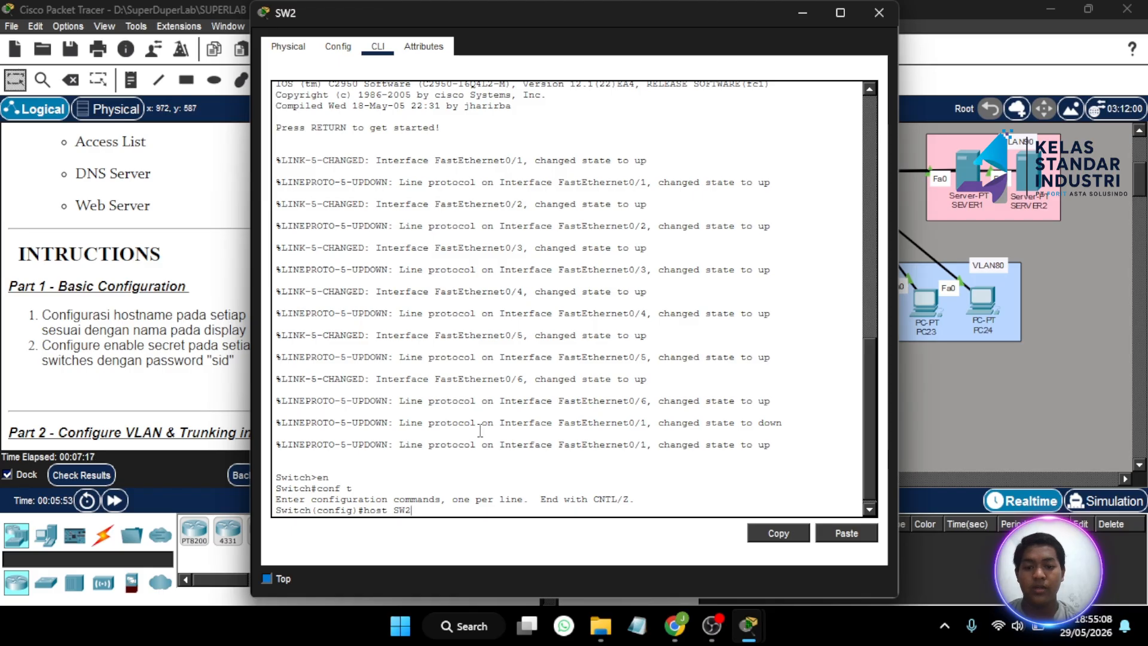
{"action": "type", "text": "2"}
{"action": "key", "text": "Return"}
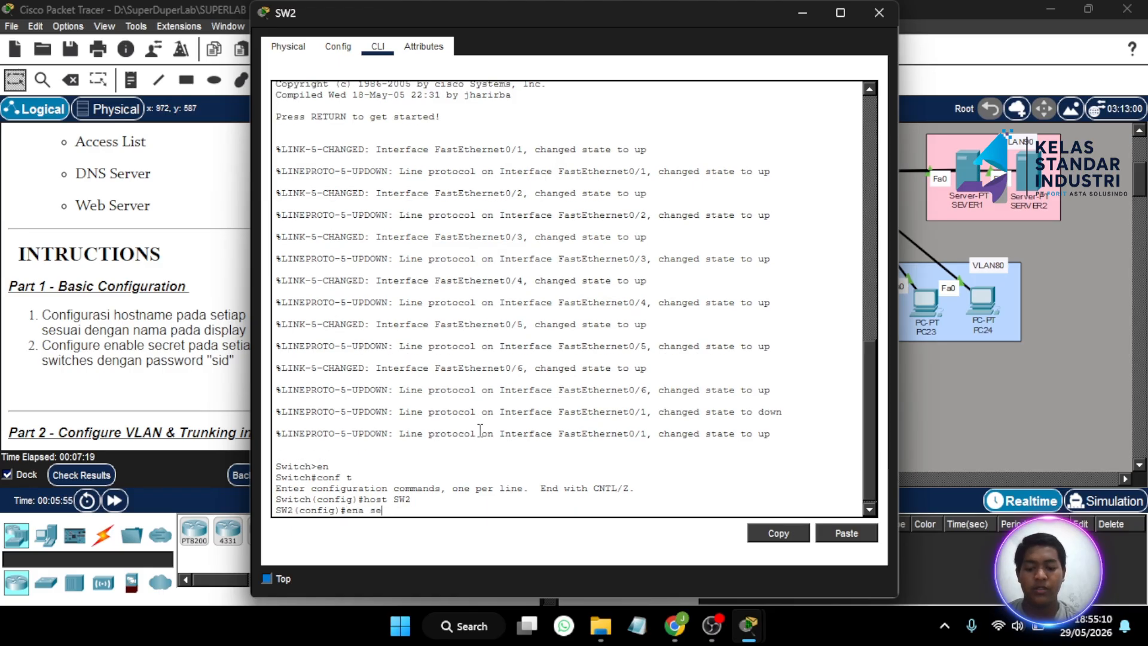
{"action": "type", "text": "ena sec sid"}
{"action": "key", "text": "Return"}
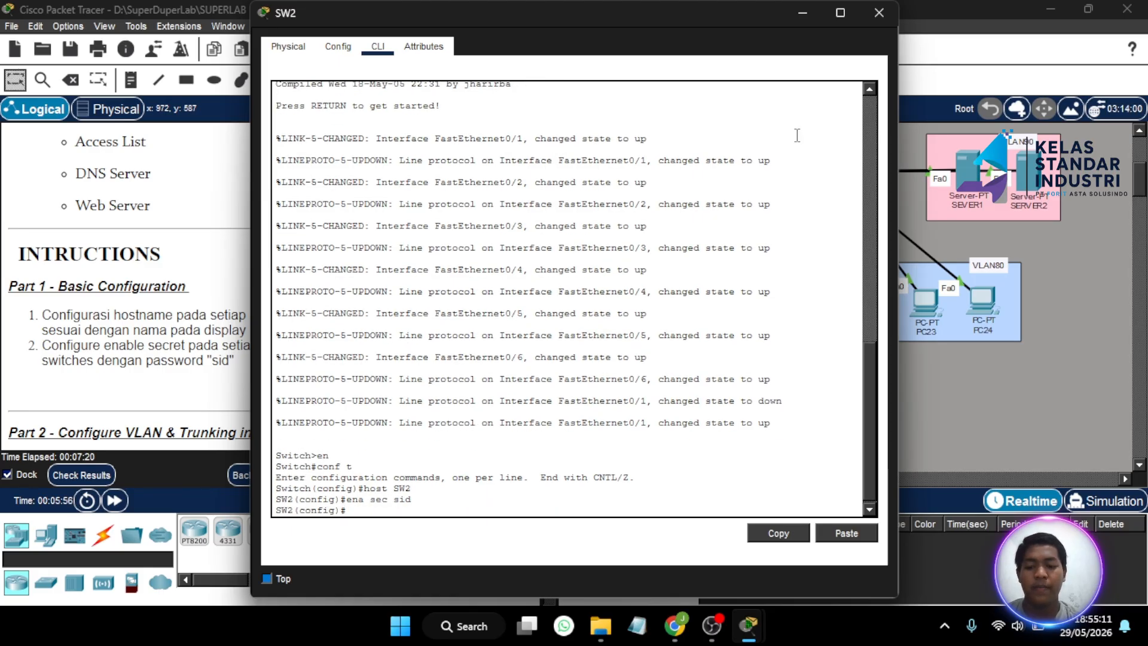
{"action": "left_click", "coordinate": [878, 12]}
- Open SW1's command line and set its hostname to SW1, completing the bare 'host' command
{"action": "left_click", "coordinate": [447, 346]}
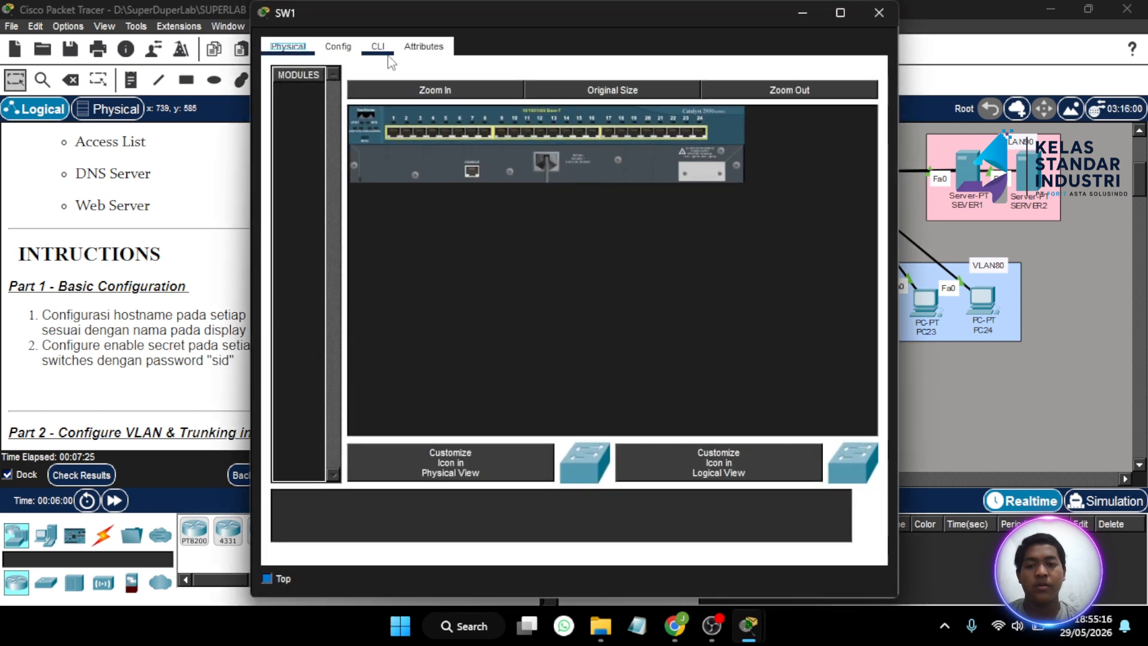
{"action": "left_click", "coordinate": [380, 56]}
{"action": "key", "text": "Return"}
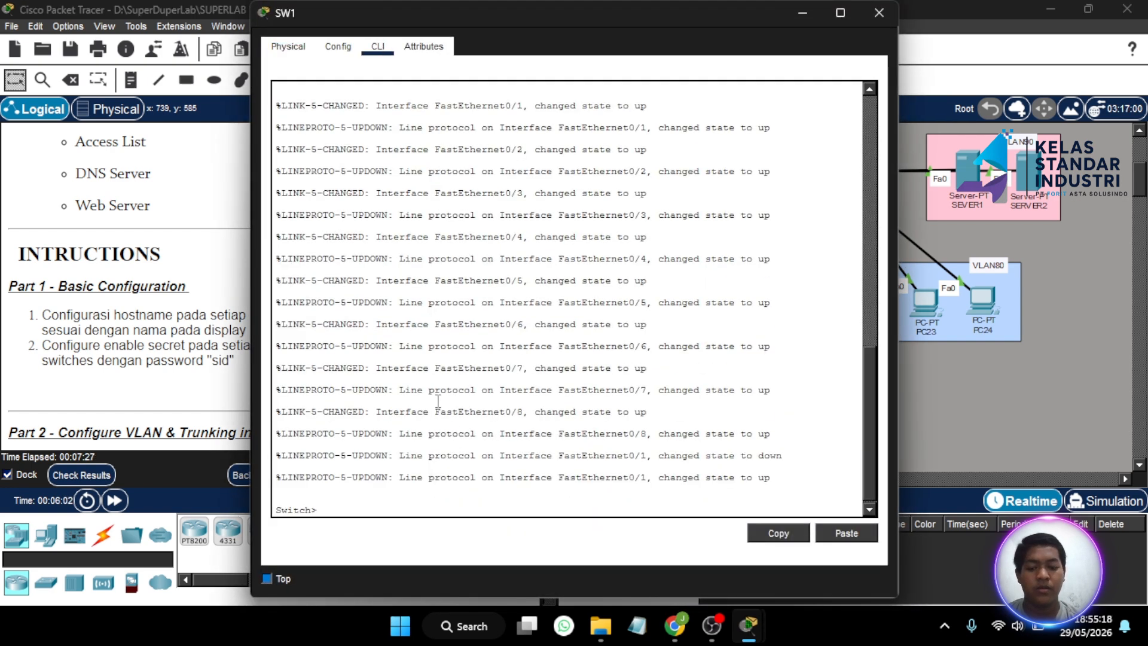
{"action": "type", "text": "en"}
{"action": "key", "text": "Return"}
{"action": "type", "text": "conf t"}
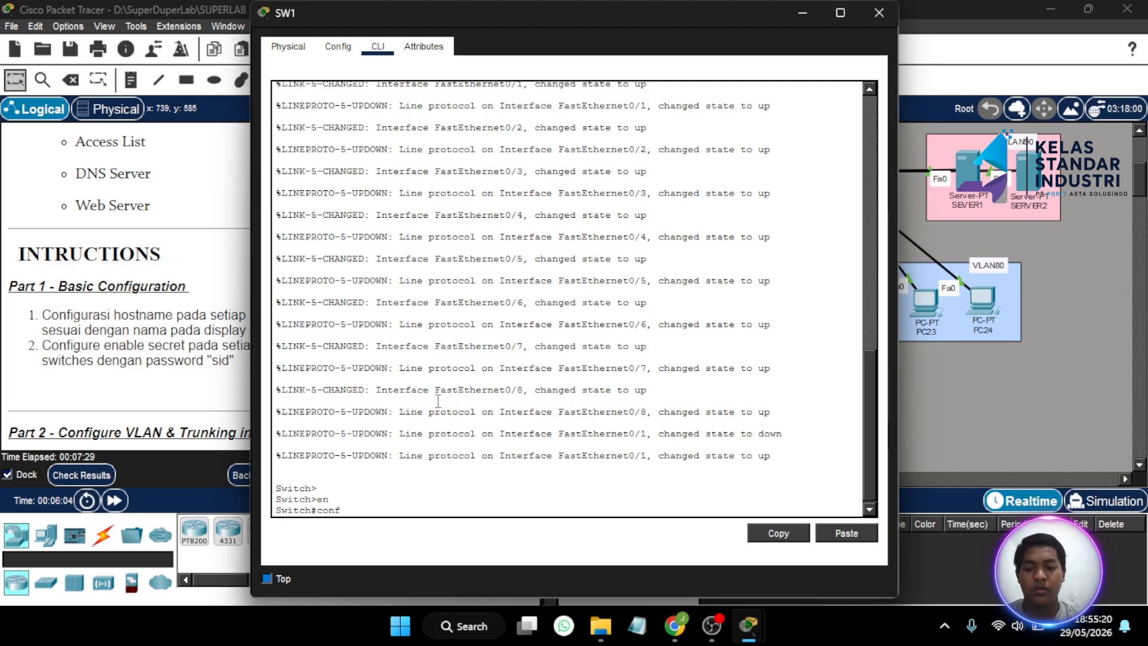
{"action": "key", "text": "Return"}
{"action": "type", "text": "host"}
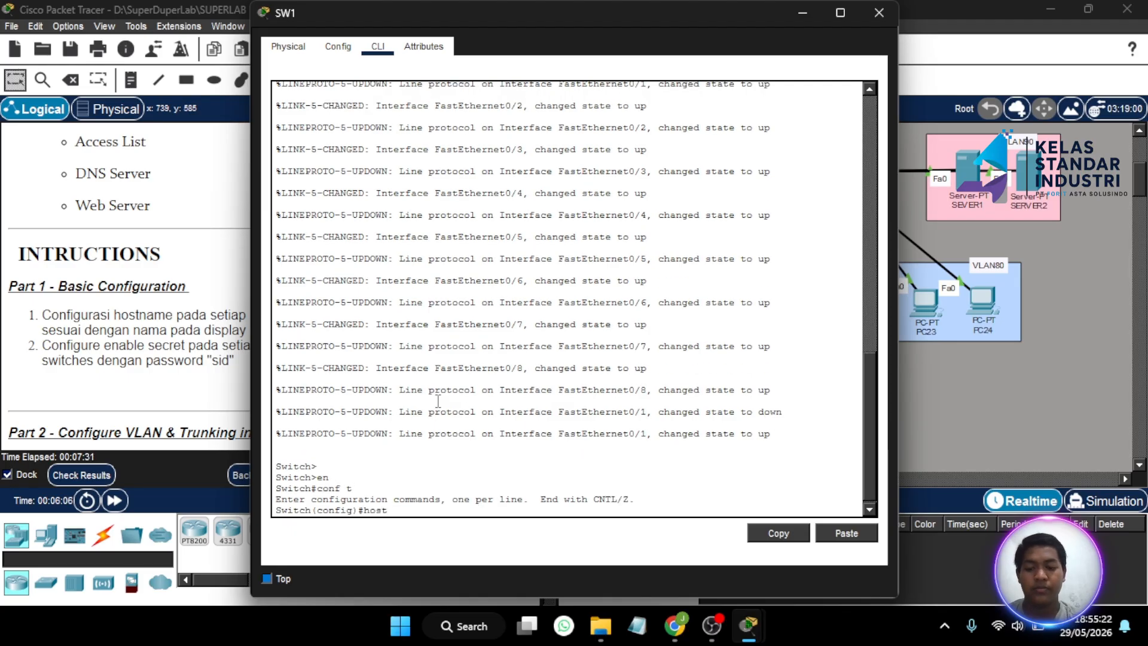
{"action": "key", "text": "Return"}
{"action": "key", "text": "Up"}
{"action": "type", "text": "SW1"}
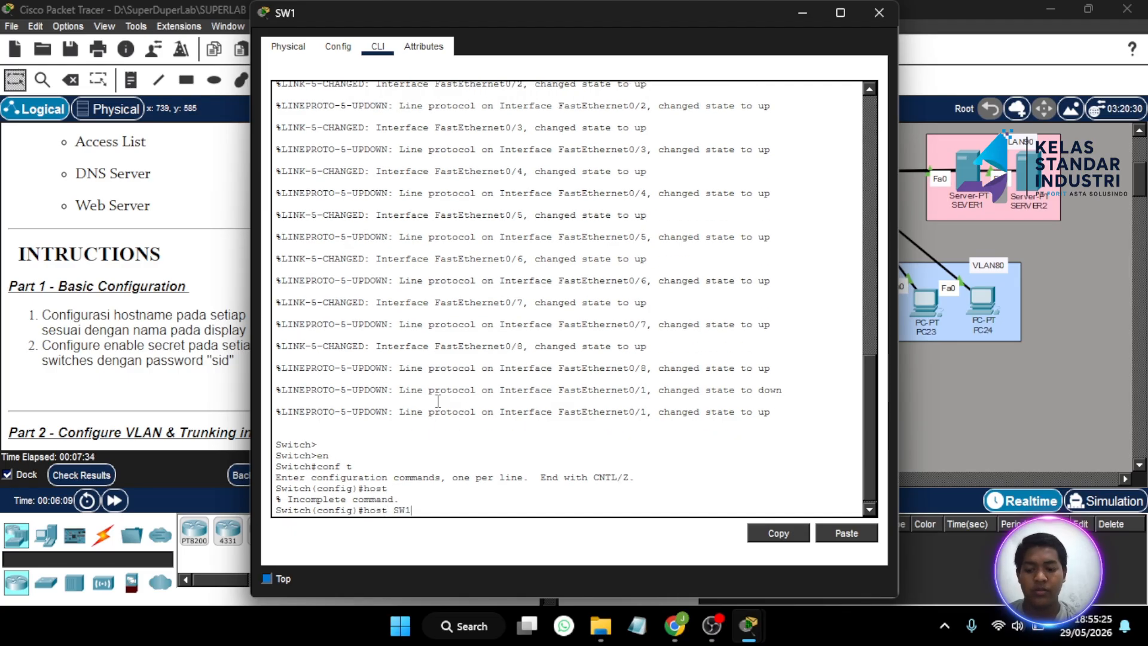
{"action": "key", "text": "Return"}
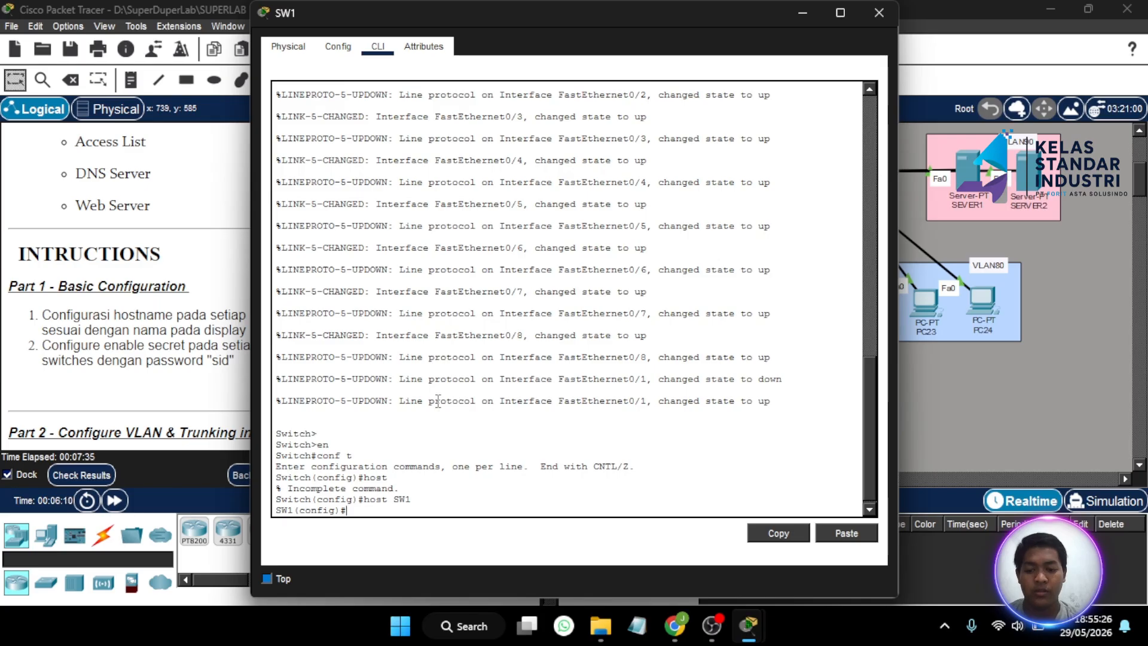
- Set SW1's enable secret password, close it, and open the MLS2 device window
{"action": "type", "text": "ena sec sd"}
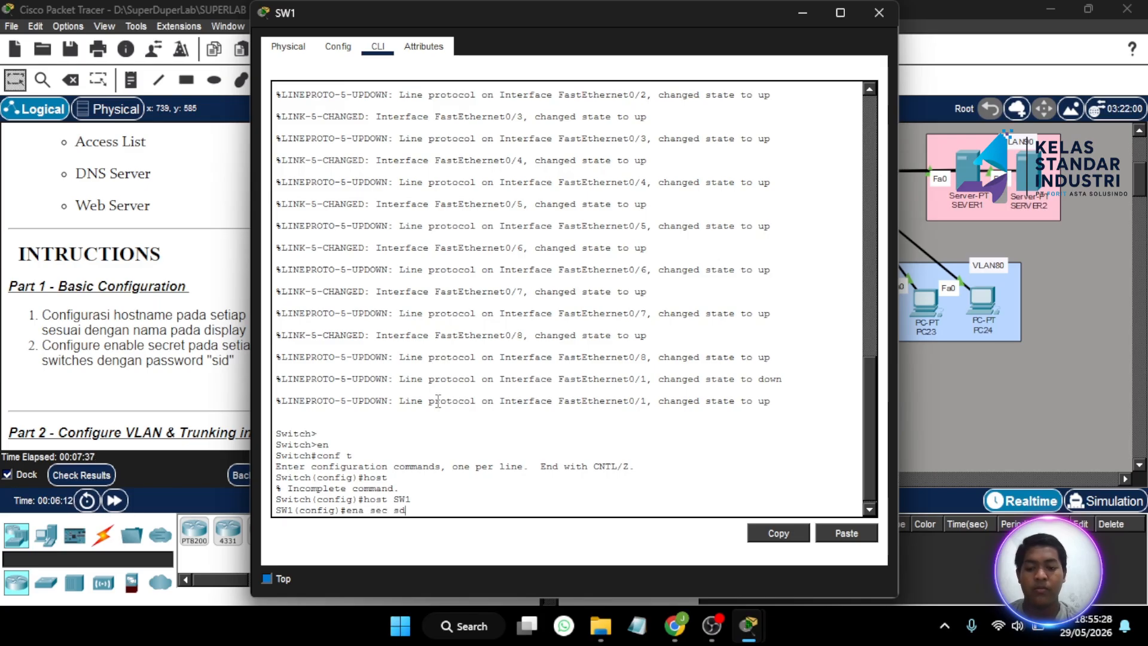
{"action": "key", "text": "BackSpace"}
{"action": "type", "text": "id"}
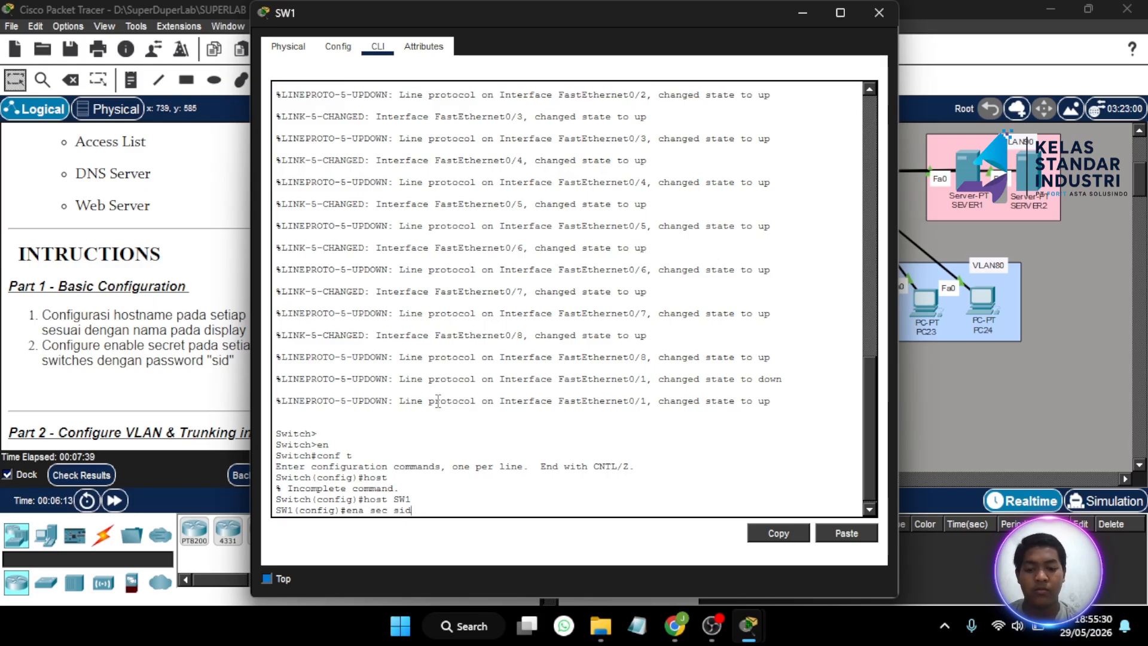
{"action": "key", "text": "Return"}
{"action": "left_click", "coordinate": [878, 15]}
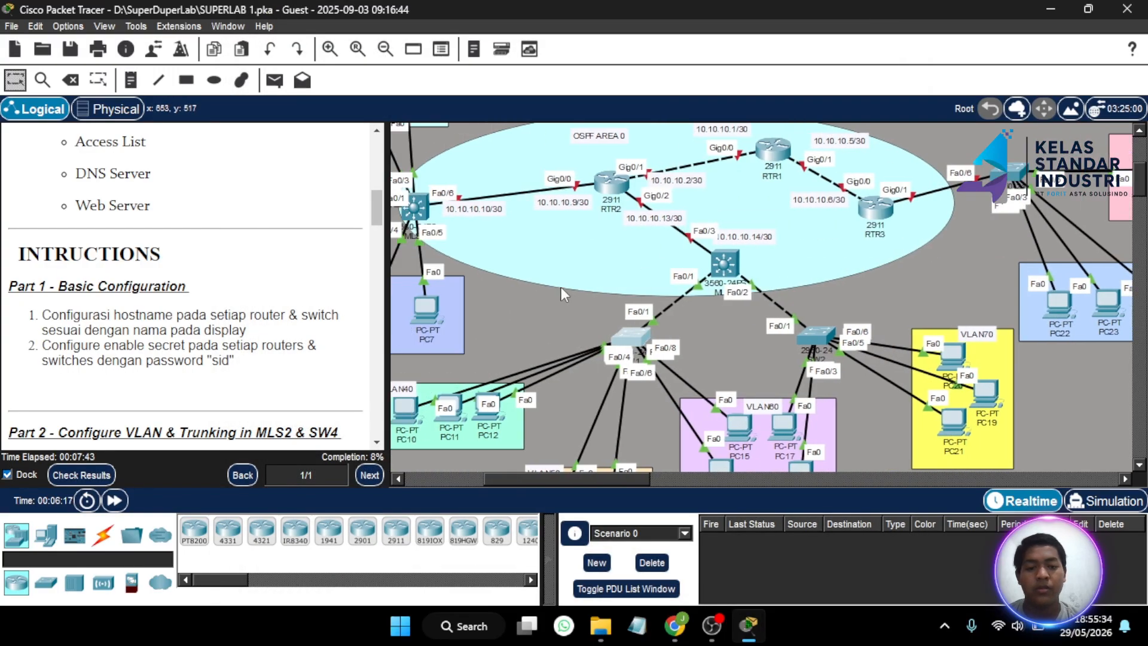
{"action": "scroll", "coordinate": [561, 288], "scroll_direction": "left", "scroll_amount": 4}
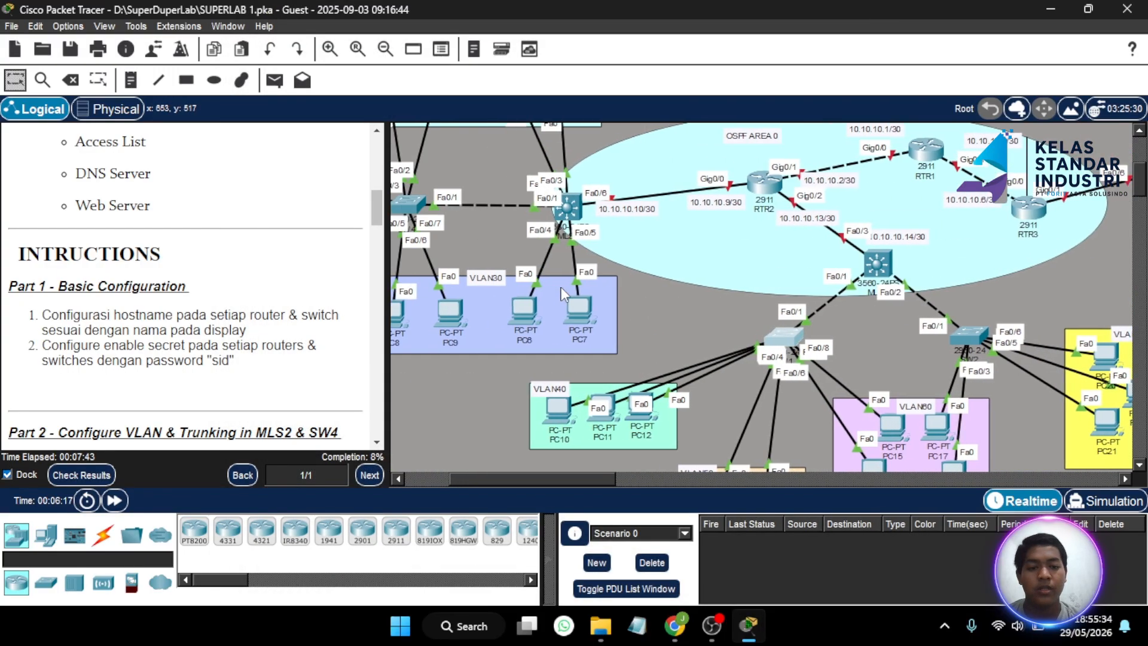
{"action": "left_click", "coordinate": [569, 218]}
- Open MLS2's command-line console and enter global configuration mode
{"action": "left_click", "coordinate": [378, 49]}
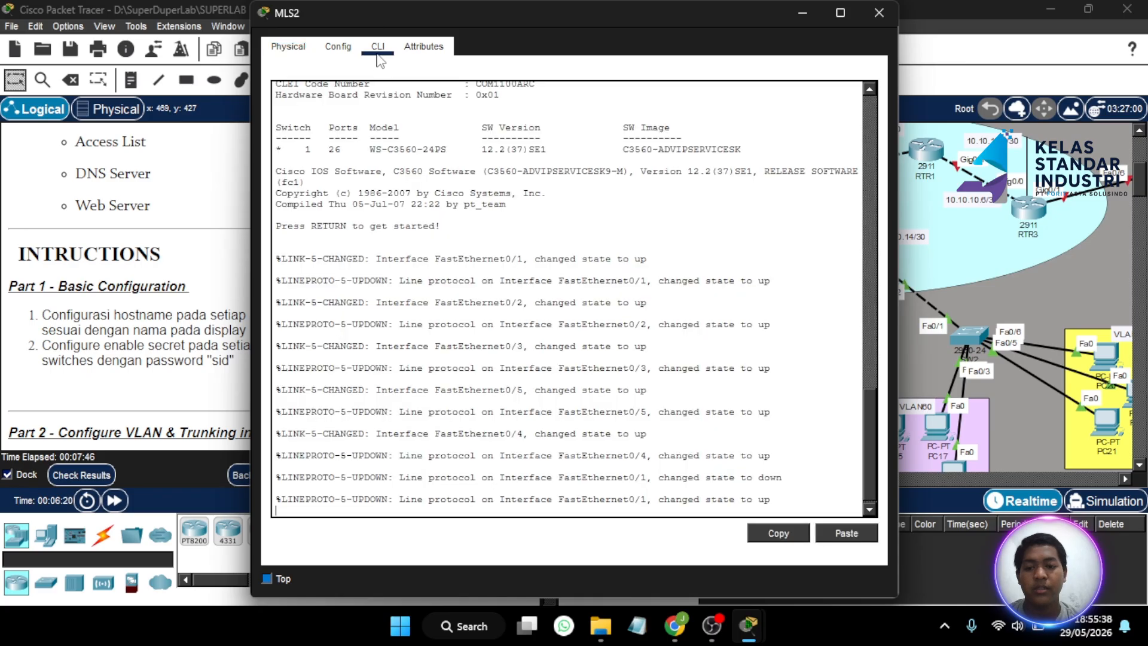
{"action": "key", "text": "Return"}
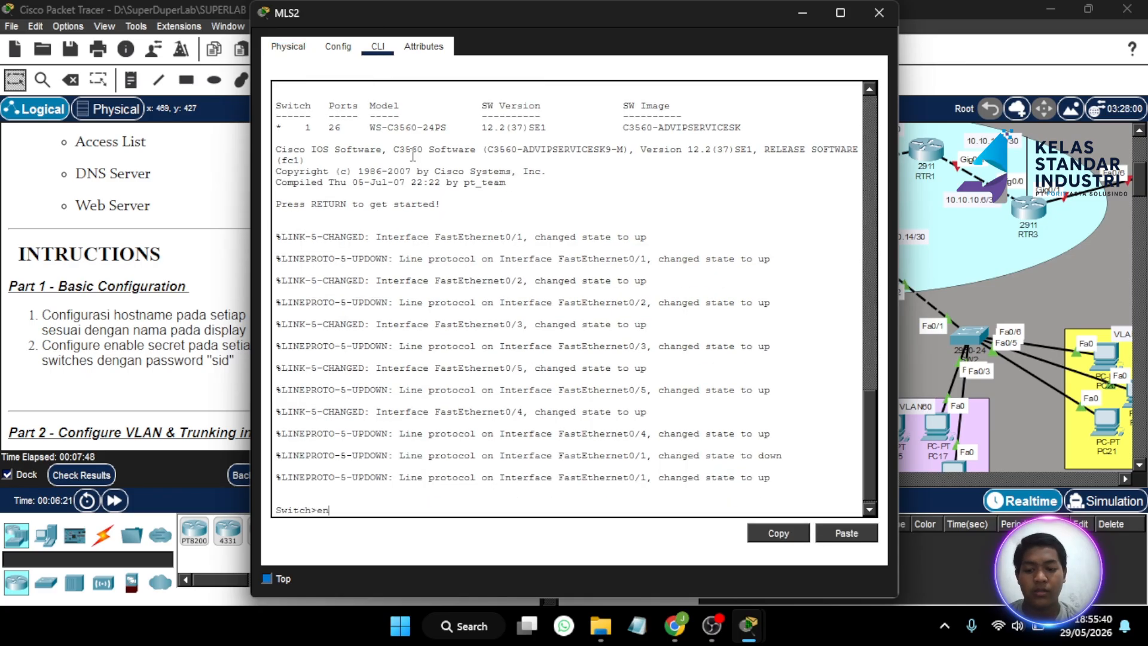
{"action": "type", "text": "en"}
{"action": "key", "text": "Return"}
{"action": "type", "text": "h#"}
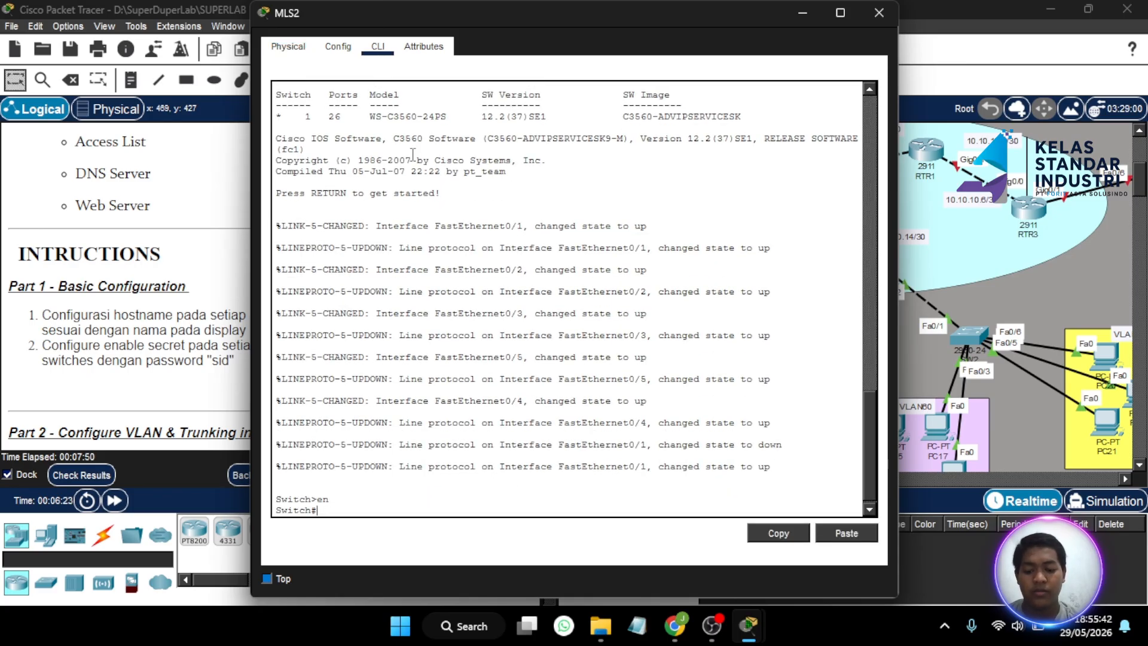
{"action": "type", "text": "conf t"}
{"action": "key", "text": "Return"}
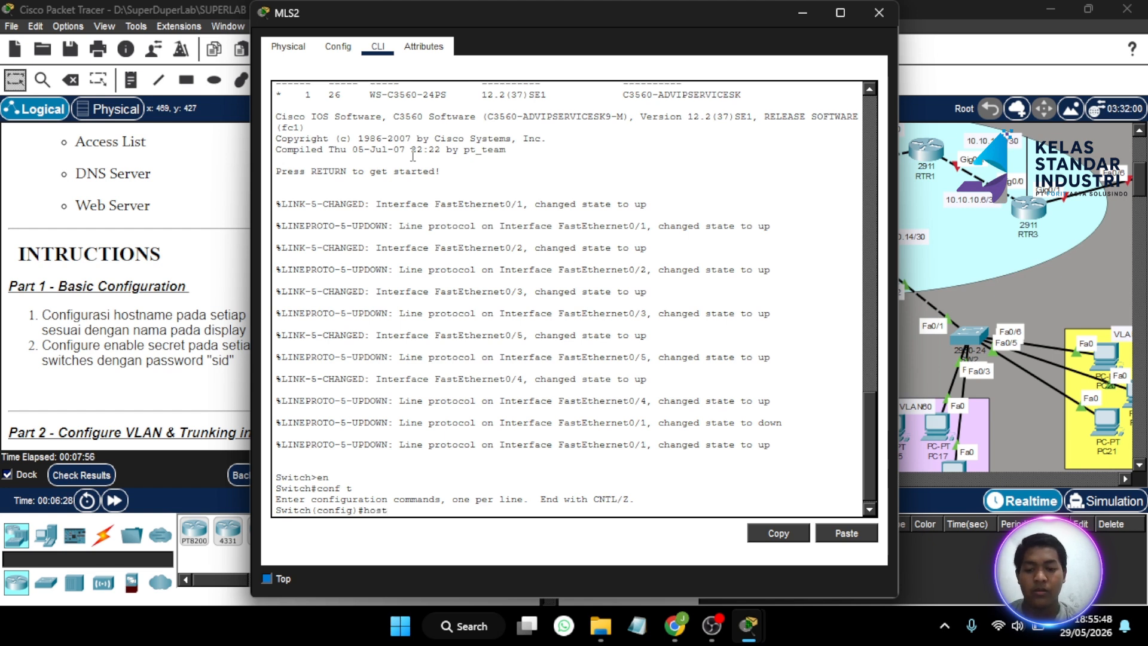
- Set hostname MLS2 and the enable secret password, then close the window
{"action": "type", "text": "host MS"}
{"action": "key", "text": "BackSpace"}
{"action": "type", "text": "LS"}
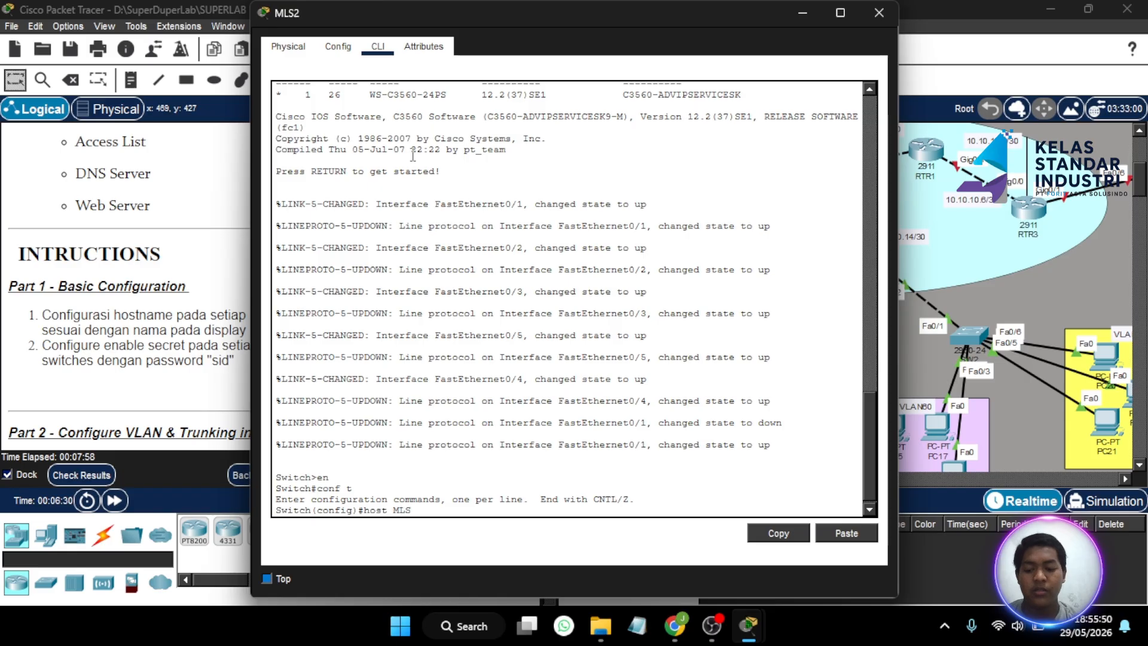
{"action": "type", "text": "2"}
{"action": "key", "text": "Return"}
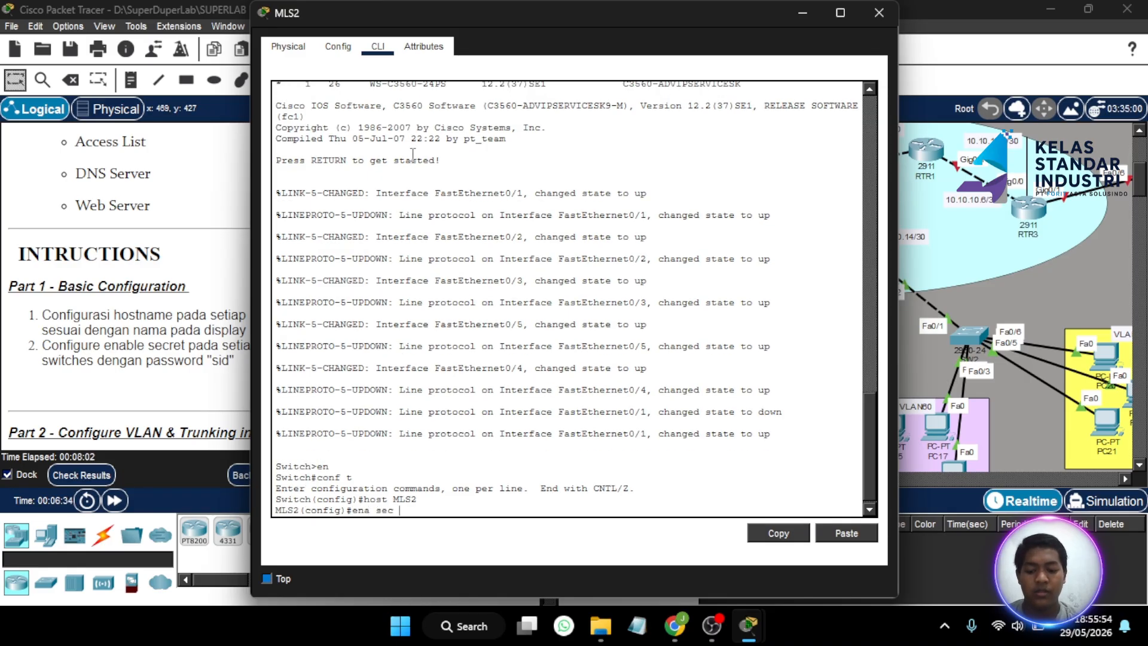
{"action": "type", "text": "ena sec sid"}
{"action": "key", "text": "Return"}
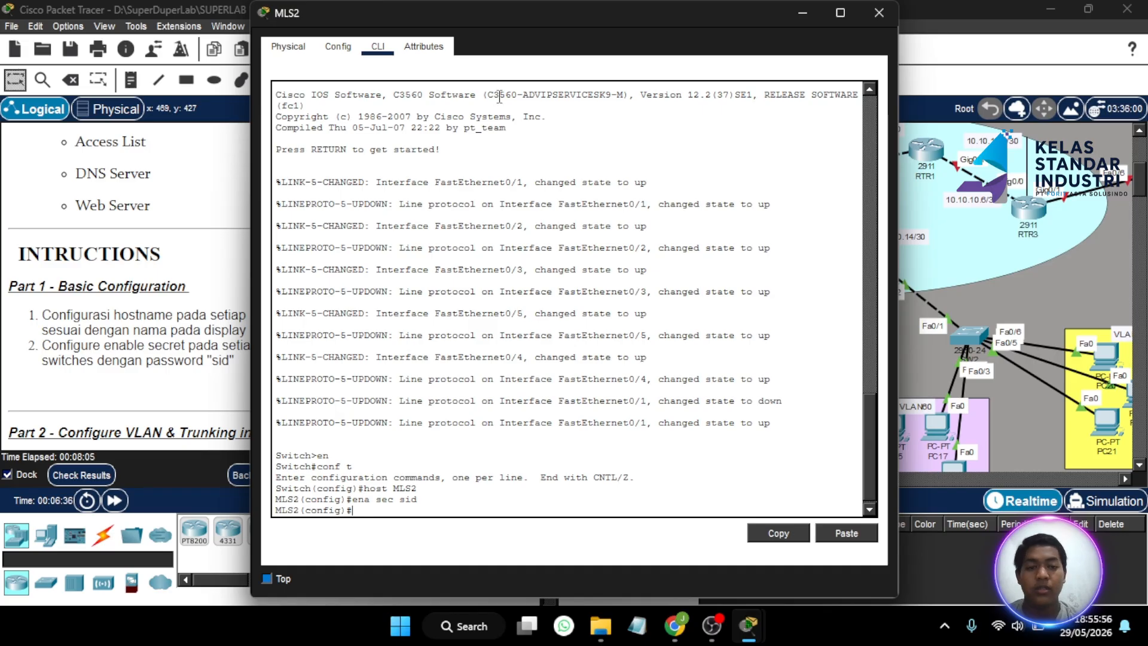
{"action": "left_click", "coordinate": [888, 23]}
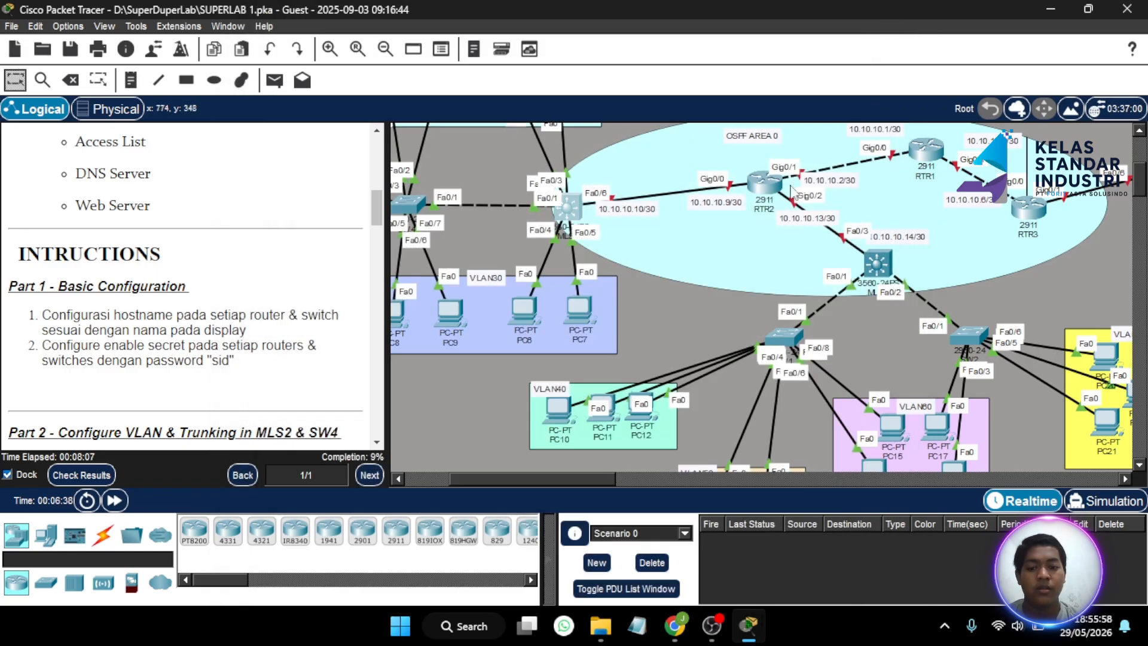
{"action": "scroll", "coordinate": [740, 277], "scroll_direction": "right", "scroll_amount": 5}
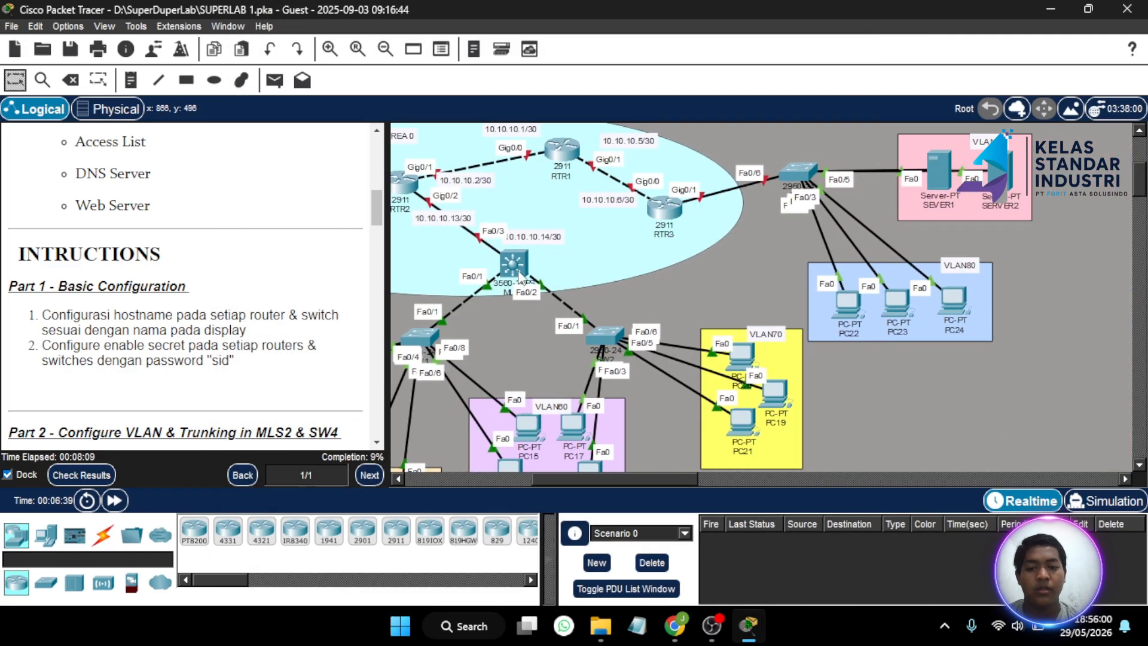
- Open MLS1's CLI and enter global configuration mode with en and conf t
{"action": "left_click", "coordinate": [517, 267]}
{"action": "left_click", "coordinate": [378, 46]}
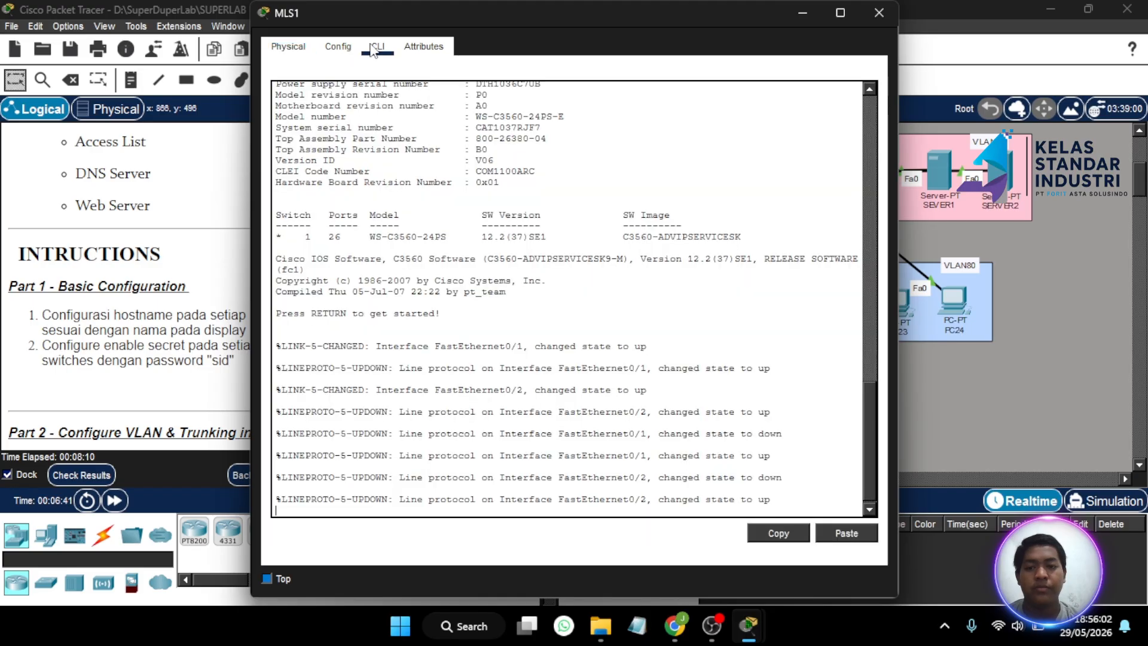
{"action": "key", "text": "Return"}
{"action": "type", "text": "en"}
{"action": "key", "text": "Return"}
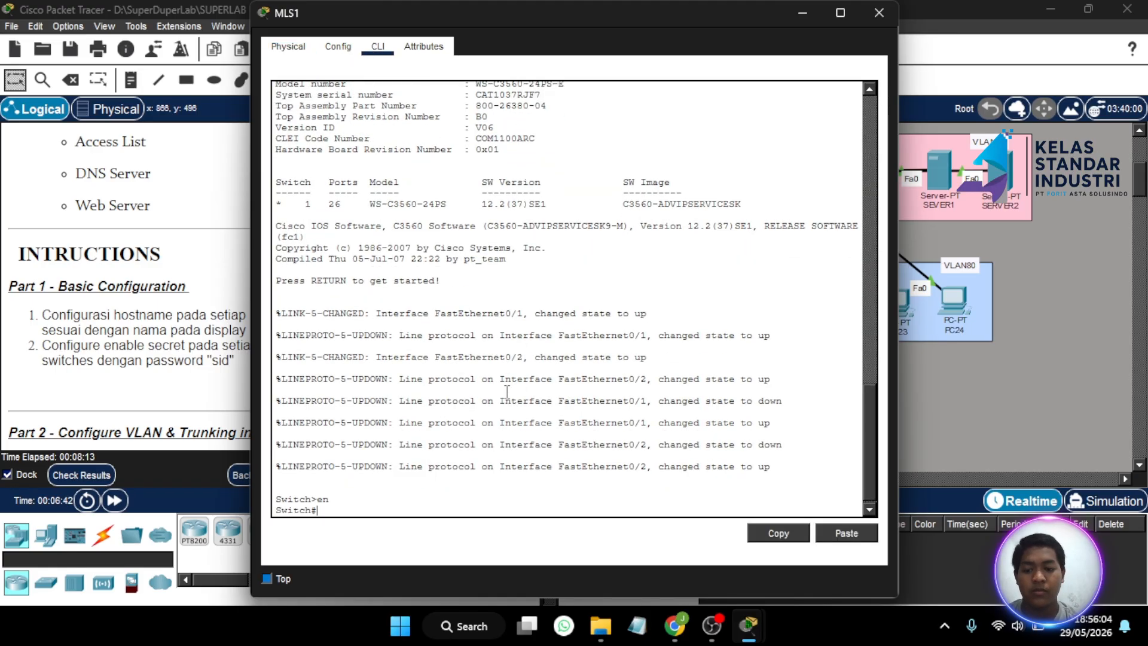
{"action": "type", "text": "conf t"}
{"action": "key", "text": "Return"}
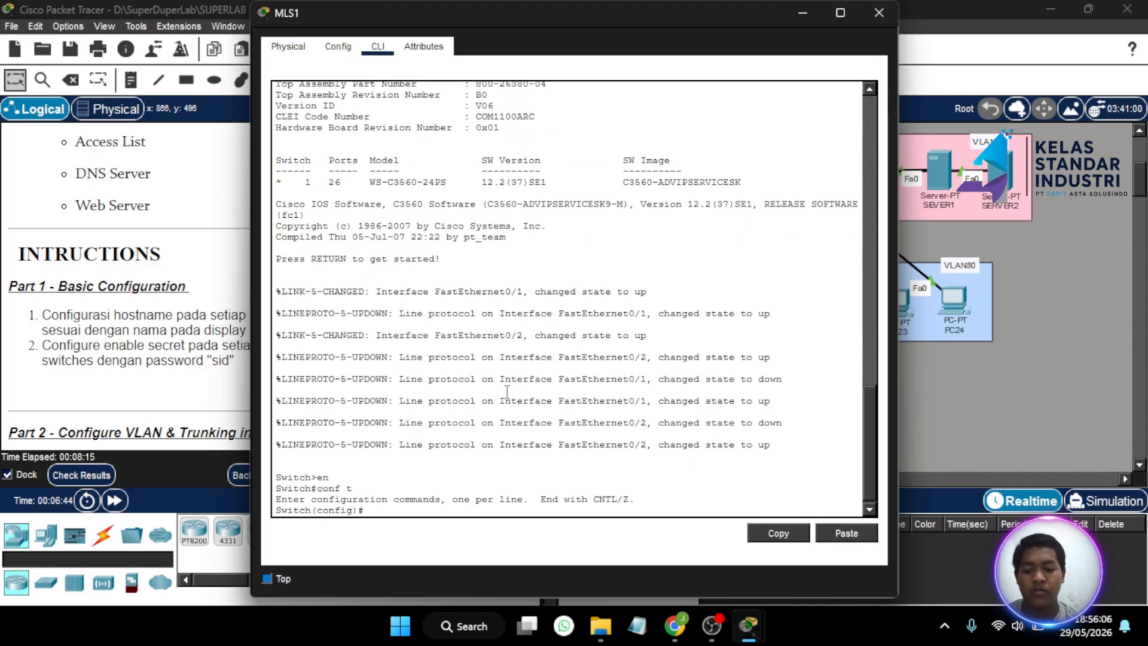
- Set hostname MLS1 and an enable secret password, then close the MLS1 window
{"action": "type", "text": "host "}
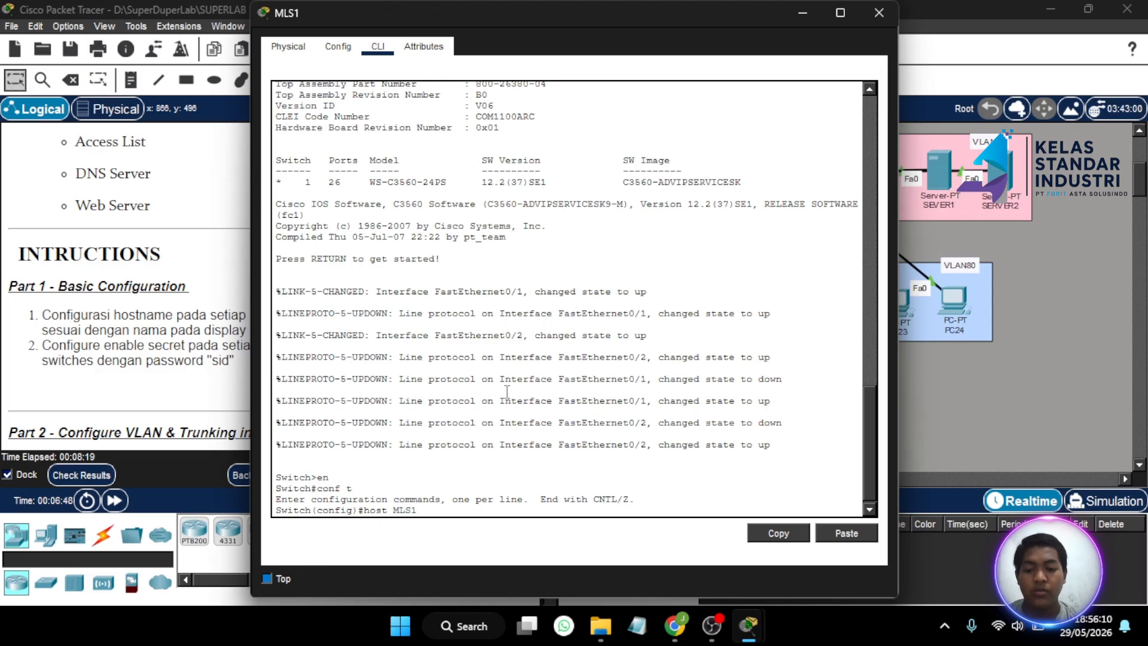
{"action": "type", "text": "MLS1"}
{"action": "key", "text": "Return"}
{"action": "type", "text": "ena sec"}
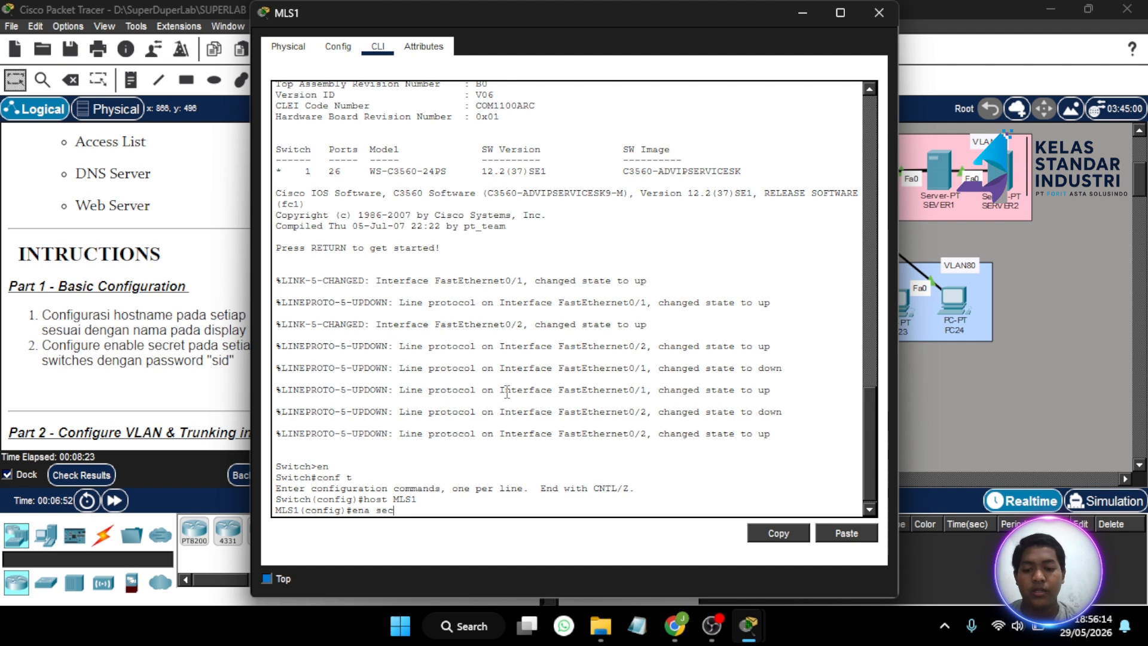
{"action": "type", "text": " sid"}
{"action": "key", "text": "Return"}
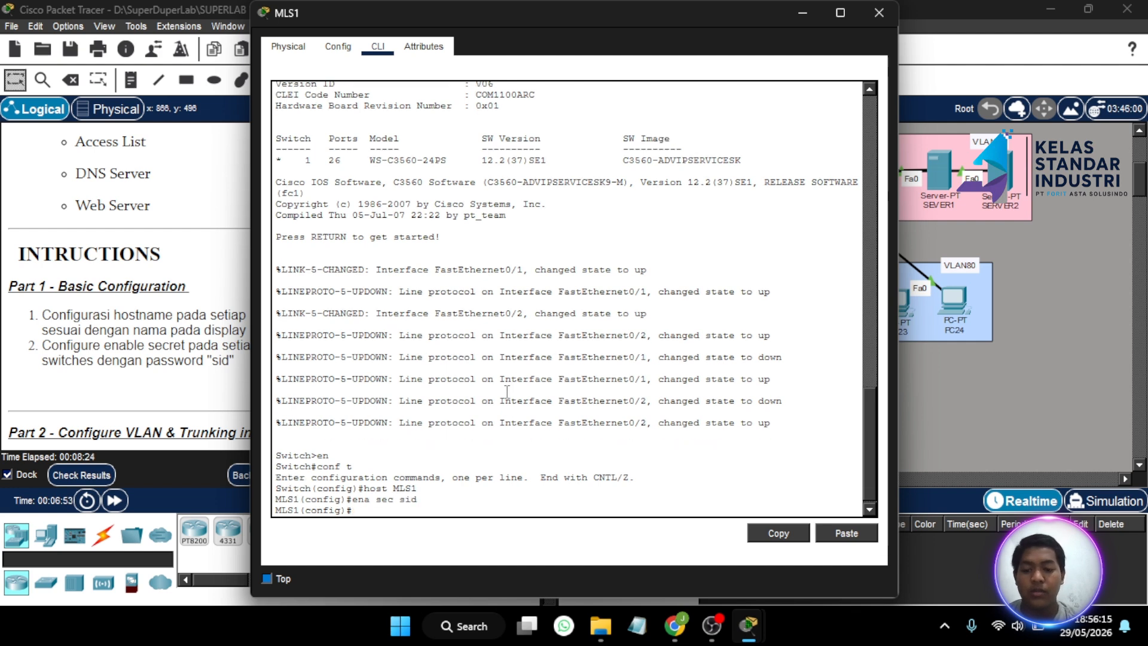
{"action": "left_click", "coordinate": [882, 13]}
{"action": "scroll", "coordinate": [755, 217], "scroll_direction": "left", "scroll_amount": 8}
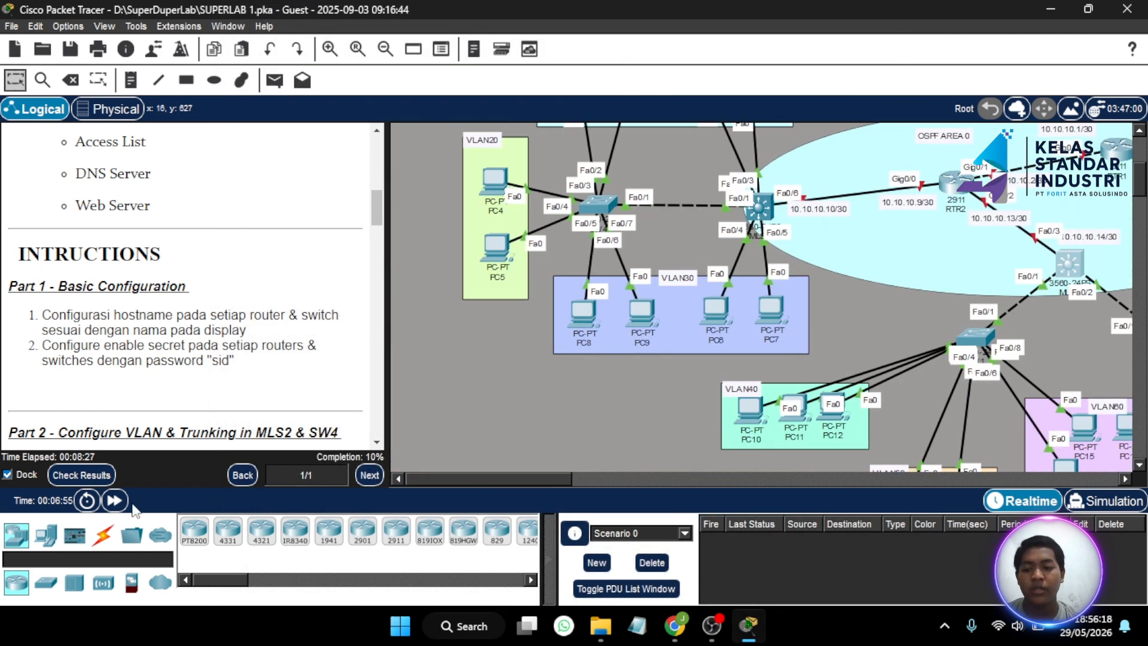
- Scroll the Check Results Assessment Items list down to SW4's port and VLAN items, then close it
{"action": "left_click", "coordinate": [82, 475]}
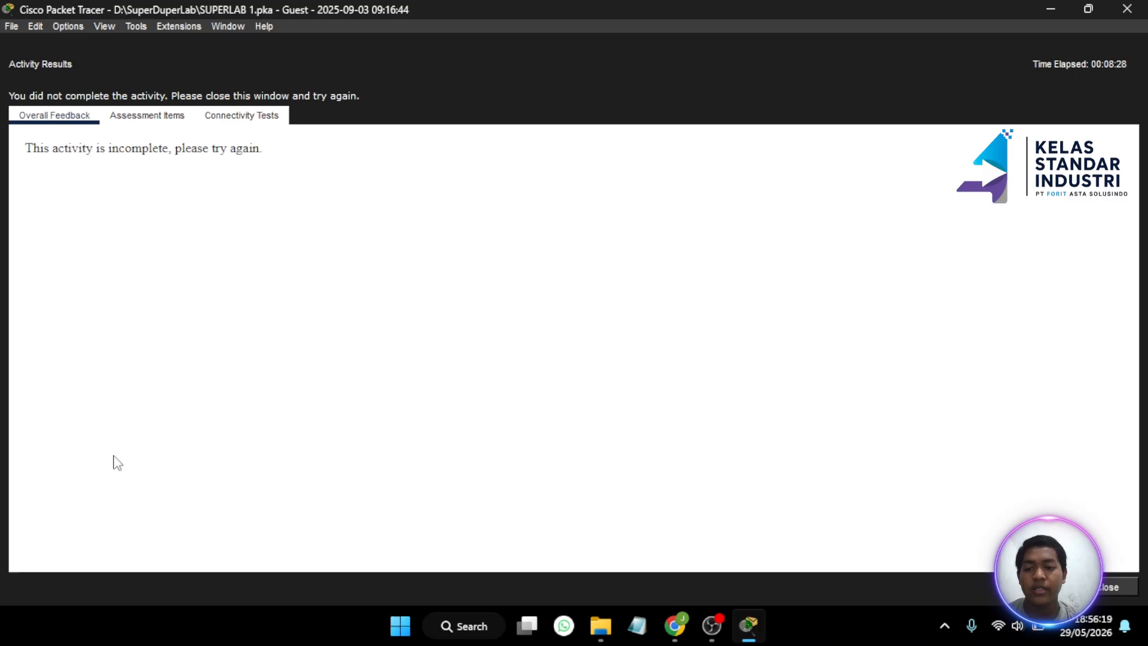
{"action": "left_click", "coordinate": [146, 120]}
{"action": "scroll", "coordinate": [178, 234], "scroll_direction": "down", "scroll_amount": 5}
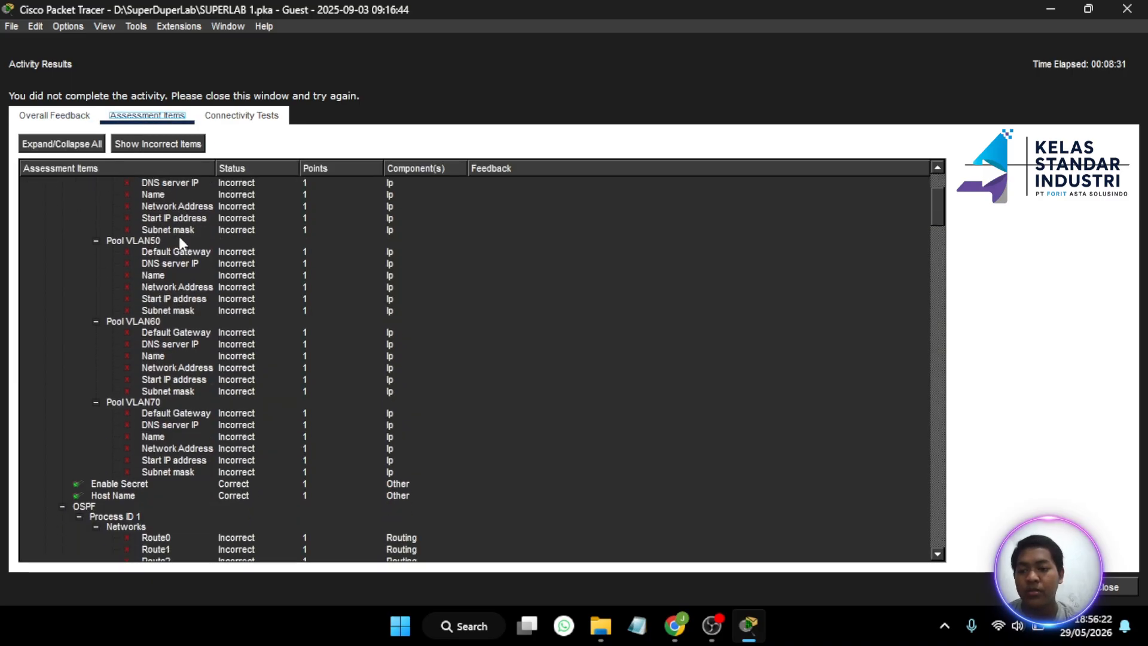
{"action": "scroll", "coordinate": [178, 234], "scroll_direction": "up", "scroll_amount": 5}
{"action": "scroll", "coordinate": [153, 357], "scroll_direction": "down", "scroll_amount": 3}
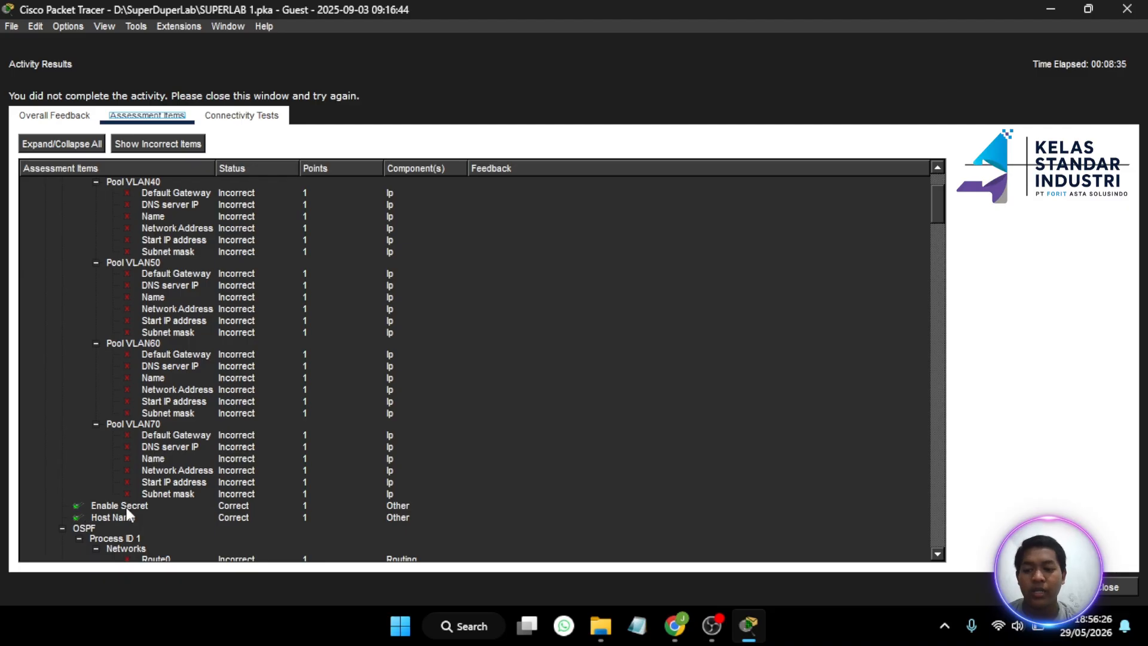
{"action": "scroll", "coordinate": [152, 505], "scroll_direction": "down", "scroll_amount": 15}
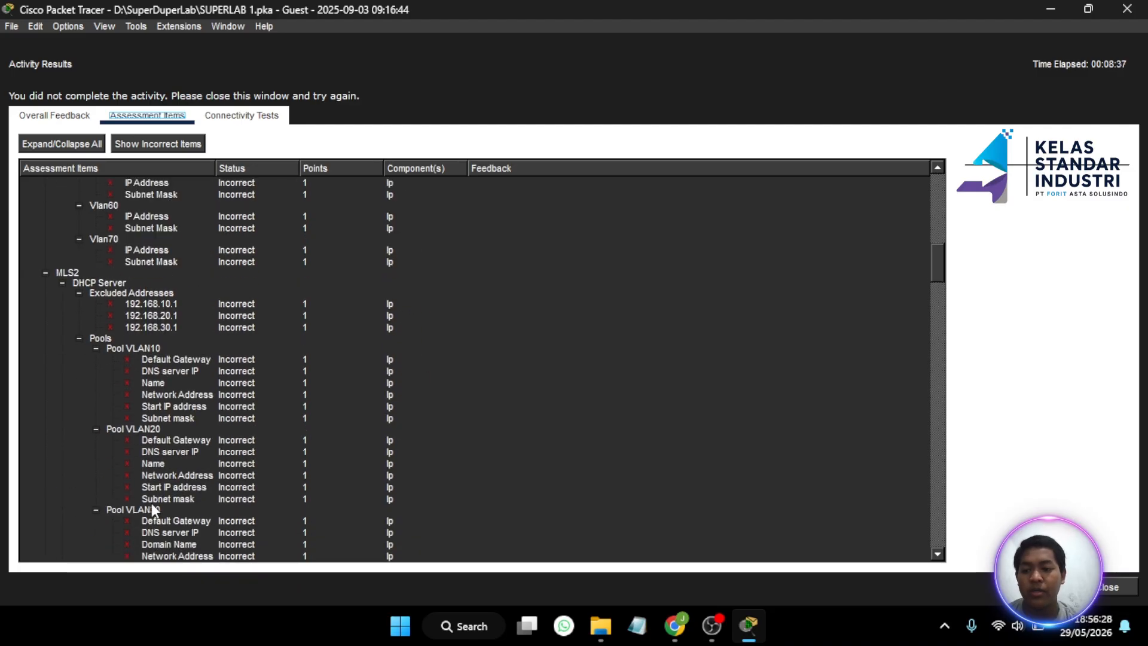
{"action": "scroll", "coordinate": [152, 503], "scroll_direction": "down", "scroll_amount": 6}
{"action": "scroll", "coordinate": [109, 407], "scroll_direction": "down", "scroll_amount": 8}
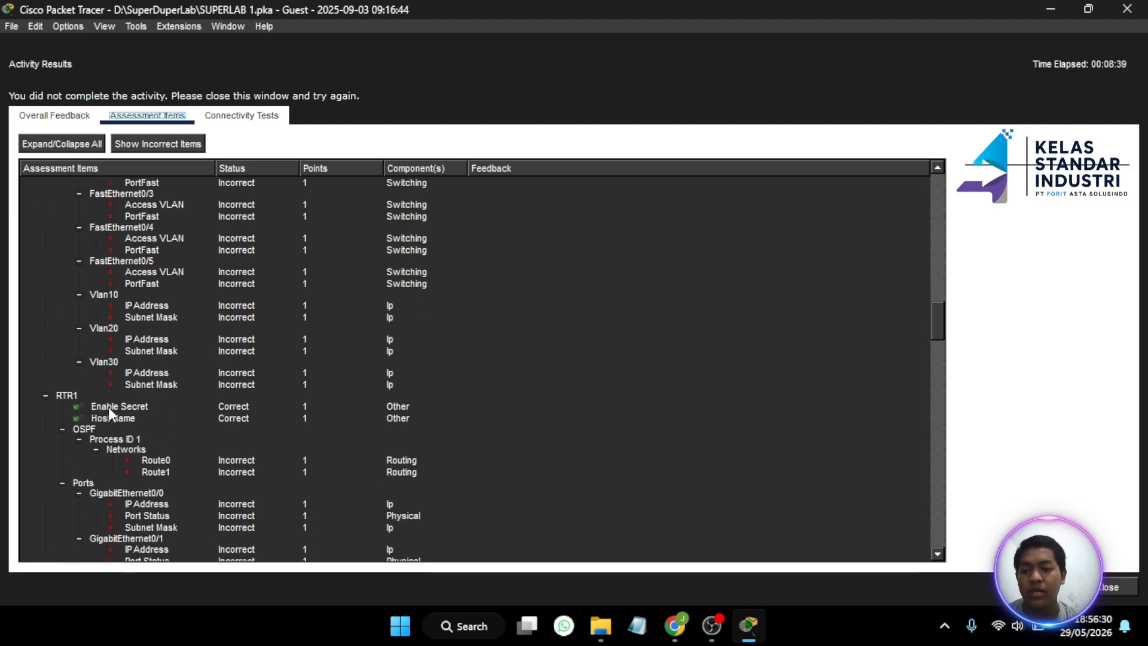
{"action": "scroll", "coordinate": [108, 407], "scroll_direction": "up", "scroll_amount": 3}
{"action": "scroll", "coordinate": [109, 407], "scroll_direction": "down", "scroll_amount": 5}
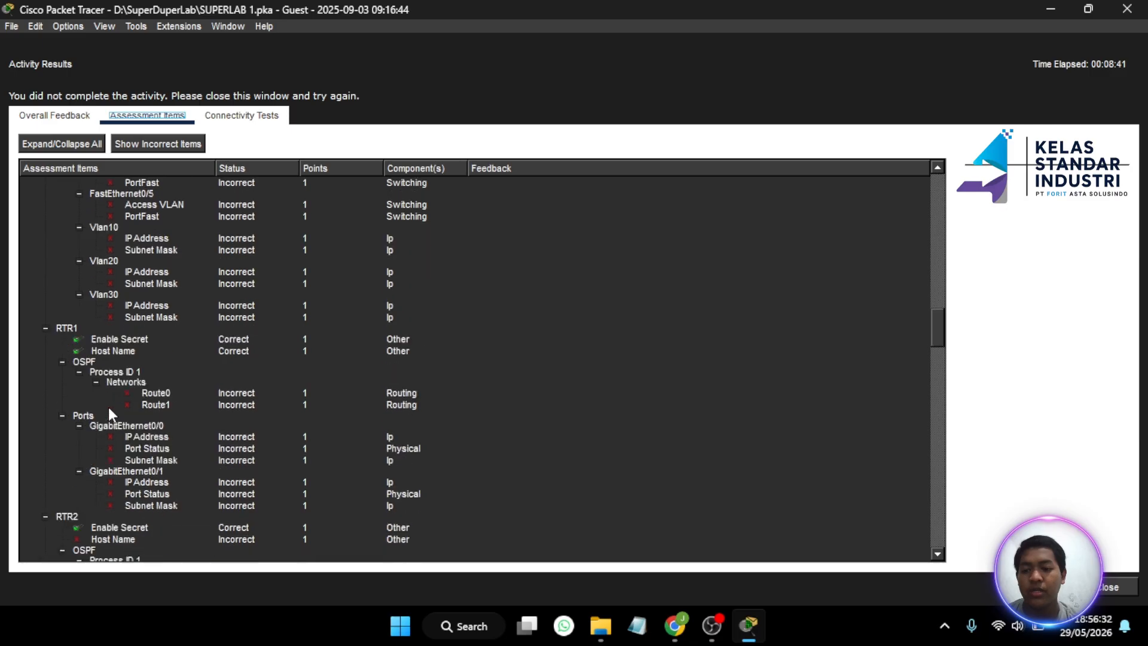
{"action": "scroll", "coordinate": [109, 407], "scroll_direction": "down", "scroll_amount": 6}
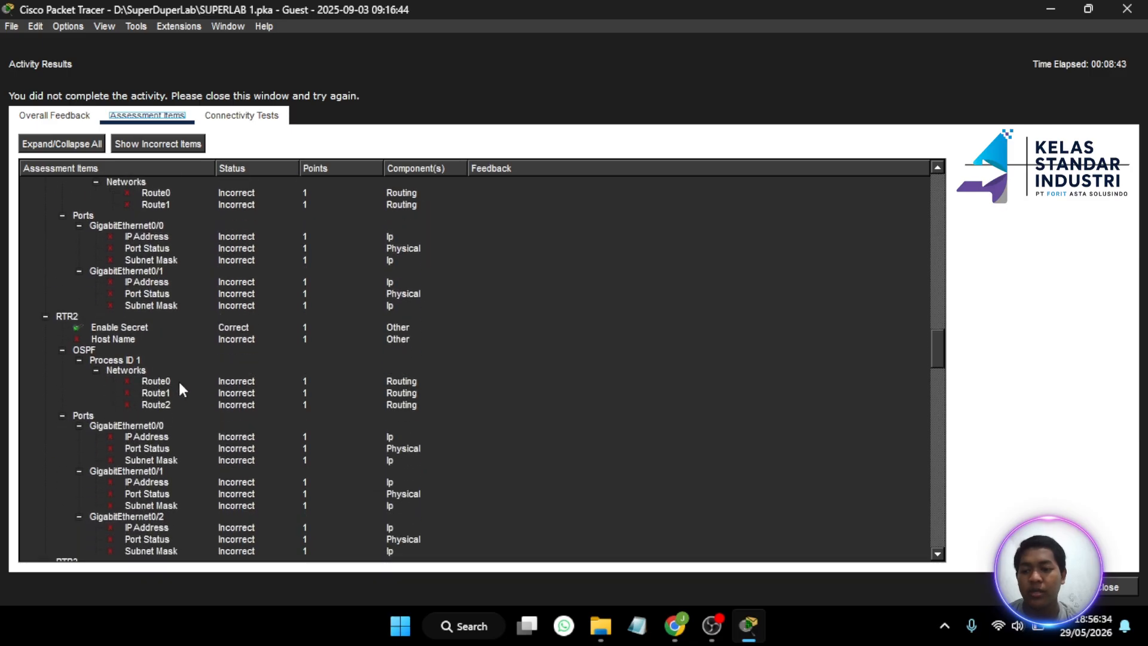
{"action": "scroll", "coordinate": [180, 383], "scroll_direction": "down", "scroll_amount": 9}
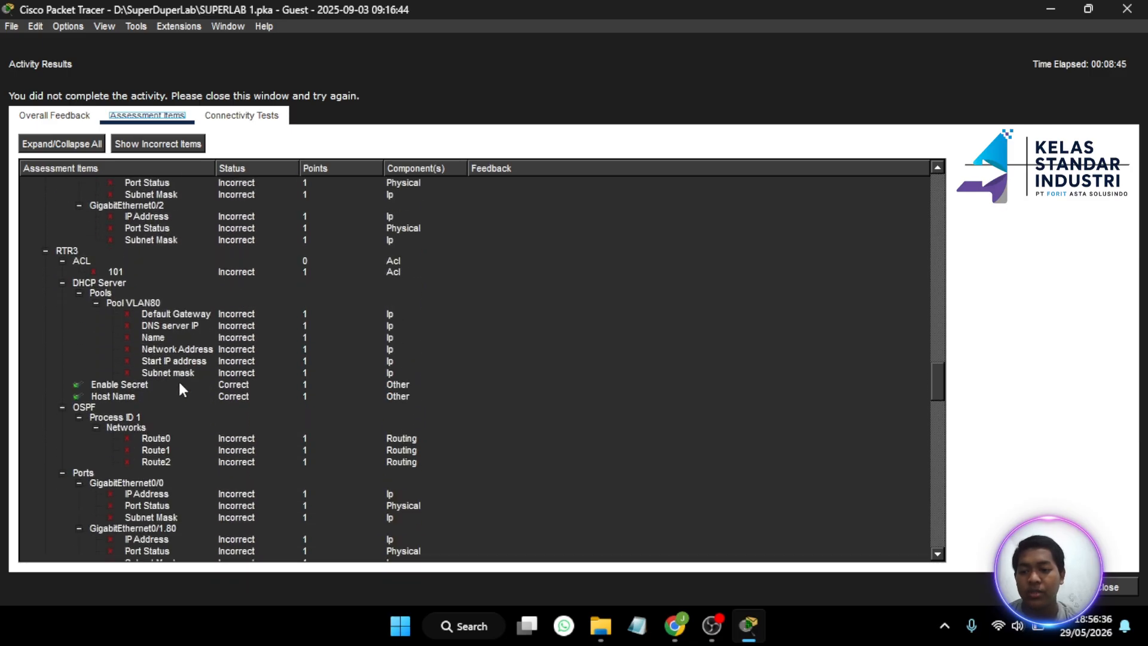
{"action": "scroll", "coordinate": [180, 385], "scroll_direction": "down", "scroll_amount": 20}
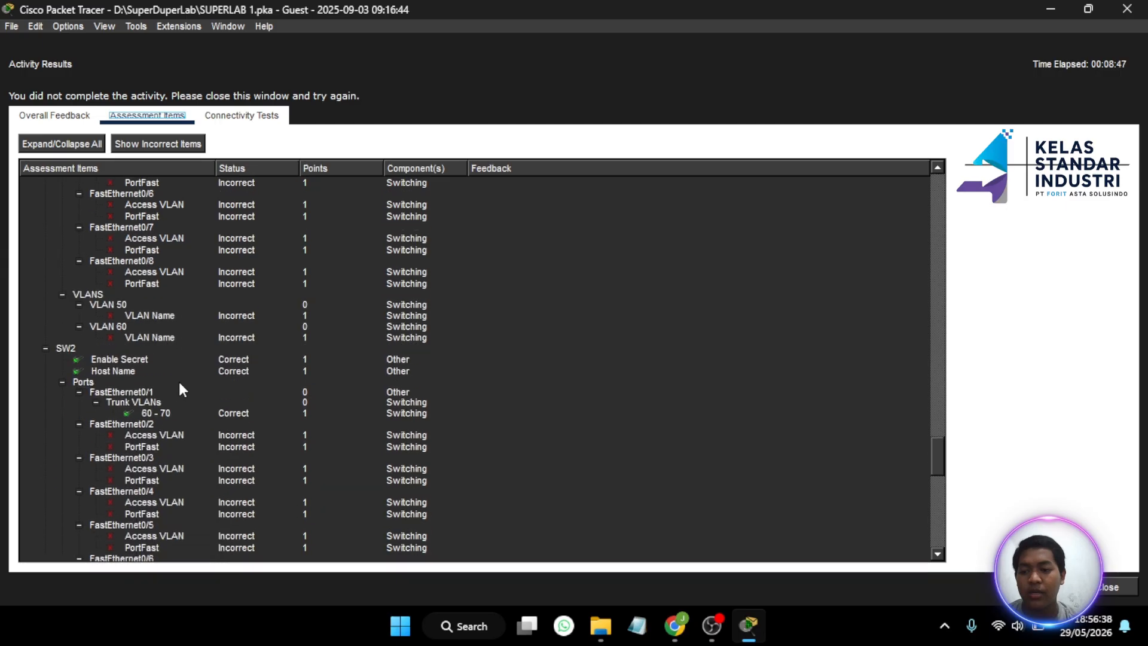
{"action": "scroll", "coordinate": [178, 379], "scroll_direction": "down", "scroll_amount": 10}
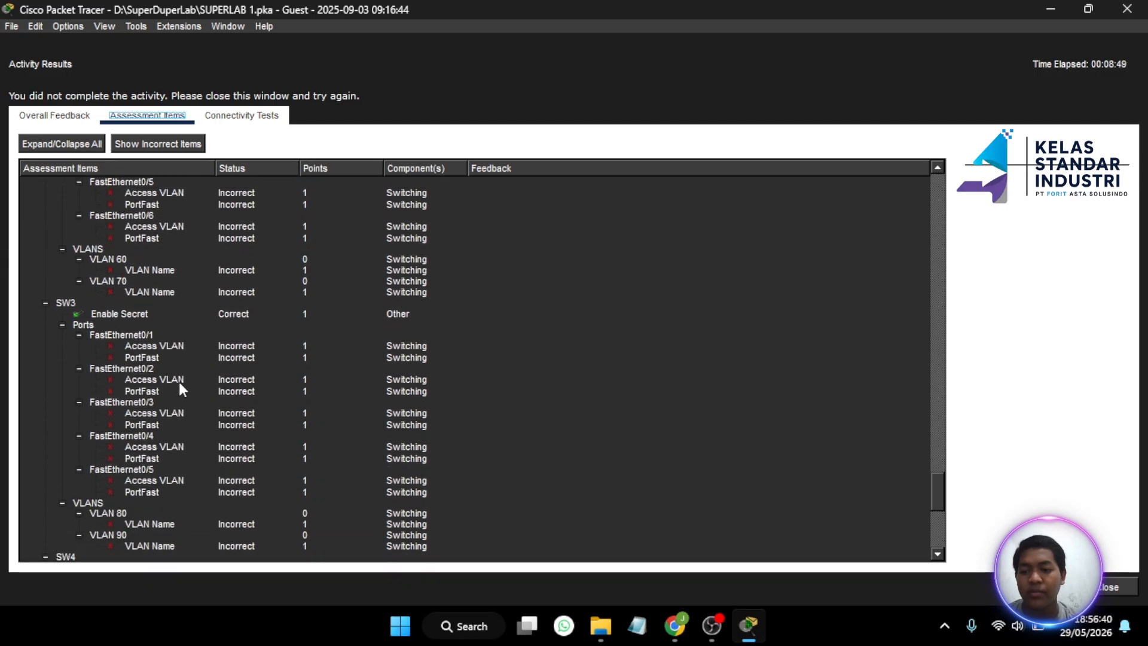
{"action": "scroll", "coordinate": [178, 380], "scroll_direction": "down", "scroll_amount": 10}
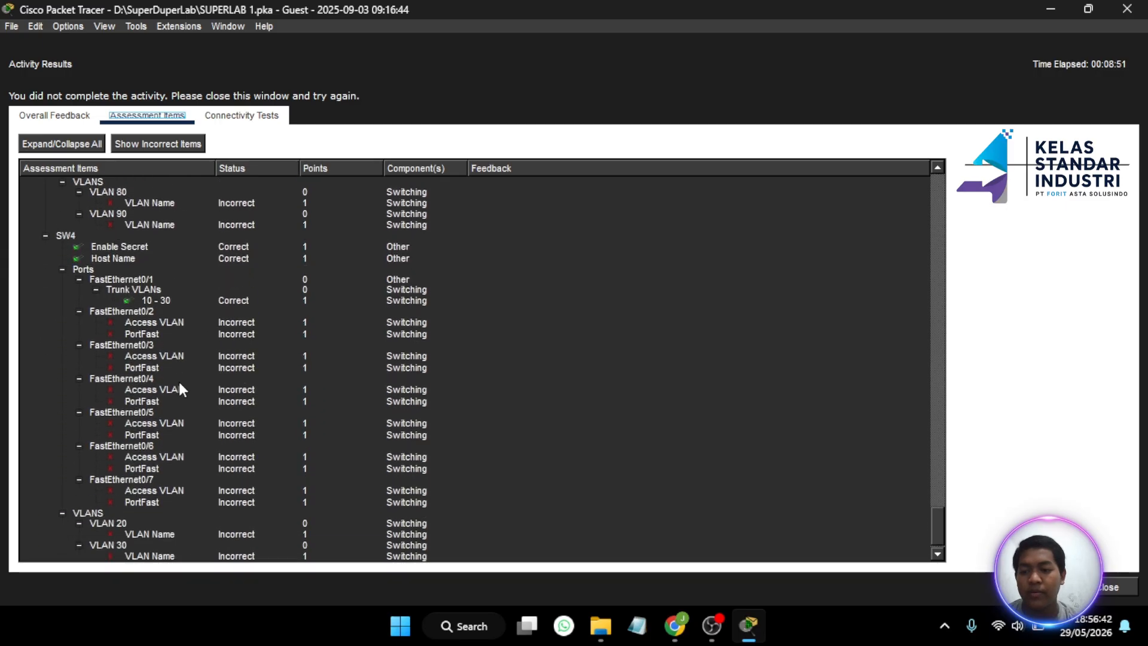
{"action": "scroll", "coordinate": [179, 389], "scroll_direction": "down", "scroll_amount": 1}
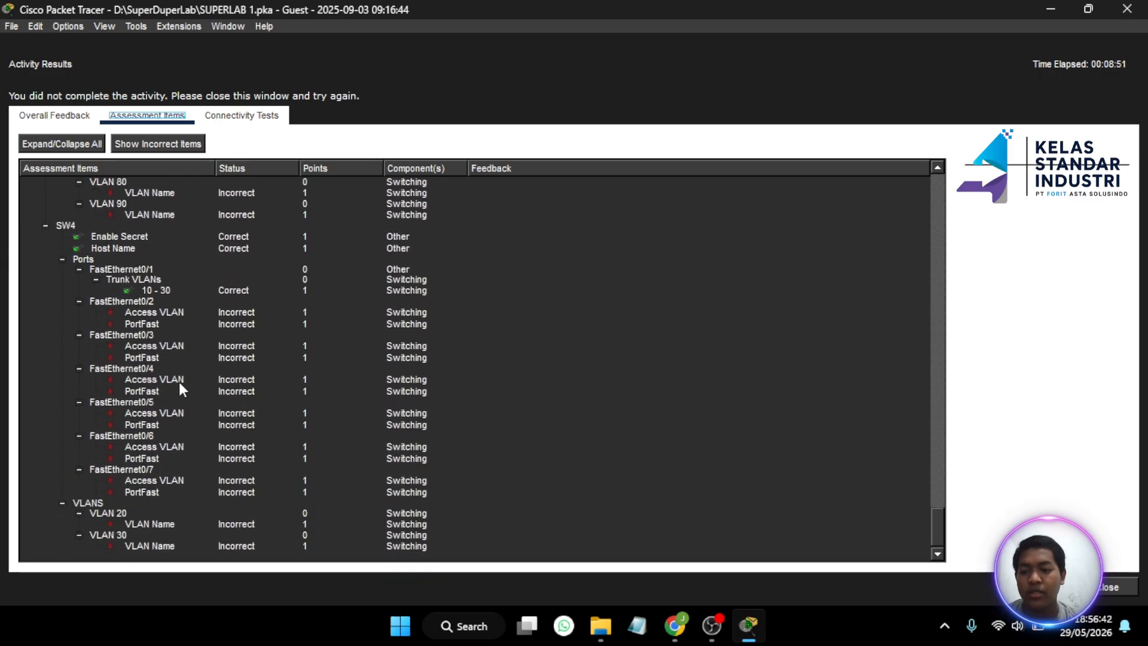
{"action": "left_click", "coordinate": [1099, 592]}
- Edit the recalled 'host RTRR2' command to 'host RTR2' on the router and close its window
{"action": "scroll", "coordinate": [660, 187], "scroll_direction": "right", "scroll_amount": 5}
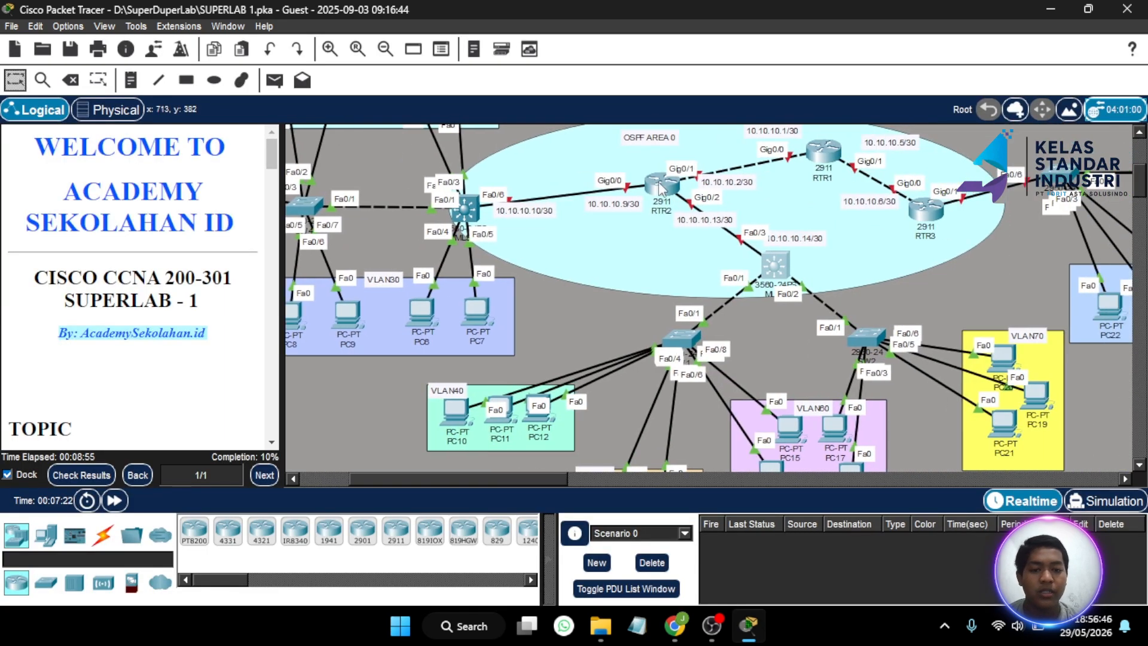
{"action": "left_click", "coordinate": [660, 187]}
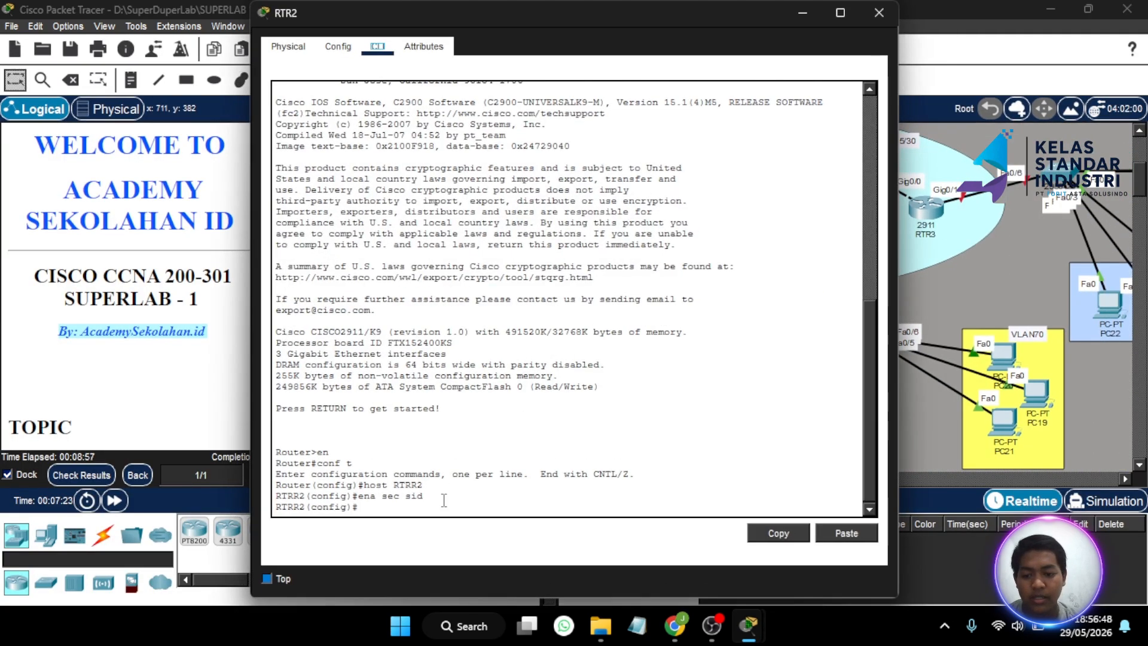
{"action": "key", "text": "Up"}
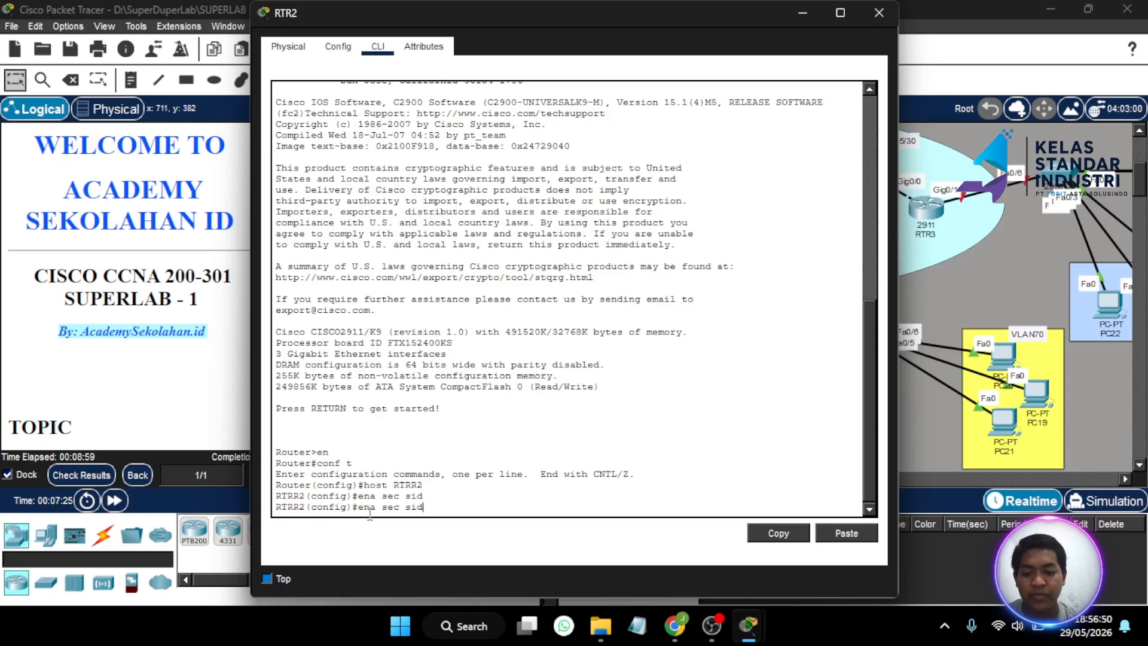
{"action": "key", "text": "Up"}
{"action": "key", "text": "BackSpace"}
{"action": "key", "text": "BackSpace"}
{"action": "type", "text": "2"}
{"action": "key", "text": "Return"}
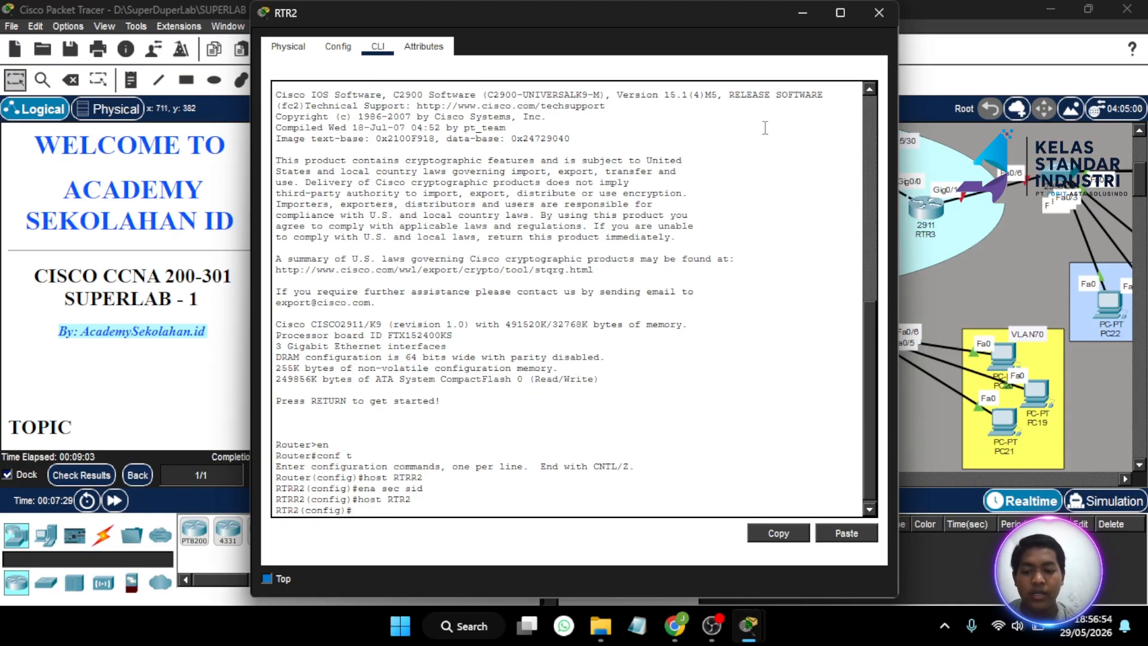
{"action": "left_click", "coordinate": [877, 13]}
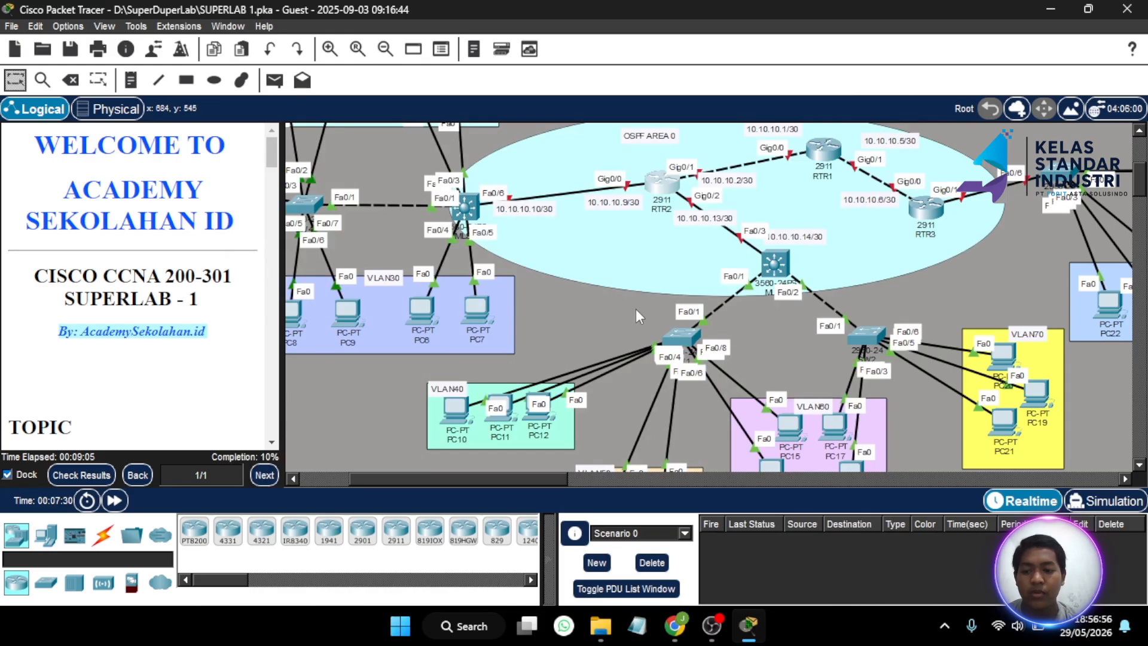
- Recheck the Assessment Items to confirm RTR2's Host Name now shows Correct
{"action": "left_click", "coordinate": [81, 475]}
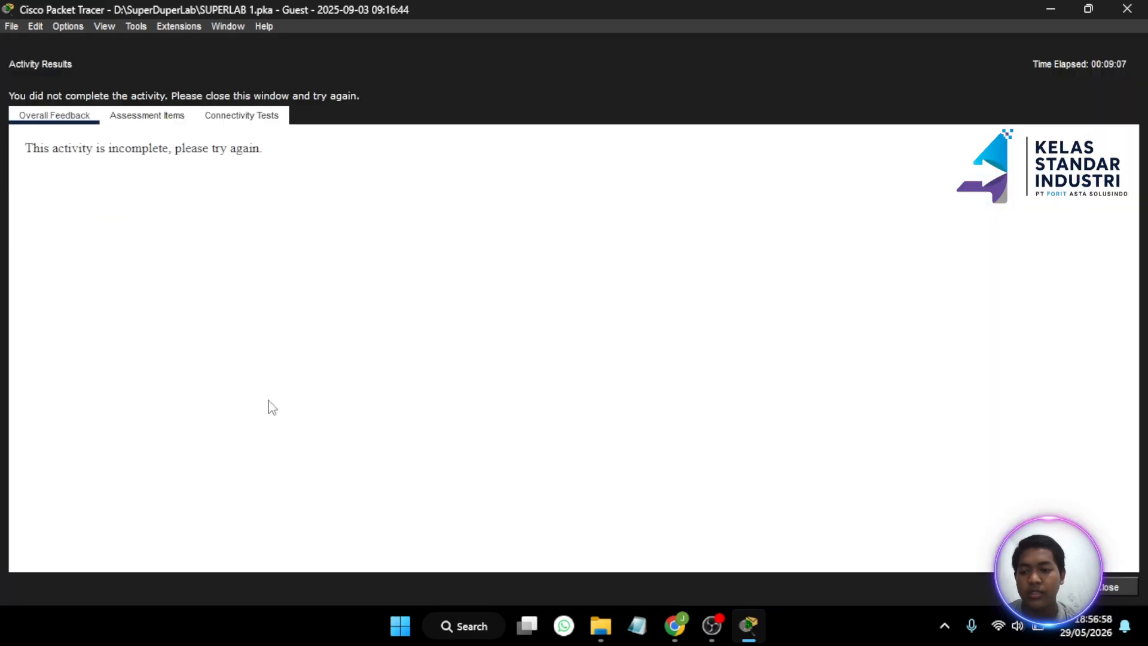
{"action": "left_click", "coordinate": [147, 116]}
{"action": "scroll", "coordinate": [203, 297], "scroll_direction": "down", "scroll_amount": 5}
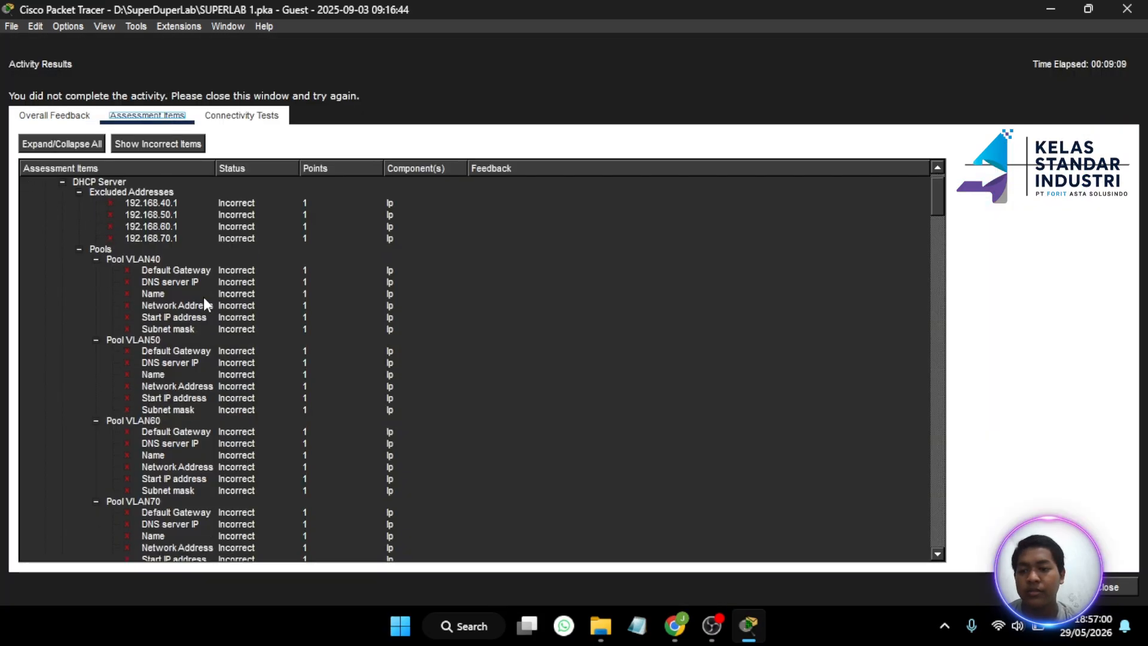
{"action": "scroll", "coordinate": [204, 298], "scroll_direction": "down", "scroll_amount": 9}
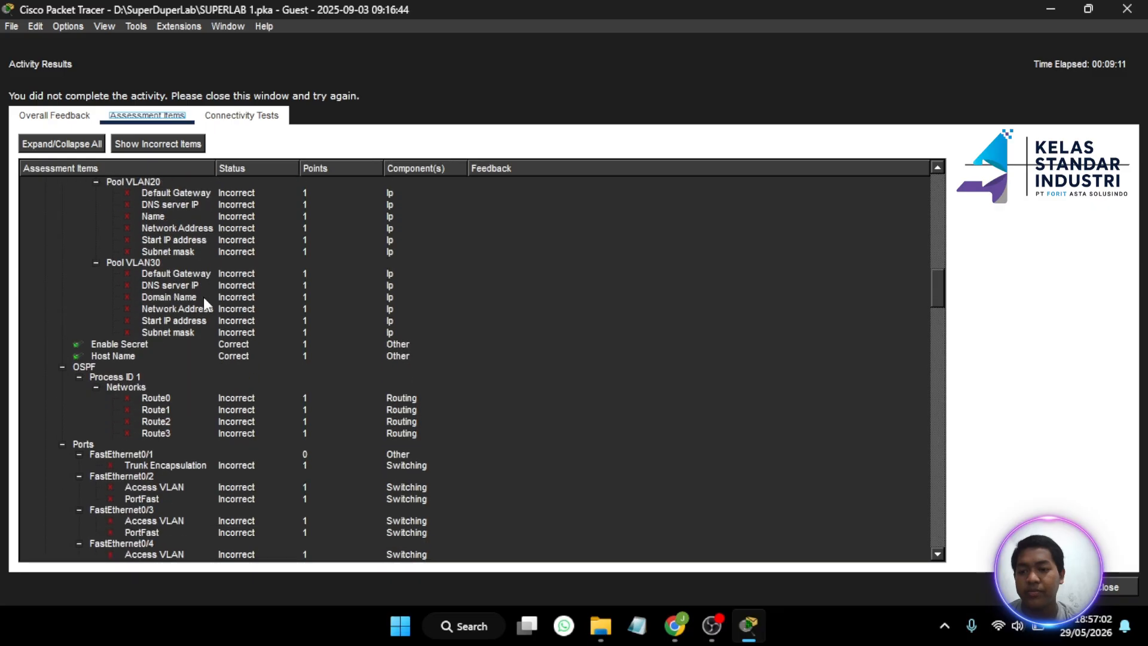
{"action": "scroll", "coordinate": [204, 299], "scroll_direction": "down", "scroll_amount": 10}
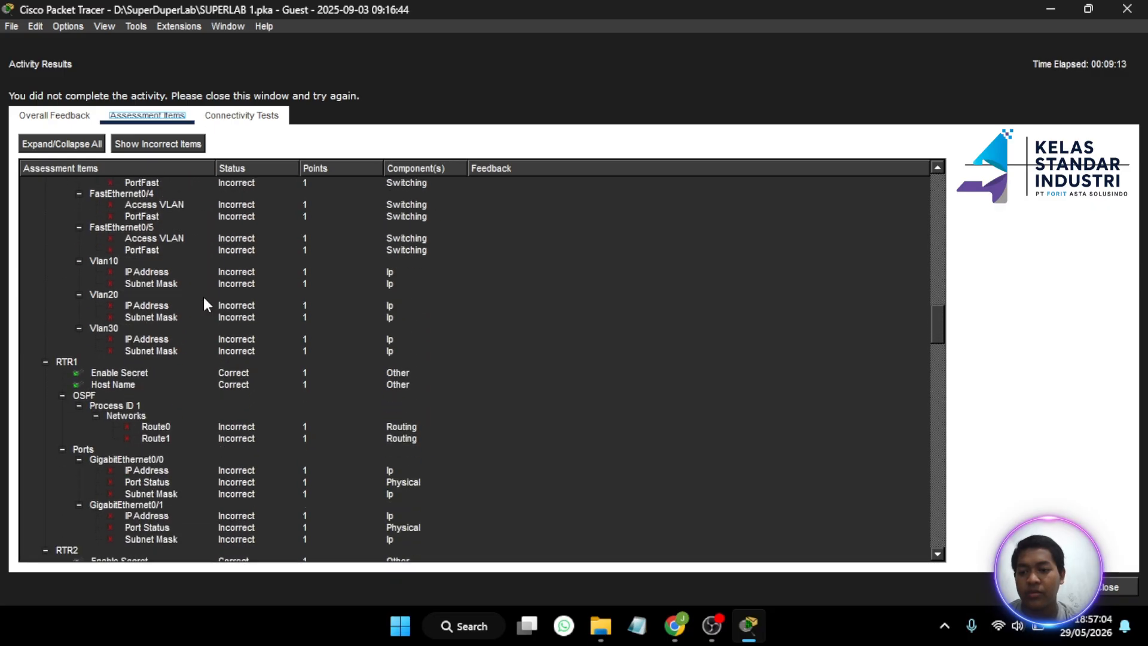
{"action": "scroll", "coordinate": [204, 302], "scroll_direction": "down", "scroll_amount": 1}
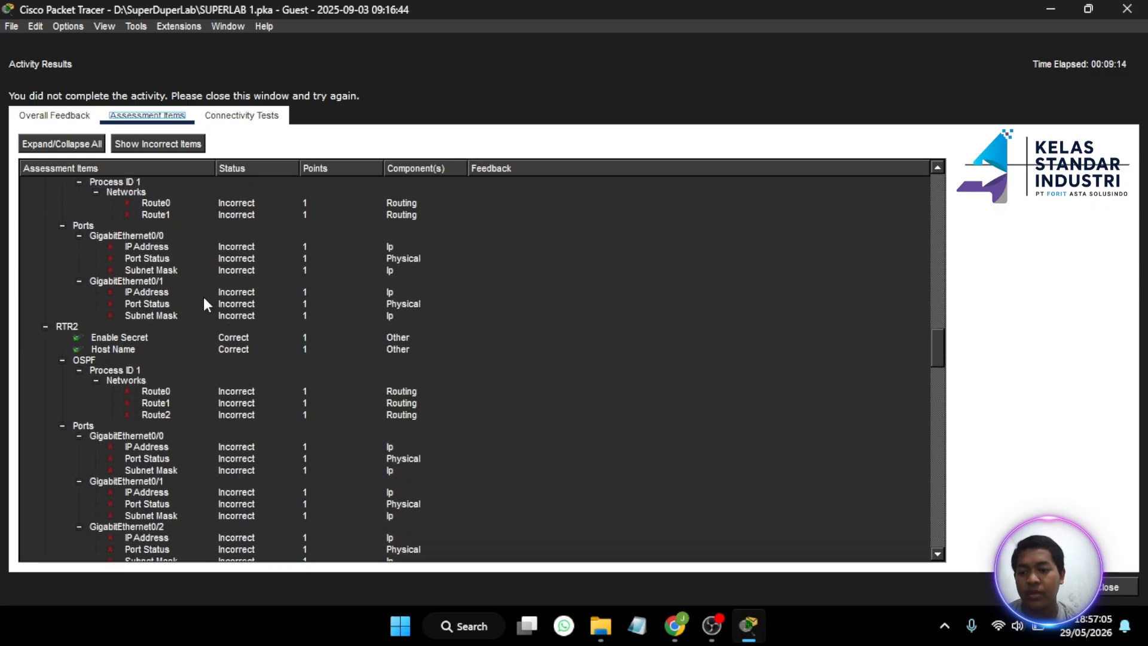
{"action": "left_click", "coordinate": [1107, 587]}
{"action": "scroll", "coordinate": [592, 346], "scroll_direction": "left", "scroll_amount": 5}
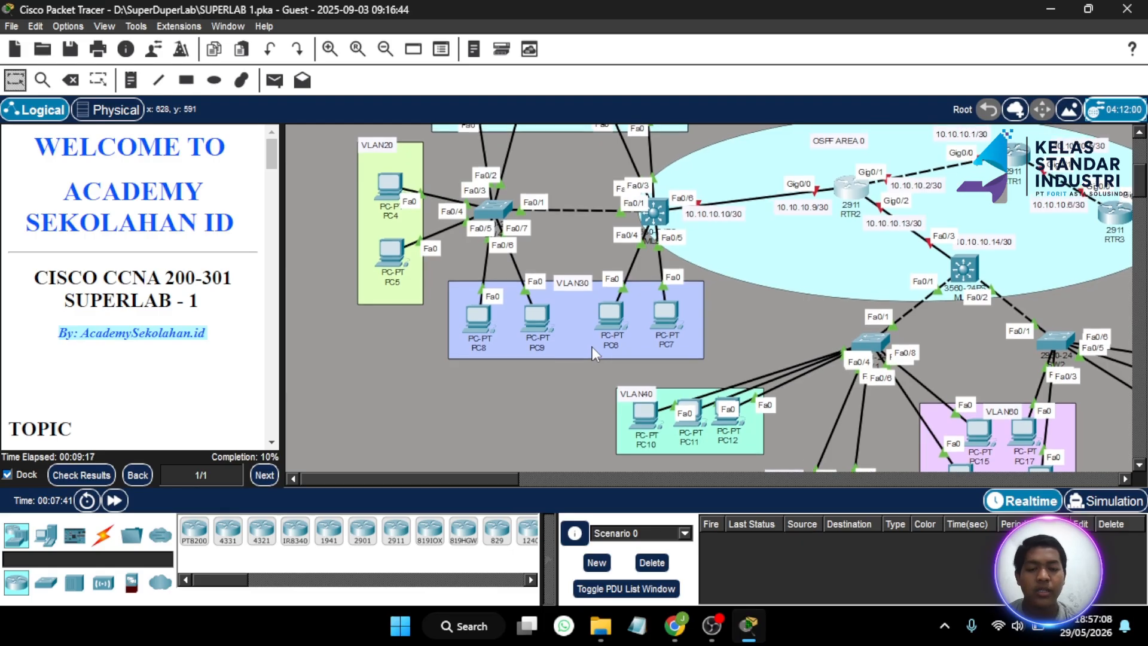
{"action": "scroll", "coordinate": [592, 353], "scroll_direction": "up", "scroll_amount": 3}
{"action": "scroll", "coordinate": [183, 266], "scroll_direction": "down", "scroll_amount": 10}
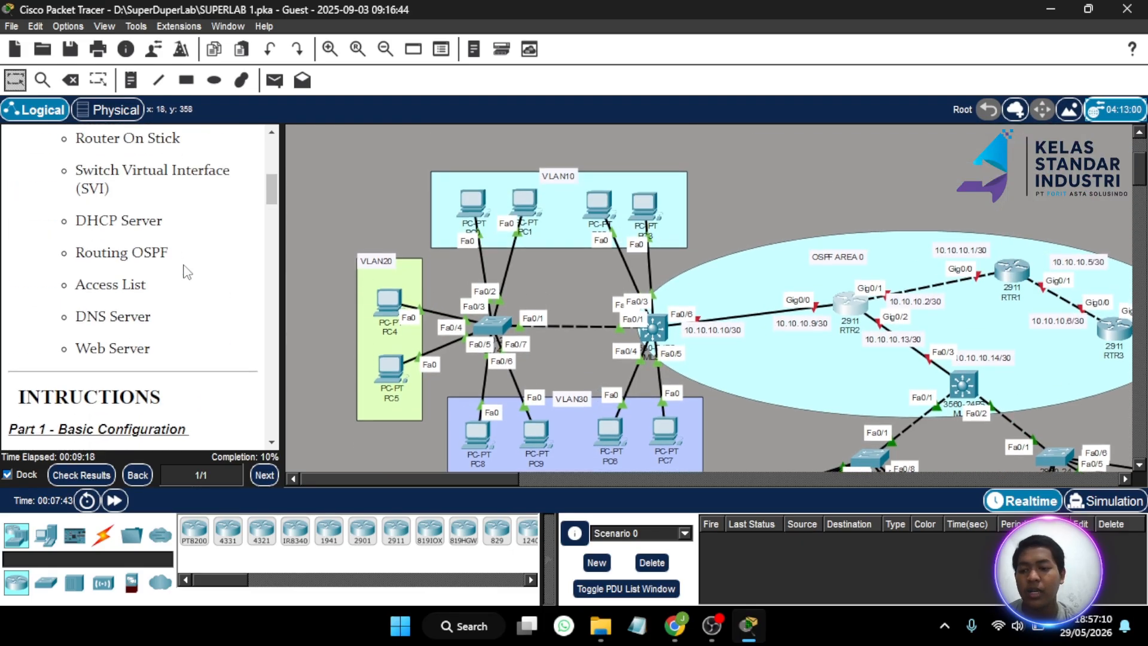
{"action": "scroll", "coordinate": [188, 272], "scroll_direction": "down", "scroll_amount": 3}
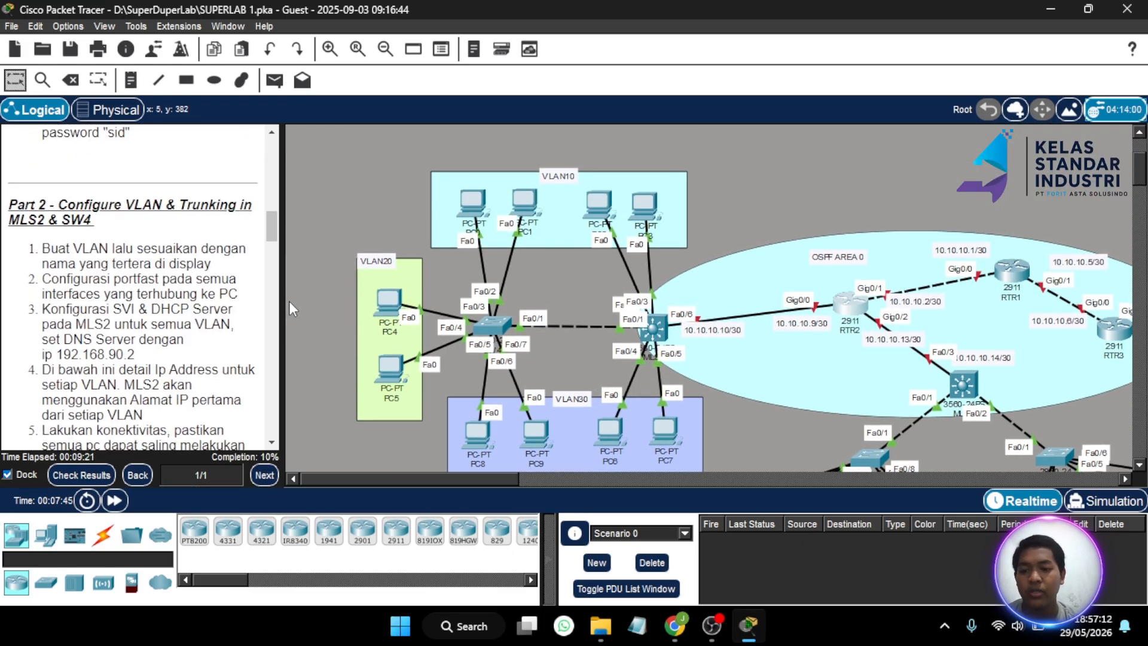
{"action": "left_click_drag", "start_coordinate": [283, 307], "coordinate": [310, 308]}
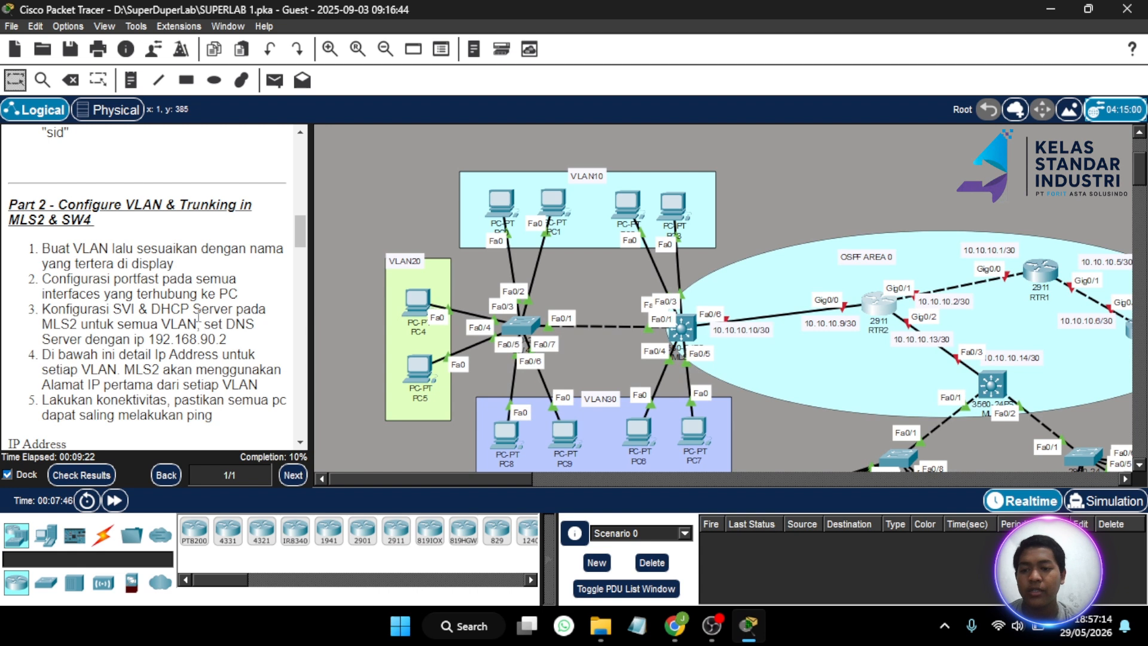
{"action": "scroll", "coordinate": [198, 315], "scroll_direction": "down", "scroll_amount": 2}
{"action": "scroll", "coordinate": [198, 315], "scroll_direction": "down", "scroll_amount": 1}
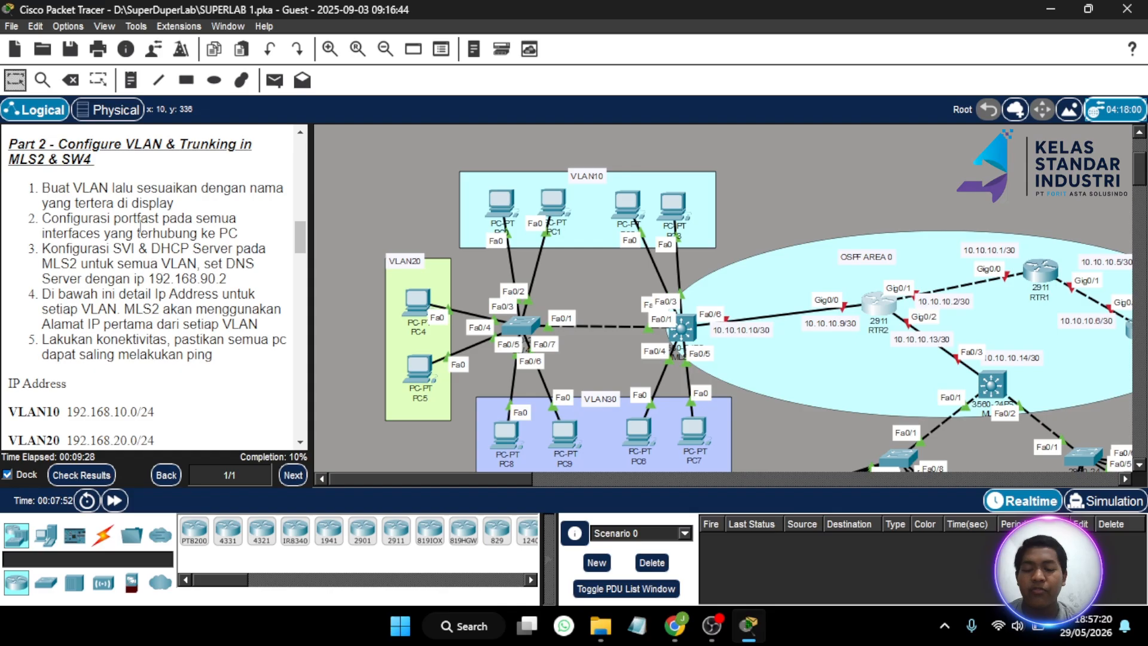
{"action": "scroll", "coordinate": [194, 211], "scroll_direction": "down", "scroll_amount": 2}
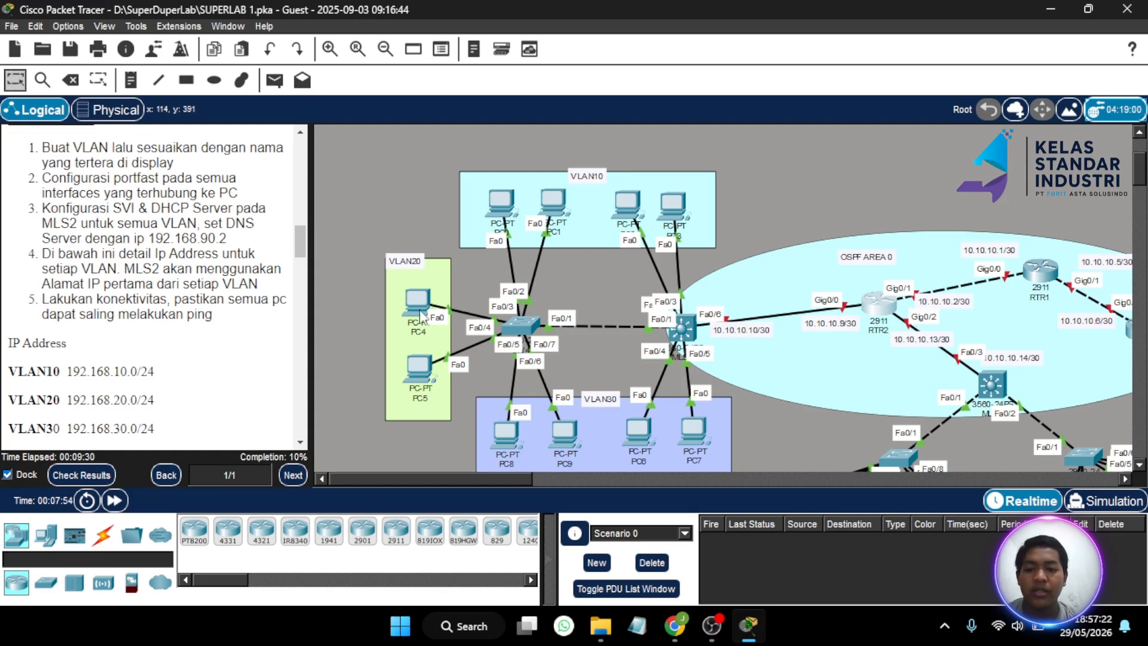
{"action": "scroll", "coordinate": [514, 222], "scroll_direction": "down", "scroll_amount": 2}
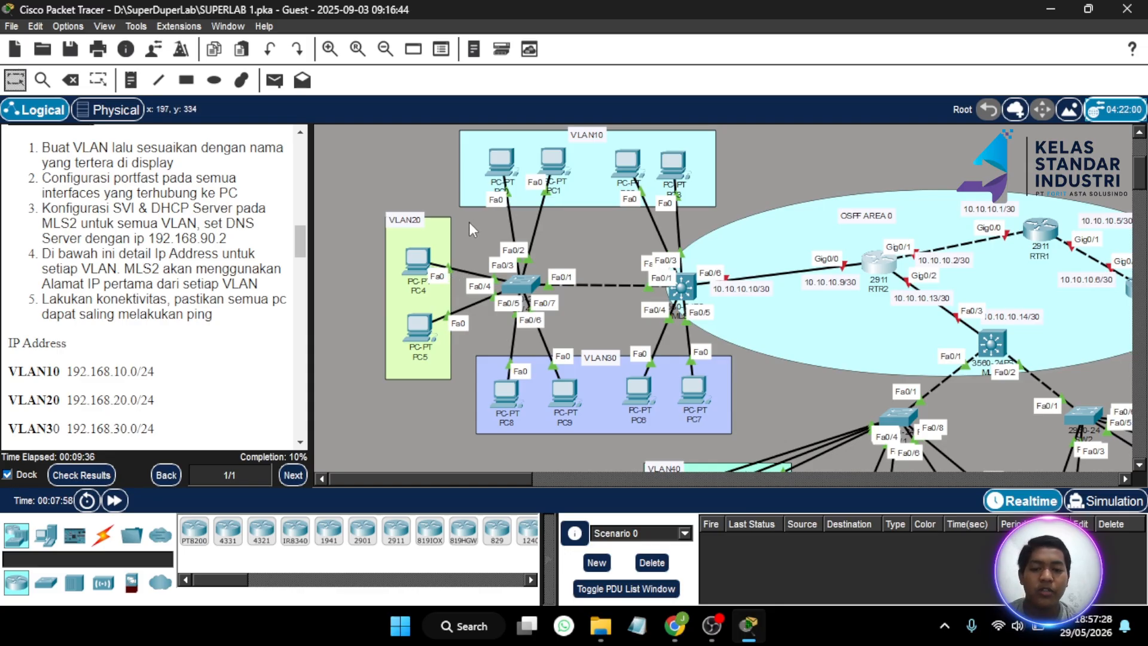
{"action": "scroll", "coordinate": [172, 266], "scroll_direction": "up", "scroll_amount": 1}
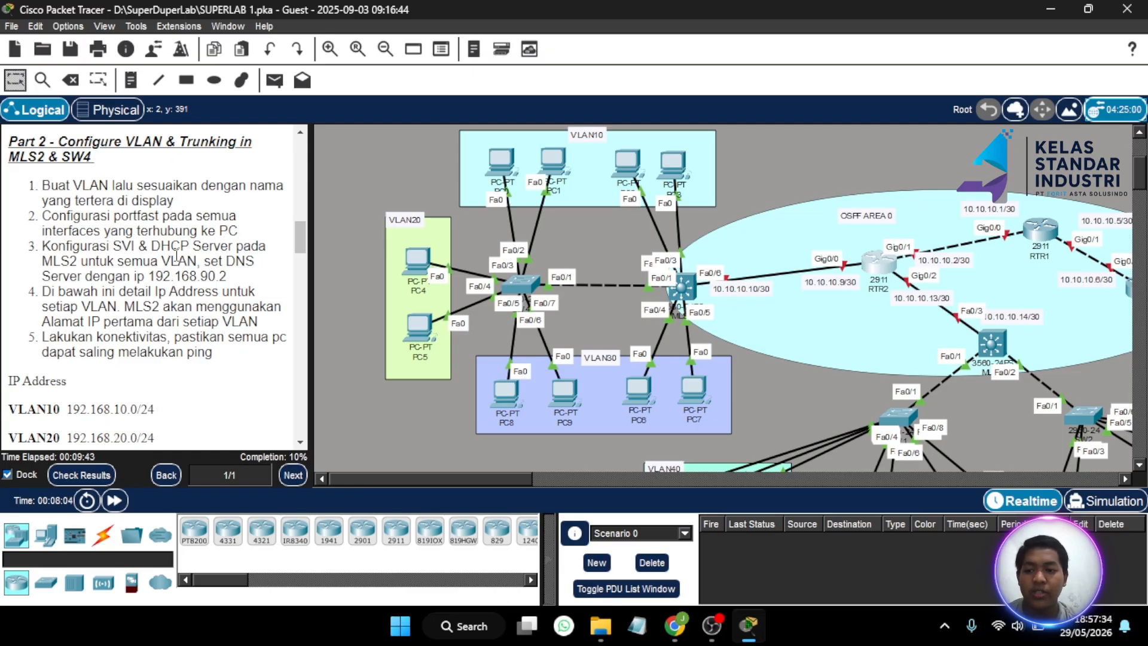
{"action": "scroll", "coordinate": [219, 265], "scroll_direction": "down", "scroll_amount": 1}
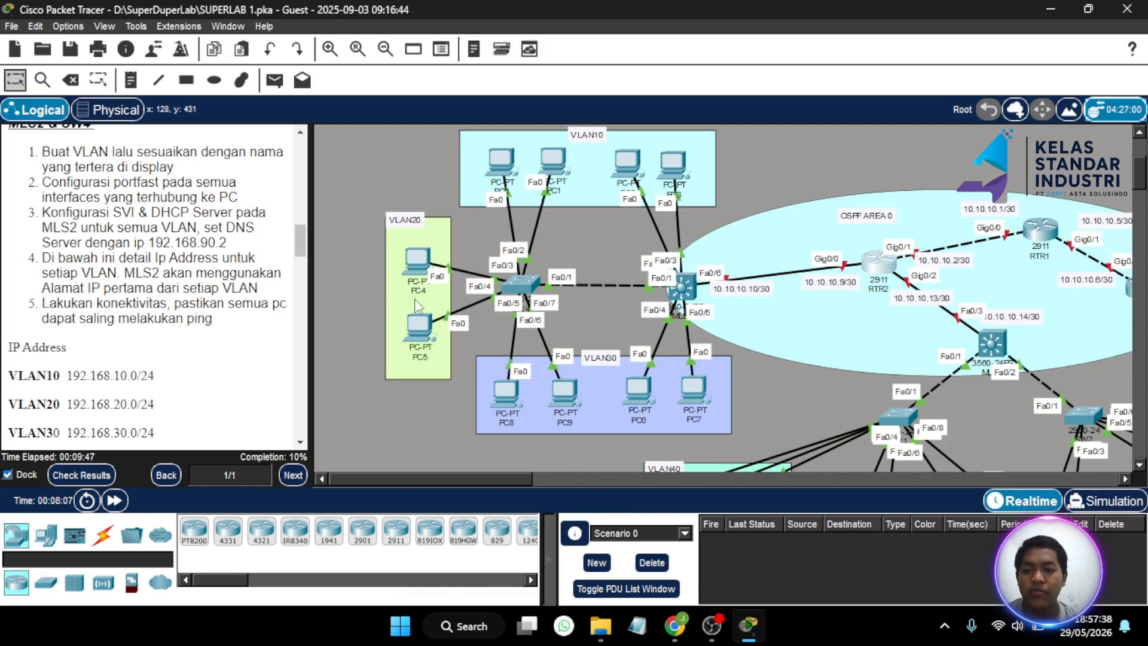
{"action": "scroll", "coordinate": [414, 299], "scroll_direction": "down", "scroll_amount": 2}
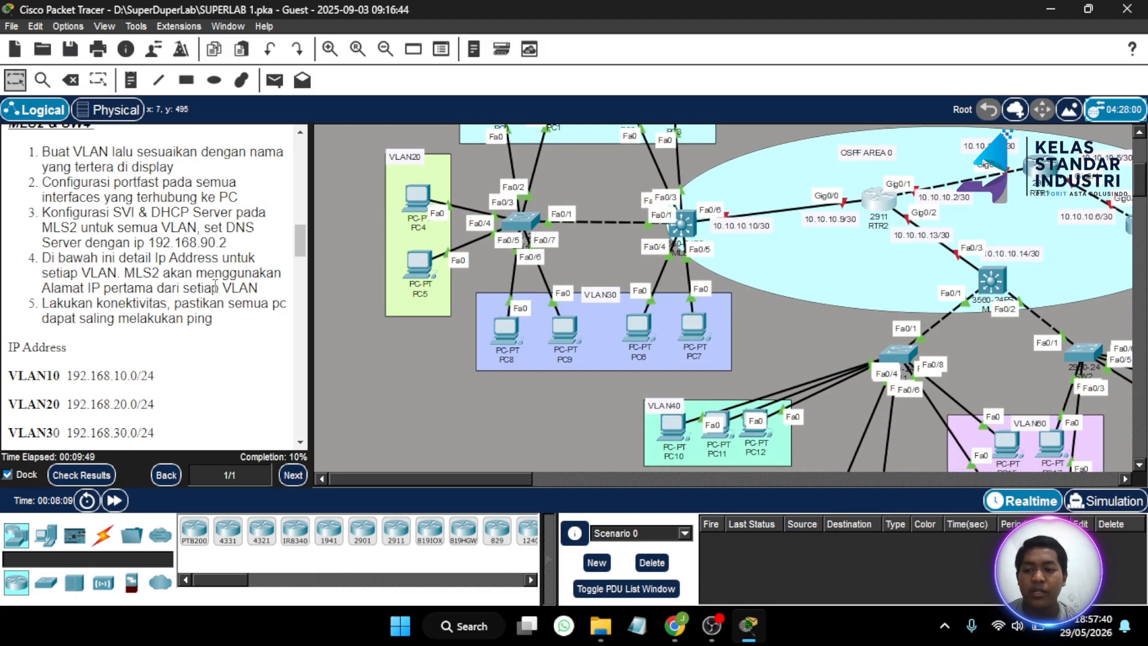
{"action": "scroll", "coordinate": [456, 285], "scroll_direction": "down", "scroll_amount": 1}
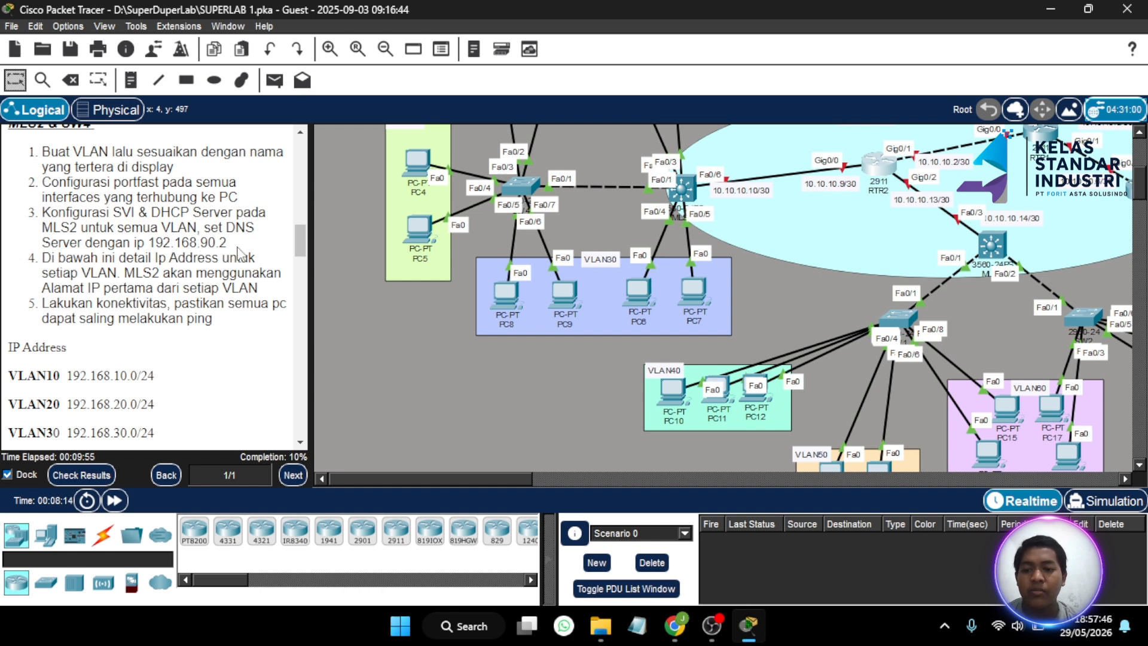
{"action": "scroll", "coordinate": [212, 267], "scroll_direction": "down", "scroll_amount": 3}
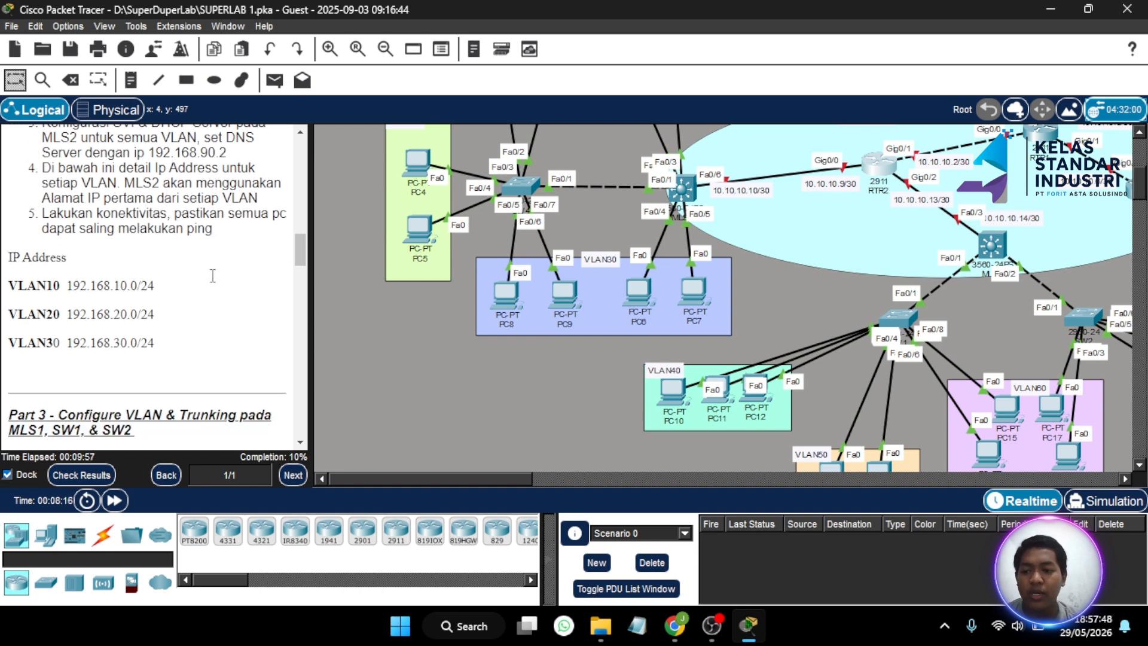
{"action": "scroll", "coordinate": [315, 261], "scroll_direction": "up", "scroll_amount": 4}
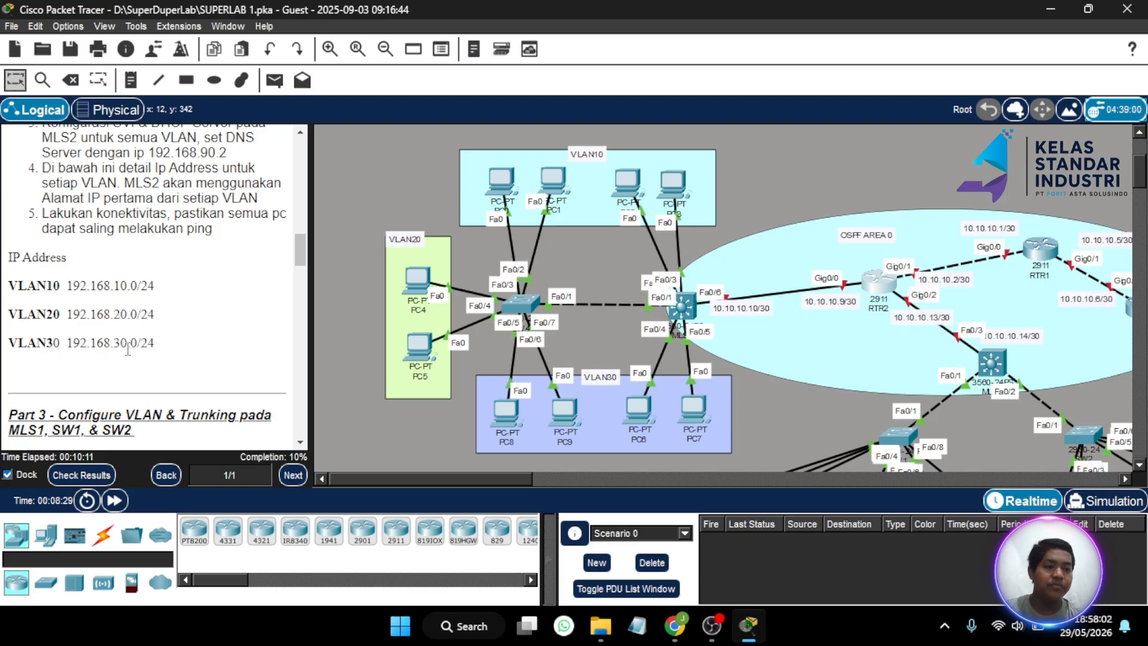
{"action": "scroll", "coordinate": [278, 316], "scroll_direction": "down", "scroll_amount": 1}
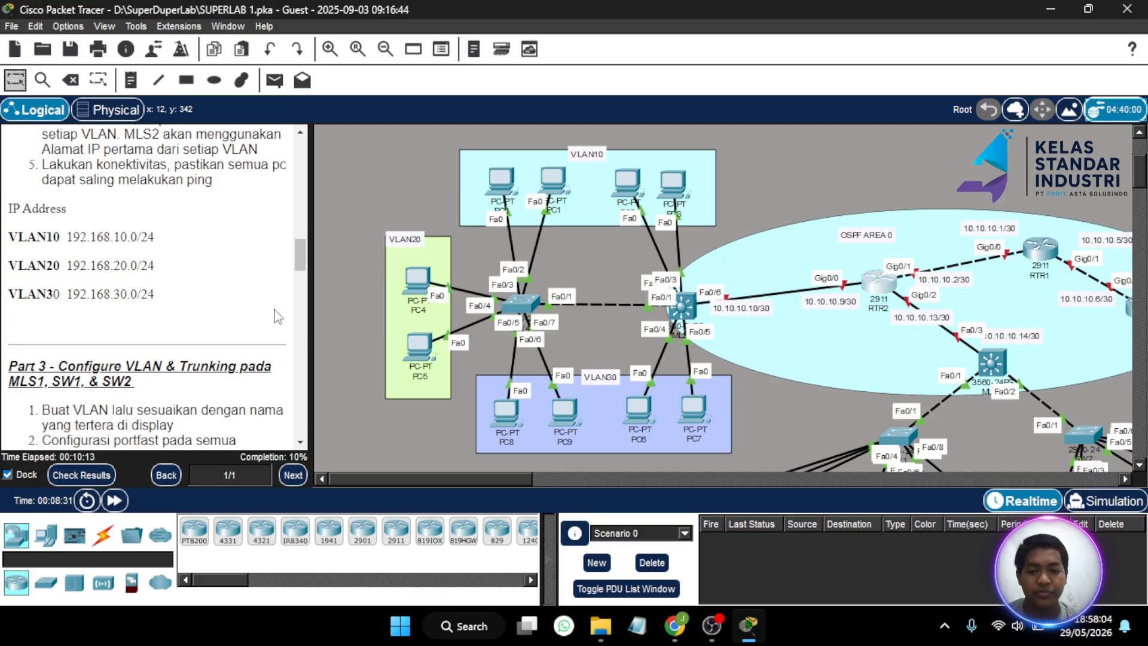
{"action": "scroll", "coordinate": [417, 315], "scroll_direction": "up", "scroll_amount": 1}
{"action": "scroll", "coordinate": [226, 267], "scroll_direction": "up", "scroll_amount": 2}
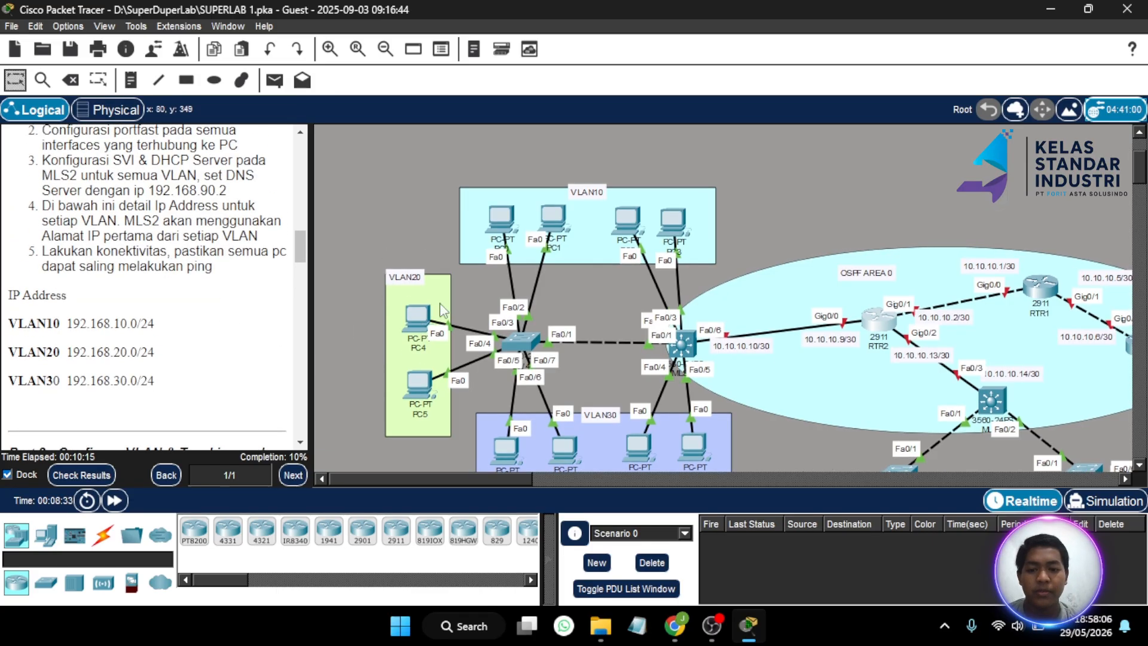
{"action": "scroll", "coordinate": [442, 309], "scroll_direction": "down", "scroll_amount": 4}
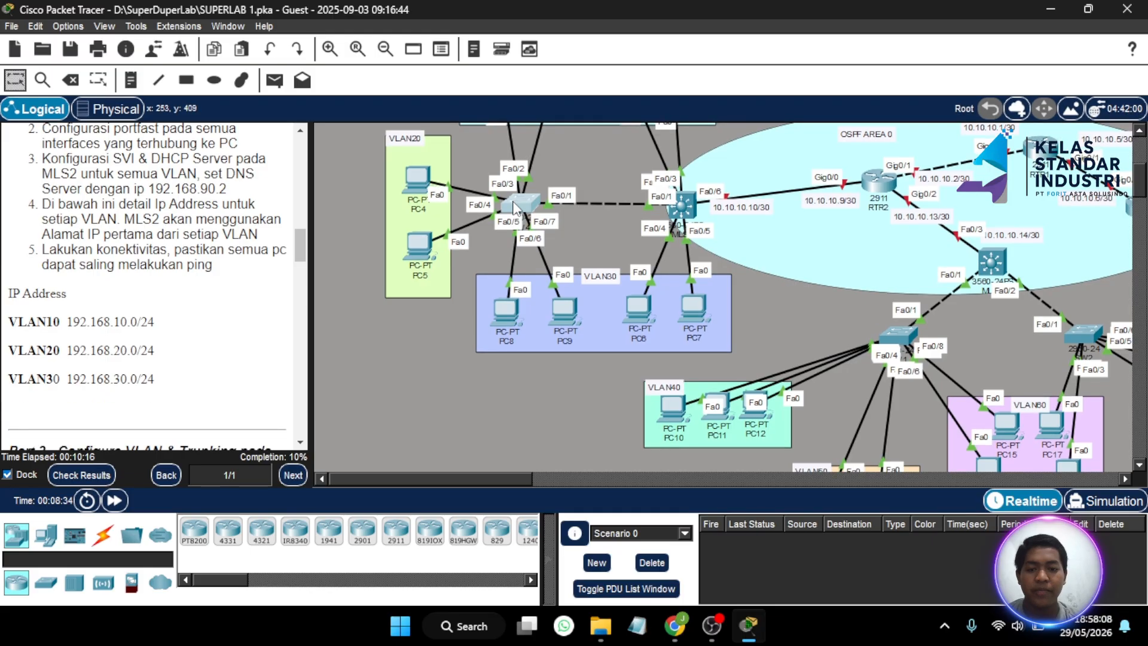
- In SW4's CLI, create VLAN 10 named VLAN10
{"action": "left_click", "coordinate": [515, 208]}
{"action": "left_click", "coordinate": [366, 507]}
{"action": "key", "text": "Return"}
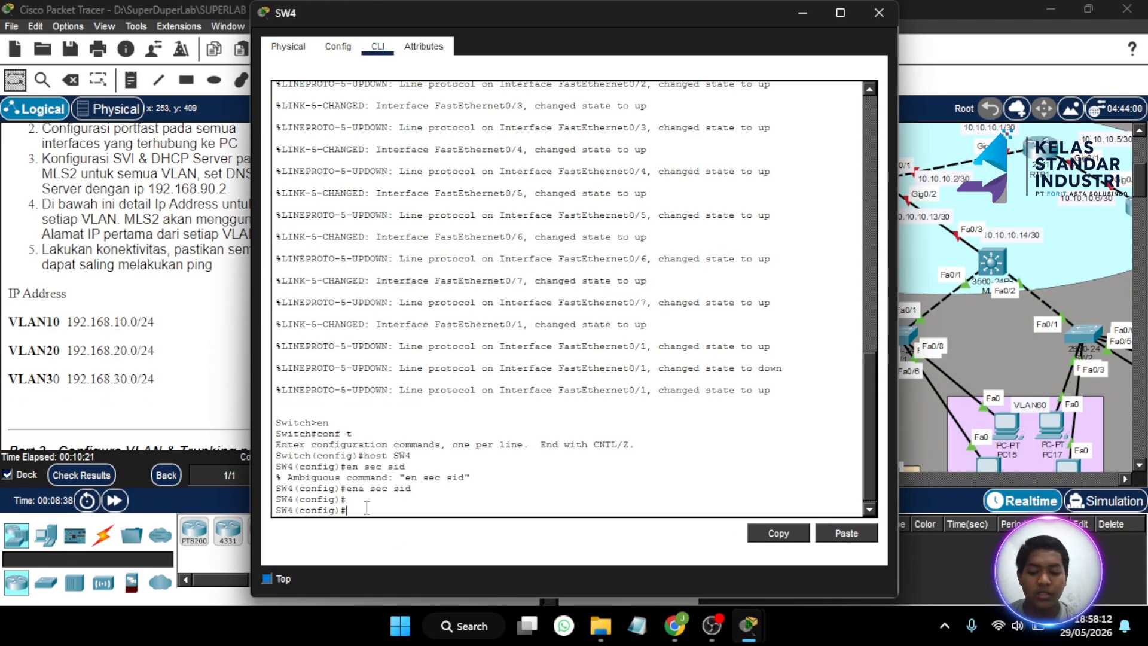
{"action": "type", "text": "vlan"}
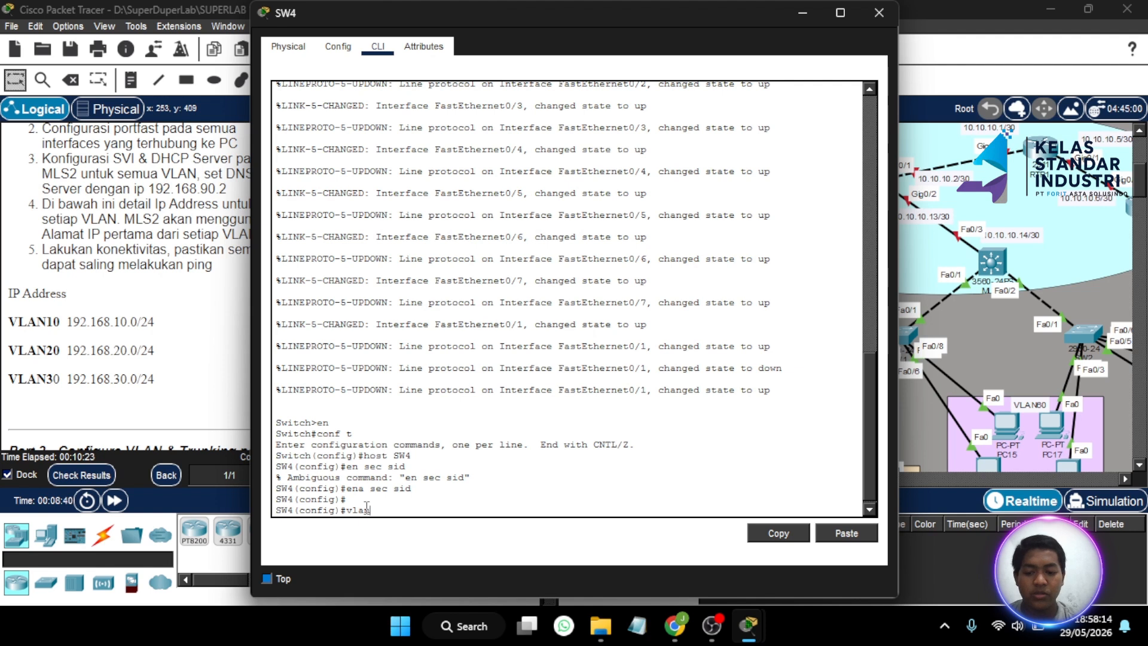
{"action": "type", "text": " 10"}
{"action": "key", "text": "Return"}
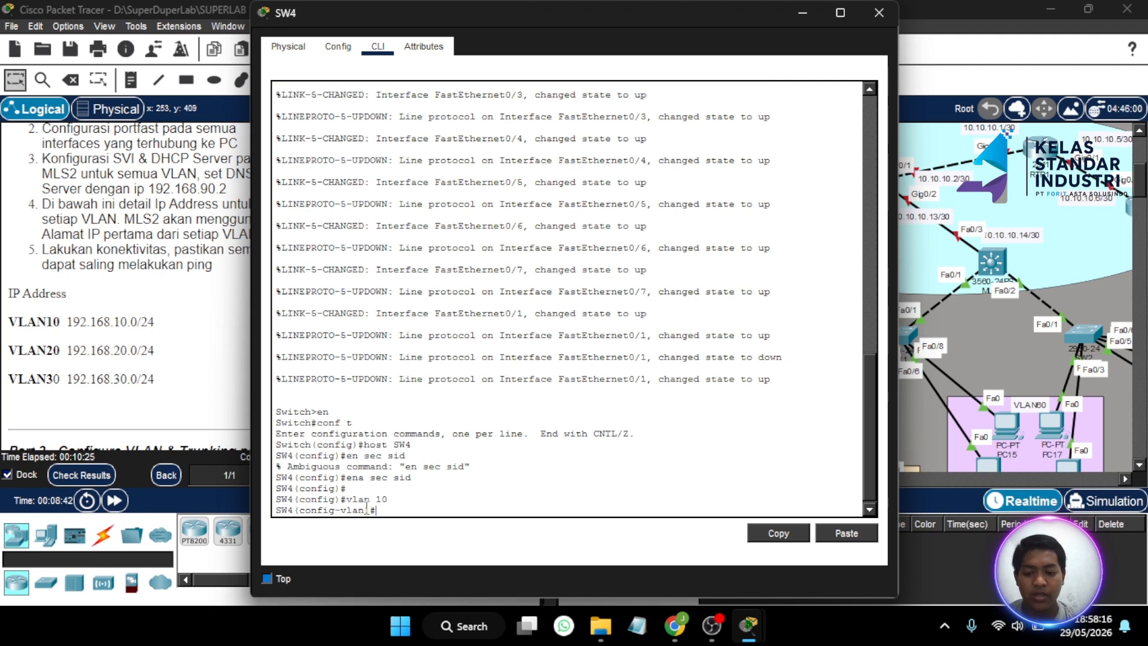
{"action": "type", "text": "name"}
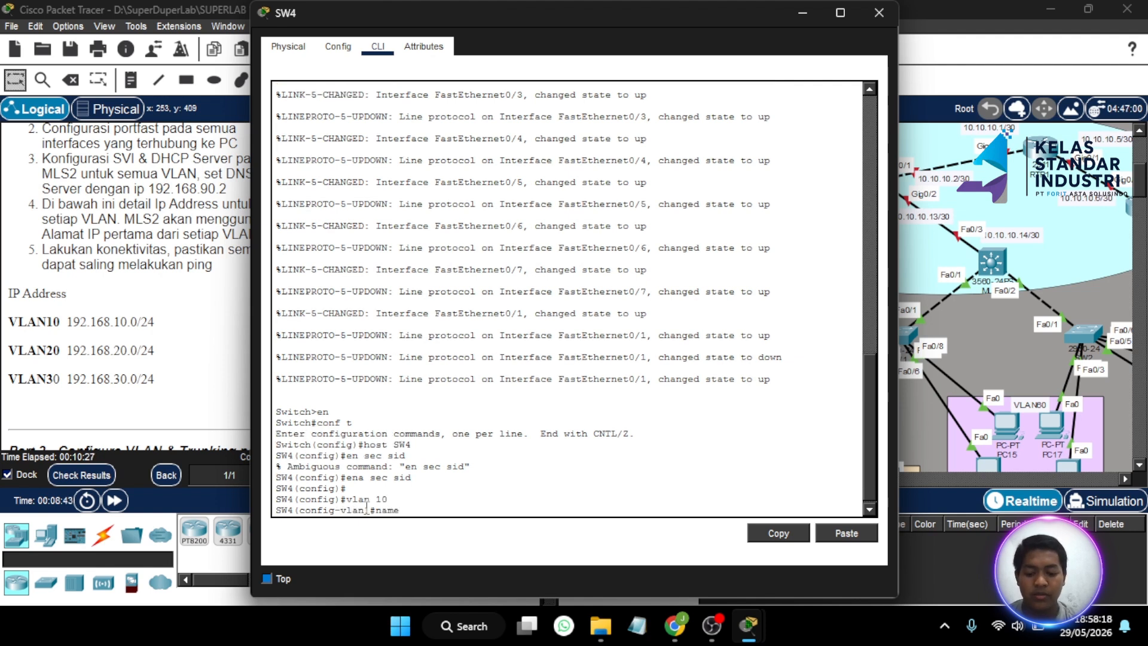
{"action": "type", "text": " VLAN10"}
{"action": "key", "text": "Return"}
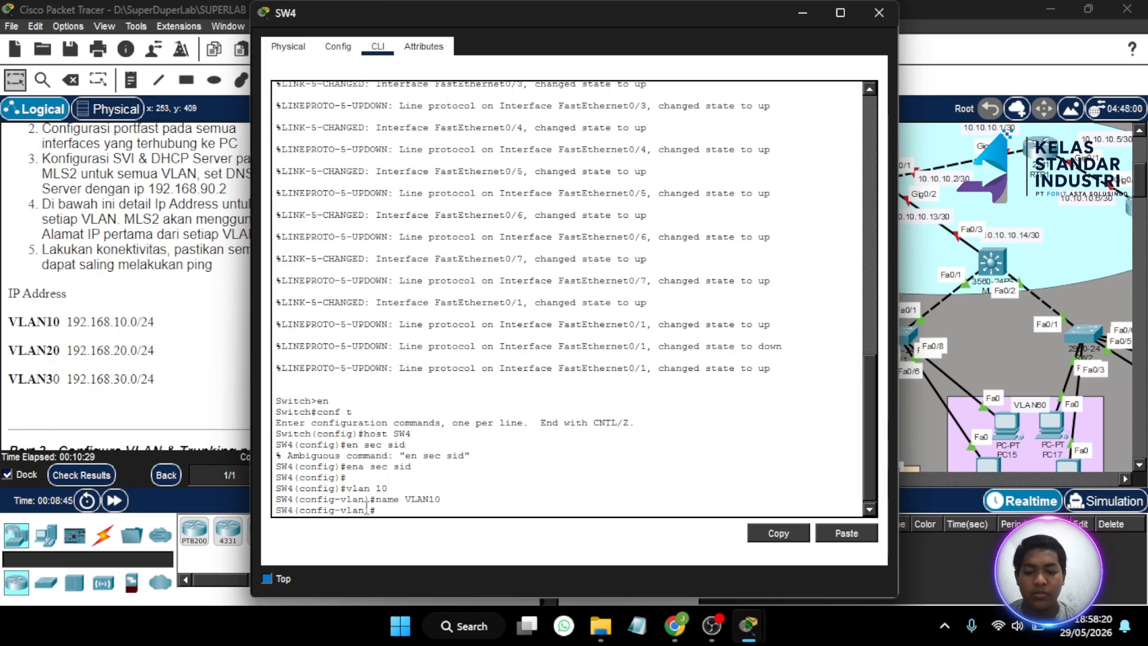
- Create VLAN 20 named VLAN20 on SW4
{"action": "type", "text": "vlan 20"}
{"action": "key", "text": "Return"}
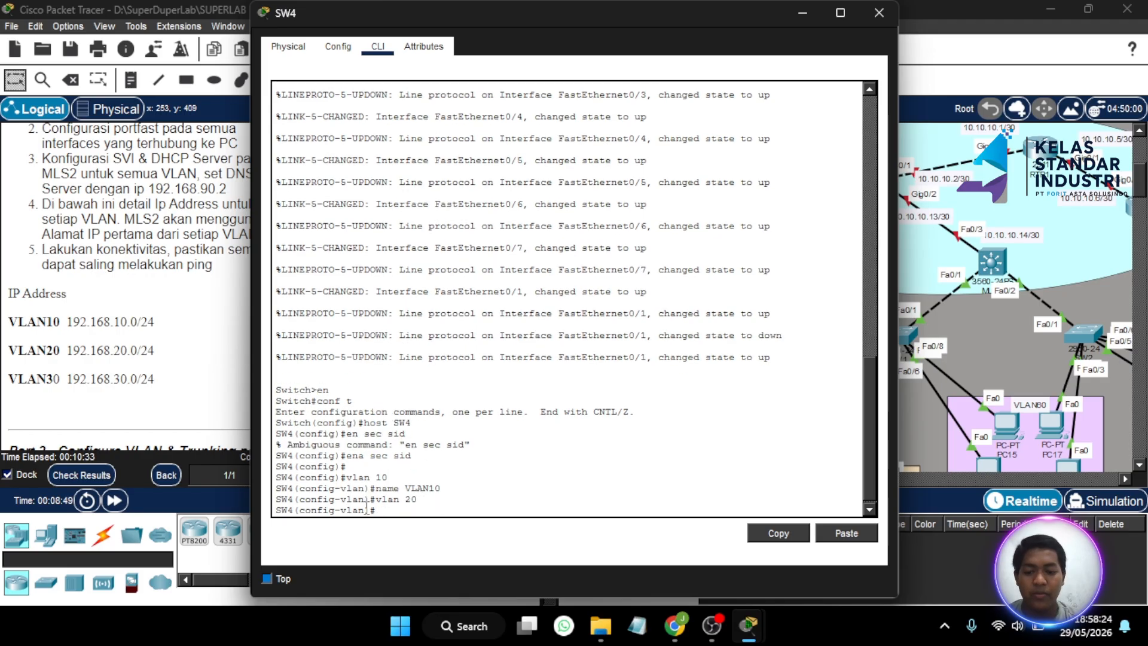
{"action": "type", "text": "name"}
{"action": "key", "text": "Return"}
- Create VLAN 30 and name it VLAN30, correcting the rejected spaced name 'VLAN 30'
{"action": "type", "text": "vla"}
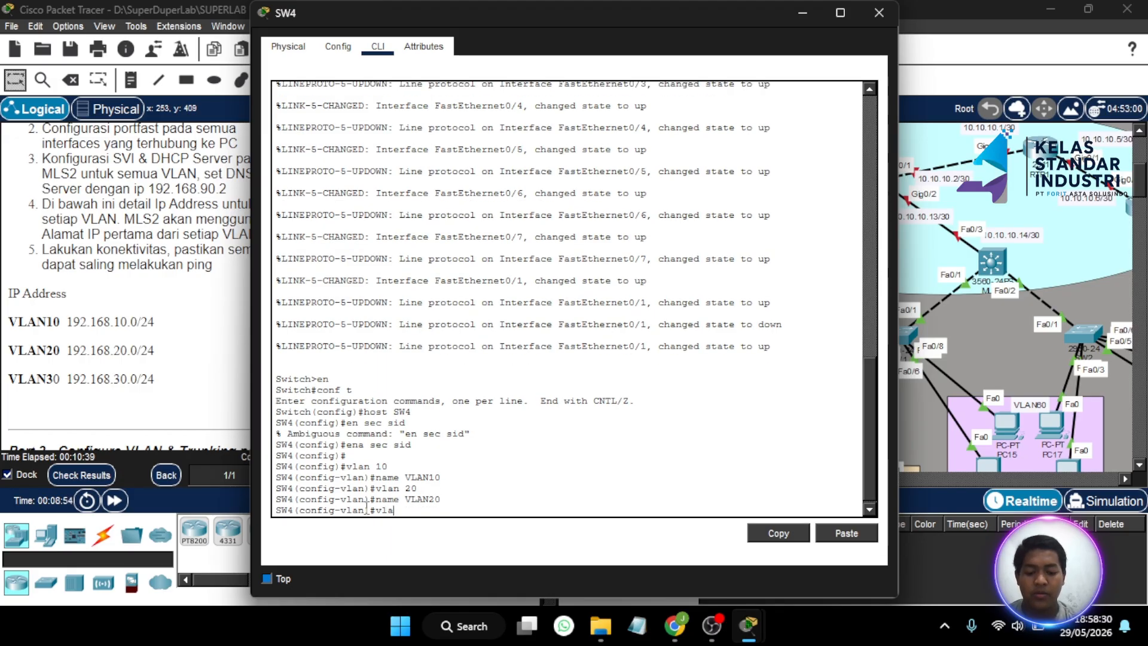
{"action": "type", "text": "n"}
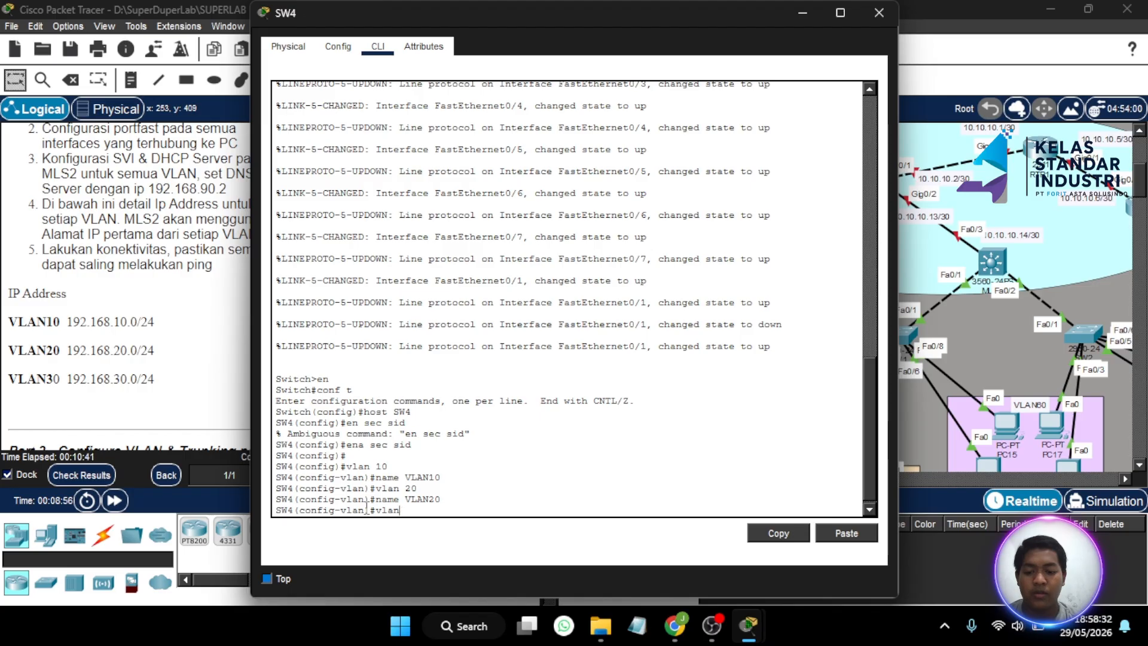
{"action": "type", "text": "3 30"}
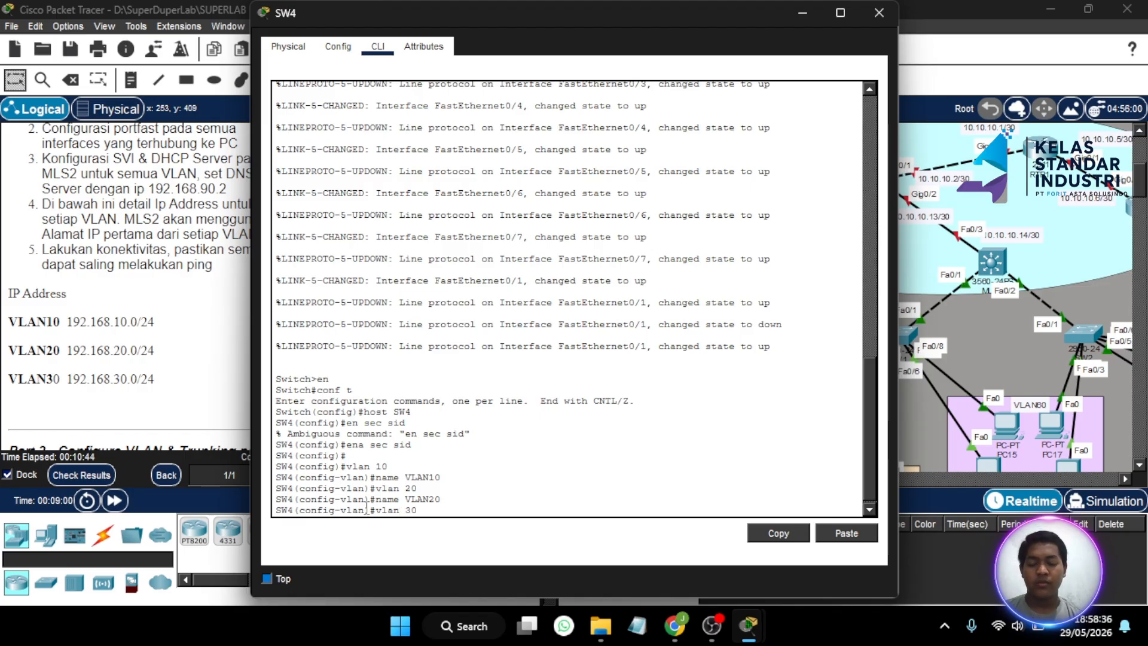
{"action": "key", "text": "Return"}
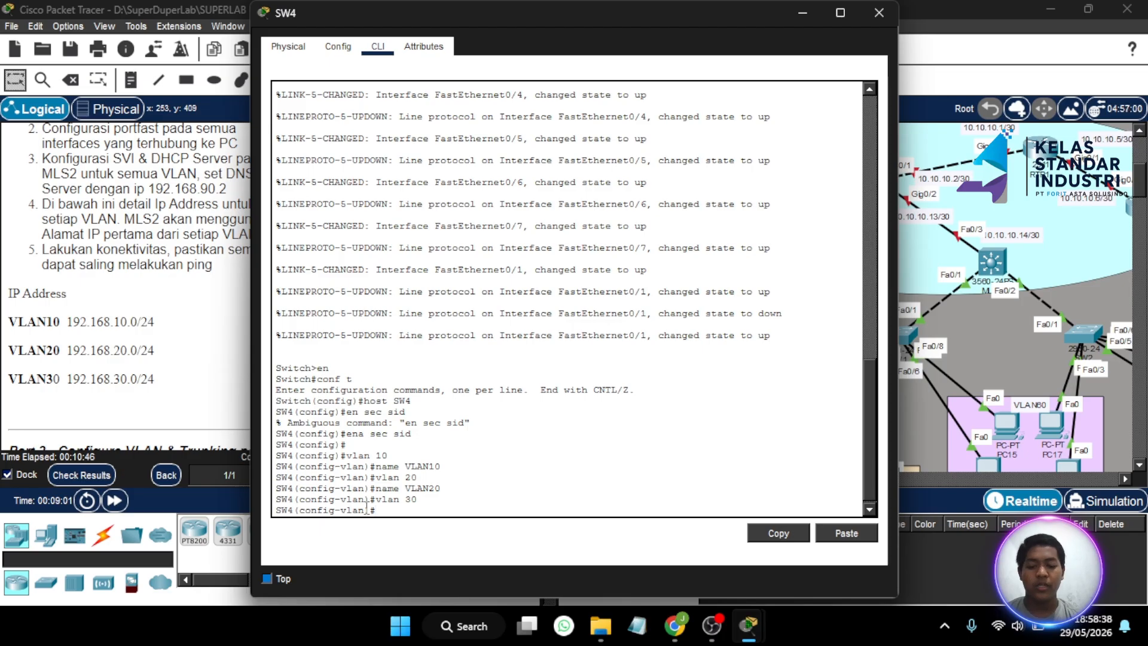
{"action": "type", "text": "name"}
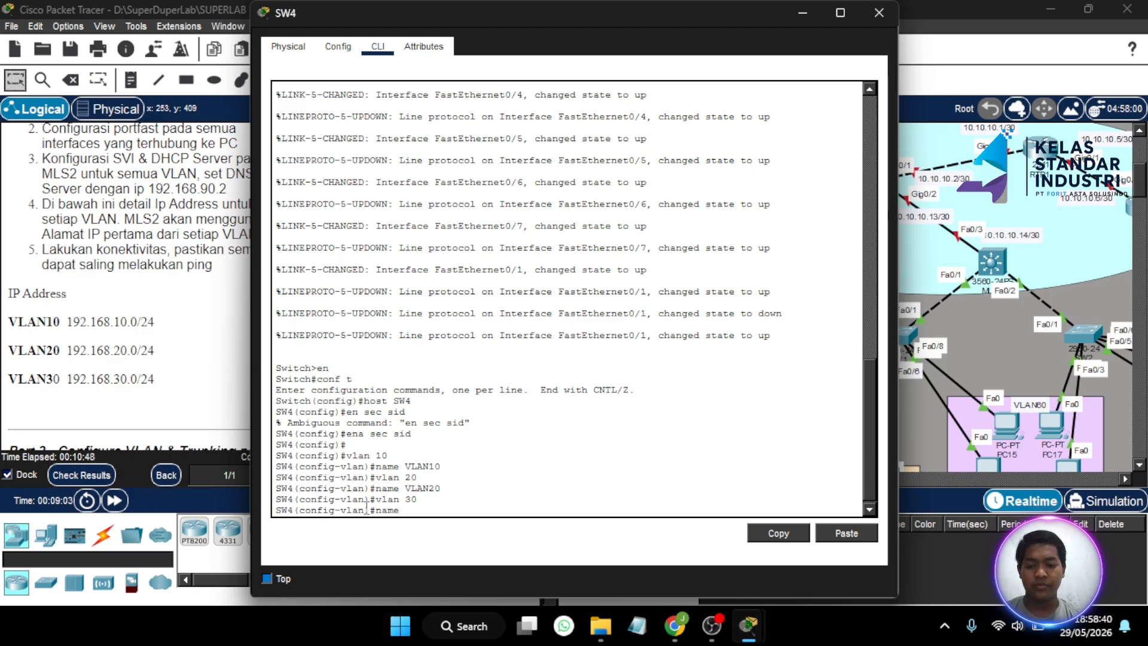
{"action": "type", "text": " VLAN 30"}
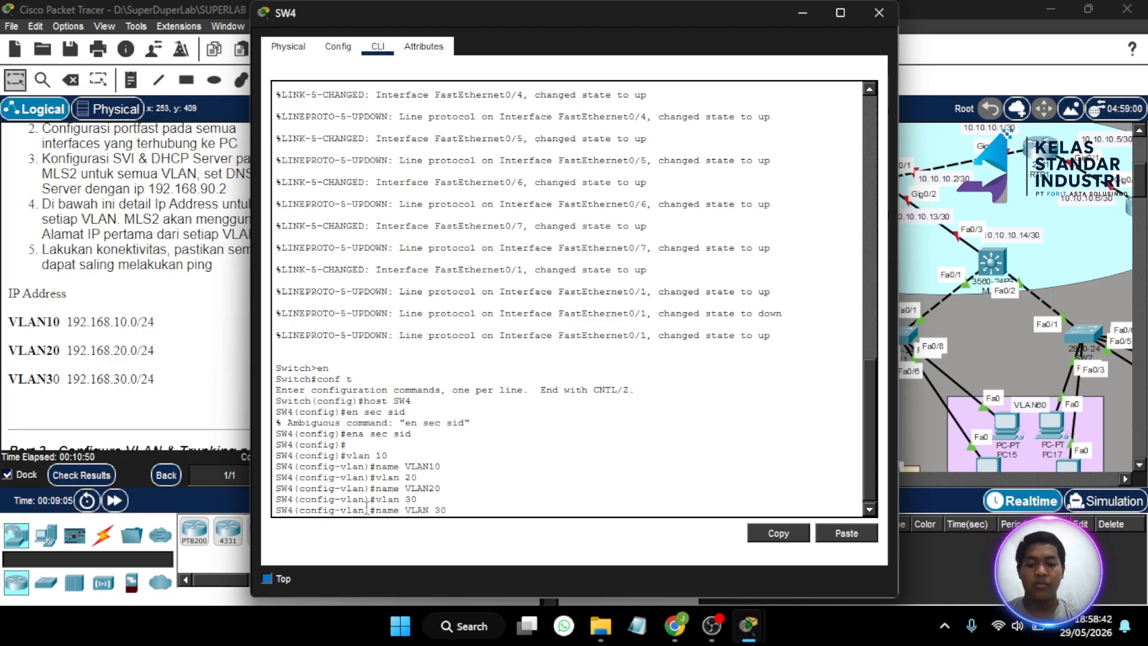
{"action": "key", "text": "Return"}
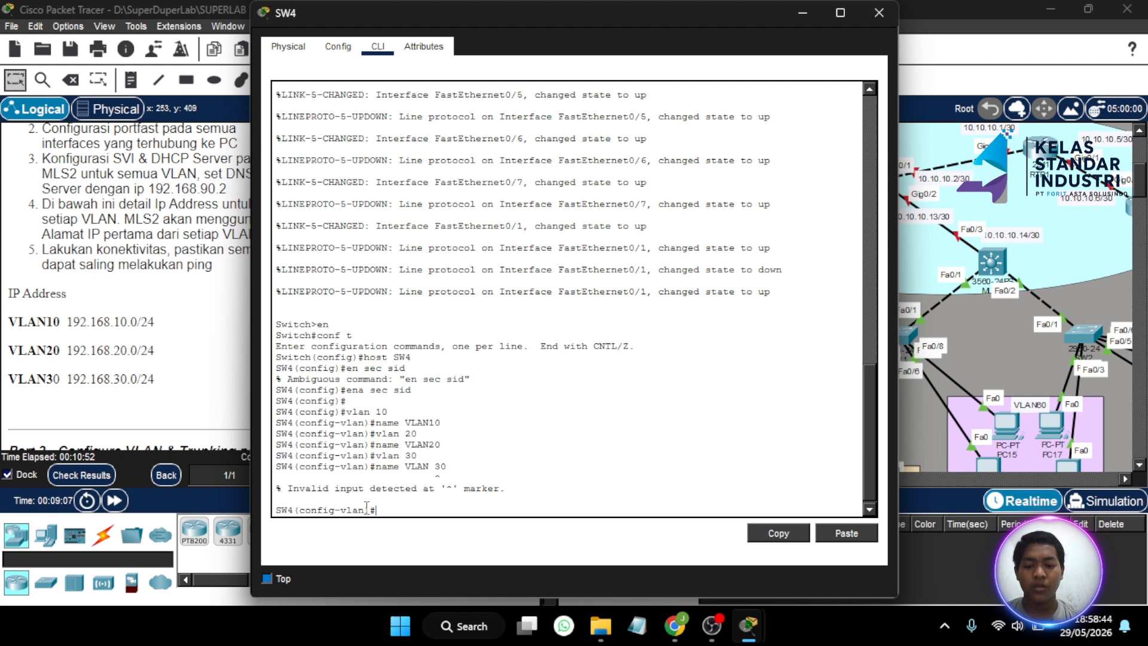
{"action": "key", "text": "Up"}
{"action": "key", "text": "Left"}
{"action": "key", "text": "Left"}
{"action": "key", "text": "BackSpace"}
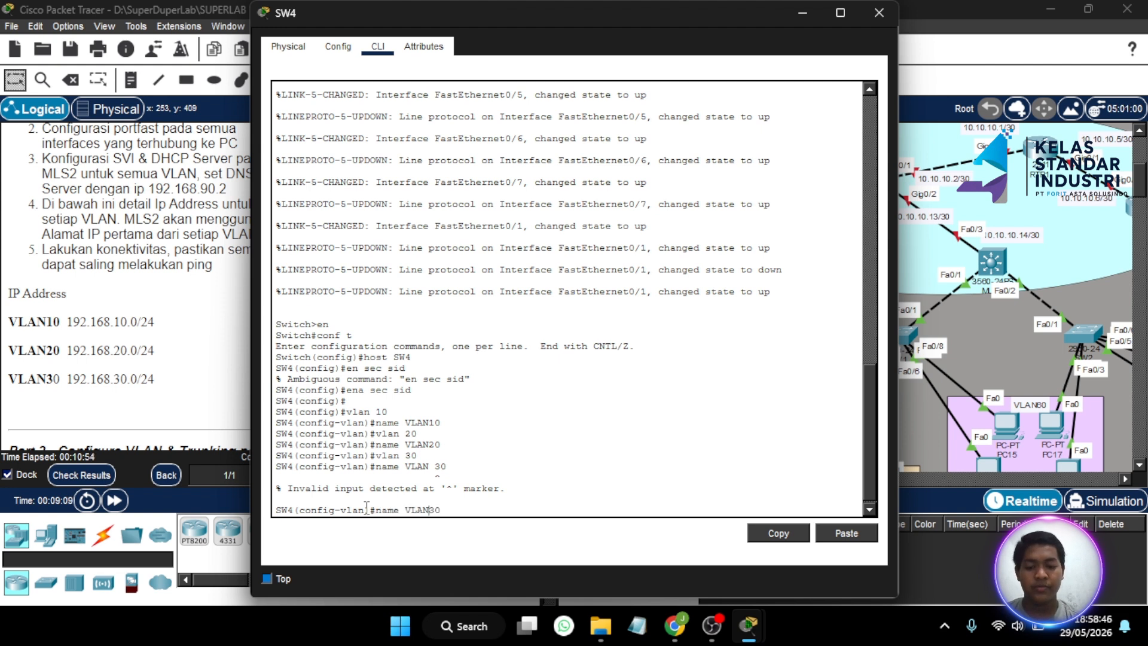
{"action": "key", "text": "Return"}
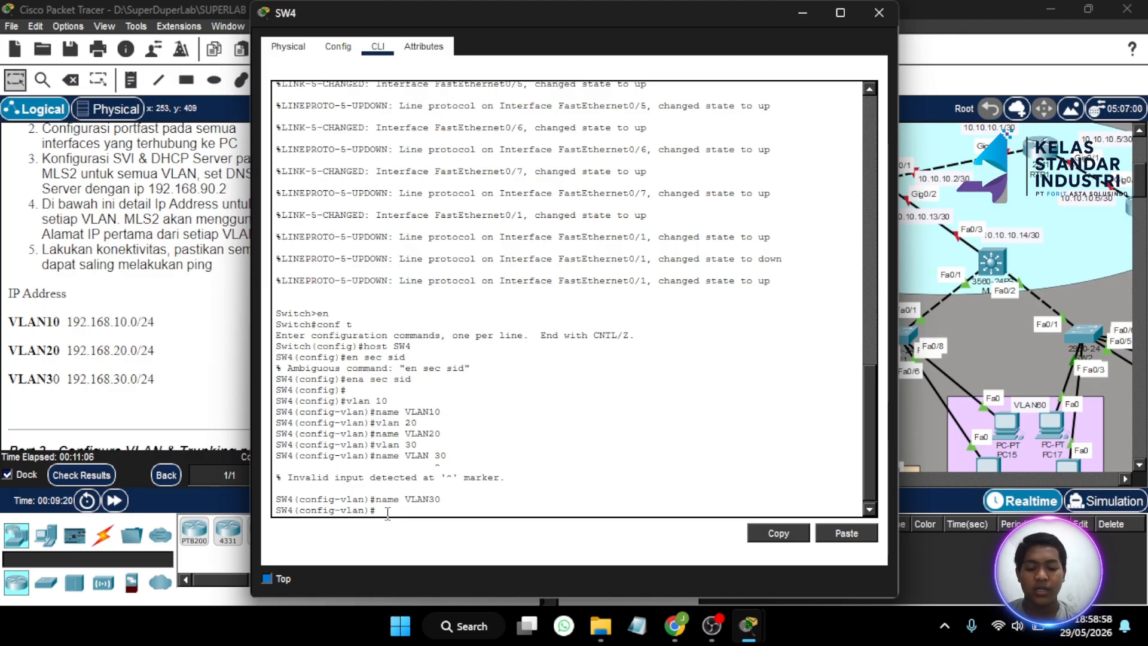
- Type the Fa0/2-3 range command, then minimize SW4's console and scroll up to the VLAN10 PC group
{"action": "type", "text": "int"}
{"action": "type", "text": " ra fa"}
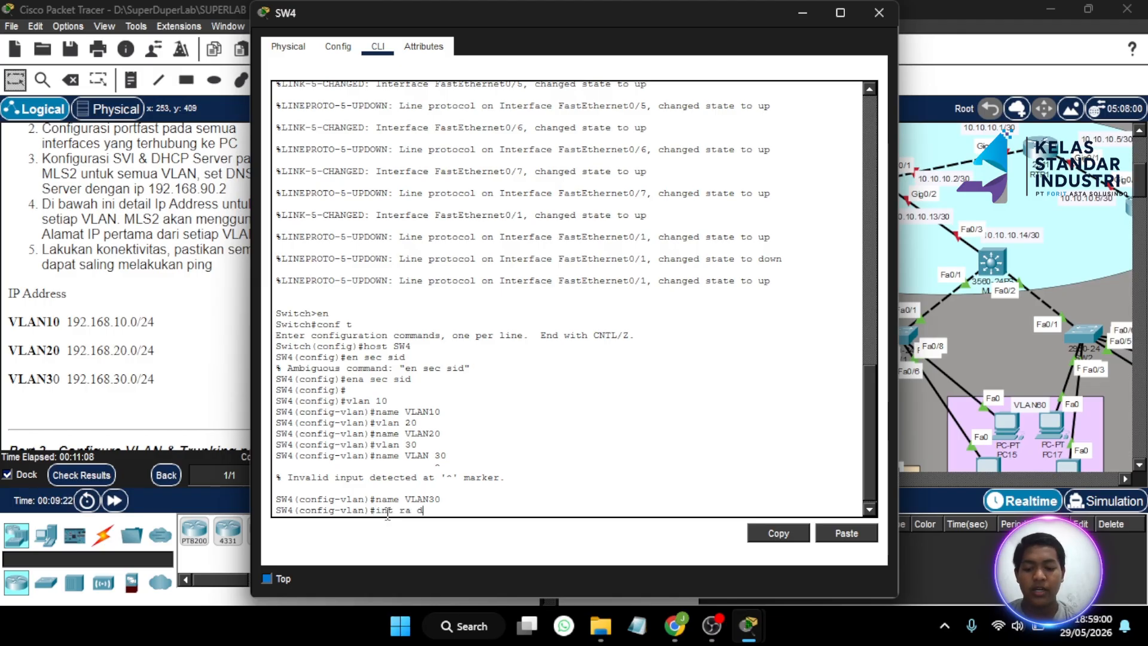
{"action": "type", "text": " 0"}
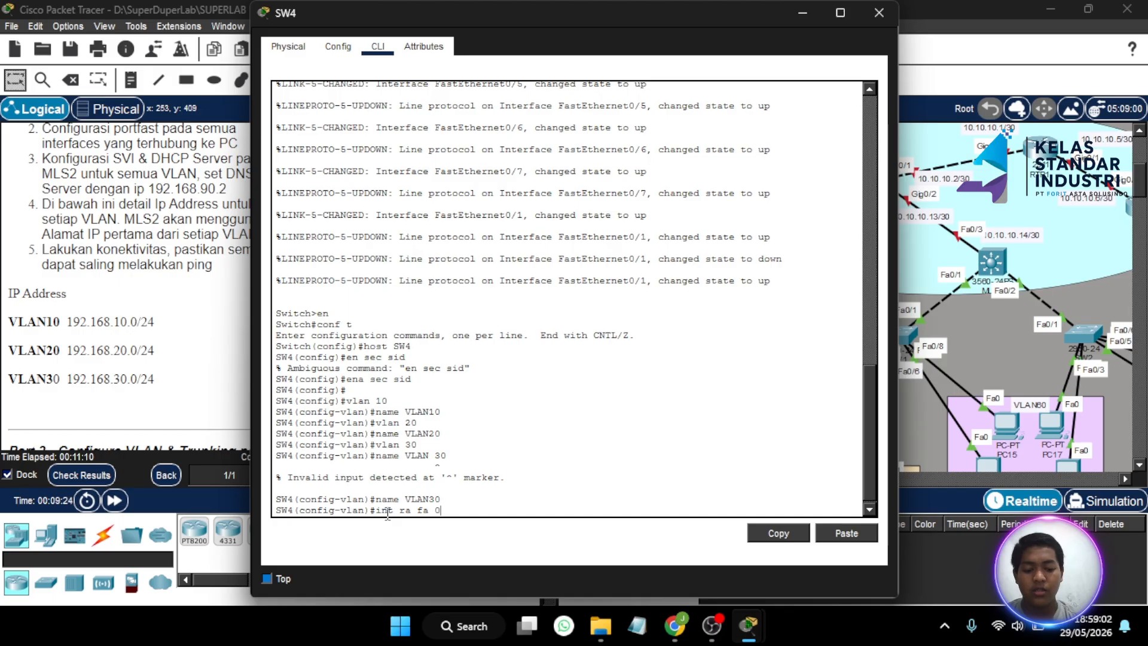
{"action": "type", "text": "/2-"}
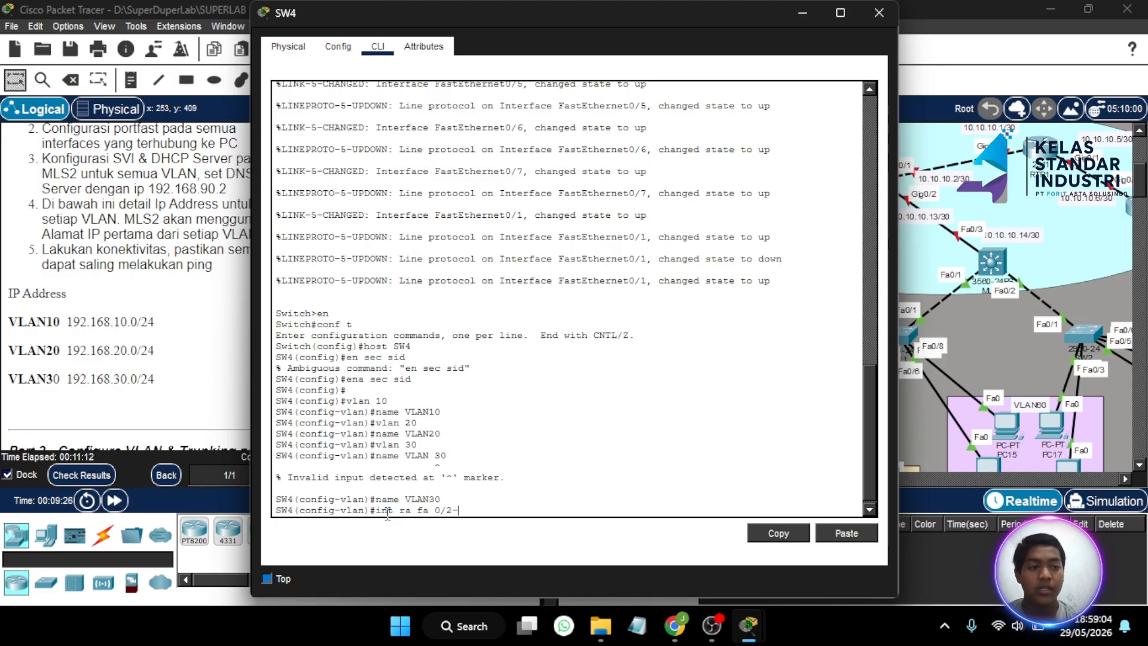
{"action": "type", "text": "3"}
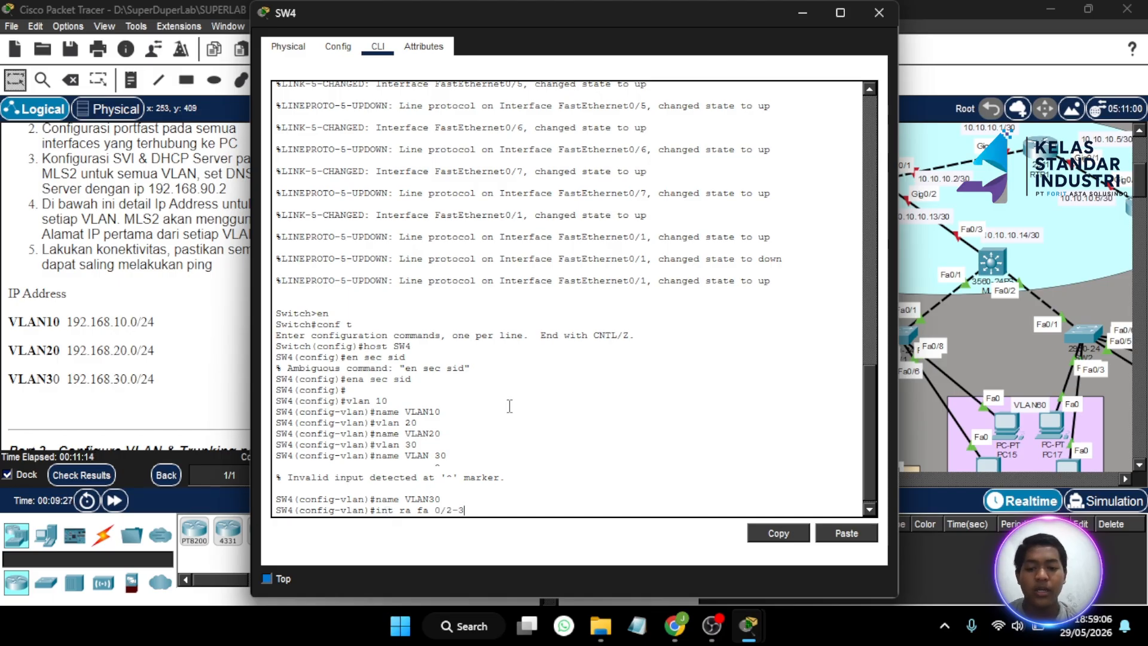
{"action": "left_click", "coordinate": [802, 14]}
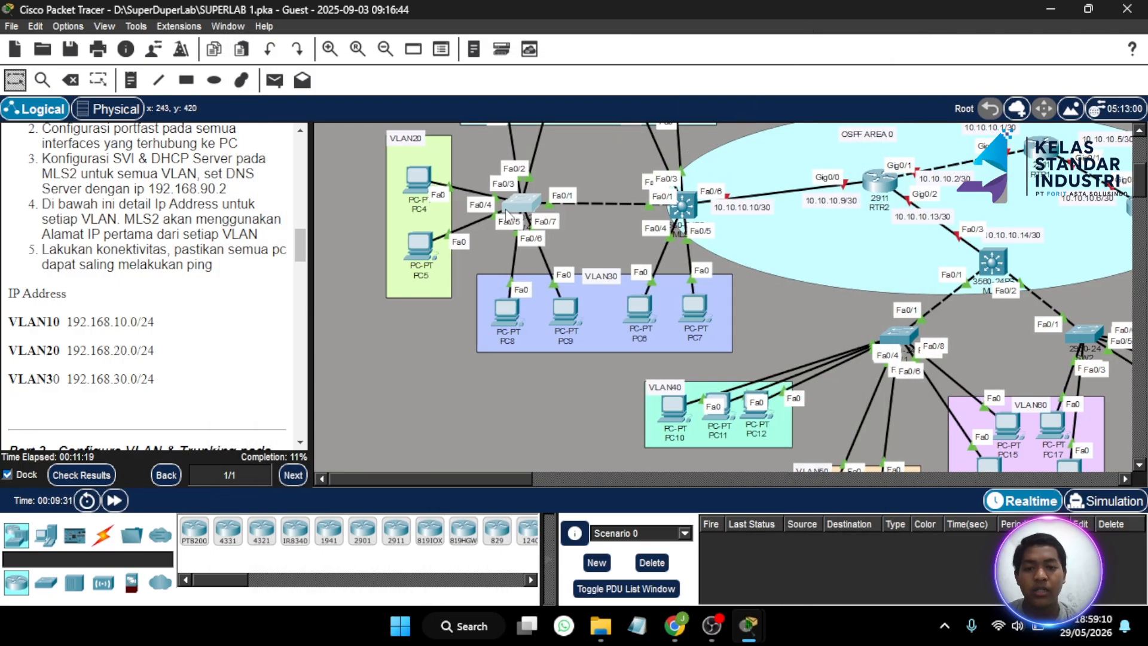
{"action": "scroll", "coordinate": [507, 216], "scroll_direction": "up", "scroll_amount": 3}
{"action": "scroll", "coordinate": [507, 216], "scroll_direction": "up", "scroll_amount": 1}
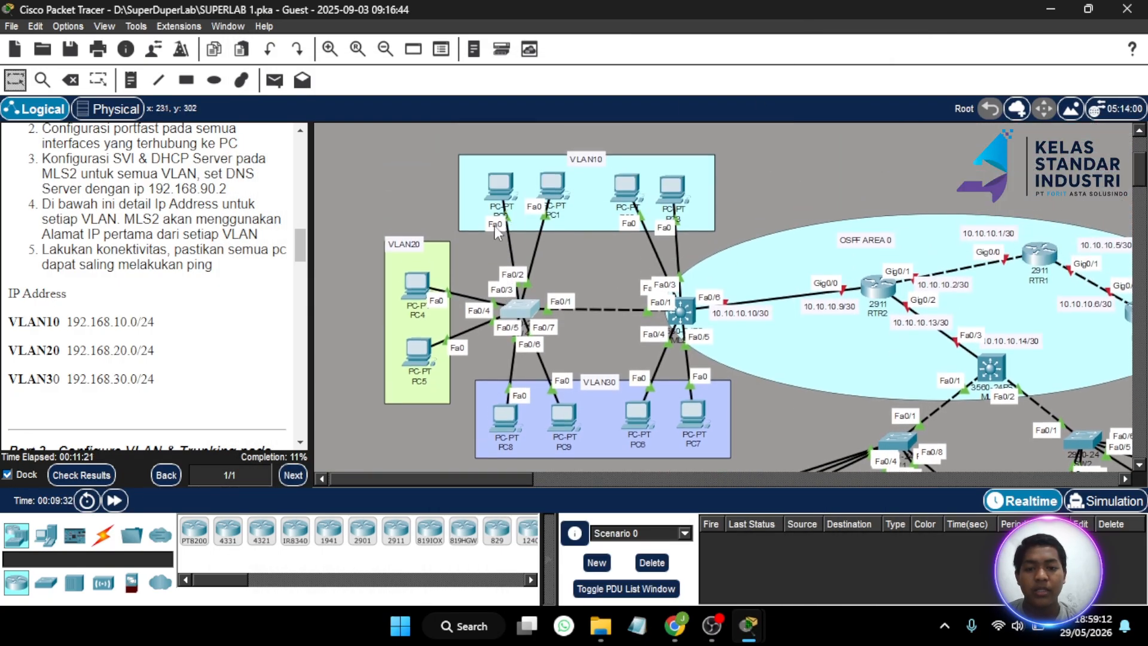
- Make SW4 ports Fa0/2-3 access ports in VLAN 10 with portfast
{"action": "left_click", "coordinate": [523, 303]}
{"action": "left_click", "coordinate": [466, 494]}
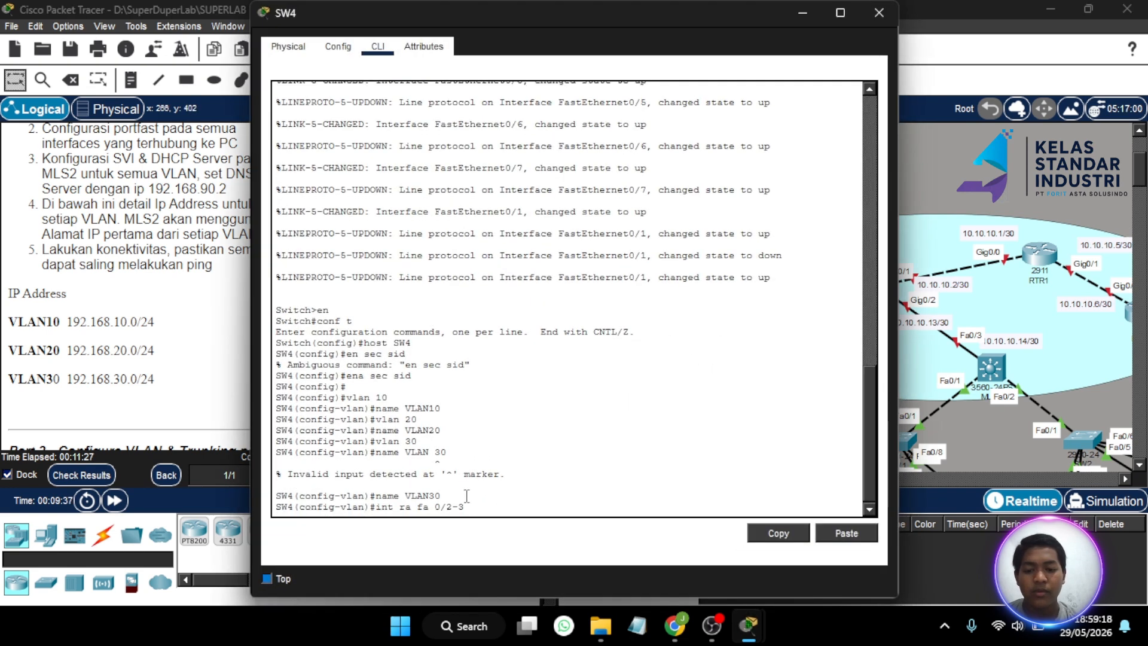
{"action": "key", "text": "Return"}
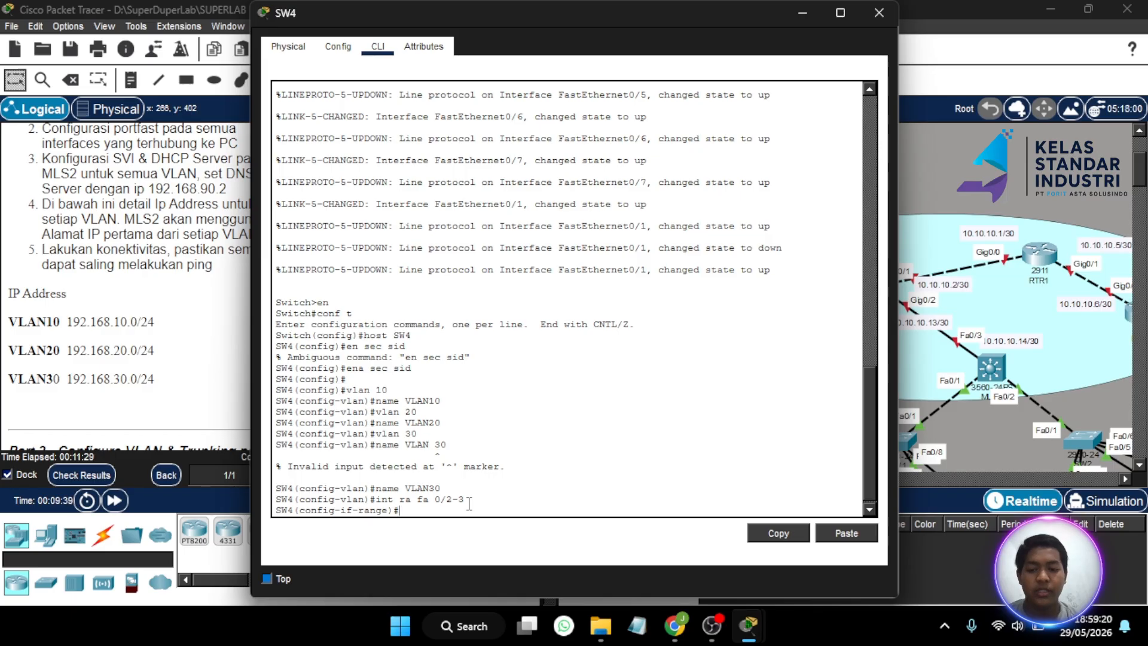
{"action": "type", "text": "sw "}
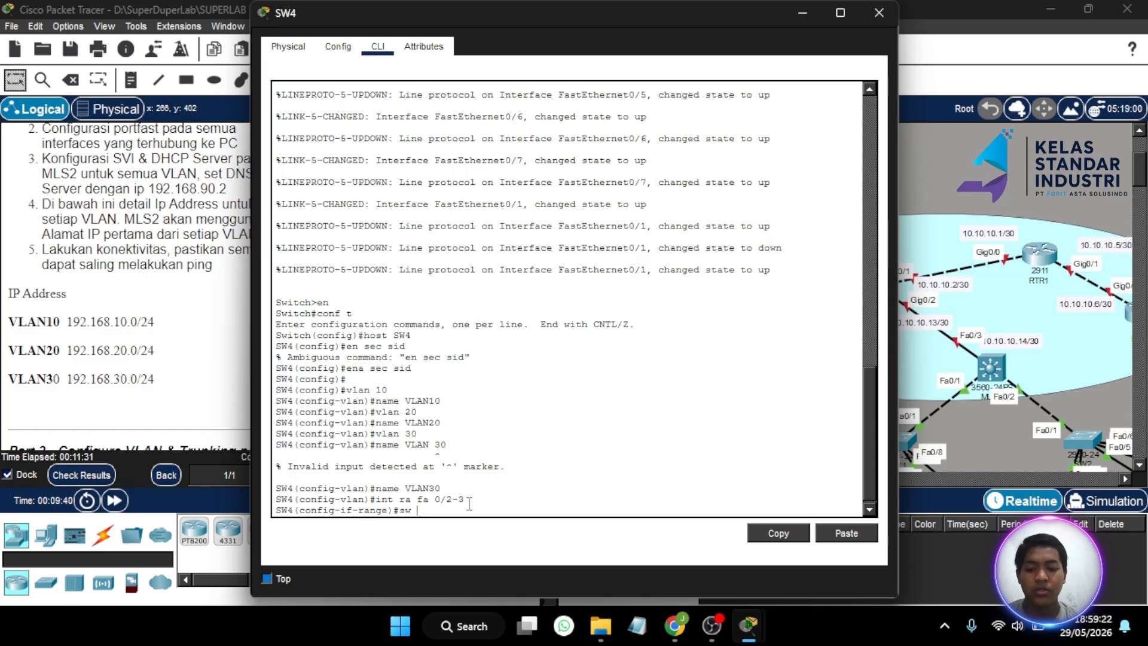
{"action": "type", "text": "mo ac"}
{"action": "key", "text": "Return"}
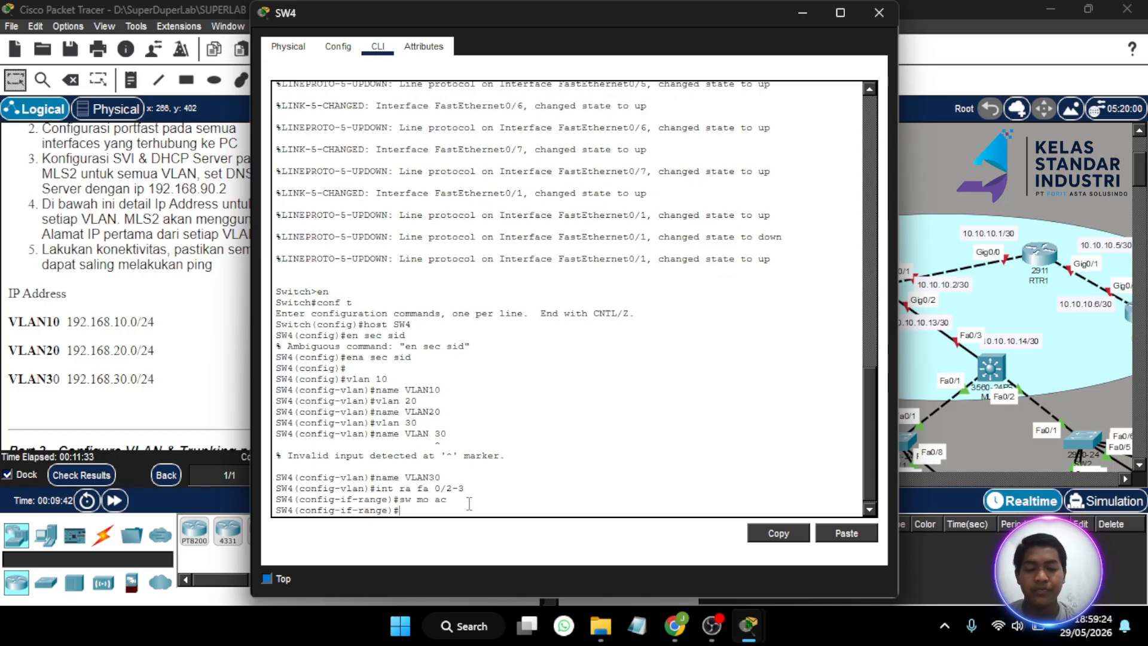
{"action": "type", "text": "sw"}
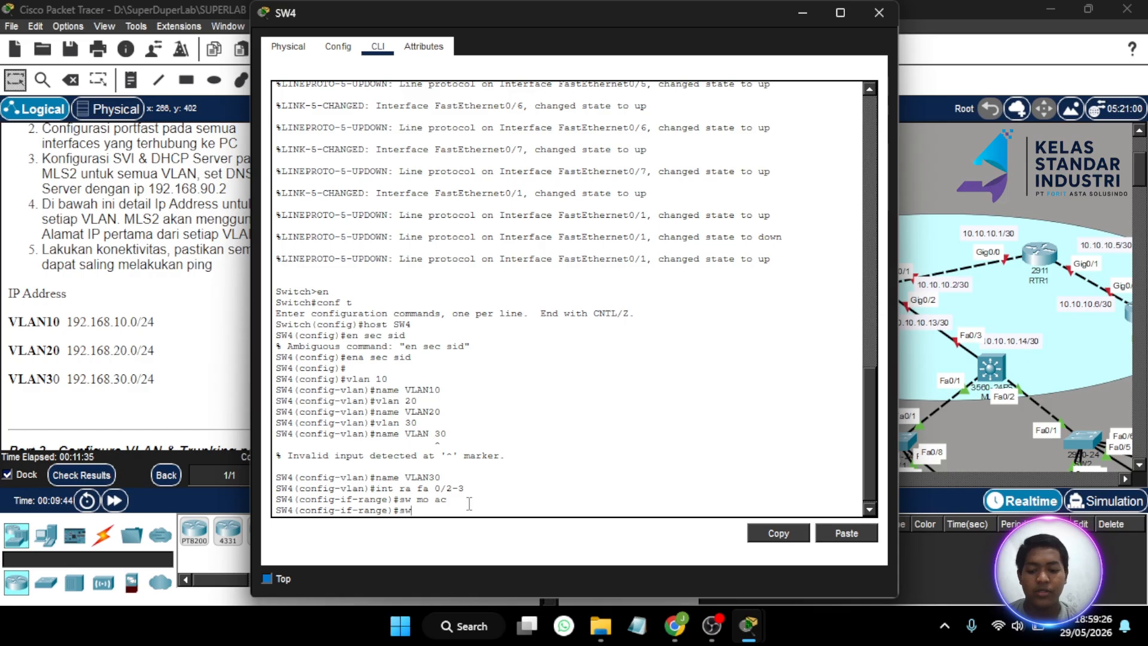
{"action": "type", "text": " ac vl 10"}
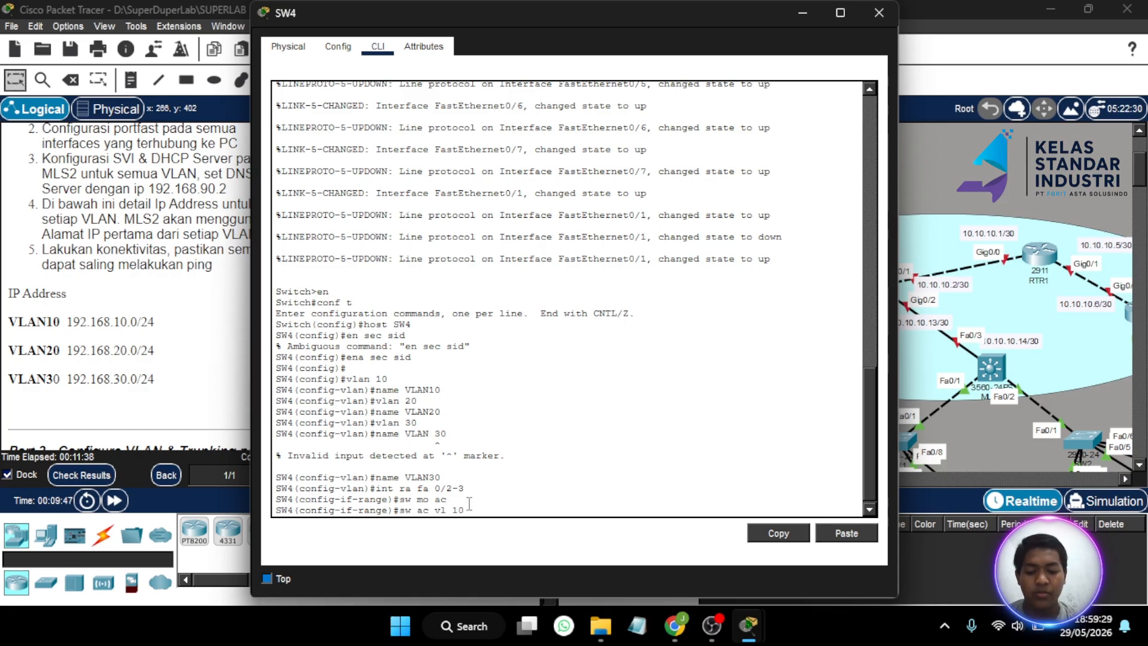
{"action": "key", "text": "Return"}
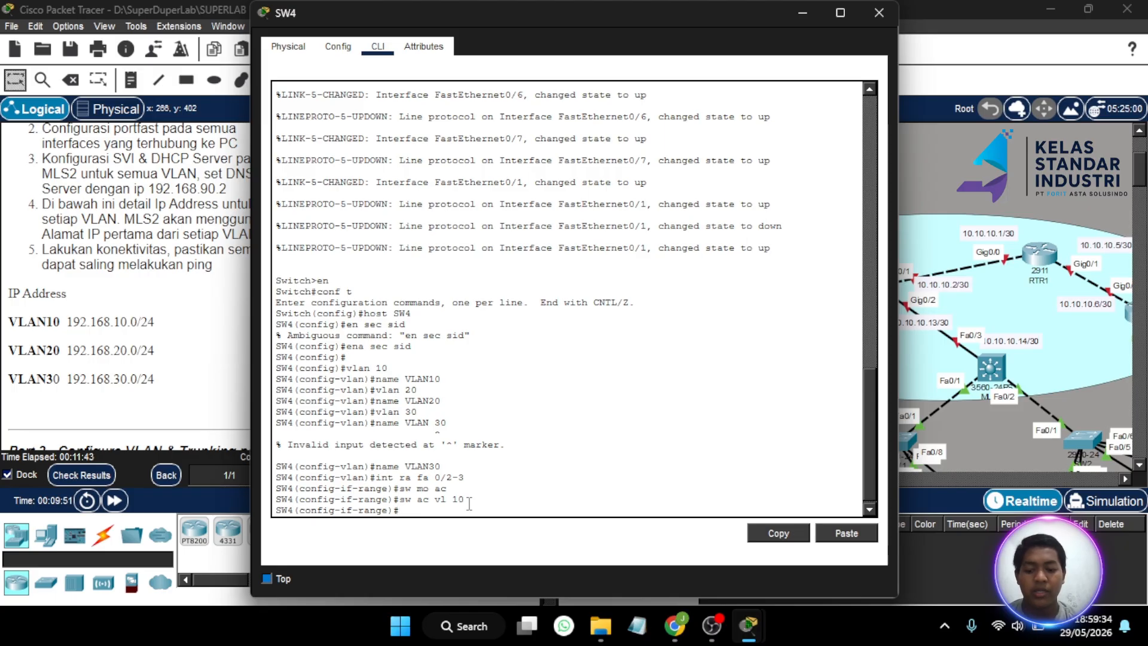
{"action": "type", "text": "spa po"}
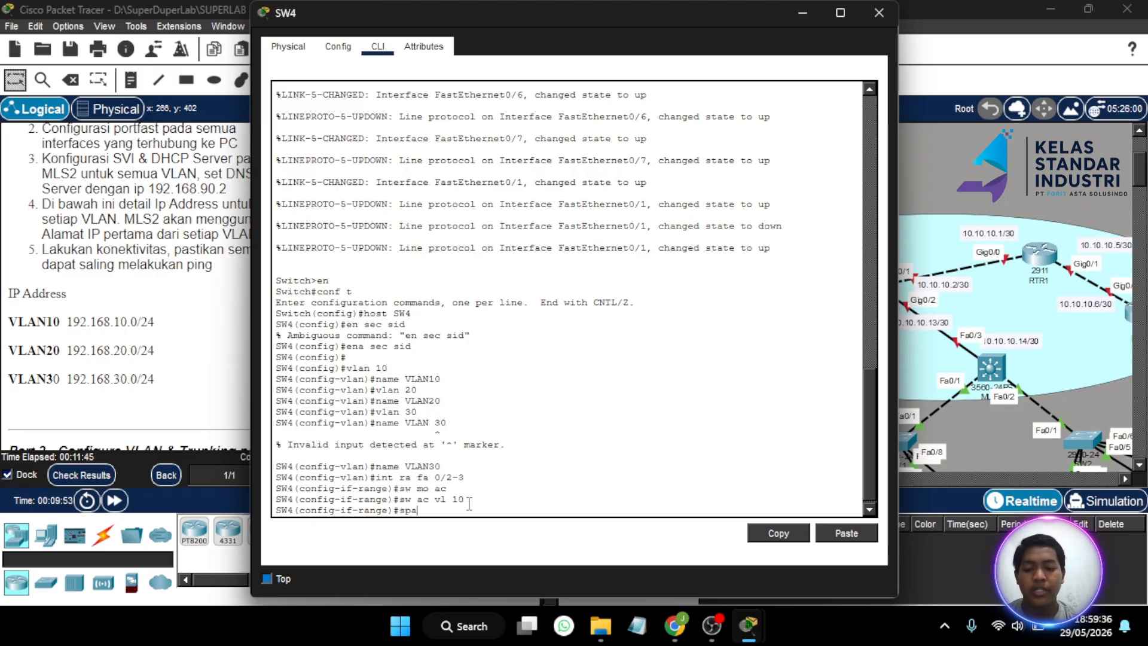
{"action": "key", "text": "Return"}
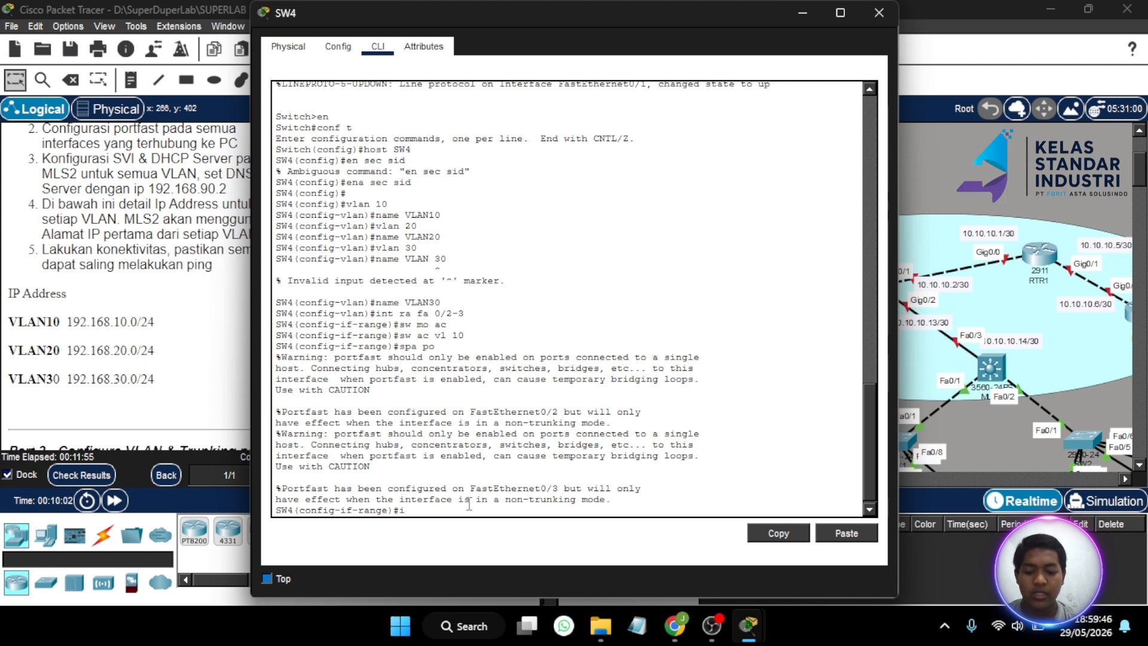
- Make SW4 ports Fa0/4-5 access ports in VLAN 20 with portfast
{"action": "type", "text": "int ra "}
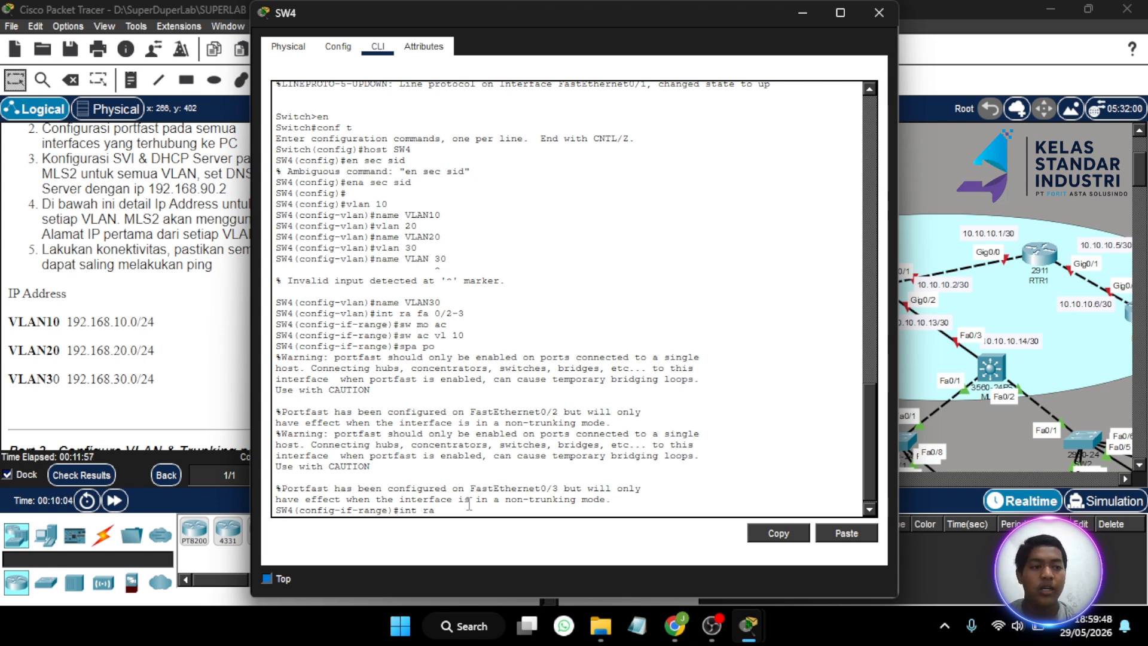
{"action": "type", "text": "fa"}
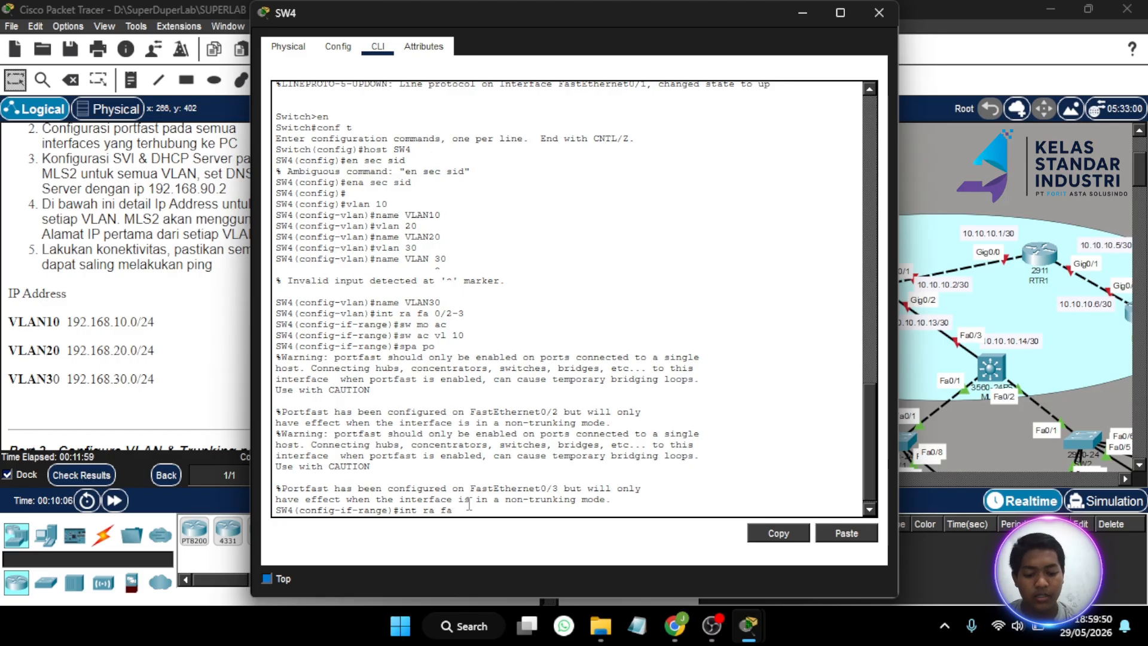
{"action": "type", "text": " 0/4-"}
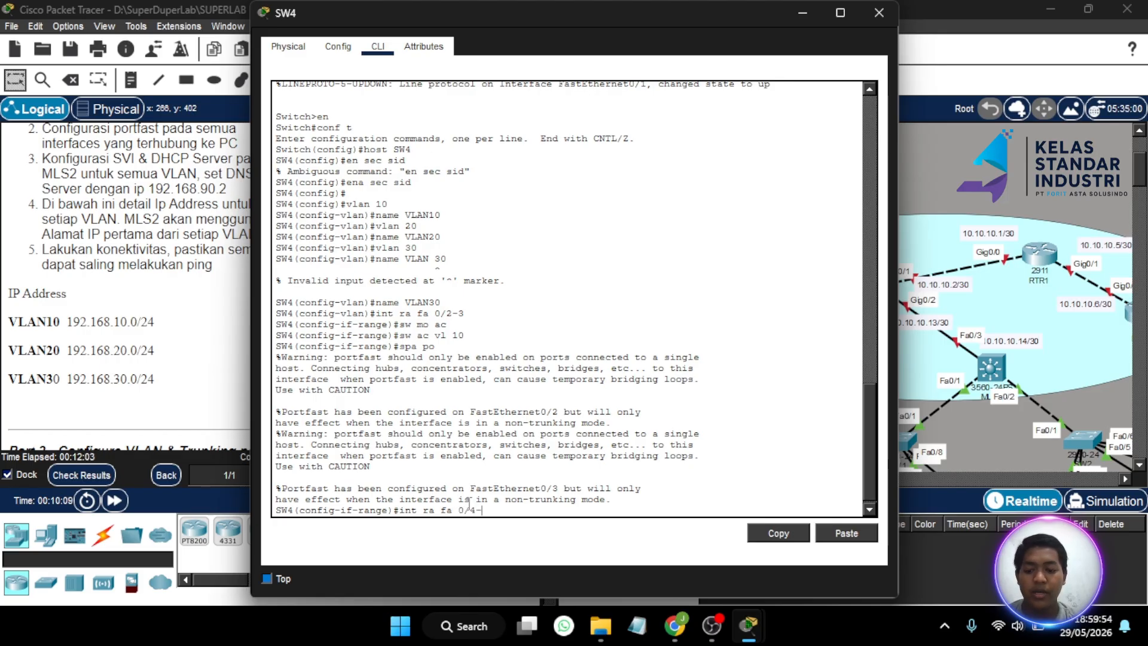
{"action": "type", "text": "5"}
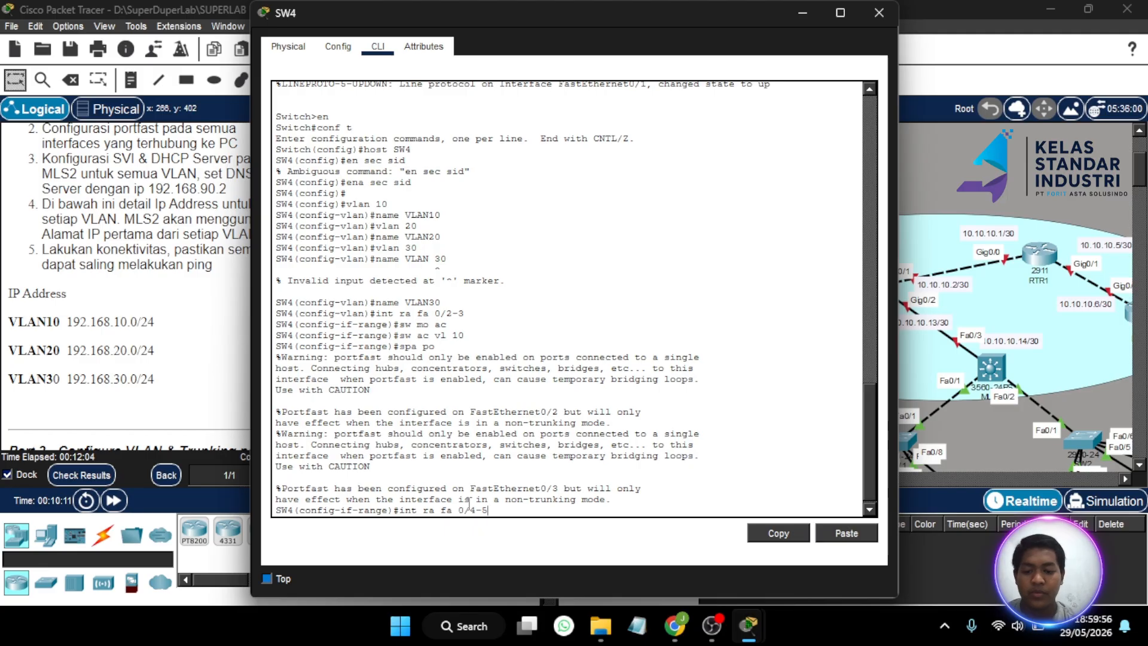
{"action": "key", "text": "Return"}
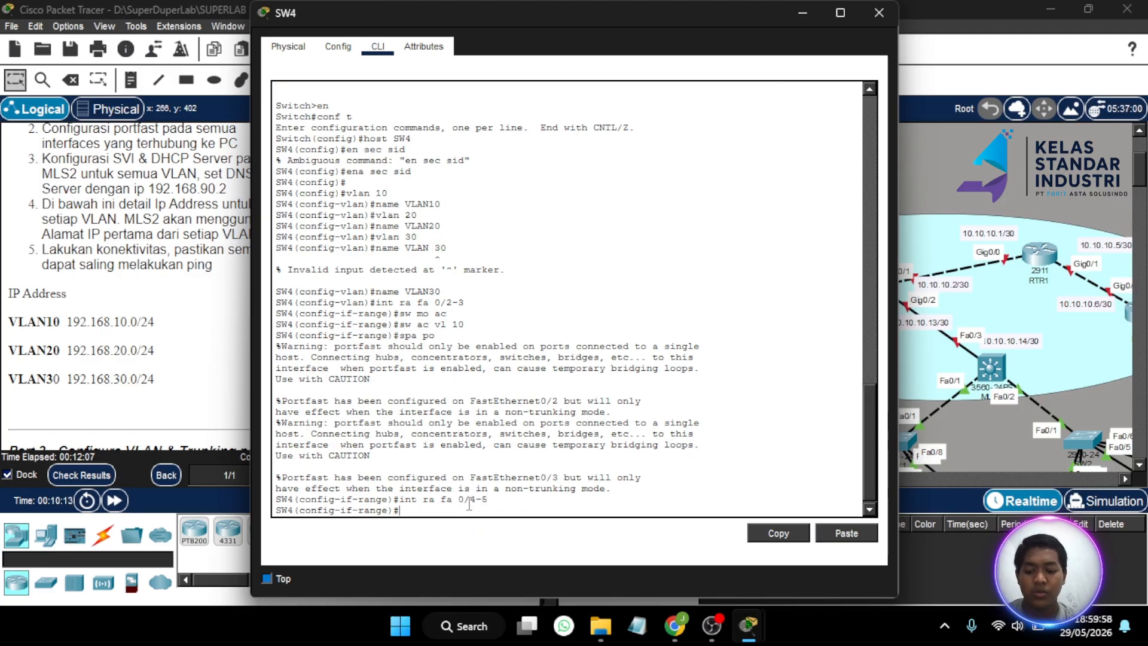
{"action": "type", "text": "sw moa"}
{"action": "key", "text": "BackSpace"}
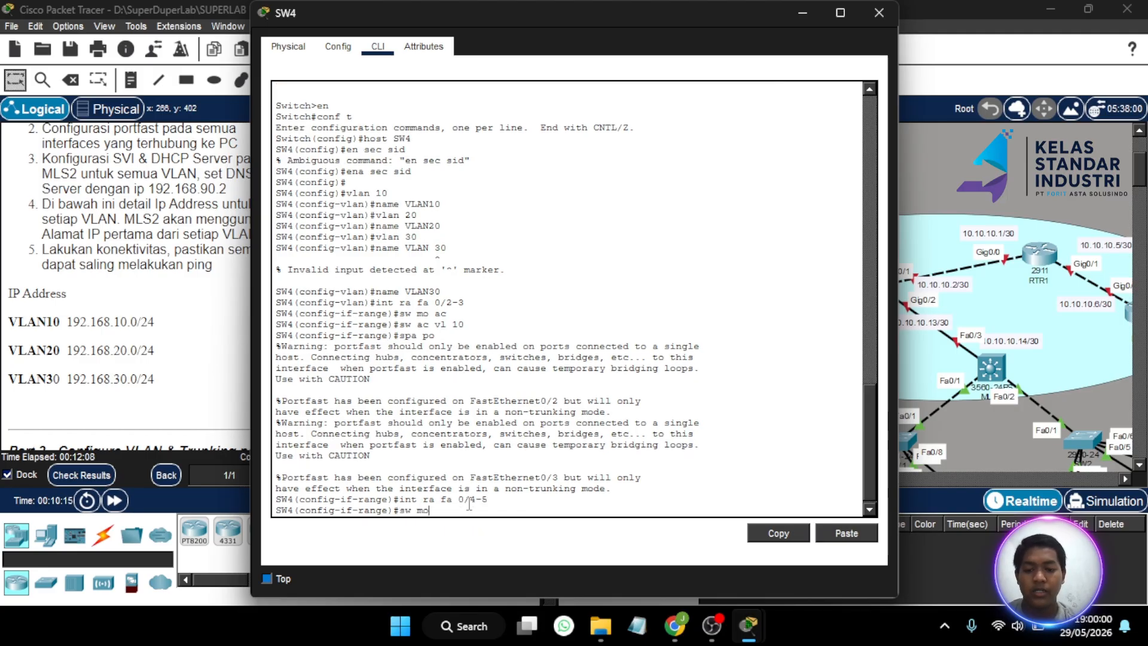
{"action": "type", "text": "ac"}
{"action": "key", "text": "Return"}
{"action": "type", "text": "sw"}
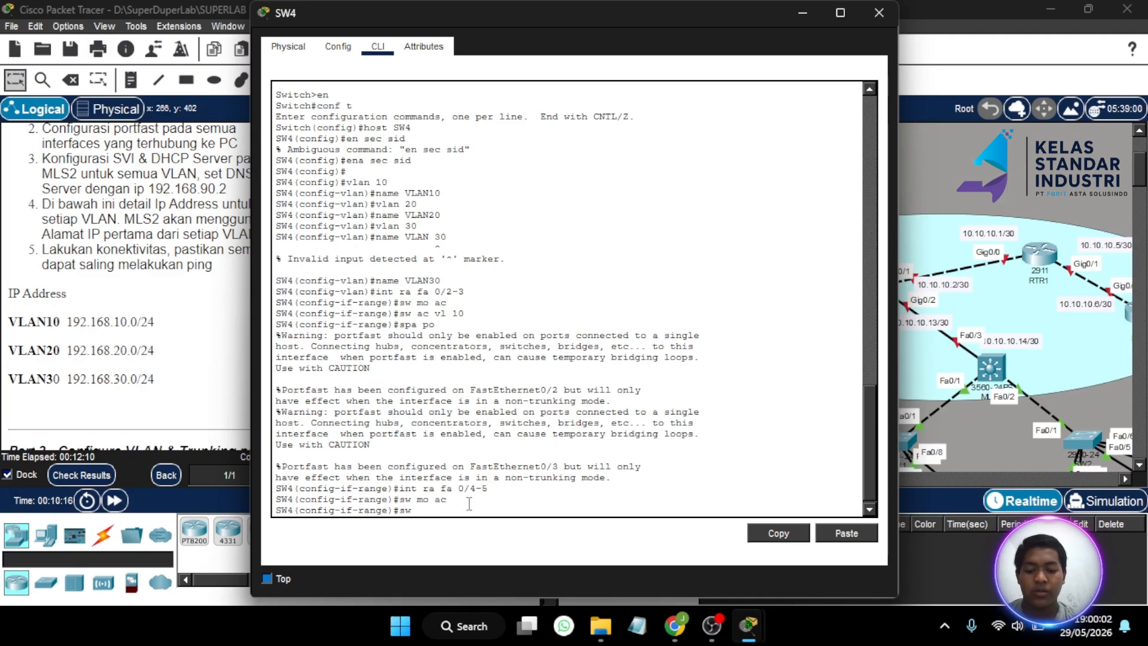
{"action": "type", "text": " ac vl"}
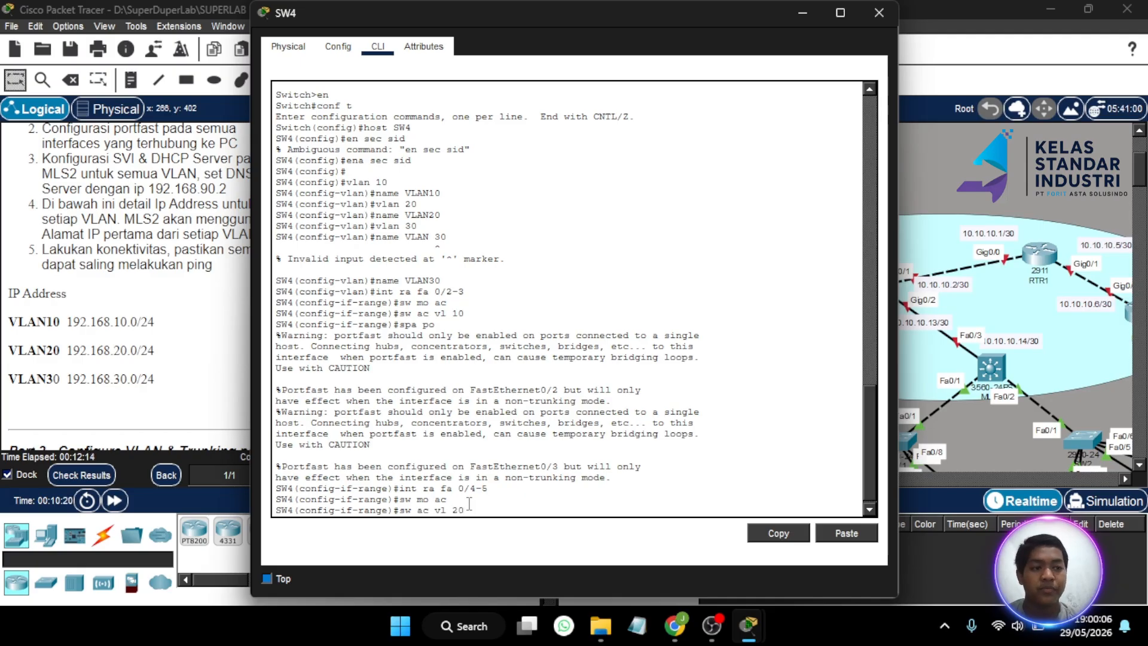
{"action": "type", "text": " 20"}
{"action": "key", "text": "Return"}
{"action": "type", "text": "s"}
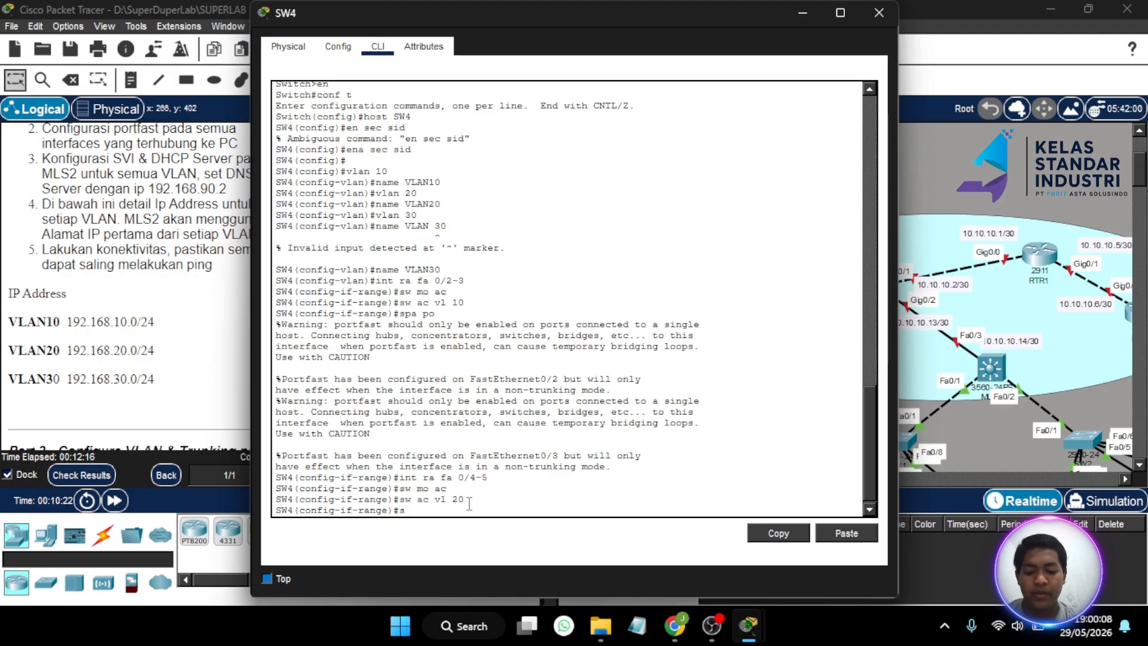
{"action": "type", "text": "pa po"}
{"action": "key", "text": "Return"}
{"action": "key", "text": "Return"}
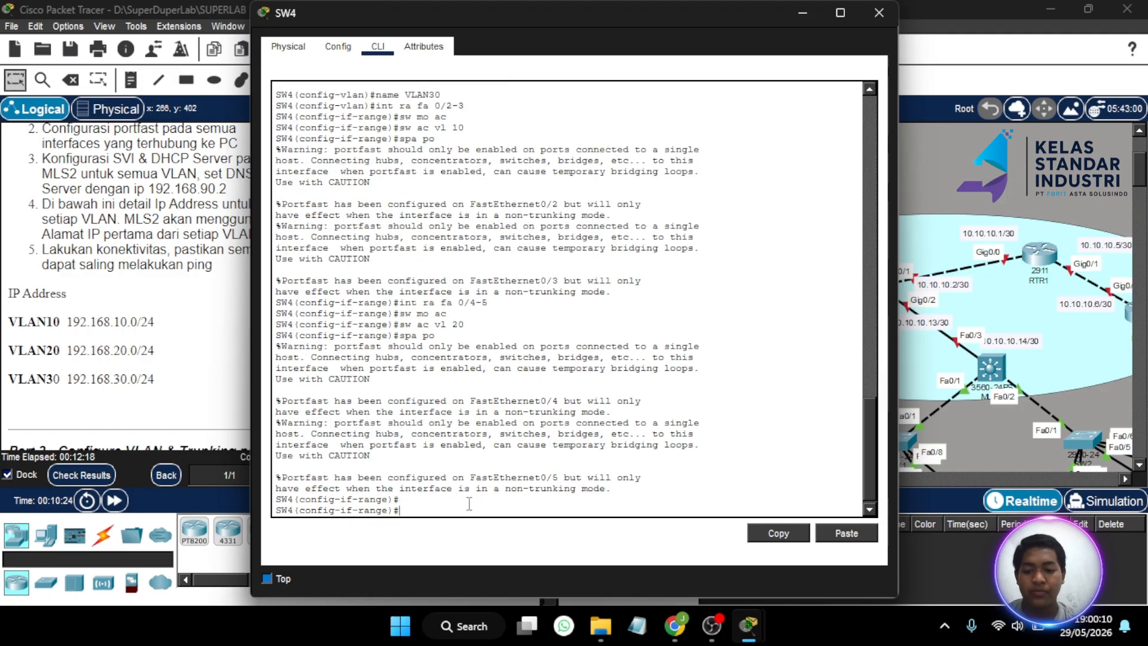
- Make SW4 ports Fa0/6-7 access ports in VLAN 30 with portfast
{"action": "type", "text": "int r"}
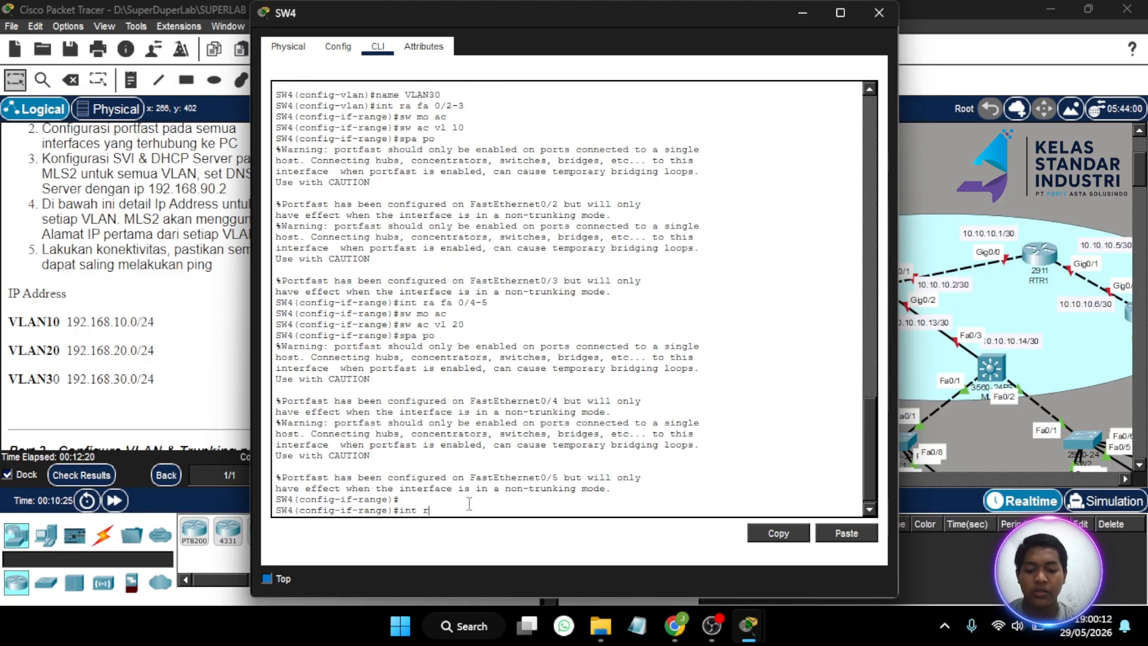
{"action": "type", "text": "a fa"}
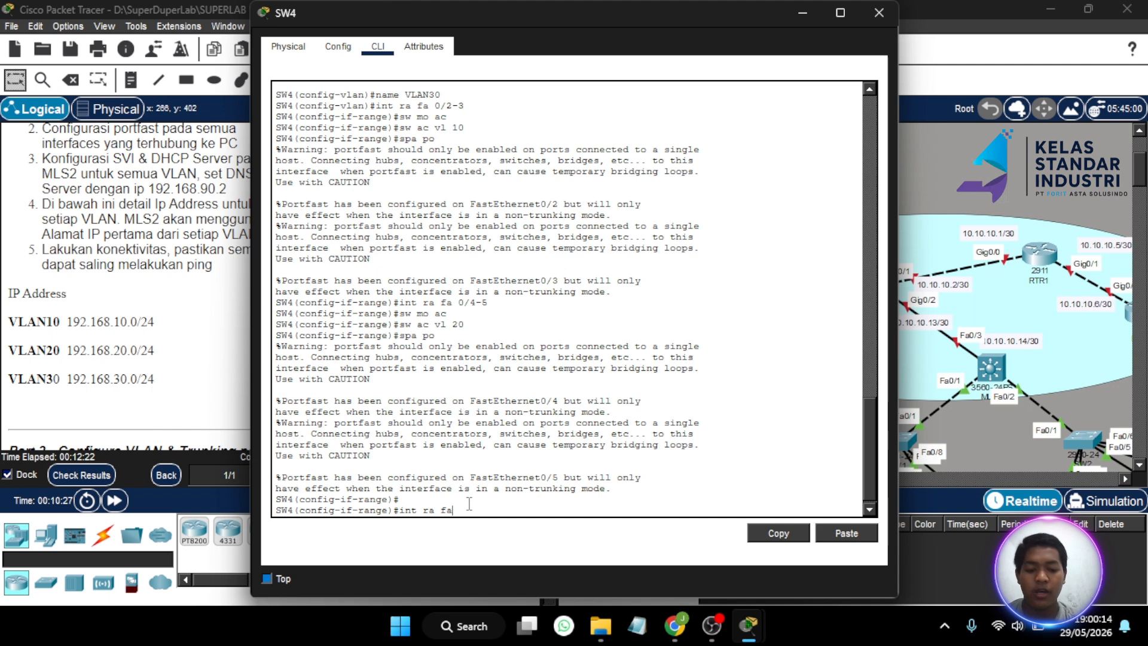
{"action": "type", "text": " 0/"}
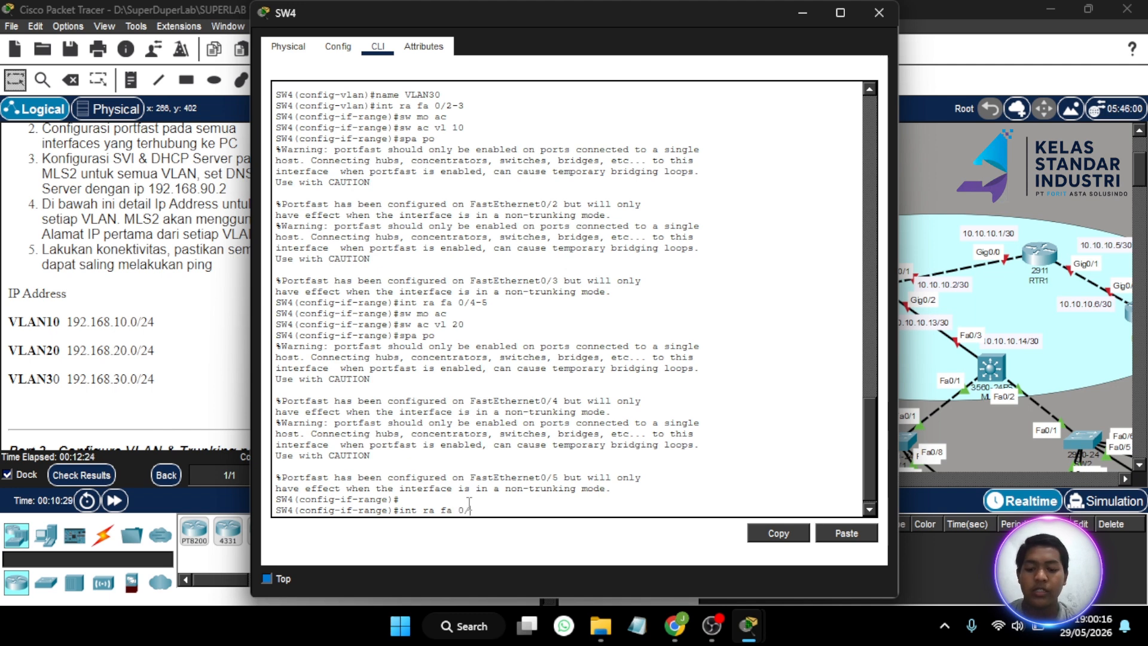
{"action": "type", "text": "6"}
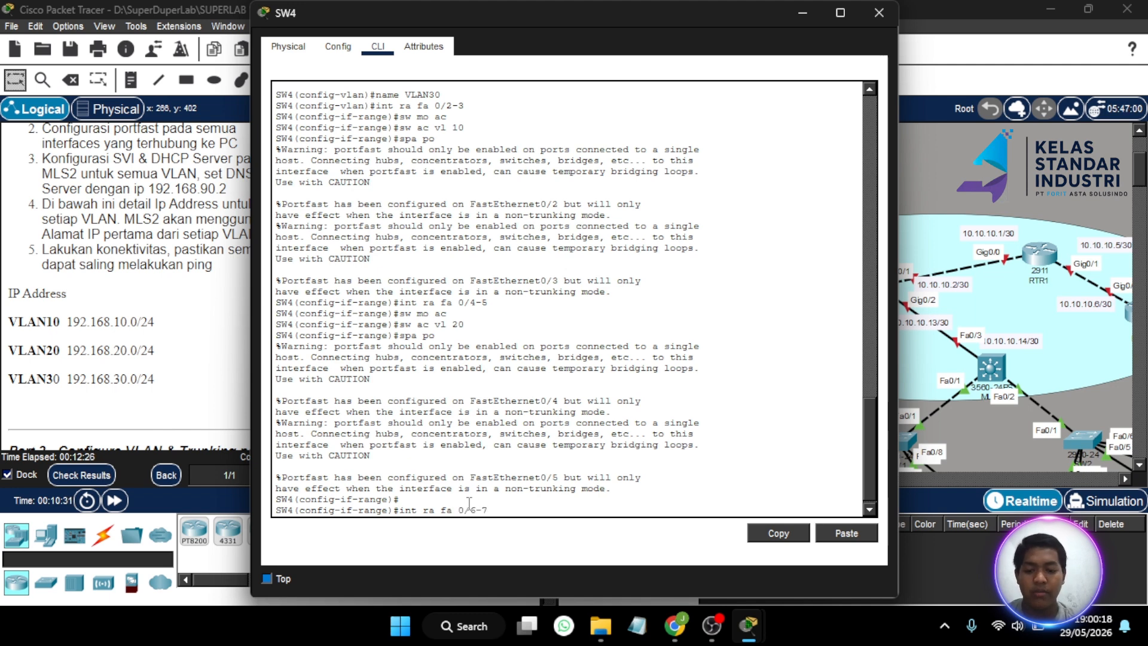
{"action": "type", "text": "-7"}
{"action": "key", "text": "Return"}
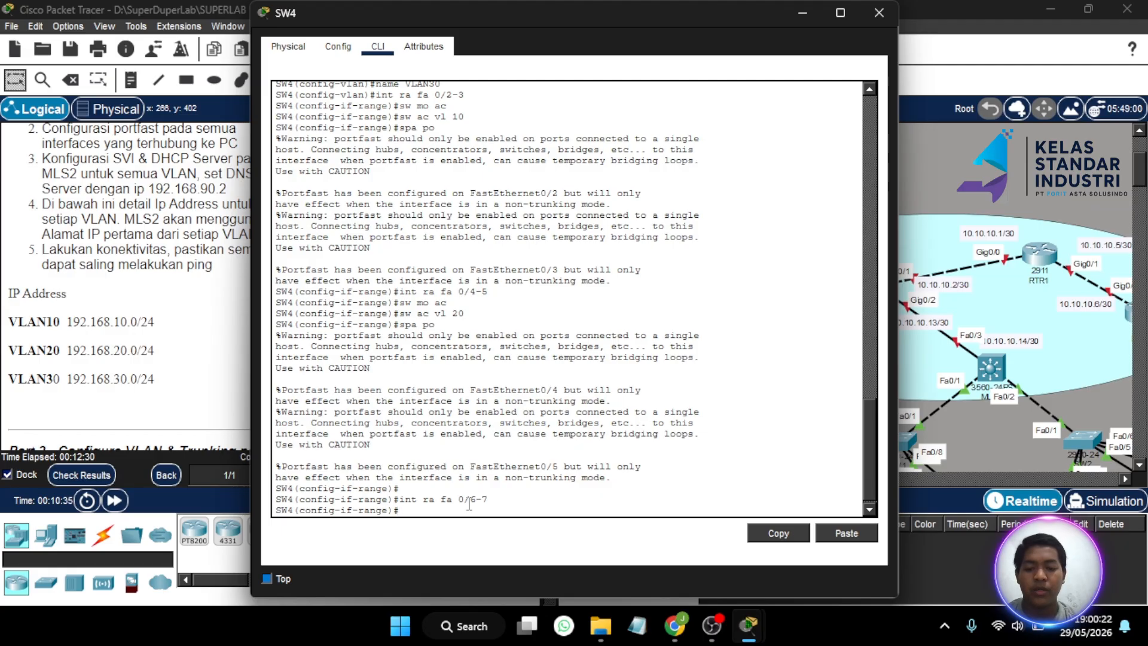
{"action": "type", "text": "sw mo ac"}
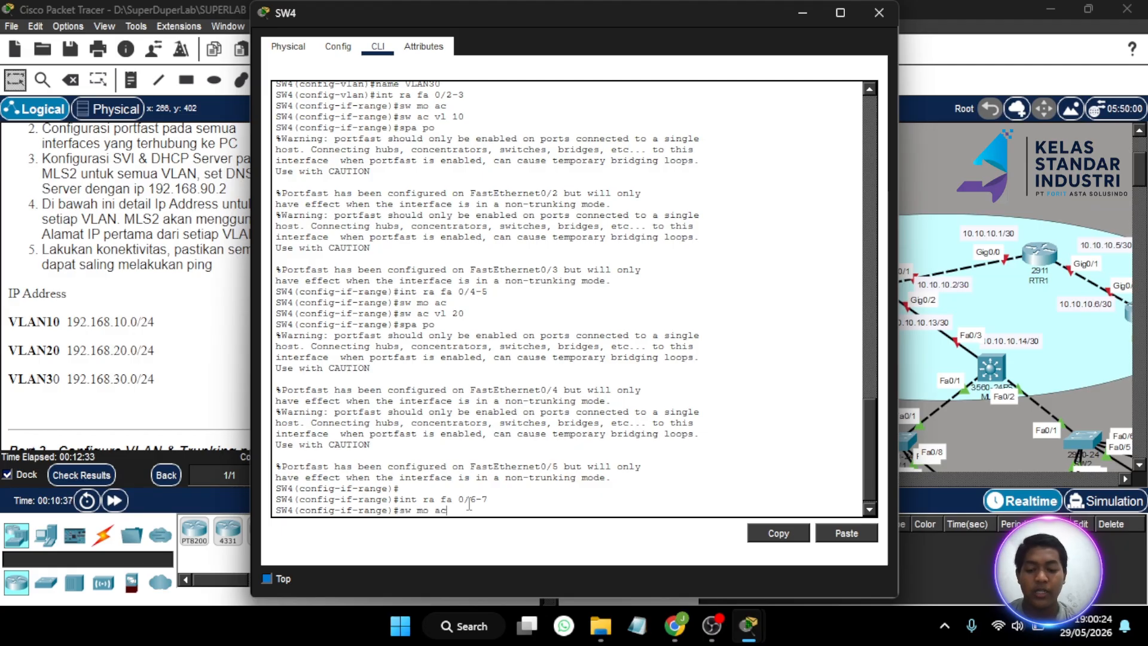
{"action": "key", "text": "Return"}
{"action": "type", "text": "sw a"}
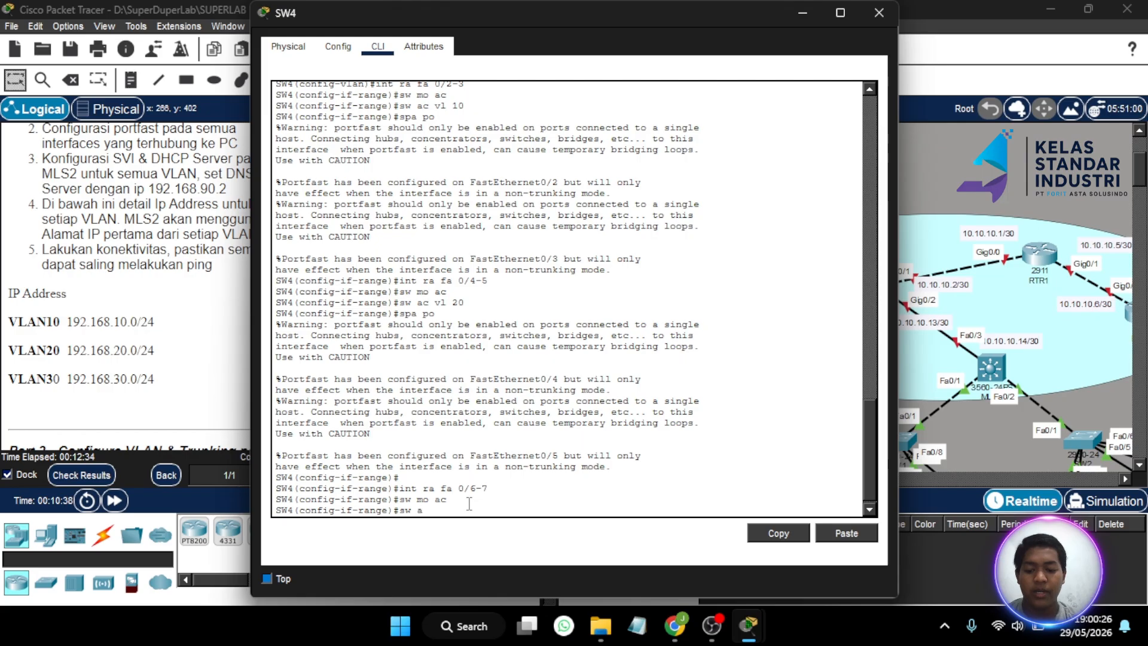
{"action": "type", "text": "c vl"}
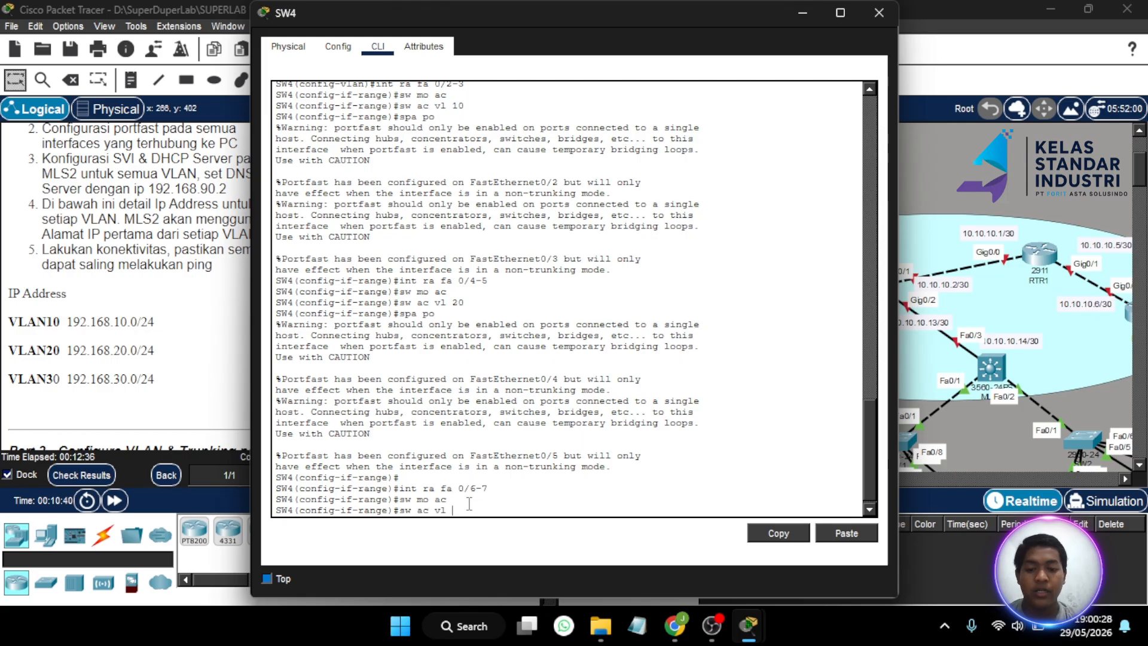
{"action": "type", "text": " 30"}
{"action": "key", "text": "Return"}
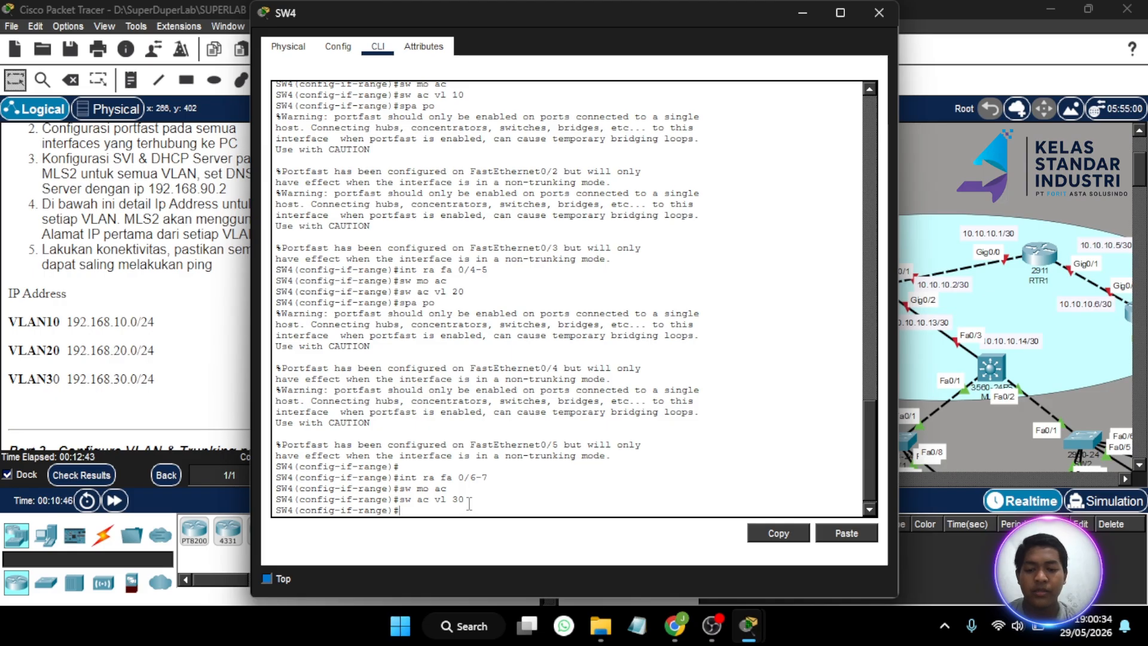
{"action": "type", "text": "spa po"}
{"action": "key", "text": "Return"}
{"action": "key", "text": "Return"}
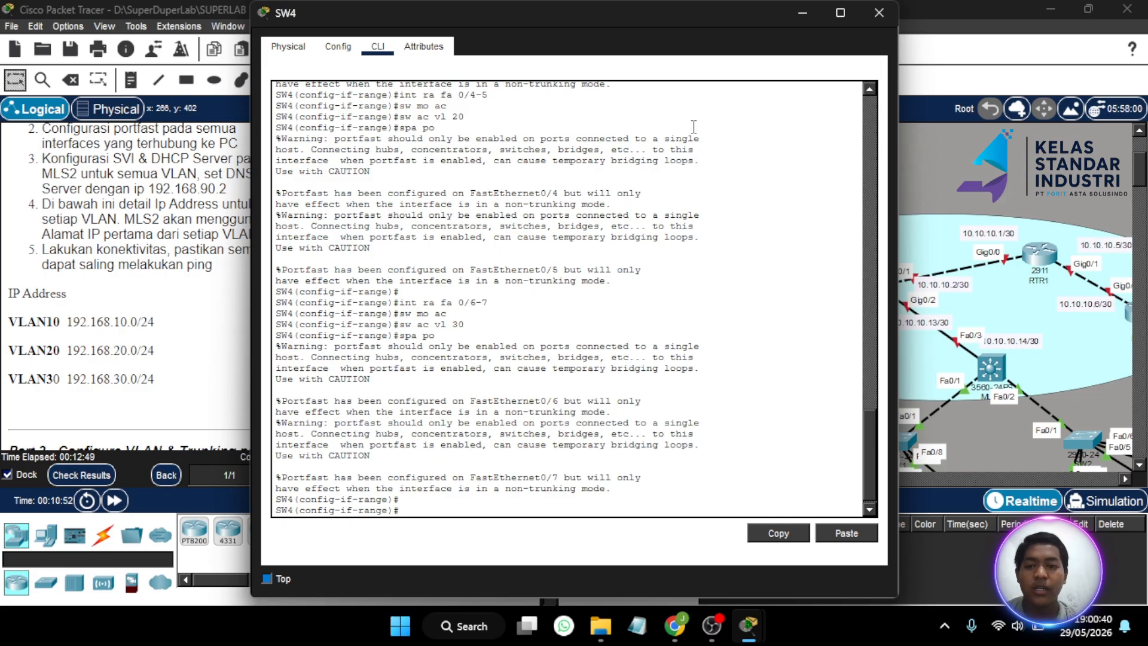
- Close SW4, then in MLS2's CLI create VLAN 10 named VLAN10
{"action": "left_click", "coordinate": [878, 14]}
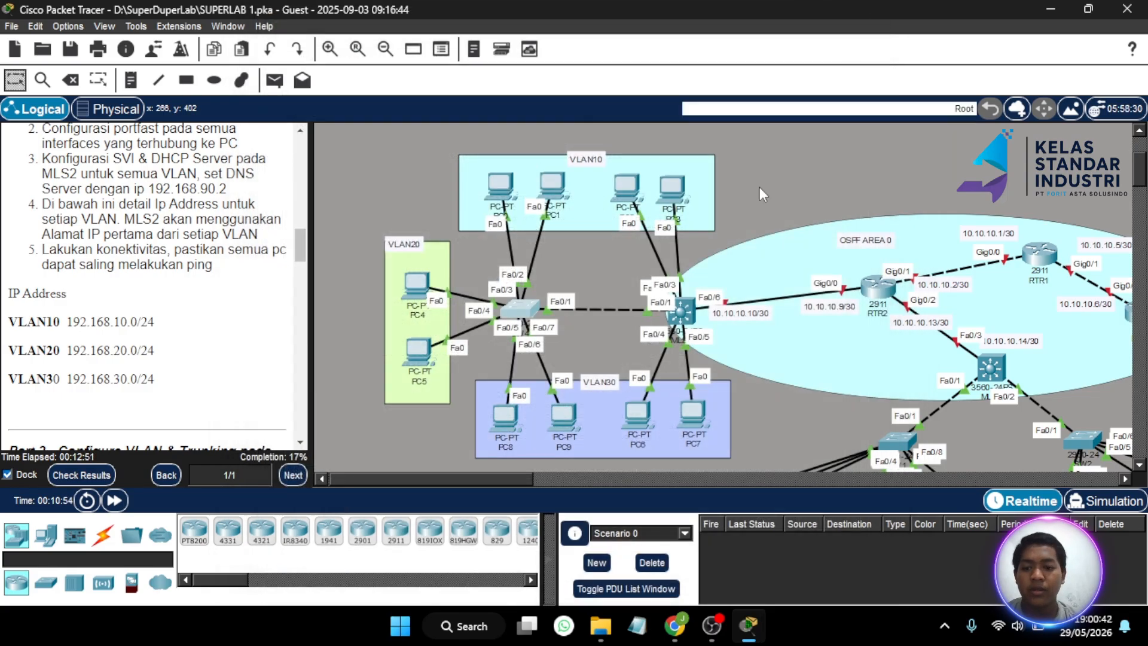
{"action": "left_click", "coordinate": [678, 313]}
{"action": "scroll", "coordinate": [218, 294], "scroll_direction": "up", "scroll_amount": 2}
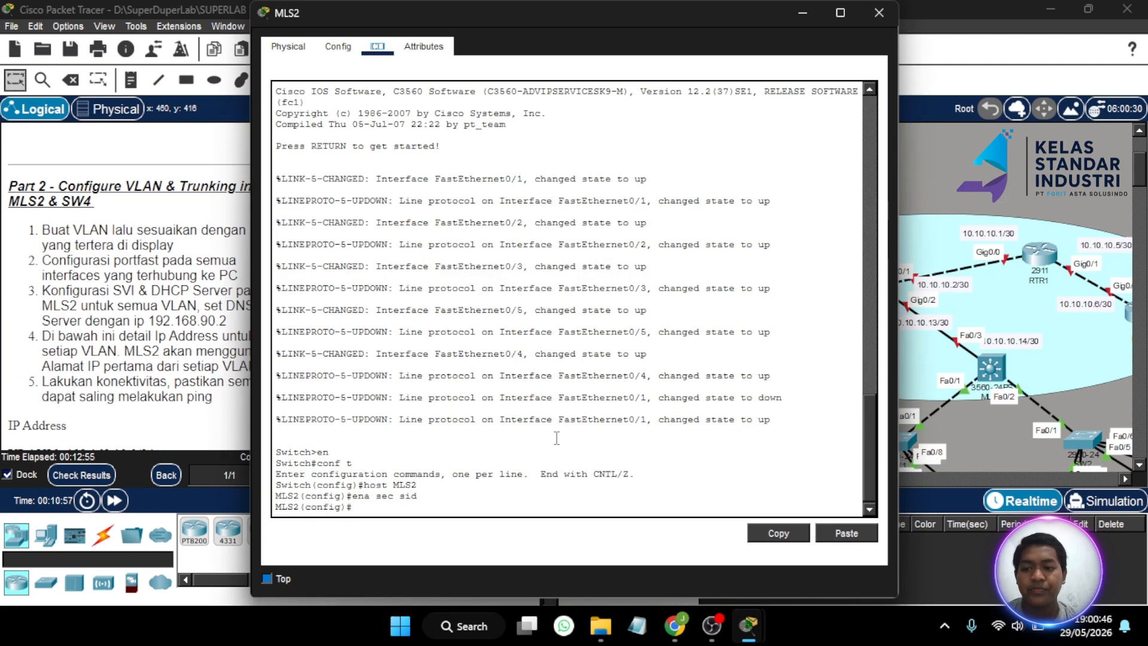
{"action": "left_click", "coordinate": [396, 515]}
{"action": "key", "text": "Return"}
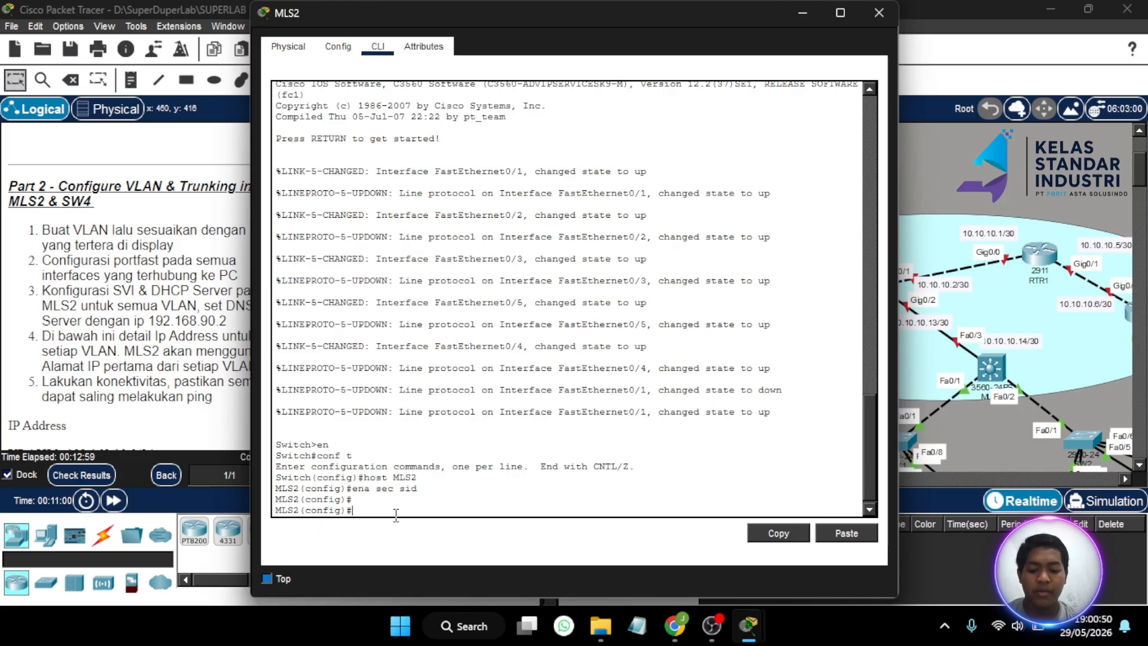
{"action": "type", "text": "vlan 10"}
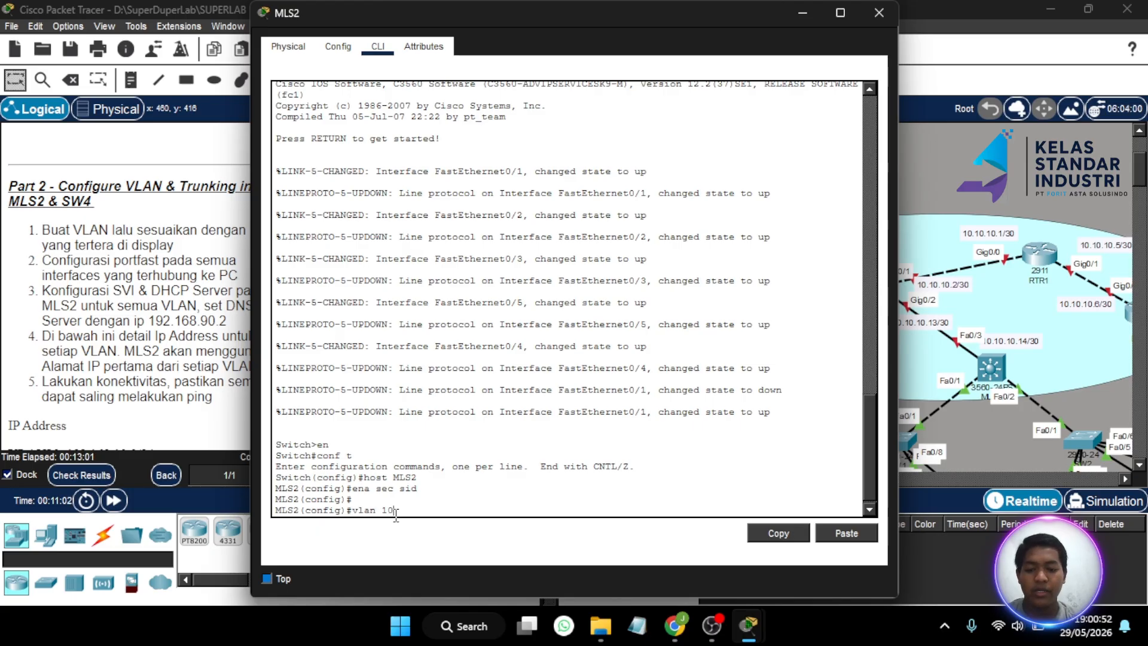
{"action": "key", "text": "Return"}
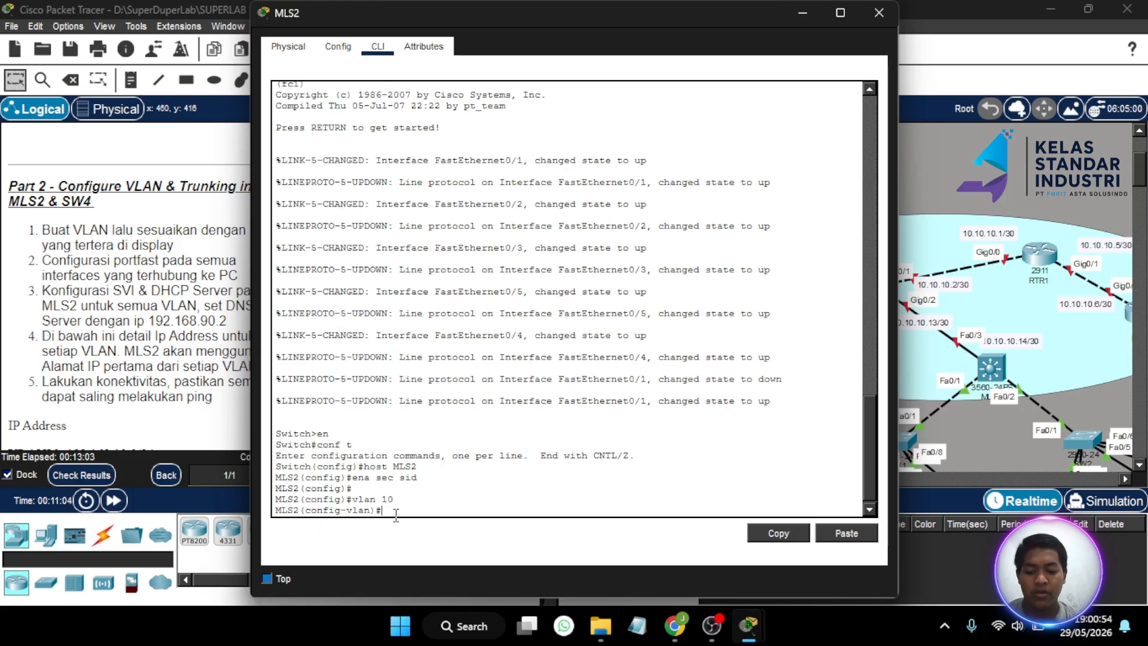
{"action": "type", "text": "name VLA"}
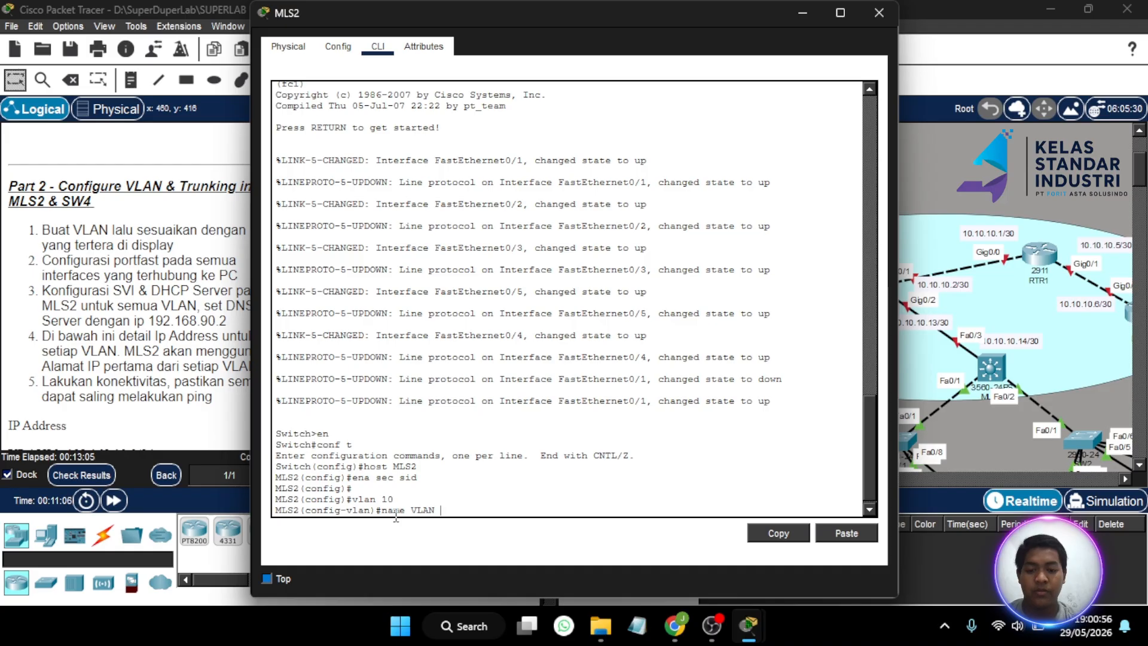
{"action": "type", "text": "N10"}
{"action": "key", "text": "Return"}
- Create VLAN 20 named VLAN20 and VLAN 30 named VLAN30 on MLS2
{"action": "type", "text": "vlan)#vla"}
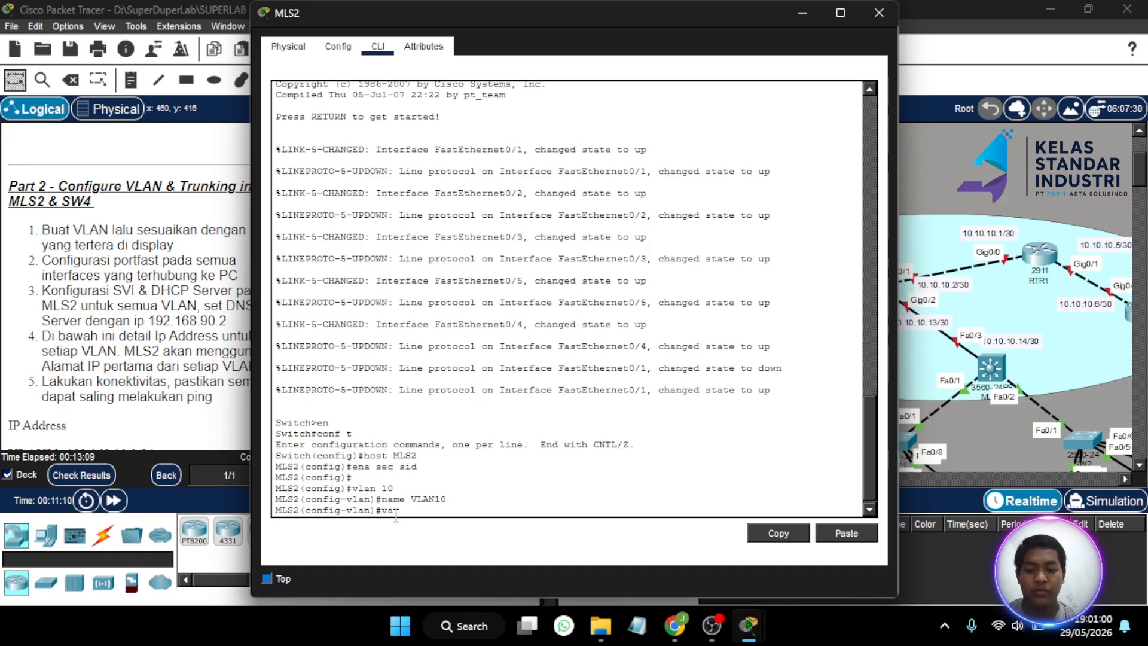
{"action": "type", "text": " 20"}
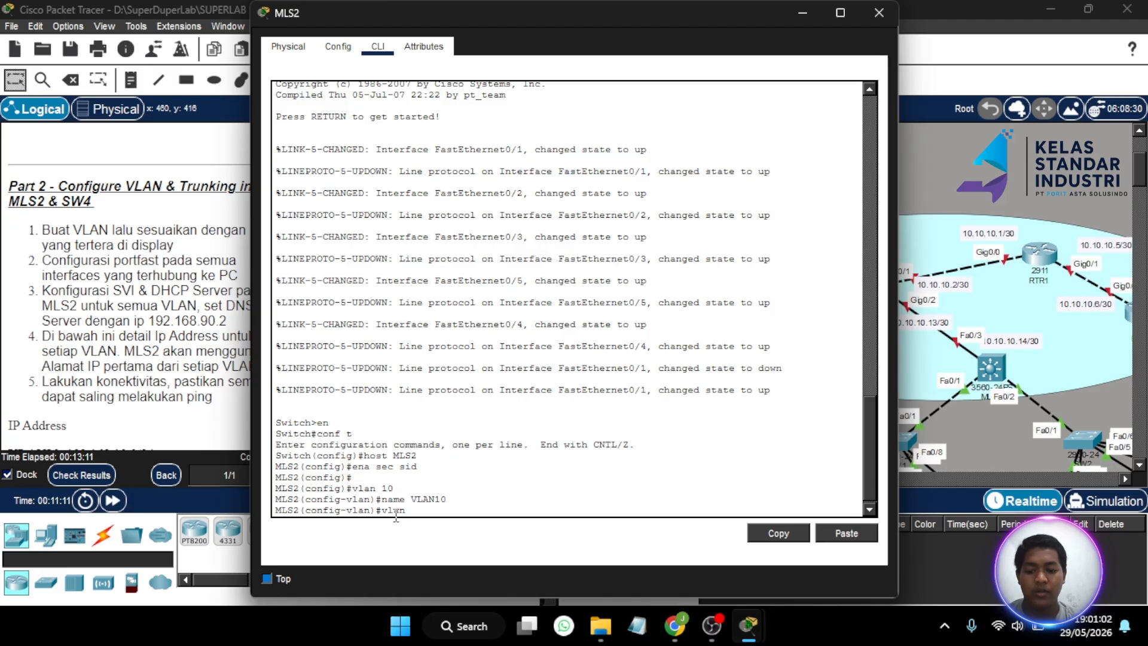
{"action": "key", "text": "Return"}
{"action": "type", "text": "name"}
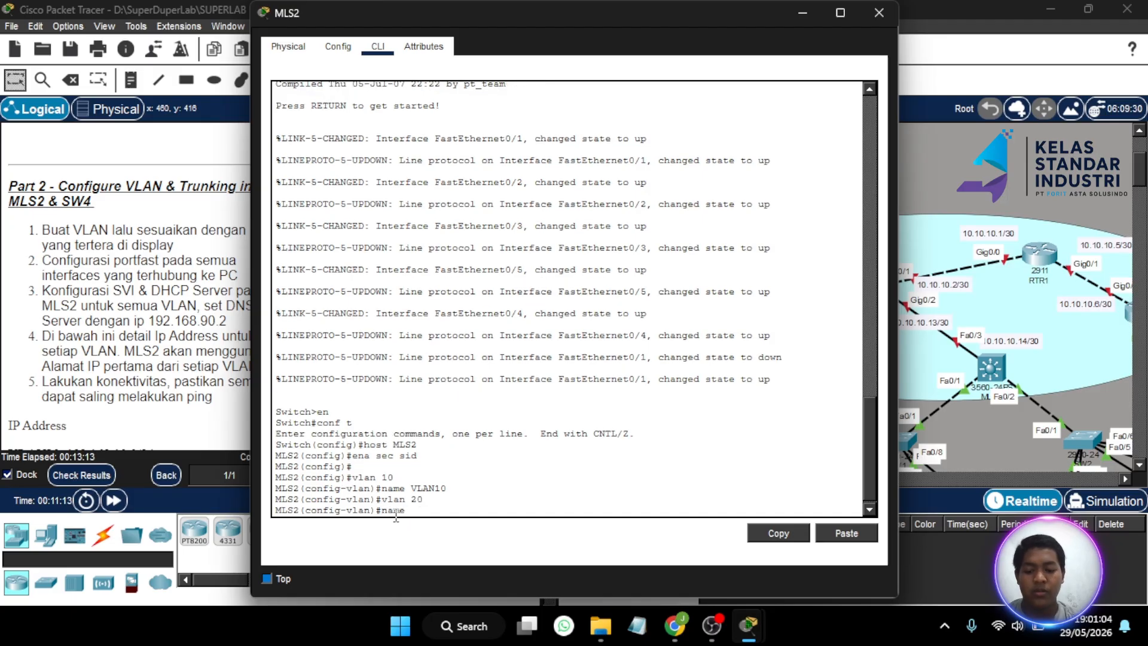
{"action": "type", "text": " VLAN20"}
{"action": "key", "text": "Return"}
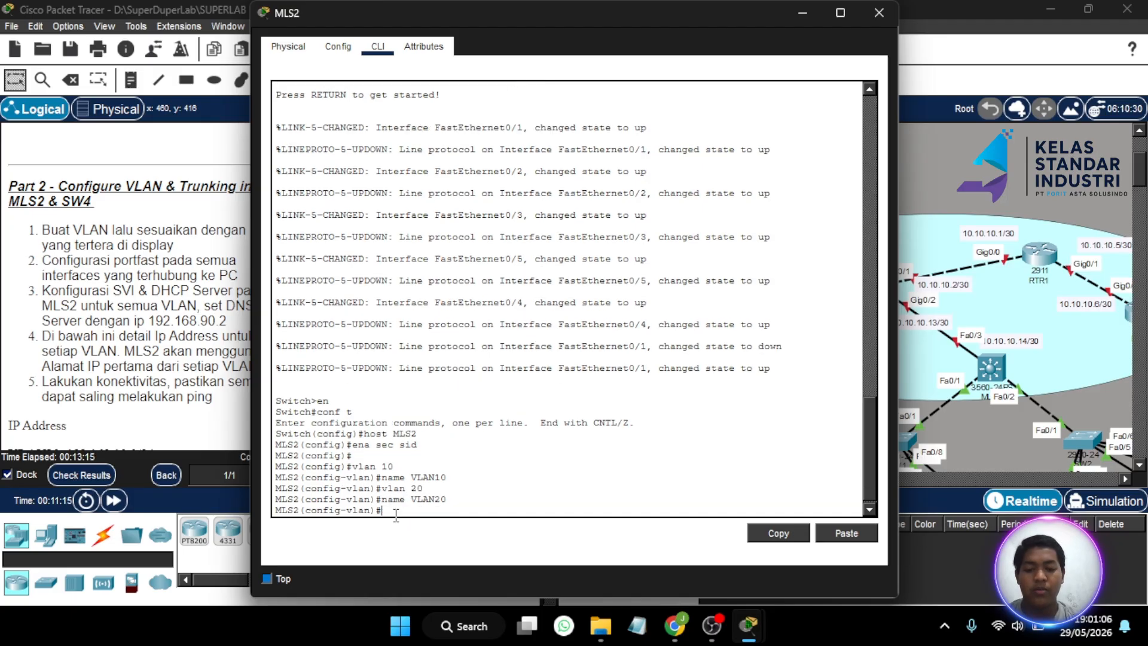
{"action": "type", "text": "vlan 30"}
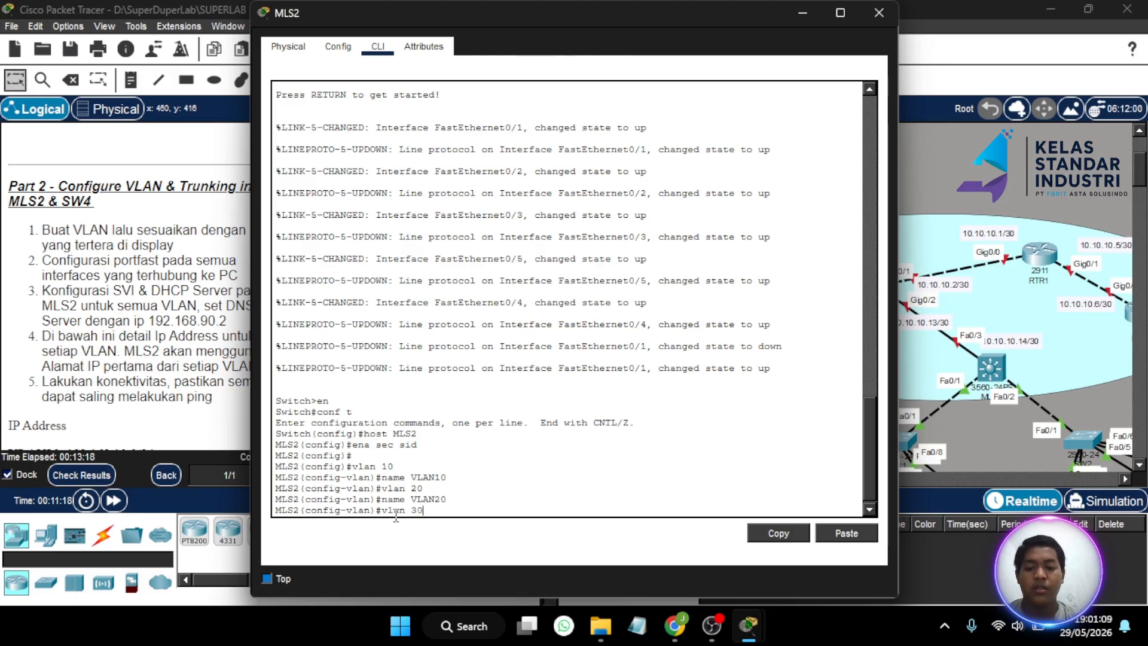
{"action": "key", "text": "Return"}
{"action": "type", "text": "na"}
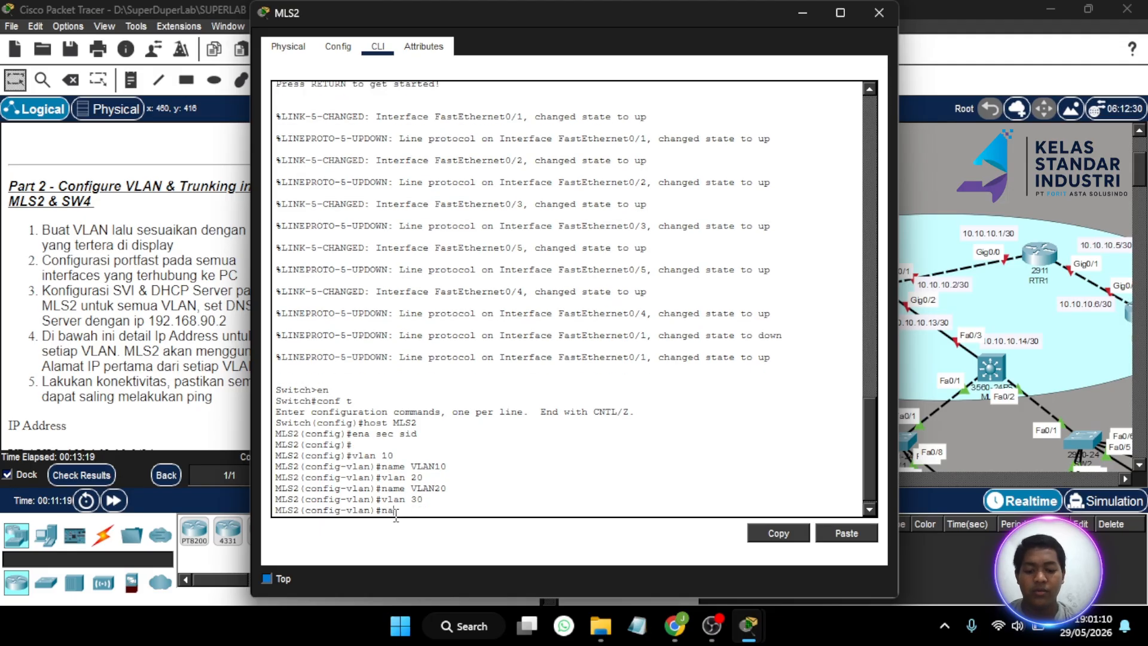
{"action": "type", "text": "me VLAN30"}
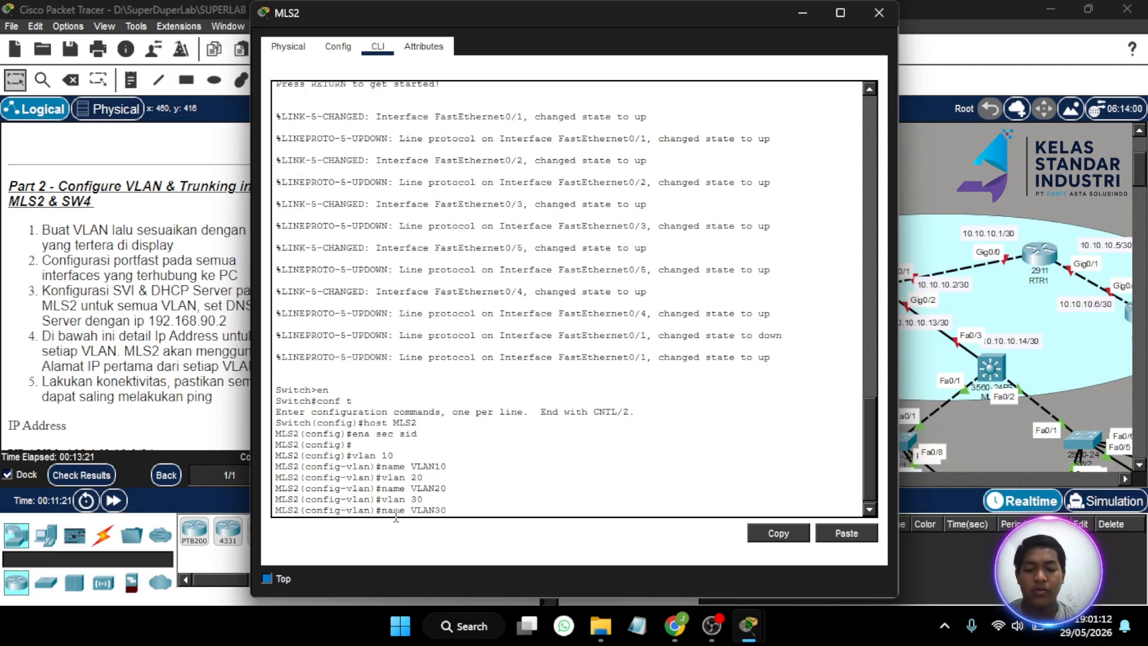
{"action": "key", "text": "Return"}
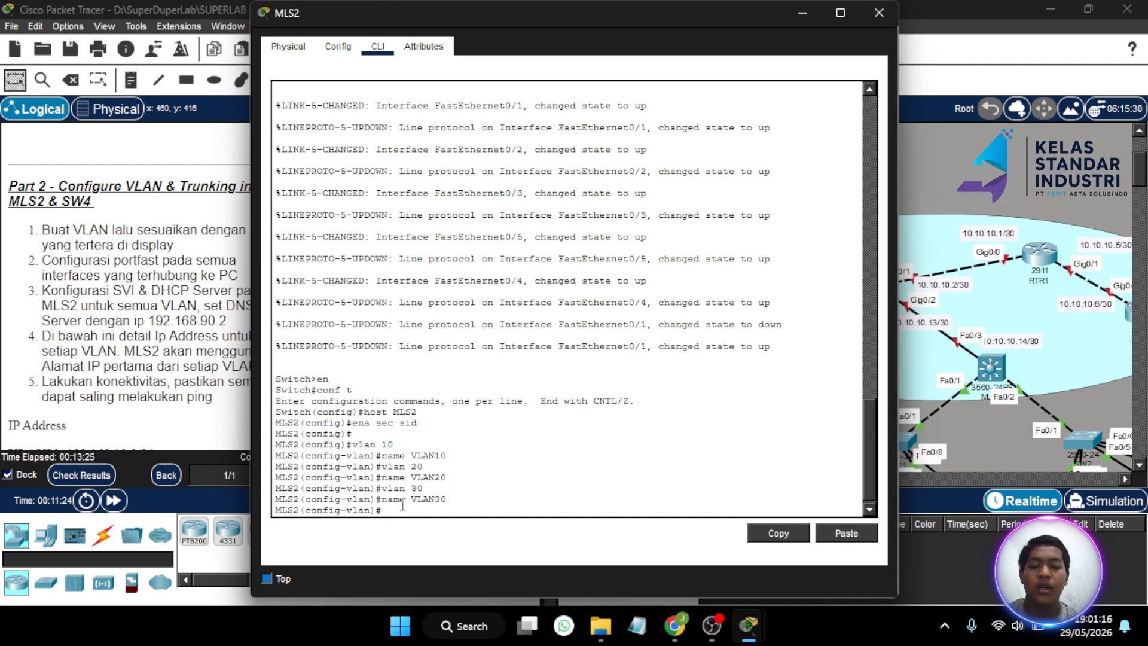
{"action": "key", "text": "Return"}
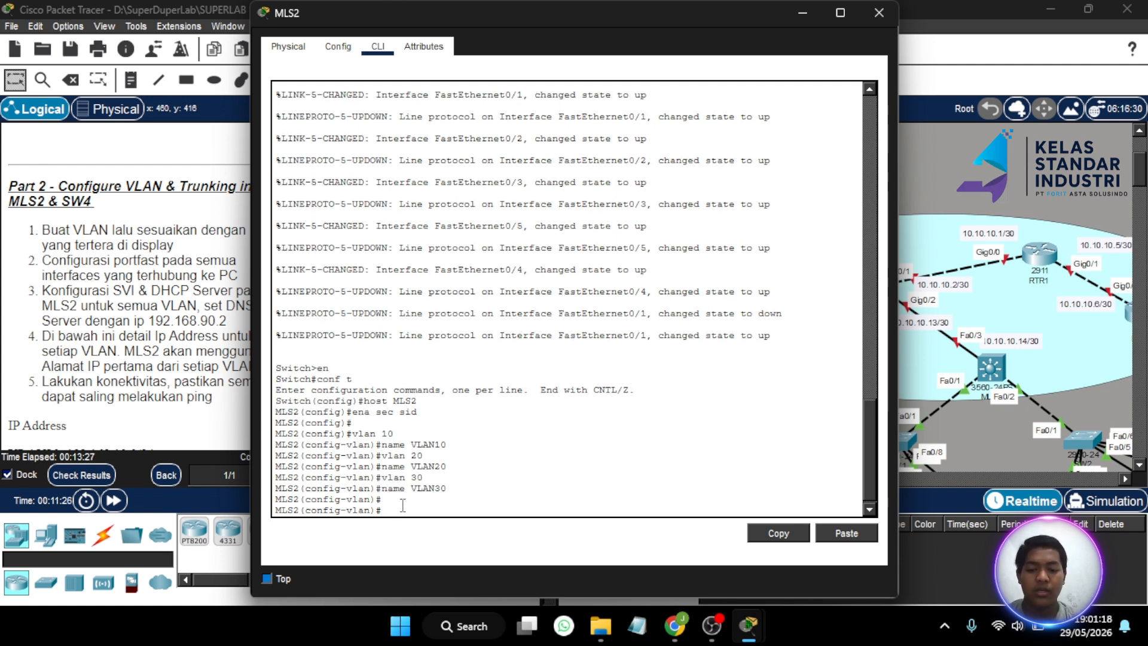
{"action": "type", "text": "int ra"}
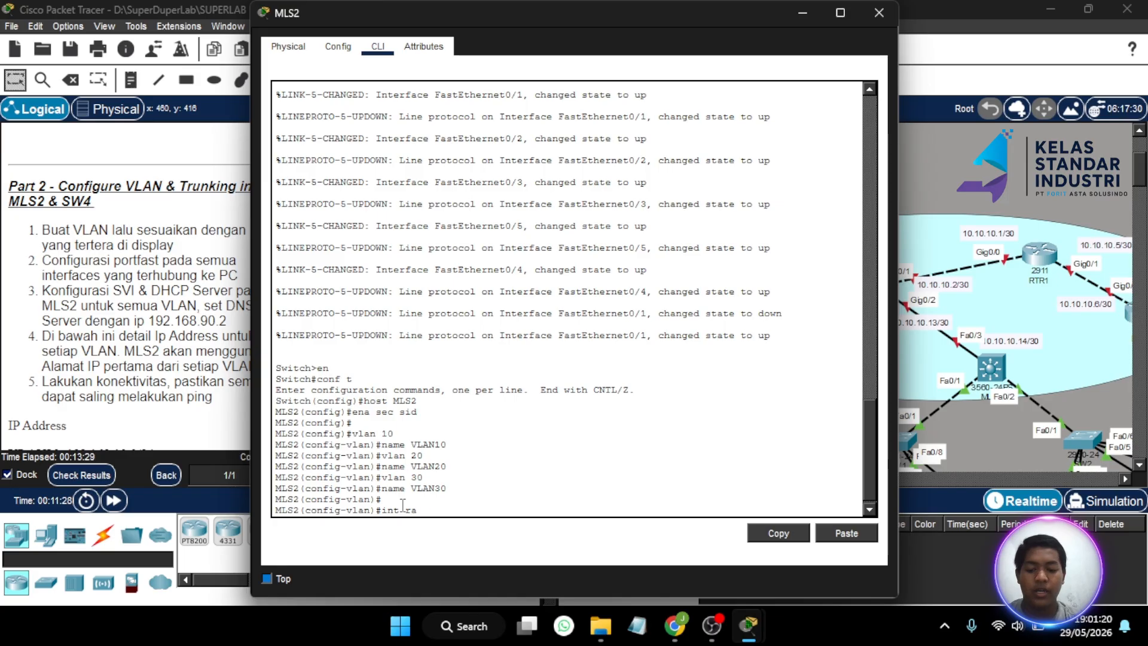
{"action": "type", "text": " fa0"}
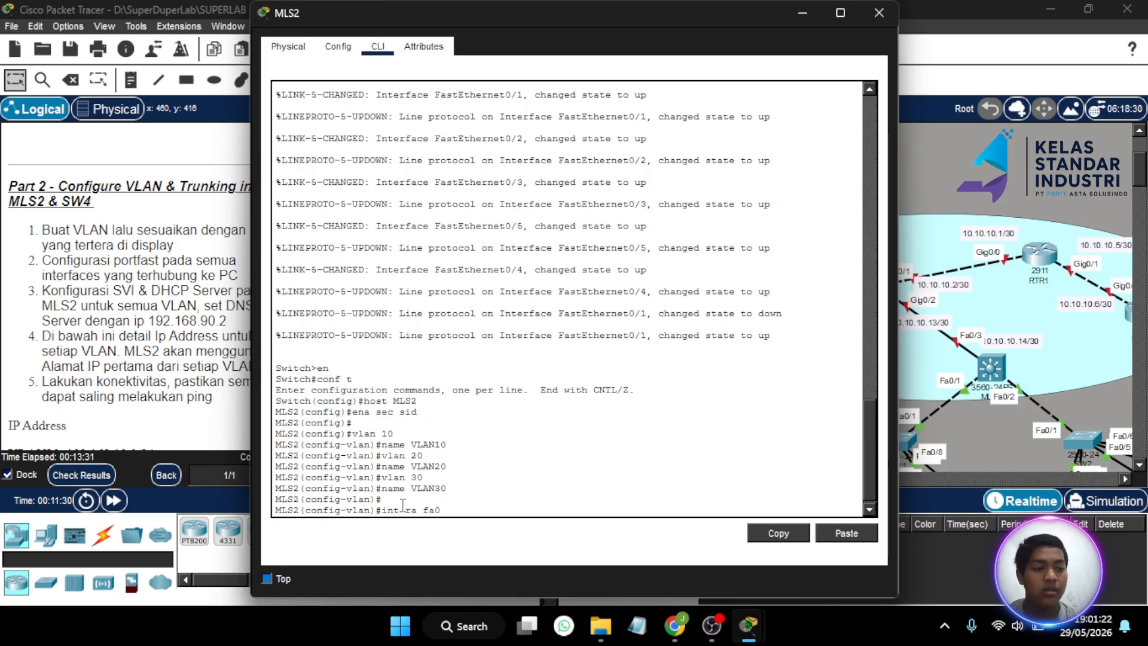
{"action": "key", "text": "BackSpace"}
{"action": "type", "text": " 0/"}
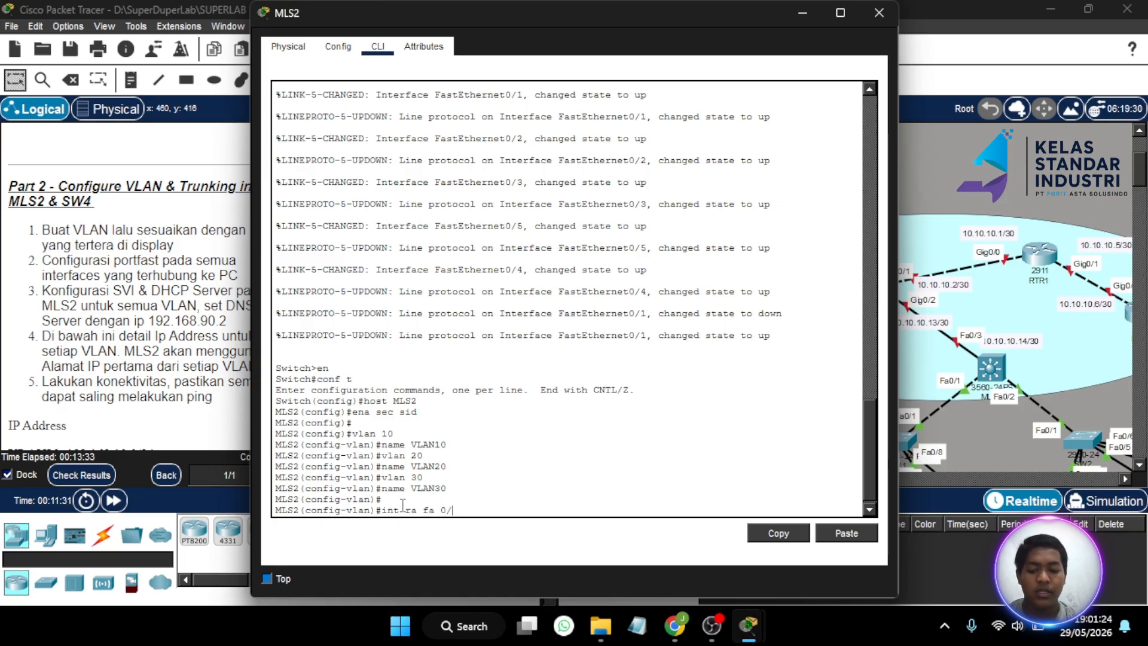
{"action": "type", "text": "2-"}
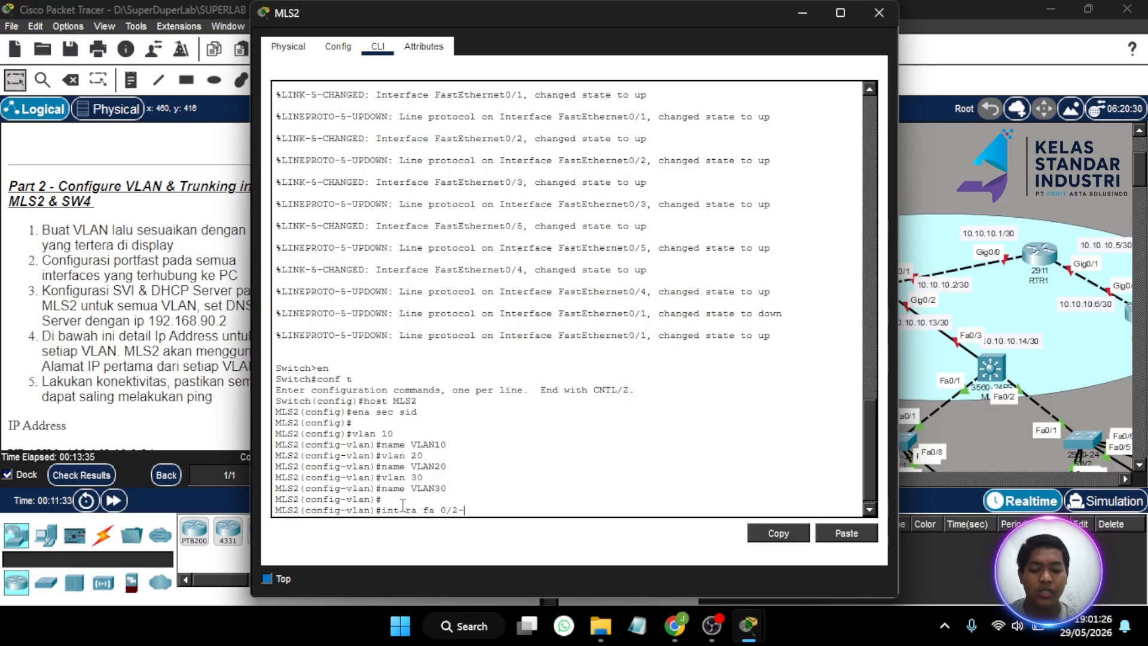
{"action": "type", "text": "3"}
- Make MLS2 ports Fa0/2-3 portfast access ports in VLAN 10, then close MLS2's window
{"action": "key", "text": "Return"}
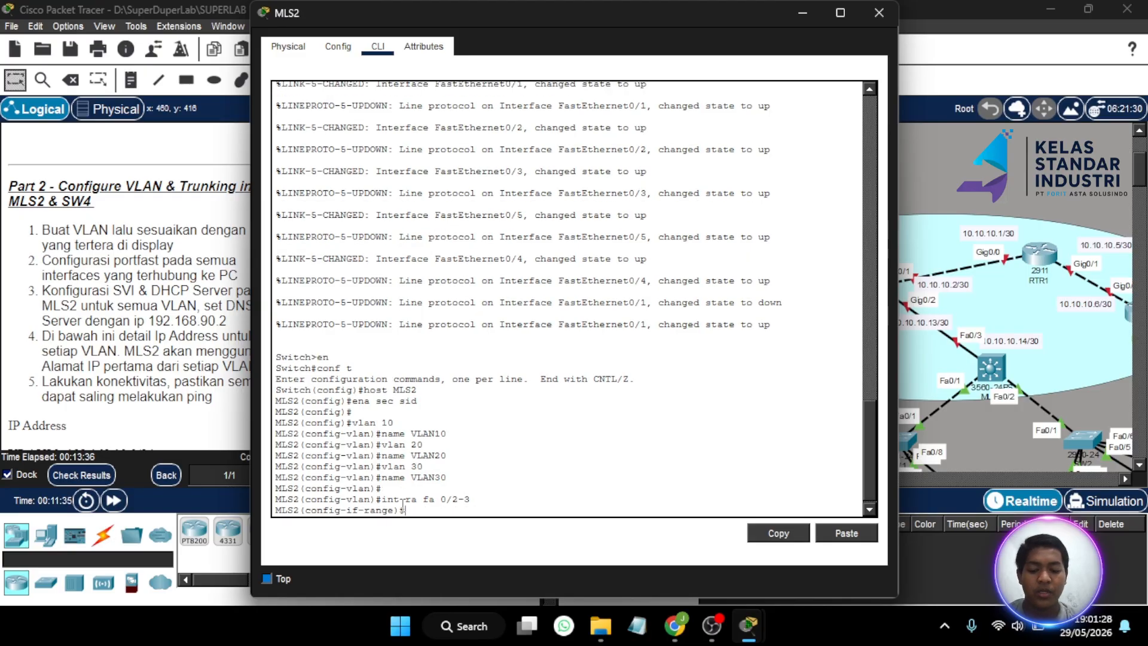
{"action": "type", "text": "sw "}
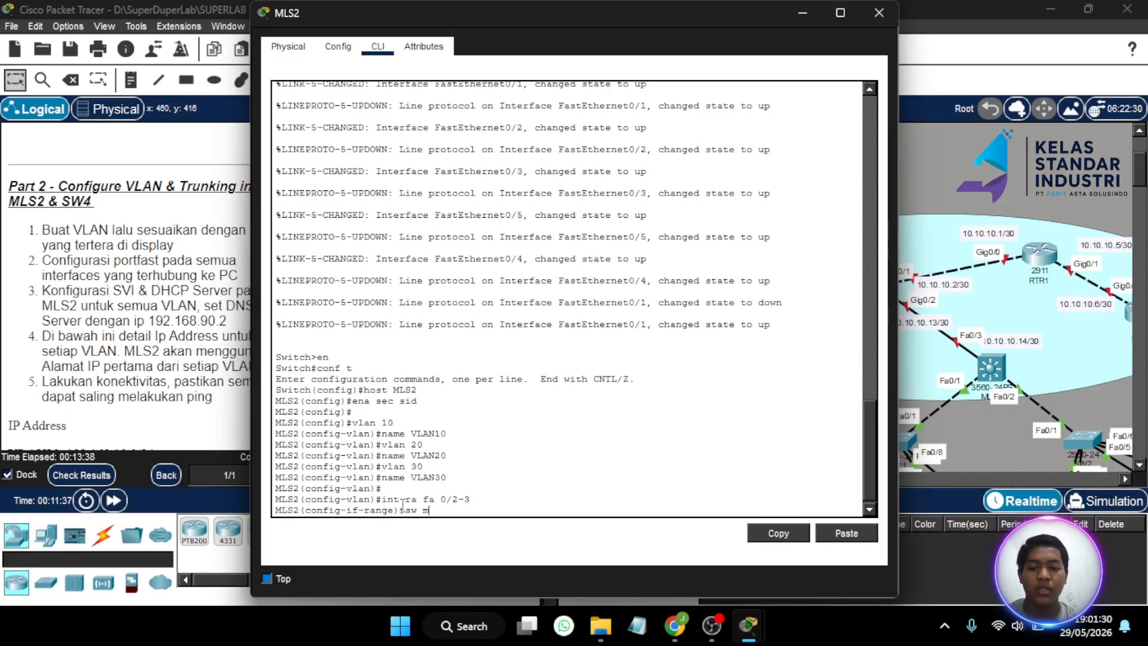
{"action": "type", "text": "mo ac"}
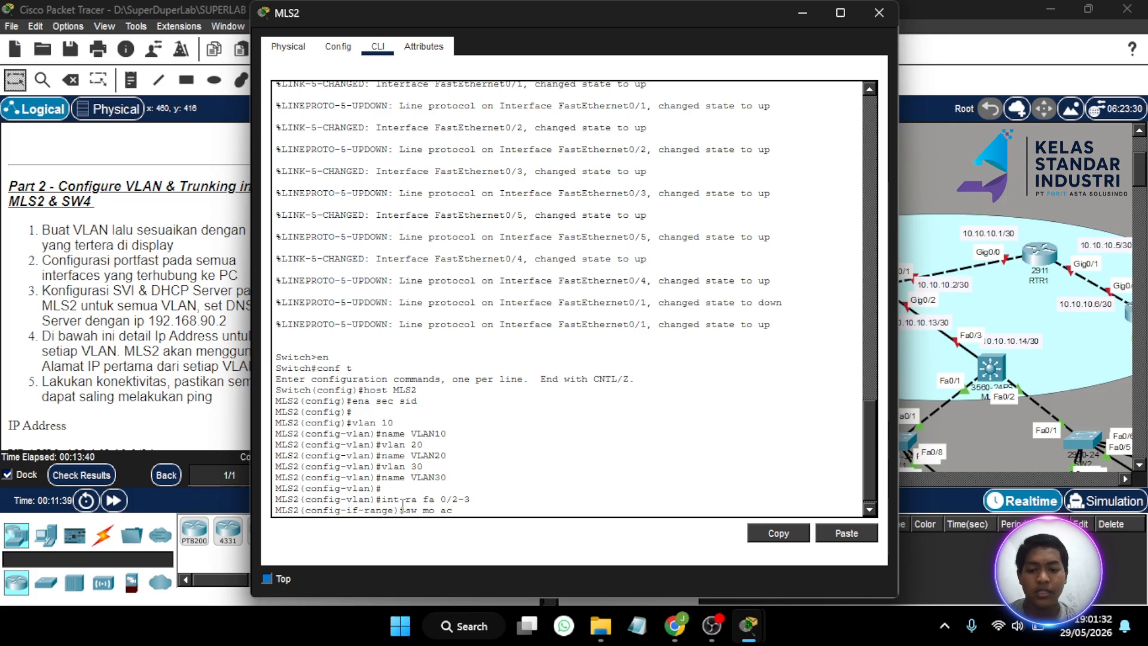
{"action": "key", "text": "Return"}
{"action": "type", "text": "sw "}
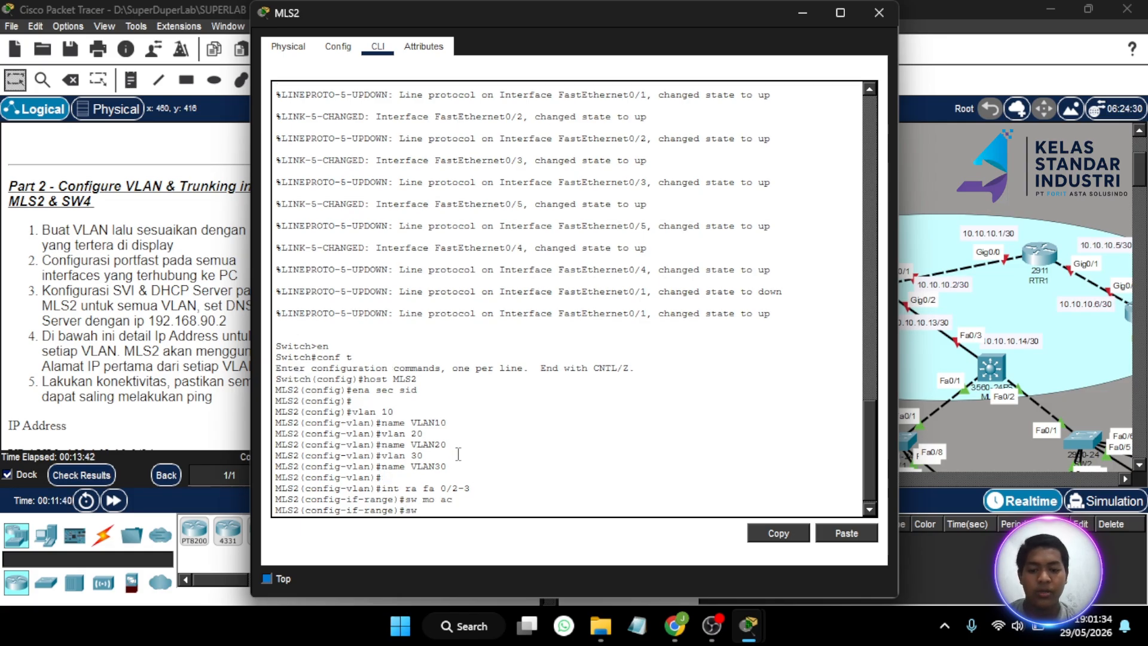
{"action": "type", "text": "a"}
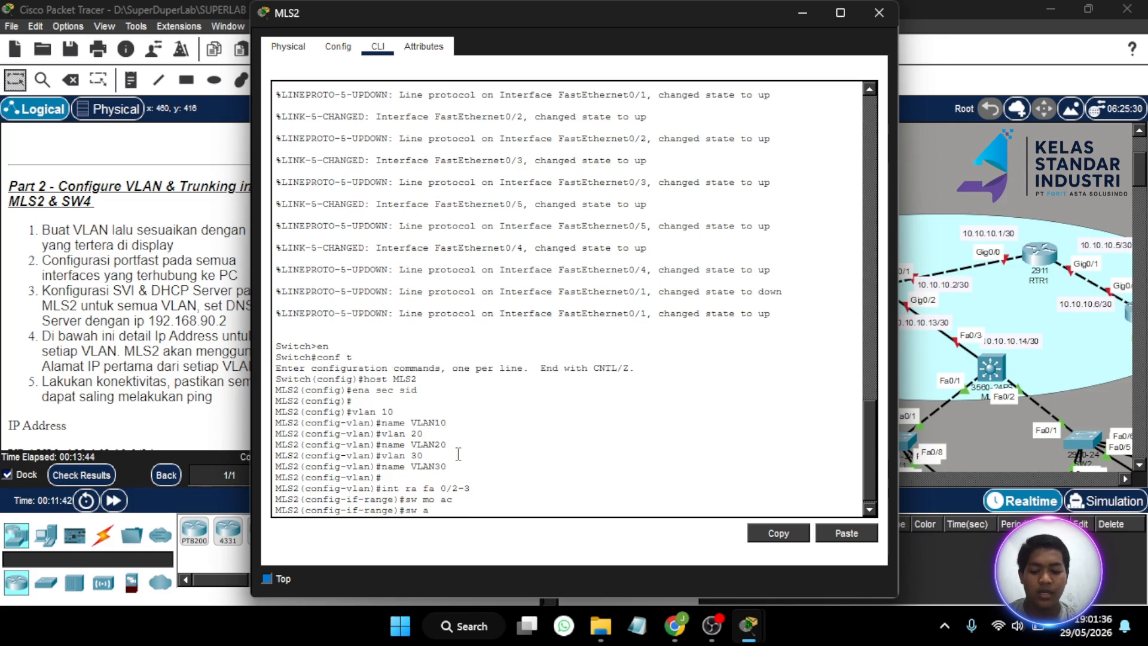
{"action": "type", "text": "c vl 10"}
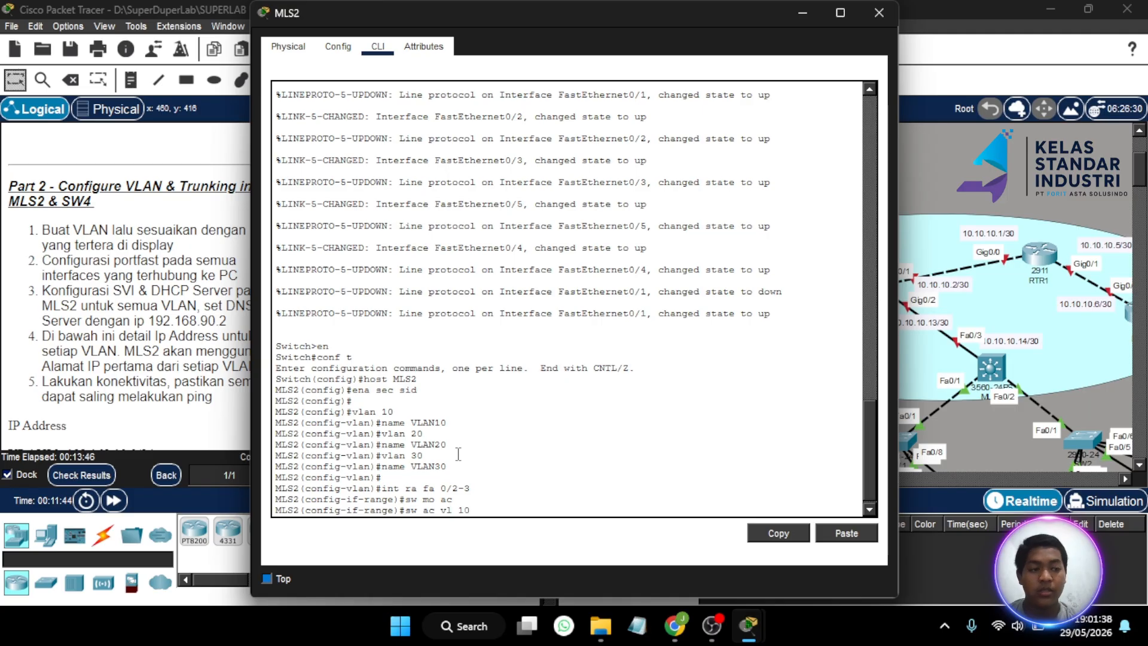
{"action": "key", "text": "Return"}
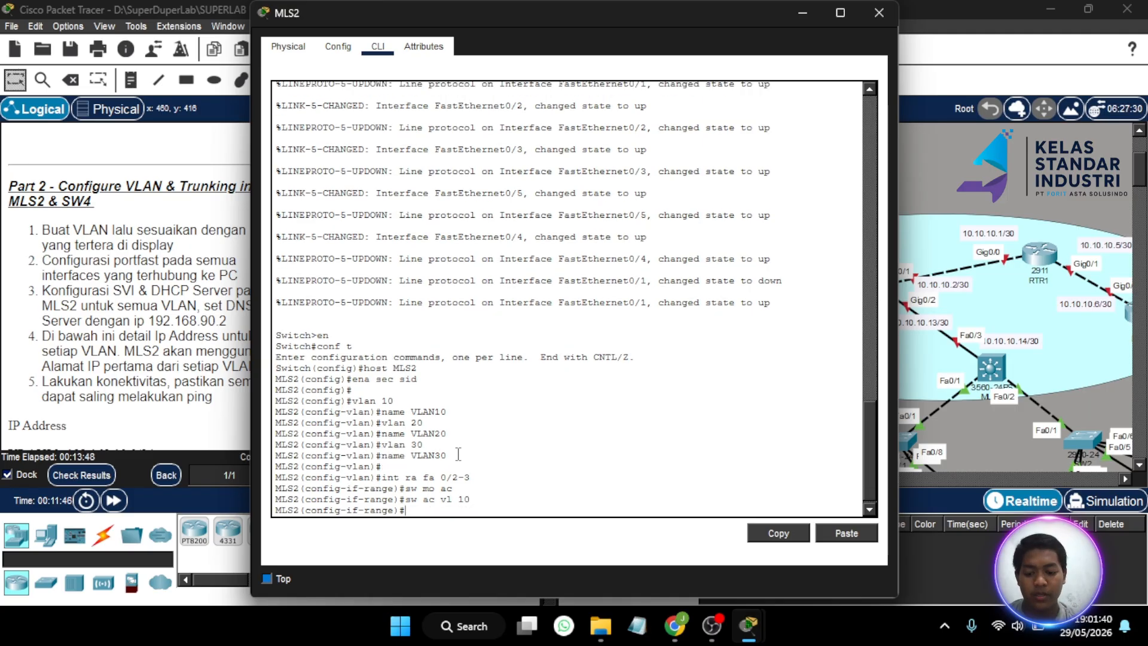
{"action": "type", "text": "spa po"}
{"action": "key", "text": "Return"}
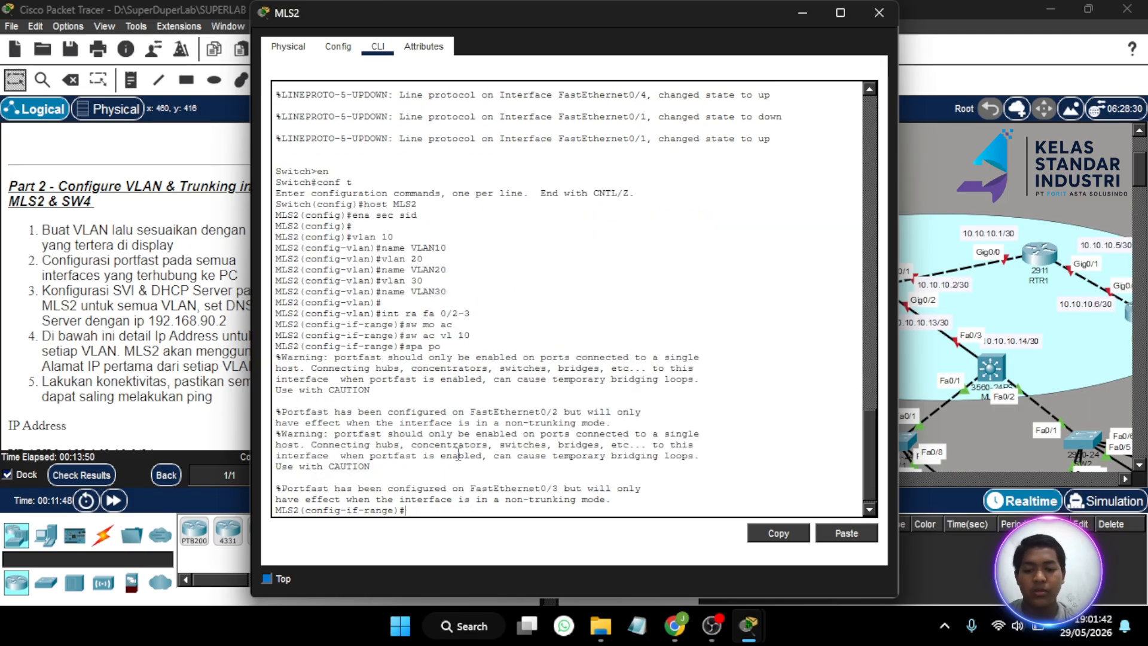
{"action": "left_click", "coordinate": [801, 12]}
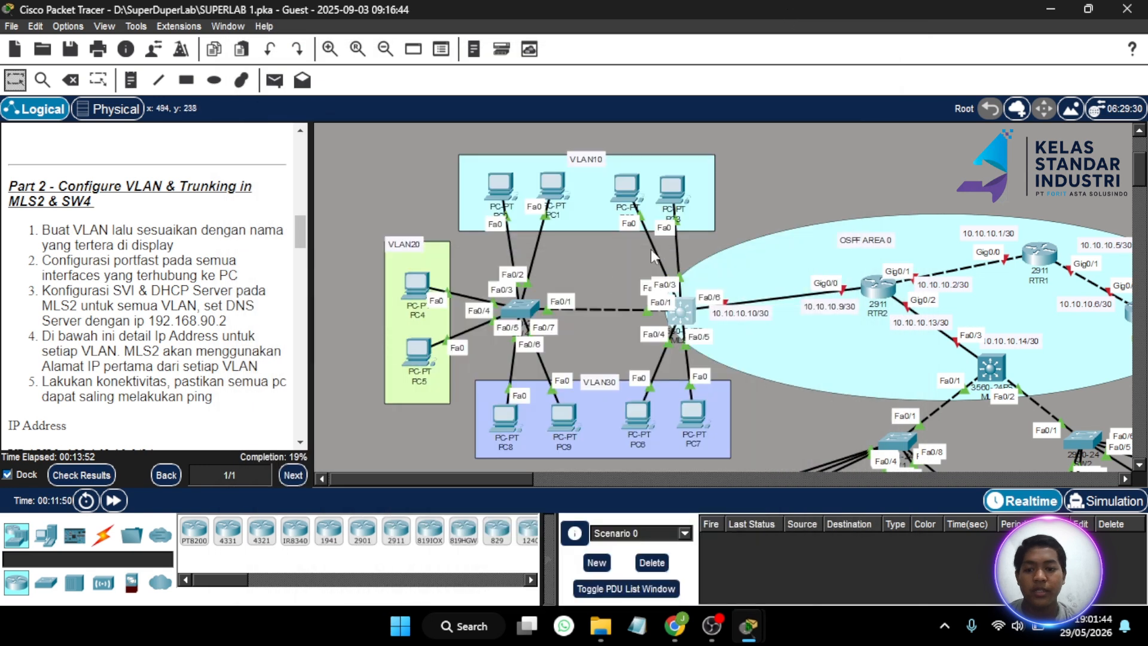
{"action": "scroll", "coordinate": [529, 312], "scroll_direction": "right", "scroll_amount": 3}
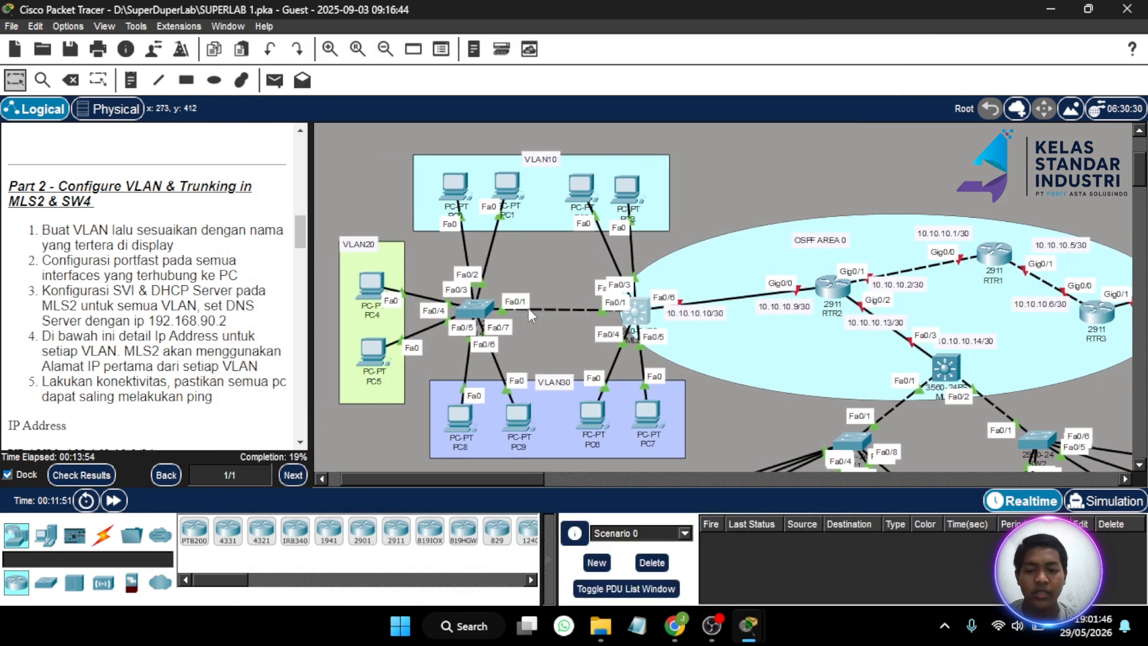
{"action": "scroll", "coordinate": [528, 307], "scroll_direction": "right", "scroll_amount": 3}
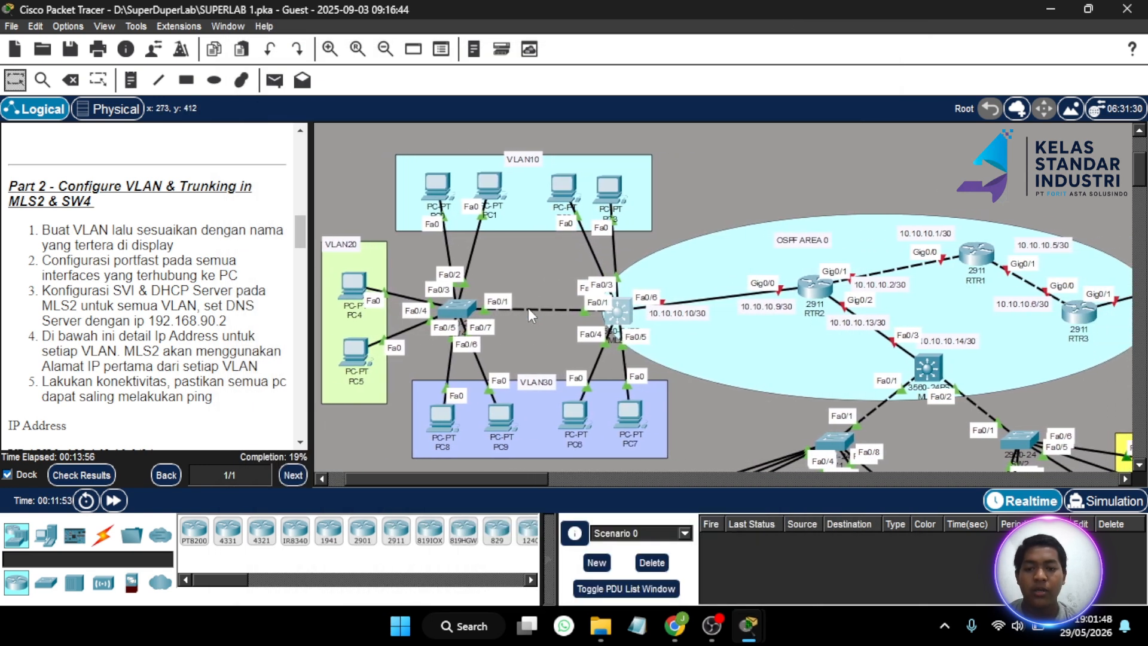
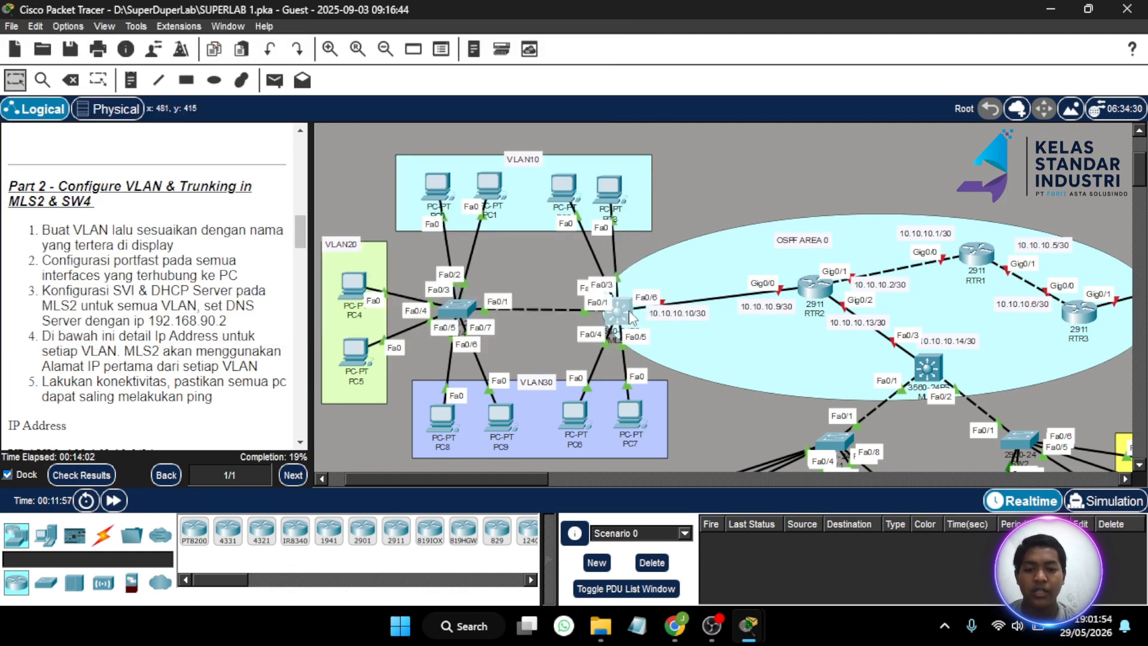
- Select MLS2 ports Fa0/4-5 and set them to access mode
{"action": "left_click", "coordinate": [623, 313]}
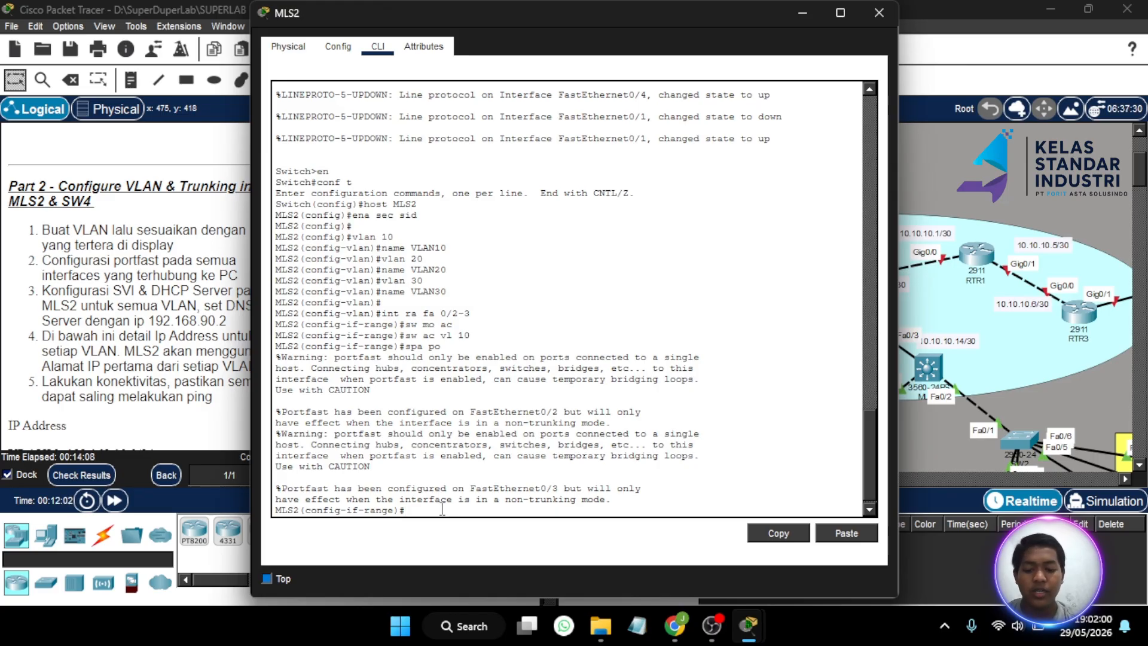
{"action": "type", "text": "int "}
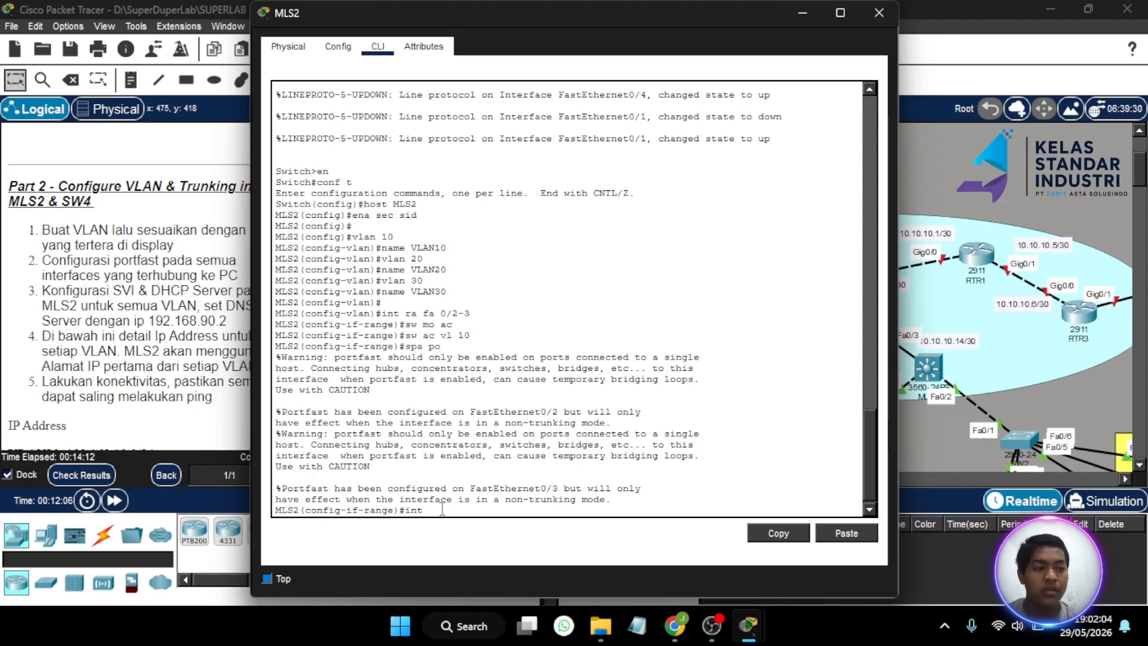
{"action": "type", "text": "ra fa"}
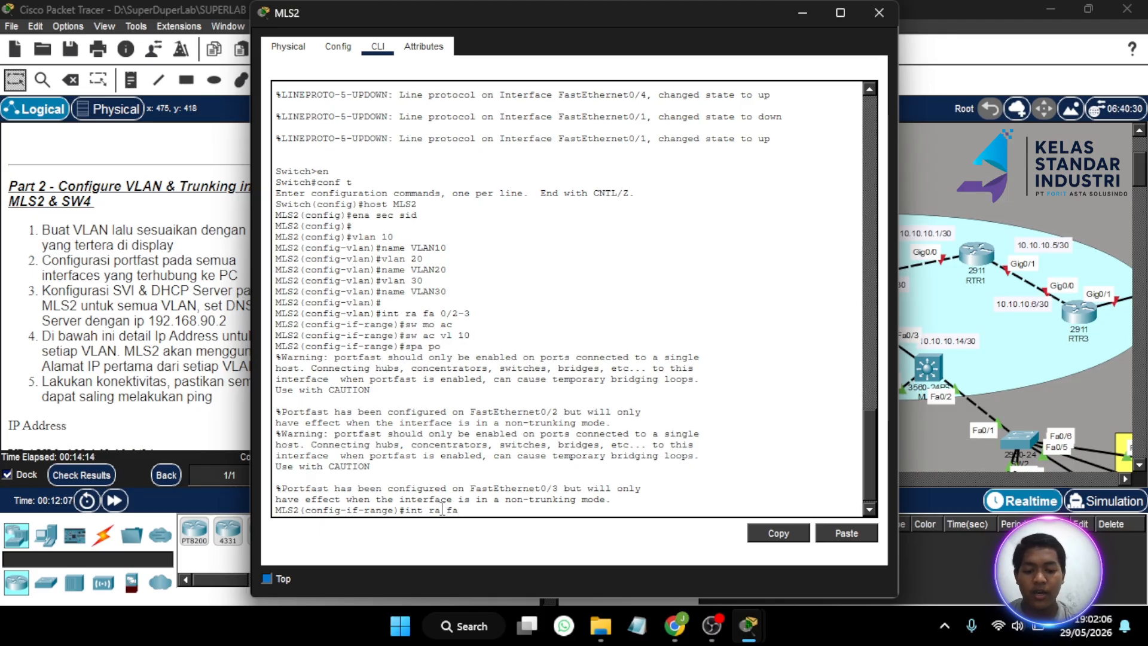
{"action": "type", "text": " 0/"}
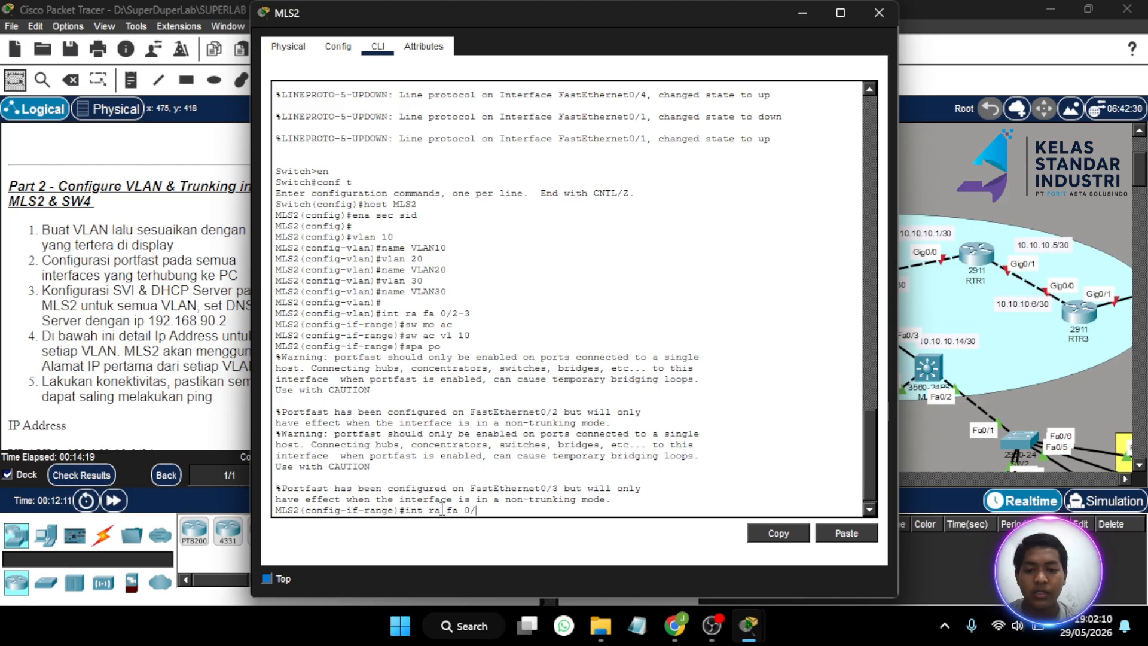
{"action": "type", "text": "4-5"}
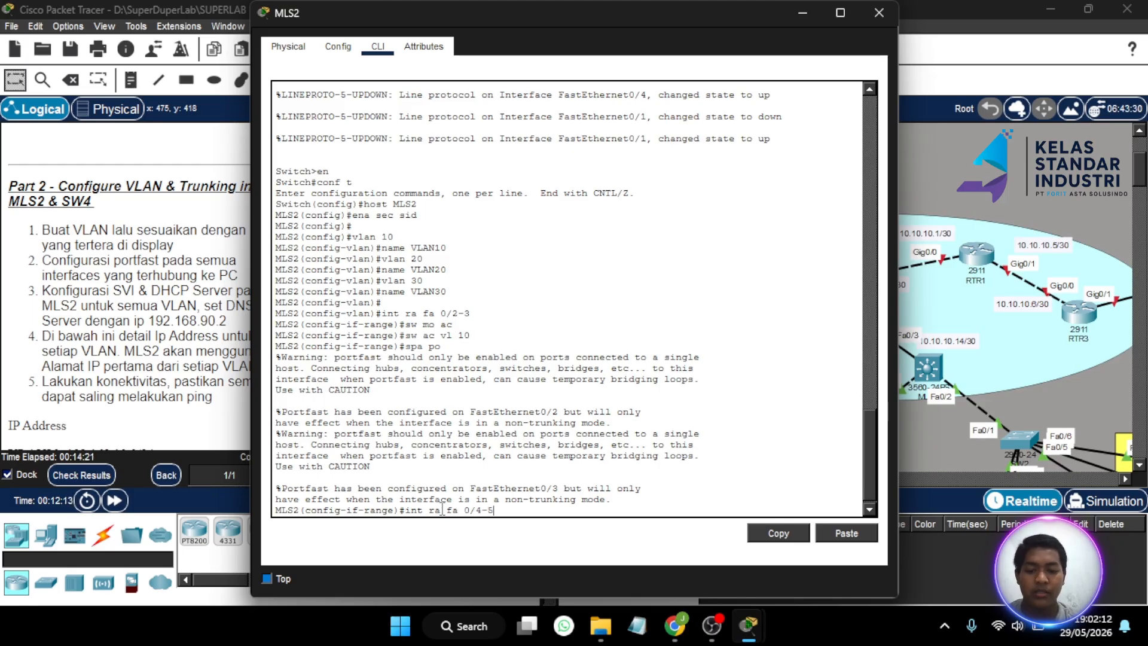
{"action": "key", "text": "Return"}
{"action": "type", "text": "sw mo a"}
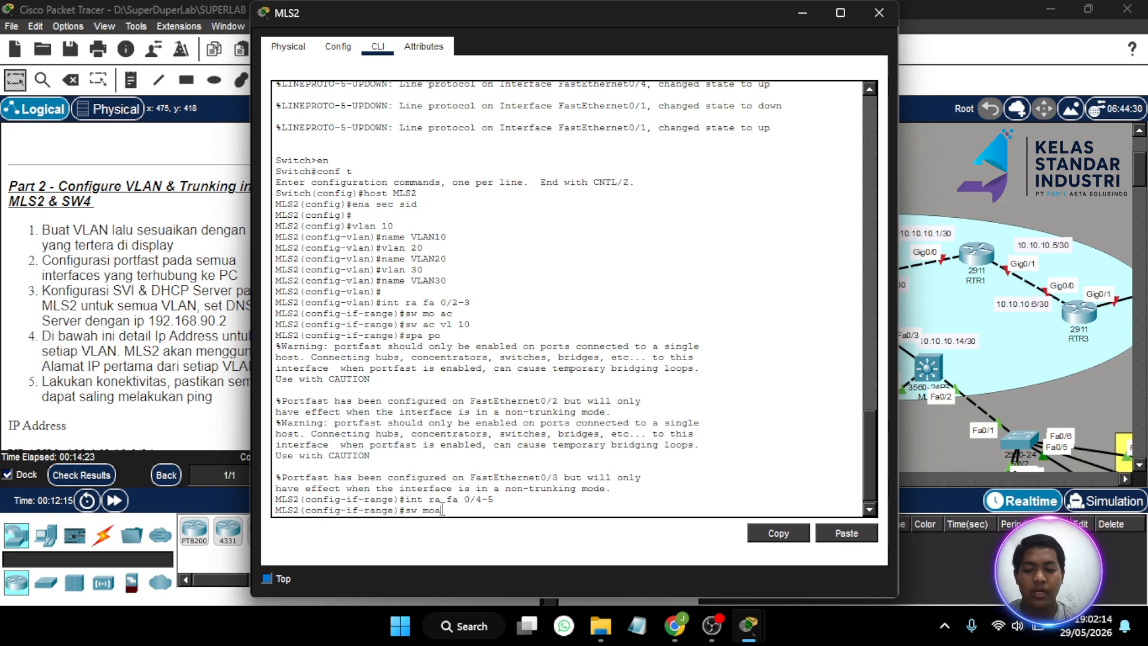
{"action": "type", "text": "v"}
{"action": "key", "text": "Return"}
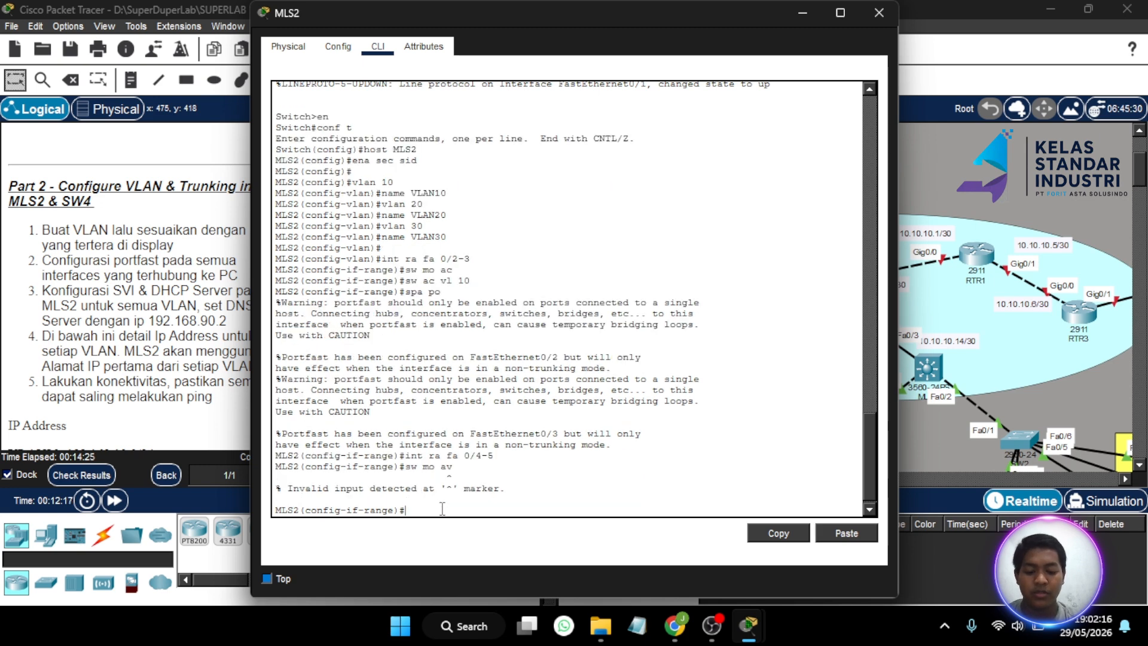
{"action": "type", "text": "sw mo ac"}
{"action": "key", "text": "Return"}
- Put Fa0/4-5 in VLAN 30 with portfast enabled, then close the MLS2 window
{"action": "type", "text": "s"}
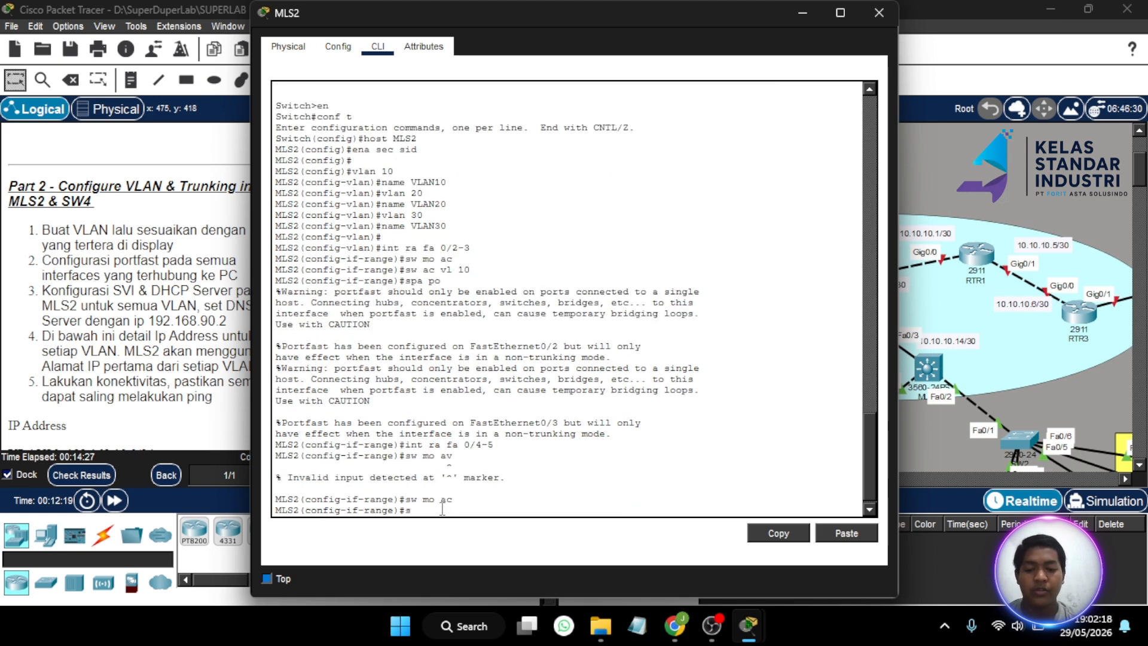
{"action": "type", "text": "w ac vl"}
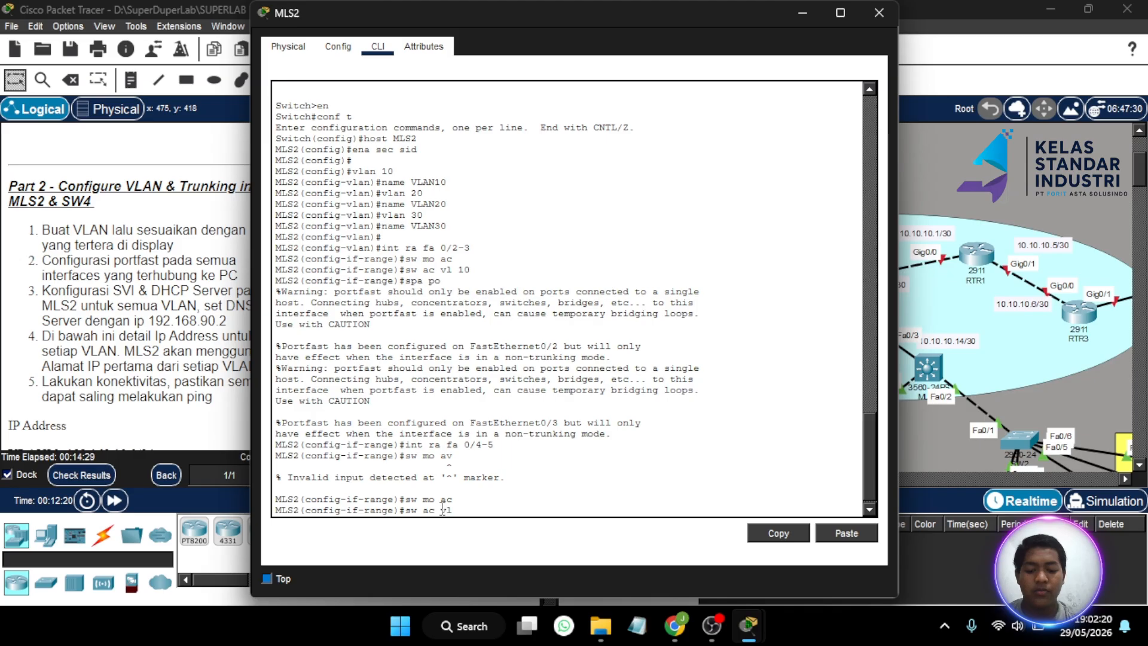
{"action": "type", "text": "n"}
{"action": "key", "text": "BackSpace"}
{"action": "type", "text": "30"}
{"action": "key", "text": "Return"}
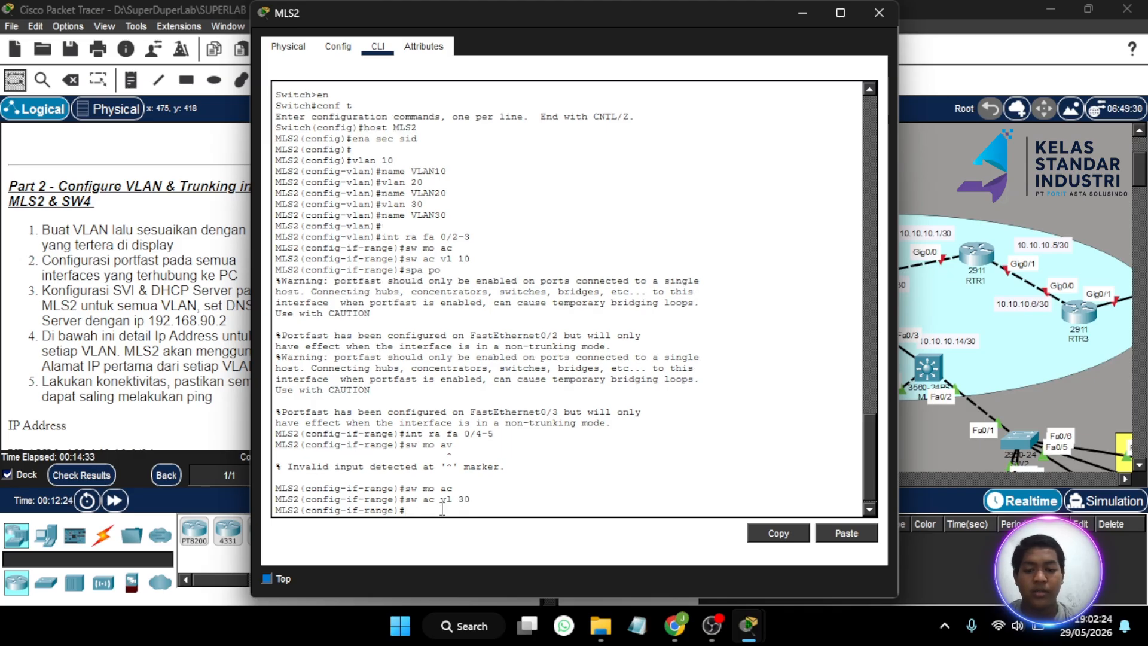
{"action": "left_click", "coordinate": [801, 11]}
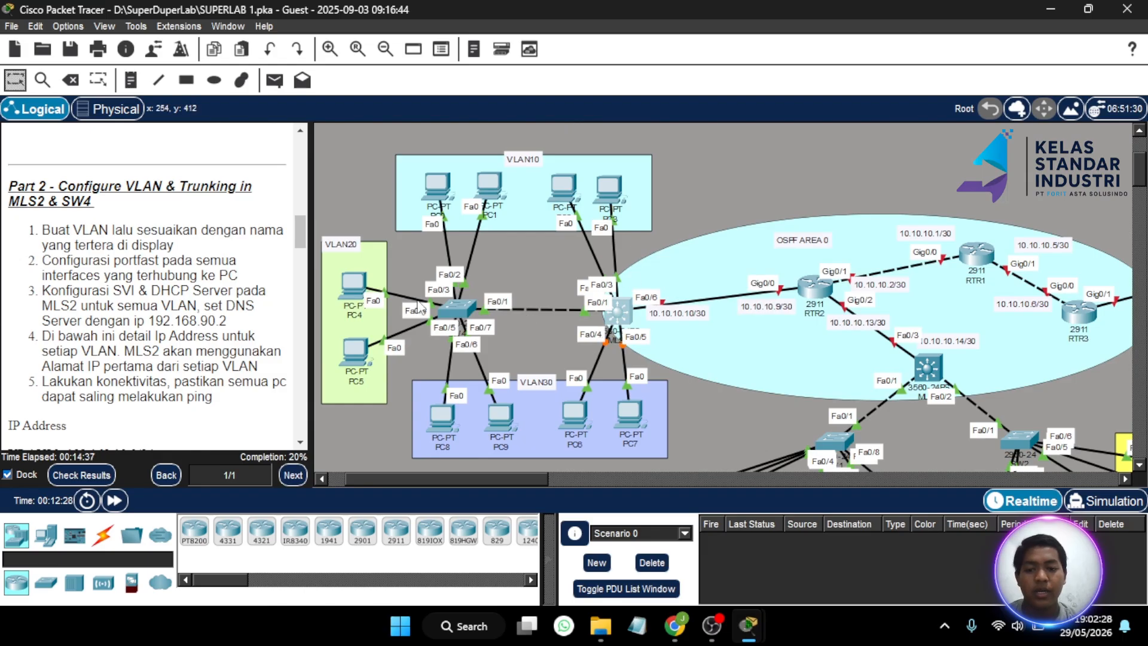
{"action": "left_click", "coordinate": [619, 312]}
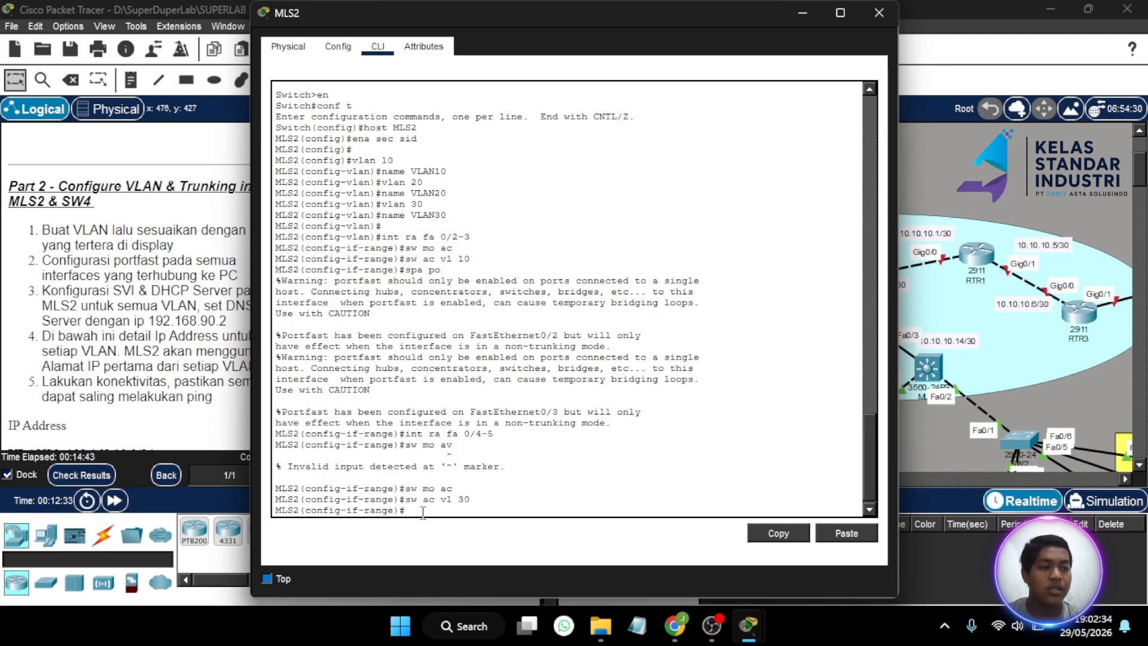
{"action": "type", "text": "spa po"}
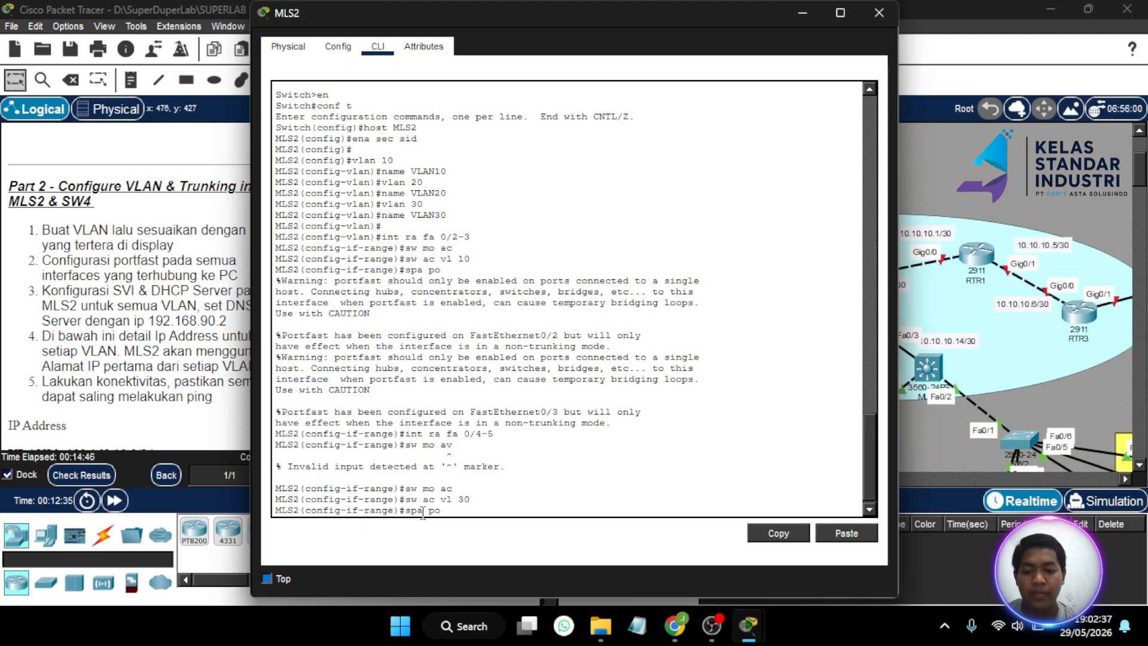
{"action": "key", "text": "Return"}
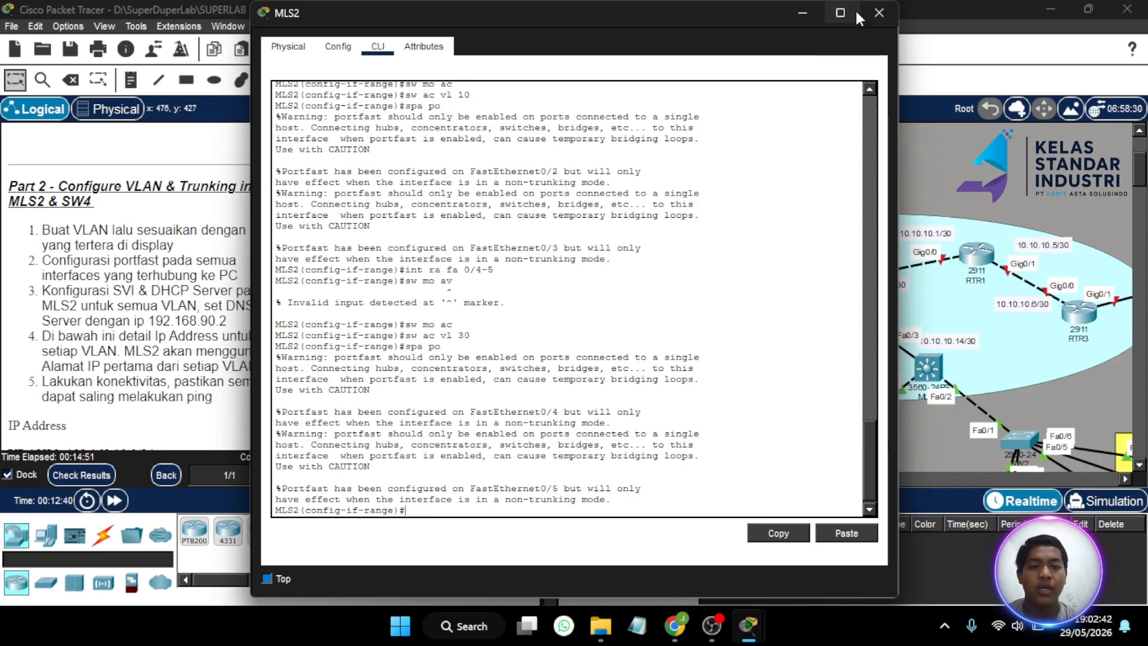
{"action": "left_click", "coordinate": [838, 12]}
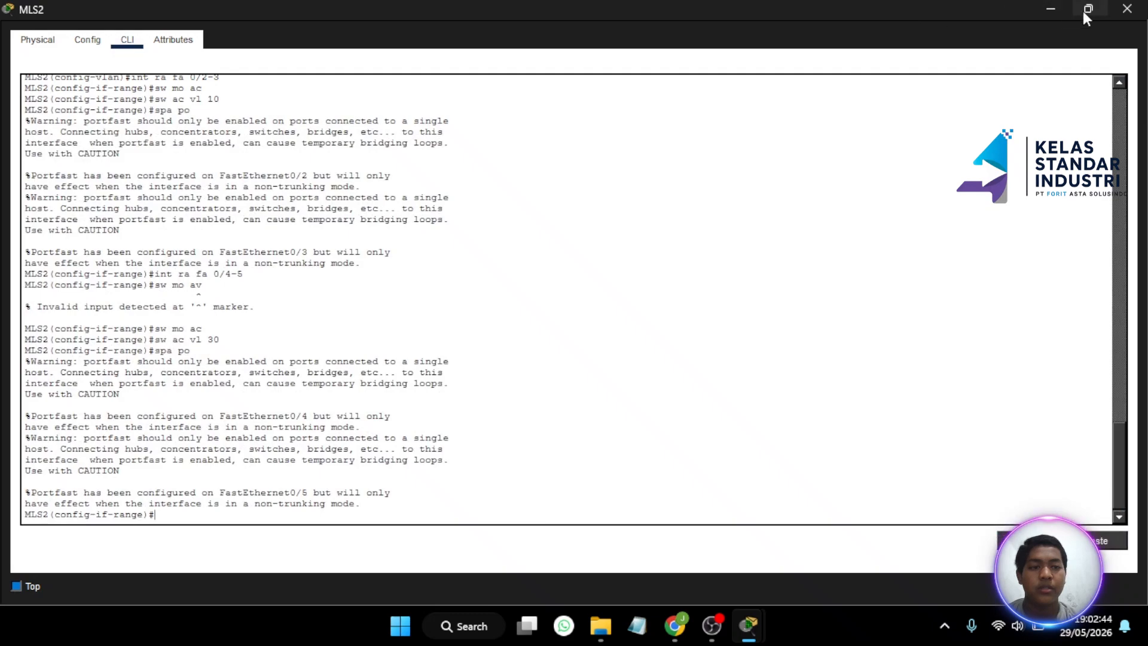
{"action": "left_click", "coordinate": [1086, 10]}
{"action": "left_click", "coordinate": [880, 10]}
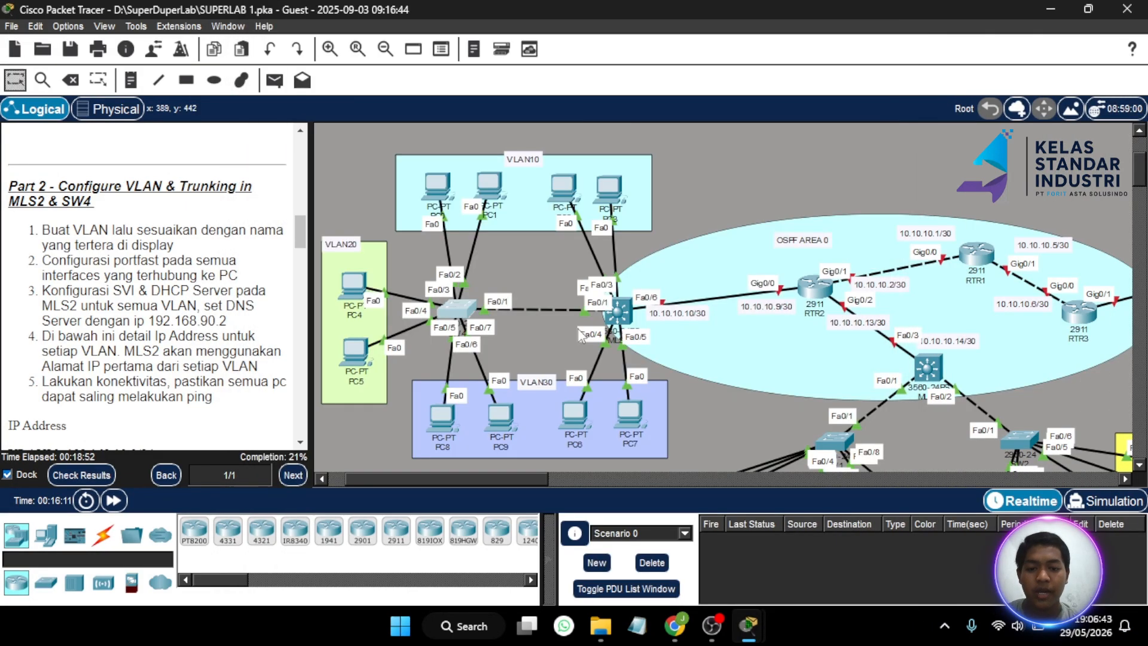
- In SW4's CLI, make interface Fa0/1 a trunk port
{"action": "mouse_move", "coordinate": [470, 316]}
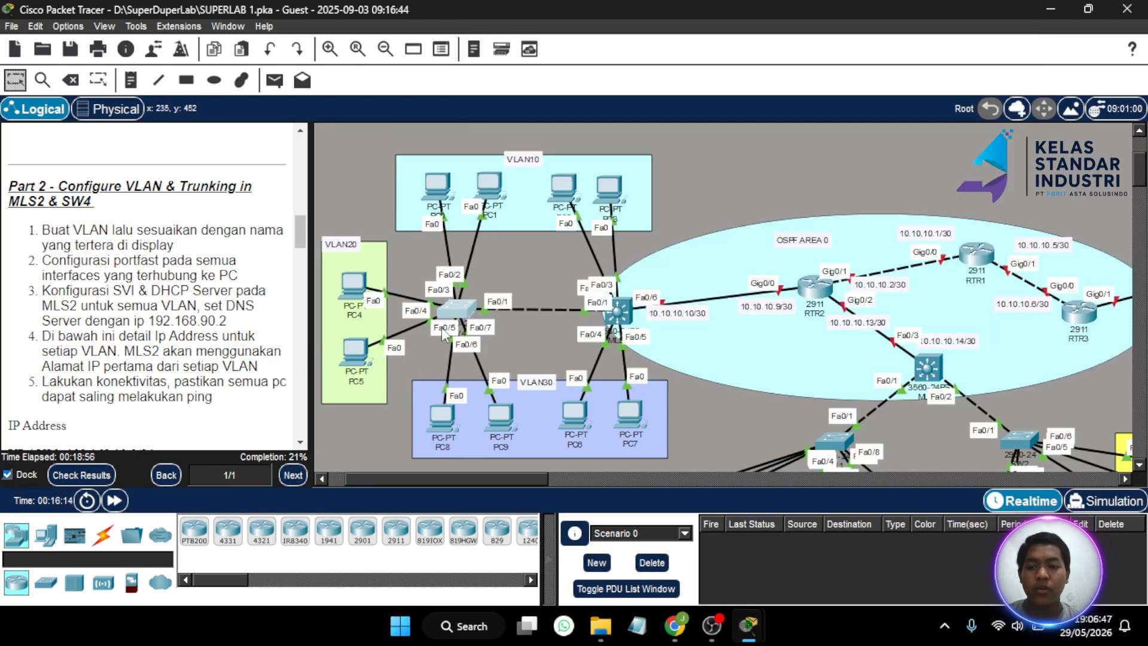
{"action": "left_click", "coordinate": [459, 315]}
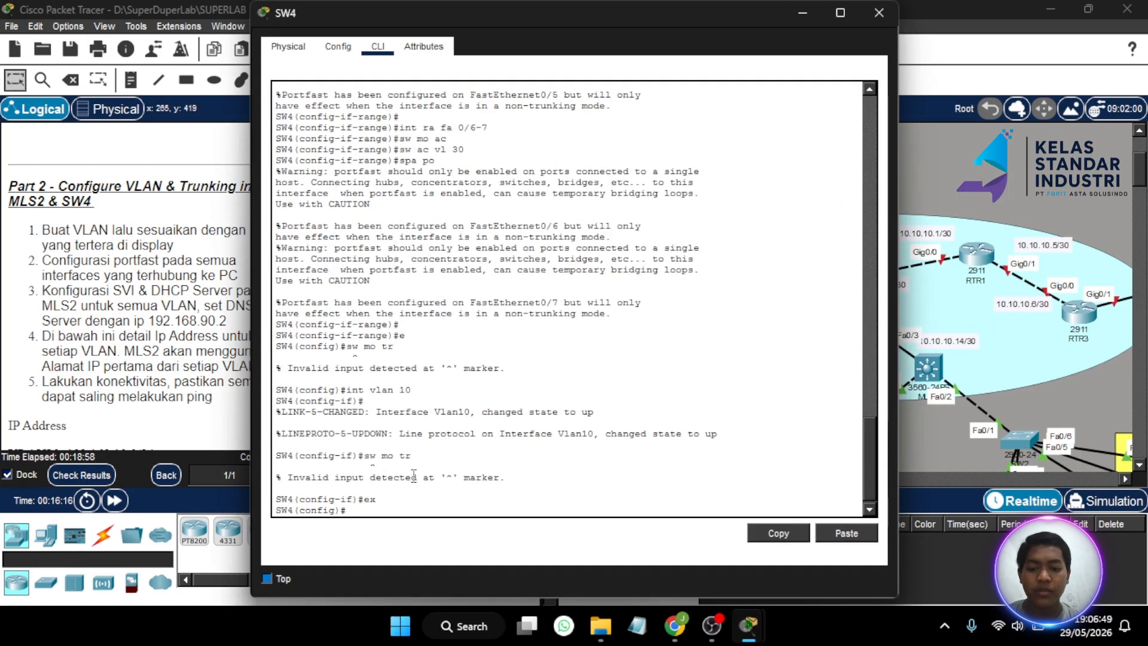
{"action": "type", "text": "int "}
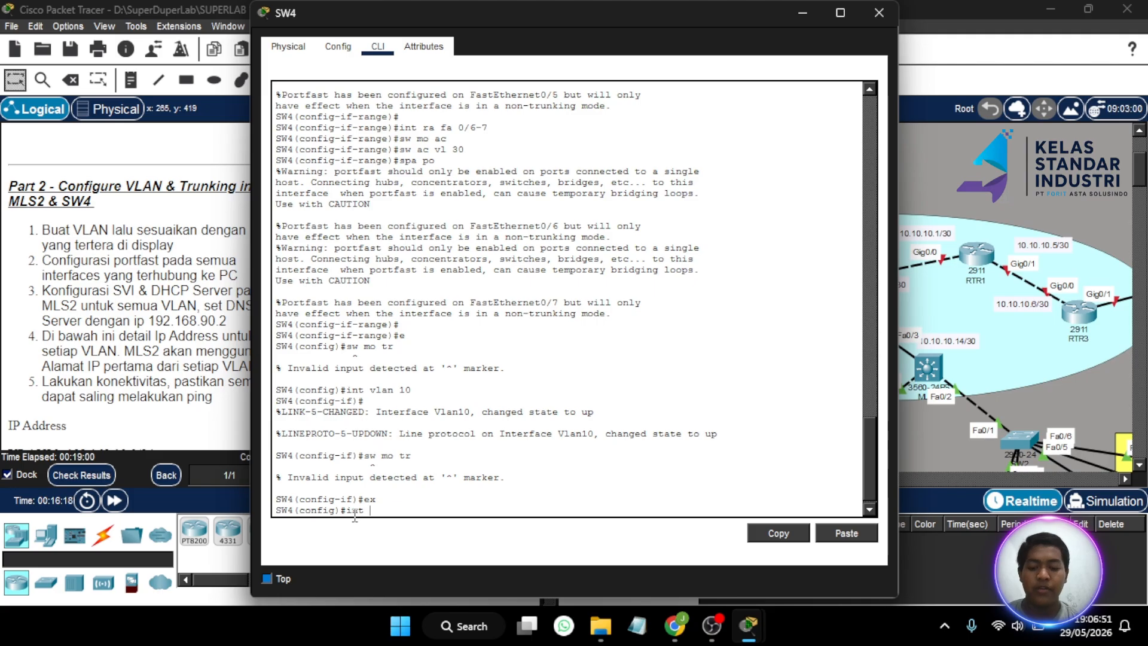
{"action": "type", "text": "fa 0/1"}
{"action": "key", "text": "Return"}
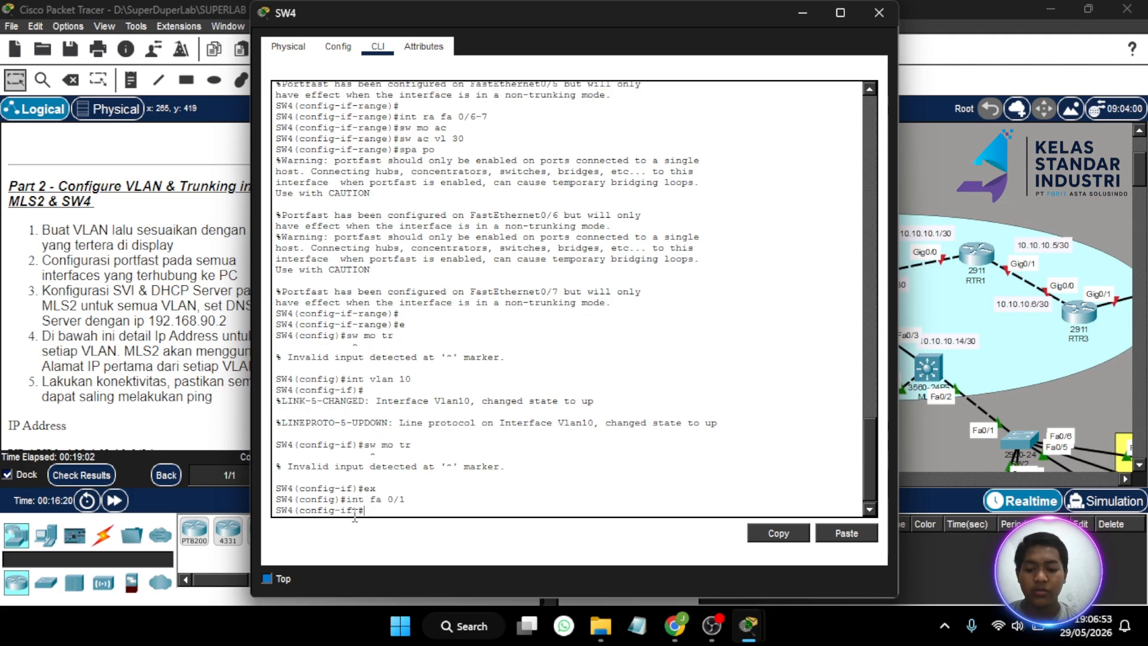
{"action": "type", "text": "sw mo tr"}
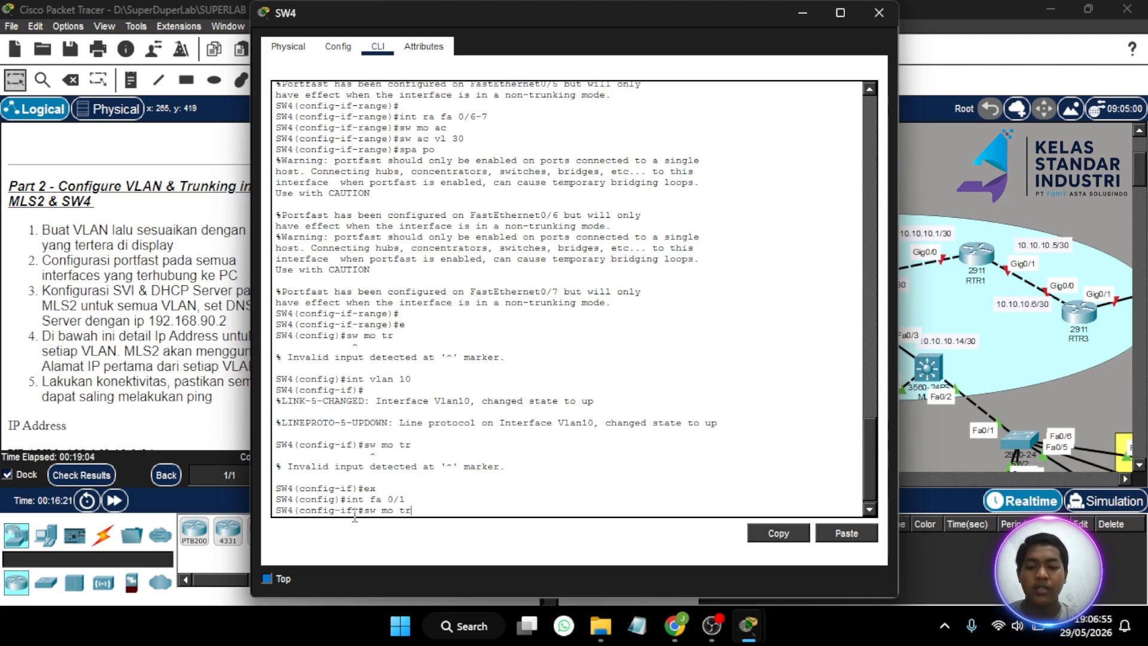
{"action": "key", "text": "Return"}
- Restrict SW4's Fa0/1 trunk to allowed VLANs 10-30, correcting the mistyped command
{"action": "type", "text": "sw"}
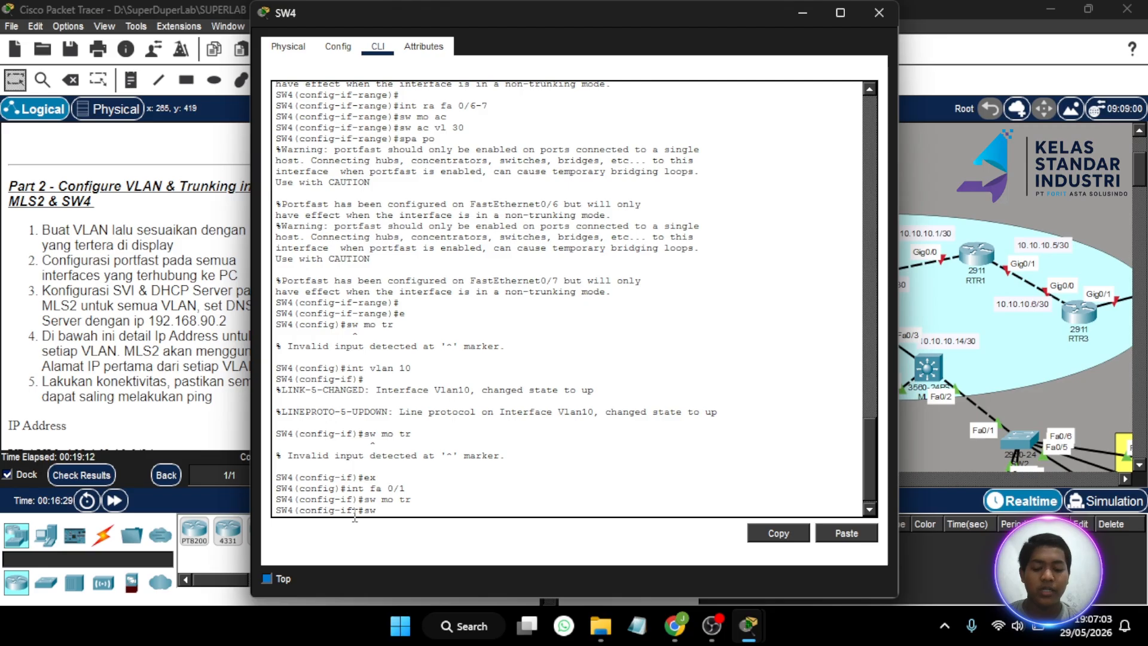
{"action": "type", "text": "tr v"}
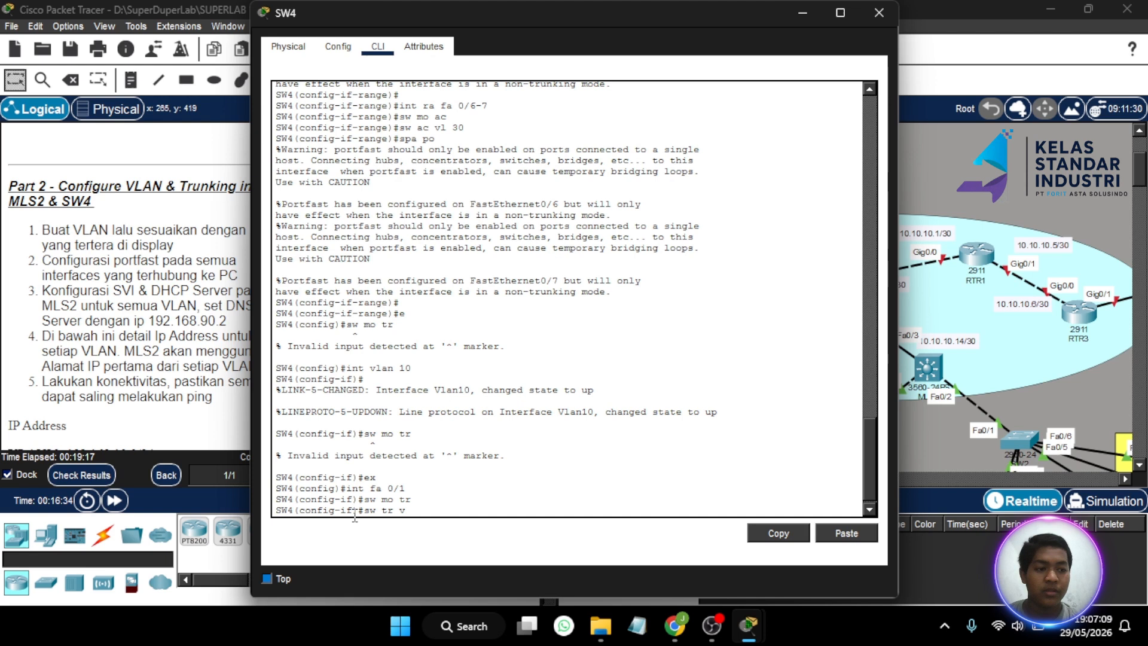
{"action": "key", "text": "BackSpace"}
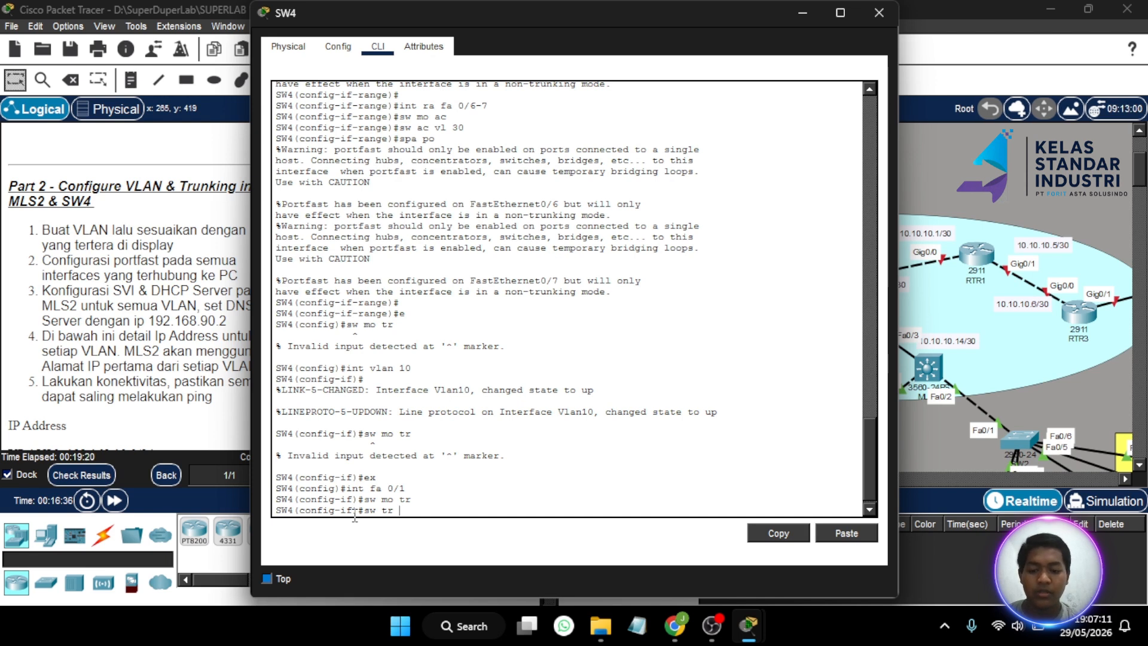
{"action": "type", "text": "vl all"}
{"action": "key", "text": "BackSpace"}
{"action": "key", "text": "BackSpace"}
{"action": "key", "text": "BackSpace"}
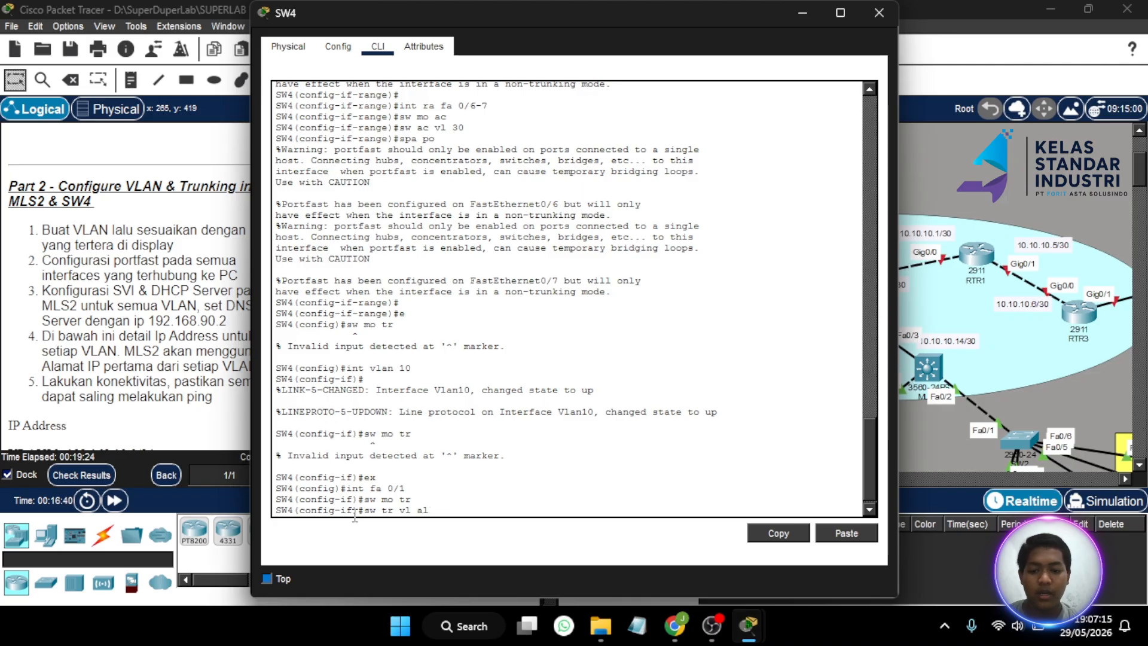
{"action": "type", "text": "l vla"}
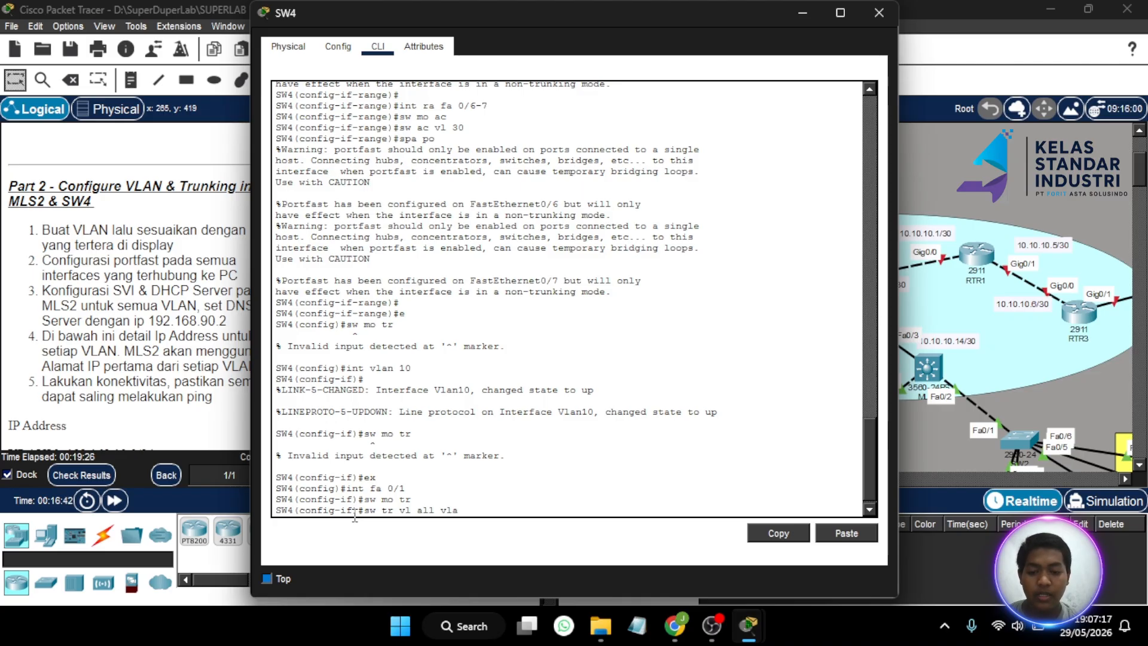
{"action": "type", "text": "n 10"}
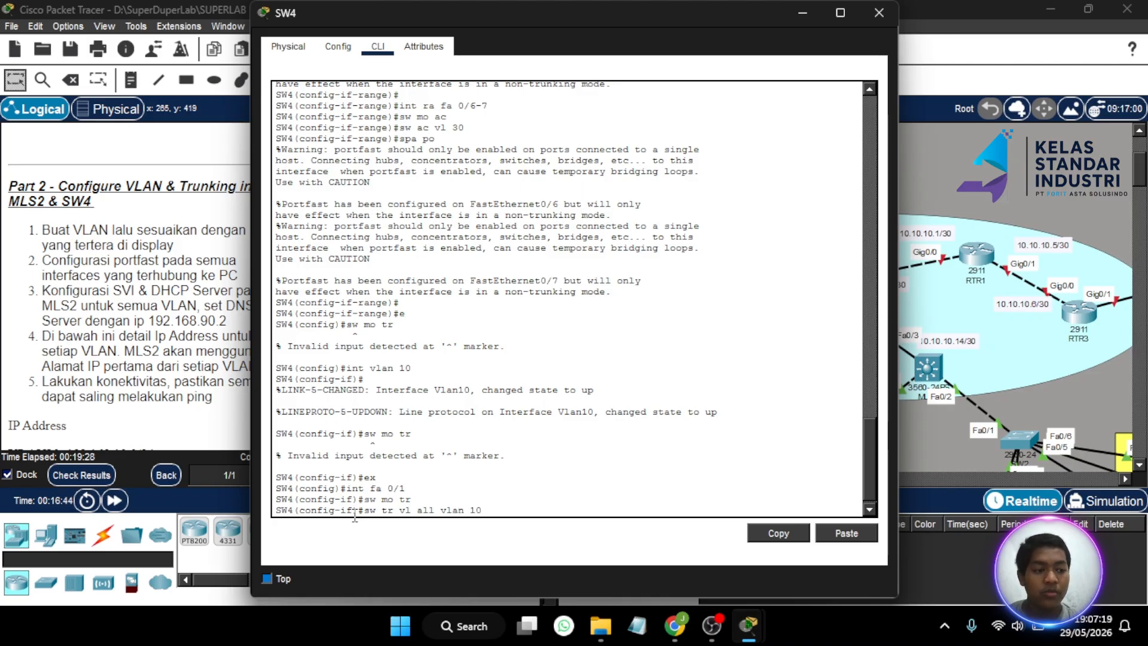
{"action": "type", "text": "-30"}
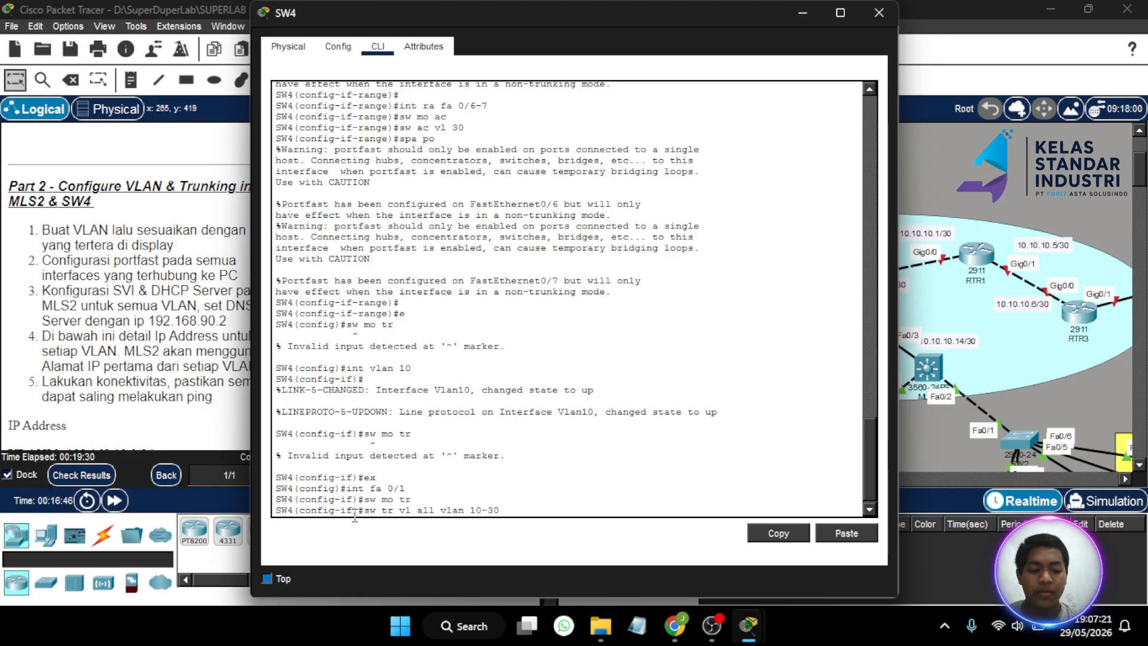
{"action": "key", "text": "Return"}
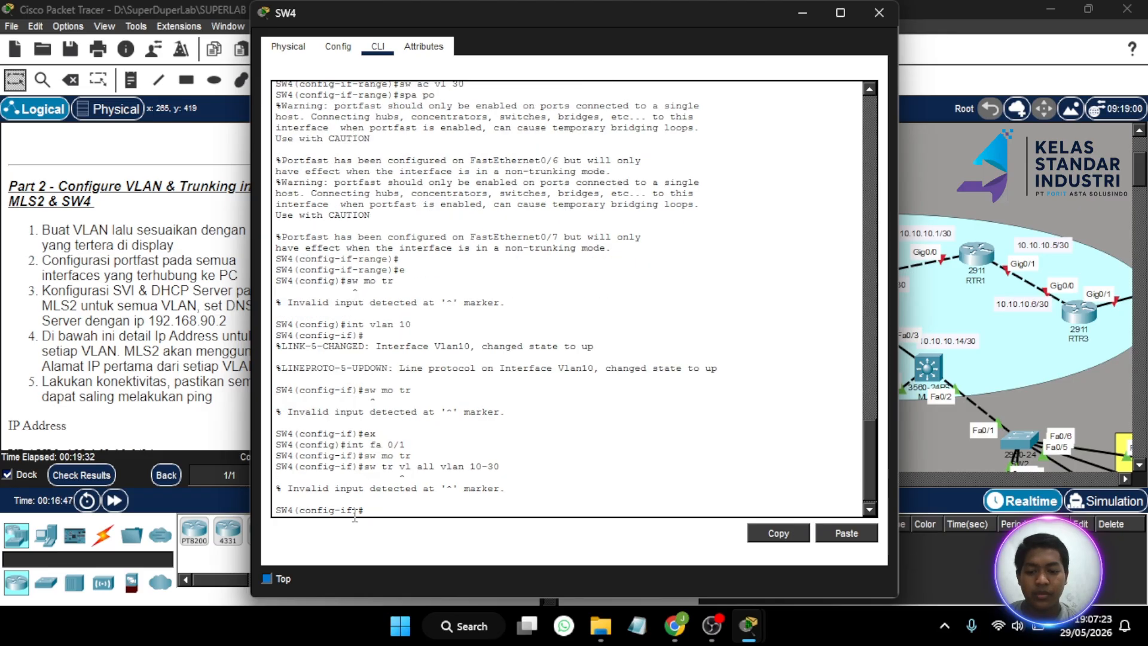
{"action": "key", "text": "Up"}
{"action": "key", "text": "Left"}
{"action": "key", "text": "Left"}
{"action": "key", "text": "Left"}
{"action": "key", "text": "Left"}
{"action": "key", "text": "Left"}
{"action": "key", "text": "Left"}
{"action": "key", "text": "Left"}
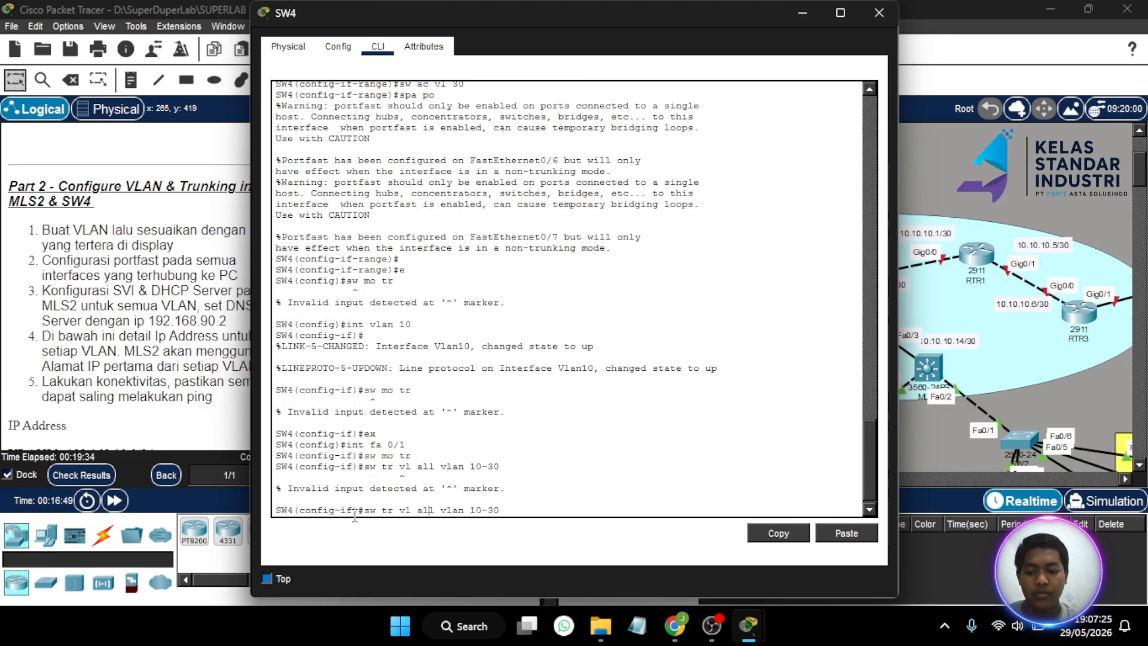
{"action": "key", "text": "BackSpace"}
{"action": "key", "text": "BackSpace"}
{"action": "key", "text": "BackSpace"}
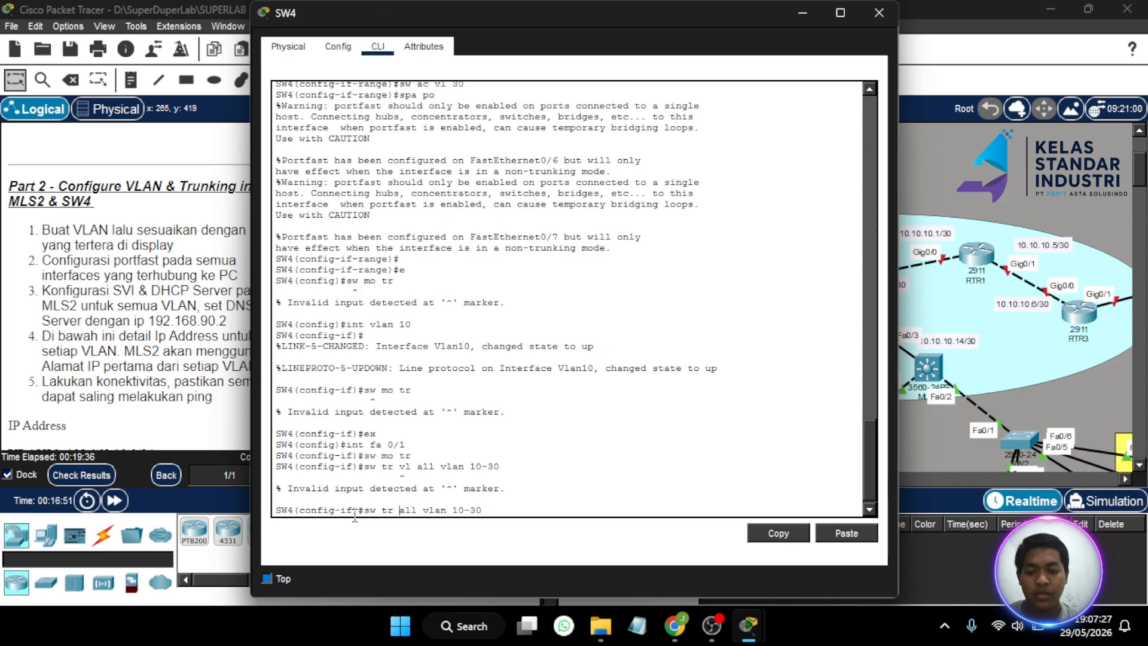
{"action": "key", "text": "Return"}
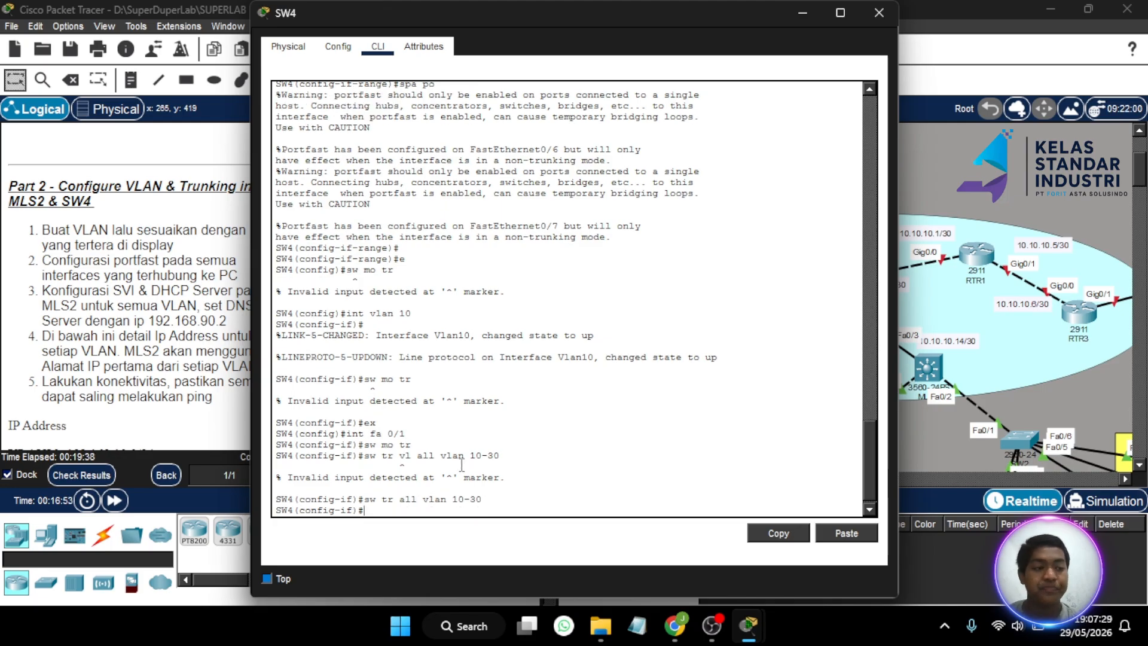
- Close SW4, then in MLS2's CLI leave the port range and select interface Fa0/1
{"action": "left_click", "coordinate": [878, 16]}
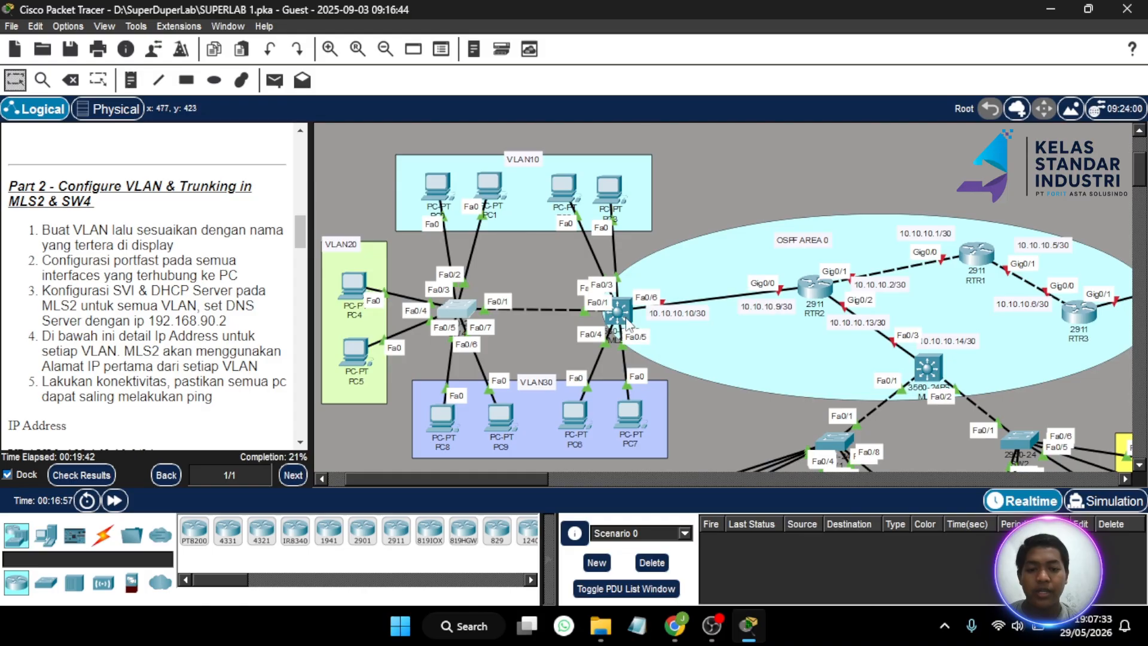
{"action": "left_click", "coordinate": [618, 311]}
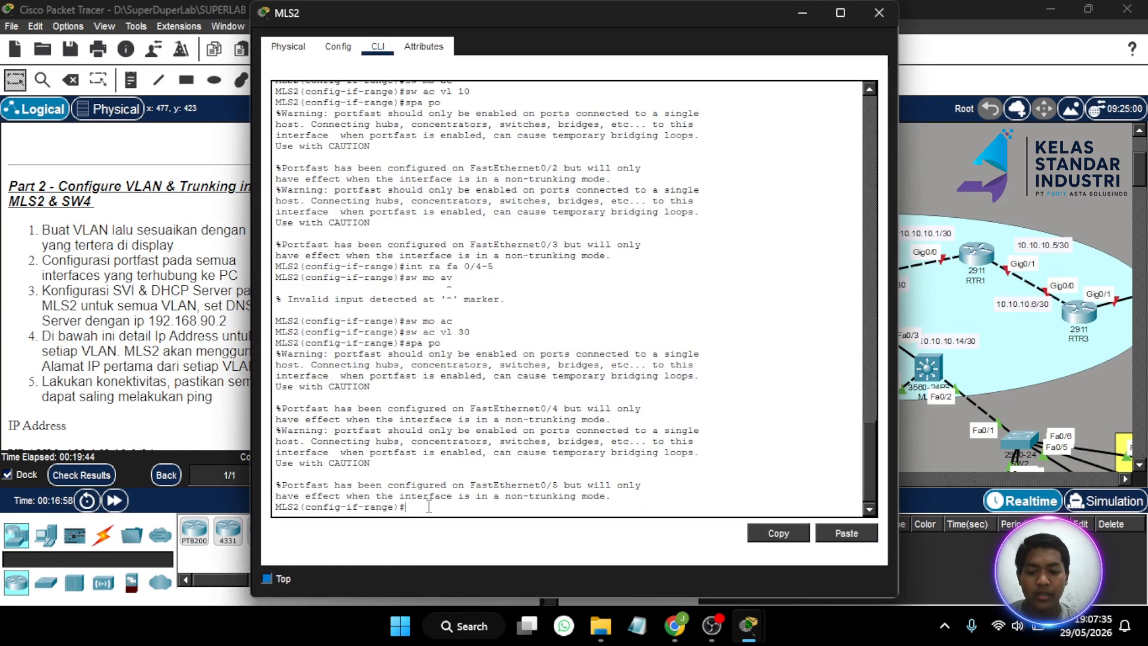
{"action": "type", "text": "ex"}
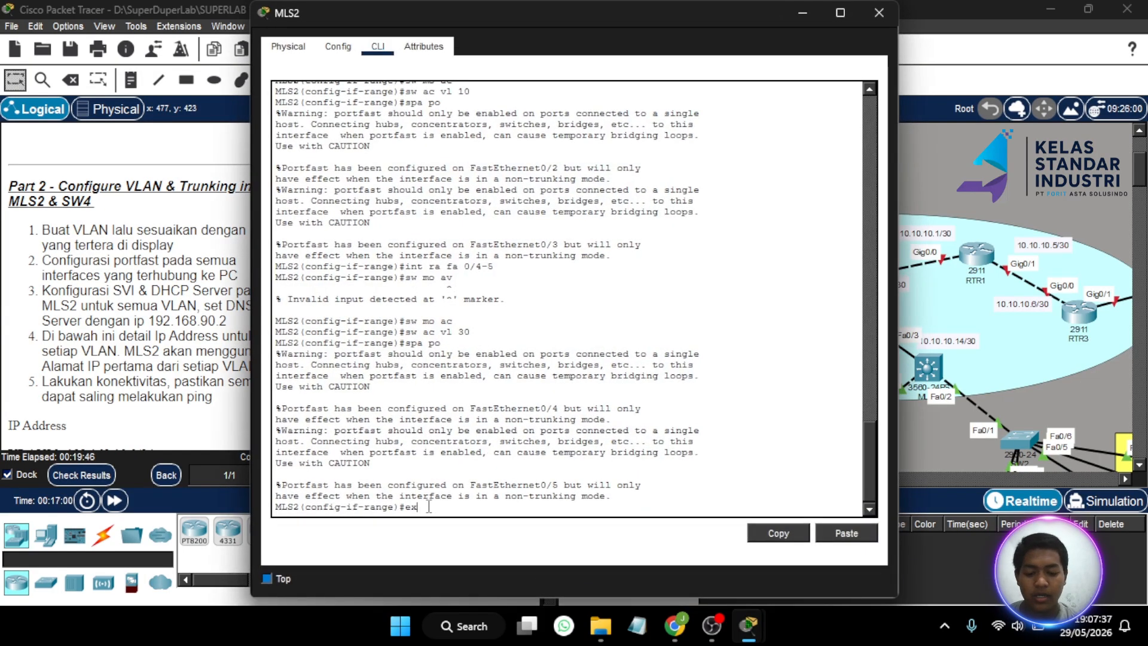
{"action": "key", "text": "Return"}
{"action": "type", "text": "int fa"}
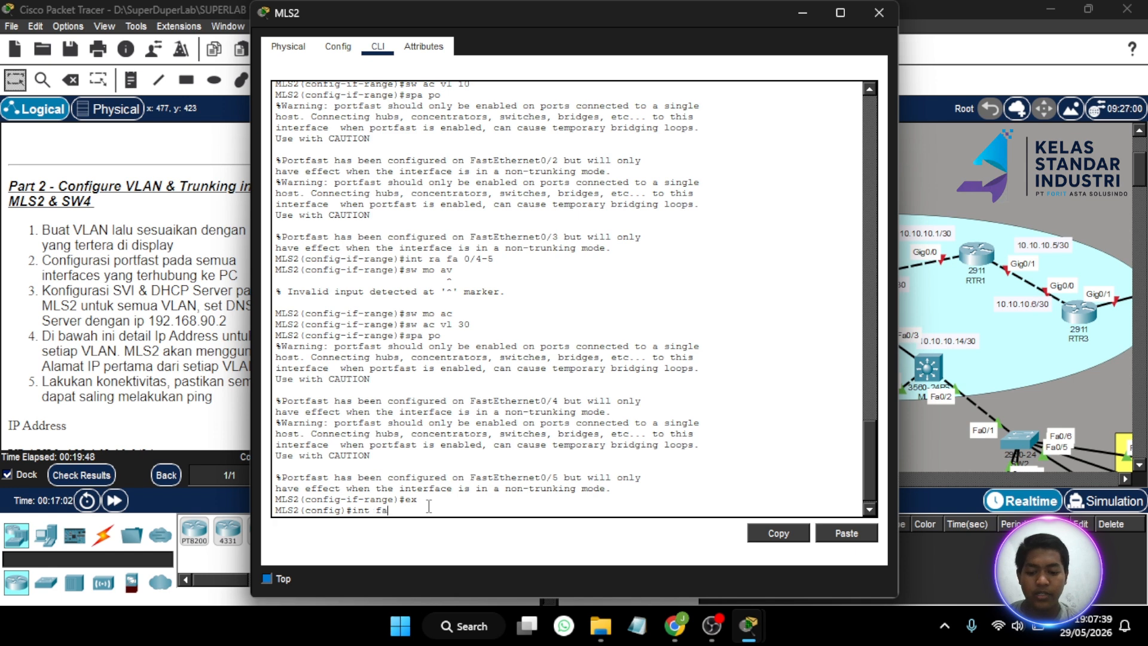
{"action": "type", "text": " 0/1"}
{"action": "key", "text": "Return"}
{"action": "type", "text": "s"}
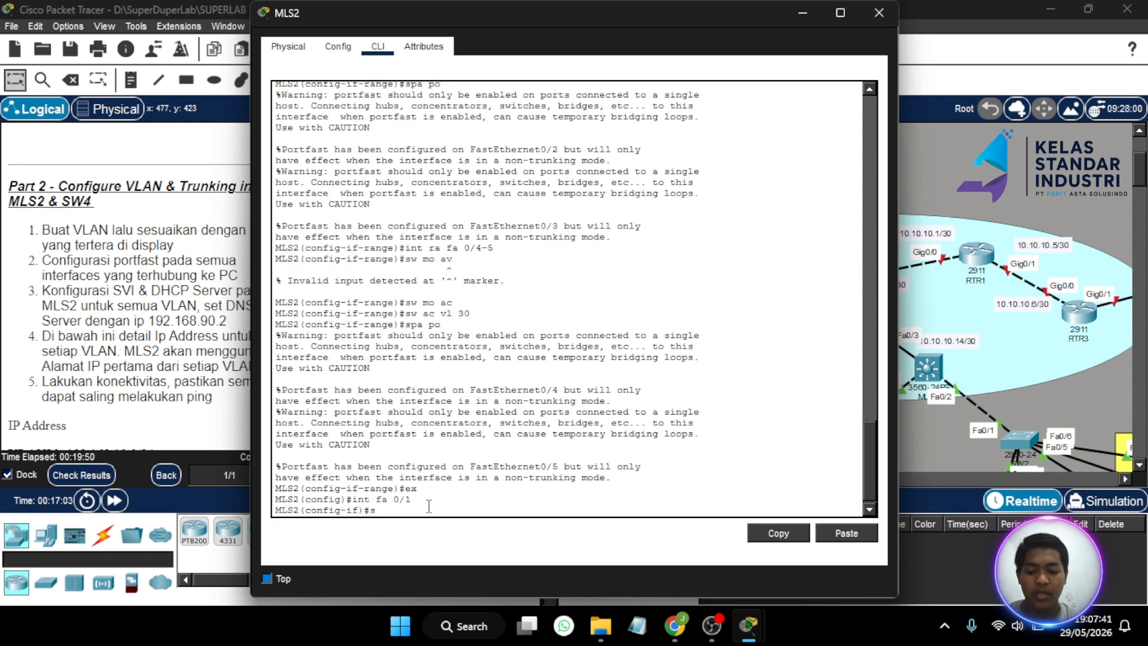
{"action": "type", "text": "w mo r"}
{"action": "key", "text": "Return"}
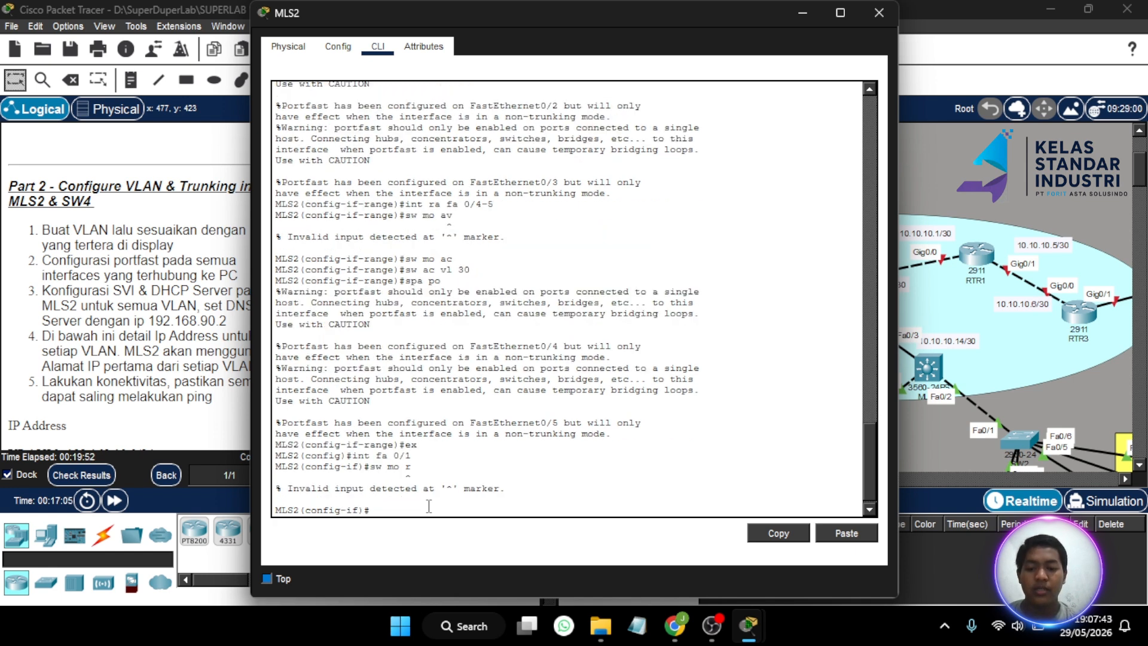
{"action": "type", "text": "tr"}
{"action": "key", "text": "Return"}
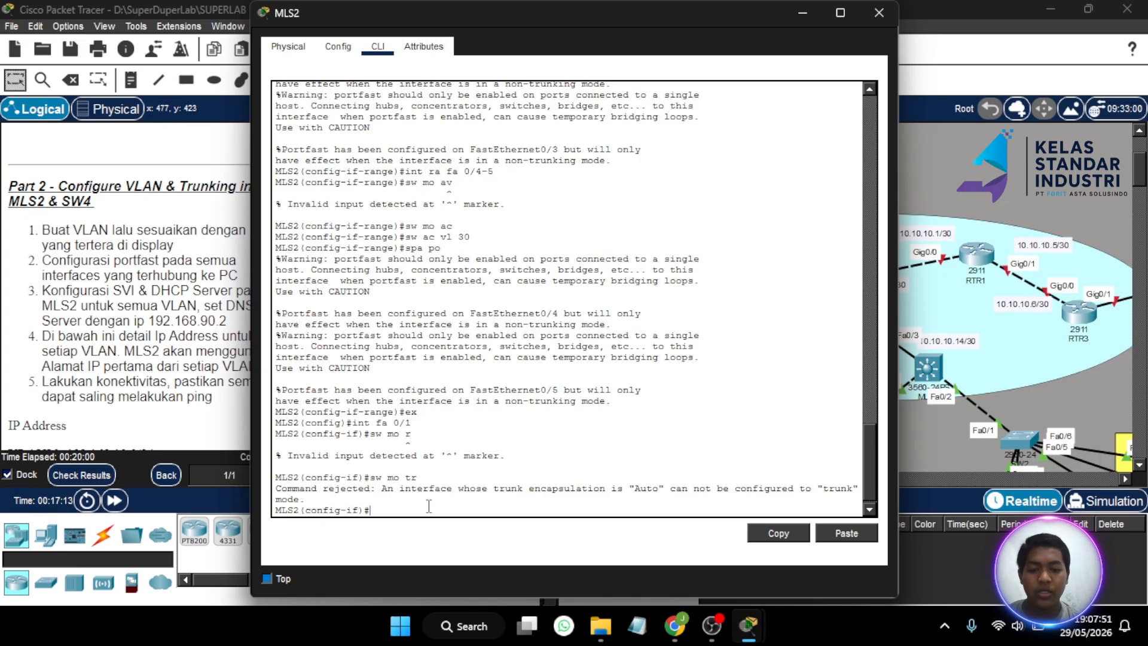
- Set MLS2 Fa0/1 to dot1q trunk encapsulation and trunk mode
{"action": "key", "text": "Up"}
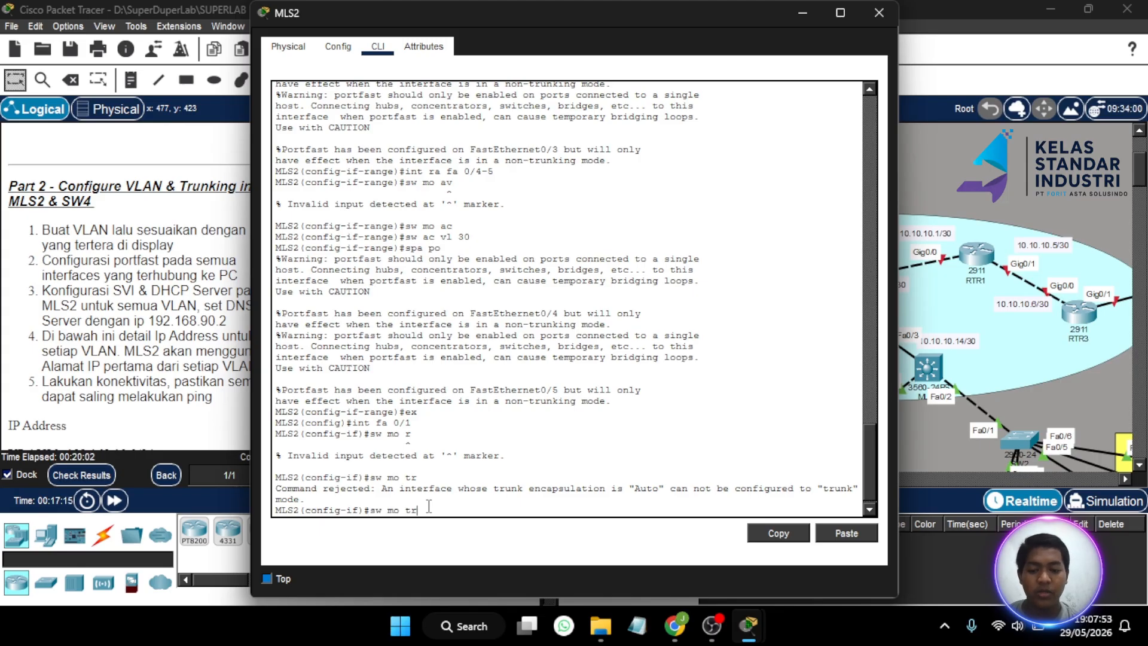
{"action": "key", "text": "Up"}
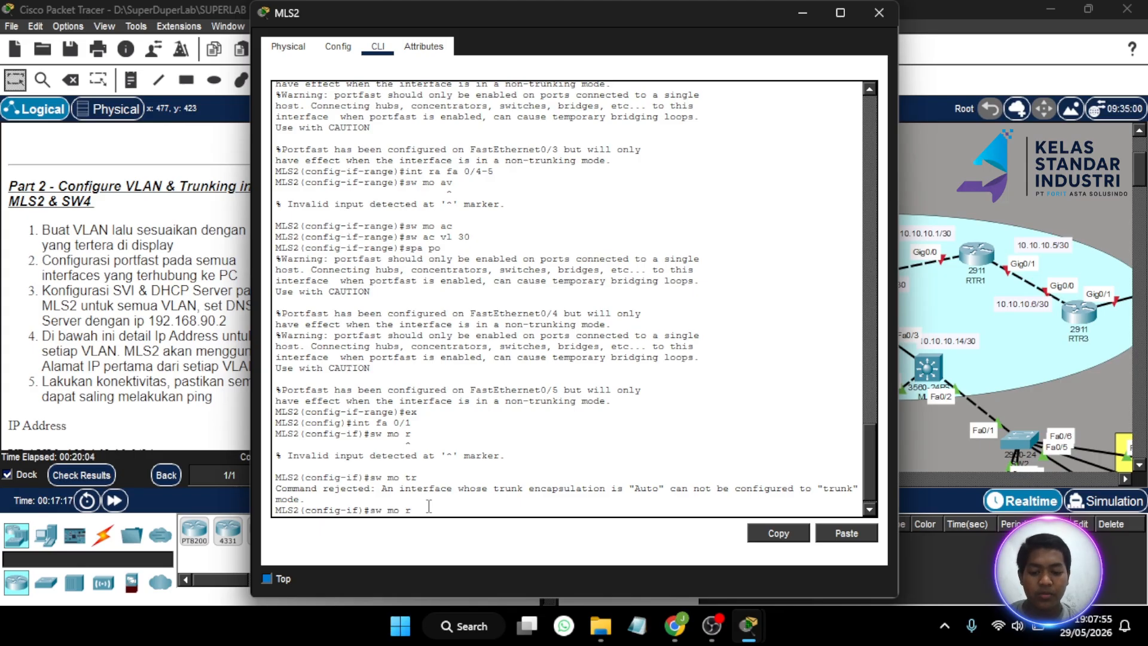
{"action": "key", "text": "BackSpace"}
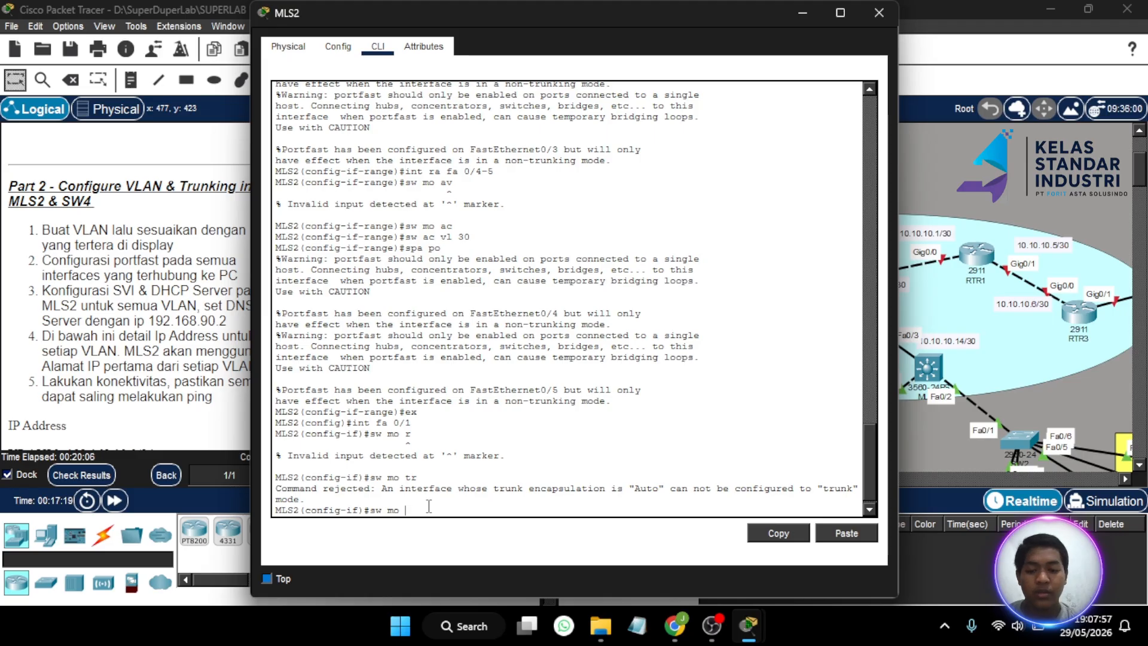
{"action": "key", "text": "BackSpace"}
{"action": "key", "text": "BackSpace"}
{"action": "key", "text": "BackSpace"}
{"action": "type", "text": "tr "}
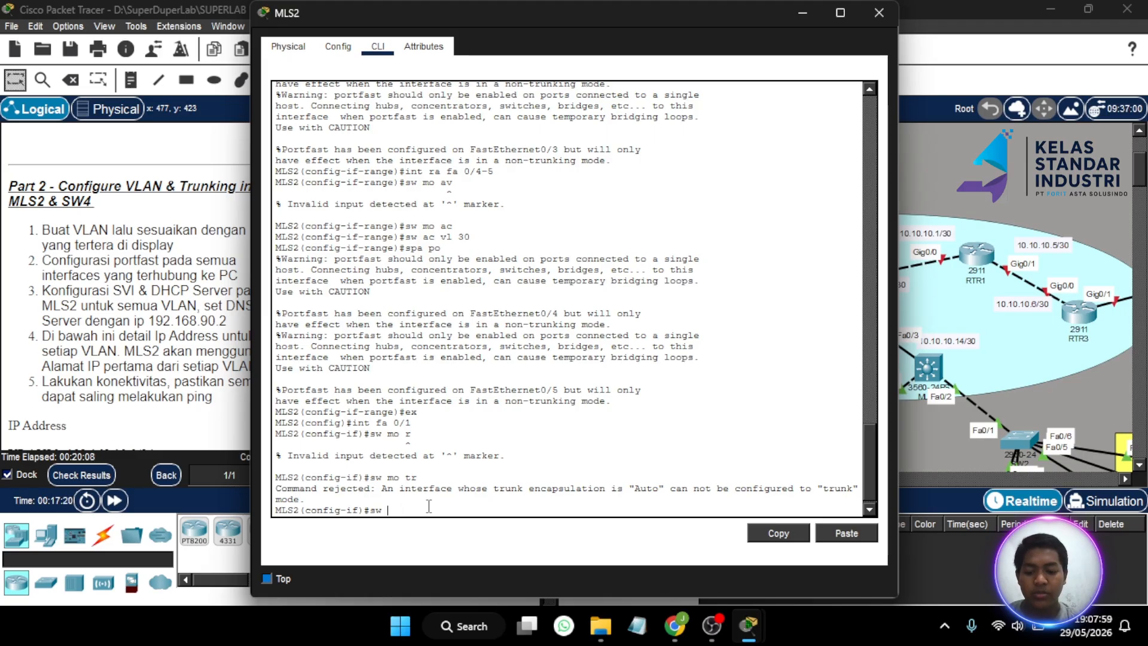
{"action": "type", "text": "enc"}
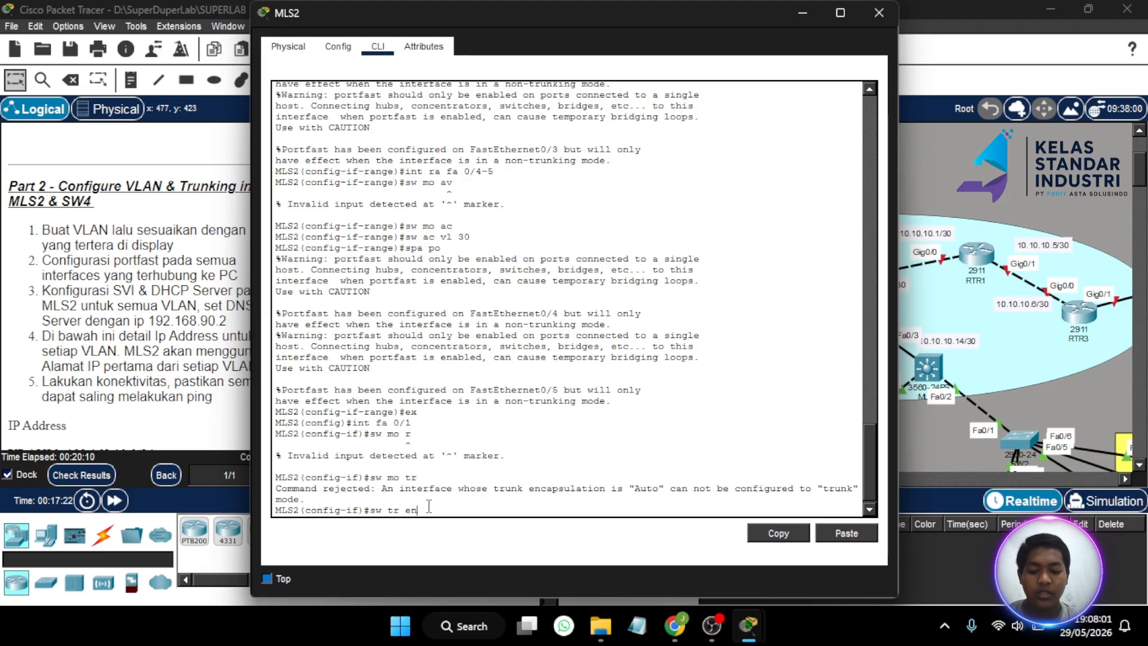
{"action": "key", "text": "Tab"}
{"action": "type", "text": "dot"}
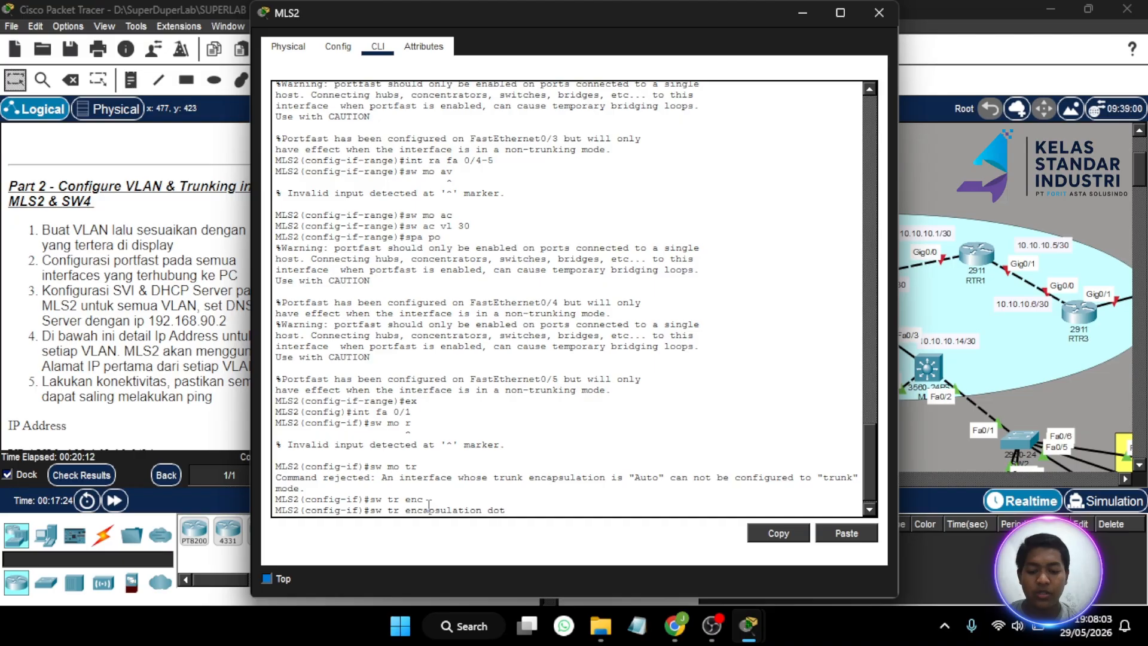
{"action": "key", "text": "Tab"}
{"action": "key", "text": "Return"}
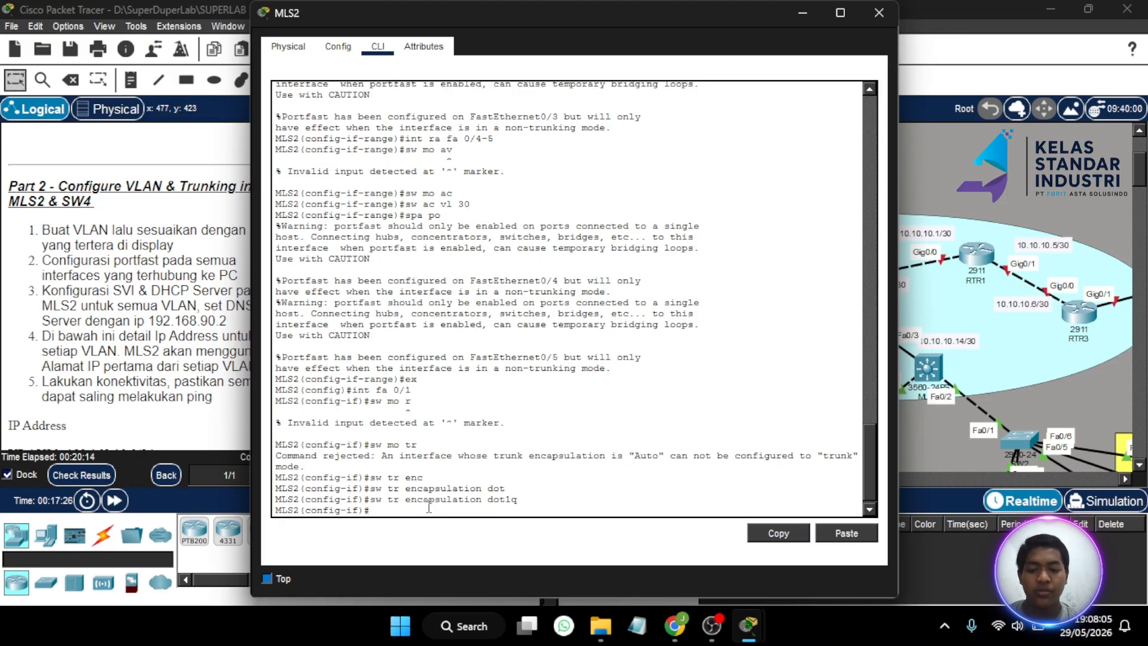
{"action": "type", "text": "sw m"}
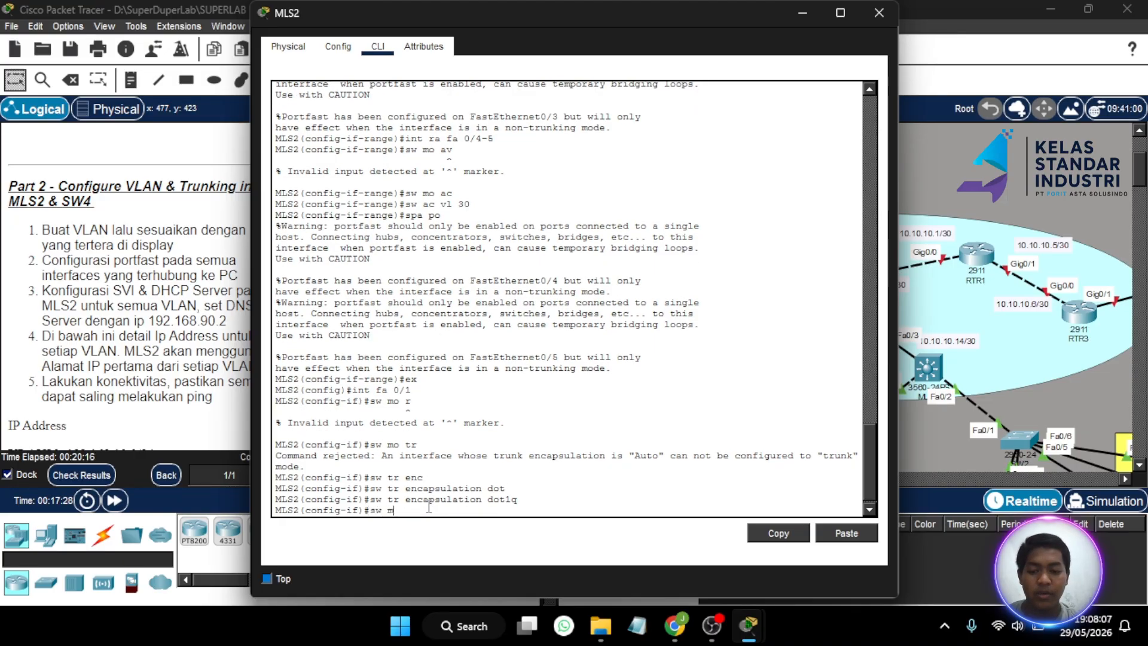
{"action": "type", "text": "o tr"}
{"action": "key", "text": "Return"}
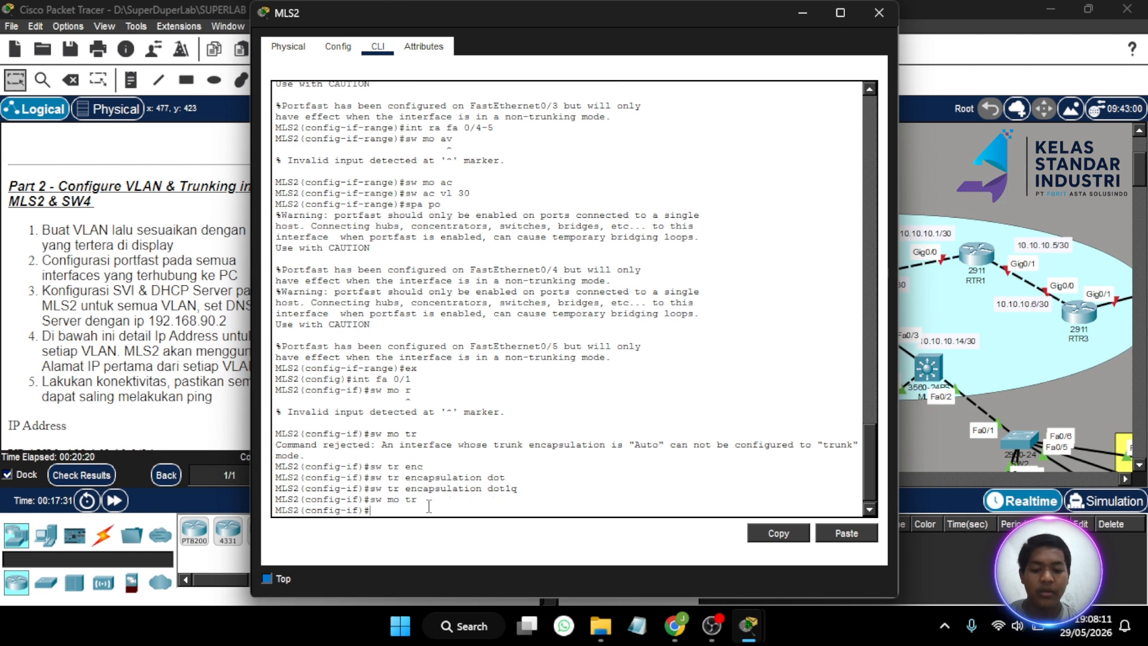
{"action": "type", "text": "int vl"}
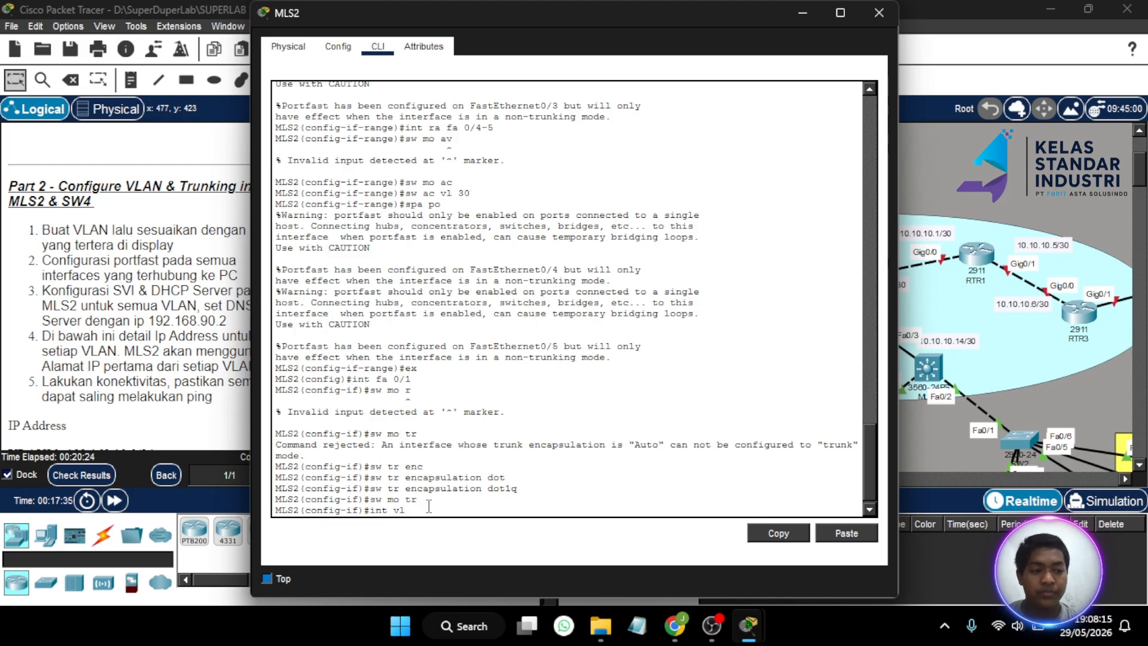
{"action": "type", "text": " 10"}
- Give MLS2's VLAN 10 interface the address 192.168.10.1 255.255.255.0
{"action": "key", "text": "Return"}
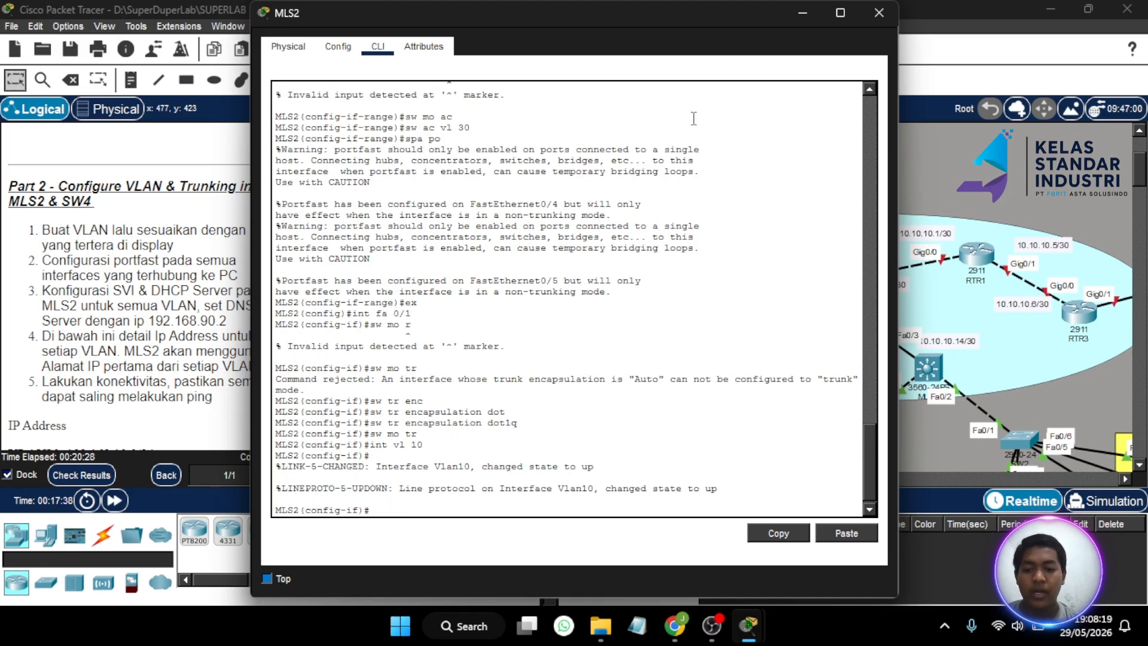
{"action": "scroll", "coordinate": [125, 252], "scroll_direction": "down", "scroll_amount": 5}
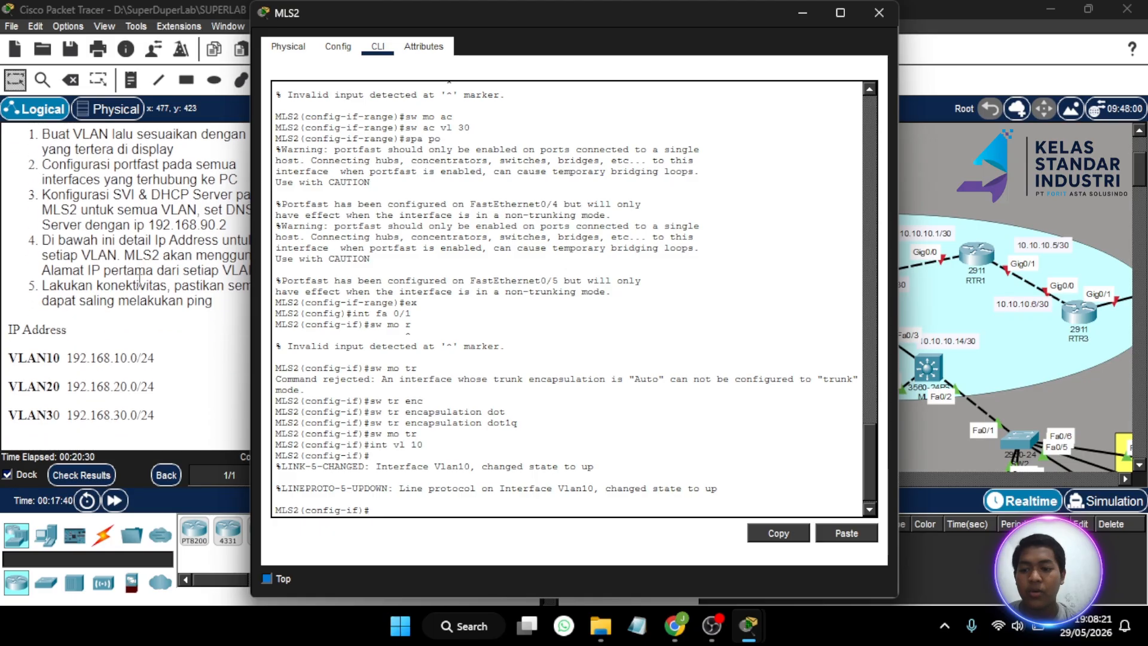
{"action": "scroll", "coordinate": [139, 280], "scroll_direction": "up", "scroll_amount": 3}
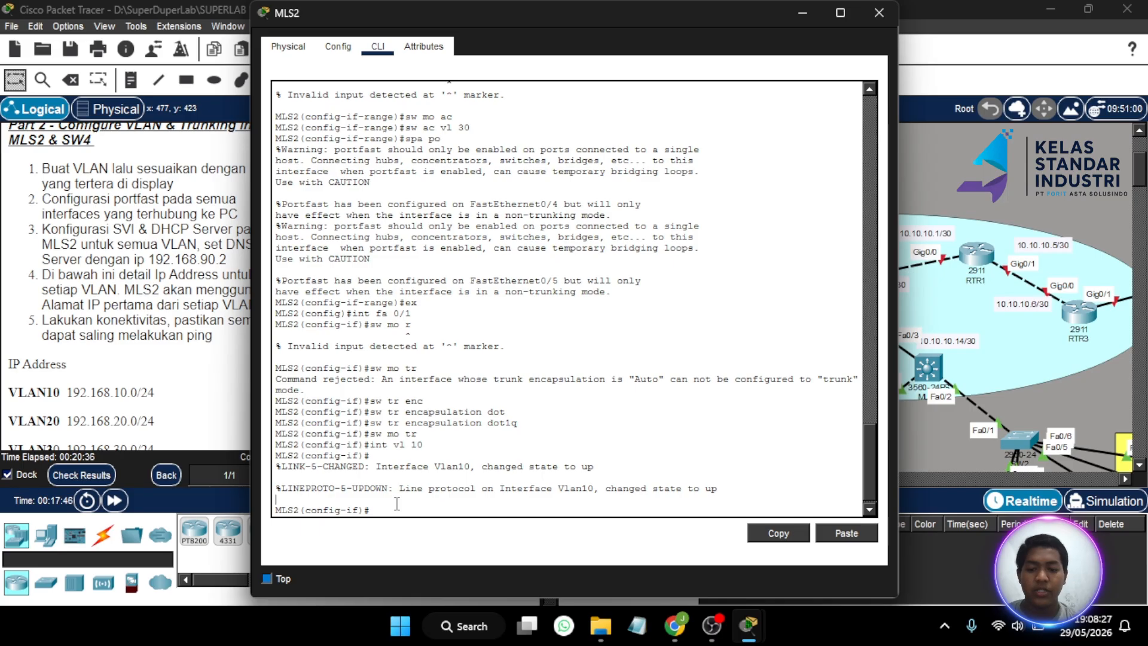
{"action": "key", "text": "Return"}
{"action": "type", "text": "ip"}
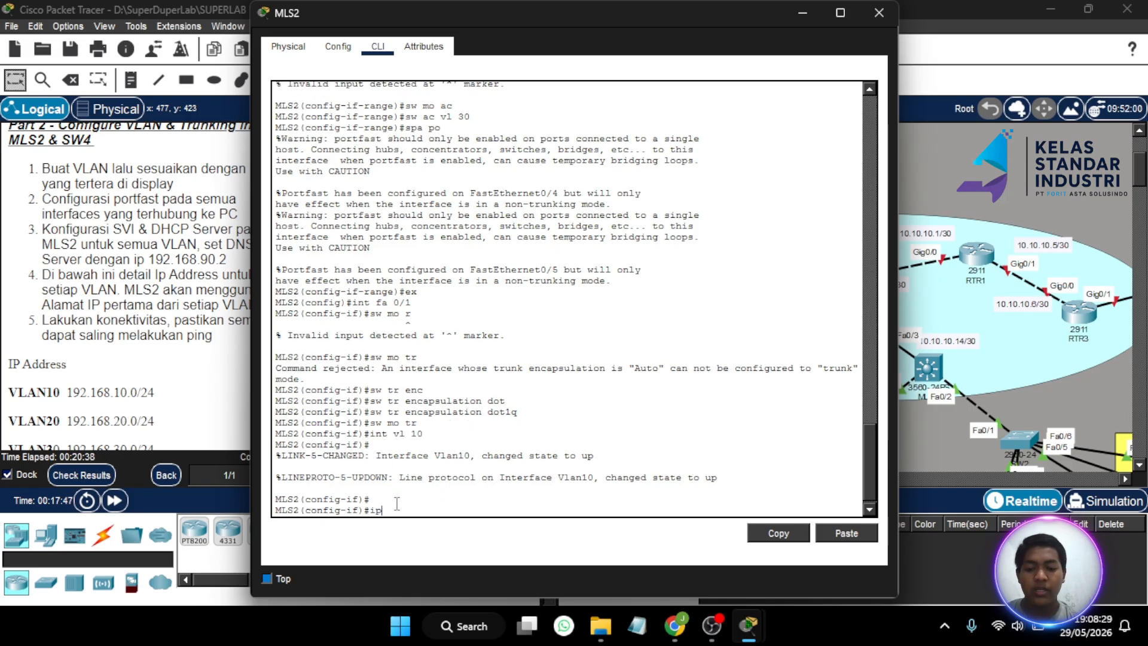
{"action": "type", "text": " add 19"}
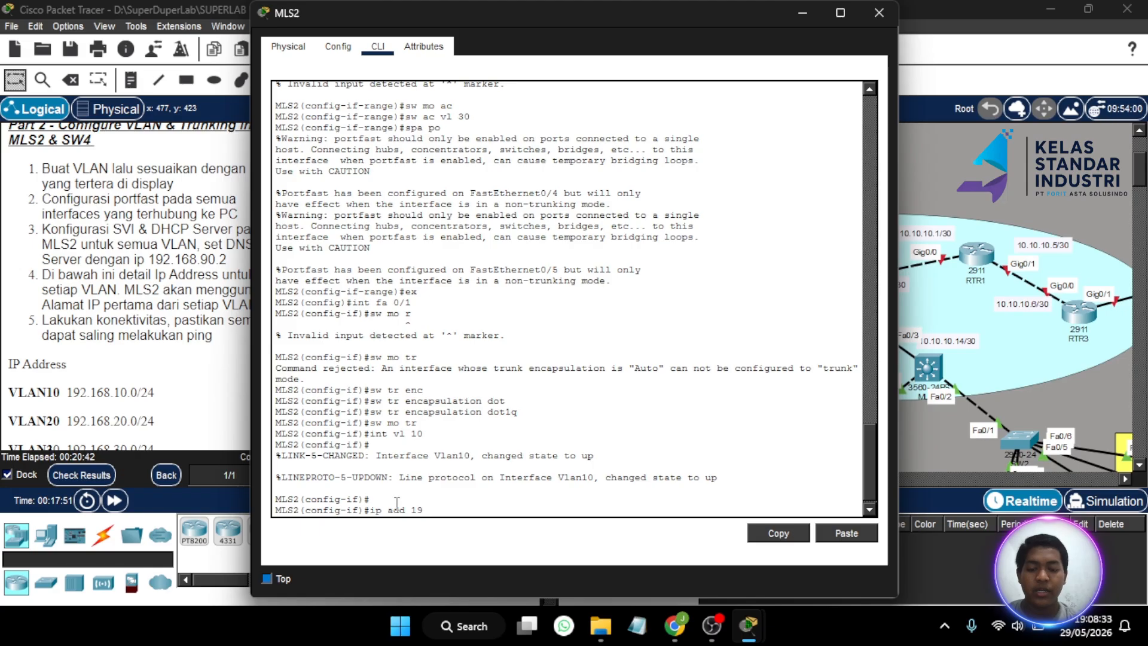
{"action": "type", "text": "2.168"}
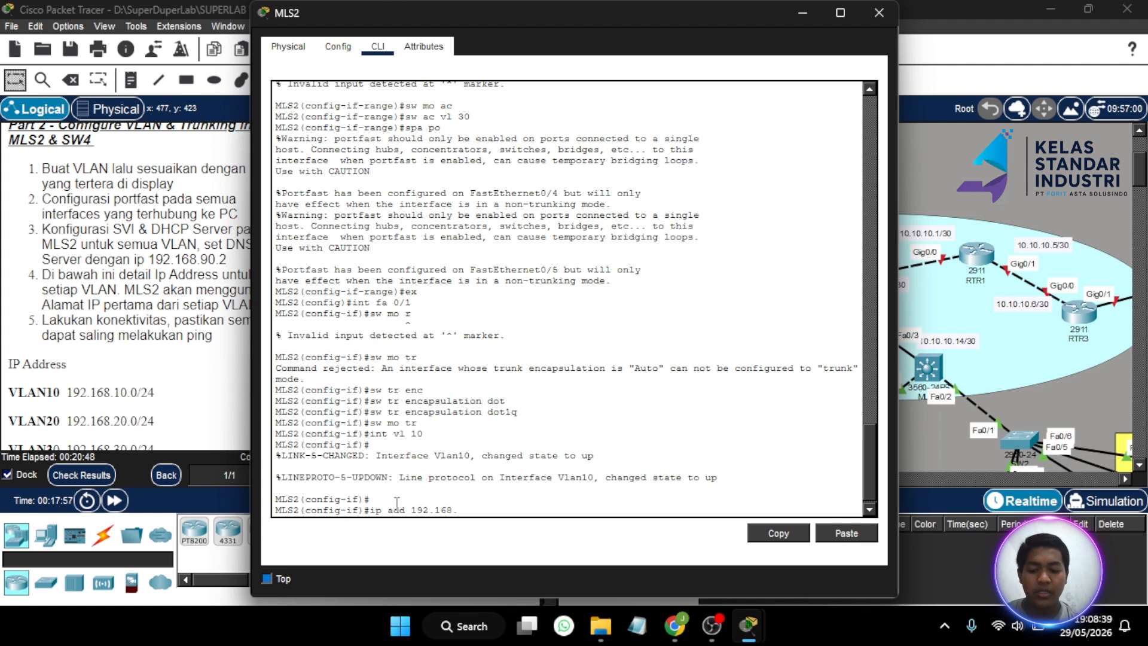
{"action": "type", "text": ".10."}
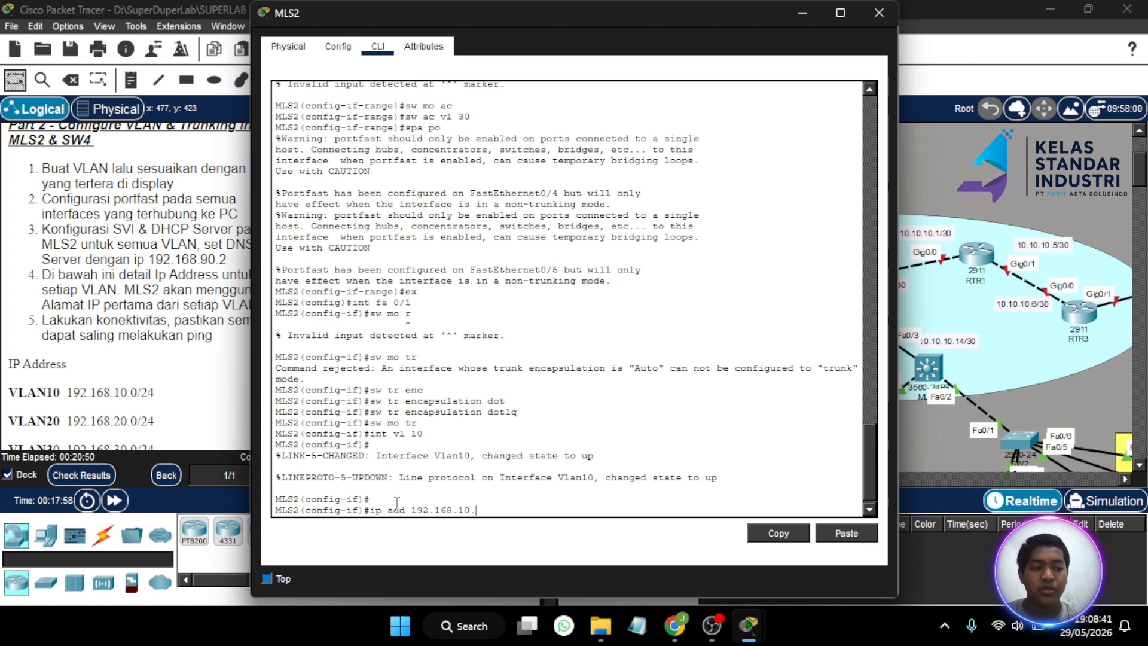
{"action": "type", "text": "1 255.2"}
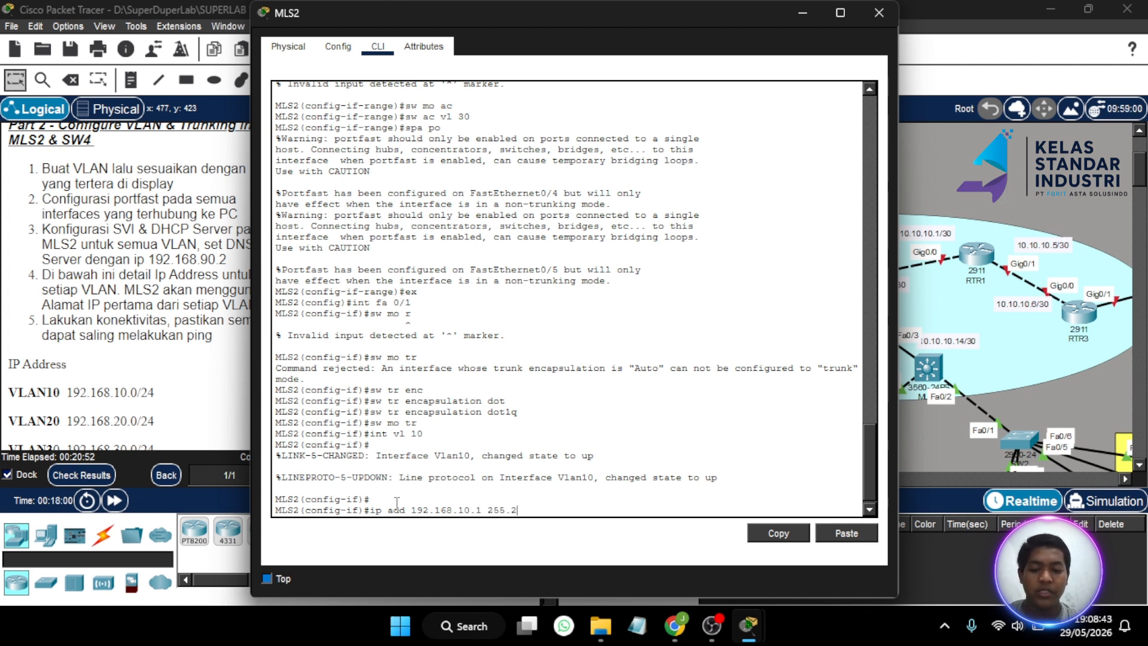
{"action": "type", "text": "55.255.0"}
{"action": "key", "text": "Return"}
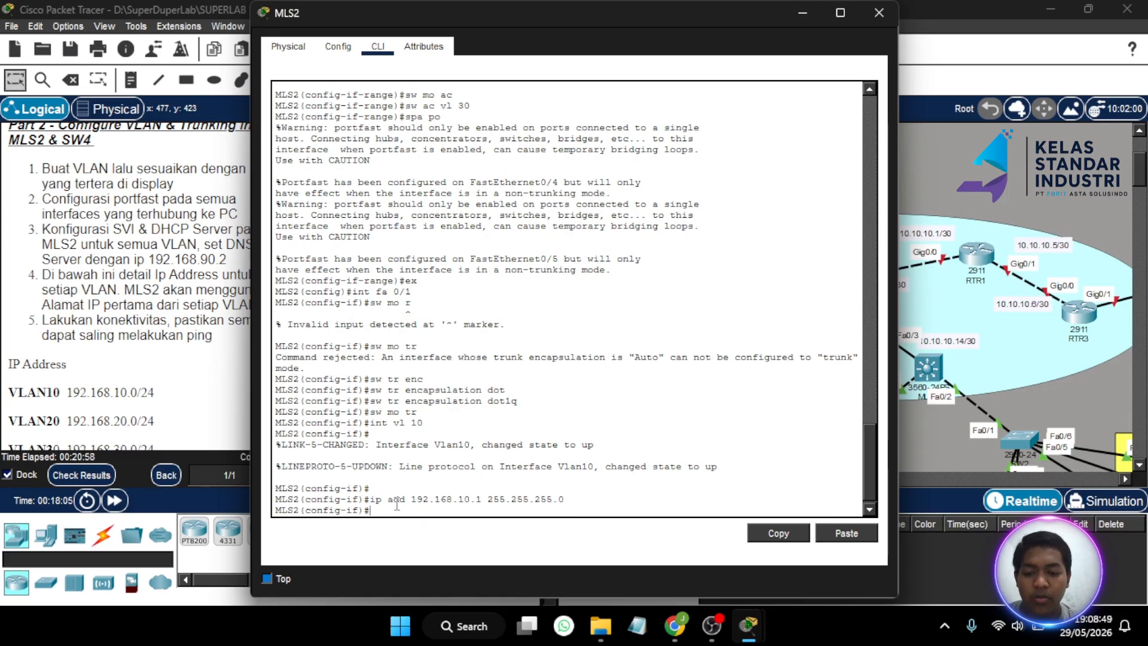
- Give the VLAN 20 interface the address 192.168.20.1 255.255.255.0
{"action": "key", "text": "Up"}
{"action": "key", "text": "Up"}
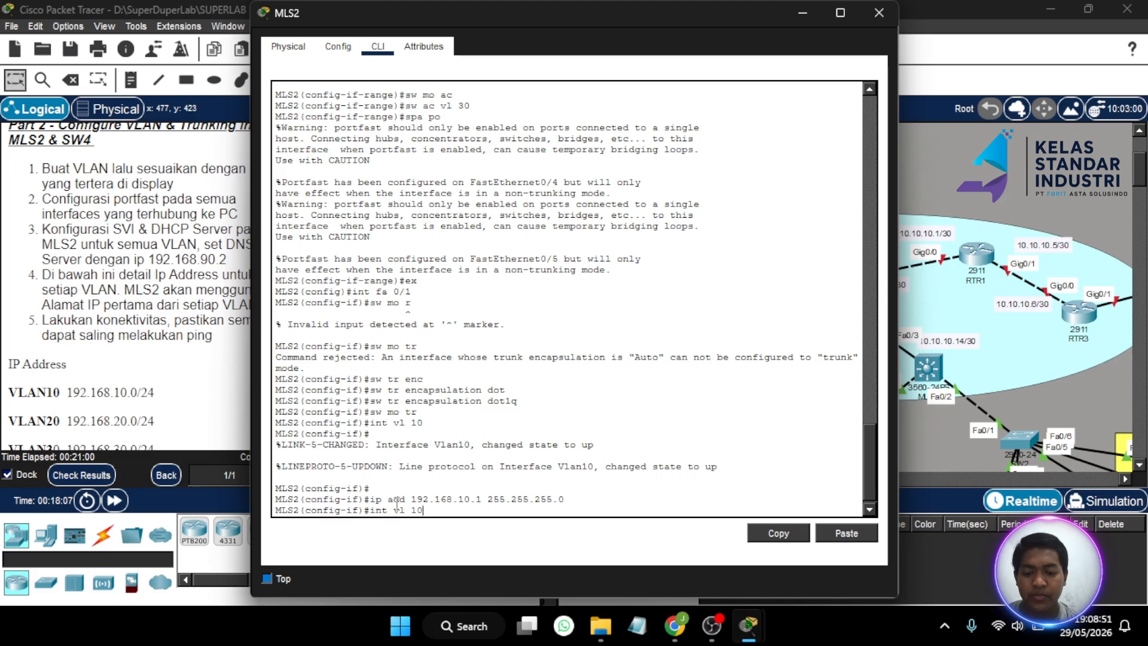
{"action": "key", "text": "BackSpace"}
{"action": "key", "text": "BackSpace"}
{"action": "type", "text": "20"}
{"action": "key", "text": "Return"}
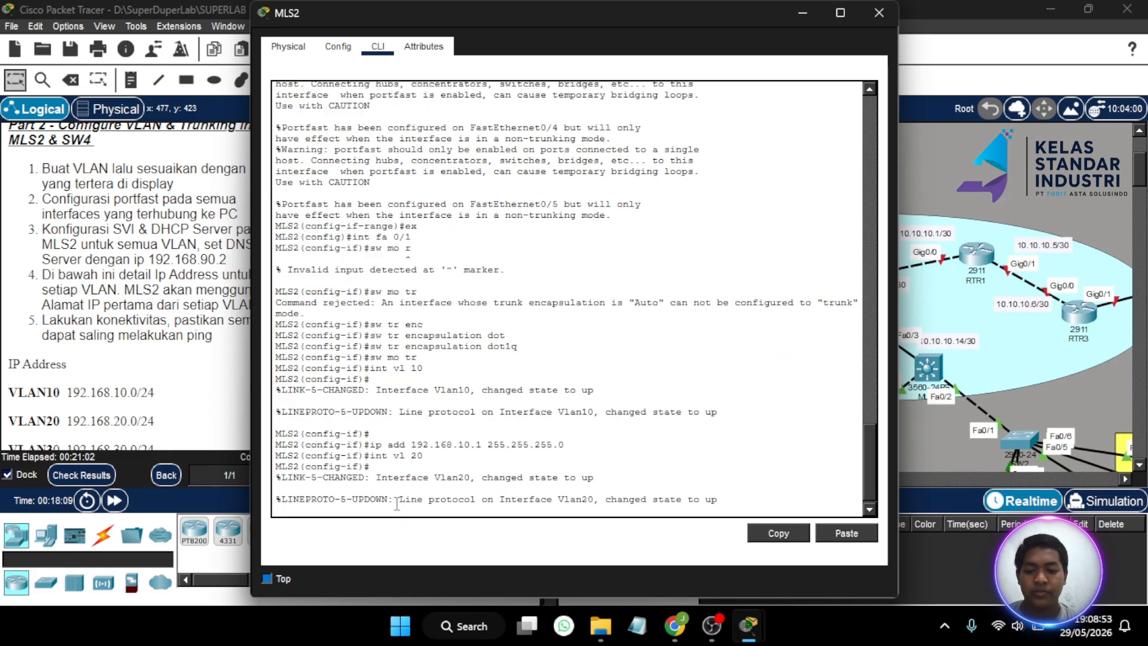
{"action": "type", "text": "ip a"}
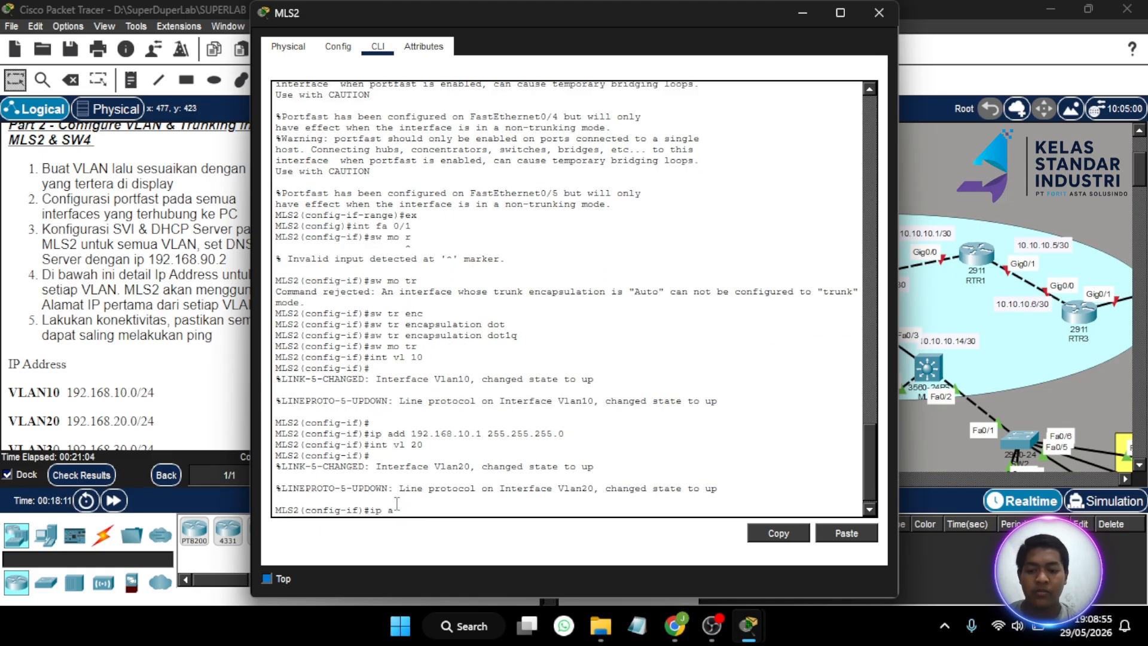
{"action": "type", "text": "dd 192.16"}
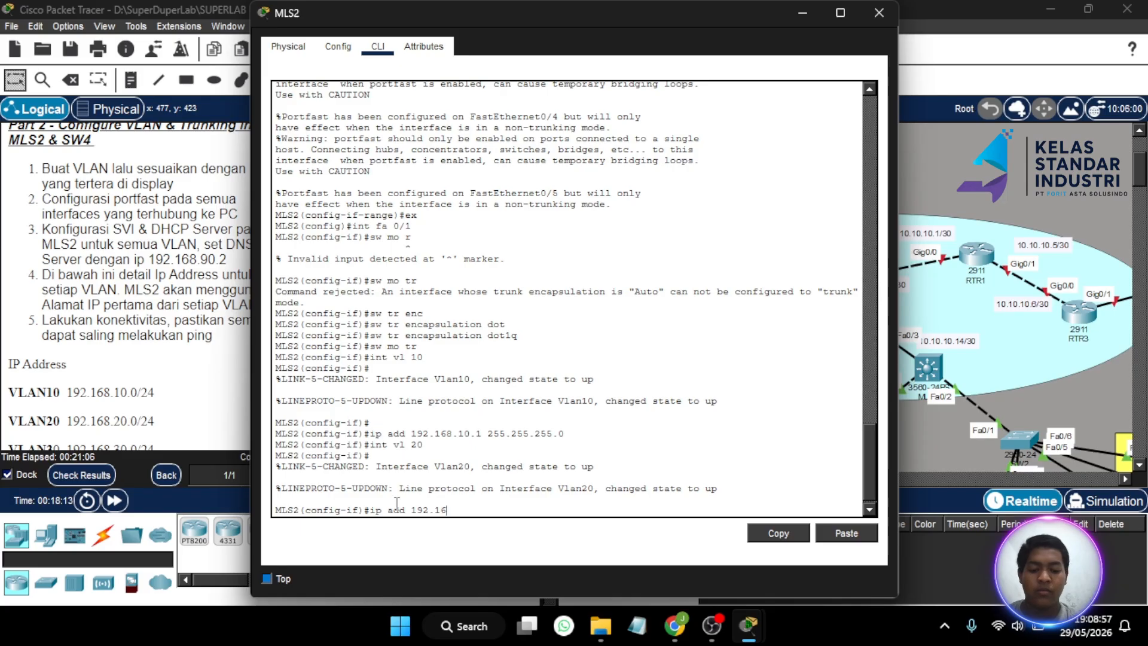
{"action": "type", "text": "8.20.1 25"}
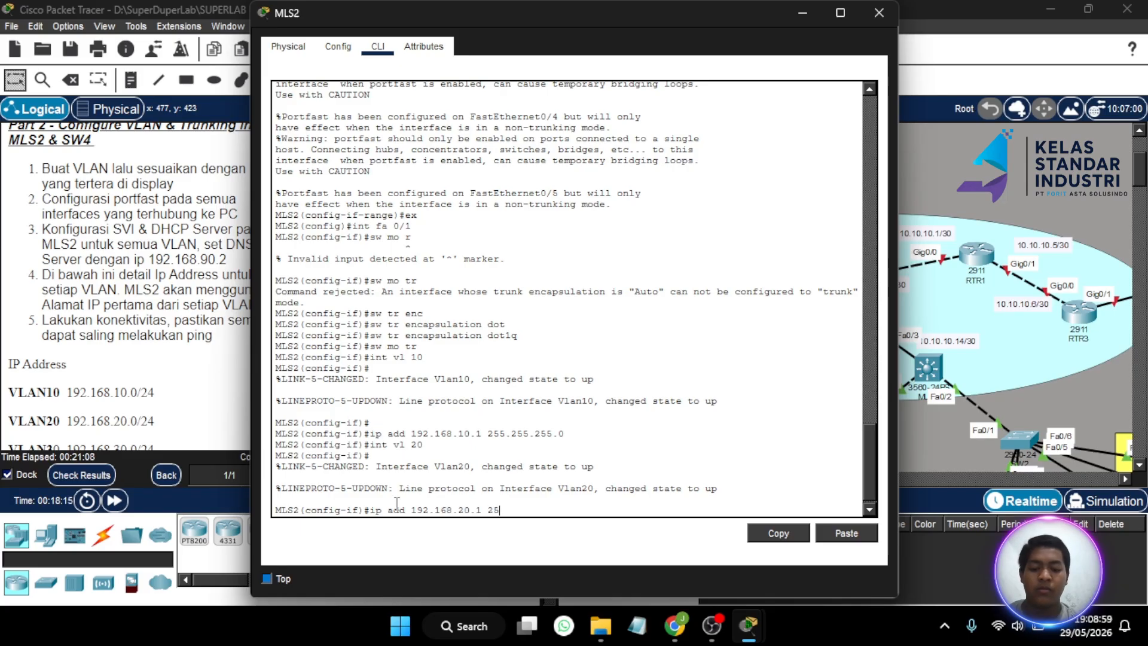
{"action": "type", "text": "5.255.255.0"}
{"action": "key", "text": "Return"}
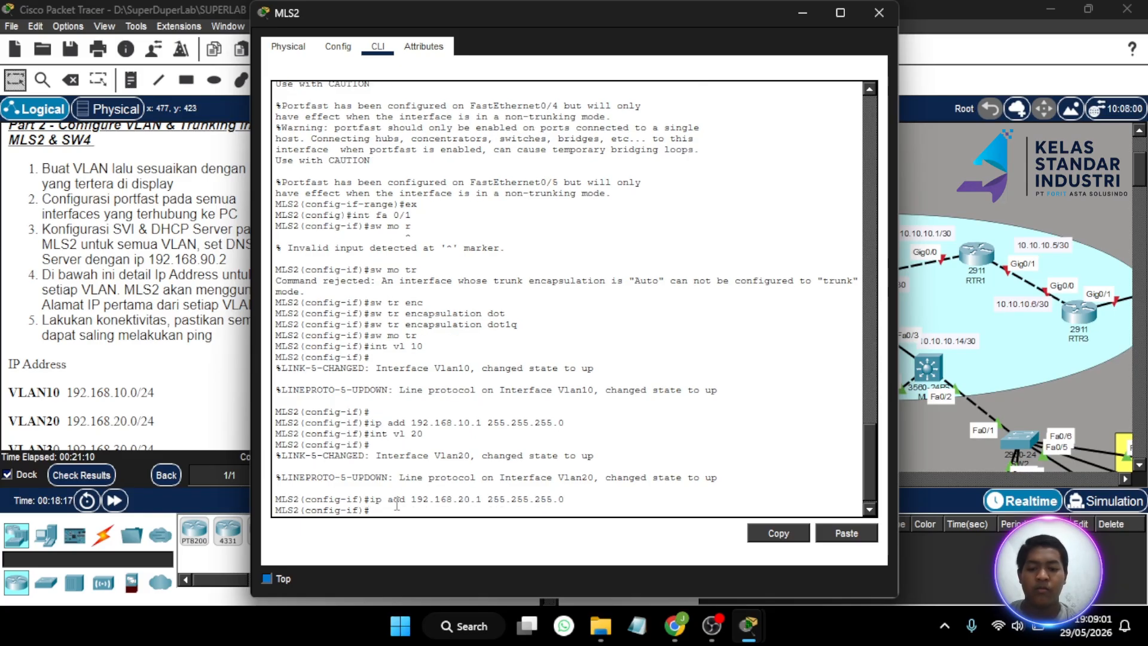
- Create the VLAN 30 interface with address 192.168.30.1 255.255.255.0
{"action": "type", "text": "int "}
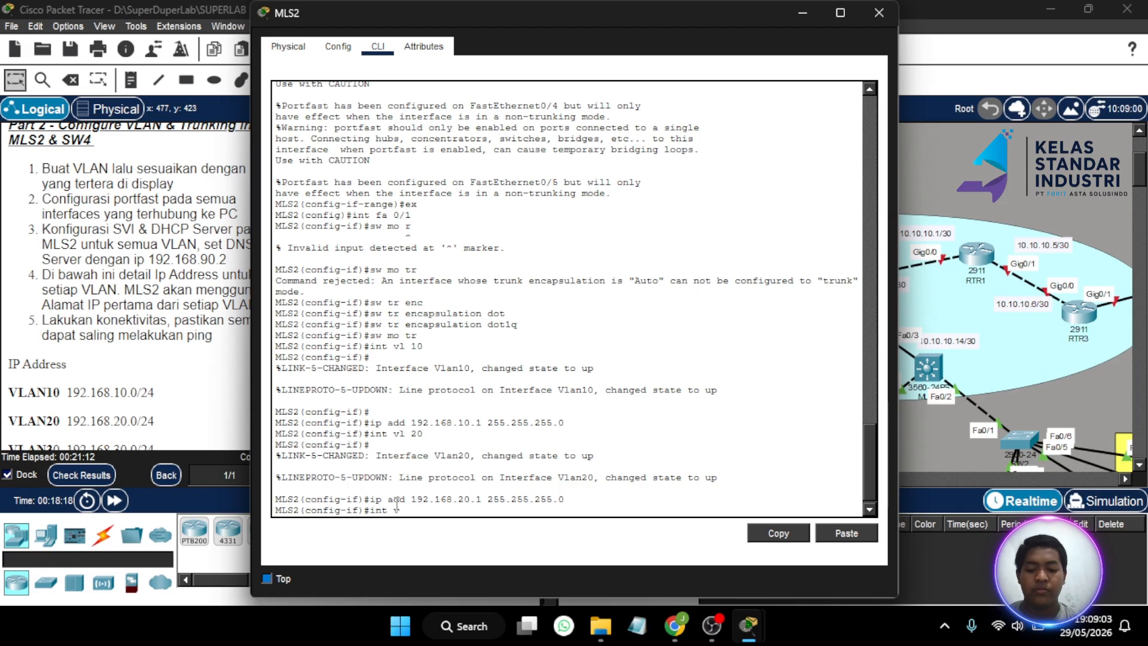
{"action": "type", "text": "vl 30"}
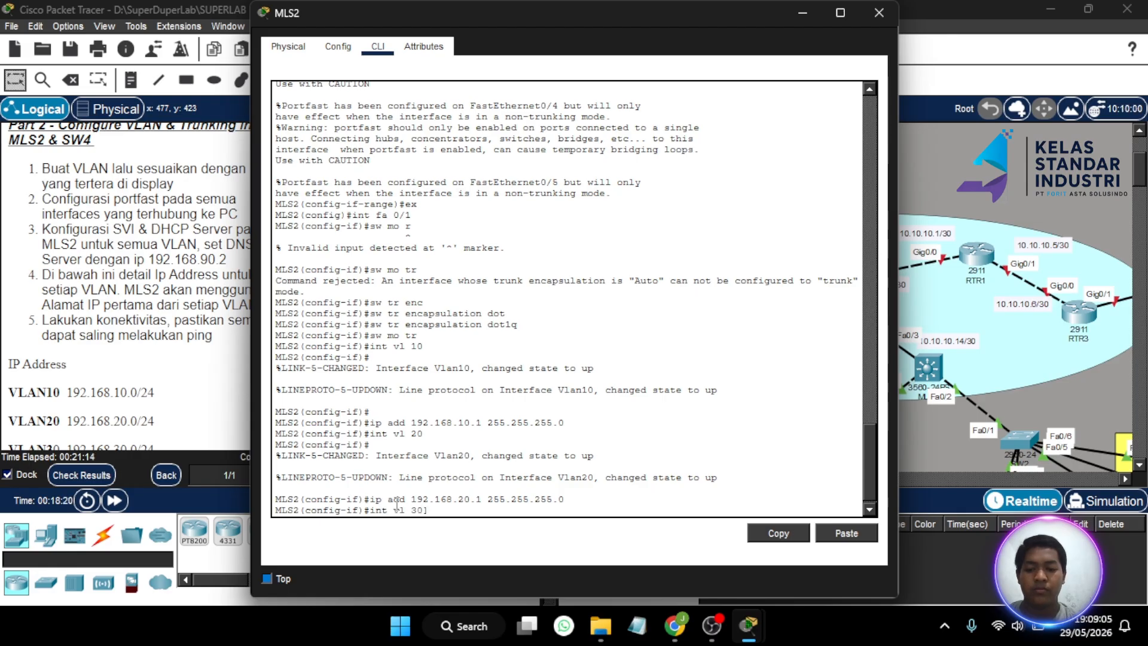
{"action": "key", "text": "Return"}
{"action": "type", "text": "ip add 1"}
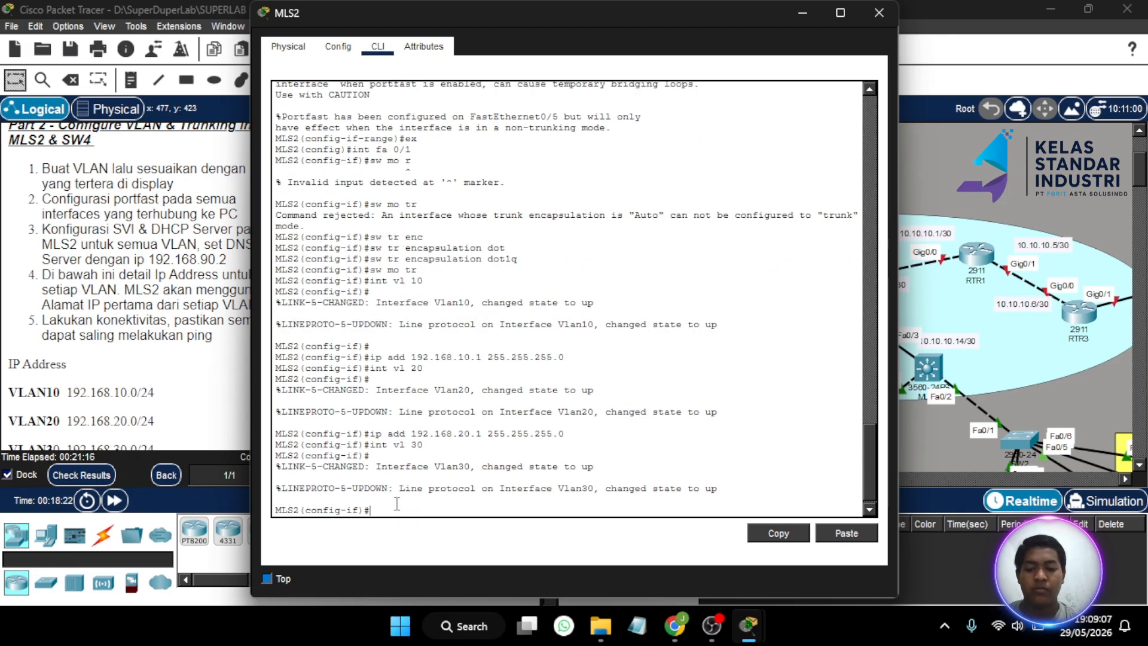
{"action": "type", "text": "92.6"}
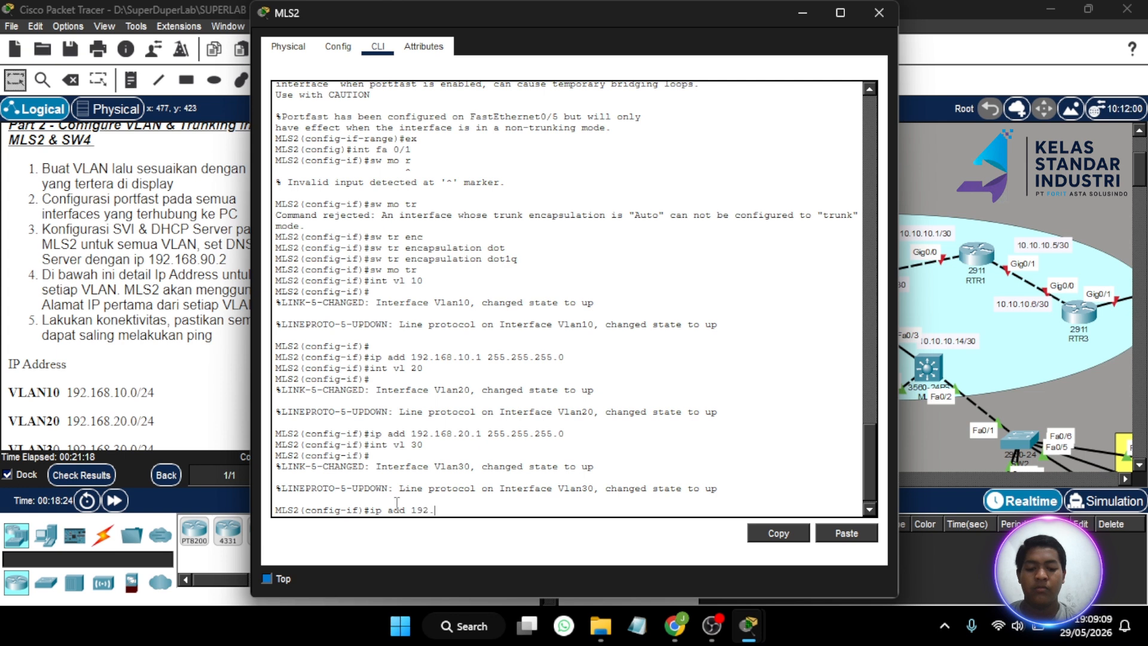
{"action": "type", "text": "6"}
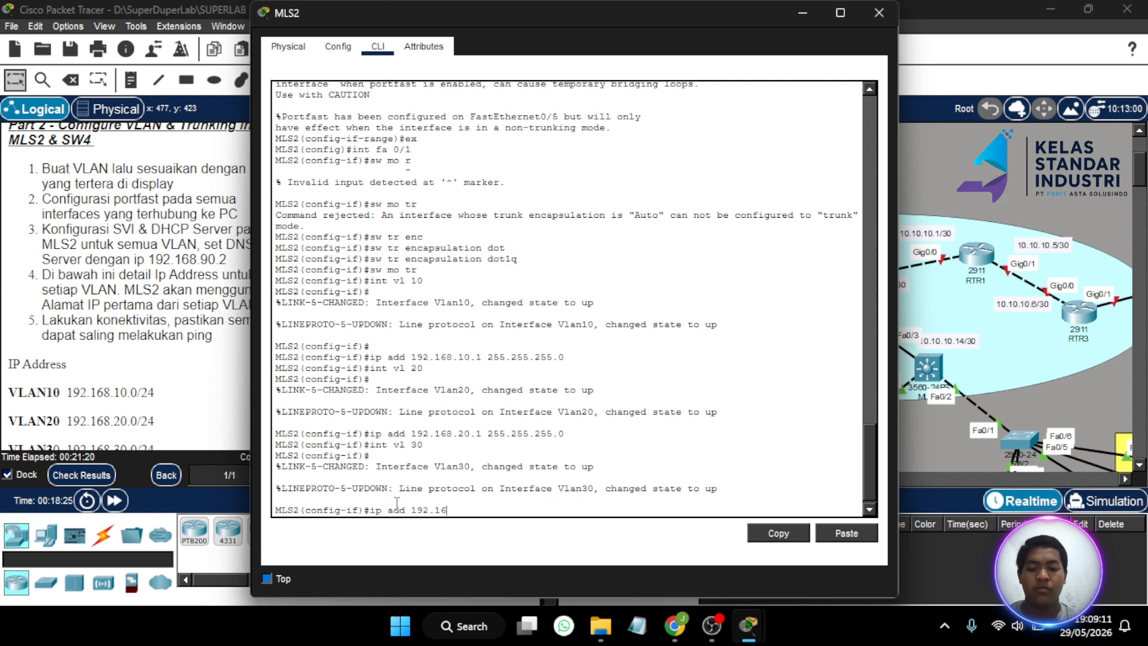
{"action": "type", "text": "8.30.1"}
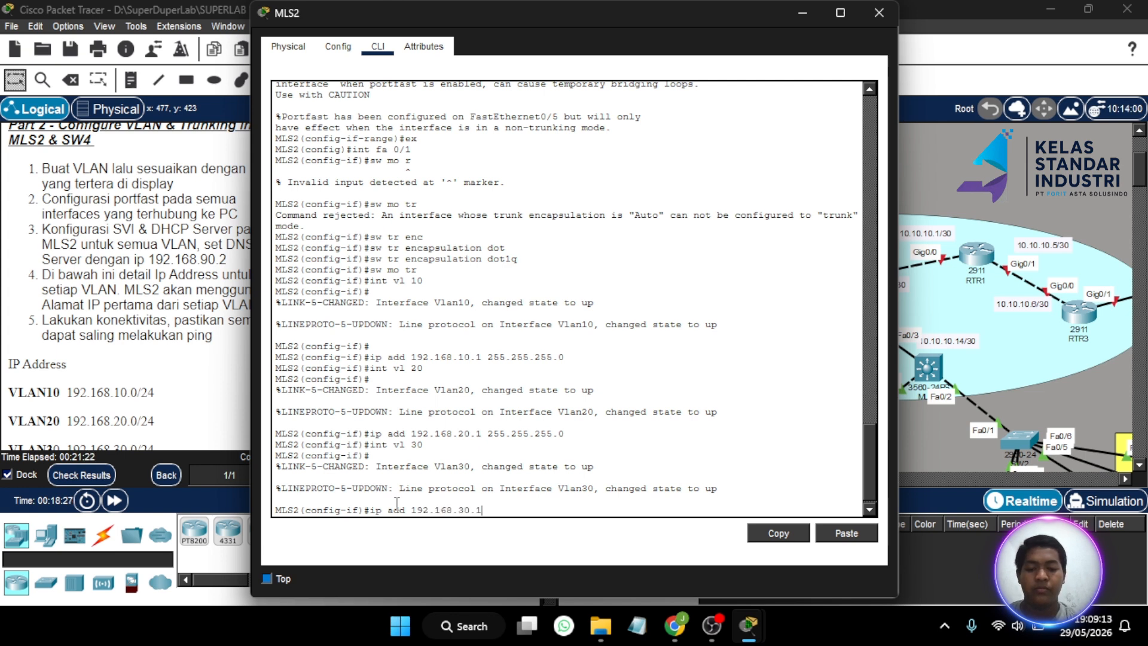
{"action": "type", "text": " 255"}
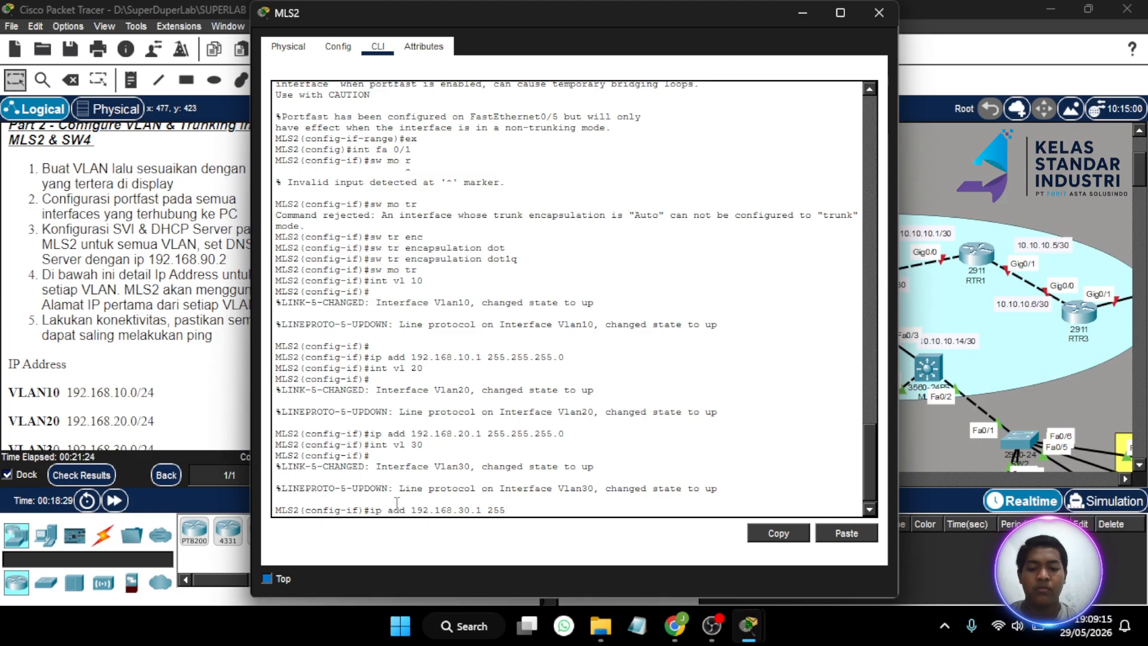
{"action": "type", "text": "5..255.255.0"}
{"action": "key", "text": "Return"}
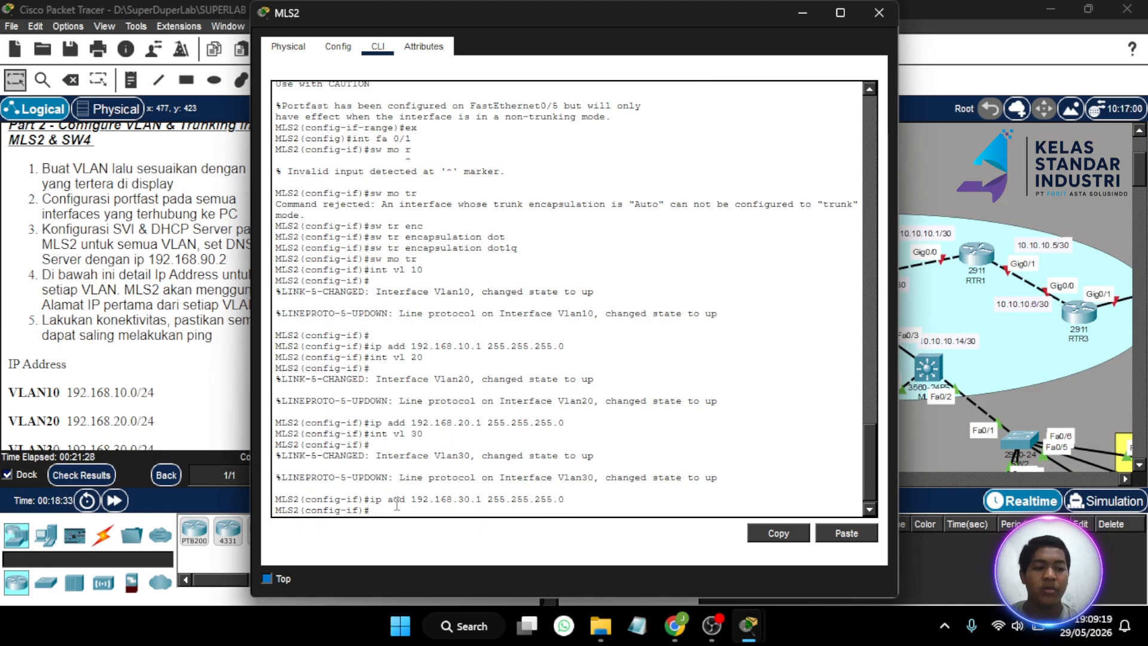
{"action": "key", "text": "Return"}
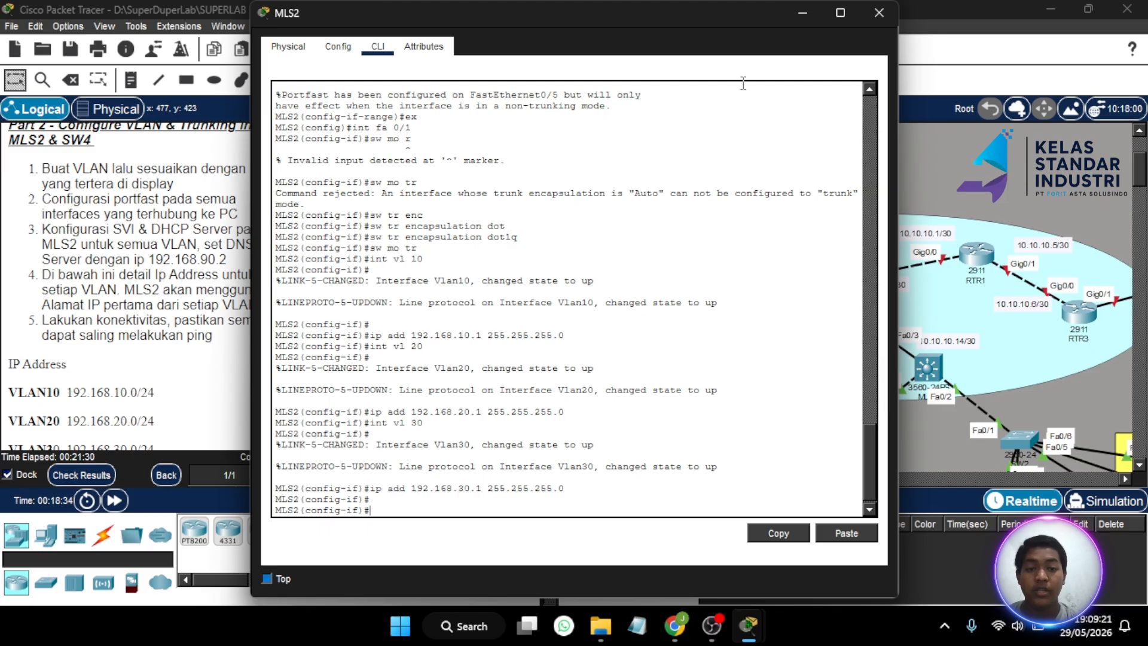
- Reopen MLS2's CLI and return to global configuration after a rejected DHCP pool command
{"action": "left_click", "coordinate": [806, 15]}
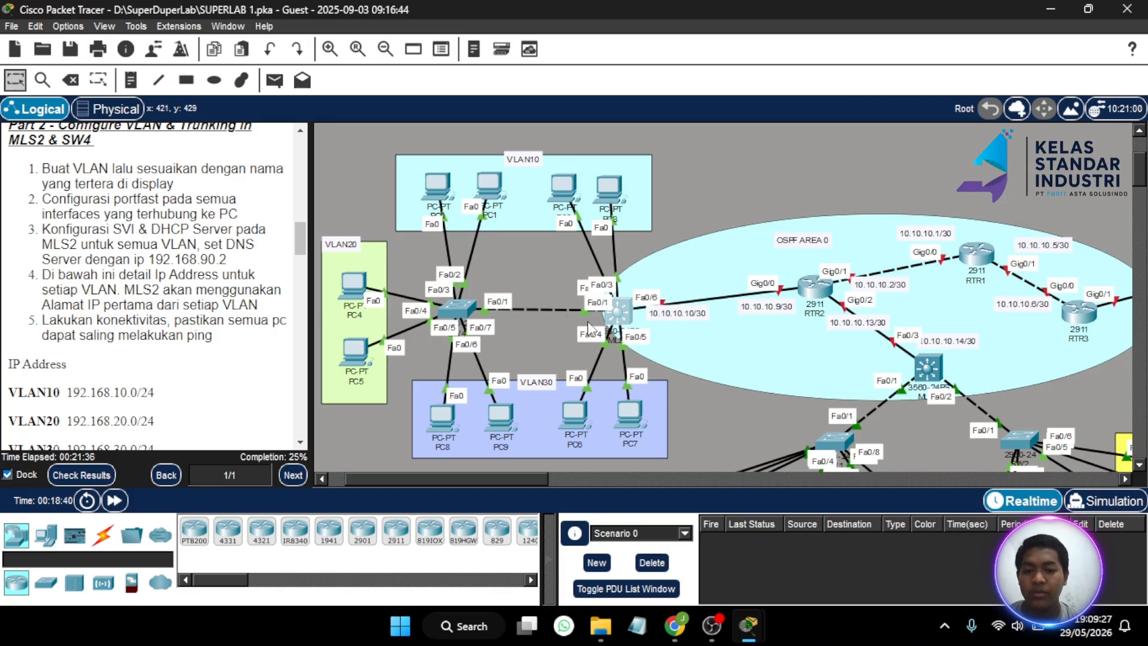
{"action": "left_click", "coordinate": [621, 306]}
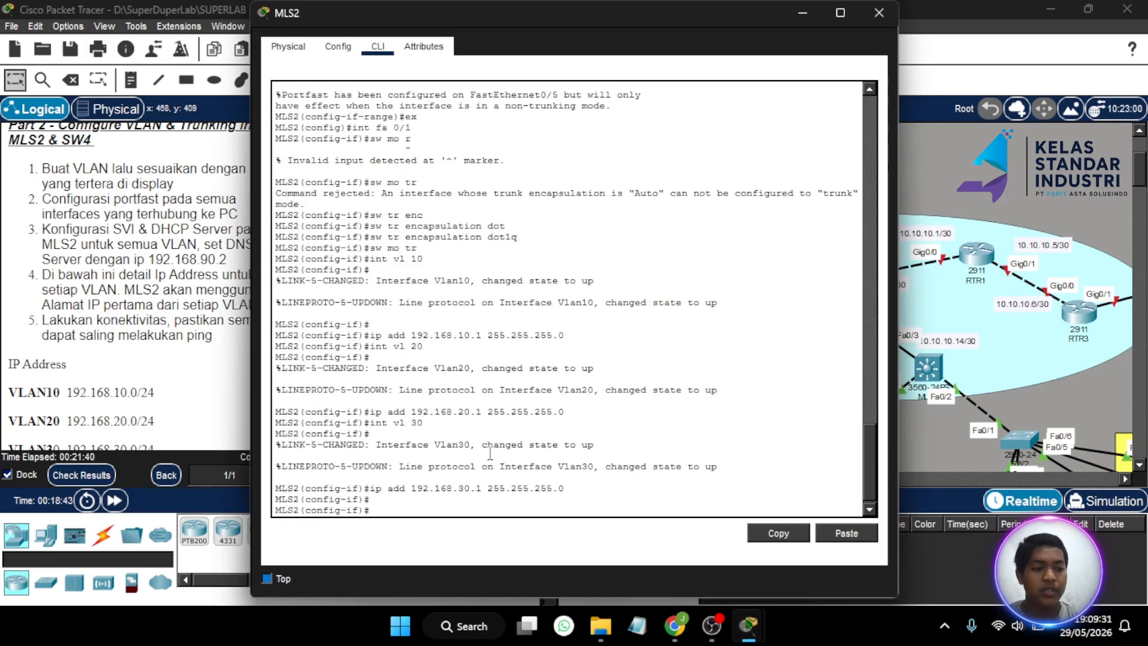
{"action": "left_click", "coordinate": [428, 507]}
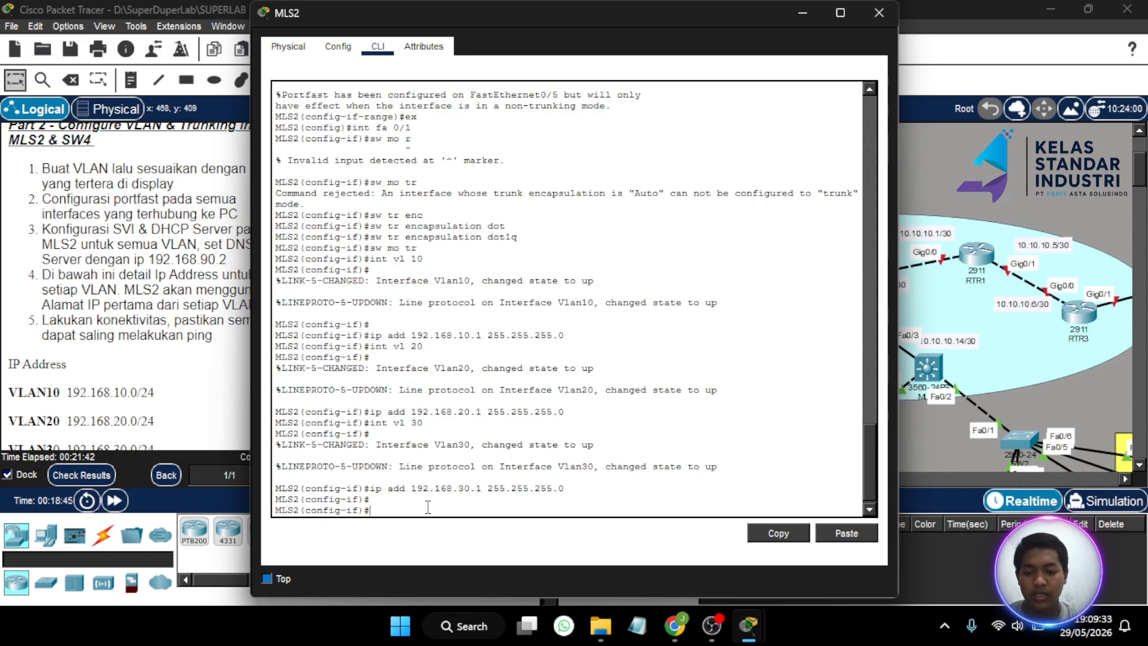
{"action": "type", "text": "ip dhcp"}
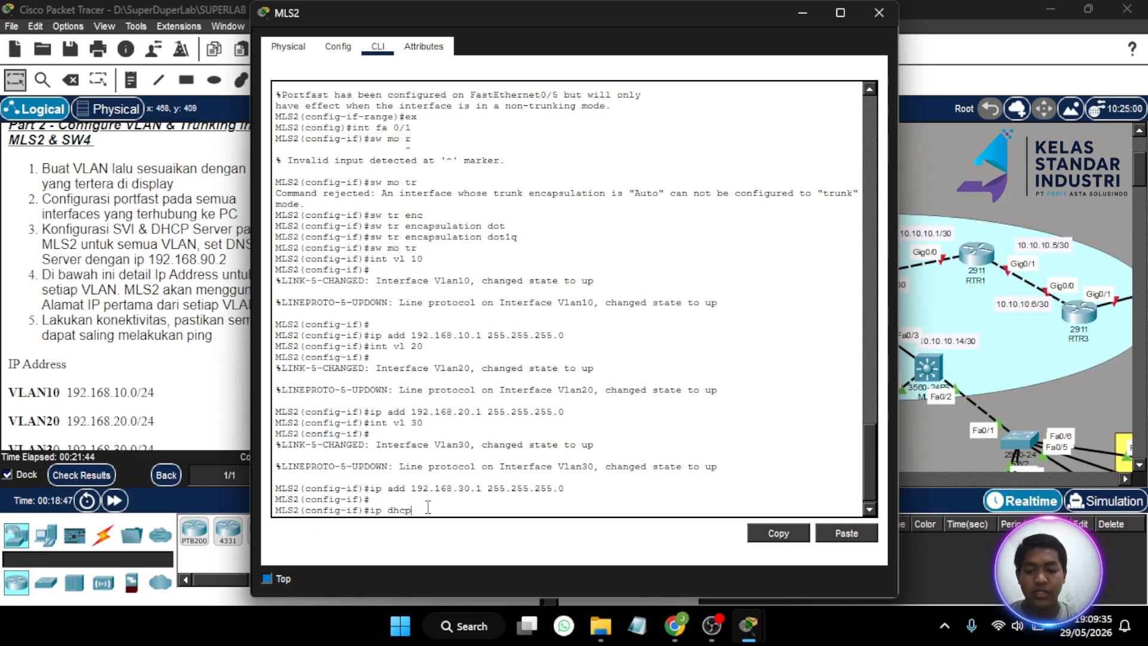
{"action": "type", "text": " pool"}
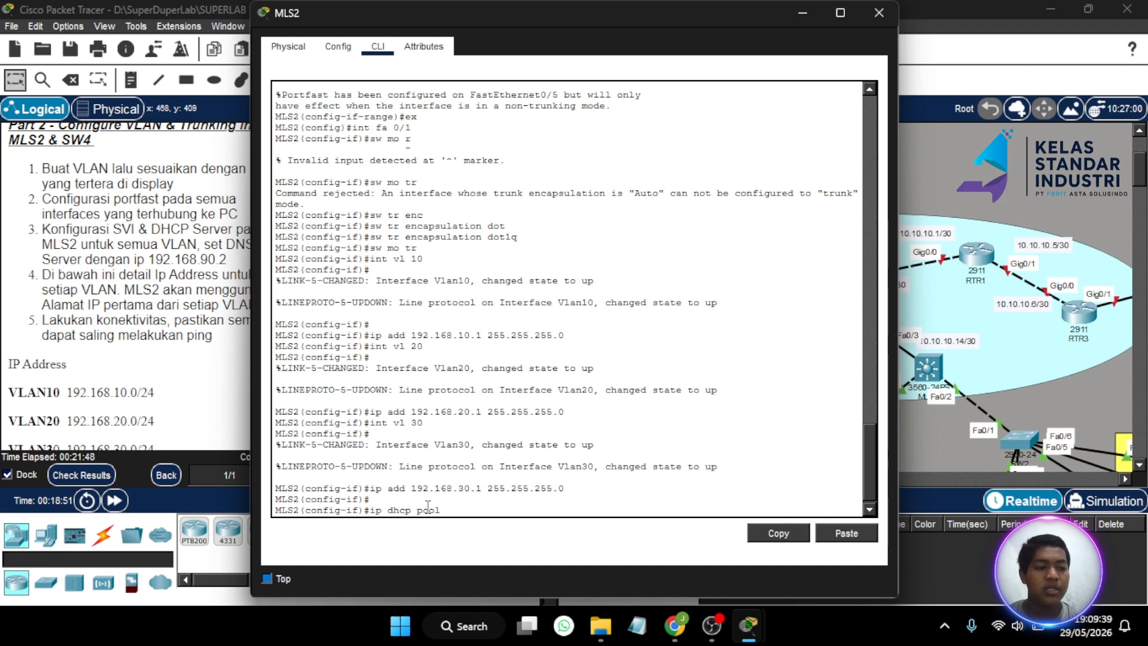
{"action": "type", "text": " vl"}
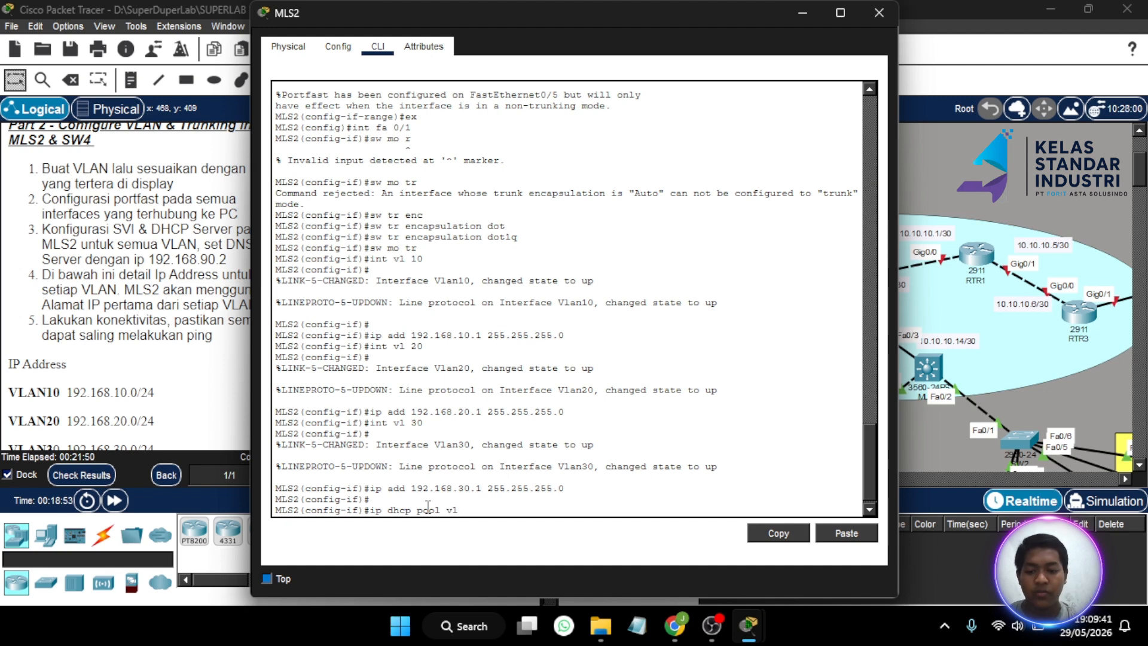
{"action": "type", "text": " 10"}
{"action": "key", "text": "Return"}
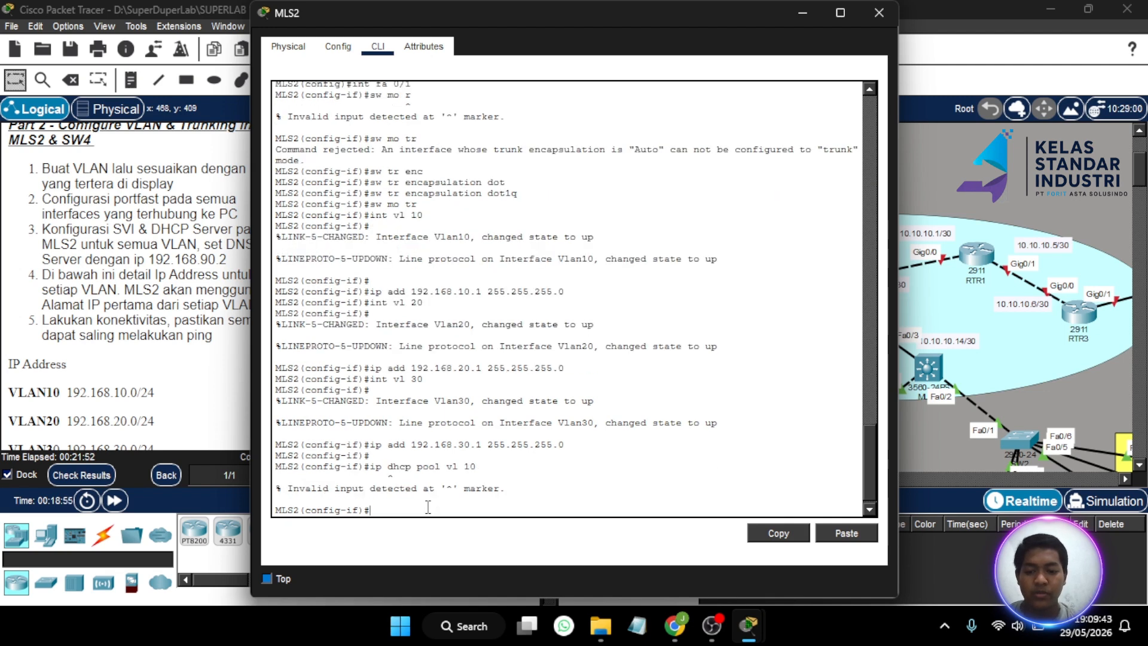
{"action": "key", "text": "Up"}
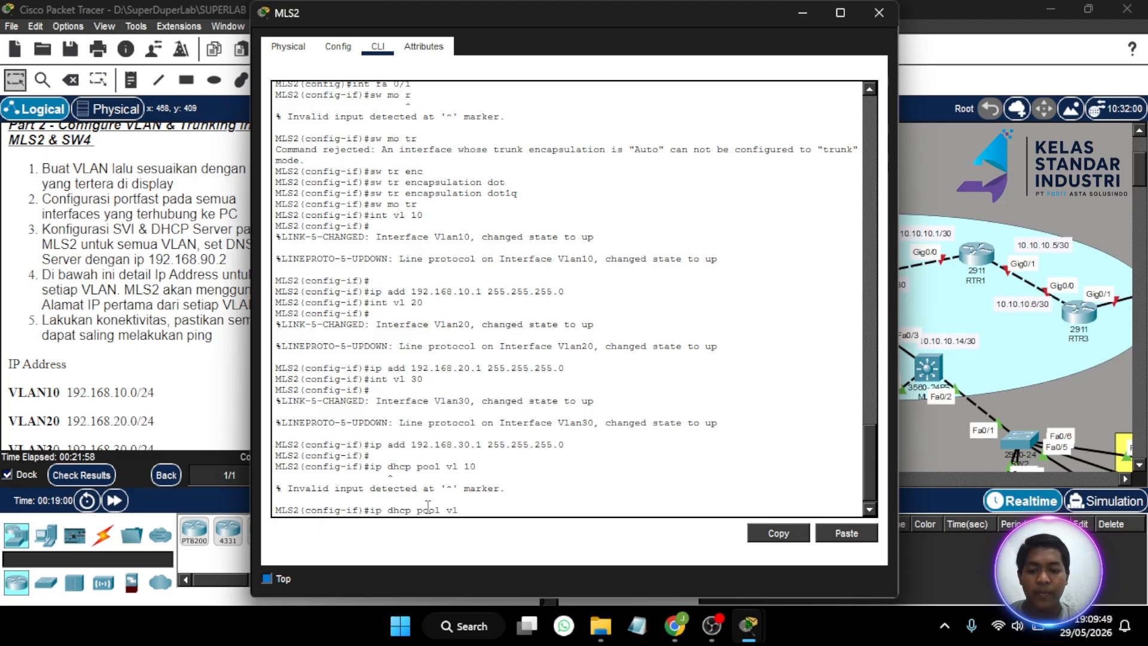
{"action": "key", "text": "BackSpace"}
{"action": "key", "text": "BackSpace"}
{"action": "key", "text": "BackSpace"}
{"action": "key", "text": "BackSpace"}
{"action": "key", "text": "BackSpace"}
{"action": "key", "text": "BackSpace"}
{"action": "key", "text": "BackSpace"}
{"action": "key", "text": "BackSpace"}
{"action": "key", "text": "BackSpace"}
{"action": "key", "text": "BackSpace"}
{"action": "key", "text": "BackSpace"}
{"action": "key", "text": "BackSpace"}
{"action": "key", "text": "BackSpace"}
{"action": "key", "text": "BackSpace"}
{"action": "key", "text": "BackSpace"}
{"action": "type", "text": "ex"}
{"action": "key", "text": "Return"}
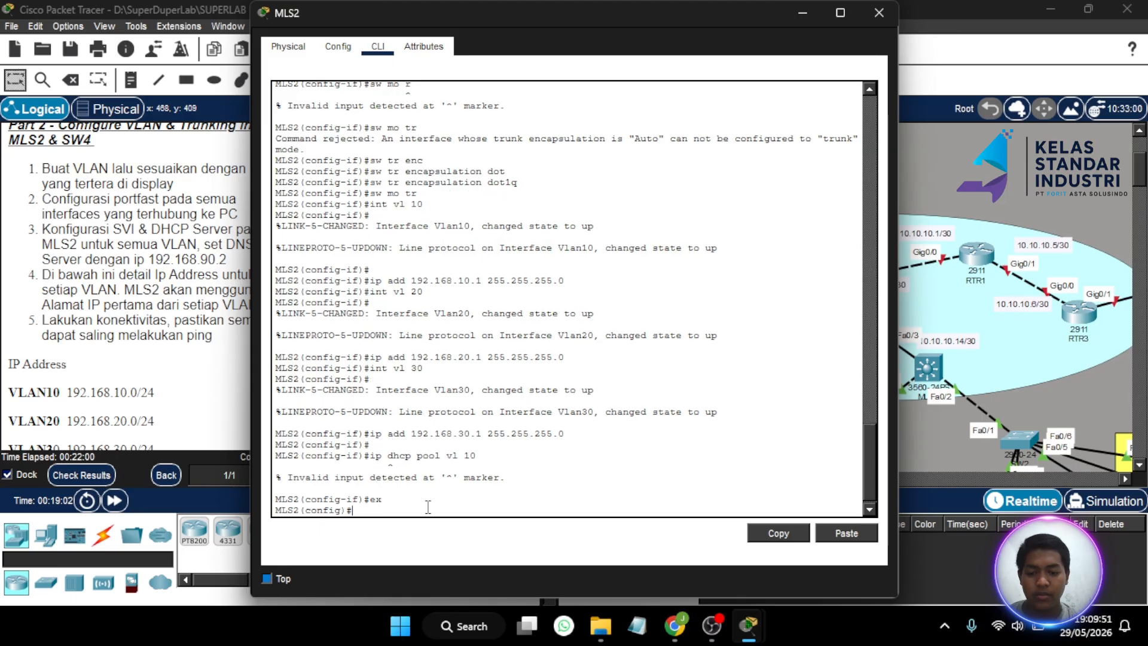
- Create the DHCP pool named VLAN10 with 'ip dhcp pool VLAN10'
{"action": "type", "text": "ip dh"}
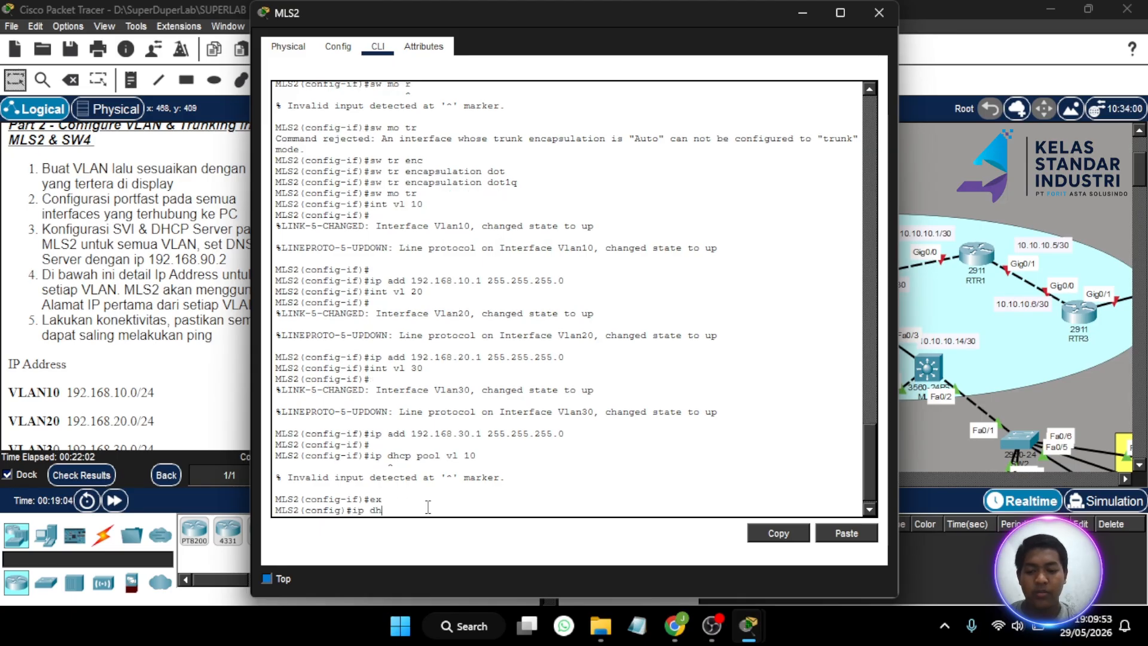
{"action": "type", "text": "cp pool vlan 10"}
{"action": "key", "text": "Return"}
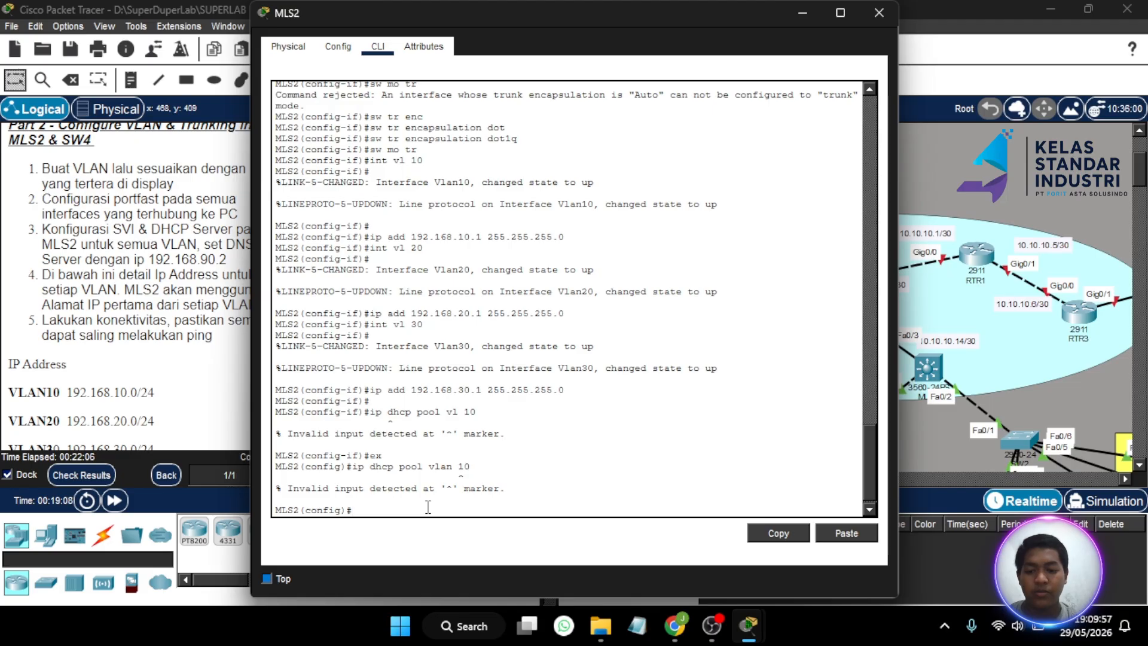
{"action": "key", "text": "Up"}
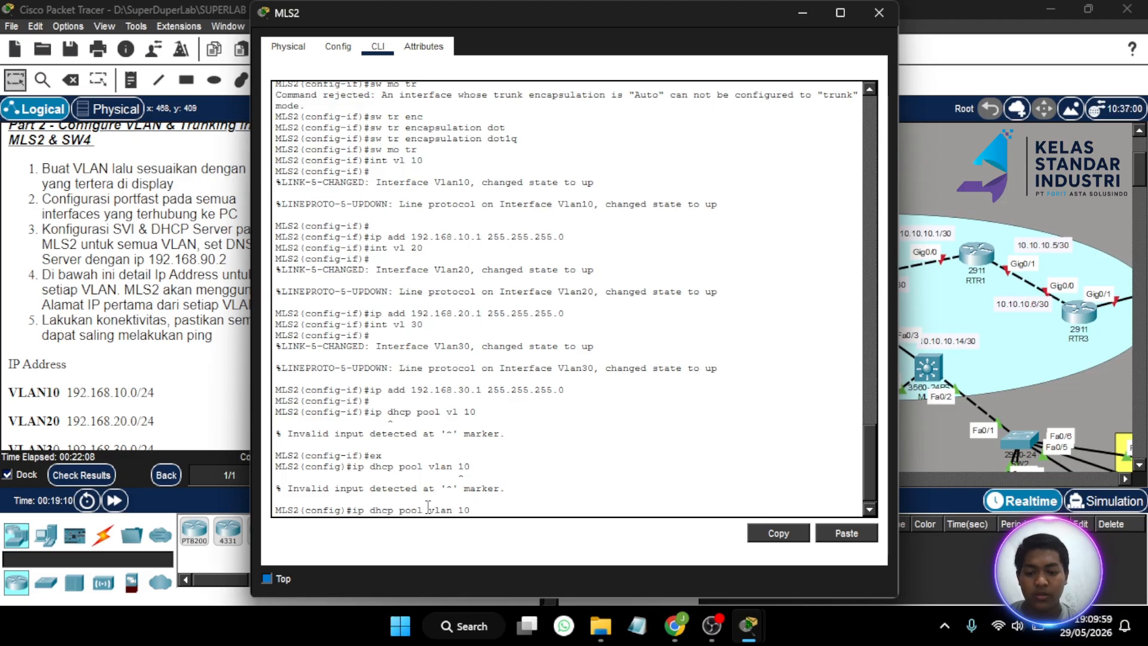
{"action": "key", "text": "BackSpace"}
{"action": "key", "text": "BackSpace"}
{"action": "key", "text": "BackSpace"}
{"action": "key", "text": "BackSpace"}
{"action": "key", "text": "BackSpace"}
{"action": "key", "text": "BackSpace"}
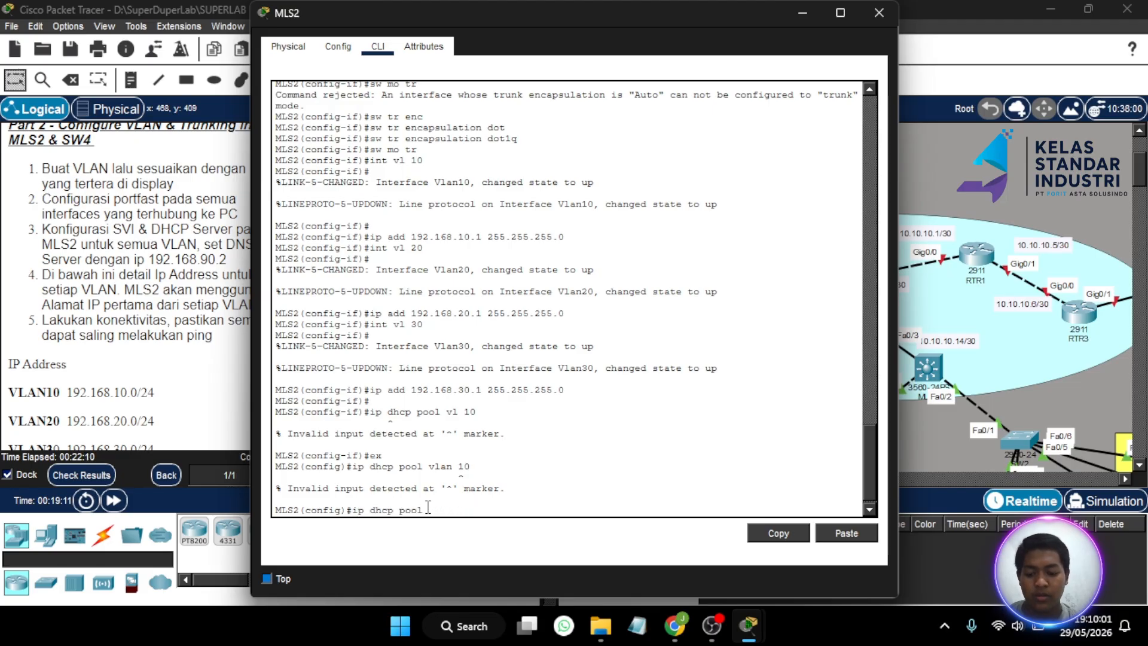
{"action": "type", "text": "VLAN 10"}
{"action": "key", "text": "Return"}
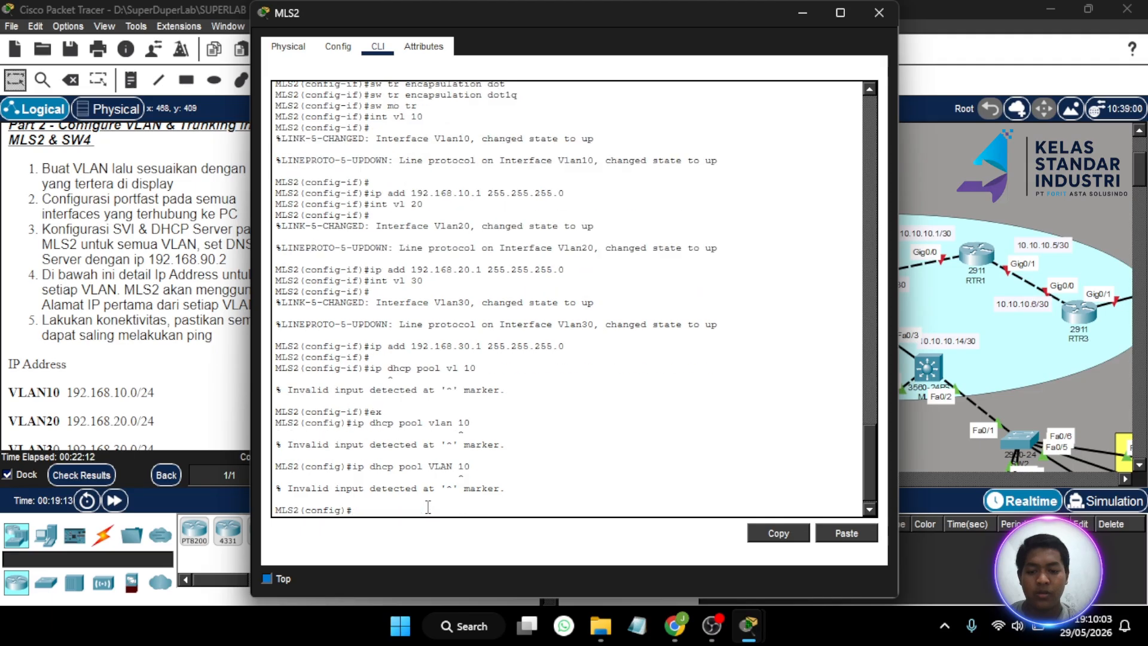
{"action": "key", "text": "Up"}
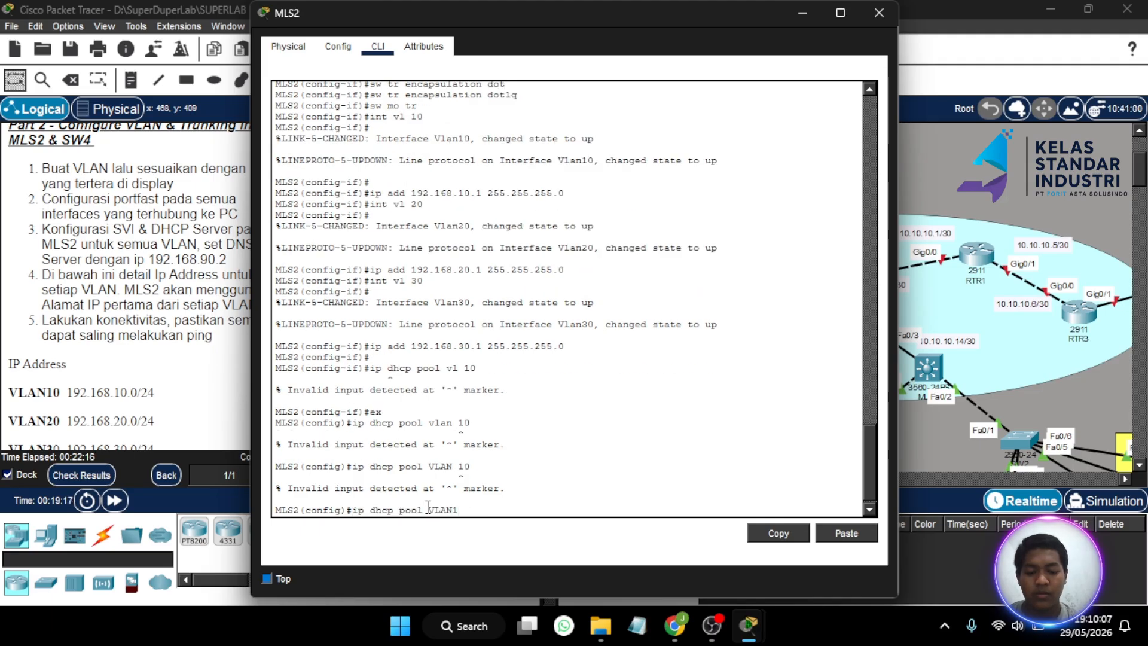
{"action": "type", "text": "0"}
{"action": "key", "text": "Return"}
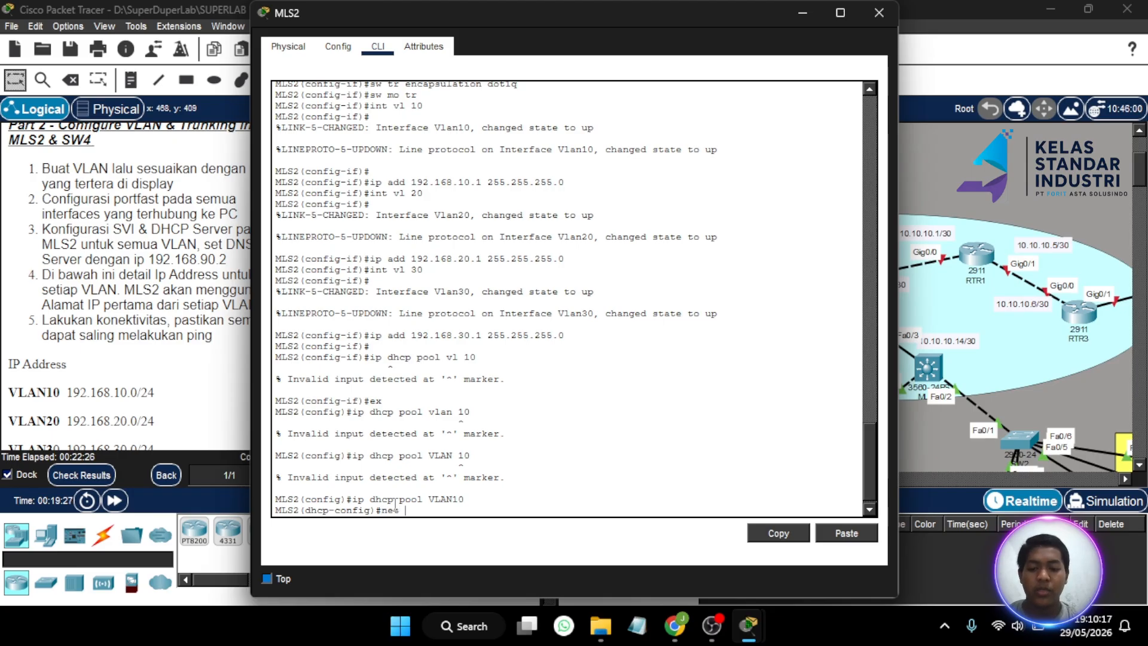
- Set the VLAN10 pool network 192.168.10.0/24 and default router 192.168.10.1
{"action": "type", "text": "192."}
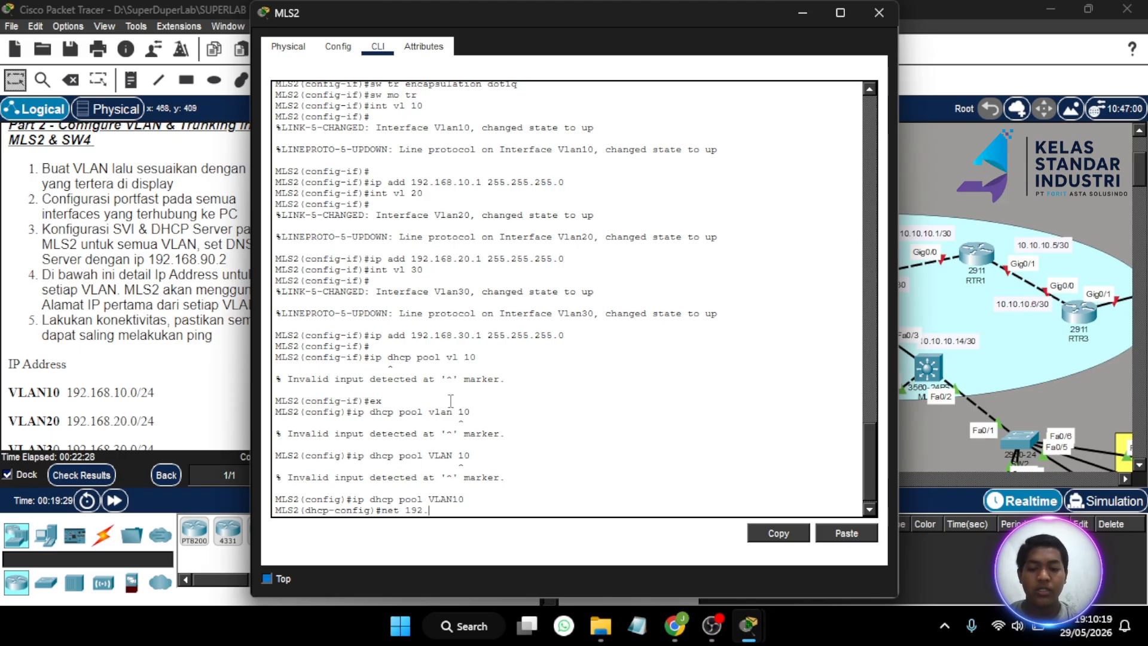
{"action": "type", "text": "168.10"}
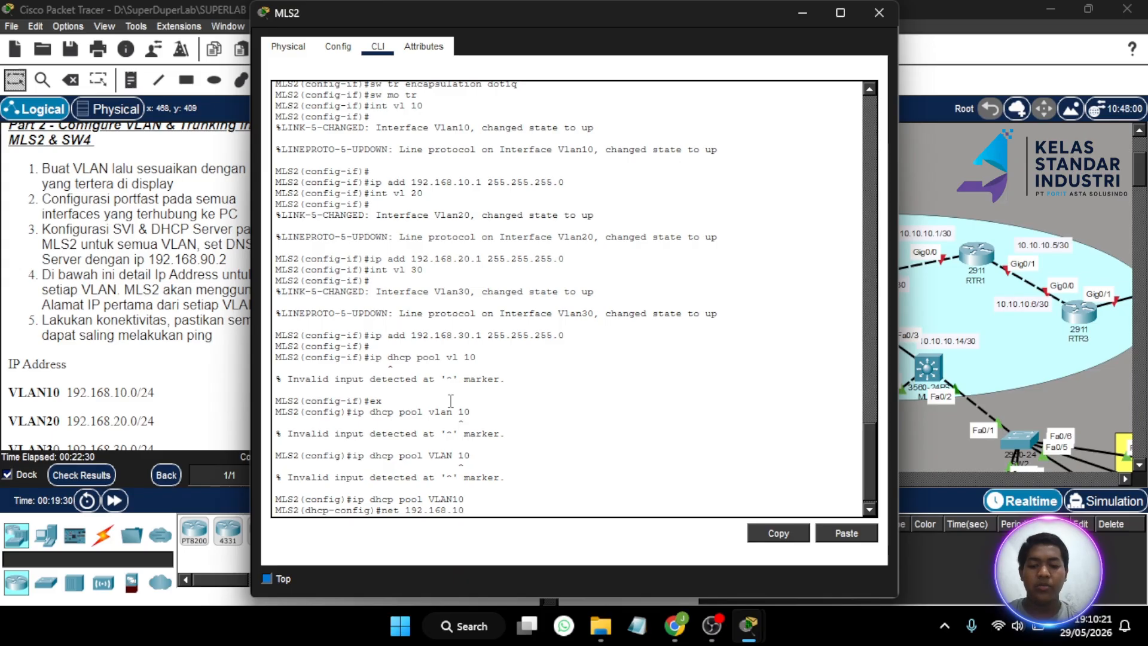
{"action": "type", "text": ".0 2"}
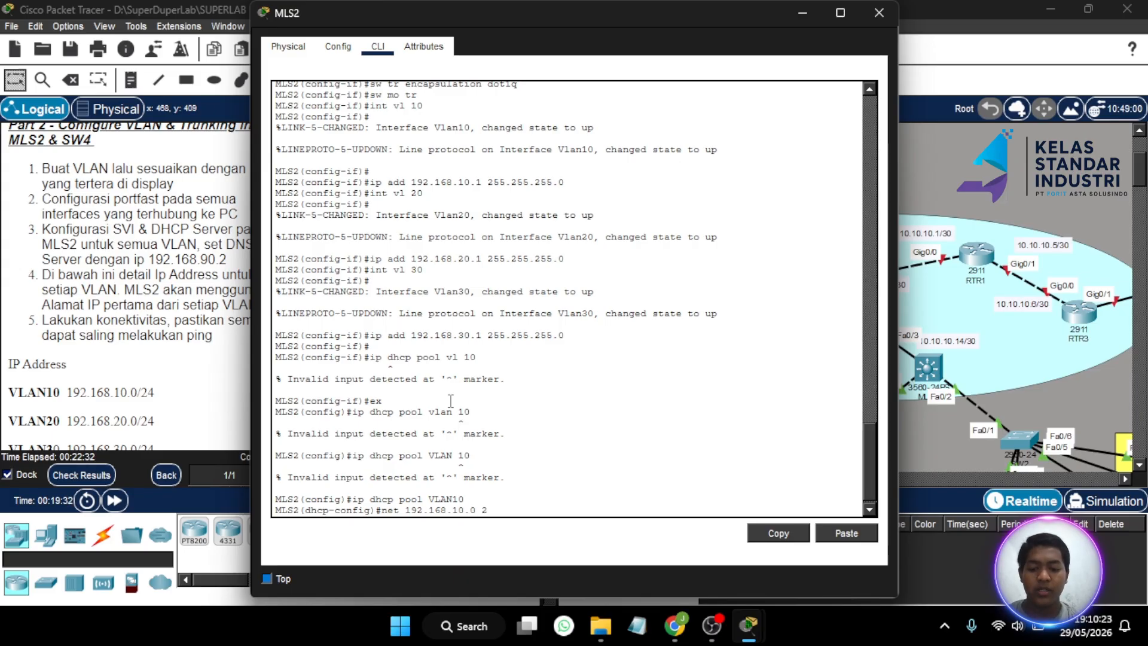
{"action": "type", "text": "55.255.255.0"}
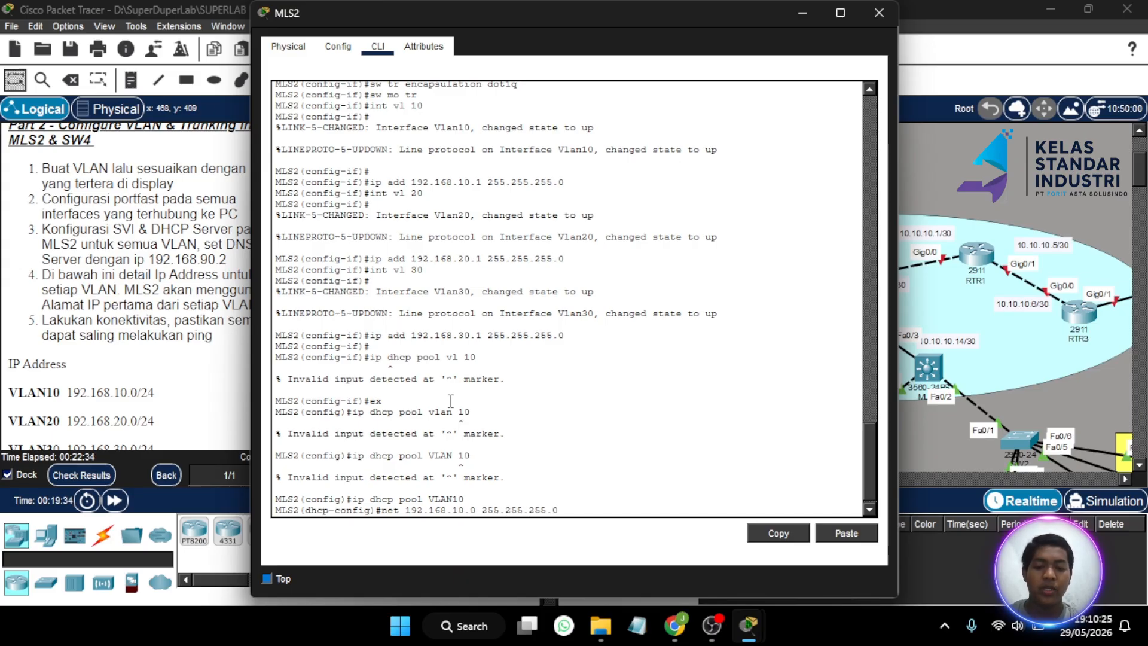
{"action": "key", "text": "Return"}
{"action": "type", "text": "defau"}
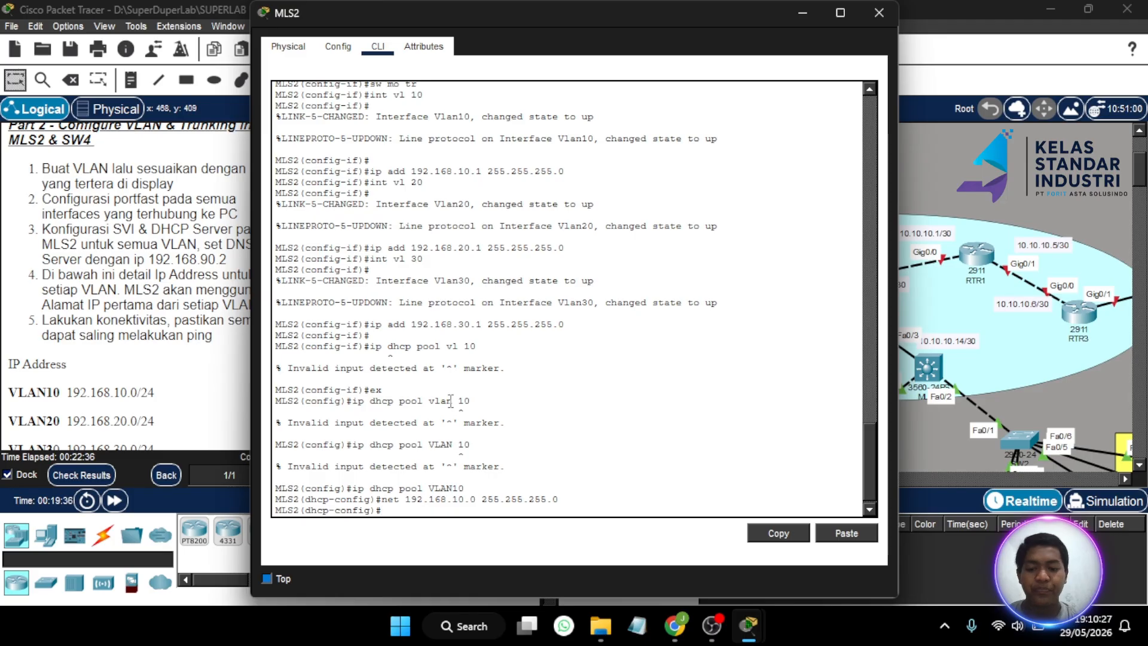
{"action": "type", "text": "lt"}
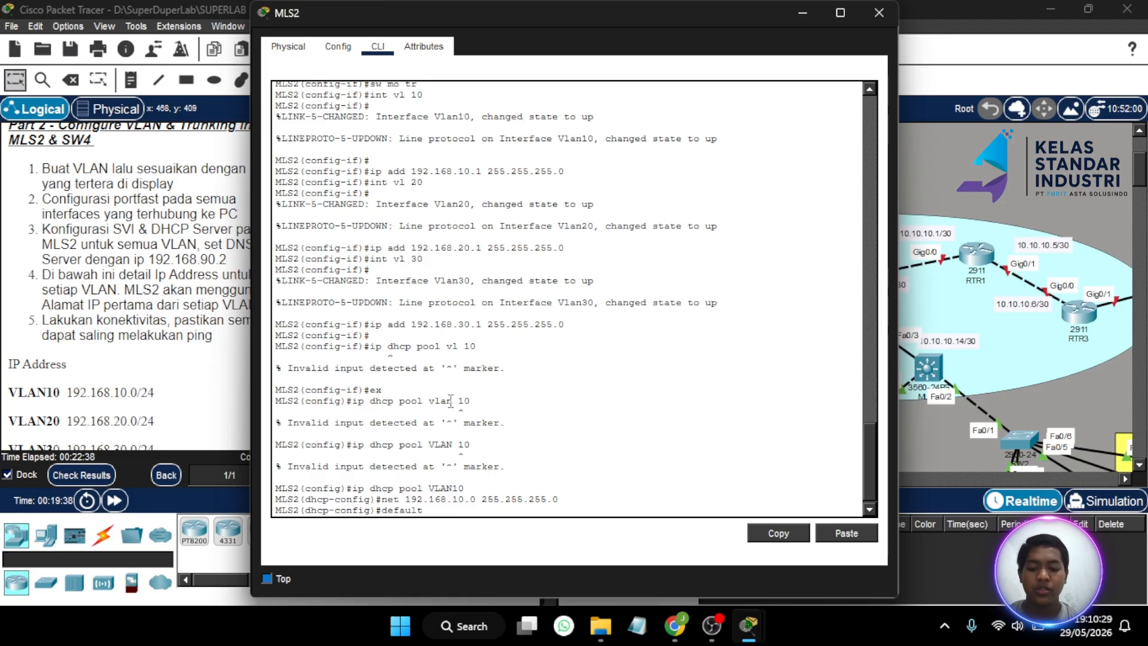
{"action": "type", "text": "-rou"}
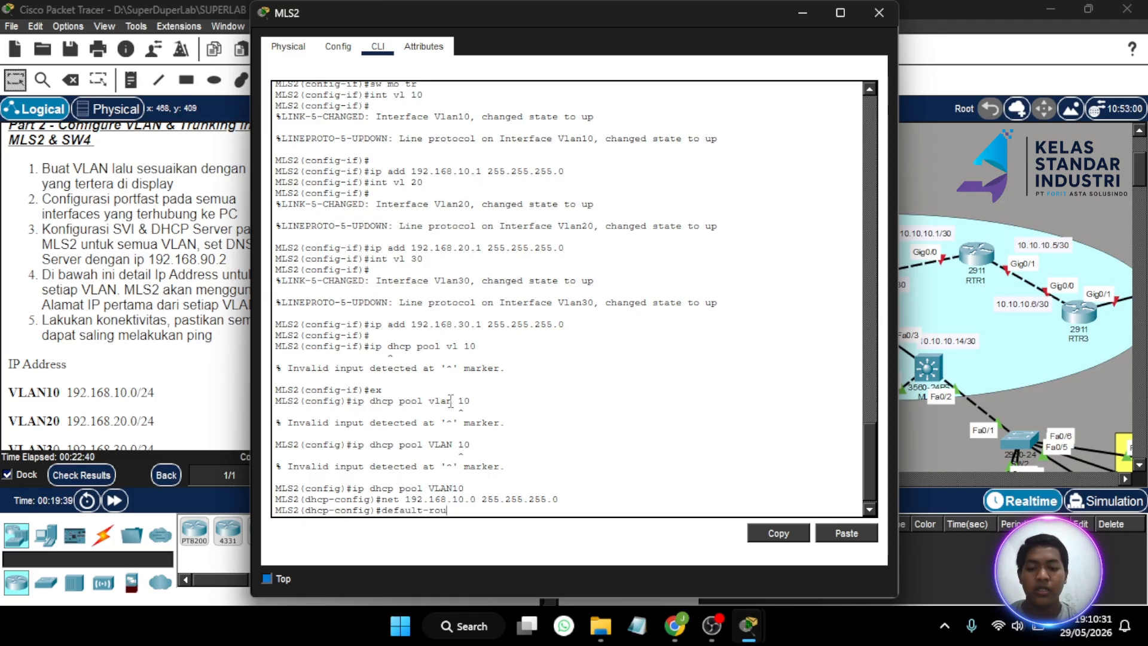
{"action": "type", "text": "ter 192"}
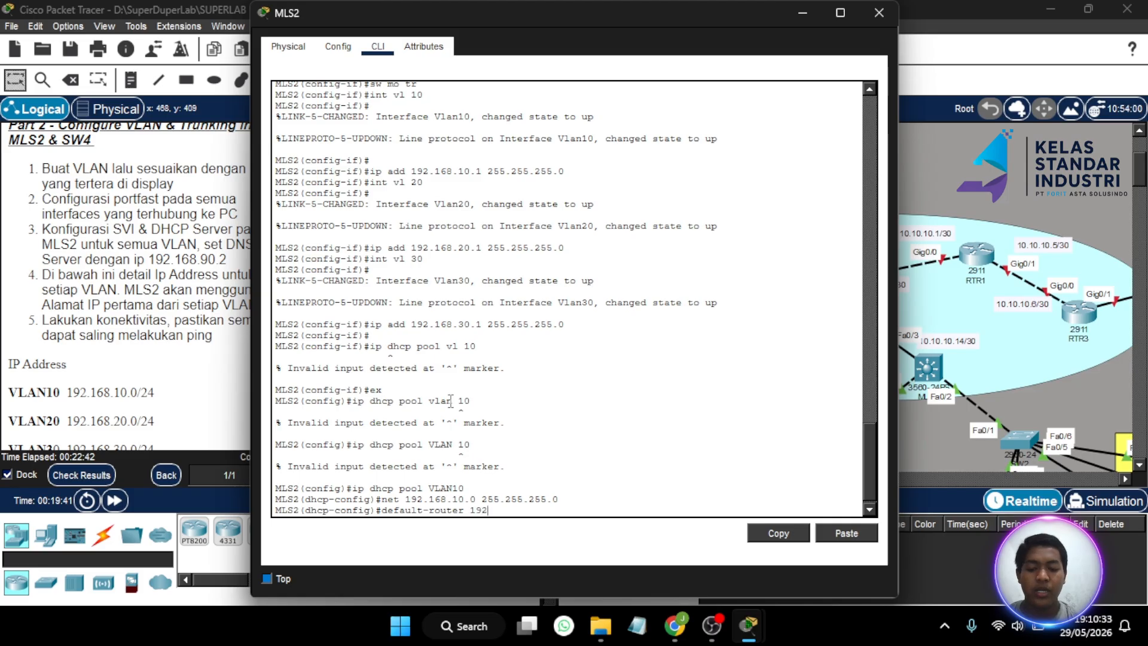
{"action": "type", "text": ".168.10.1"}
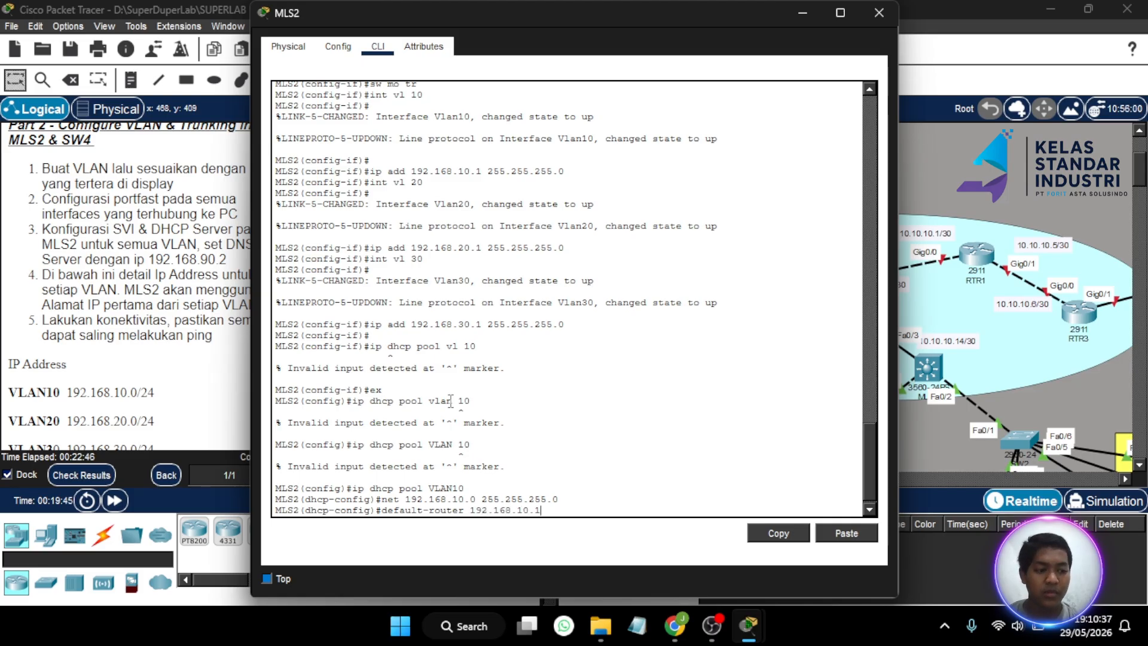
{"action": "key", "text": "Return"}
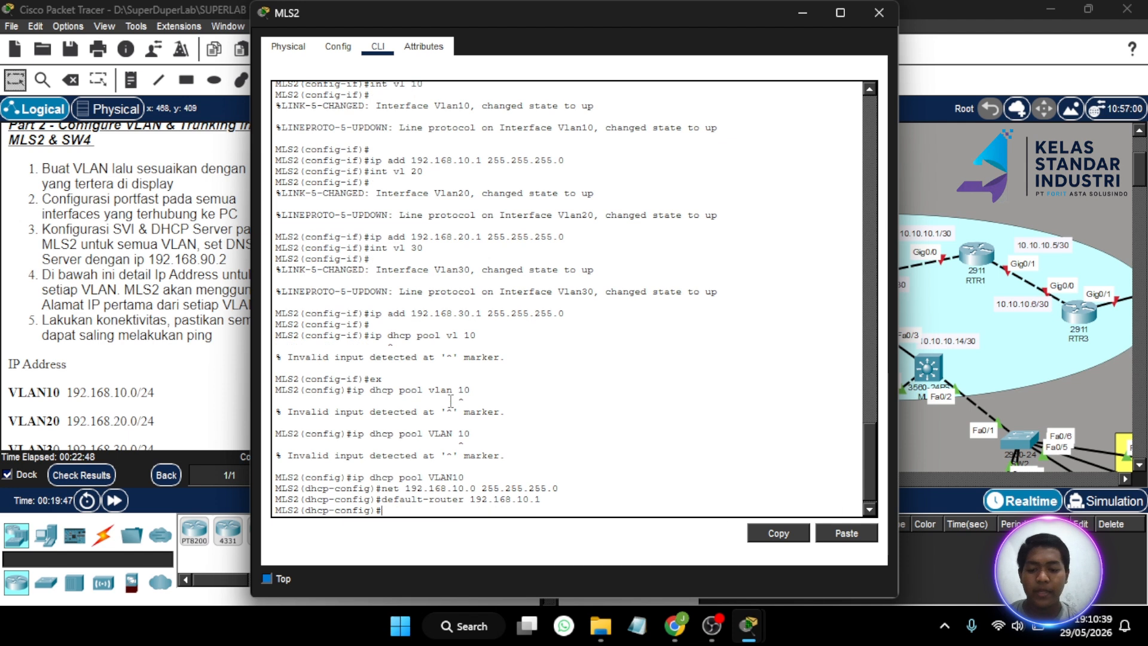
- Set DNS server 192.168.90.2 for the VLAN10 pool
{"action": "type", "text": "dns-server"}
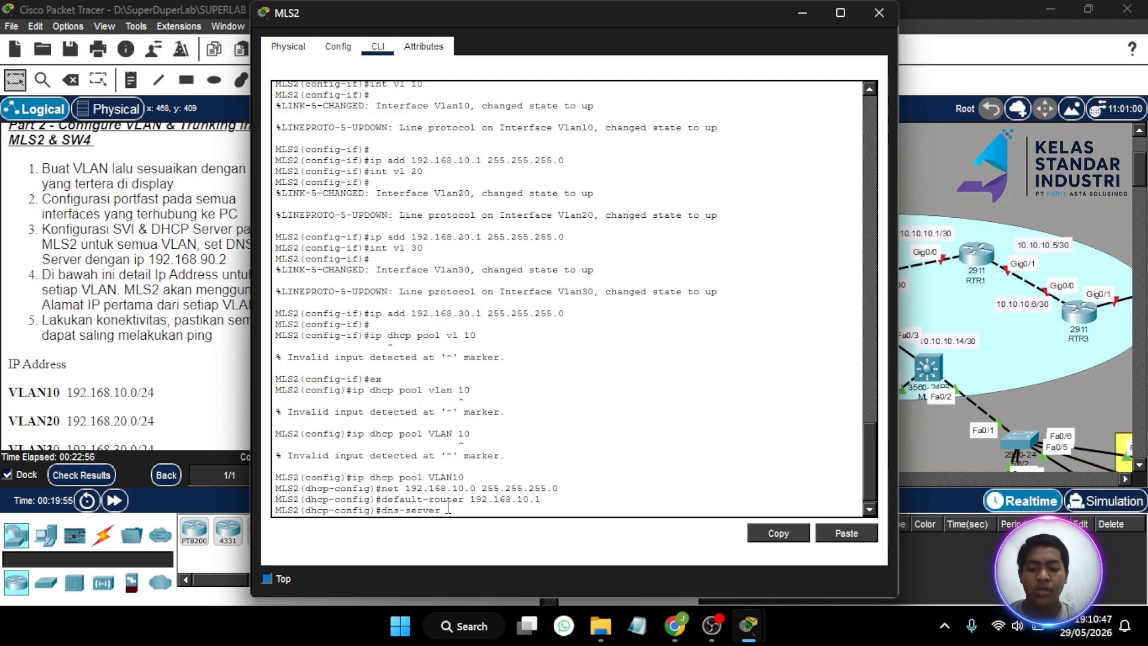
{"action": "type", "text": "192,"}
{"action": "key", "text": "BackSpace"}
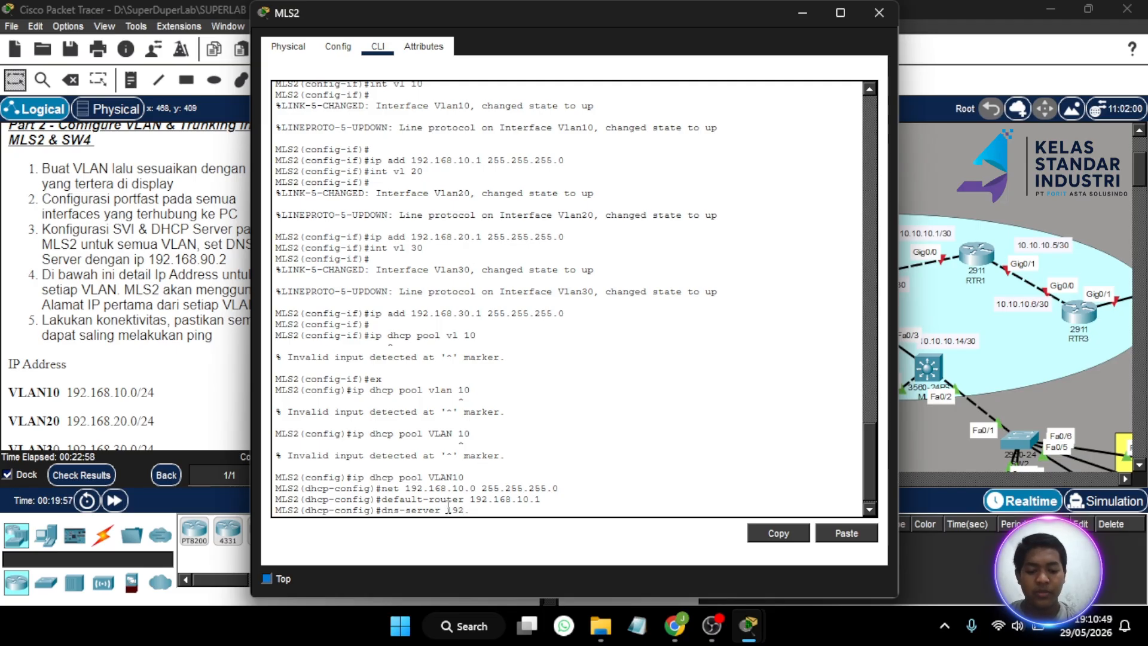
{"action": "type", "text": ".168.90.2"}
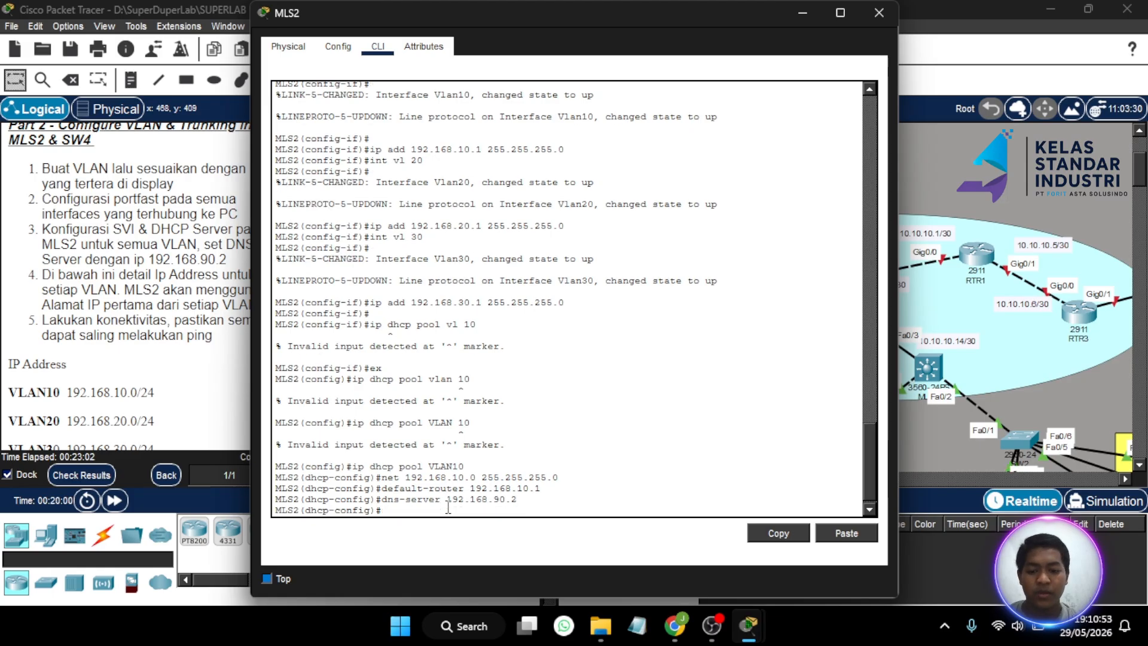
{"action": "key", "text": "Return"}
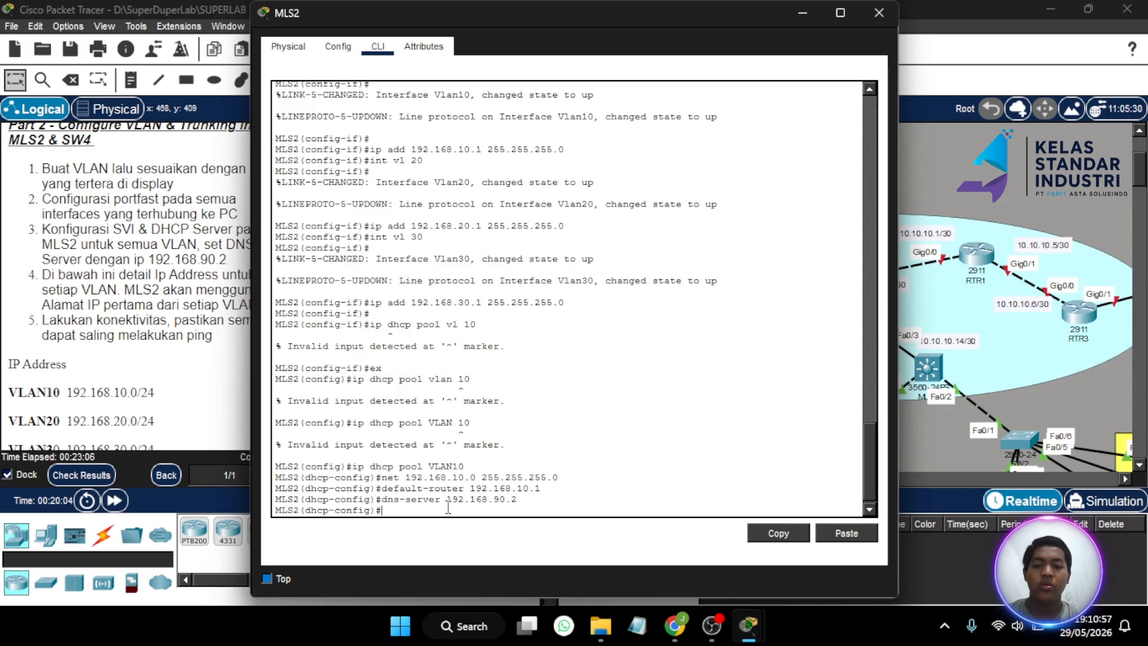
{"action": "key", "text": "Up"}
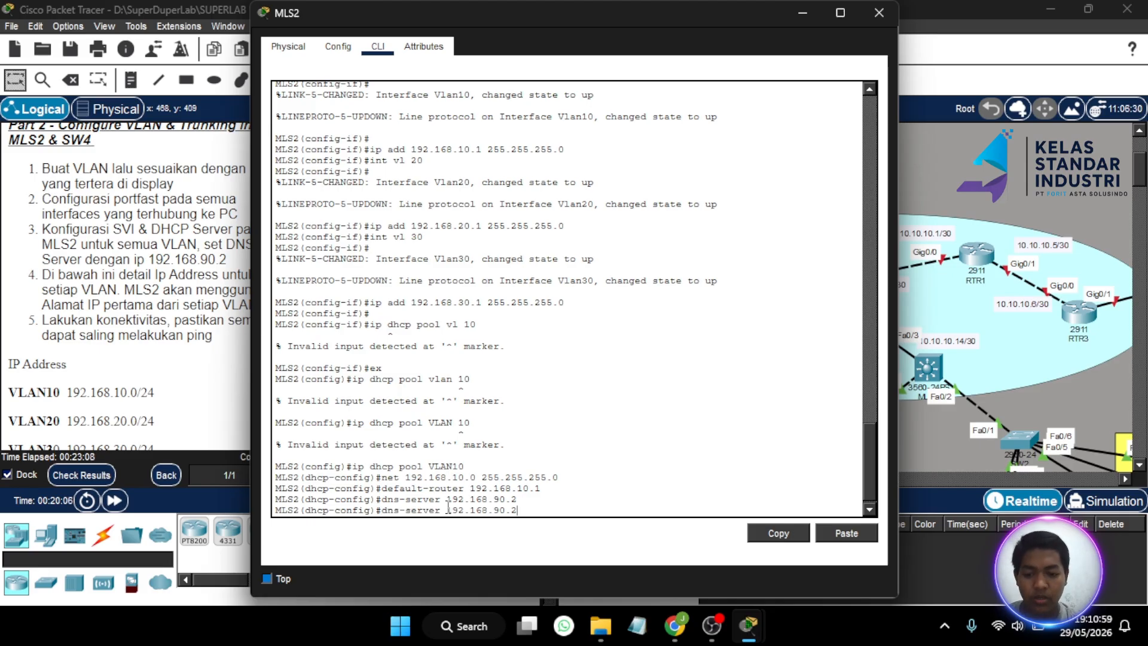
{"action": "key", "text": "BackSpace"}
{"action": "key", "text": "BackSpace"}
{"action": "key", "text": "BackSpace"}
{"action": "key", "text": "BackSpace"}
{"action": "key", "text": "BackSpace"}
{"action": "key", "text": "BackSpace"}
{"action": "key", "text": "BackSpace"}
{"action": "key", "text": "BackSpace"}
{"action": "key", "text": "BackSpace"}
{"action": "key", "text": "BackSpace"}
{"action": "key", "text": "BackSpace"}
{"action": "key", "text": "BackSpace"}
{"action": "key", "text": "BackSpace"}
{"action": "key", "text": "BackSpace"}
{"action": "key", "text": "BackSpace"}
{"action": "key", "text": "BackSpace"}
{"action": "key", "text": "BackSpace"}
{"action": "key", "text": "BackSpace"}
{"action": "key", "text": "BackSpace"}
{"action": "key", "text": "BackSpace"}
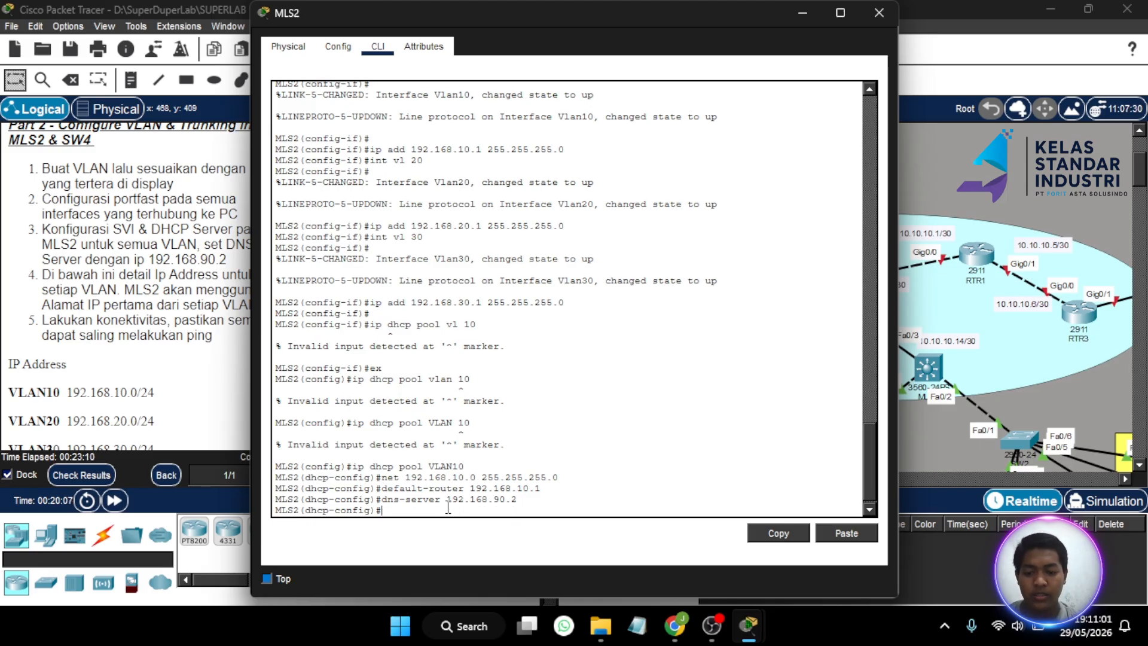
{"action": "key", "text": "Up"}
{"action": "key", "text": "Up"}
{"action": "key", "text": "Up"}
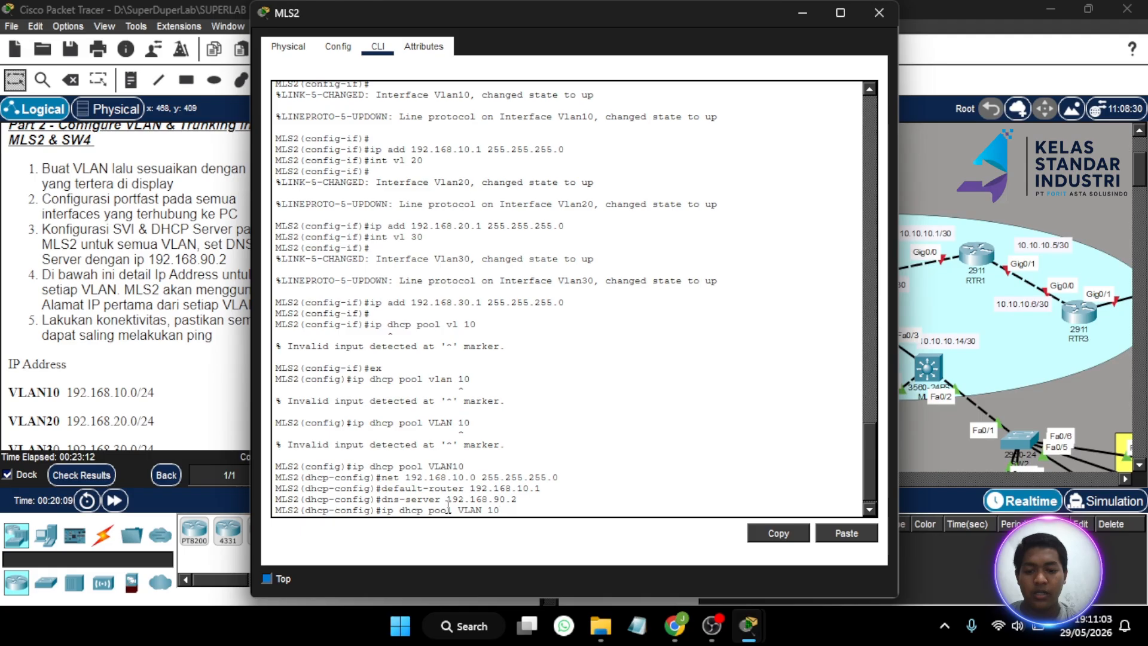
- Create the DHCP pool named VLAN20 on MLS2 from global configuration
{"action": "type", "text": "20"}
{"action": "key", "text": "Return"}
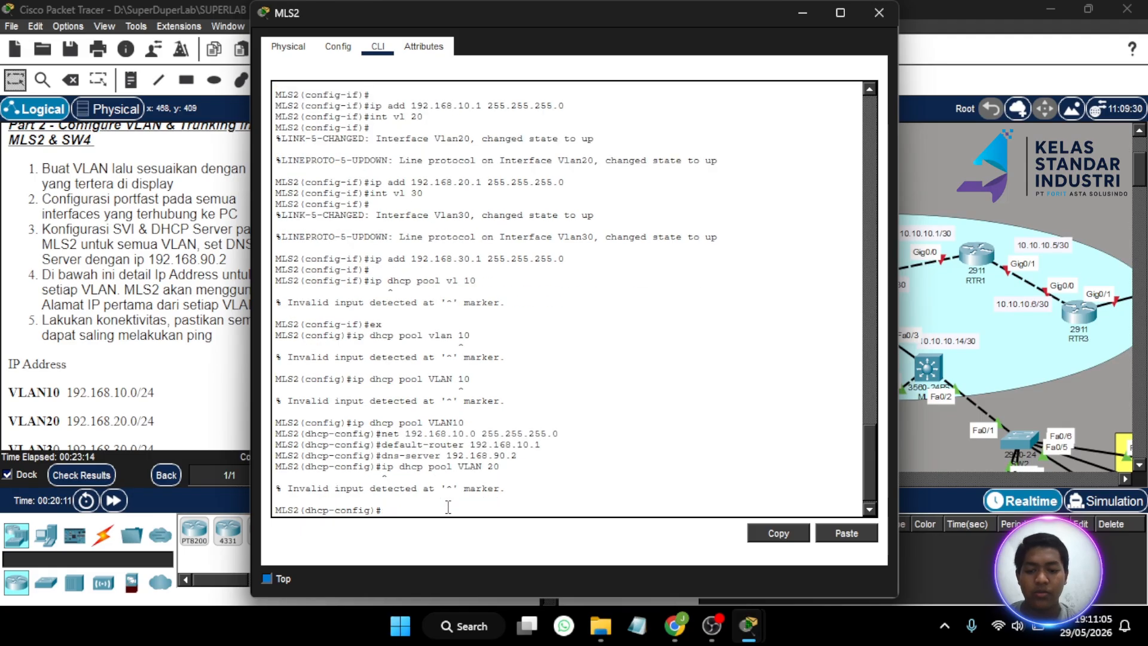
{"action": "key", "text": "Return"}
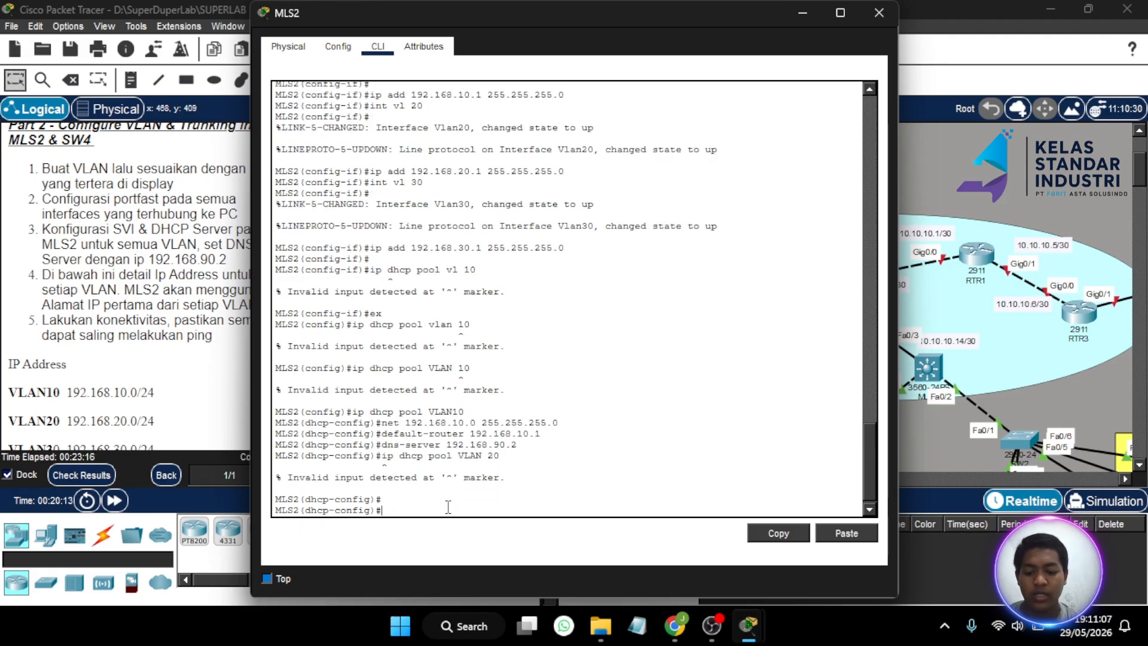
{"action": "type", "text": "ex"}
{"action": "key", "text": "Return"}
{"action": "key", "text": "Up"}
{"action": "key", "text": "Up"}
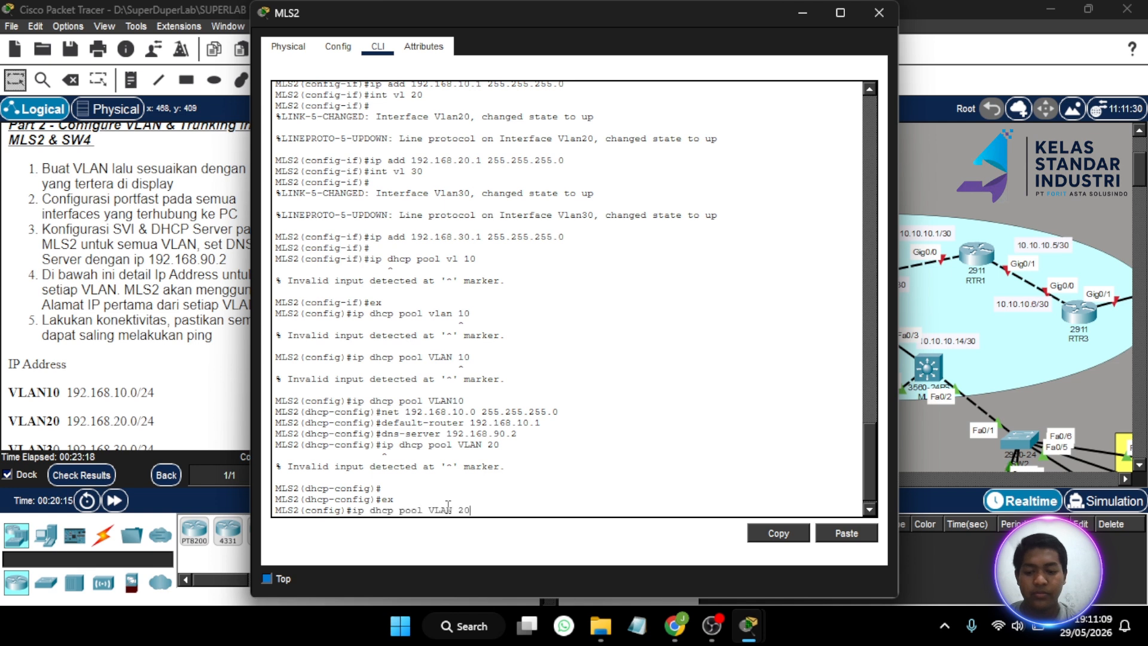
{"action": "key", "text": "Return"}
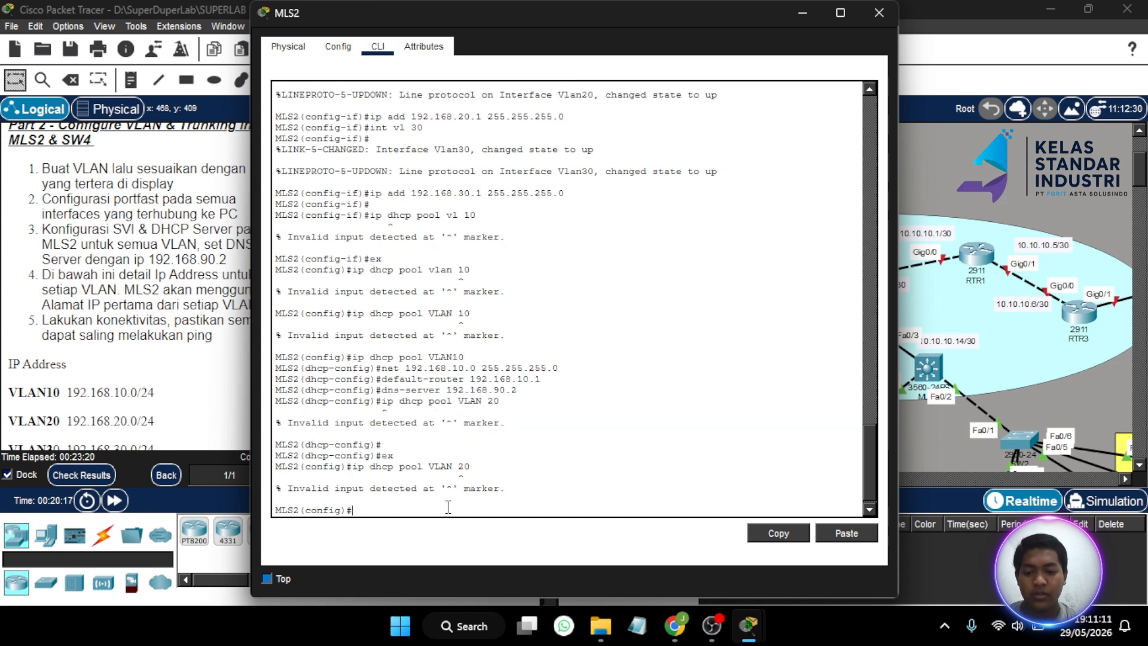
{"action": "key", "text": "Up"}
{"action": "key", "text": "Down"}
{"action": "key", "text": "Up"}
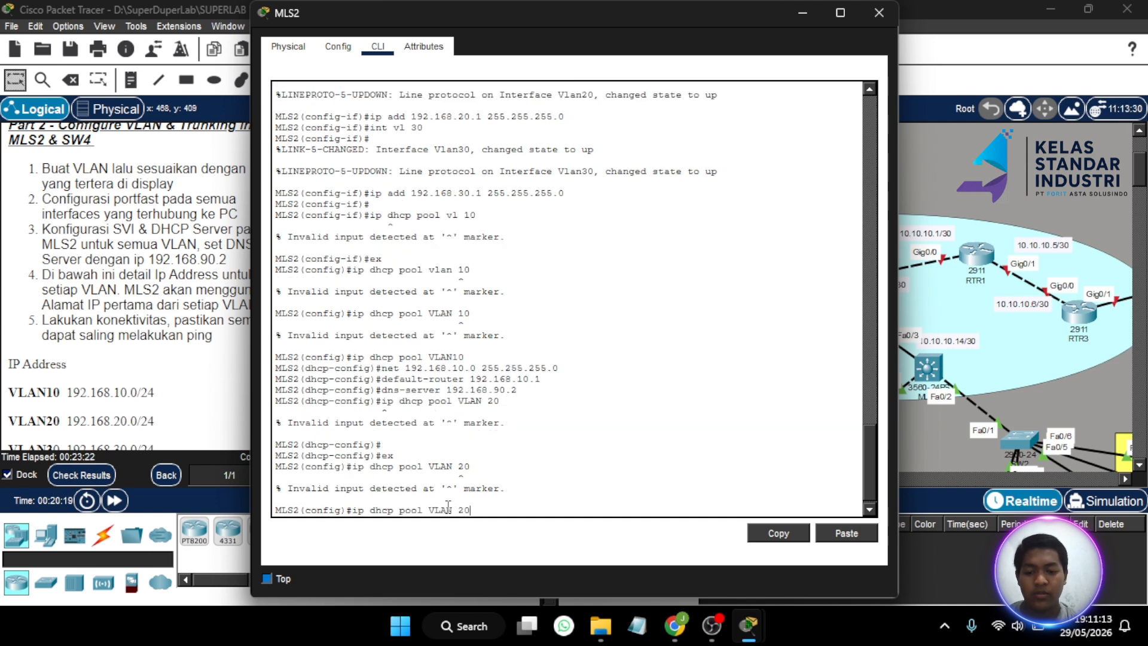
{"action": "key", "text": "Left"}
{"action": "key", "text": "Left"}
{"action": "key", "text": "BackSpace"}
{"action": "key", "text": "Return"}
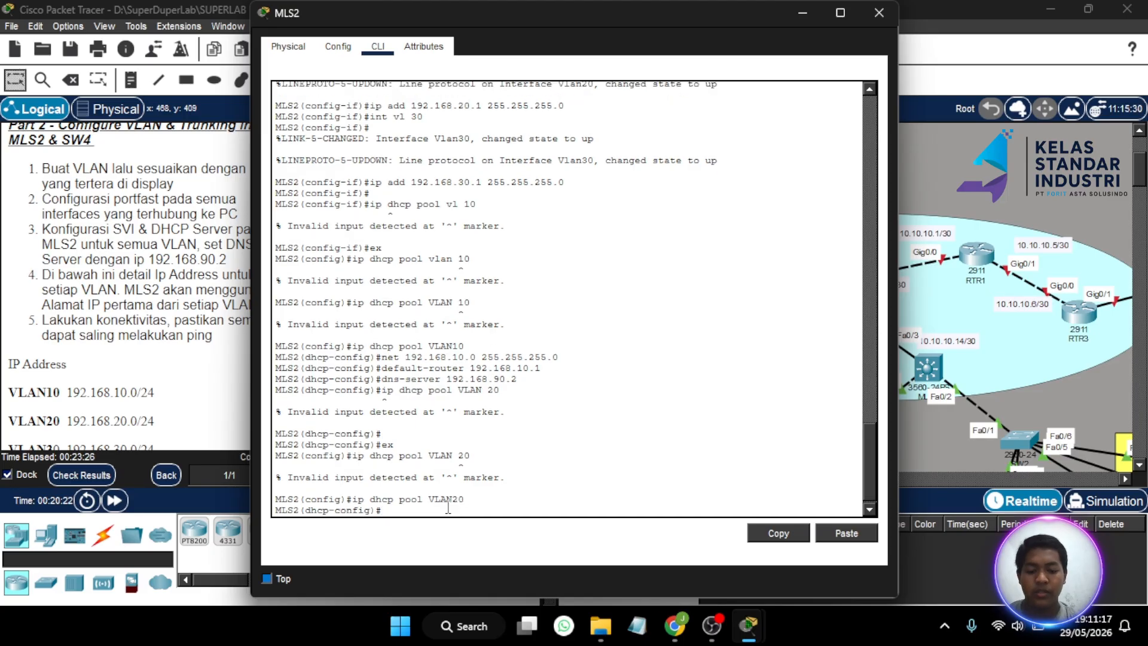
- Give pool VLAN20 network 192.168.20.0/24, default router 192.168.20.1 and DNS 192.168.90.2
{"action": "type", "text": "net 192.168"}
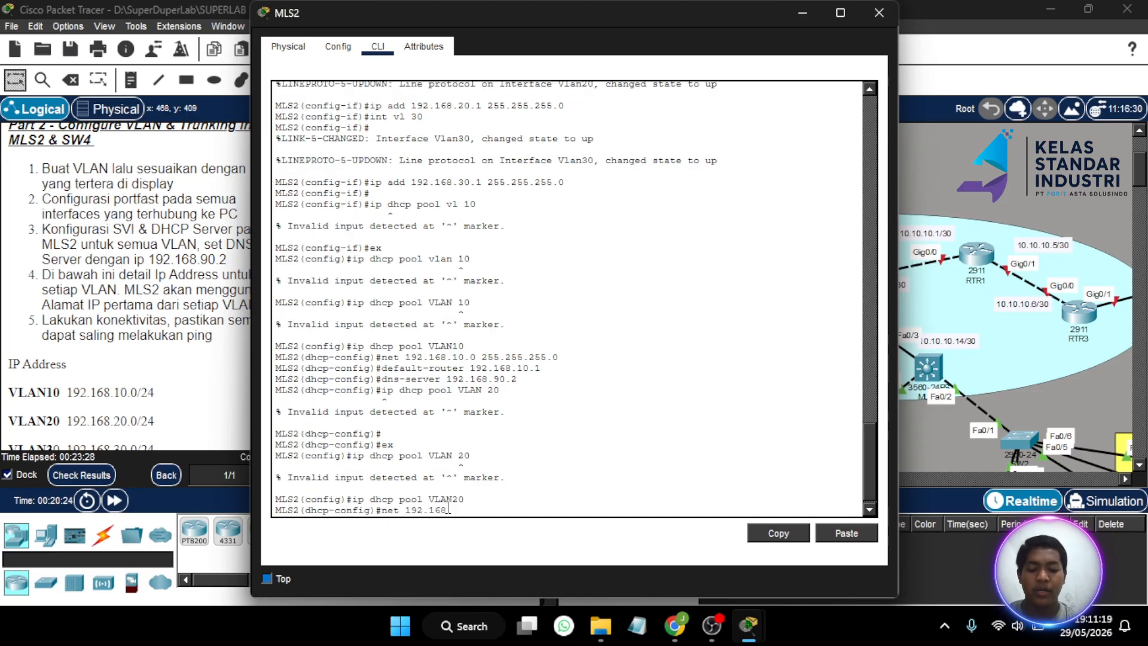
{"action": "type", "text": ".20"}
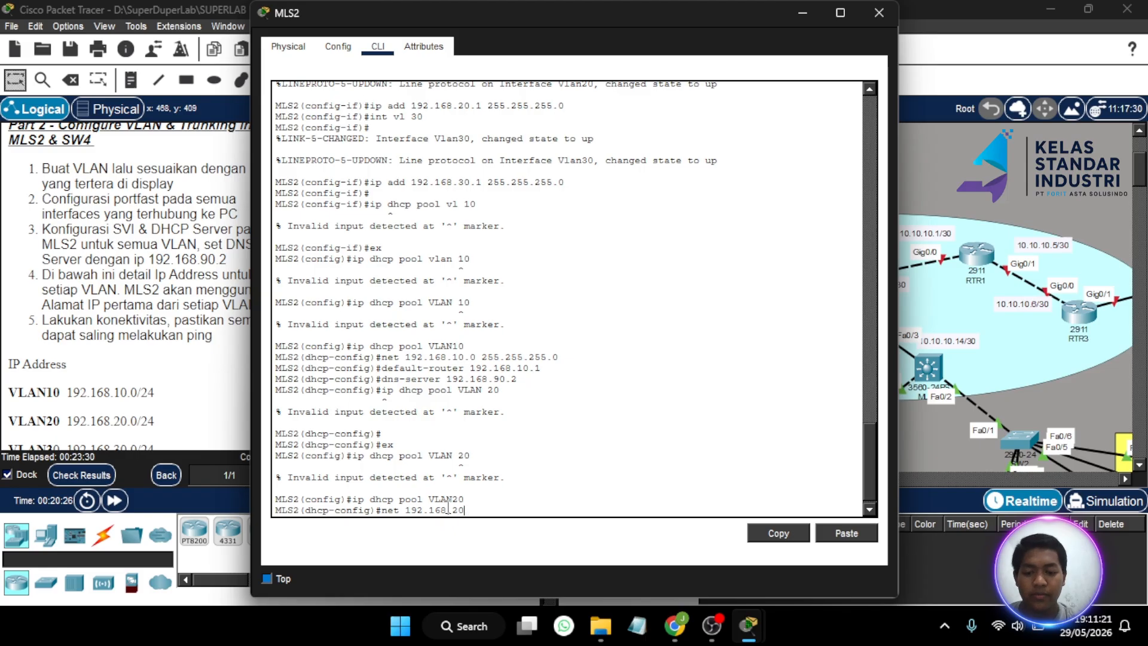
{"action": "type", "text": ".0"}
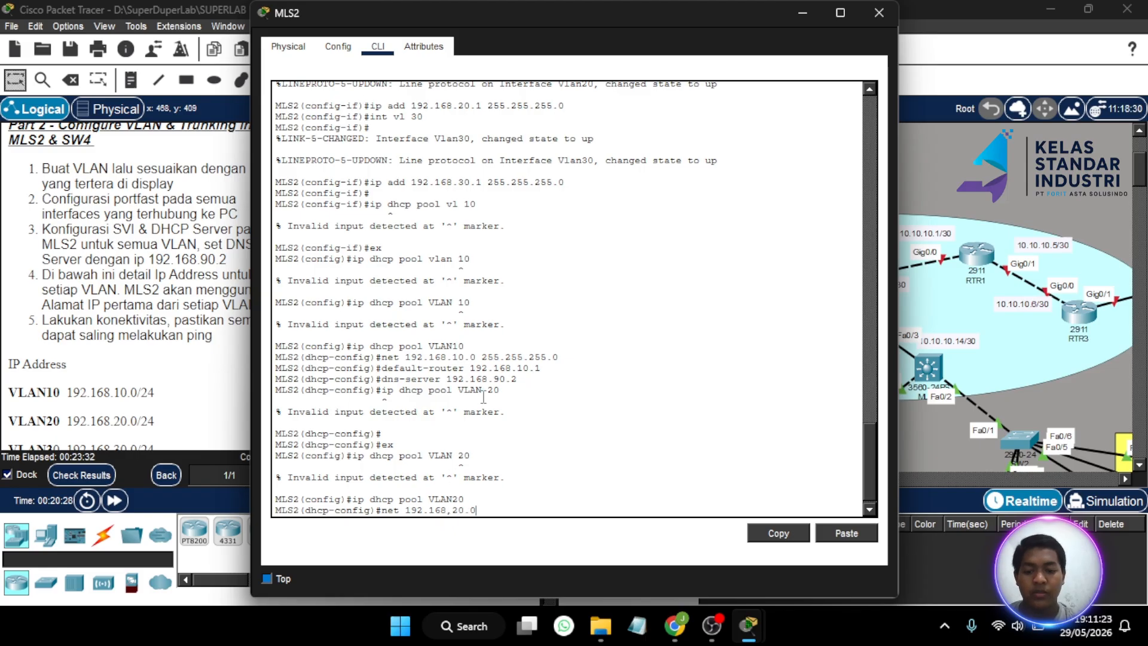
{"action": "key", "text": "BackSpace"}
{"action": "key", "text": "BackSpace"}
{"action": "key", "text": "BackSpace"}
{"action": "key", "text": "BackSpace"}
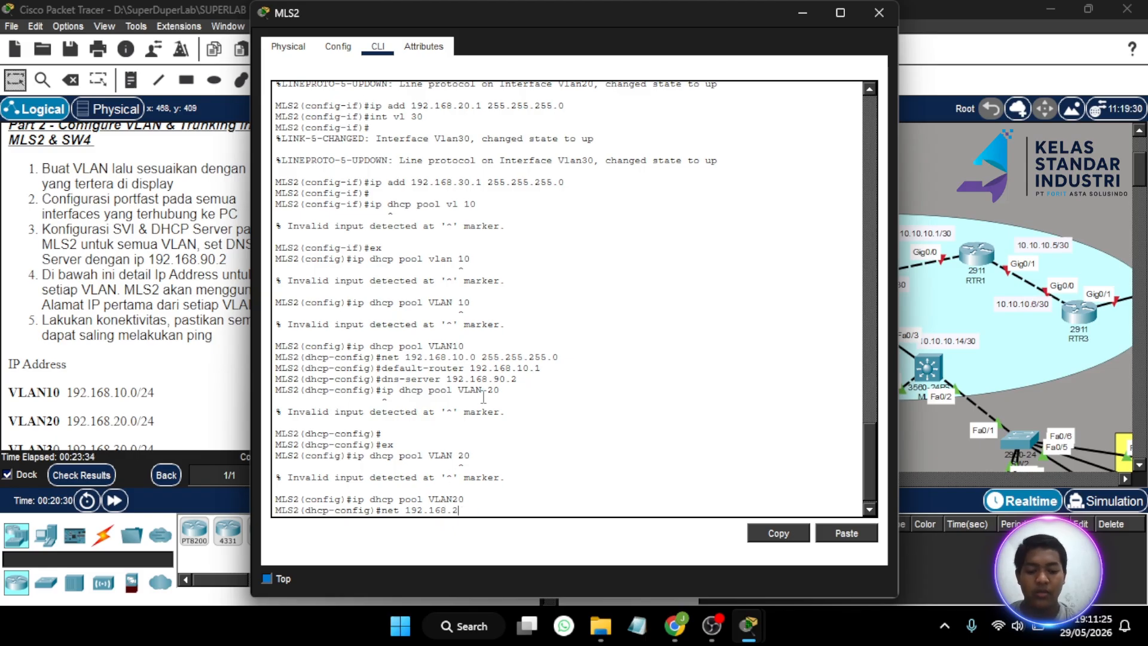
{"action": "type", "text": "20.0 255.255.255.0"}
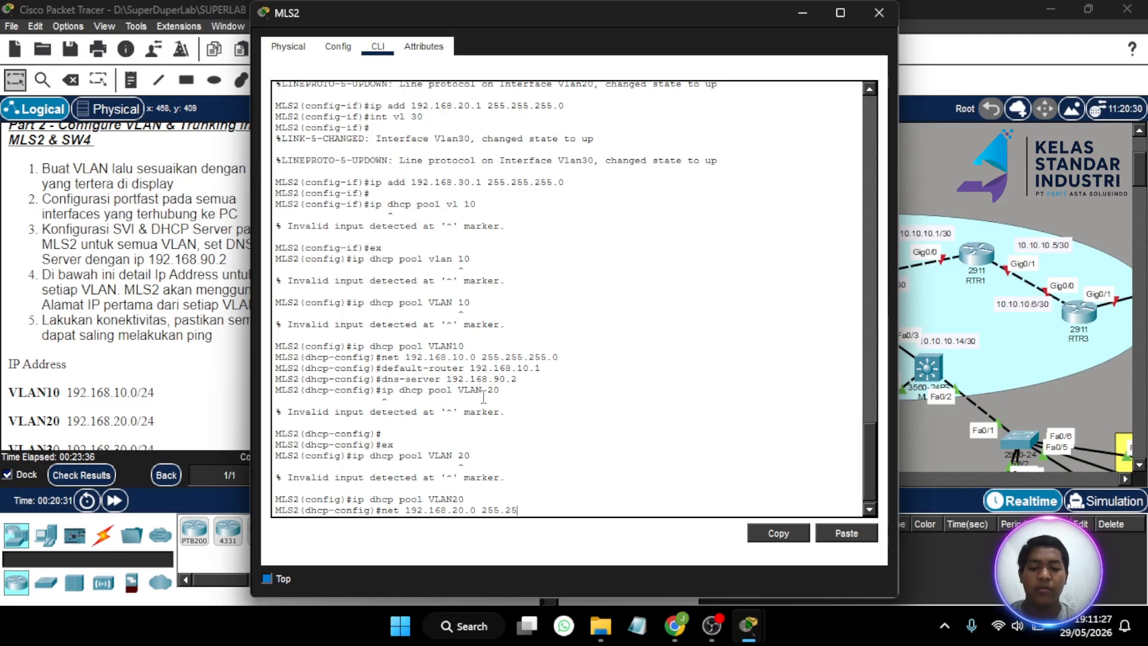
{"action": "key", "text": "Return"}
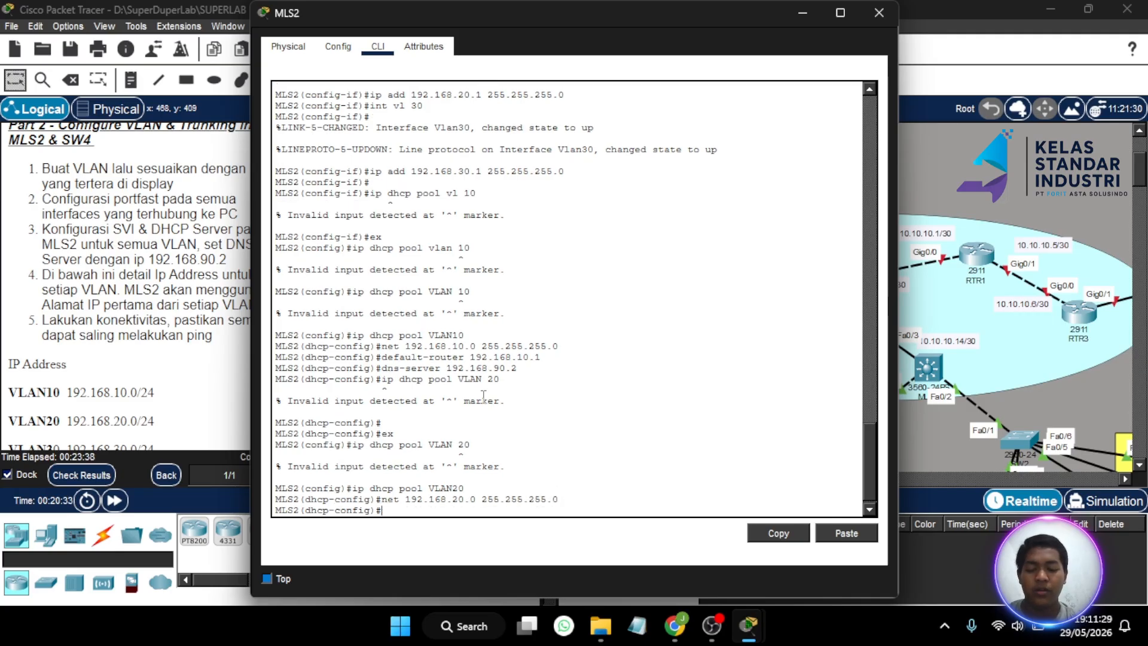
{"action": "type", "text": "default"}
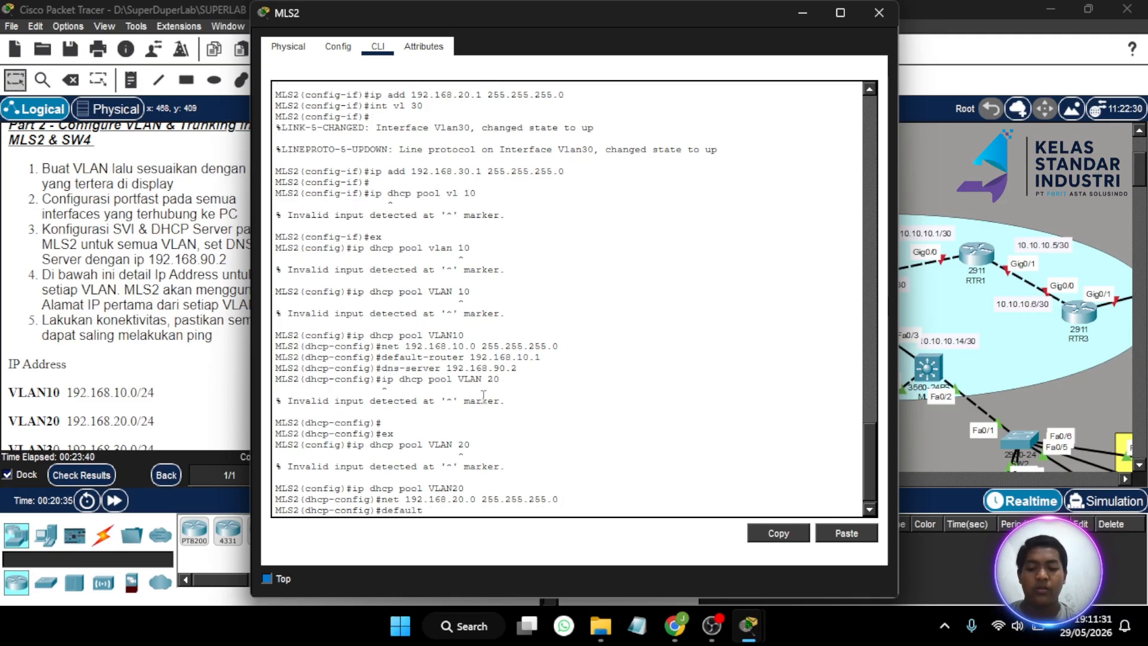
{"action": "type", "text": "-rou"}
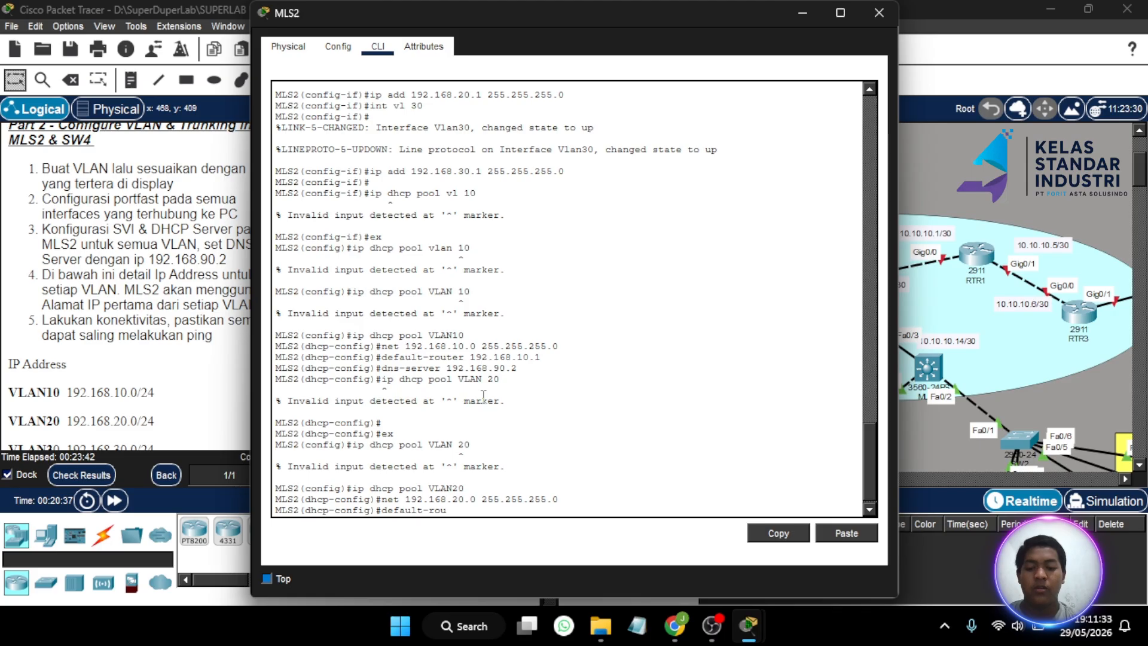
{"action": "type", "text": "ter"}
{"action": "type", "text": " 19"}
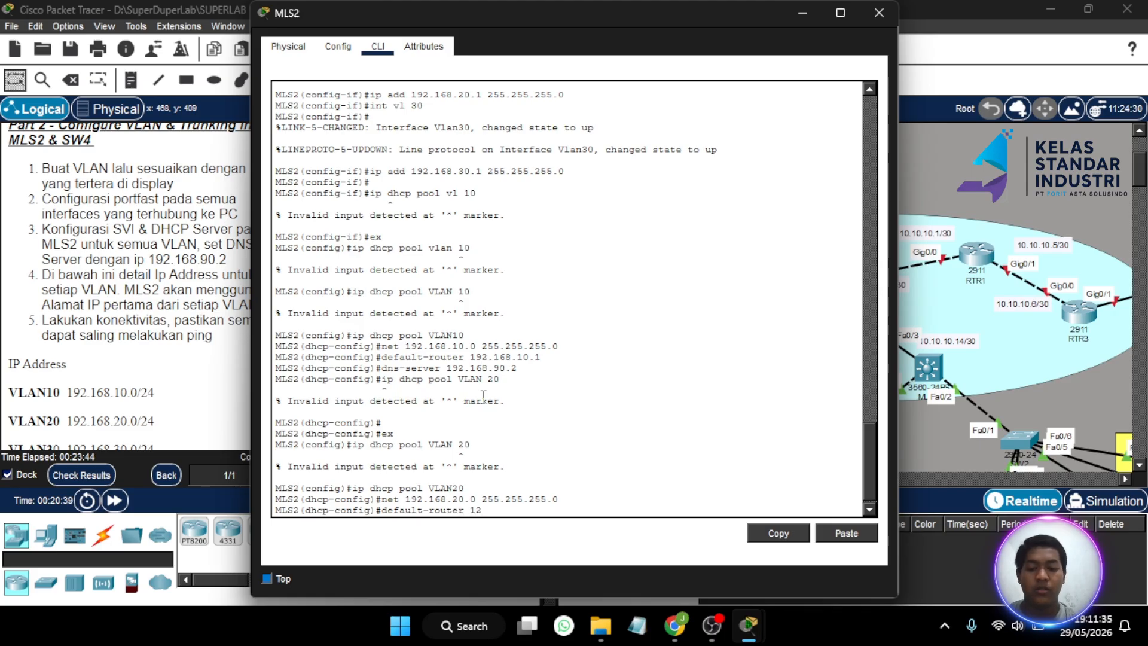
{"action": "type", "text": "2.16"}
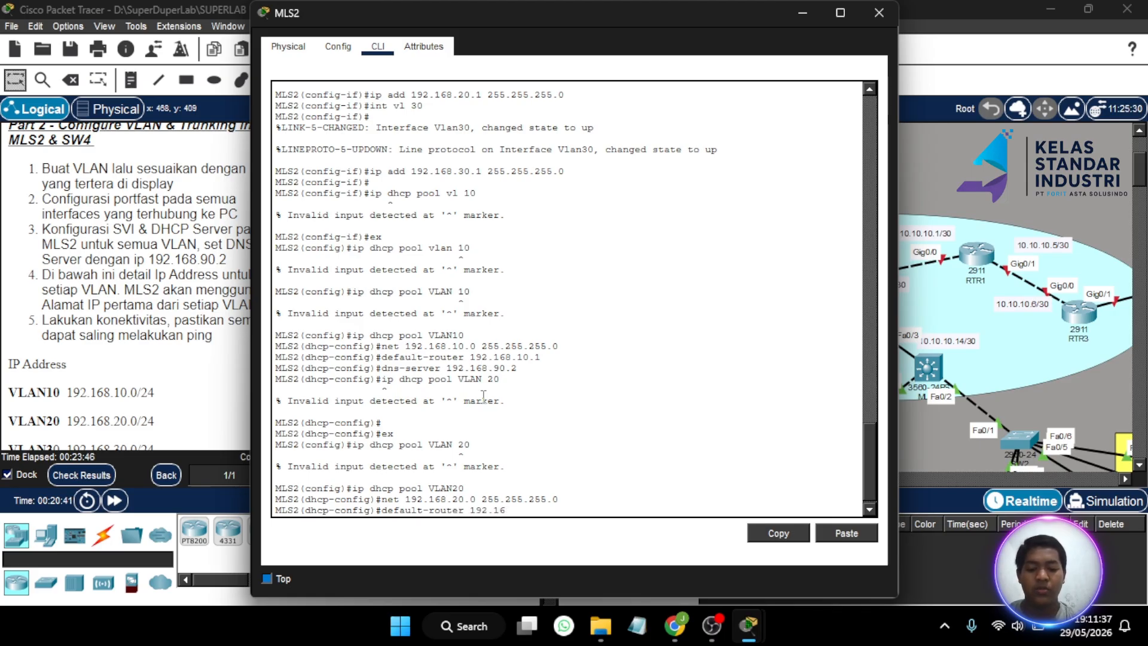
{"action": "type", "text": "8.20"}
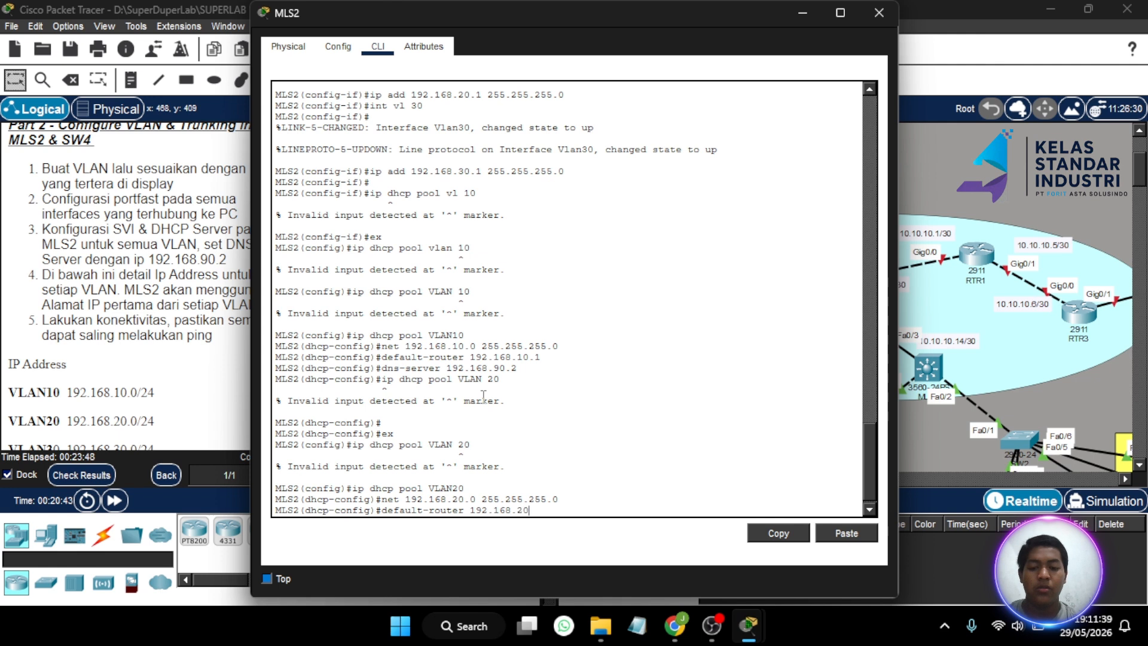
{"action": "type", "text": ".1 2"}
{"action": "key", "text": "BackSpace"}
{"action": "key", "text": "BackSpace"}
{"action": "key", "text": "BackSpace"}
{"action": "key", "text": "BackSpace"}
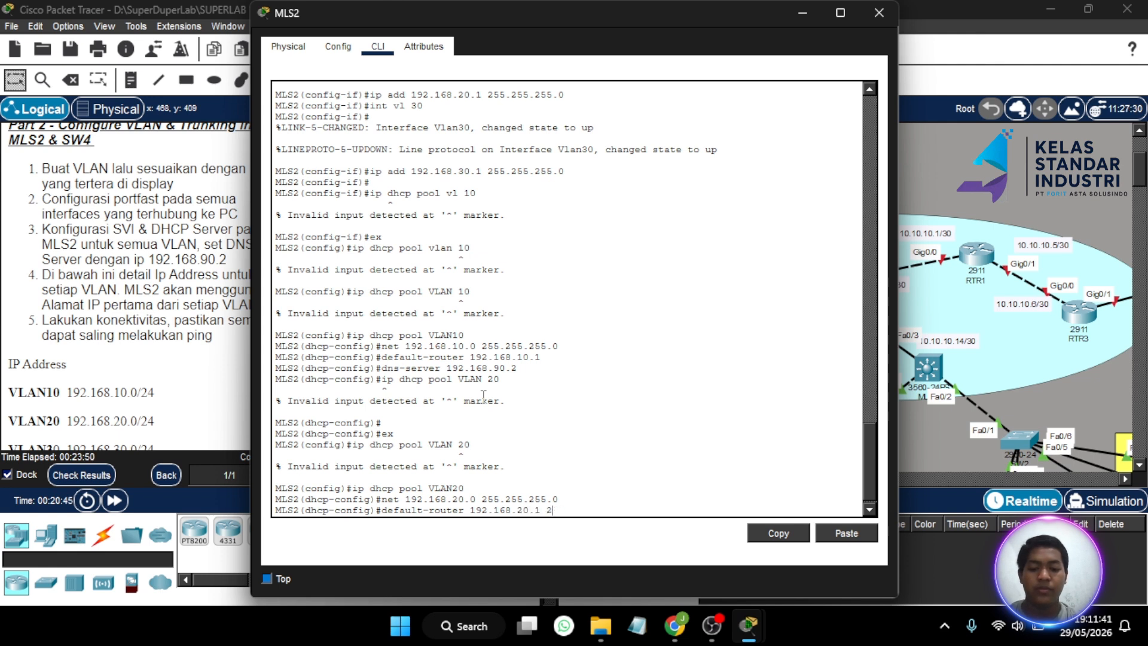
{"action": "key", "text": "Return"}
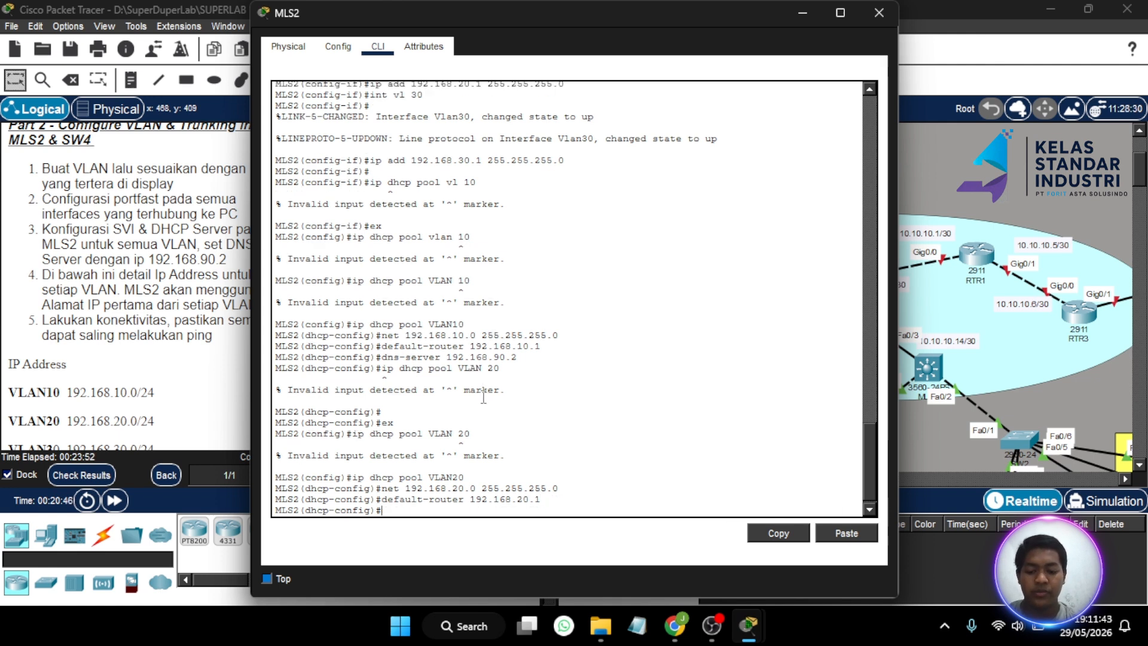
{"action": "type", "text": "dns-serve"}
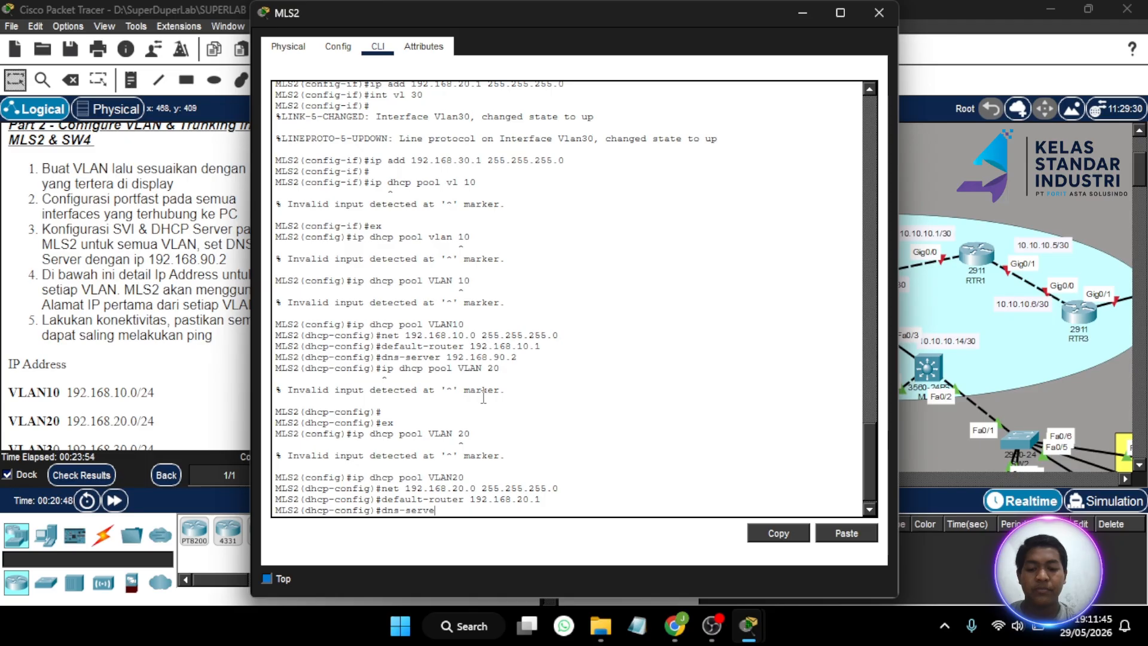
{"action": "type", "text": "r 192.168.90"}
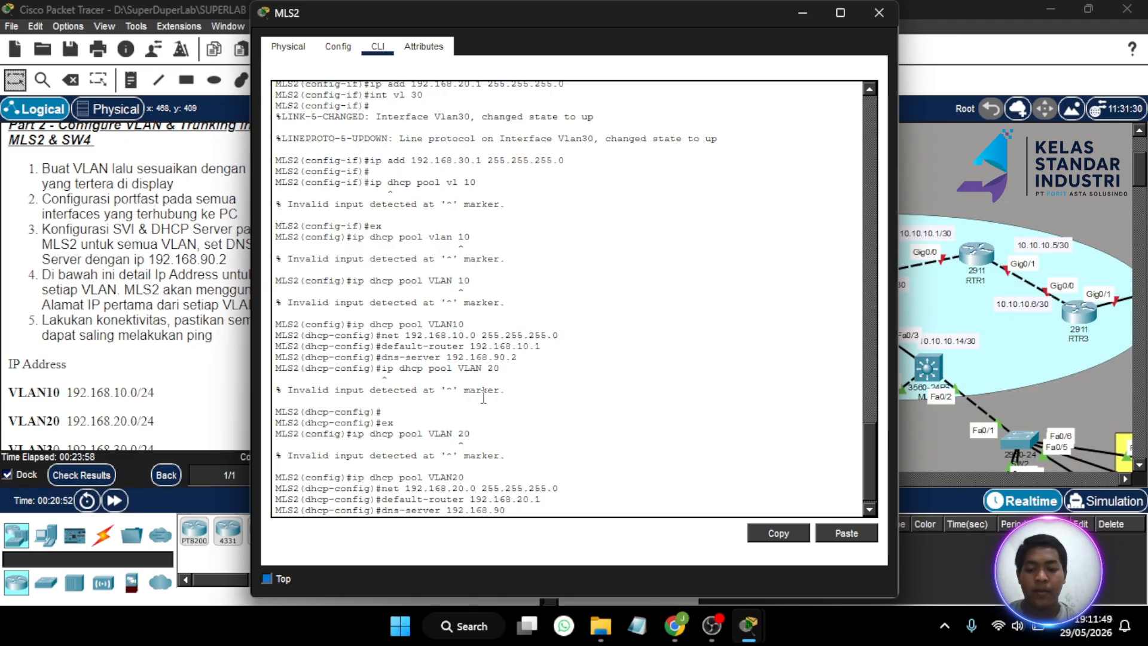
{"action": "type", "text": ".2"}
{"action": "key", "text": "Return"}
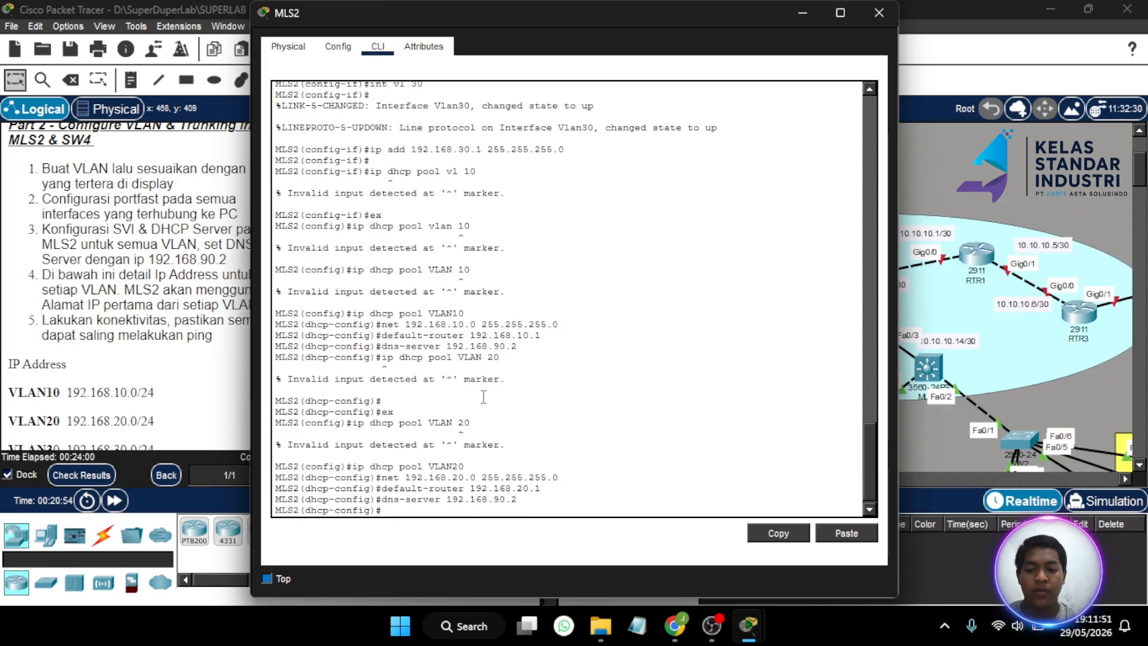
{"action": "key", "text": "Up"}
{"action": "key", "text": "Up"}
{"action": "key", "text": "Up"}
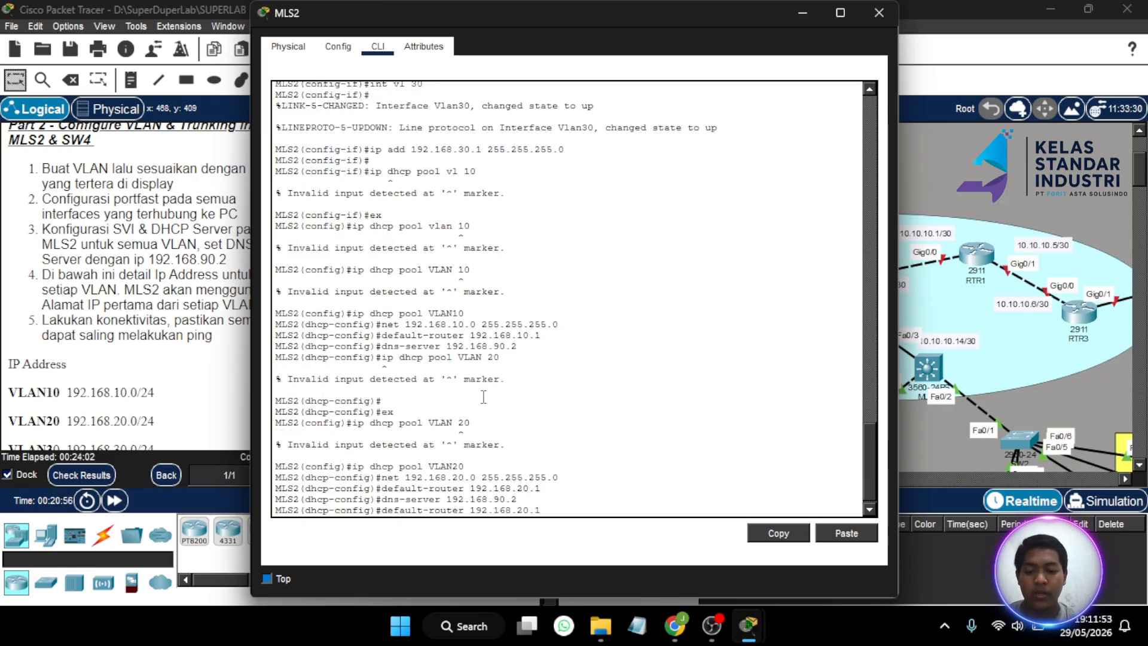
- On MLS2, create DHCP pool VLAN30 with network 192.168.30.0 255.255.255.0, reusing edited history commands
{"action": "key", "text": "Up"}
{"action": "key", "text": "Up"}
{"action": "key", "text": "BackSpace"}
{"action": "key", "text": "BackSpace"}
{"action": "key", "text": "BackSpace"}
{"action": "type", "text": "20"}
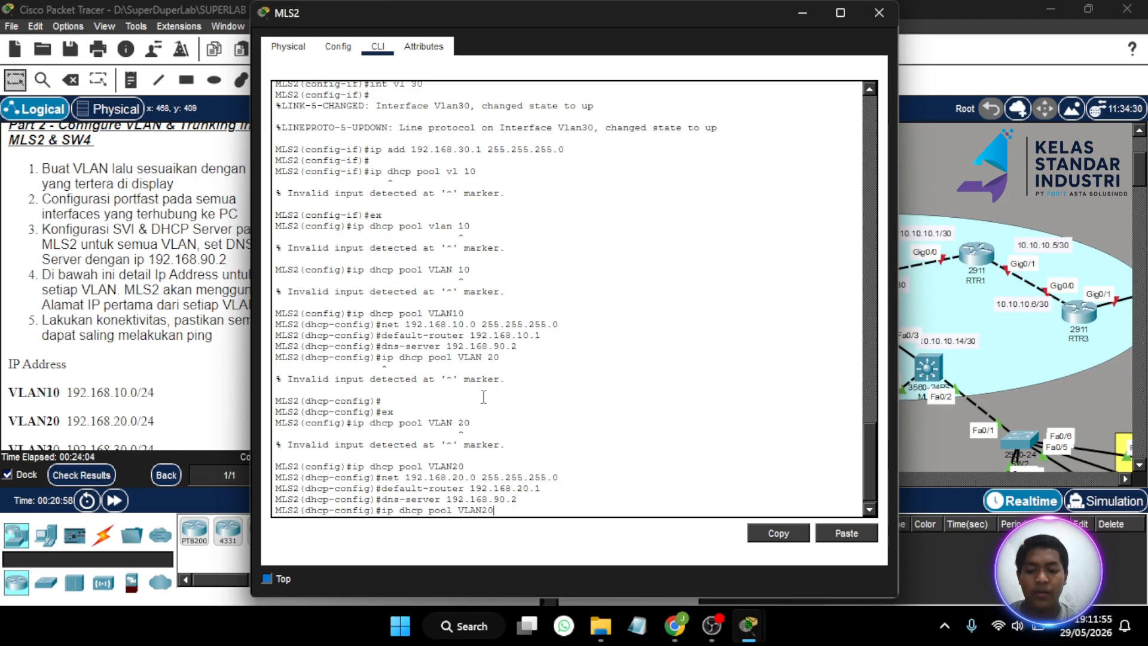
{"action": "type", "text": "30"}
{"action": "key", "text": "Return"}
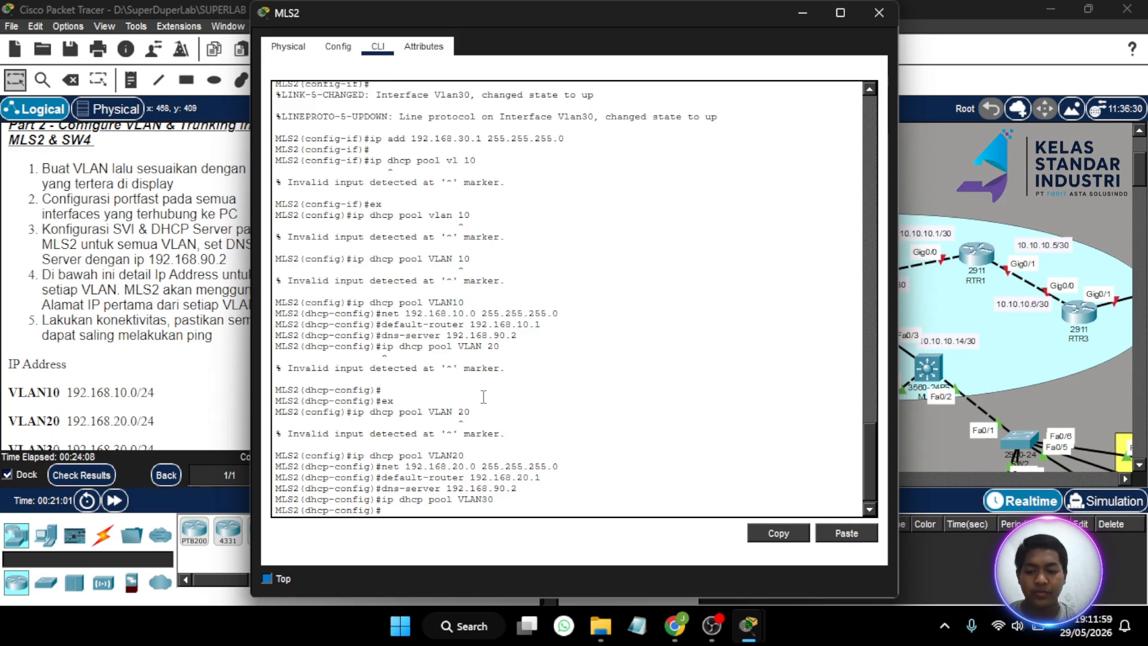
{"action": "key", "text": "Up"}
{"action": "key", "text": "Up"}
{"action": "key", "text": "Up"}
{"action": "key", "text": "Up"}
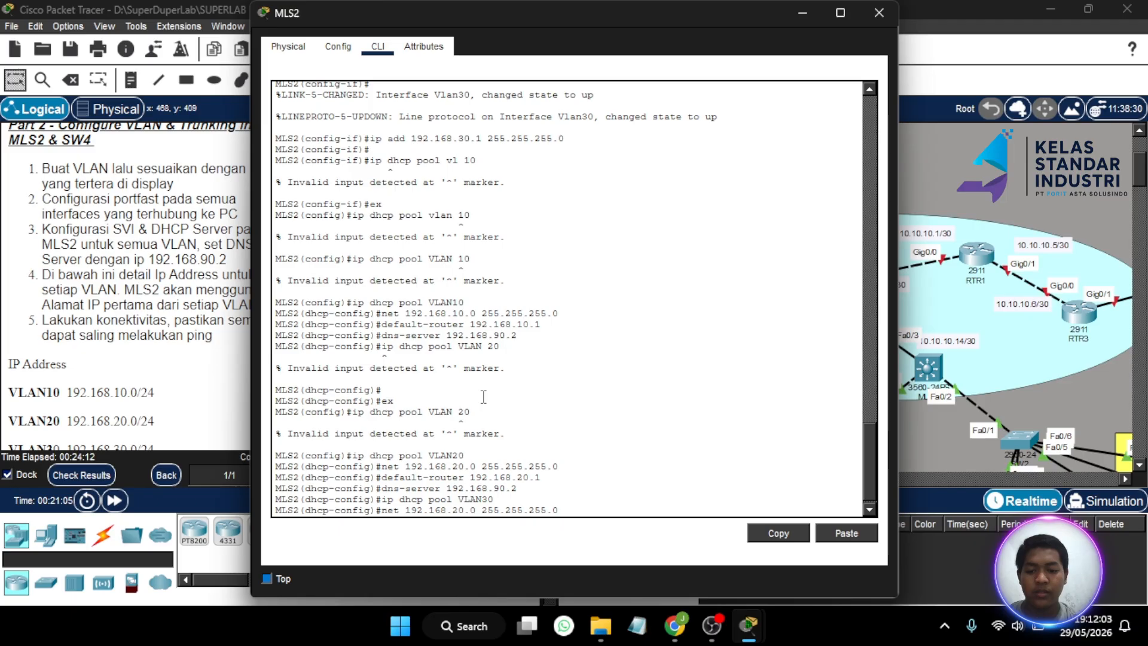
{"action": "key", "text": "BackSpace"}
{"action": "type", "text": "3"}
{"action": "key", "text": "Return"}
- Give pool VLAN30 default router 192.168.30.1 and DNS server 192.168.90.2, then exit pool configuration
{"action": "key", "text": "Up"}
{"action": "key", "text": "Up"}
{"action": "key", "text": "Up"}
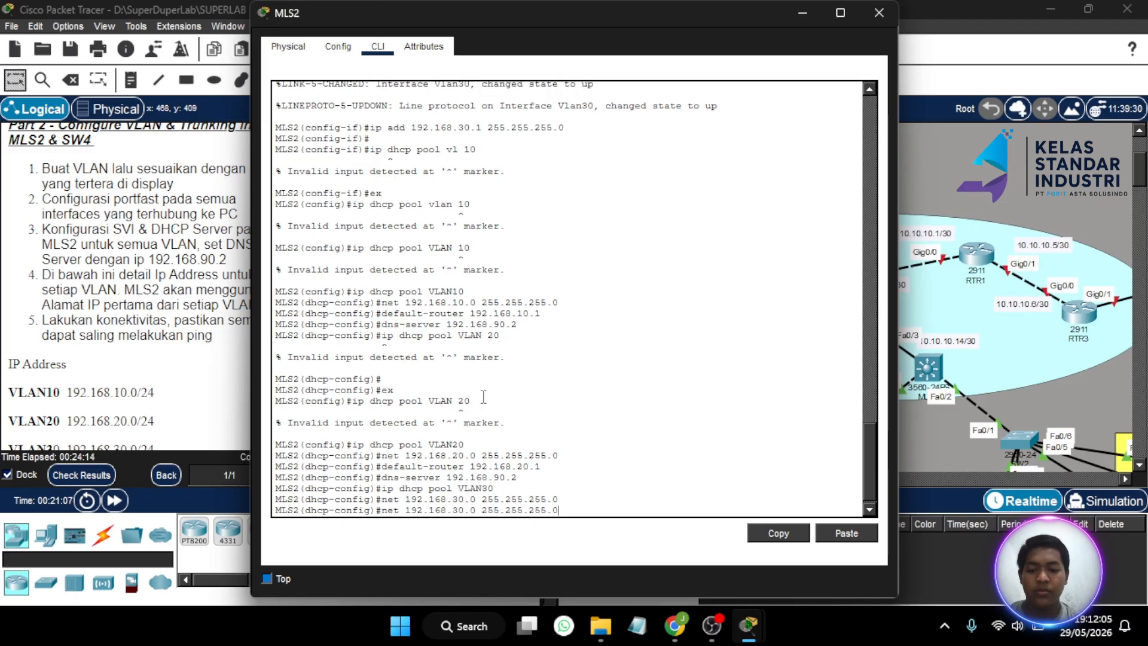
{"action": "key", "text": "Up"}
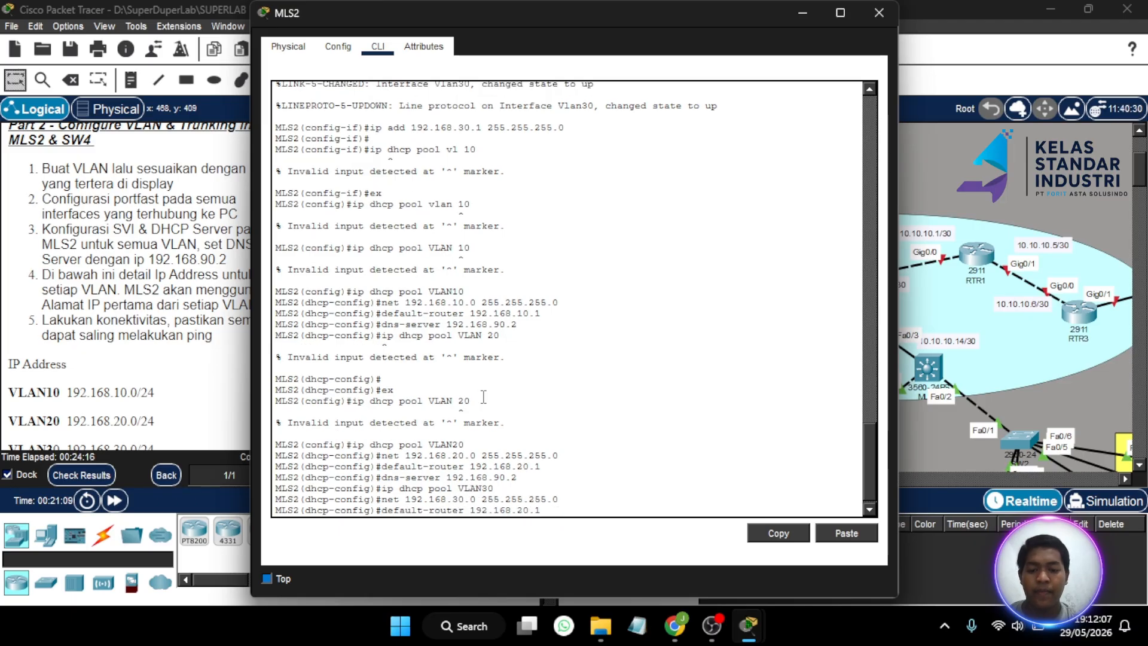
{"action": "key", "text": "Left"}
{"action": "key", "text": "Left"}
{"action": "key", "text": "Left"}
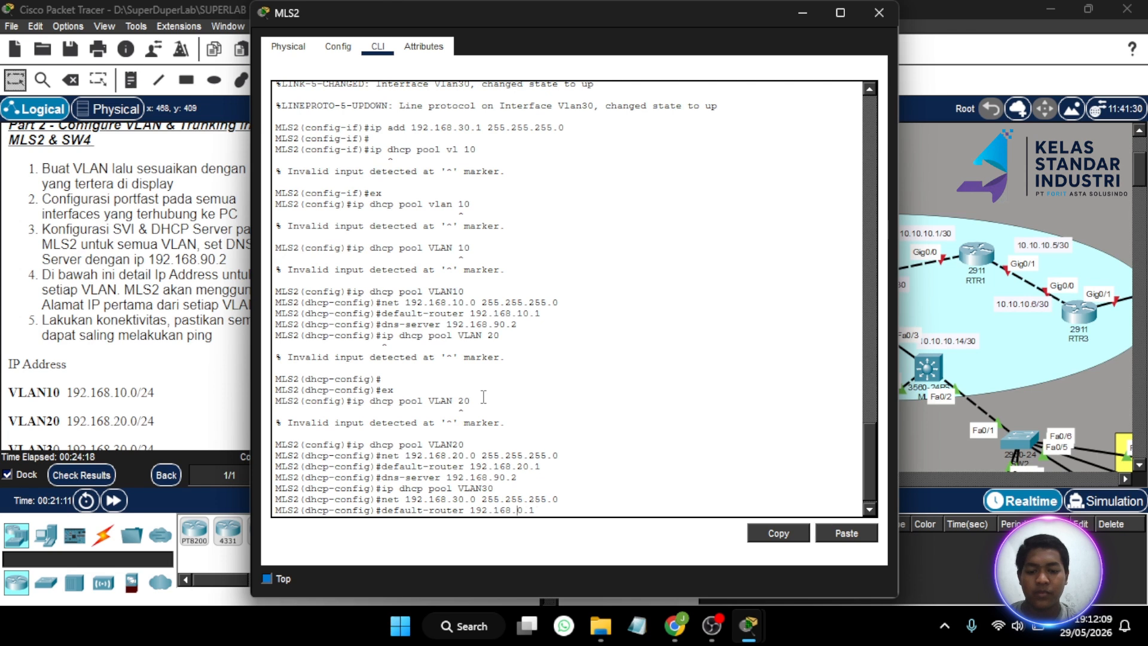
{"action": "key", "text": "BackSpace"}
{"action": "type", "text": "3"}
{"action": "key", "text": "BackSpace"}
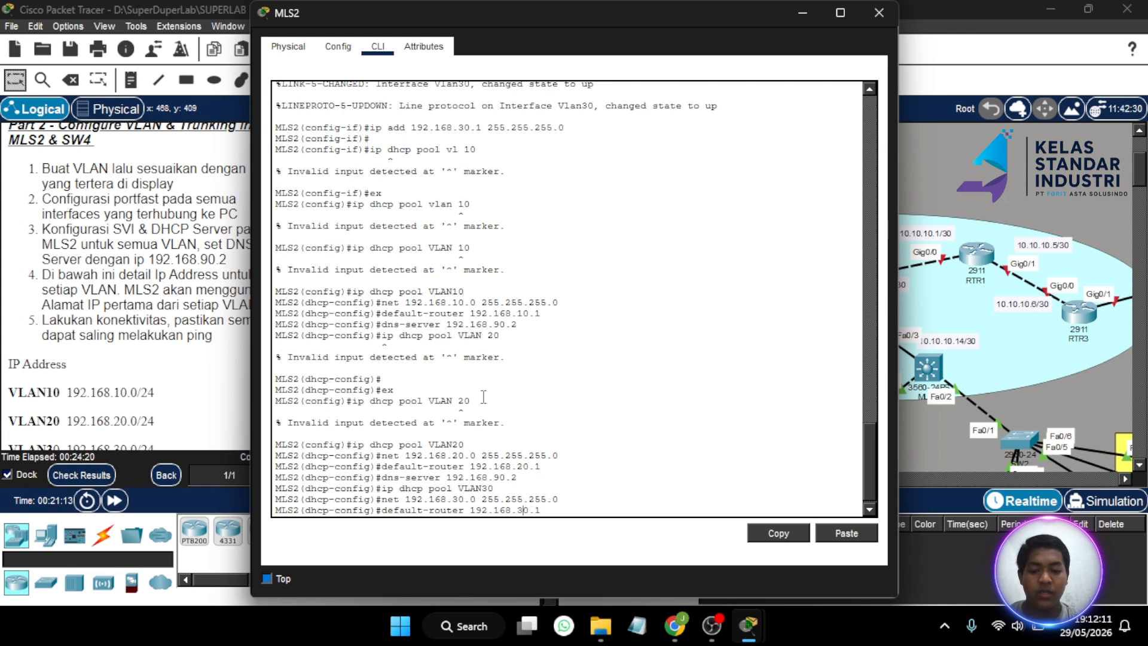
{"action": "key", "text": "Return"}
{"action": "key", "text": "Up"}
{"action": "key", "text": "Up"}
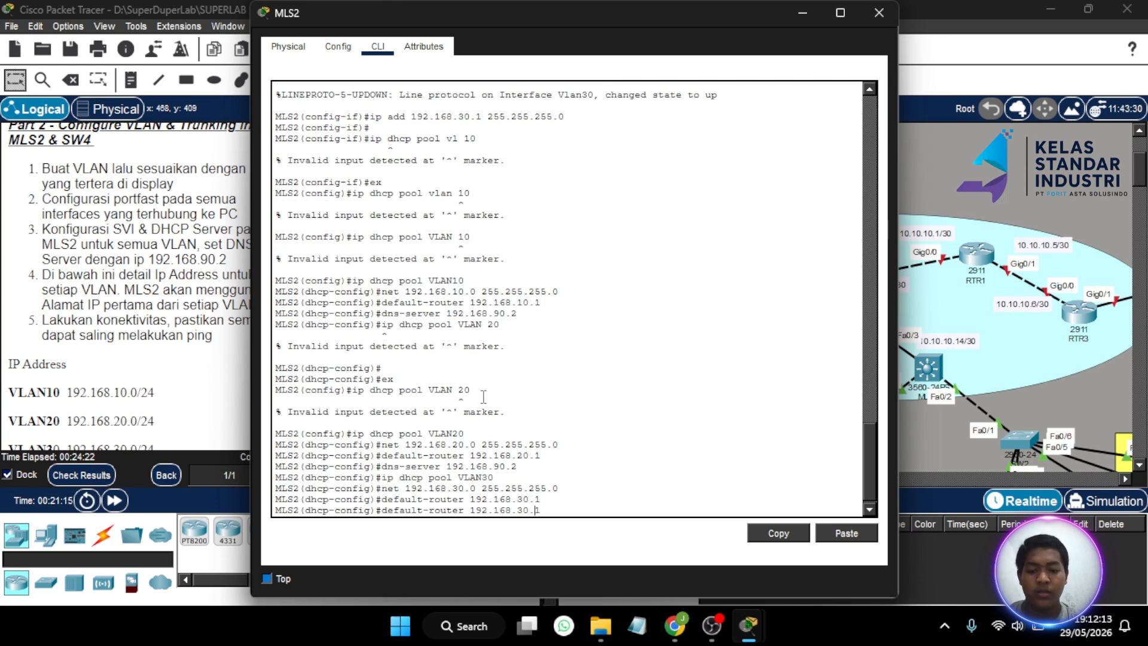
{"action": "key", "text": "Up"}
{"action": "key", "text": "Up"}
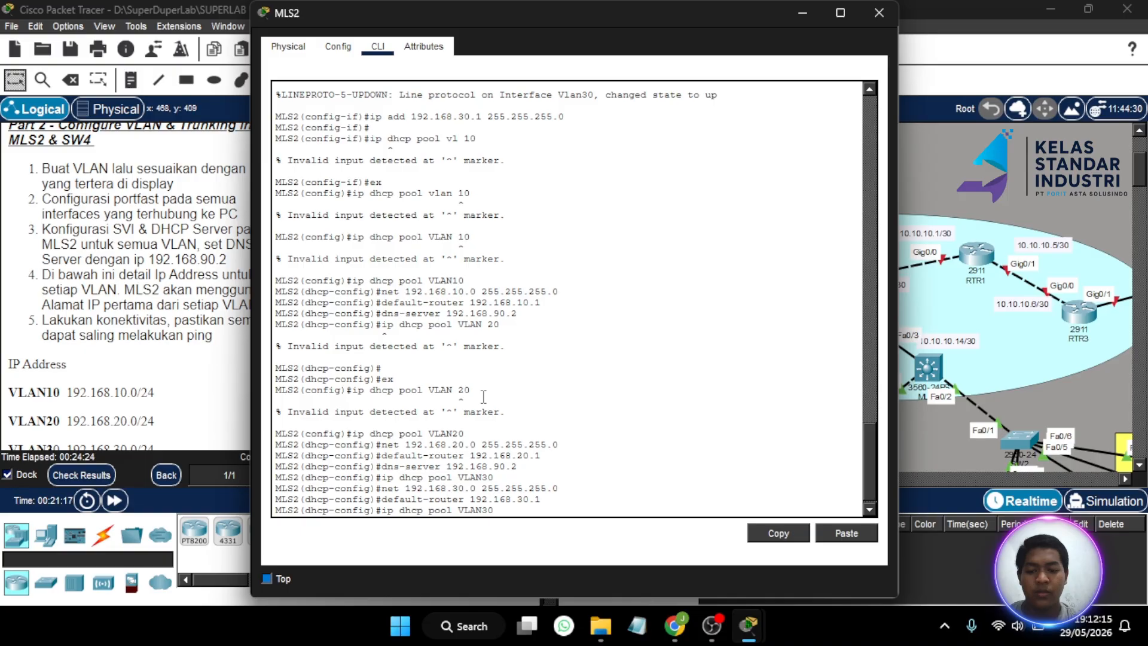
{"action": "key", "text": "Return"}
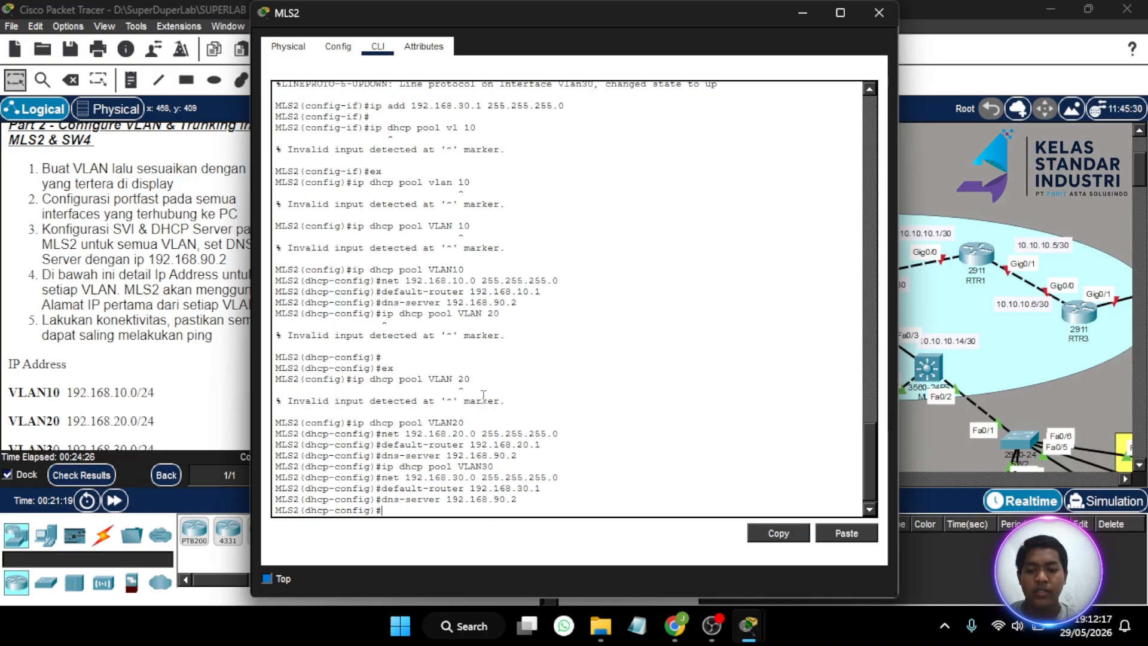
{"action": "type", "text": "ex"}
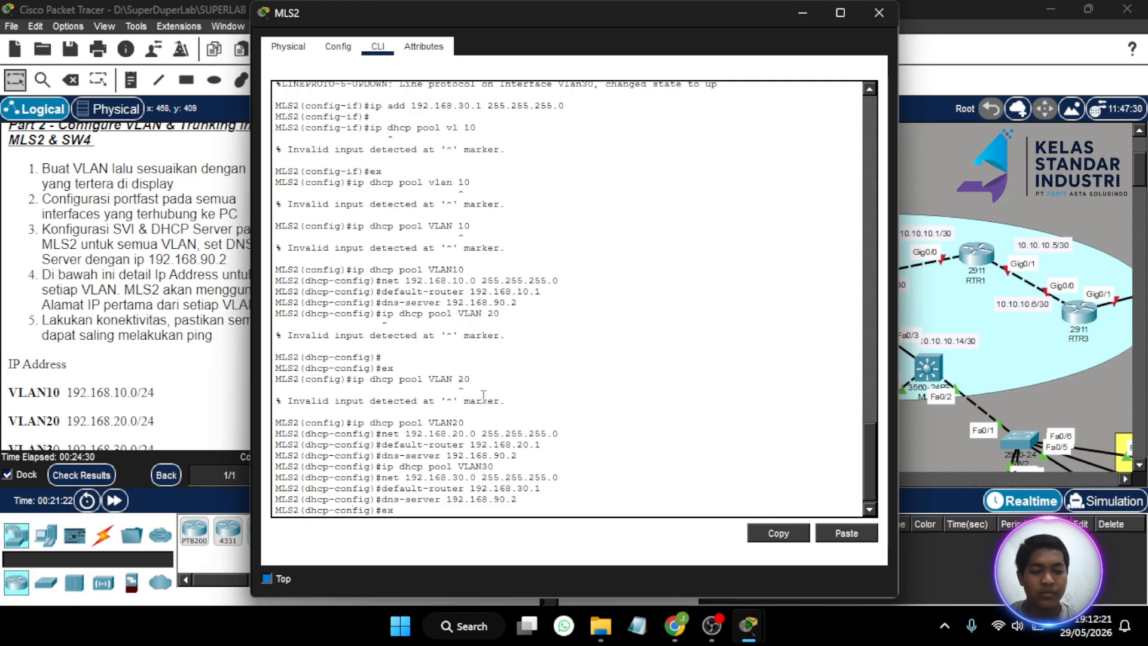
{"action": "key", "text": "Return"}
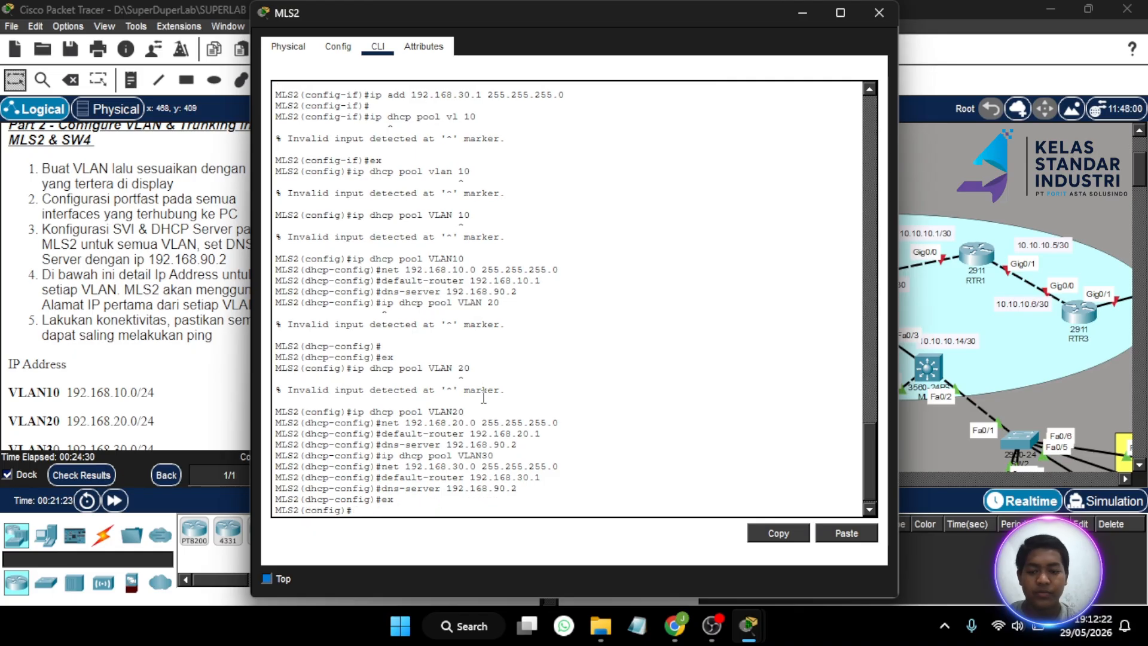
- Close the MLS2 console and show the activity results' Assessment Items list
{"action": "left_click", "coordinate": [878, 14]}
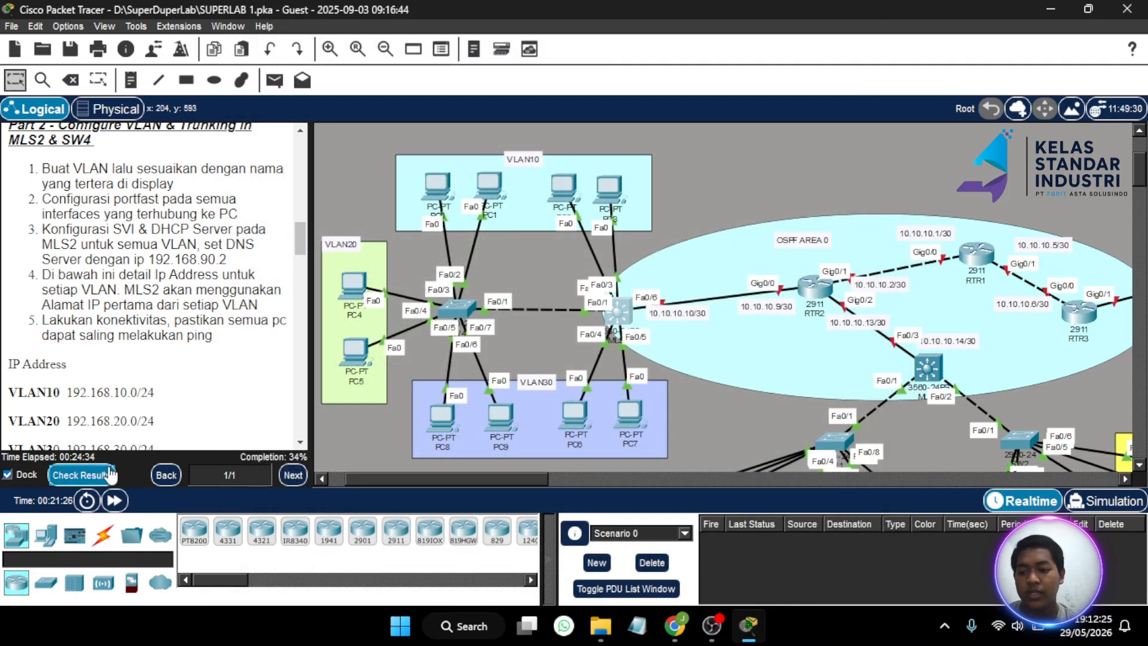
{"action": "left_click", "coordinate": [110, 474]}
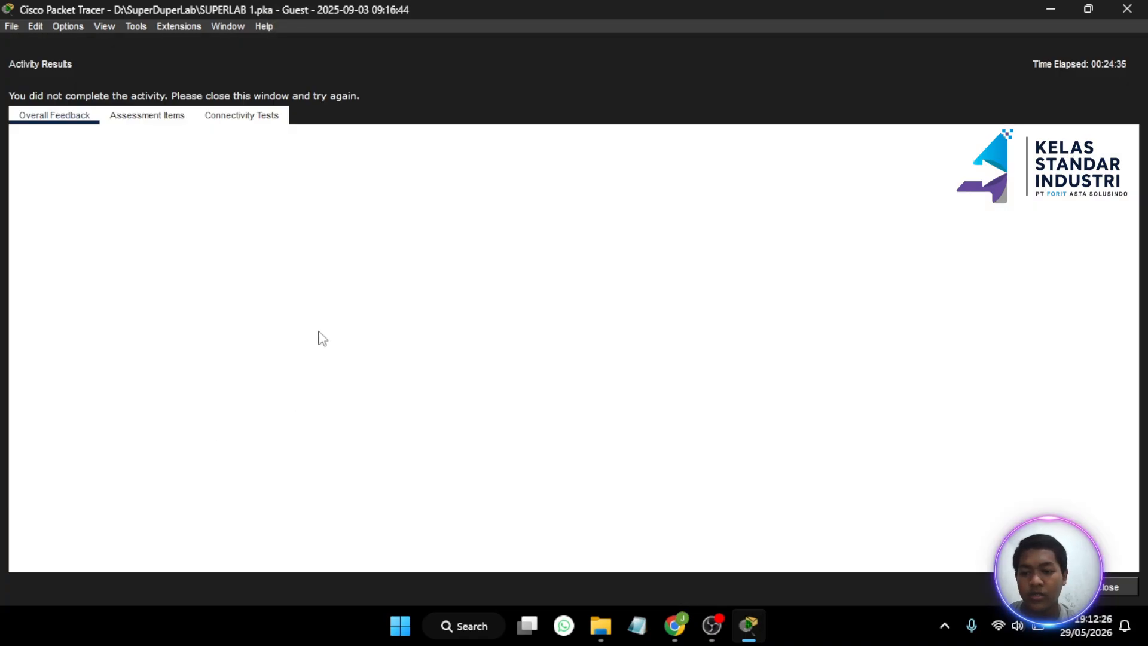
{"action": "left_click", "coordinate": [141, 116]}
- Confirm MLS2's DHCP pools VLAN10, VLAN20 and VLAN30 are marked correct, then close the results
{"action": "scroll", "coordinate": [193, 327], "scroll_direction": "down", "scroll_amount": 5}
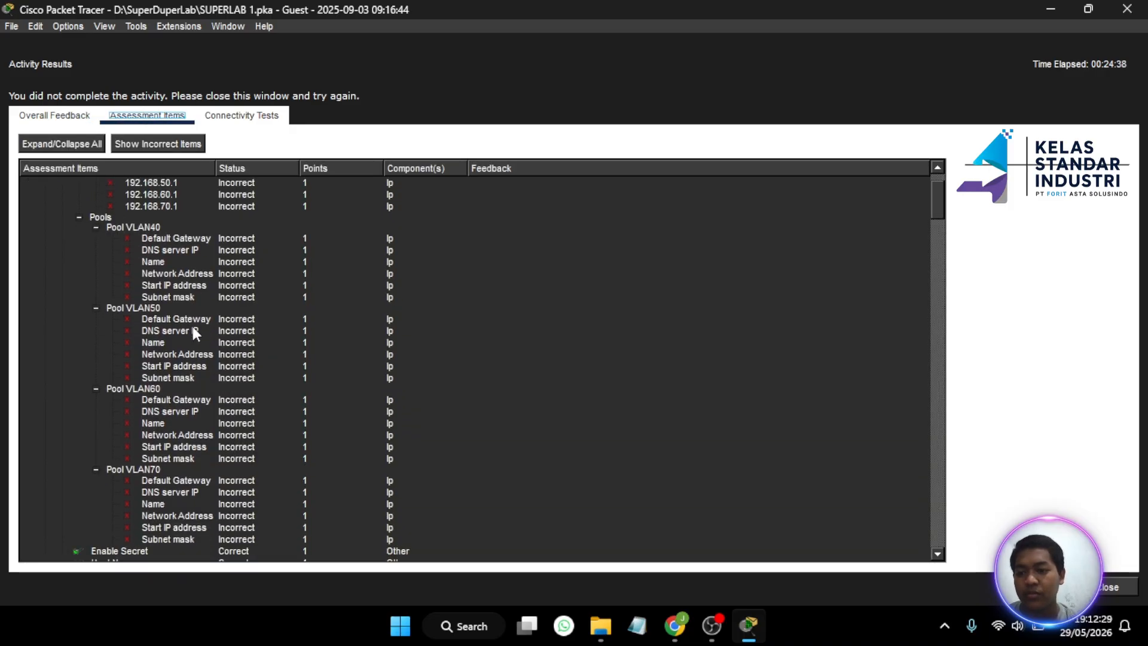
{"action": "scroll", "coordinate": [192, 328], "scroll_direction": "up", "scroll_amount": 10}
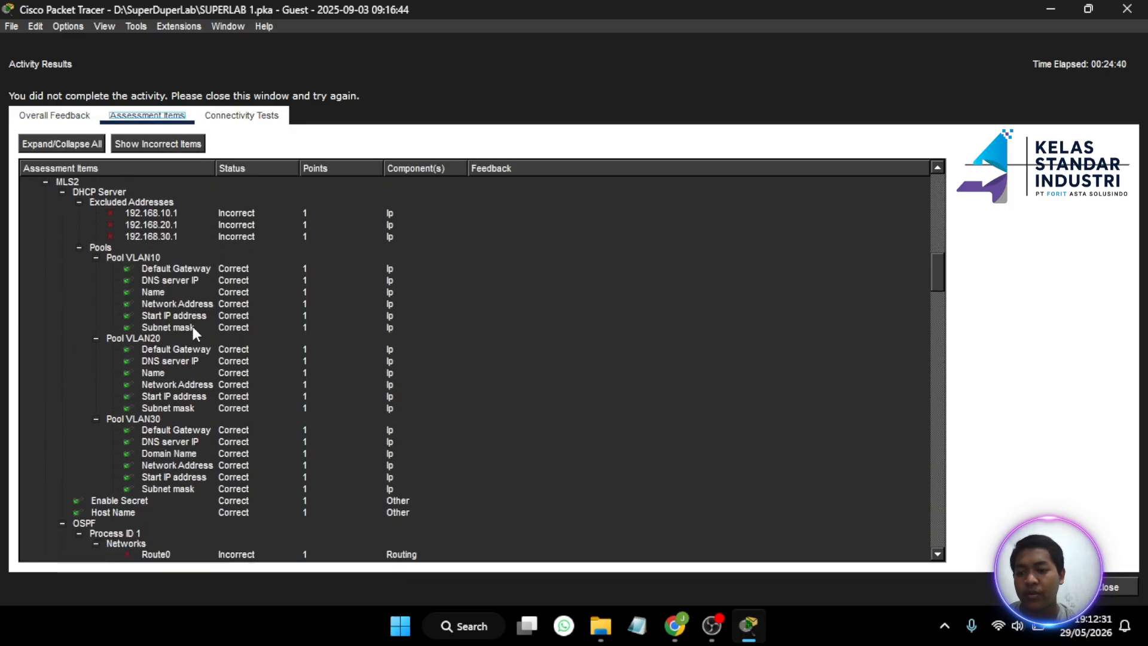
{"action": "scroll", "coordinate": [193, 328], "scroll_direction": "down", "scroll_amount": 3}
{"action": "scroll", "coordinate": [193, 327], "scroll_direction": "up", "scroll_amount": 4}
{"action": "scroll", "coordinate": [193, 326], "scroll_direction": "up", "scroll_amount": 1}
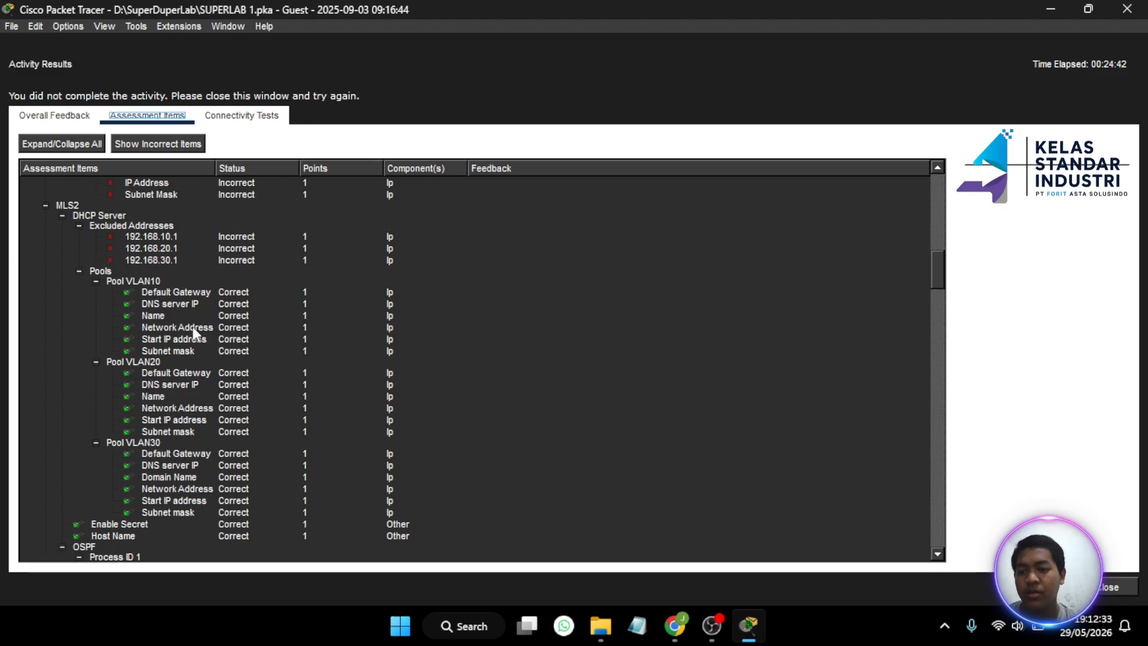
{"action": "scroll", "coordinate": [192, 327], "scroll_direction": "up", "scroll_amount": 1}
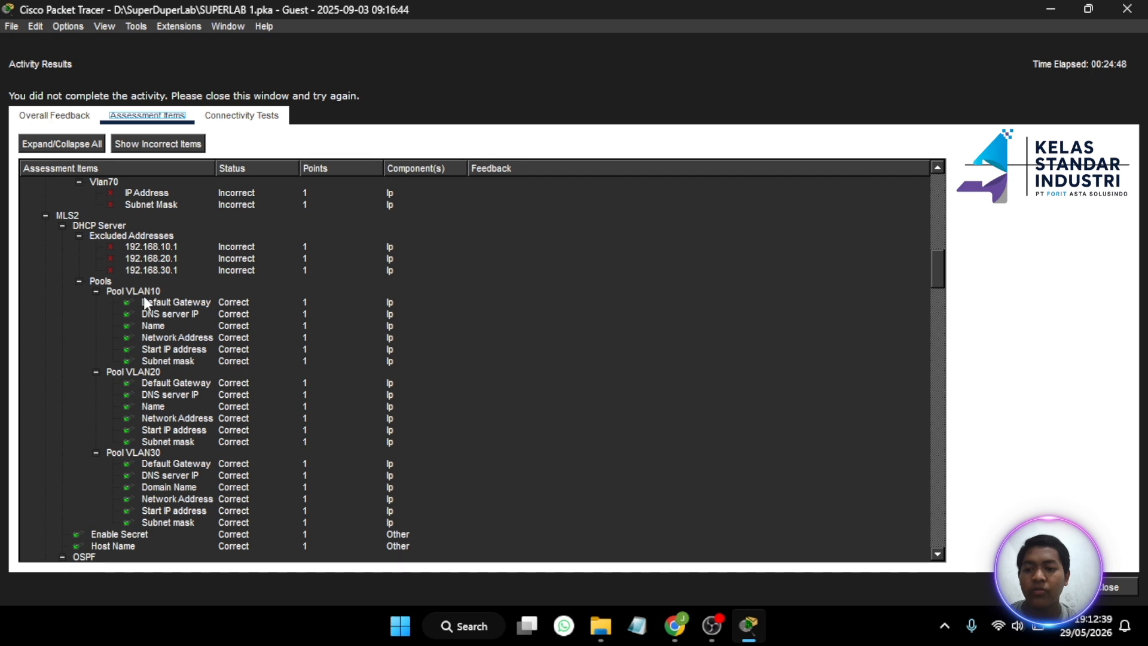
{"action": "scroll", "coordinate": [127, 385], "scroll_direction": "down", "scroll_amount": 3}
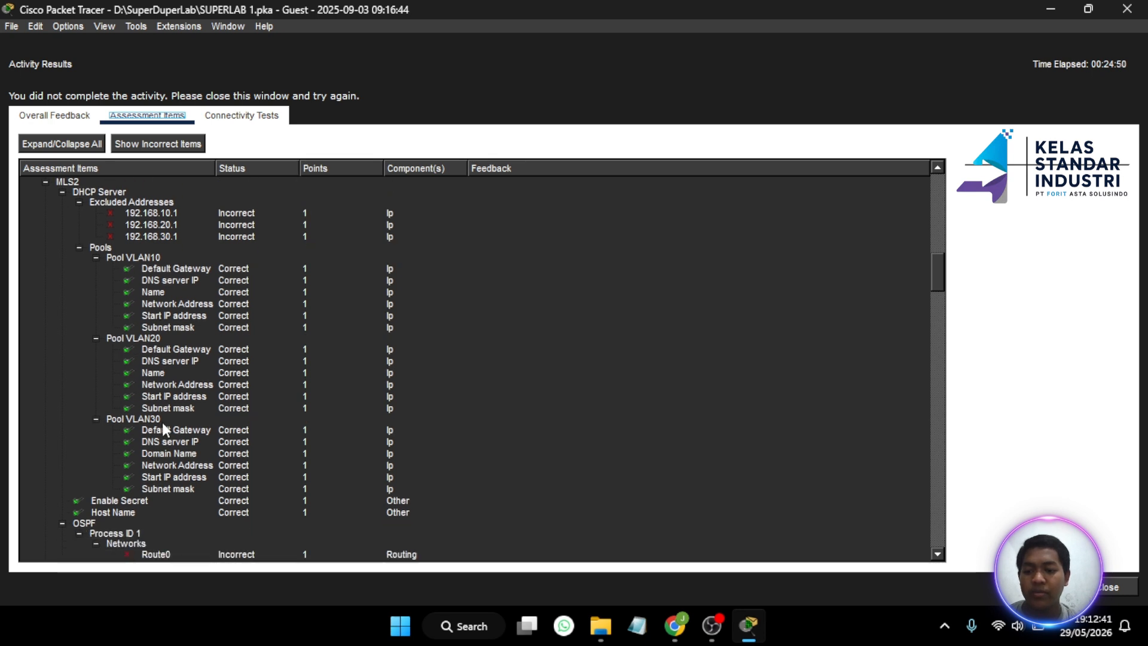
{"action": "scroll", "coordinate": [208, 385], "scroll_direction": "up", "scroll_amount": 2}
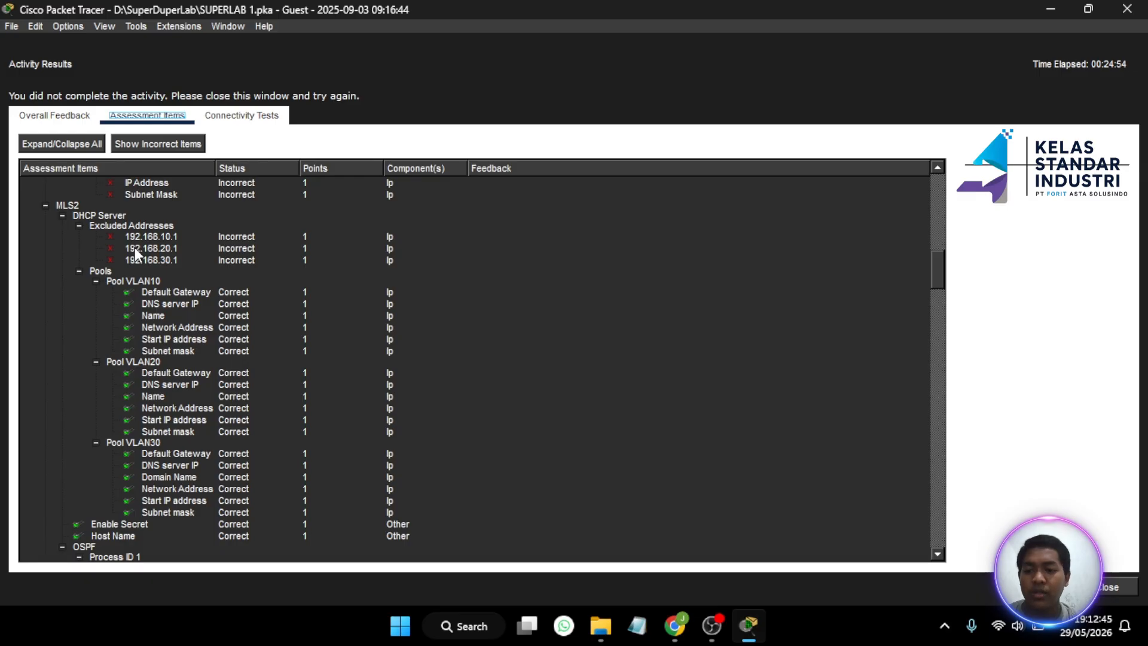
{"action": "scroll", "coordinate": [135, 248], "scroll_direction": "up", "scroll_amount": 10}
{"action": "scroll", "coordinate": [138, 279], "scroll_direction": "up", "scroll_amount": 5}
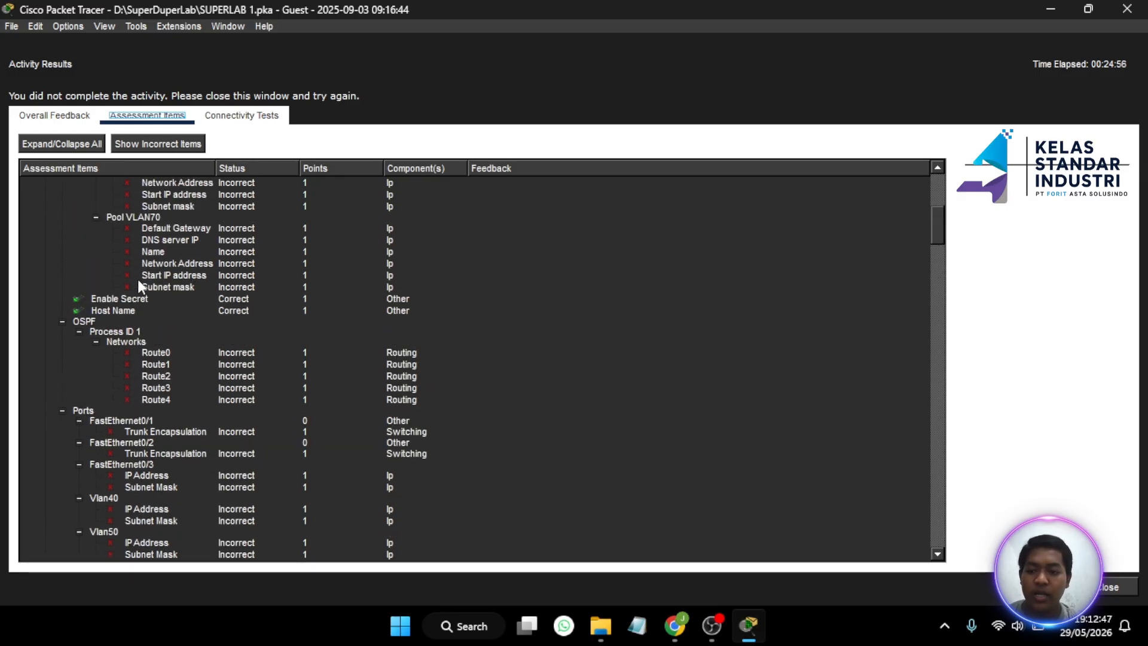
{"action": "scroll", "coordinate": [138, 279], "scroll_direction": "up", "scroll_amount": 1}
{"action": "scroll", "coordinate": [138, 279], "scroll_direction": "down", "scroll_amount": 11}
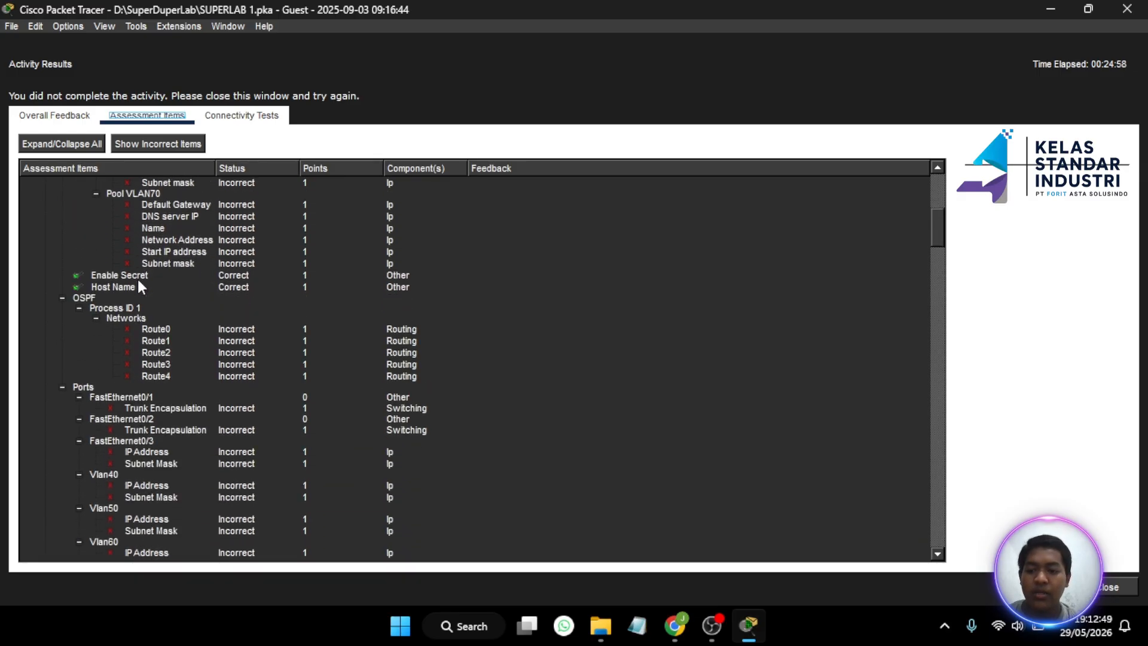
{"action": "scroll", "coordinate": [137, 279], "scroll_direction": "up", "scroll_amount": 4}
{"action": "scroll", "coordinate": [137, 278], "scroll_direction": "up", "scroll_amount": 8}
{"action": "scroll", "coordinate": [137, 278], "scroll_direction": "down", "scroll_amount": 18}
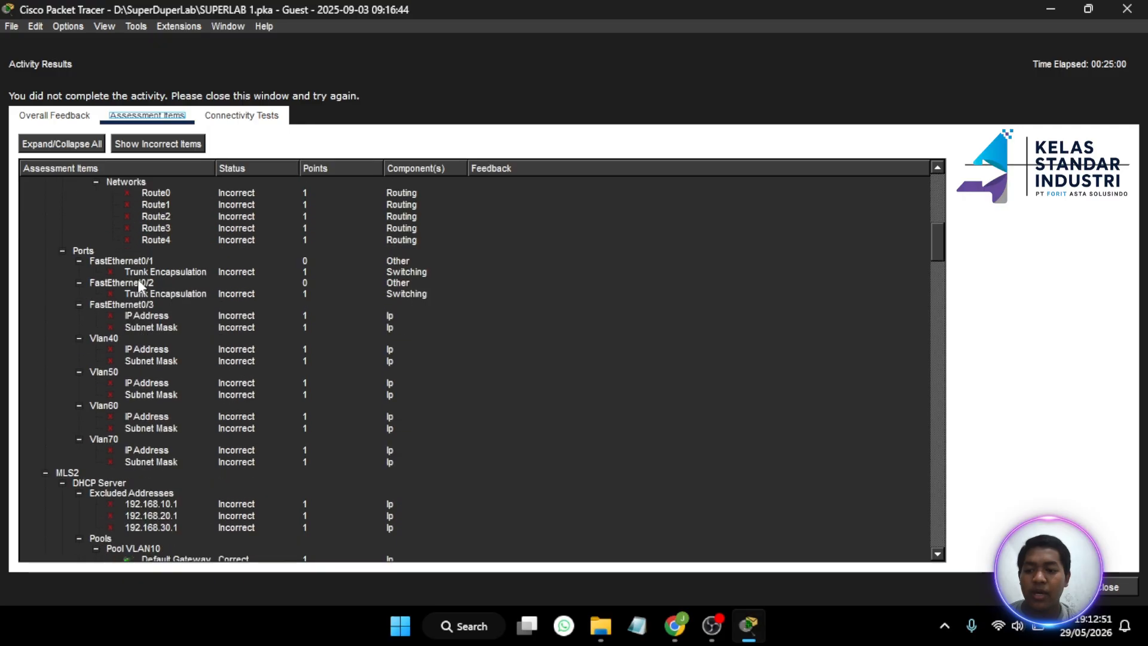
{"action": "scroll", "coordinate": [137, 279], "scroll_direction": "down", "scroll_amount": 6}
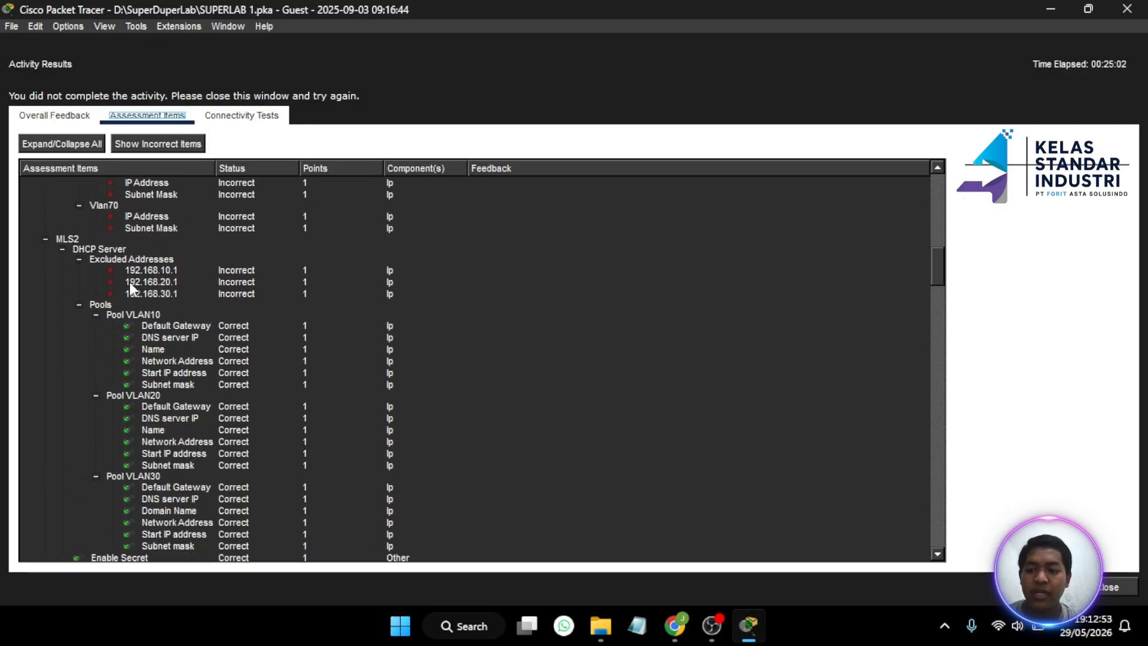
{"action": "scroll", "coordinate": [197, 299], "scroll_direction": "down", "scroll_amount": 1}
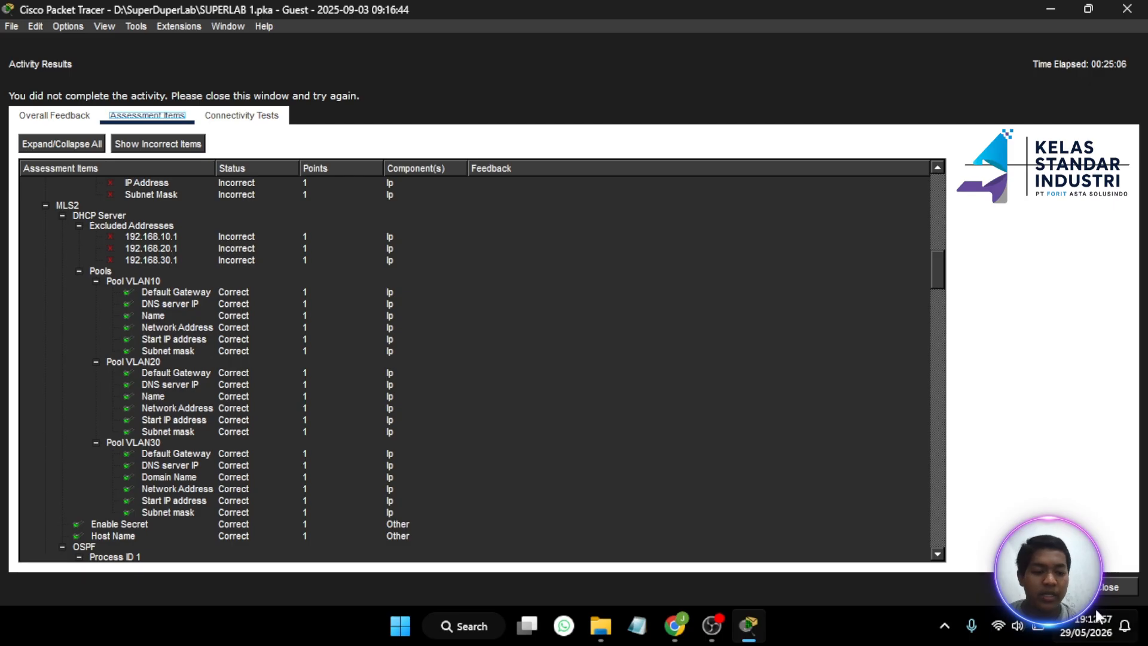
{"action": "left_click", "coordinate": [1107, 588]}
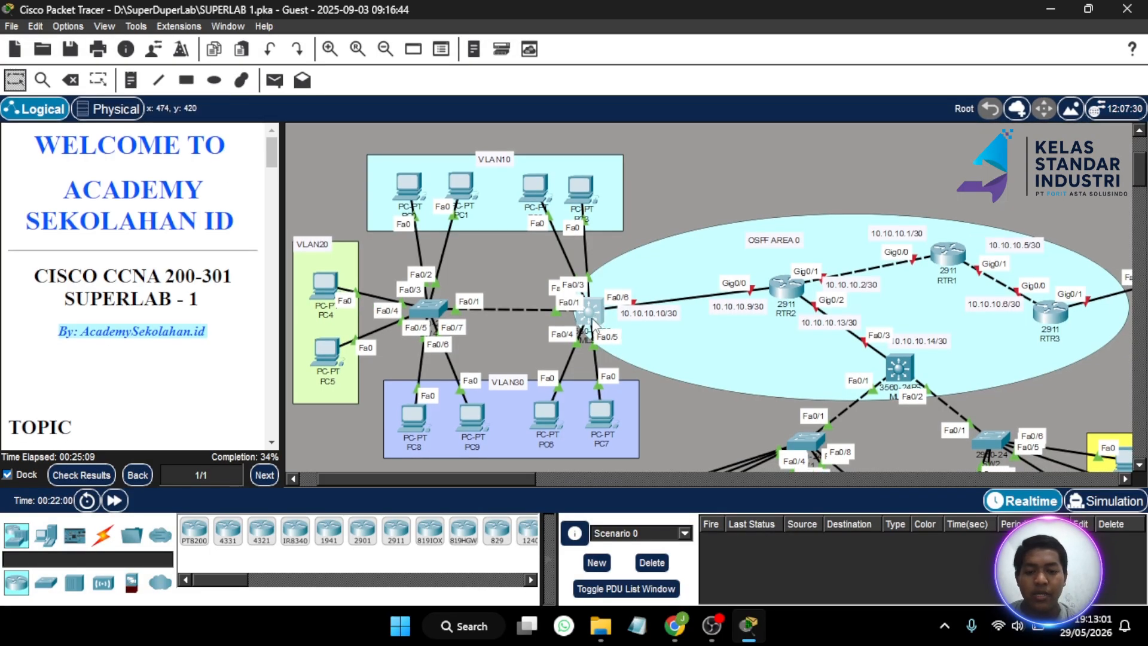
- On MLS2, run ip dhcp excluded-address for 192.168.10.1, 192.168.20.1 and 192.168.30.1
{"action": "left_click", "coordinate": [597, 312]}
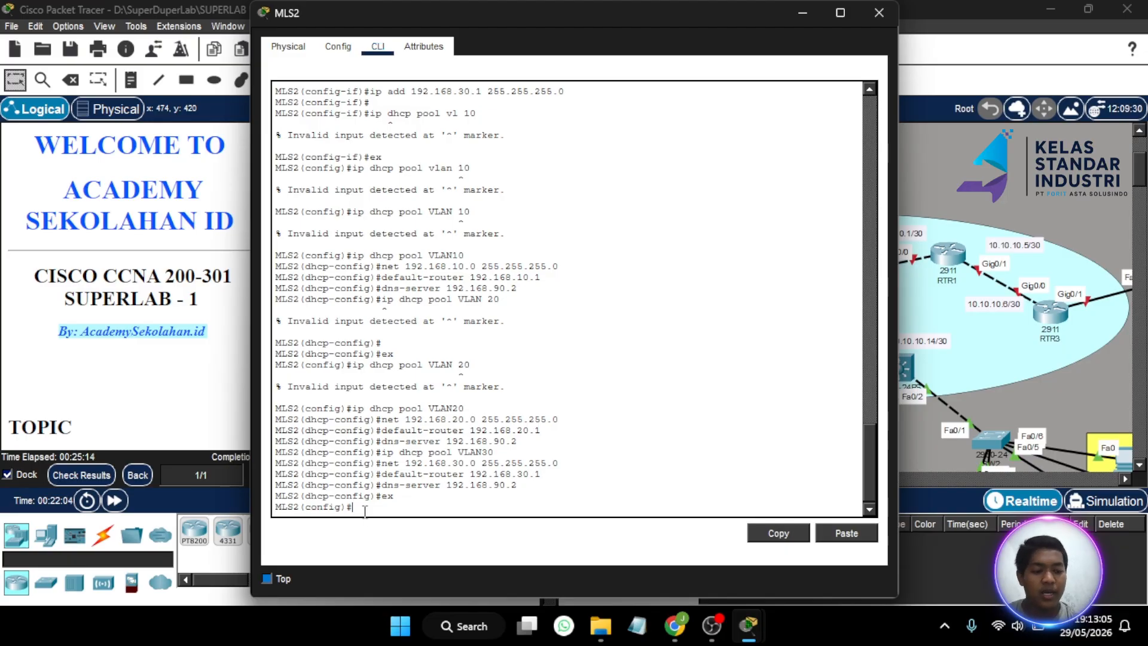
{"action": "type", "text": "ip dhcp"}
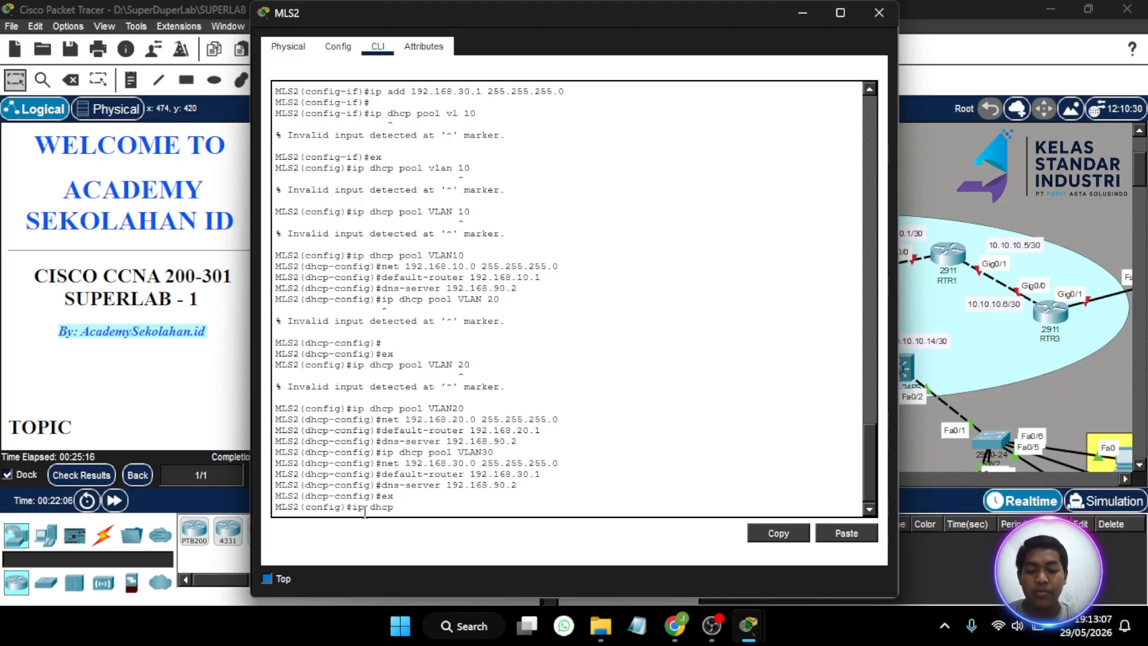
{"action": "type", "text": " ex"}
{"action": "key", "text": "Tab"}
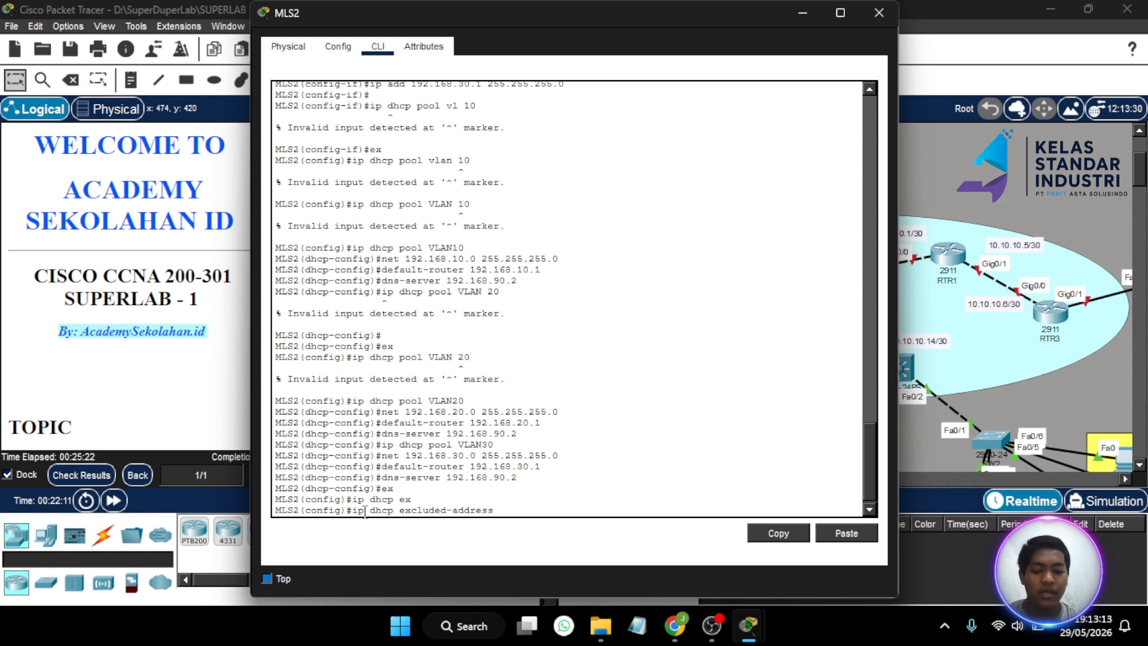
{"action": "type", "text": "192."}
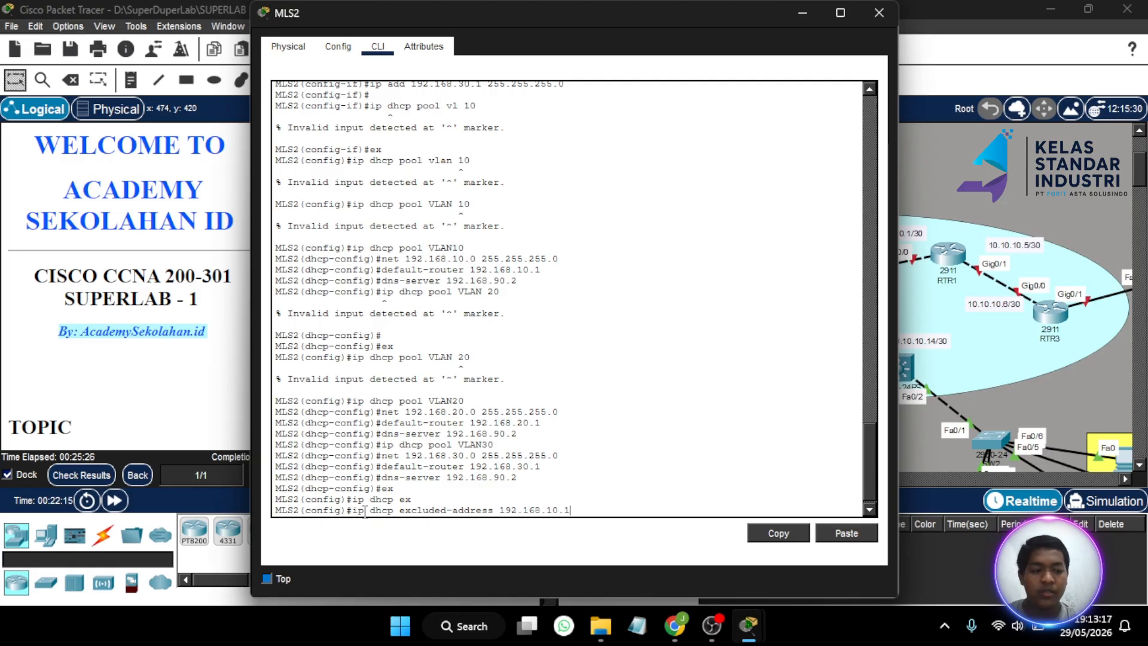
{"action": "type", "text": "168.10.1"}
{"action": "key", "text": "Return"}
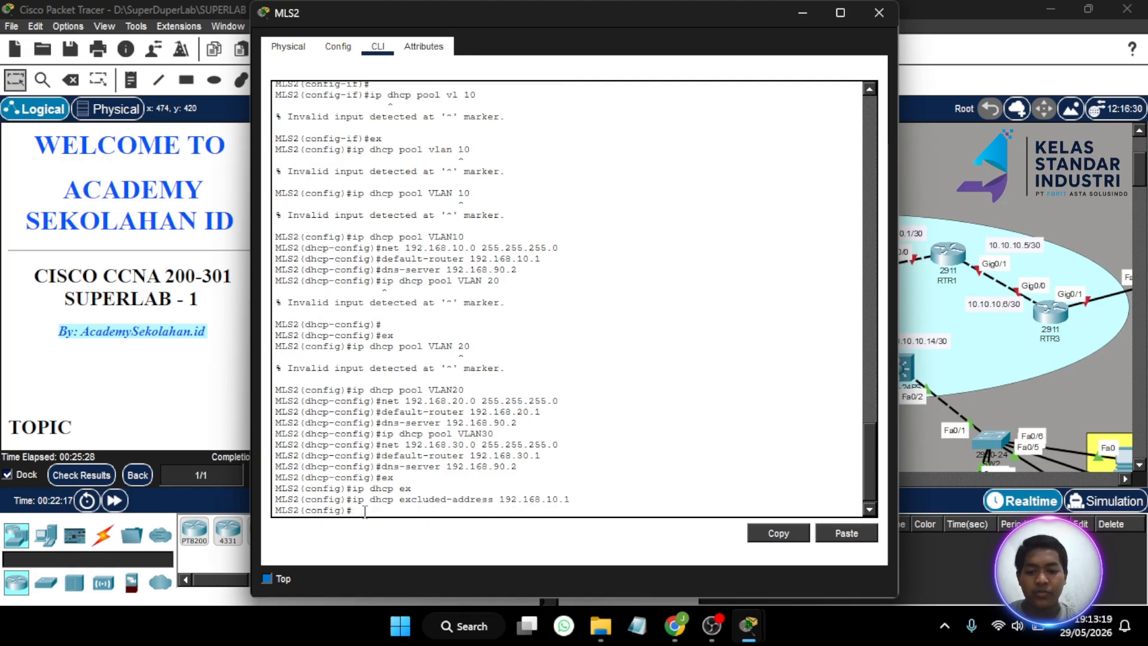
{"action": "key", "text": "Up"}
{"action": "key", "text": "BackSpace"}
{"action": "key", "text": "BackSpace"}
{"action": "type", "text": "20.1"}
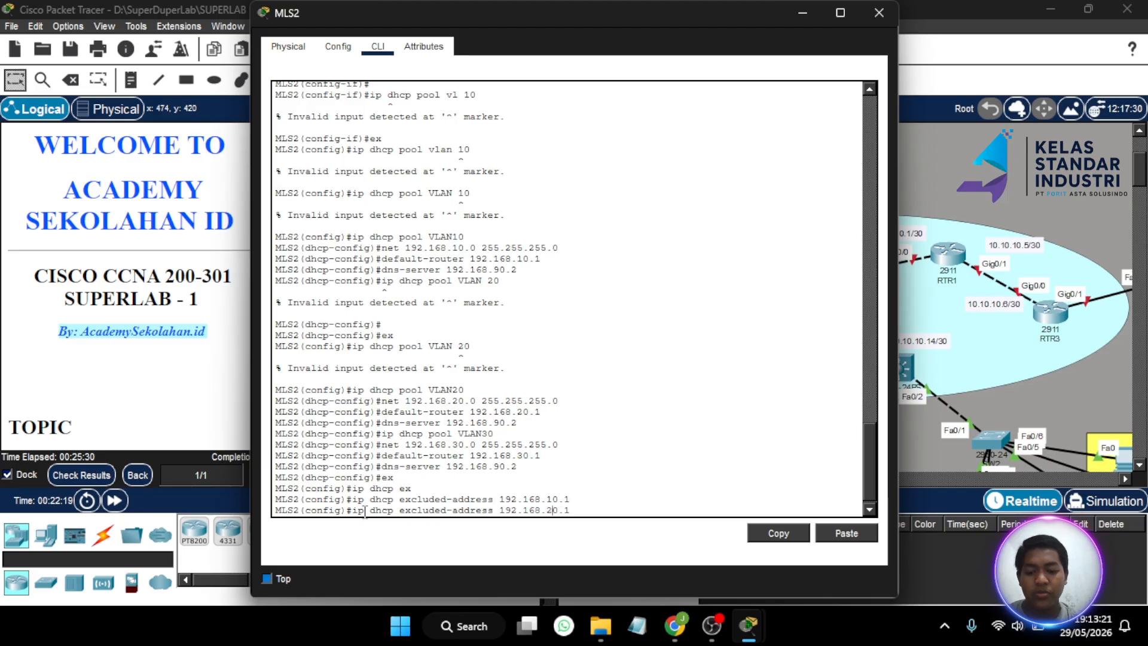
{"action": "key", "text": "Return"}
{"action": "key", "text": "Up"}
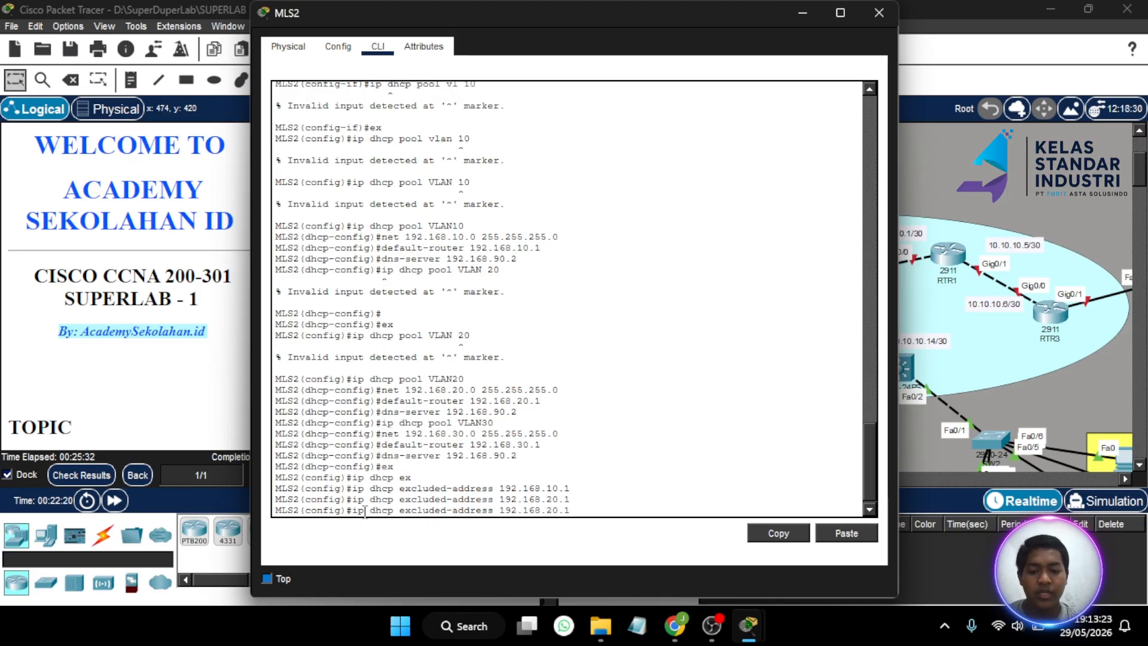
{"action": "type", "text": "3"}
{"action": "key", "text": "Return"}
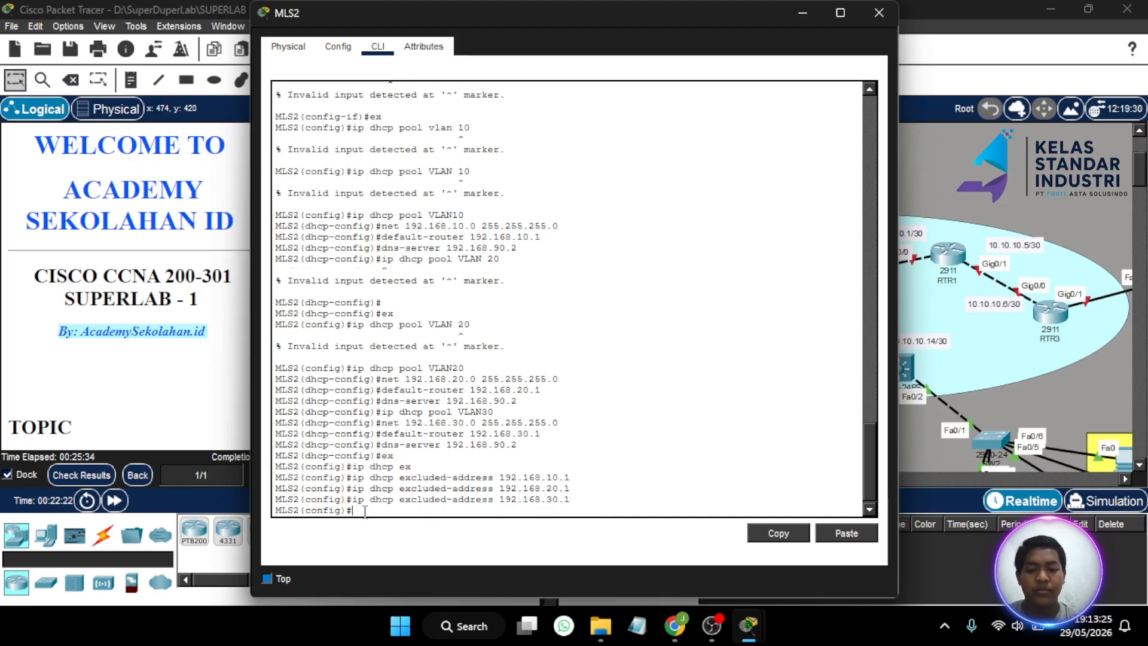
{"action": "left_click", "coordinate": [812, 16]}
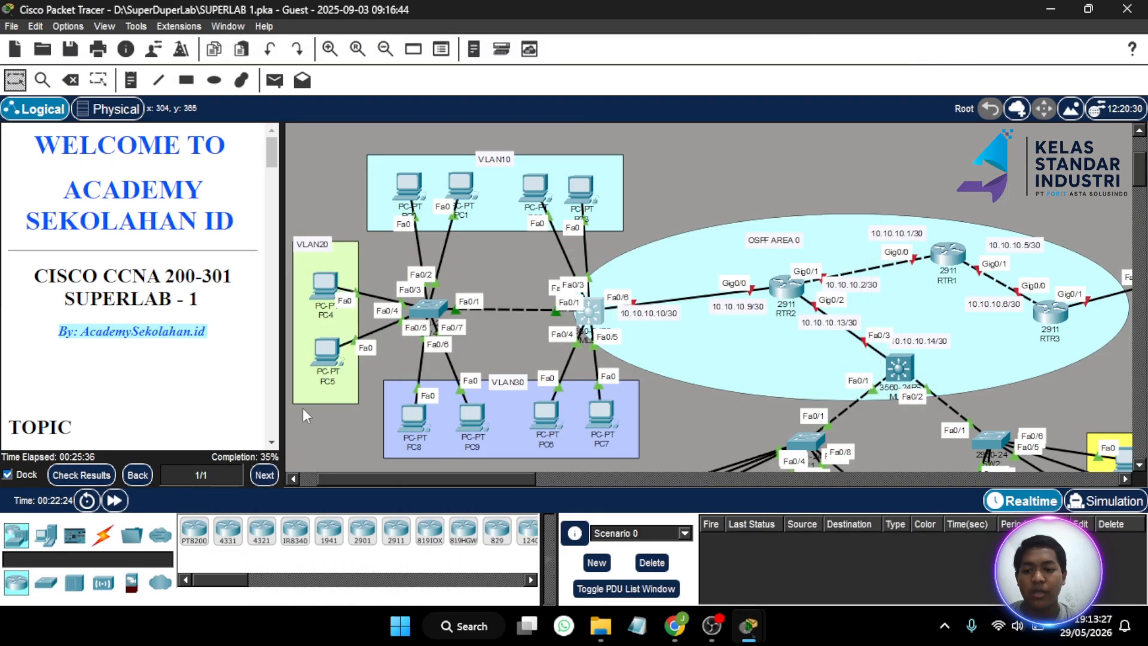
{"action": "left_click", "coordinate": [82, 474]}
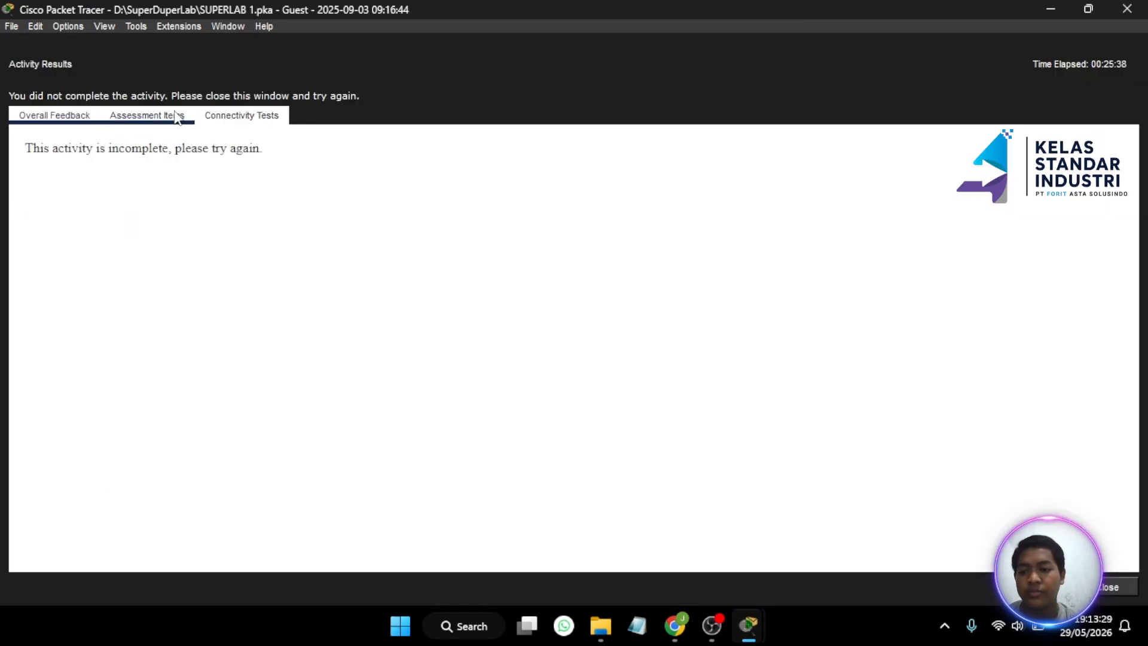
{"action": "left_click", "coordinate": [147, 115]}
{"action": "scroll", "coordinate": [189, 318], "scroll_direction": "down", "scroll_amount": 20}
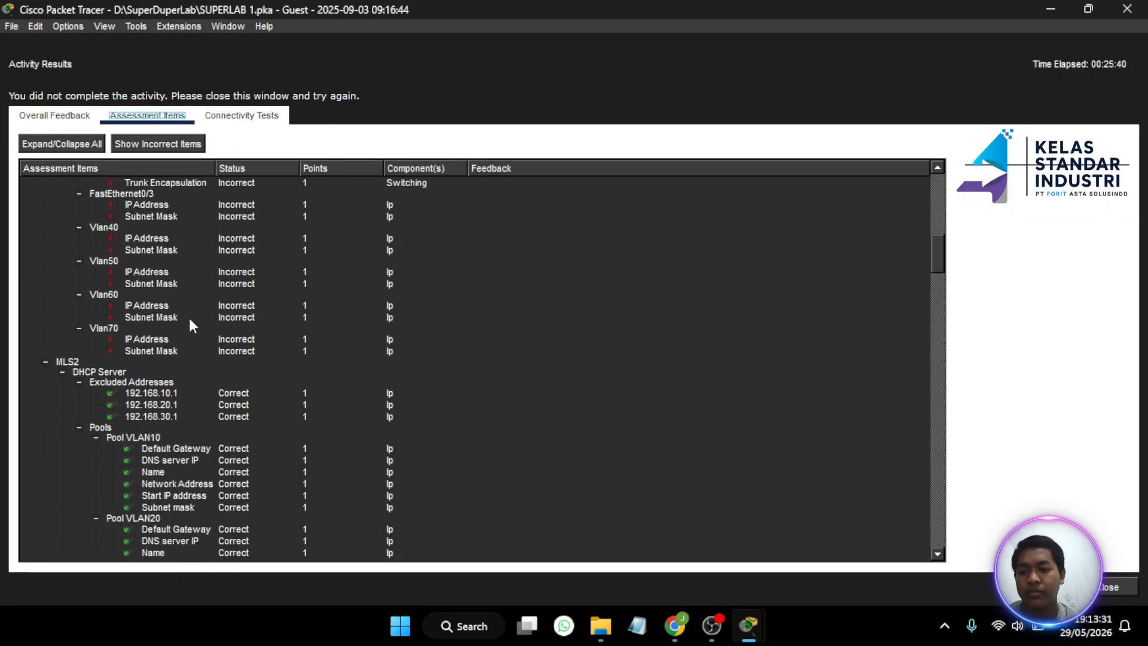
{"action": "scroll", "coordinate": [189, 323], "scroll_direction": "down", "scroll_amount": 7}
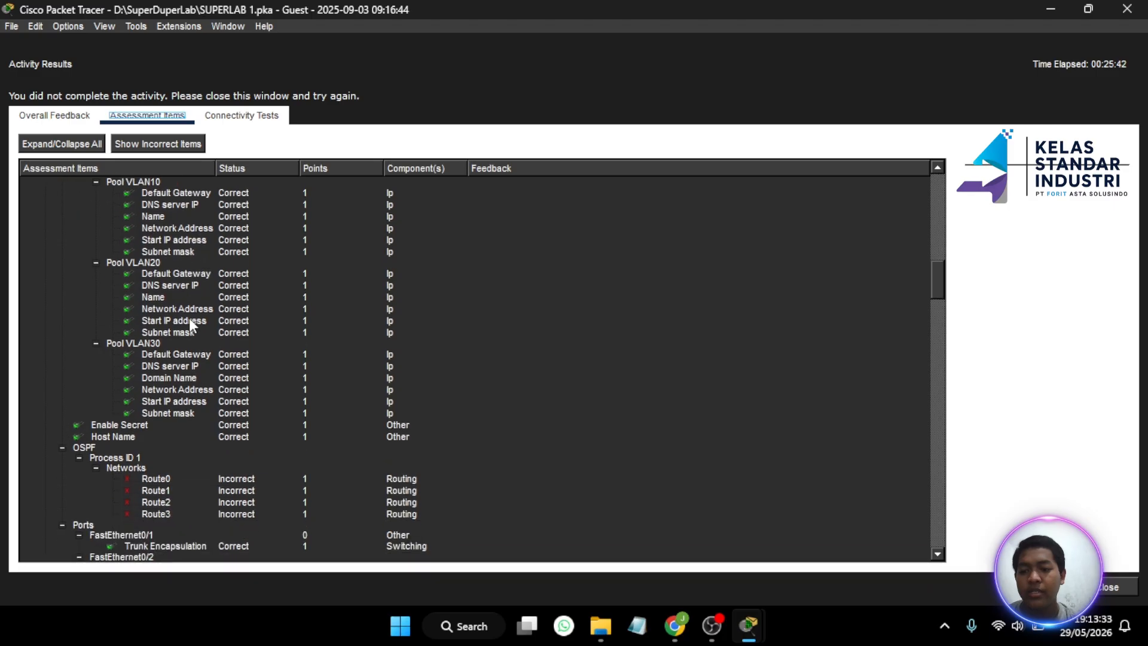
{"action": "scroll", "coordinate": [189, 322], "scroll_direction": "up", "scroll_amount": 5}
{"action": "scroll", "coordinate": [189, 318], "scroll_direction": "up", "scroll_amount": 1}
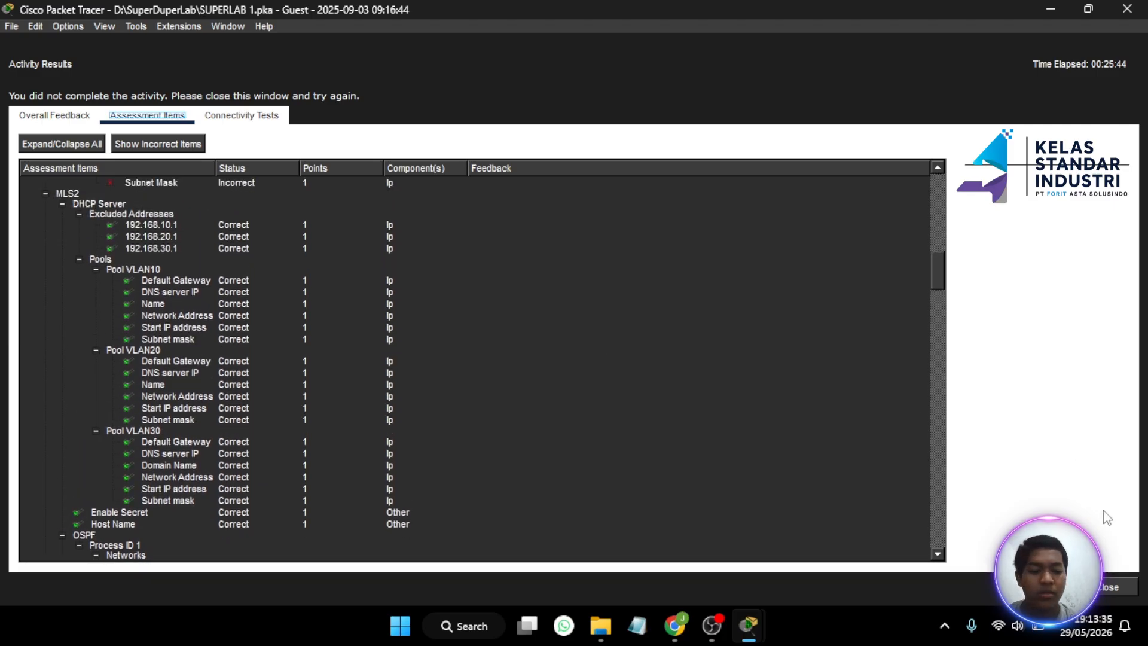
{"action": "left_click", "coordinate": [1126, 596]}
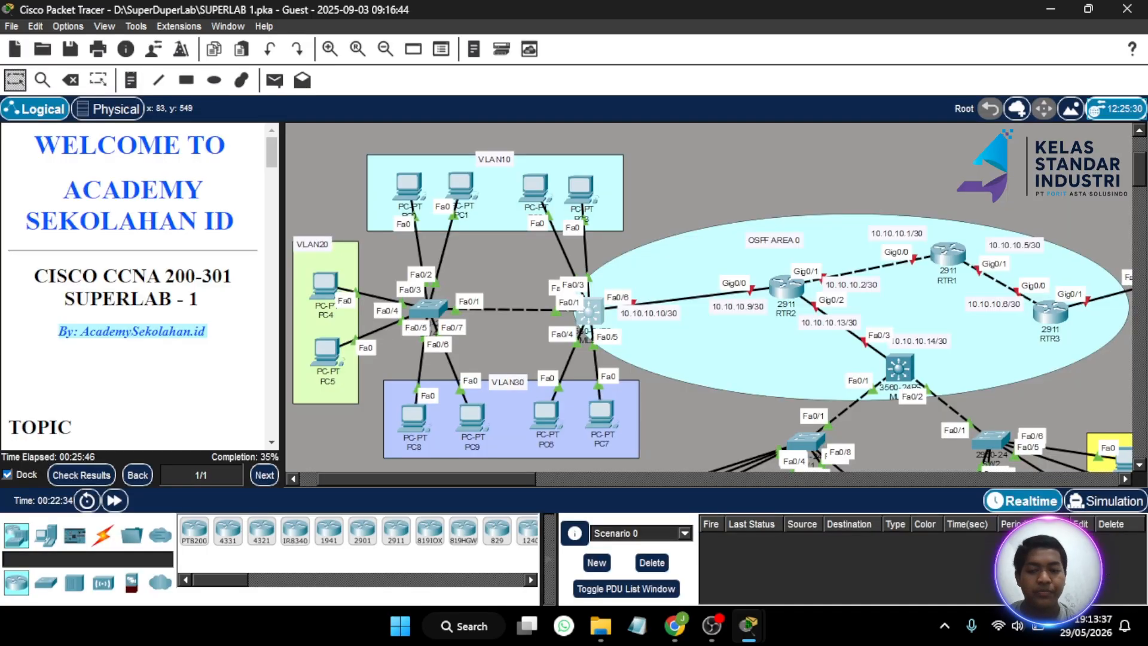
{"action": "scroll", "coordinate": [121, 326], "scroll_direction": "down", "scroll_amount": 10}
{"action": "scroll", "coordinate": [121, 326], "scroll_direction": "down", "scroll_amount": 8}
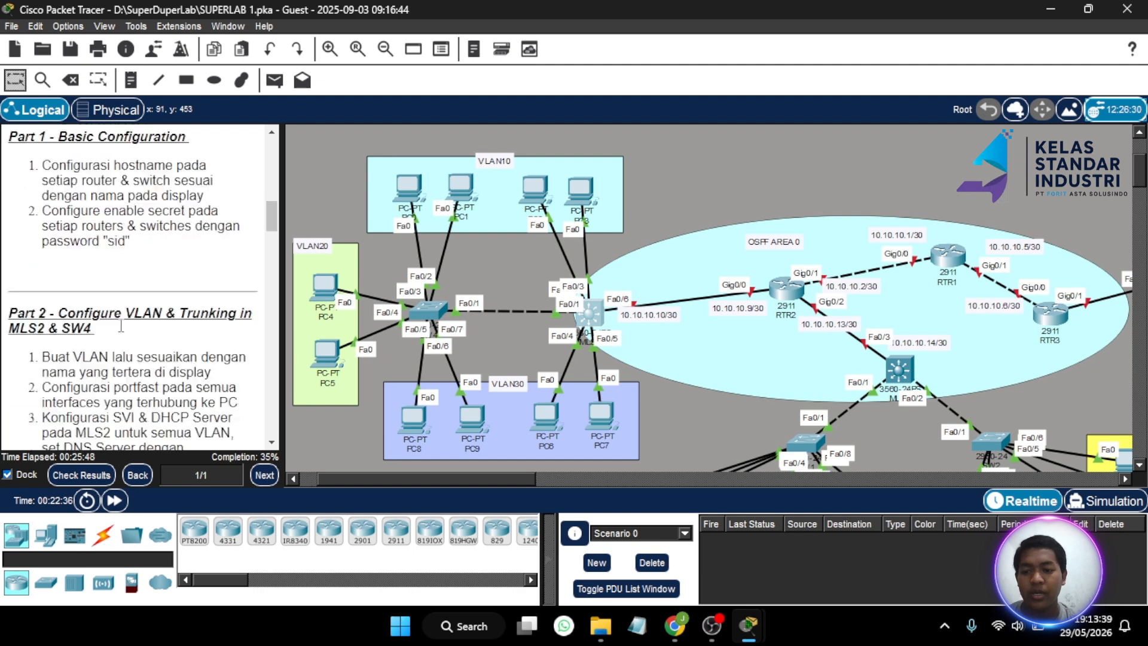
{"action": "scroll", "coordinate": [399, 313], "scroll_direction": "left", "scroll_amount": 3}
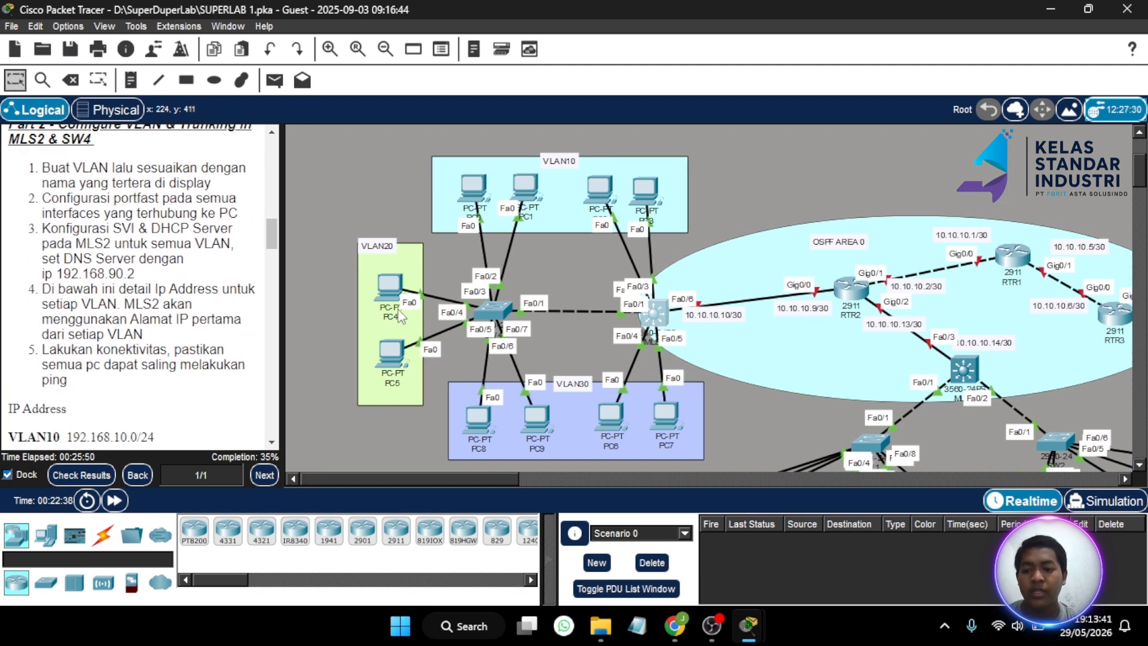
{"action": "scroll", "coordinate": [400, 314], "scroll_direction": "down", "scroll_amount": 3}
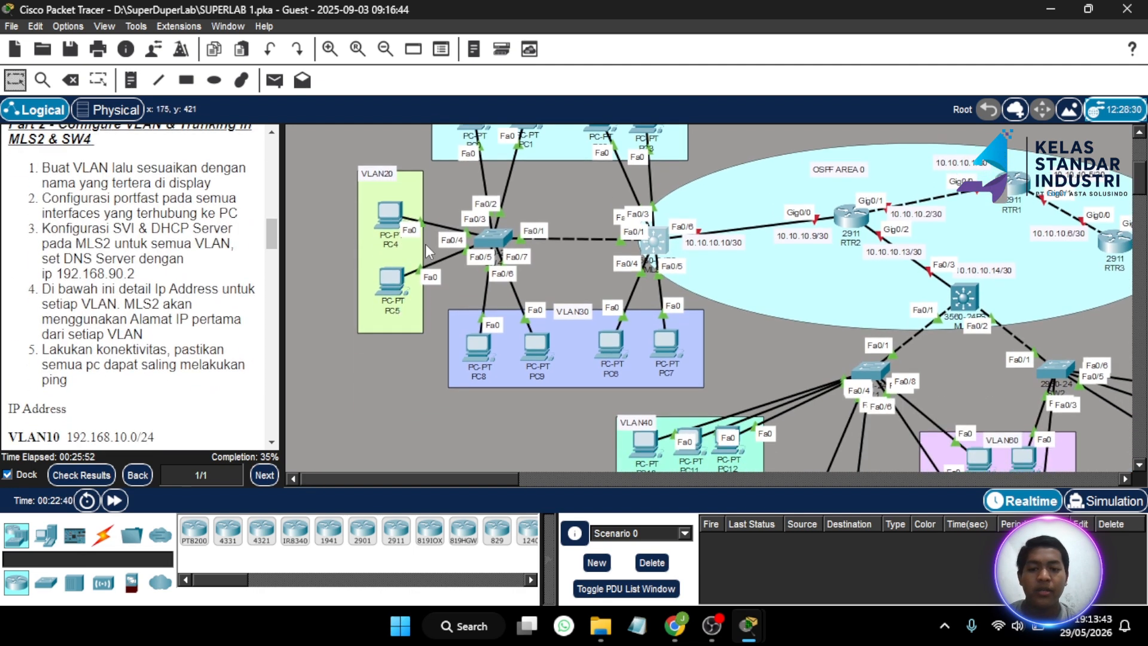
{"action": "scroll", "coordinate": [425, 244], "scroll_direction": "up", "scroll_amount": 3}
{"action": "scroll", "coordinate": [425, 244], "scroll_direction": "down", "scroll_amount": 3}
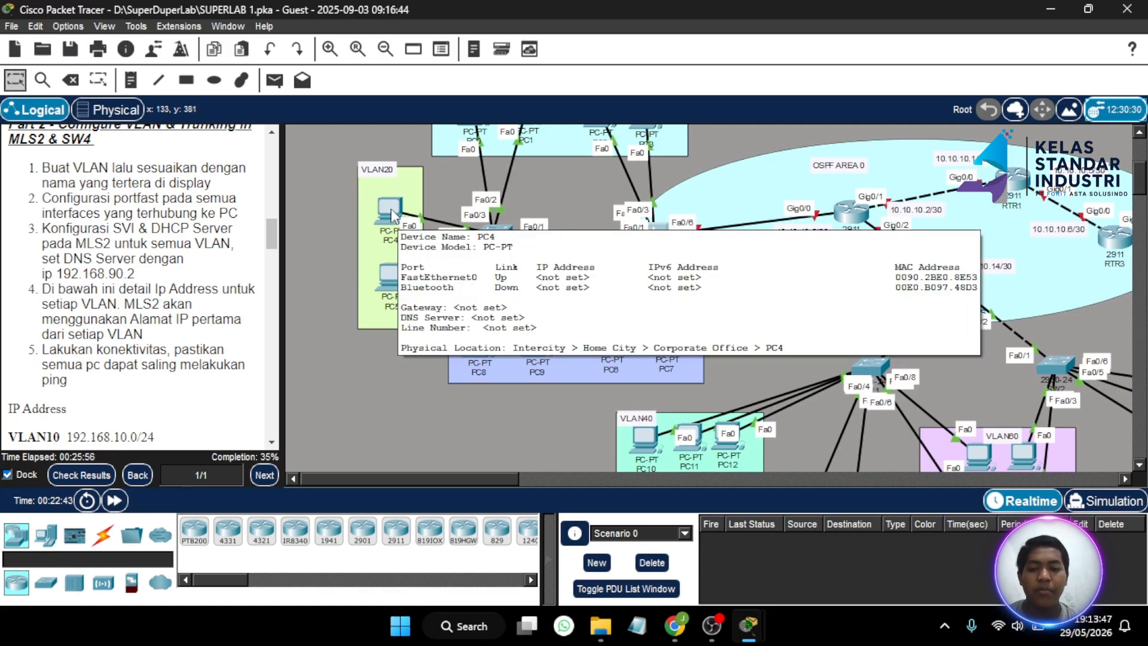
- Switch PC4's IP Configuration to DHCP so it gets 192.168.20.2, gateway 192.168.20.1, DNS 192.168.90.2
{"action": "left_click", "coordinate": [391, 210]}
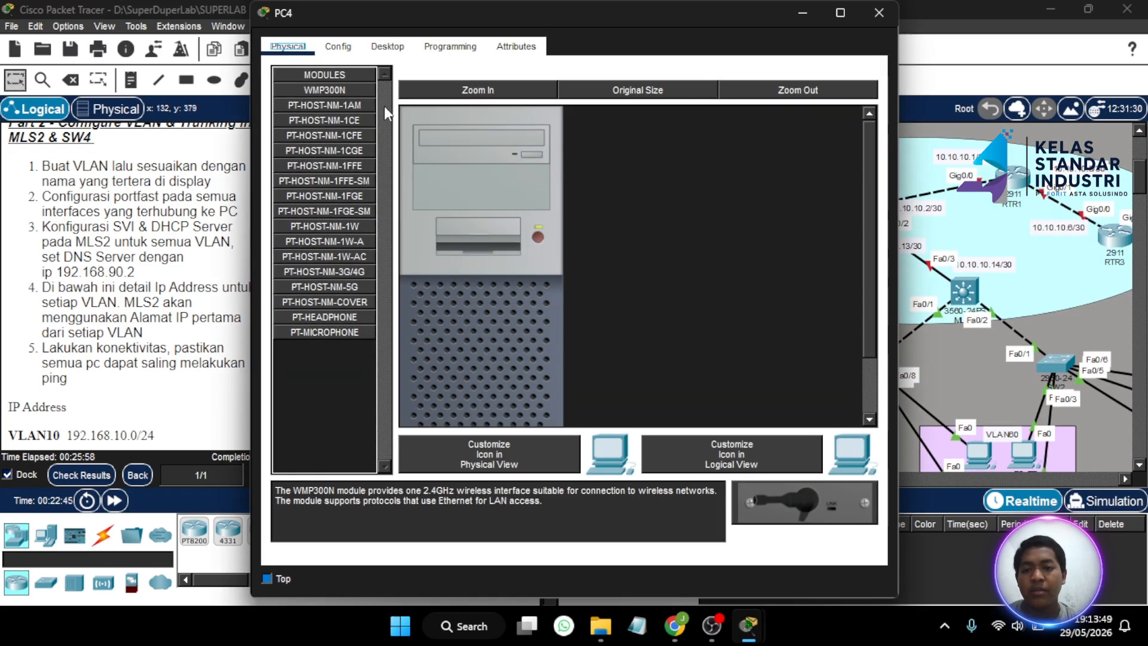
{"action": "left_click", "coordinate": [398, 48]}
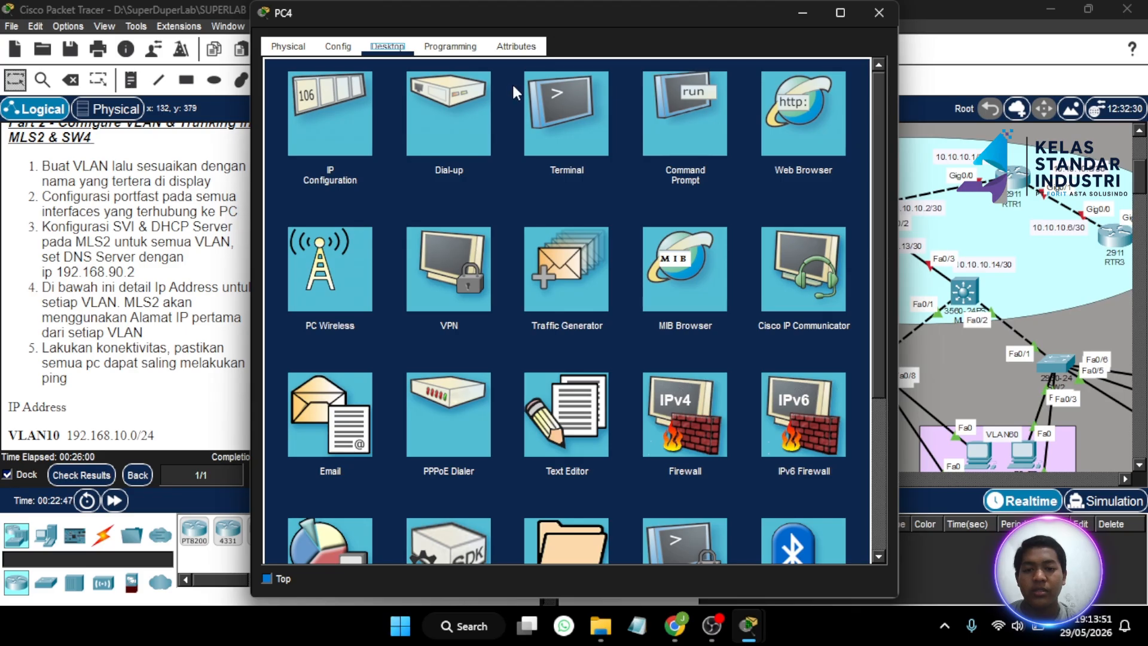
{"action": "left_click", "coordinate": [350, 116]}
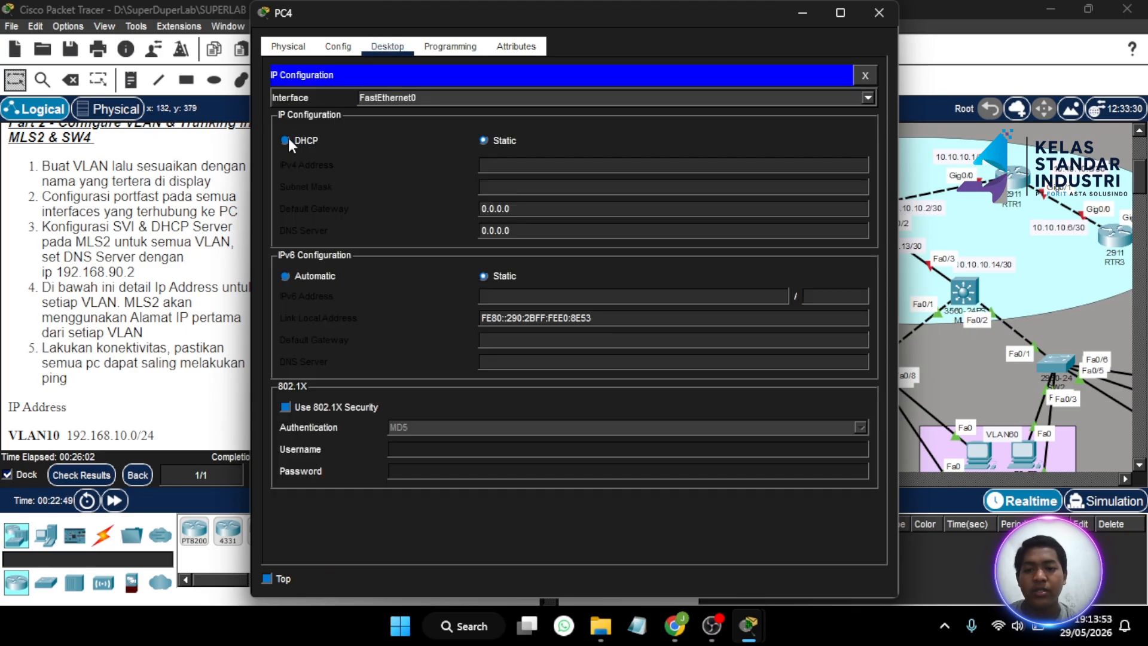
{"action": "left_click", "coordinate": [285, 140]}
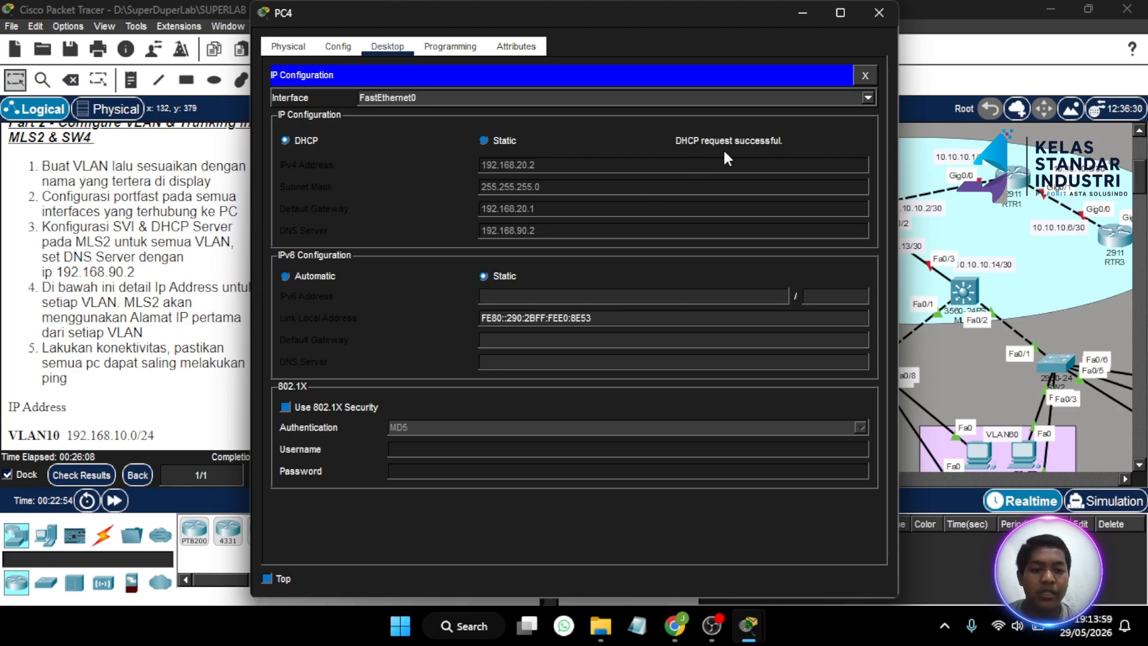
{"action": "left_click", "coordinate": [872, 23]}
{"action": "scroll", "coordinate": [146, 291], "scroll_direction": "up", "scroll_amount": 2}
{"action": "scroll", "coordinate": [145, 291], "scroll_direction": "down", "scroll_amount": 3}
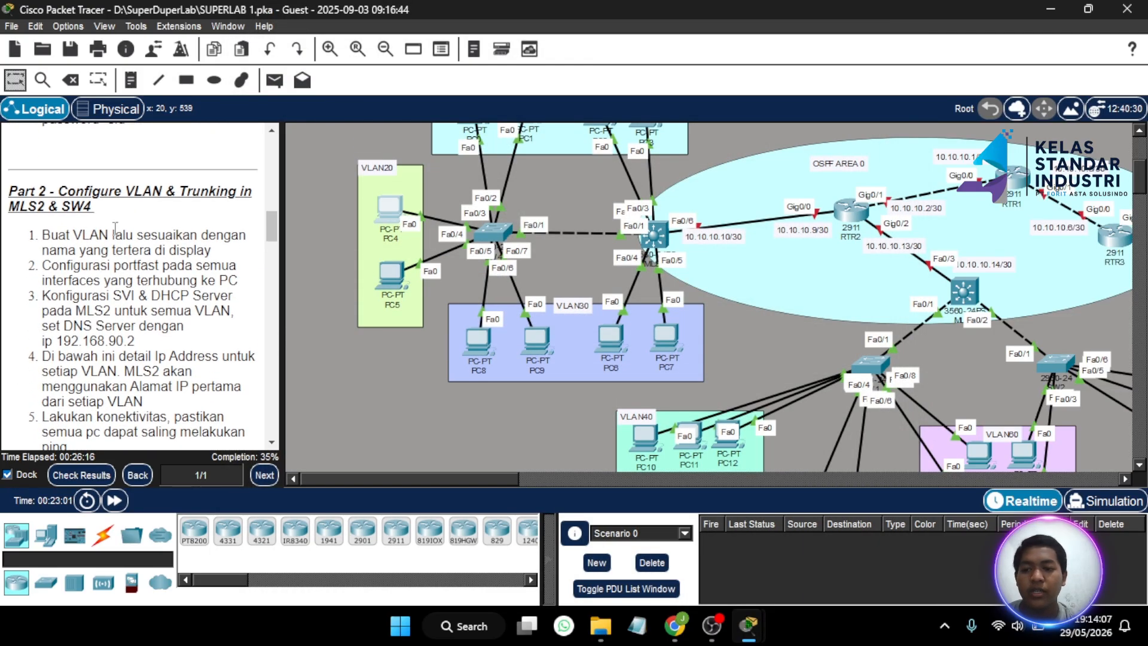
- Scroll the instructions to Part 3 on VLANs and trunking for MLS1, SW1 and SW2
{"action": "scroll", "coordinate": [130, 229], "scroll_direction": "down", "scroll_amount": 2}
{"action": "scroll", "coordinate": [131, 228], "scroll_direction": "down", "scroll_amount": 4}
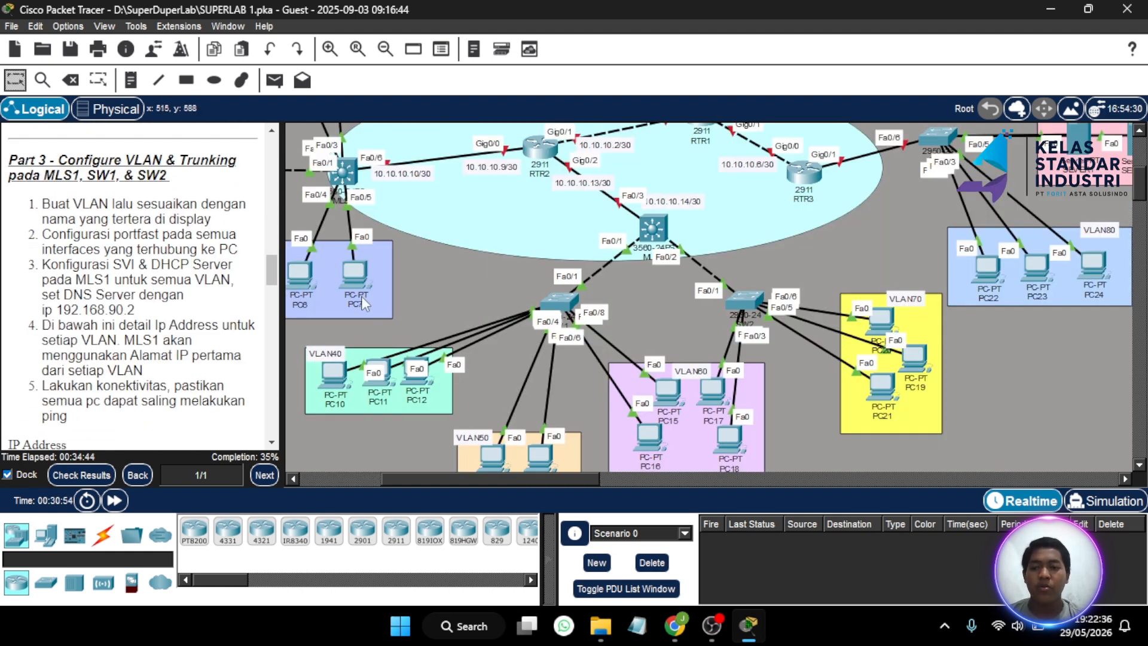
{"action": "scroll", "coordinate": [532, 304], "scroll_direction": "down", "scroll_amount": 2}
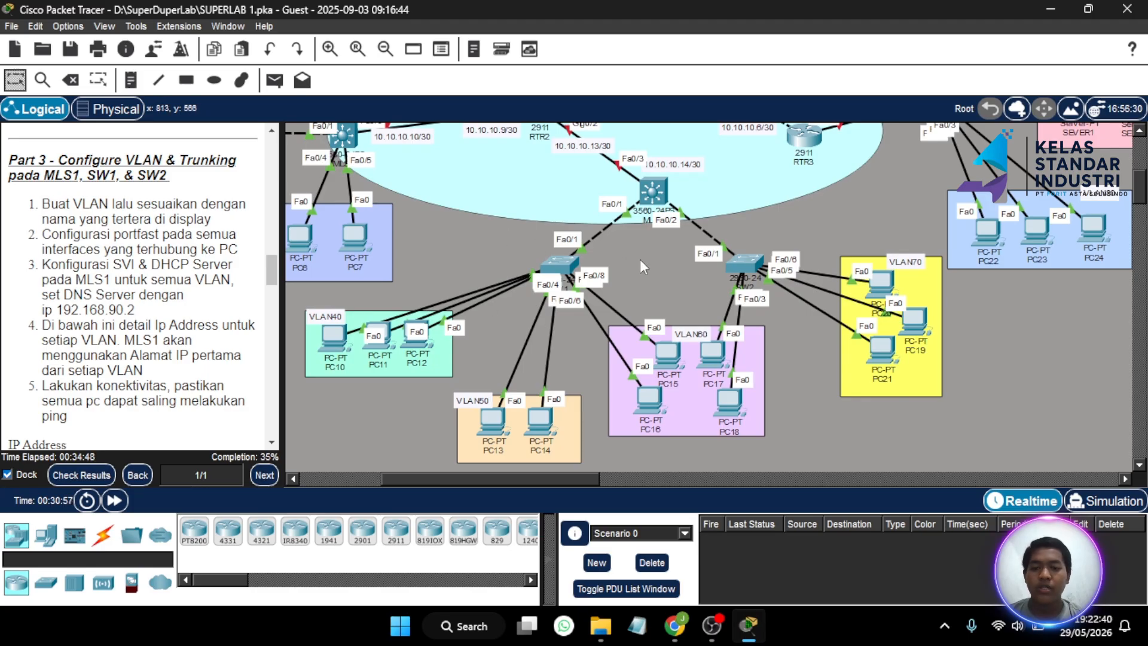
{"action": "scroll", "coordinate": [541, 246], "scroll_direction": "down", "scroll_amount": 2}
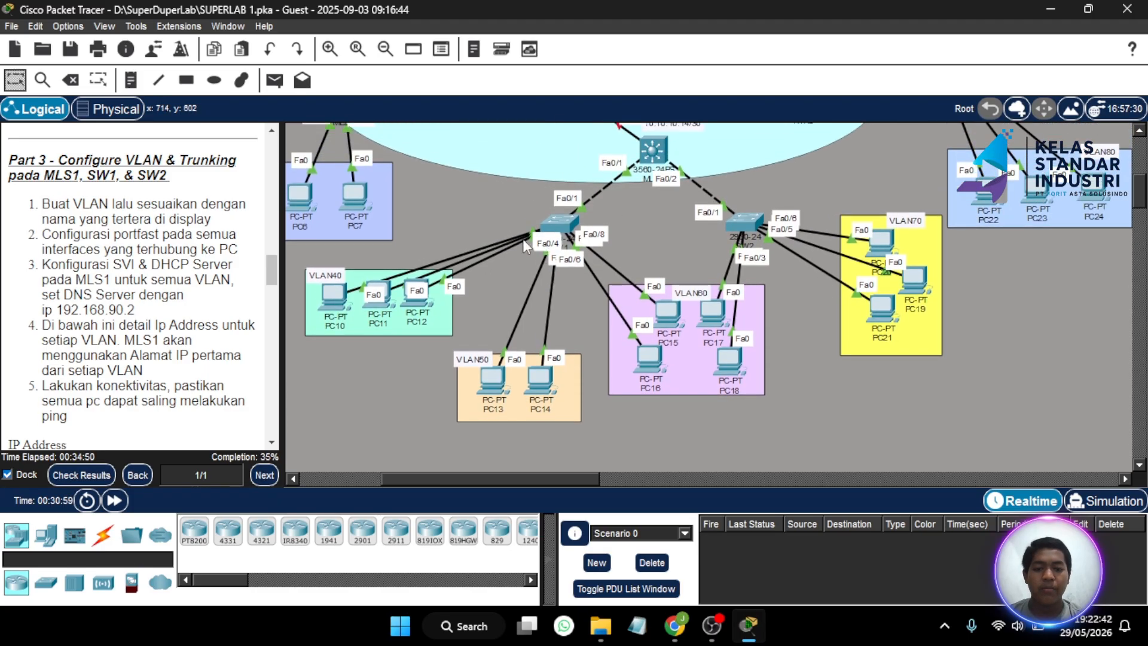
- Reposition the OSPF AREA 0 ellipse and bring SW1 and its VLAN40/50/60 PCs into view
{"action": "left_click_drag", "start_coordinate": [450, 161], "coordinate": [495, 188]}
{"action": "scroll", "coordinate": [495, 187], "scroll_direction": "up", "scroll_amount": 5}
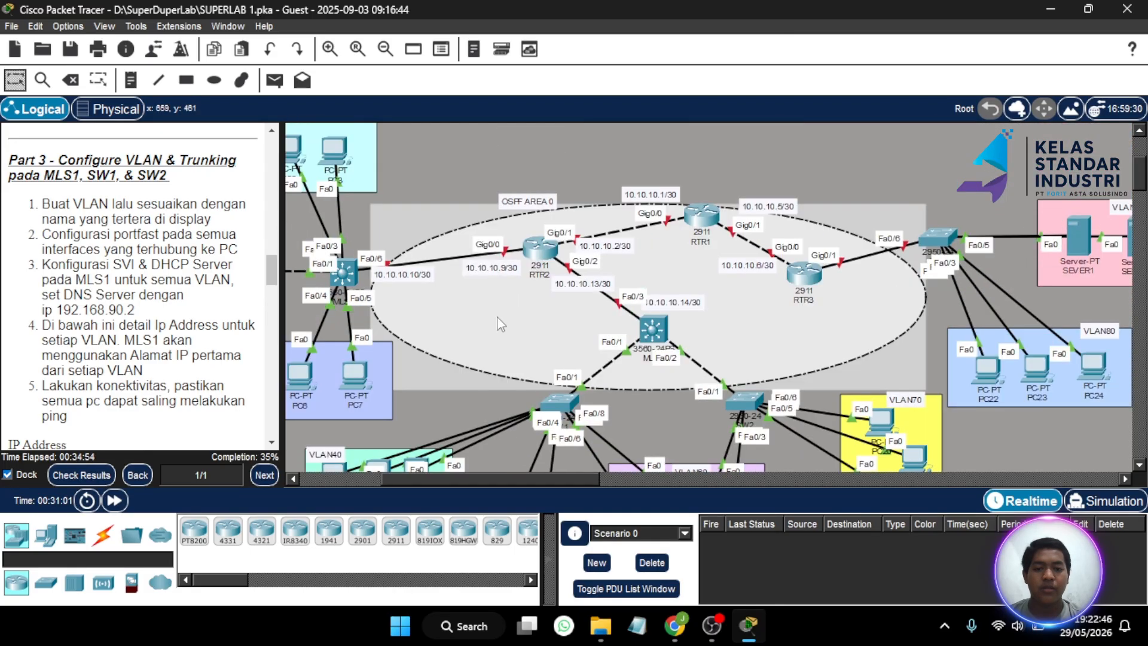
{"action": "mouse_move", "coordinate": [498, 323]}
{"action": "left_mouse_down"}
{"action": "mouse_move", "coordinate": [498, 265]}
{"action": "mouse_move", "coordinate": [502, 294]}
{"action": "left_mouse_up"}
{"action": "left_click", "coordinate": [813, 384]}
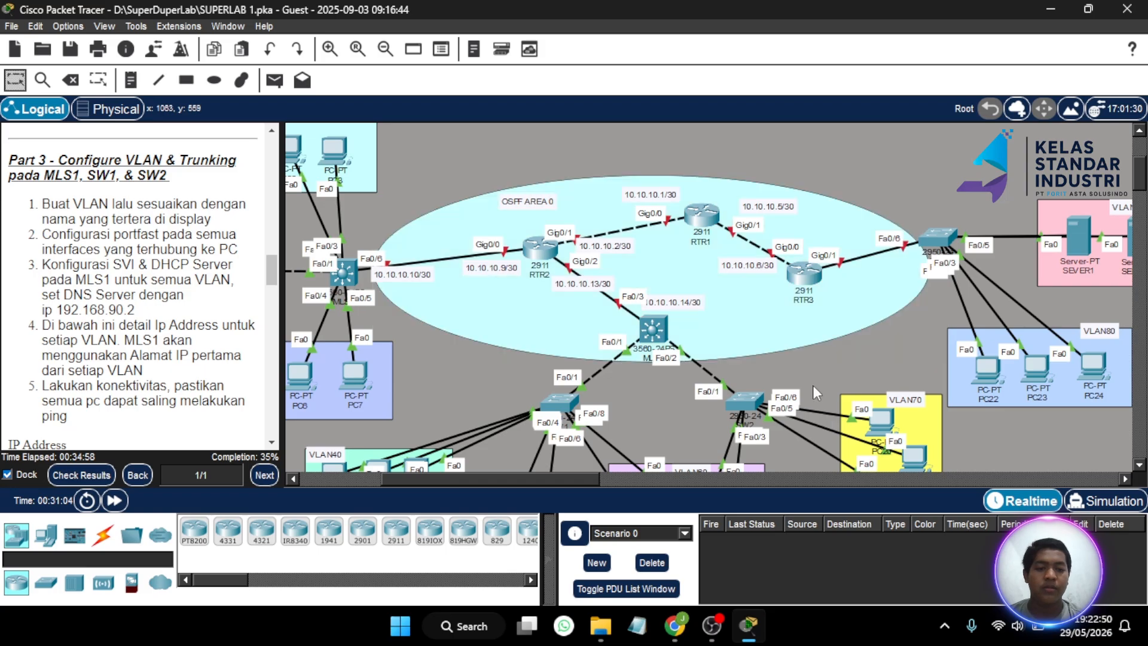
{"action": "scroll", "coordinate": [813, 385], "scroll_direction": "down", "scroll_amount": 6}
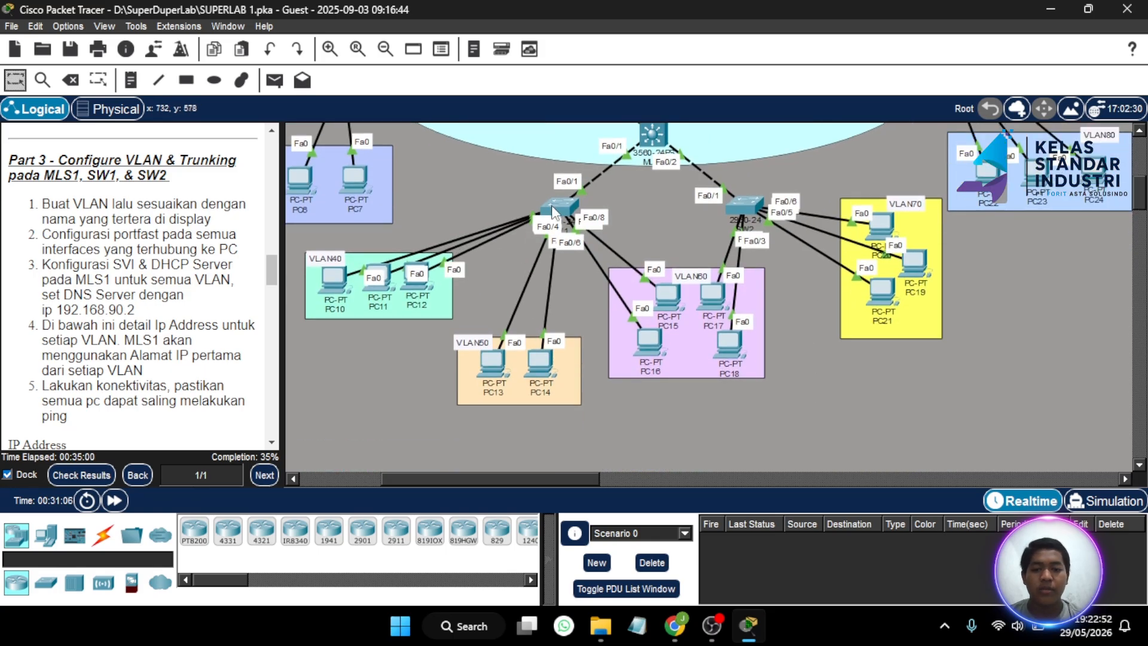
- In SW1's CLI, run 'en' with the enable password and 'conf t' to reach global configuration
{"action": "left_click", "coordinate": [553, 212]}
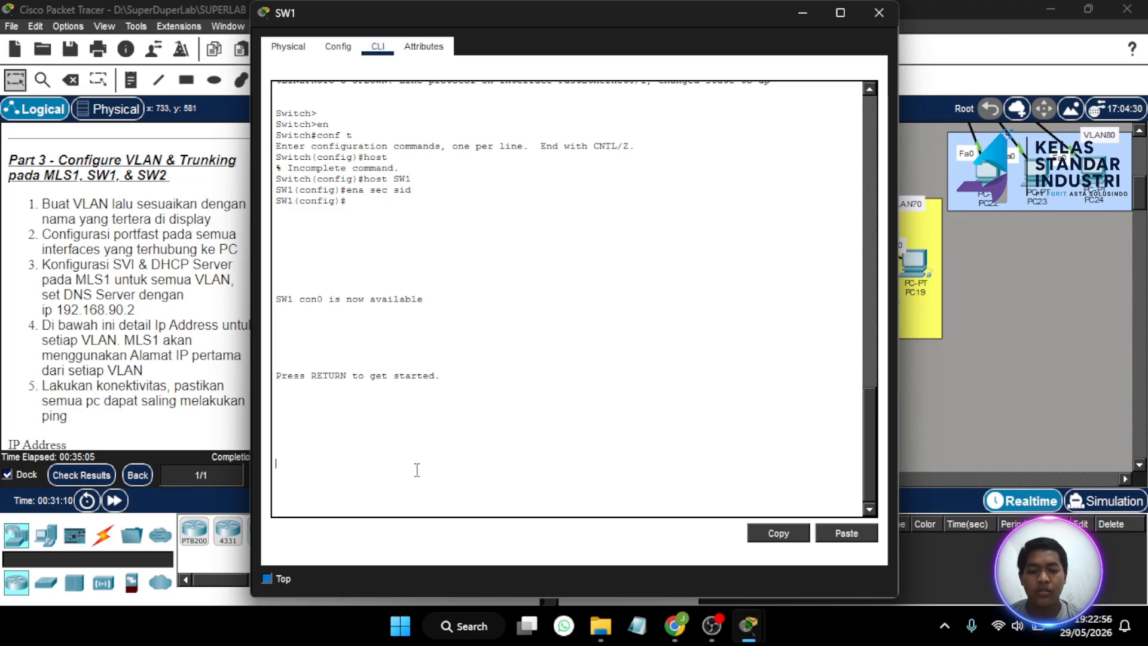
{"action": "key", "text": "Return"}
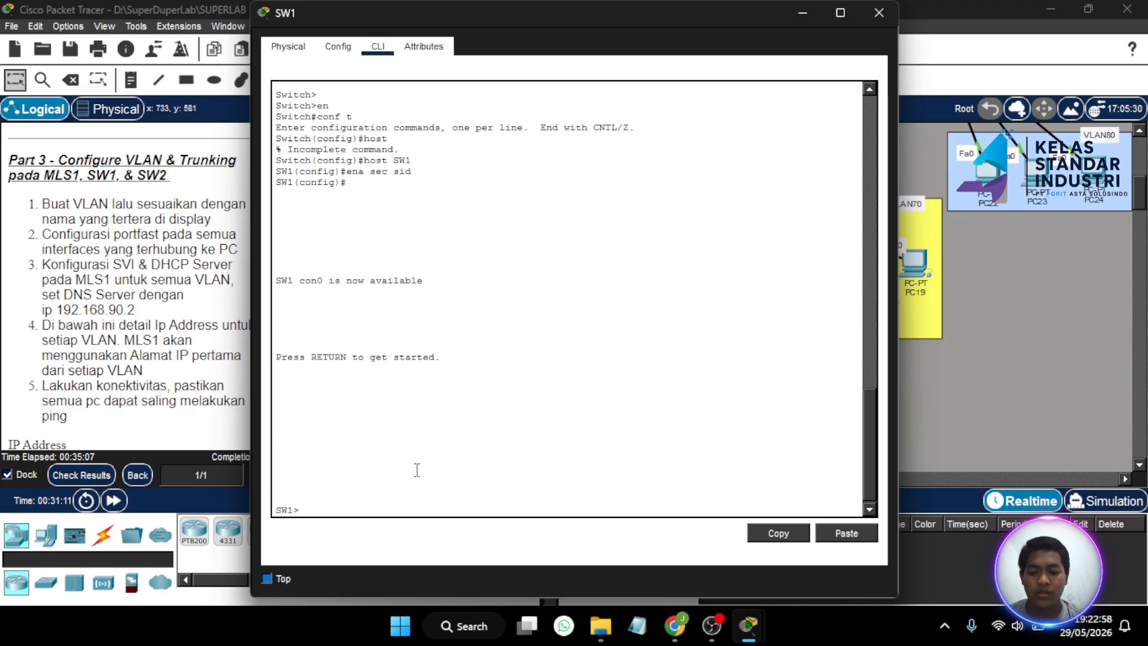
{"action": "type", "text": "en"}
{"action": "key", "text": "Return"}
{"action": "key", "text": "Return"}
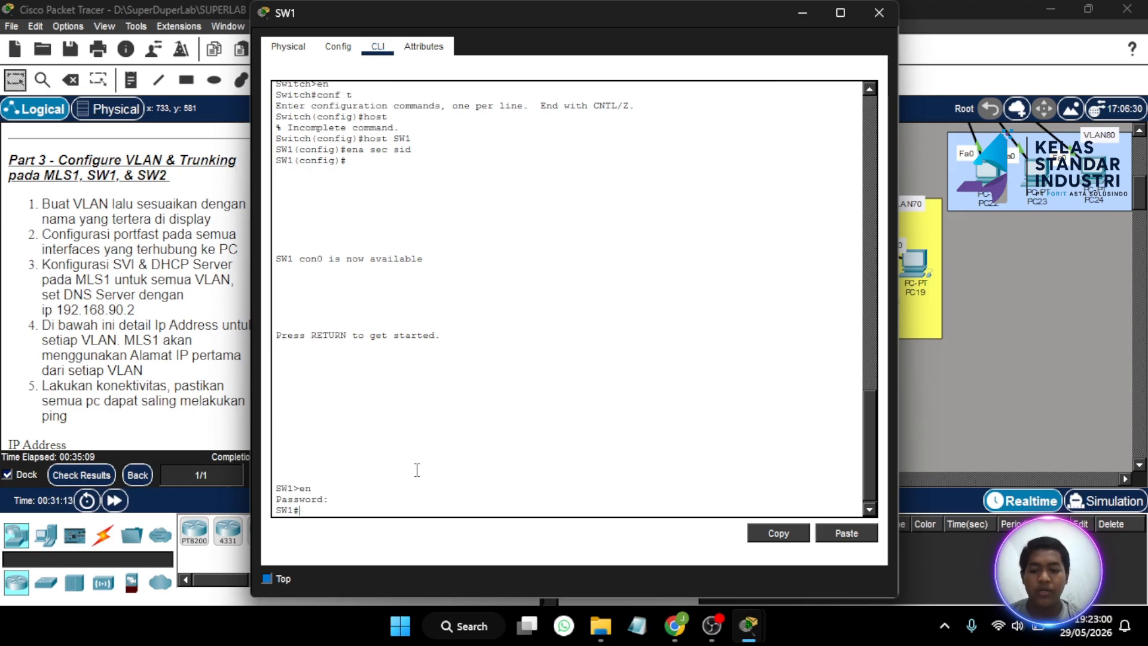
{"action": "type", "text": "en"}
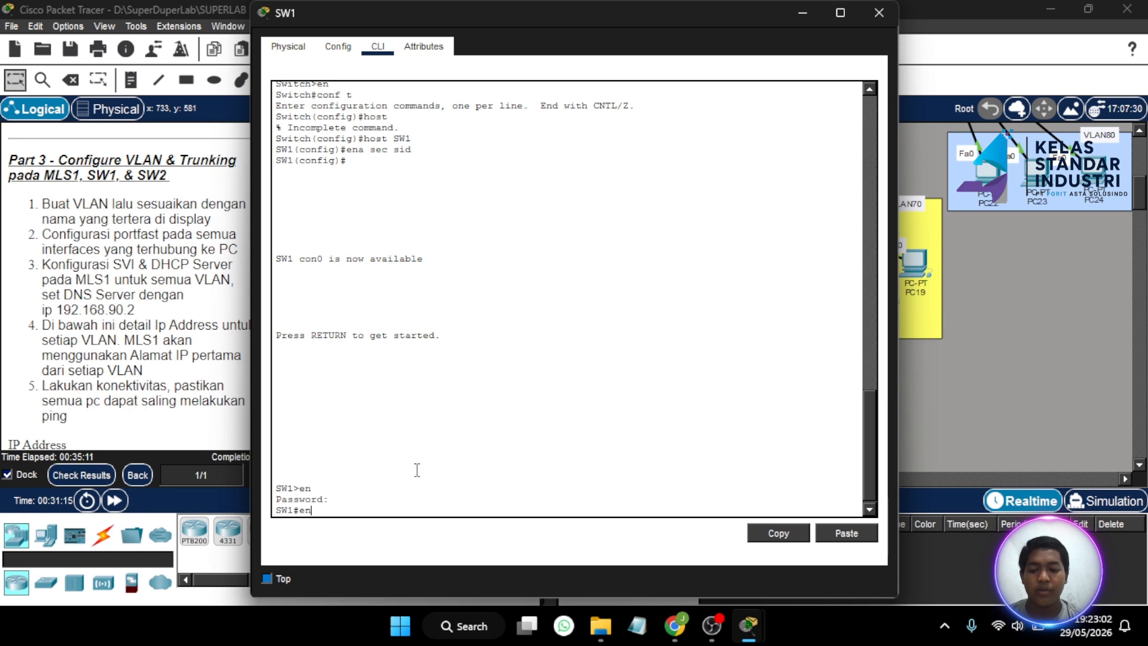
{"action": "key", "text": "Return"}
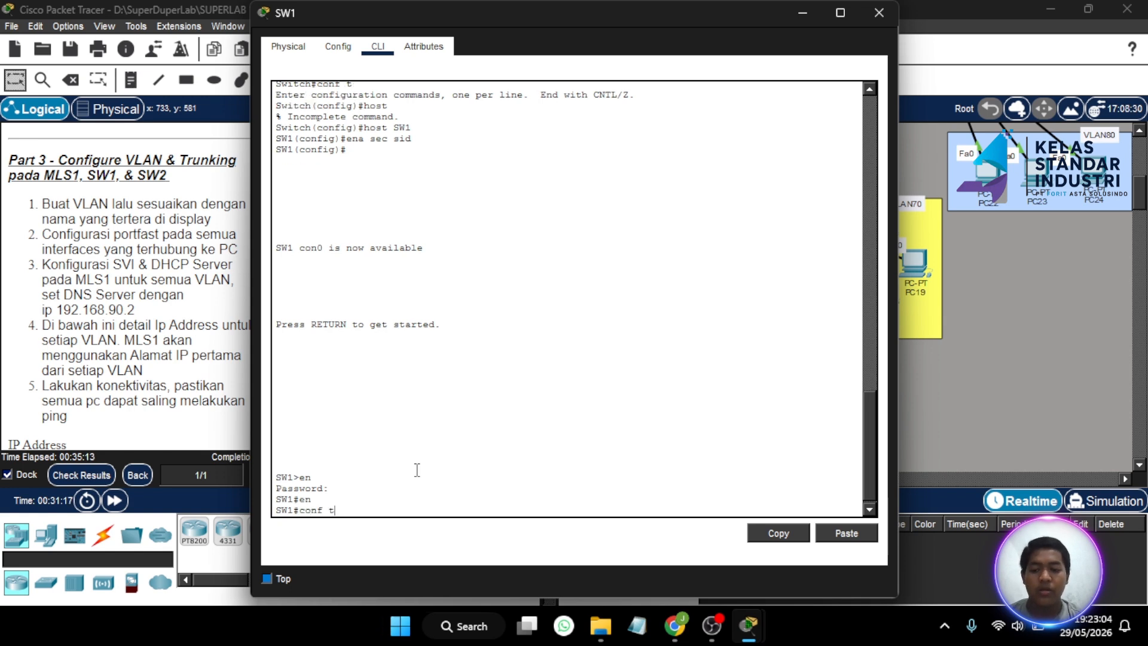
{"action": "type", "text": "conf t"}
{"action": "key", "text": "Return"}
{"action": "double_click", "coordinate": [805, 9]}
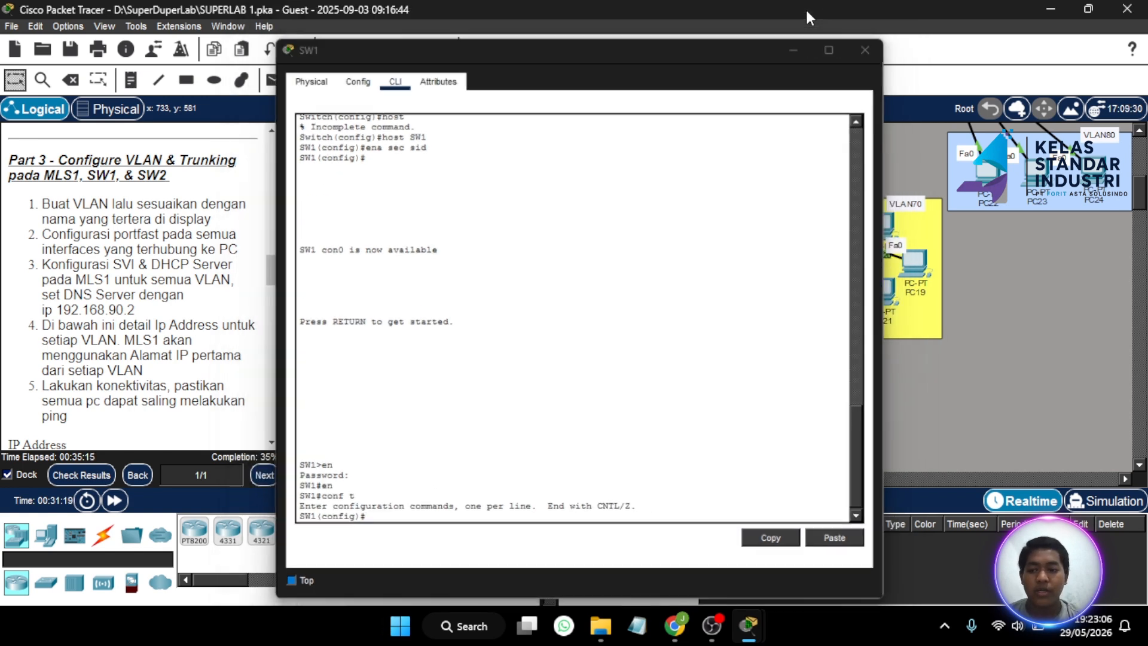
{"action": "left_click", "coordinate": [805, 8]}
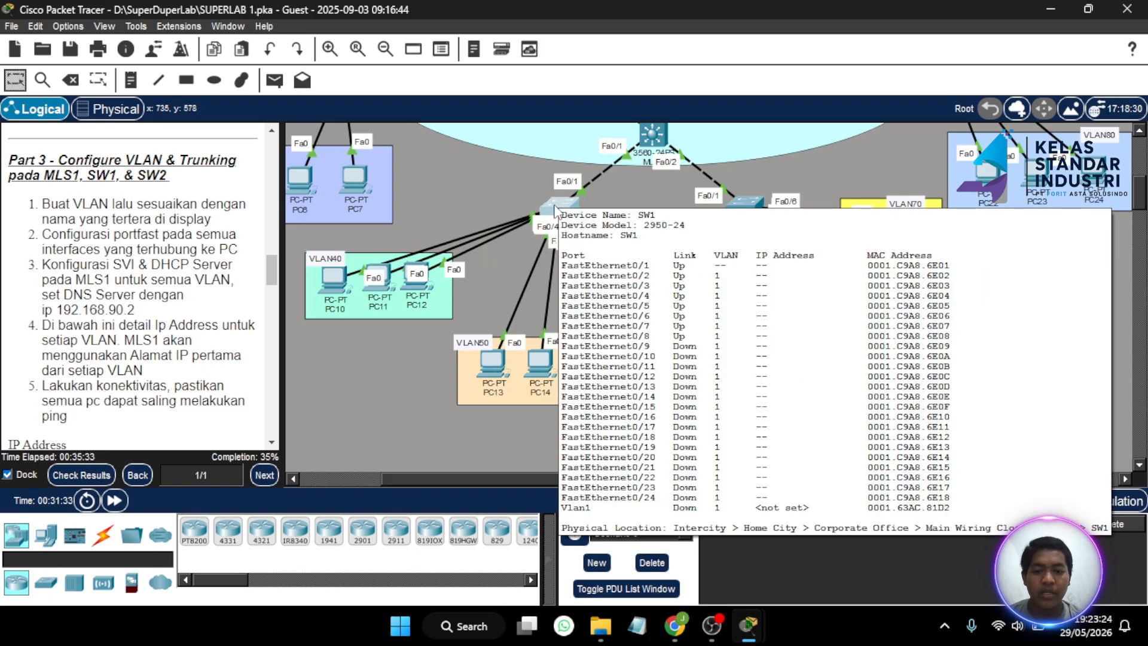
{"action": "left_click", "coordinate": [556, 210]}
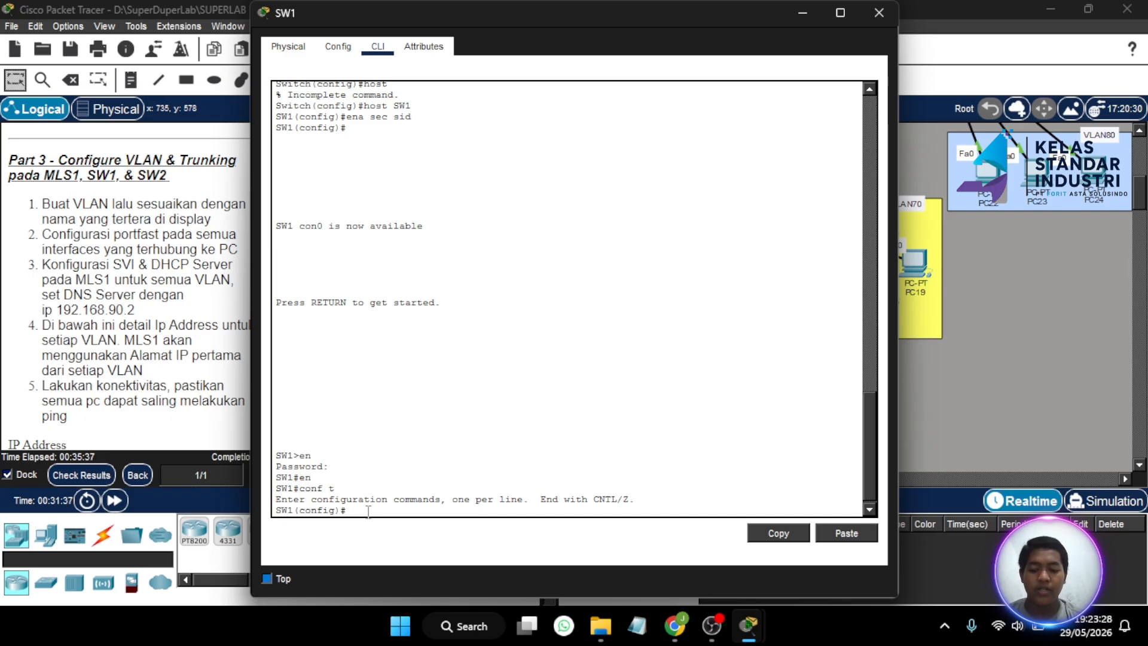
- On SW1, create VLAN 40 named VLAN40 and VLAN 50 named VLAN50
{"action": "type", "text": "vlan 4"}
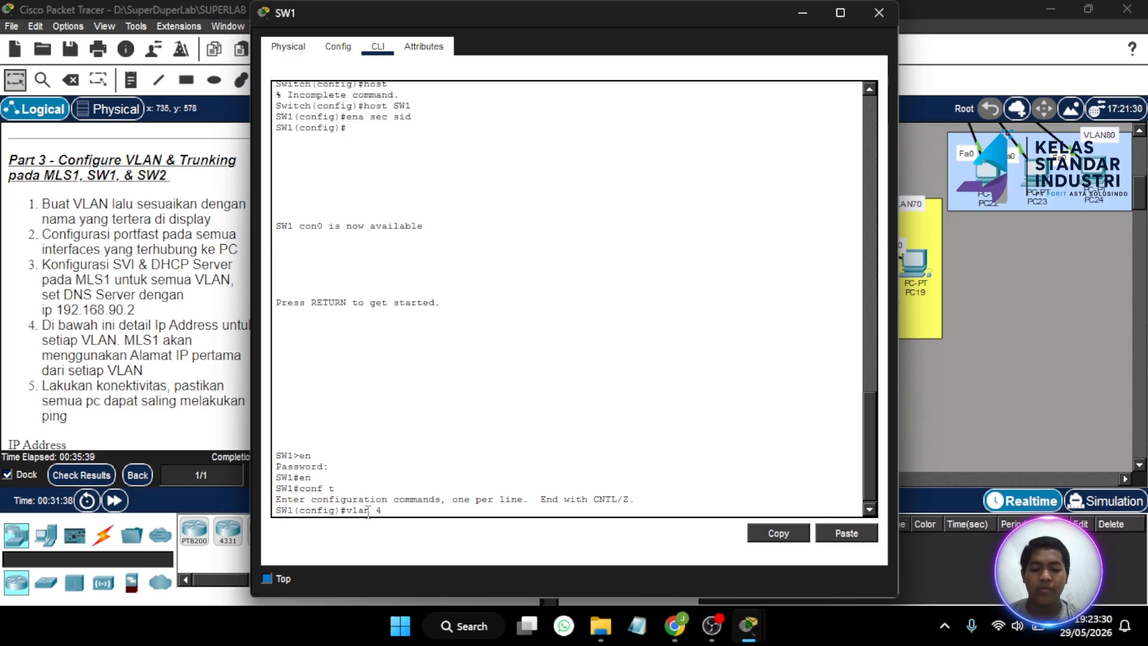
{"action": "type", "text": "0"}
{"action": "key", "text": "Return"}
{"action": "type", "text": "name"}
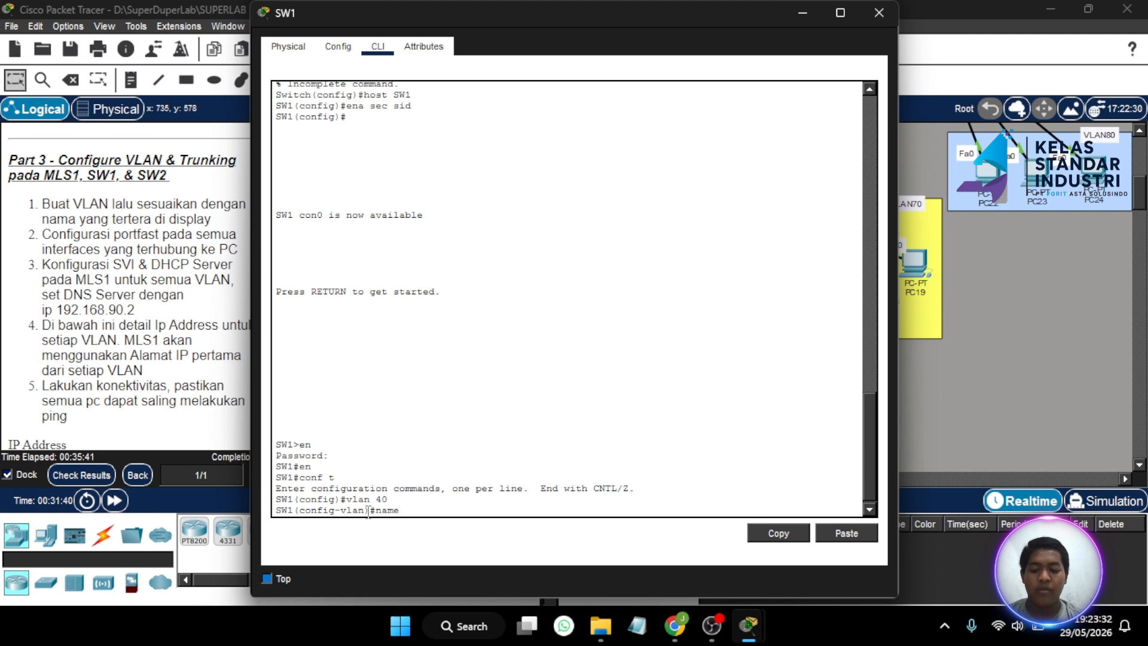
{"action": "type", "text": " VLAN40"}
{"action": "key", "text": "Return"}
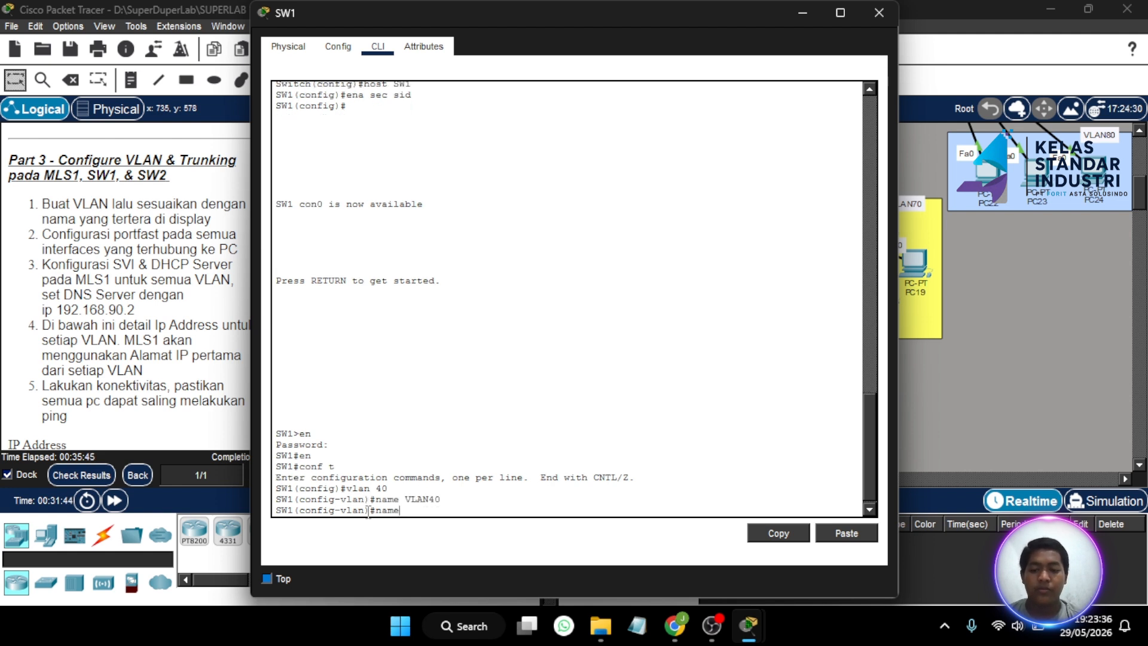
{"action": "type", "text": "vla"}
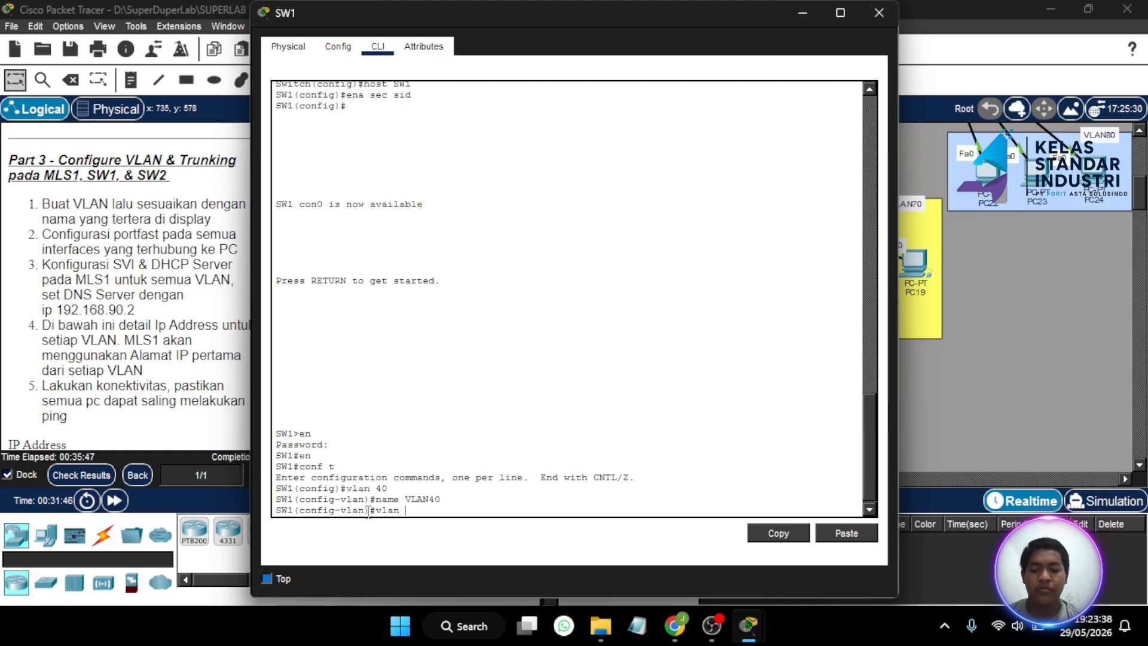
{"action": "type", "text": "n 50"}
{"action": "key", "text": "Return"}
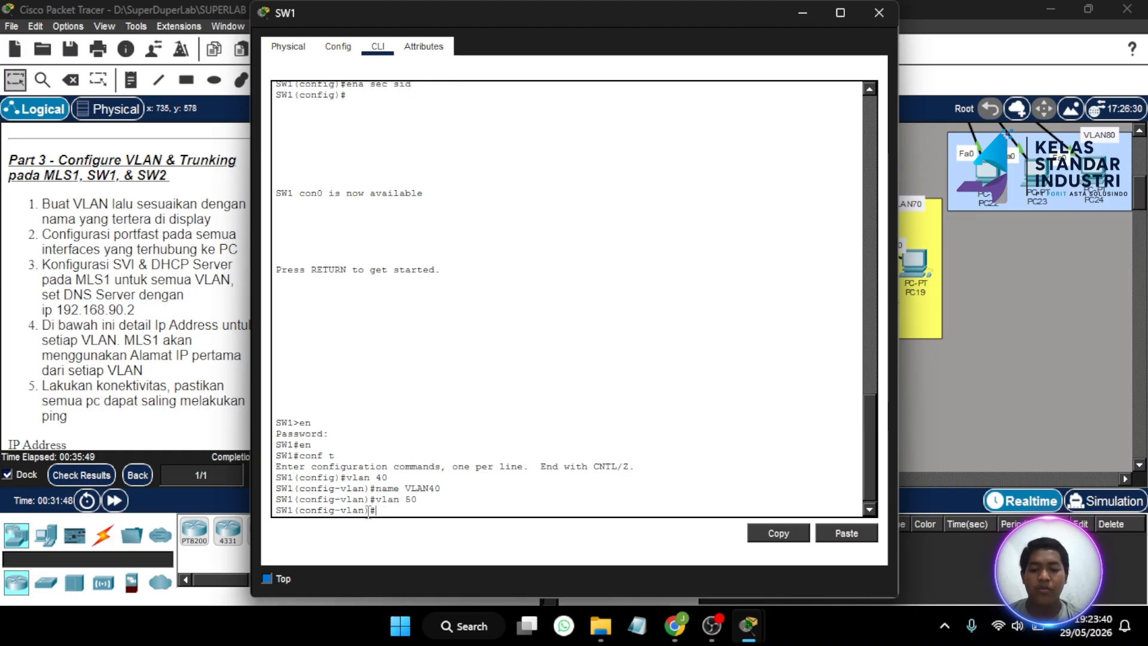
{"action": "type", "text": "name VLAN50"}
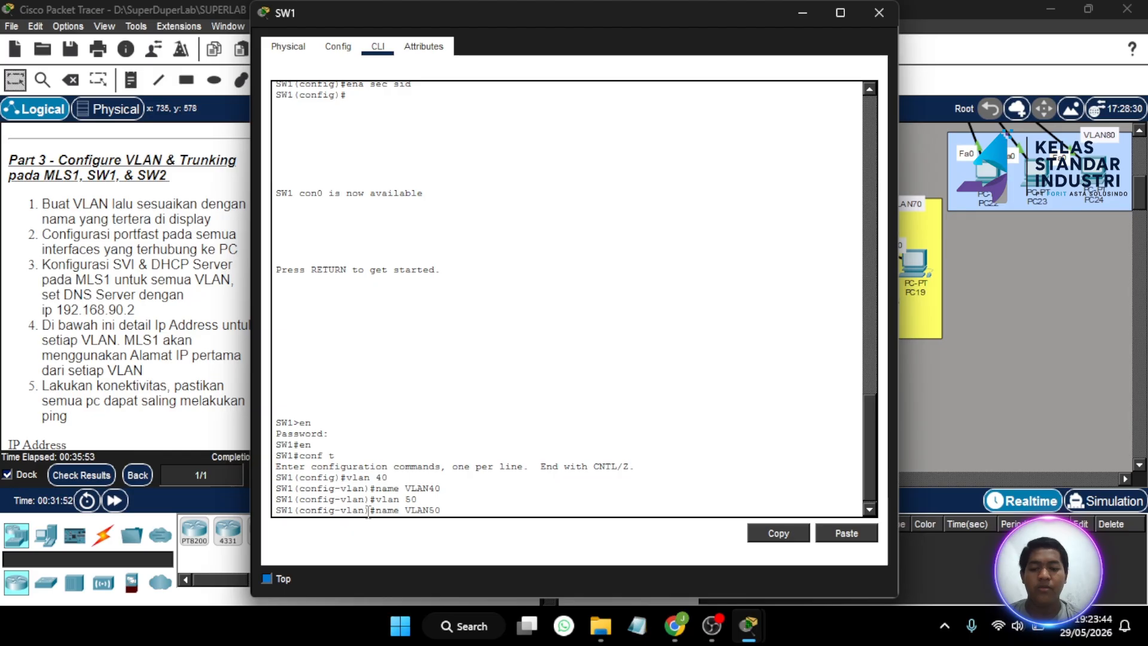
{"action": "key", "text": "Return"}
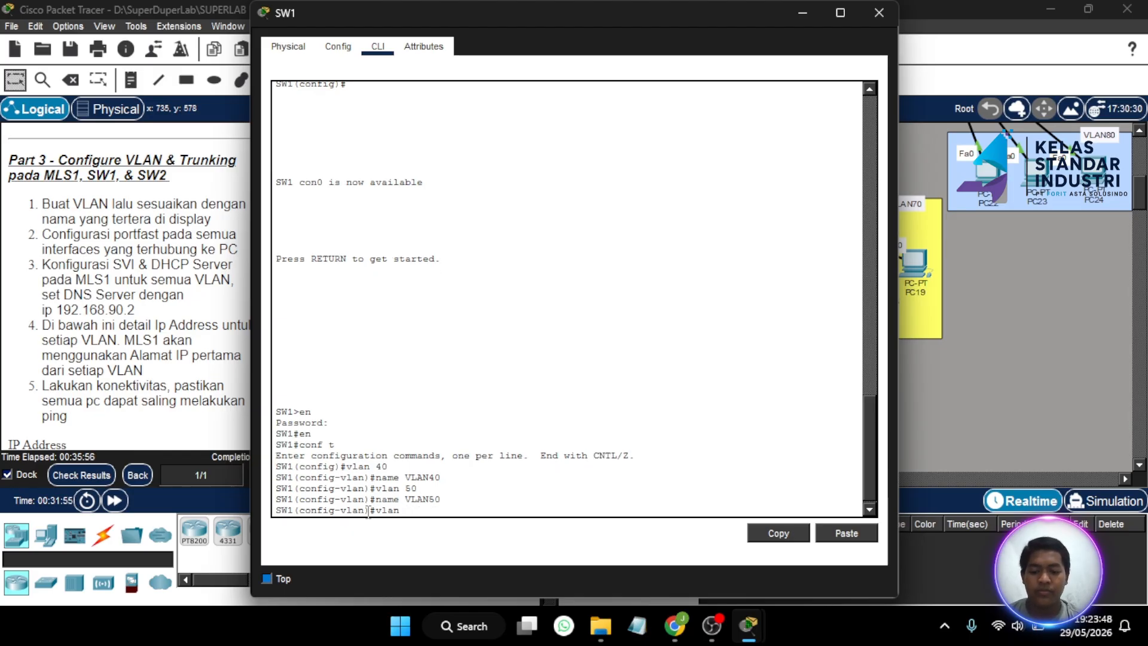
- Create VLAN 60 named VLAN60 on SW1, then return to the topology
{"action": "type", "text": "vlan 60"}
{"action": "key", "text": "Return"}
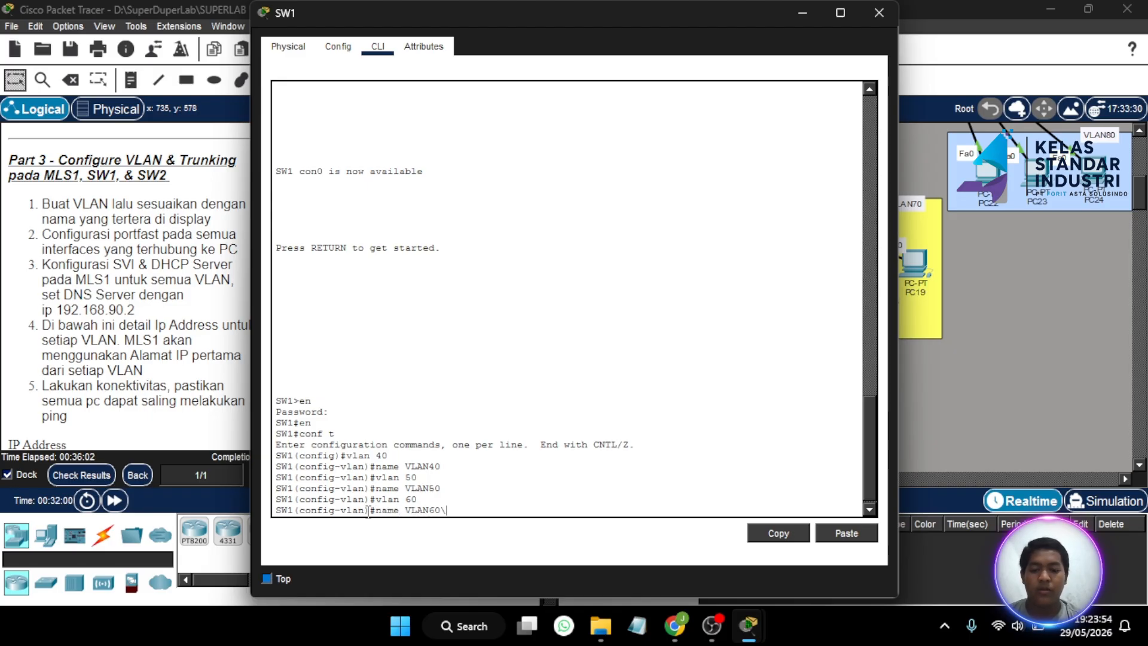
{"action": "type", "text": "name VLAN60"}
{"action": "key", "text": "Return"}
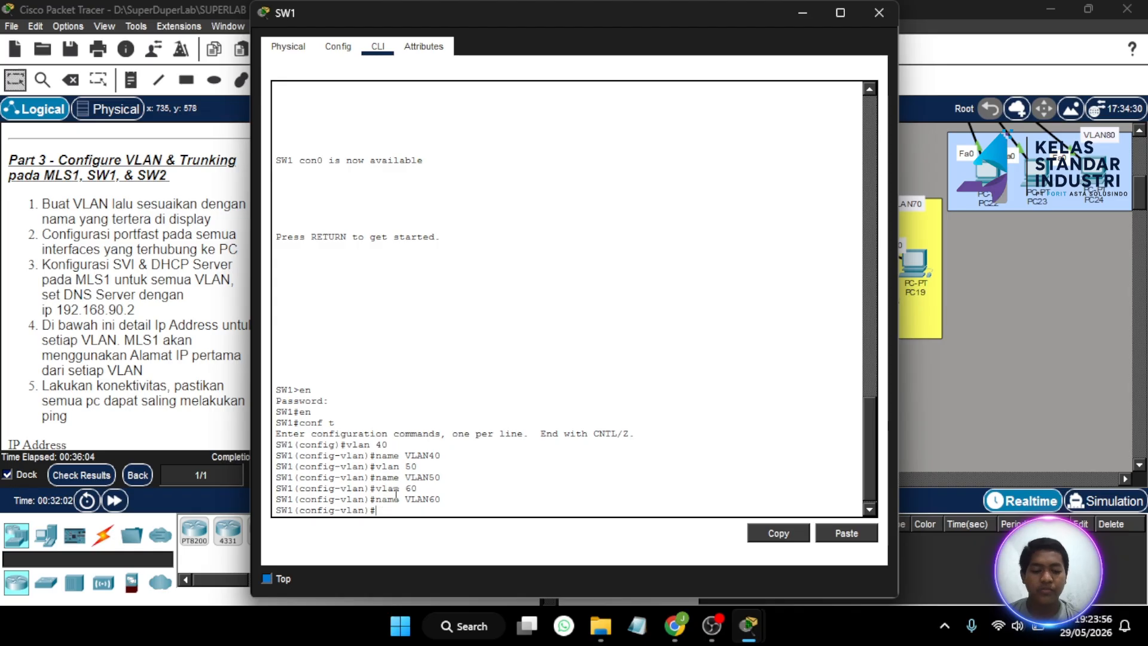
{"action": "key", "text": "Return"}
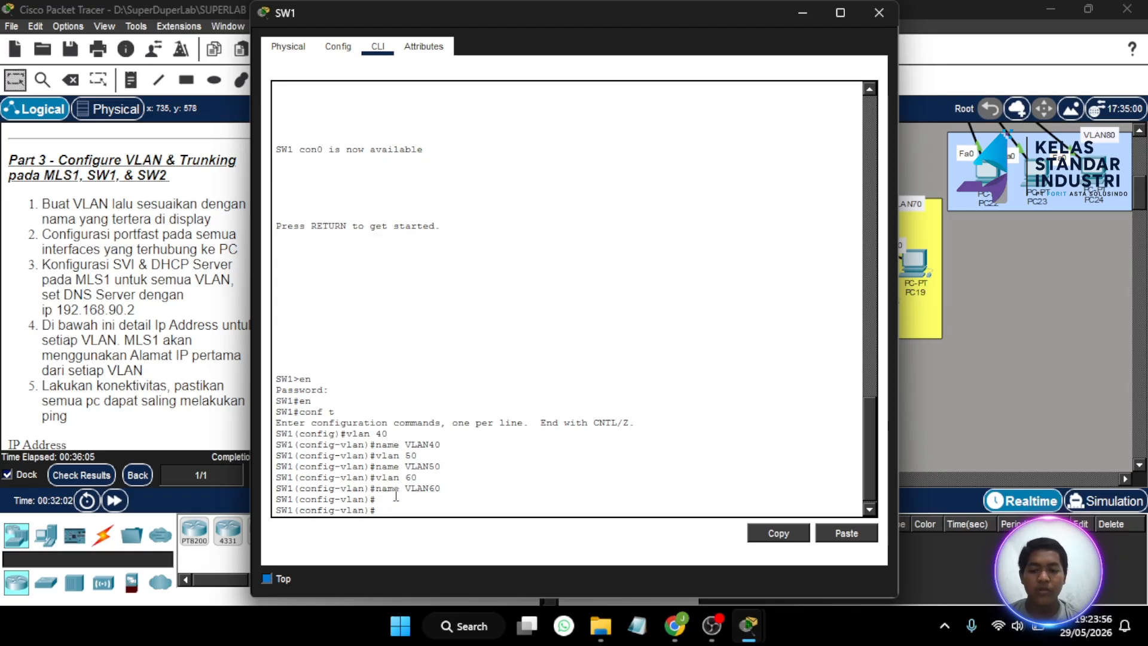
{"action": "left_click", "coordinate": [802, 13]}
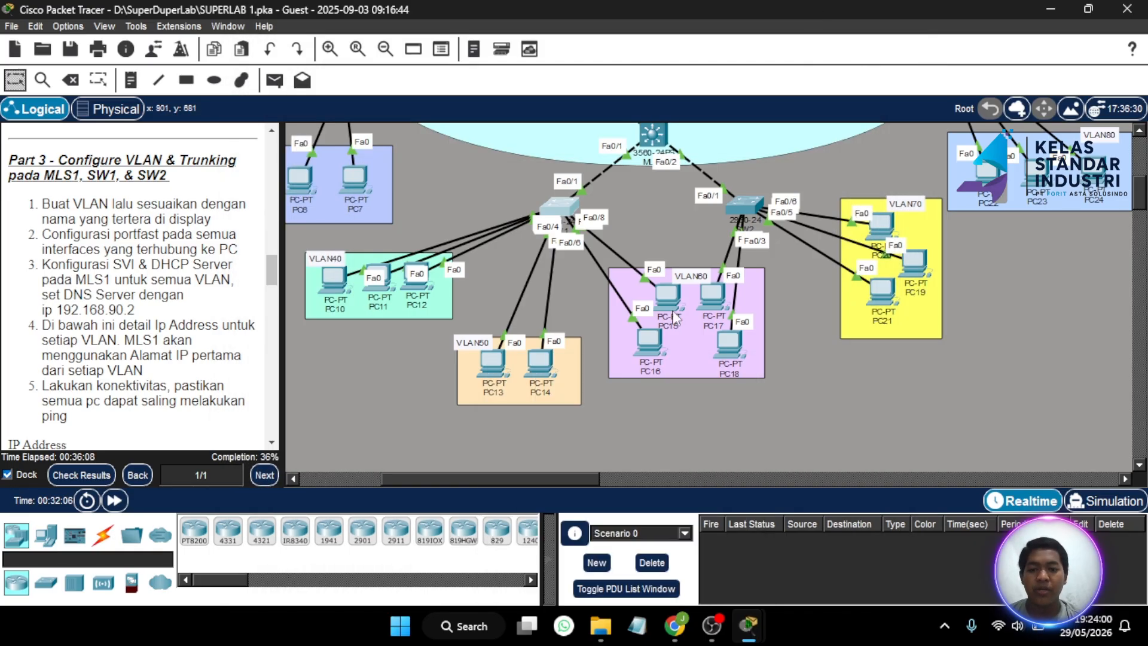
{"action": "scroll", "coordinate": [453, 296], "scroll_direction": "left", "scroll_amount": 1}
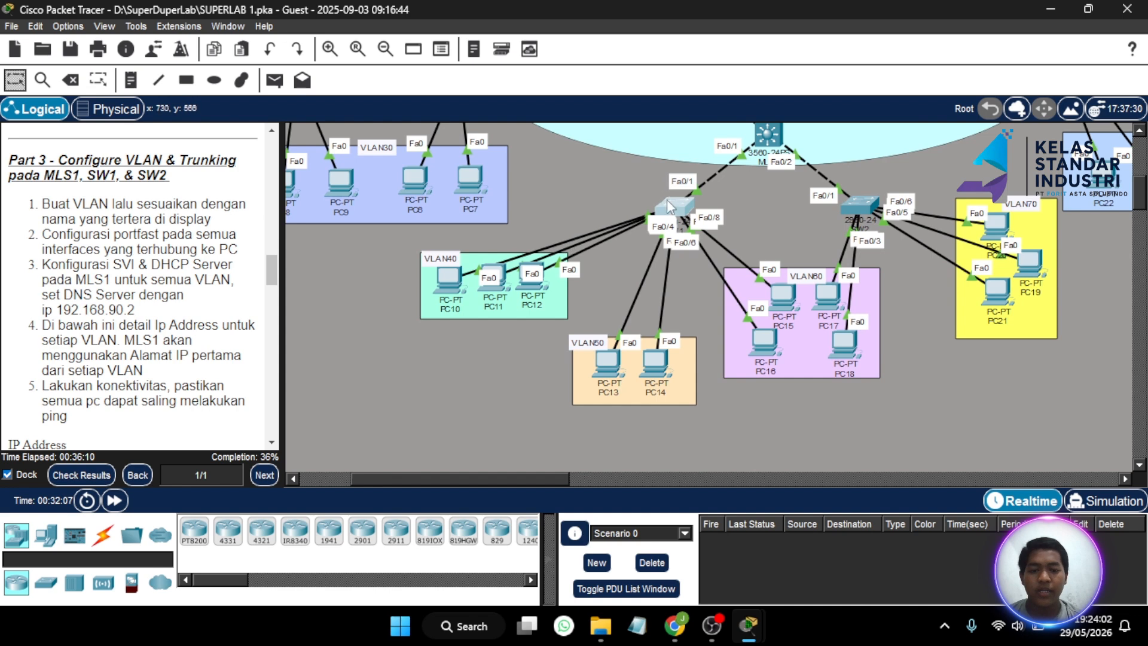
{"action": "mouse_move", "coordinate": [669, 209]}
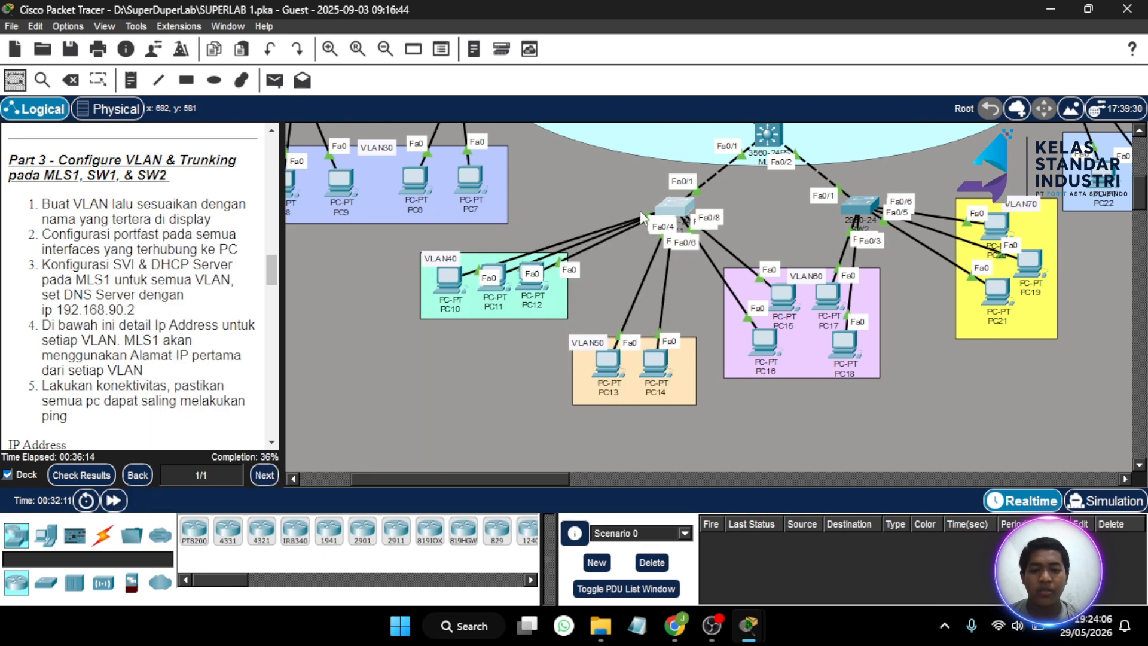
- On SW1's range Fa0/2-4, apply 'sw mo ac', 'sw ac vl 40' and 'spa po'
{"action": "left_click", "coordinate": [673, 210]}
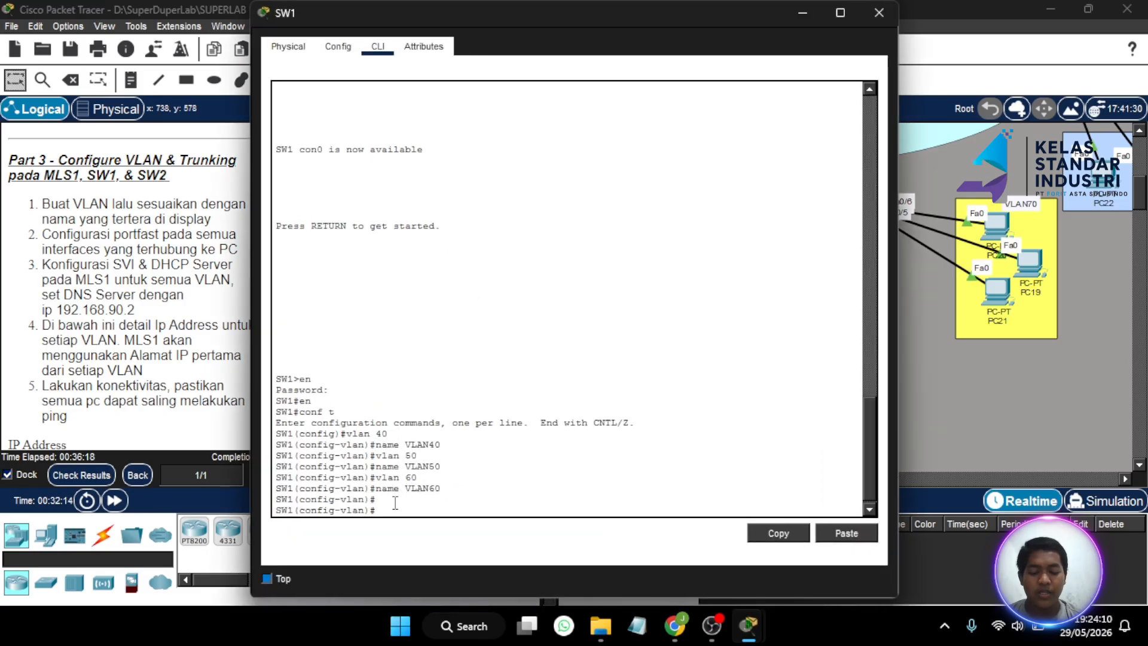
{"action": "key", "text": "Return"}
{"action": "type", "text": "int ra fa 0/2-4"}
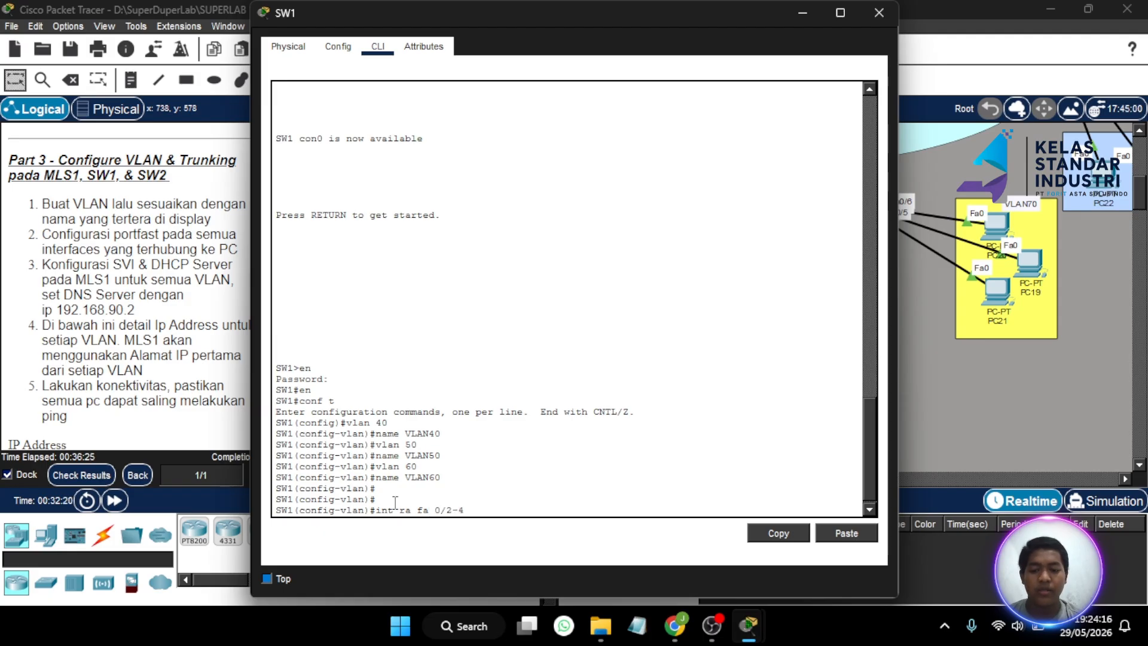
{"action": "key", "text": "Return"}
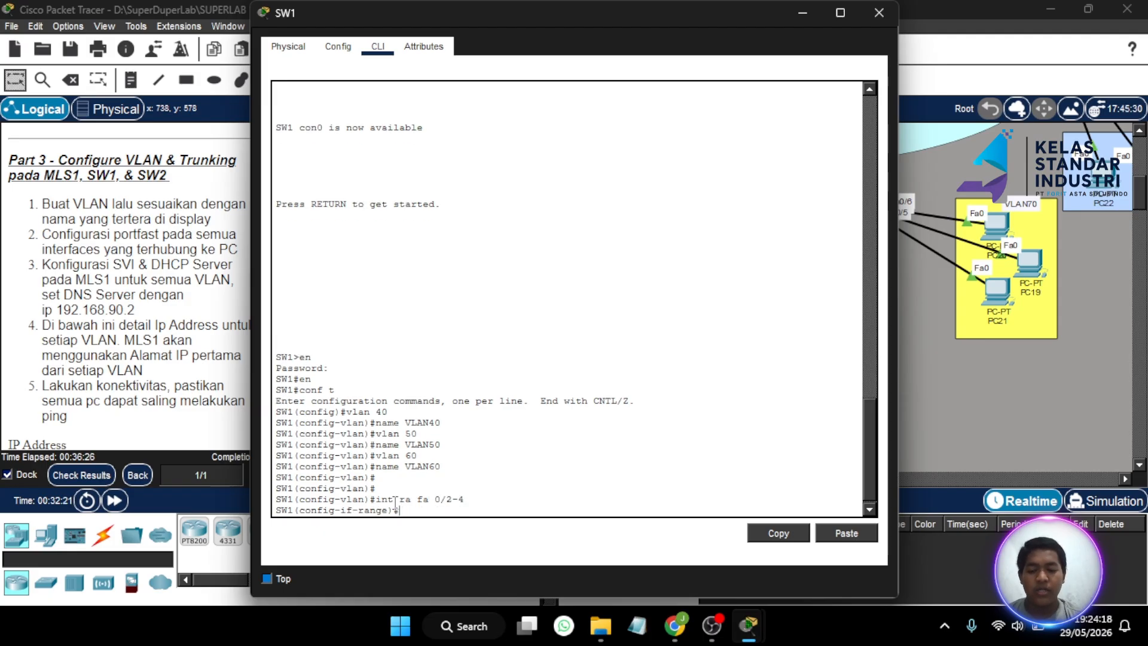
{"action": "type", "text": "sw"}
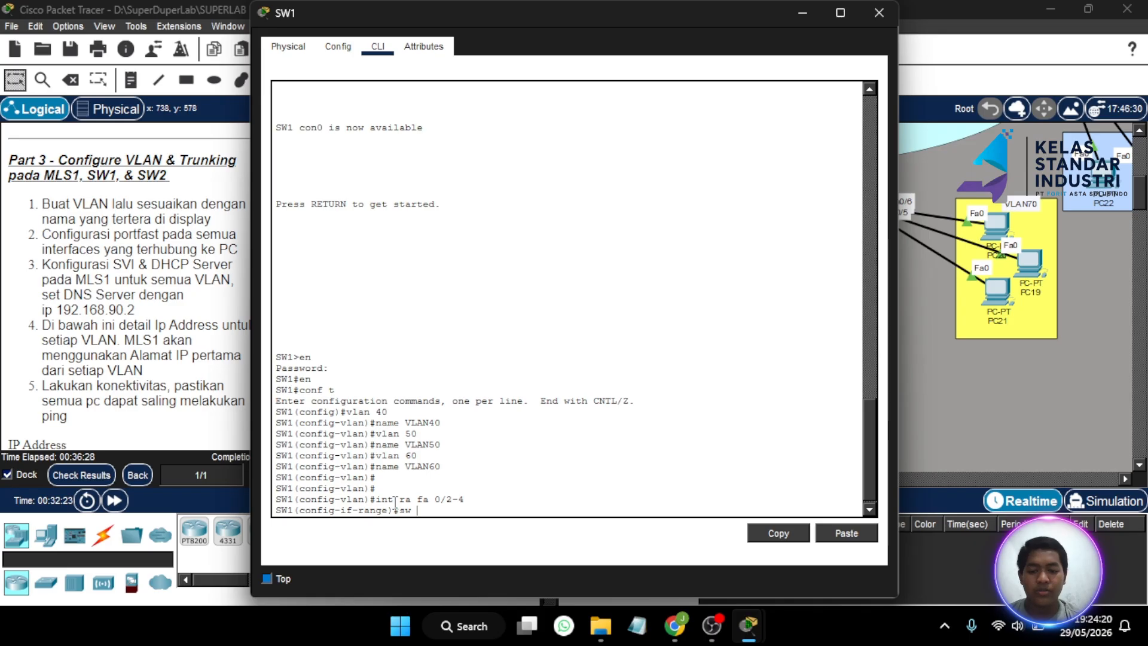
{"action": "type", "text": " mo ac"}
{"action": "key", "text": "Return"}
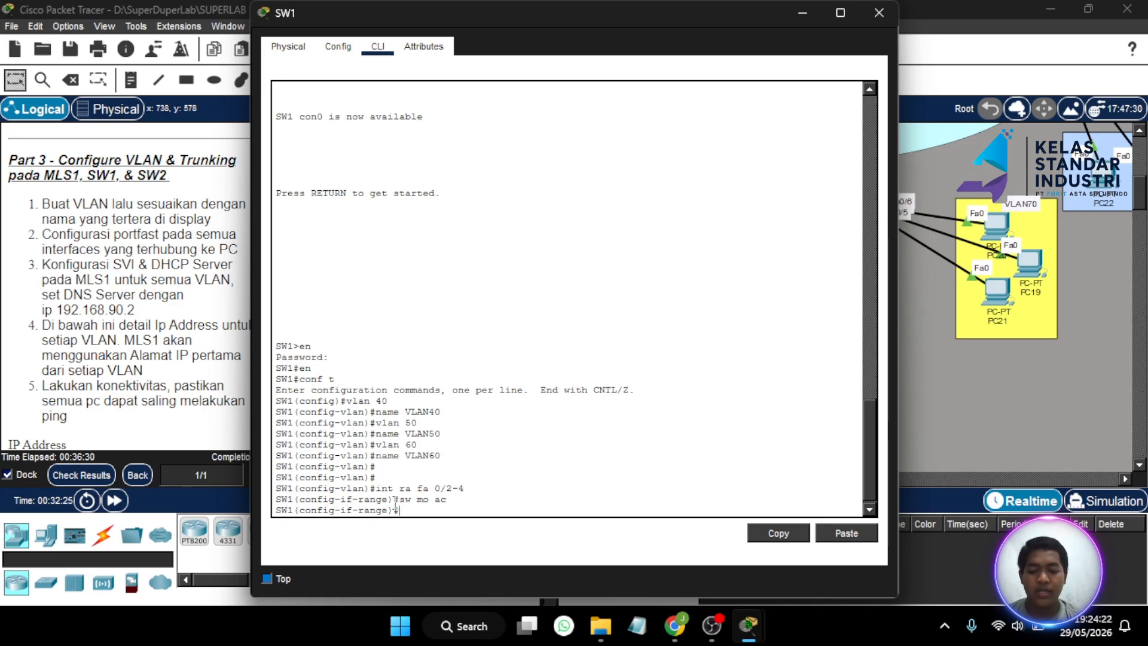
{"action": "type", "text": "sw ac vl"}
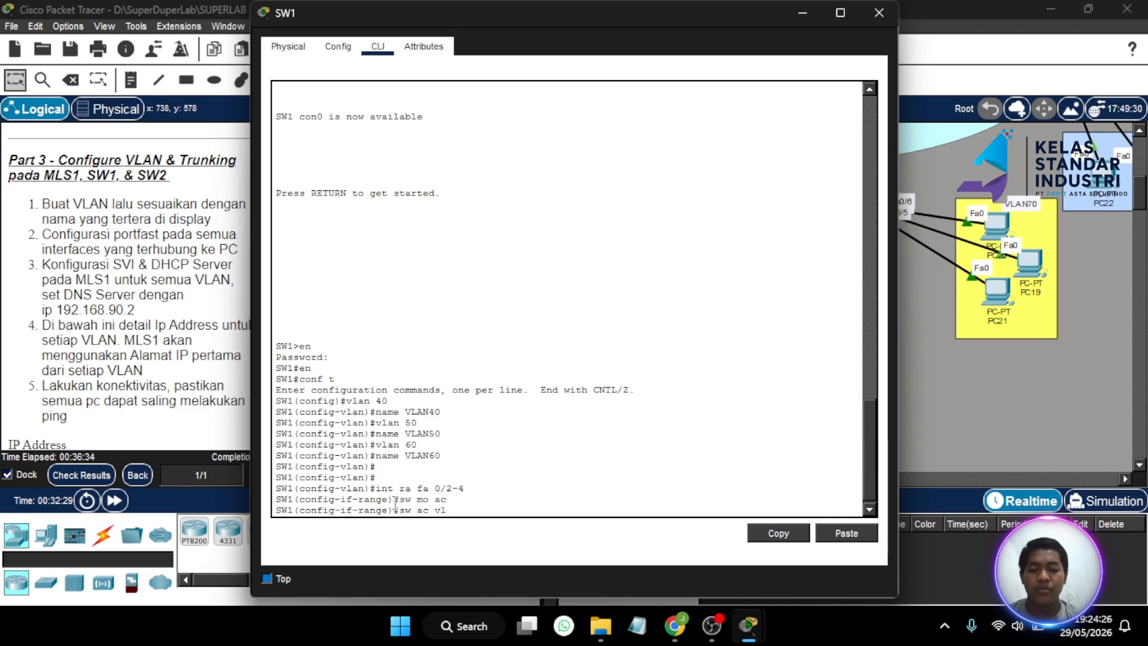
{"action": "type", "text": " 40"}
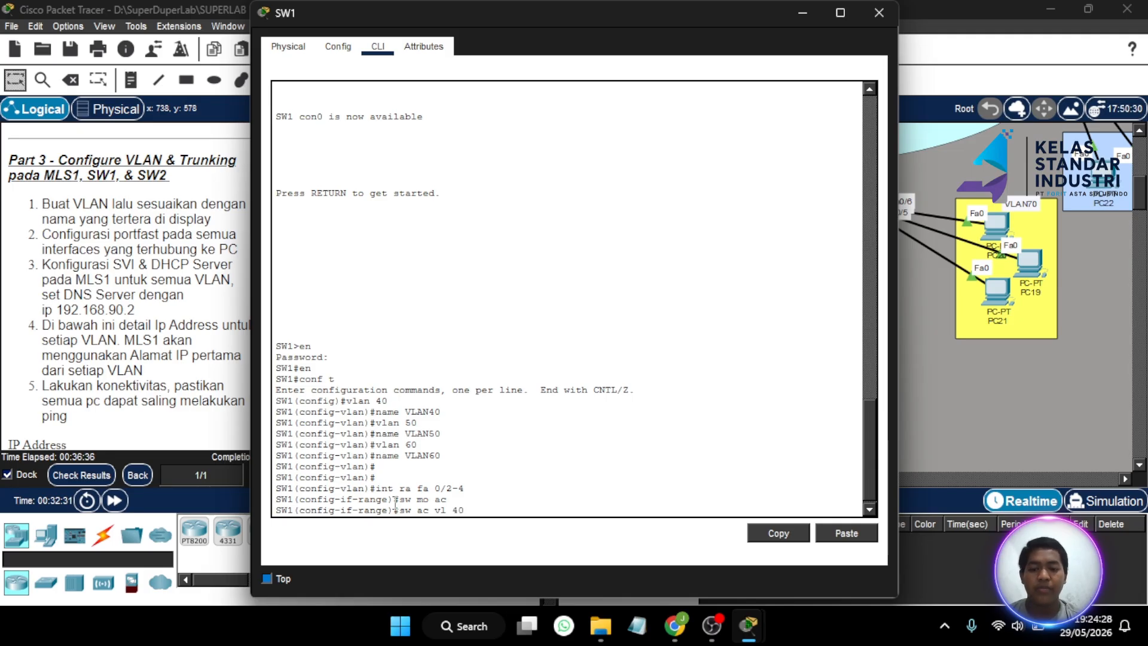
{"action": "key", "text": "Return"}
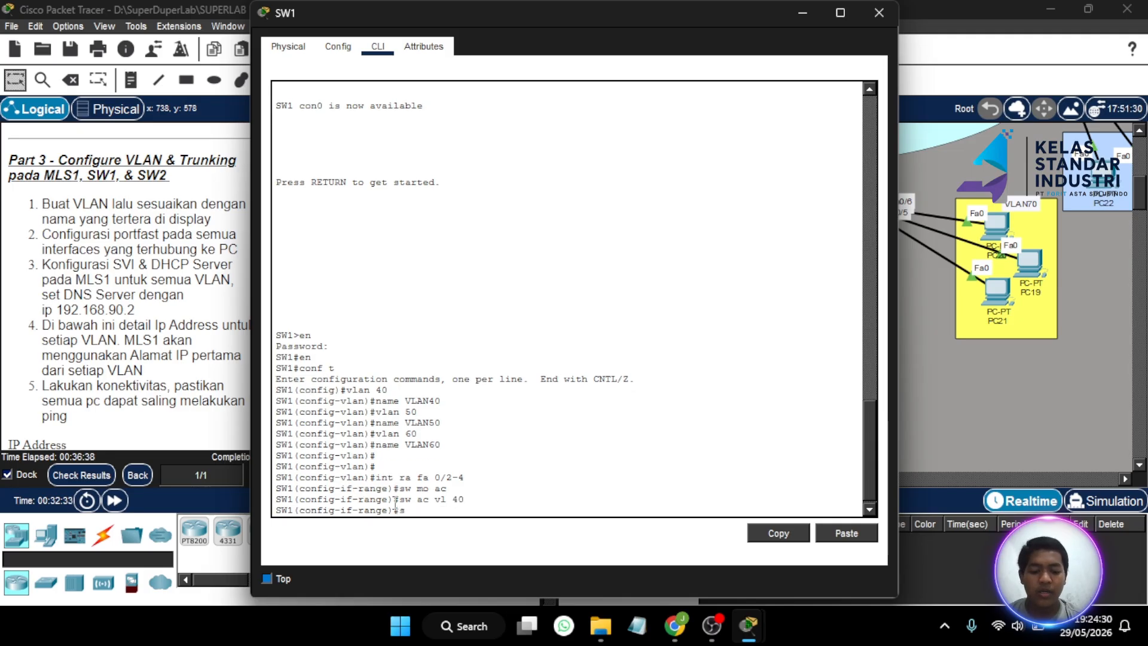
{"action": "type", "text": "spa po"}
{"action": "key", "text": "Return"}
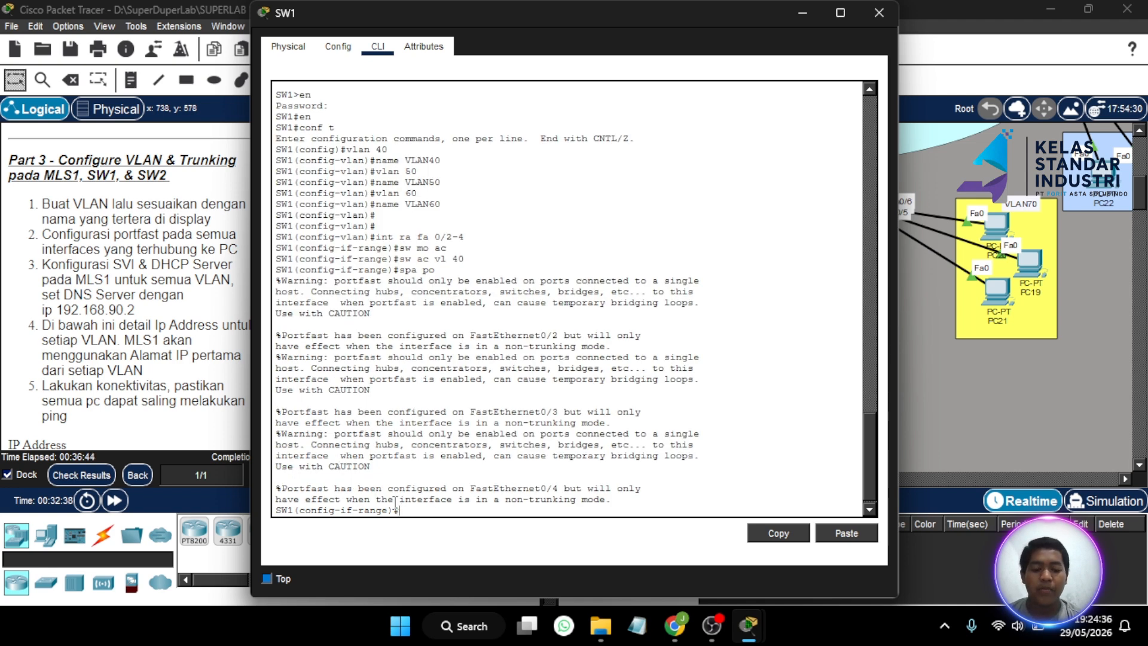
{"action": "key", "text": "Return"}
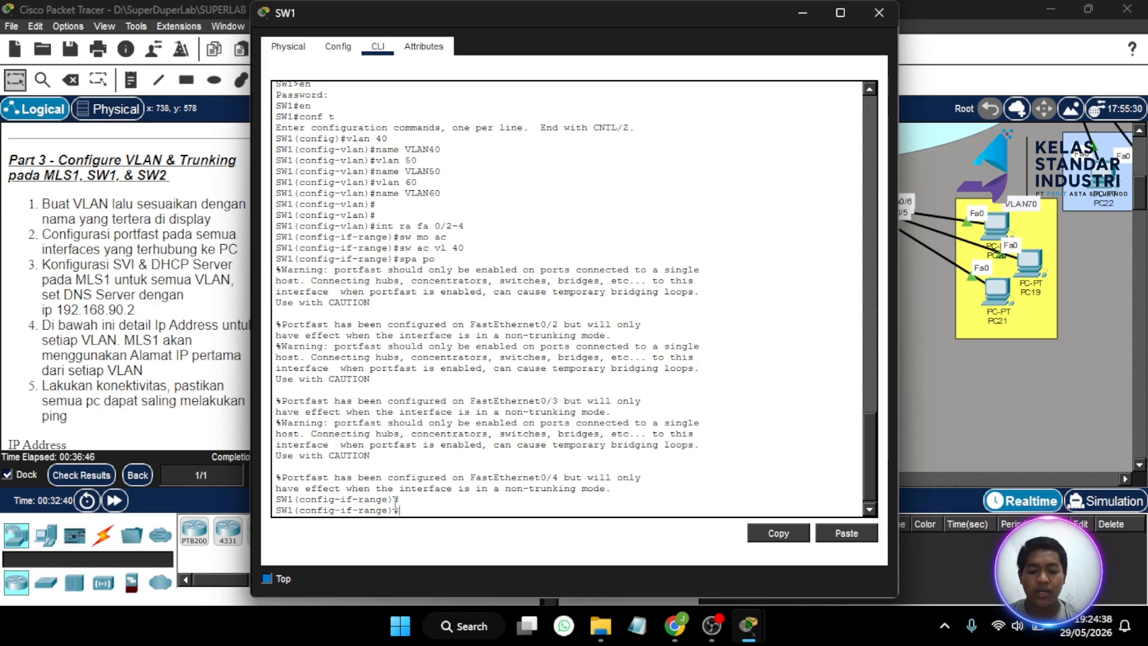
{"action": "type", "text": "int ra f"}
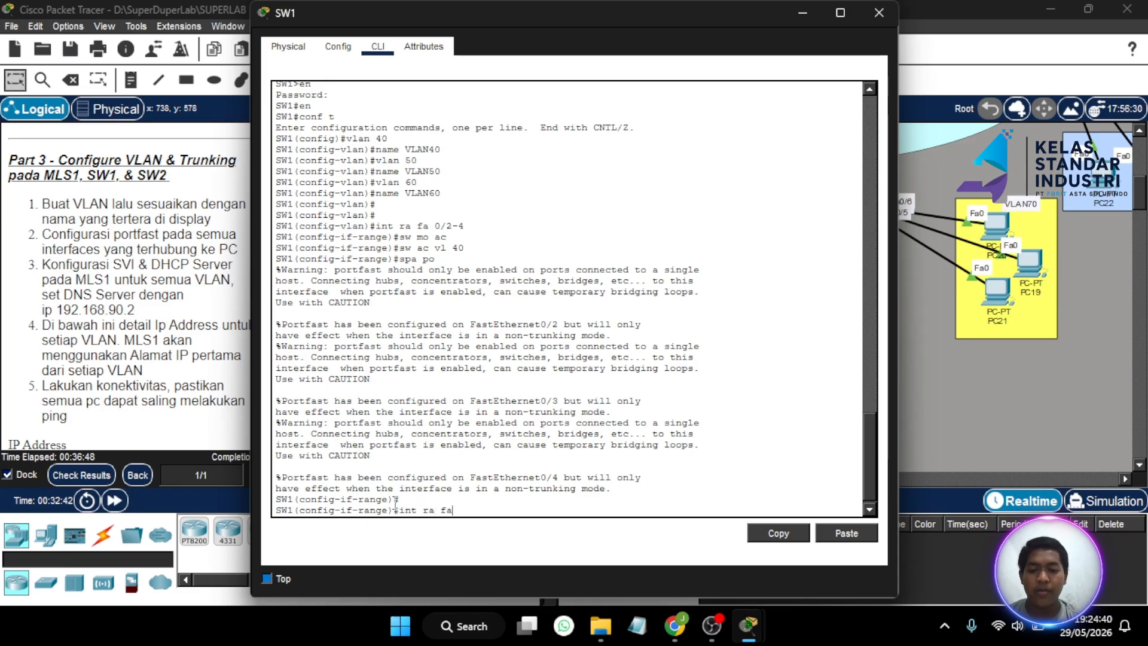
{"action": "type", "text": "a 0/5-6"}
- Make SW1 ports Fa0/5-6 access ports in VLAN 50 with portfast enabled
{"action": "key", "text": "Return"}
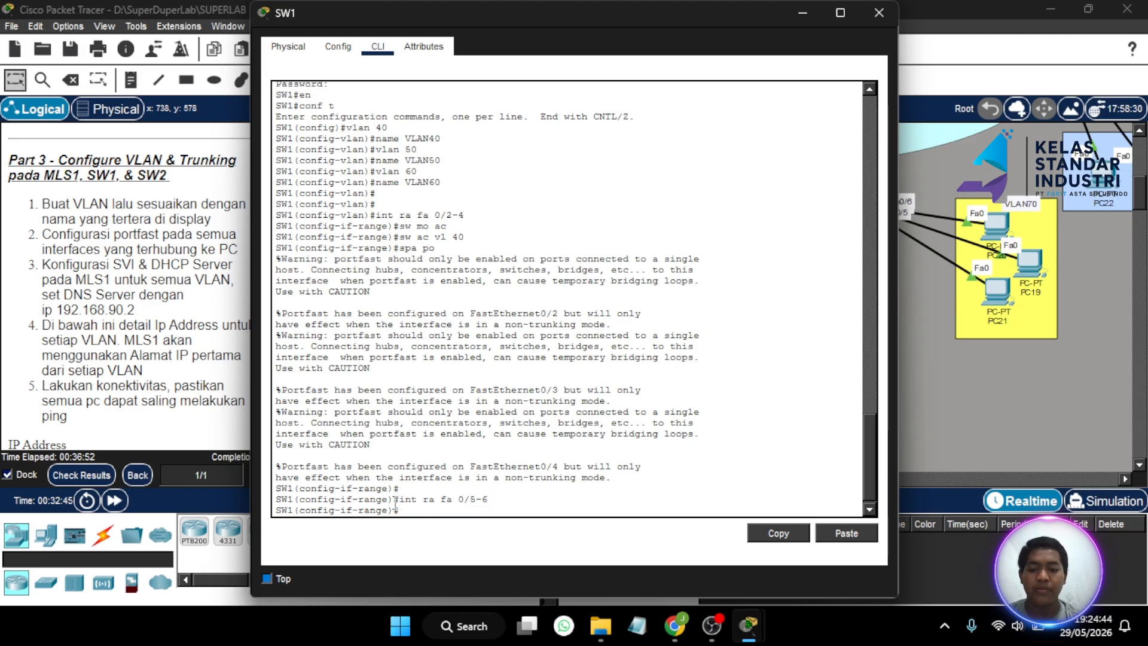
{"action": "type", "text": "sw mo a"}
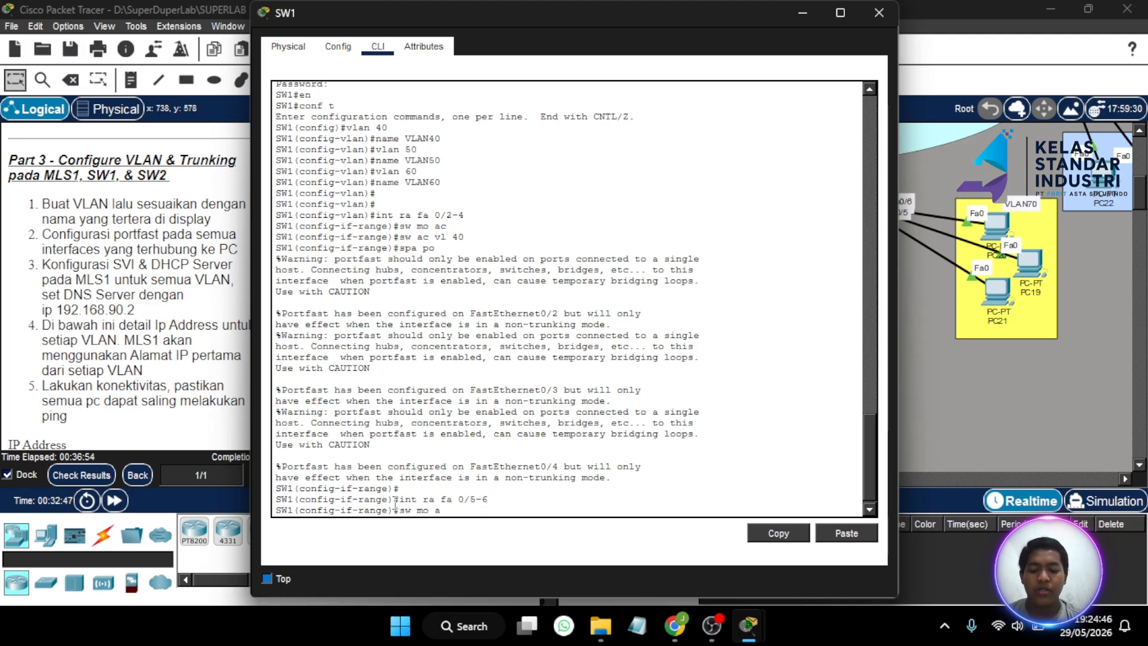
{"action": "type", "text": "c"}
{"action": "key", "text": "Return"}
{"action": "type", "text": "sw a"}
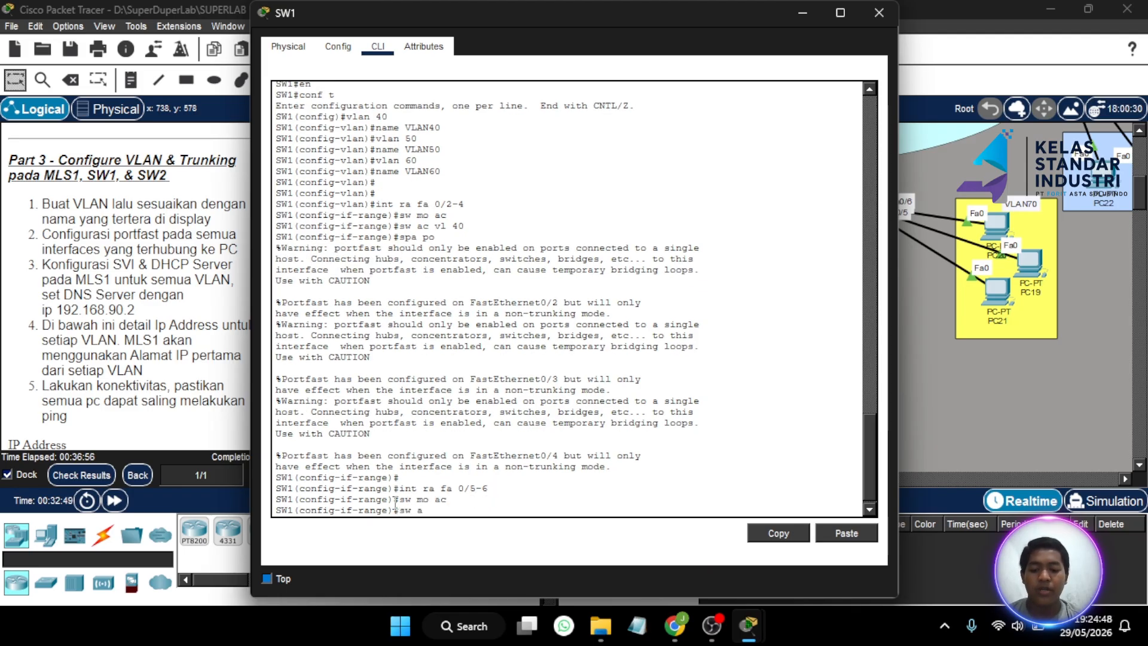
{"action": "type", "text": "c vl 50"}
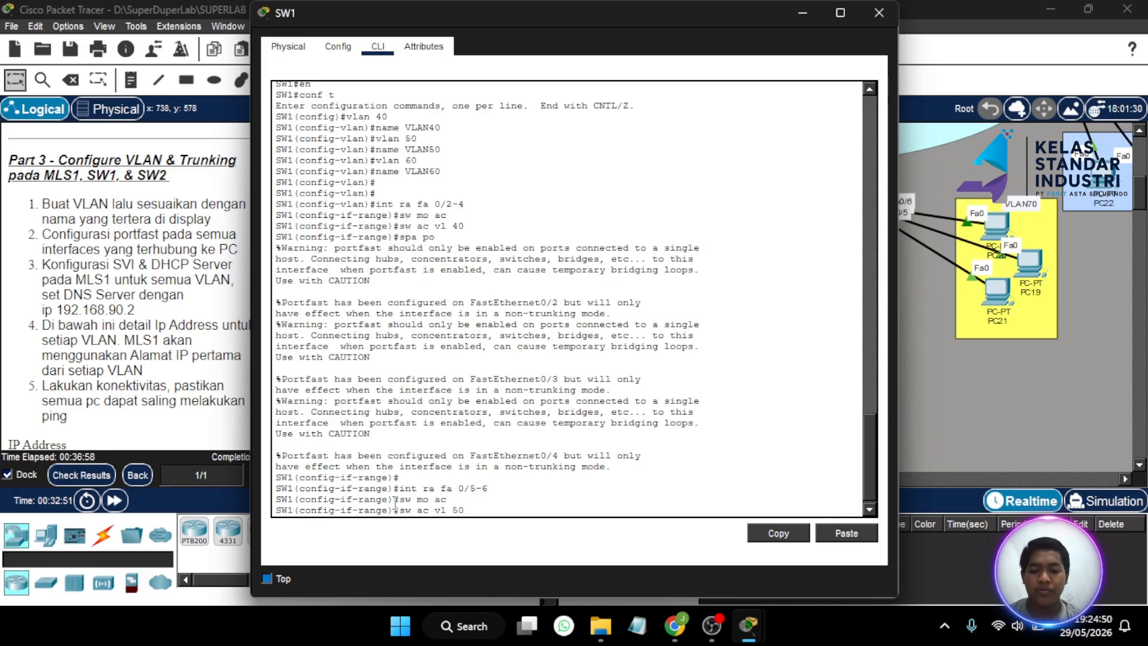
{"action": "key", "text": "Return"}
{"action": "type", "text": "sp"}
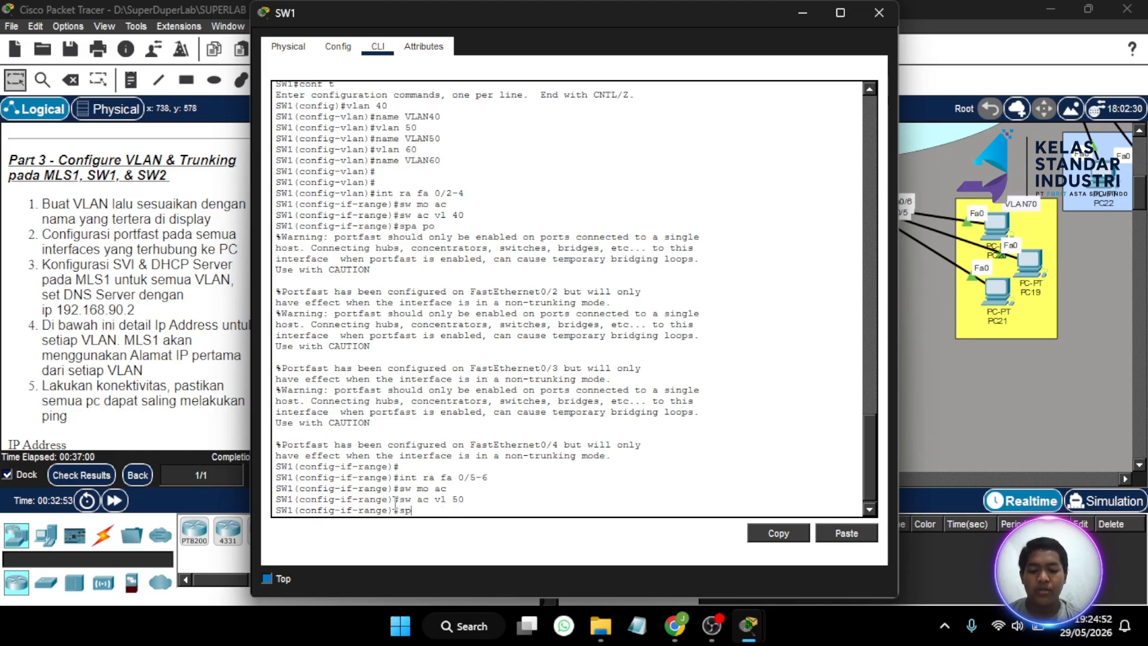
{"action": "type", "text": "a po"}
{"action": "key", "text": "Return"}
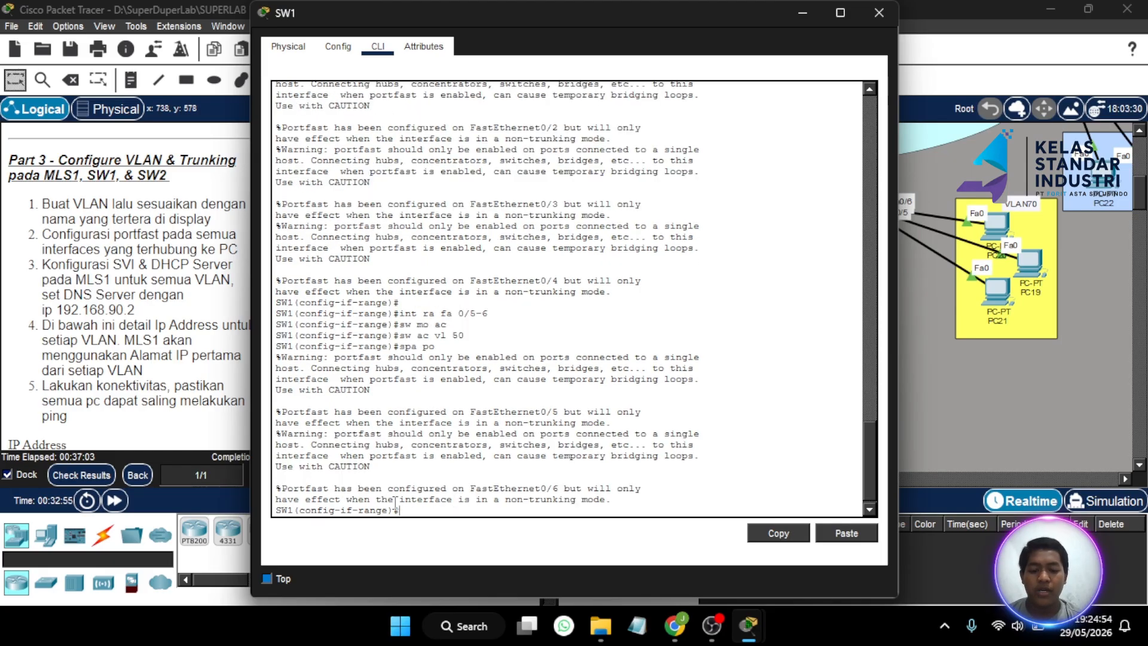
{"action": "key", "text": "Return"}
- Make Fa0/7-8 portfast access ports in VLAN 60, then check the activity results
{"action": "type", "text": "int r"}
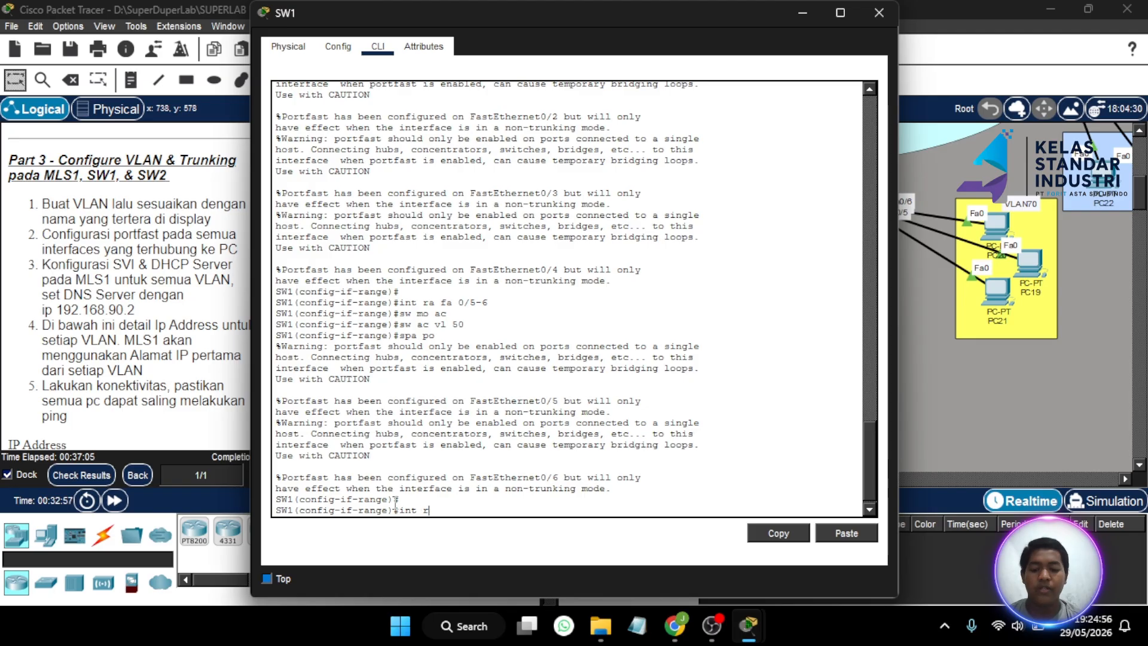
{"action": "type", "text": "a fa0/"}
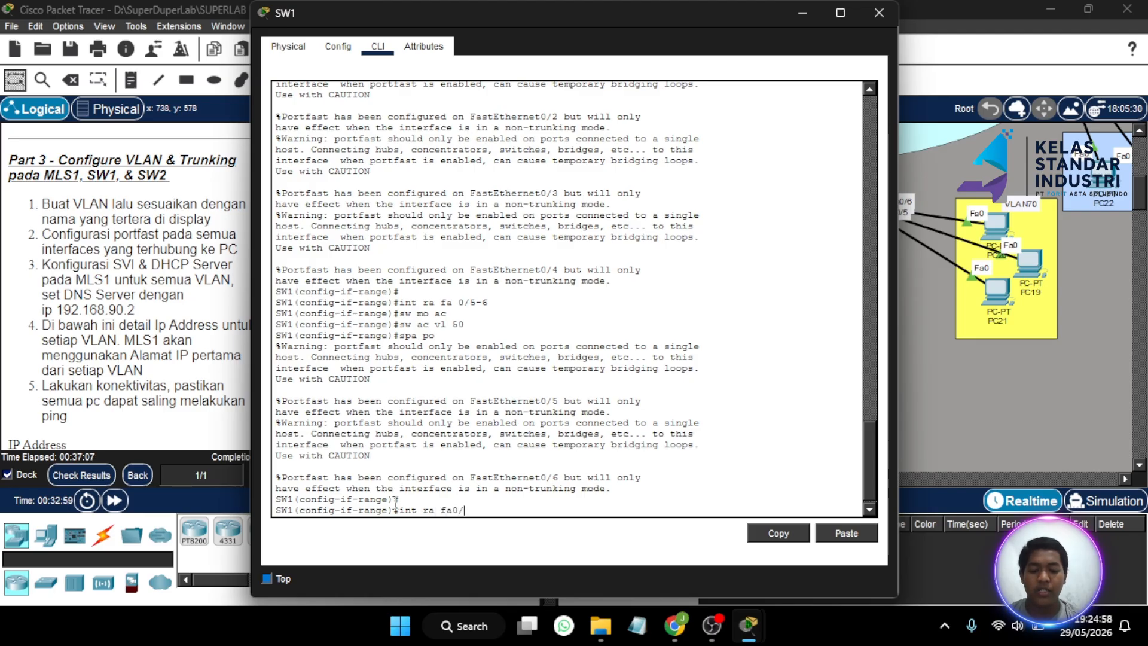
{"action": "type", "text": "7-8"}
{"action": "key", "text": "Return"}
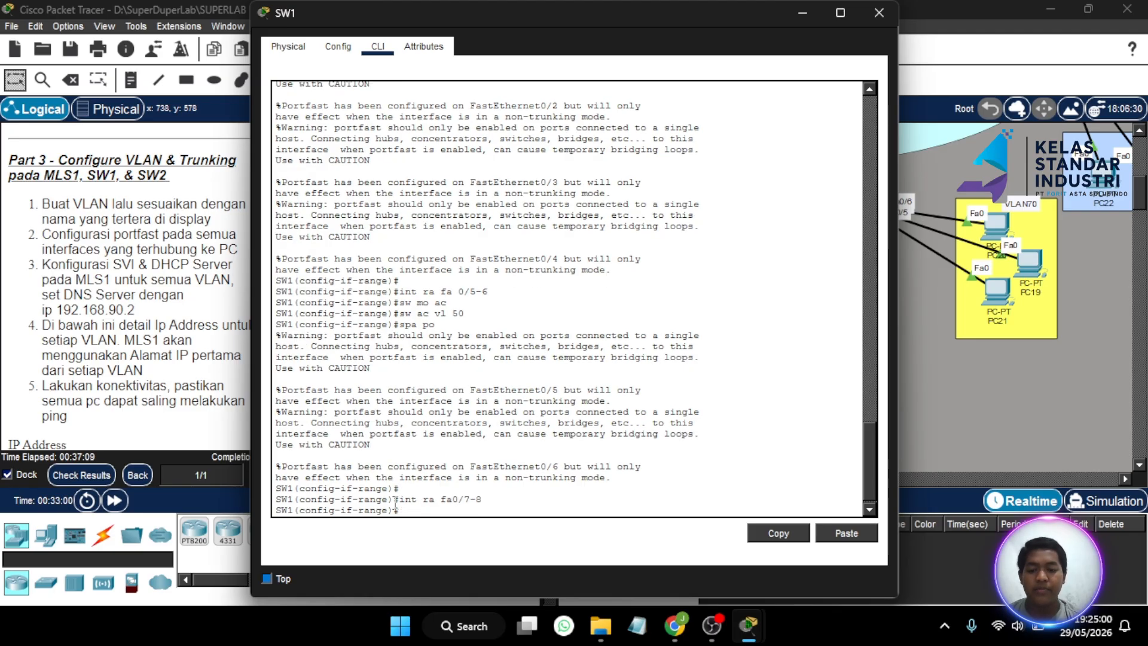
{"action": "type", "text": "sw mo"}
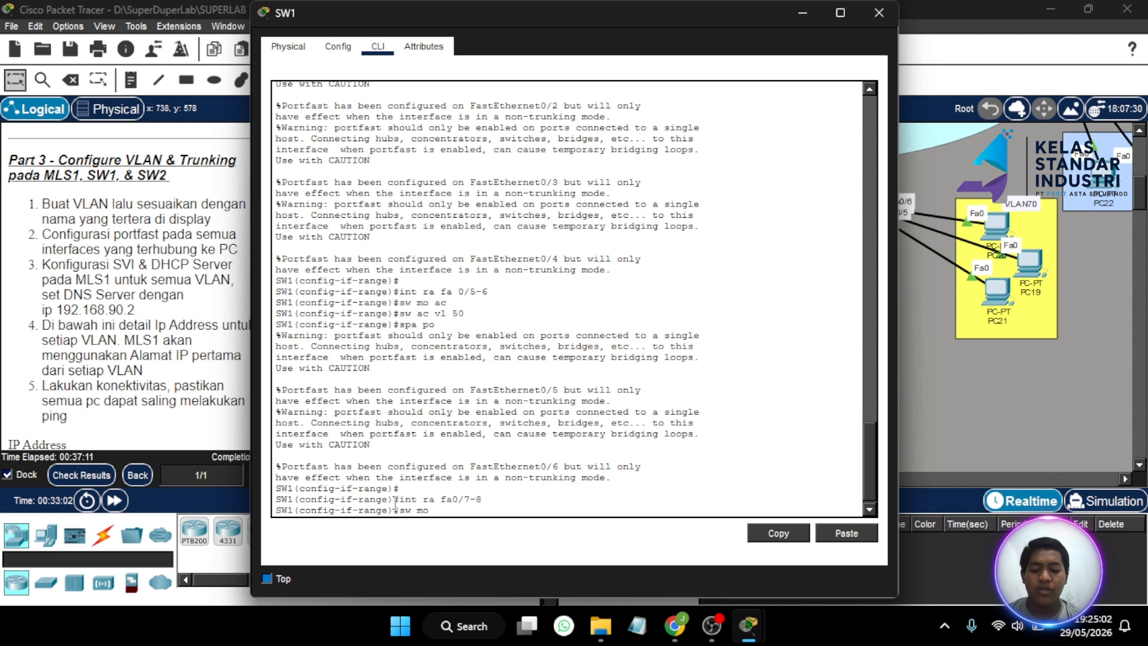
{"action": "type", "text": " a"}
{"action": "key", "text": "Return"}
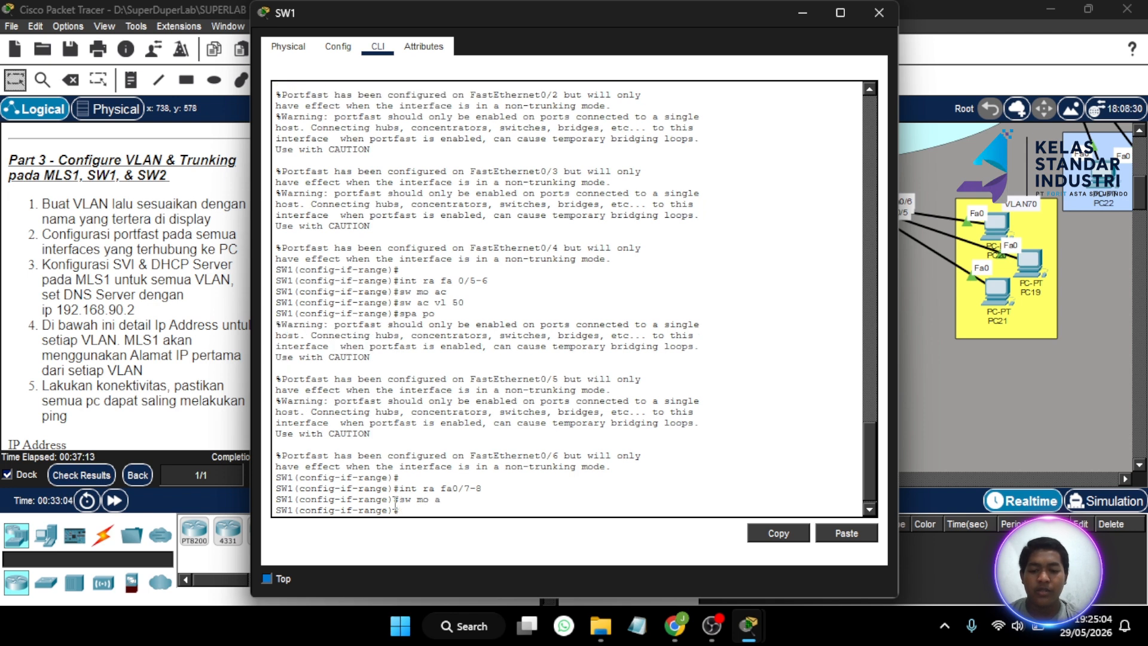
{"action": "type", "text": "sw ac"}
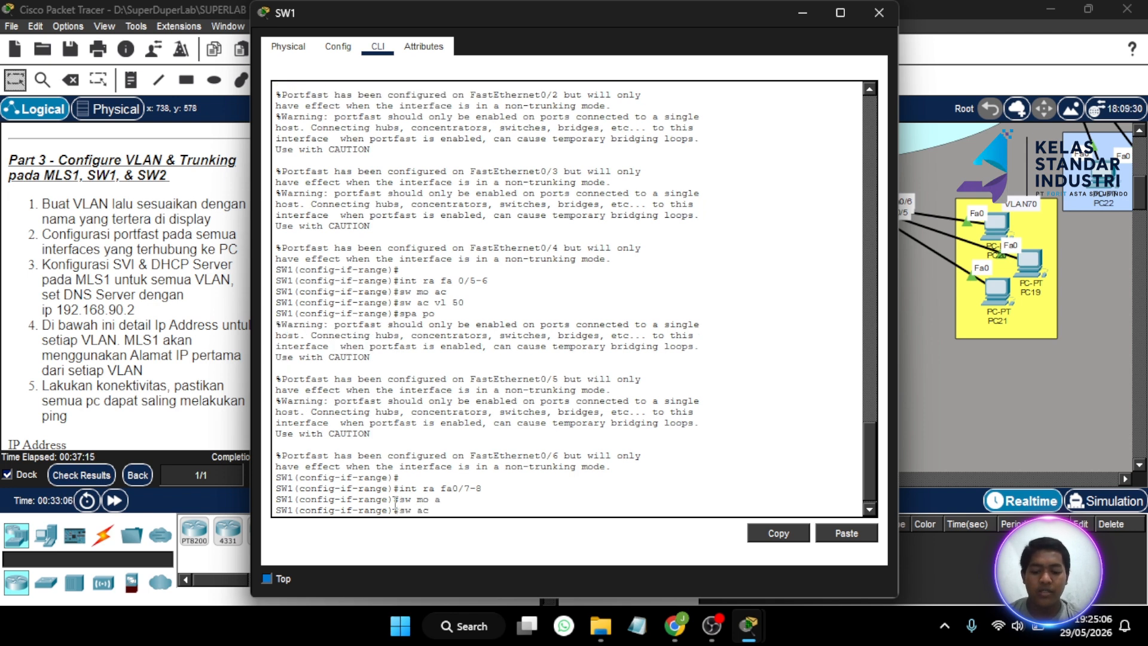
{"action": "type", "text": " vl"}
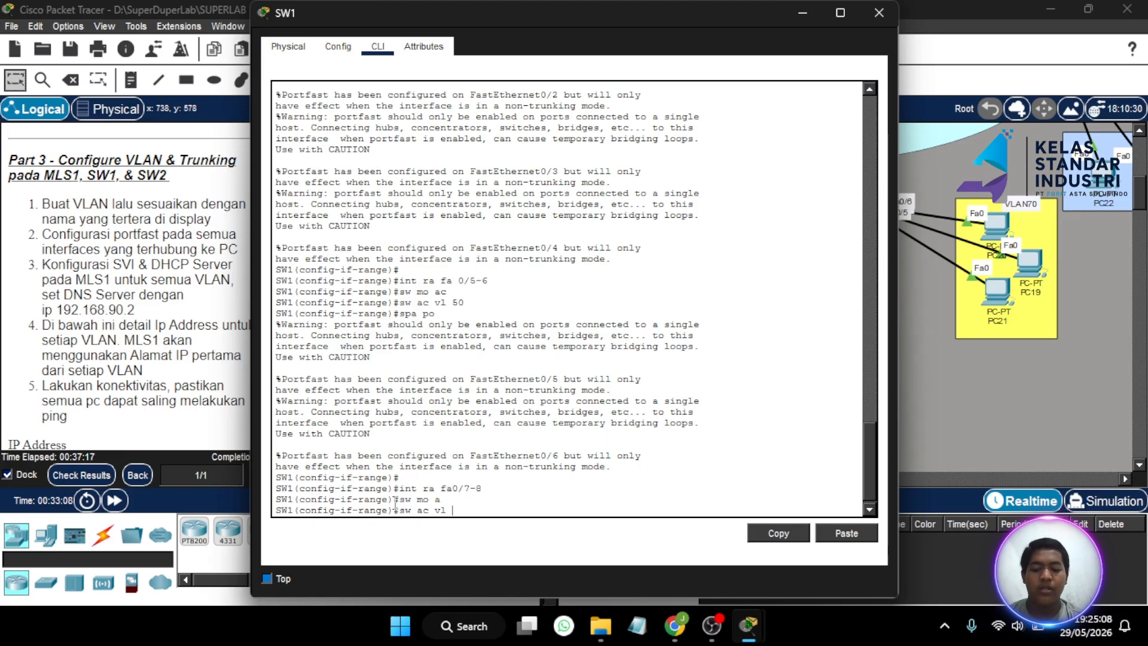
{"action": "type", "text": " 60"}
{"action": "key", "text": "Return"}
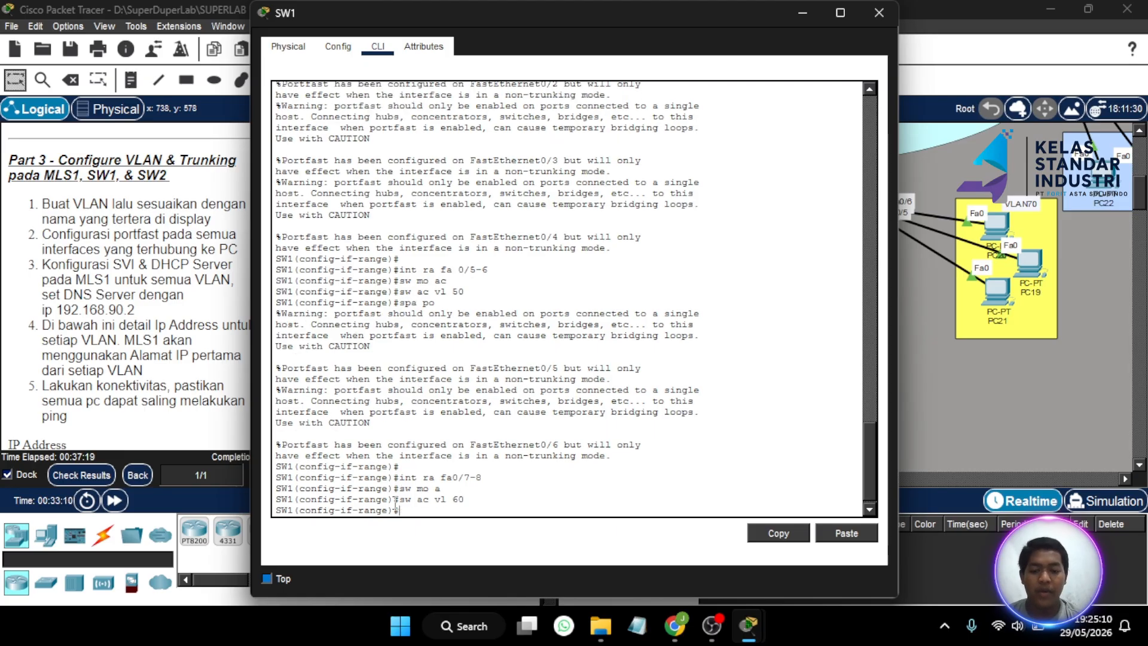
{"action": "type", "text": "spa po"}
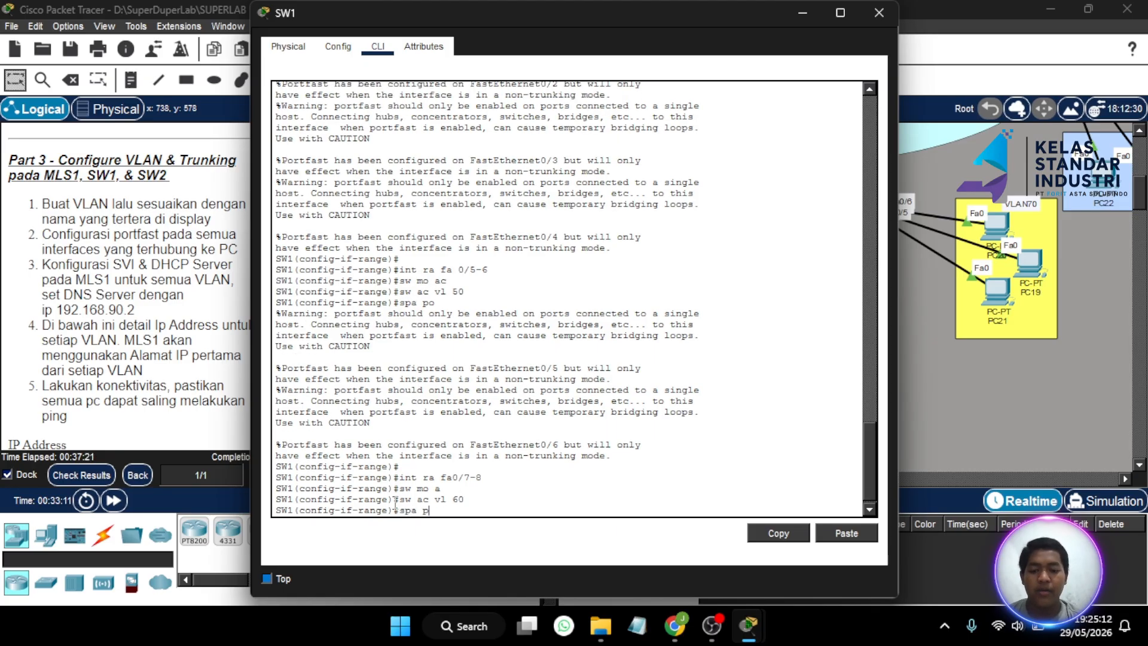
{"action": "key", "text": "Return"}
{"action": "key", "text": "Return"}
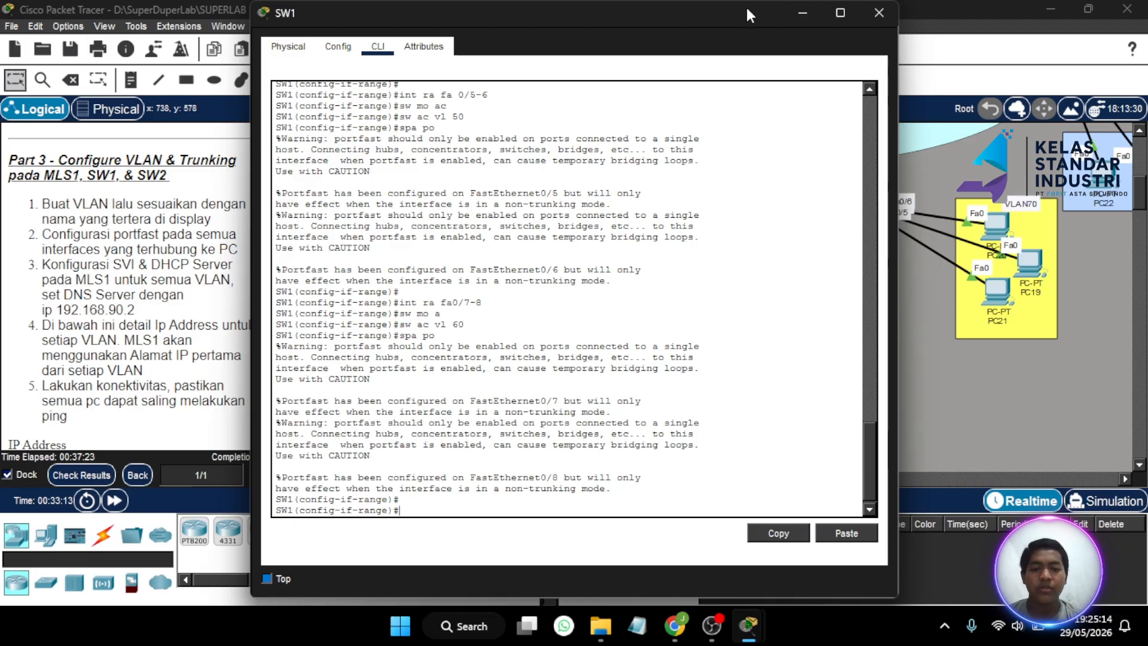
{"action": "left_click", "coordinate": [794, 11]}
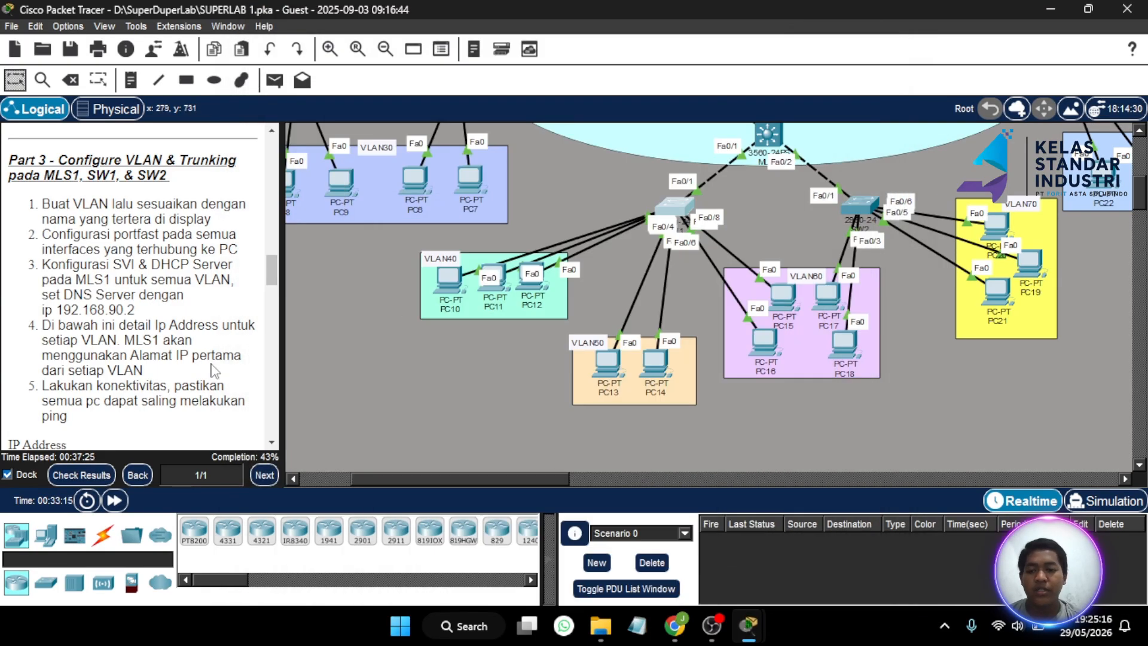
{"action": "scroll", "coordinate": [67, 436], "scroll_direction": "down", "scroll_amount": 3}
{"action": "left_click", "coordinate": [81, 475]}
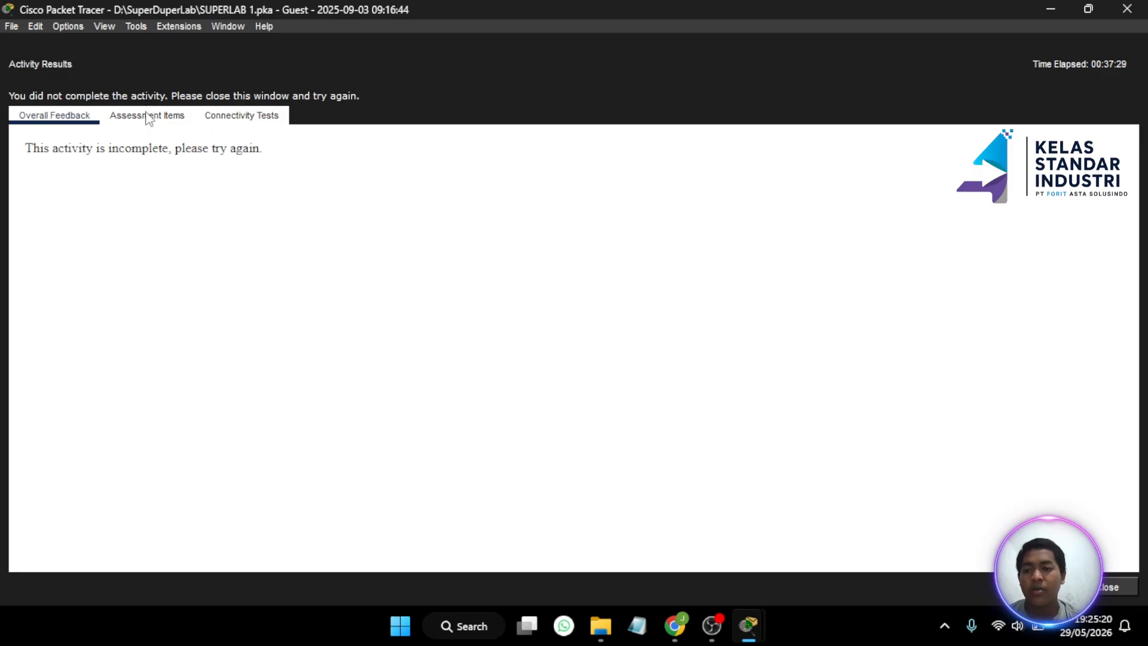
- Review the Assessment Items results confirming SW1's port entries are correct
{"action": "left_click", "coordinate": [147, 115]}
{"action": "scroll", "coordinate": [176, 298], "scroll_direction": "down", "scroll_amount": 2}
{"action": "scroll", "coordinate": [176, 298], "scroll_direction": "down", "scroll_amount": 20}
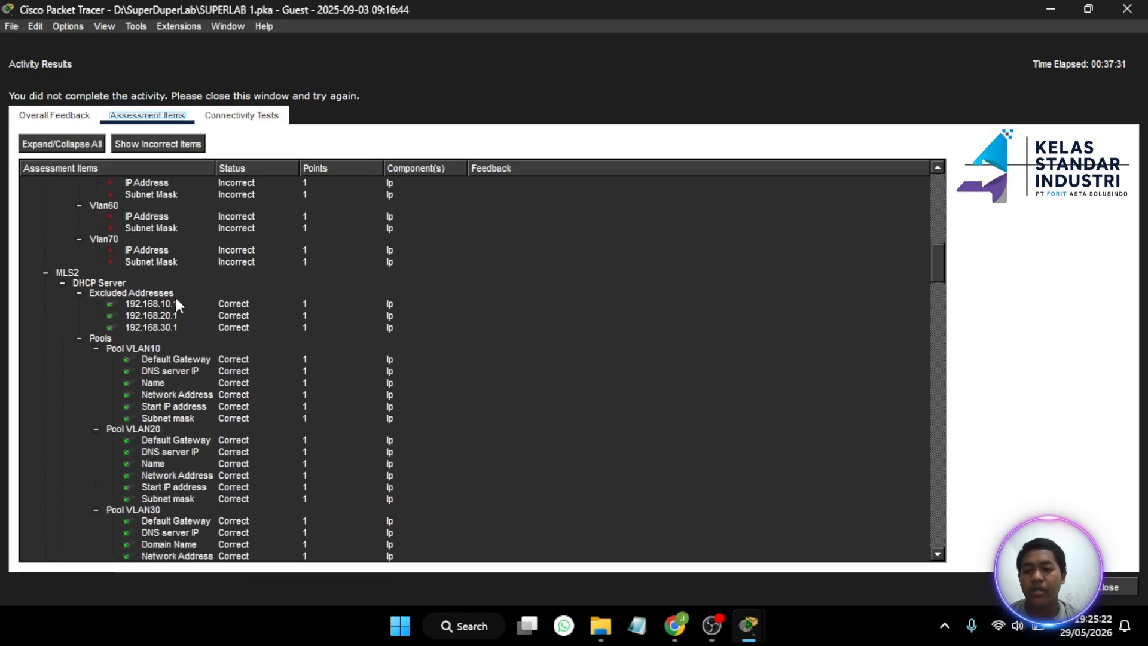
{"action": "scroll", "coordinate": [174, 295], "scroll_direction": "up", "scroll_amount": 8}
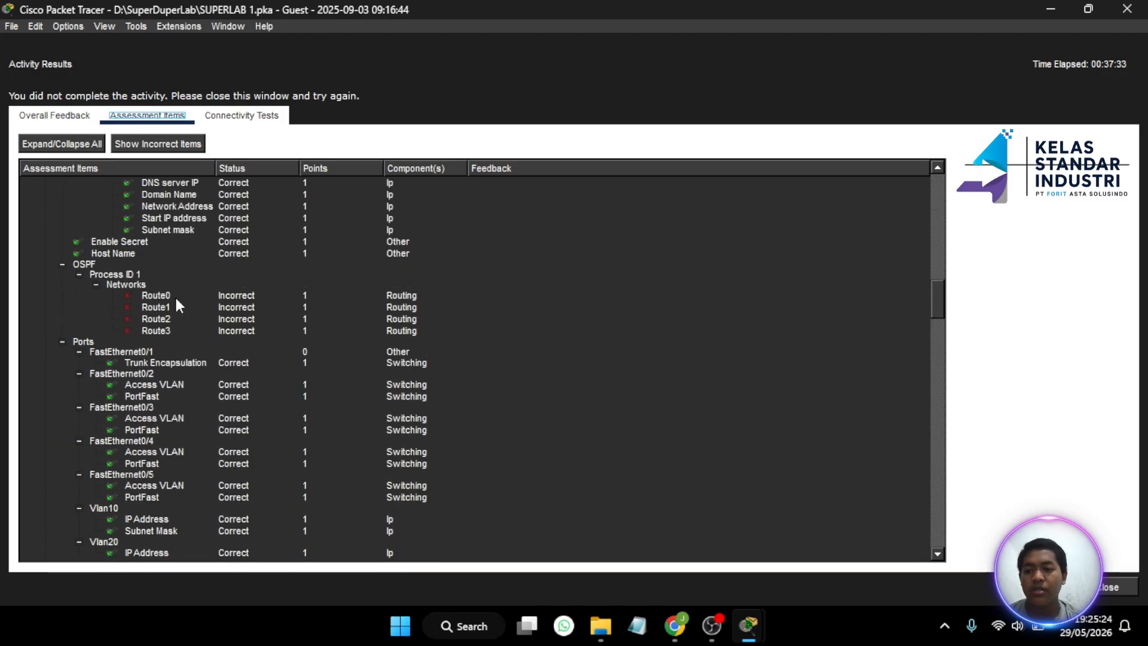
{"action": "scroll", "coordinate": [175, 295], "scroll_direction": "down", "scroll_amount": 12}
{"action": "scroll", "coordinate": [159, 412], "scroll_direction": "down", "scroll_amount": 20}
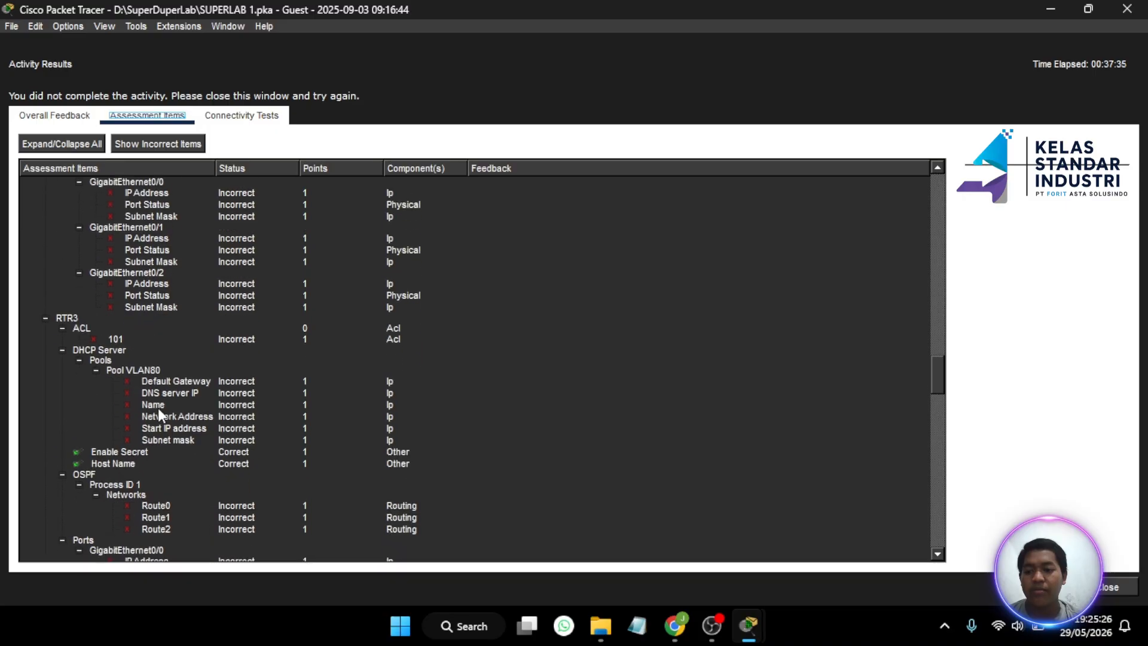
{"action": "scroll", "coordinate": [158, 407], "scroll_direction": "down", "scroll_amount": 1}
{"action": "scroll", "coordinate": [158, 408], "scroll_direction": "up", "scroll_amount": 2}
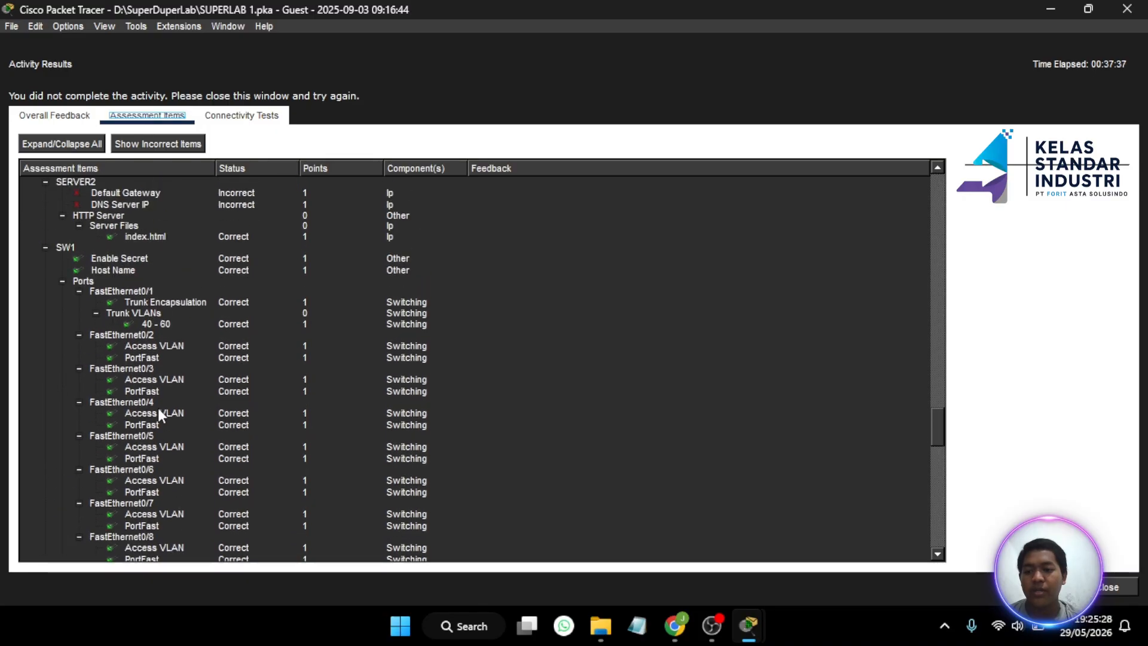
{"action": "scroll", "coordinate": [158, 408], "scroll_direction": "down", "scroll_amount": 2}
{"action": "scroll", "coordinate": [157, 408], "scroll_direction": "up", "scroll_amount": 1}
{"action": "scroll", "coordinate": [157, 413], "scroll_direction": "up", "scroll_amount": 1}
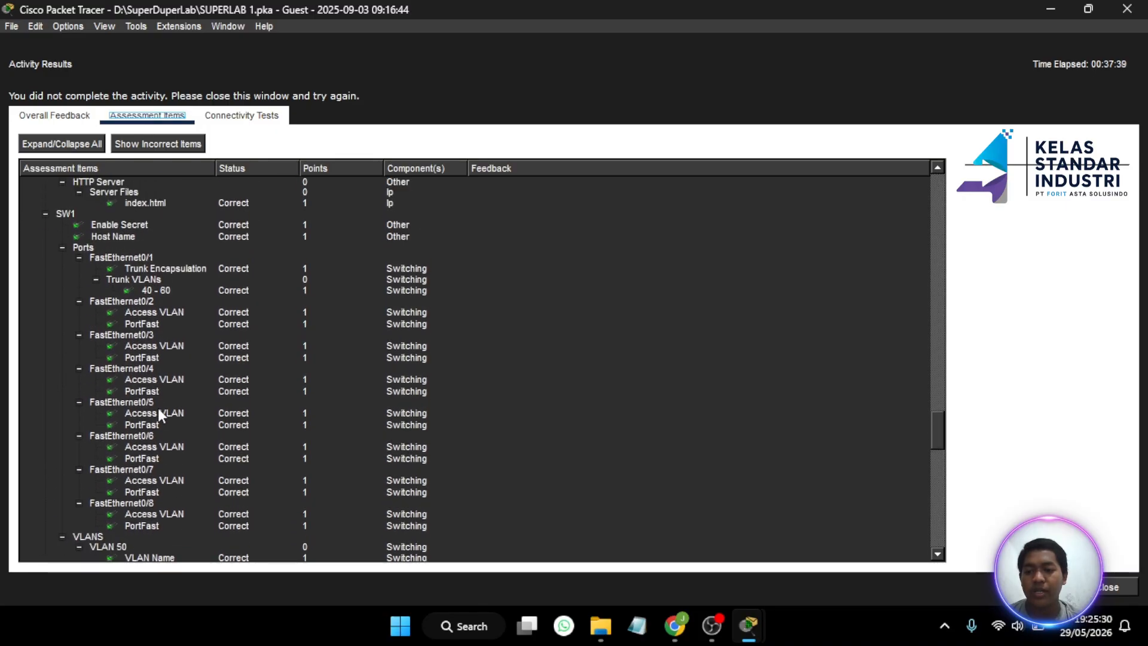
{"action": "scroll", "coordinate": [157, 408], "scroll_direction": "down", "scroll_amount": 17}
{"action": "scroll", "coordinate": [157, 408], "scroll_direction": "up", "scroll_amount": 18}
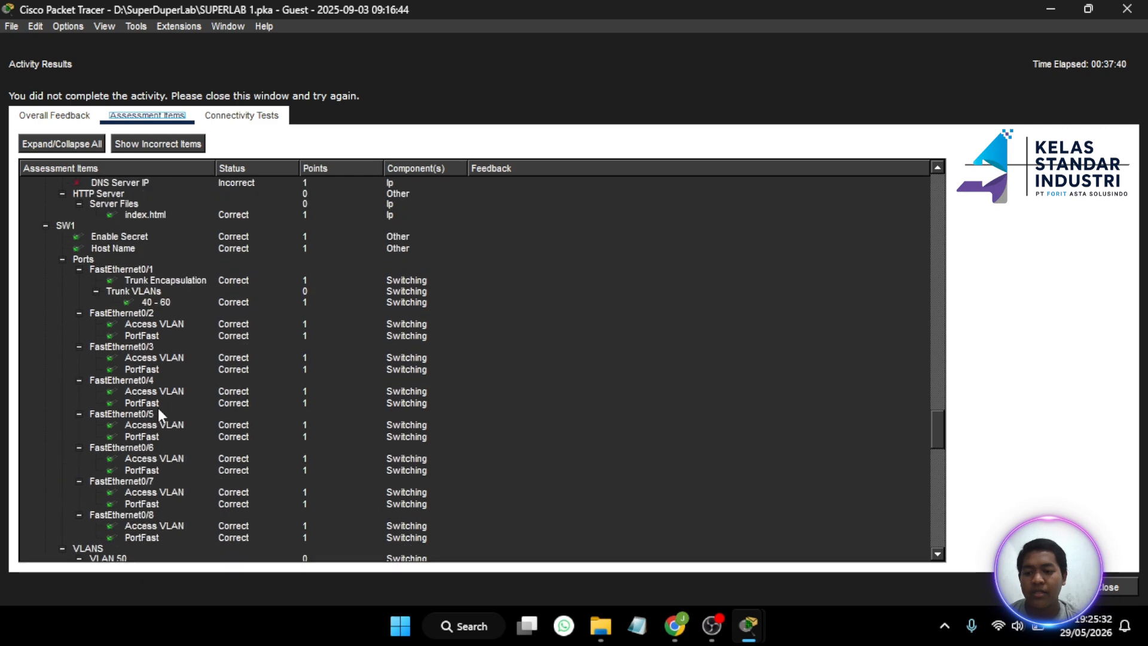
{"action": "scroll", "coordinate": [158, 408], "scroll_direction": "up", "scroll_amount": 3}
- Close the activity results and open SW2's command line
{"action": "scroll", "coordinate": [158, 408], "scroll_direction": "down", "scroll_amount": 12}
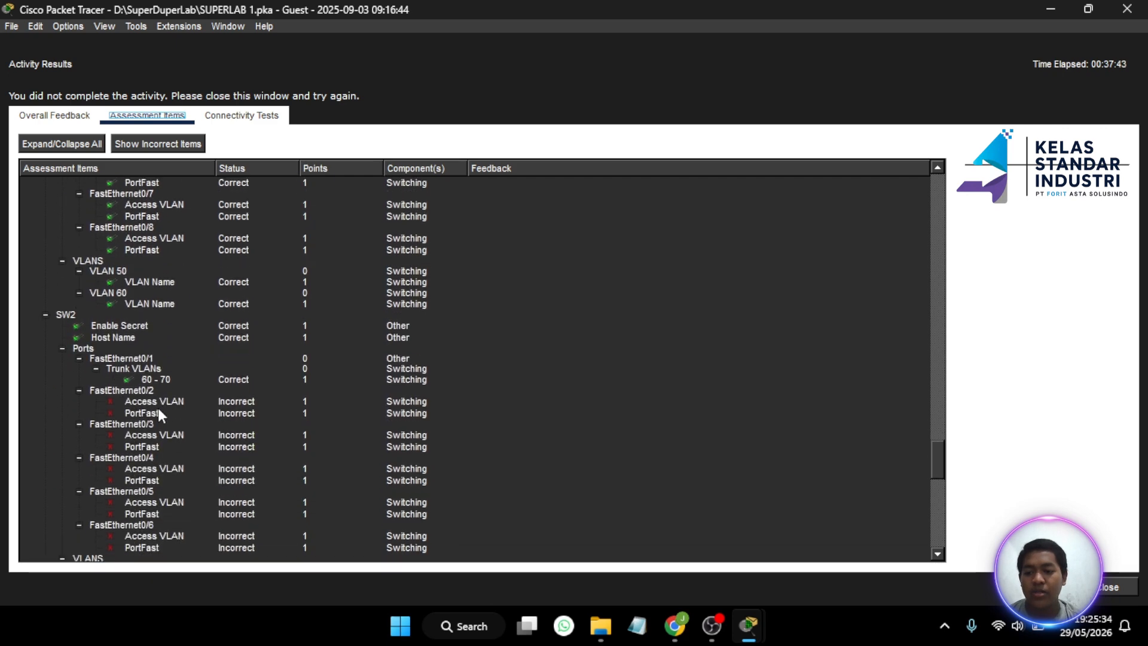
{"action": "scroll", "coordinate": [158, 407], "scroll_direction": "down", "scroll_amount": 3}
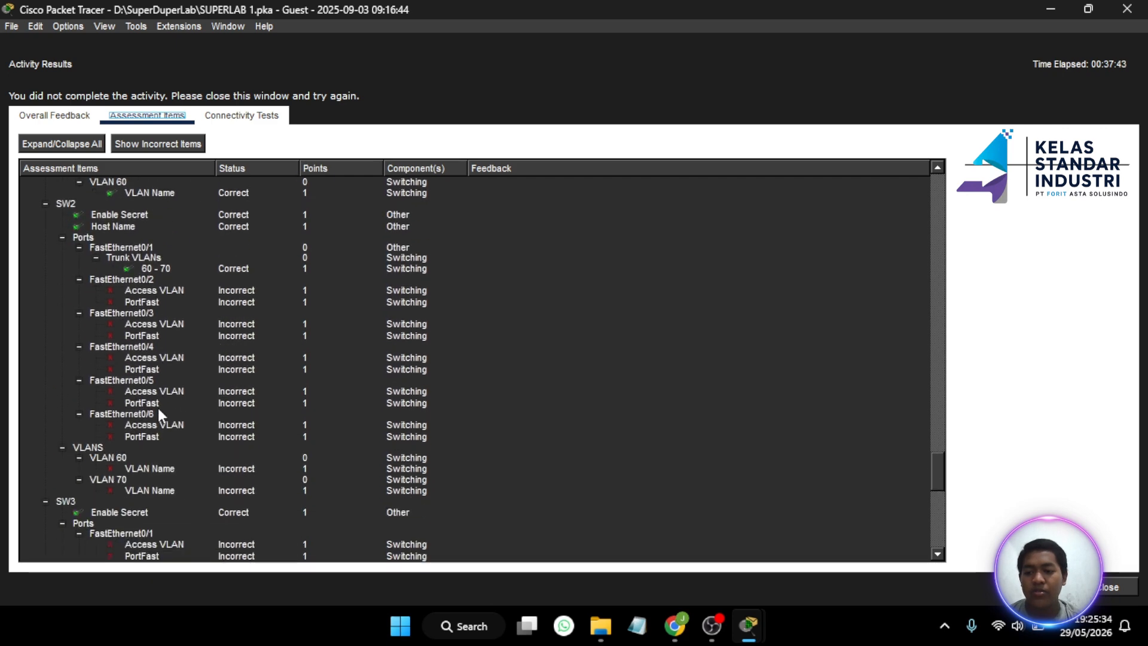
{"action": "left_click", "coordinate": [1106, 588]}
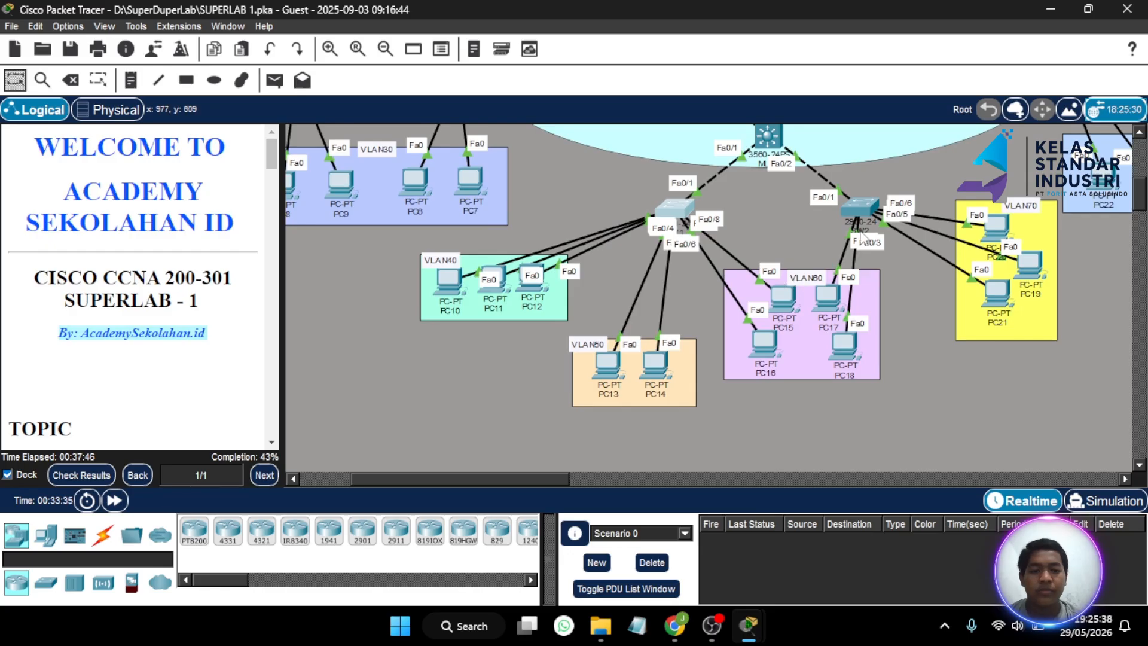
{"action": "left_click", "coordinate": [856, 220]}
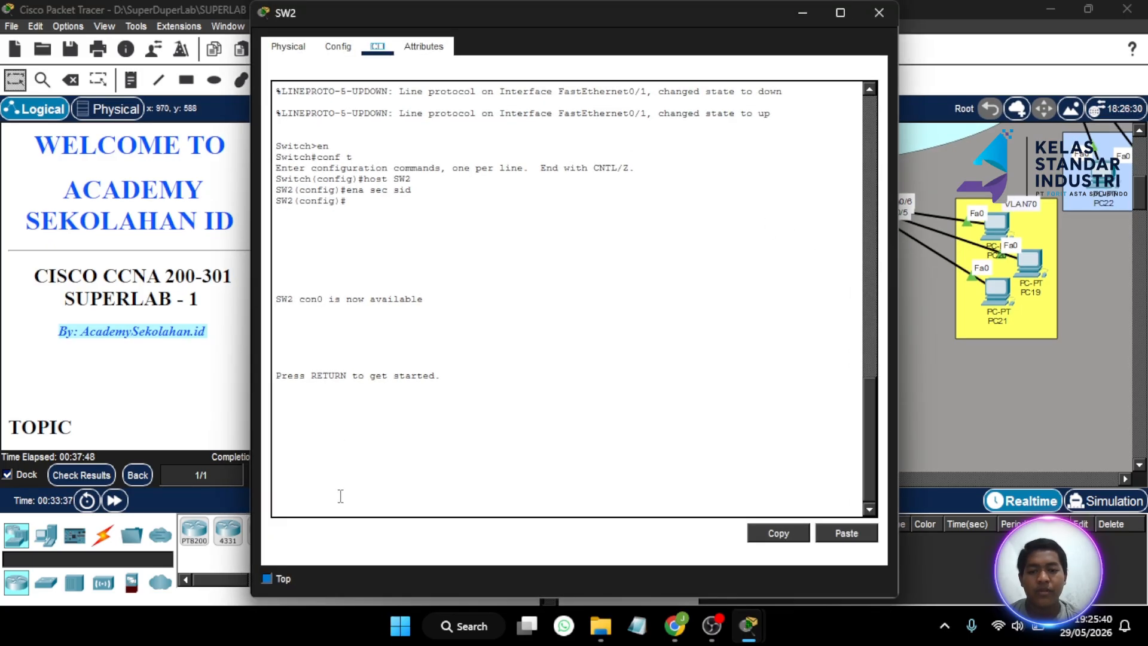
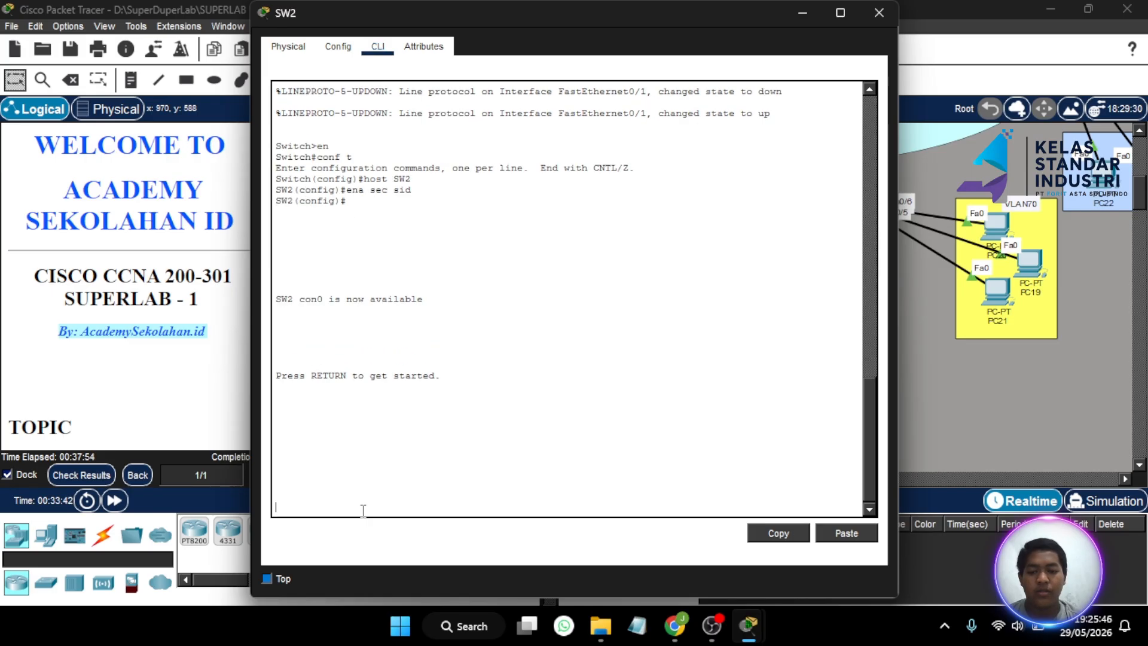
- Log into SW2's privileged mode with the enable password and enter global configuration
{"action": "key", "text": "Return"}
{"action": "type", "text": "en"}
{"action": "key", "text": "Return"}
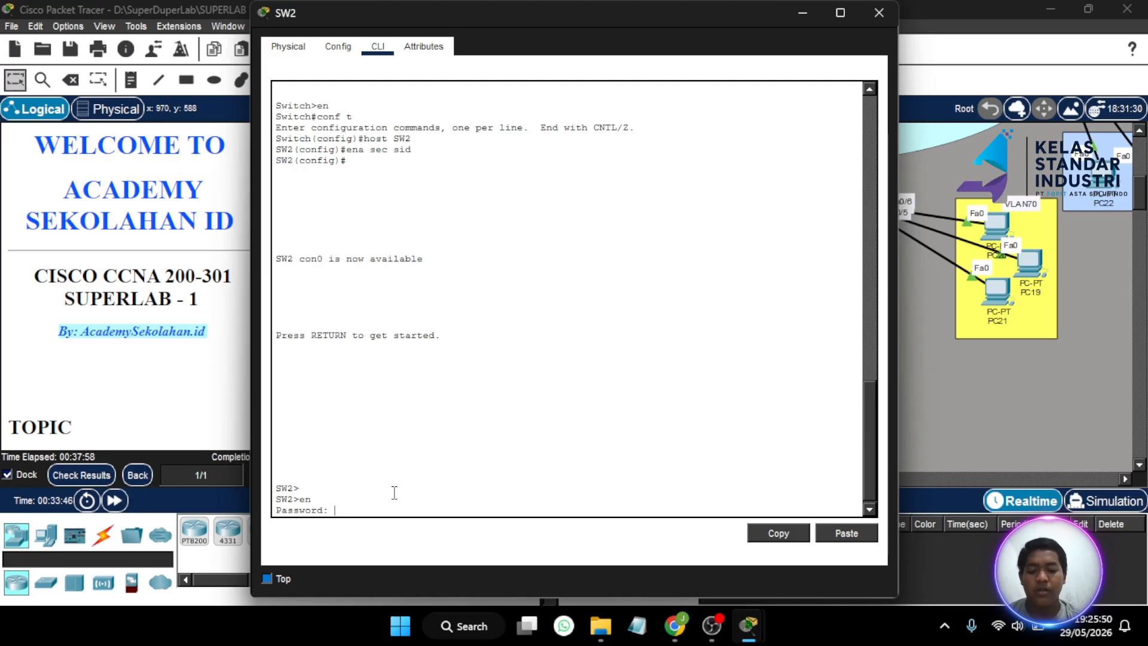
{"action": "key", "text": "Return"}
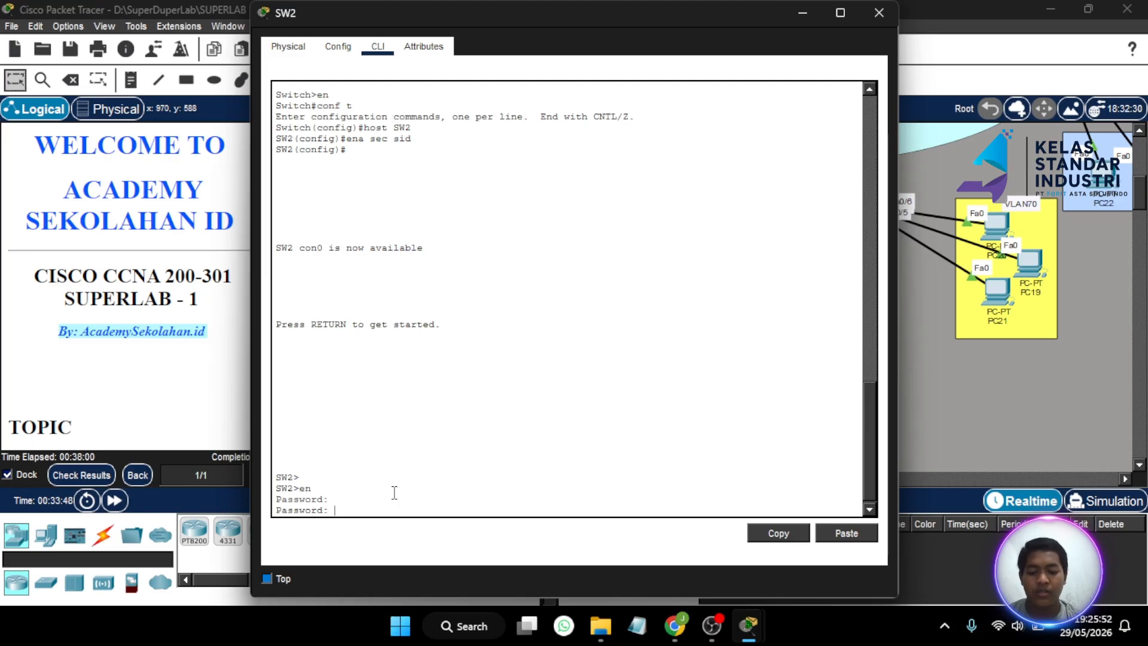
{"action": "type", "text": "sid"}
{"action": "key", "text": "Return"}
{"action": "type", "text": "con"}
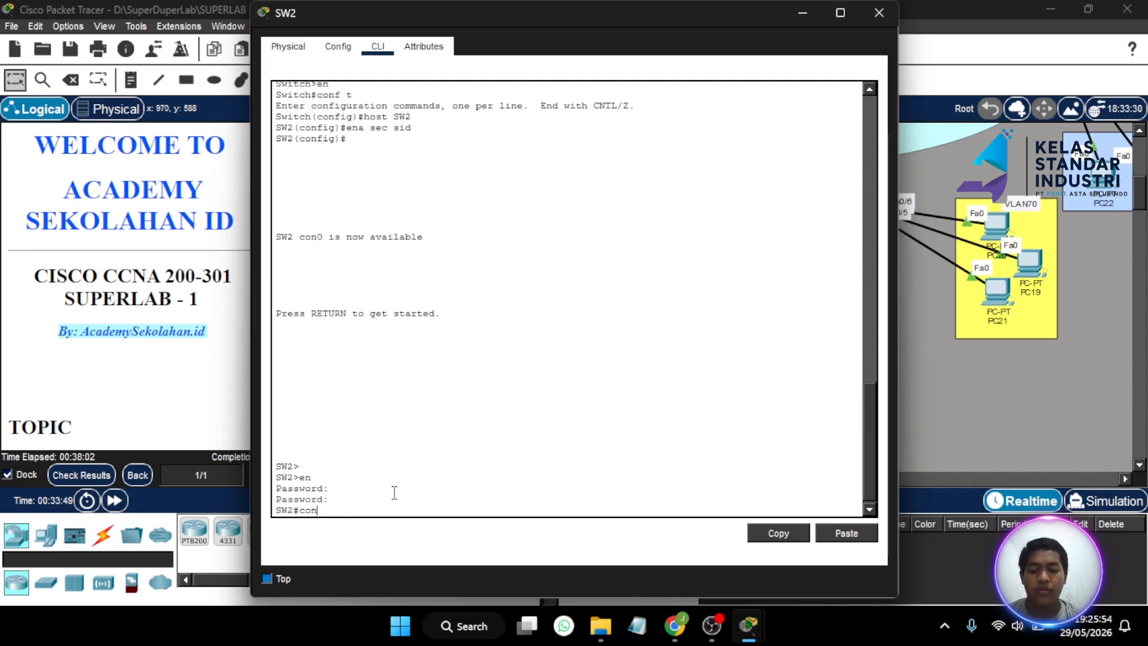
{"action": "type", "text": "f t\\"}
{"action": "key", "text": "BackSpace"}
{"action": "key", "text": "Return"}
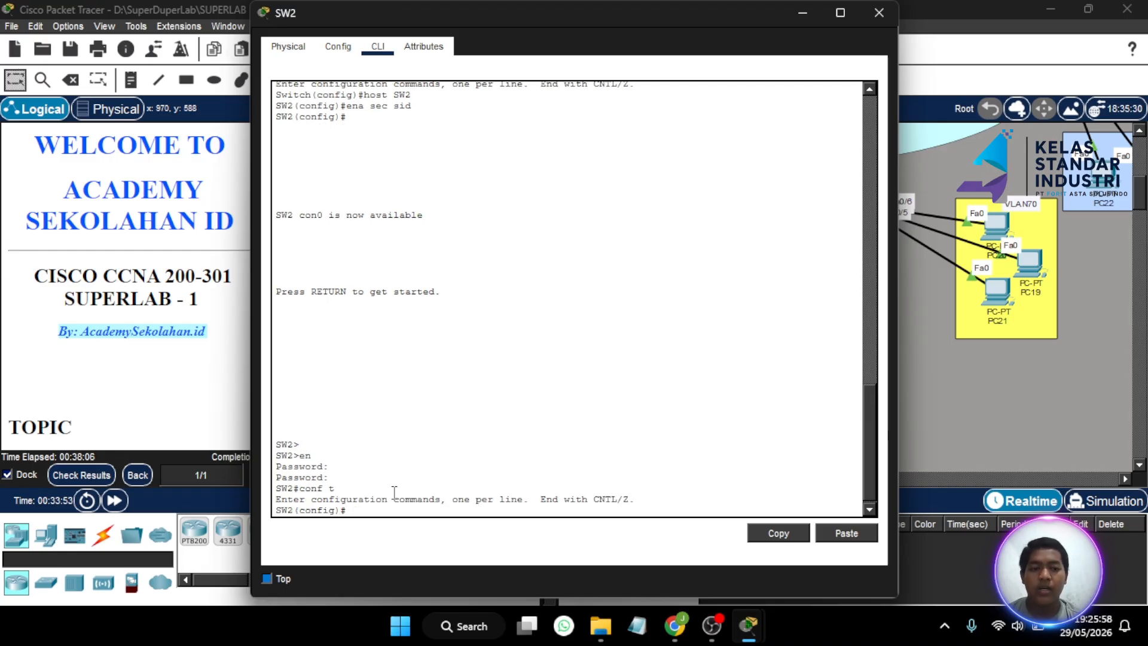
- Create VLAN 60 named VLAN60 and VLAN 70 named VLAN70 on SW2
{"action": "left_click", "coordinate": [802, 12]}
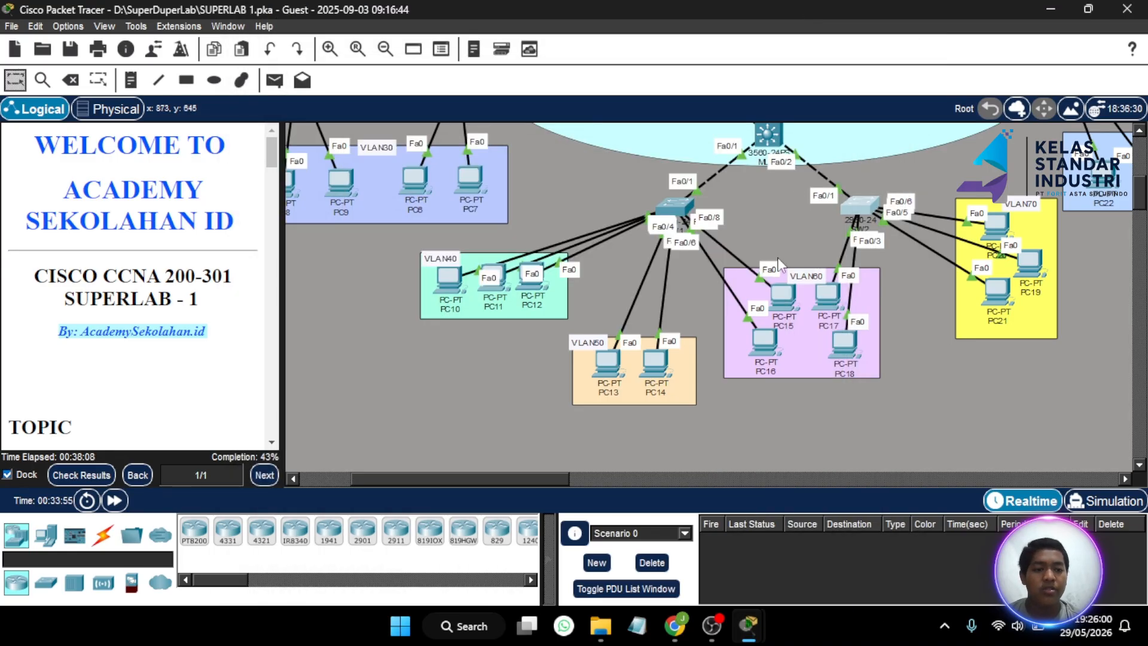
{"action": "scroll", "coordinate": [780, 265], "scroll_direction": "right", "scroll_amount": 5}
{"action": "scroll", "coordinate": [780, 265], "scroll_direction": "right", "scroll_amount": 1}
{"action": "scroll", "coordinate": [653, 290], "scroll_direction": "up", "scroll_amount": 2}
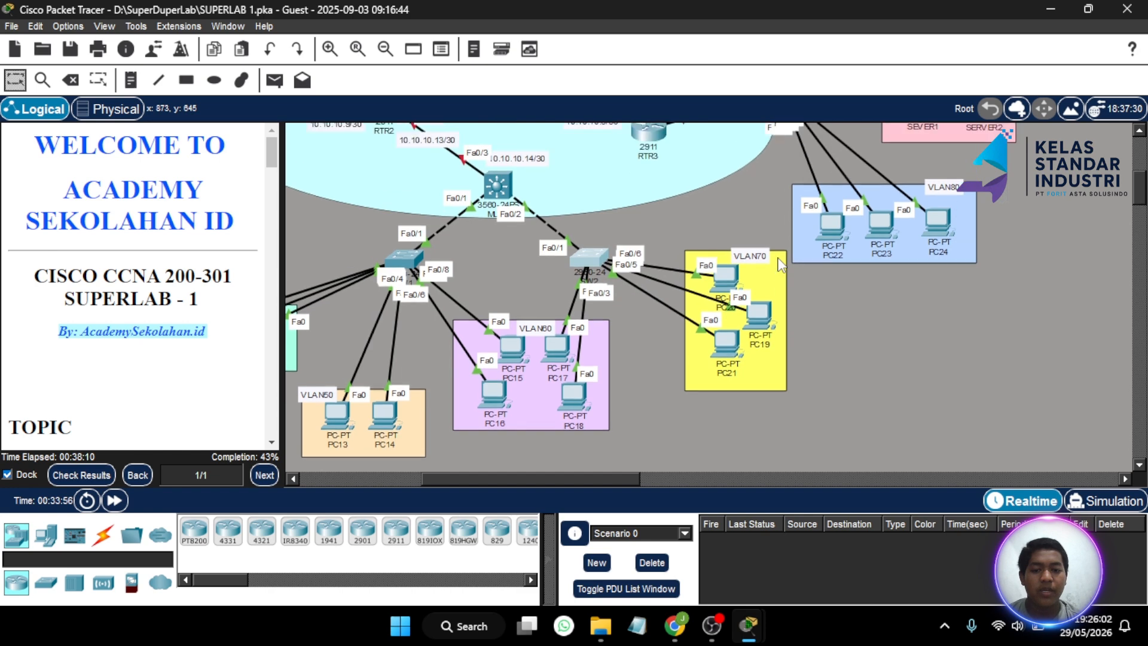
{"action": "left_click", "coordinate": [590, 257]}
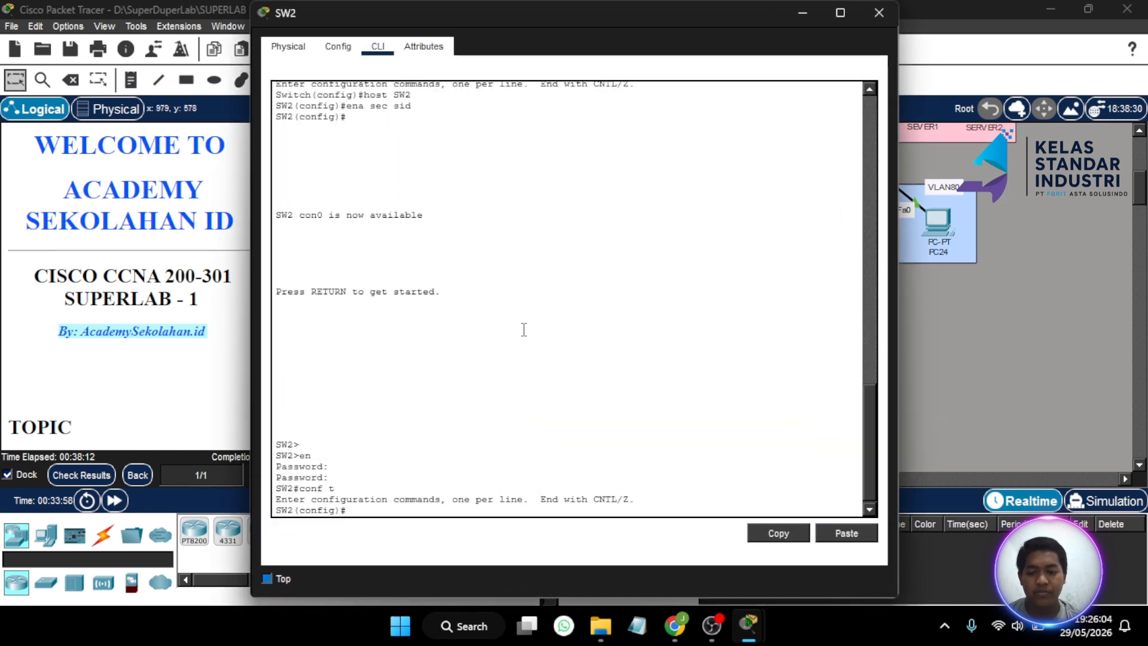
{"action": "key", "text": "Return"}
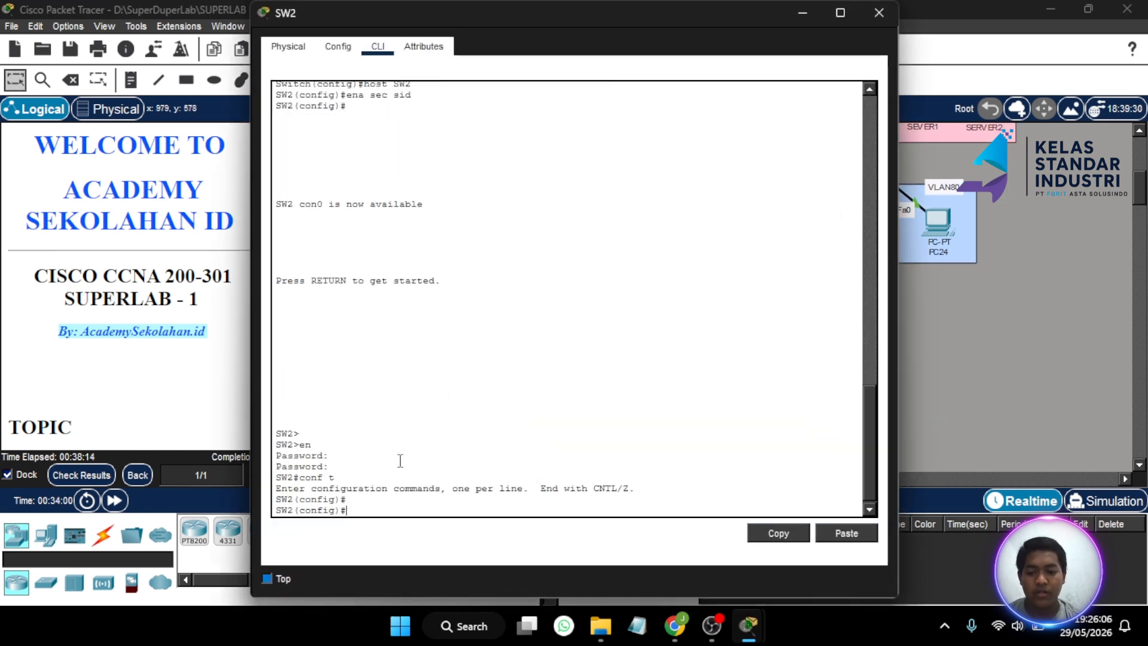
{"action": "type", "text": "vlan 60"}
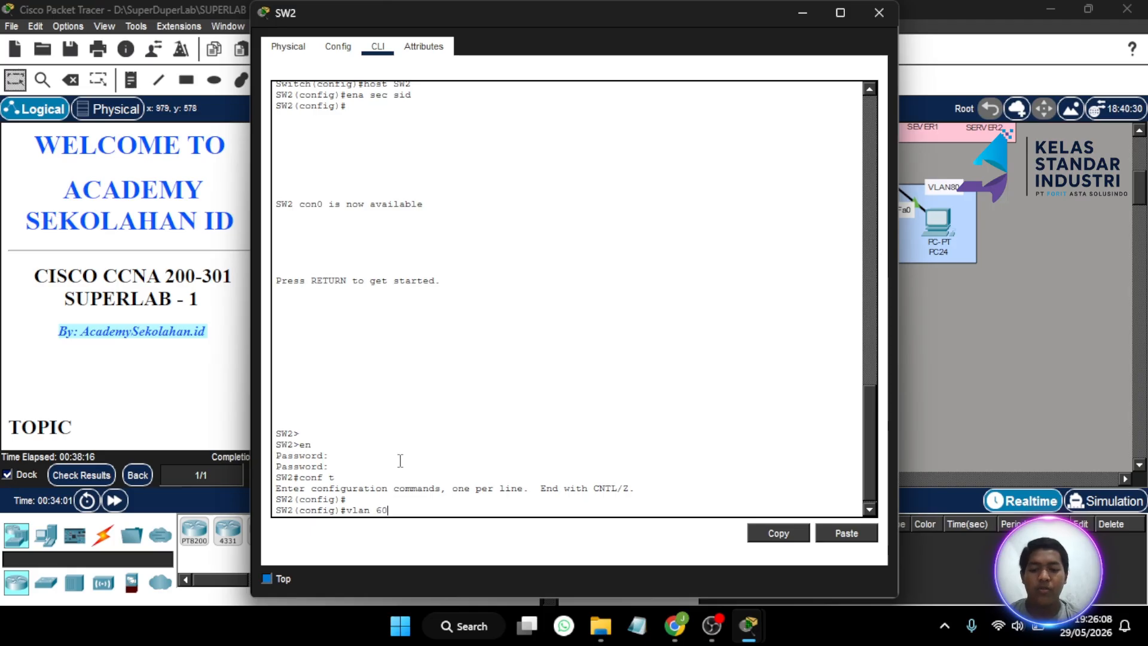
{"action": "key", "text": "Return"}
{"action": "type", "text": "name VLAN"}
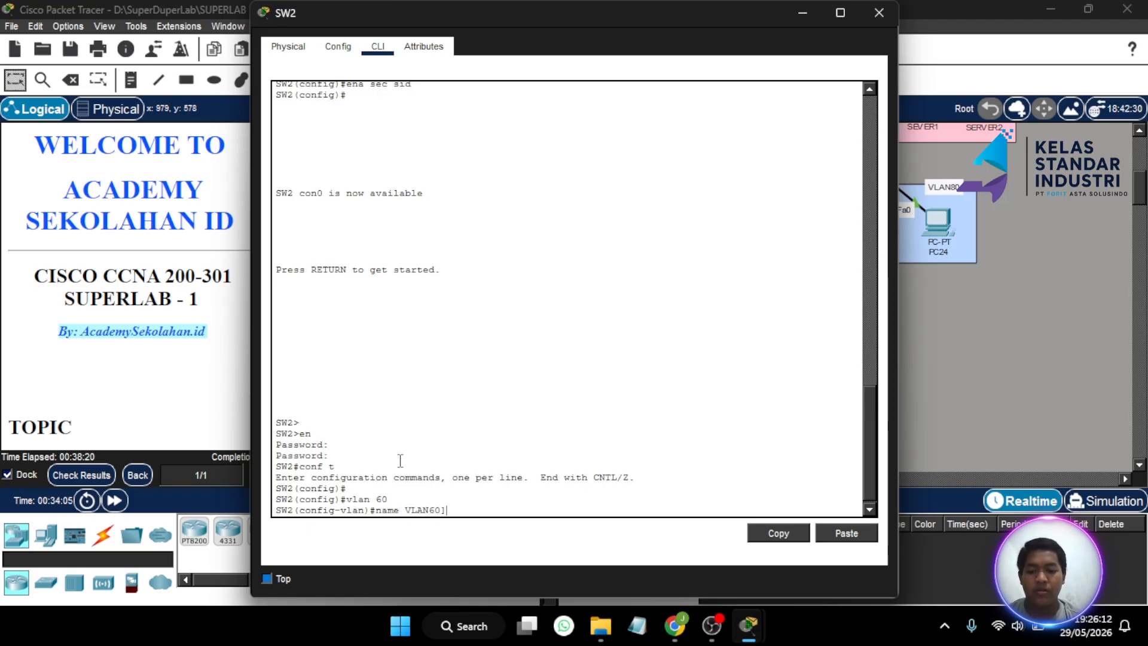
{"action": "type", "text": "60"}
{"action": "key", "text": "Return"}
{"action": "type", "text": "vlan)#vla"}
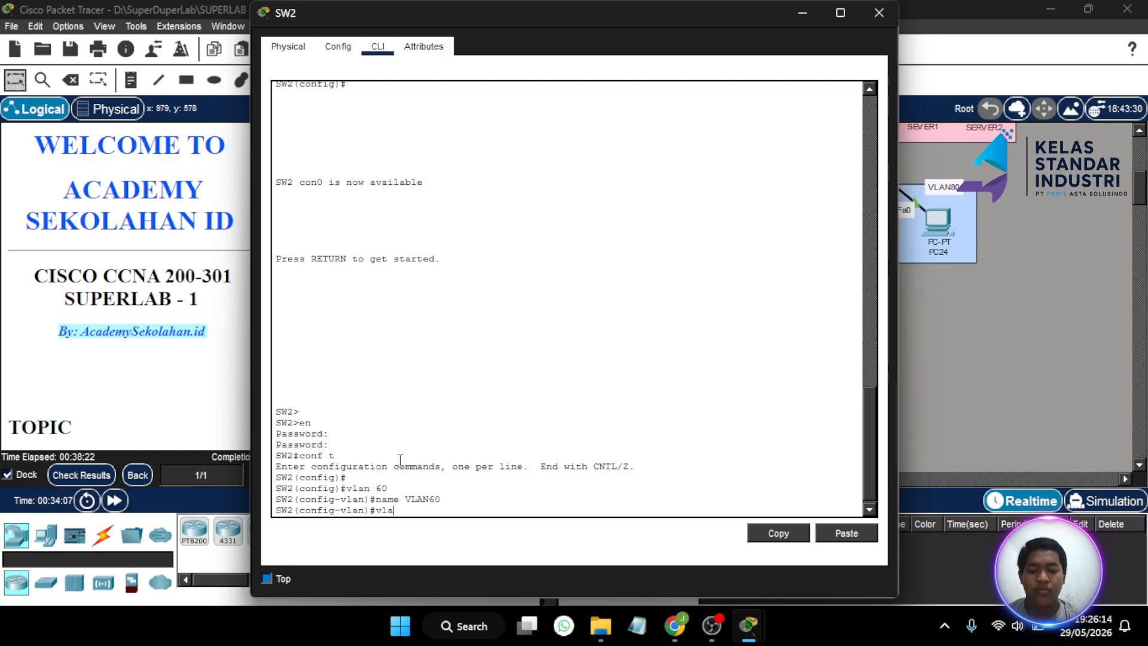
{"action": "type", "text": " 70"}
{"action": "key", "text": "Return"}
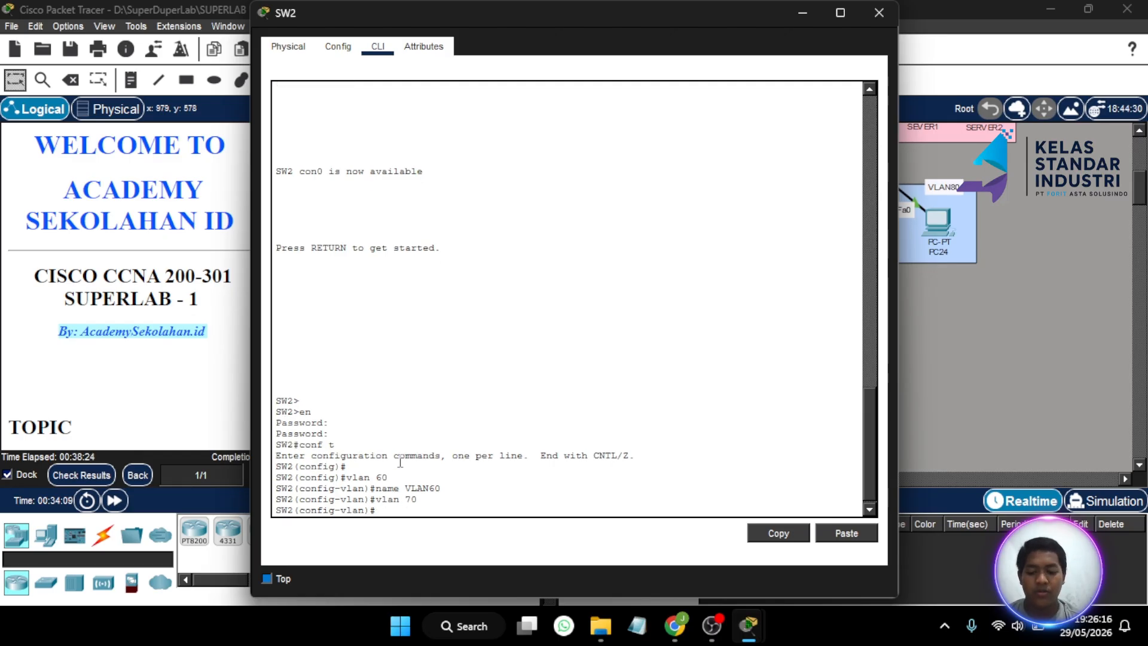
{"action": "type", "text": "name VLAN70"}
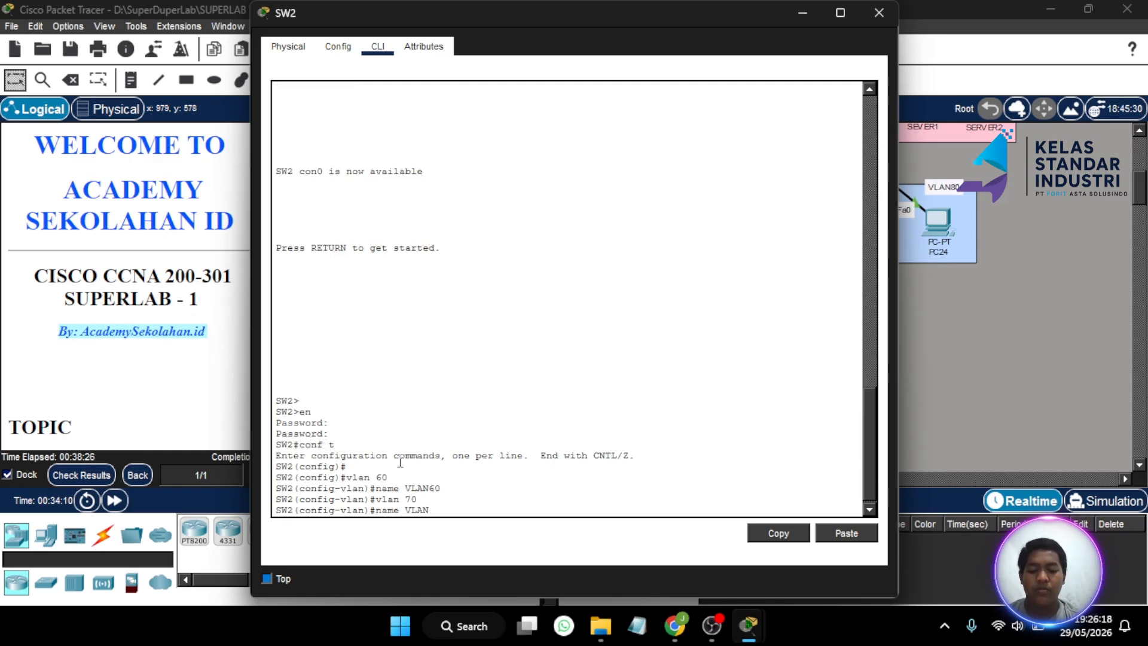
{"action": "key", "text": "Return"}
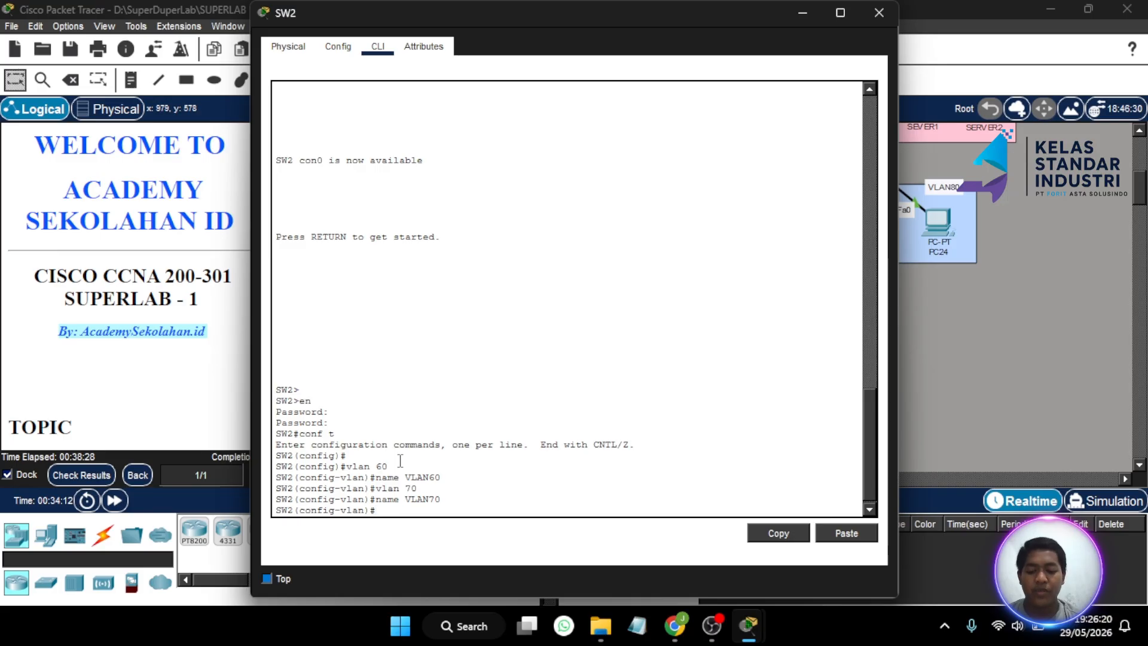
{"action": "type", "text": "int ra"}
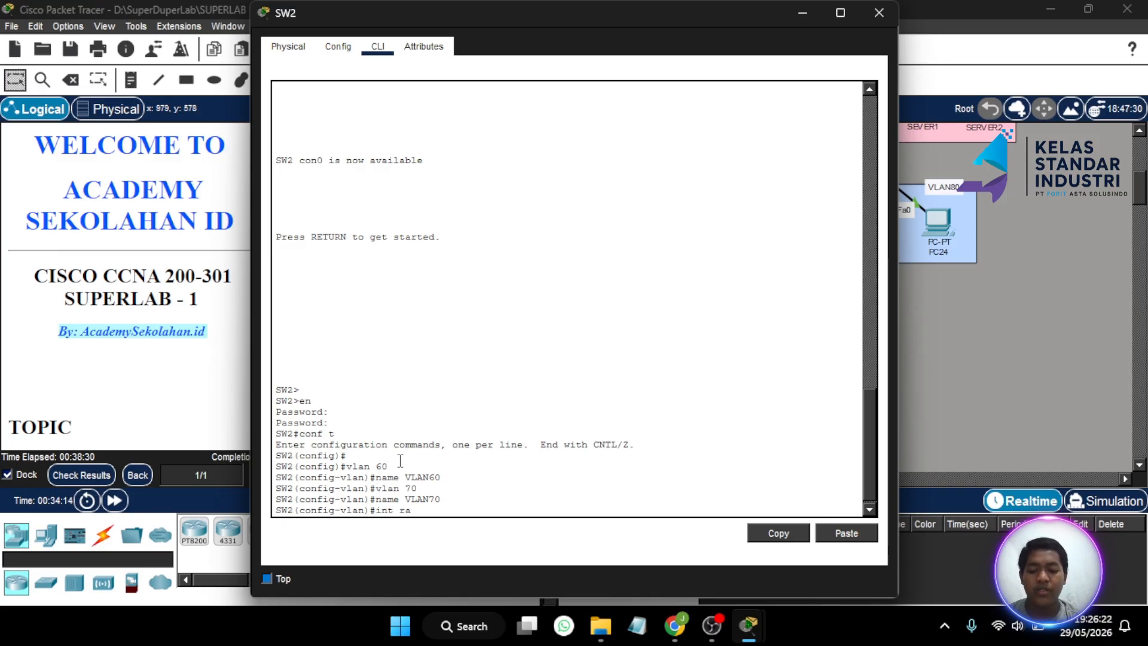
{"action": "type", "text": " fa 0"}
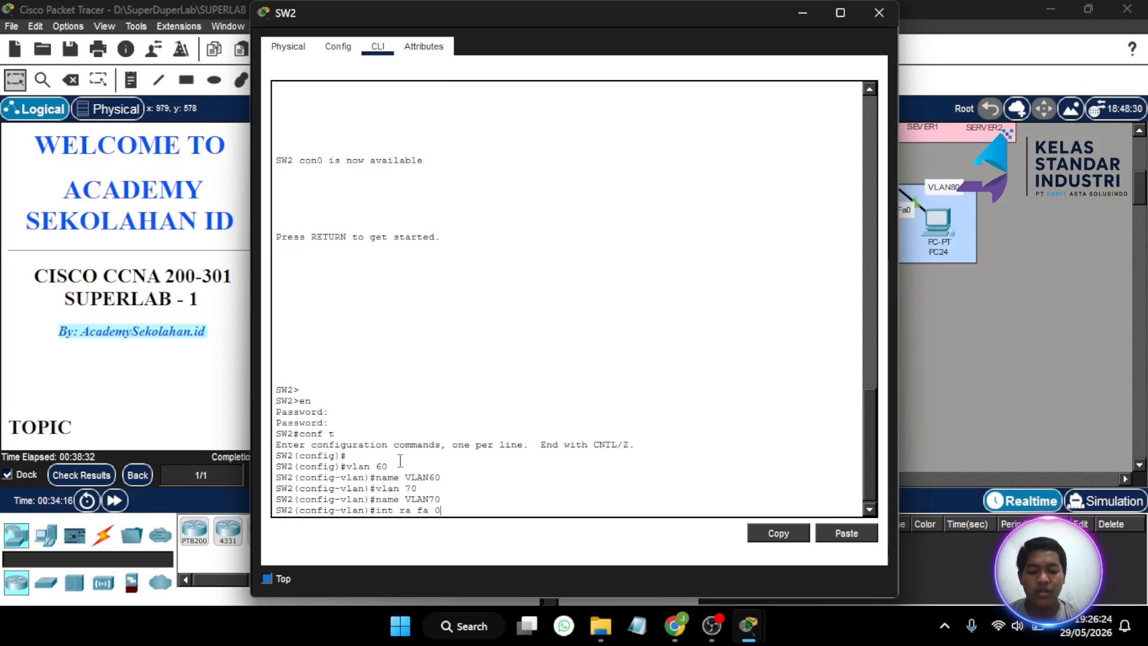
{"action": "type", "text": "/8"}
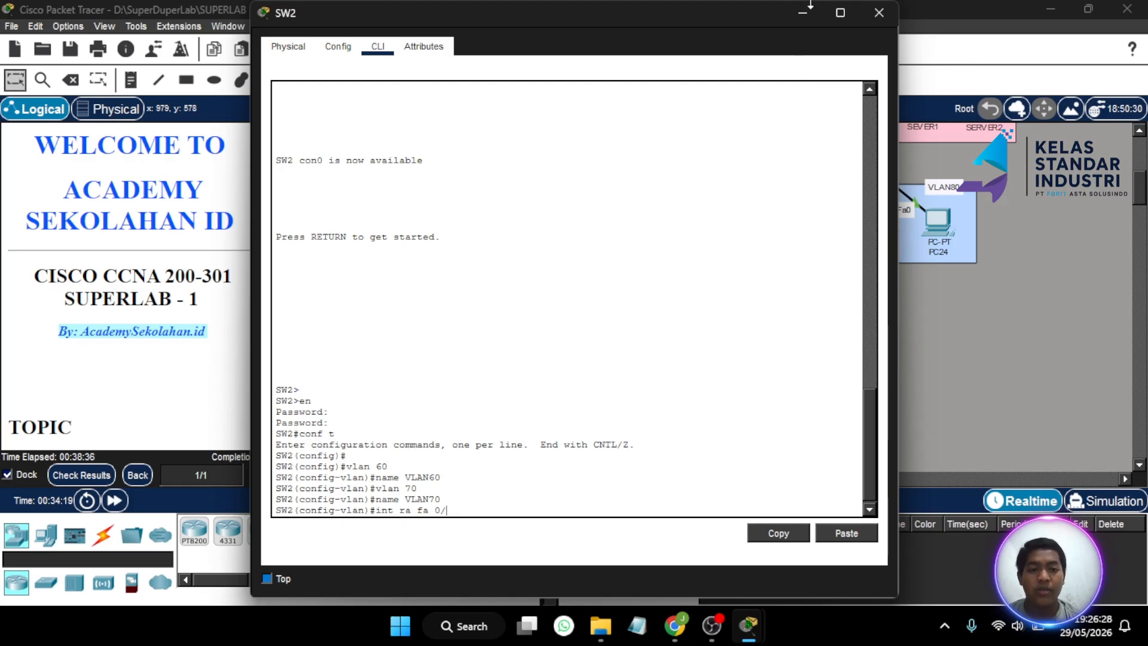
- Make SW2 ports Fa0/2–3 portfast access ports in VLAN 60
{"action": "left_click", "coordinate": [808, 4]}
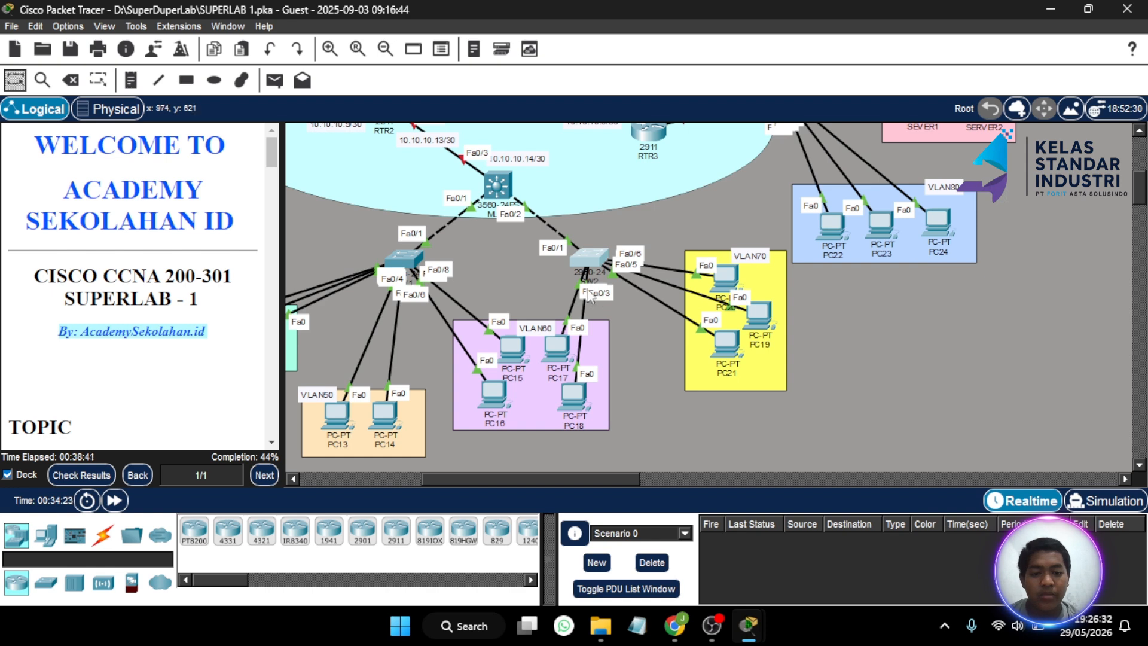
{"action": "left_click", "coordinate": [590, 261]}
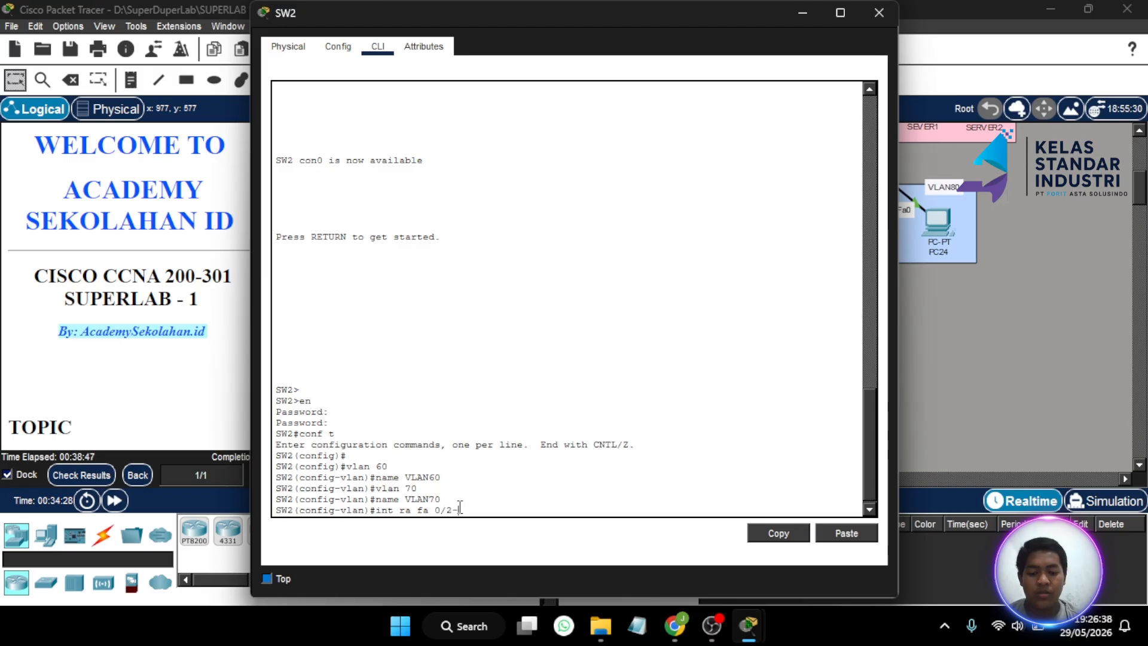
{"action": "type", "text": "2-3"}
{"action": "key", "text": "Return"}
{"action": "type", "text": "s"}
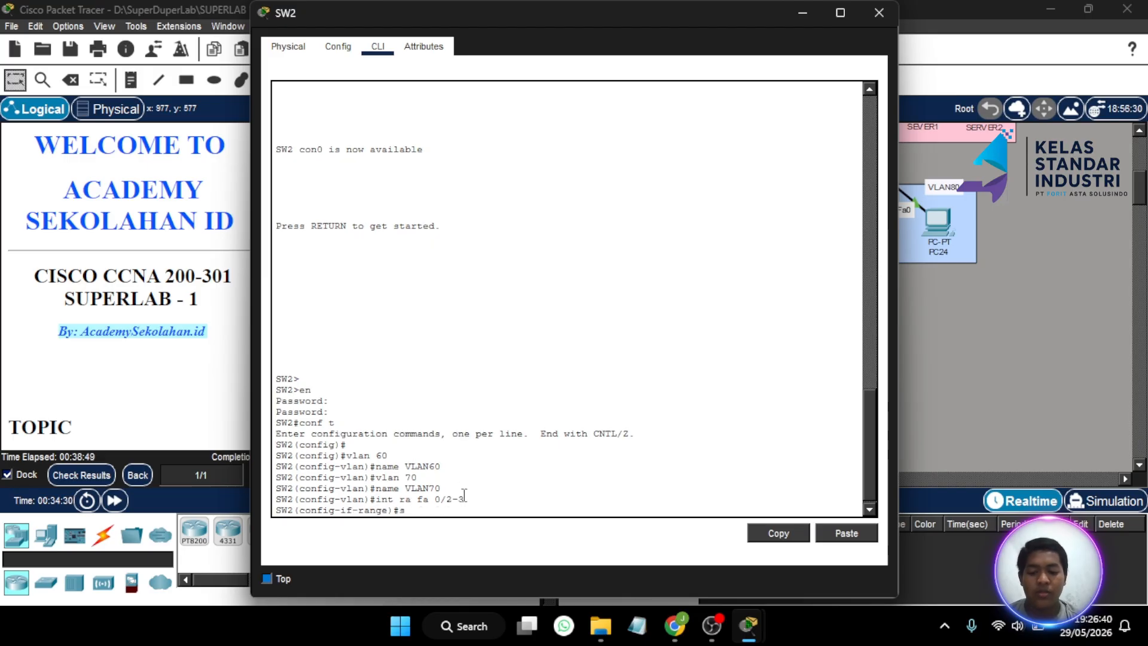
{"action": "type", "text": "w mo ac"}
{"action": "key", "text": "Return"}
{"action": "type", "text": "s"}
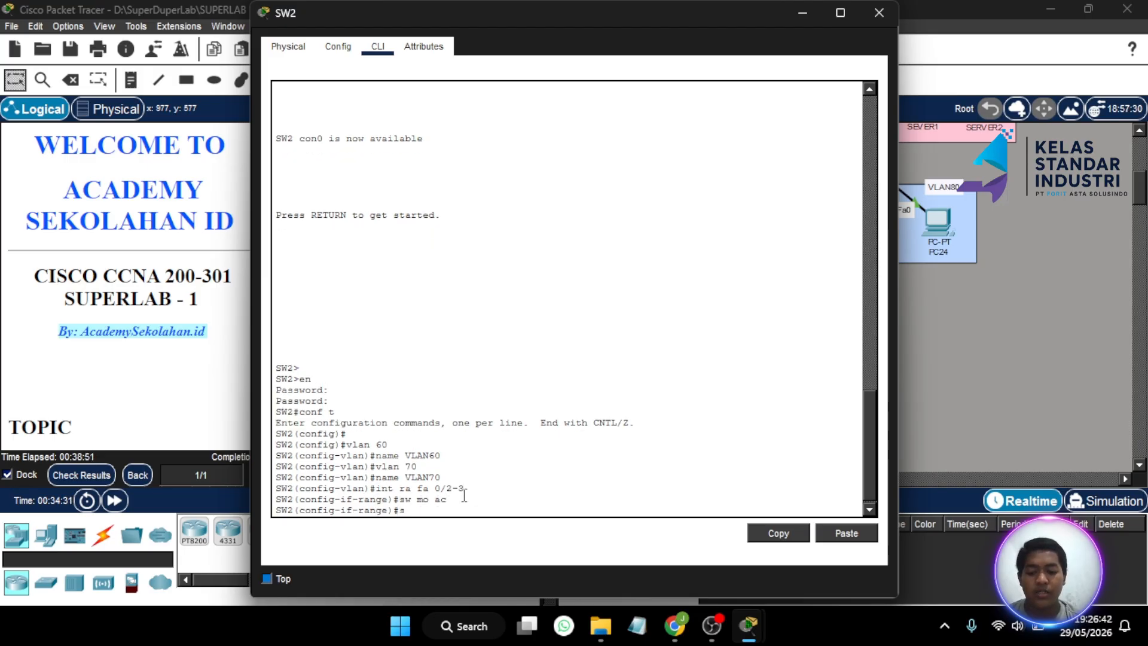
{"action": "type", "text": "w ac vl"}
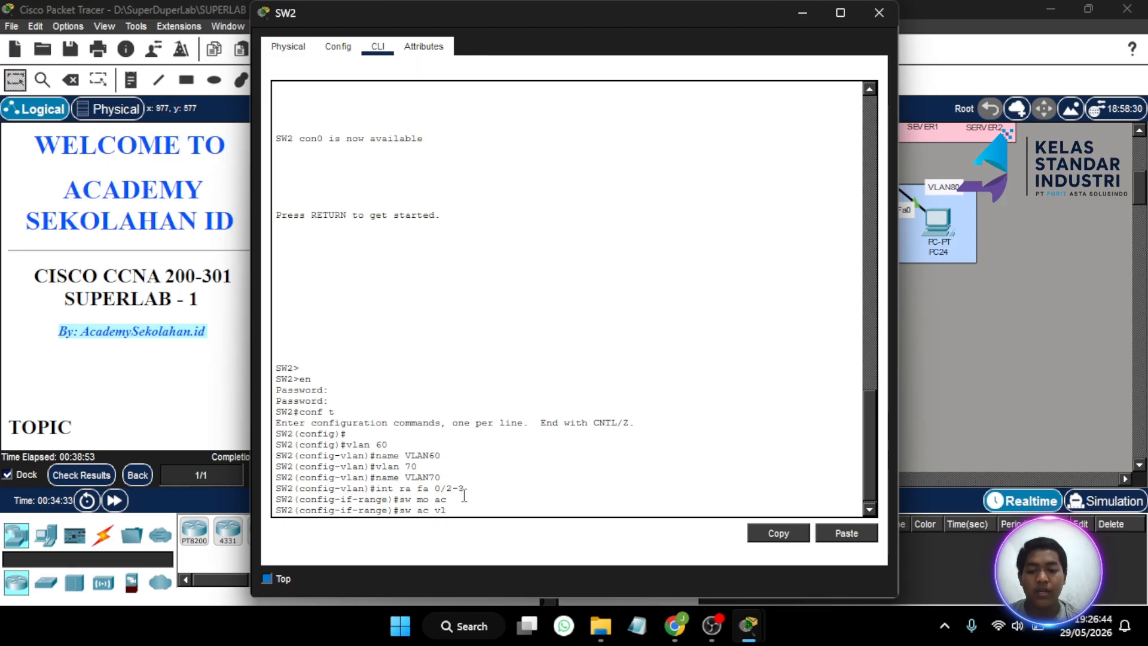
{"action": "type", "text": " 60"}
{"action": "key", "text": "Return"}
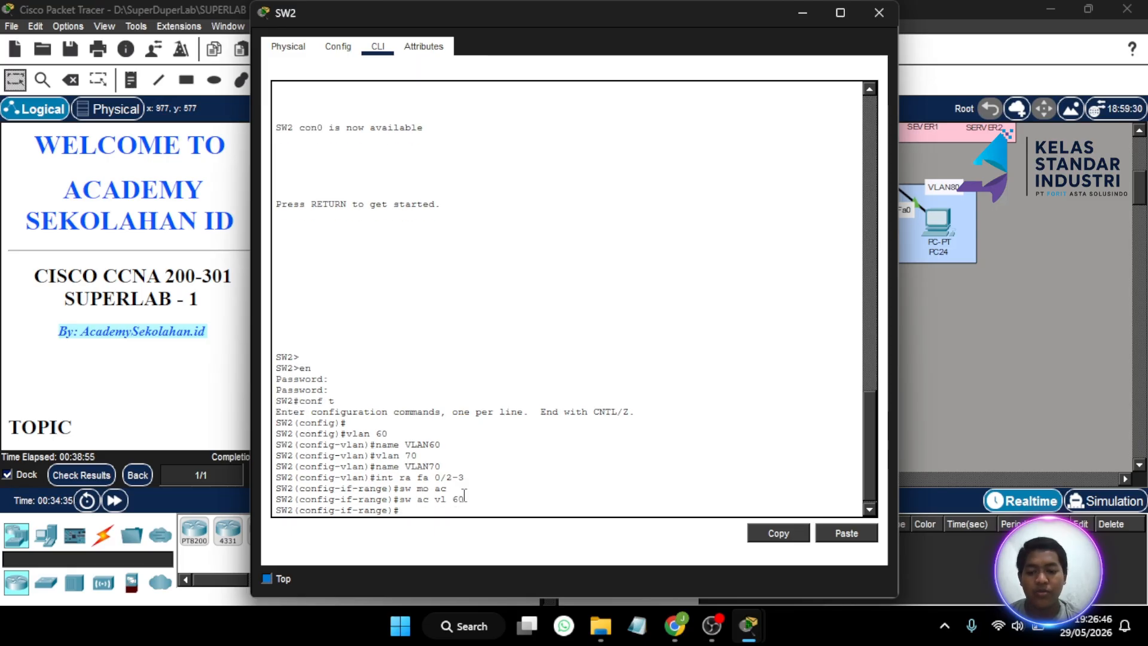
{"action": "type", "text": "spa po"}
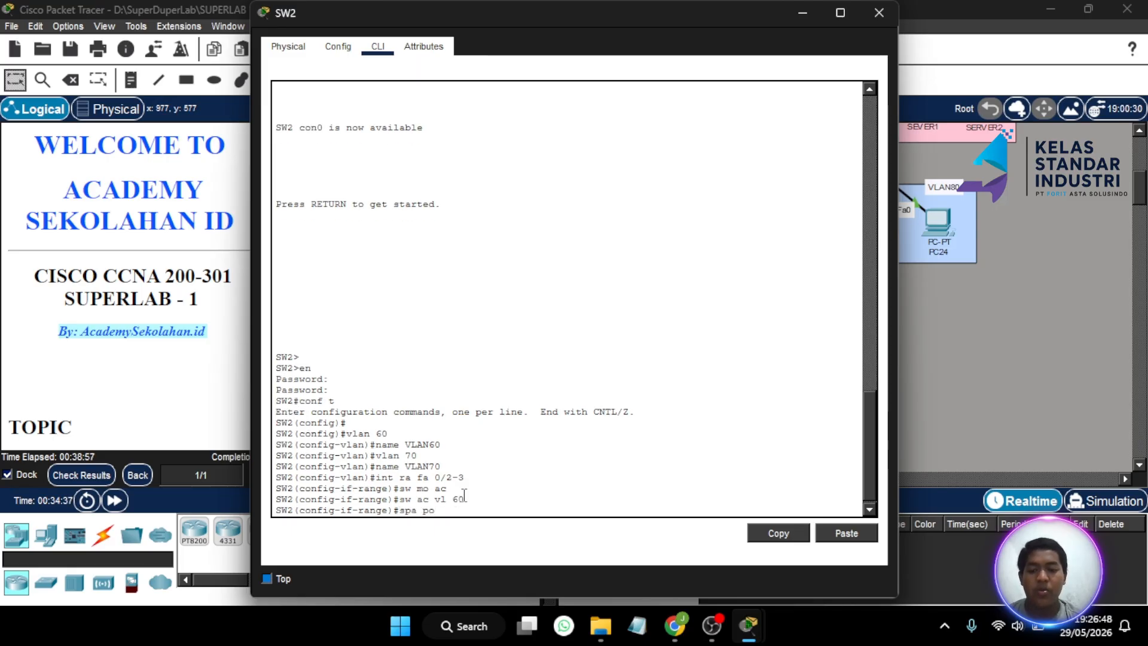
{"action": "key", "text": "Return"}
- Shift PC21 left in the VLAN70 area, then make Fa0/4–6 portfast access ports in VLAN 70
{"action": "left_click", "coordinate": [802, 14]}
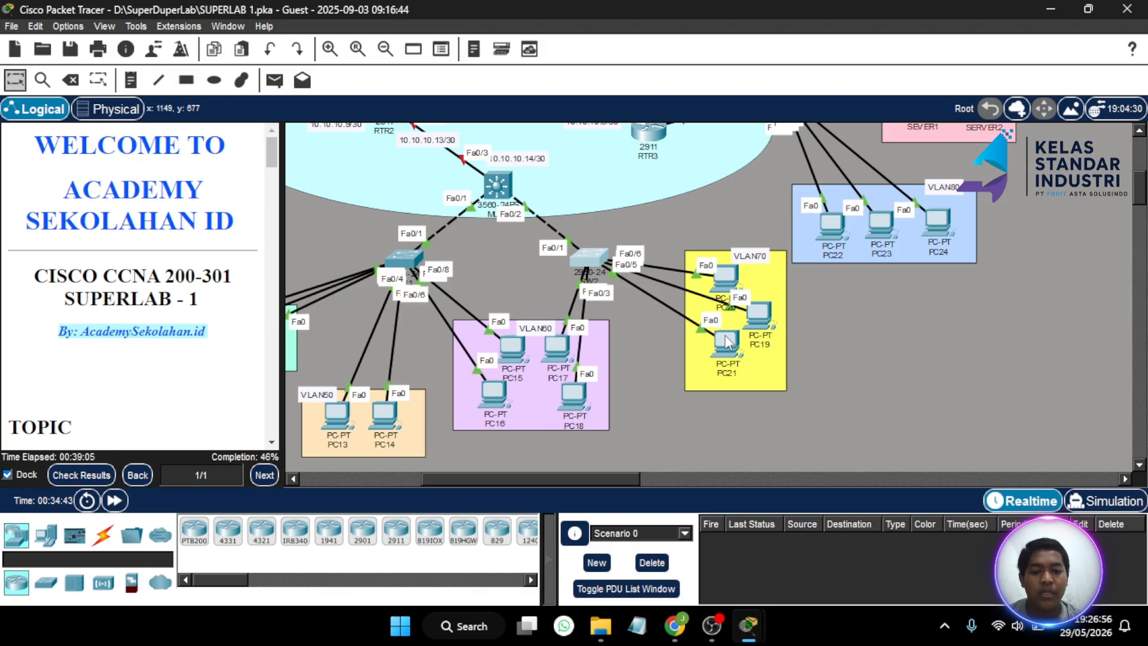
{"action": "left_click_drag", "start_coordinate": [727, 342], "coordinate": [751, 393]}
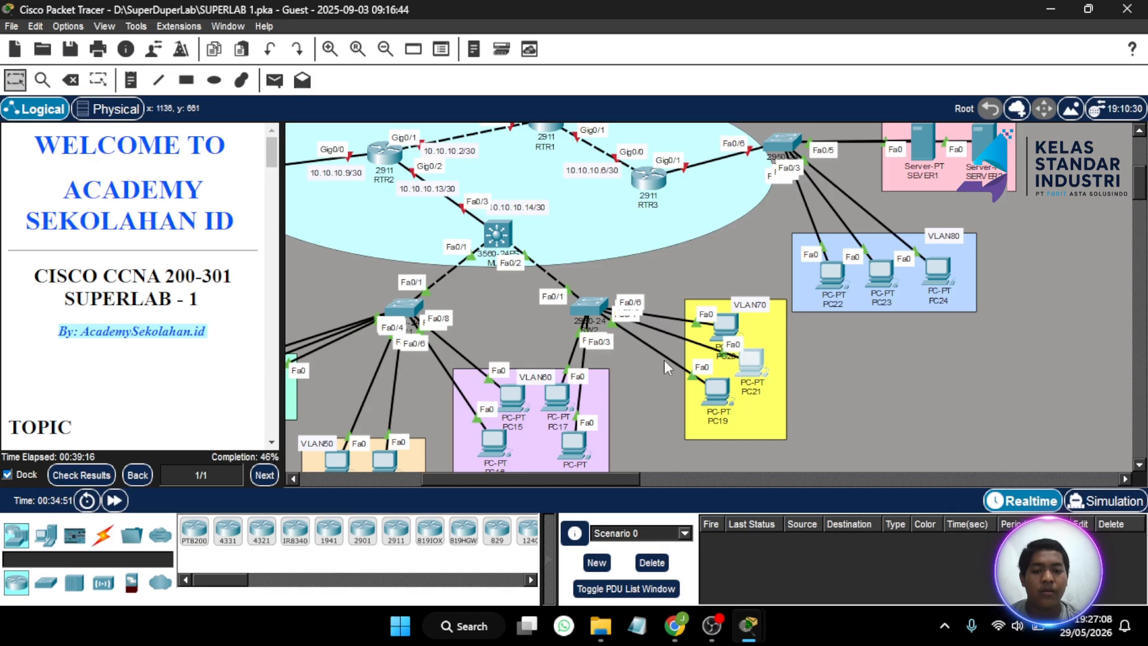
{"action": "left_click", "coordinate": [579, 314]}
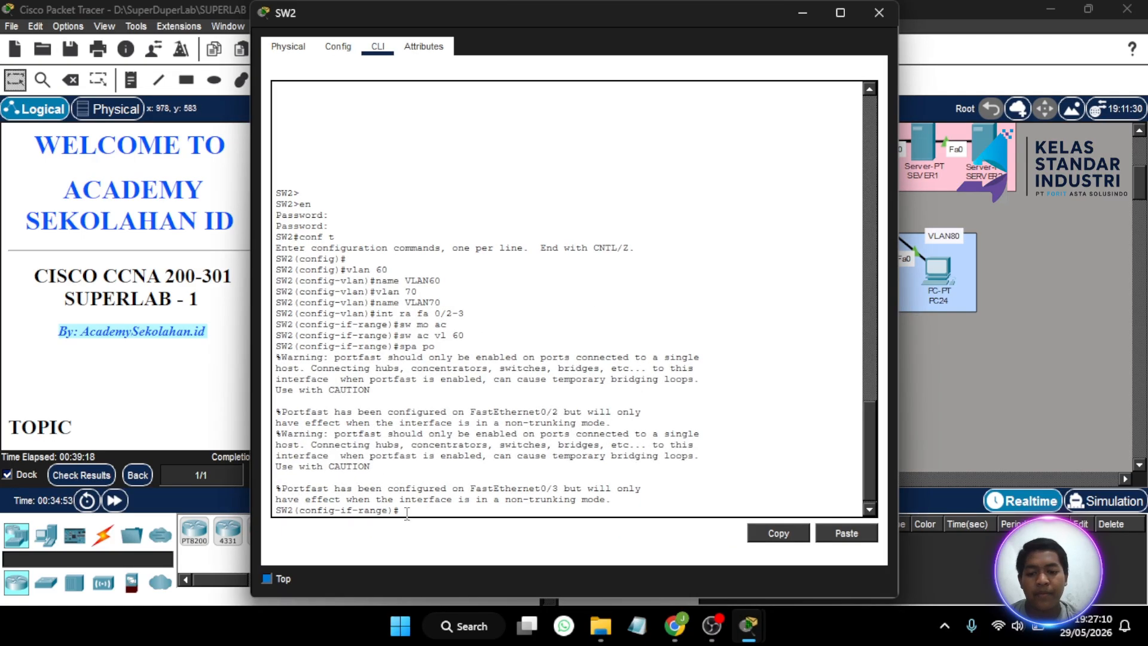
{"action": "type", "text": "int ra fa"}
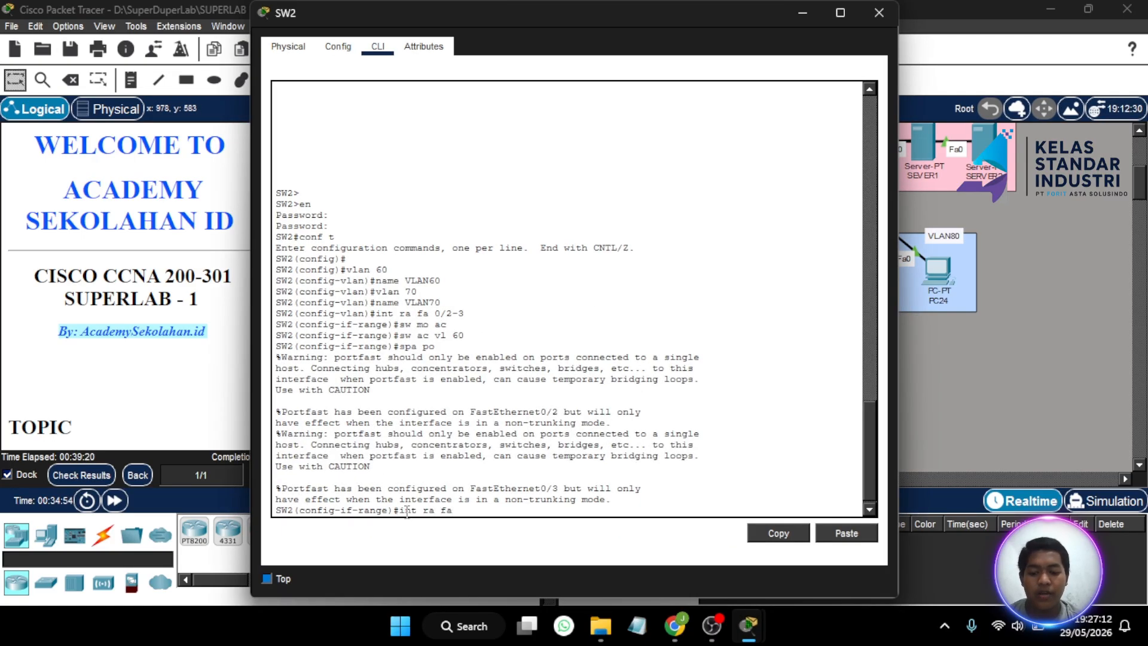
{"action": "type", "text": "0/4"}
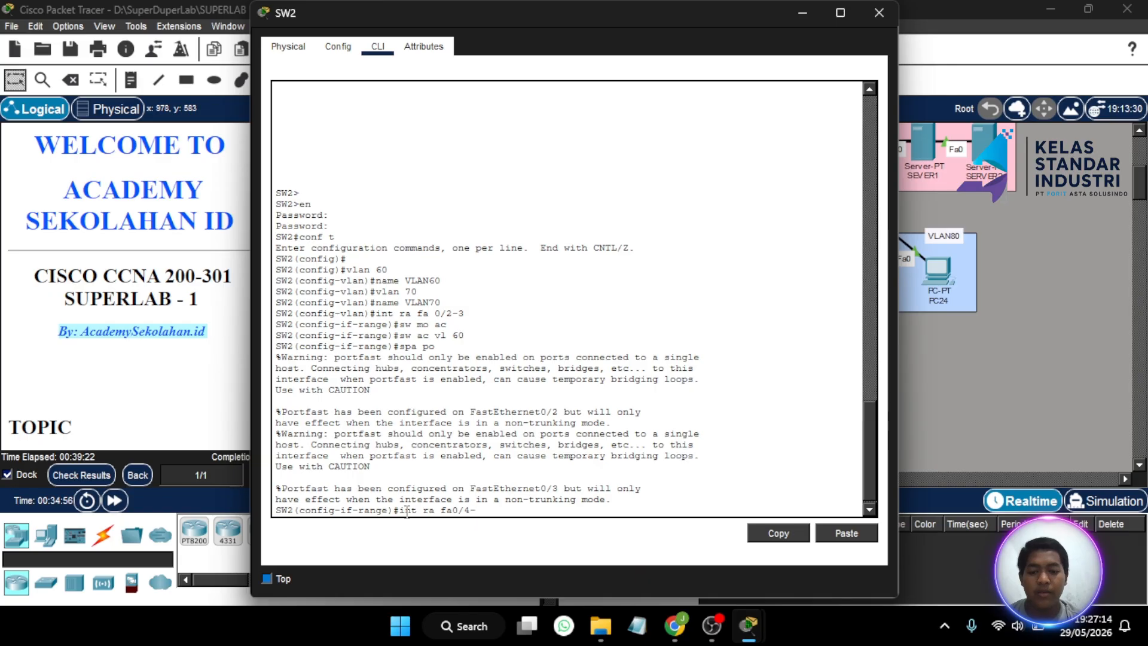
{"action": "type", "text": "-6"}
{"action": "key", "text": "Return"}
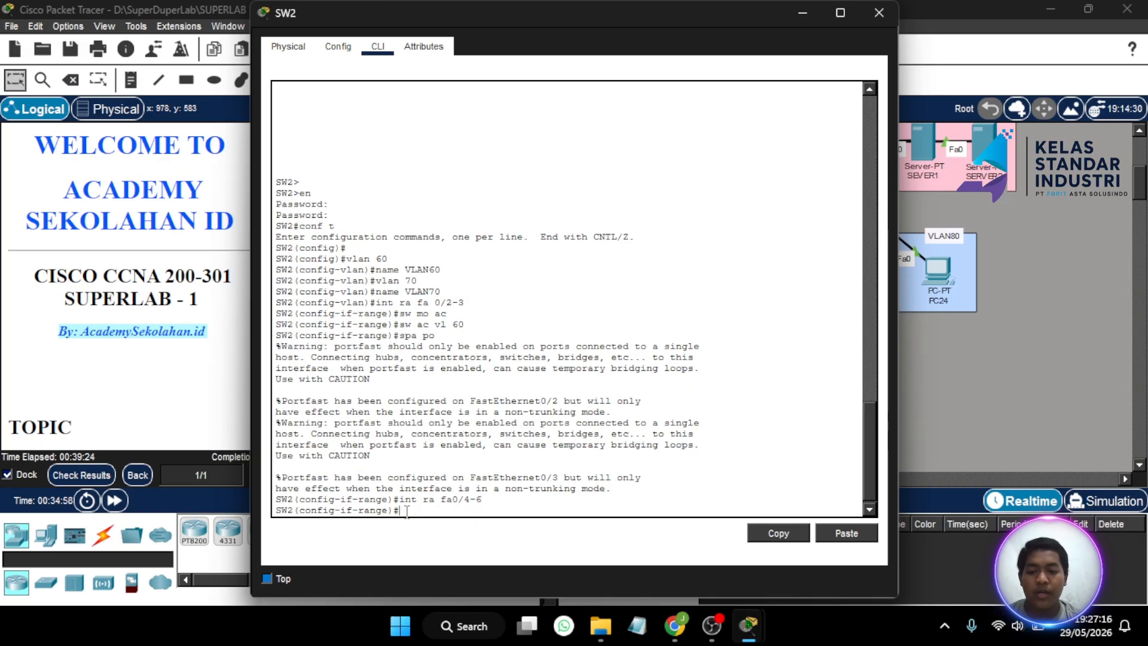
{"action": "type", "text": "sw mo ac"}
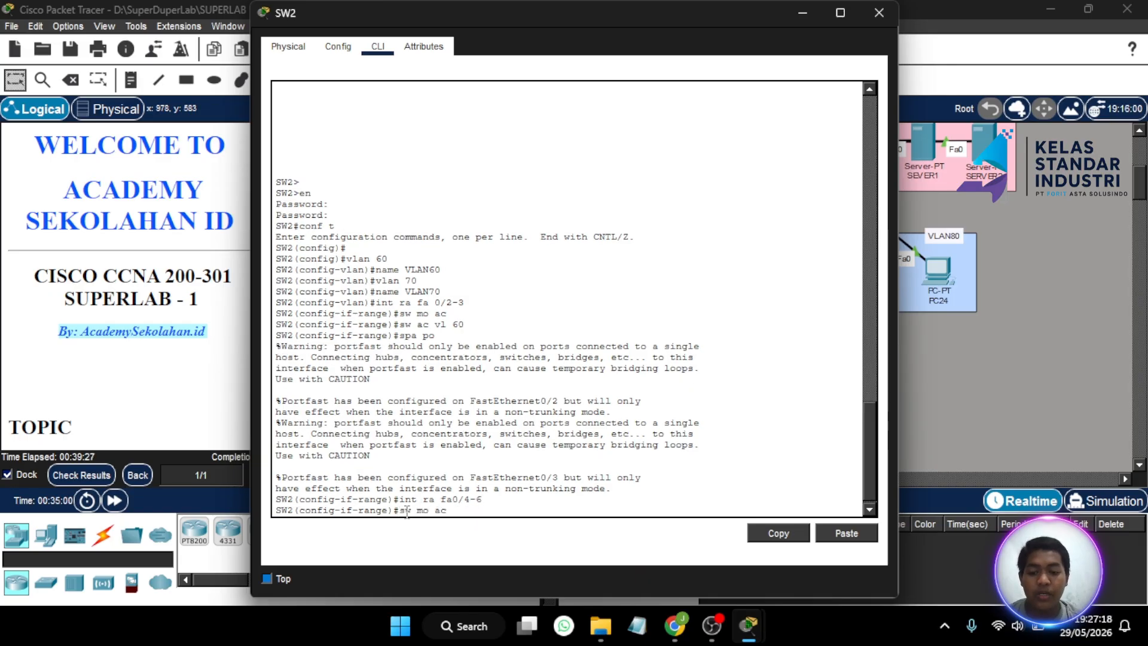
{"action": "key", "text": "Return"}
{"action": "type", "text": "sw ac"}
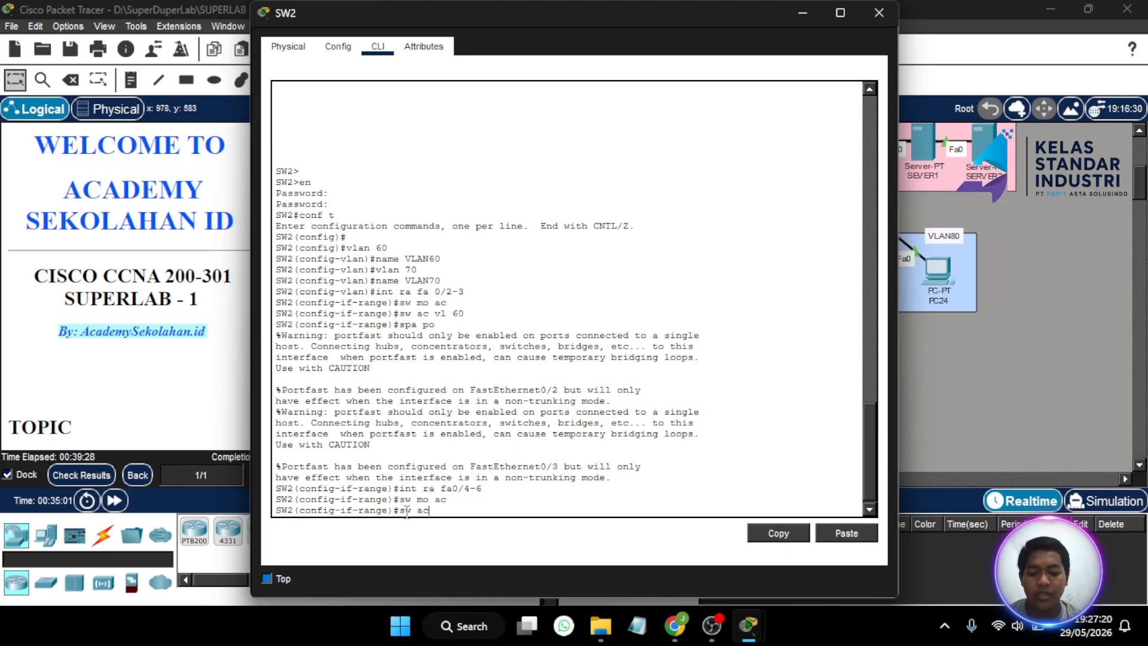
{"action": "type", "text": " vl 7"}
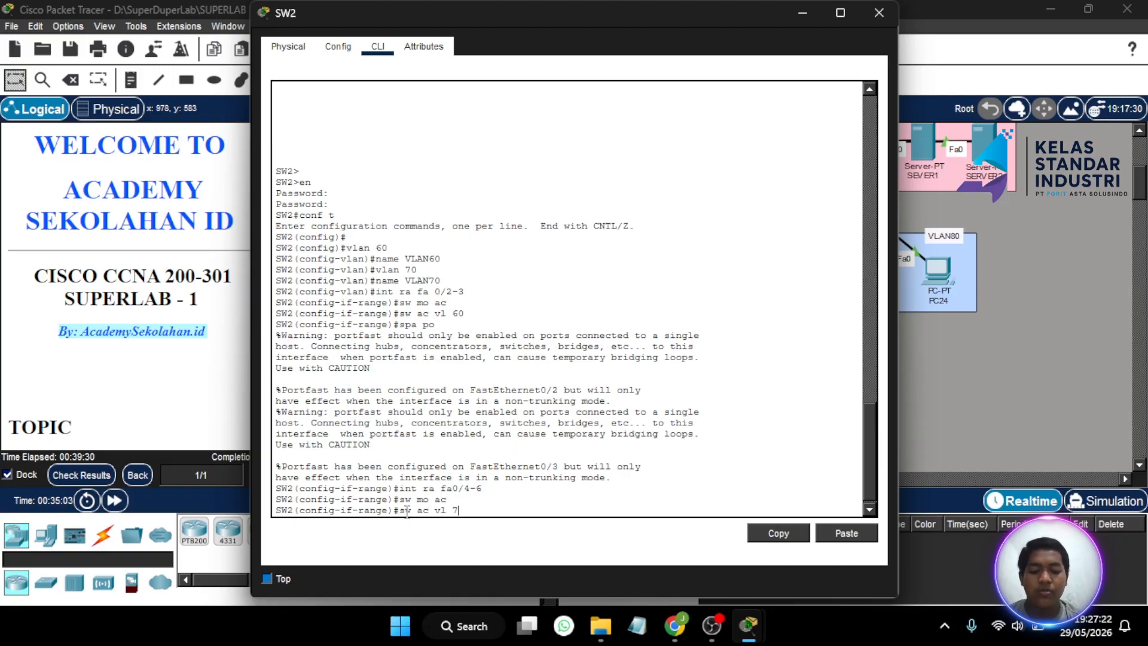
{"action": "type", "text": "0"}
{"action": "key", "text": "Return"}
{"action": "type", "text": "spa p"}
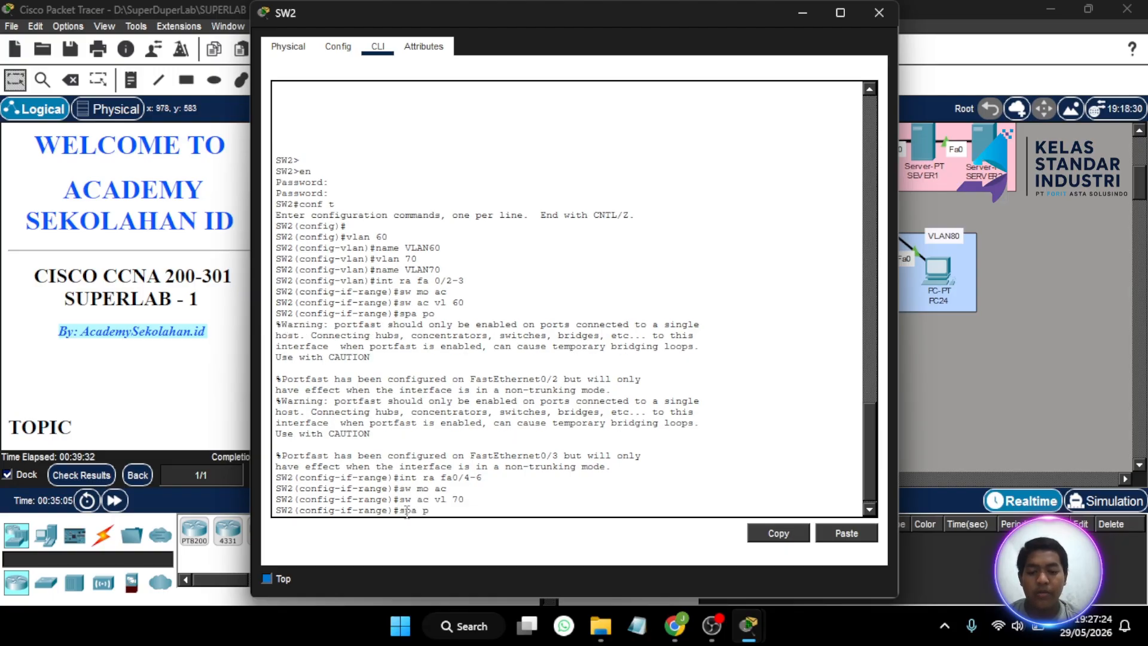
{"action": "type", "text": "o"}
{"action": "key", "text": "Return"}
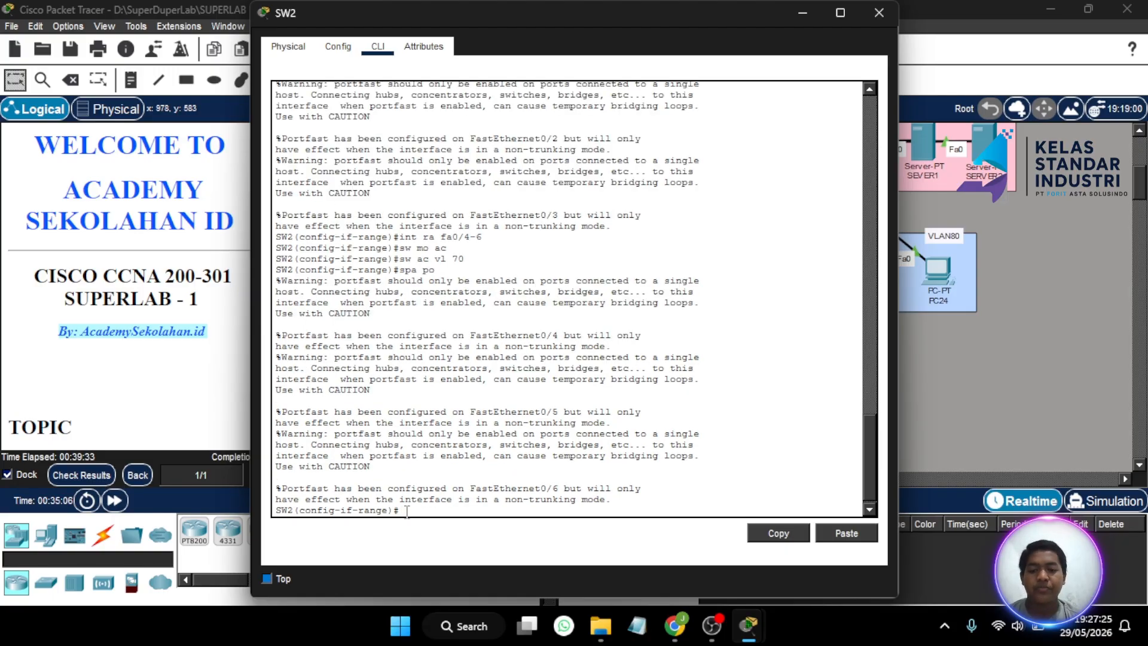
{"action": "left_click", "coordinate": [879, 12]}
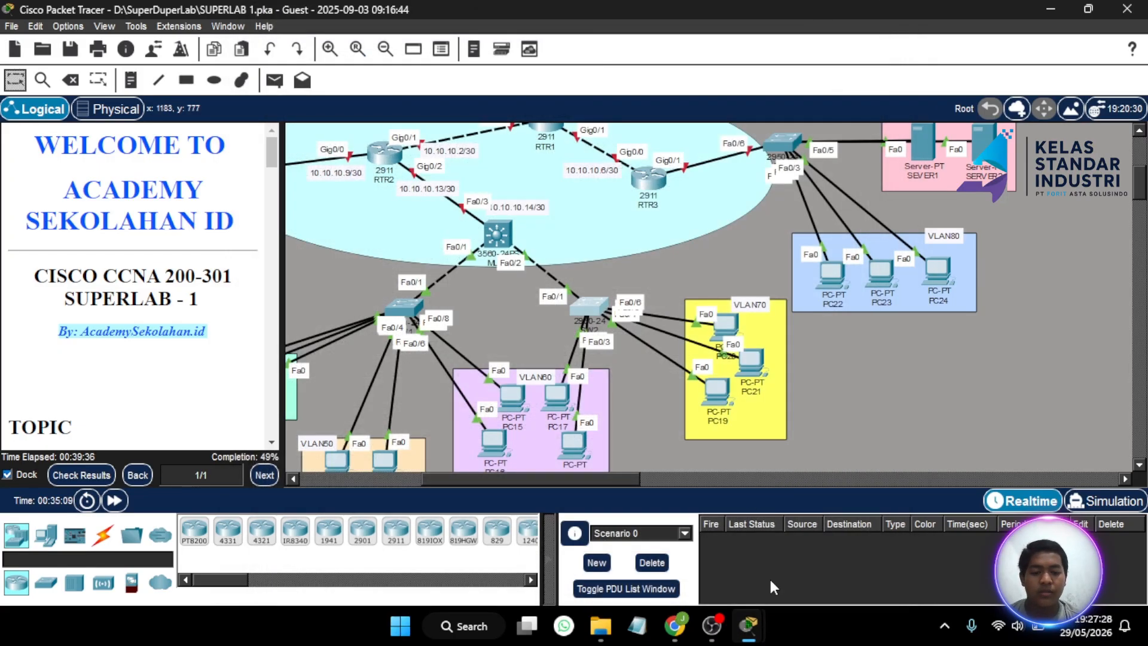
- Close SW1 and review the results showing SW2's ports, trunk VLANs and names correct at 49%
{"action": "mouse_move", "coordinate": [754, 624]}
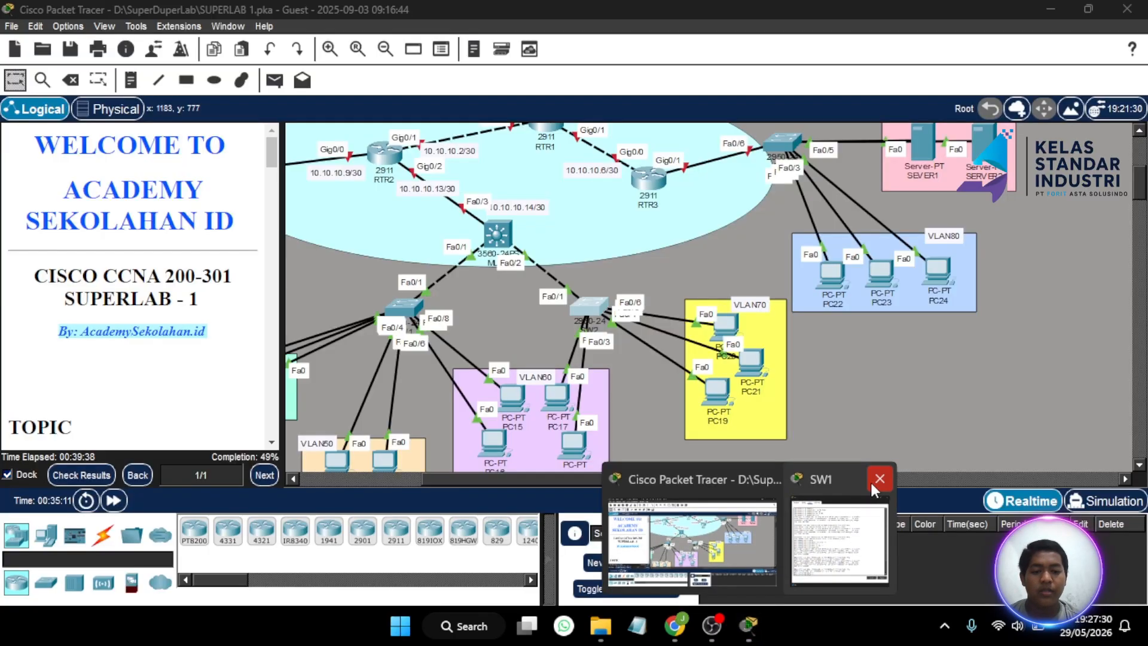
{"action": "left_click", "coordinate": [879, 479]}
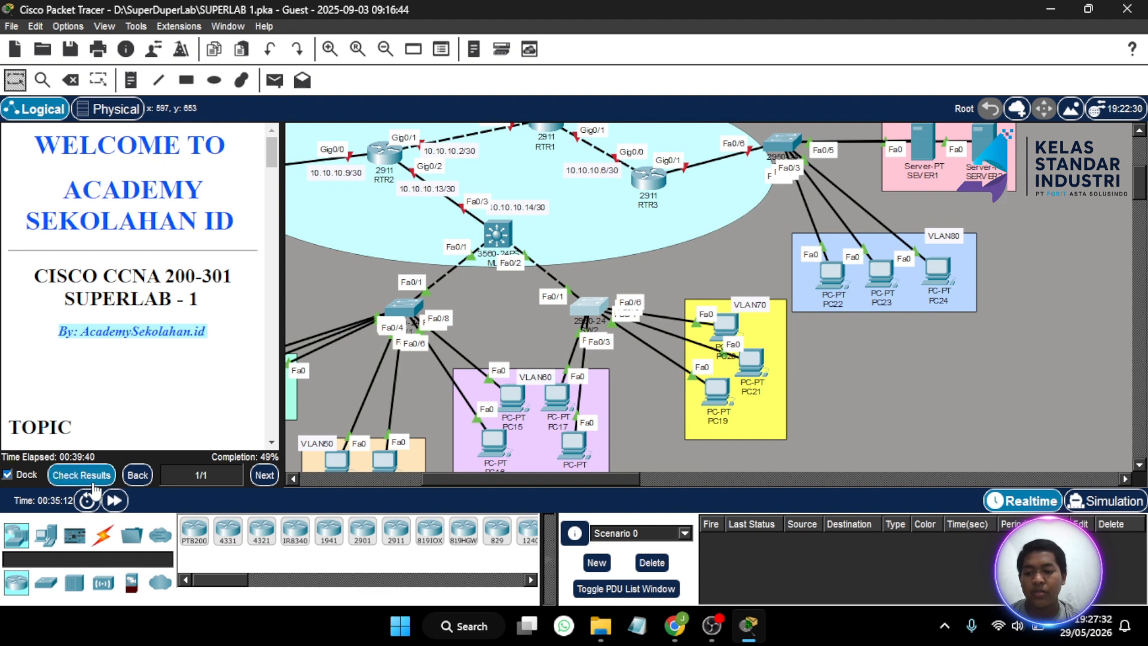
{"action": "left_click", "coordinate": [93, 475]}
{"action": "scroll", "coordinate": [212, 370], "scroll_direction": "down", "scroll_amount": 20}
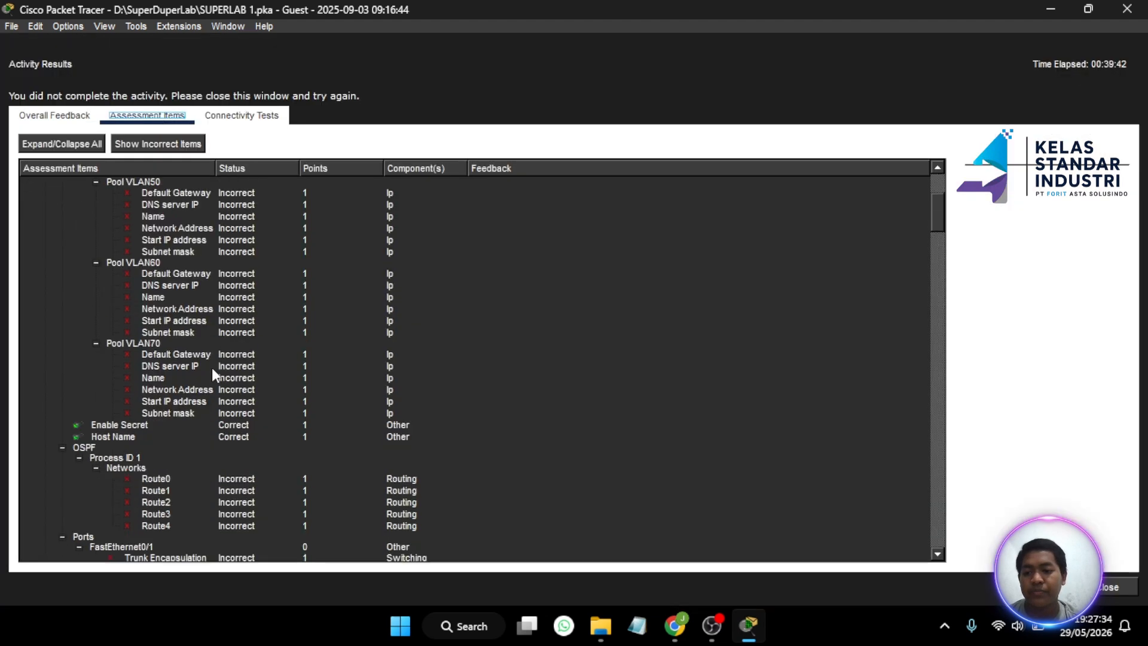
{"action": "scroll", "coordinate": [211, 371], "scroll_direction": "up", "scroll_amount": 13}
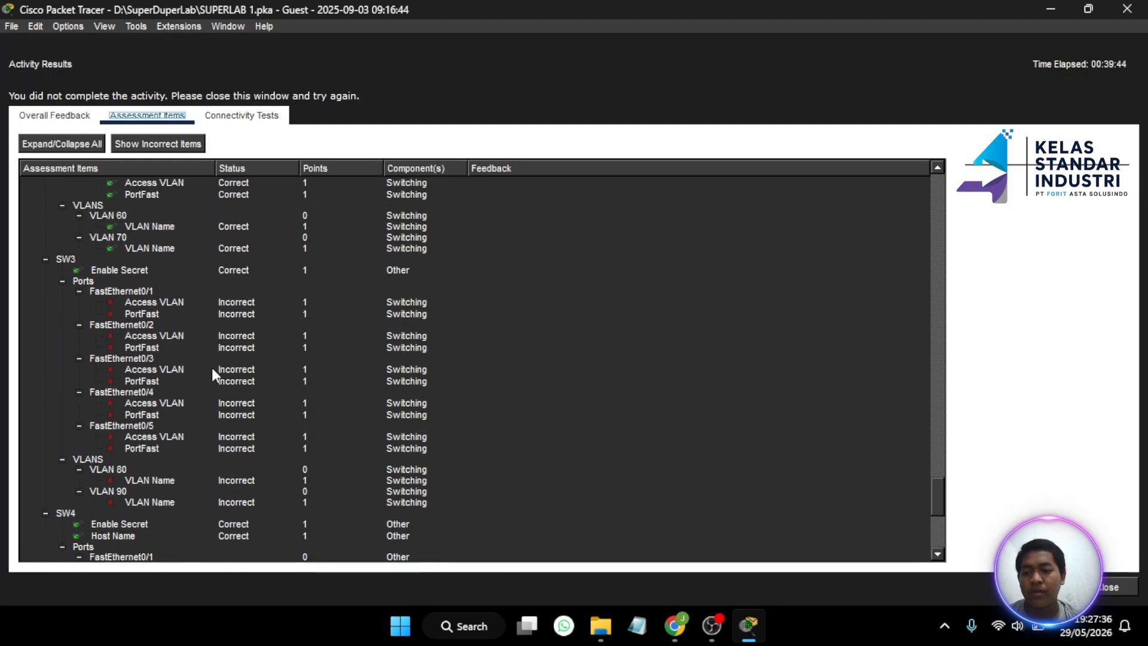
{"action": "scroll", "coordinate": [212, 367], "scroll_direction": "down", "scroll_amount": 4}
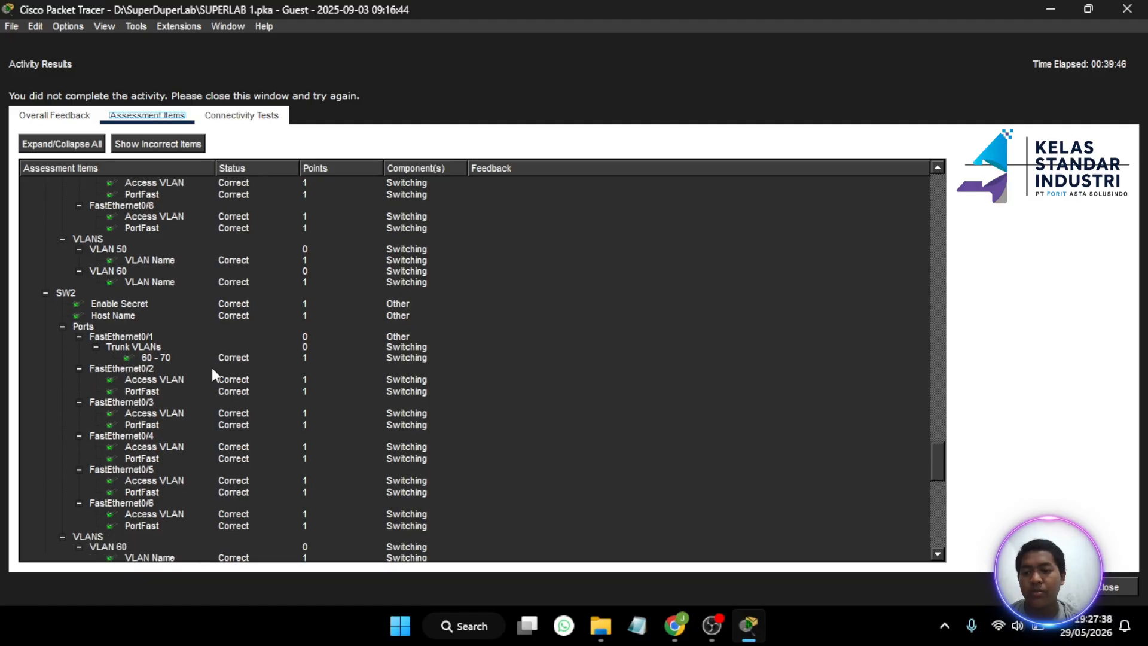
{"action": "scroll", "coordinate": [170, 345], "scroll_direction": "down", "scroll_amount": 2}
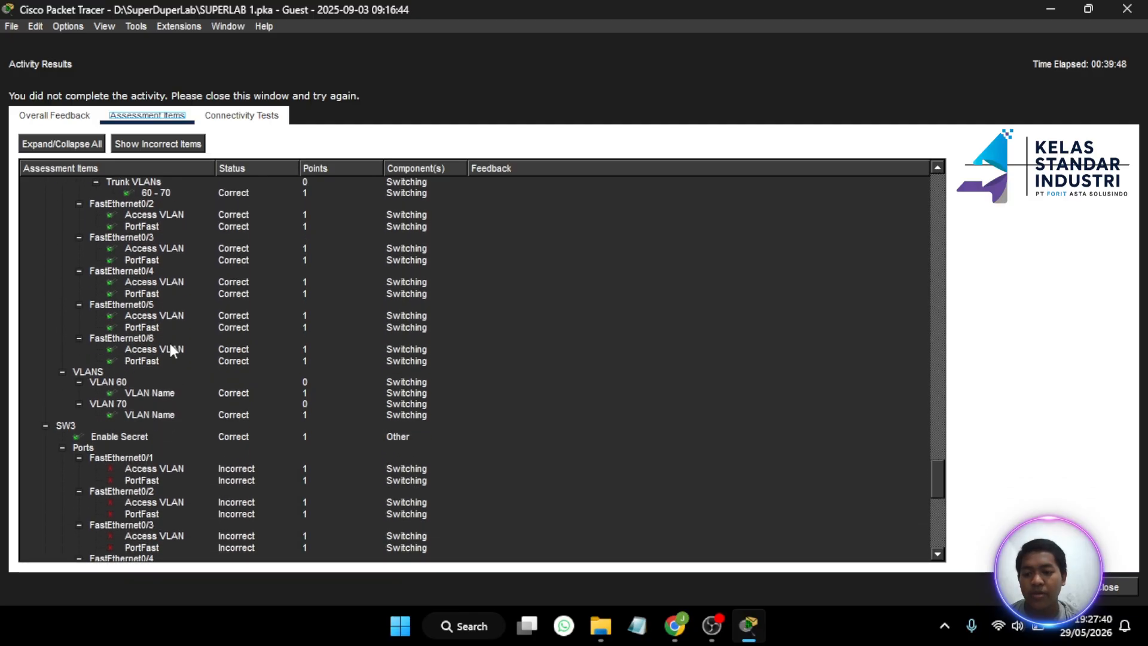
{"action": "left_click", "coordinate": [1109, 587]}
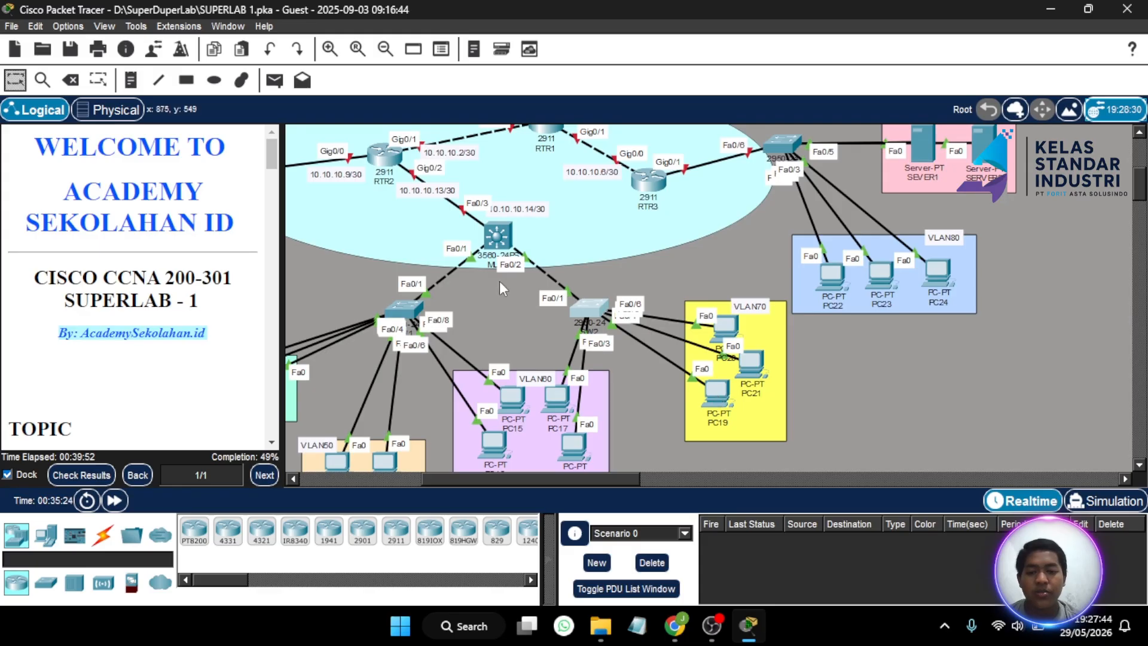
- Open MLS1's CLI, log in with the enable password and enter global configuration mode
{"action": "scroll", "coordinate": [499, 282], "scroll_direction": "left", "scroll_amount": 2}
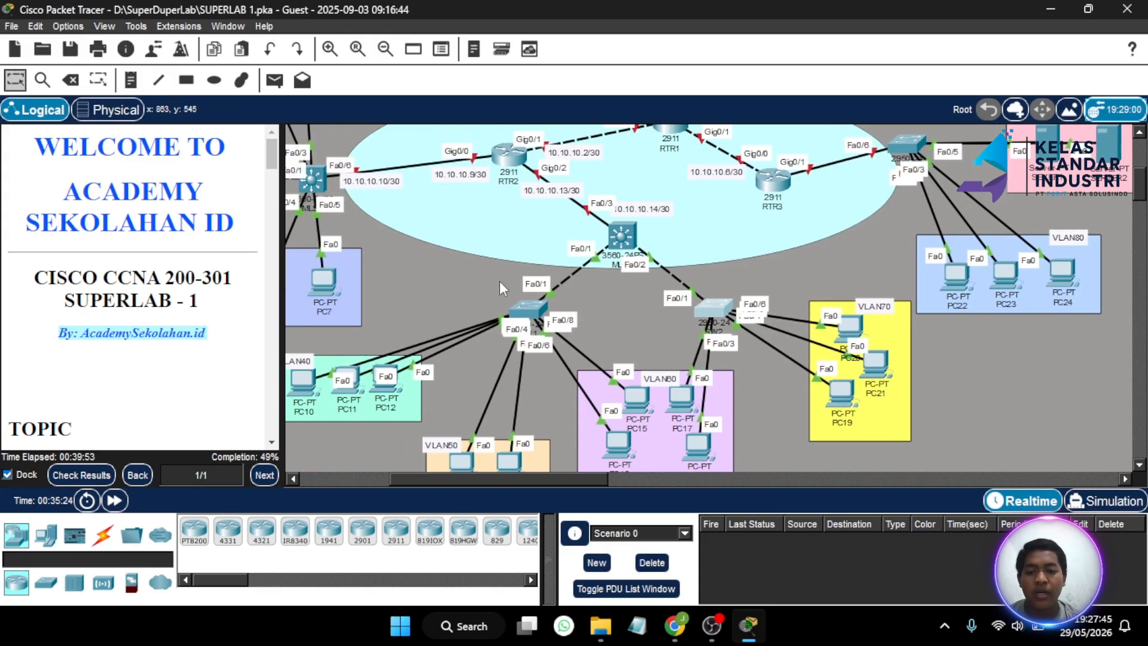
{"action": "left_click", "coordinate": [620, 235]}
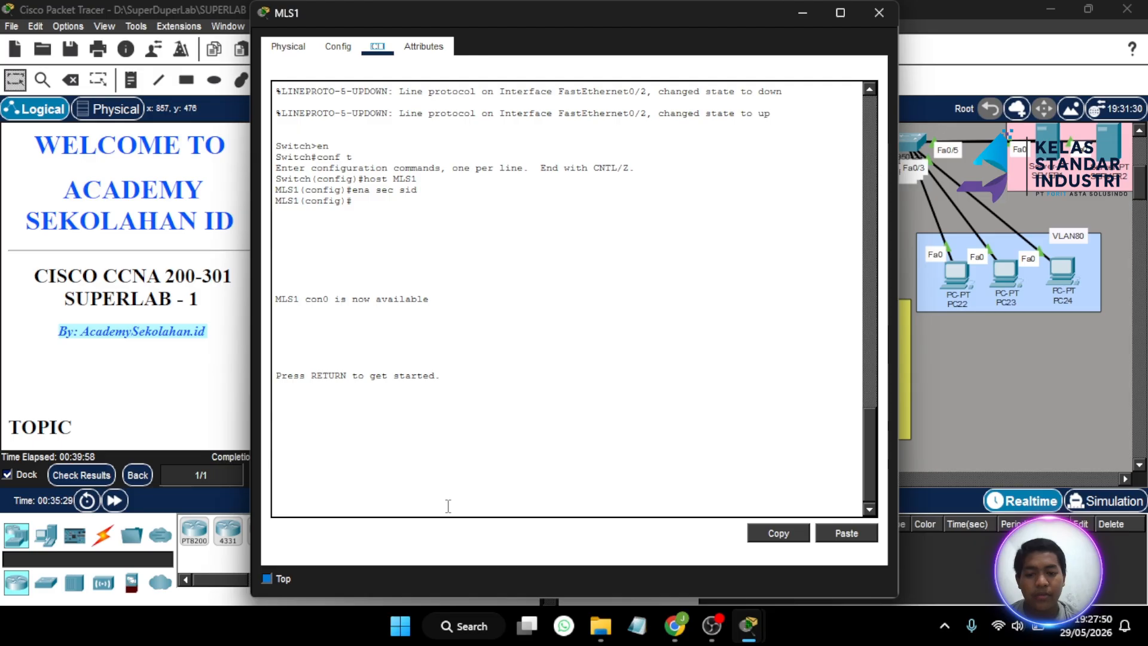
{"action": "key", "text": "Return"}
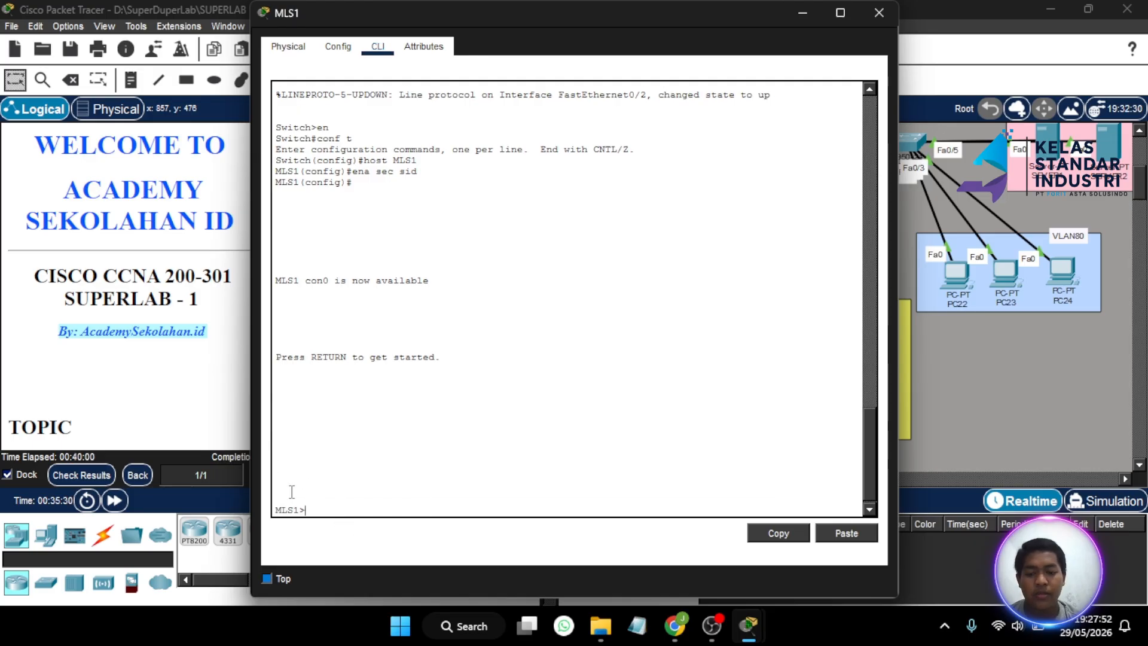
{"action": "type", "text": "en"}
{"action": "key", "text": "Return"}
{"action": "type", "text": "sid"}
{"action": "key", "text": "Return"}
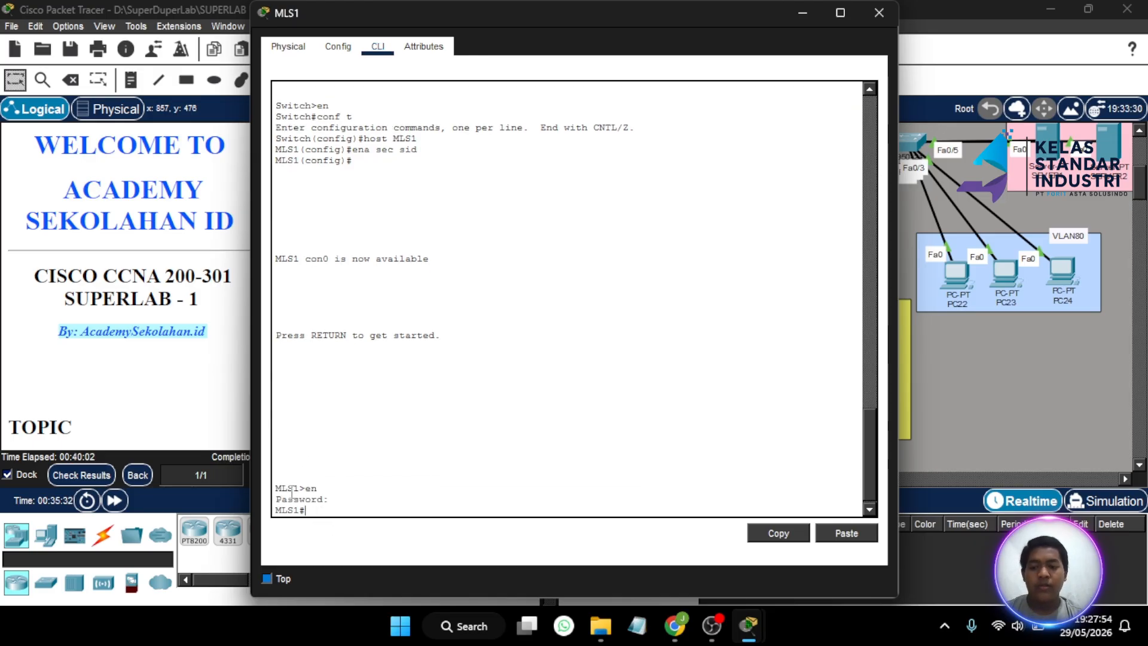
{"action": "type", "text": "conf "}
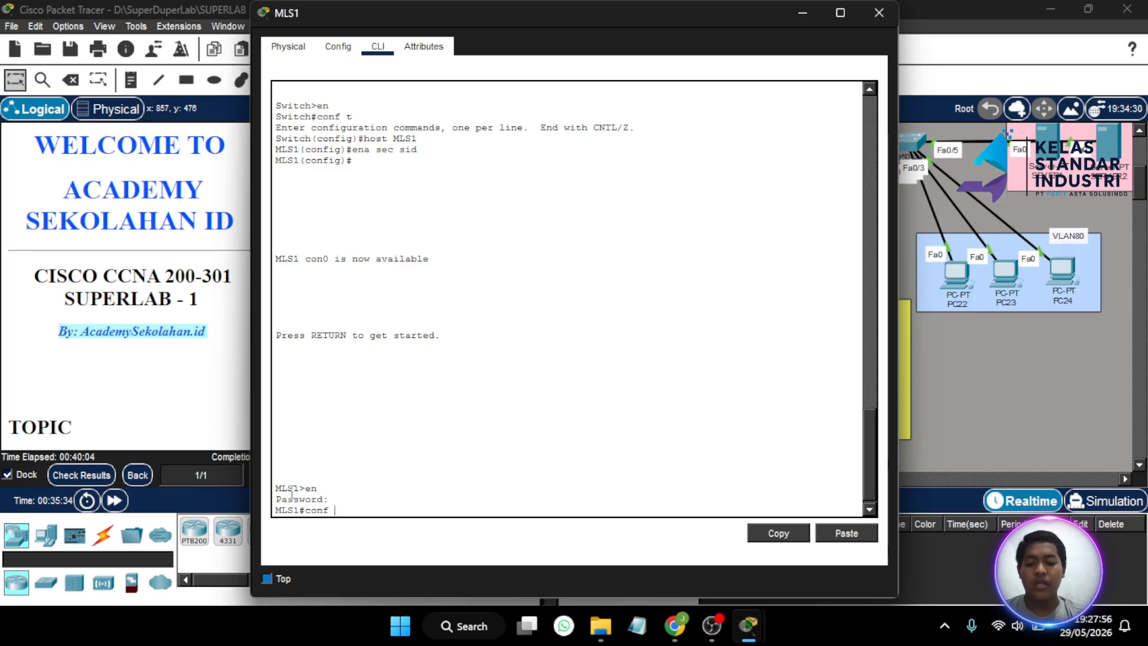
{"action": "type", "text": "t"}
{"action": "key", "text": "Return"}
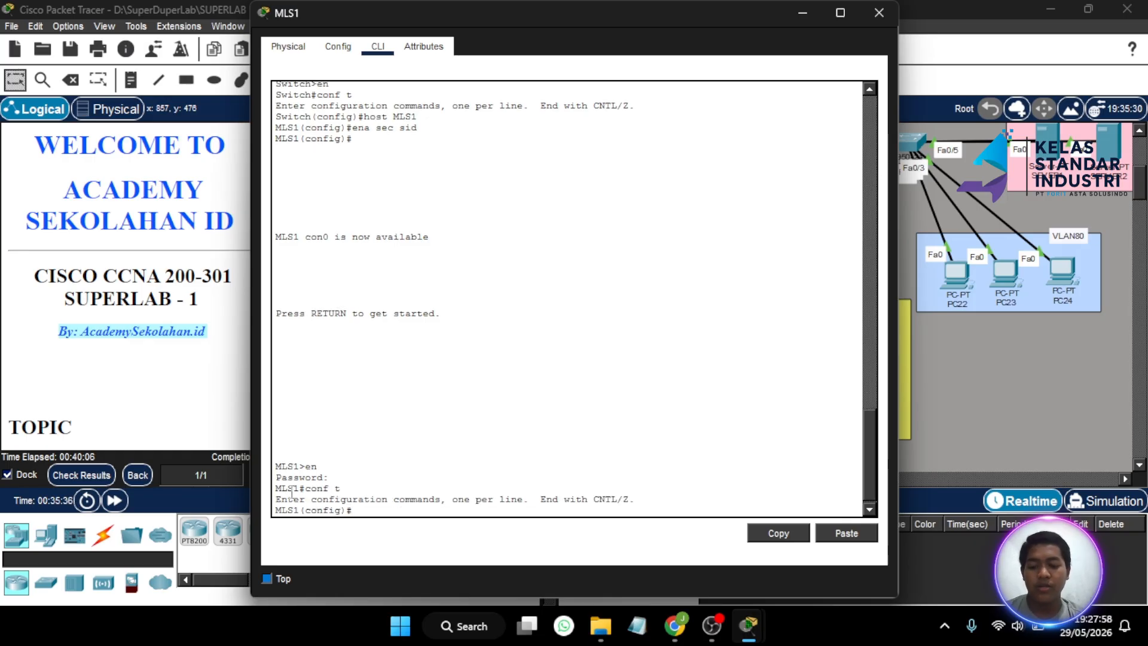
- Begin a vlan command on MLS1 and consult the VLAN40–VLAN70 IP address table and topology
{"action": "type", "text": "vlan"}
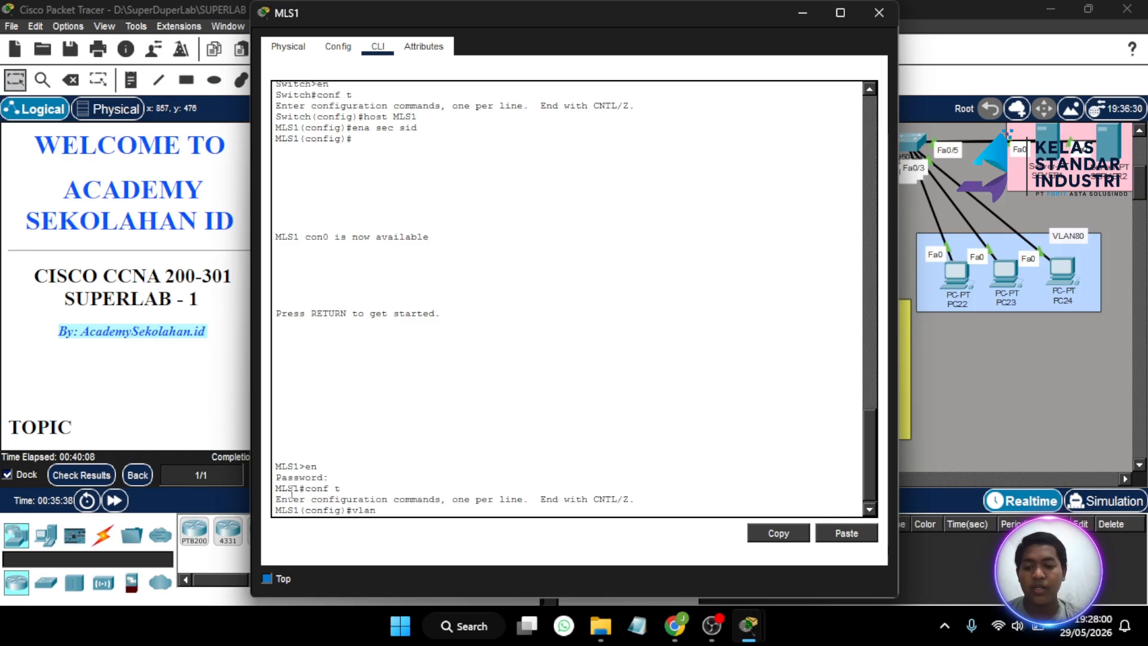
{"action": "scroll", "coordinate": [210, 409], "scroll_direction": "down", "scroll_amount": 10}
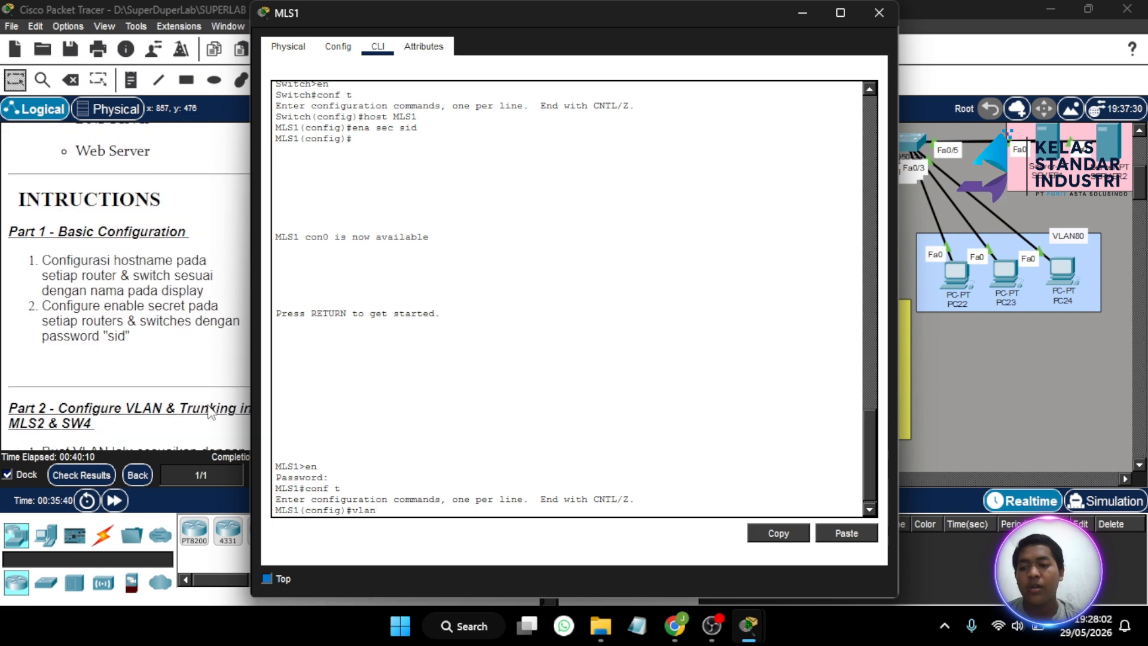
{"action": "scroll", "coordinate": [210, 412], "scroll_direction": "down", "scroll_amount": 8}
{"action": "scroll", "coordinate": [175, 336], "scroll_direction": "up", "scroll_amount": 8}
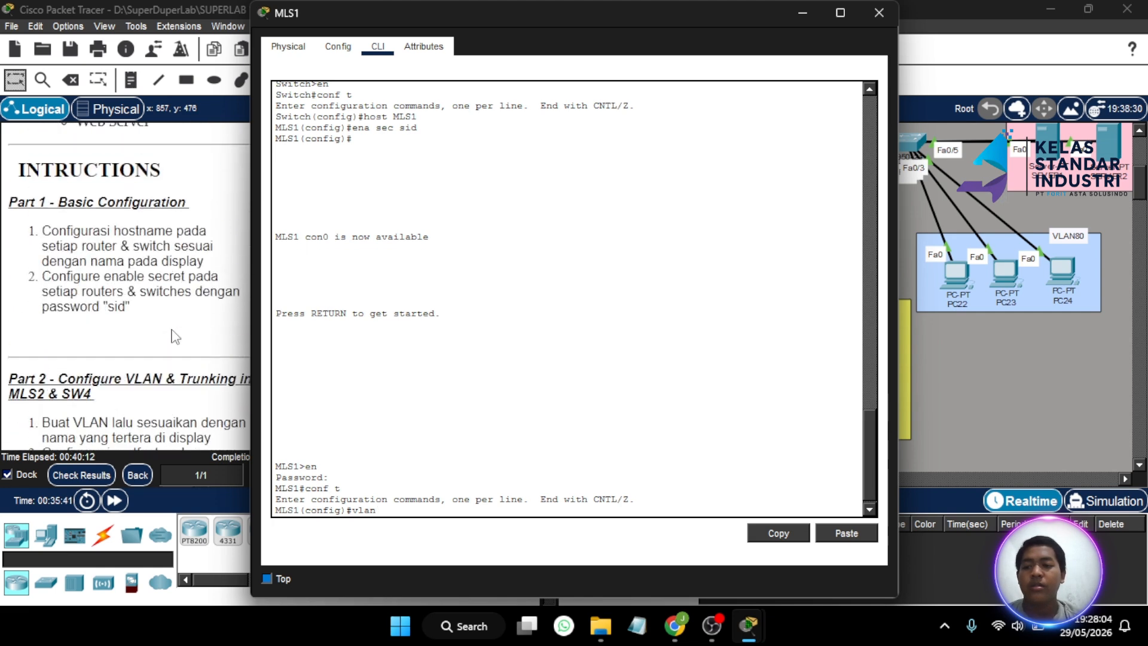
{"action": "scroll", "coordinate": [175, 337], "scroll_direction": "up", "scroll_amount": 4}
{"action": "scroll", "coordinate": [173, 335], "scroll_direction": "down", "scroll_amount": 12}
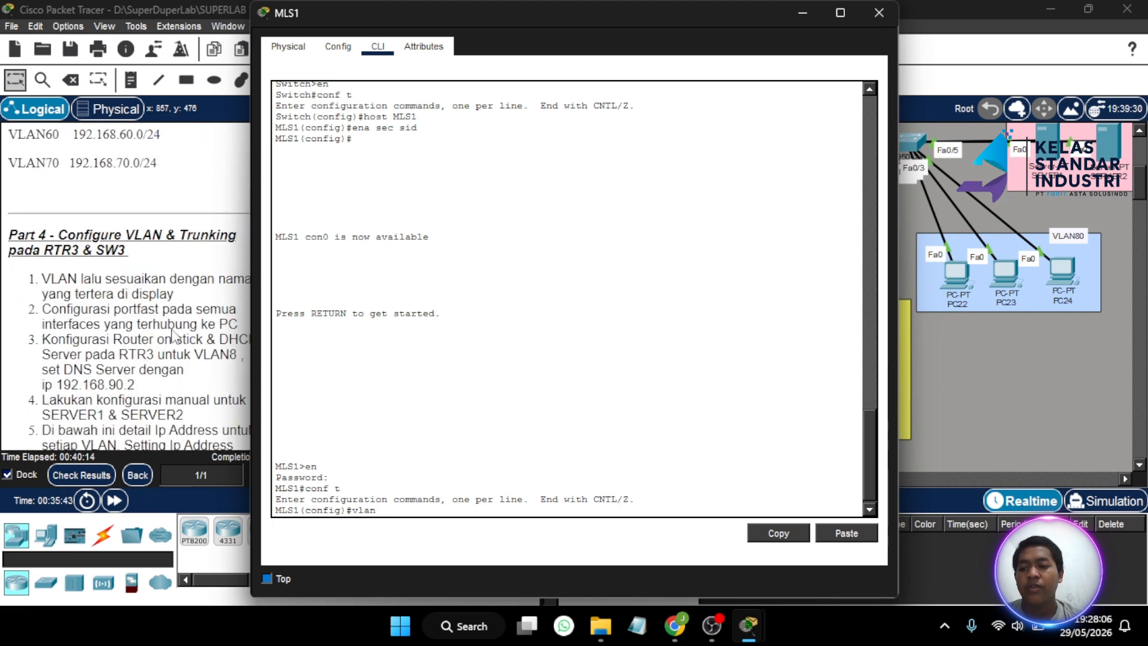
{"action": "scroll", "coordinate": [173, 335], "scroll_direction": "up", "scroll_amount": 5}
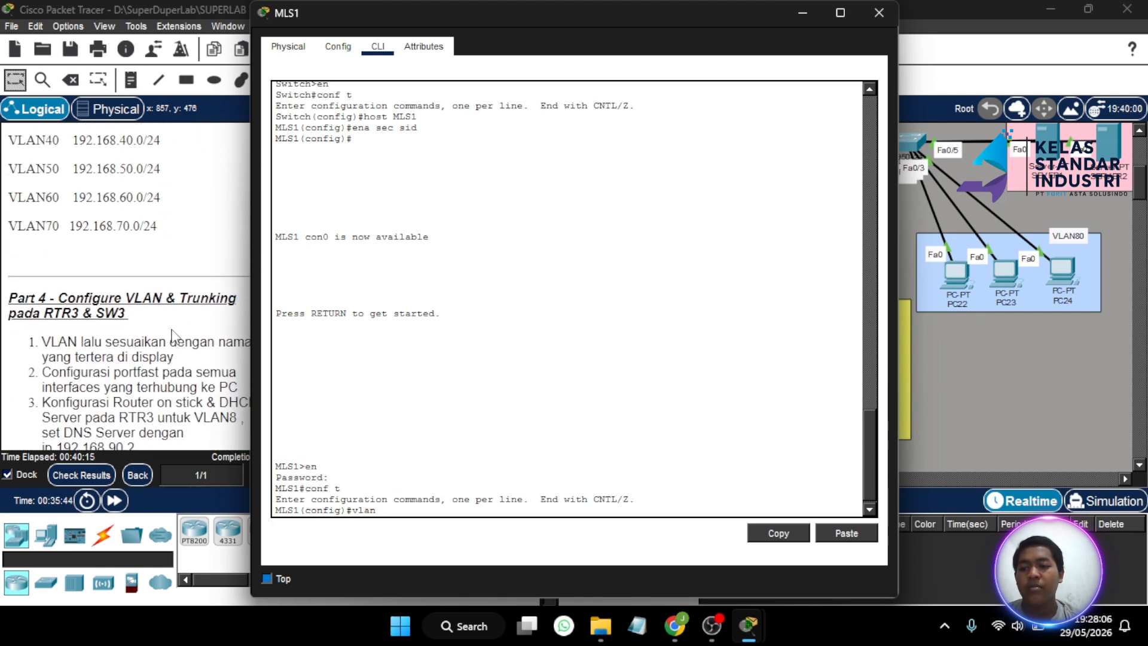
{"action": "left_click", "coordinate": [808, 11]}
{"action": "scroll", "coordinate": [686, 261], "scroll_direction": "down", "scroll_amount": 2}
{"action": "scroll", "coordinate": [686, 261], "scroll_direction": "left", "scroll_amount": 4}
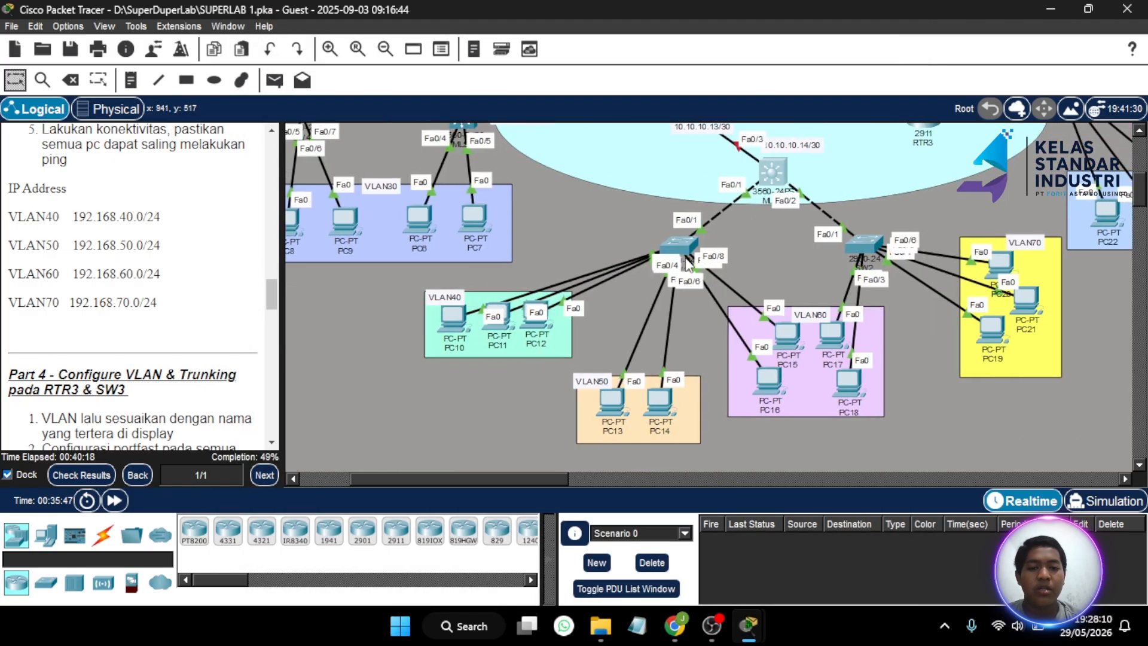
{"action": "scroll", "coordinate": [686, 261], "scroll_direction": "right", "scroll_amount": 3}
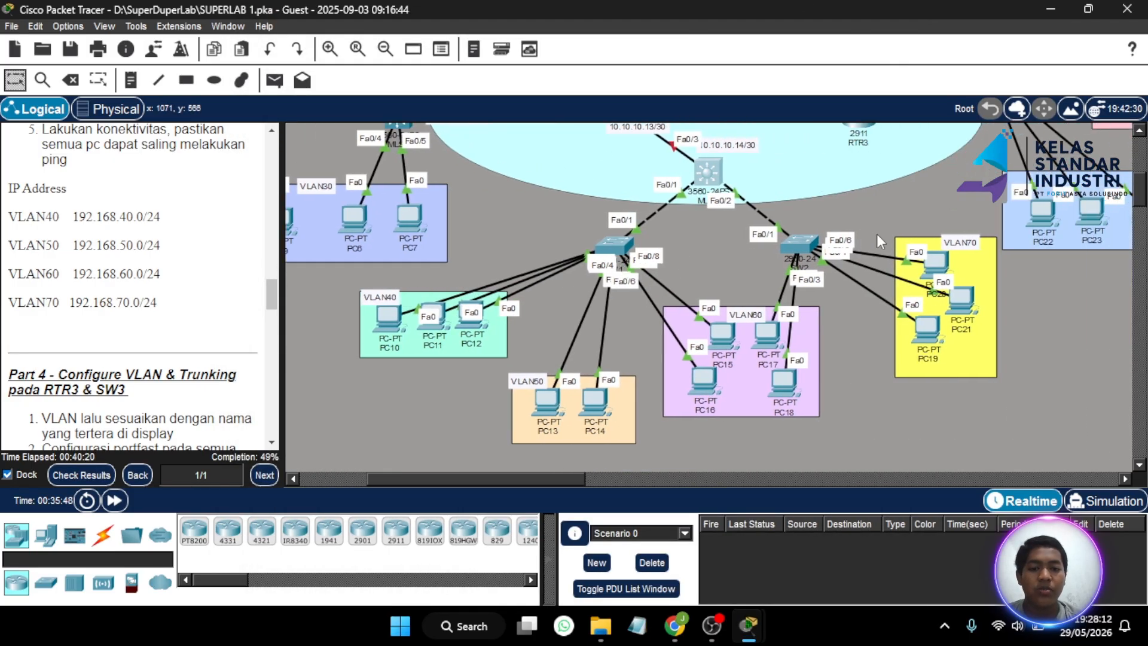
{"action": "scroll", "coordinate": [780, 251], "scroll_direction": "up", "scroll_amount": 2}
{"action": "left_click", "coordinate": [697, 211]}
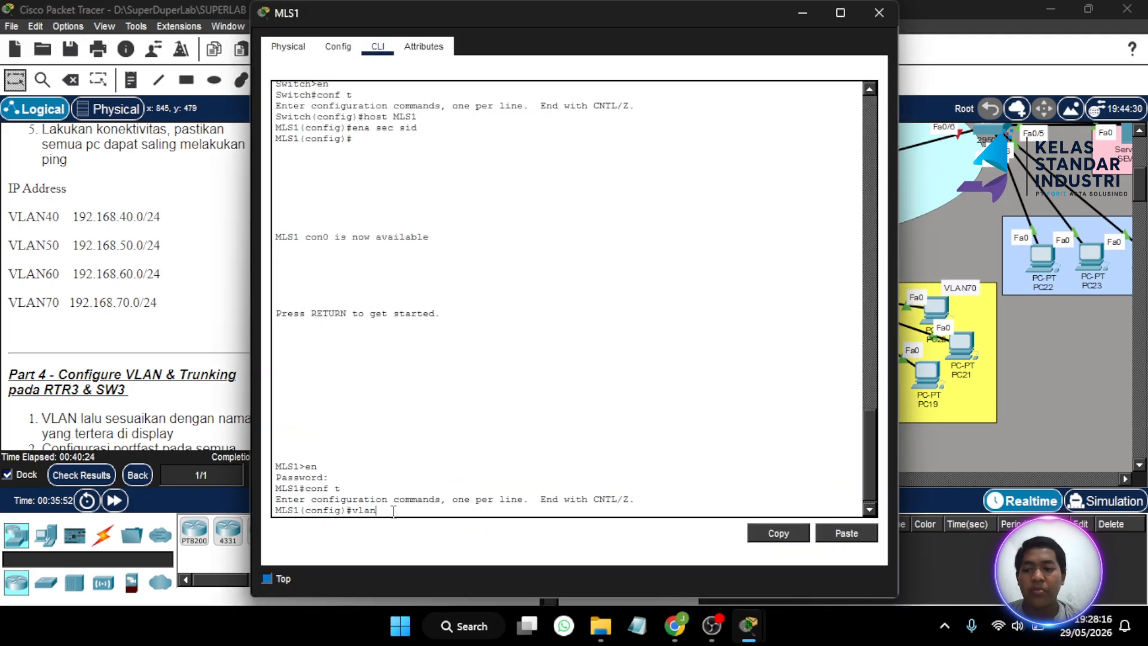
- Create VLAN 40 named VLAN40 and VLAN 50 named VLAN50 on MLS1, correcting a mistyped name command
{"action": "type", "text": "40"}
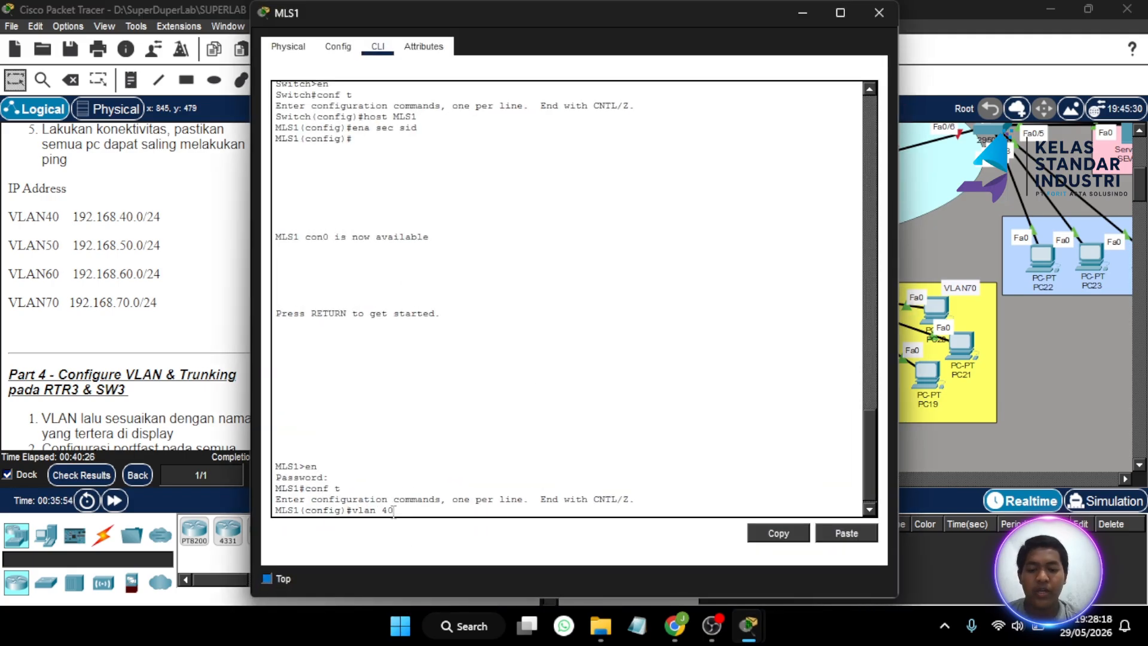
{"action": "key", "text": "Return"}
{"action": "type", "text": "name "}
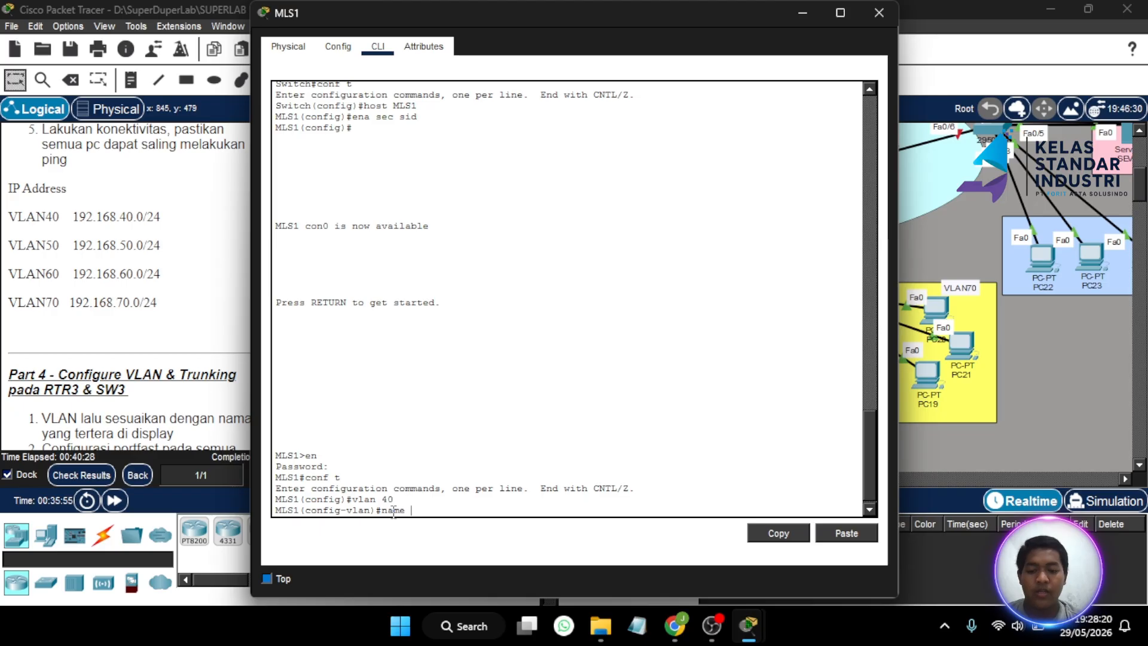
{"action": "type", "text": "VLAN"}
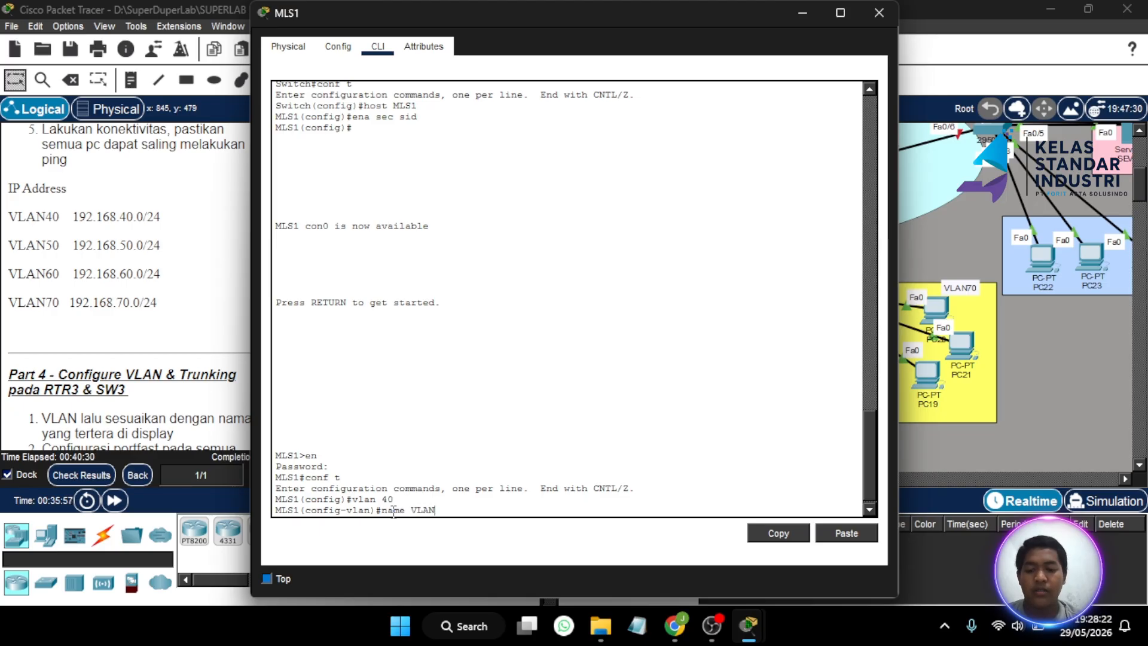
{"action": "type", "text": "40"}
{"action": "key", "text": "Return"}
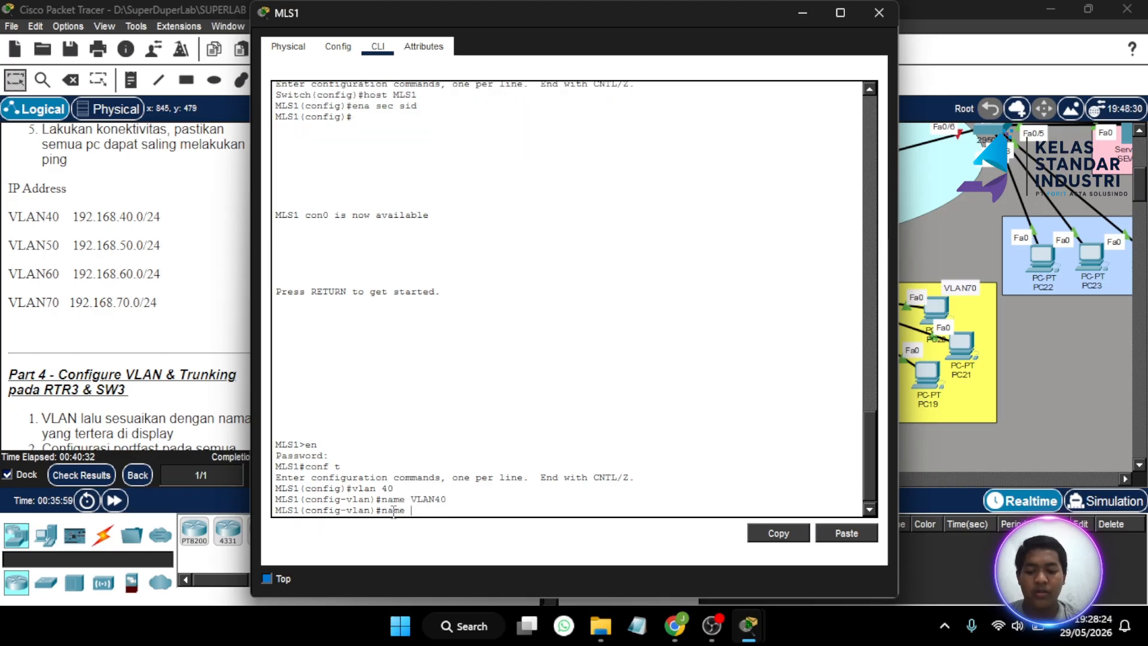
{"action": "type", "text": "name"}
{"action": "key", "text": "BackSpace"}
{"action": "key", "text": "BackSpace"}
{"action": "key", "text": "BackSpace"}
{"action": "key", "text": "BackSpace"}
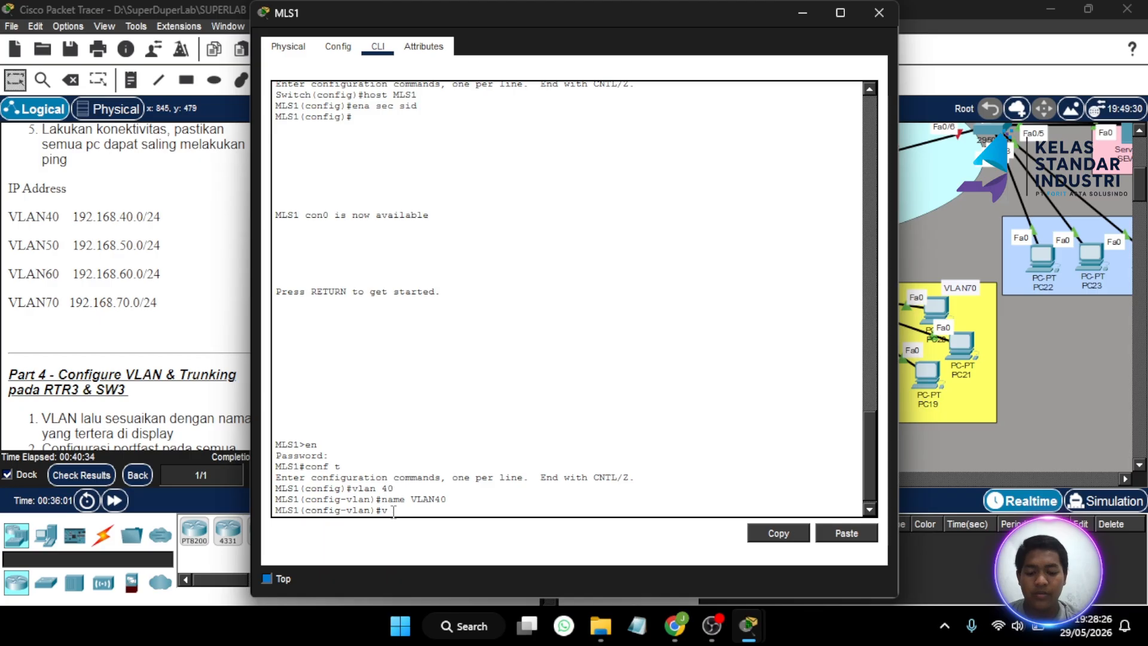
{"action": "type", "text": "vlan 50\\"}
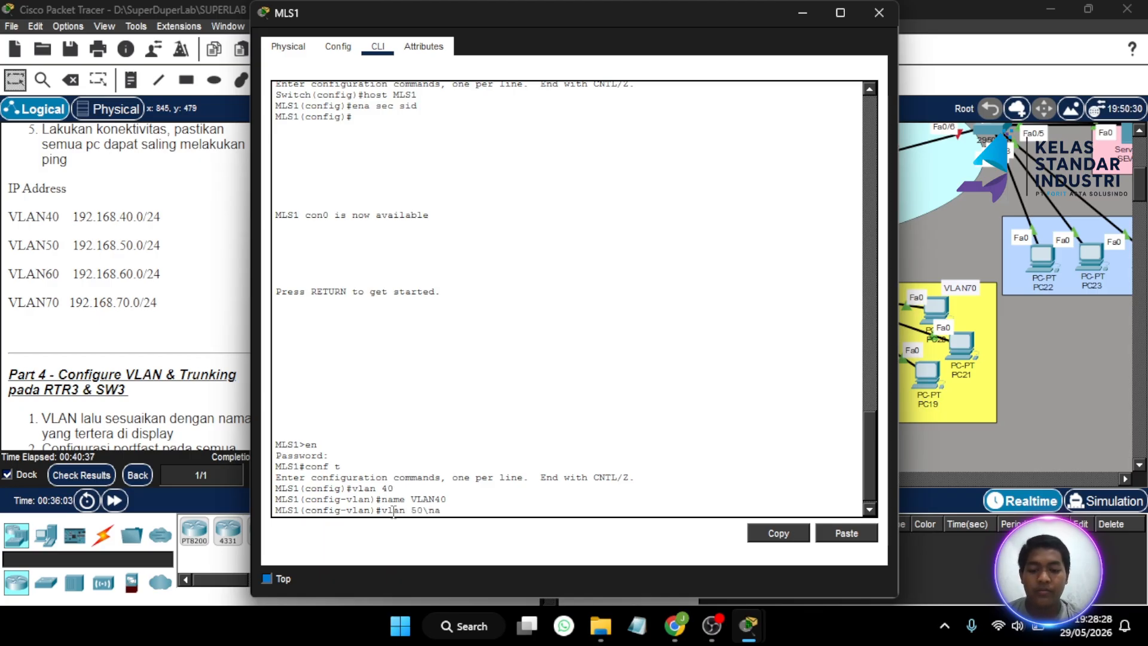
{"action": "key", "text": "BackSpace"}
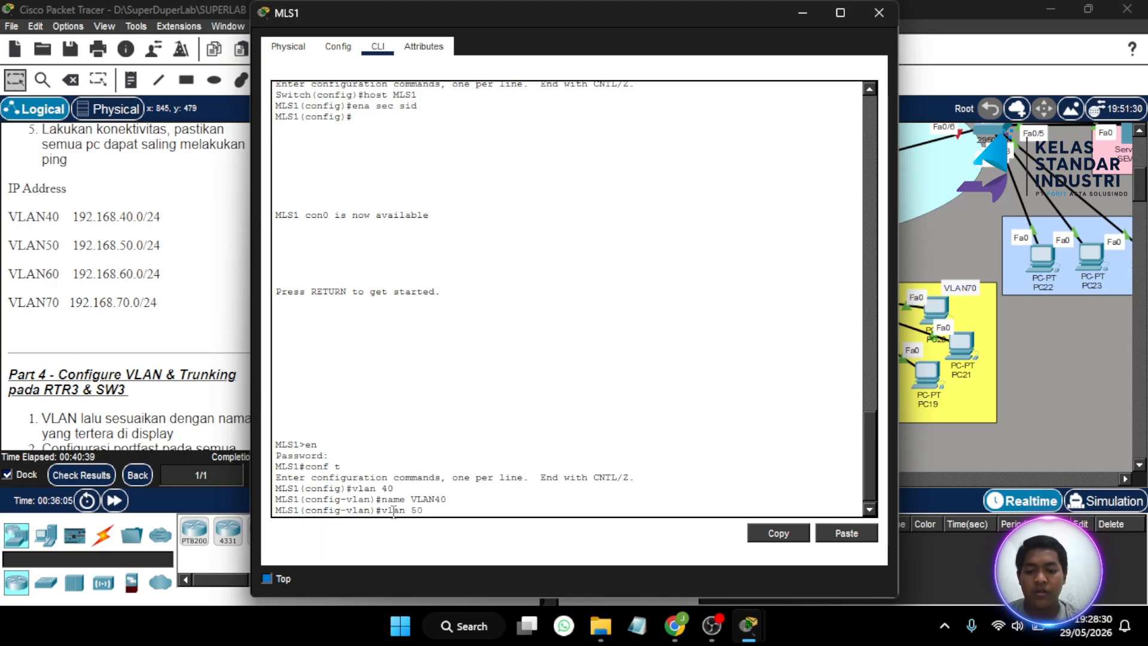
{"action": "key", "text": "Return"}
{"action": "type", "text": "nfig-vlan)#name"}
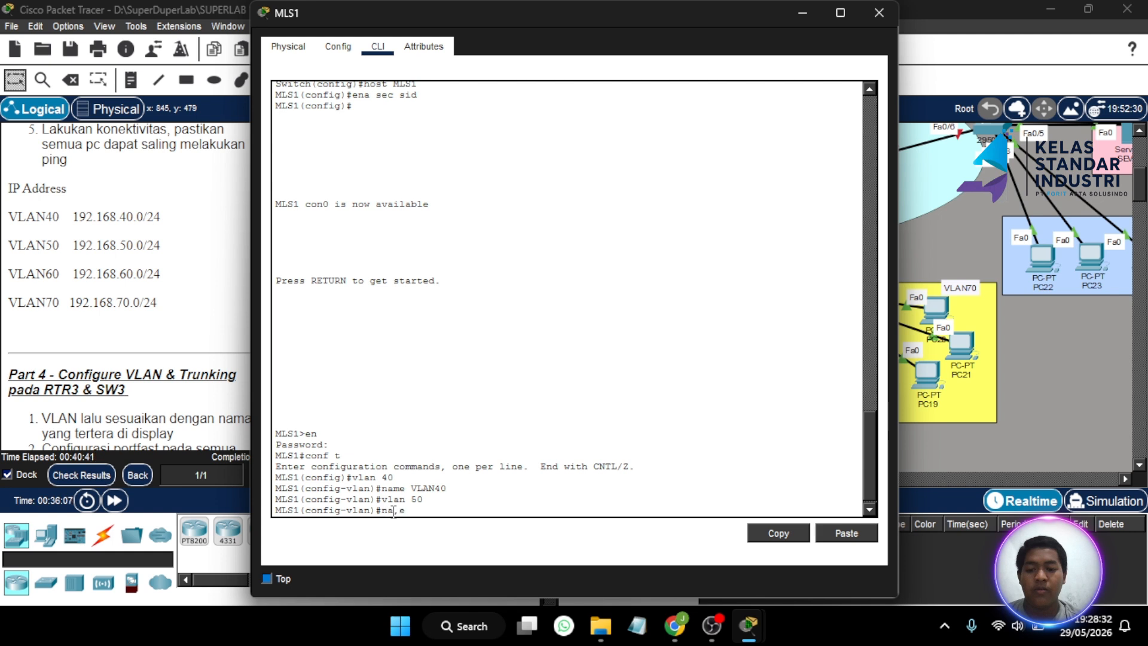
{"action": "type", "text": " VLAN"}
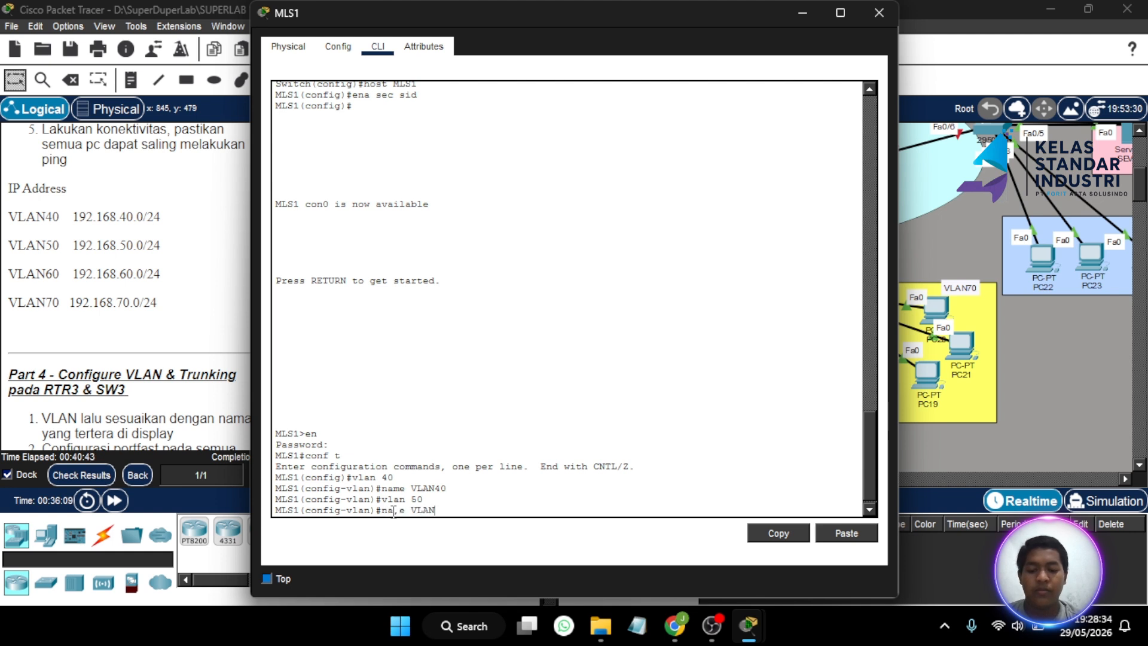
{"action": "type", "text": "50"}
{"action": "key", "text": "Return"}
{"action": "key", "text": "Up"}
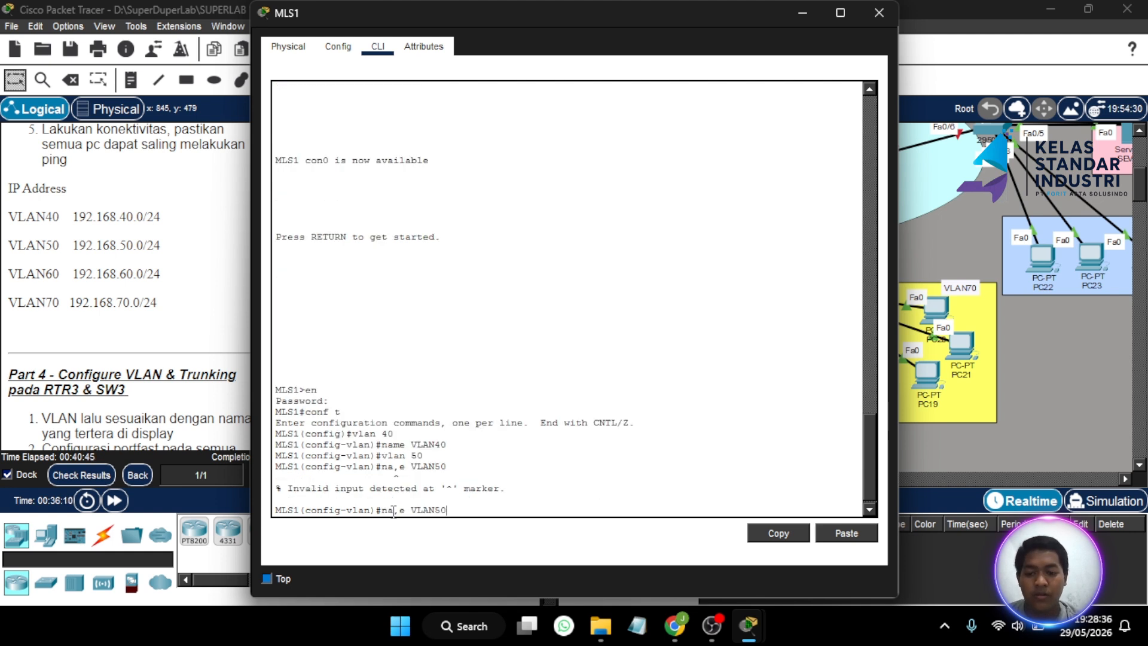
{"action": "key", "text": "Left"}
{"action": "key", "text": "Left"}
{"action": "key", "text": "Left"}
{"action": "key", "text": "Left"}
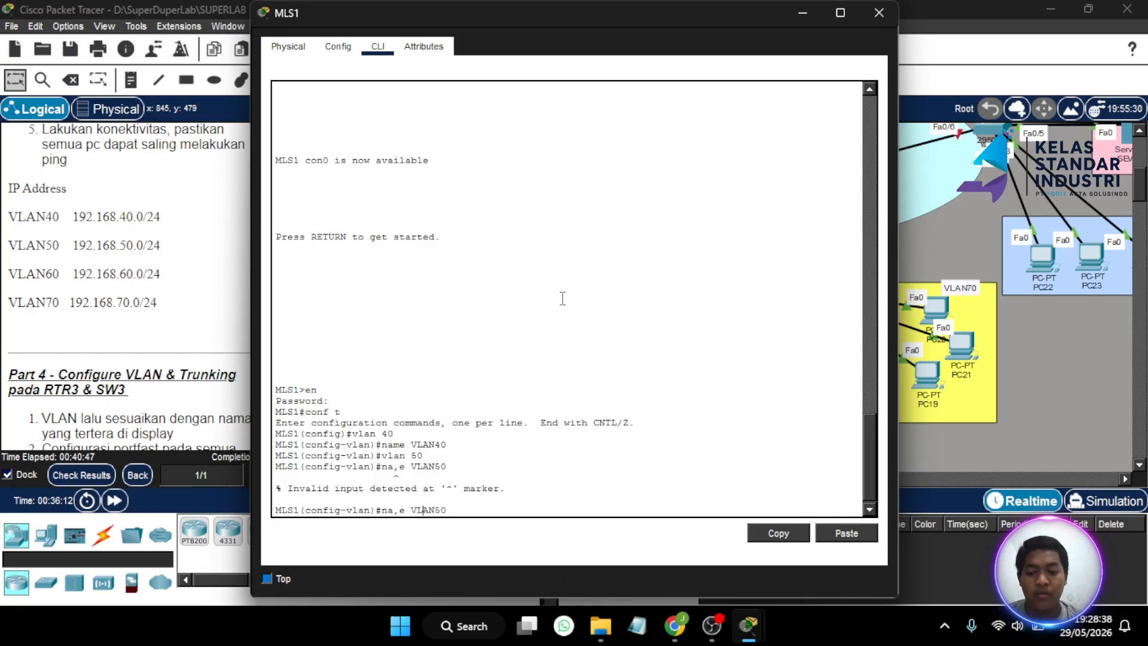
{"action": "key", "text": "BackSpace"}
{"action": "key", "text": "BackSpace"}
{"action": "type", "text": "me"}
{"action": "key", "text": "Return"}
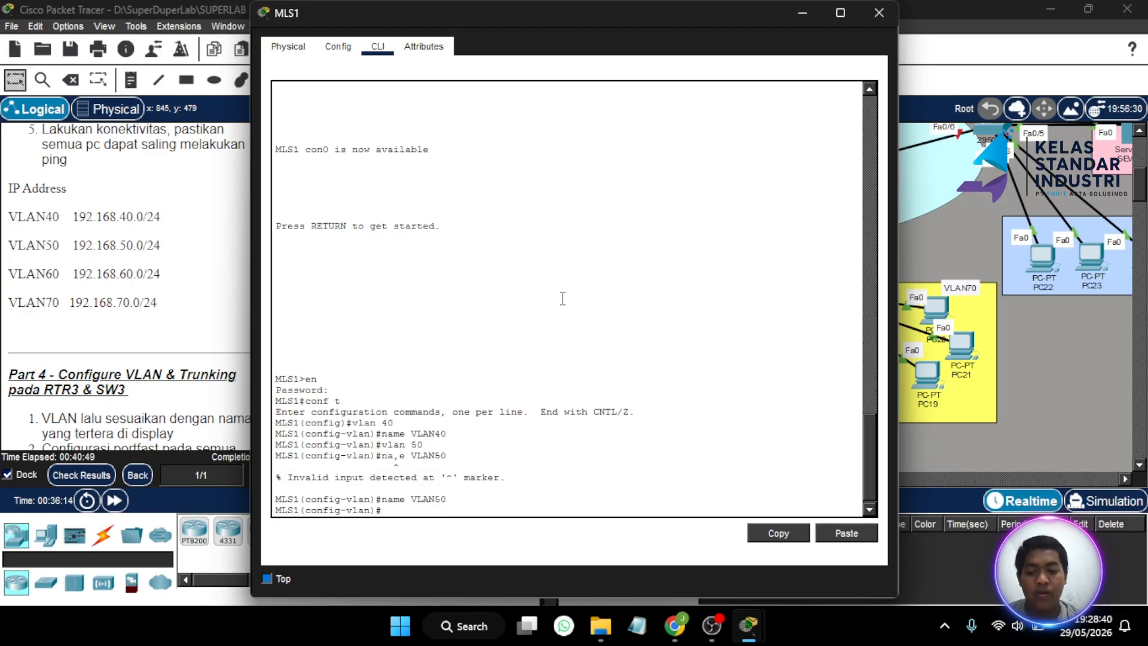
- Create VLAN 60 named VLAN60 and VLAN 70 named VLAN70 on MLS1
{"action": "key", "text": "Up"}
{"action": "key", "text": "Up"}
{"action": "key", "text": "Up"}
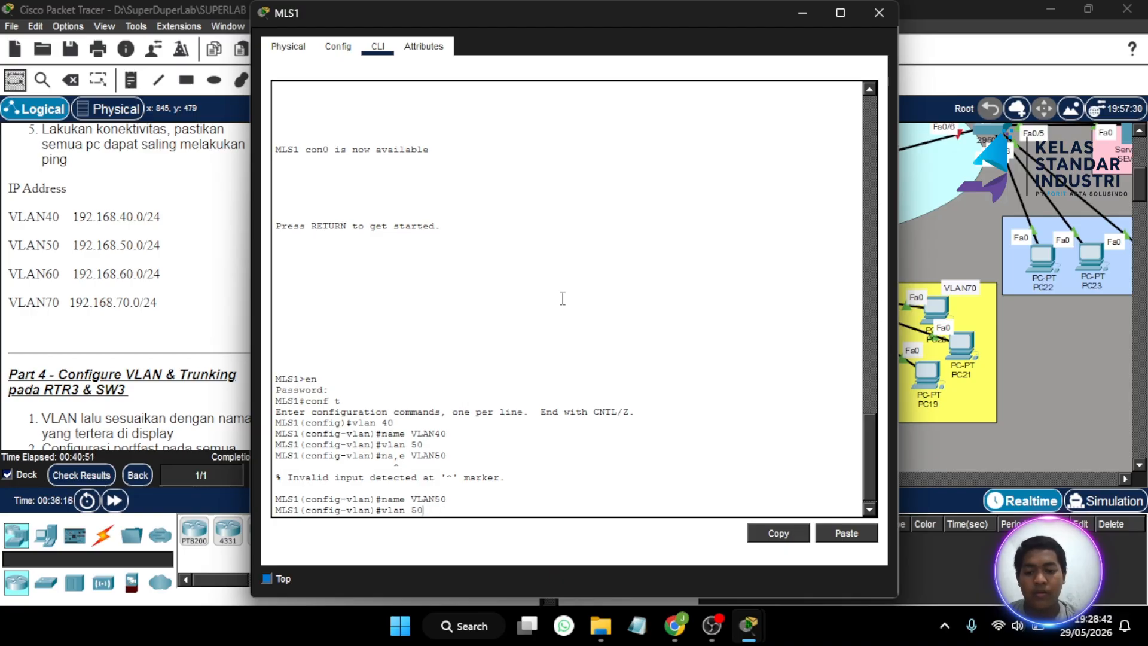
{"action": "key", "text": "BackSpace"}
{"action": "type", "text": "60"}
{"action": "key", "text": "Return"}
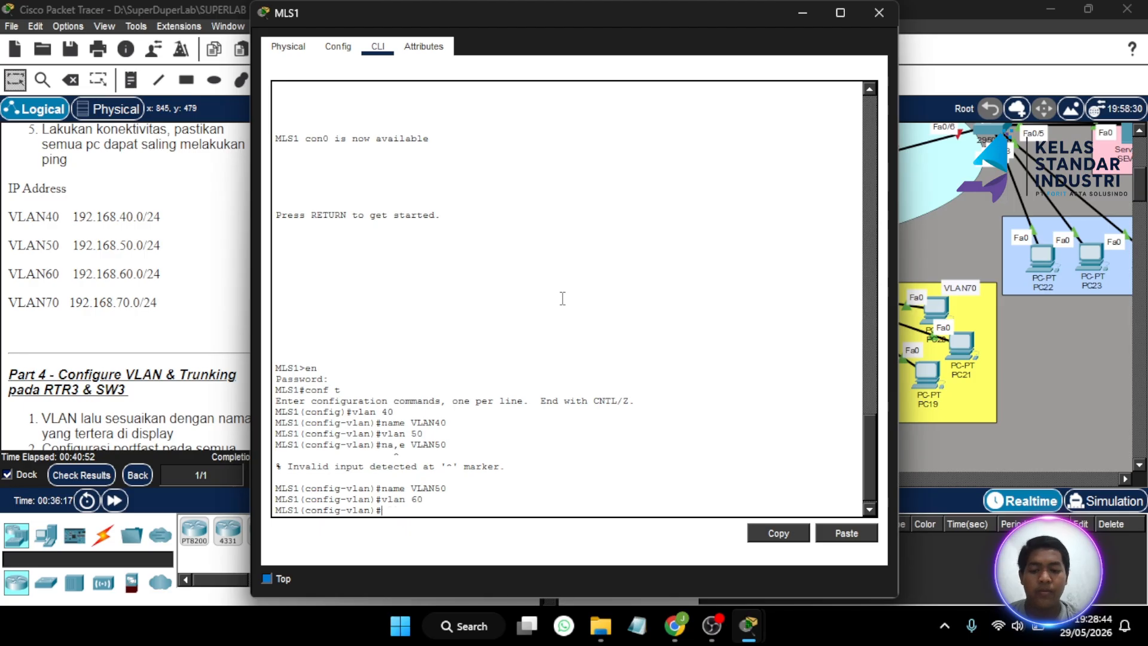
{"action": "type", "text": "name VLAN60"}
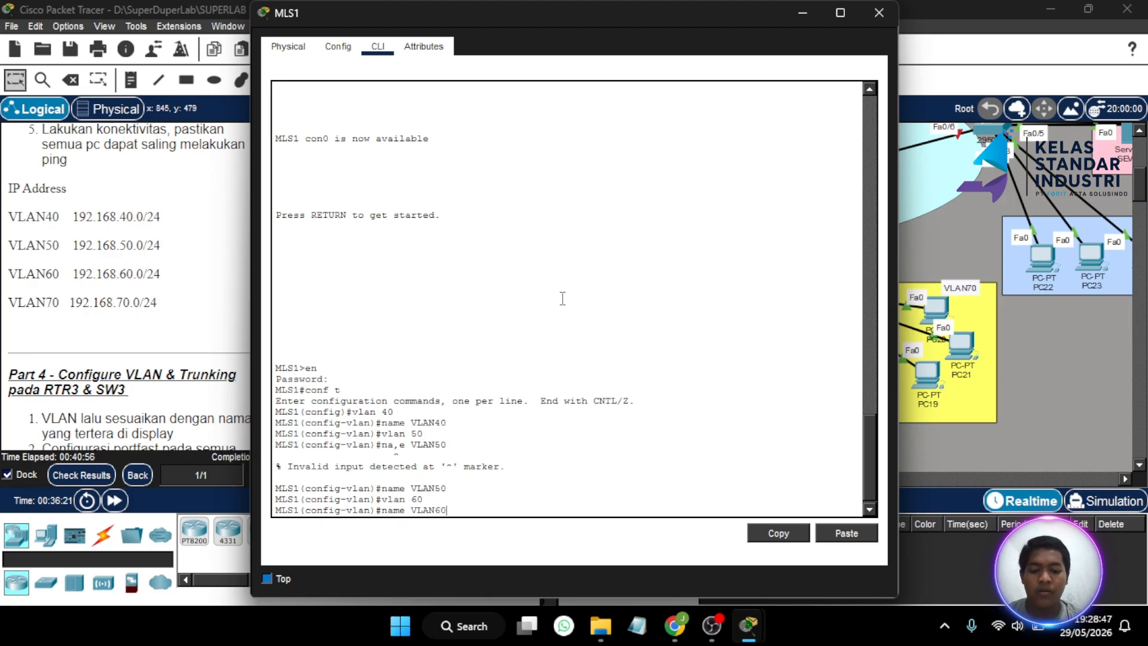
{"action": "key", "text": "Return"}
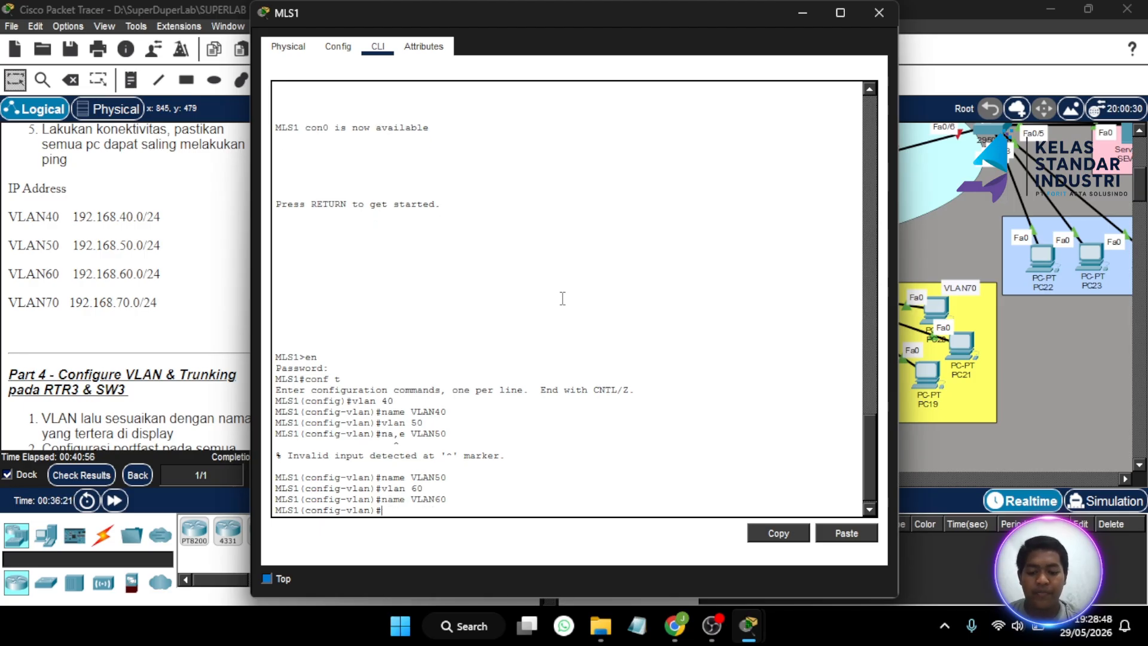
{"action": "type", "text": "vlan"}
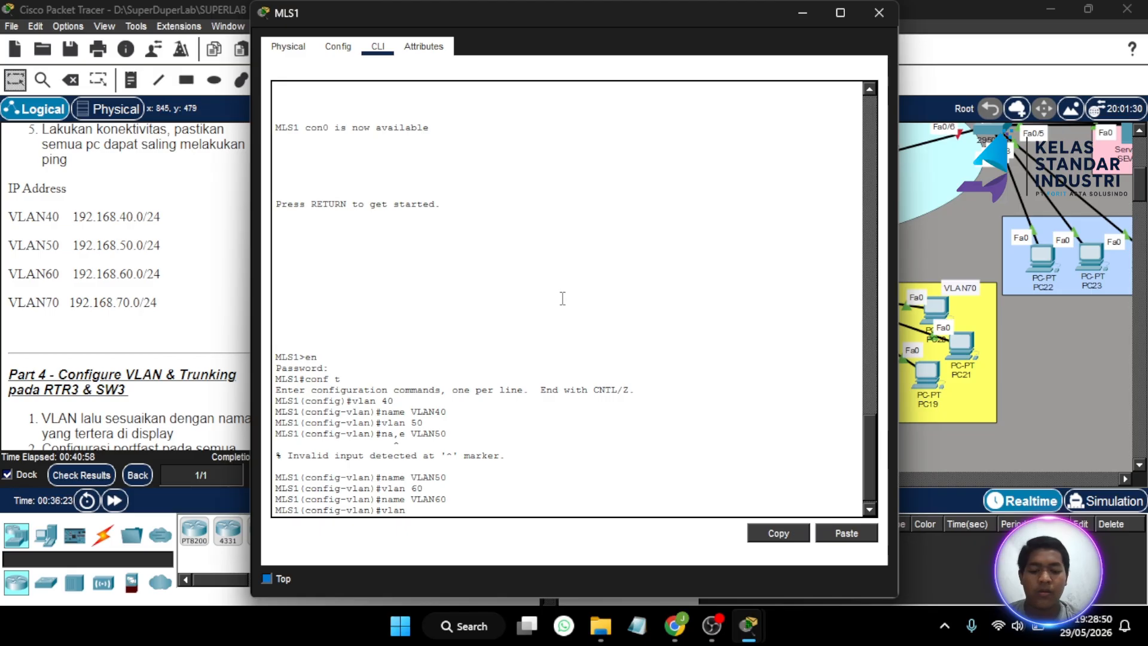
{"action": "type", "text": " 70"}
{"action": "key", "text": "Return"}
{"action": "type", "text": "na"}
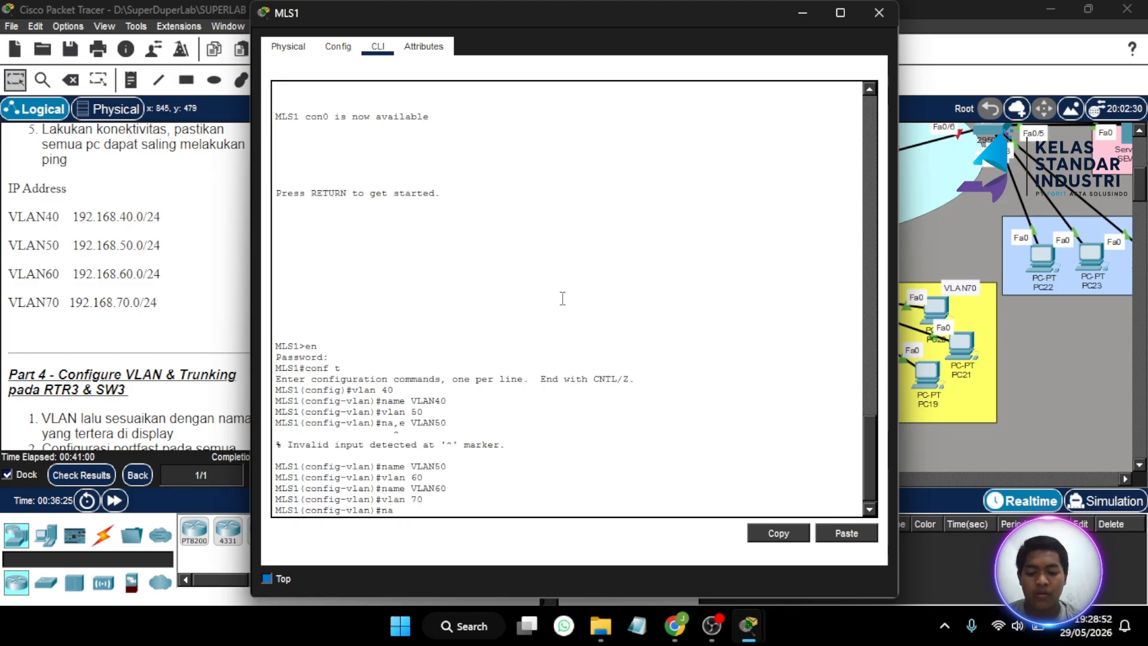
{"action": "type", "text": "me VLAN7"}
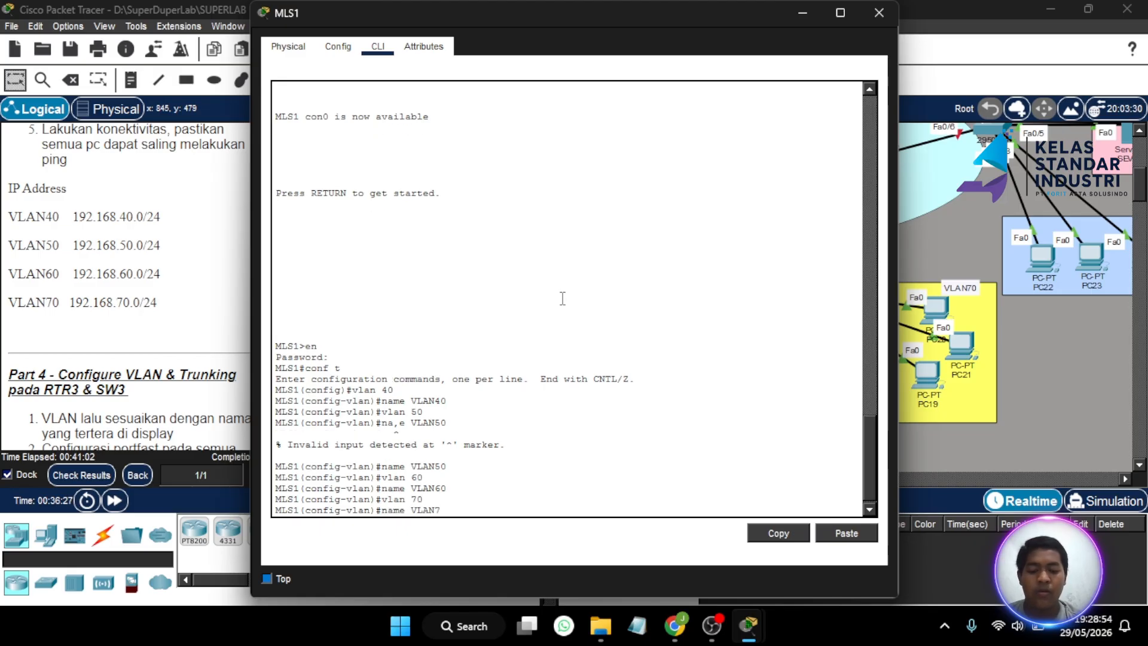
{"action": "type", "text": "0"}
{"action": "key", "text": "Return"}
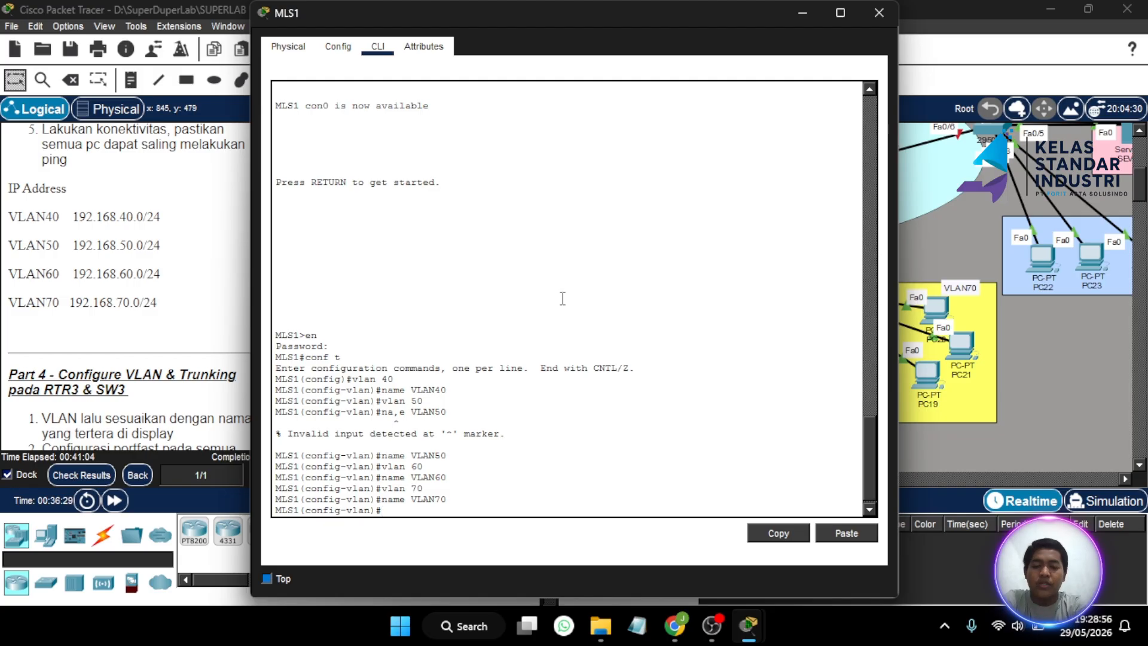
{"action": "key", "text": "Return"}
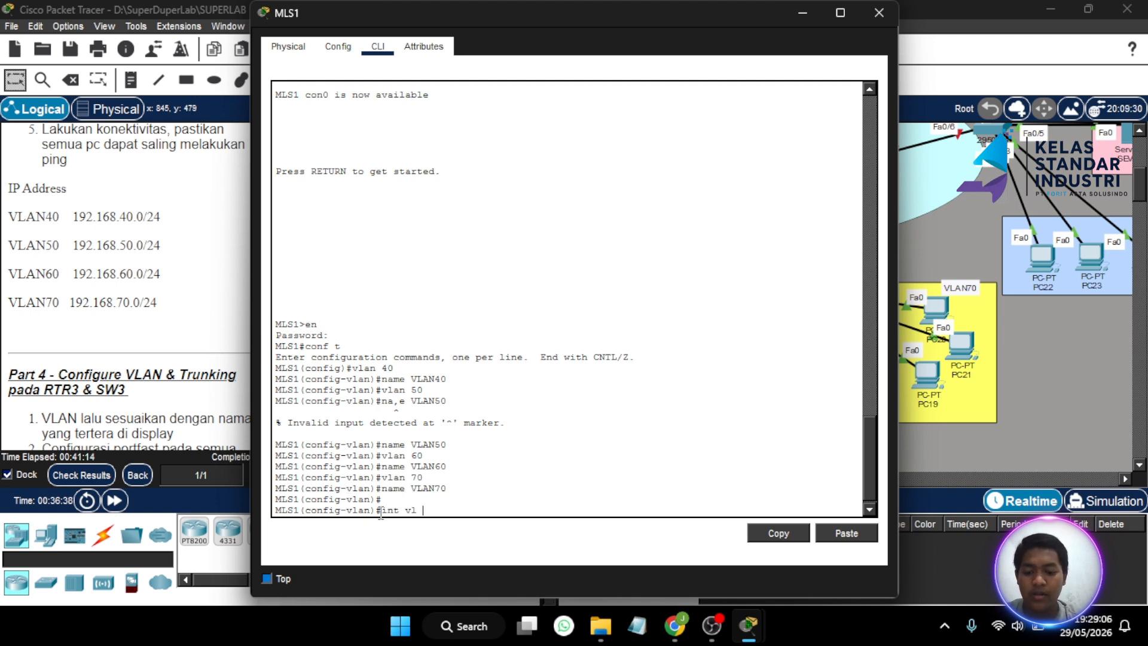
- Address interface Vlan40 as 192.168.40.1 and Vlan50 as 192.168.50.1, mask 255.255.255.0
{"action": "type", "text": "40"}
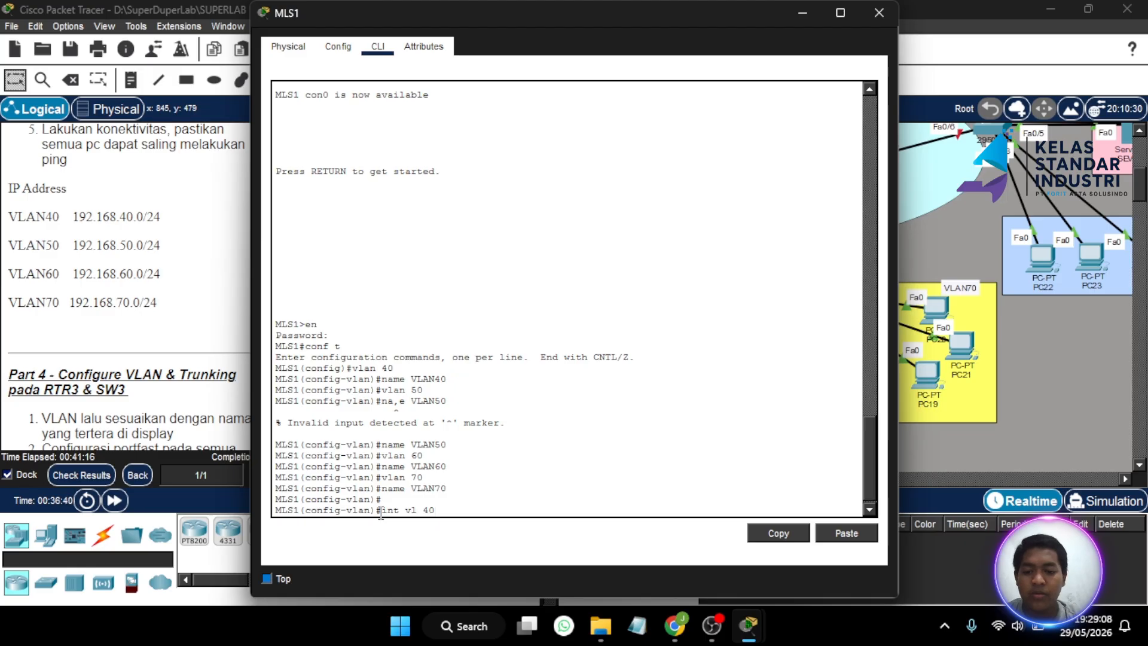
{"action": "key", "text": "Return"}
{"action": "type", "text": "ip a"}
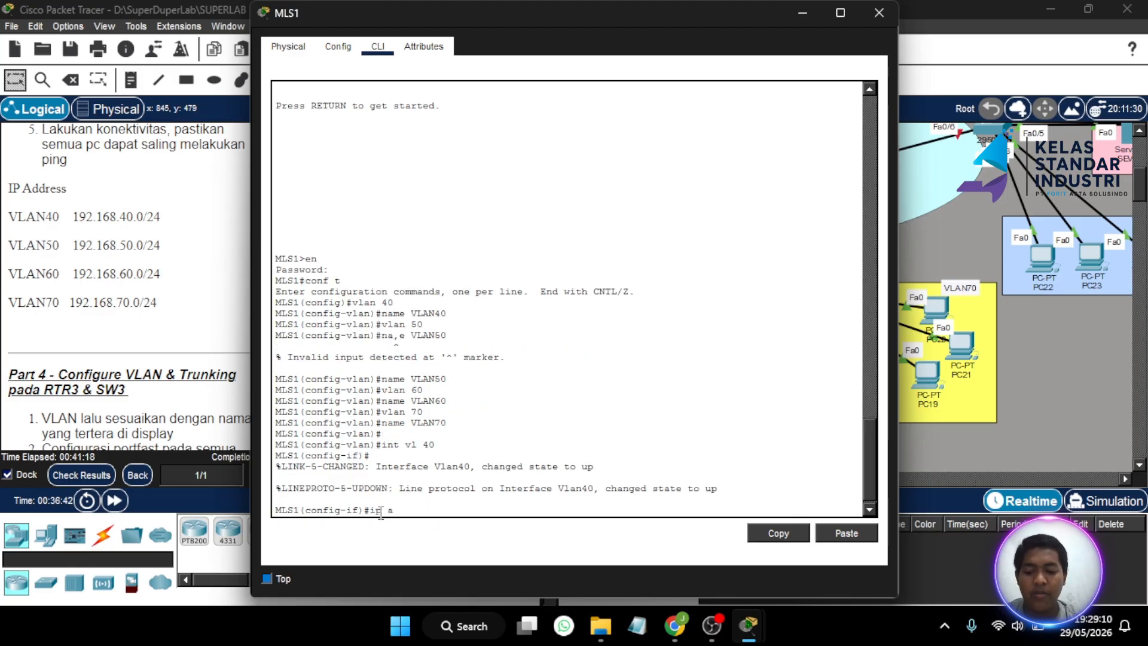
{"action": "type", "text": "dd 192."}
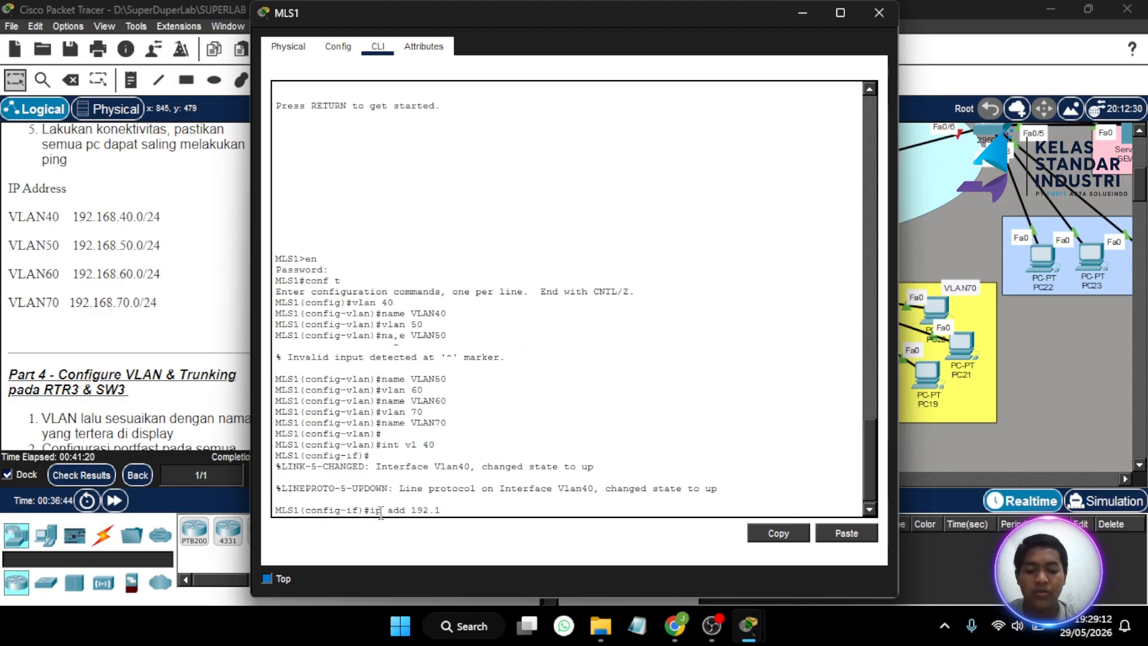
{"action": "type", "text": "168.1"}
{"action": "key", "text": "BackSpace"}
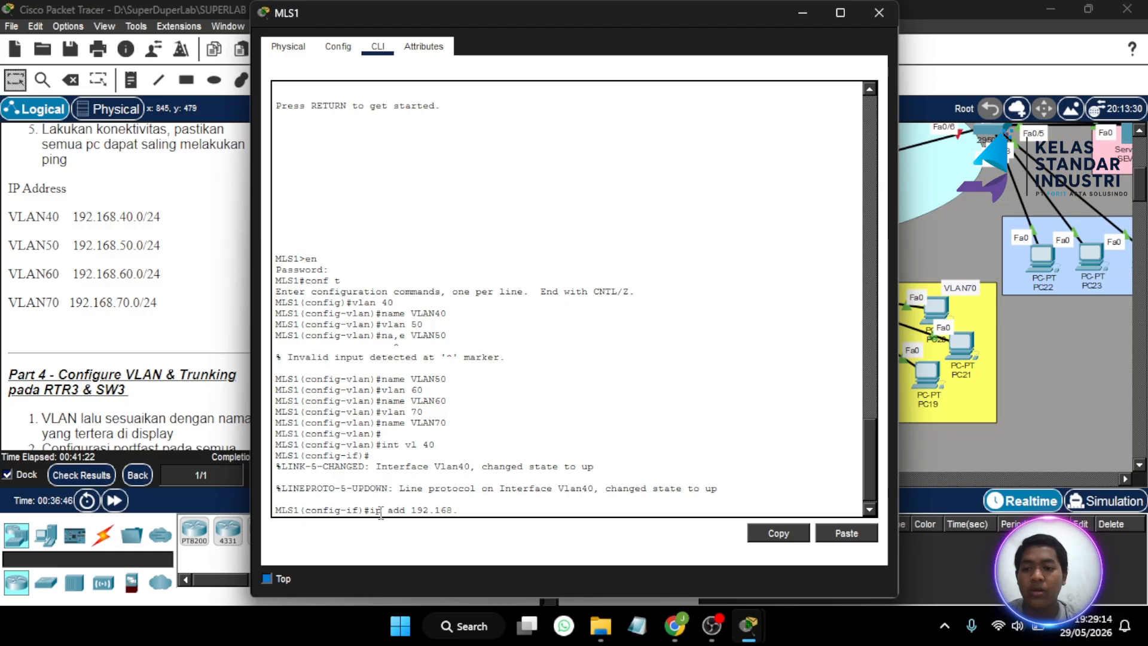
{"action": "type", "text": "40.1 2"}
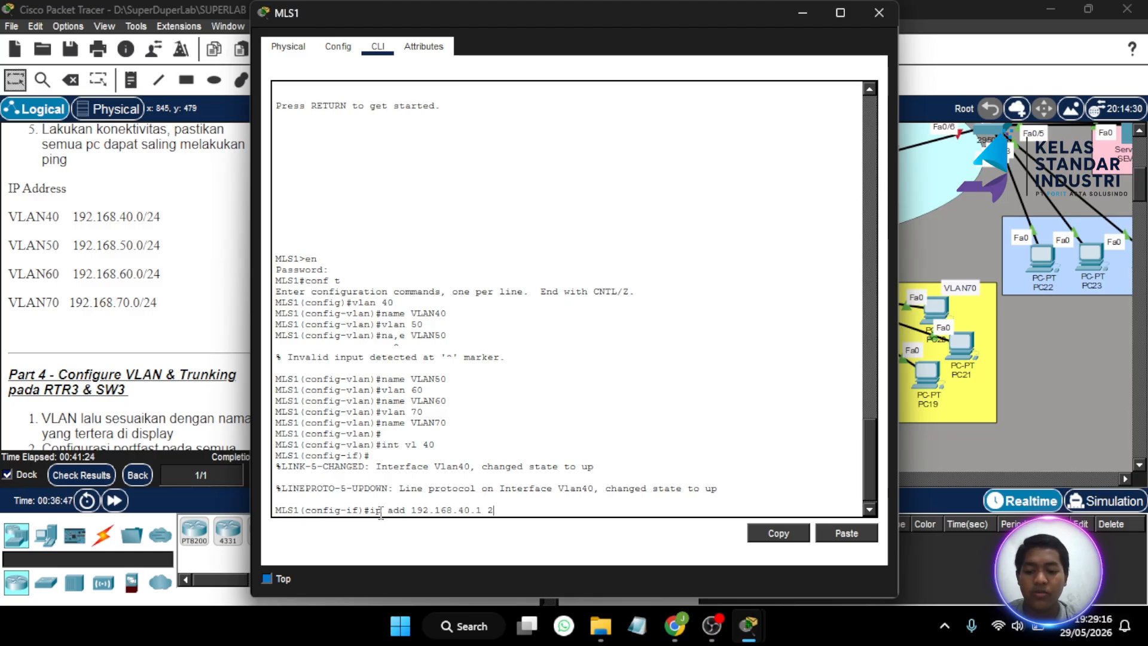
{"action": "type", "text": "55.255.255.0"}
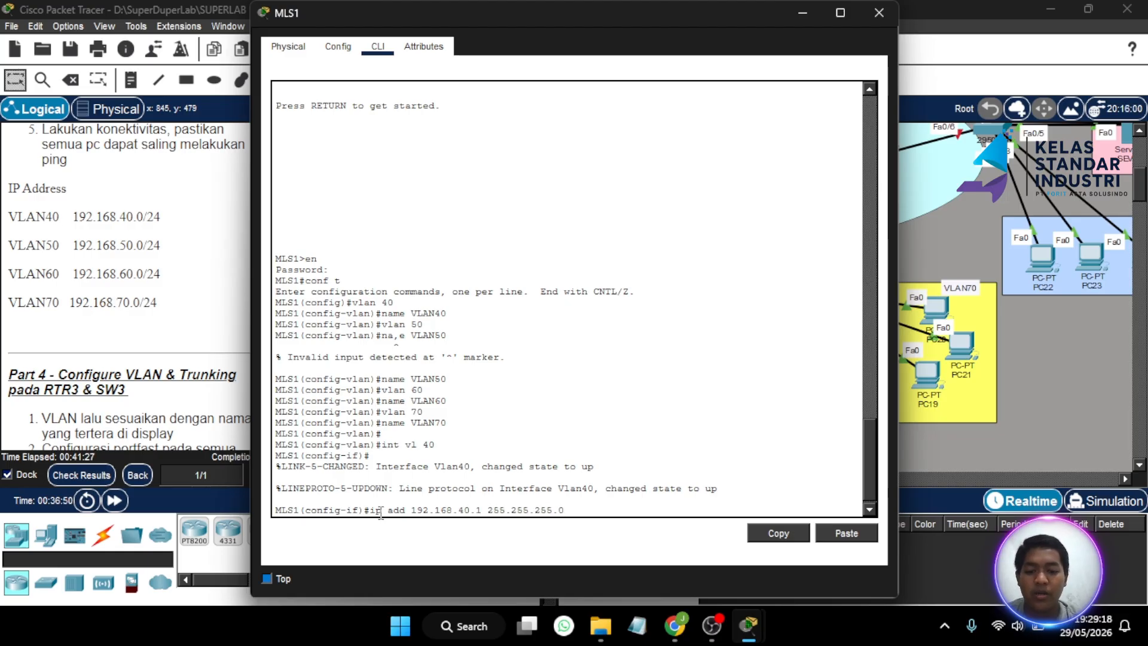
{"action": "key", "text": "Return"}
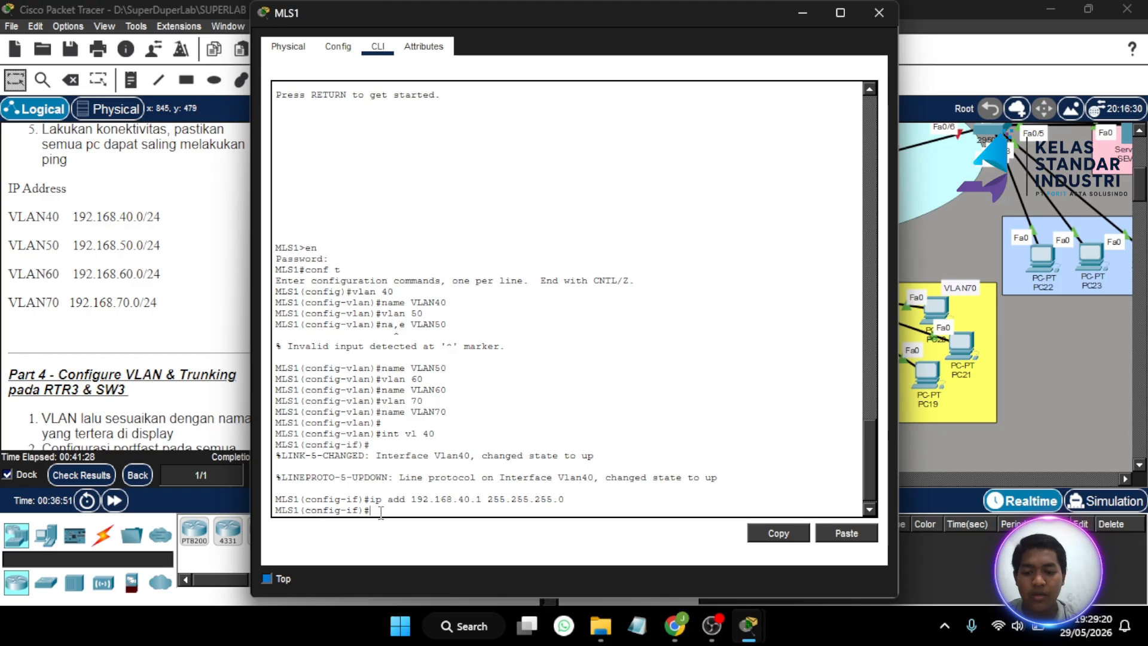
{"action": "key", "text": "Up"}
{"action": "key", "text": "Up"}
{"action": "key", "text": "BackSpace"}
{"action": "type", "text": "50"}
{"action": "key", "text": "Return"}
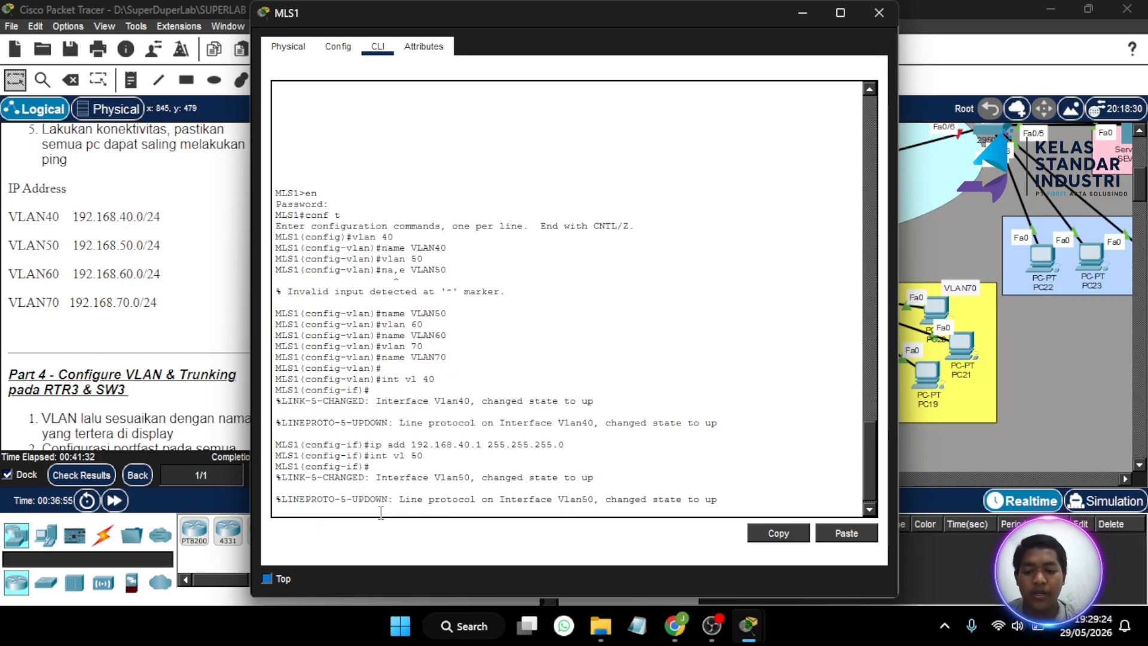
{"action": "key", "text": "Return"}
{"action": "type", "text": "ip a"}
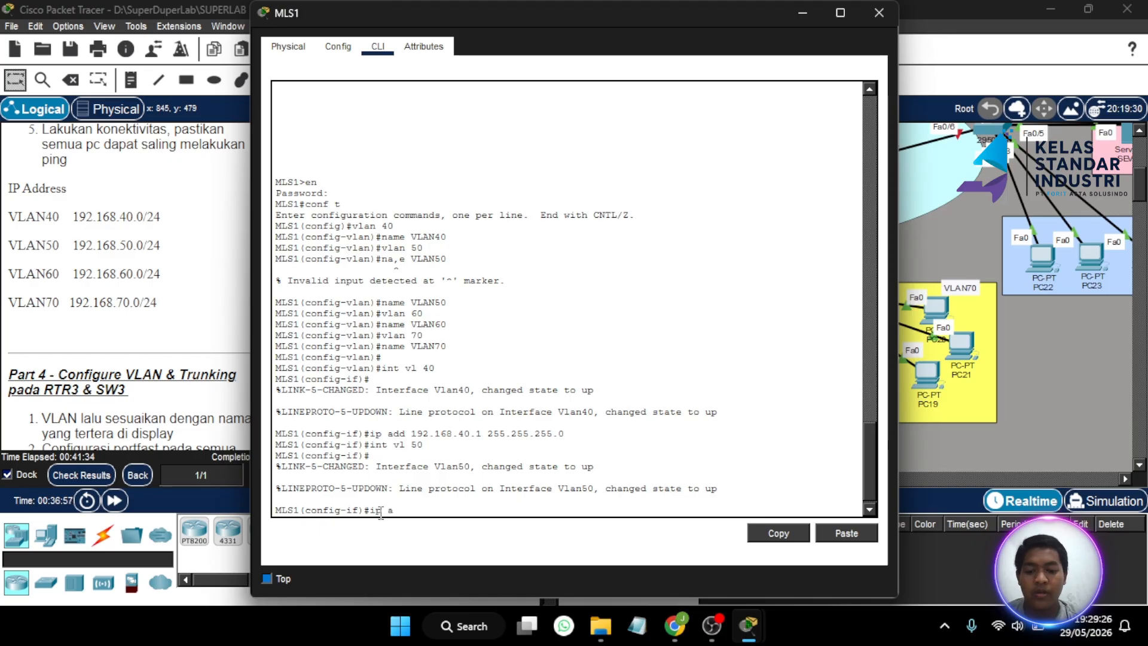
{"action": "type", "text": "dd 192.16"}
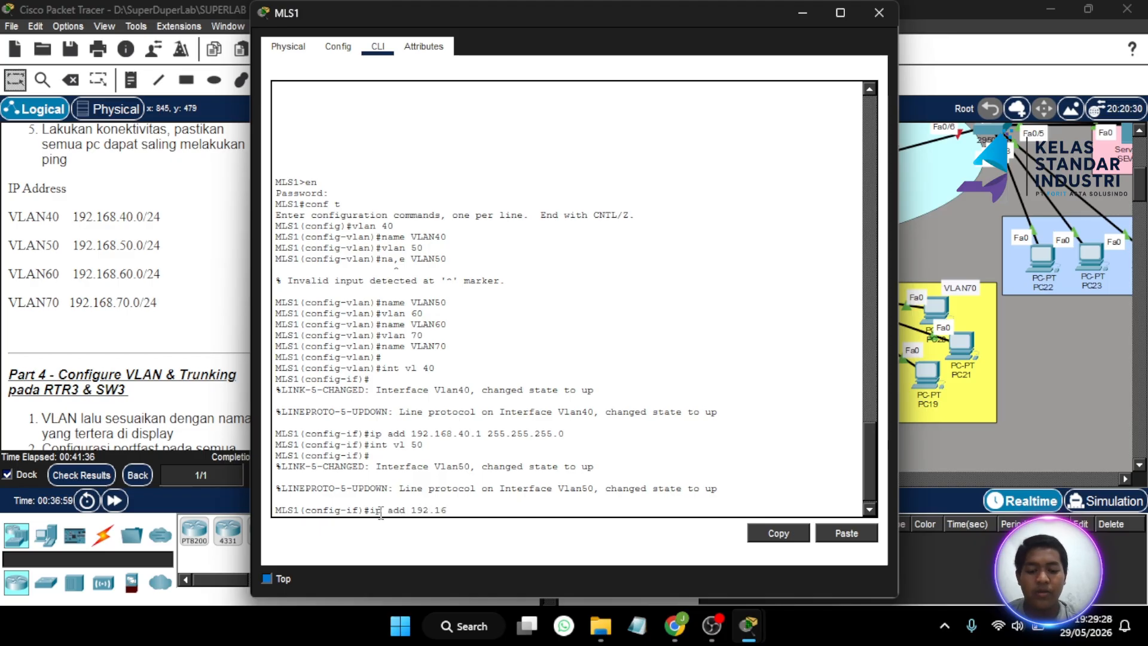
{"action": "type", "text": "8.1"}
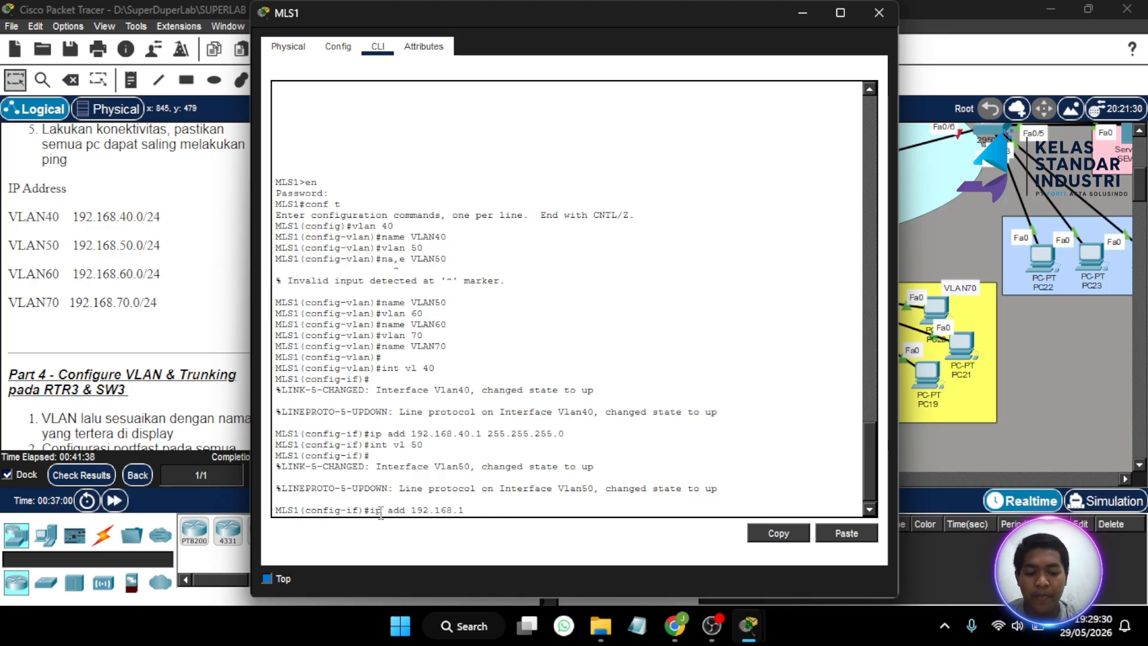
{"action": "key", "text": "BackSpace"}
{"action": "type", "text": "50.1"}
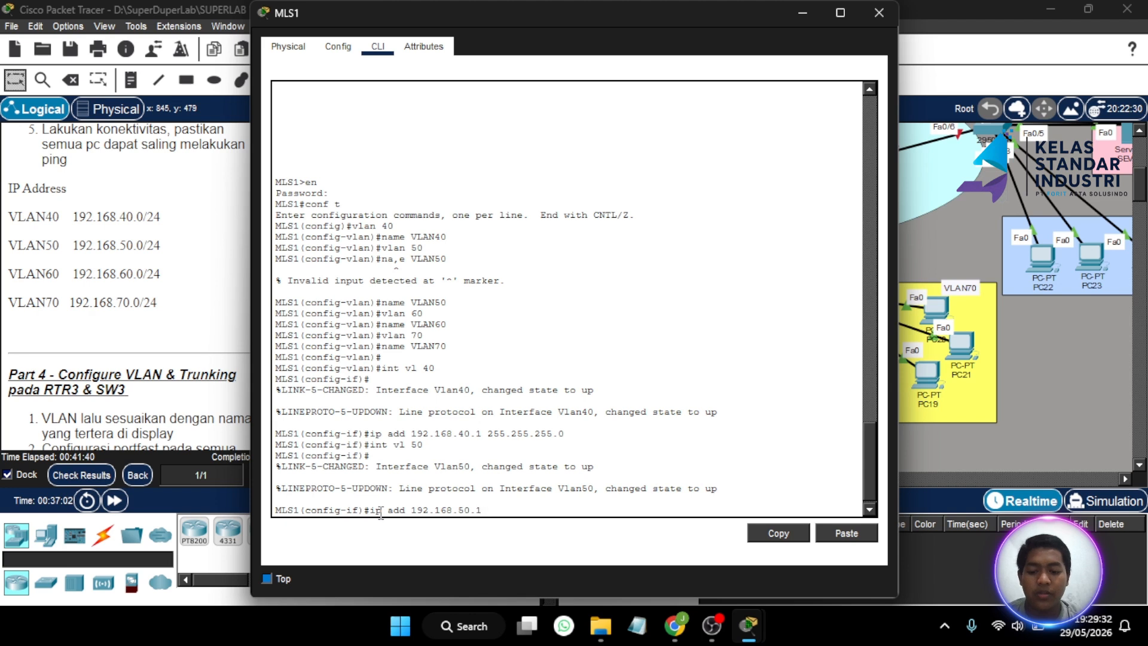
{"action": "type", "text": " 255.255.255.0"}
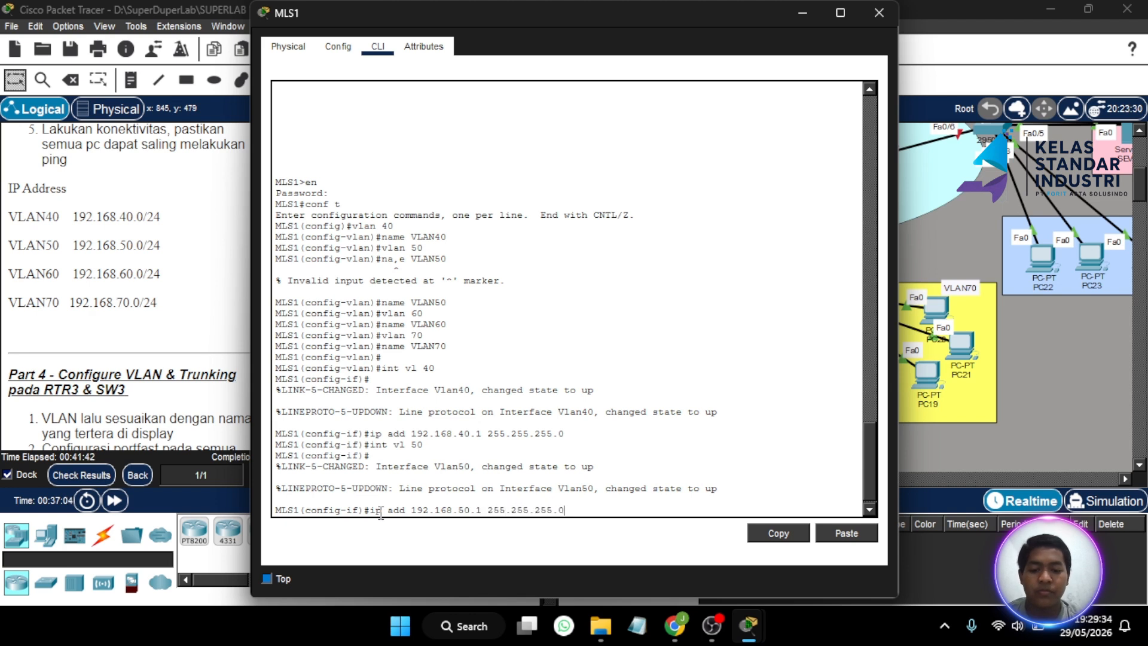
{"action": "key", "text": "Return"}
- Address interface Vlan60 as 192.168.60.1 and Vlan70 as 192.168.70.1, mask 255.255.255.0
{"action": "key", "text": "Up"}
{"action": "key", "text": "Up"}
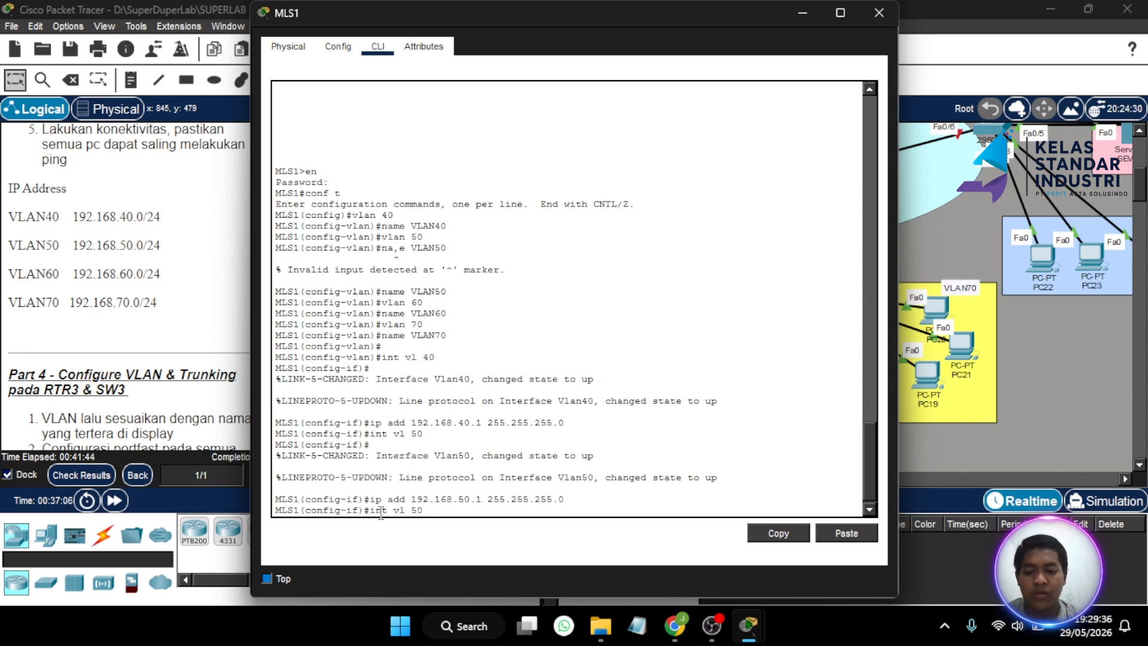
{"action": "type", "text": "60\\"}
{"action": "key", "text": "Return"}
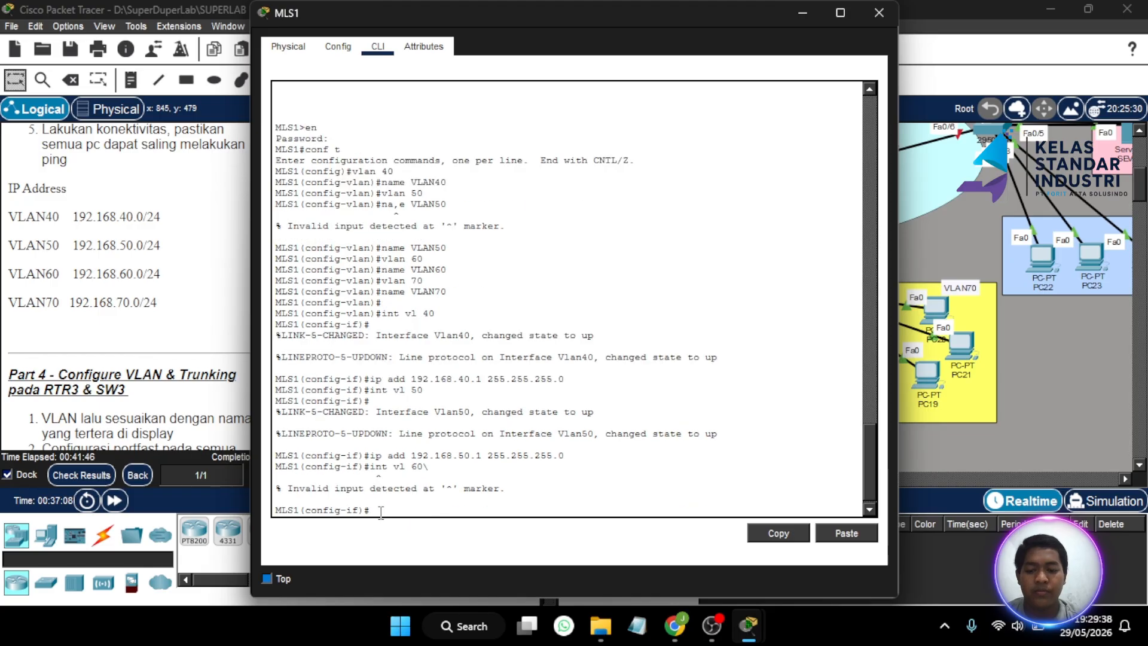
{"action": "key", "text": "Up"}
{"action": "key", "text": "Return"}
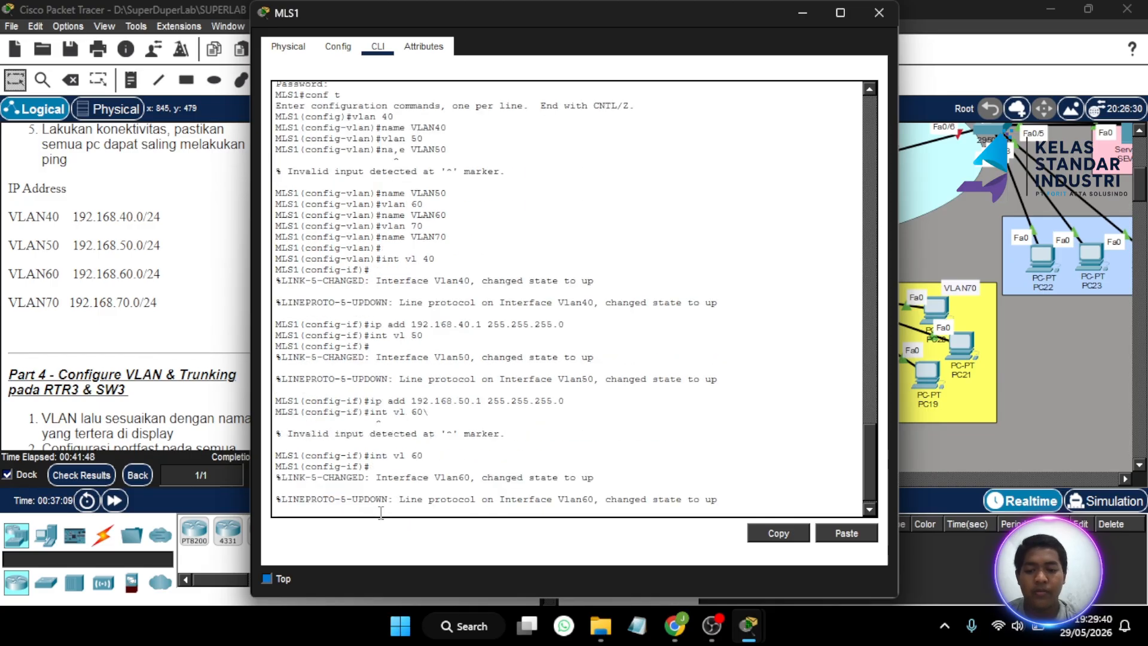
{"action": "type", "text": "i"}
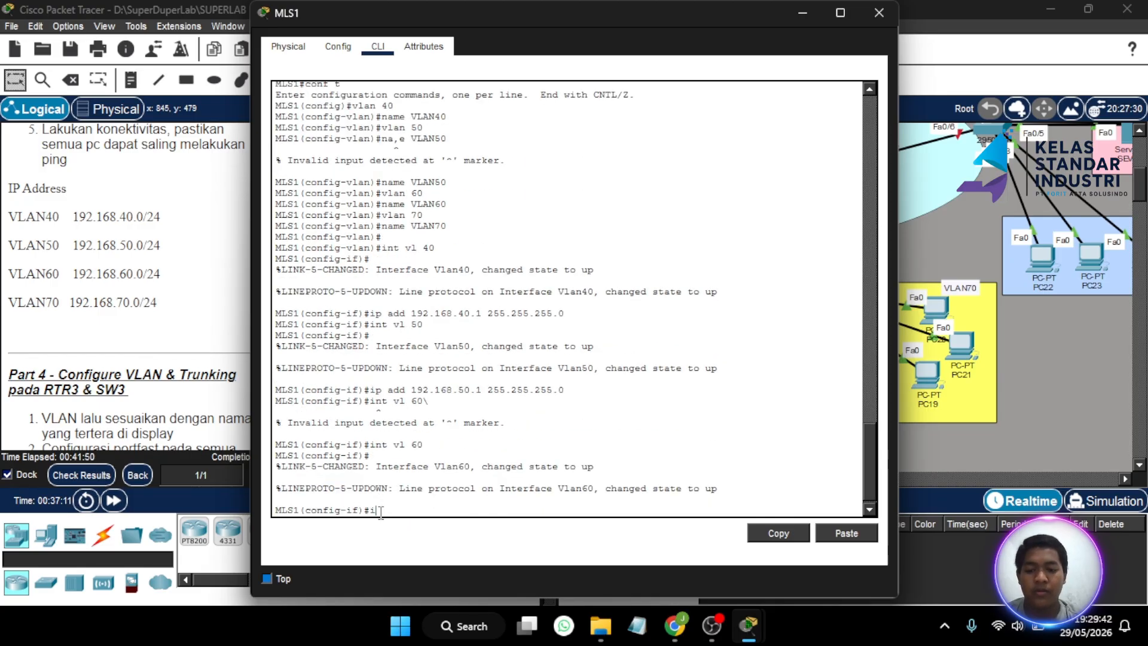
{"action": "type", "text": "n add 192"}
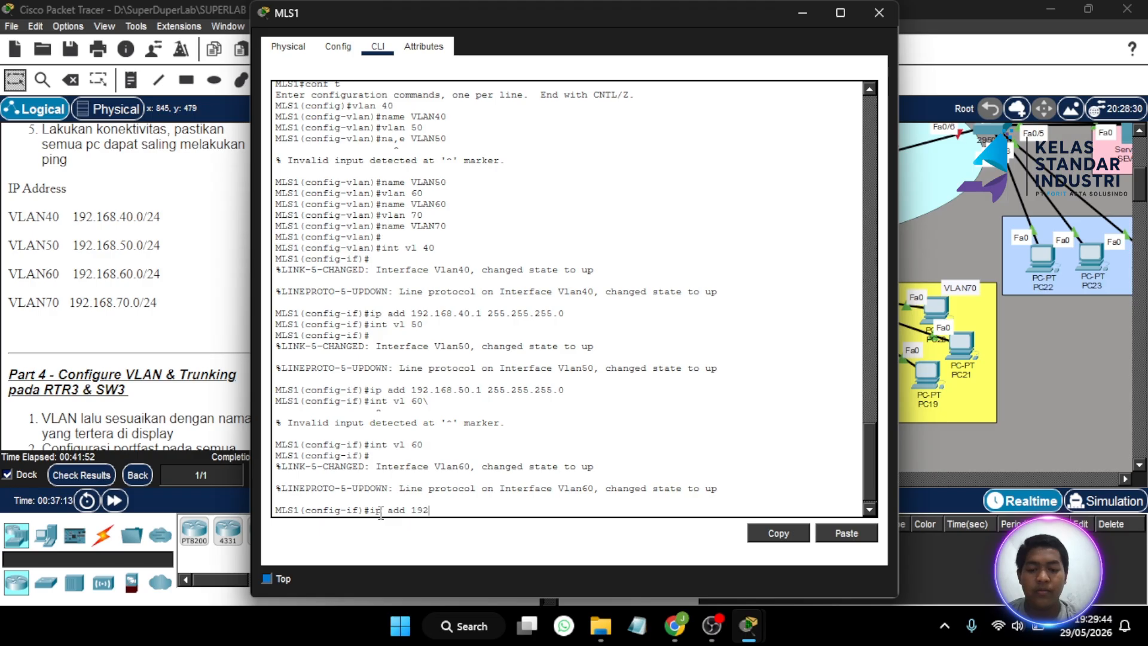
{"action": "type", "text": ".157"}
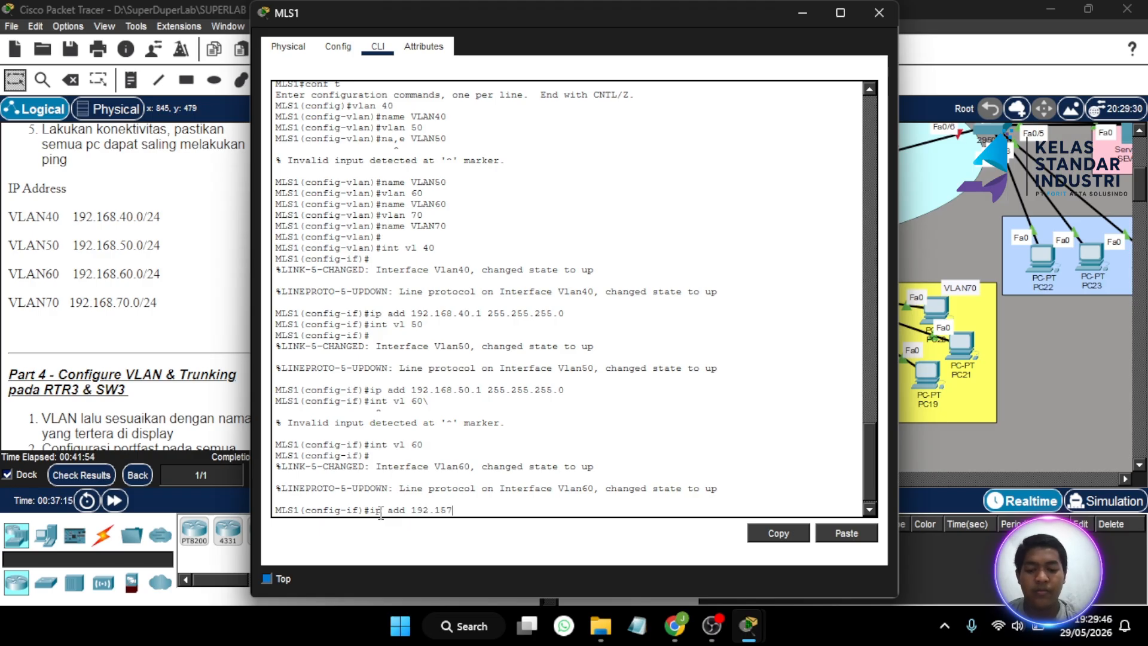
{"action": "key", "text": "BackSpace"}
{"action": "key", "text": "BackSpace"}
{"action": "type", "text": "68."}
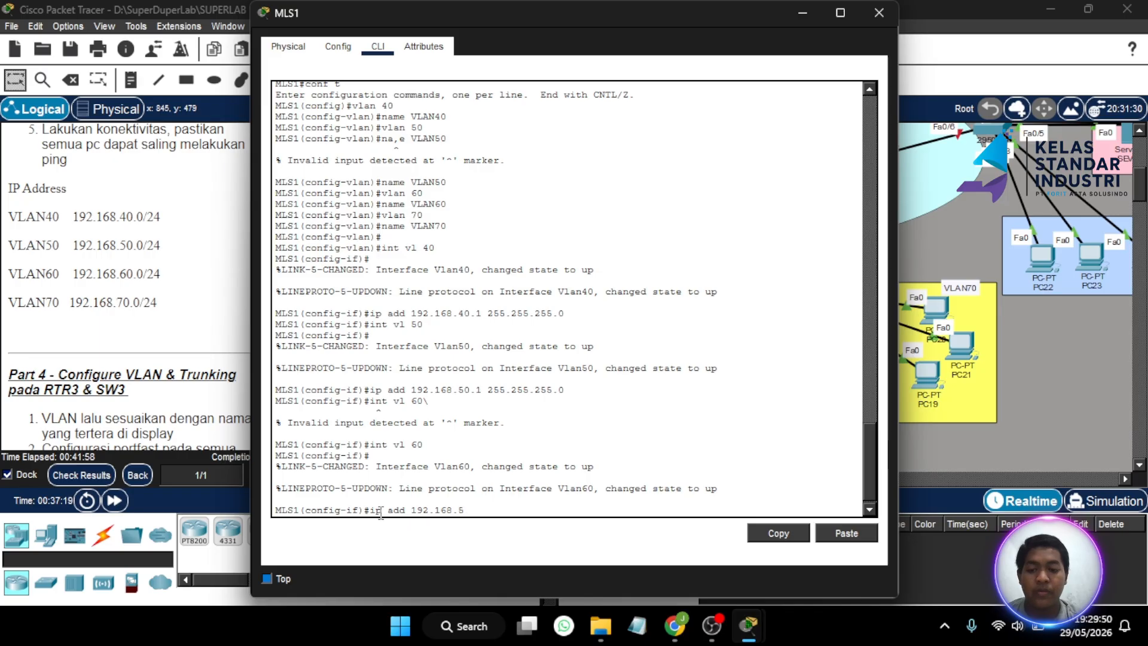
{"action": "key", "text": "BackSpace"}
{"action": "type", "text": "60"}
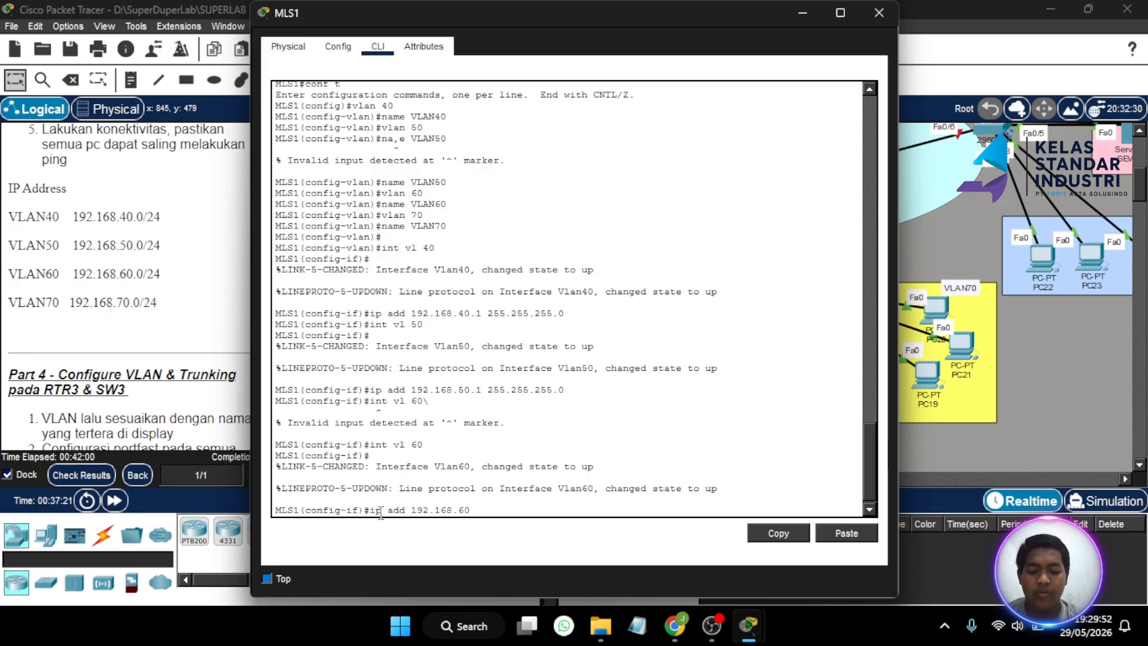
{"action": "type", "text": ".1 255.255.255.0"}
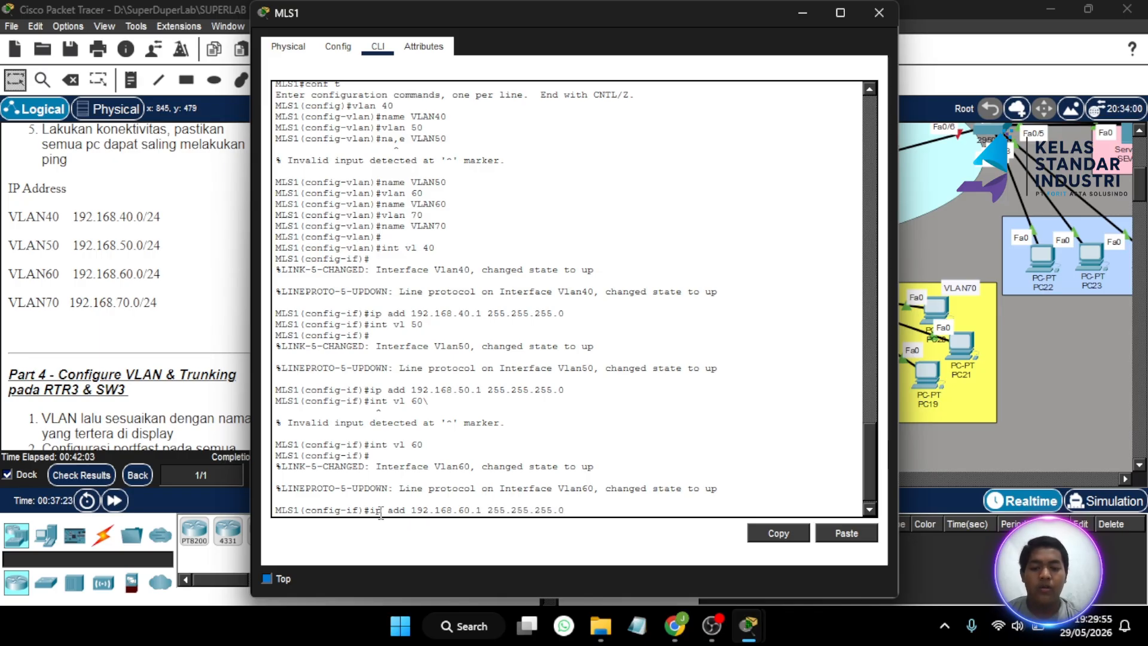
{"action": "key", "text": "Return"}
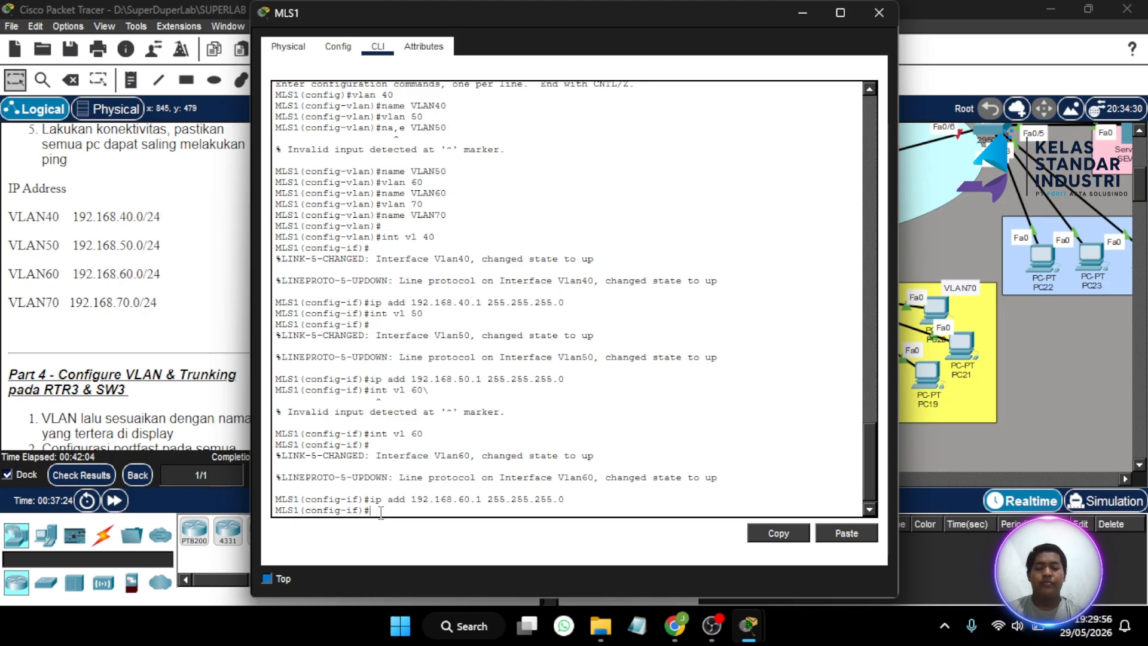
{"action": "key", "text": "Up"}
{"action": "key", "text": "Up"}
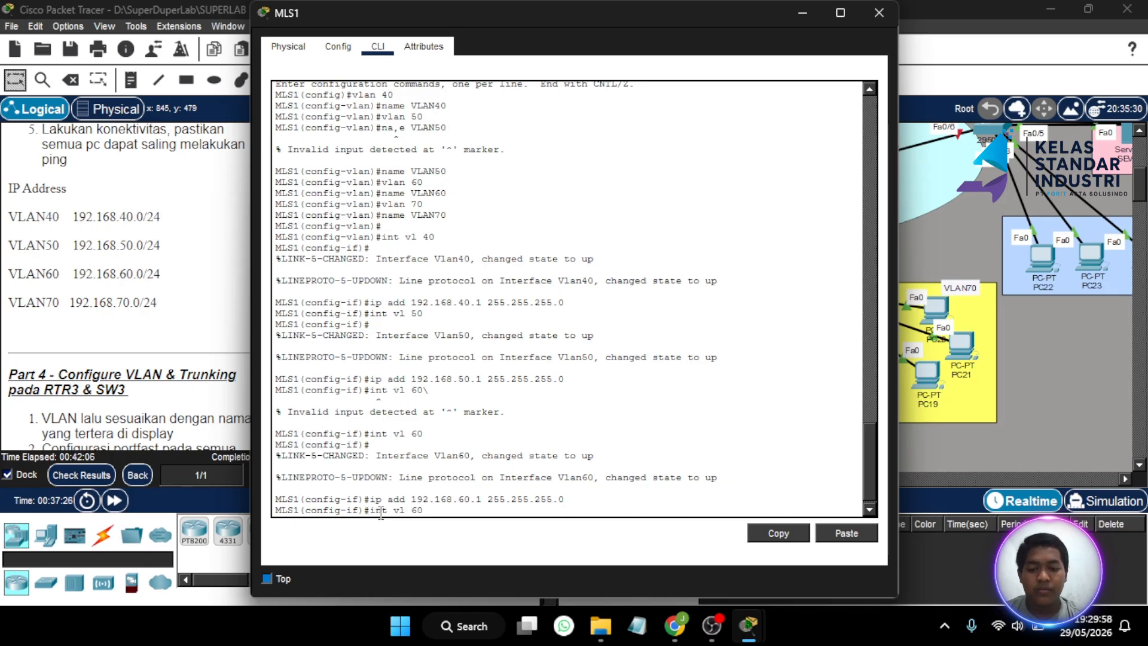
{"action": "key", "text": "BackSpace"}
{"action": "key", "text": "BackSpace"}
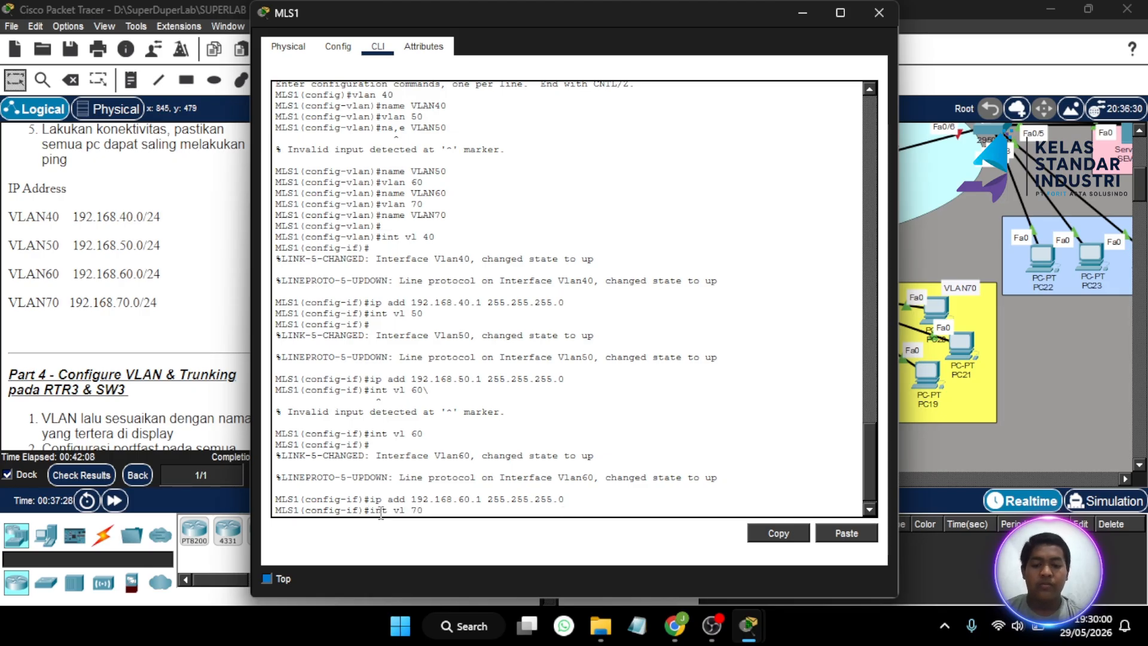
{"action": "type", "text": "70"}
{"action": "key", "text": "Return"}
{"action": "key", "text": "Return"}
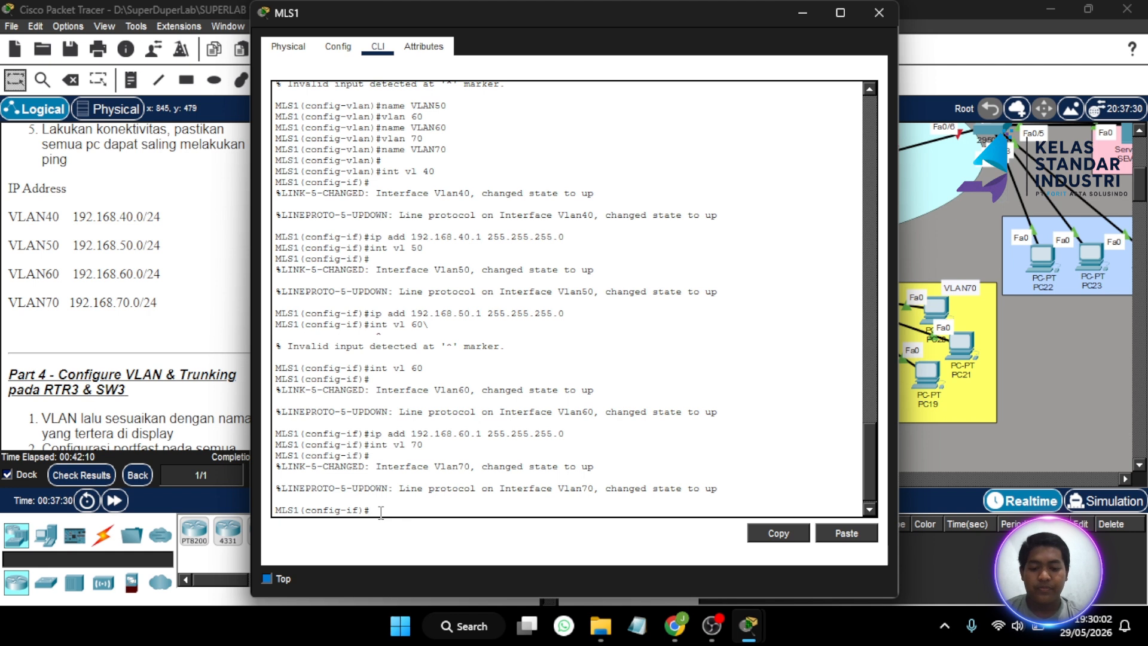
{"action": "type", "text": "i"}
{"action": "type", "text": "p add"}
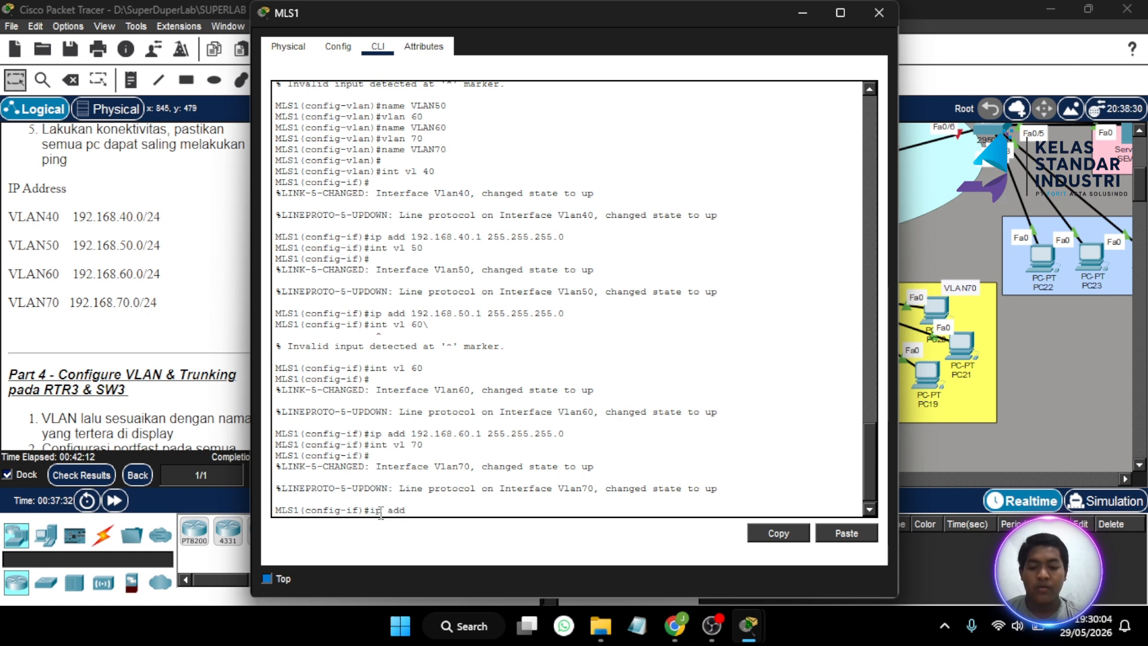
{"action": "type", "text": " 192.168.1"}
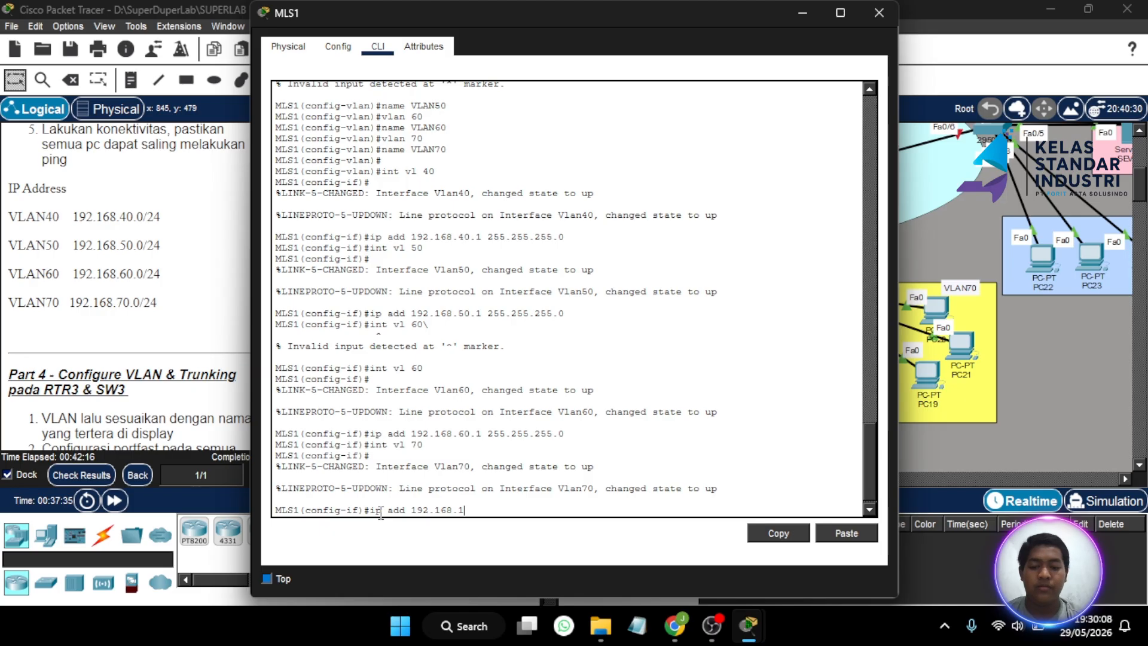
{"action": "key", "text": "BackSpace"}
{"action": "type", "text": "70."}
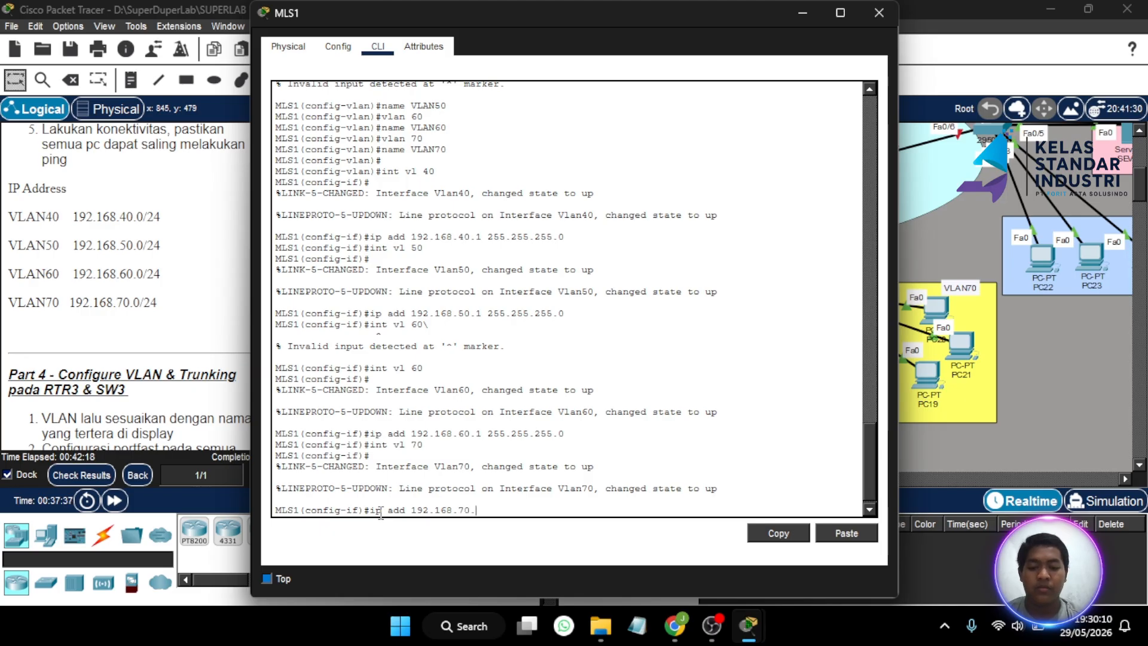
{"action": "type", "text": "1 255.255."}
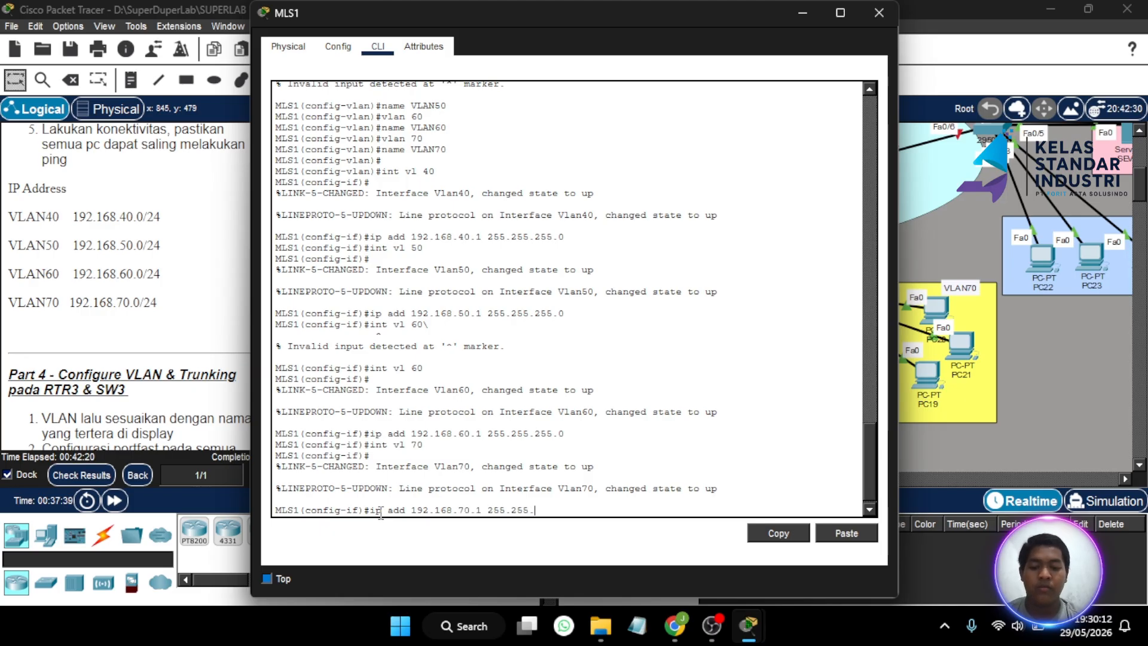
{"action": "type", "text": "255.0"}
{"action": "key", "text": "Return"}
{"action": "key", "text": "Return"}
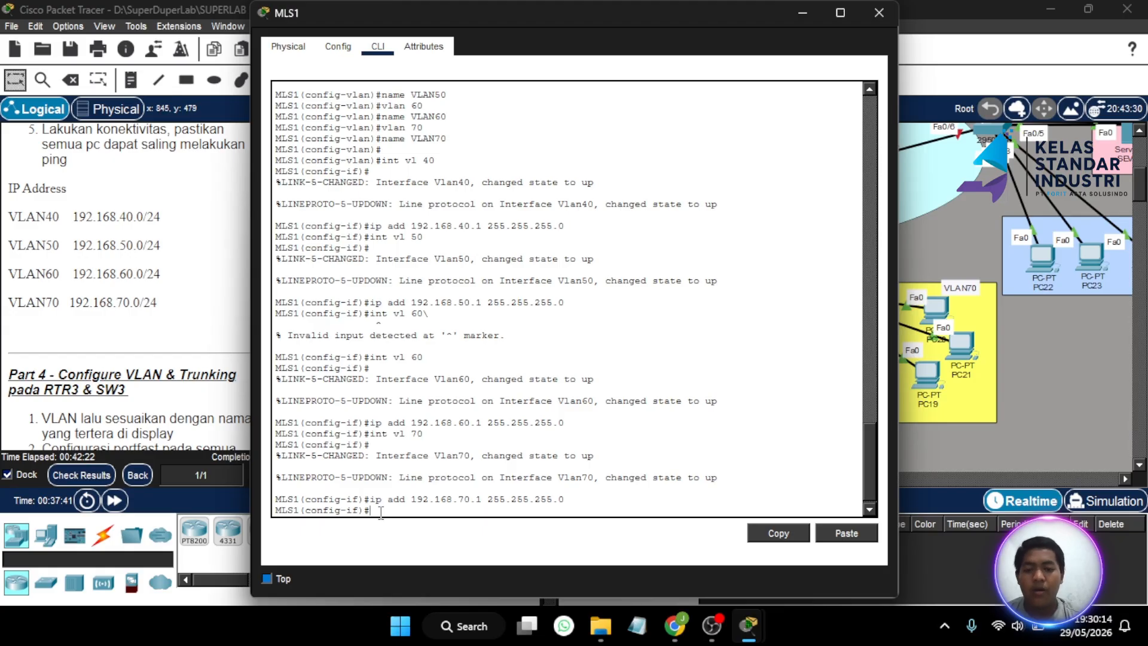
- Minimize MLS1 and bring up SW1's CLI window from the topology
{"action": "left_click", "coordinate": [815, 12]}
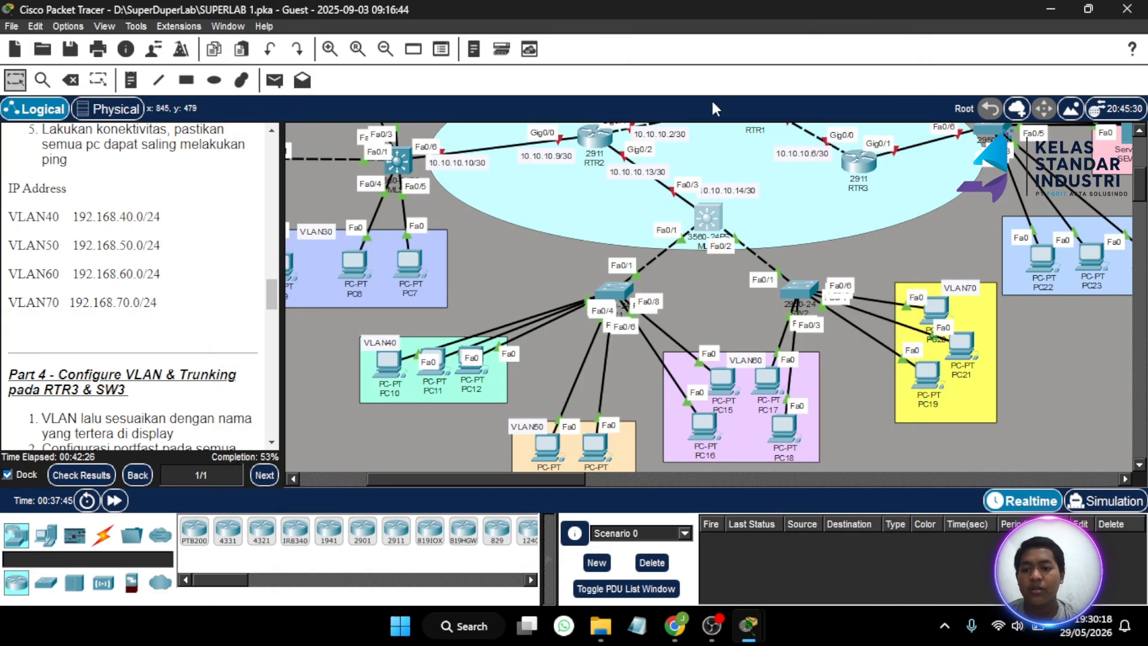
{"action": "scroll", "coordinate": [206, 301], "scroll_direction": "up", "scroll_amount": 4}
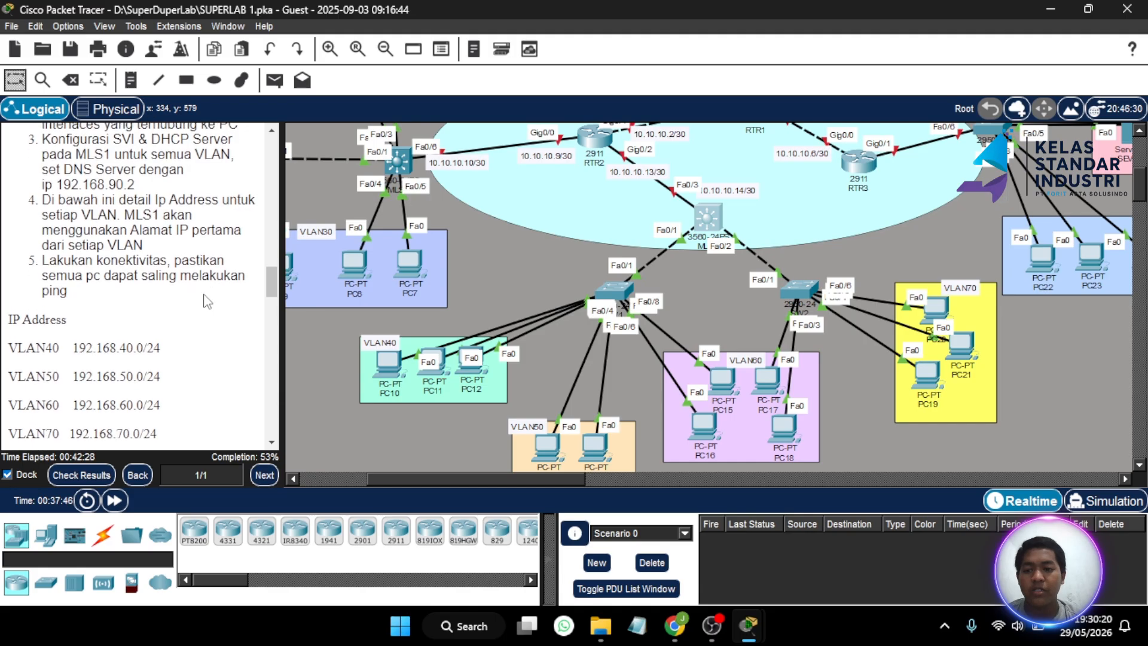
{"action": "scroll", "coordinate": [206, 300], "scroll_direction": "down", "scroll_amount": 2}
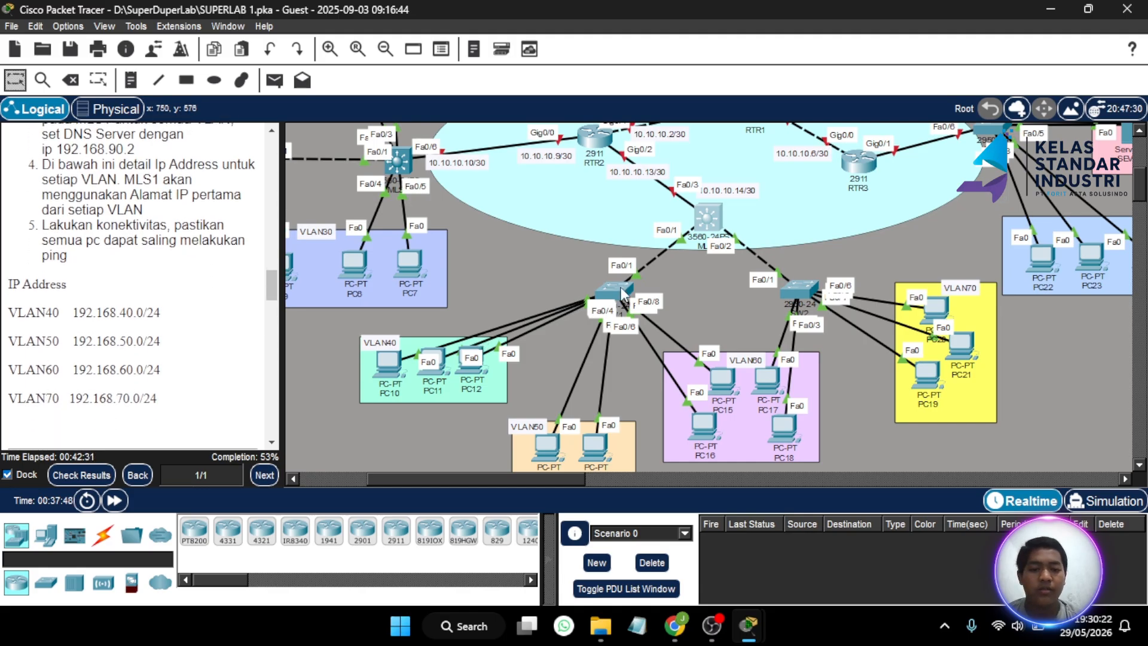
{"action": "mouse_move", "coordinate": [622, 292]}
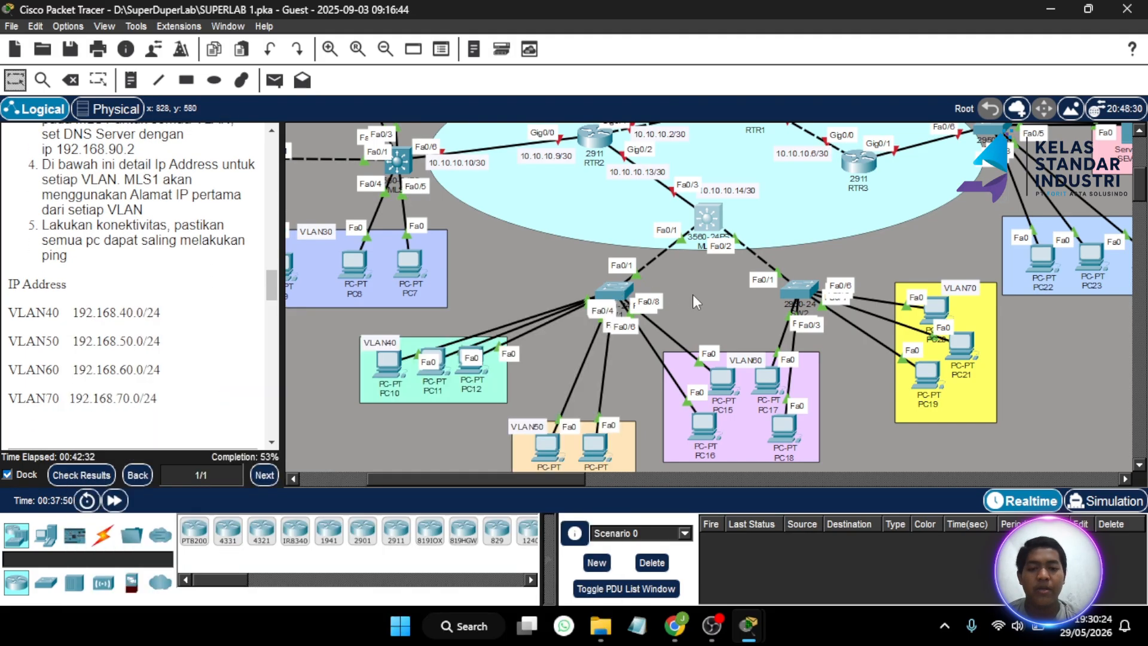
{"action": "left_click", "coordinate": [611, 292]}
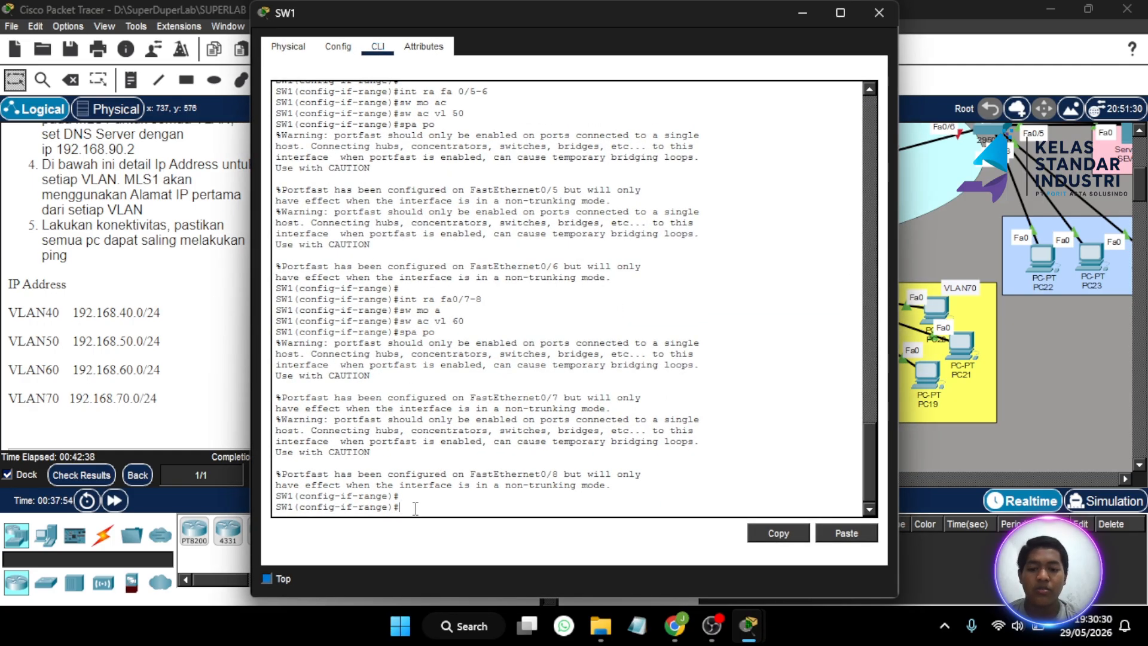
- Set SW1's Fa0/1 to trunk mode allowing VLANs 40-60, then close SW1
{"action": "type", "text": "ex"}
{"action": "key", "text": "Return"}
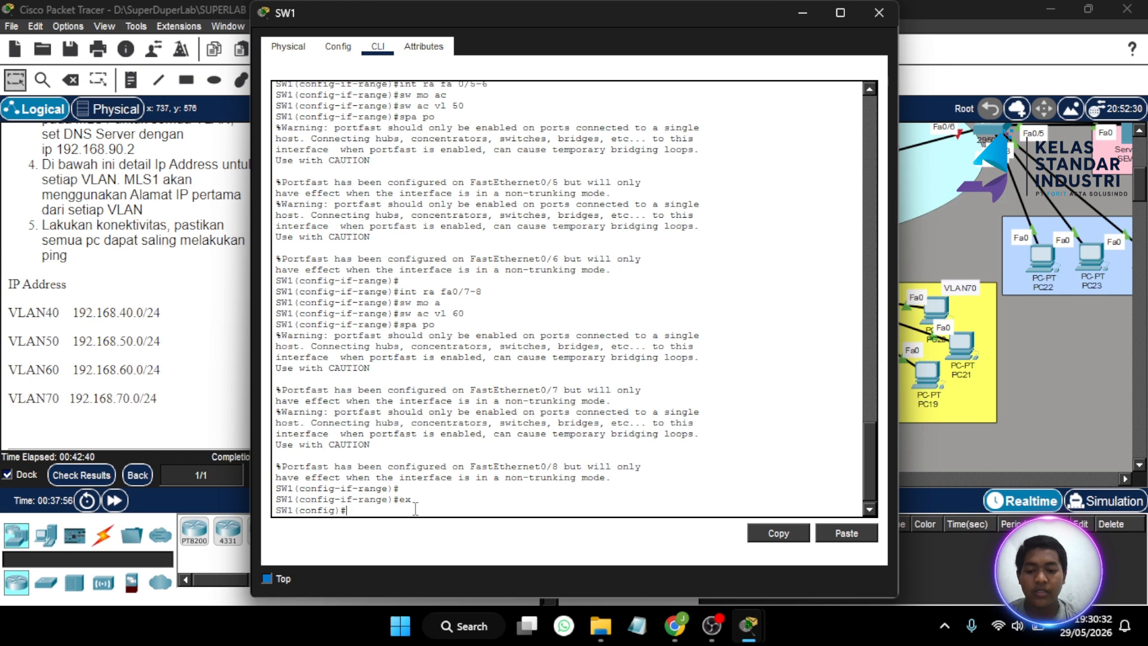
{"action": "type", "text": "int f"}
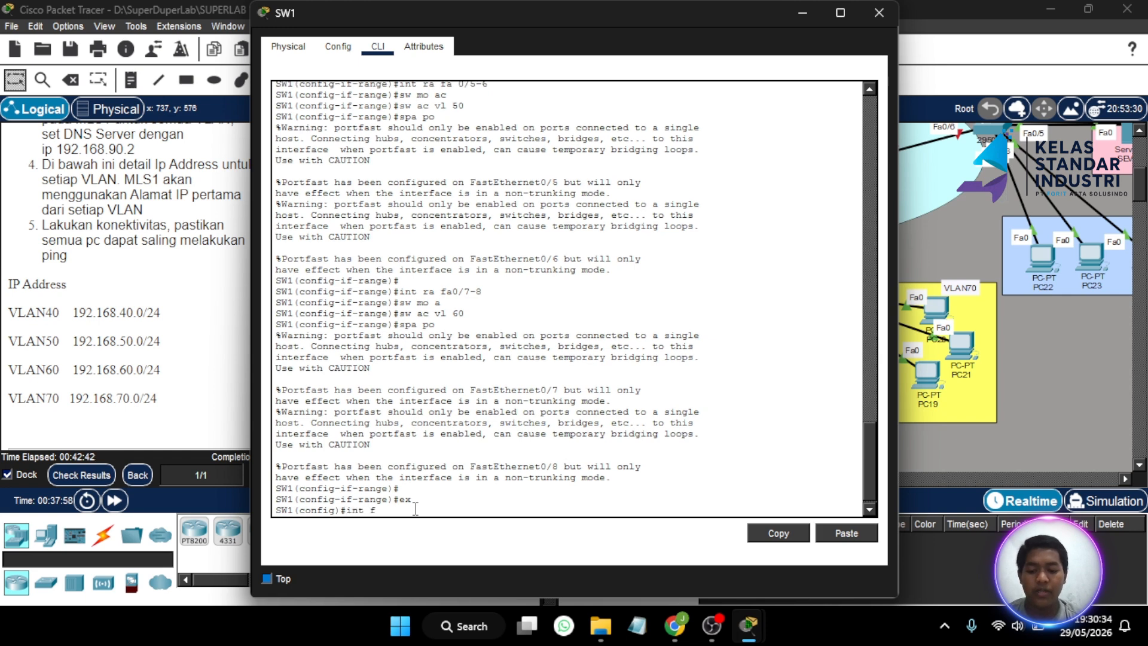
{"action": "type", "text": "a 0/1"}
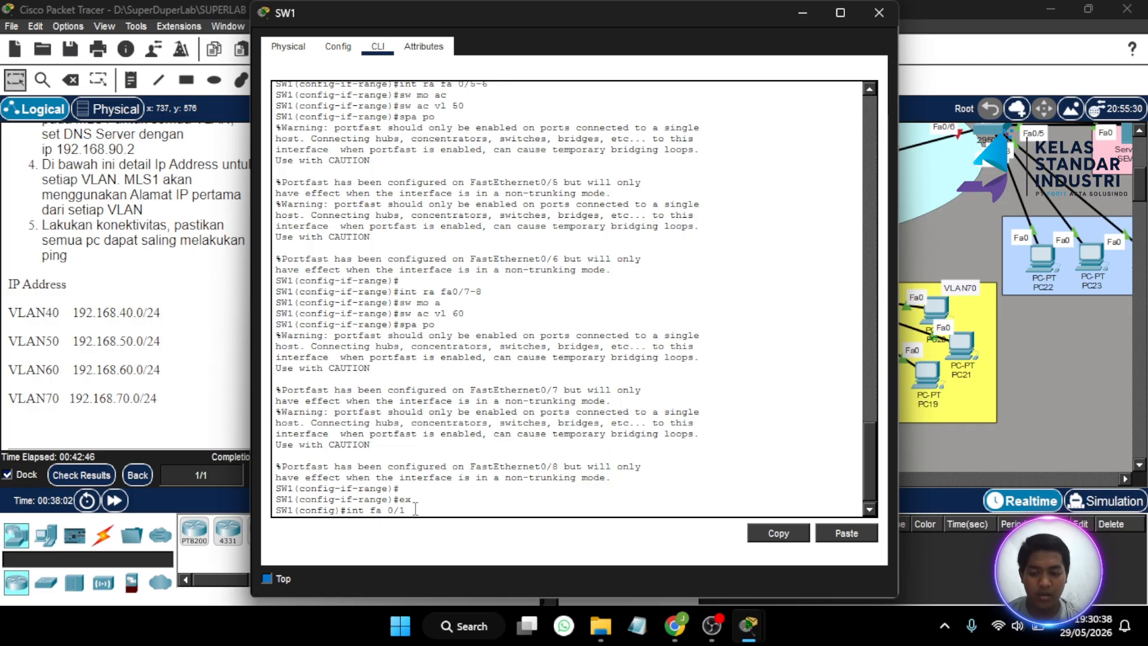
{"action": "key", "text": "Return"}
{"action": "type", "text": "s"}
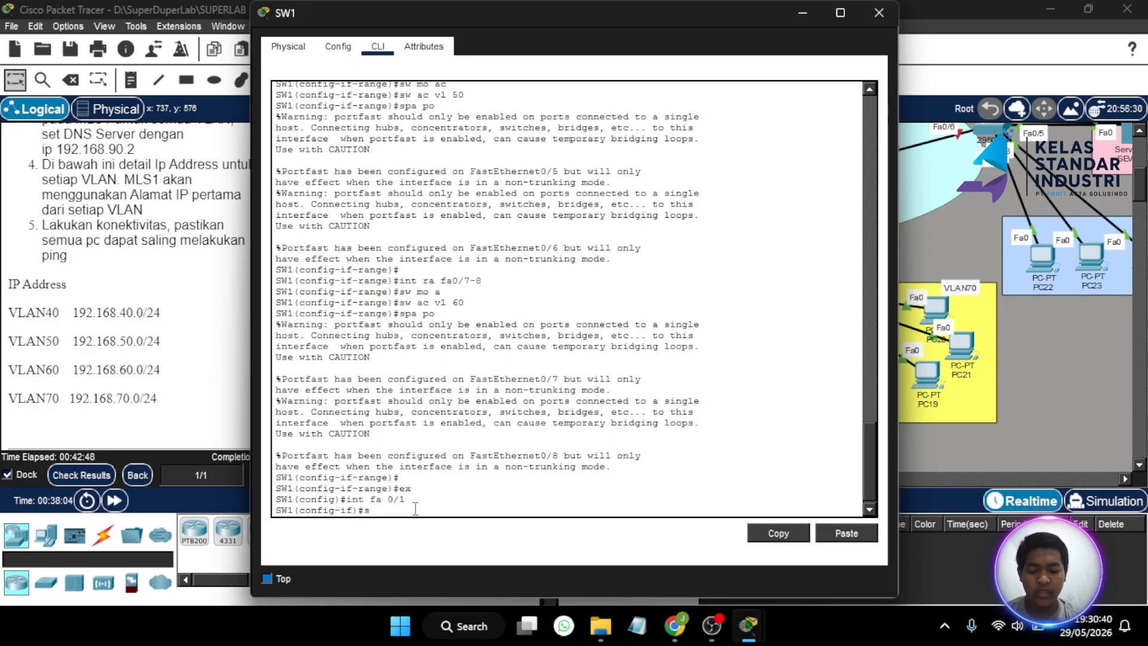
{"action": "type", "text": "w mo tr"}
{"action": "key", "text": "Return"}
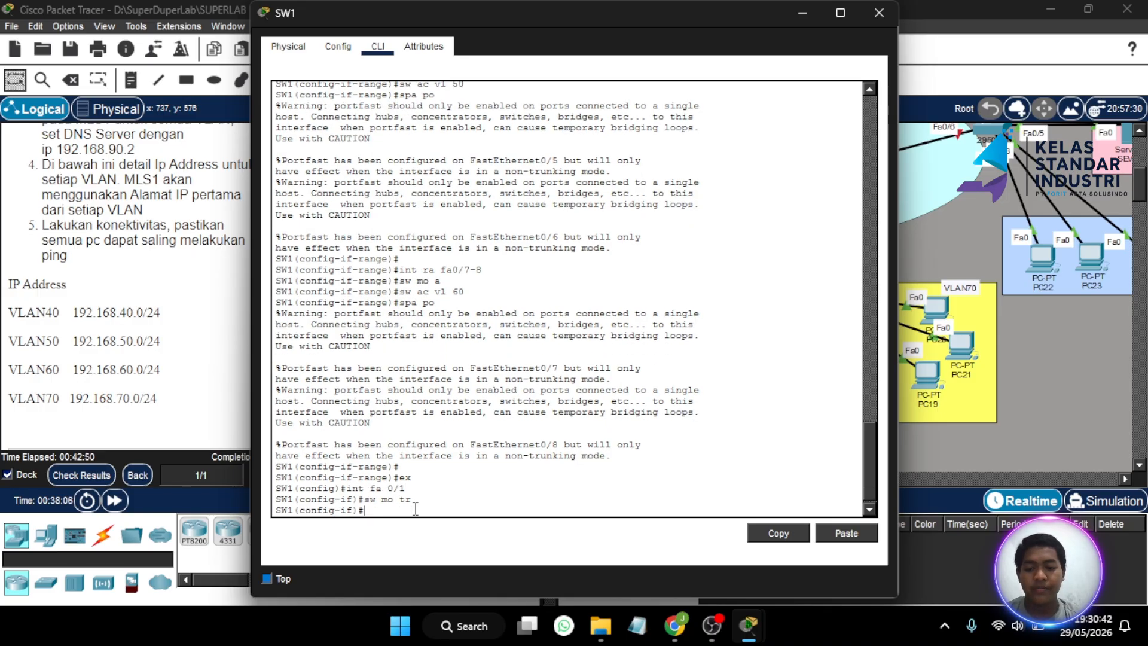
{"action": "type", "text": "sw t"}
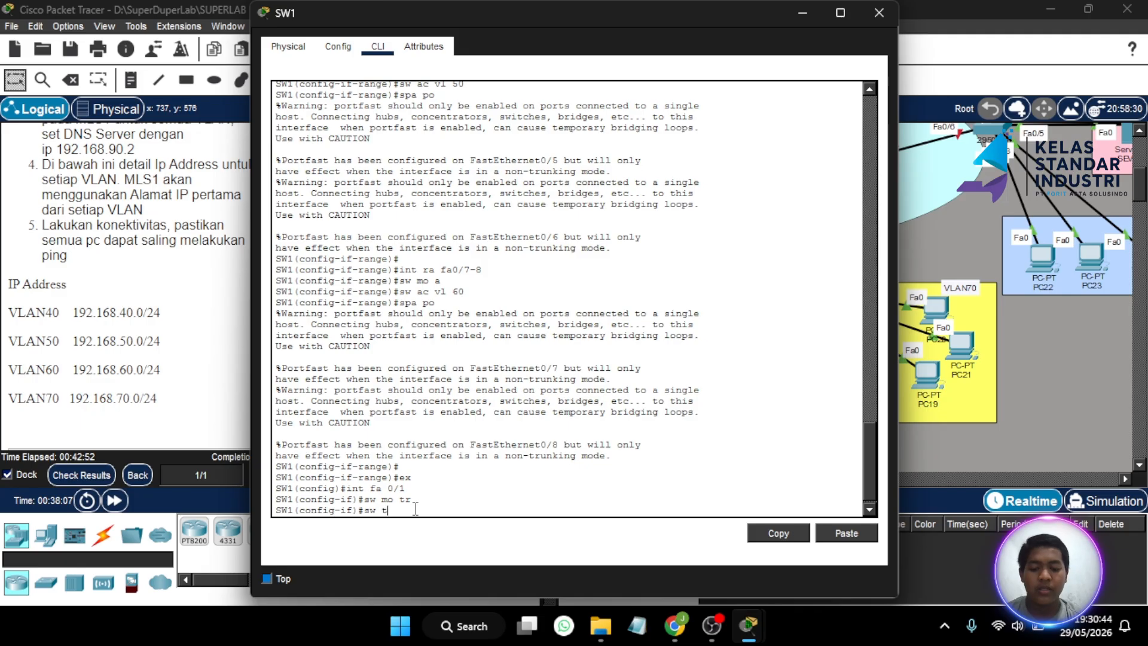
{"action": "type", "text": "r all vlan 40"}
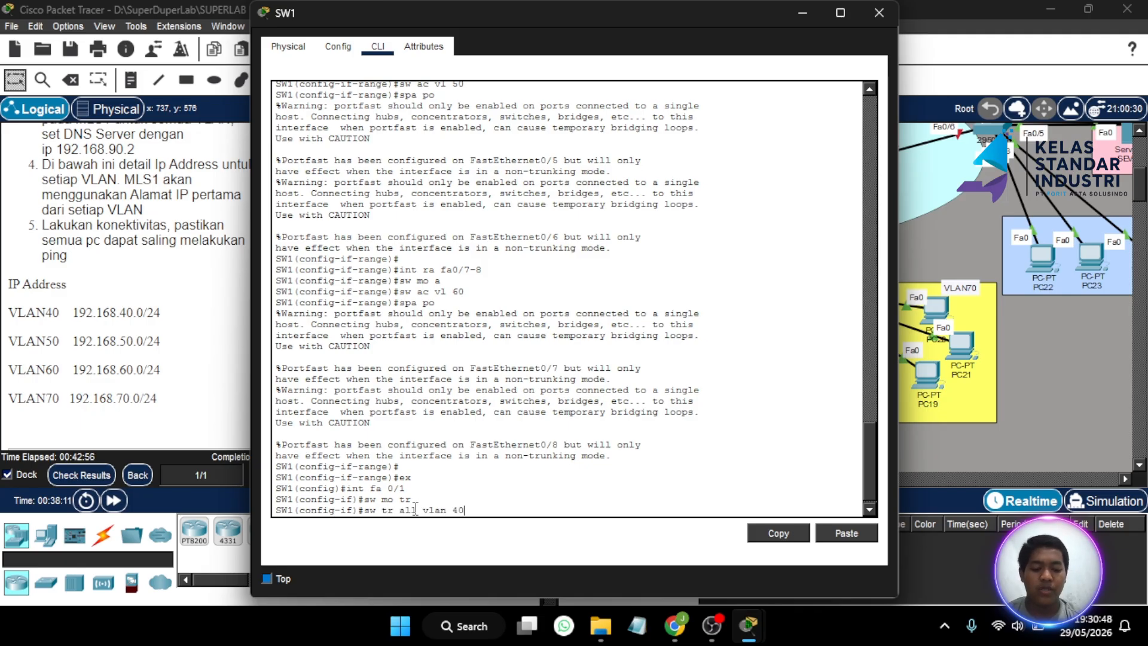
{"action": "type", "text": "-60"}
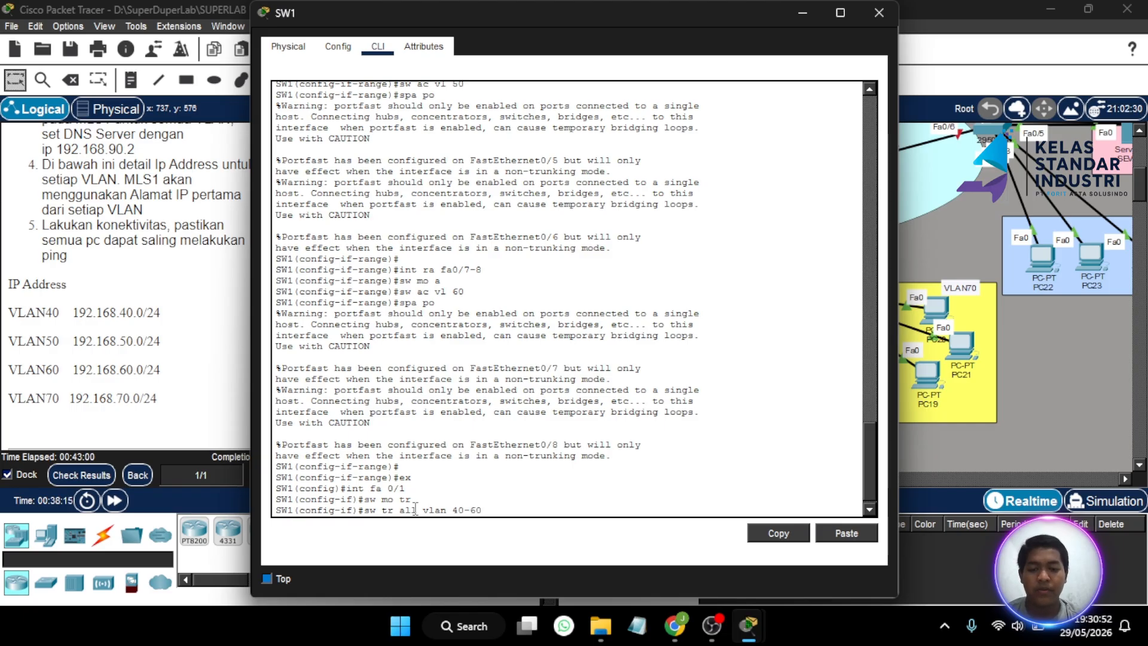
{"action": "key", "text": "Return"}
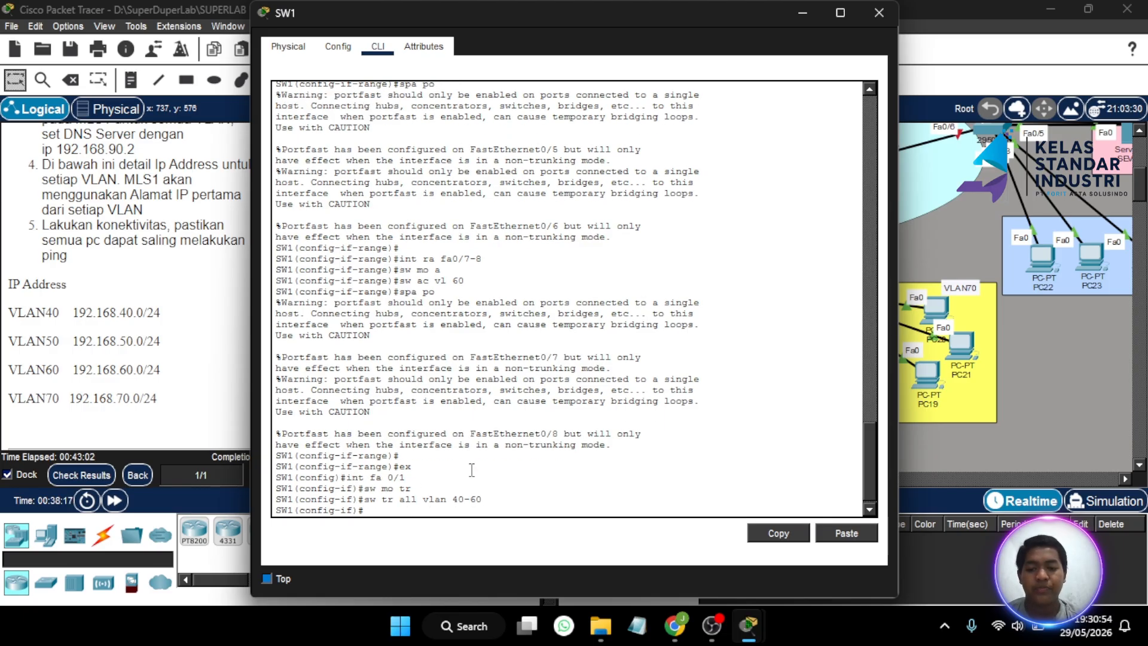
{"action": "left_click", "coordinate": [873, 12]}
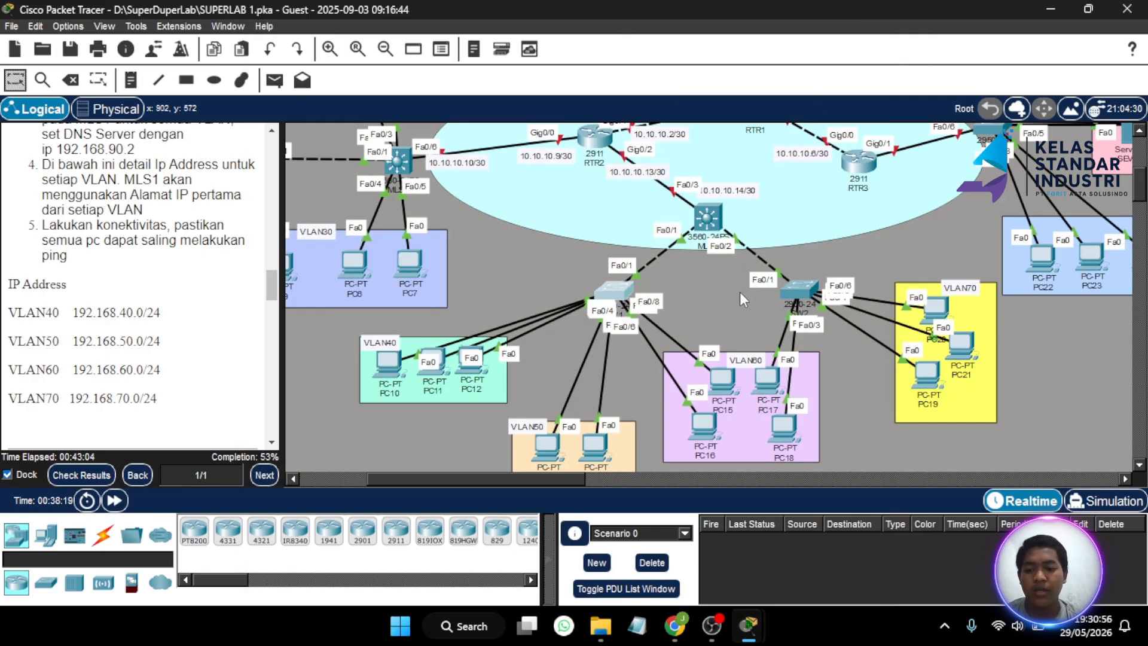
- On SW2, exit the interface range and set FastEthernet0/1 to trunk mode
{"action": "left_click", "coordinate": [790, 292]}
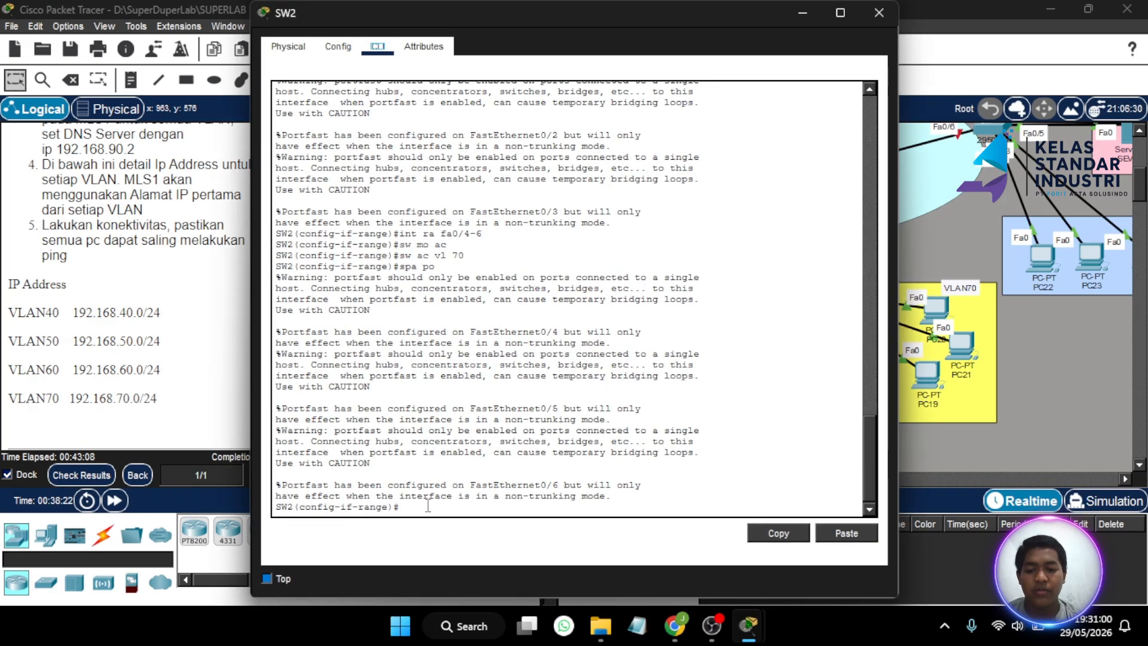
{"action": "key", "text": "Return"}
{"action": "type", "text": "ex"}
{"action": "key", "text": "Return"}
{"action": "type", "text": "in"}
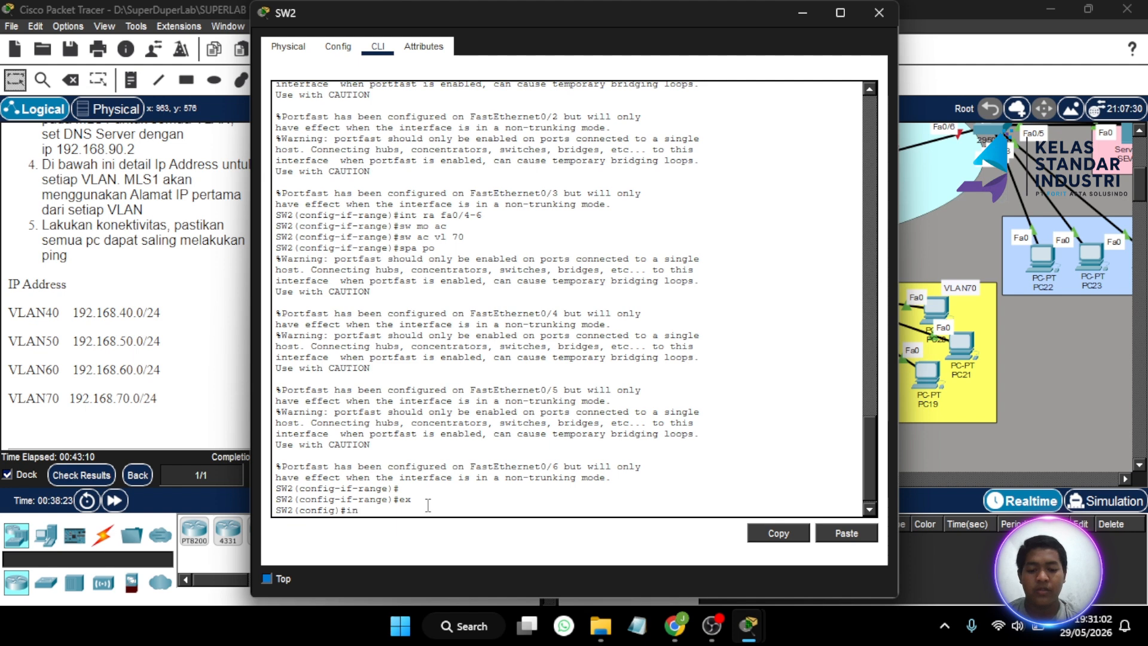
{"action": "type", "text": "t fa 0"}
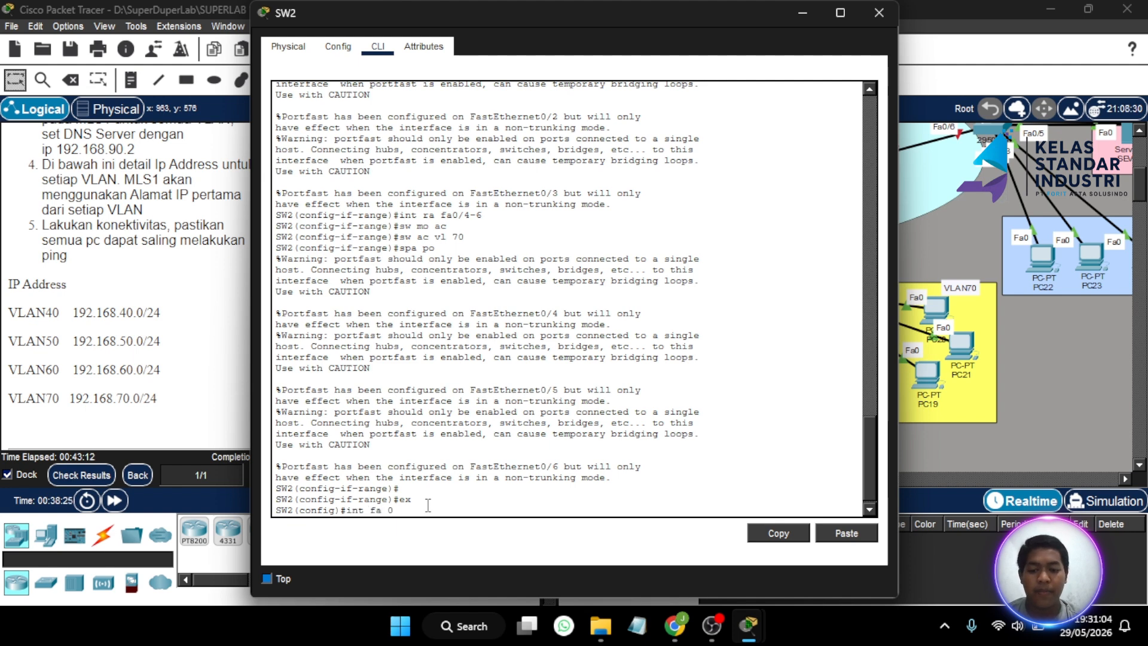
{"action": "type", "text": "/1"}
{"action": "key", "text": "Return"}
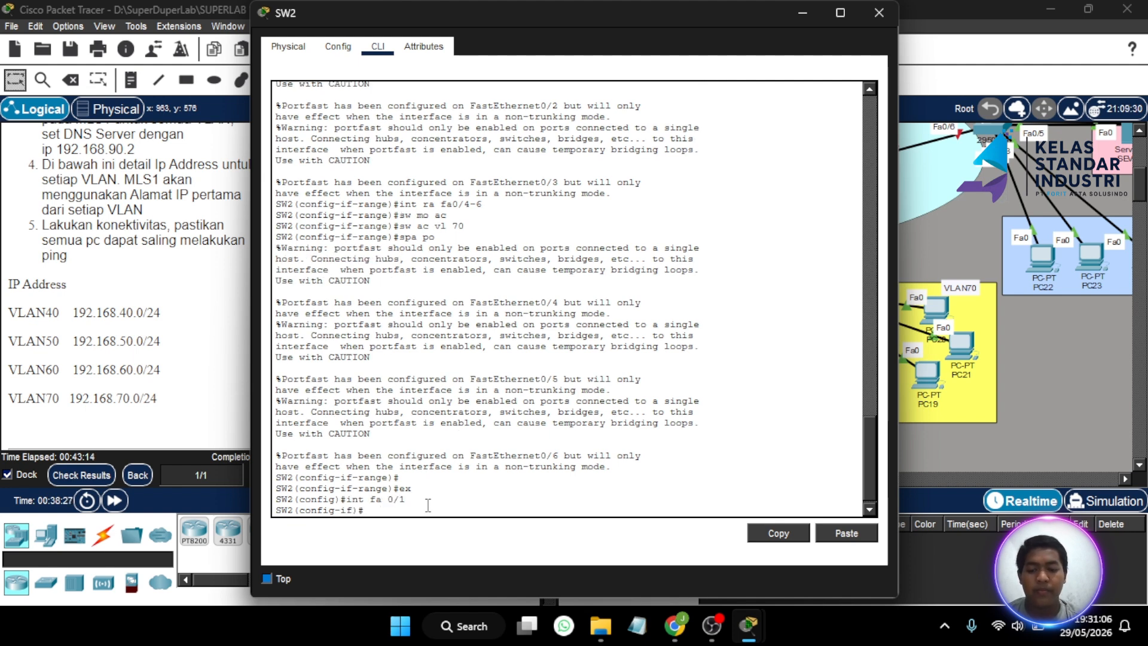
{"action": "type", "text": "sw mo tr"}
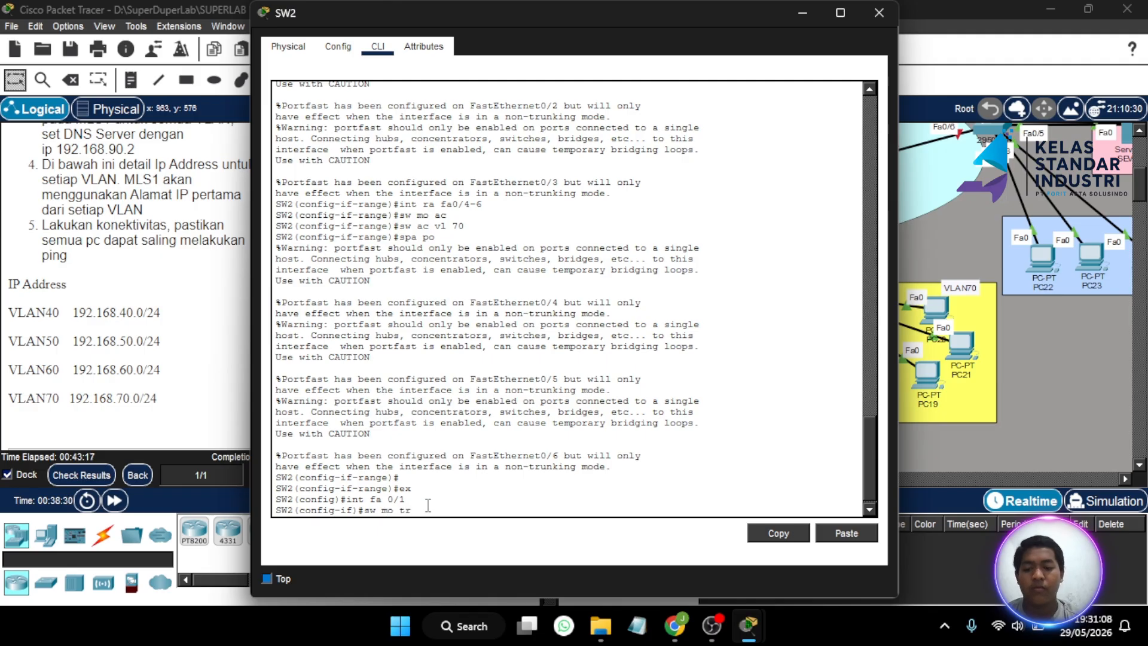
{"action": "key", "text": "Return"}
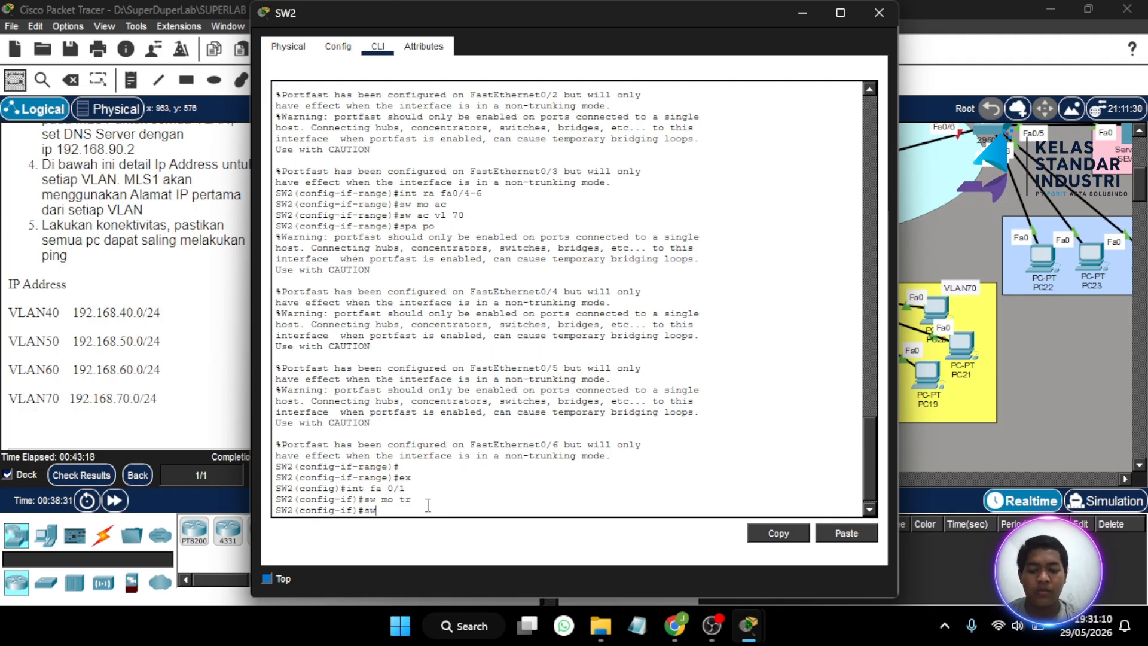
- Allow VLANs 60-70 on SW2's Fa0/1 trunk, fixing the missing space, then close SW2
{"action": "type", "text": "sw tr "}
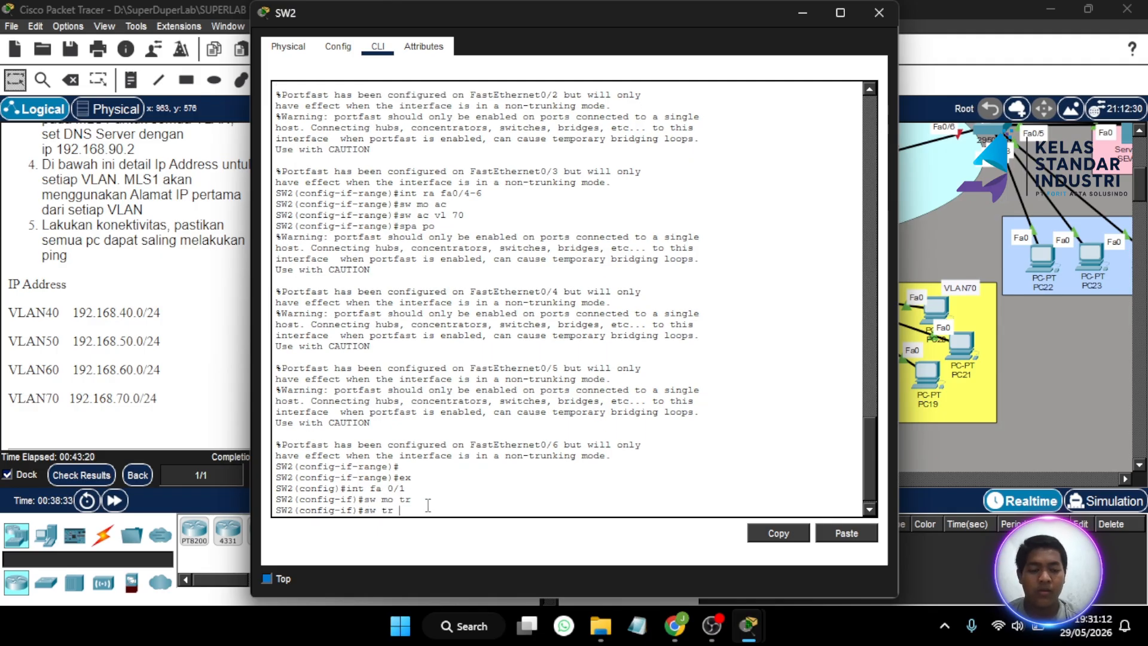
{"action": "type", "text": "all v"}
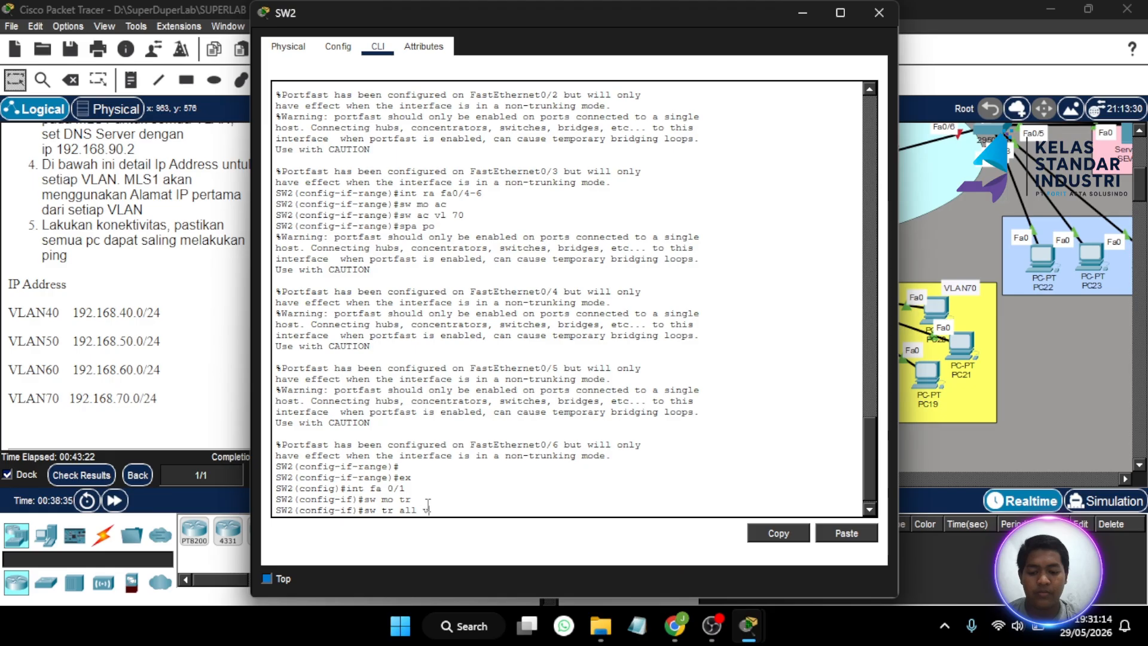
{"action": "type", "text": "lan6"}
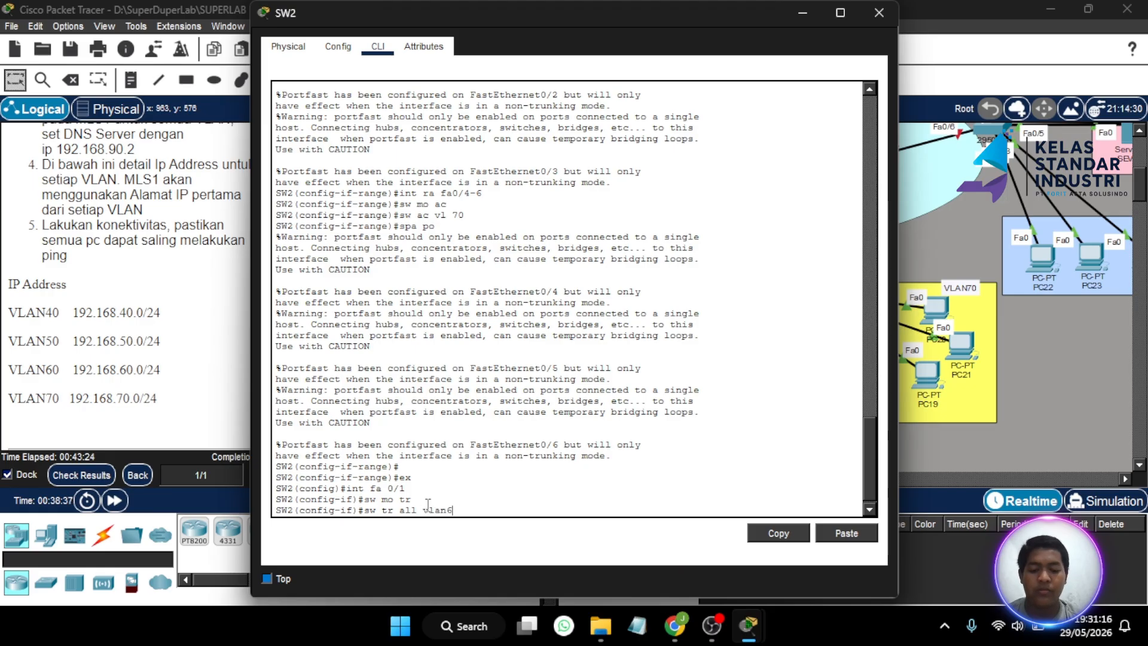
{"action": "type", "text": "0-70"}
{"action": "key", "text": "Return"}
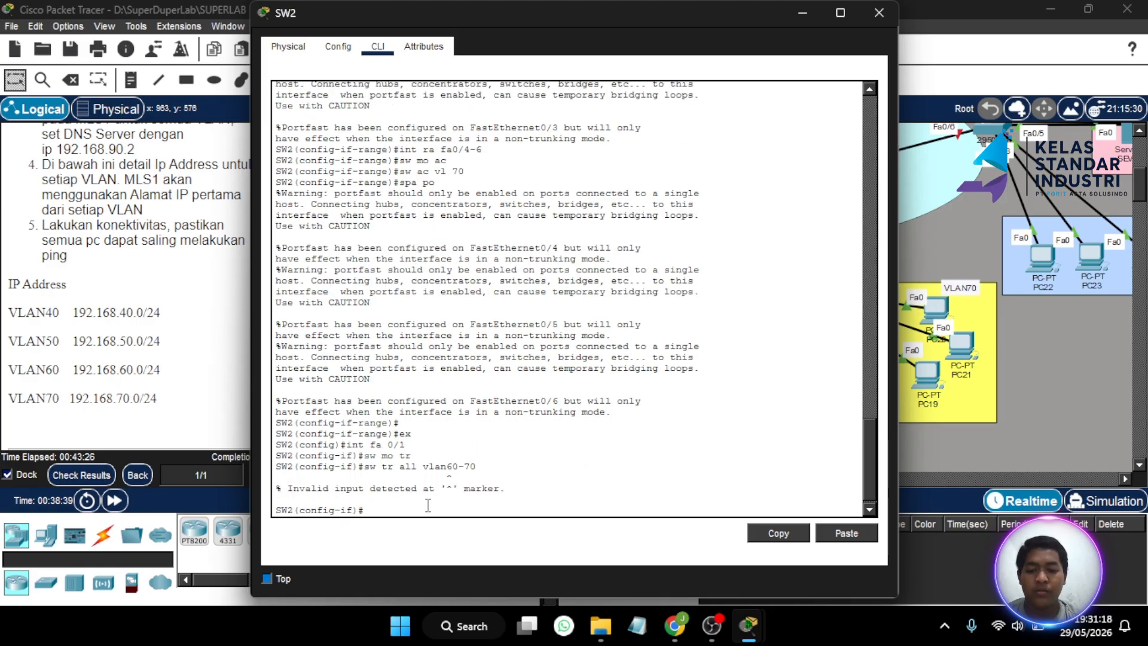
{"action": "key", "text": "Up"}
{"action": "key", "text": "Left"}
{"action": "key", "text": "Left"}
{"action": "key", "text": "Left"}
{"action": "key", "text": "Left"}
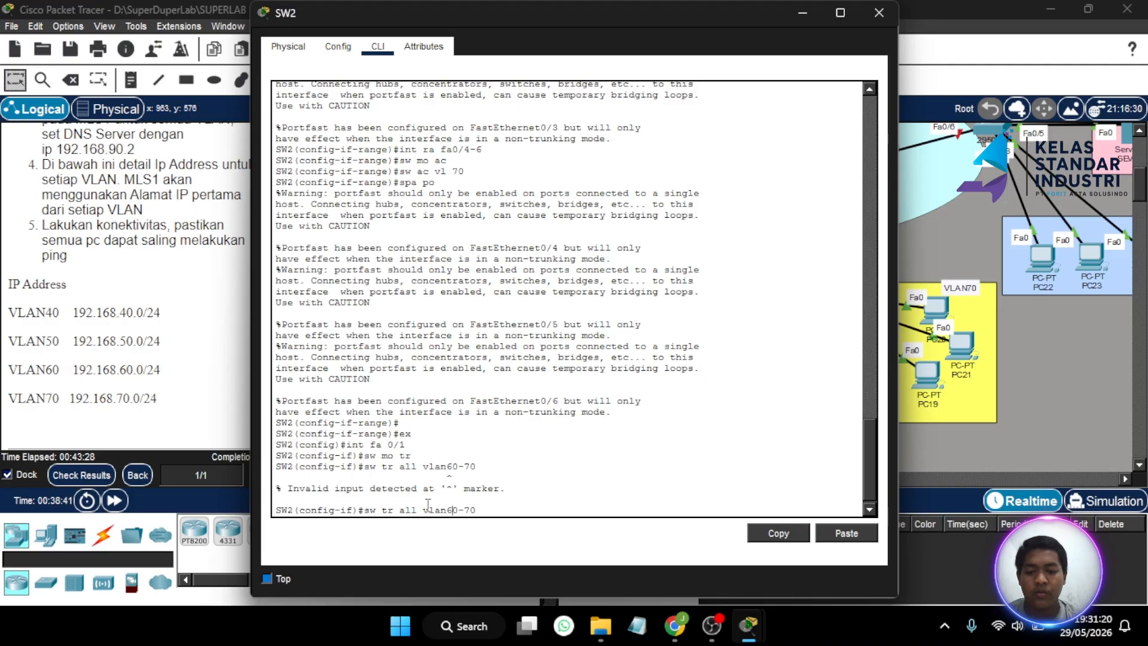
{"action": "key", "text": "Left"}
{"action": "key", "text": "Return"}
{"action": "left_click", "coordinate": [865, 10]}
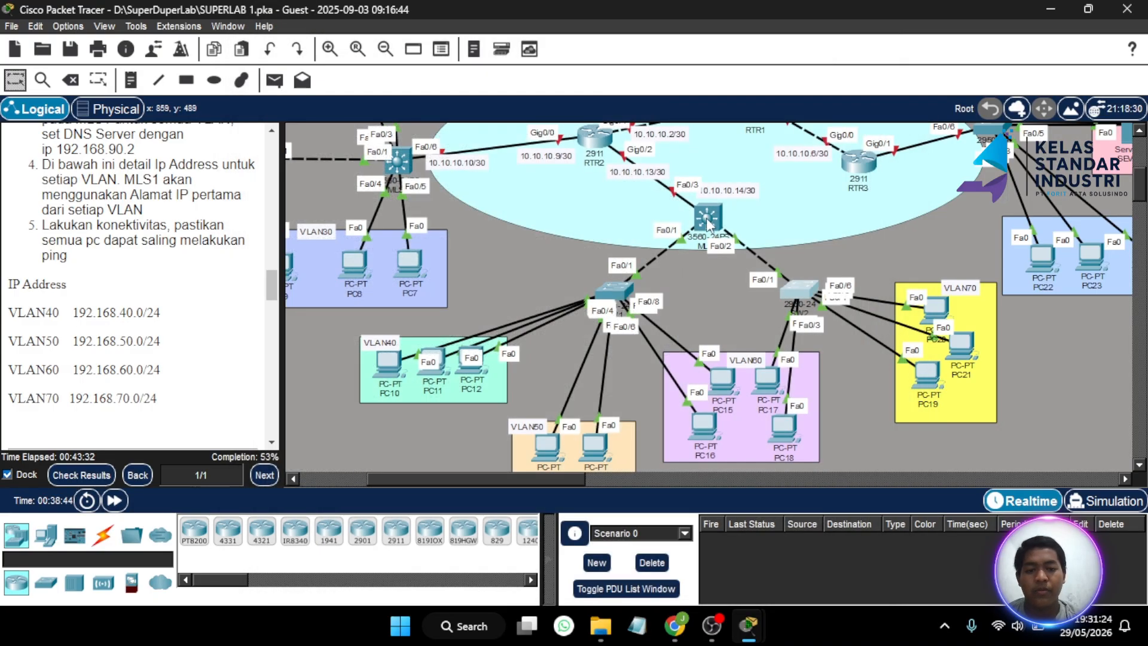
- Return MLS1's console to global configuration mode with exi
{"action": "left_click", "coordinate": [707, 223]}
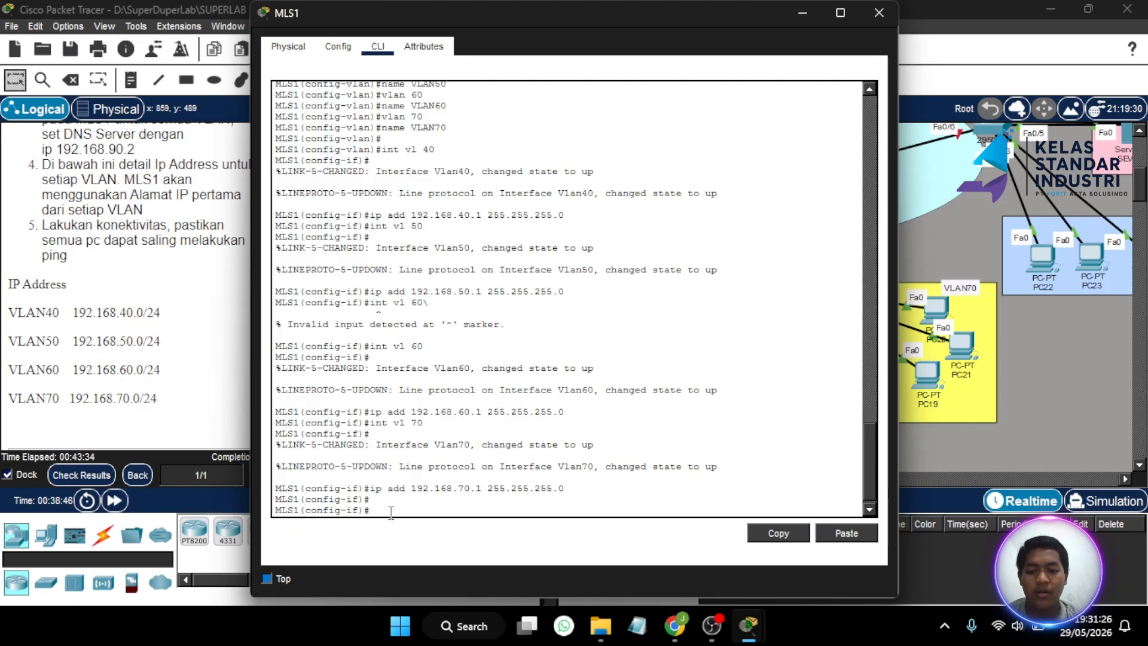
{"action": "key", "text": "Return"}
{"action": "type", "text": "ex"}
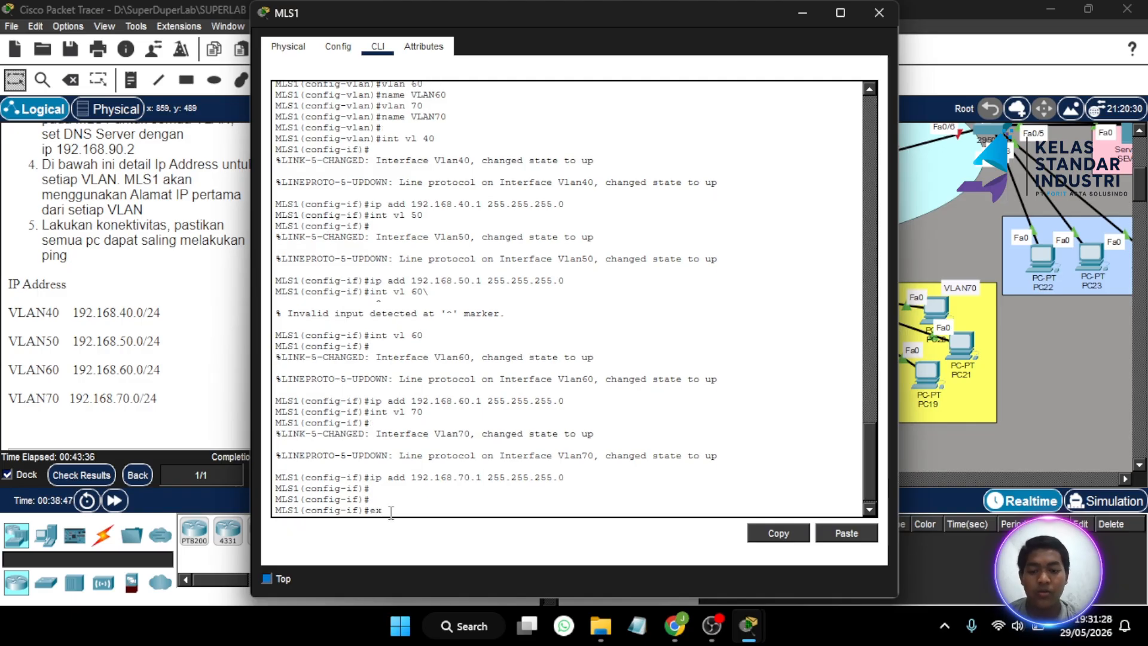
{"action": "type", "text": "i"}
{"action": "key", "text": "Return"}
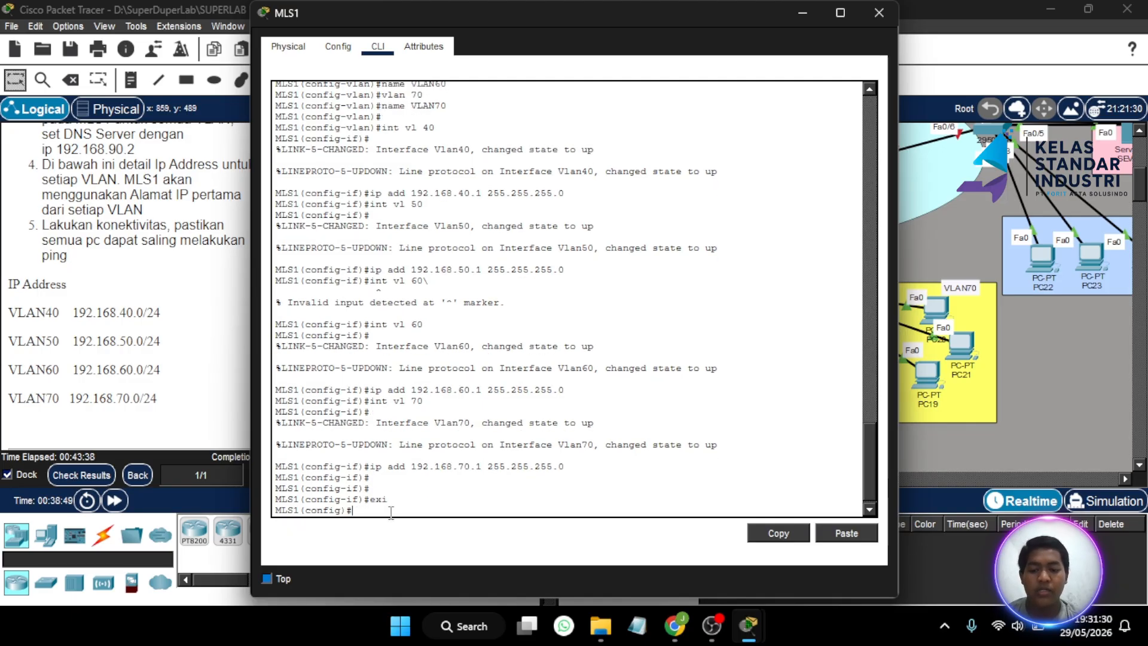
{"action": "left_click", "coordinate": [801, 13]}
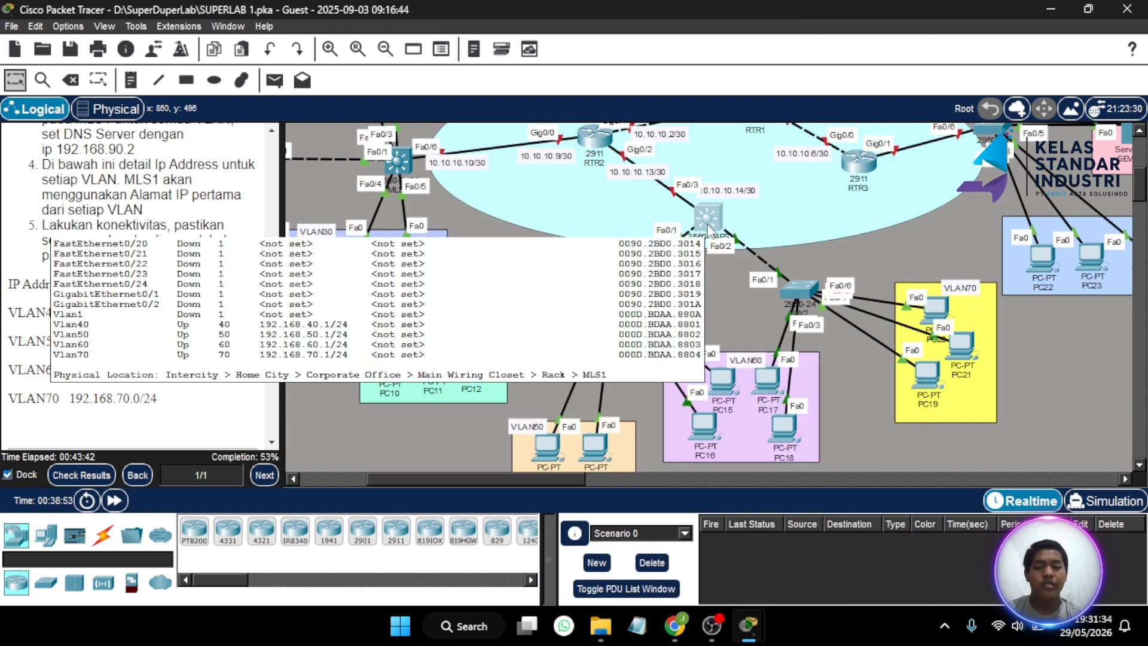
{"action": "left_click", "coordinate": [707, 219]}
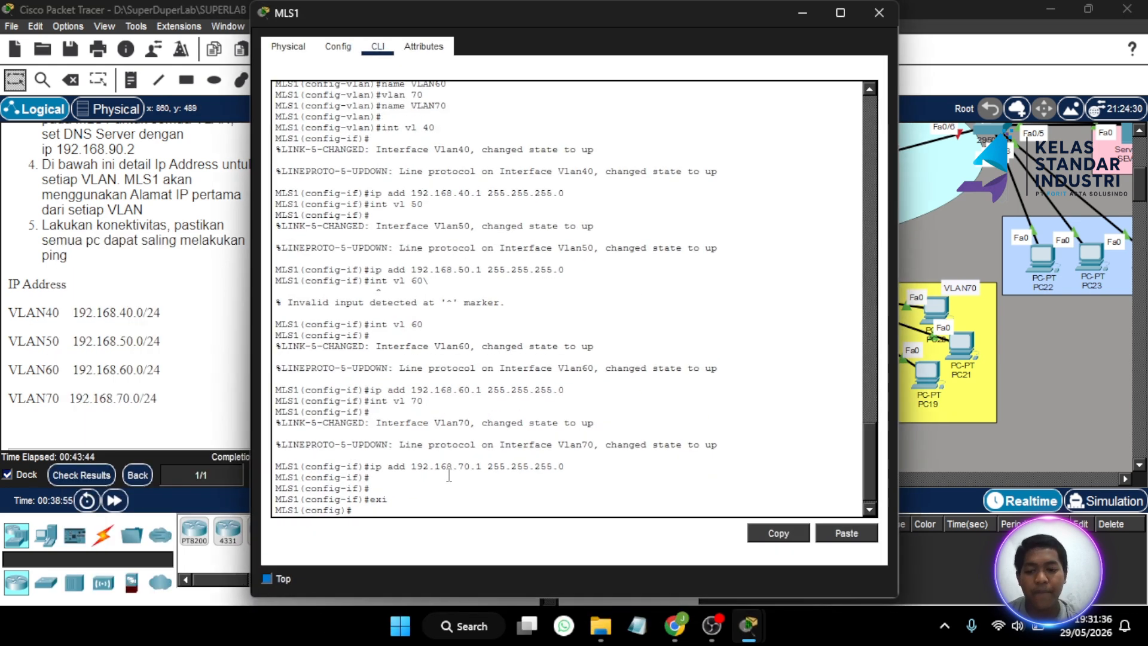
- Make MLS1's Fa0/1 a trunk with dot1q encapsulation
{"action": "type", "text": "int"}
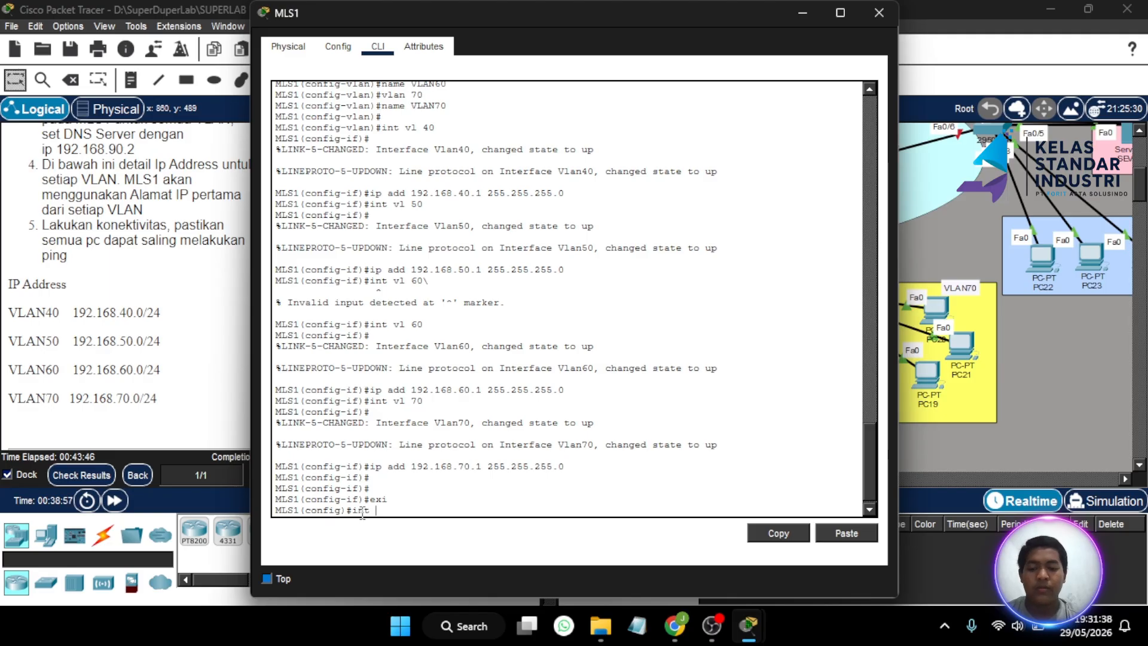
{"action": "type", "text": " fa 0/1"}
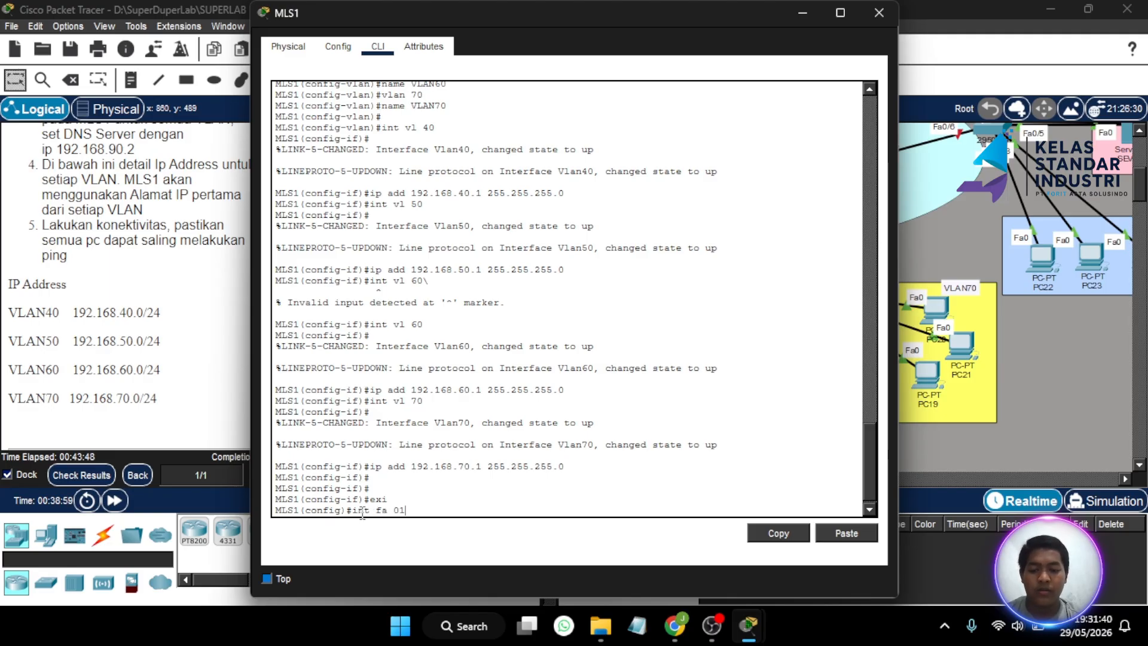
{"action": "key", "text": "BackSpace"}
{"action": "type", "text": "/1"}
{"action": "key", "text": "Return"}
{"action": "type", "text": "sw"}
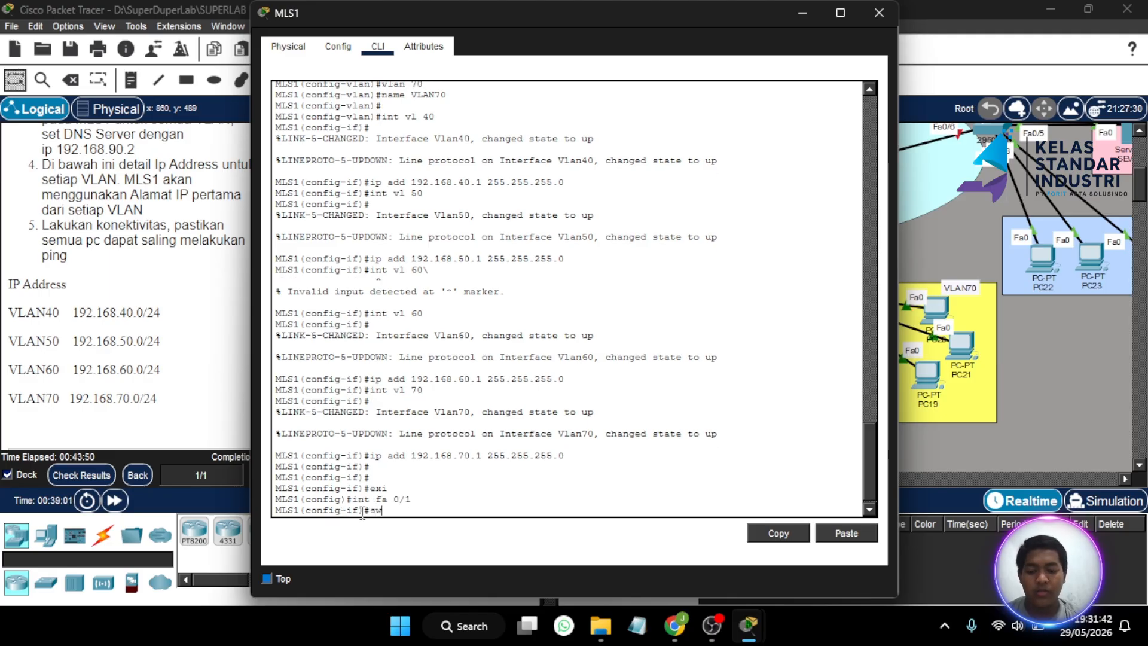
{"action": "type", "text": " mo tr"}
{"action": "key", "text": "Return"}
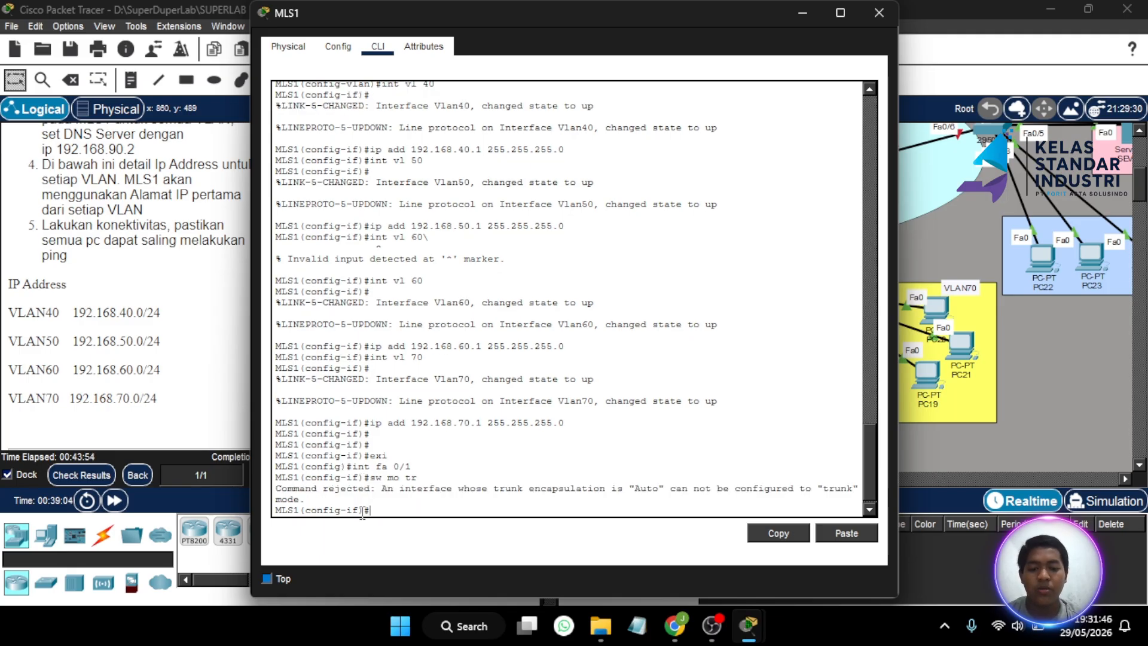
{"action": "type", "text": "sw"}
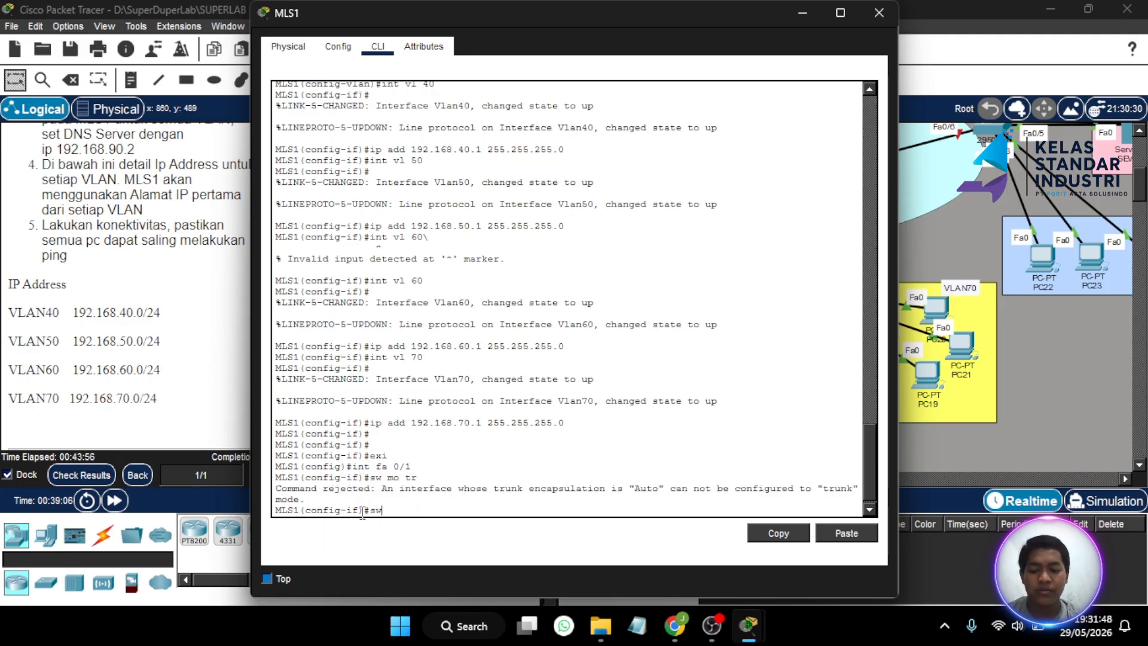
{"action": "type", "text": " tr en"}
{"action": "key", "text": "Tab"}
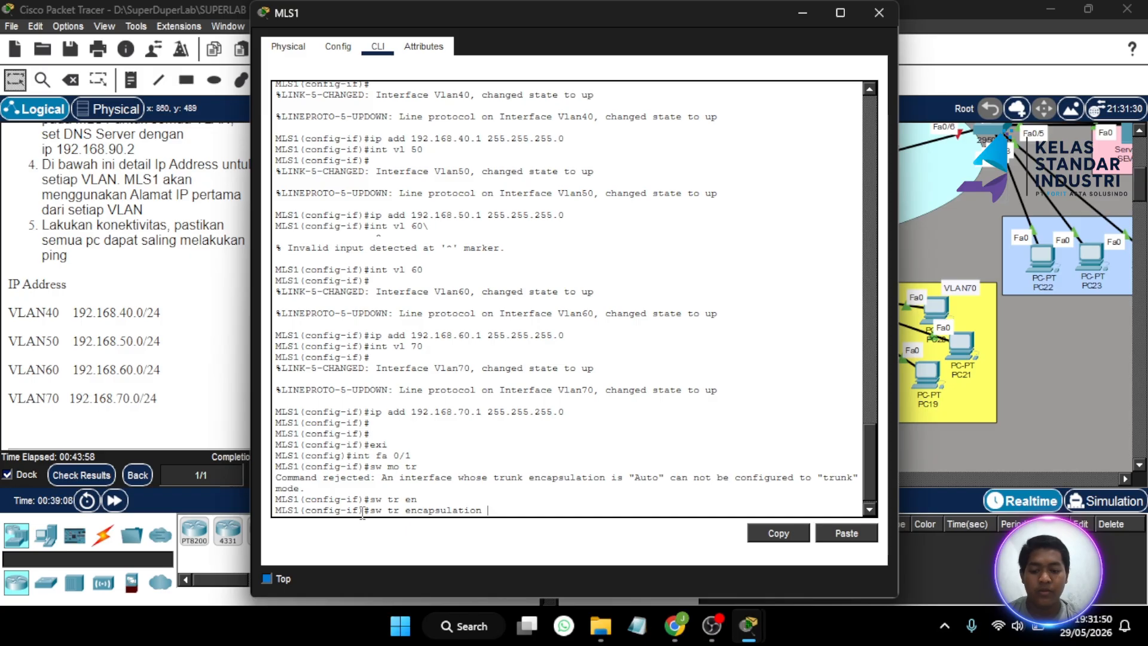
{"action": "type", "text": "dot"}
{"action": "key", "text": "Tab"}
{"action": "key", "text": "Return"}
{"action": "type", "text": "s"}
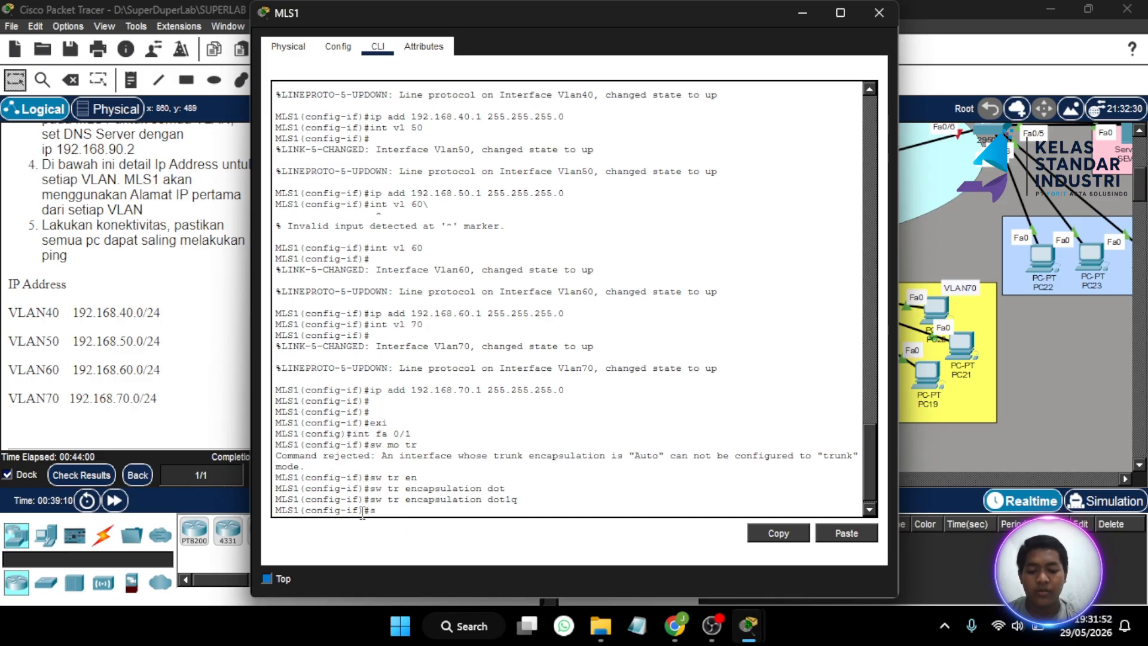
{"action": "type", "text": "w mo tr"}
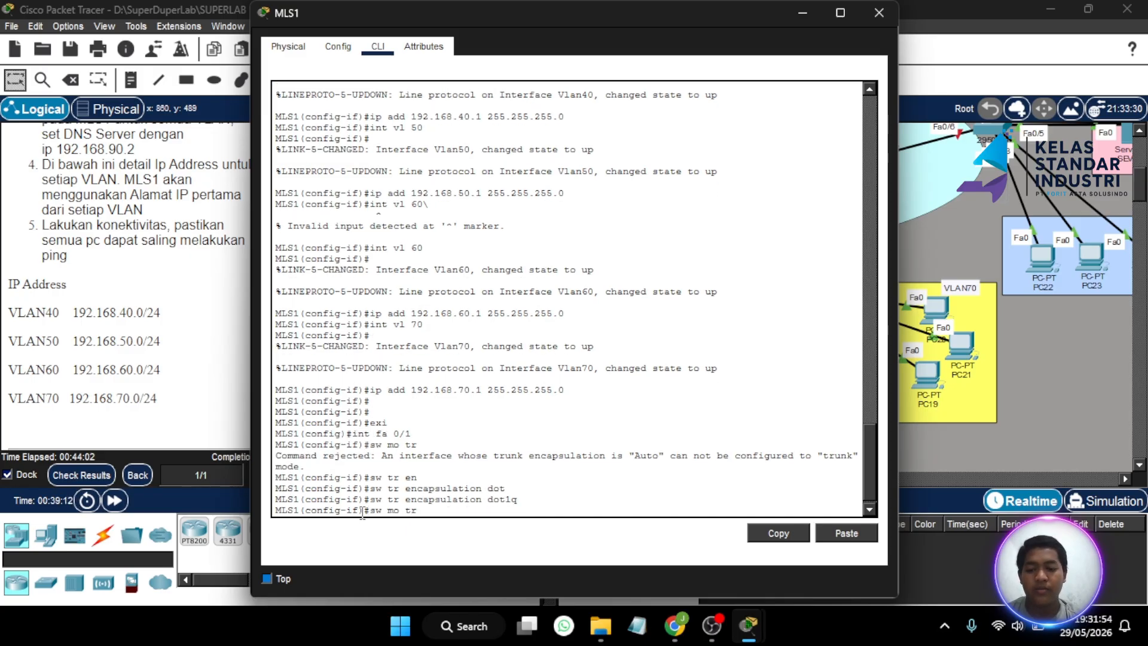
{"action": "key", "text": "Return"}
- Make MLS1's Fa0/2 a trunk with dot1q encapsulation
{"action": "key", "text": "Up"}
{"action": "key", "text": "Up"}
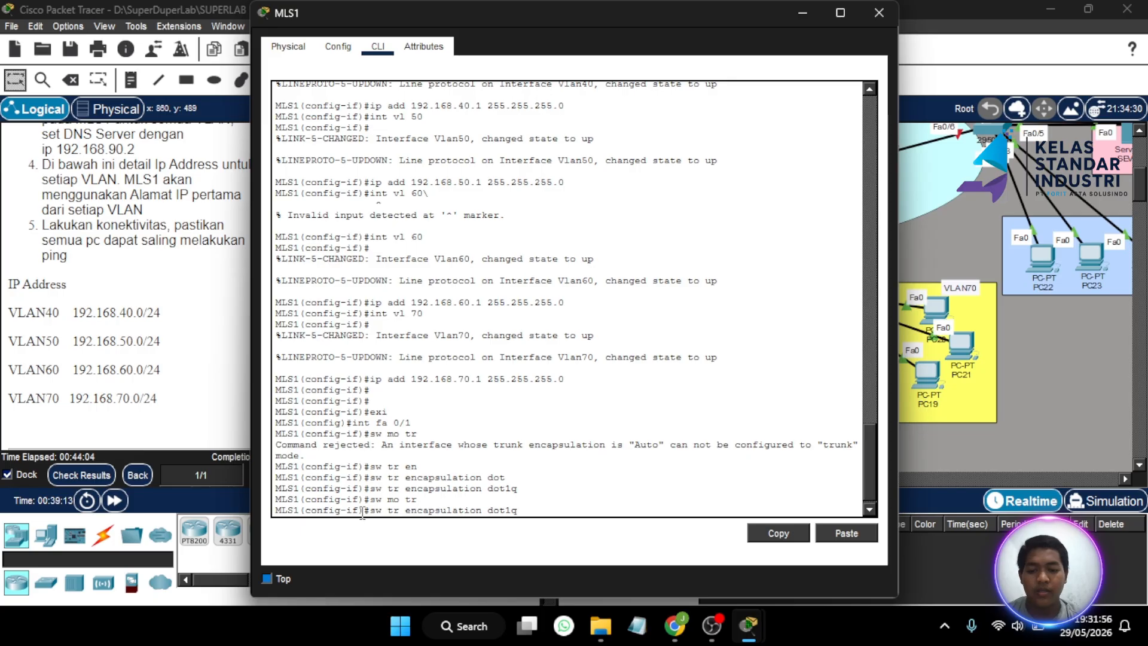
{"action": "key", "text": "Down"}
{"action": "key", "text": "Up"}
{"action": "key", "text": "Up"}
{"action": "key", "text": "Up"}
{"action": "key", "text": "Up"}
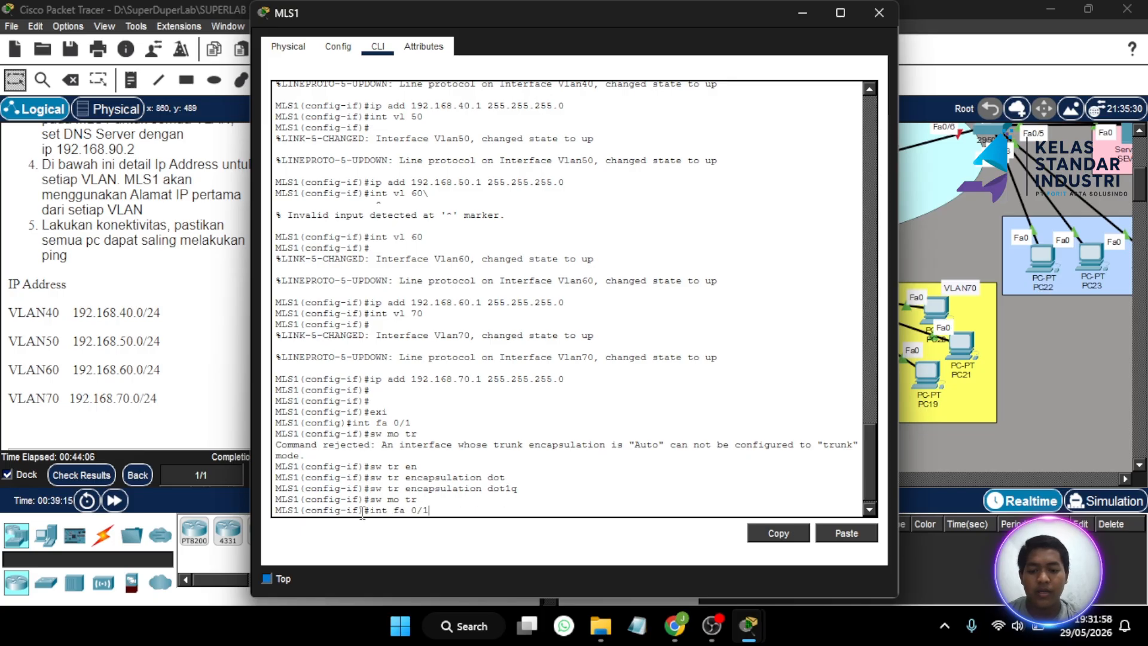
{"action": "key", "text": "BackSpace"}
{"action": "type", "text": "2"}
{"action": "key", "text": "Return"}
{"action": "type", "text": "sw"}
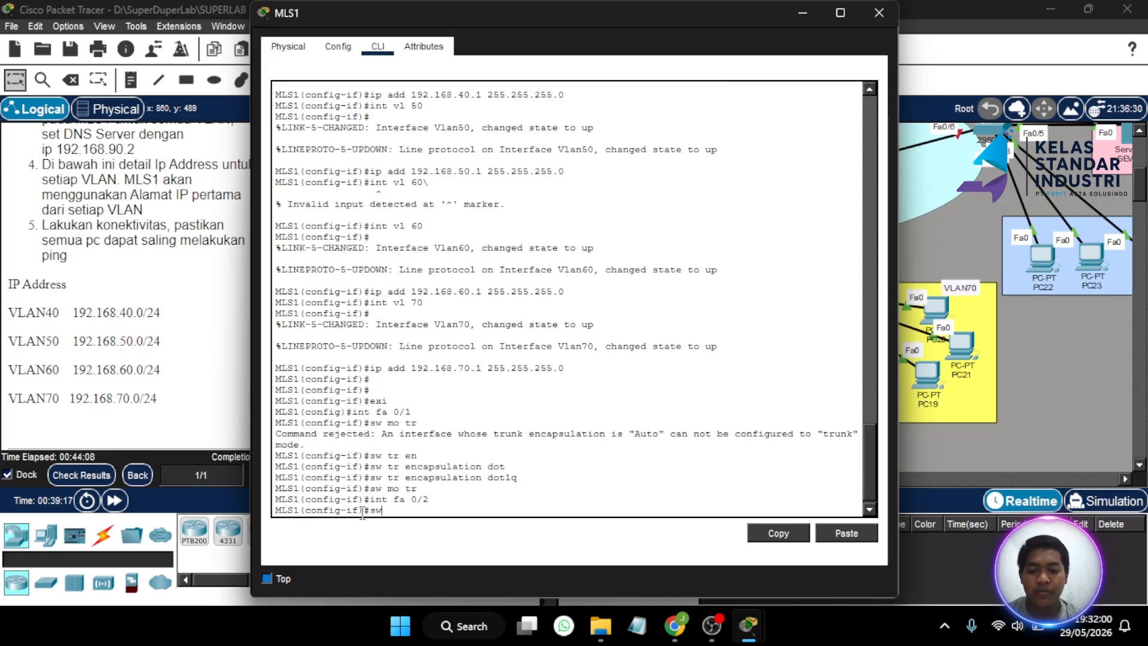
{"action": "type", "text": " mo"}
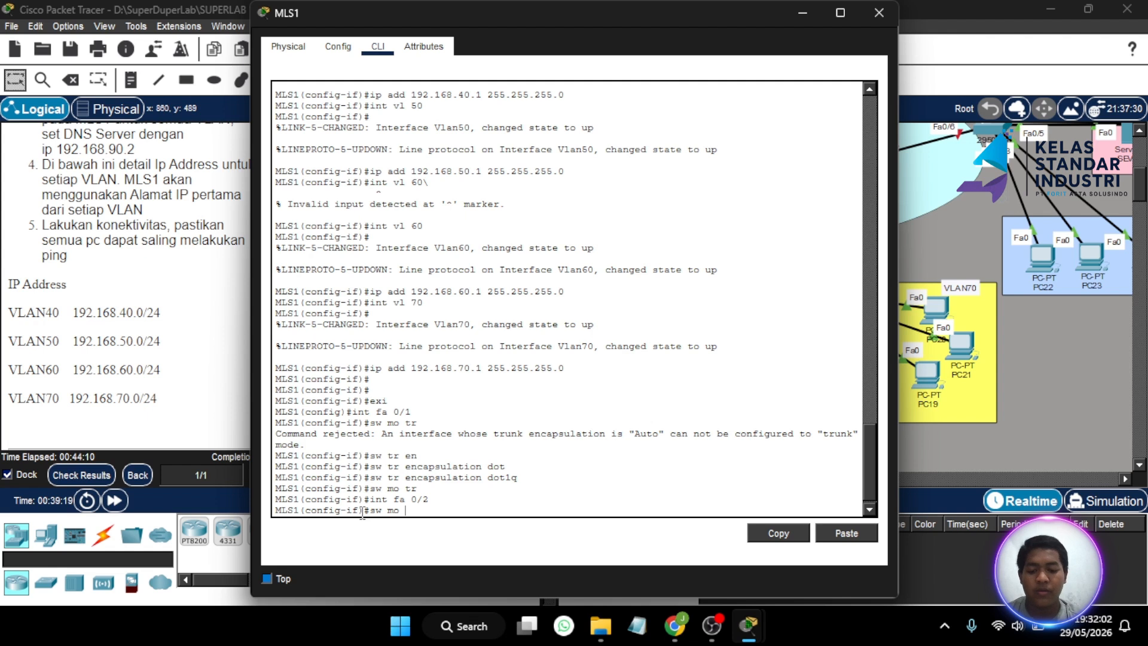
{"action": "key", "text": "BackSpace"}
{"action": "key", "text": "BackSpace"}
{"action": "key", "text": "BackSpace"}
{"action": "type", "text": "tr en"}
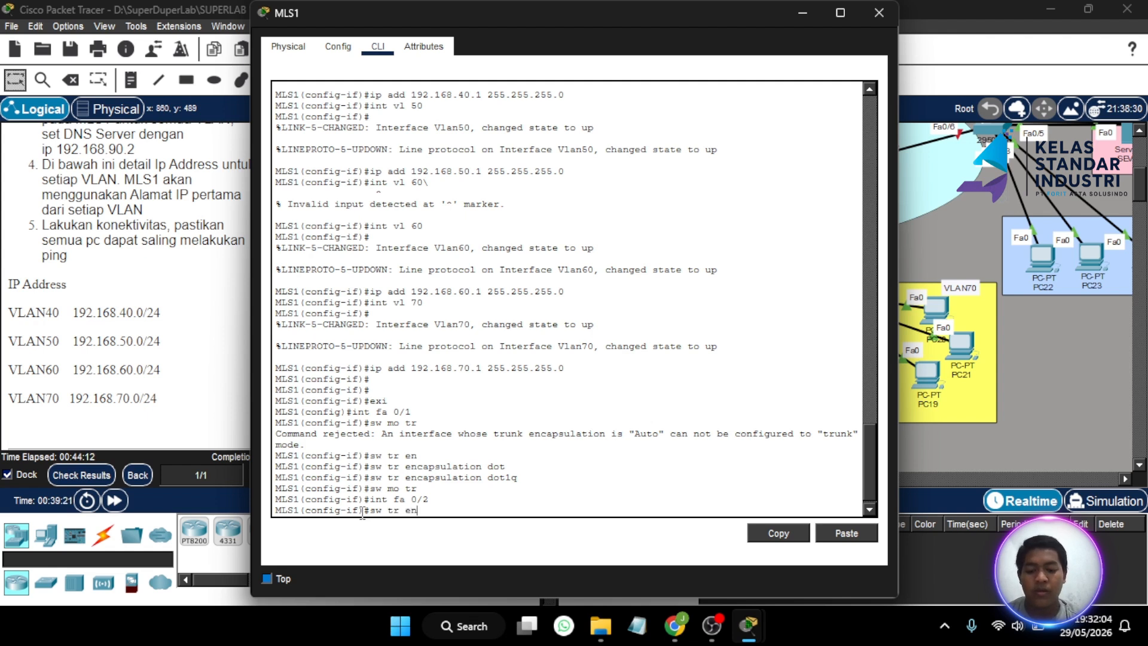
{"action": "key", "text": "Return"}
{"action": "type", "text": "sw tr encapsulation d"}
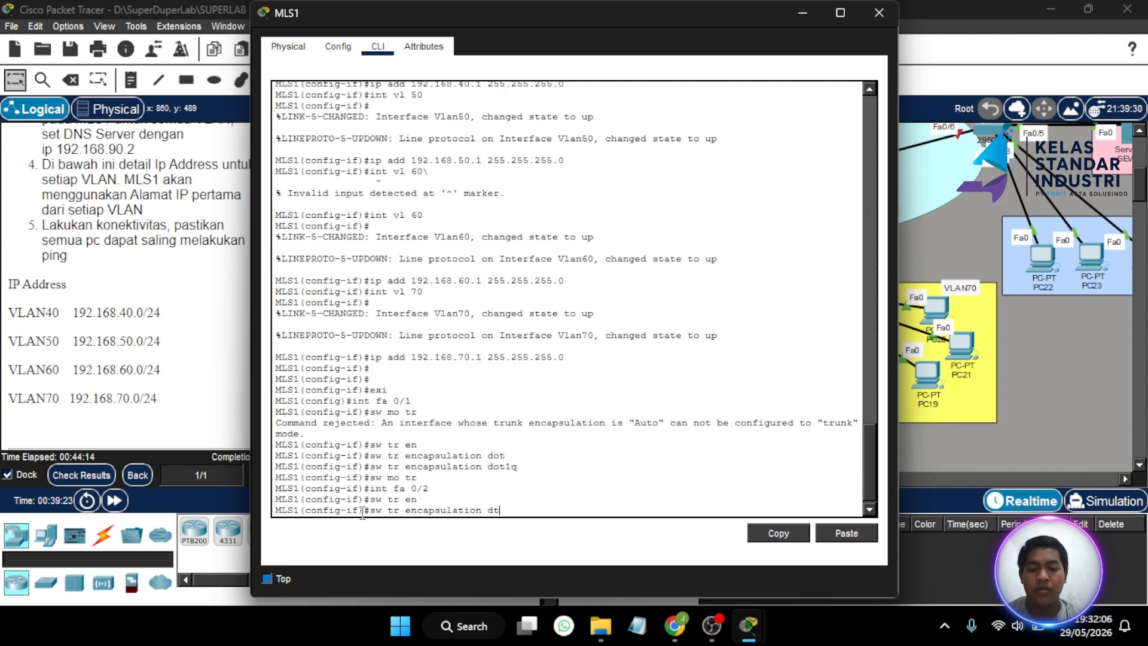
{"action": "key", "text": "Tab"}
{"action": "key", "text": "Return"}
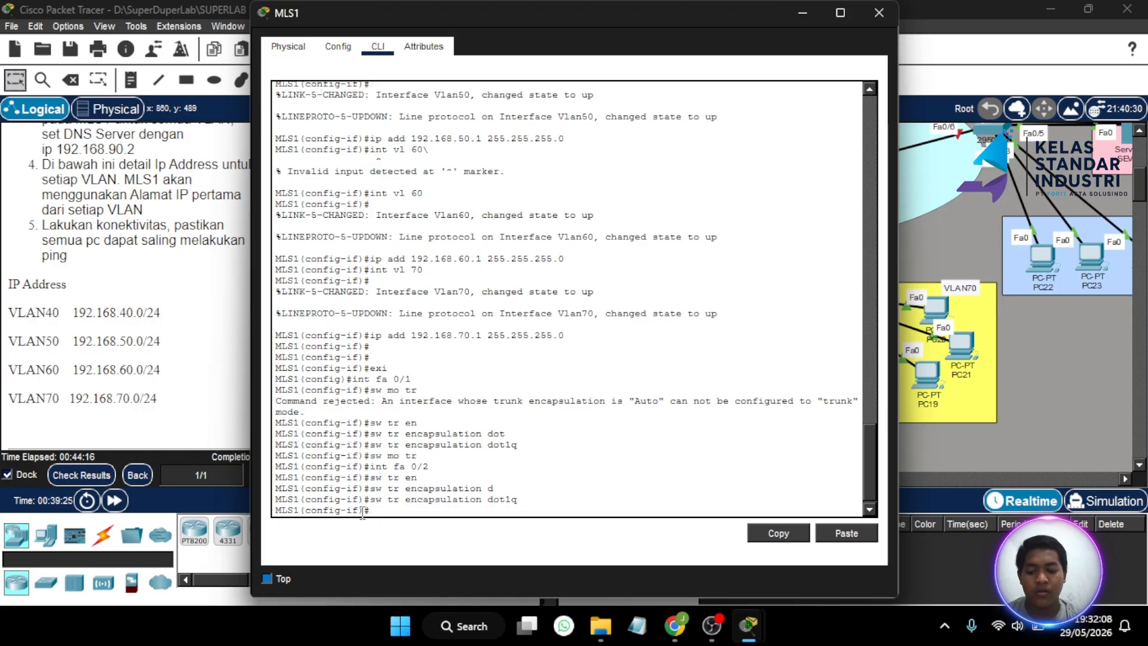
{"action": "type", "text": "sw mo"}
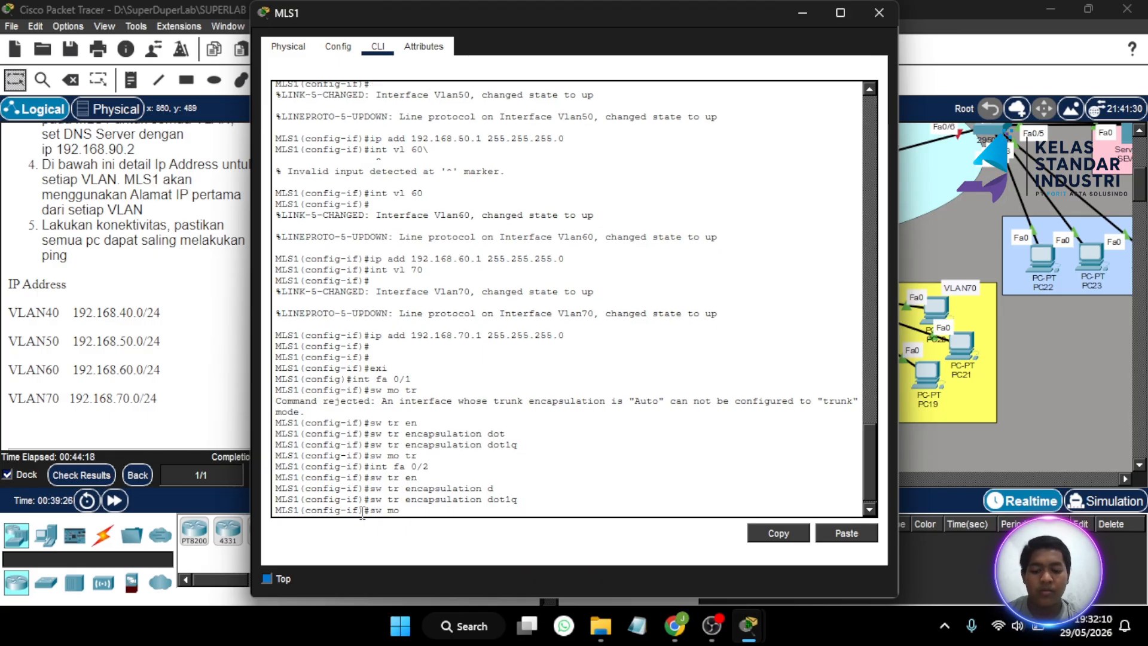
{"action": "type", "text": " yt"}
{"action": "key", "text": "BackSpace"}
{"action": "key", "text": "BackSpace"}
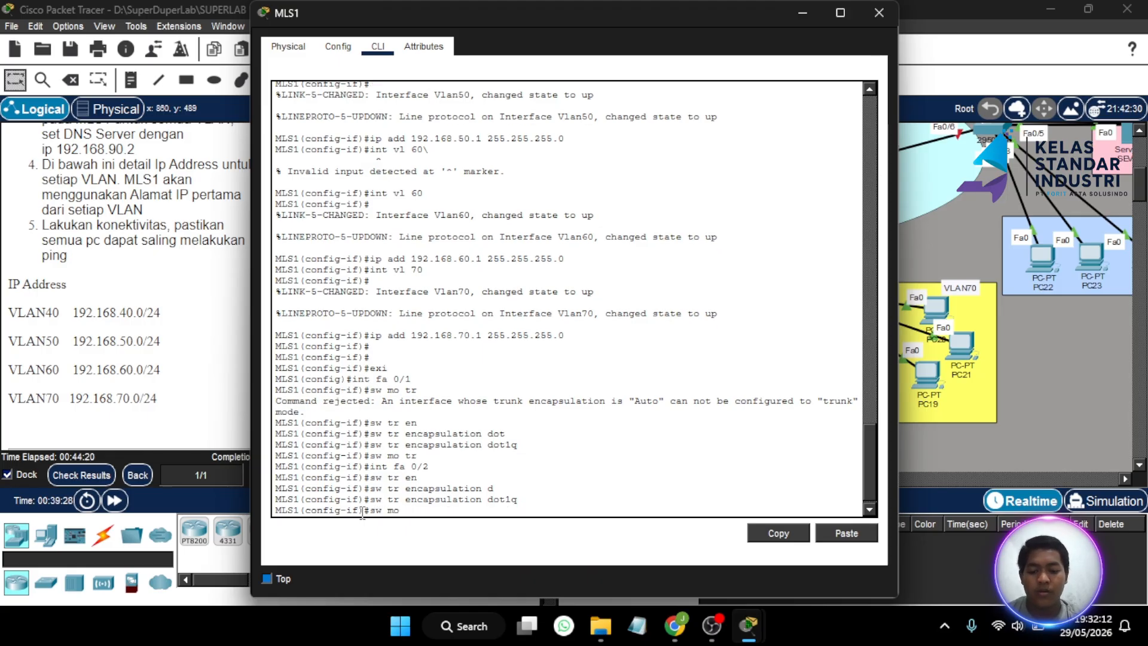
{"action": "type", "text": "tr"}
{"action": "key", "text": "Return"}
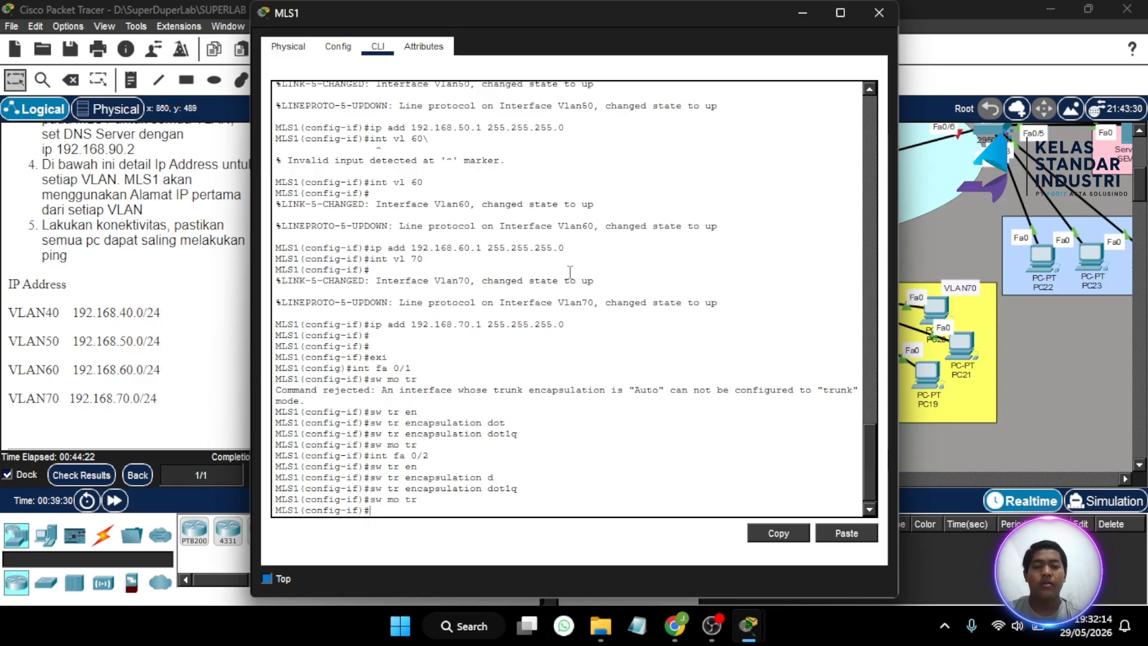
{"action": "left_click", "coordinate": [878, 12]}
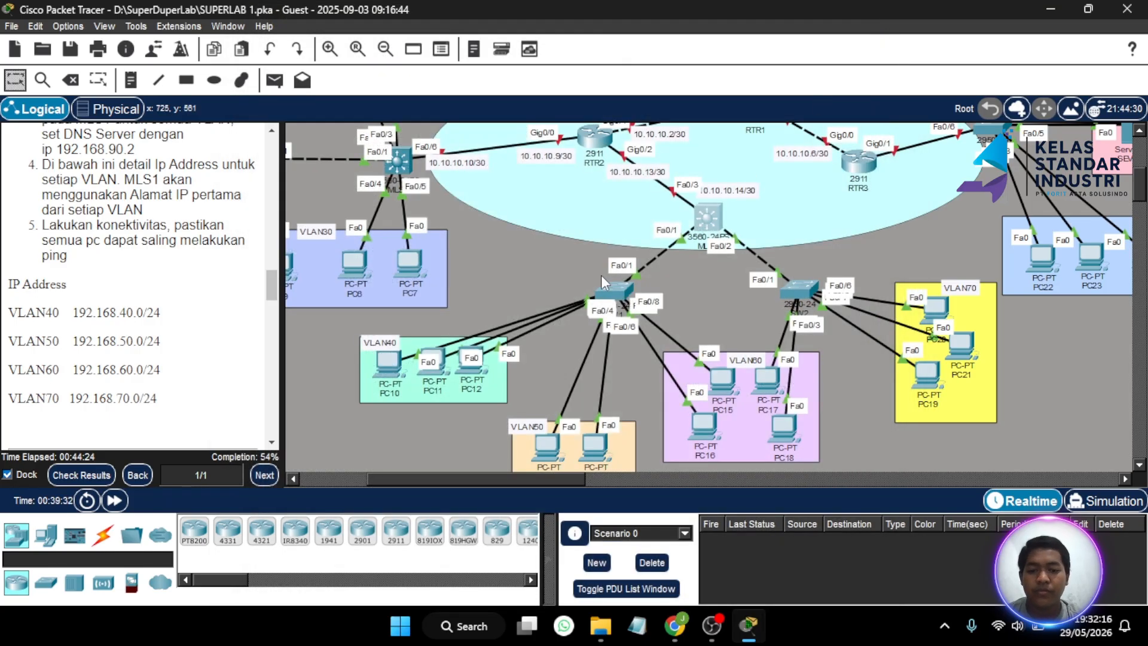
{"action": "scroll", "coordinate": [601, 275], "scroll_direction": "right", "scroll_amount": 3}
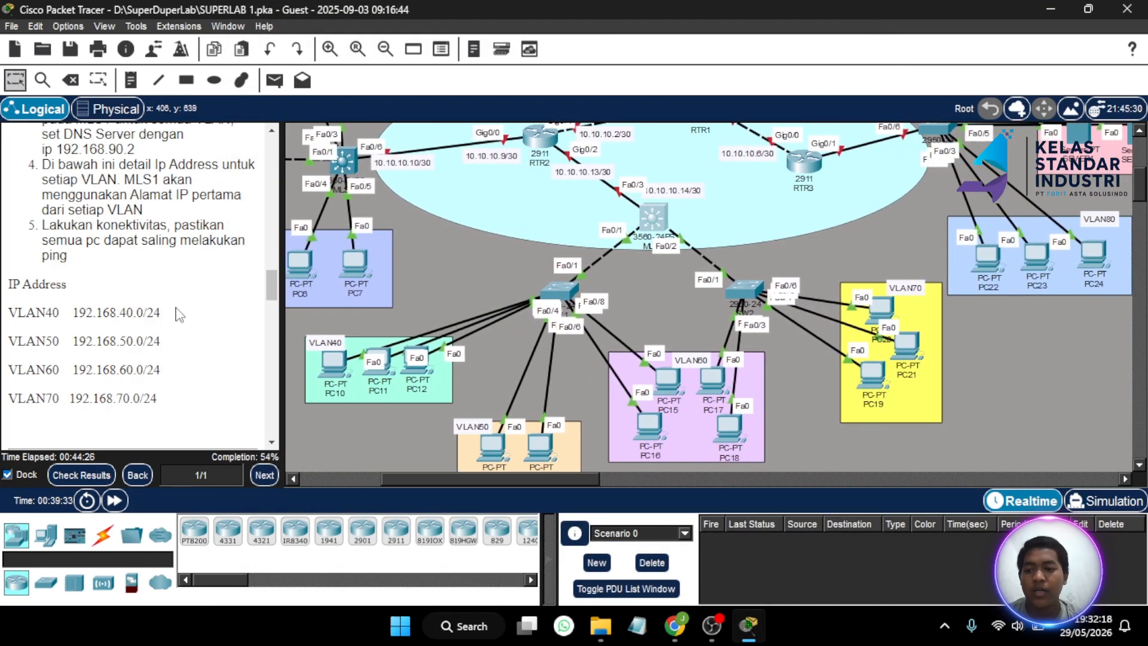
{"action": "scroll", "coordinate": [178, 314], "scroll_direction": "up", "scroll_amount": 5}
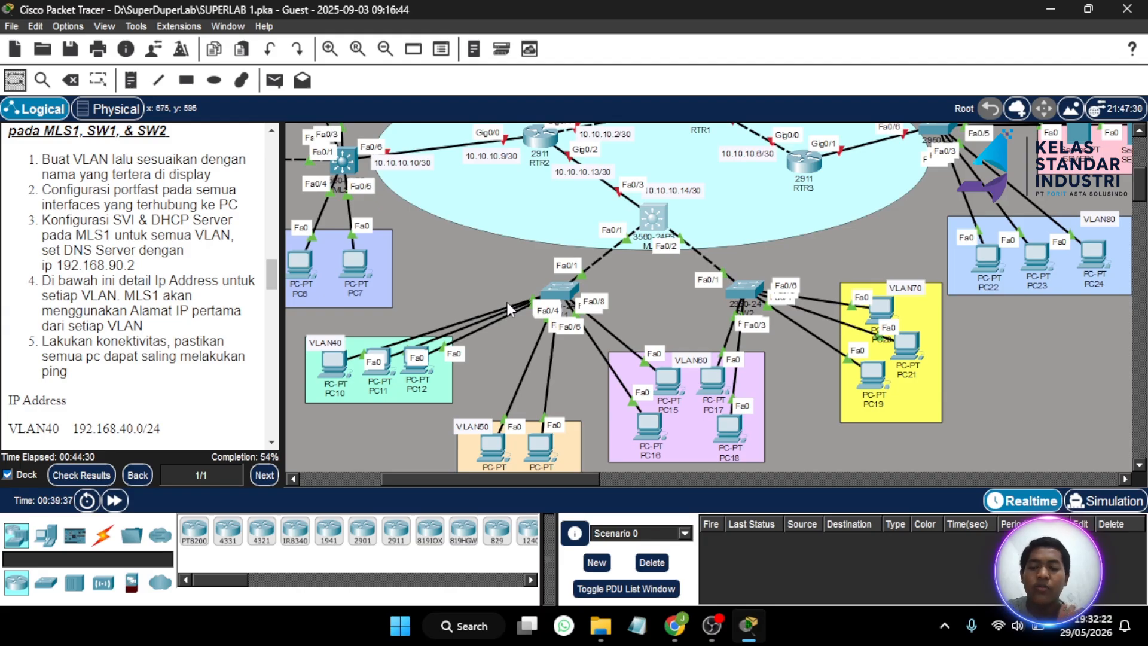
{"action": "left_click", "coordinate": [650, 213]}
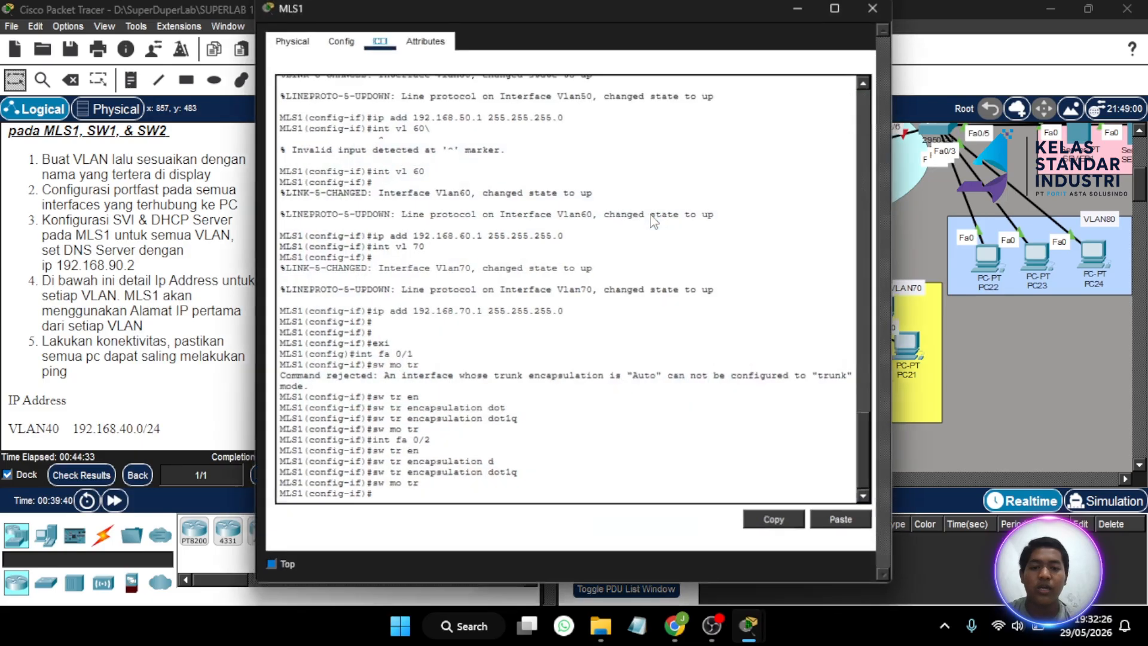
- Create the DHCP pool VLAN40 on MLS1, correcting the mistyped pool name
{"action": "key", "text": "Return"}
{"action": "key", "text": "Return"}
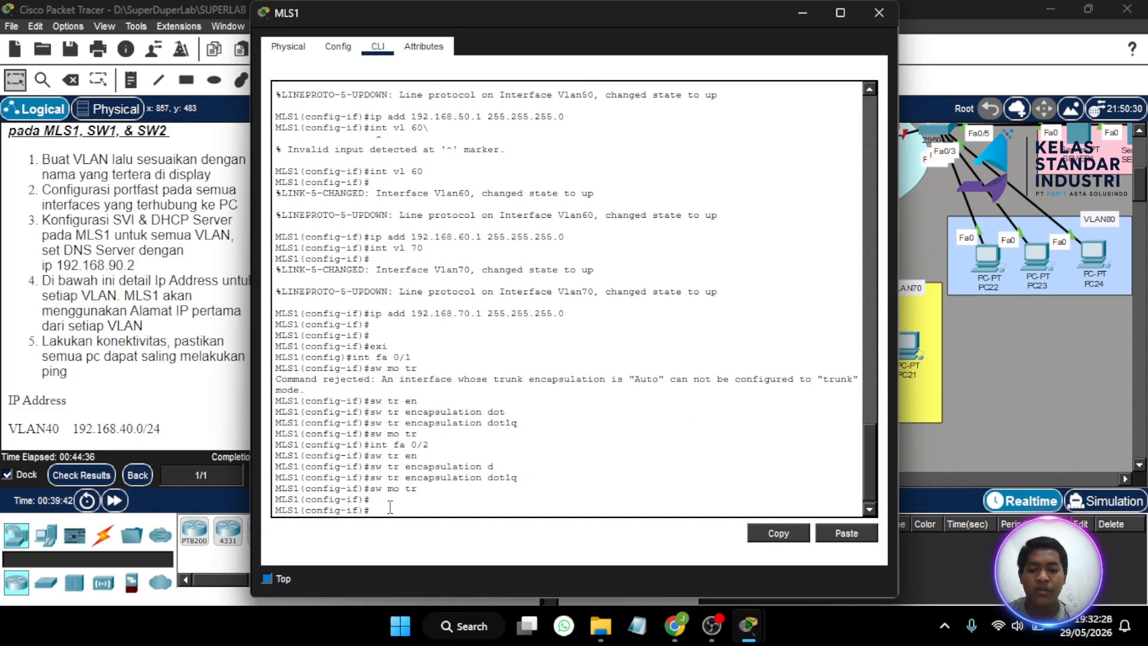
{"action": "type", "text": "ex"}
{"action": "key", "text": "Return"}
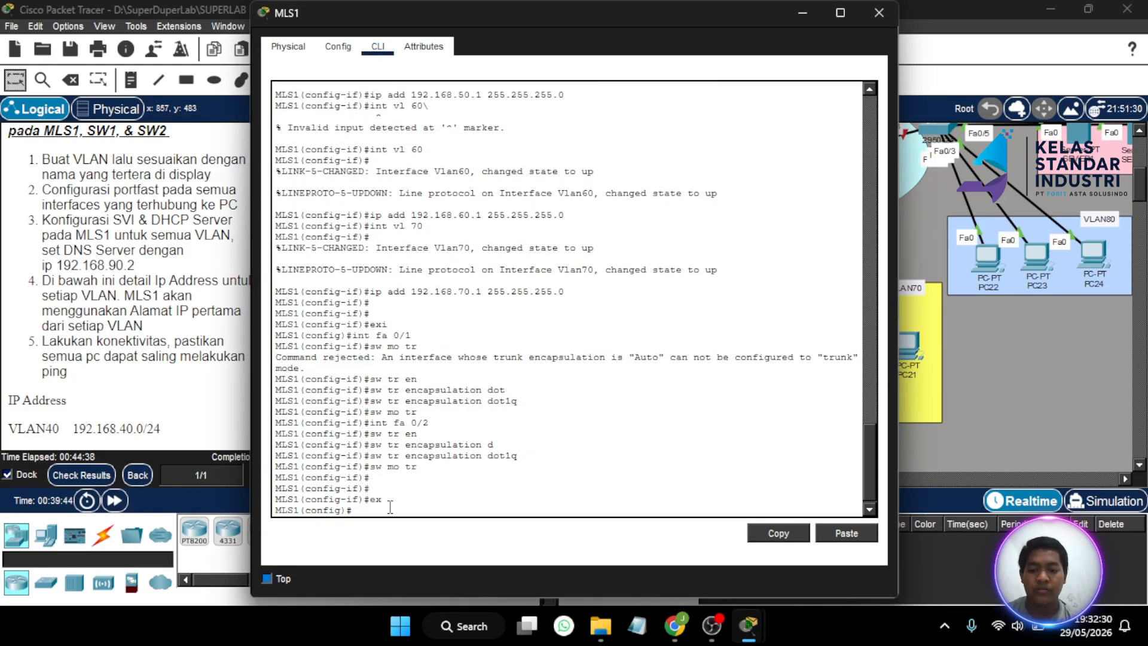
{"action": "type", "text": "int"}
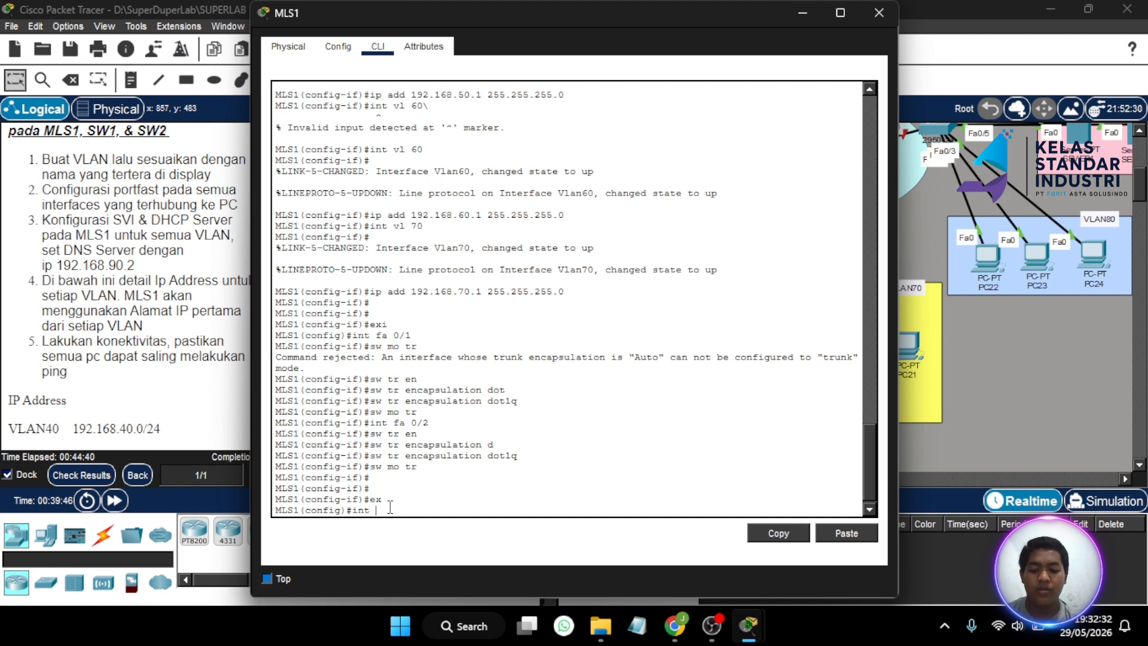
{"action": "type", "text": " vlan 10"}
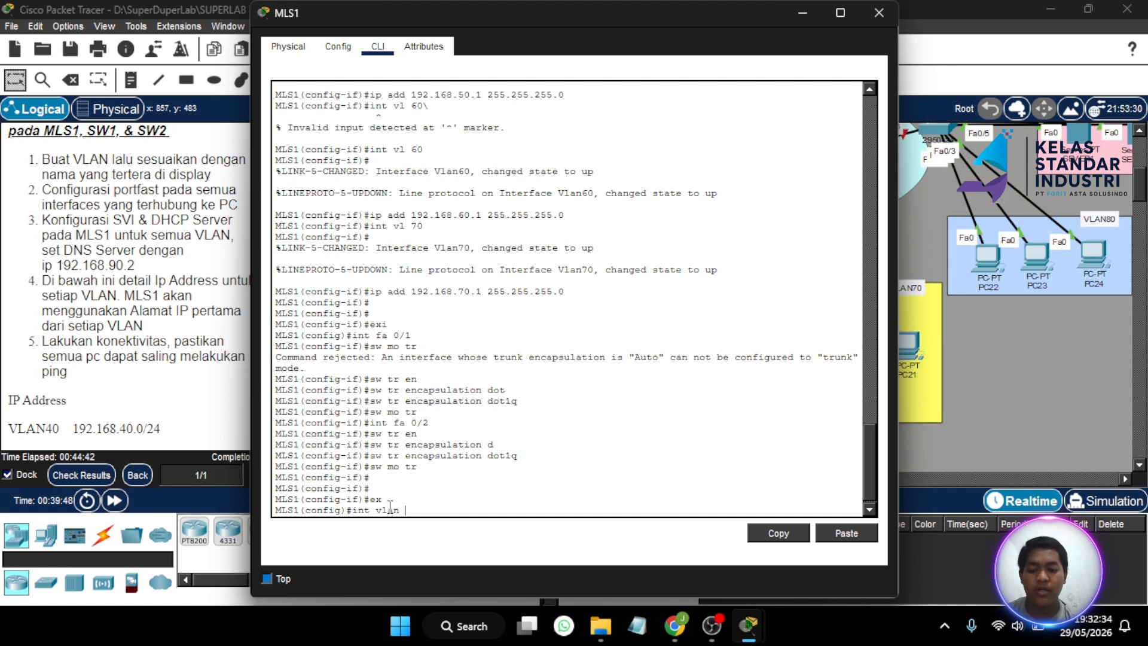
{"action": "key", "text": "BackSpace"}
{"action": "key", "text": "BackSpace"}
{"action": "key", "text": "BackSpace"}
{"action": "key", "text": "BackSpace"}
{"action": "key", "text": "BackSpace"}
{"action": "key", "text": "BackSpace"}
{"action": "key", "text": "BackSpace"}
{"action": "key", "text": "BackSpace"}
{"action": "key", "text": "BackSpace"}
{"action": "key", "text": "BackSpace"}
{"action": "key", "text": "BackSpace"}
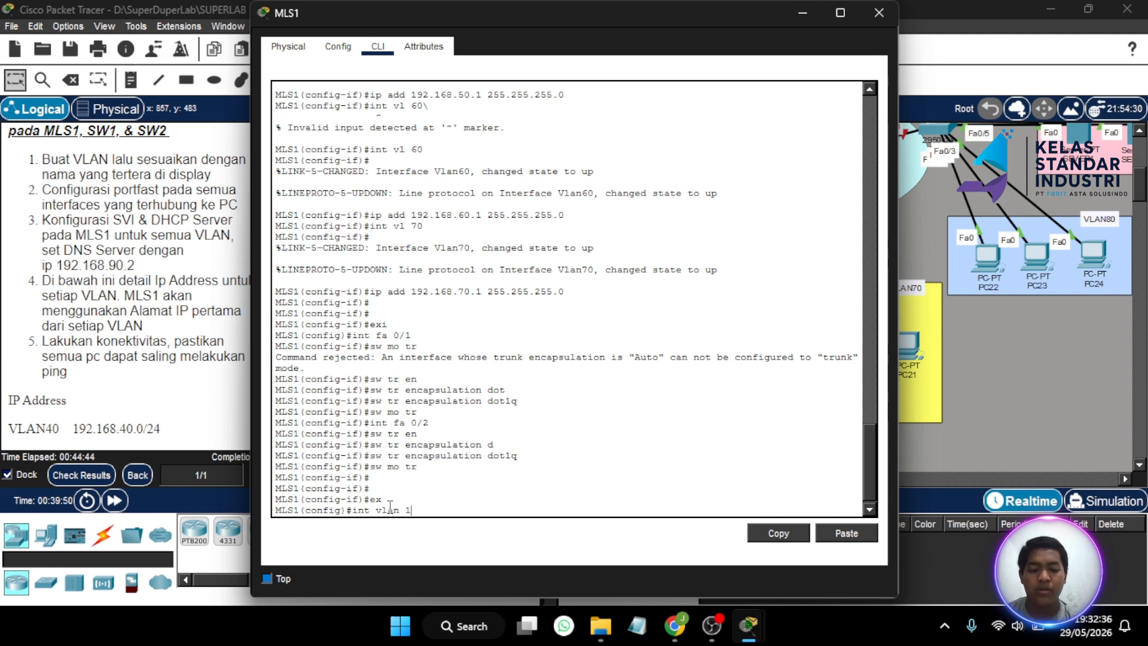
{"action": "type", "text": "ip dhc"}
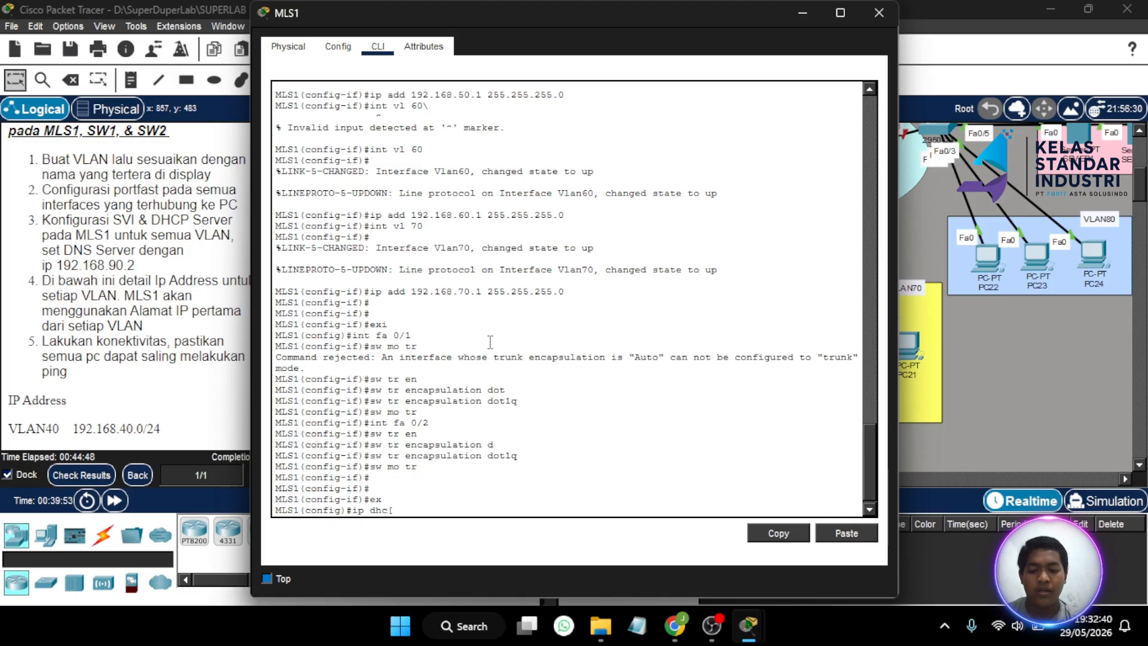
{"action": "type", "text": "p pool vlan"}
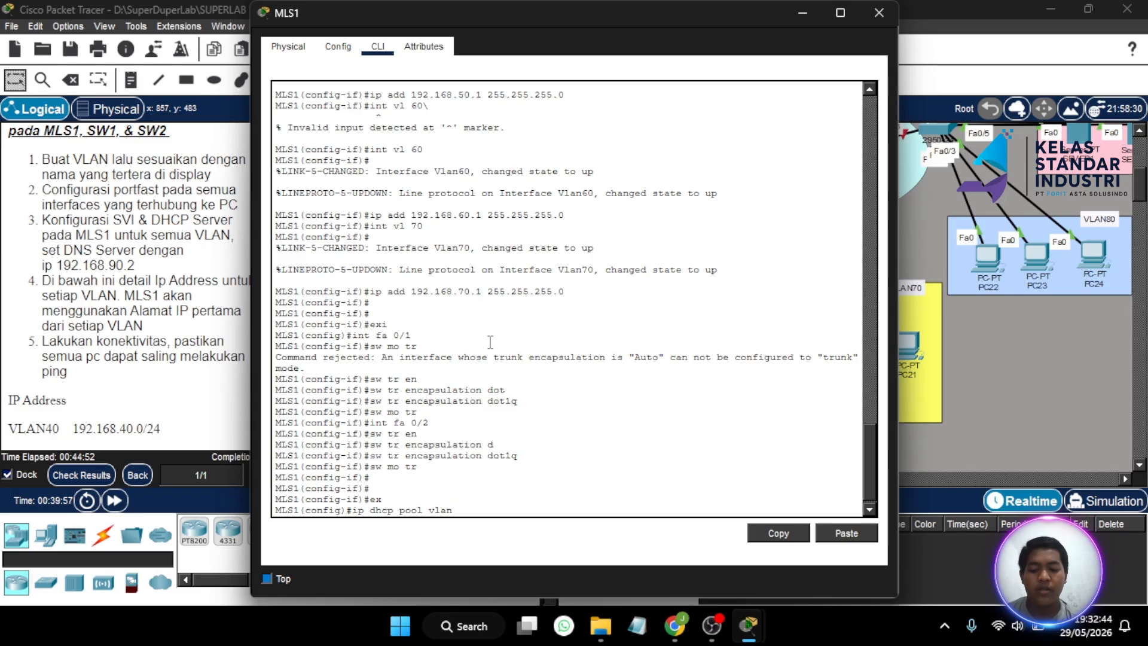
{"action": "type", "text": " 10"}
{"action": "key", "text": "BackSpace"}
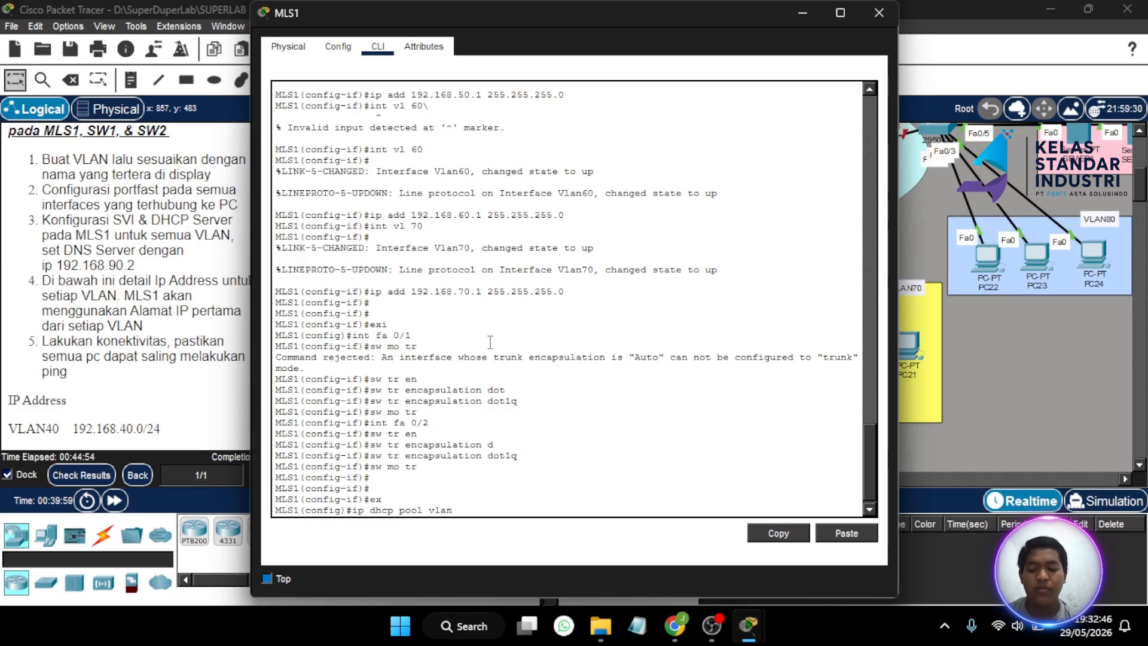
{"action": "type", "text": "40"}
{"action": "key", "text": "Return"}
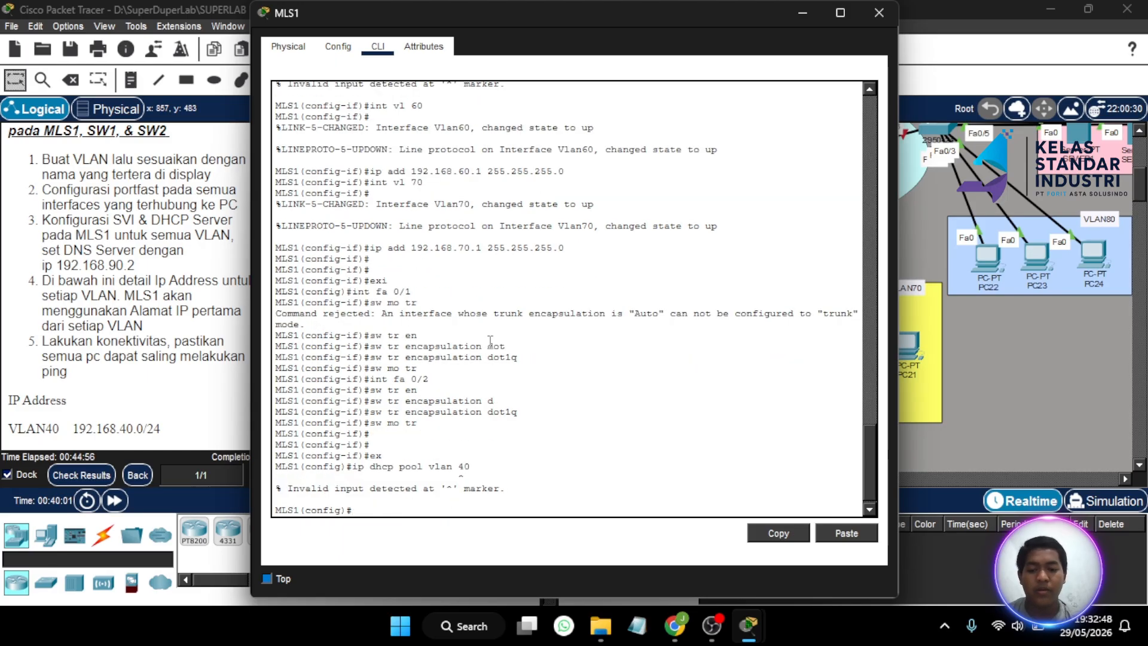
{"action": "key", "text": "Up"}
{"action": "key", "text": "Left"}
{"action": "key", "text": "BackSpace"}
{"action": "key", "text": "BackSpace"}
{"action": "key", "text": "BackSpace"}
{"action": "key", "text": "BackSpace"}
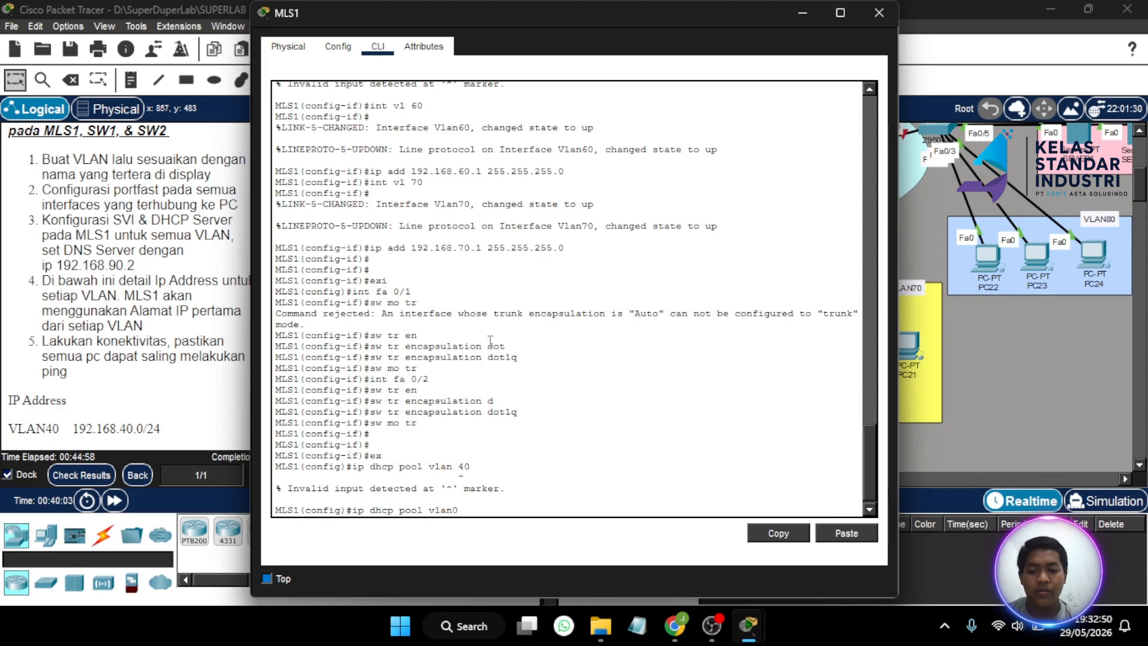
{"action": "key", "text": "BackSpace"}
{"action": "key", "text": "BackSpace"}
{"action": "type", "text": "VAL"}
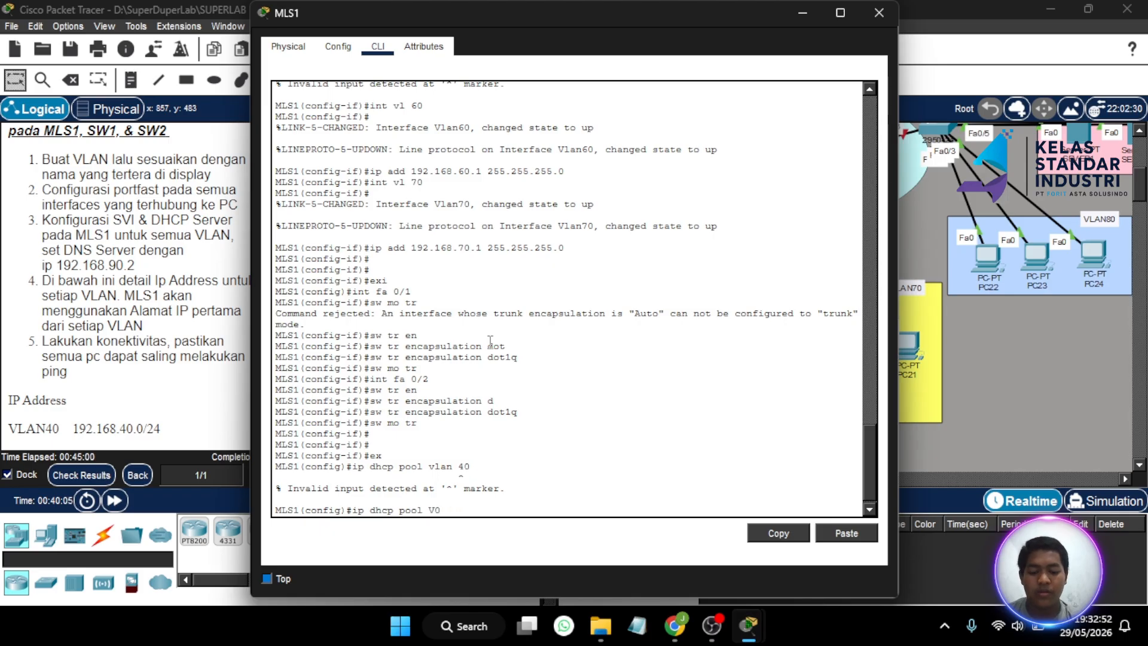
{"action": "key", "text": "BackSpace"}
{"action": "key", "text": "BackSpace"}
{"action": "type", "text": "LAN4"}
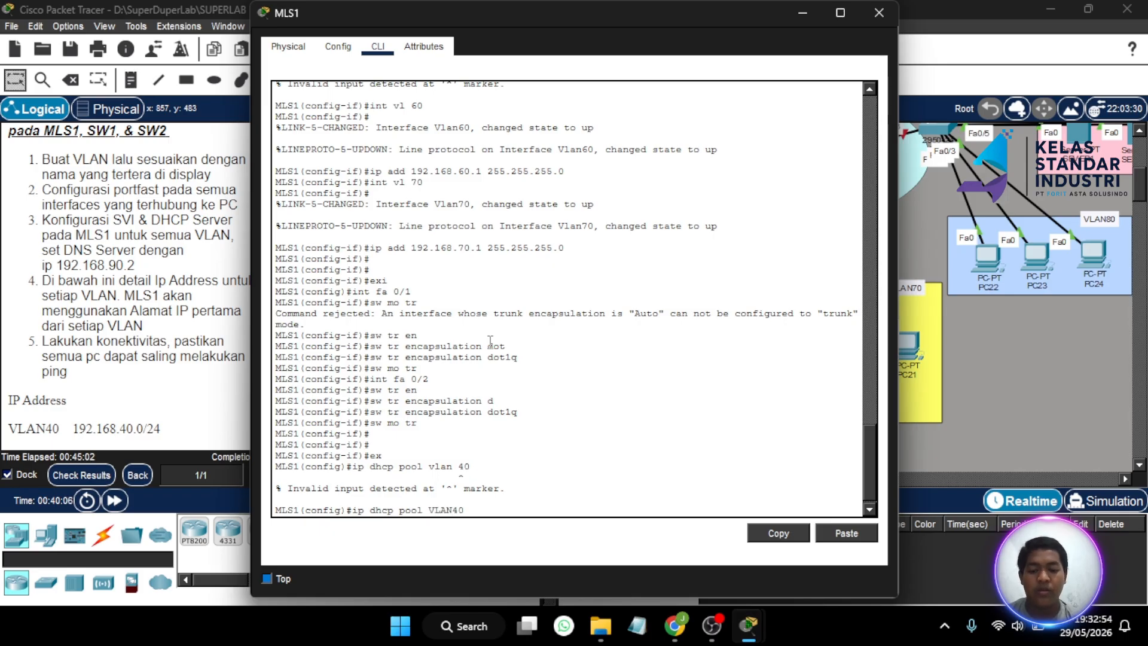
{"action": "key", "text": "Return"}
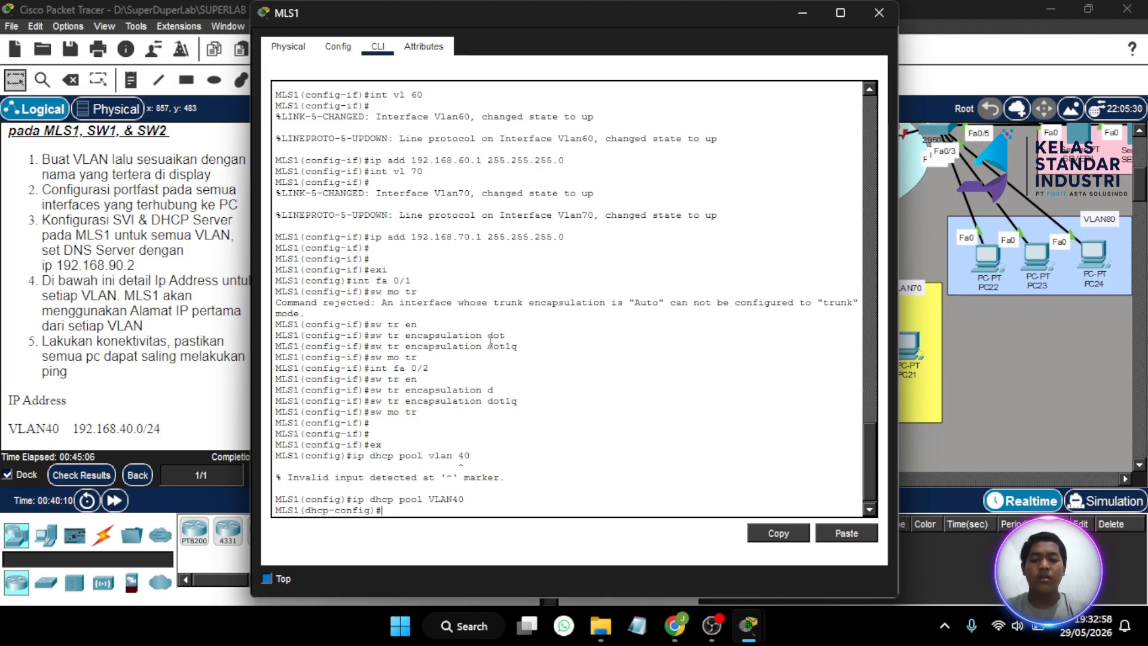
- Give pool VLAN40 network 192.168.40.0/24, gateway 192.168.40.1 and DNS server 192.168.90.2
{"action": "type", "text": "net"}
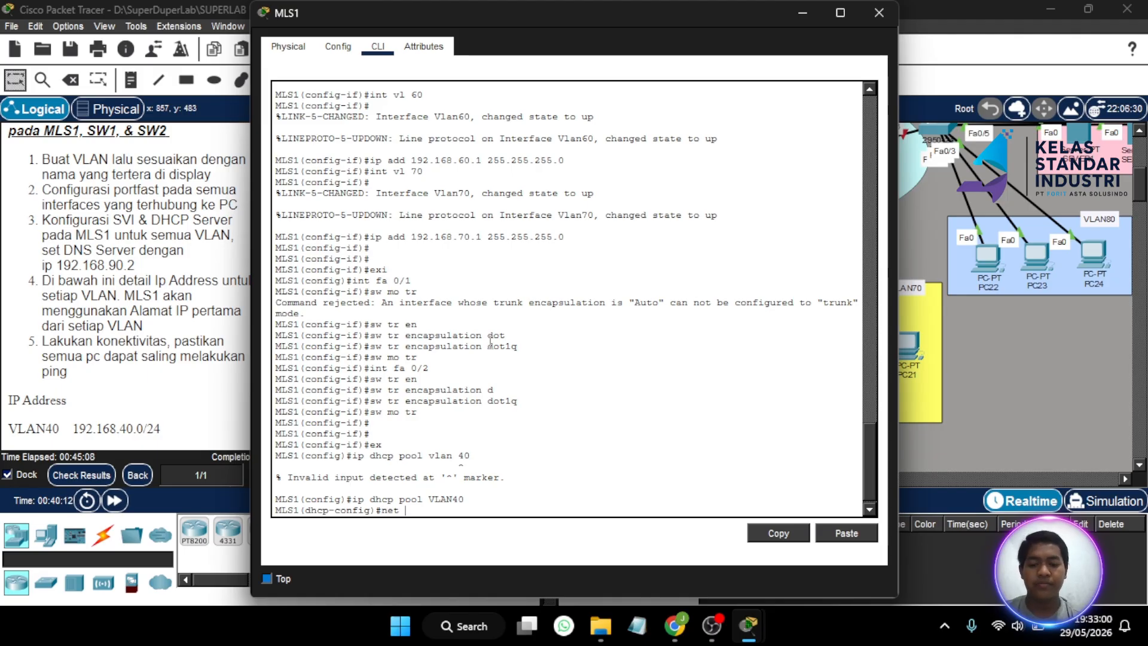
{"action": "type", "text": " 192.168"}
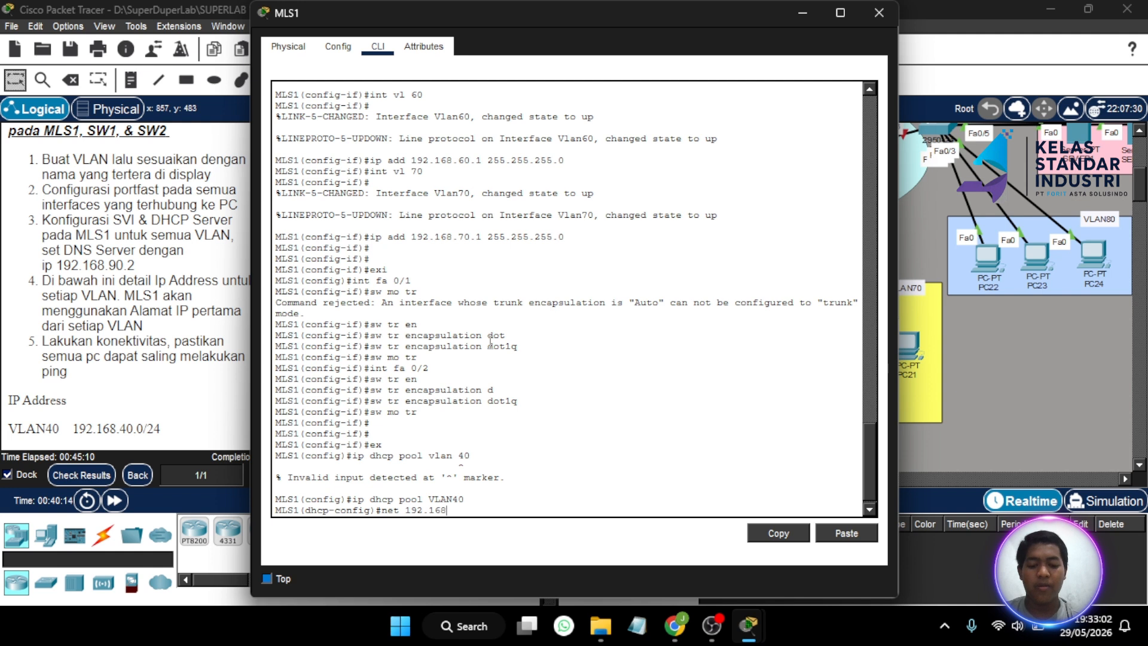
{"action": "type", "text": ".40.0 255.255.255.0"}
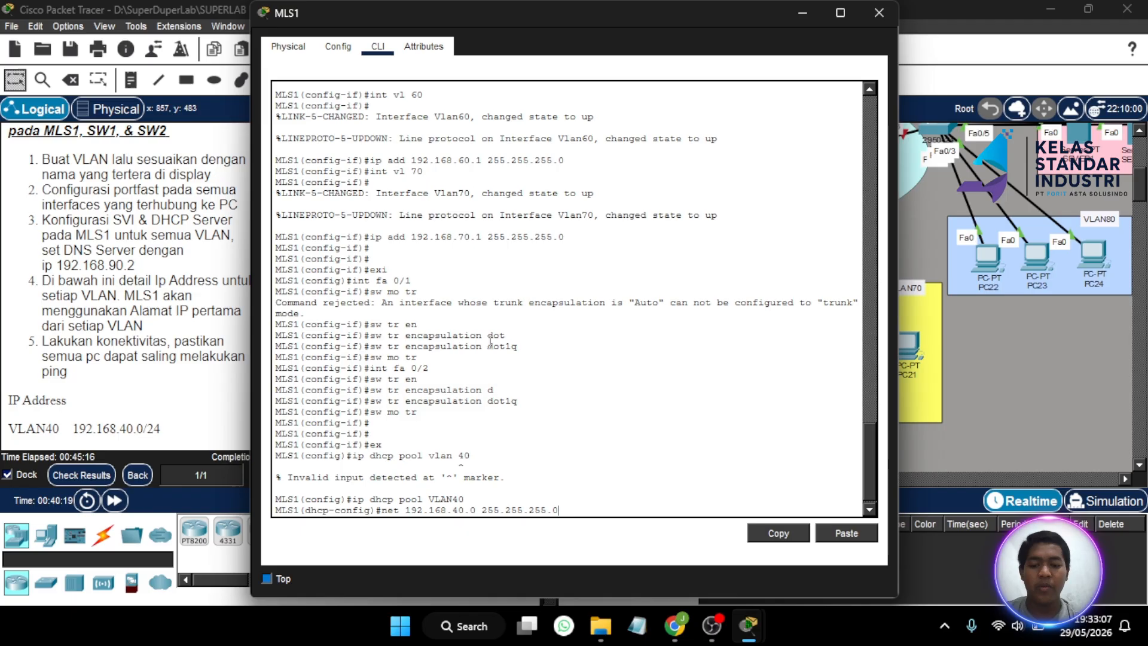
{"action": "key", "text": "Return"}
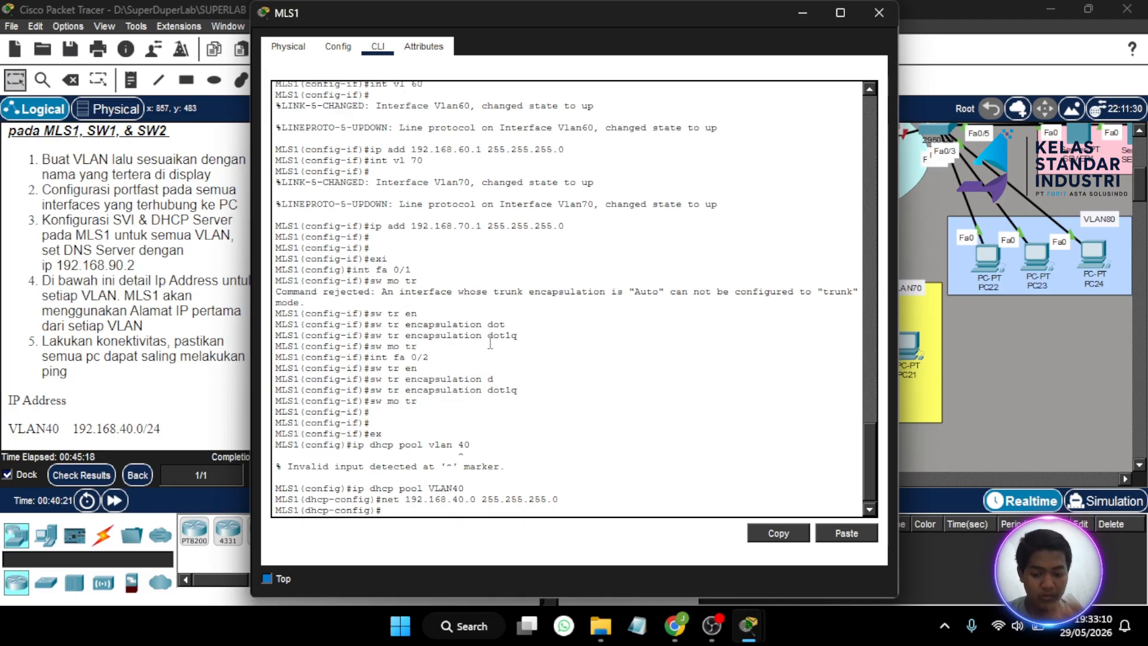
{"action": "type", "text": "def"}
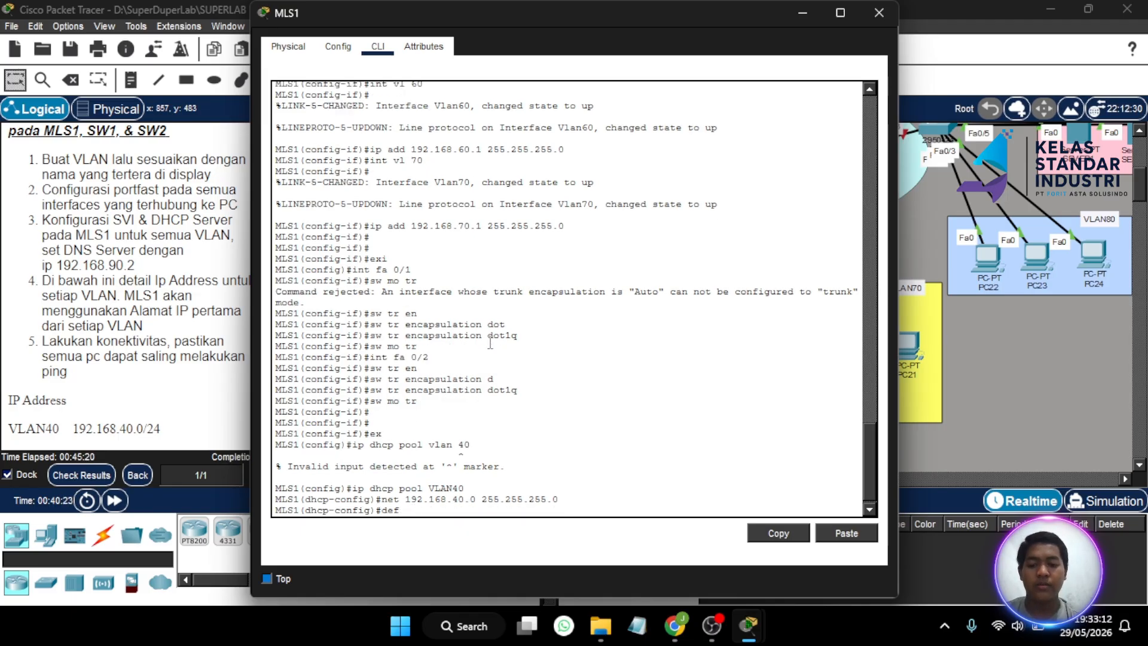
{"action": "type", "text": "ault-r"}
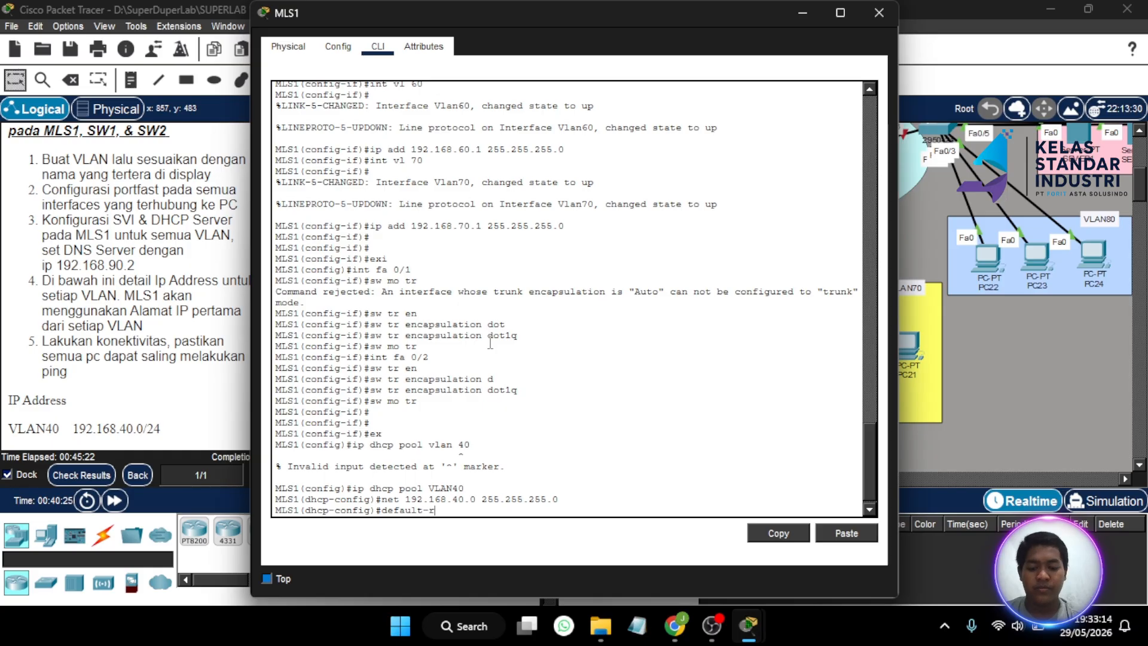
{"action": "type", "text": "outer 19"}
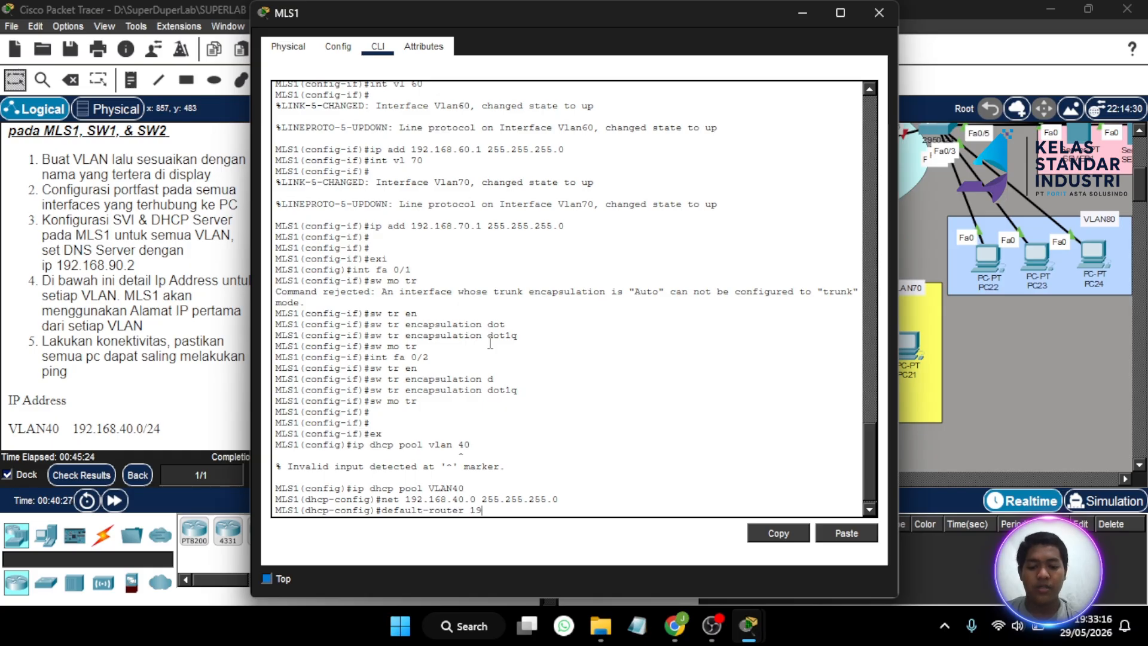
{"action": "type", "text": "2.168"}
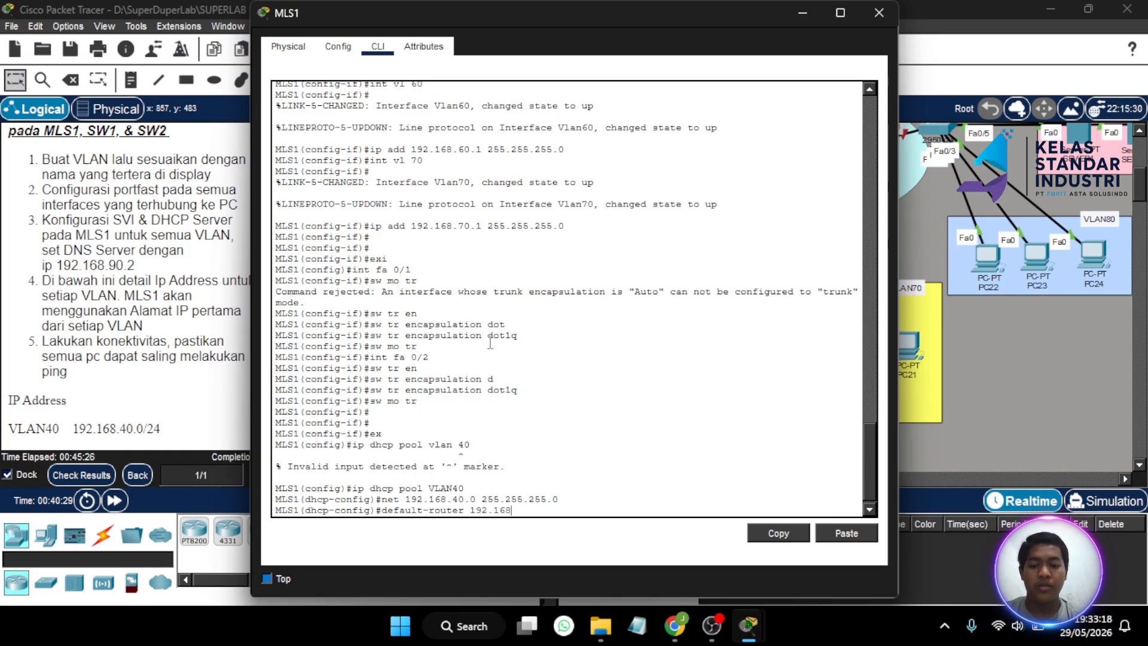
{"action": "type", "text": ".40.1 2"}
{"action": "key", "text": "BackSpace"}
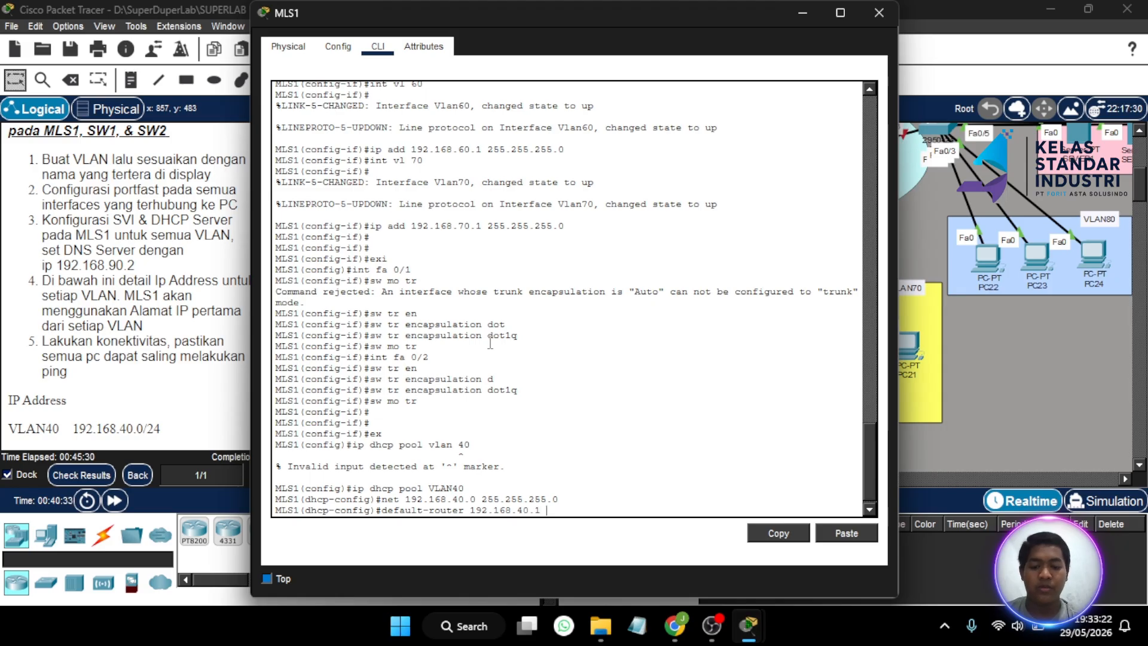
{"action": "key", "text": "Return"}
{"action": "type", "text": "dns"}
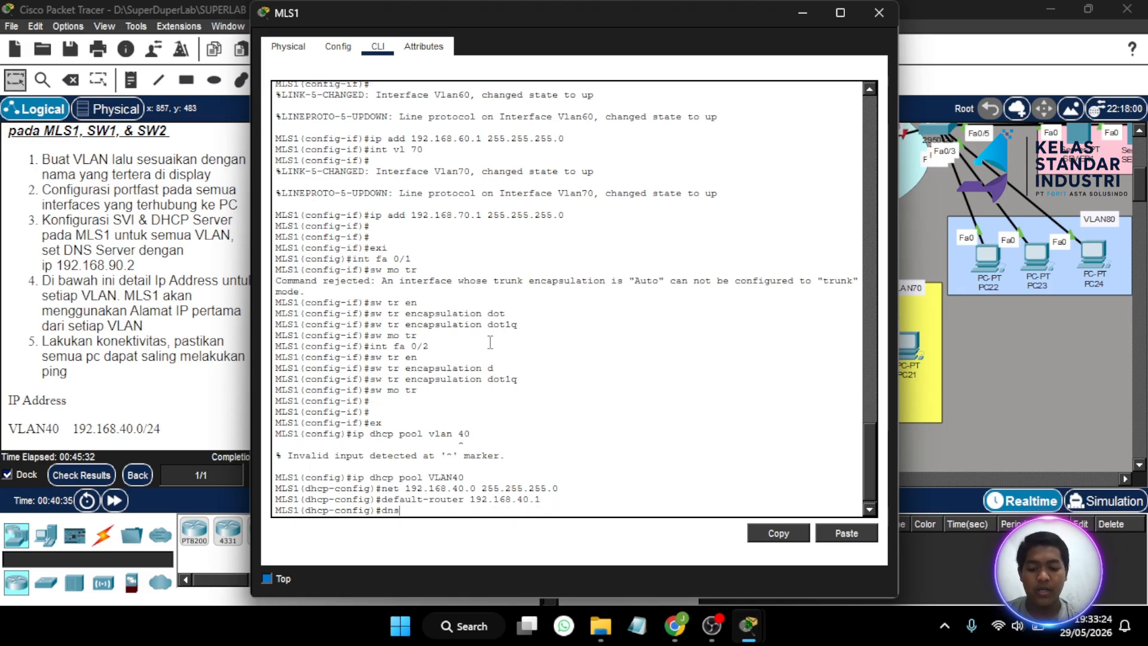
{"action": "type", "text": "-server 1"}
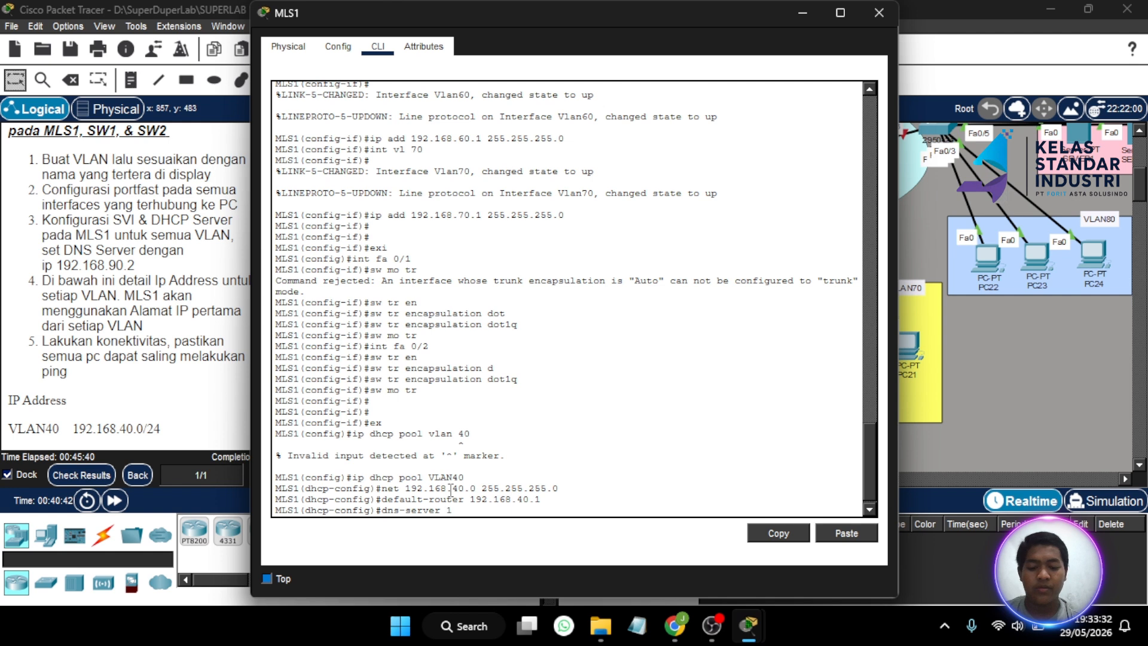
{"action": "type", "text": "92.168.9"}
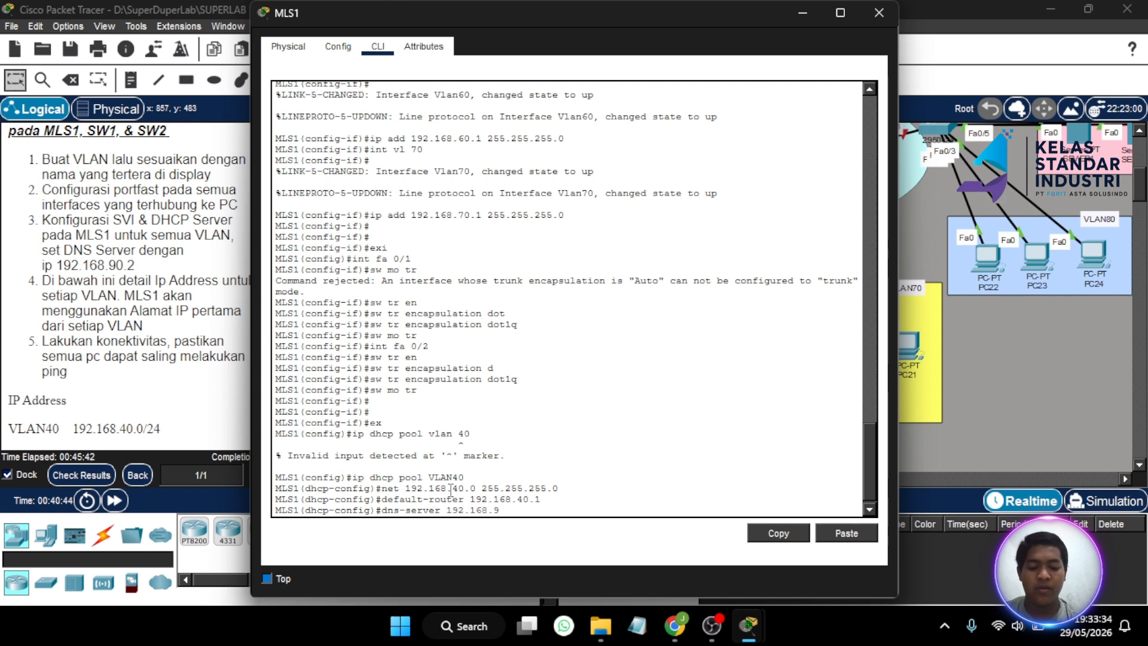
{"action": "type", "text": "0.2"}
{"action": "key", "text": "Return"}
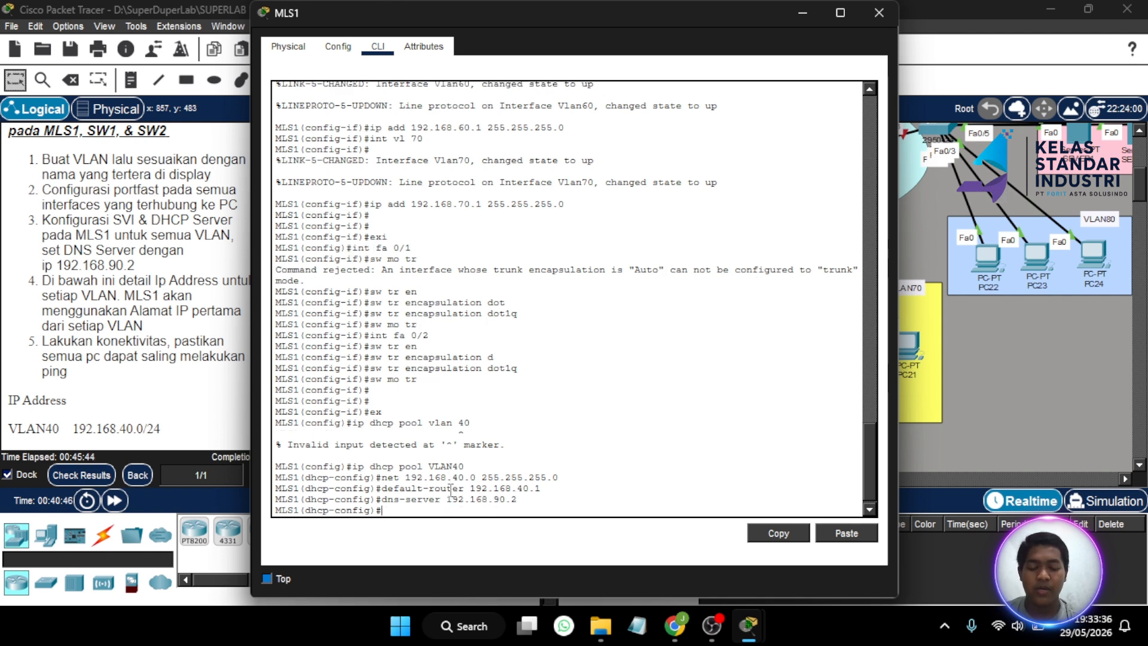
{"action": "type", "text": "ip dhcp pool VLAN40"}
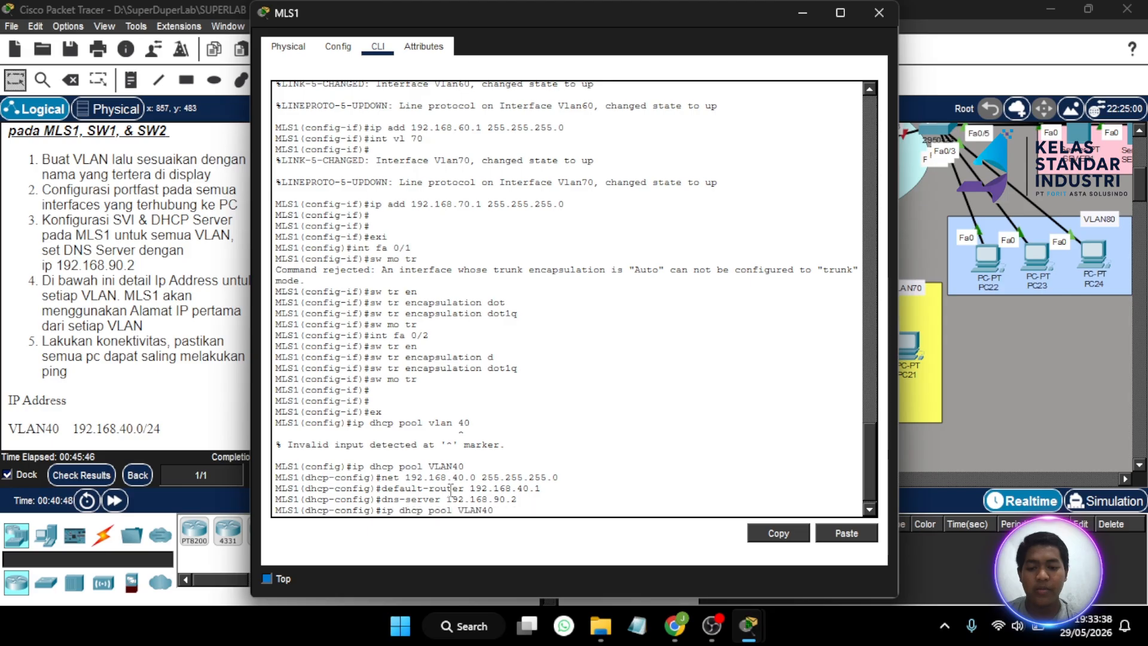
{"action": "key", "text": "BackSpace"}
{"action": "key", "text": "BackSpace"}
{"action": "type", "text": "50"}
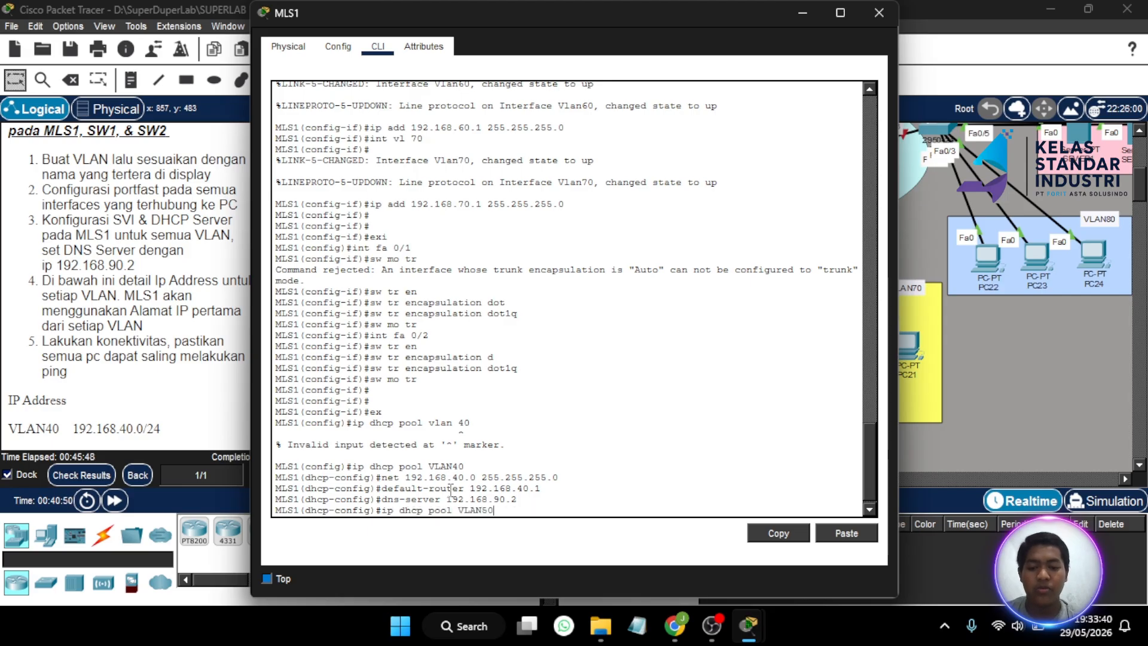
- Create pool VLAN50 with network 192.168.50.0/24, gateway 192.168.50.1 and DNS 192.168.90.2
{"action": "key", "text": "Return"}
{"action": "key", "text": "Up"}
{"action": "key", "text": "Up"}
{"action": "key", "text": "Up"}
{"action": "key", "text": "Up"}
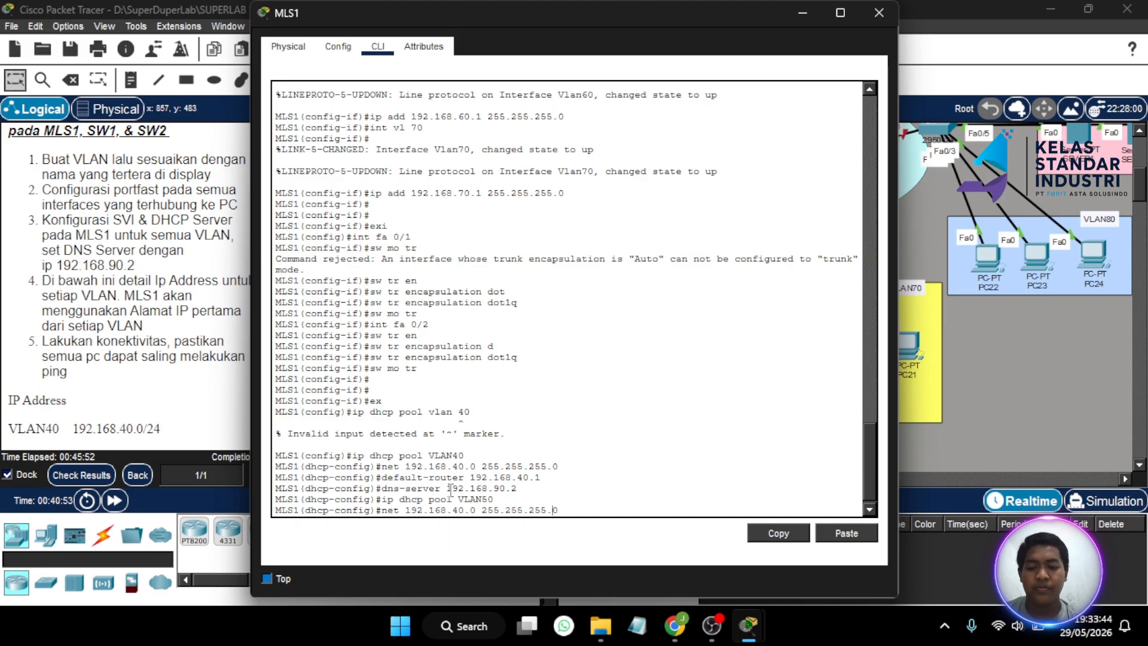
{"action": "key", "text": "Left"}
{"action": "key", "text": "Left"}
{"action": "key", "text": "Left"}
{"action": "key", "text": "Left"}
{"action": "key", "text": "BackSpace"}
{"action": "type", "text": "5"}
{"action": "key", "text": "Return"}
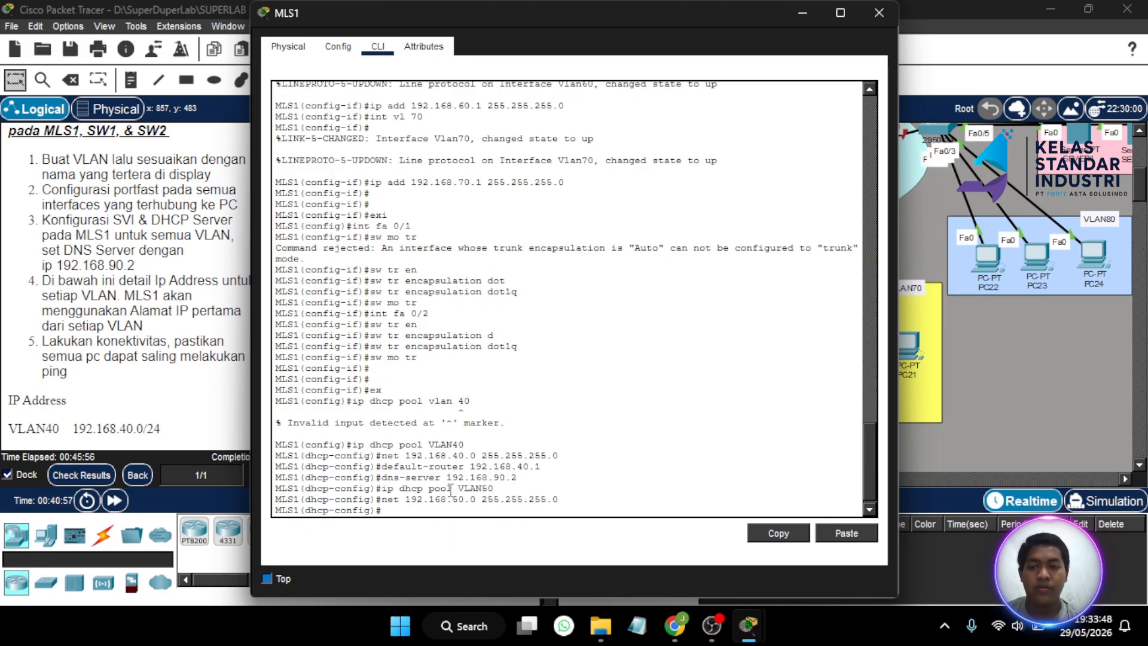
{"action": "key", "text": "Up"}
{"action": "key", "text": "Up"}
{"action": "key", "text": "Up"}
{"action": "key", "text": "Up"}
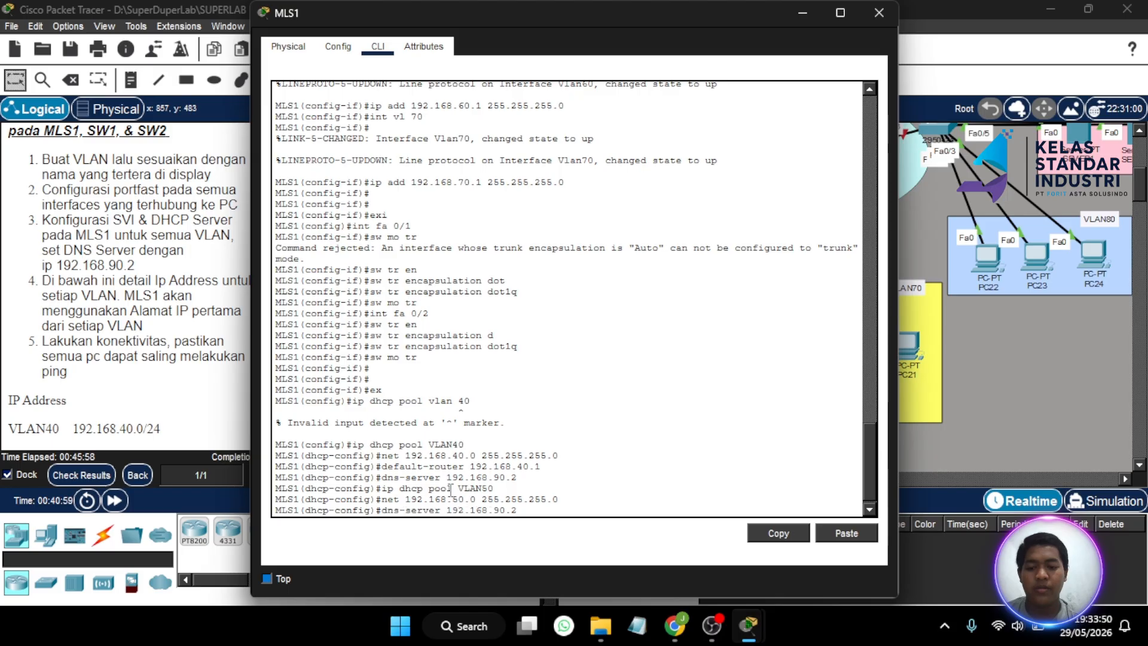
{"action": "key", "text": "Left"}
{"action": "key", "text": "Left"}
{"action": "key", "text": "BackSpace"}
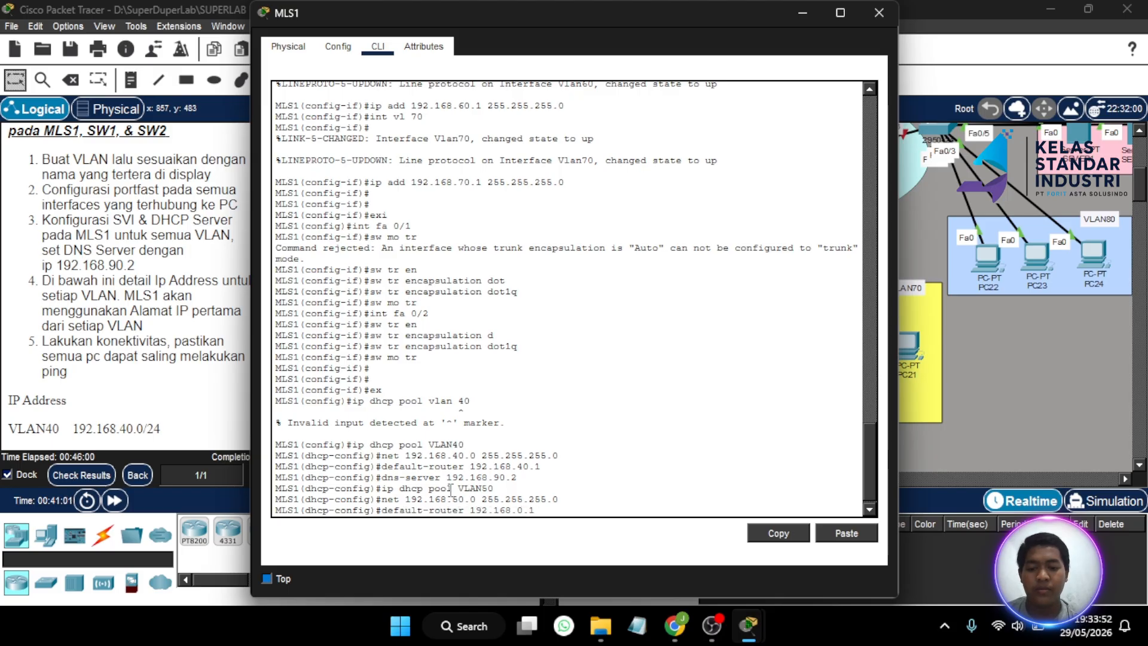
{"action": "type", "text": "5"}
{"action": "key", "text": "Return"}
{"action": "key", "text": "Up"}
{"action": "key", "text": "Up"}
{"action": "key", "text": "Up"}
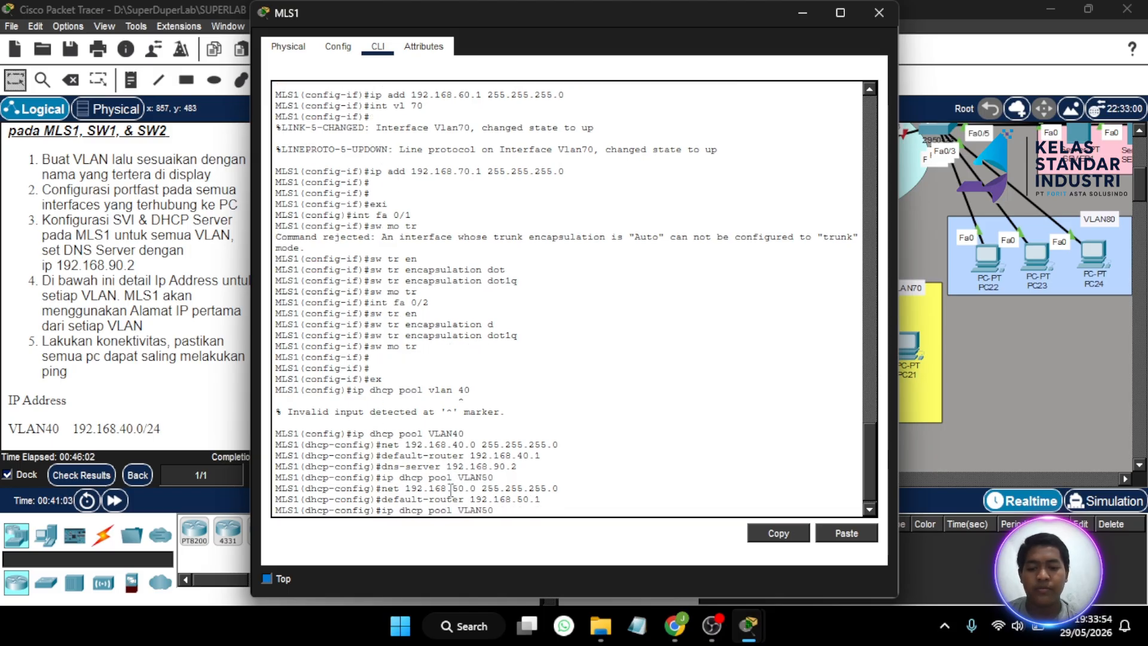
{"action": "key", "text": "Up"}
{"action": "key", "text": "Return"}
- Create pool VLAN60 with network 192.168.60.0/24
{"action": "key", "text": "Up"}
{"action": "key", "text": "Up"}
{"action": "key", "text": "Up"}
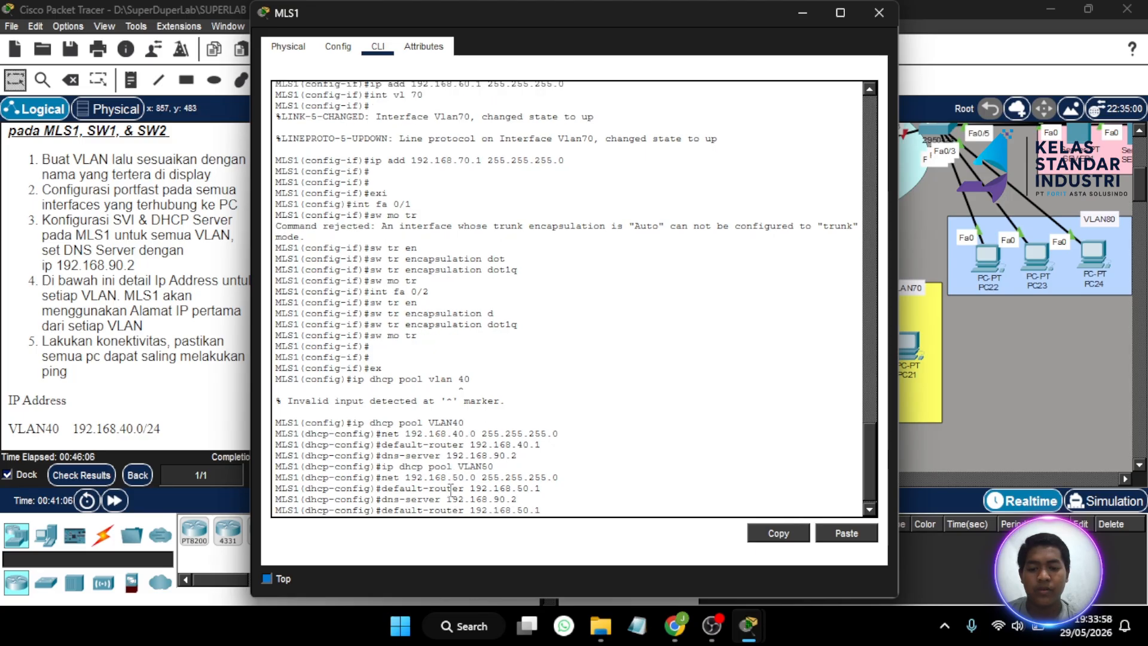
{"action": "key", "text": "Up"}
{"action": "key", "text": "BackSpace"}
{"action": "key", "text": "BackSpace"}
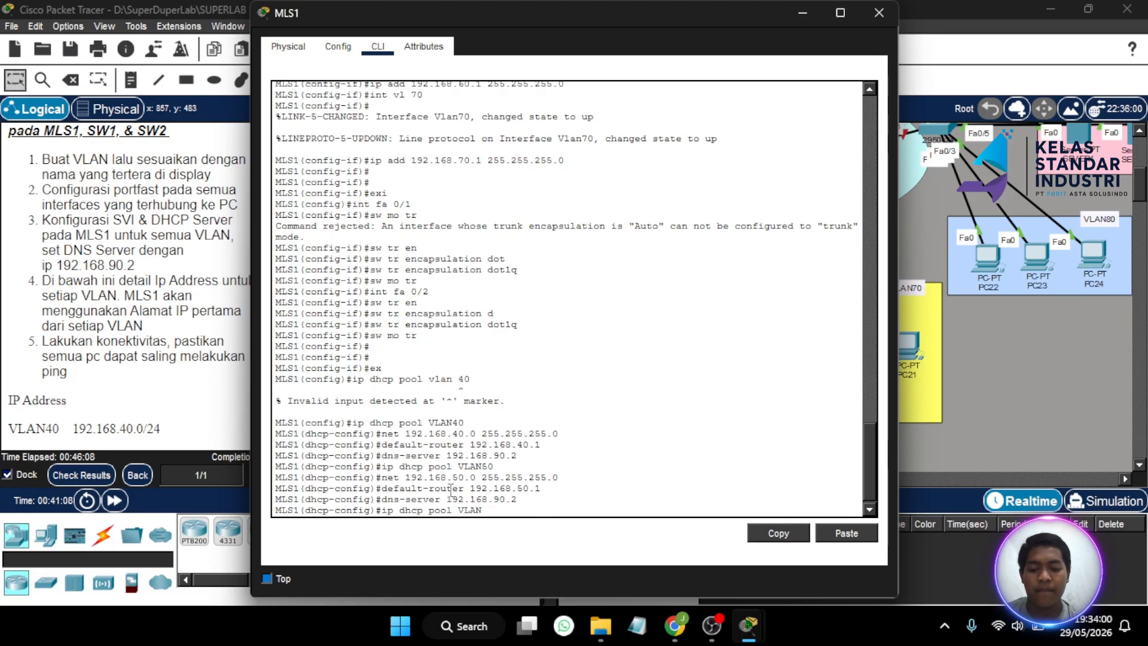
{"action": "type", "text": "60"}
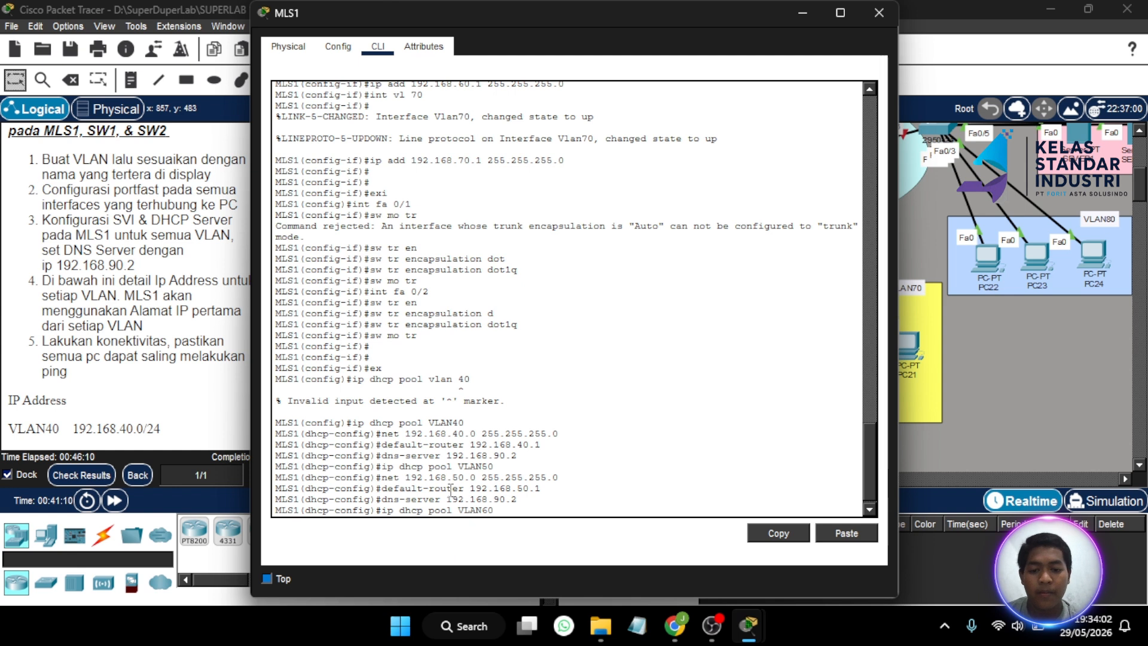
{"action": "key", "text": "Return"}
{"action": "key", "text": "Up"}
{"action": "key", "text": "Up"}
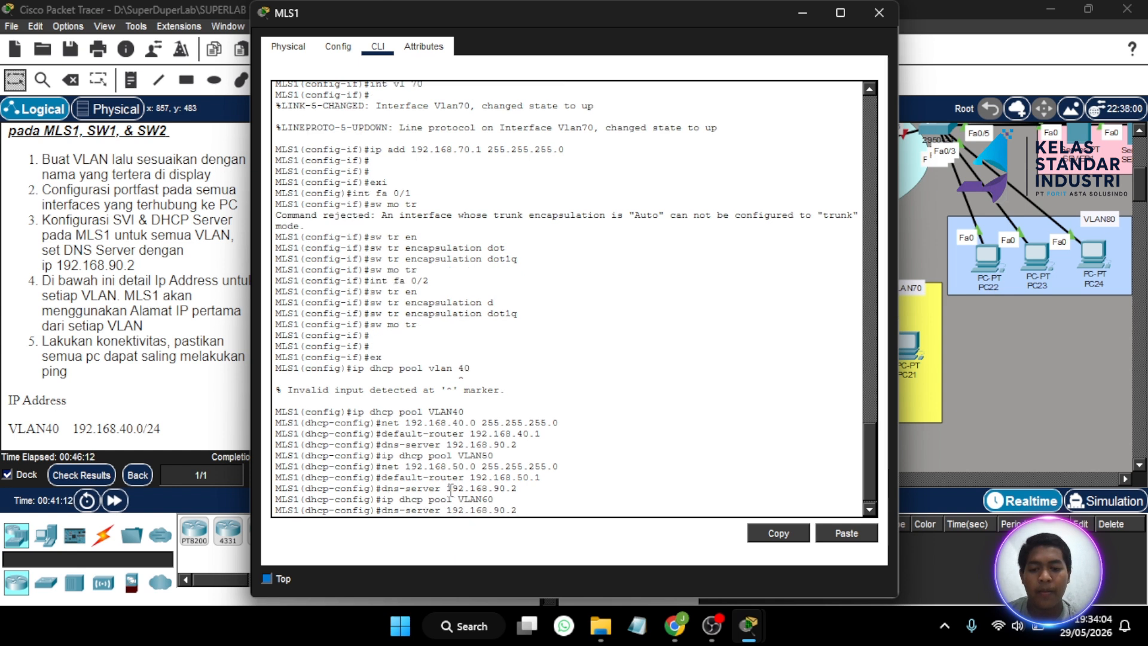
{"action": "key", "text": "Up"}
{"action": "key", "text": "Up"}
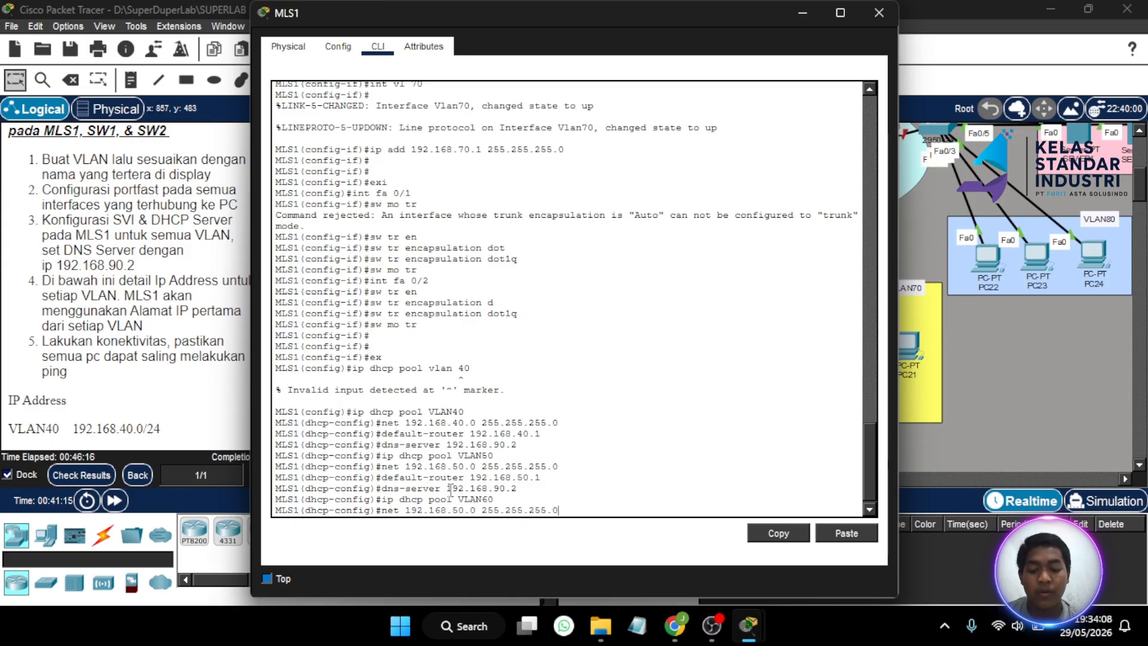
{"action": "key", "text": "Left"}
{"action": "key", "text": "Left"}
{"action": "key", "text": "Left"}
{"action": "key", "text": "Left"}
{"action": "key", "text": "Left"}
{"action": "key", "text": "Left"}
{"action": "key", "text": "Left"}
{"action": "key", "text": "Left"}
{"action": "key", "text": "Left"}
{"action": "key", "text": "Left"}
{"action": "key", "text": "BackSpace"}
{"action": "type", "text": "6"}
{"action": "key", "text": "Return"}
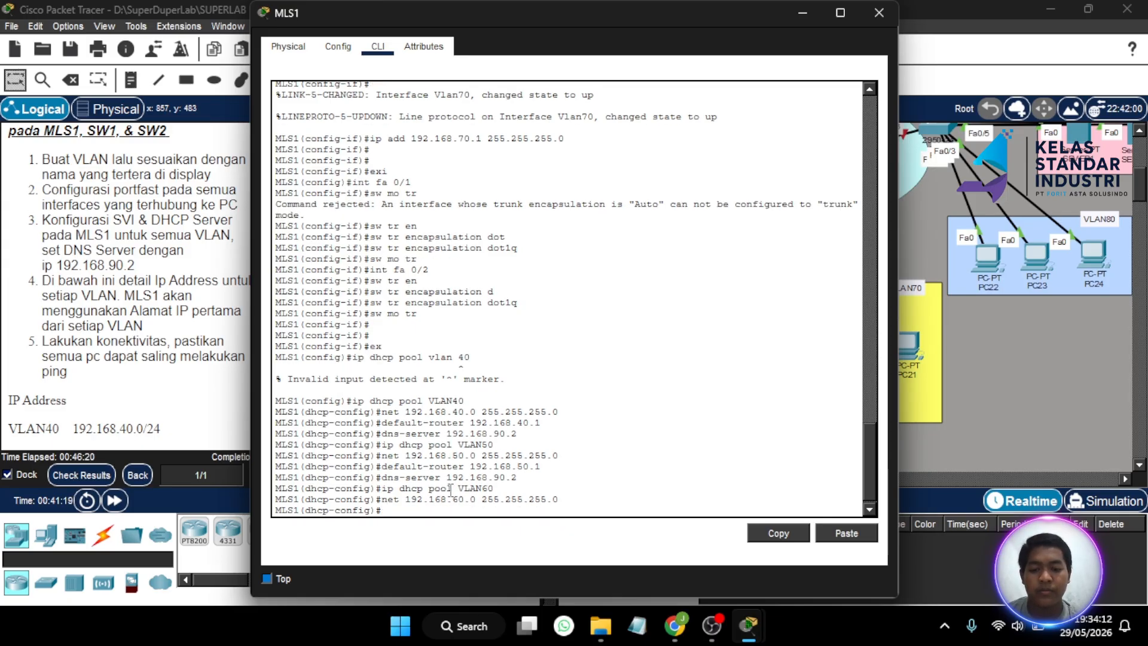
- Set VLAN60's default gateway 192.168.60.1 and DNS server 192.168.90.2
{"action": "key", "text": "Up"}
{"action": "key", "text": "Up"}
{"action": "key", "text": "Up"}
{"action": "key", "text": "Up"}
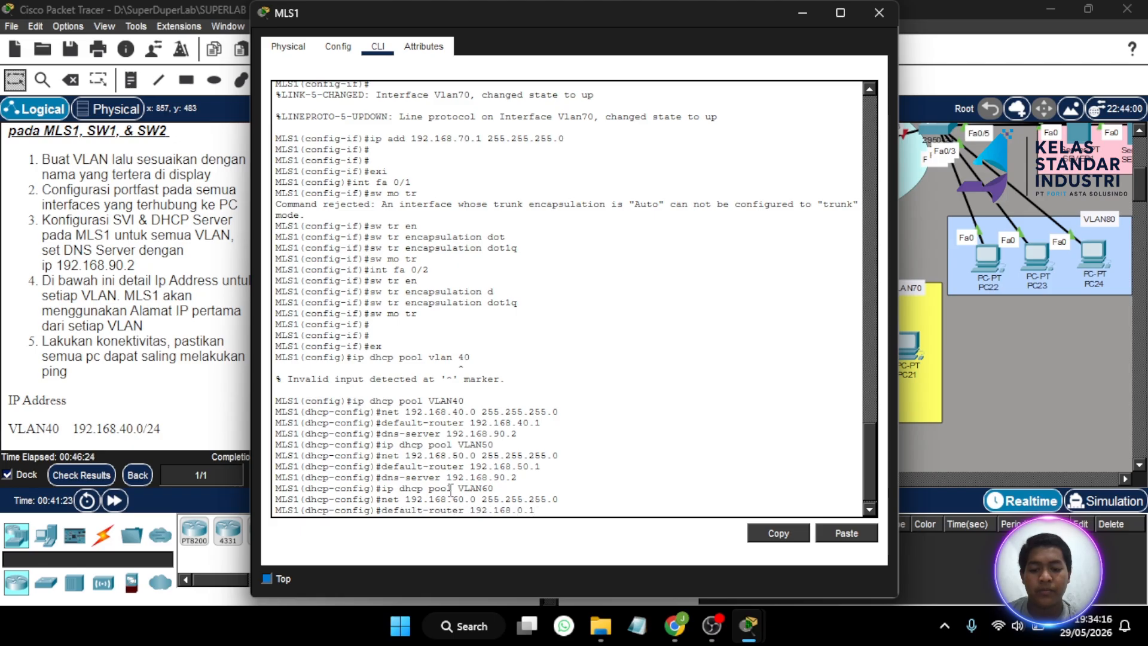
{"action": "type", "text": "6"}
{"action": "key", "text": "Return"}
{"action": "key", "text": "Up"}
{"action": "key", "text": "Up"}
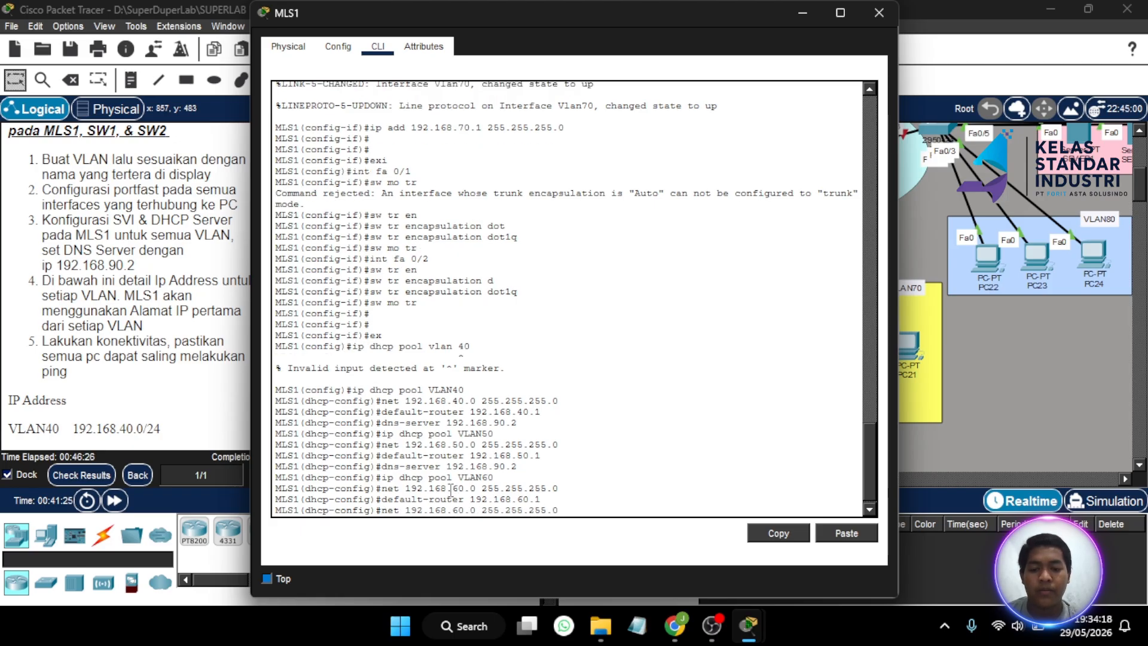
{"action": "key", "text": "Up"}
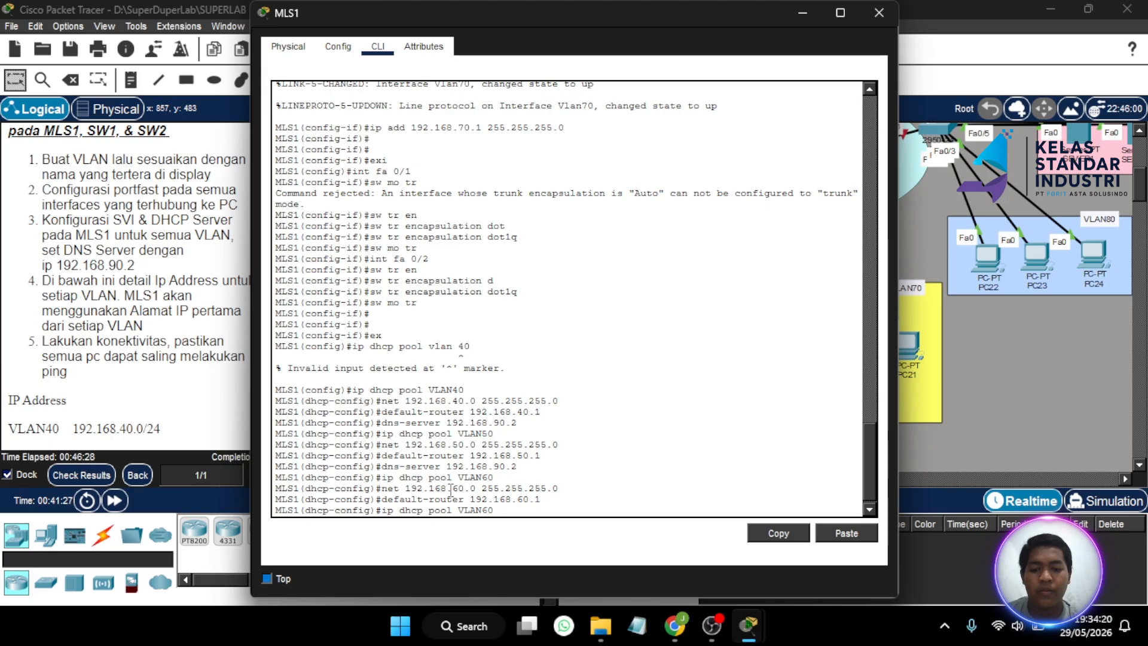
{"action": "key", "text": "Up"}
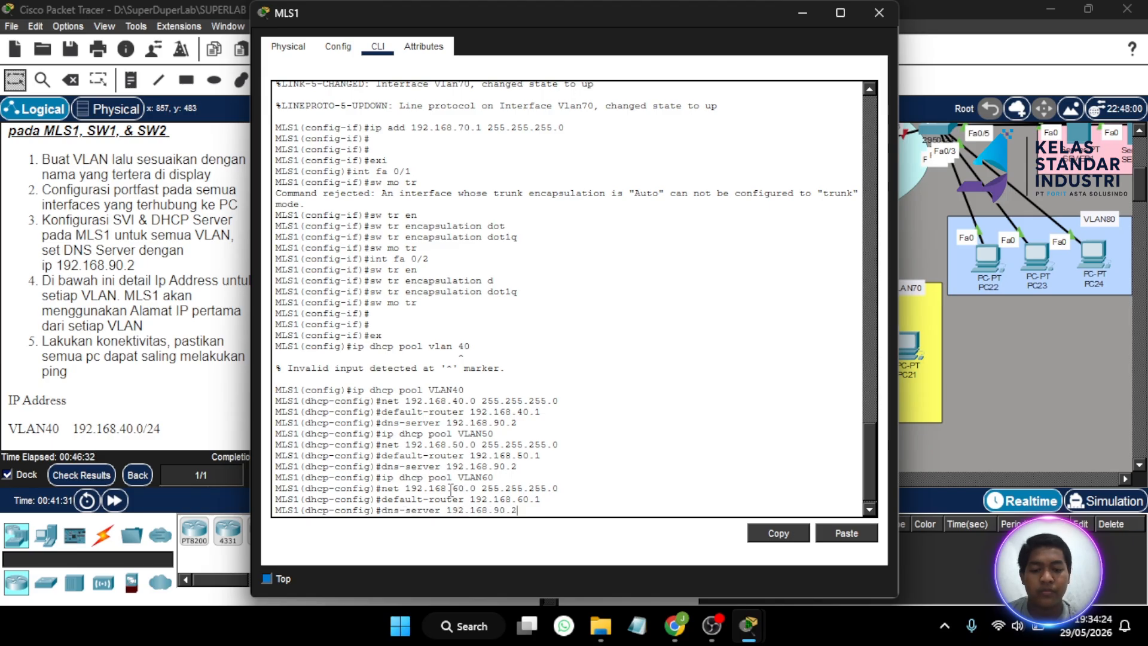
{"action": "key", "text": "Return"}
{"action": "key", "text": "Up"}
{"action": "key", "text": "Up"}
{"action": "key", "text": "Up"}
{"action": "key", "text": "Up"}
{"action": "key", "text": "Up"}
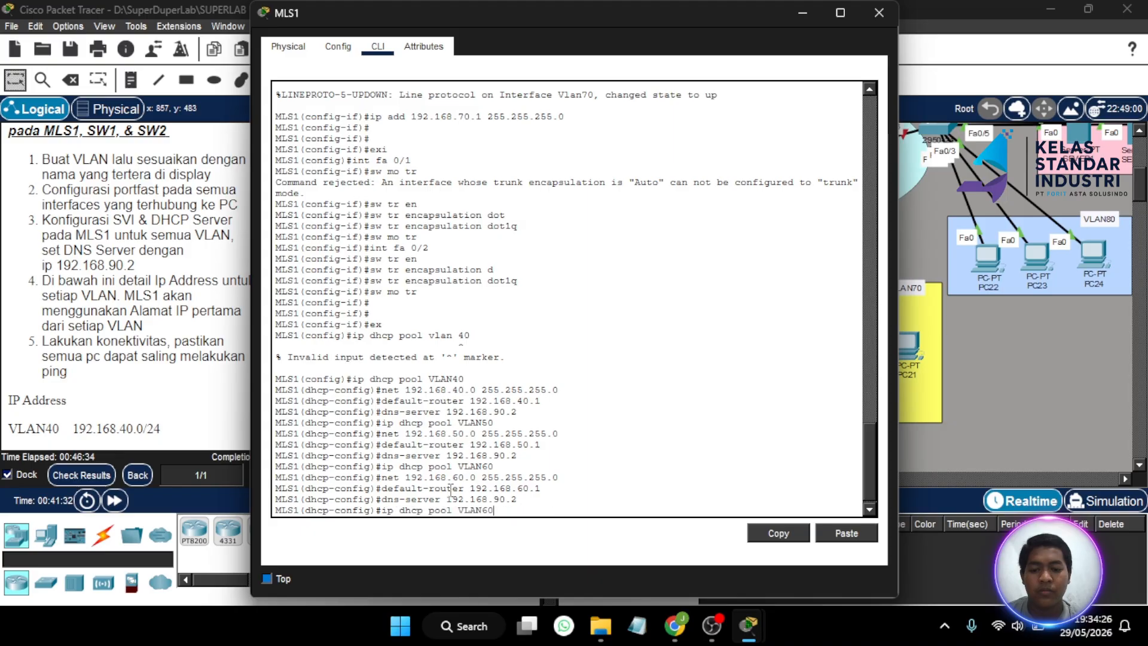
- Create DHCP pool VLAN70 on MLS1 with network 192.168.70.0 255.255.255.0, editing recalled commands
{"action": "key", "text": "Down"}
{"action": "type", "text": "70"}
{"action": "key", "text": "Return"}
{"action": "key", "text": "Up"}
{"action": "key", "text": "Up"}
{"action": "key", "text": "Up"}
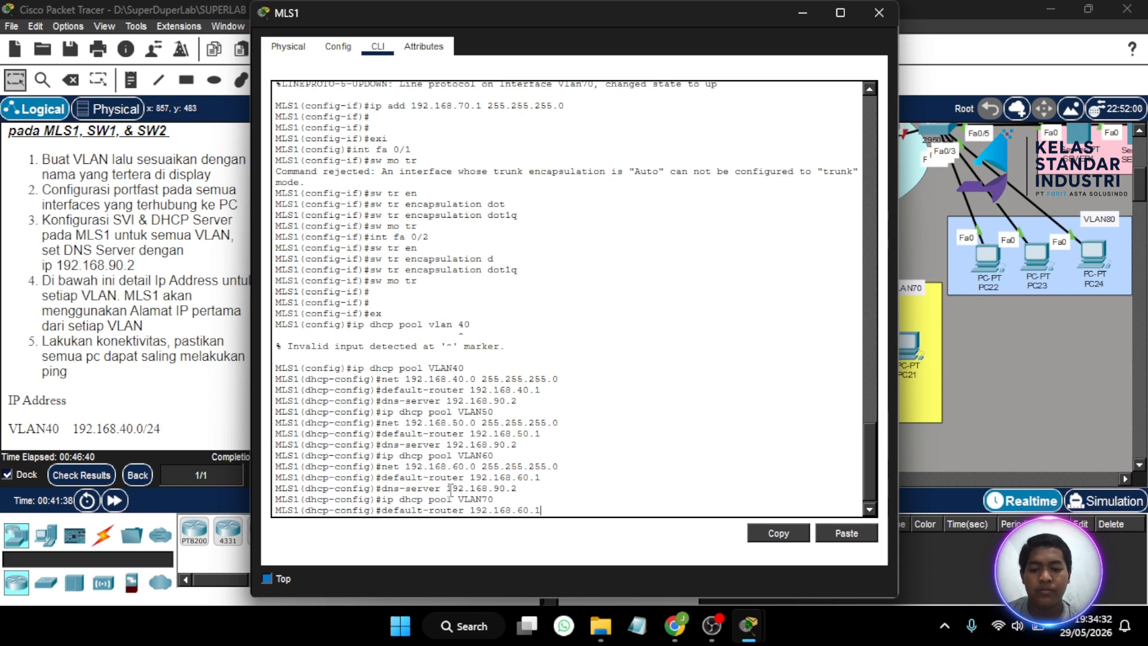
{"action": "key", "text": "Up"}
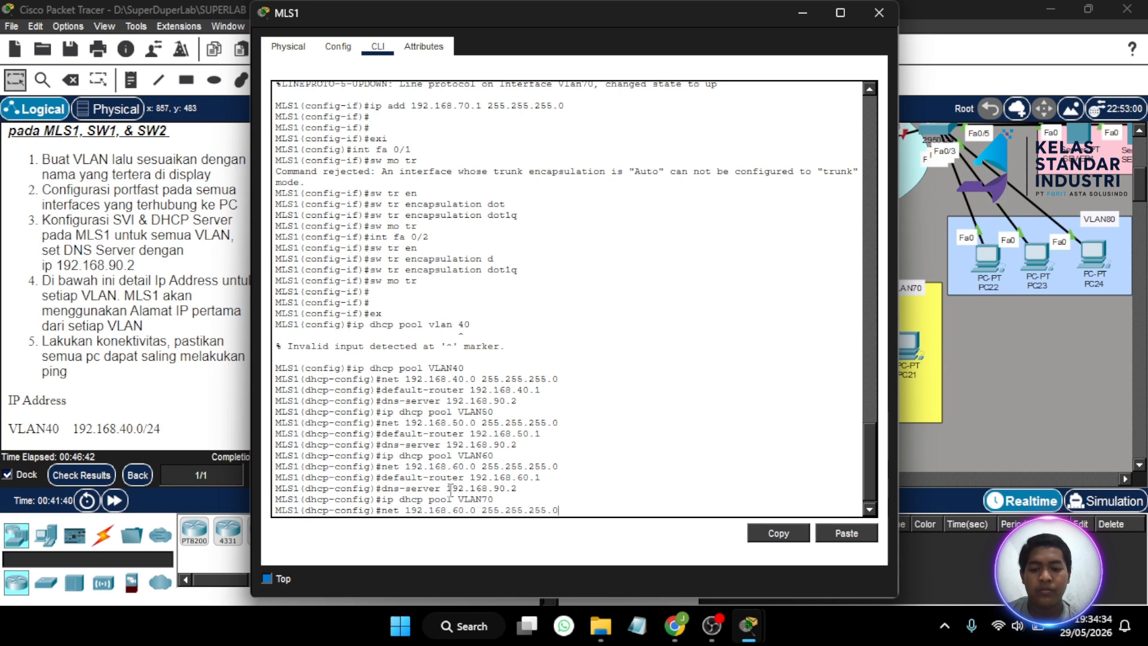
{"action": "key", "text": "Left"}
{"action": "key", "text": "Left"}
{"action": "key", "text": "BackSpace"}
{"action": "type", "text": "7"}
{"action": "key", "text": "Return"}
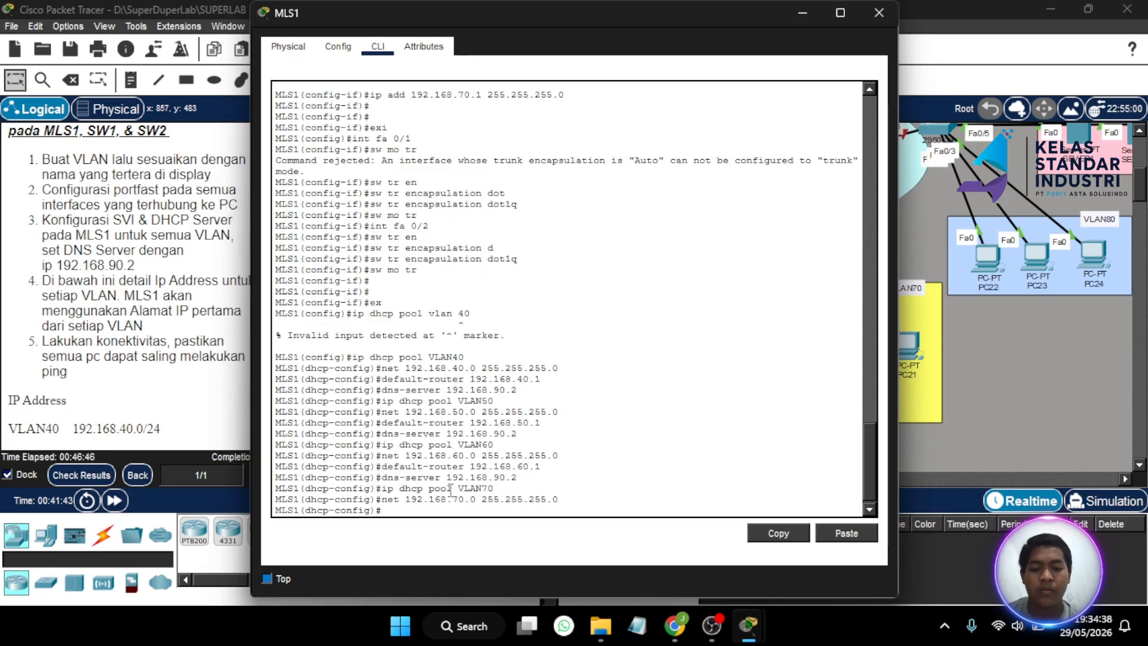
- Give pool VLAN70 default-router 192.168.70.1 and dns-server 192.168.90.2
{"action": "key", "text": "Up"}
{"action": "key", "text": "Up"}
{"action": "key", "text": "Up"}
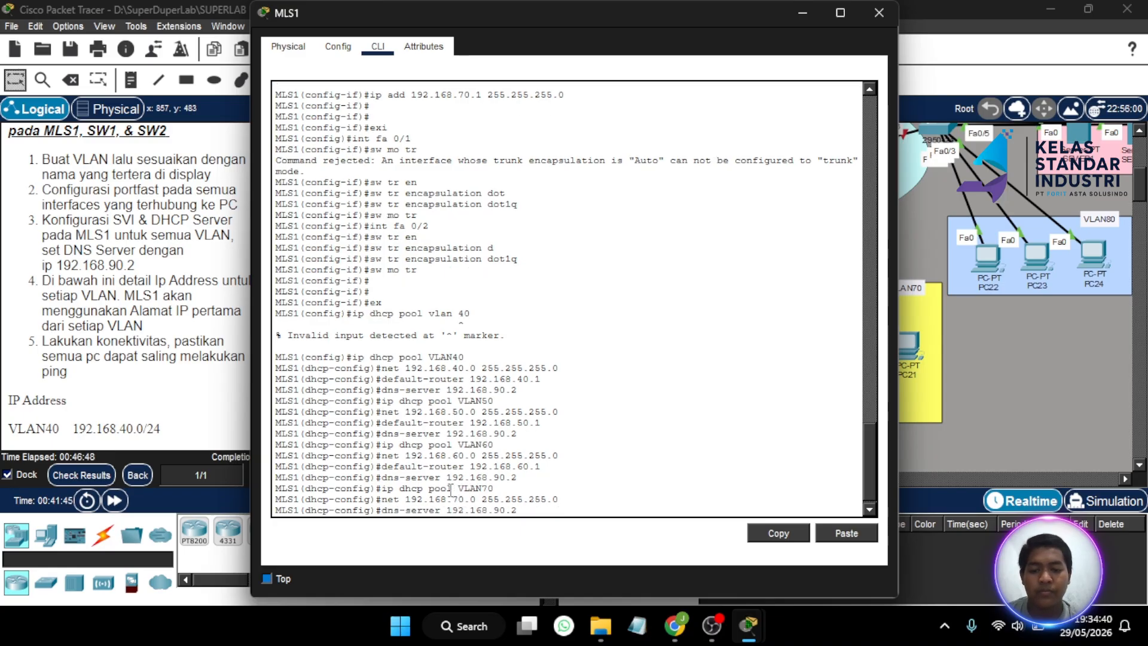
{"action": "key", "text": "Up"}
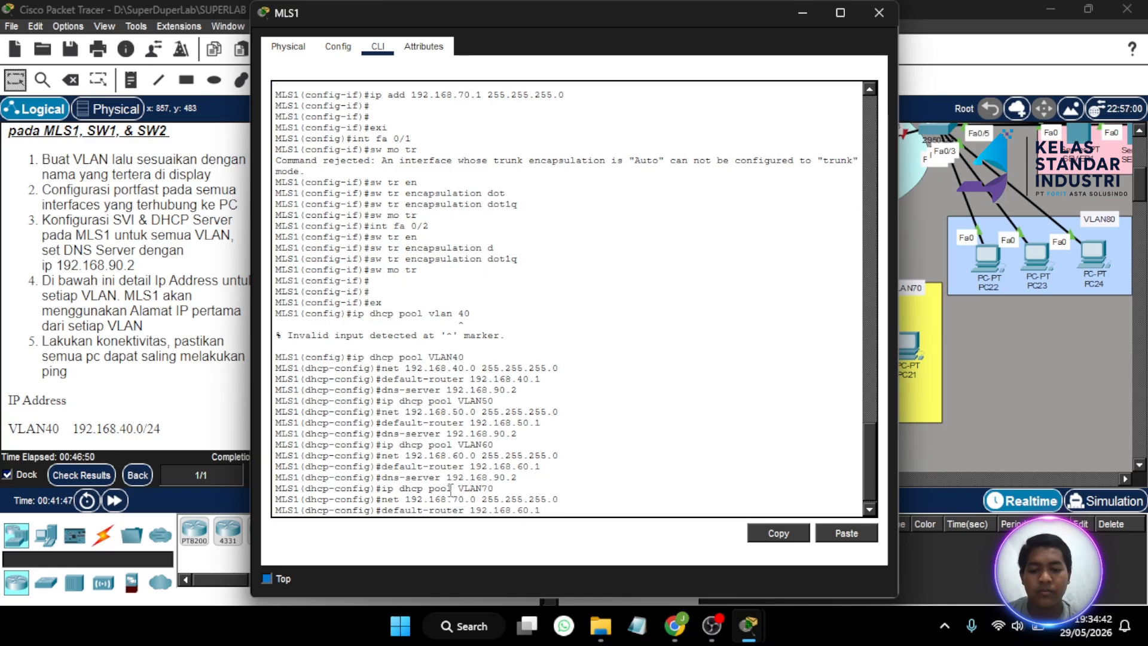
{"action": "key", "text": "Left"}
{"action": "key", "text": "Left"}
{"action": "key", "text": "Left"}
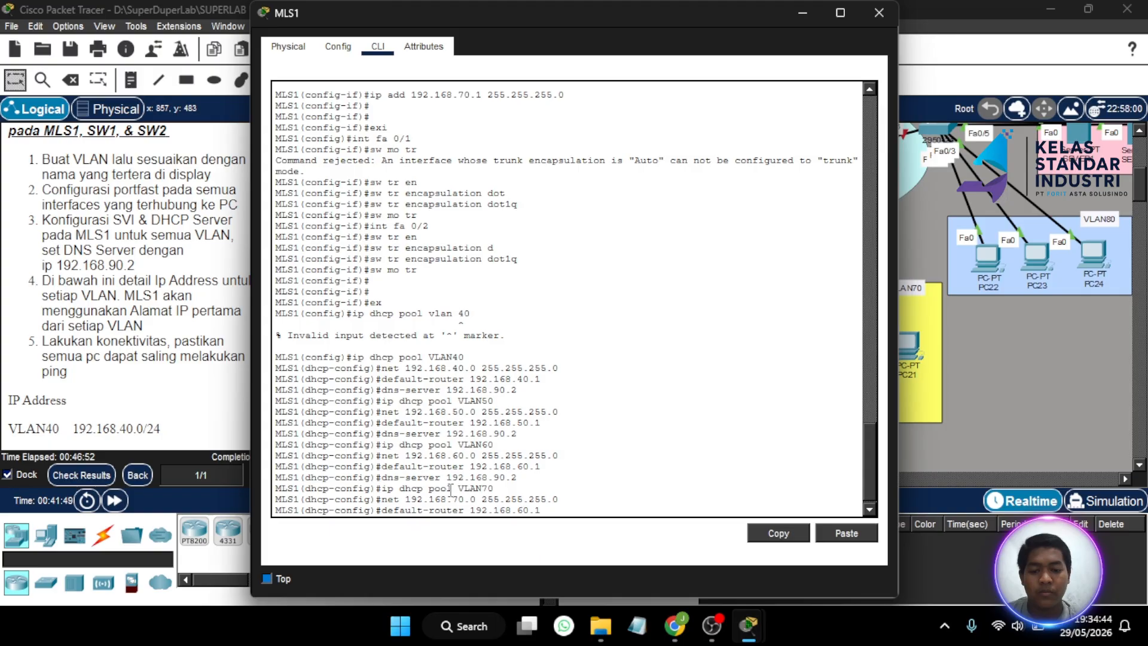
{"action": "key", "text": "BackSpace"}
{"action": "type", "text": "7"}
{"action": "key", "text": "Return"}
{"action": "key", "text": "Up"}
{"action": "key", "text": "Up"}
{"action": "key", "text": "Up"}
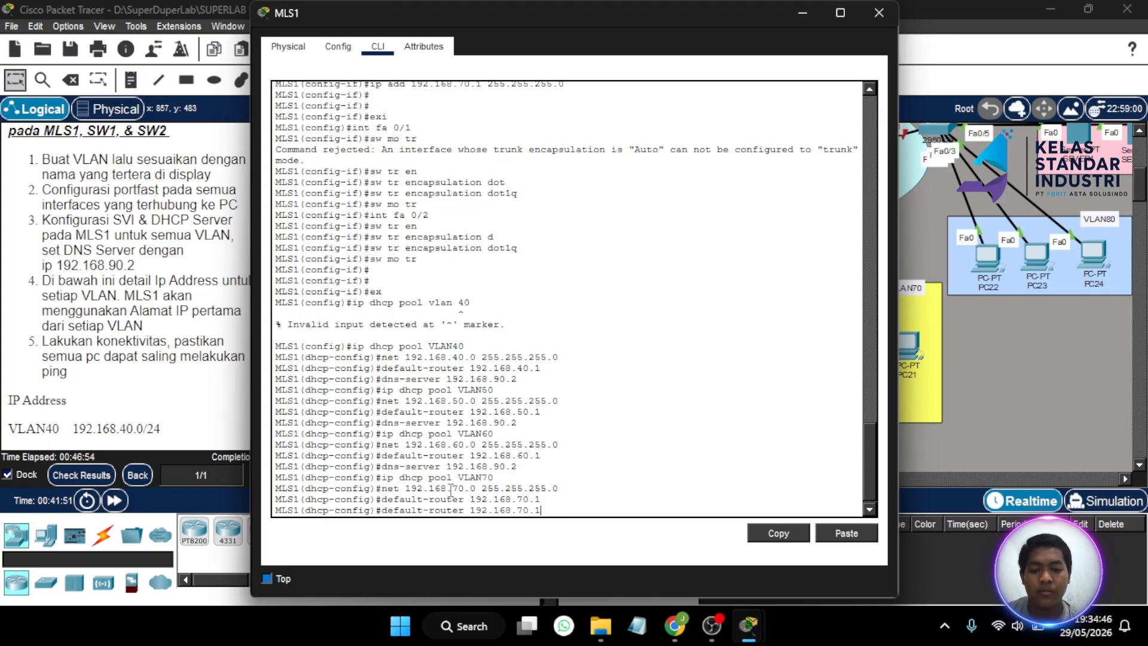
{"action": "key", "text": "Up"}
{"action": "key", "text": "Return"}
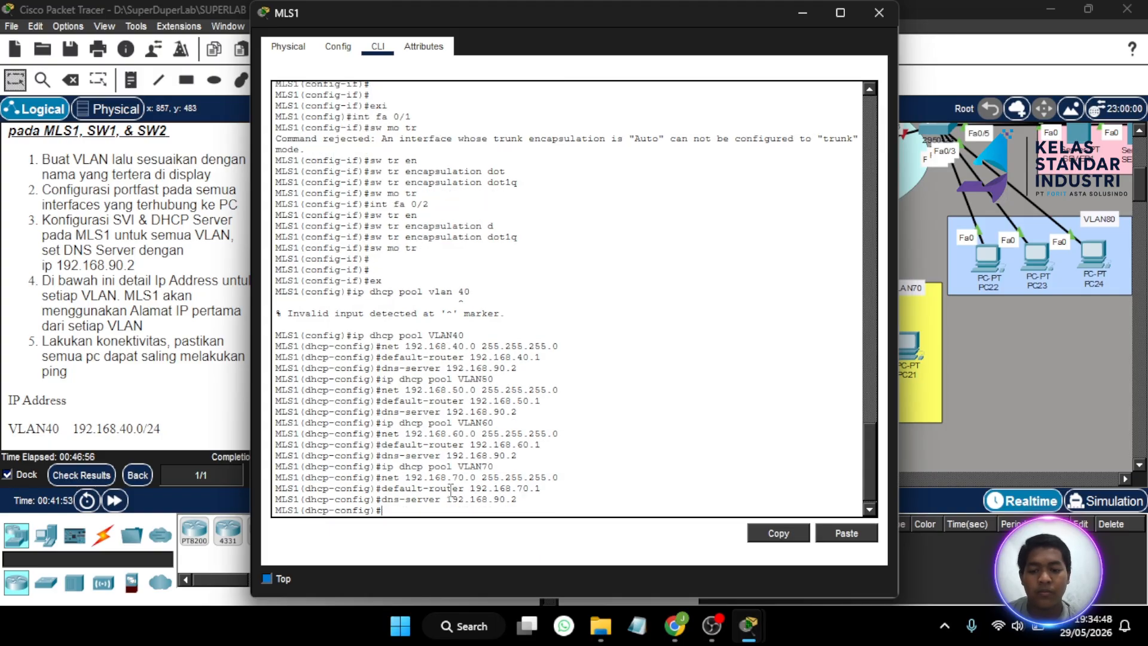
- Close the MLS1 console and show the Assessment Items list in Check Results
{"action": "left_click", "coordinate": [865, 10]}
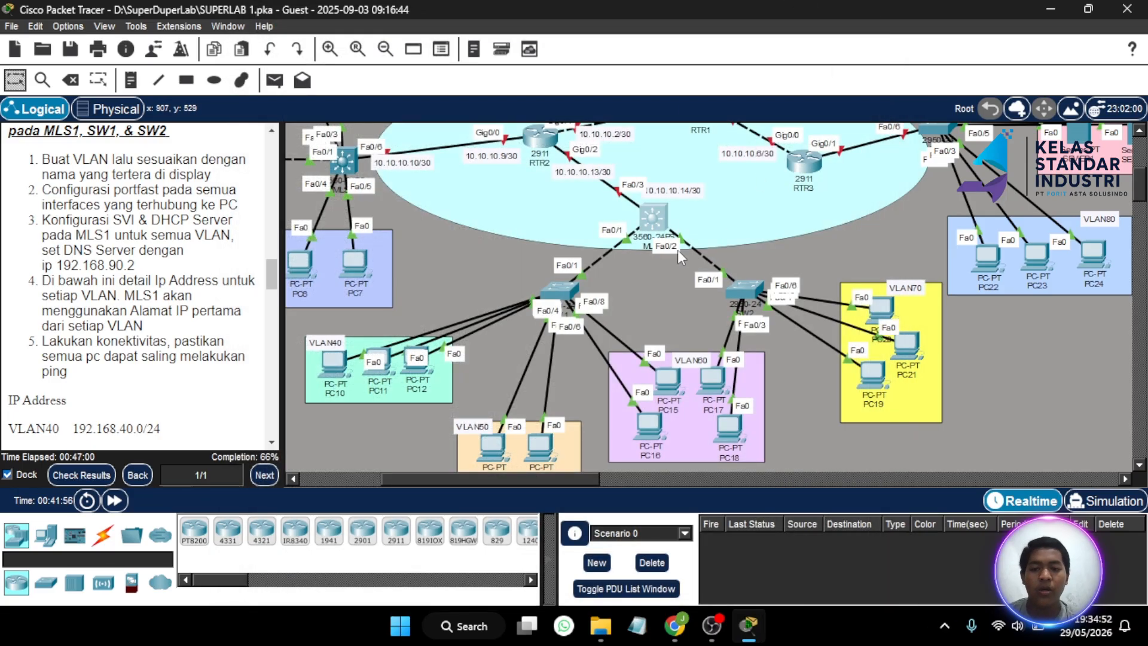
{"action": "left_click", "coordinate": [82, 475]}
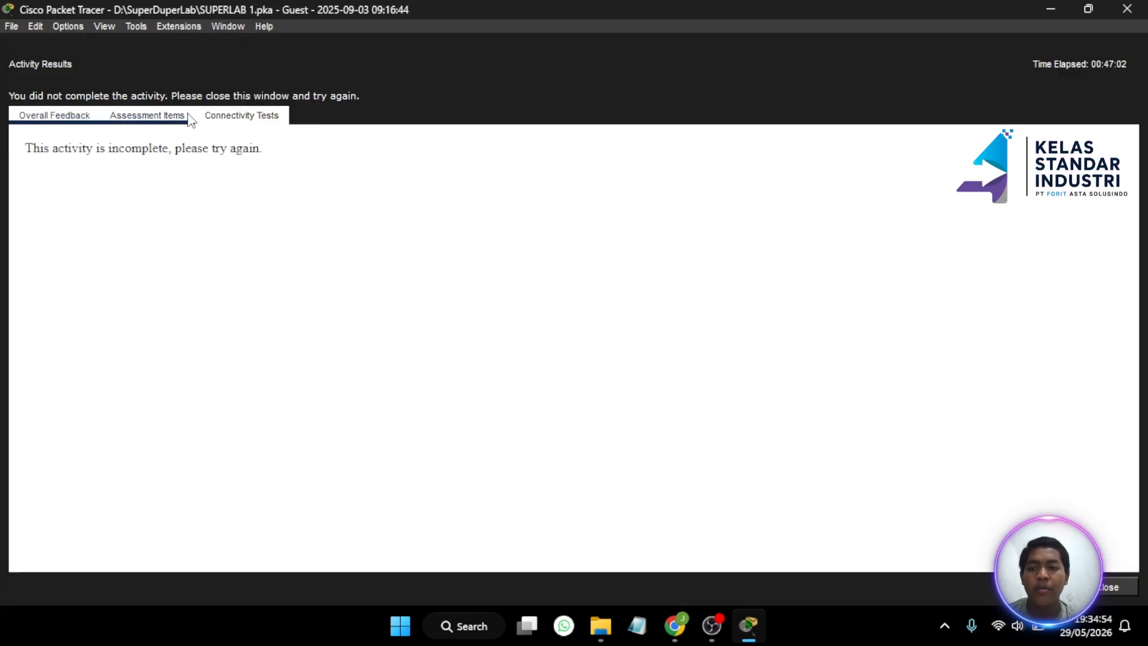
{"action": "left_click", "coordinate": [147, 115]}
{"action": "scroll", "coordinate": [182, 387], "scroll_direction": "down", "scroll_amount": 1}
{"action": "scroll", "coordinate": [181, 388], "scroll_direction": "down", "scroll_amount": 20}
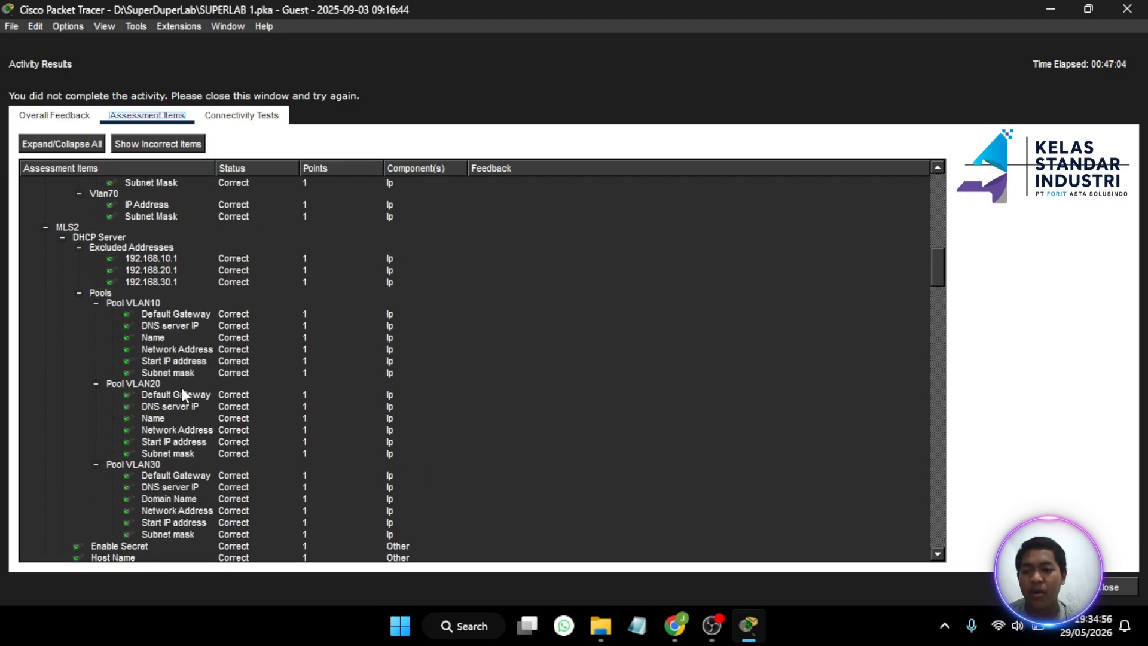
{"action": "scroll", "coordinate": [182, 390], "scroll_direction": "down", "scroll_amount": 1}
- Review the assessment tree: MLS1's VLAN40–70 pools correct, excluded addresses 192.168.40.1–70.1 still incorrect
{"action": "scroll", "coordinate": [182, 390], "scroll_direction": "up", "scroll_amount": 9}
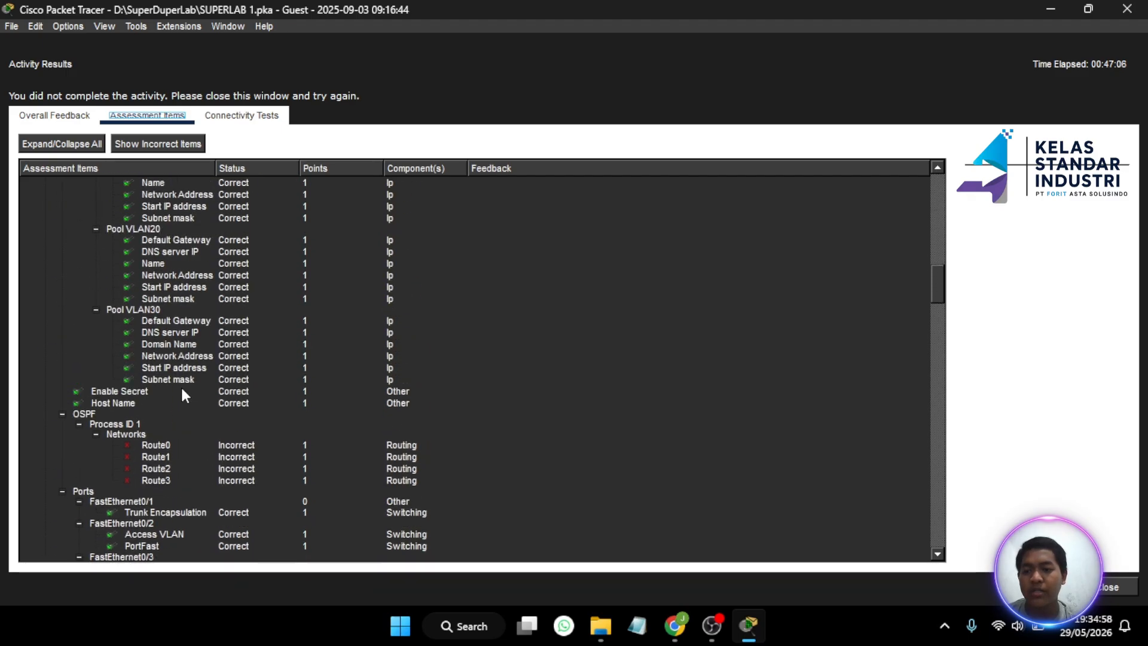
{"action": "scroll", "coordinate": [181, 389], "scroll_direction": "up", "scroll_amount": 5}
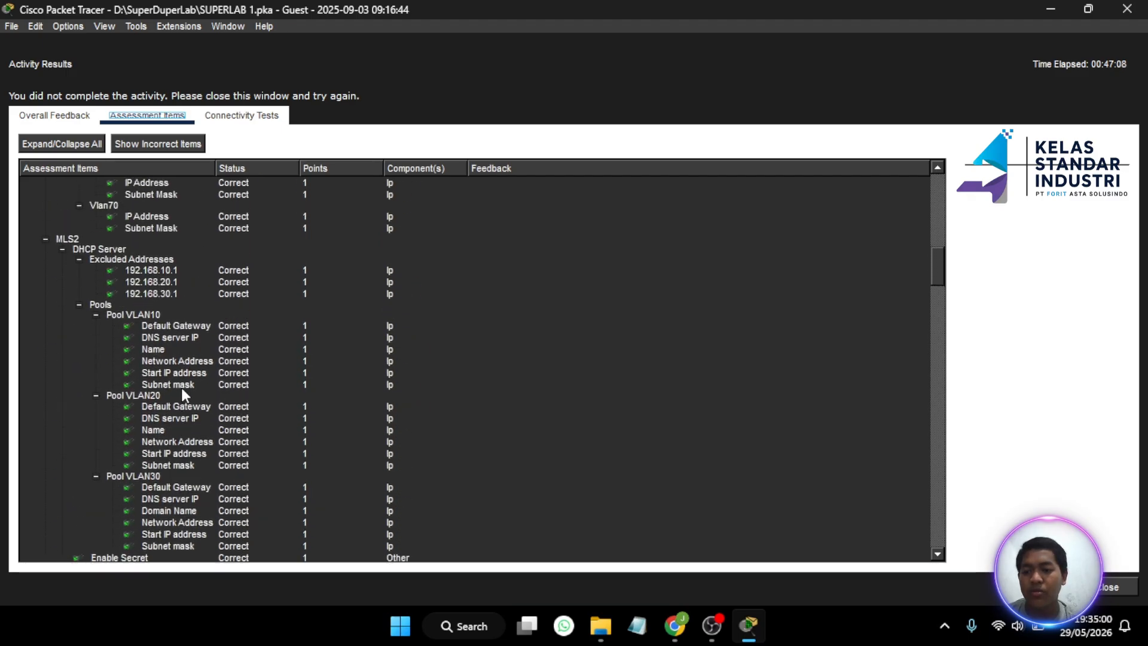
{"action": "scroll", "coordinate": [181, 389], "scroll_direction": "down", "scroll_amount": 1}
{"action": "scroll", "coordinate": [181, 388], "scroll_direction": "down", "scroll_amount": 15}
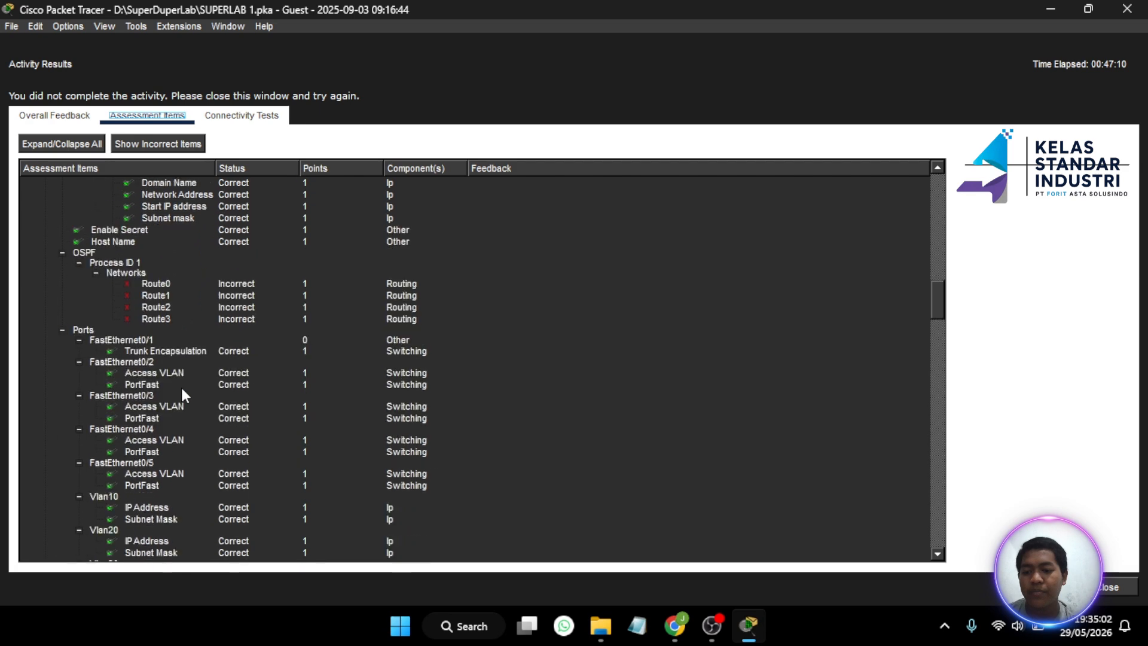
{"action": "scroll", "coordinate": [182, 388], "scroll_direction": "down", "scroll_amount": 20}
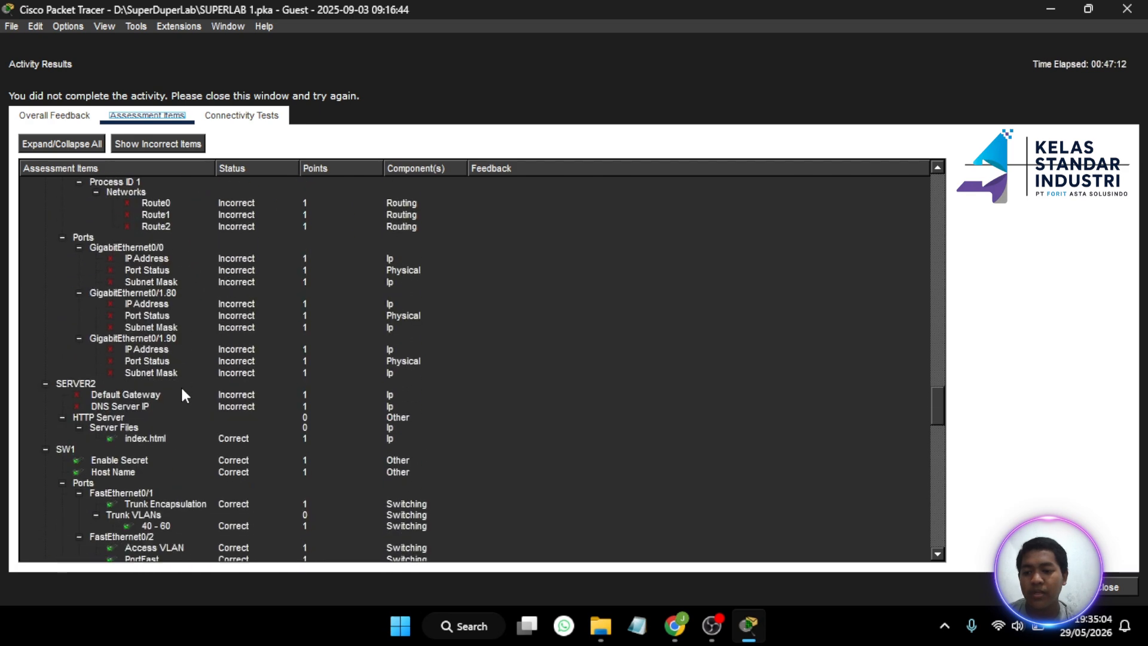
{"action": "scroll", "coordinate": [182, 389], "scroll_direction": "down", "scroll_amount": 20}
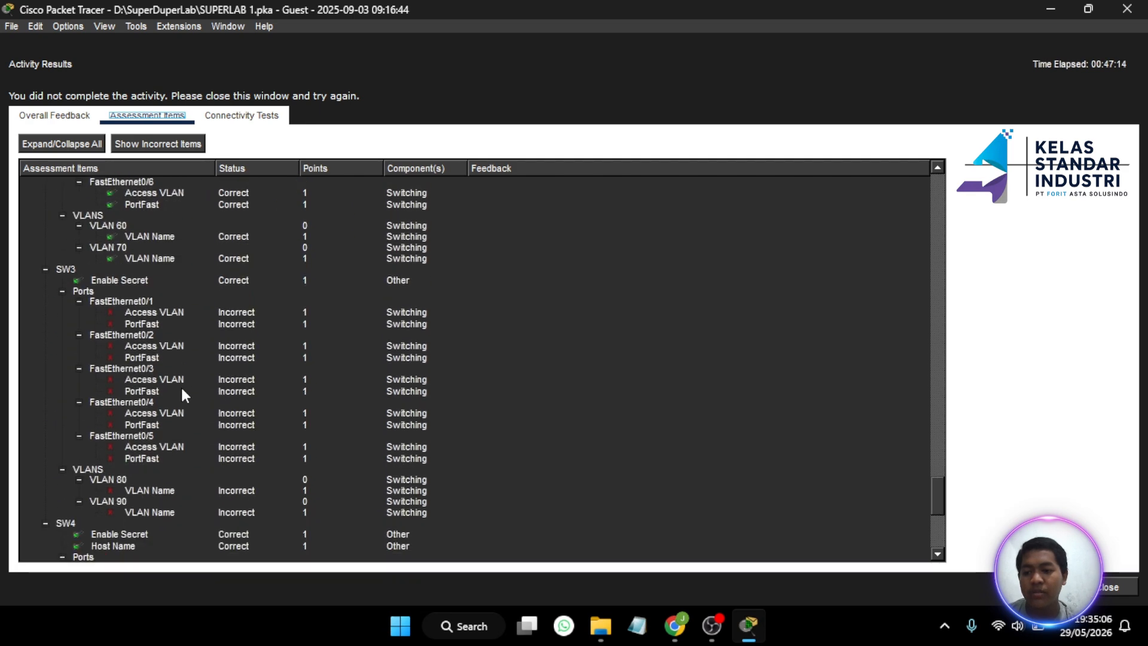
{"action": "scroll", "coordinate": [180, 391], "scroll_direction": "down", "scroll_amount": 5}
{"action": "scroll", "coordinate": [180, 391], "scroll_direction": "up", "scroll_amount": 20}
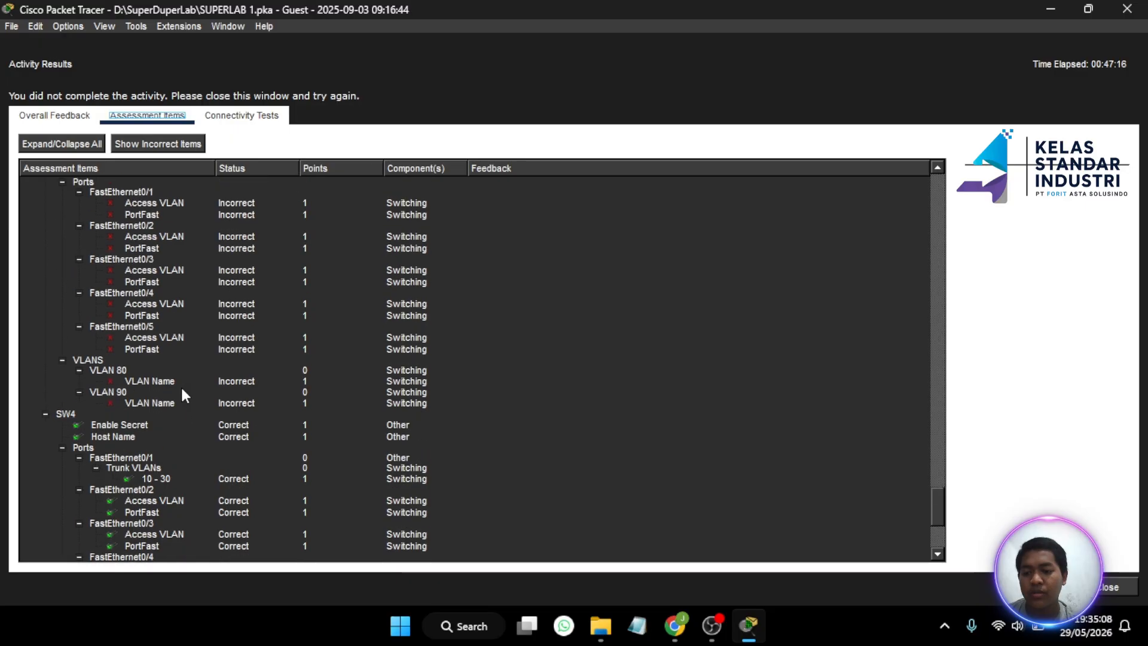
{"action": "scroll", "coordinate": [181, 387], "scroll_direction": "up", "scroll_amount": 15}
{"action": "scroll", "coordinate": [181, 388], "scroll_direction": "down", "scroll_amount": 1}
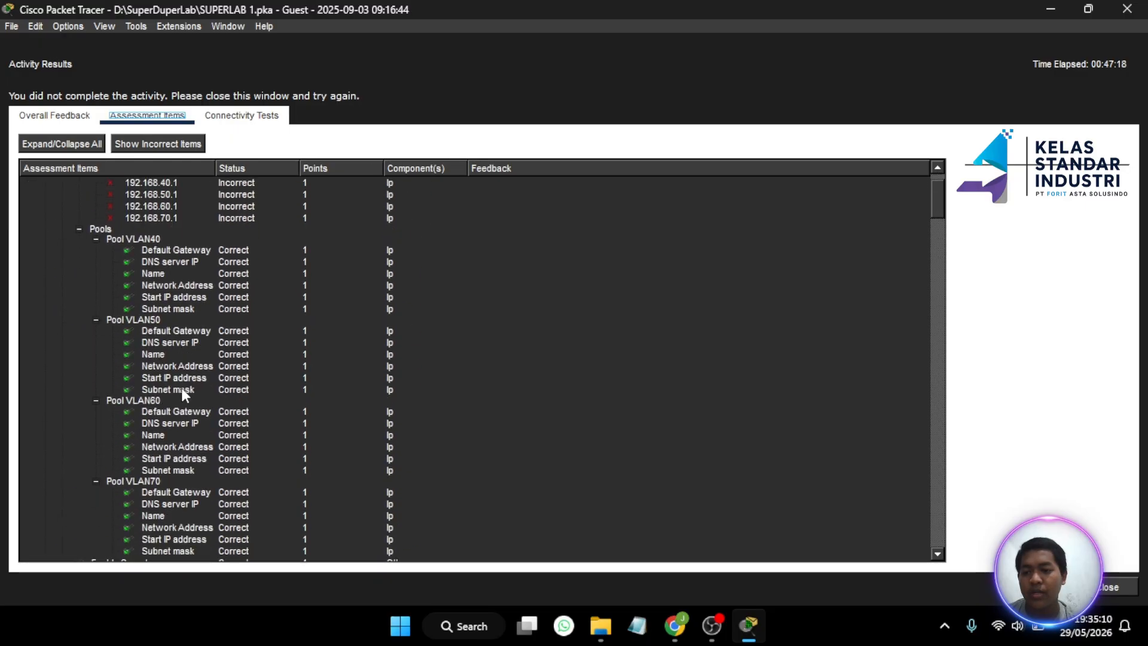
{"action": "scroll", "coordinate": [182, 388], "scroll_direction": "up", "scroll_amount": 1}
{"action": "scroll", "coordinate": [181, 387], "scroll_direction": "up", "scroll_amount": 1}
{"action": "scroll", "coordinate": [217, 342], "scroll_direction": "down", "scroll_amount": 4}
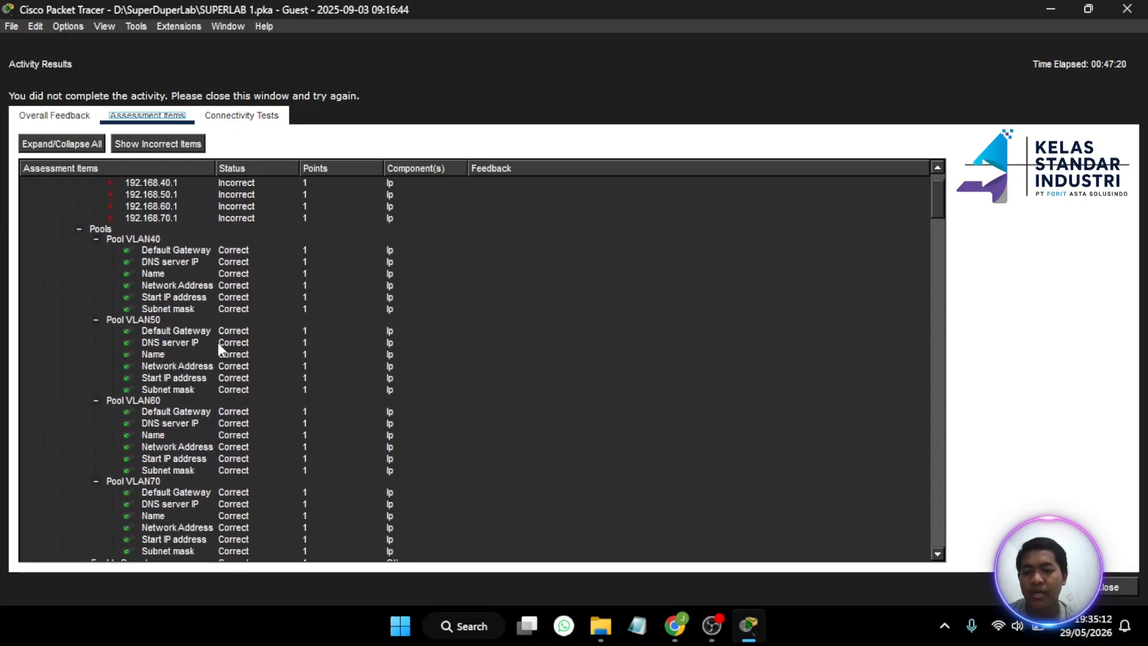
{"action": "scroll", "coordinate": [217, 346], "scroll_direction": "up", "scroll_amount": 4}
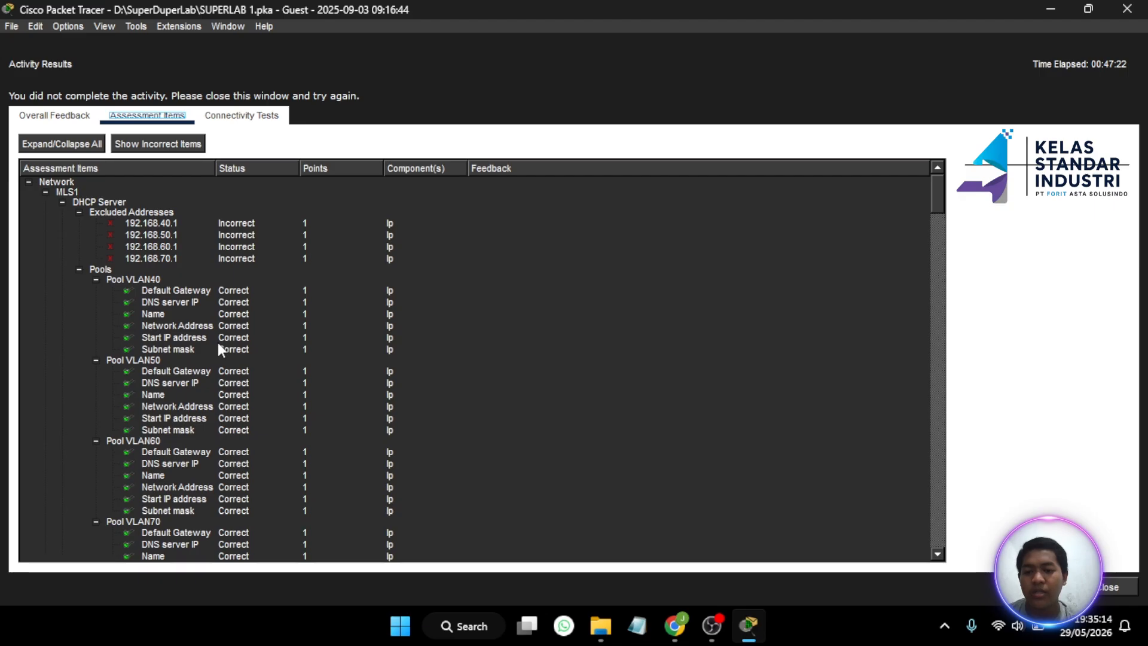
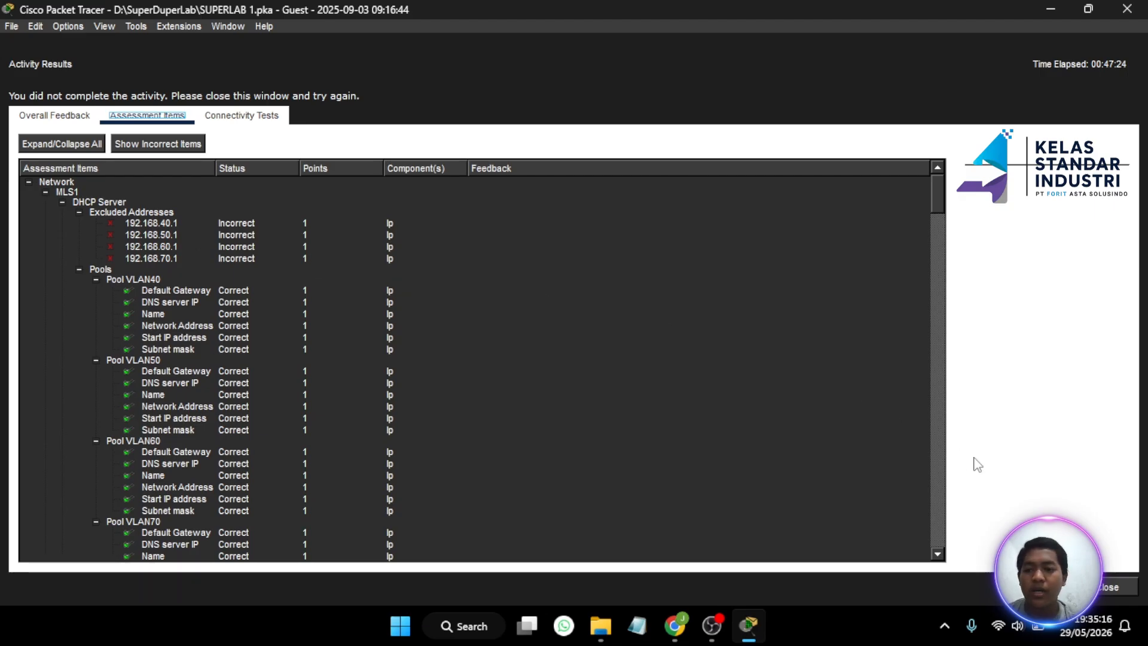
- Close the Activity Results window to return to the SUPERLAB 1 topology
{"action": "left_click", "coordinate": [1109, 587]}
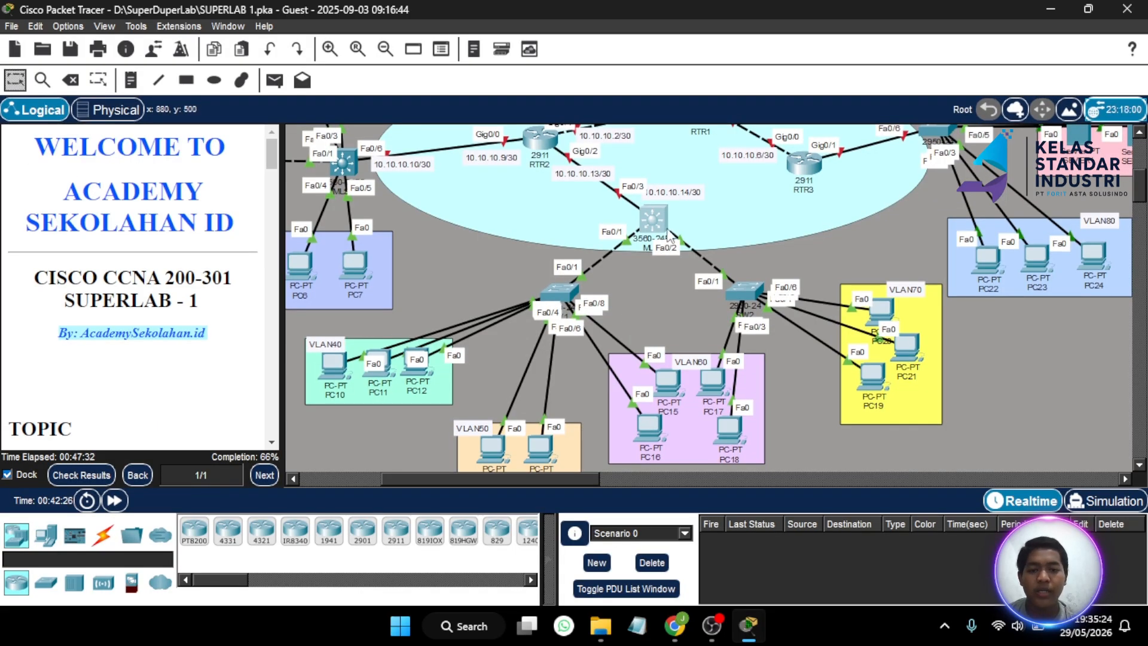
- In MLS1's CLI, leave pool mode and exclude 192.168.40.1 from DHCP
{"action": "left_click", "coordinate": [661, 230]}
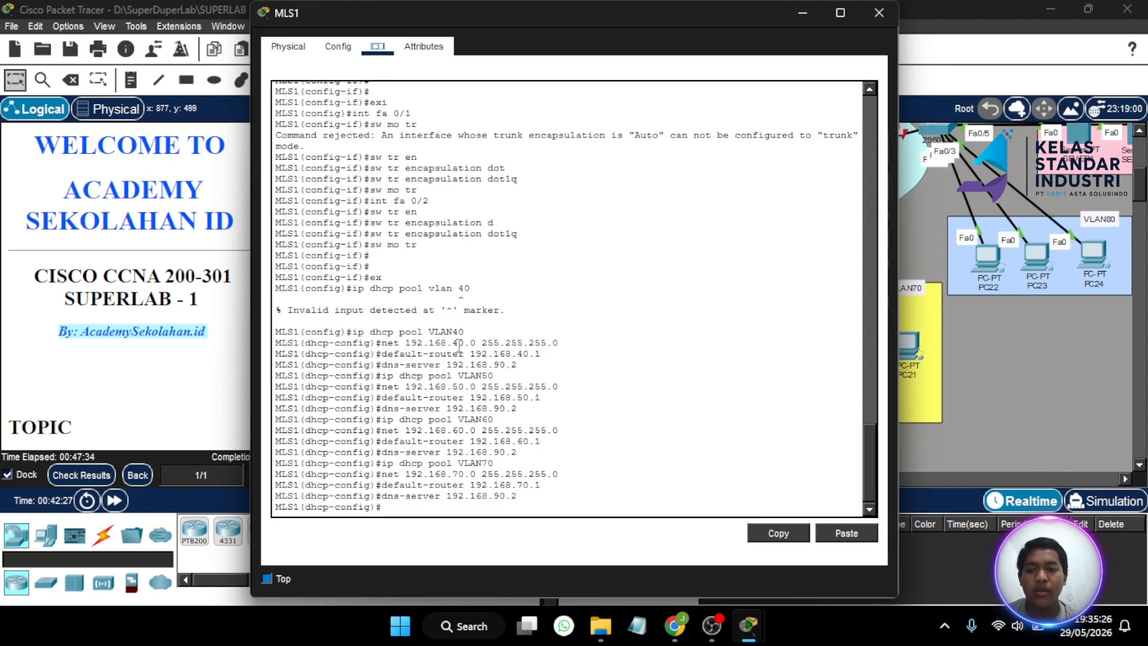
{"action": "left_click", "coordinate": [396, 510]}
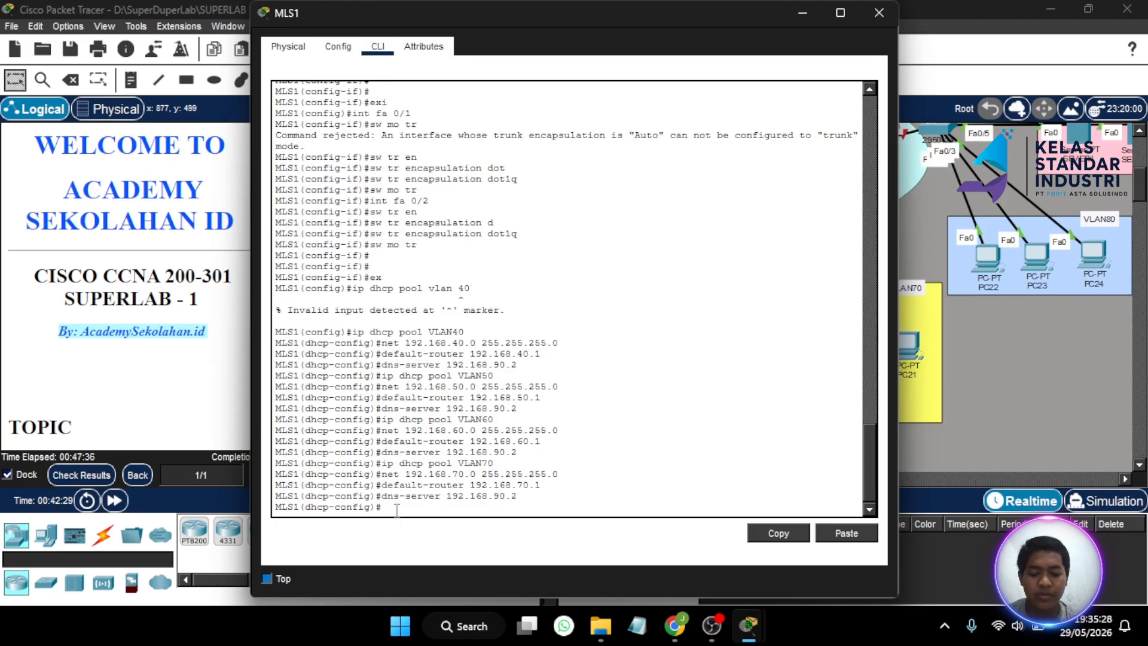
{"action": "type", "text": "ex"}
{"action": "key", "text": "Return"}
{"action": "type", "text": "ip"}
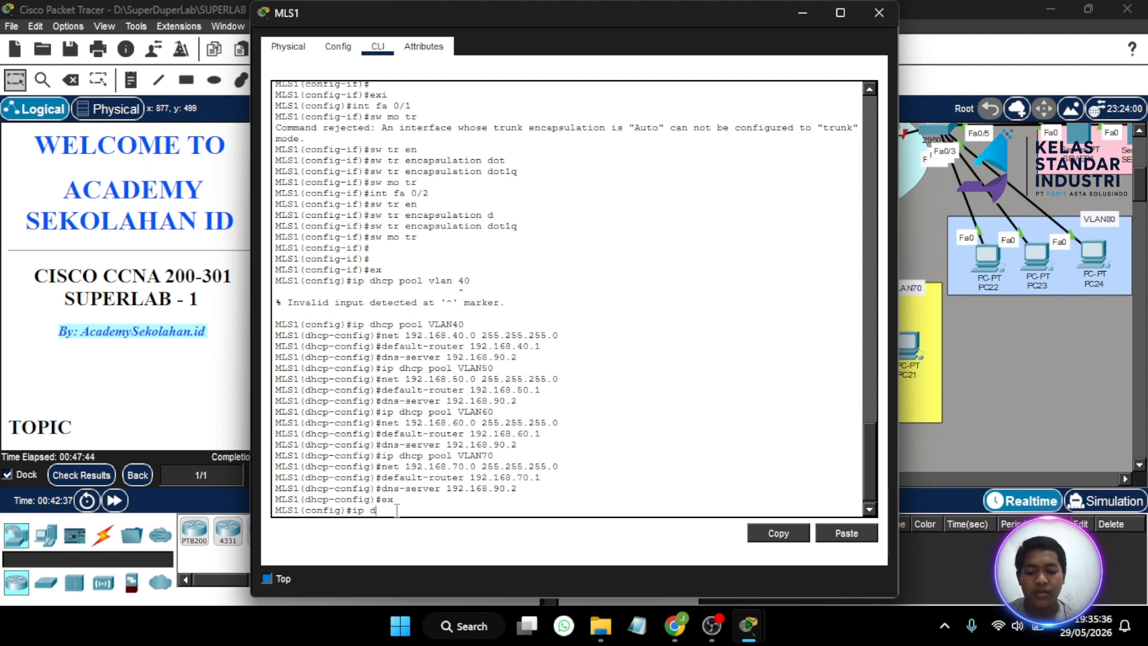
{"action": "type", "text": "dhcp e"}
{"action": "key", "text": "Tab"}
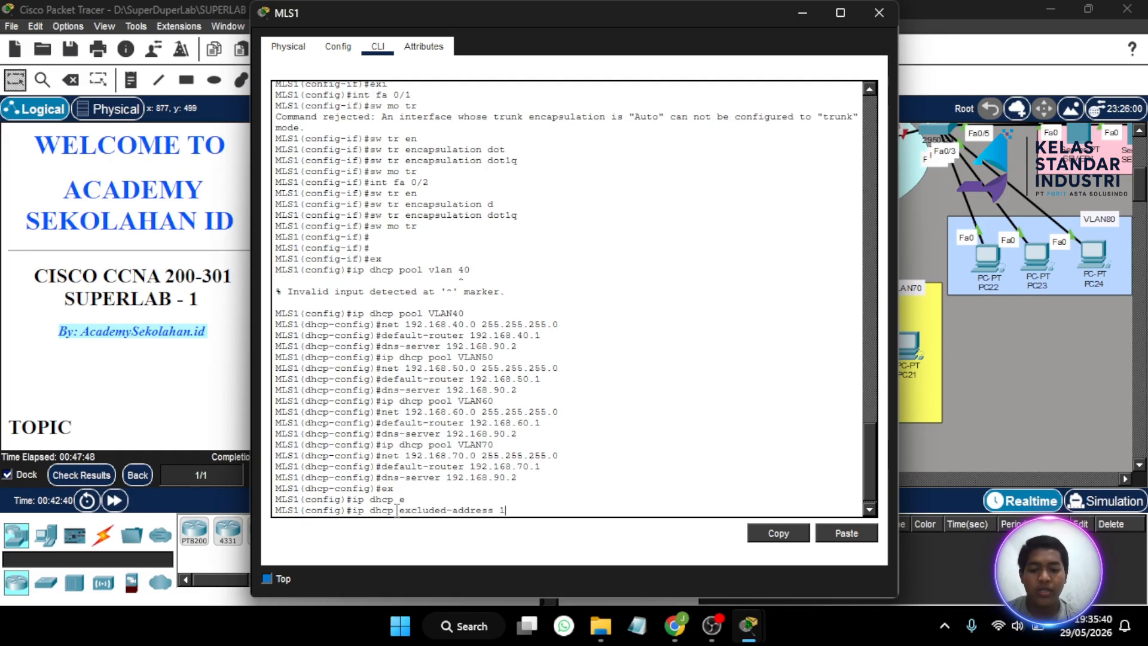
{"action": "type", "text": "192.168."}
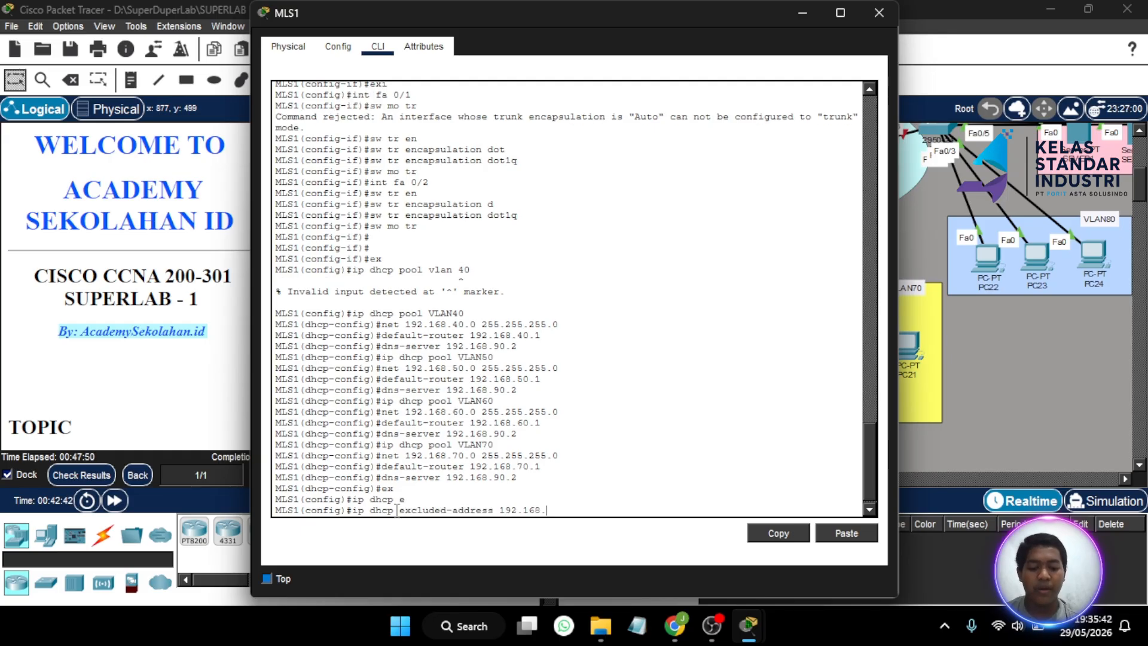
{"action": "type", "text": "40.1"}
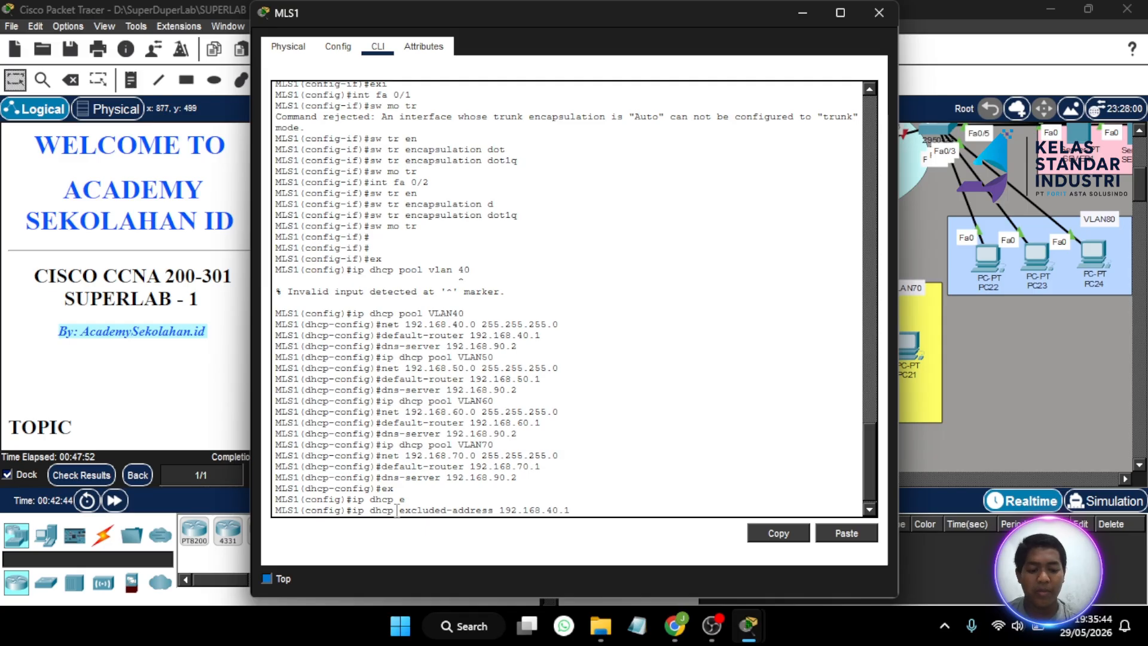
{"action": "key", "text": "Return"}
- Also exclude 192.168.50.1, 192.168.60.1 and 192.168.70.1 by editing the recalled command
{"action": "key", "text": "Up"}
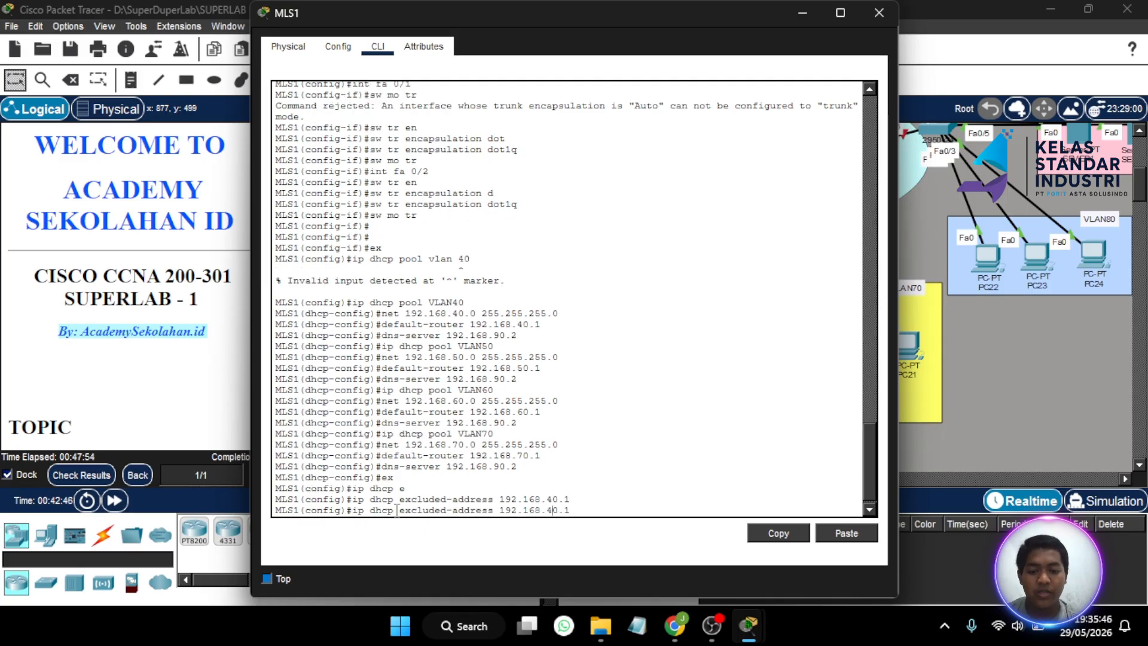
{"action": "type", "text": "5"}
{"action": "key", "text": "Return"}
{"action": "key", "text": "Up"}
{"action": "key", "text": "Left"}
{"action": "key", "text": "Left"}
{"action": "key", "text": "Left"}
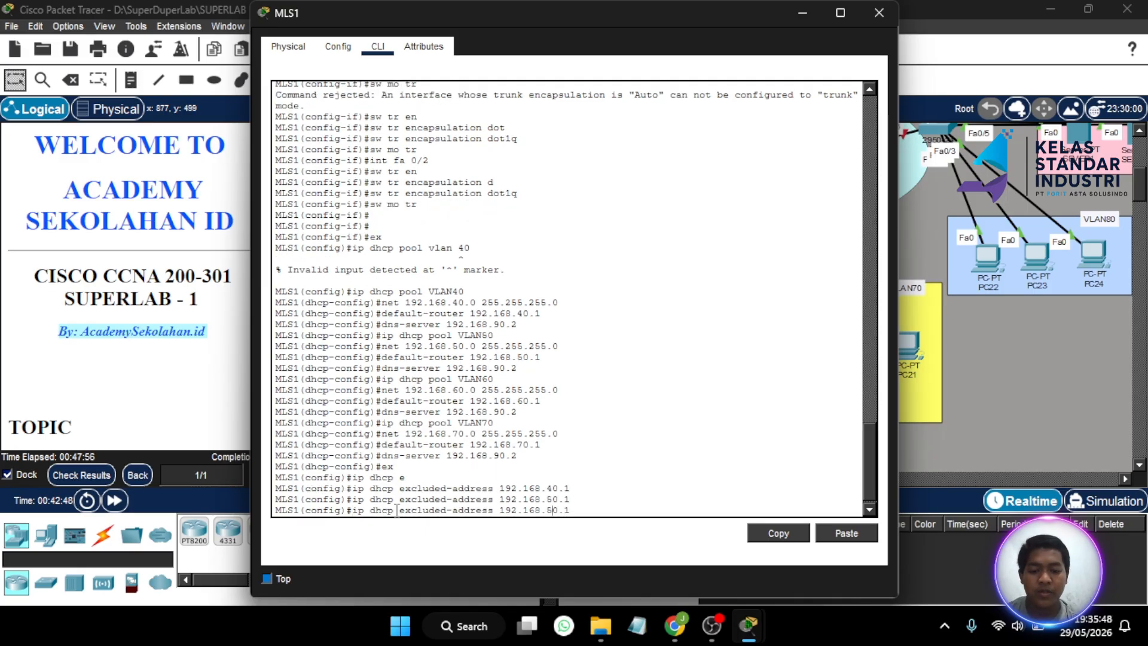
{"action": "key", "text": "BackSpace"}
{"action": "type", "text": "6"}
{"action": "key", "text": "Return"}
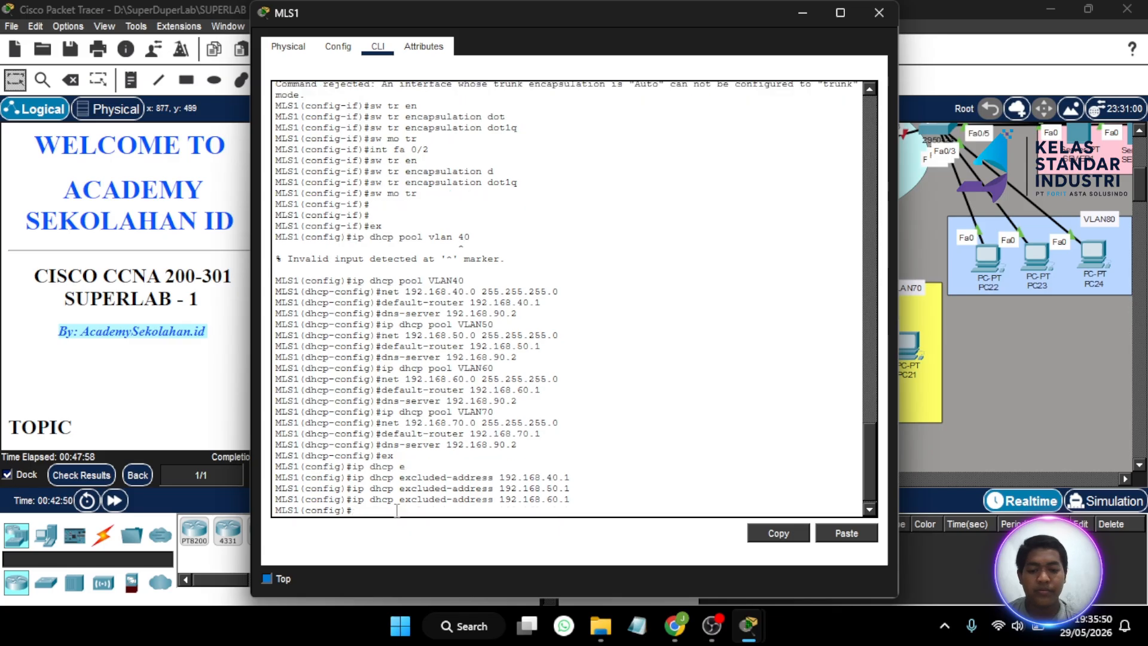
{"action": "key", "text": "Up"}
{"action": "key", "text": "Left"}
{"action": "key", "text": "Left"}
{"action": "key", "text": "Left"}
{"action": "key", "text": "BackSpace"}
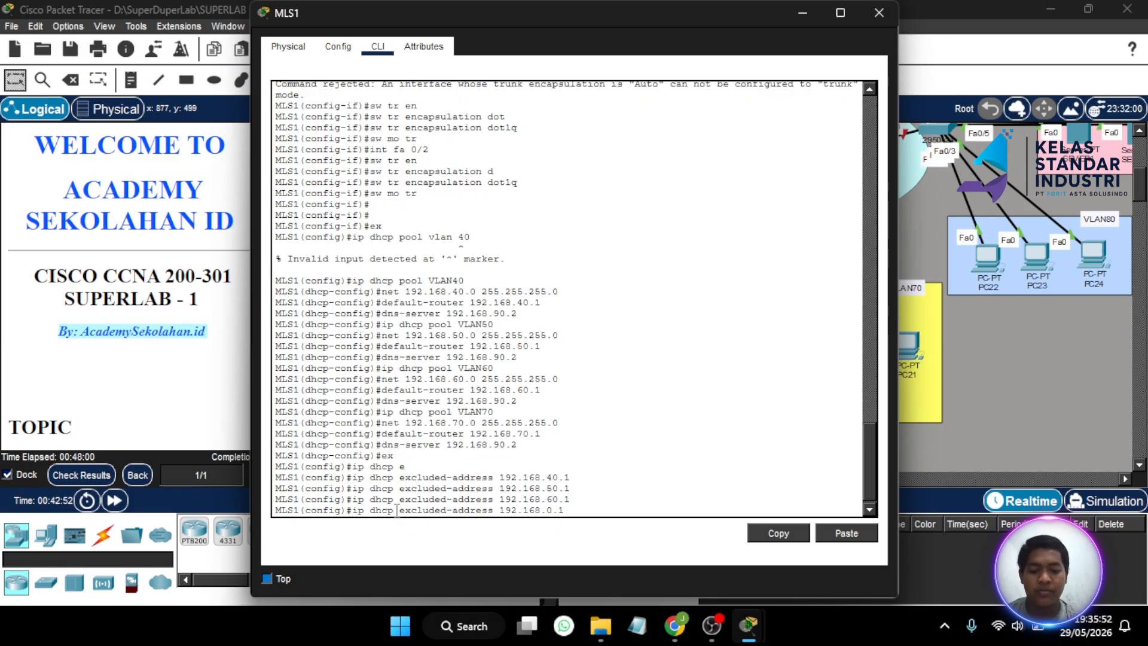
{"action": "type", "text": "7"}
{"action": "key", "text": "Return"}
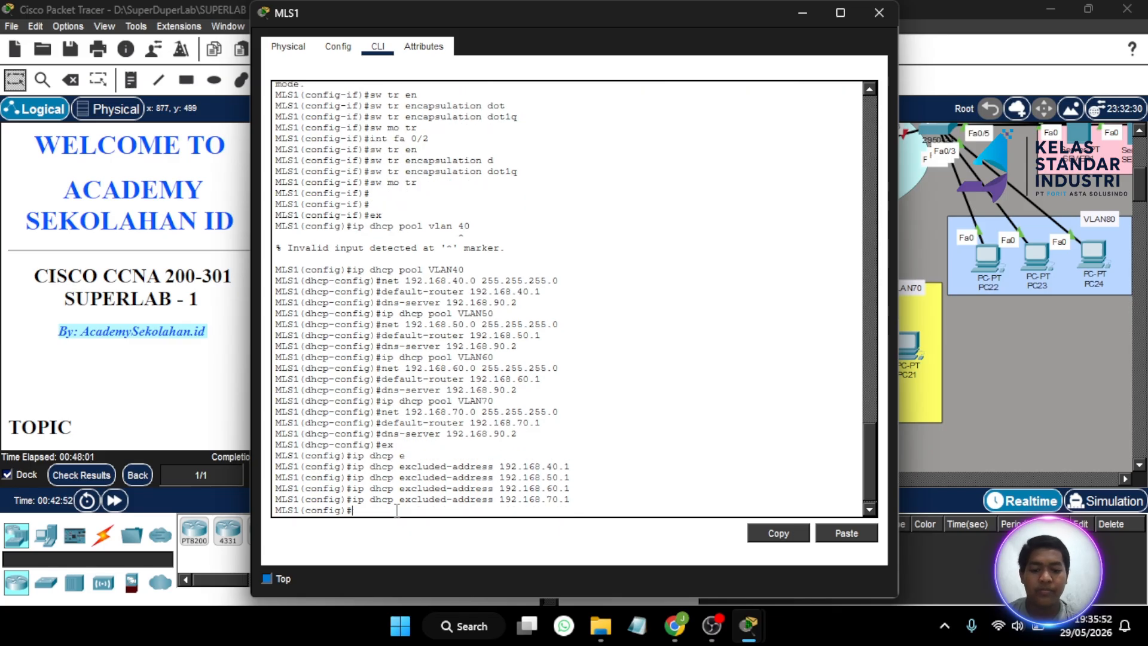
{"action": "left_click", "coordinate": [864, 15]}
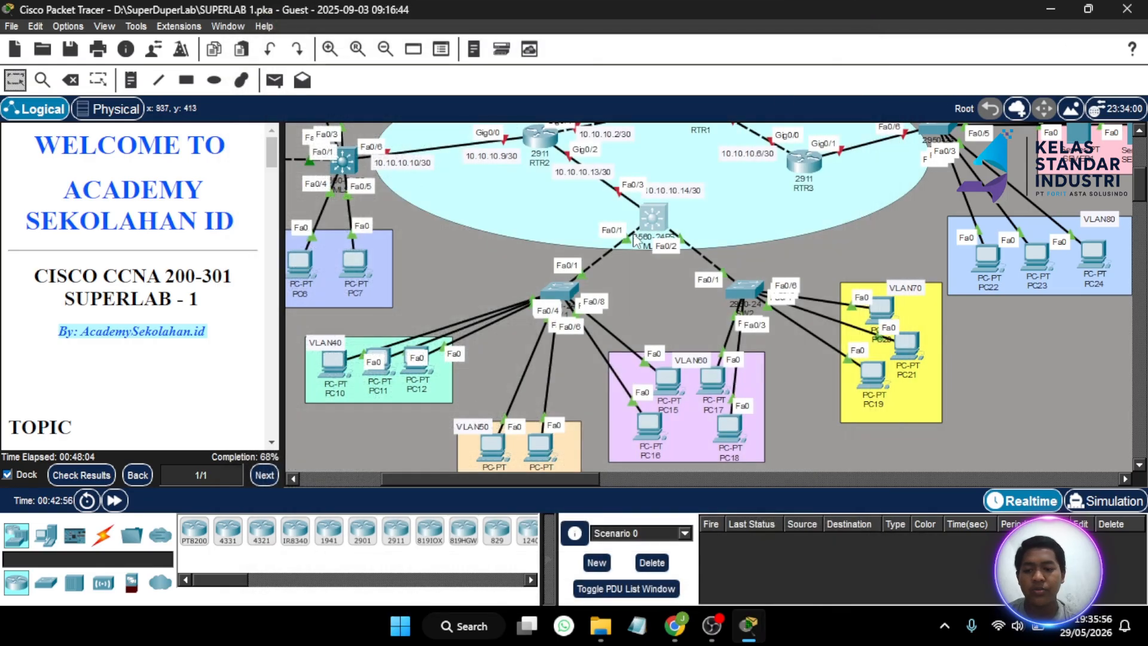
{"action": "left_click", "coordinate": [82, 474]}
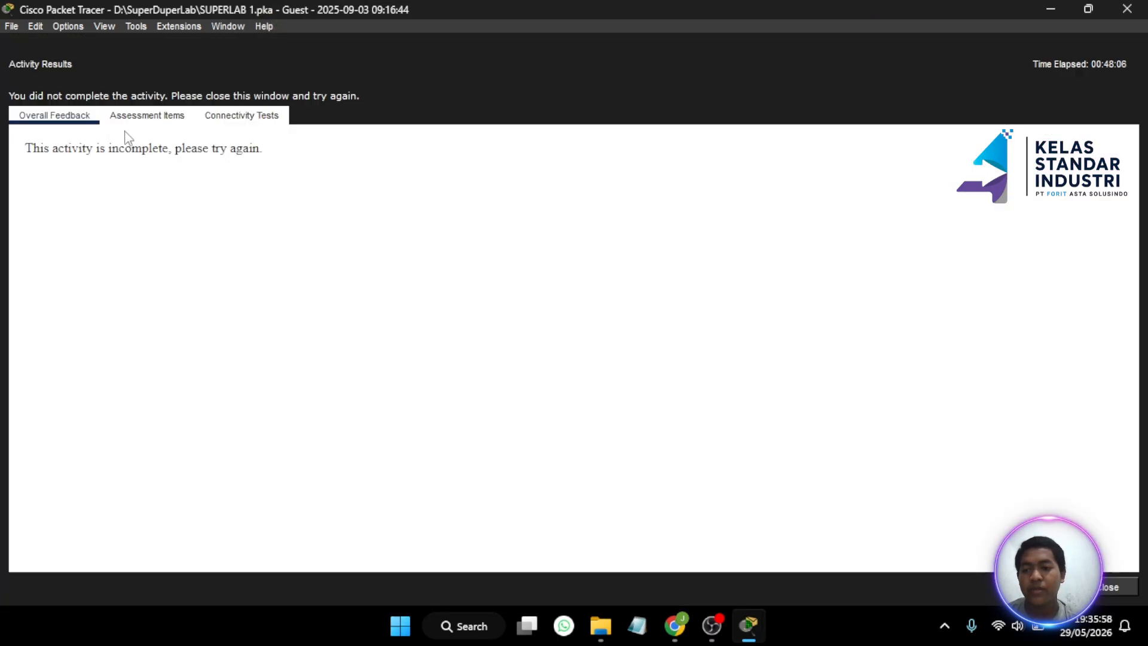
{"action": "left_click", "coordinate": [144, 118]}
{"action": "scroll", "coordinate": [203, 311], "scroll_direction": "down", "scroll_amount": 10}
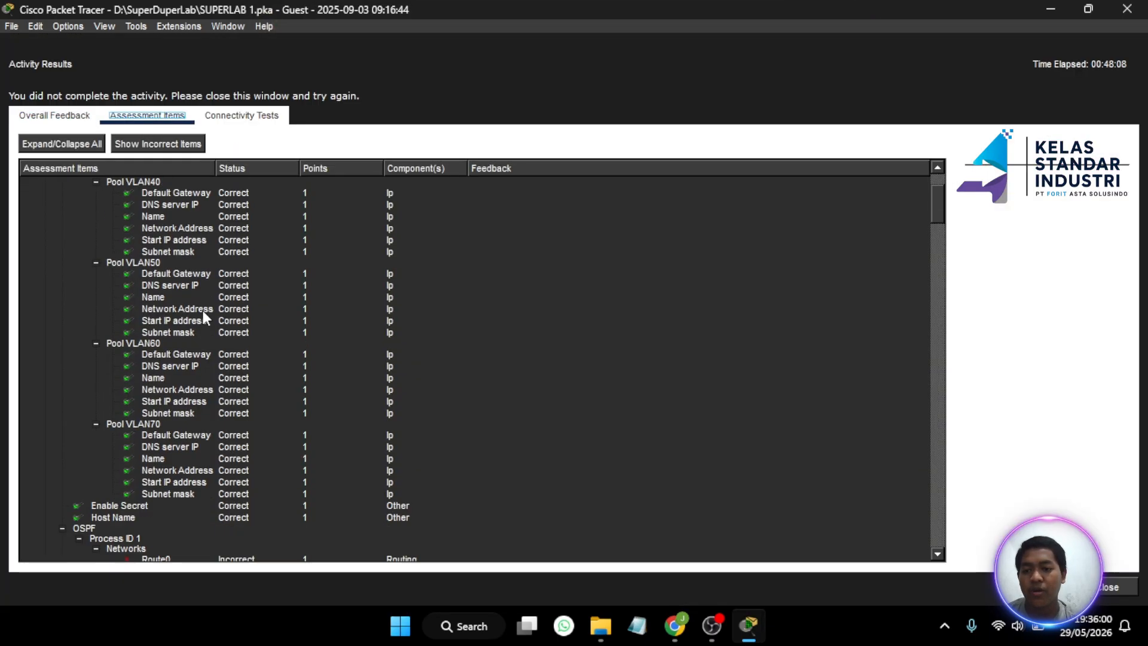
{"action": "scroll", "coordinate": [450, 329], "scroll_direction": "up", "scroll_amount": 10}
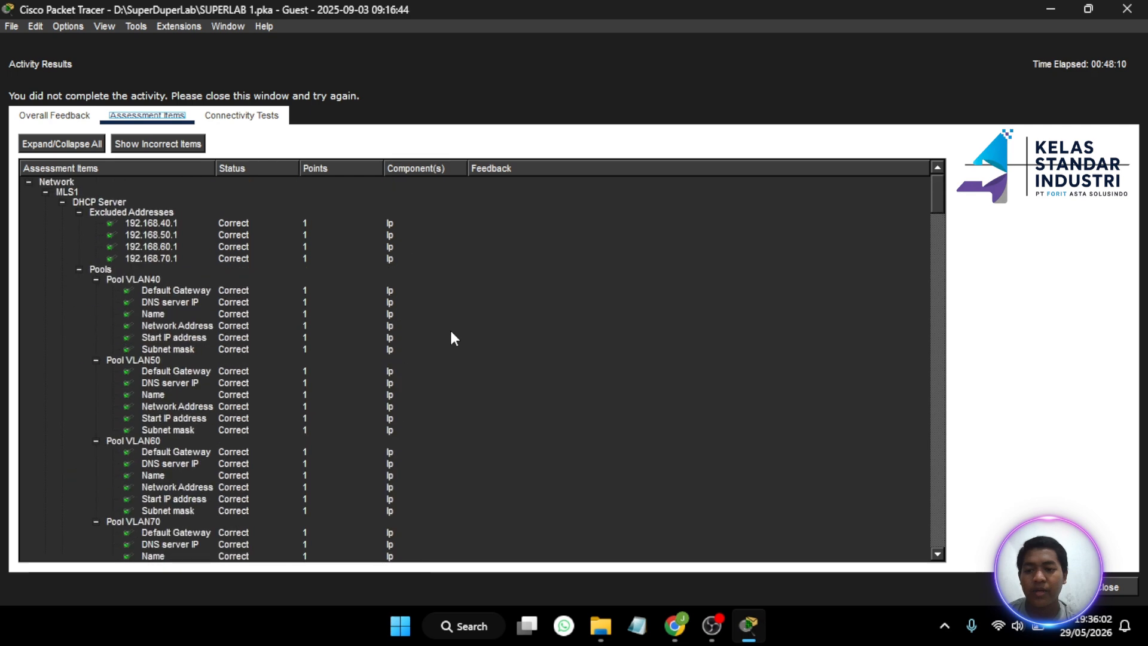
{"action": "left_click", "coordinate": [1111, 589]}
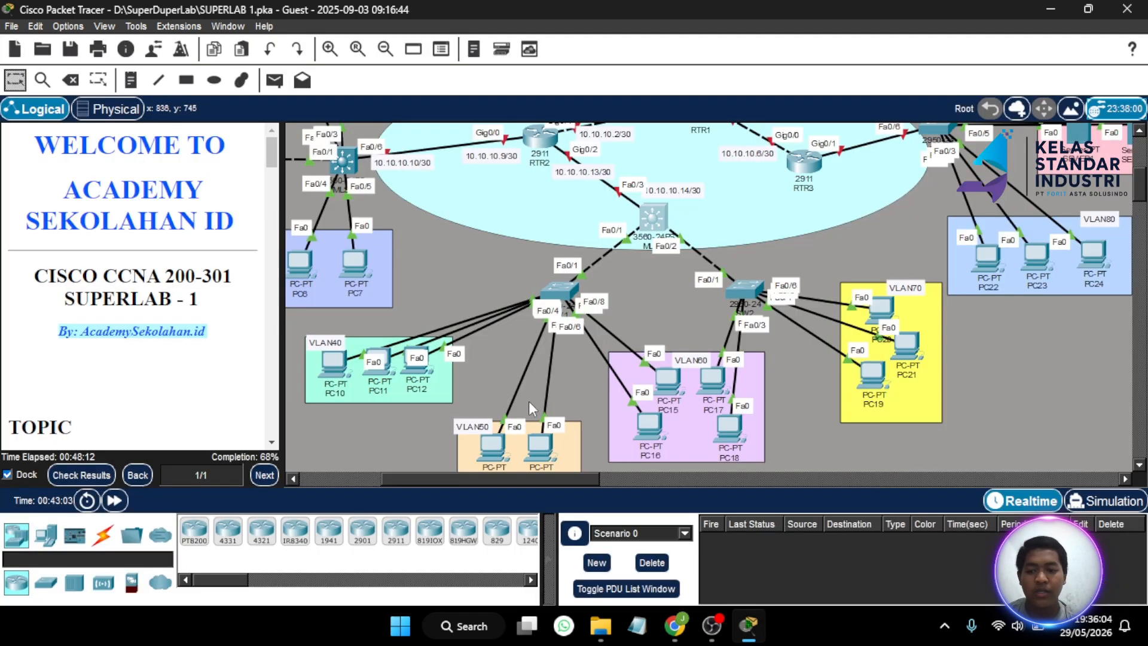
{"action": "scroll", "coordinate": [593, 375], "scroll_direction": "down", "scroll_amount": 3}
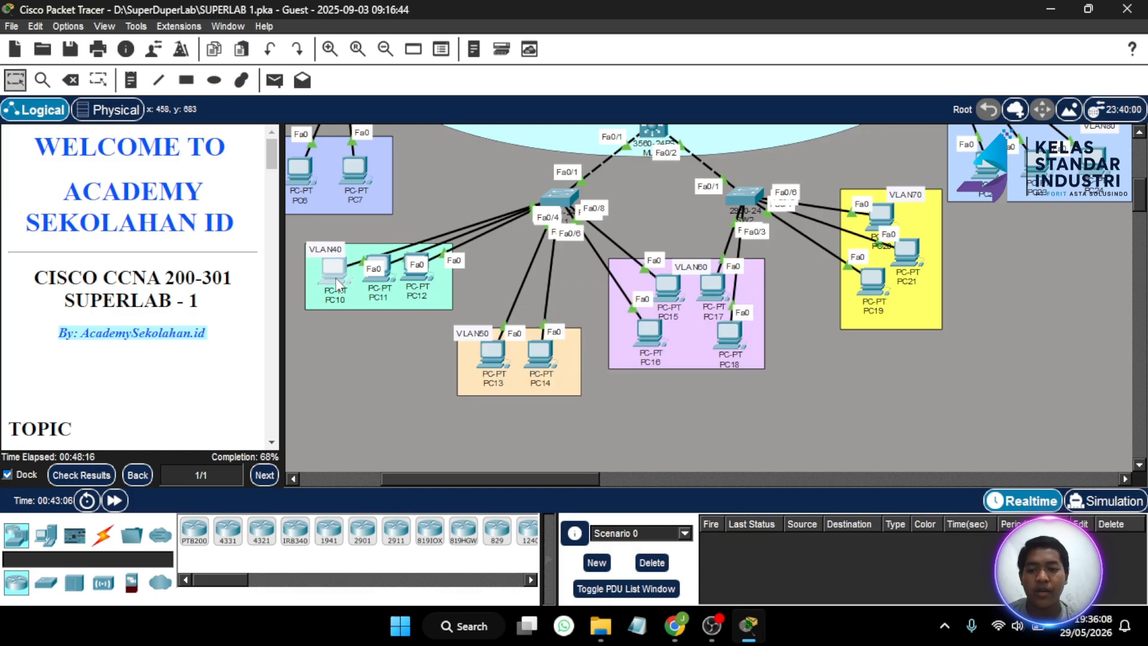
- Switch PC10's IP configuration to DHCP
{"action": "left_click", "coordinate": [336, 277]}
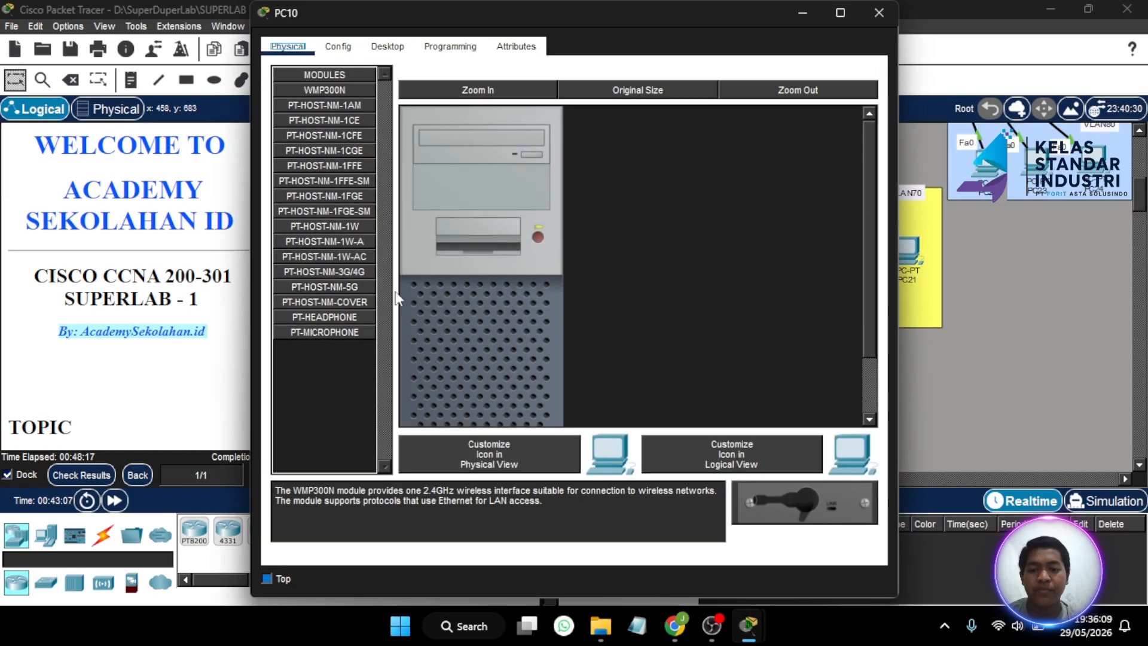
{"action": "left_click", "coordinate": [396, 50]}
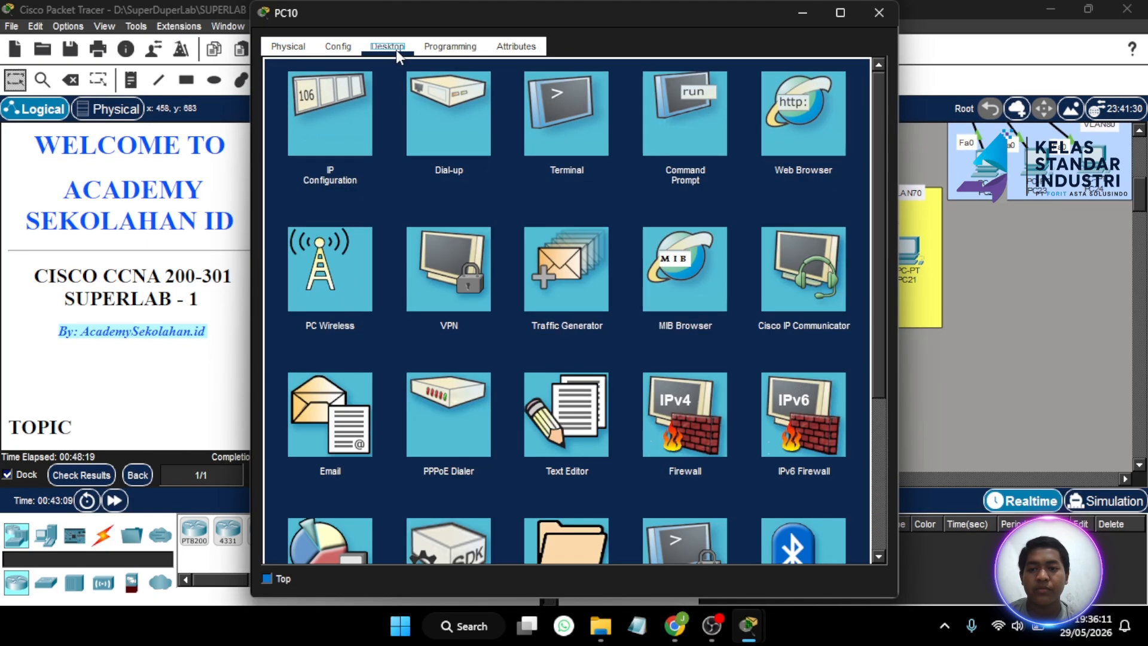
{"action": "left_click", "coordinate": [331, 97]}
{"action": "left_click", "coordinate": [285, 141]}
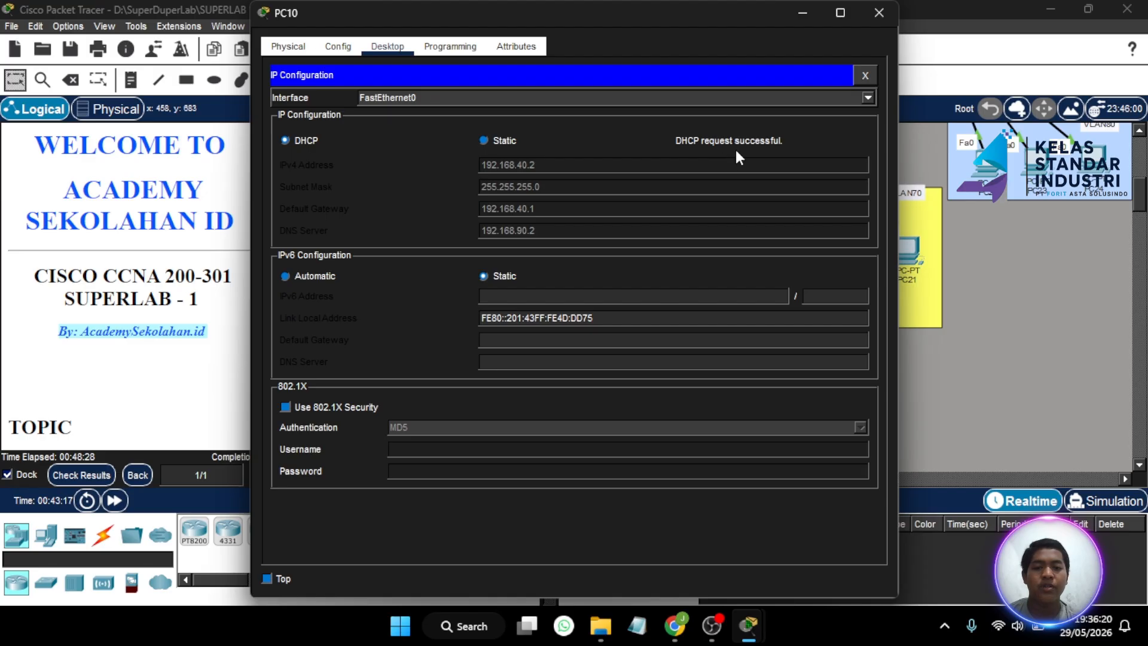
{"action": "left_click", "coordinate": [879, 12]}
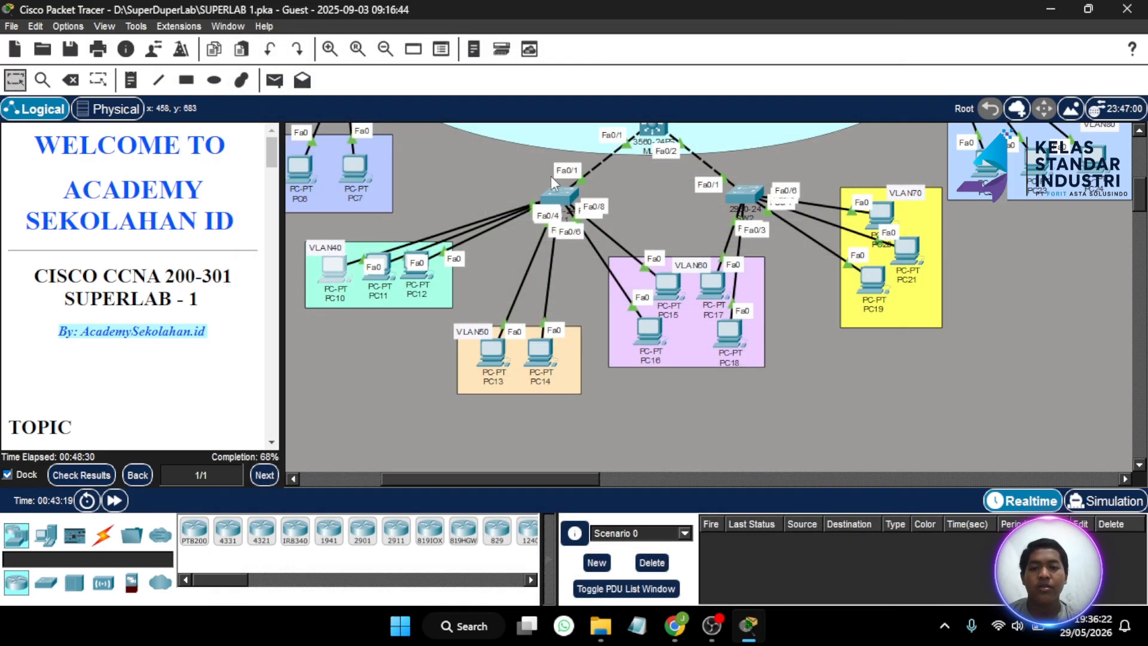
- Switch PC13's IP configuration to DHCP, obtaining 192.168.50.2
{"action": "scroll", "coordinate": [206, 326], "scroll_direction": "down", "scroll_amount": 8}
{"action": "scroll", "coordinate": [206, 326], "scroll_direction": "down", "scroll_amount": 10}
{"action": "scroll", "coordinate": [206, 326], "scroll_direction": "up", "scroll_amount": 5}
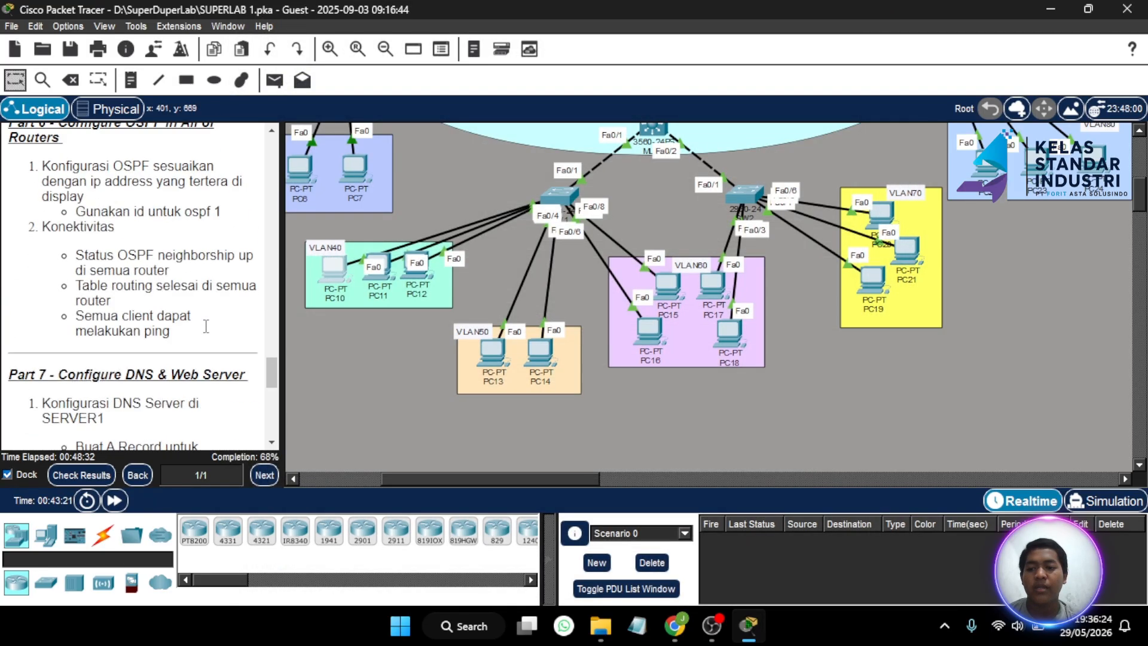
{"action": "scroll", "coordinate": [206, 326], "scroll_direction": "down", "scroll_amount": 5}
{"action": "scroll", "coordinate": [206, 325], "scroll_direction": "up", "scroll_amount": 12}
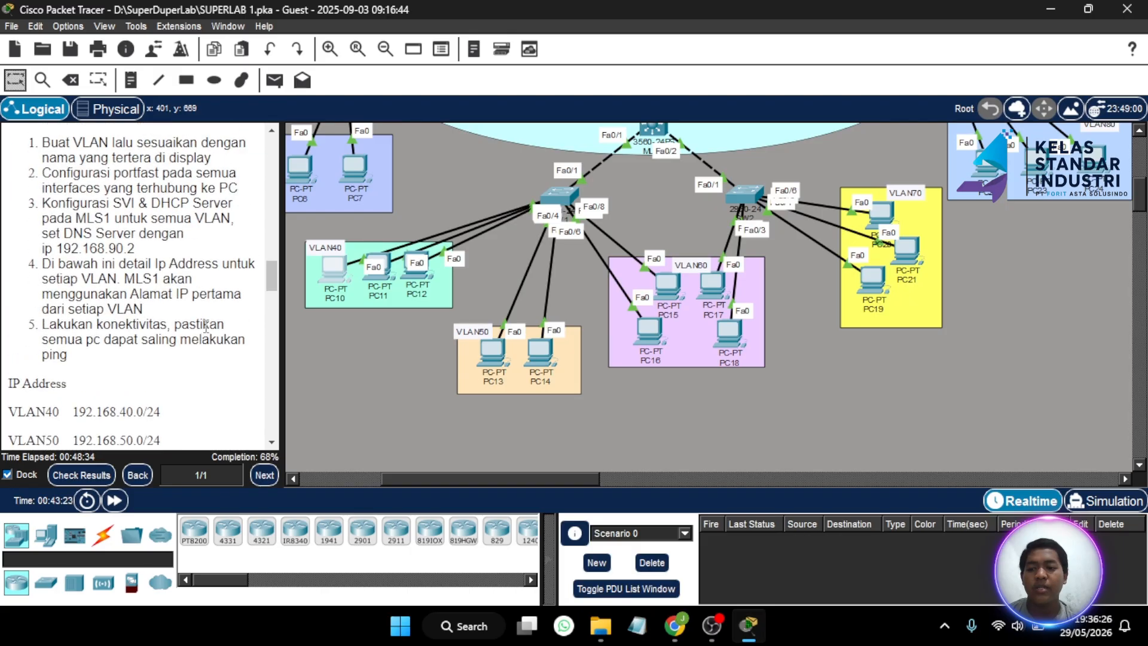
{"action": "scroll", "coordinate": [205, 326], "scroll_direction": "down", "scroll_amount": 3}
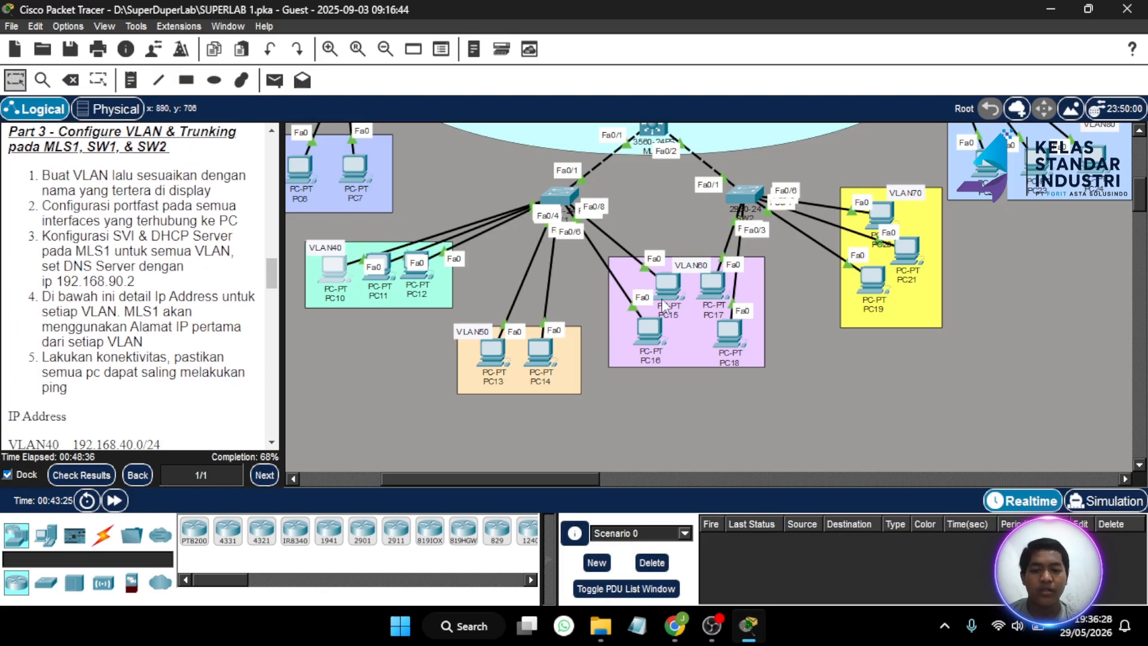
{"action": "left_click", "coordinate": [485, 355]}
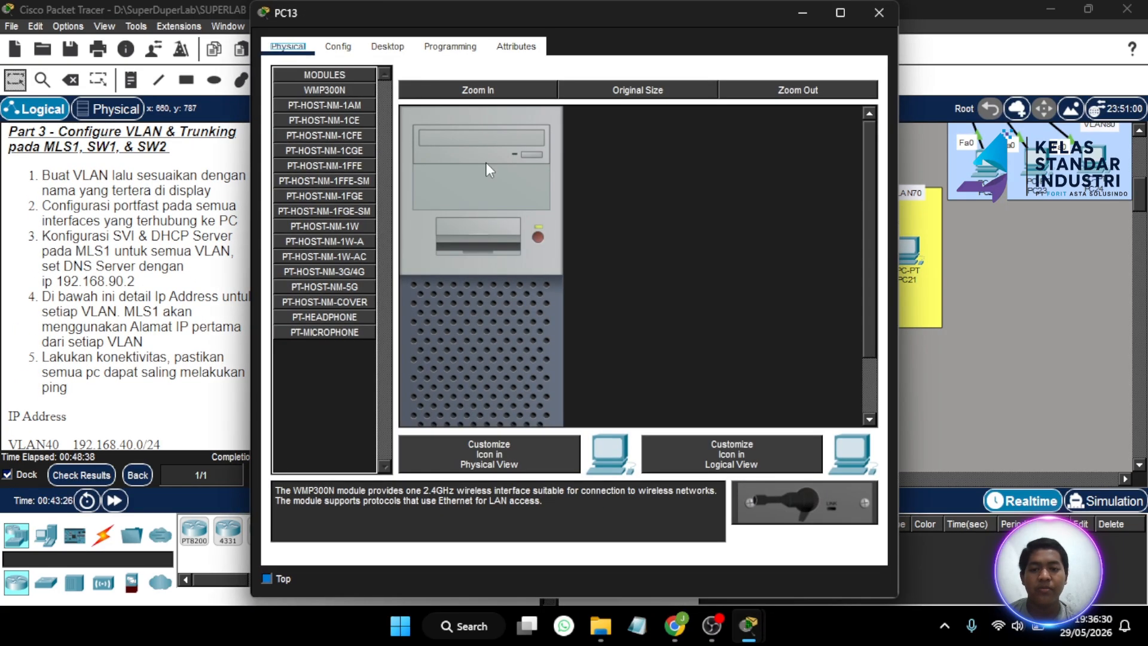
{"action": "left_click", "coordinate": [398, 52]}
{"action": "left_click", "coordinate": [342, 103]}
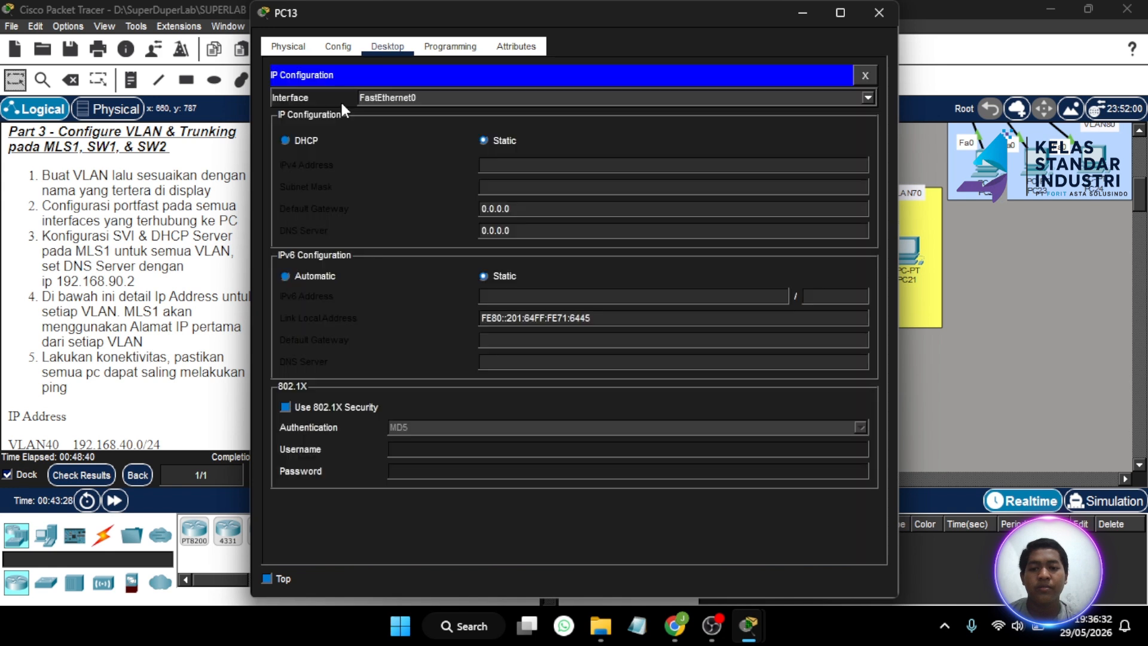
{"action": "left_click", "coordinate": [293, 141]}
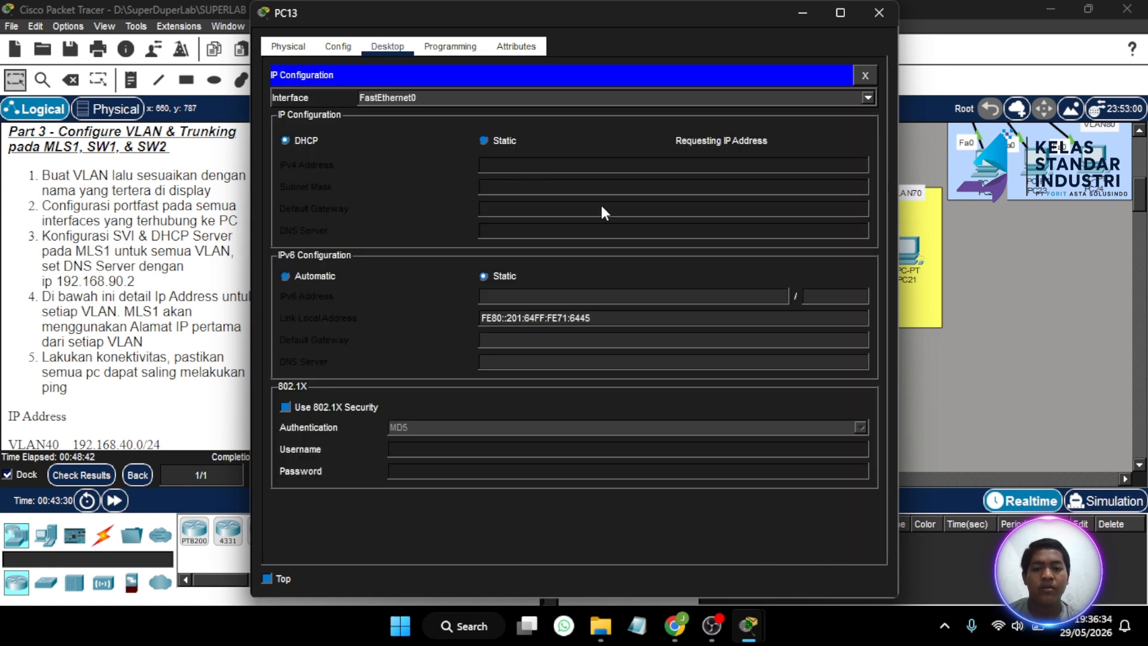
{"action": "left_click", "coordinate": [879, 13]}
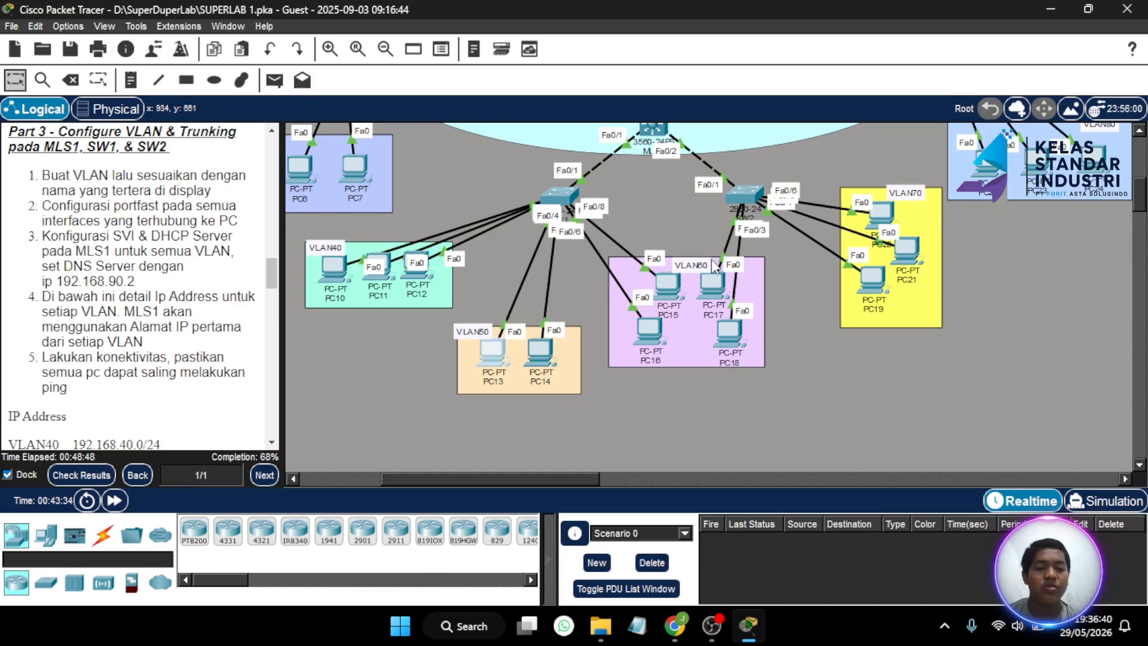
- Switch PC20's IP configuration to DHCP and close its window
{"action": "scroll", "coordinate": [712, 267], "scroll_direction": "up", "scroll_amount": 2}
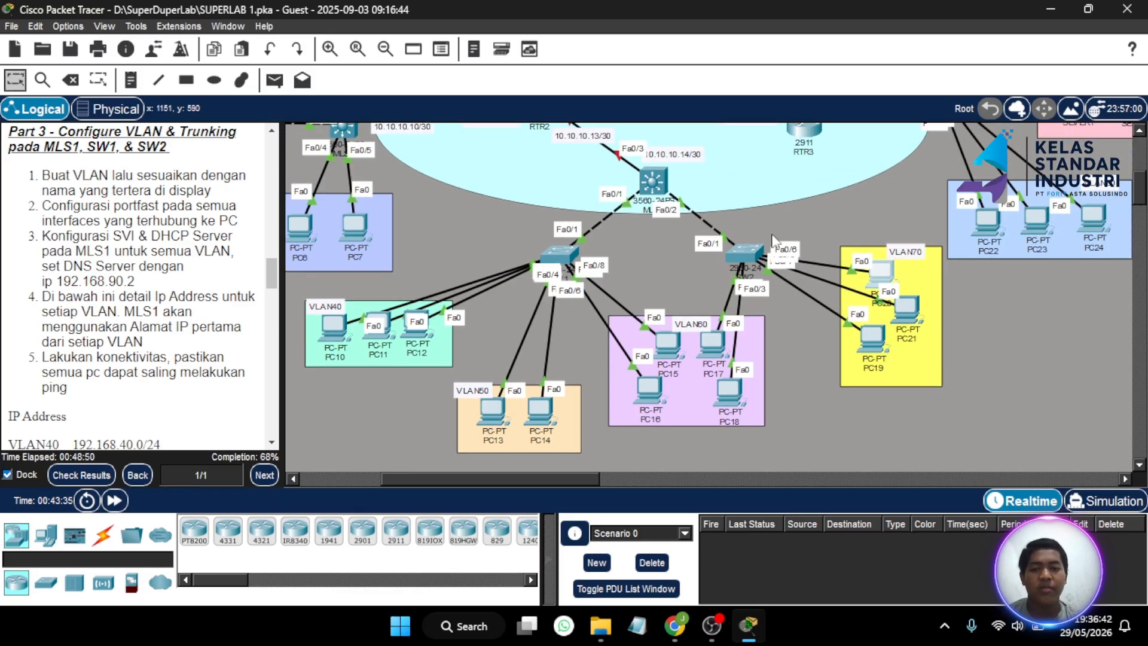
{"action": "left_click", "coordinate": [880, 272]}
{"action": "left_click", "coordinate": [387, 46]}
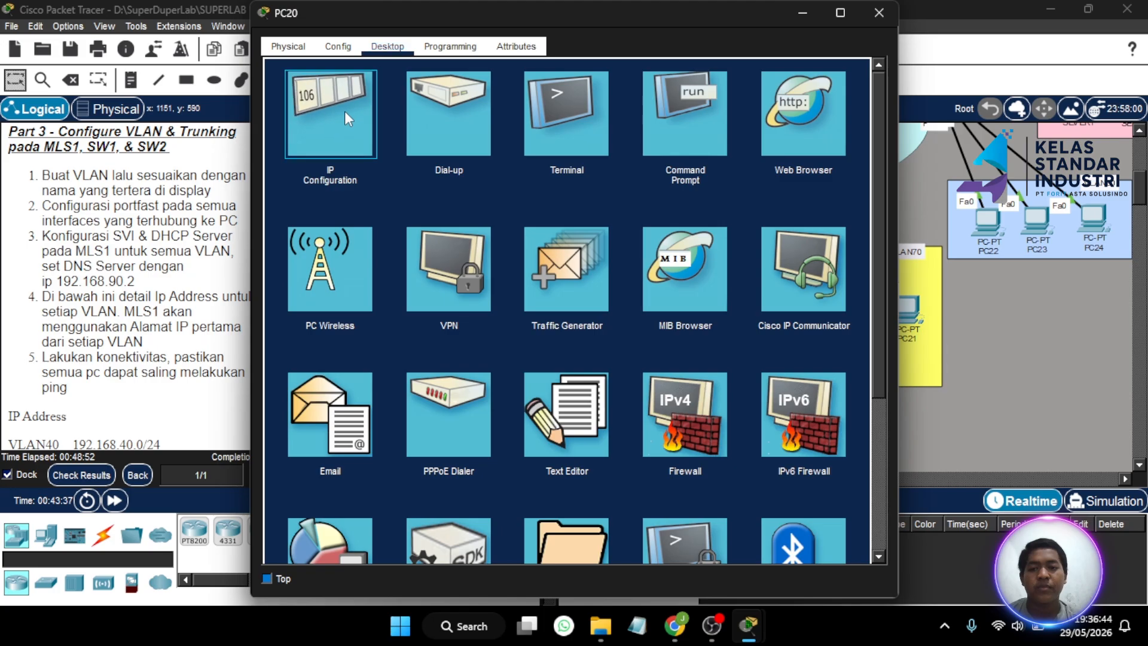
{"action": "left_click", "coordinate": [344, 110]}
{"action": "left_click", "coordinate": [298, 141]}
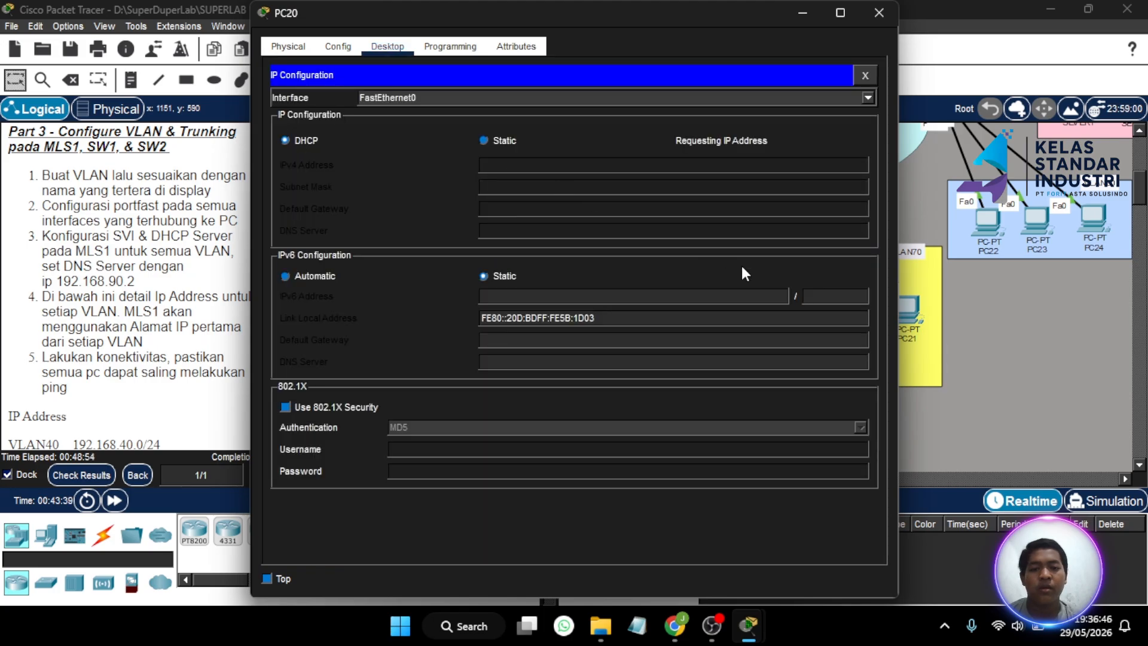
{"action": "left_click", "coordinate": [878, 12]}
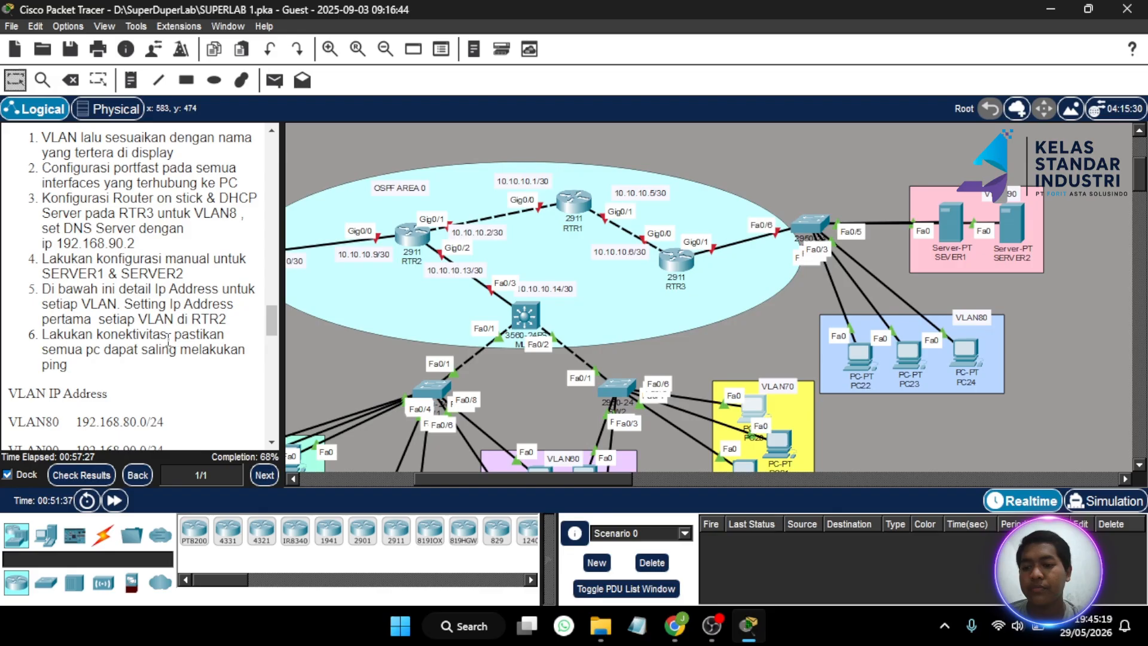
- Open SW3's CLI, enter privileged mode with the enable password, then global configuration
{"action": "scroll", "coordinate": [168, 340], "scroll_direction": "up", "scroll_amount": 3}
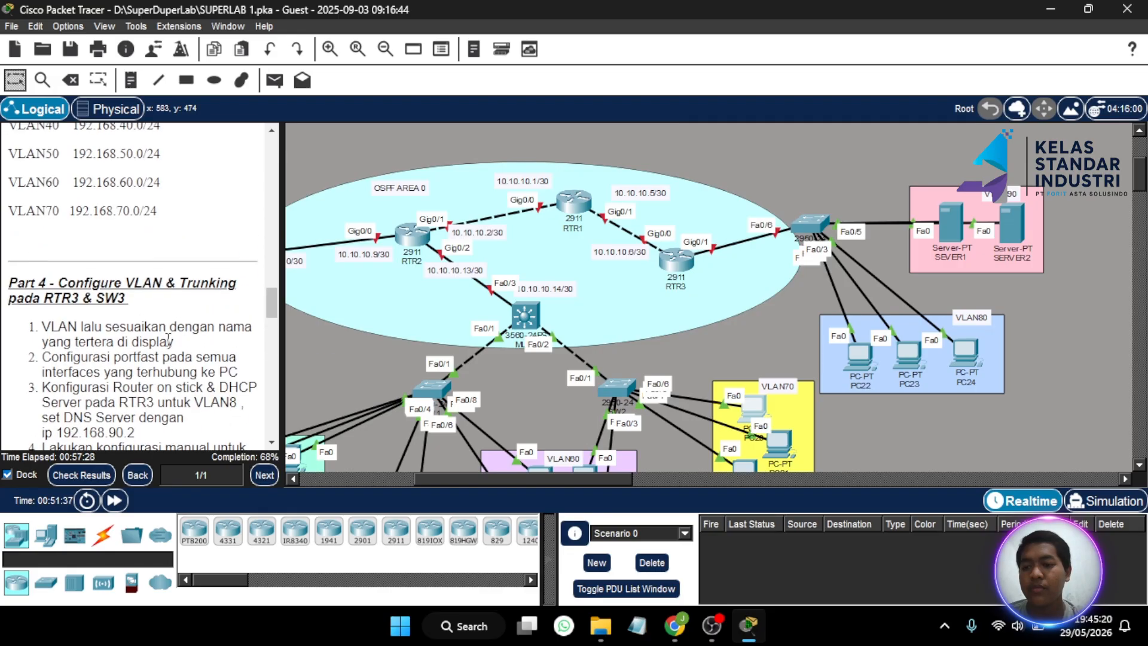
{"action": "scroll", "coordinate": [168, 340], "scroll_direction": "down", "scroll_amount": 2}
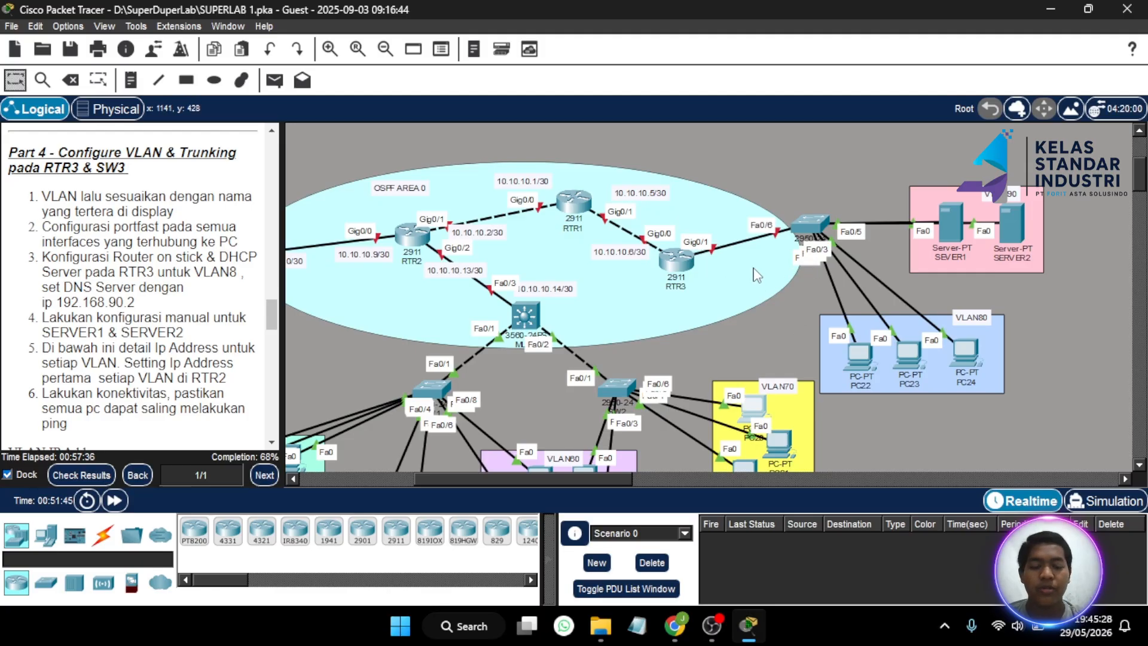
{"action": "scroll", "coordinate": [757, 299], "scroll_direction": "down", "scroll_amount": 1}
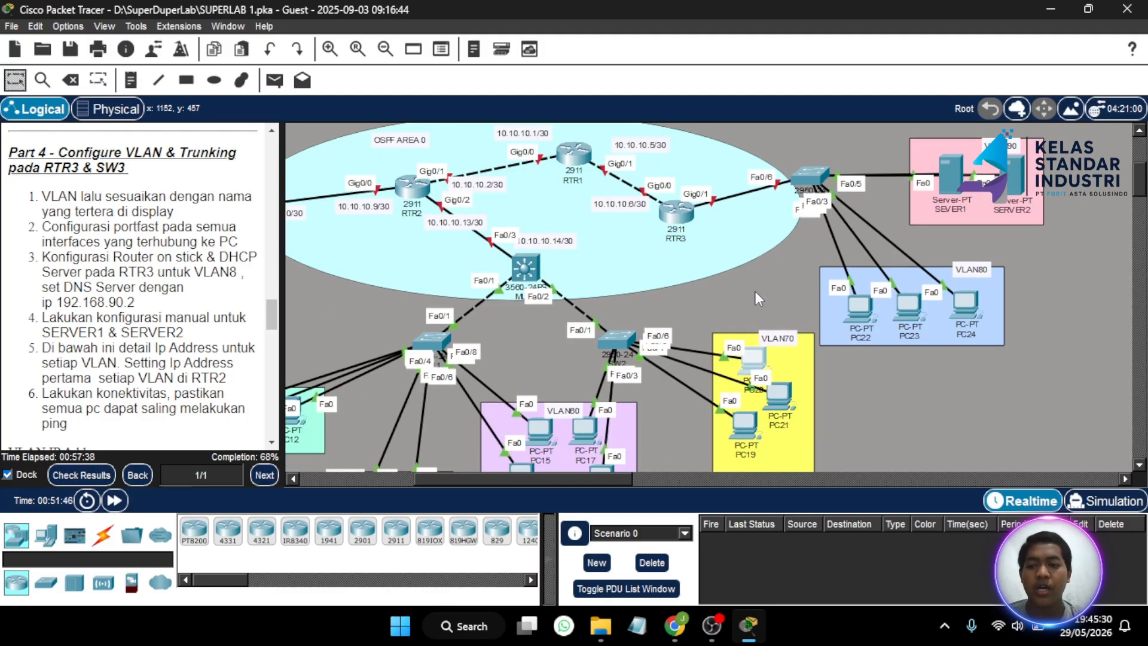
{"action": "scroll", "coordinate": [756, 291], "scroll_direction": "up", "scroll_amount": 1}
{"action": "left_click", "coordinate": [811, 186]}
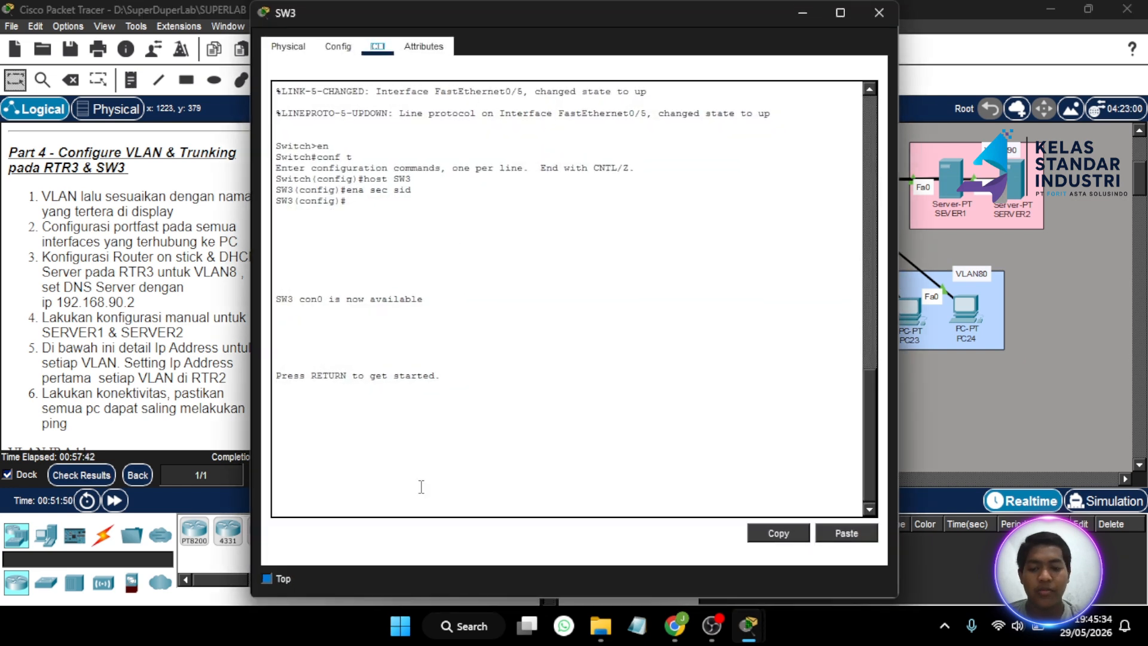
{"action": "left_click", "coordinate": [397, 496]}
{"action": "key", "text": "Return"}
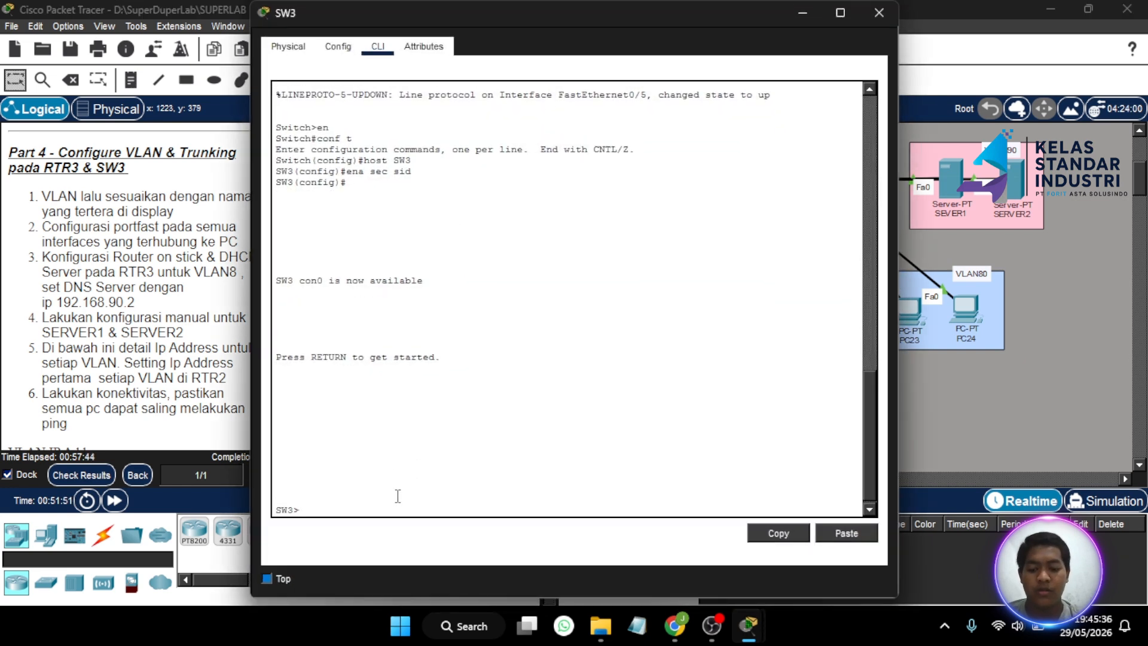
{"action": "type", "text": "en"}
{"action": "key", "text": "Return"}
{"action": "type", "text": "sid"}
{"action": "key", "text": "Return"}
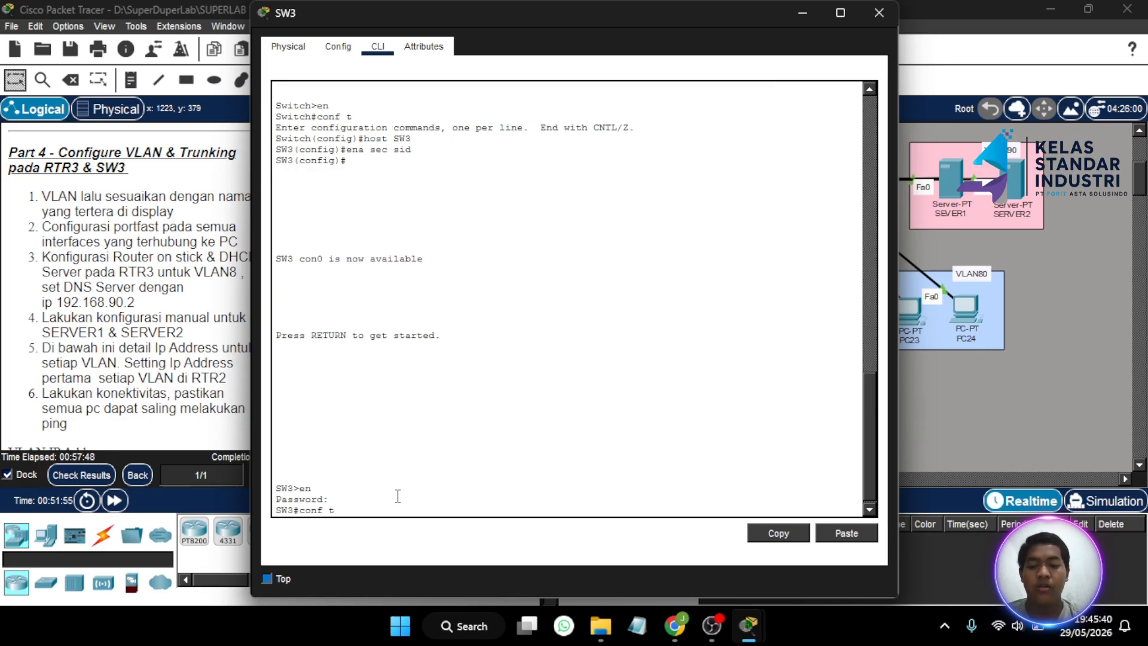
{"action": "key", "text": "Return"}
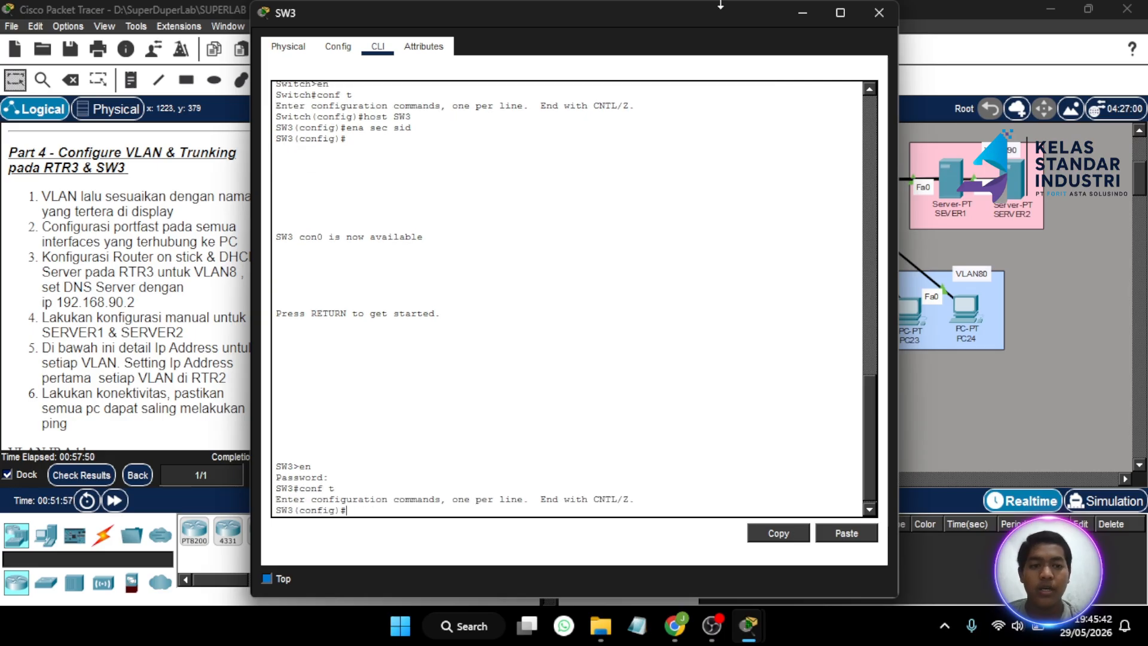
- Create VLAN 80 on SW3 and name it VLAN80
{"action": "left_click", "coordinate": [793, 12]}
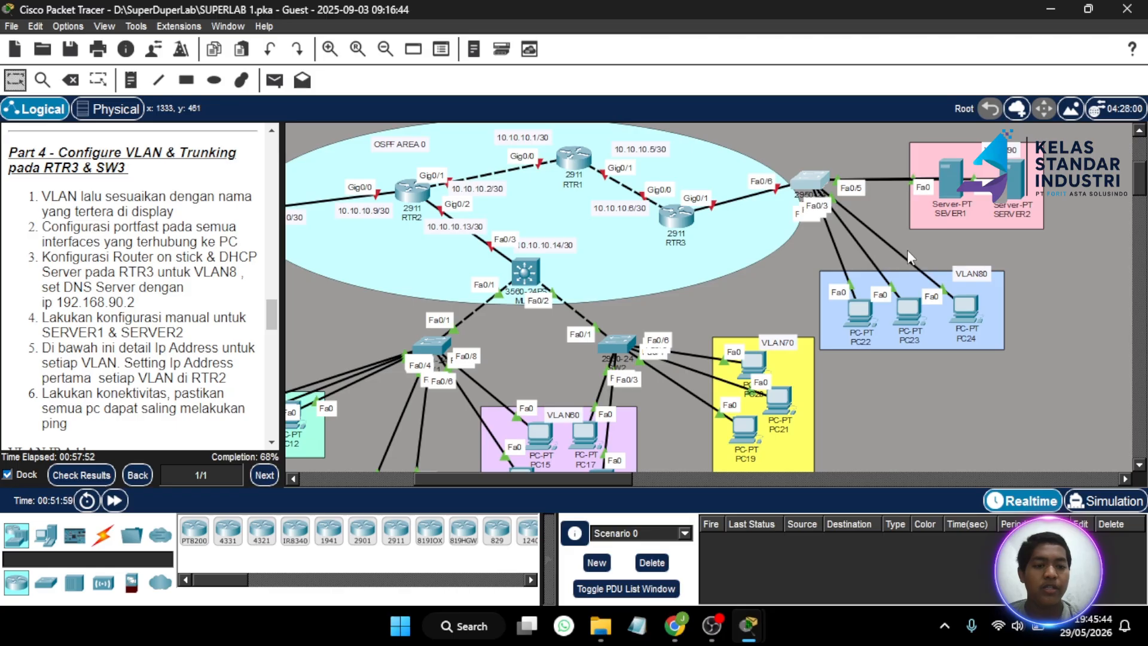
{"action": "left_click", "coordinate": [816, 187]}
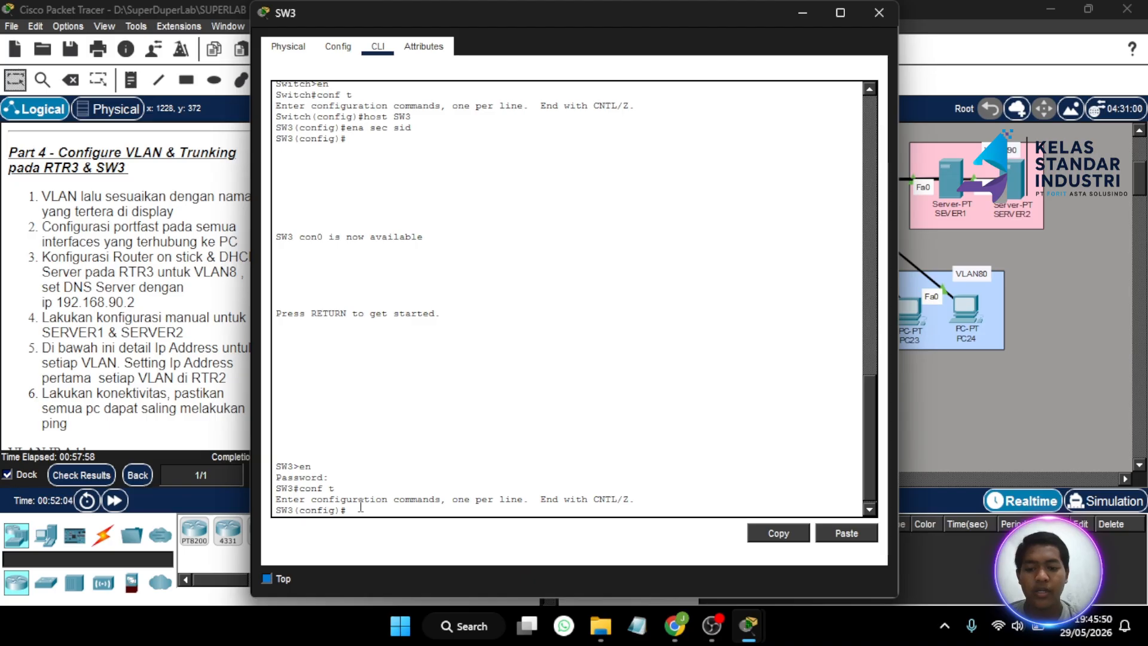
{"action": "key", "text": "Return"}
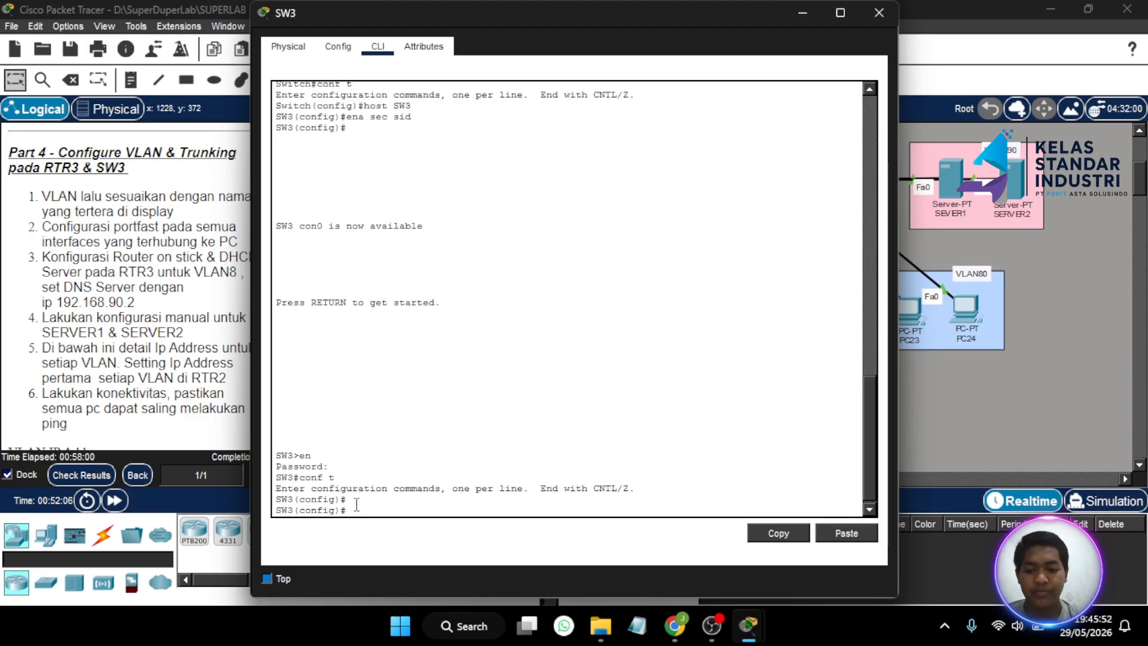
{"action": "type", "text": "vlan 80"}
{"action": "key", "text": "Return"}
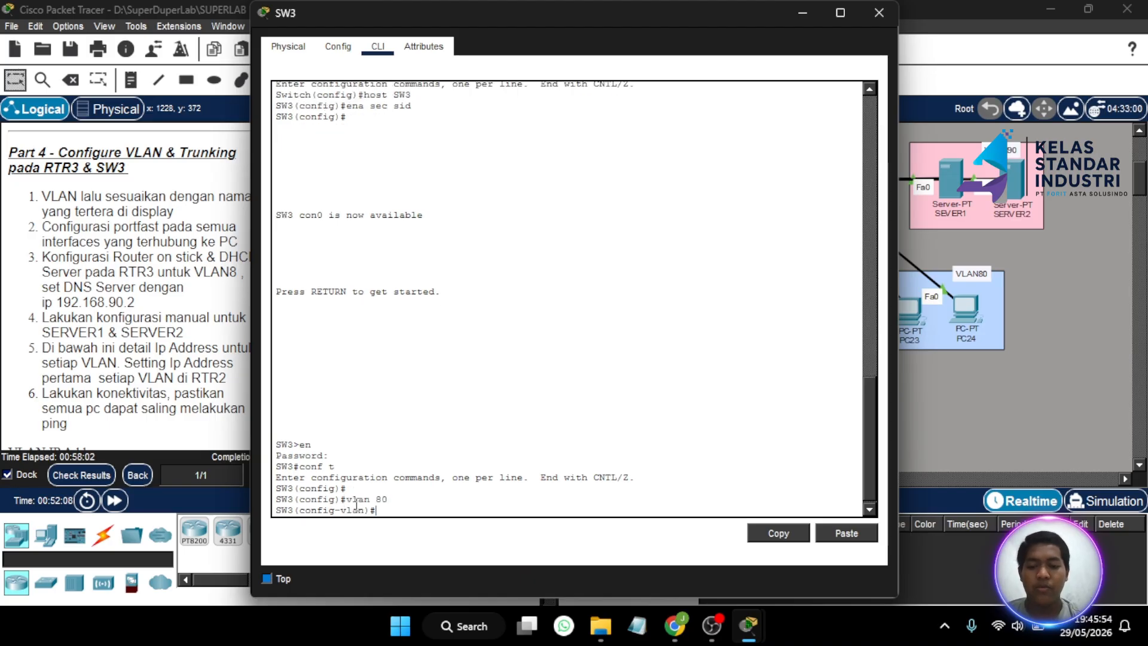
{"action": "type", "text": "name VLAN8"}
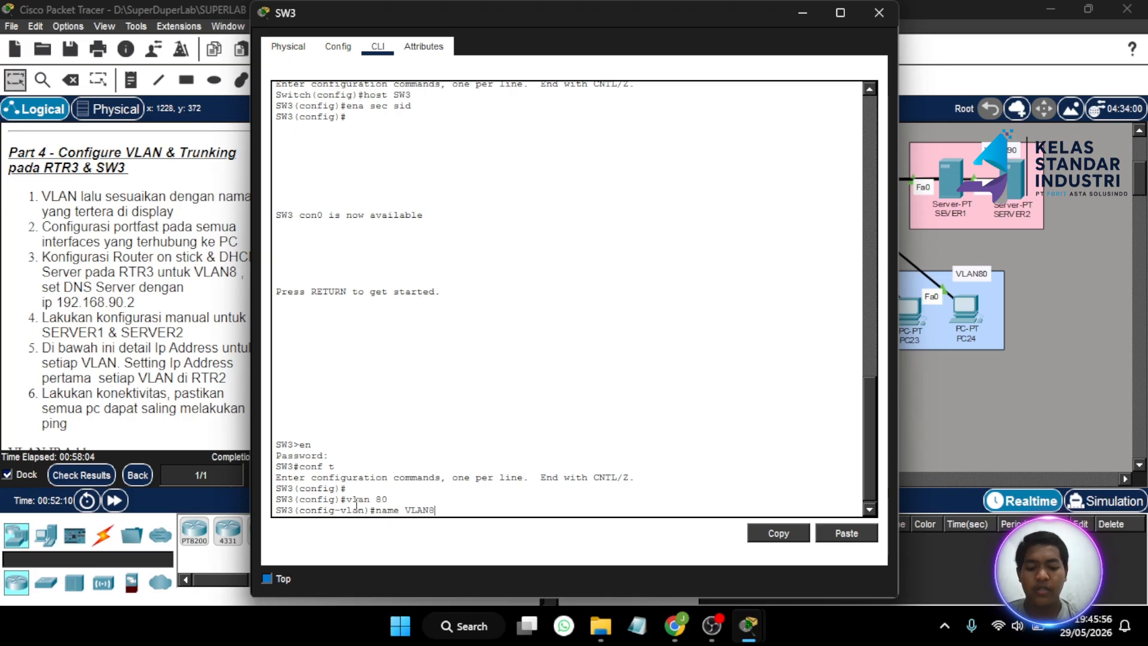
{"action": "type", "text": "0"}
{"action": "key", "text": "Return"}
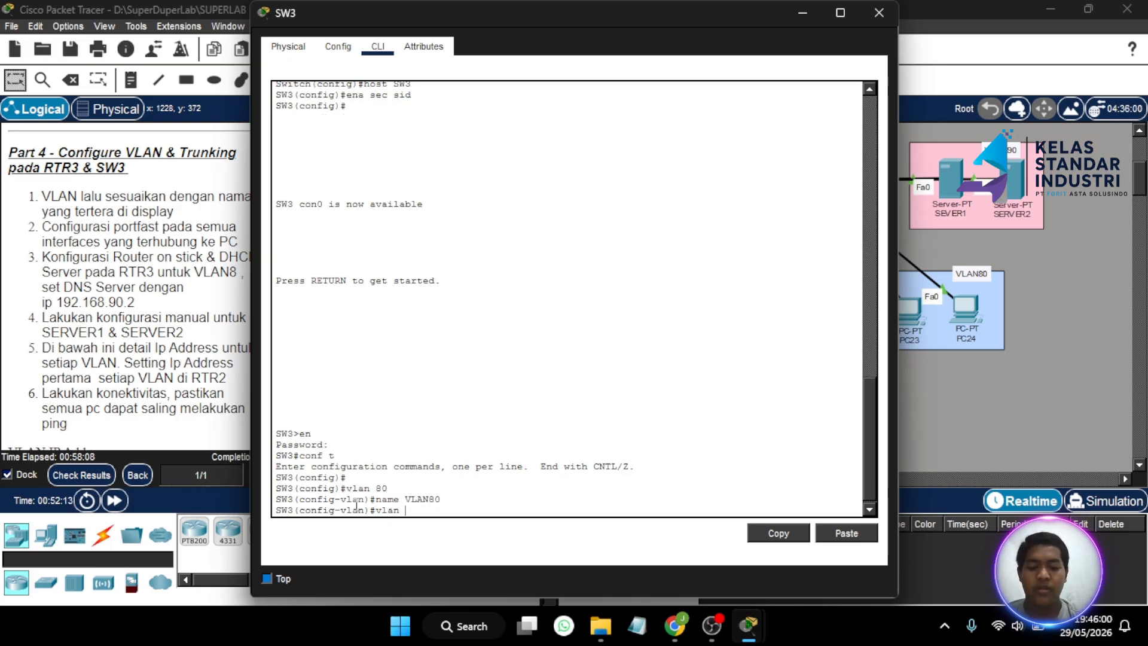
- Create VLAN 90 on SW3 and name it VLAN90
{"action": "type", "text": "vlan 90"}
{"action": "key", "text": "Return"}
{"action": "type", "text": "na"}
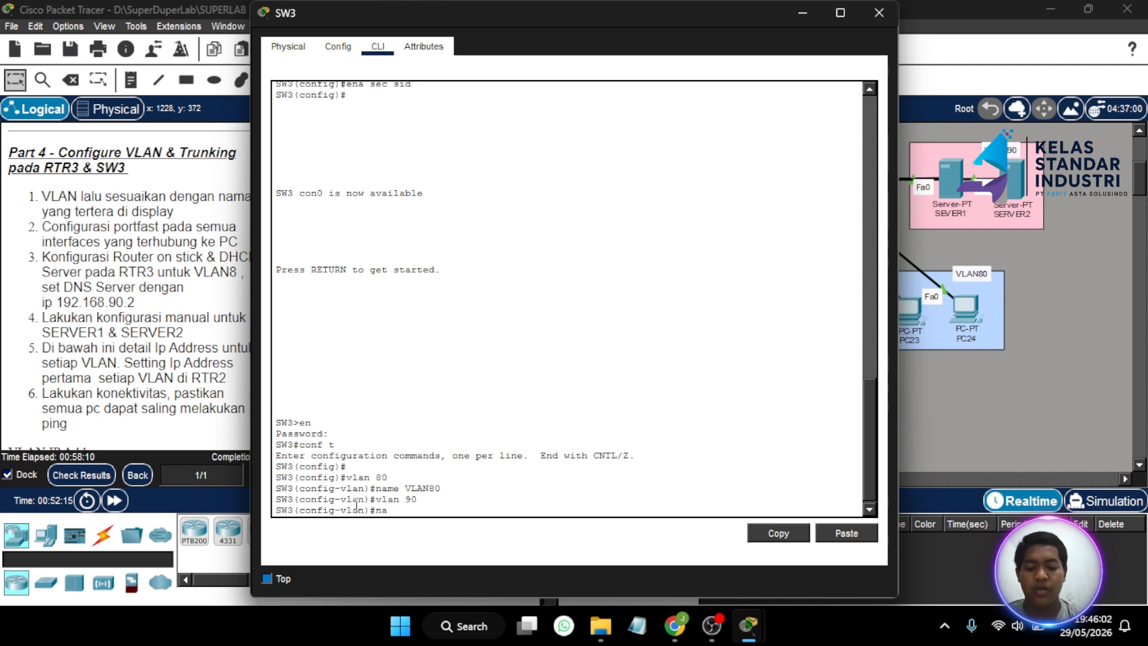
{"action": "type", "text": "N90"}
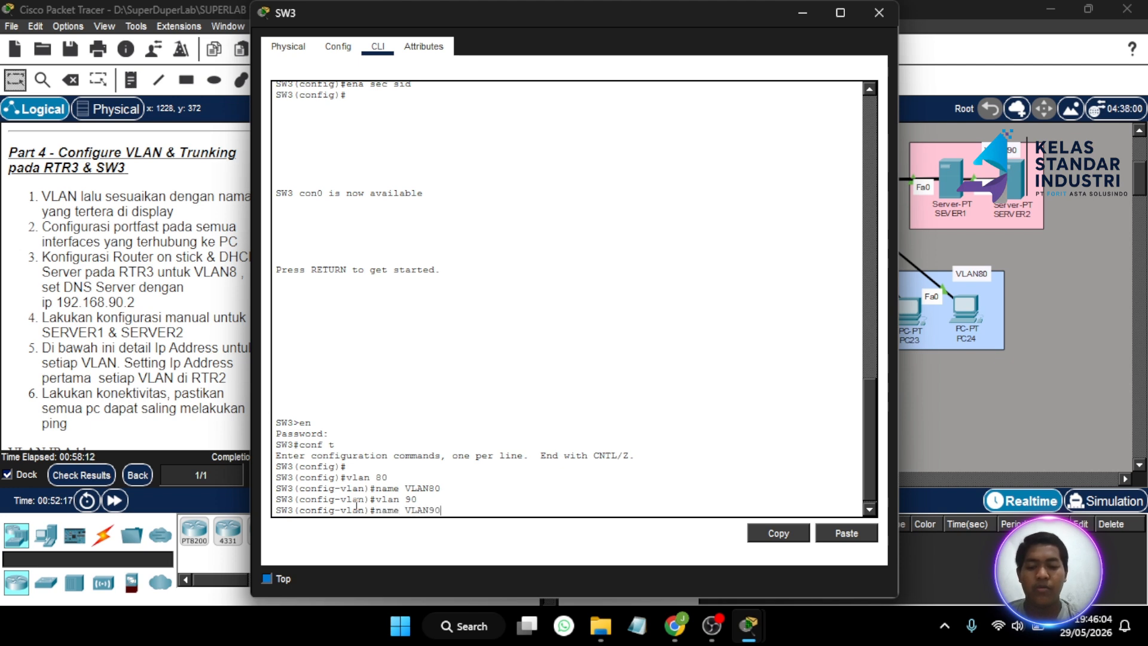
{"action": "key", "text": "Return"}
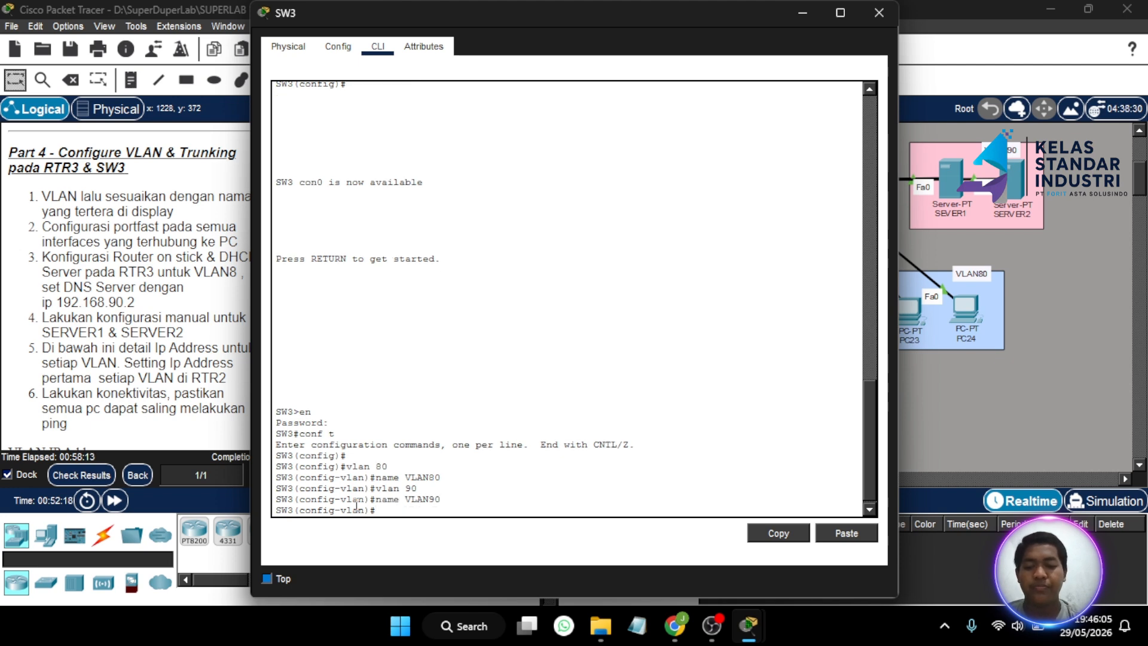
{"action": "left_click", "coordinate": [801, 15]}
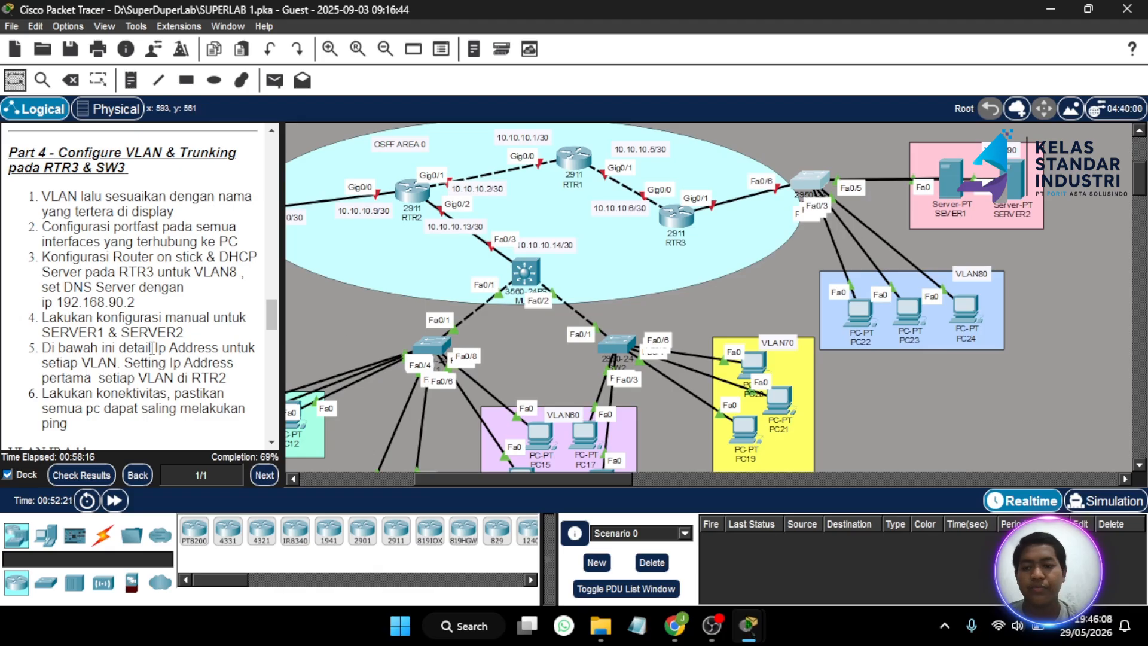
{"action": "scroll", "coordinate": [151, 345], "scroll_direction": "down", "scroll_amount": 3}
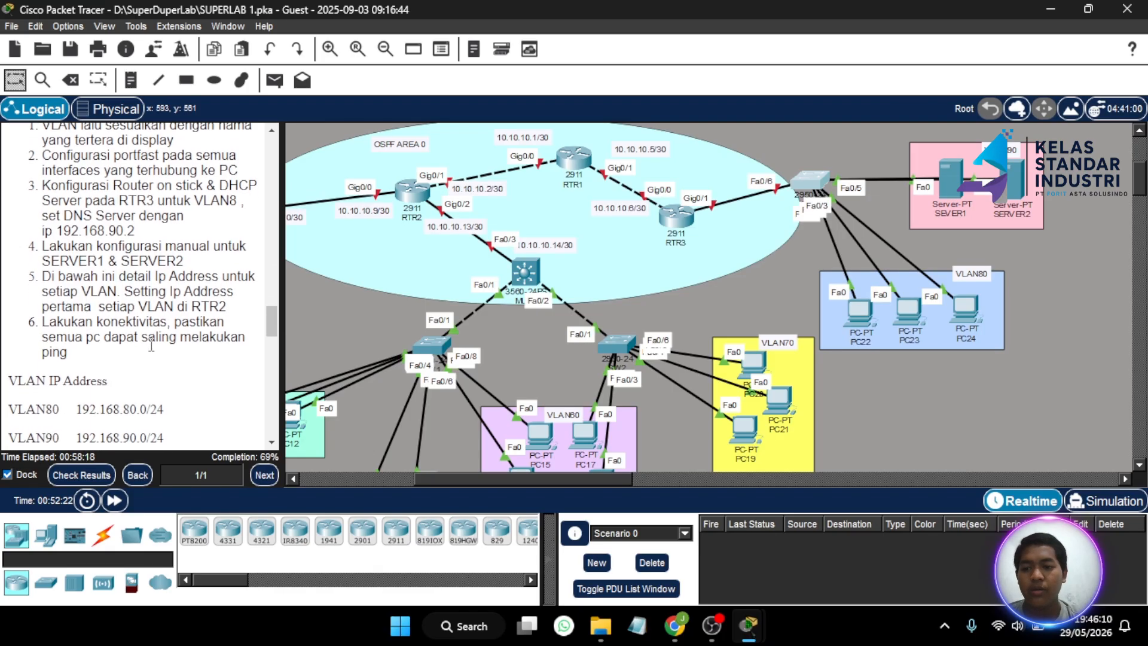
{"action": "scroll", "coordinate": [151, 344], "scroll_direction": "up", "scroll_amount": 1}
{"action": "scroll", "coordinate": [151, 345], "scroll_direction": "down", "scroll_amount": 1}
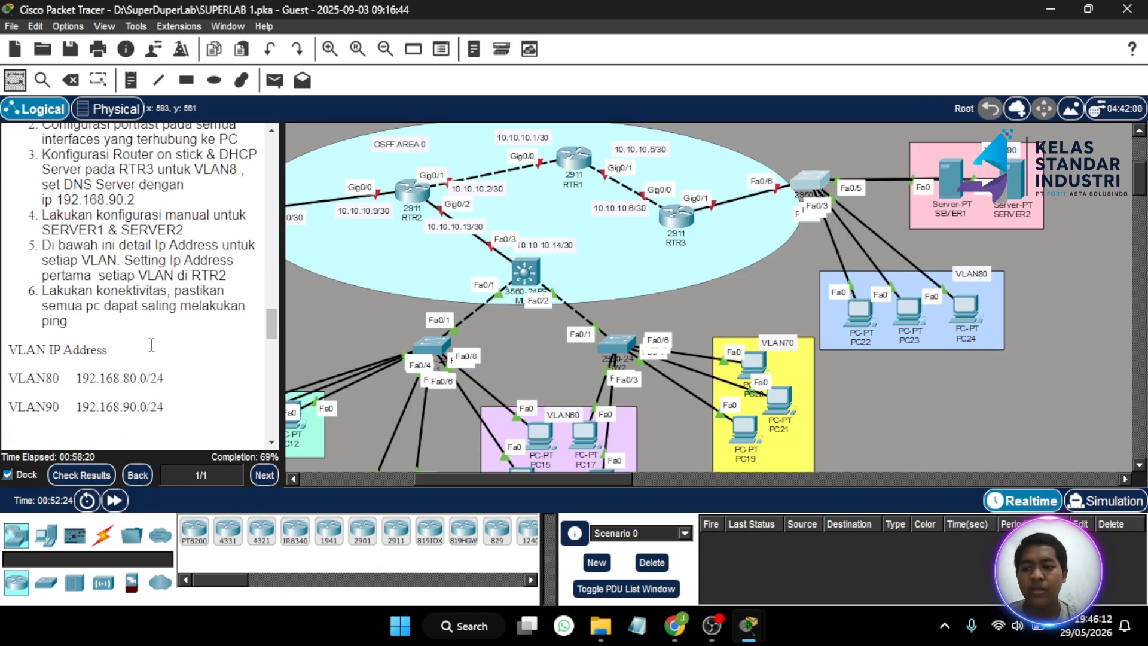
{"action": "scroll", "coordinate": [151, 345], "scroll_direction": "up", "scroll_amount": 2}
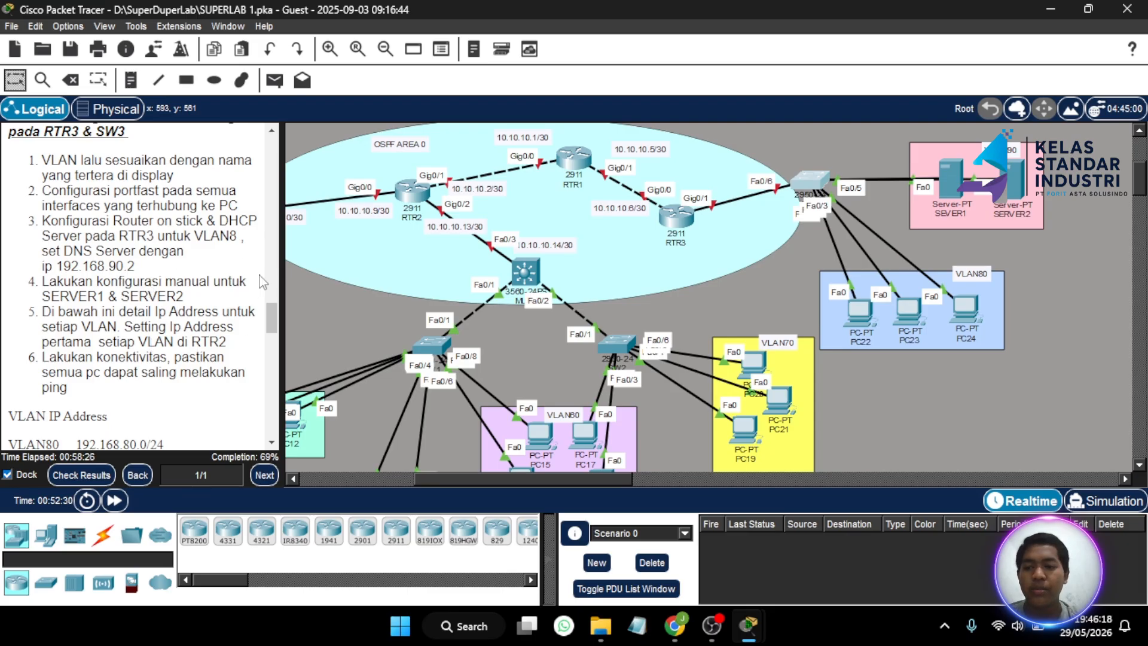
- Select SW3 interface range Fa0/1–3, moving PC22 out of the VLAN80 box
{"action": "left_click", "coordinate": [814, 183]}
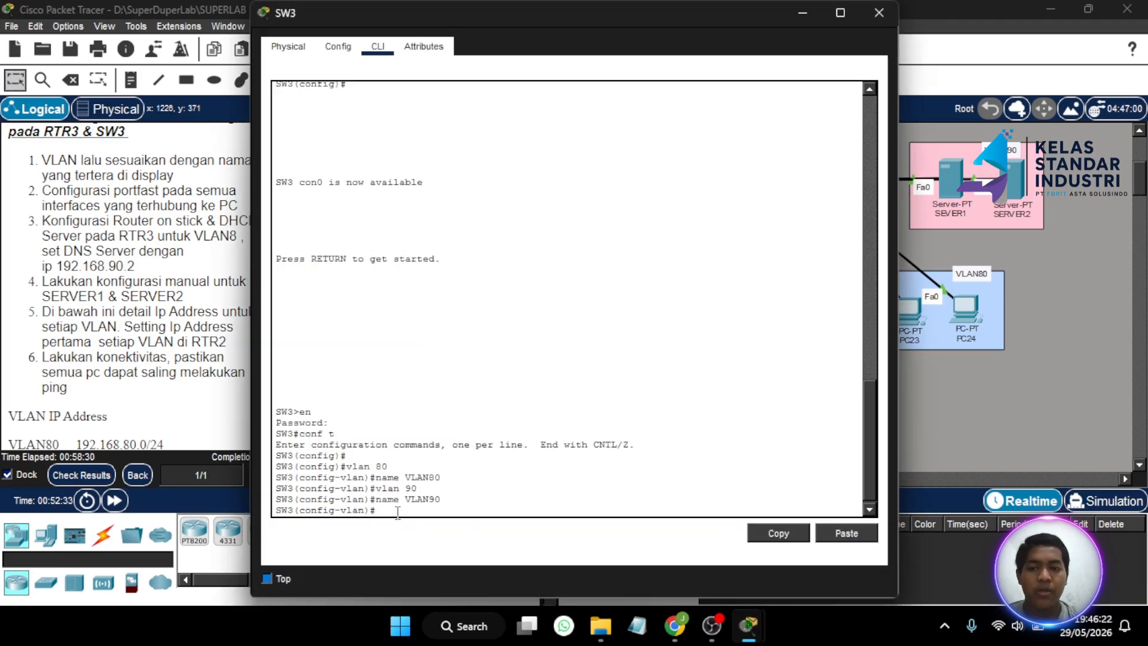
{"action": "type", "text": "int"}
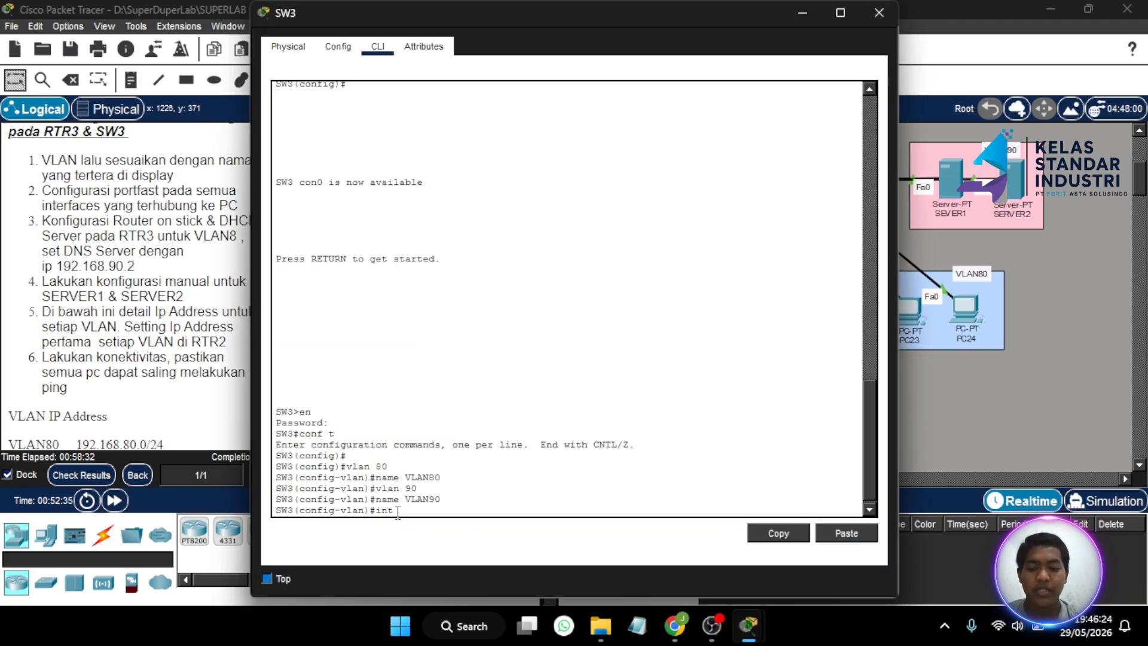
{"action": "type", "text": " ra fa0"}
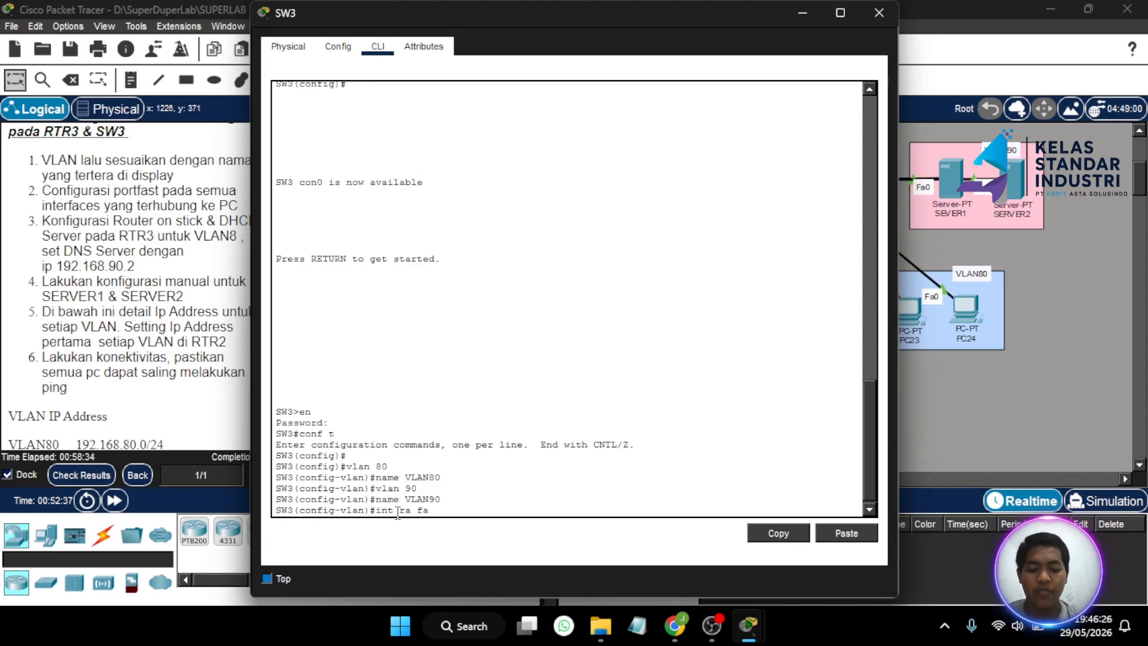
{"action": "key", "text": "BackSpace"}
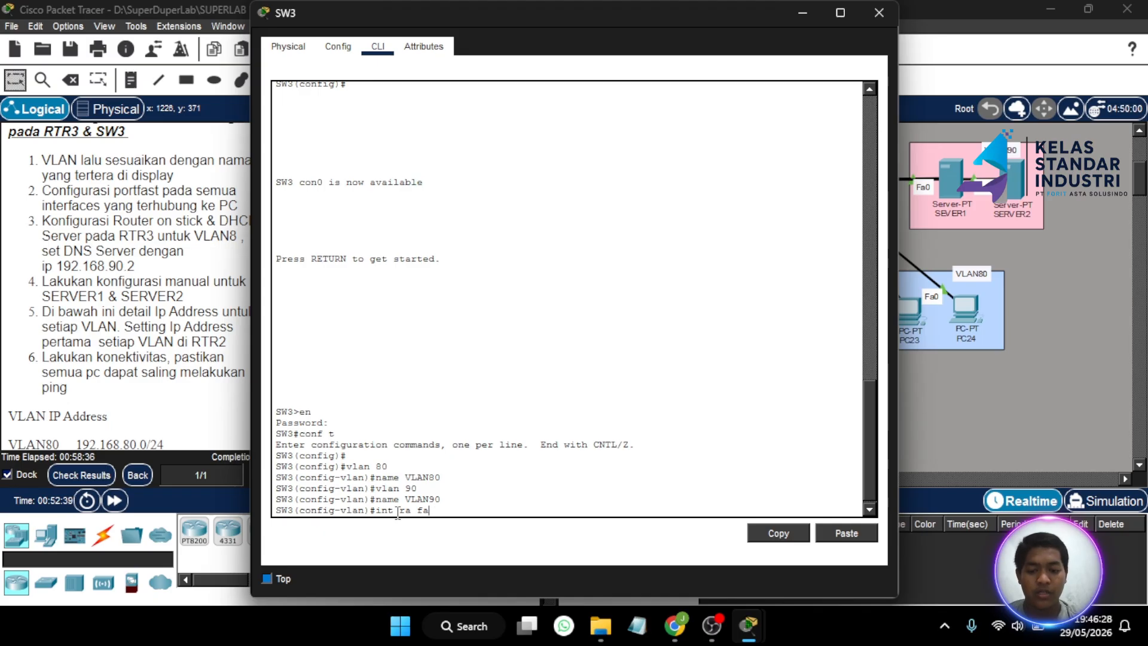
{"action": "type", "text": "/"}
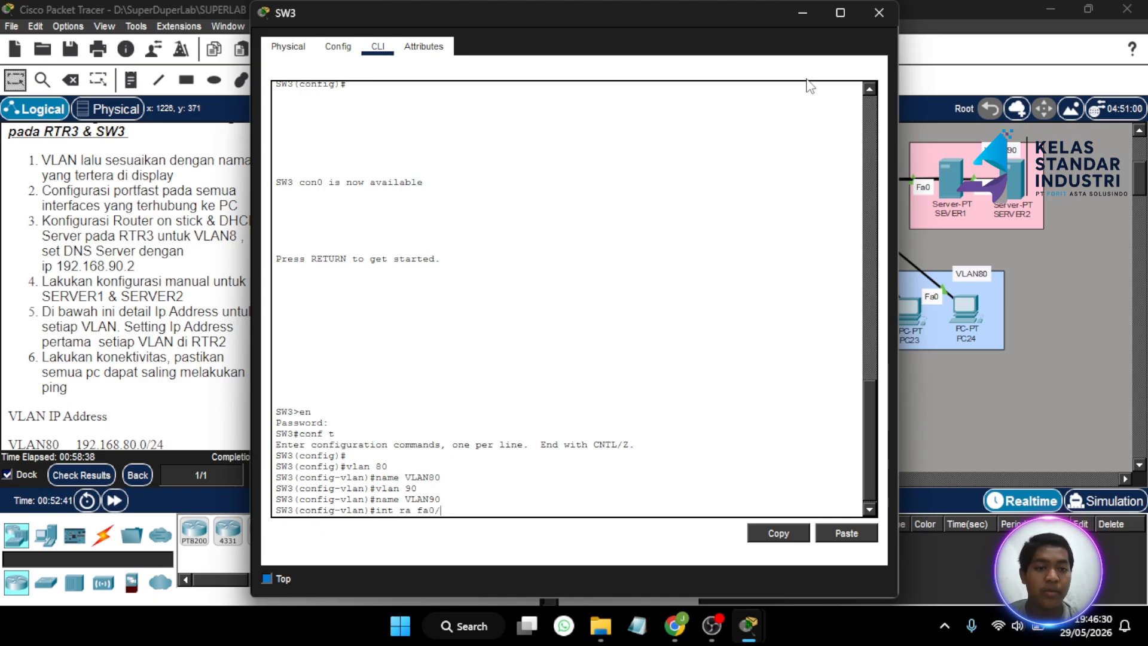
{"action": "left_click", "coordinate": [808, 14]}
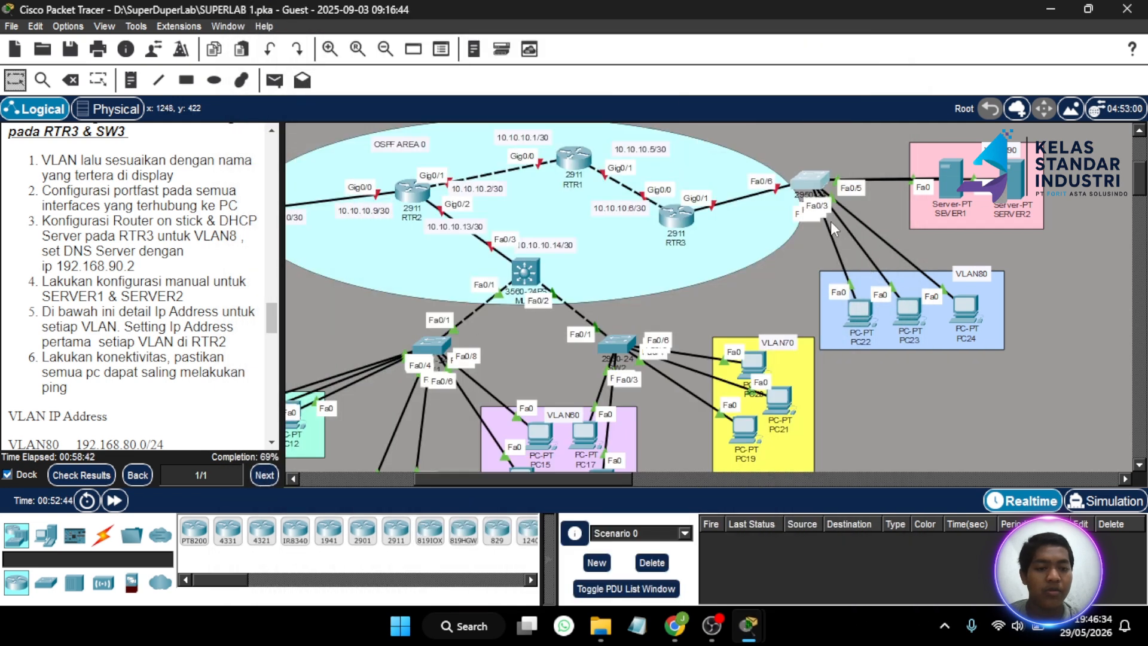
{"action": "mouse_move", "coordinate": [862, 321]}
{"action": "left_mouse_down"}
{"action": "mouse_move", "coordinate": [761, 331]}
{"action": "mouse_move", "coordinate": [815, 325]}
{"action": "mouse_move", "coordinate": [812, 377]}
{"action": "mouse_move", "coordinate": [840, 340]}
{"action": "mouse_move", "coordinate": [876, 323]}
{"action": "mouse_move", "coordinate": [864, 332]}
{"action": "mouse_move", "coordinate": [861, 317]}
{"action": "left_mouse_up"}
{"action": "left_click", "coordinate": [816, 181]}
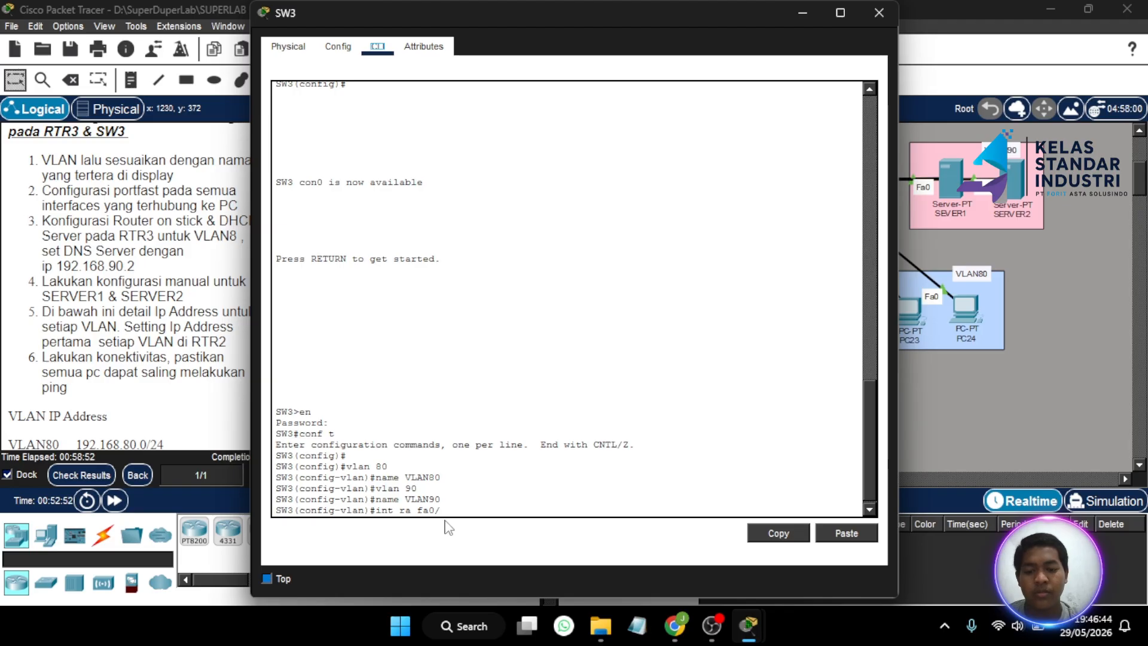
{"action": "type", "text": "3"}
{"action": "key", "text": "Return"}
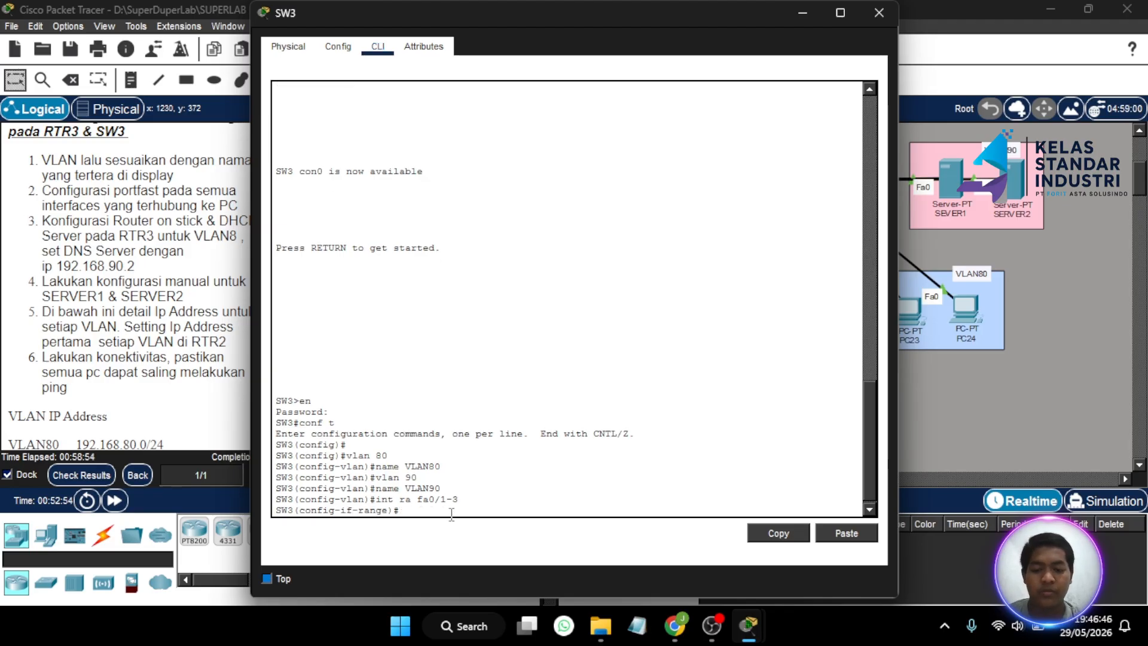
- Make Fa0/1–3 access ports in VLAN 80 with PortFast enabled
{"action": "type", "text": "sw mo "}
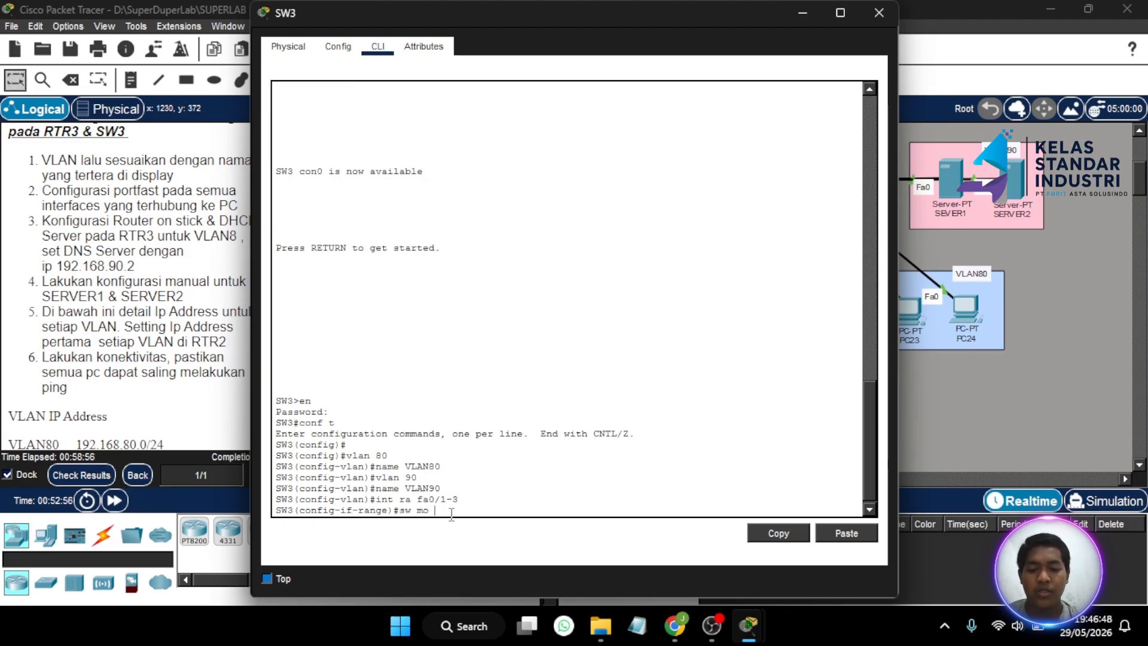
{"action": "type", "text": "ac"}
{"action": "key", "text": "Return"}
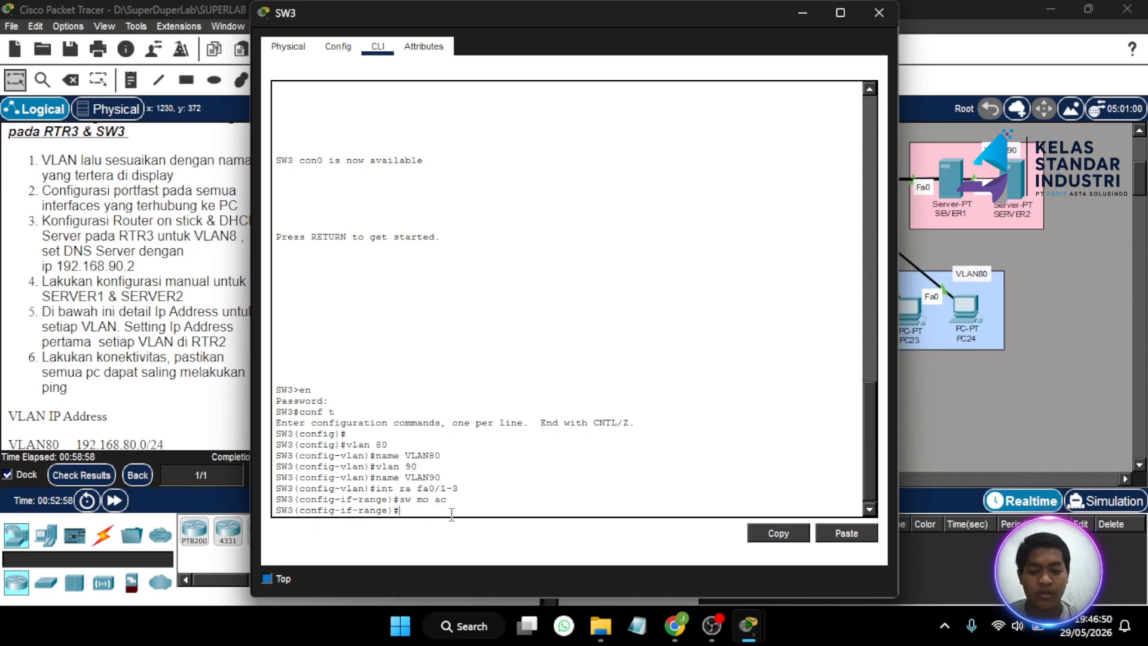
{"action": "type", "text": "sw ac vl 80"}
{"action": "key", "text": "Return"}
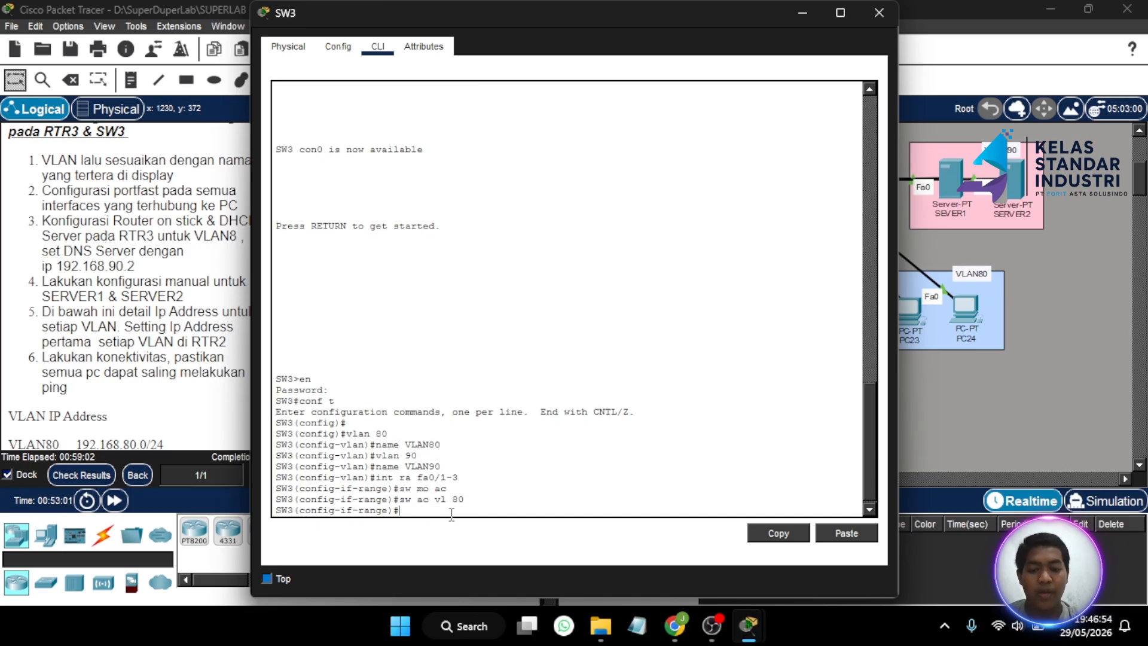
{"action": "type", "text": "spa po"}
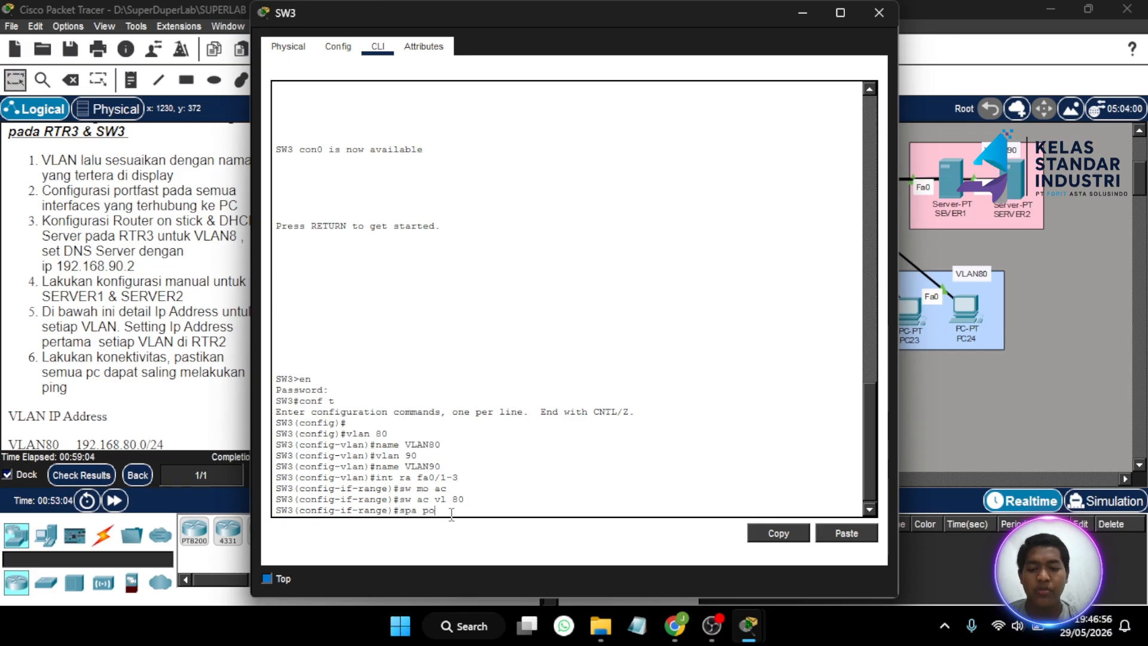
{"action": "key", "text": "Return"}
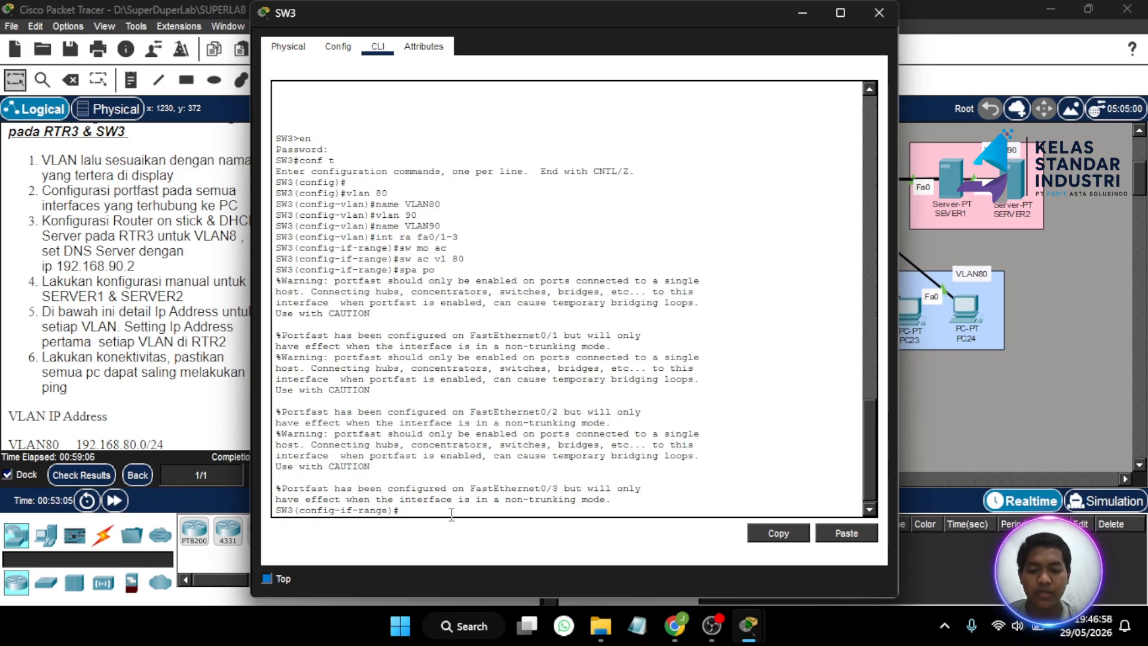
{"action": "key", "text": "Return"}
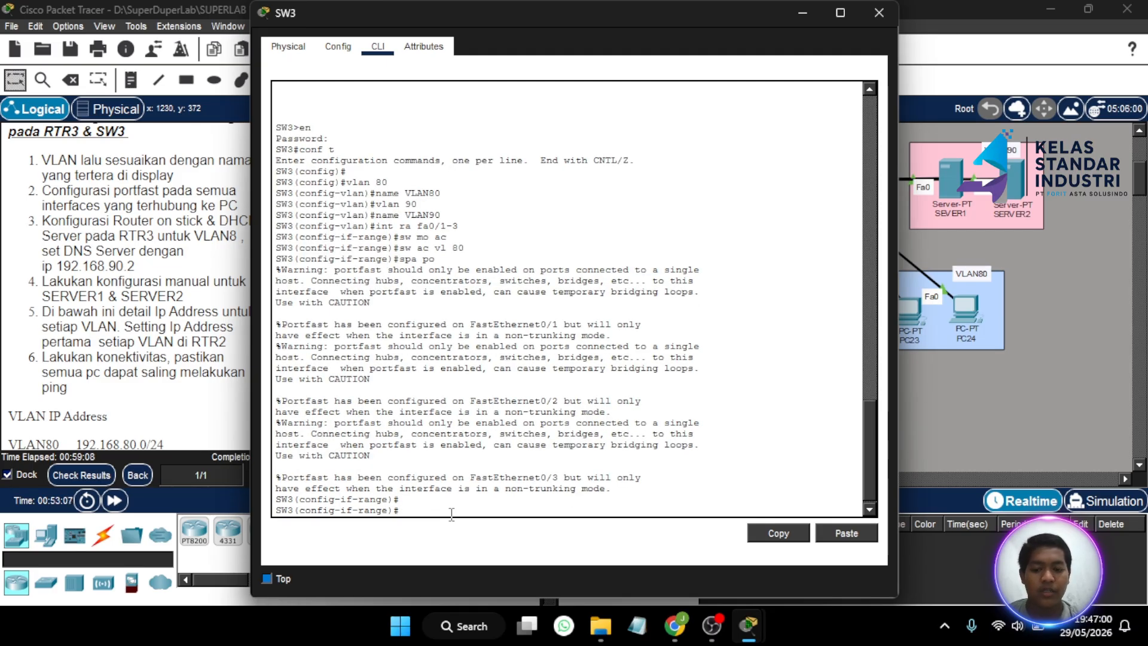
{"action": "type", "text": "int ra fa"}
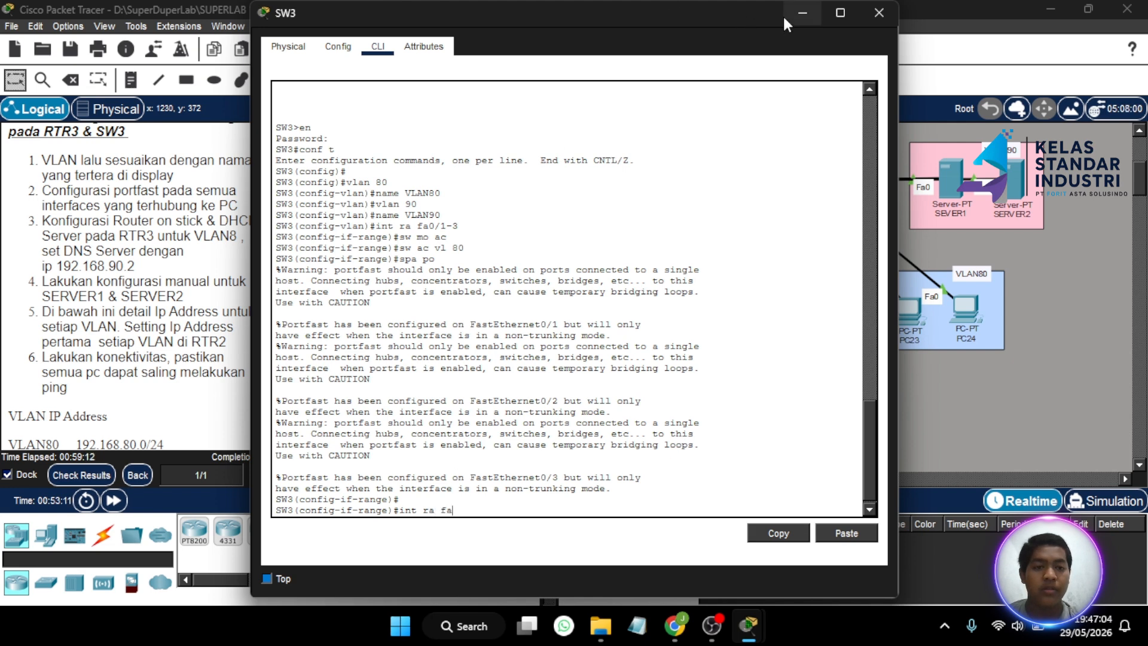
- Select SW3 interface range Fa0/4–5
{"action": "left_click", "coordinate": [800, 13]}
{"action": "left_click", "coordinate": [801, 175]}
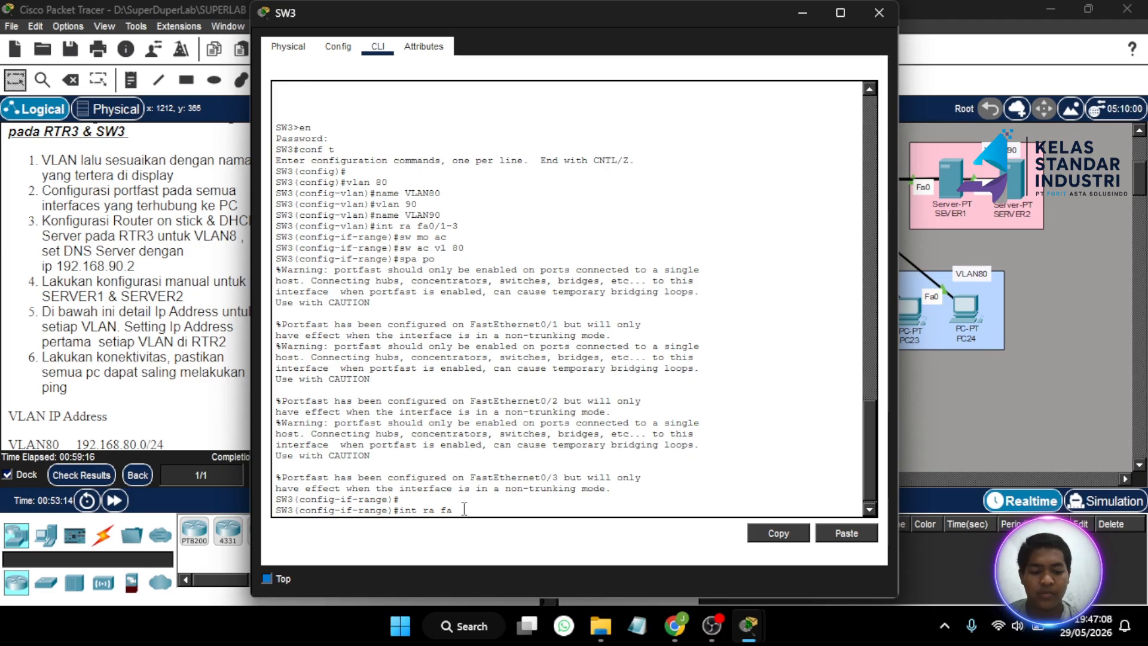
{"action": "type", "text": "0/4-5"}
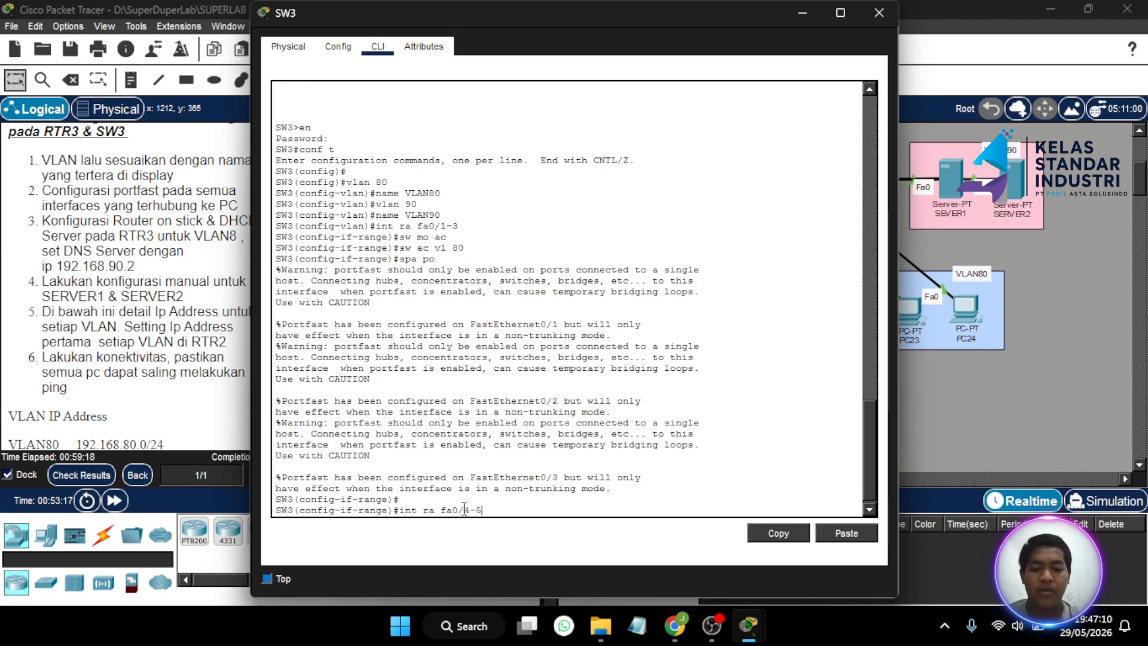
{"action": "key", "text": "Return"}
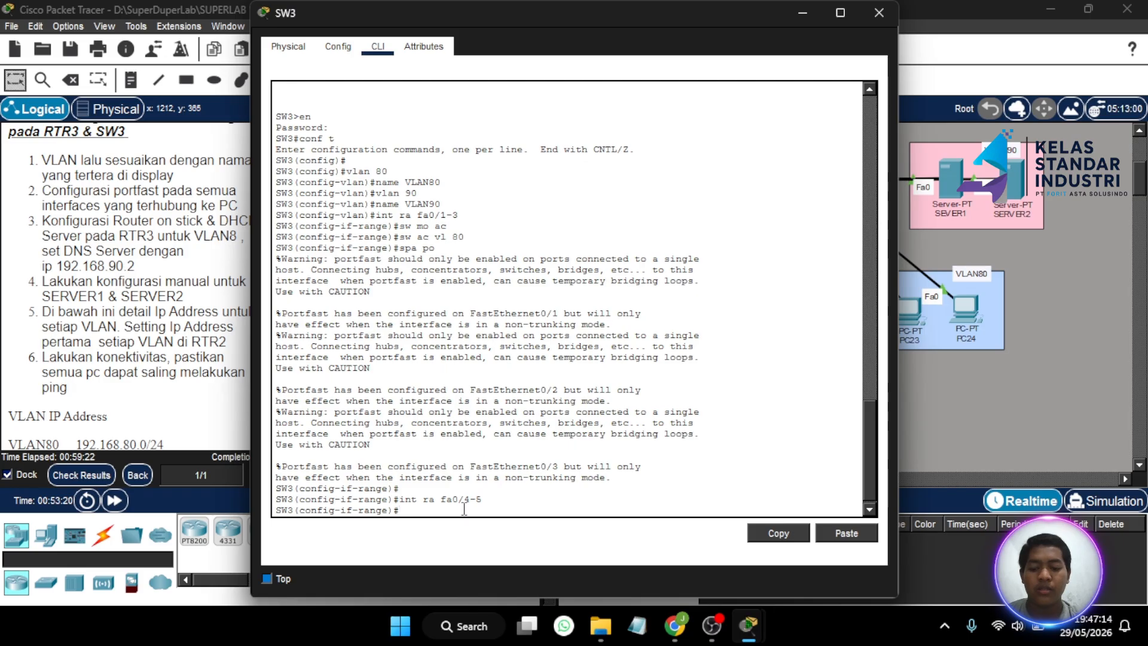
- Make Fa0/4–5 PortFast access ports in VLAN 90 and close SW3's window
{"action": "type", "text": "sw mo ac"}
{"action": "key", "text": "Return"}
{"action": "type", "text": "s"}
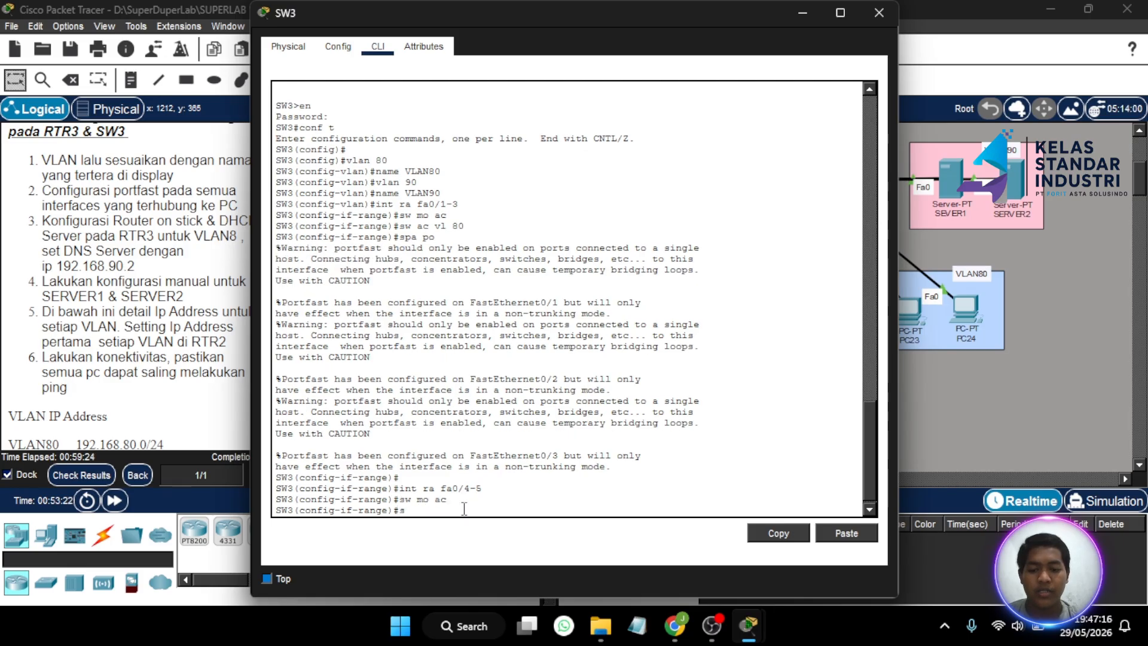
{"action": "type", "text": "w ac vl 90"}
{"action": "key", "text": "Return"}
{"action": "type", "text": "spa po"}
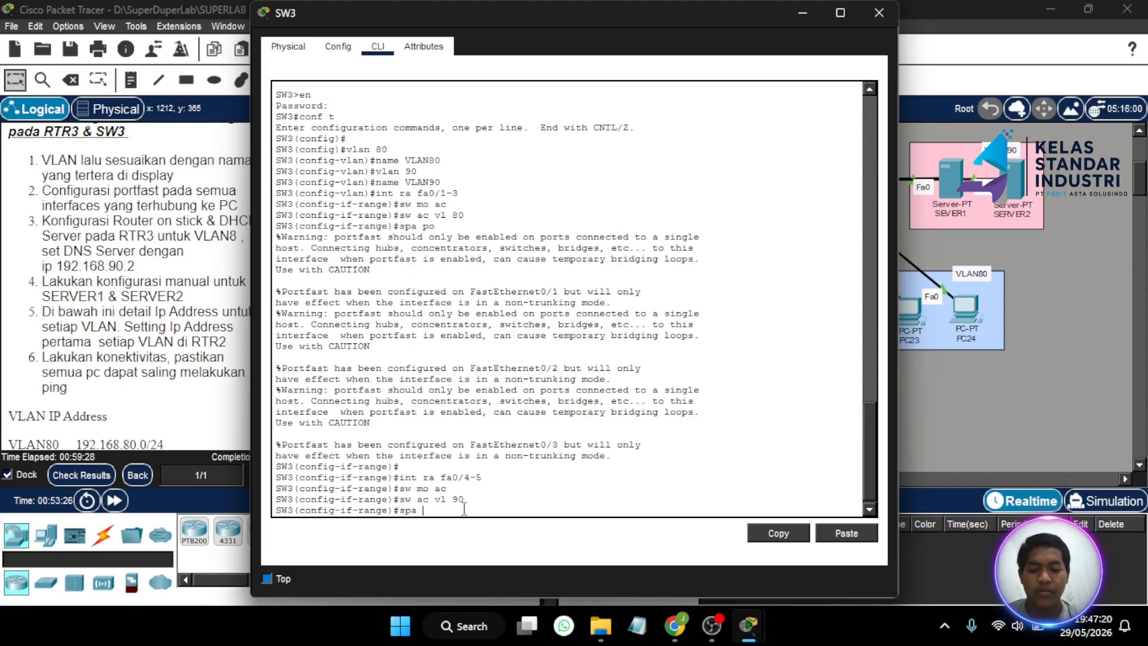
{"action": "key", "text": "Return"}
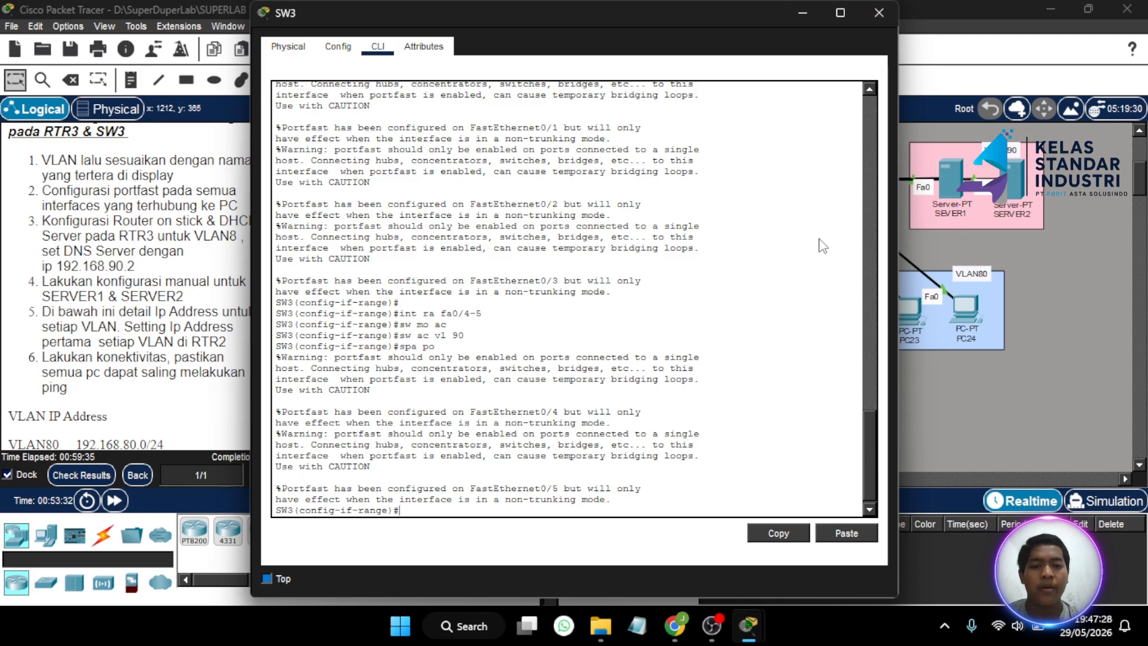
{"action": "left_click", "coordinate": [889, 12]}
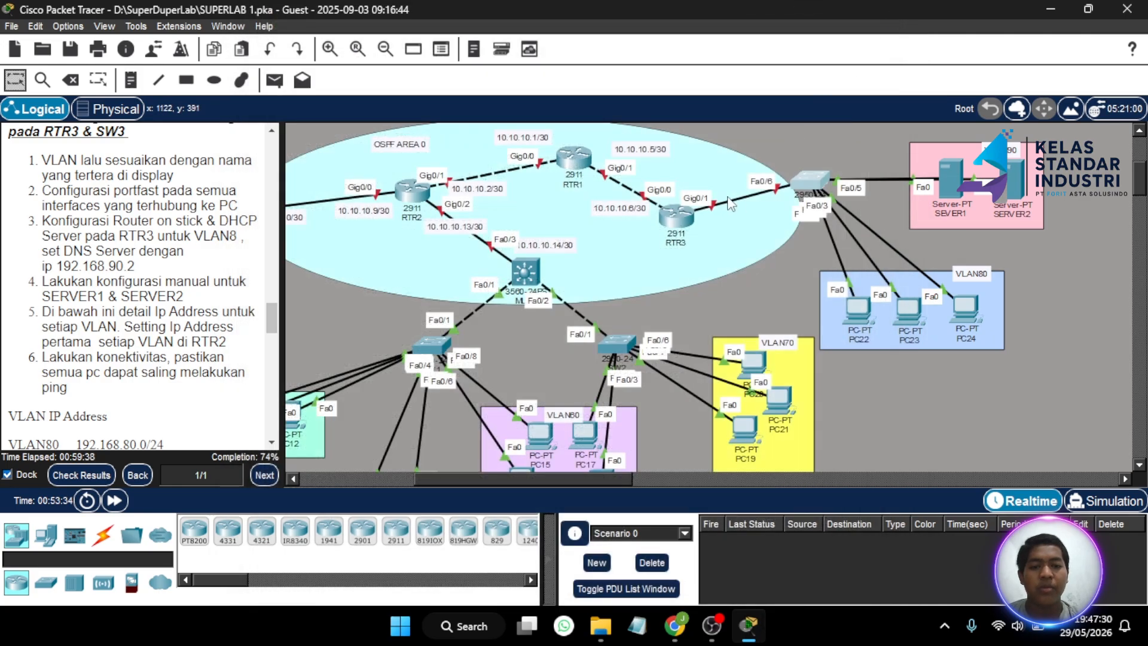
- Open RTR3's CLI, enter privileged mode with the enable password, then conf t
{"action": "left_click", "coordinate": [689, 218]}
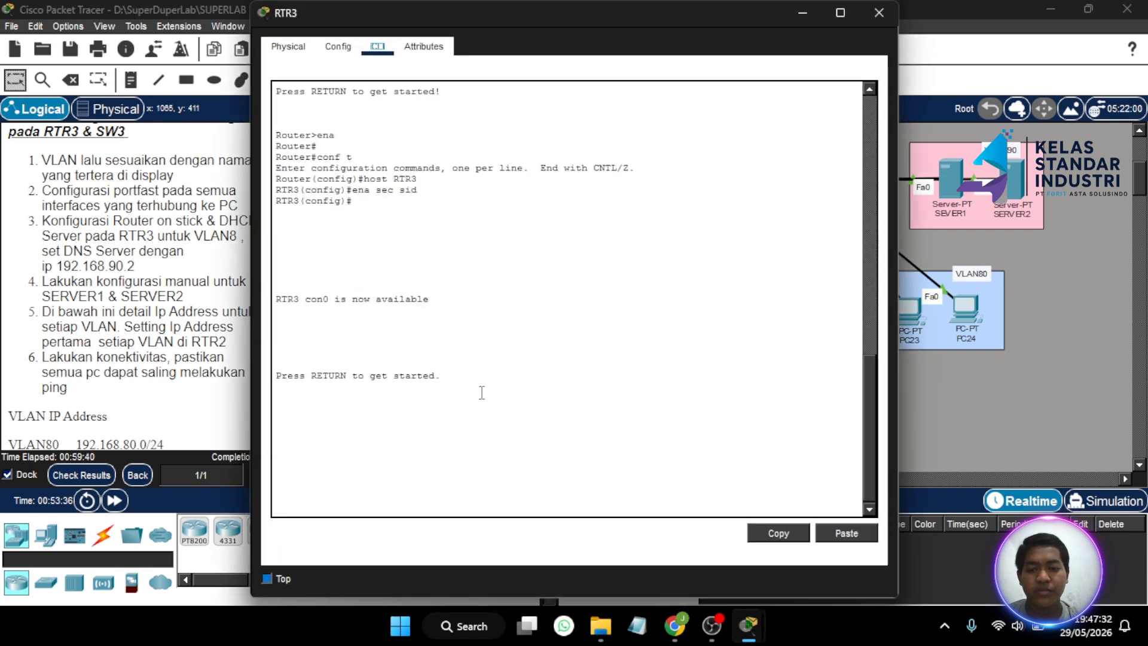
{"action": "key", "text": "Return"}
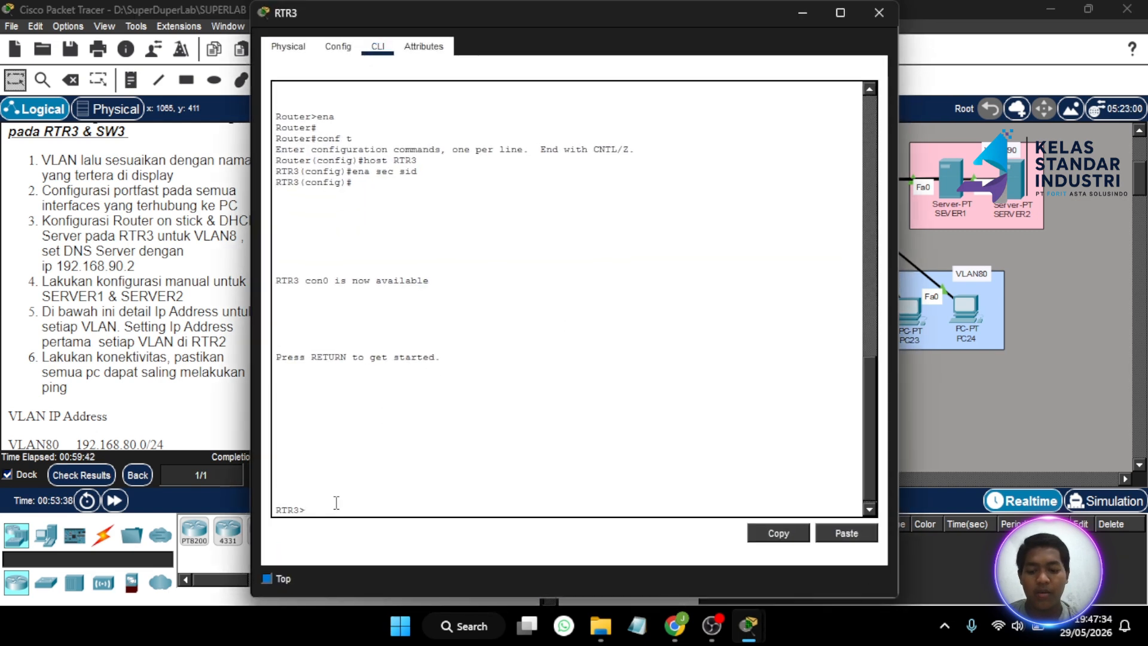
{"action": "type", "text": "en"}
{"action": "key", "text": "Return"}
{"action": "type", "text": "sid"}
{"action": "key", "text": "Return"}
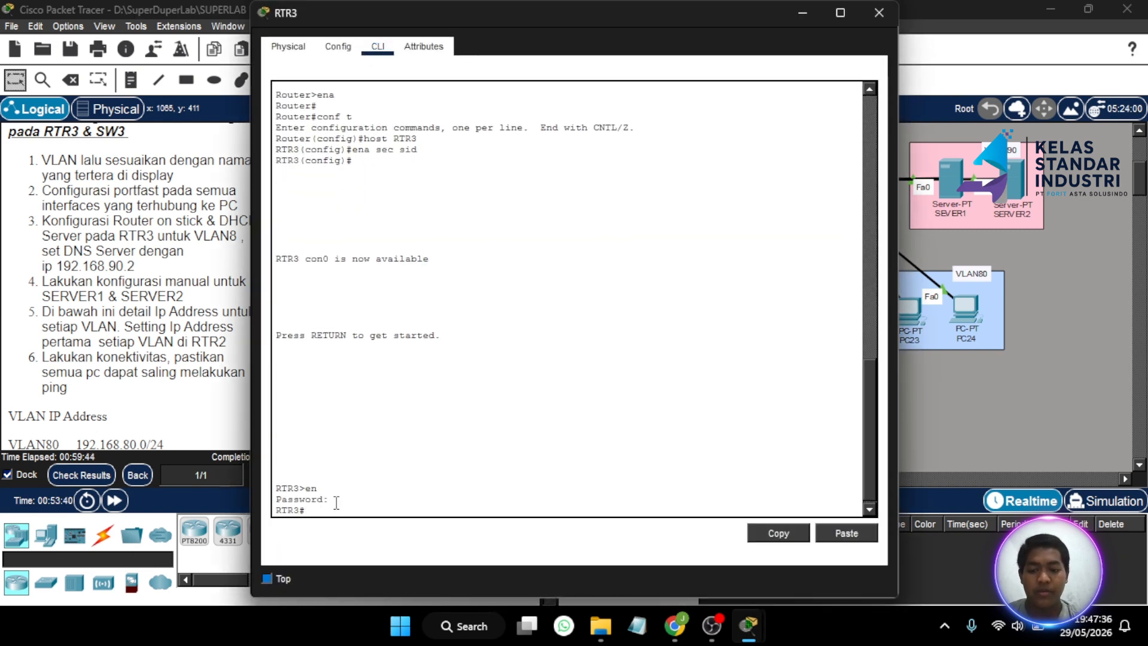
{"action": "type", "text": "con"}
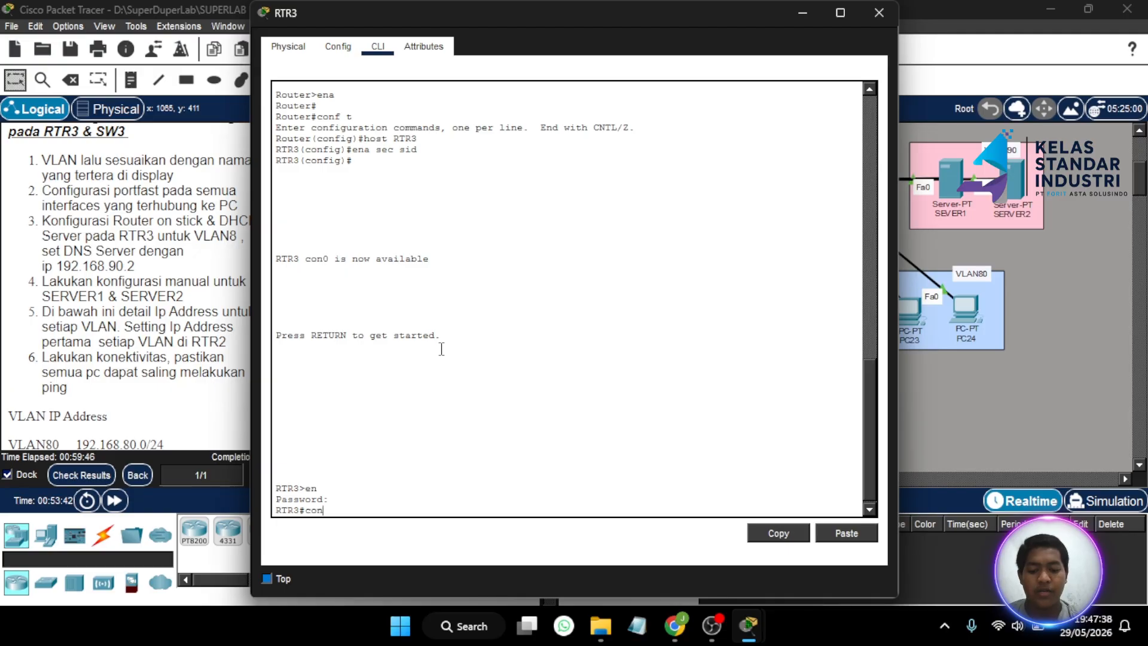
{"action": "type", "text": "f t"}
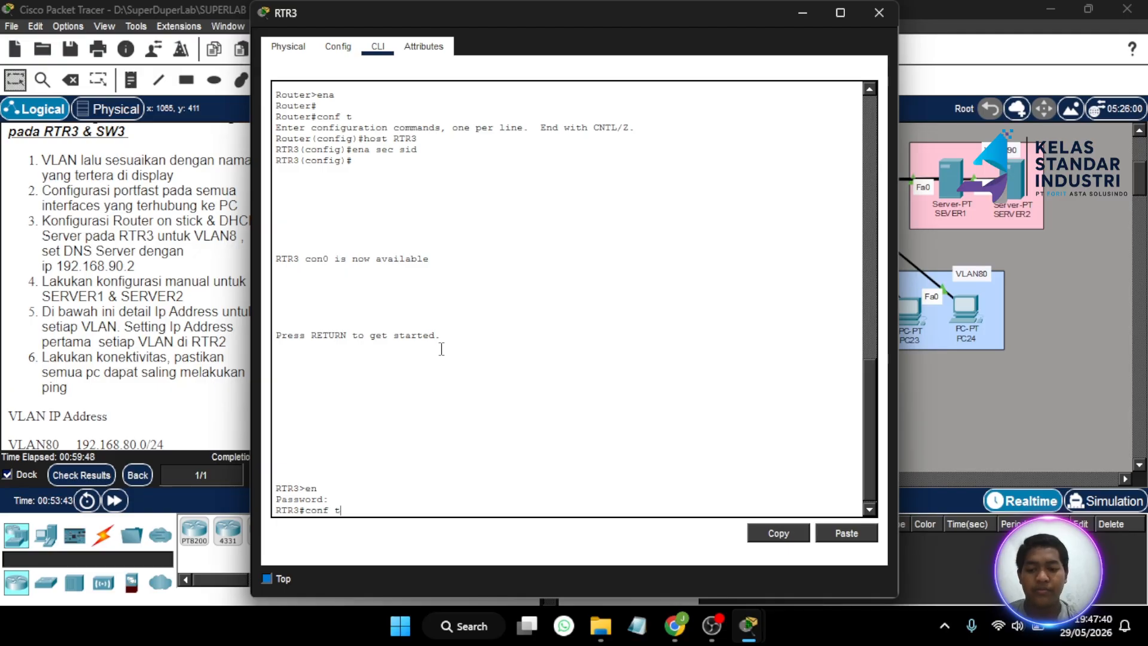
{"action": "key", "text": "Return"}
- Run no shutdown on RTR3's GigabitEthernet0/1
{"action": "type", "text": "int gig"}
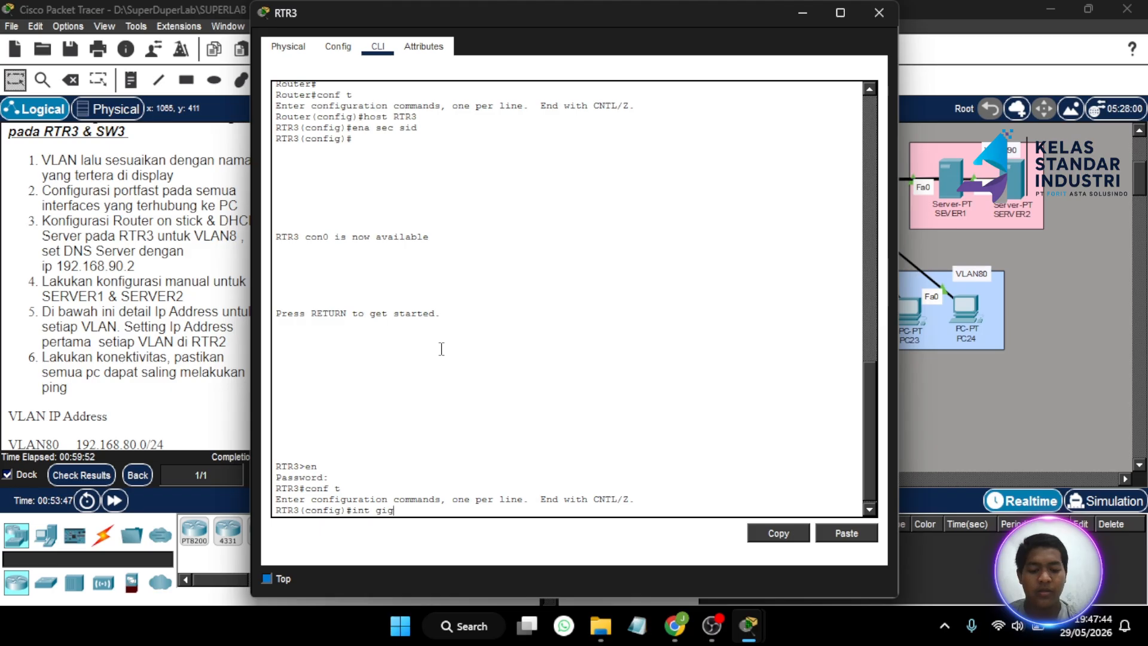
{"action": "type", "text": "0/1"}
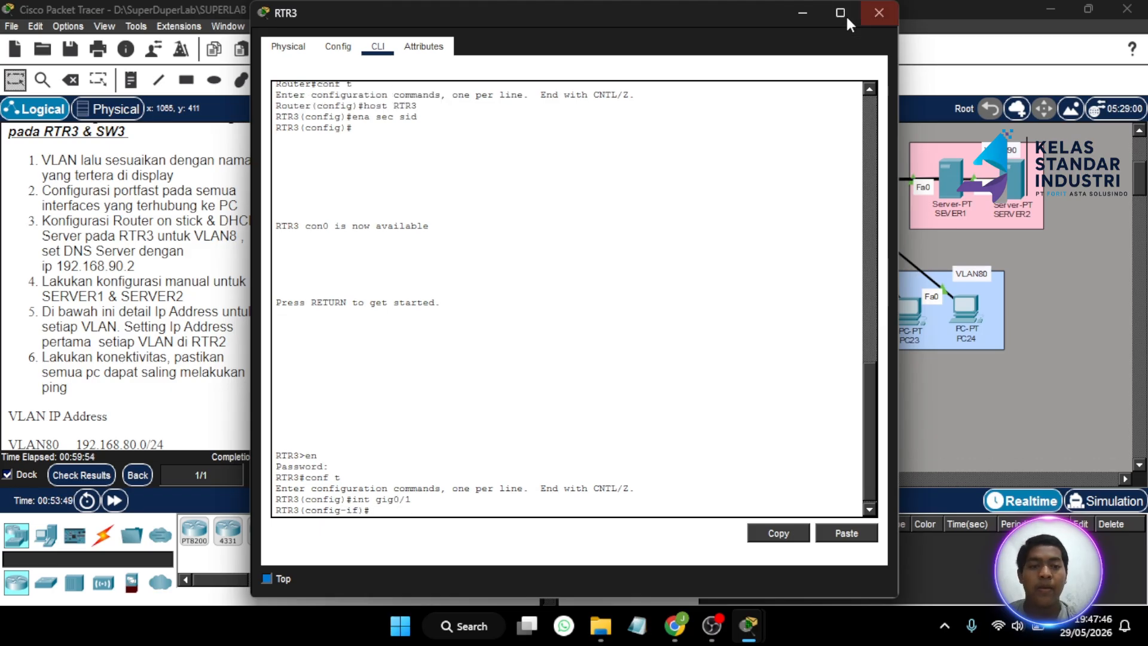
{"action": "left_click", "coordinate": [792, 18]}
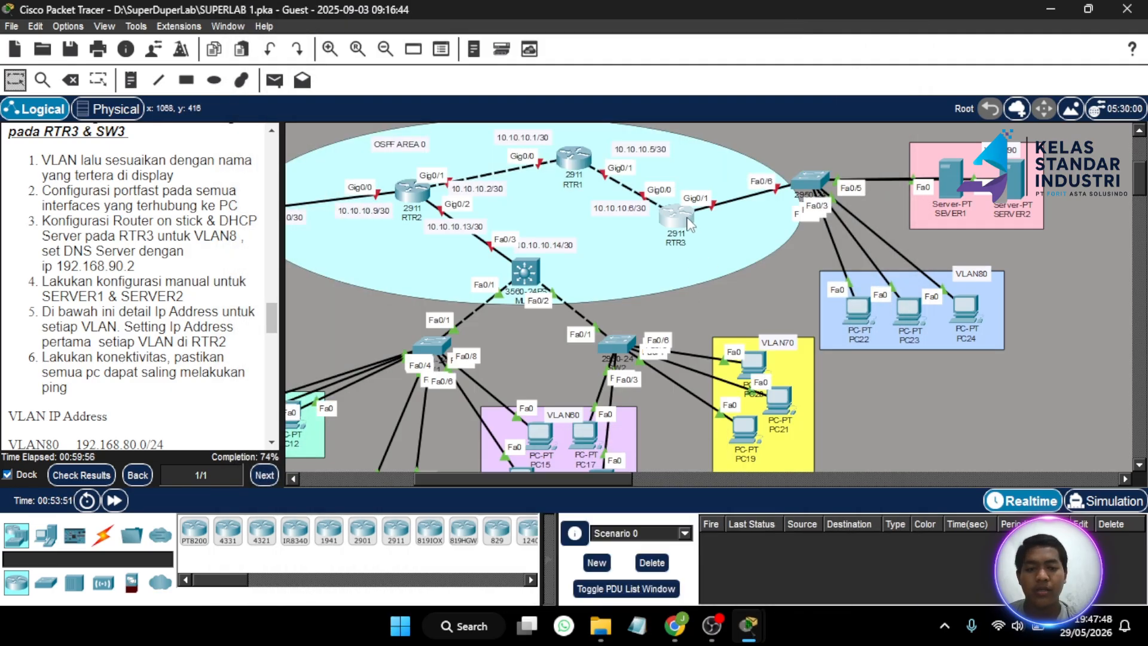
{"action": "left_click", "coordinate": [687, 219]}
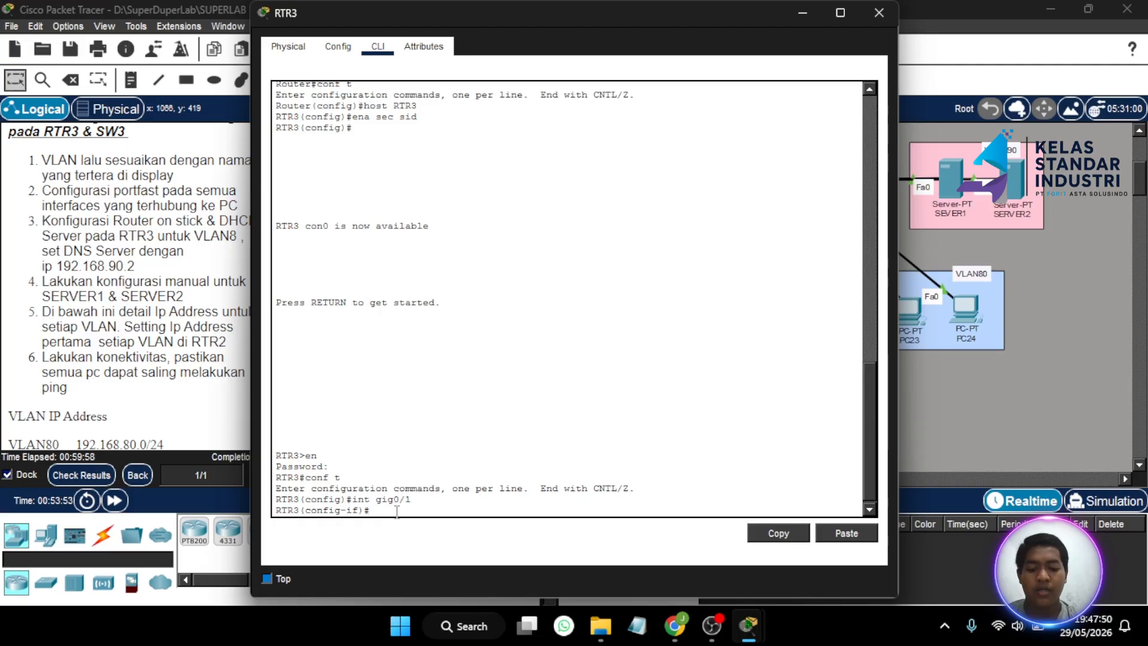
{"action": "type", "text": "no sh"}
{"action": "key", "text": "Return"}
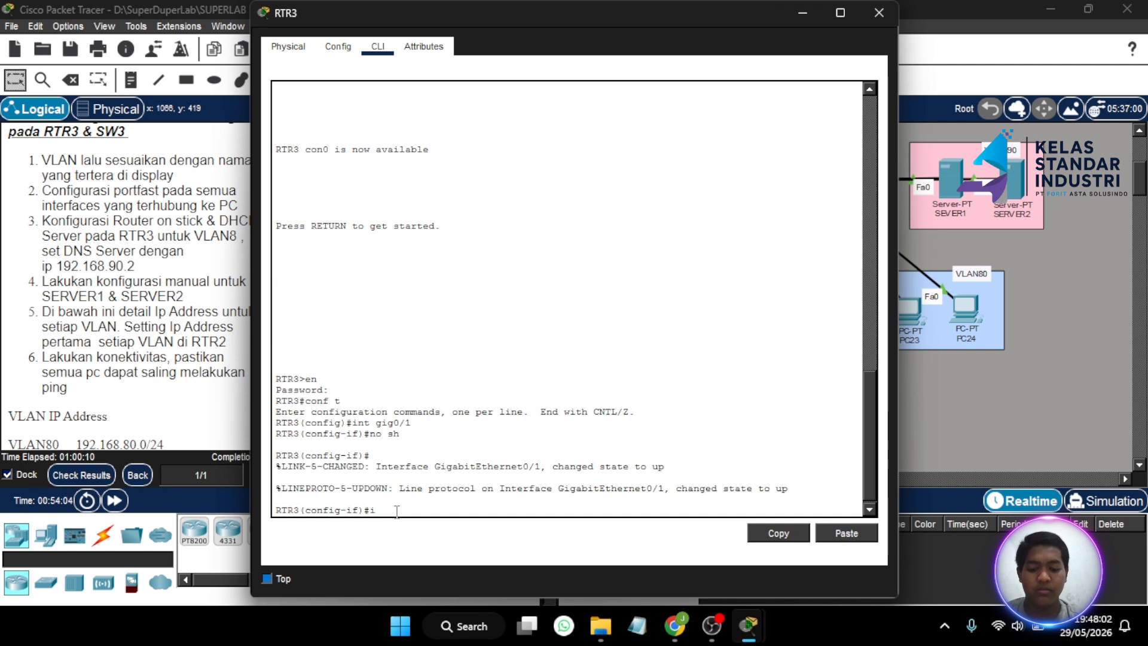
- Create subinterface Gig0/1.80 with encapsulation dot1Q 80
{"action": "type", "text": "int "}
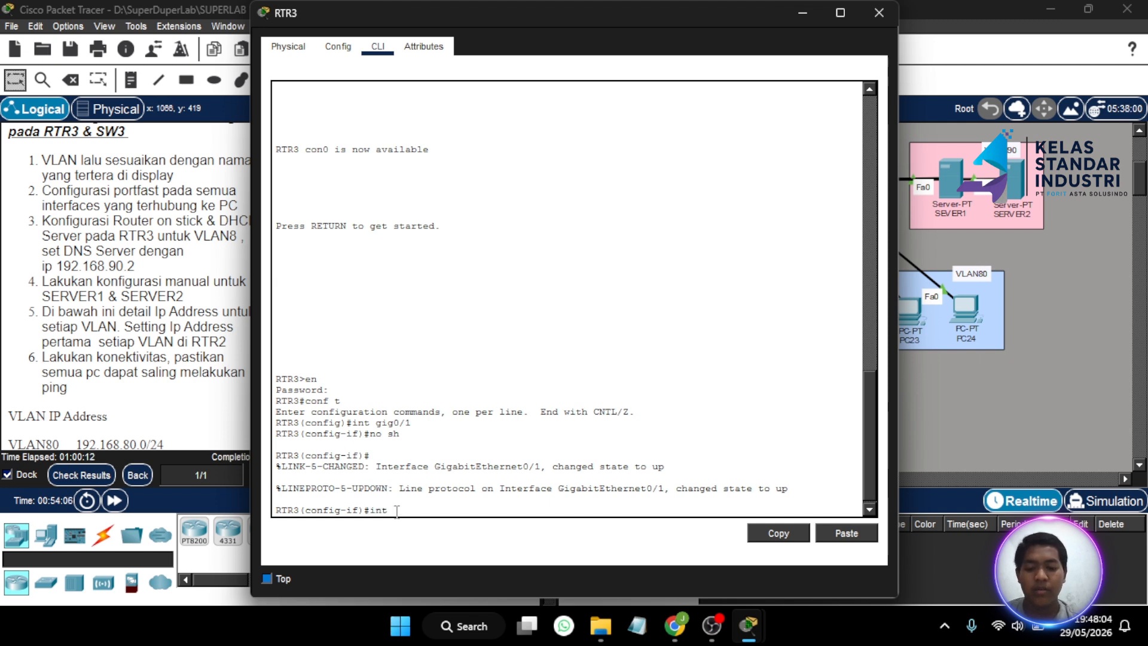
{"action": "type", "text": "gig0"}
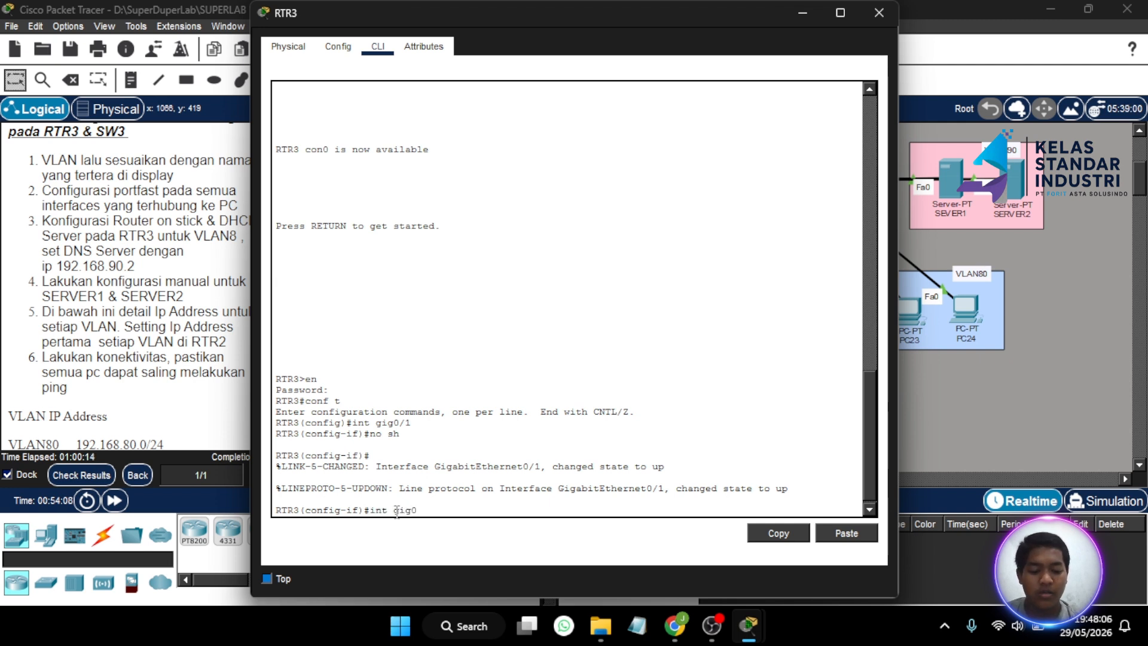
{"action": "type", "text": "/1"}
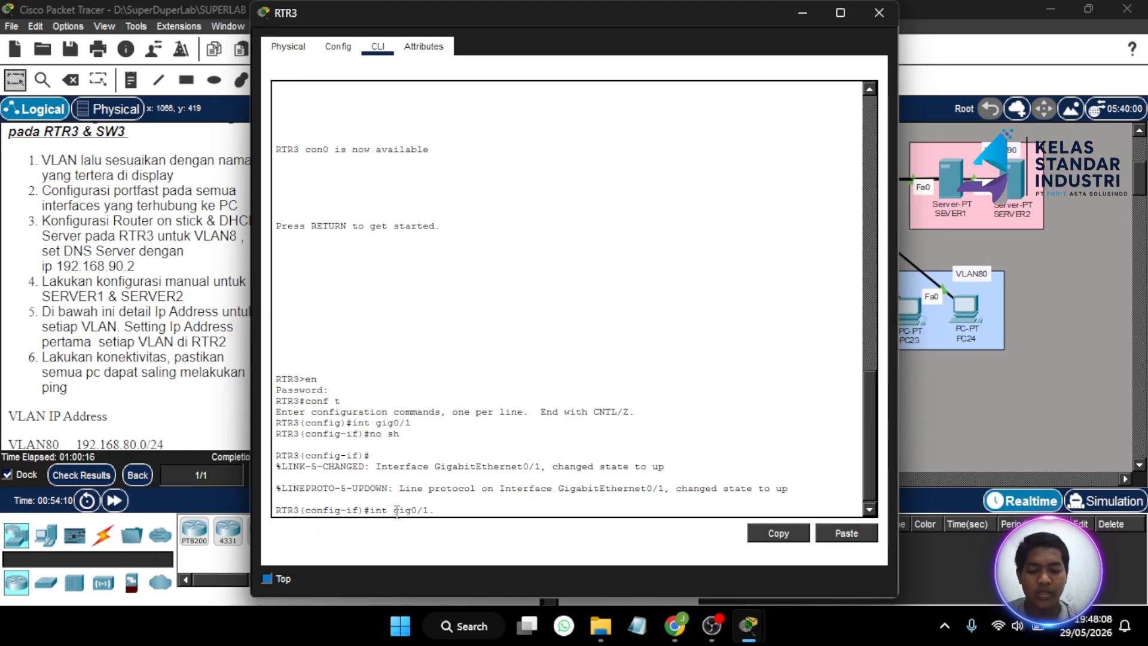
{"action": "type", "text": ".80"}
{"action": "key", "text": "Return"}
{"action": "key", "text": "Return"}
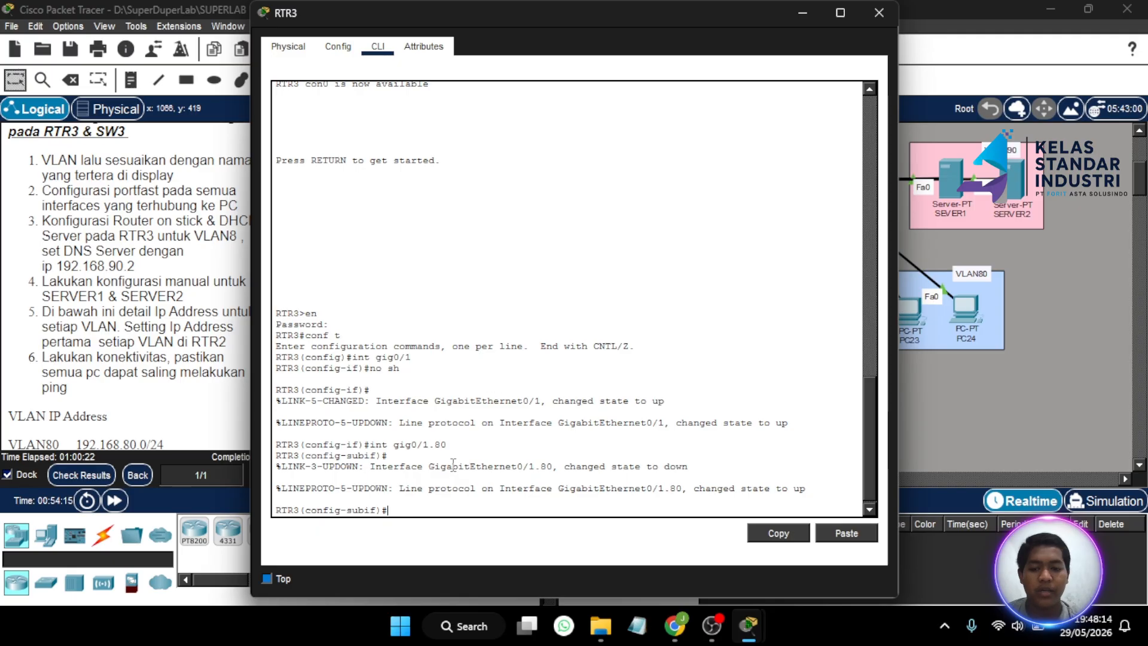
{"action": "type", "text": "enc"}
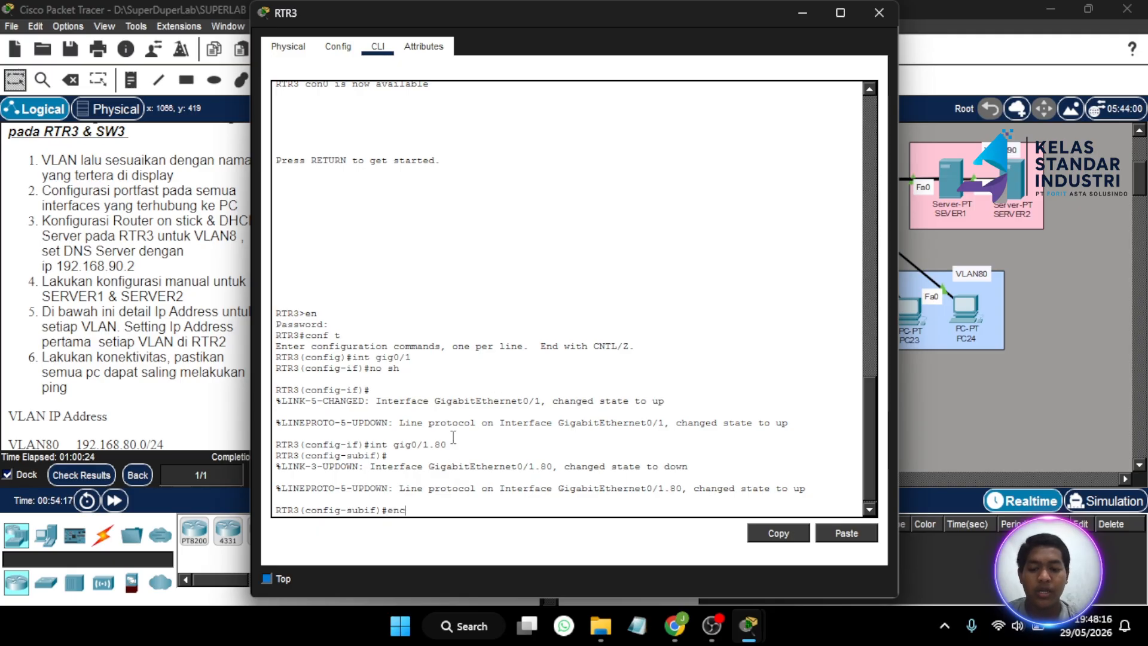
{"action": "key", "text": "Tab"}
{"action": "type", "text": "dot"}
{"action": "key", "text": "Tab"}
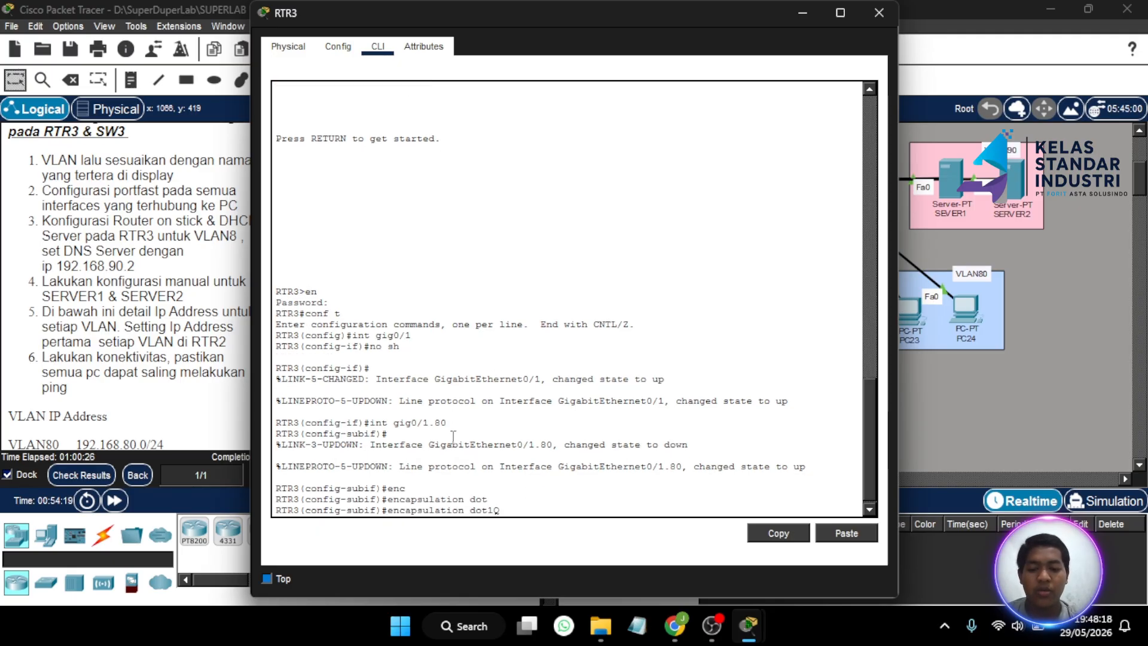
{"action": "key", "text": "Return"}
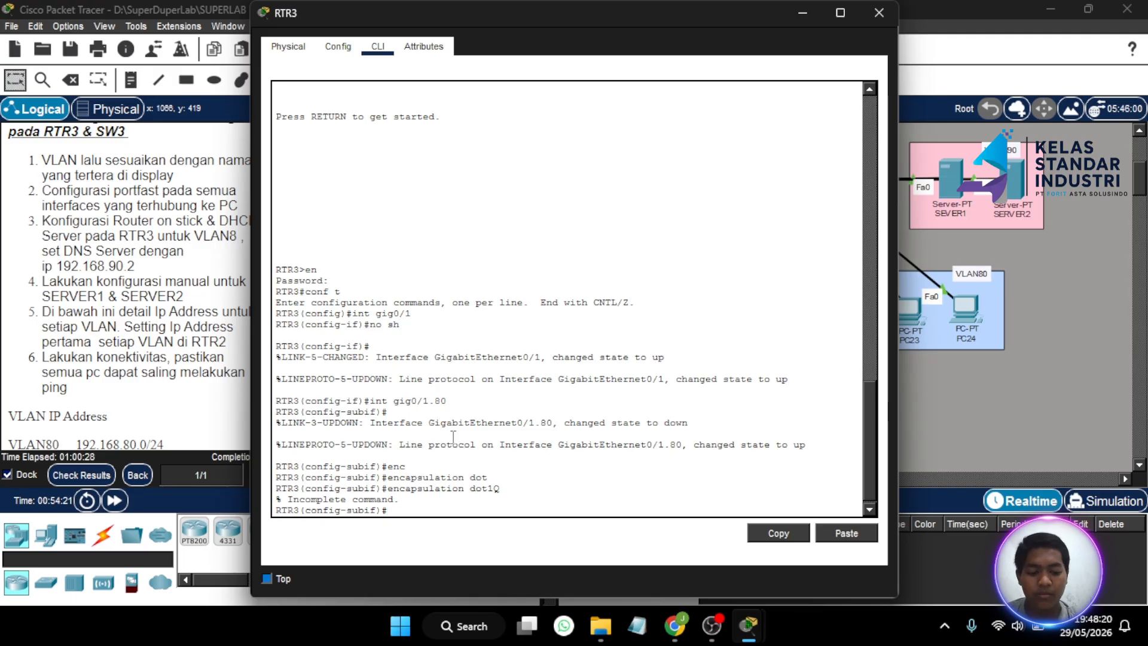
{"action": "key", "text": "Up"}
{"action": "type", "text": "8"}
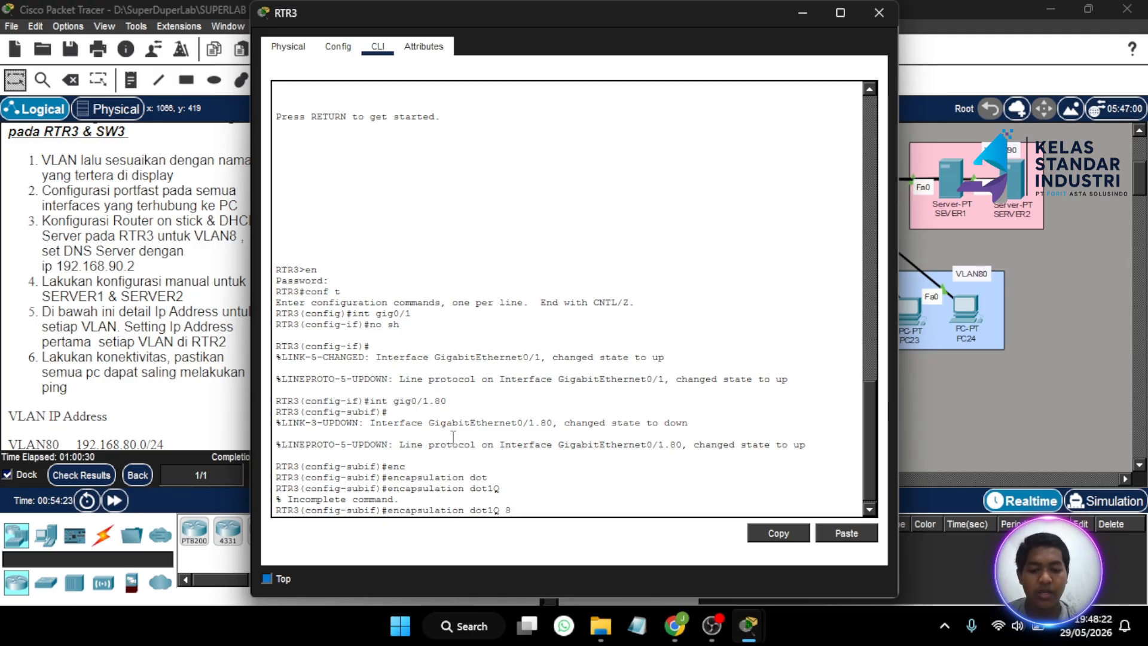
{"action": "type", "text": "0"}
{"action": "key", "text": "Return"}
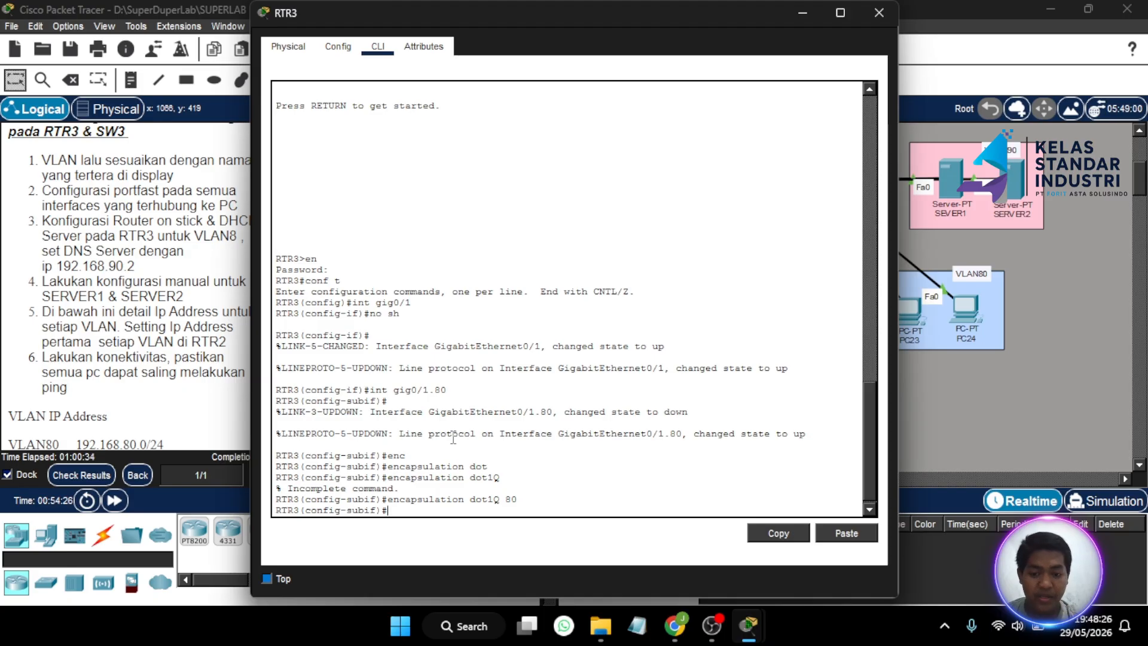
- Assign 192.168.80.1 255.255.255.0 to subinterface Gig0/1.80
{"action": "type", "text": "ip a"}
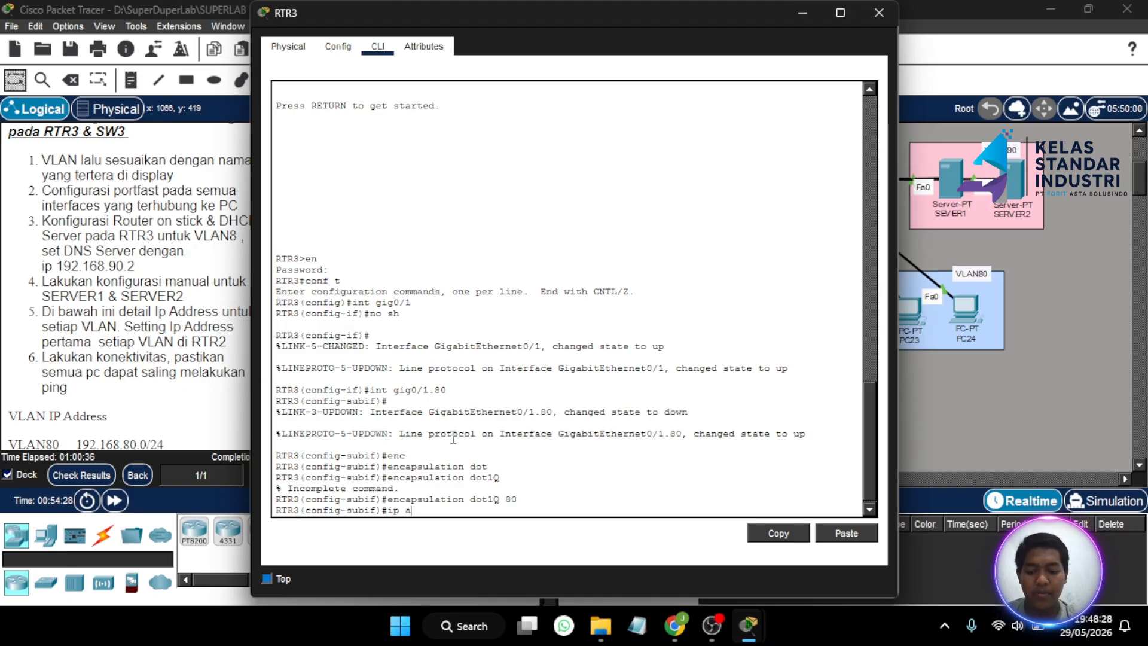
{"action": "type", "text": "dd 192."}
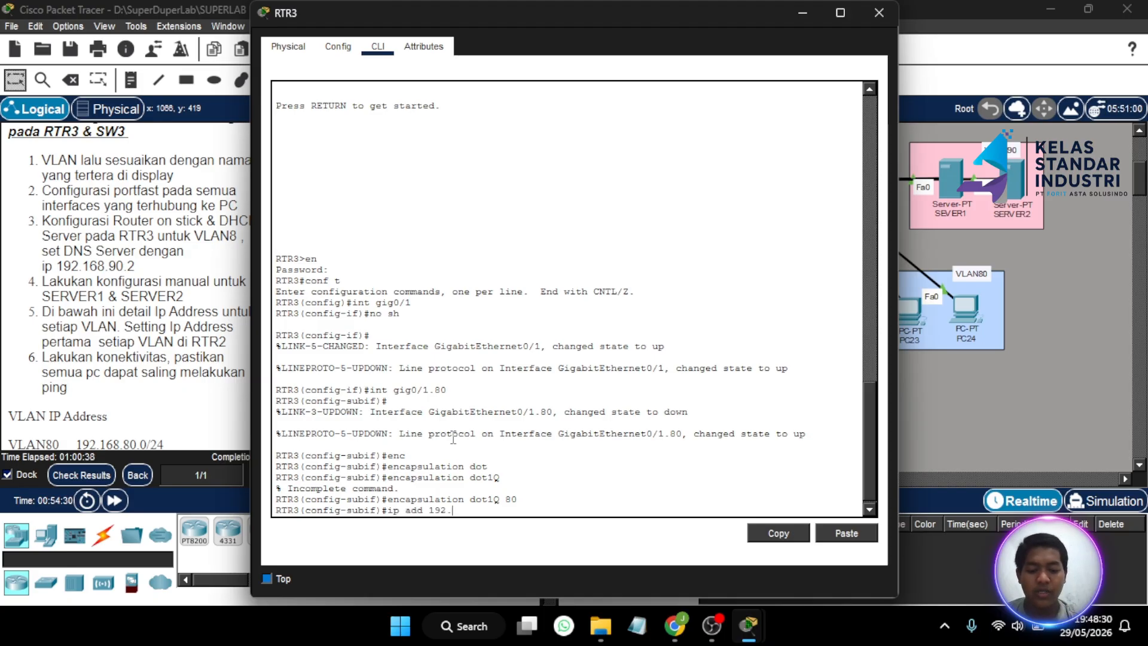
{"action": "type", "text": "168"}
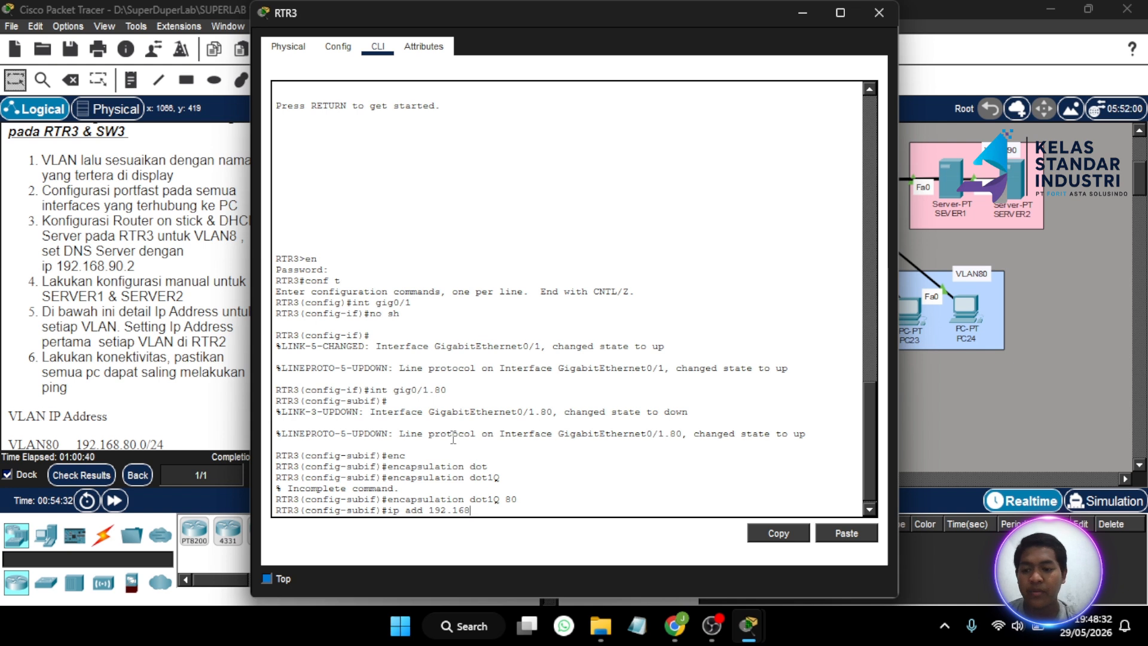
{"action": "type", "text": ".80.1"}
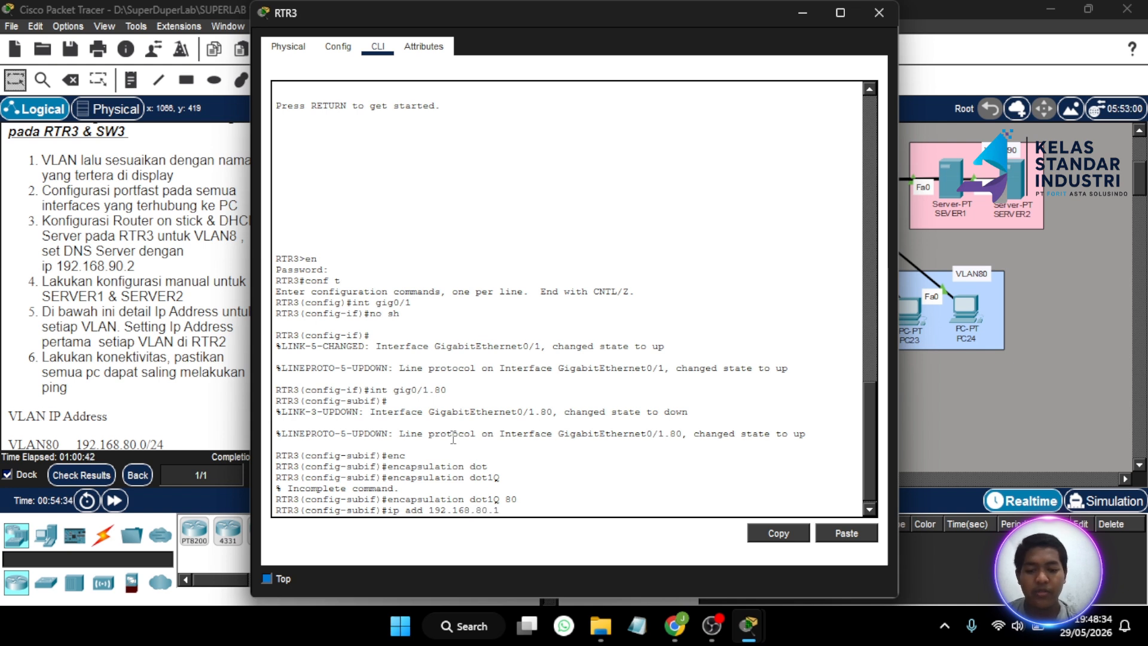
{"action": "type", "text": " 255.255.255"}
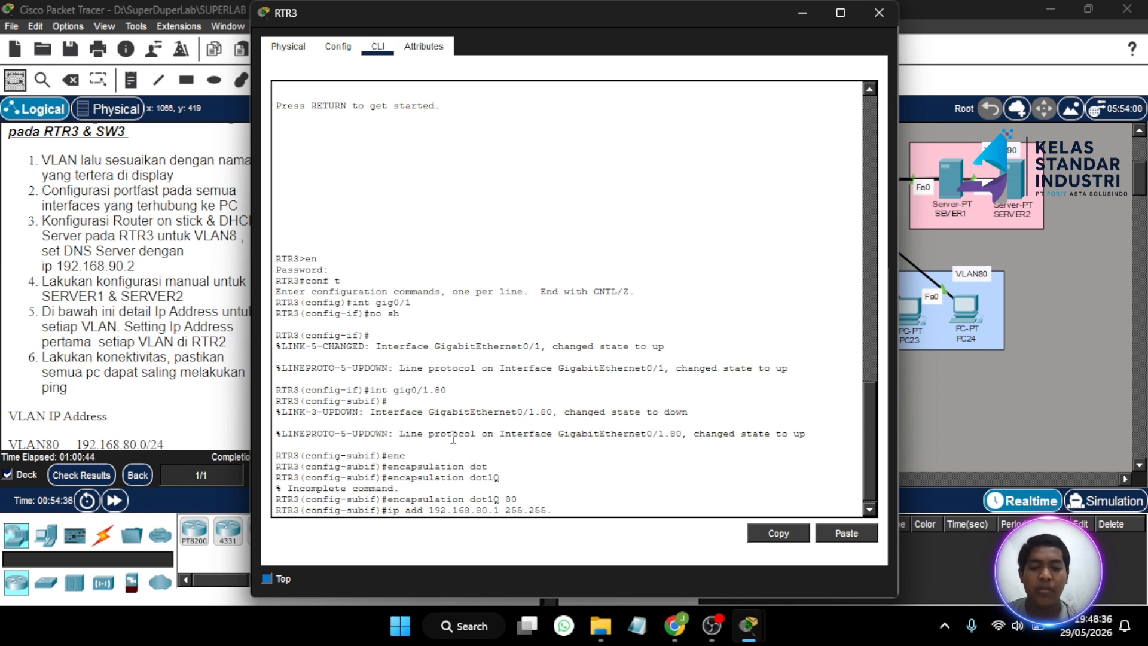
{"action": "type", "text": ".0"}
{"action": "key", "text": "Return"}
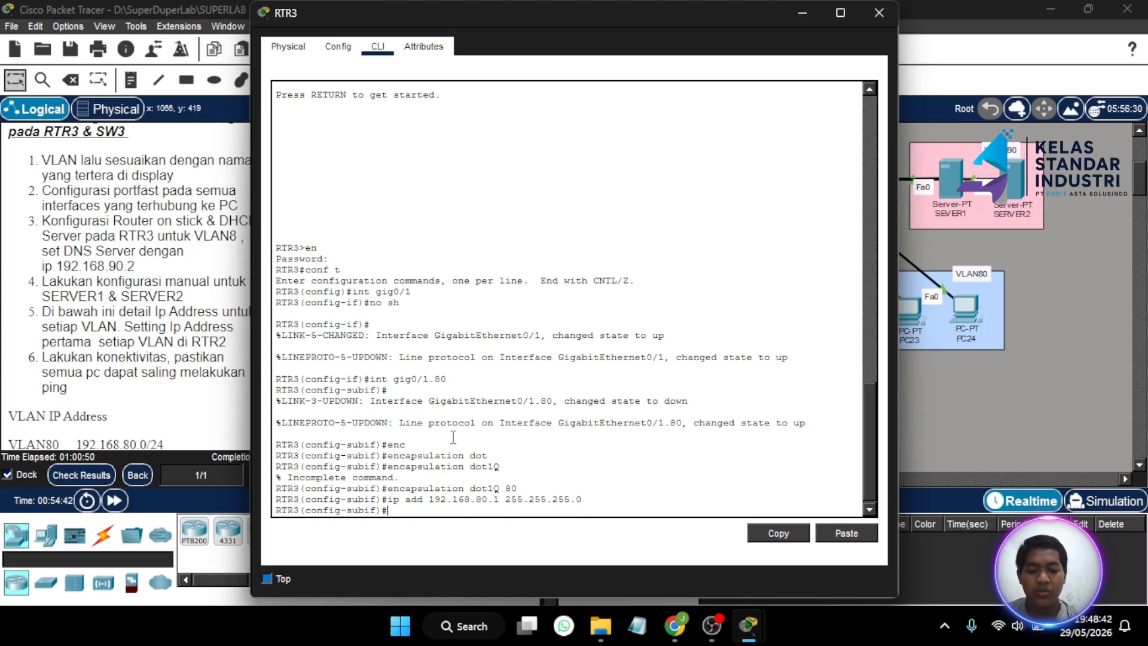
{"action": "type", "text": "int"}
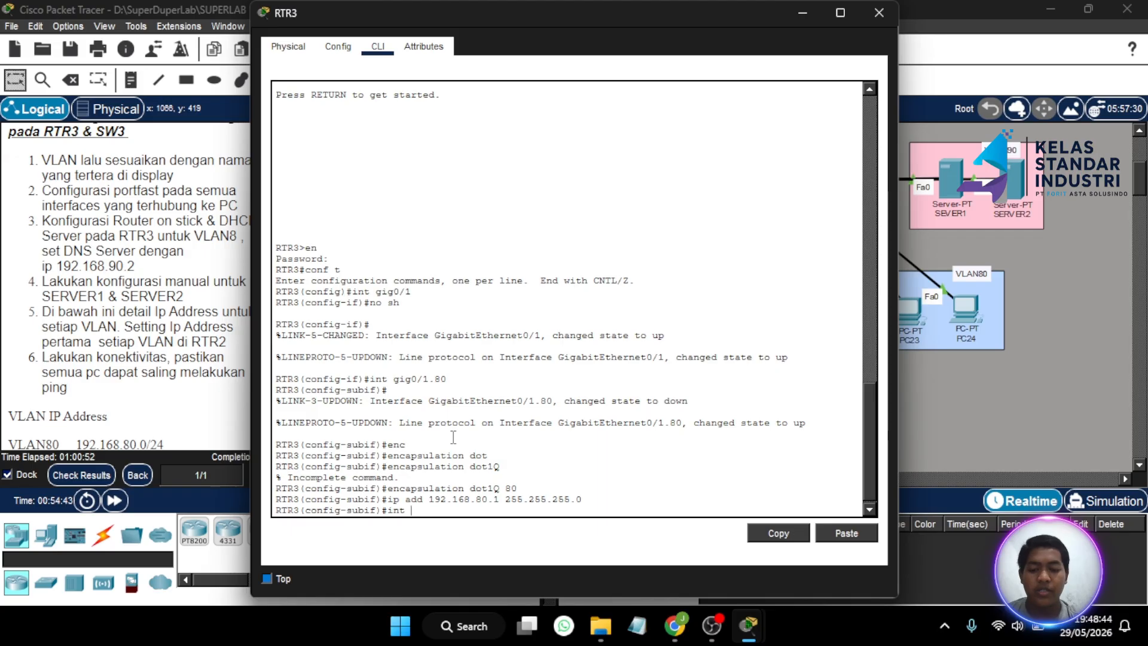
{"action": "type", "text": " gig"}
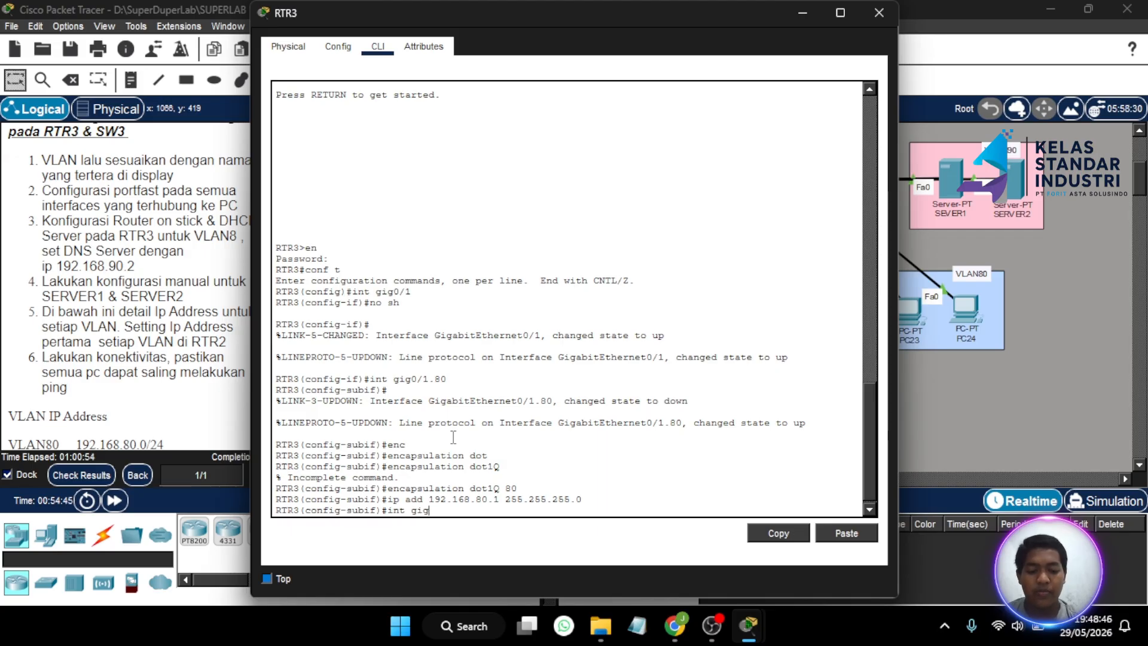
{"action": "type", "text": "0/1.90"}
- Enter RTR3's gig0/1.90 subinterface and set dot1Q encapsulation for VLAN 90
{"action": "key", "text": "Return"}
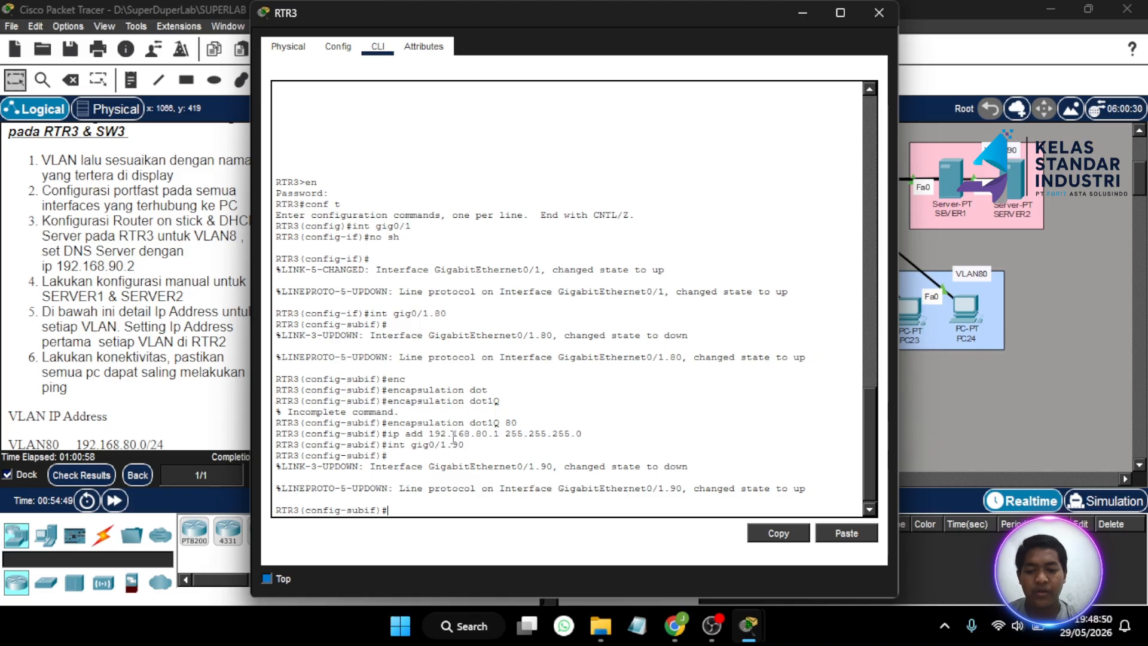
{"action": "type", "text": "en"}
{"action": "key", "text": "Tab"}
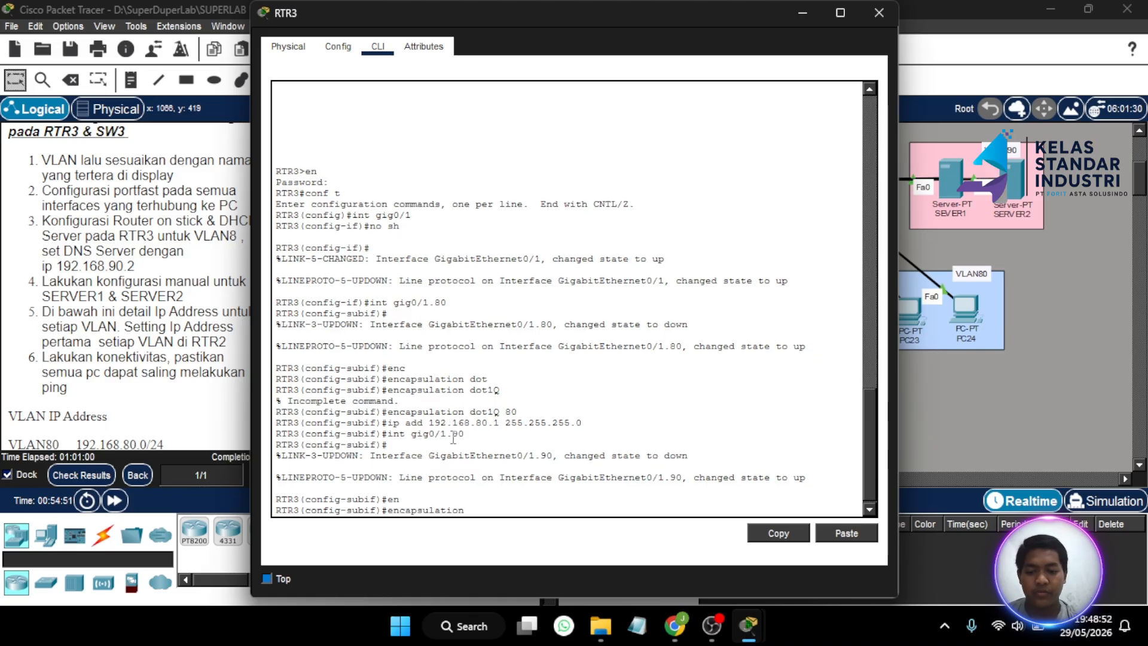
{"action": "type", "text": "d"}
{"action": "key", "text": "Tab"}
{"action": "type", "text": "9"}
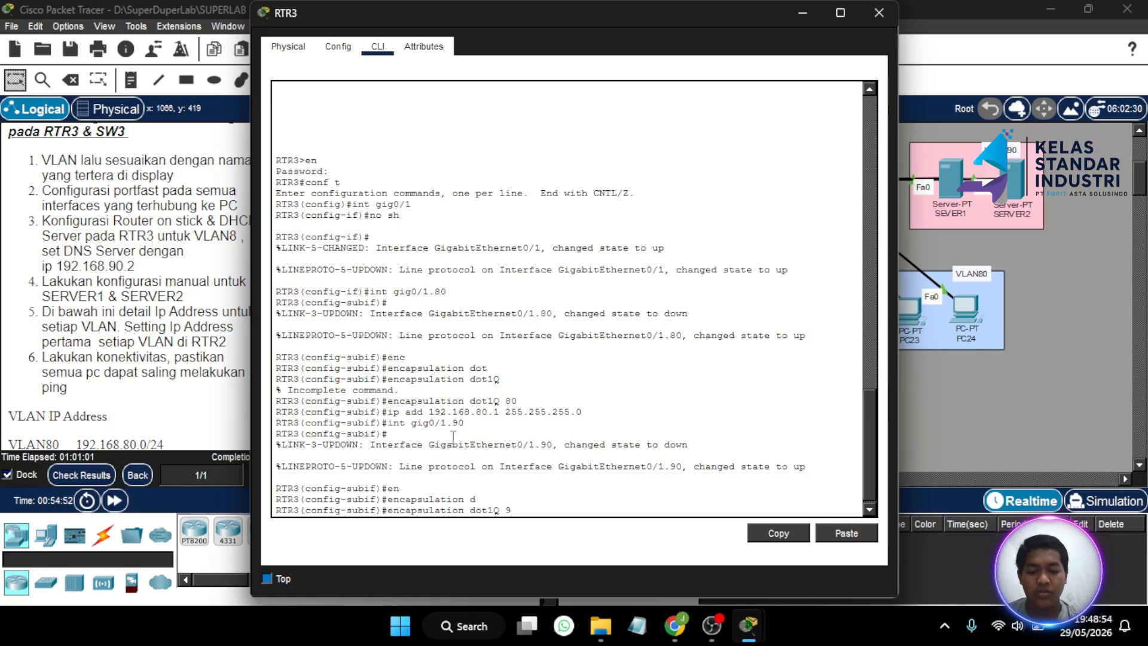
{"action": "type", "text": "0"}
{"action": "key", "text": "Return"}
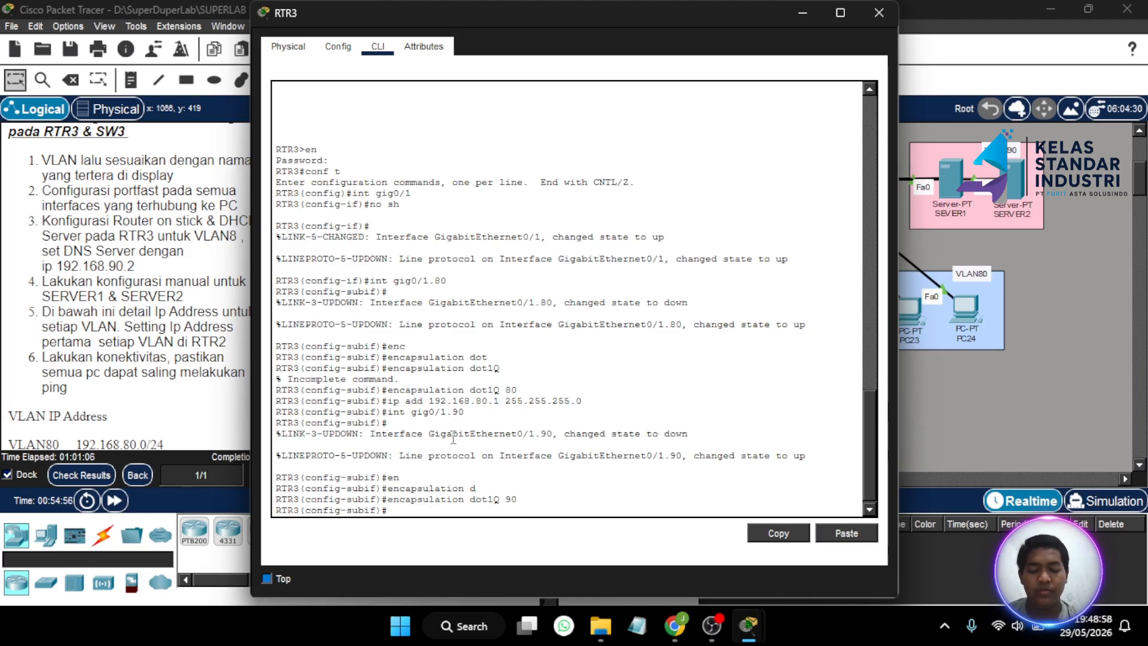
- Assign 192.168.90.1 255.255.255.0 to the gig0/1.90 subinterface
{"action": "key", "text": "Up"}
{"action": "key", "text": "Up"}
{"action": "key", "text": "Up"}
{"action": "key", "text": "Up"}
{"action": "key", "text": "Up"}
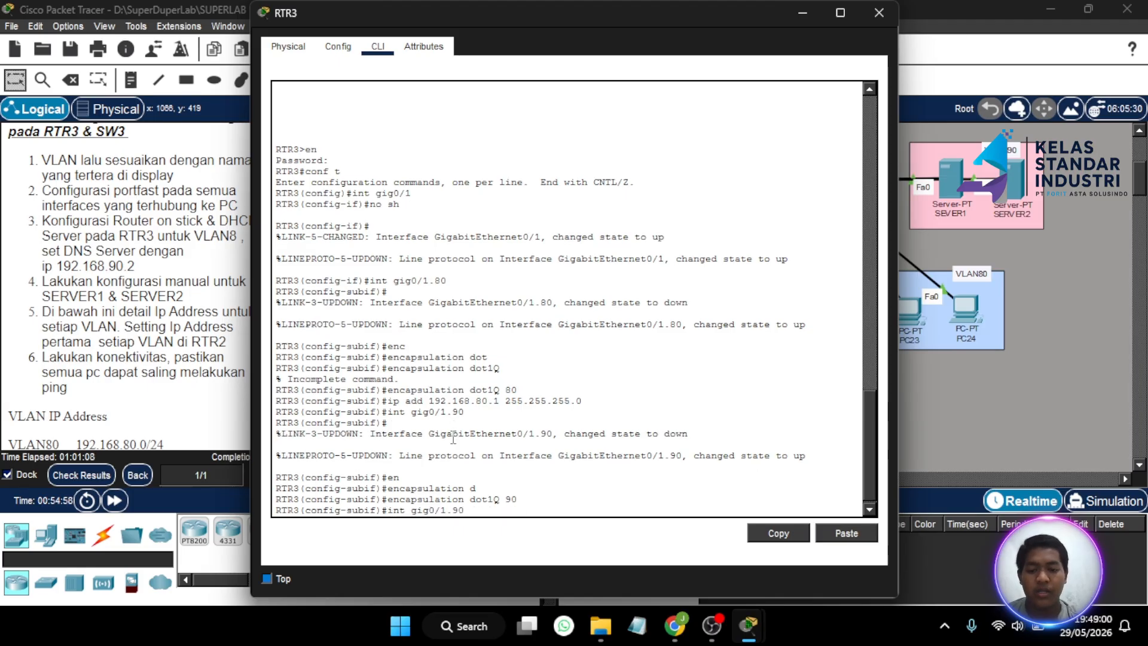
{"action": "key", "text": "Left"}
{"action": "key", "text": "Left"}
{"action": "key", "text": "Left"}
{"action": "key", "text": "Left"}
{"action": "key", "text": "Left"}
{"action": "key", "text": "Left"}
{"action": "key", "text": "Left"}
{"action": "key", "text": "Left"}
{"action": "key", "text": "Left"}
{"action": "key", "text": "Left"}
{"action": "key", "text": "Left"}
{"action": "key", "text": "Left"}
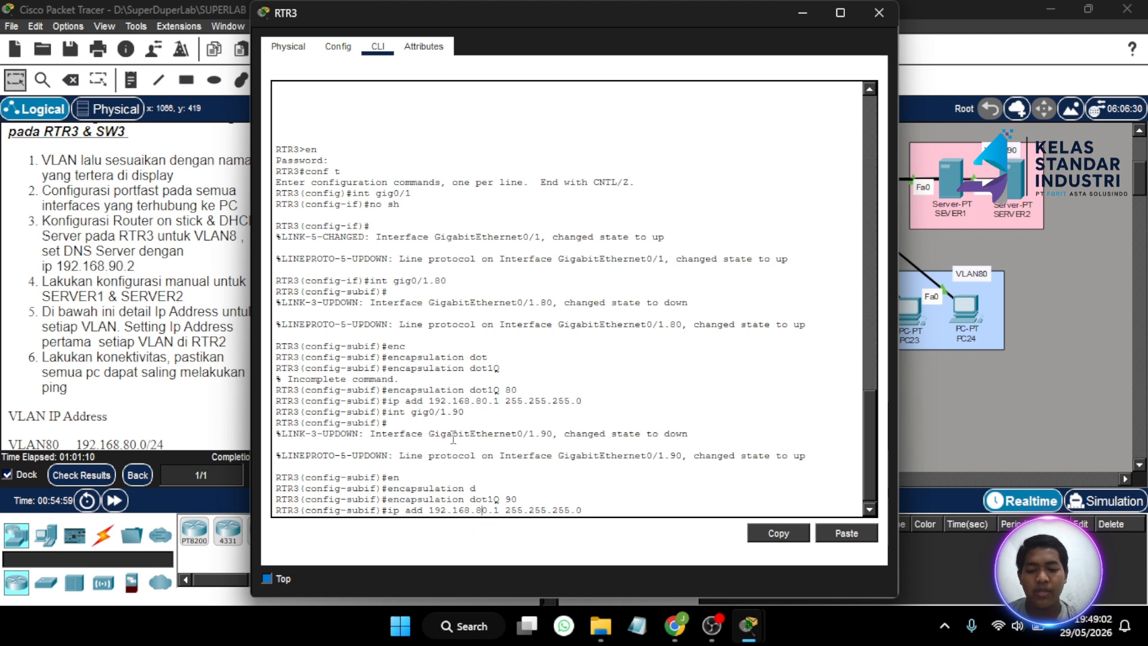
{"action": "key", "text": "BackSpace"}
{"action": "type", "text": "9"}
{"action": "key", "text": "Return"}
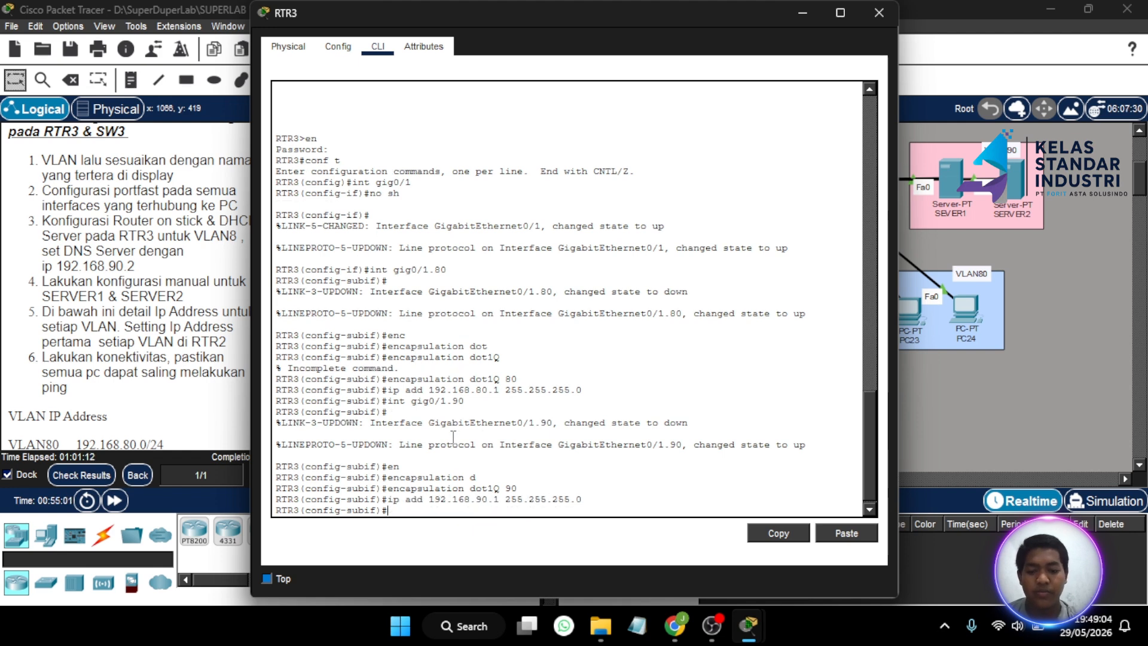
{"action": "scroll", "coordinate": [86, 320], "scroll_direction": "down", "scroll_amount": 3}
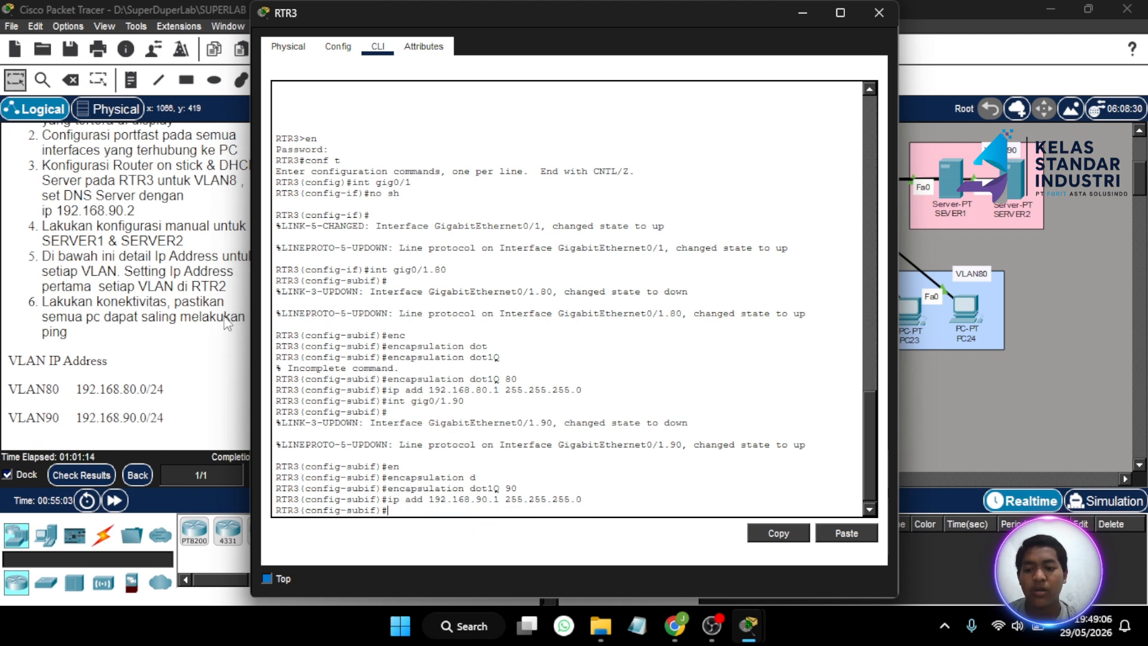
- Check the assessment items, confirming RTR3's Gig0/1.80 and Gig0/1.90 now score correct at 77%
{"action": "left_click", "coordinate": [892, 15]}
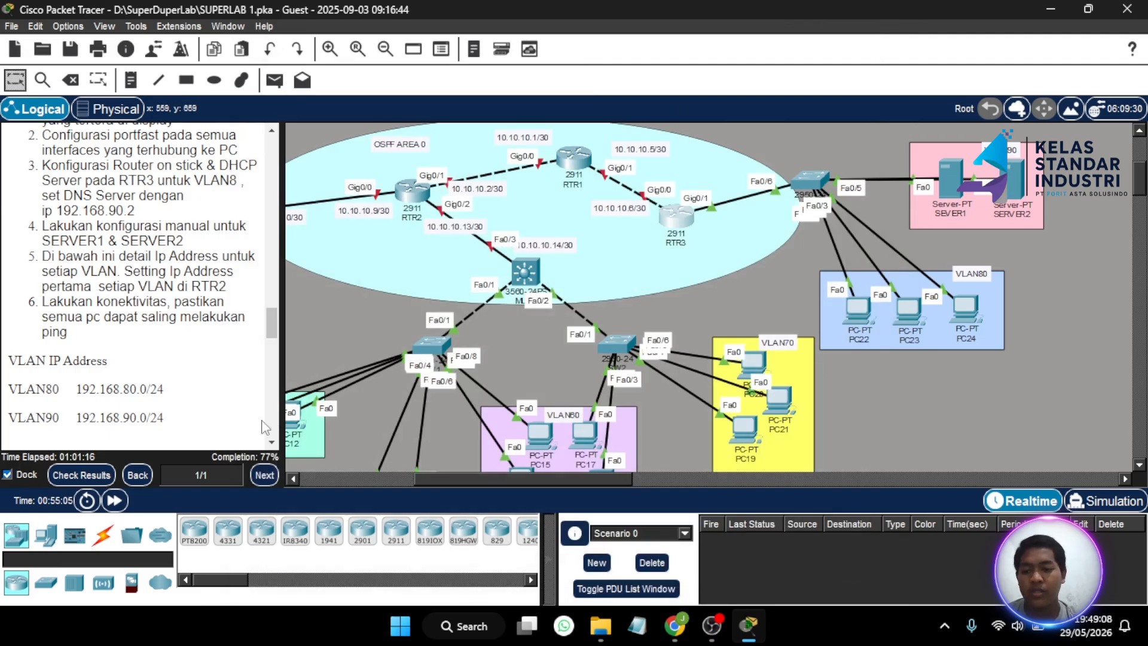
{"action": "left_click", "coordinate": [101, 476]}
{"action": "left_click", "coordinate": [117, 117]}
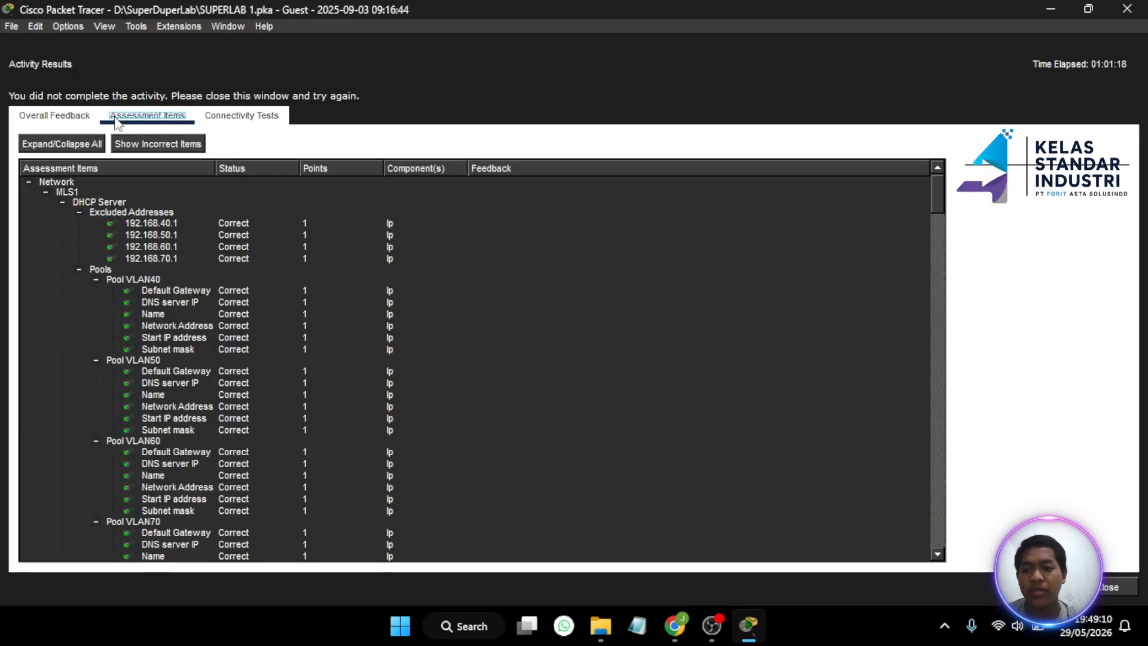
{"action": "scroll", "coordinate": [149, 301], "scroll_direction": "down", "scroll_amount": 6}
{"action": "scroll", "coordinate": [146, 299], "scroll_direction": "down", "scroll_amount": 10}
{"action": "scroll", "coordinate": [145, 299], "scroll_direction": "up", "scroll_amount": 4}
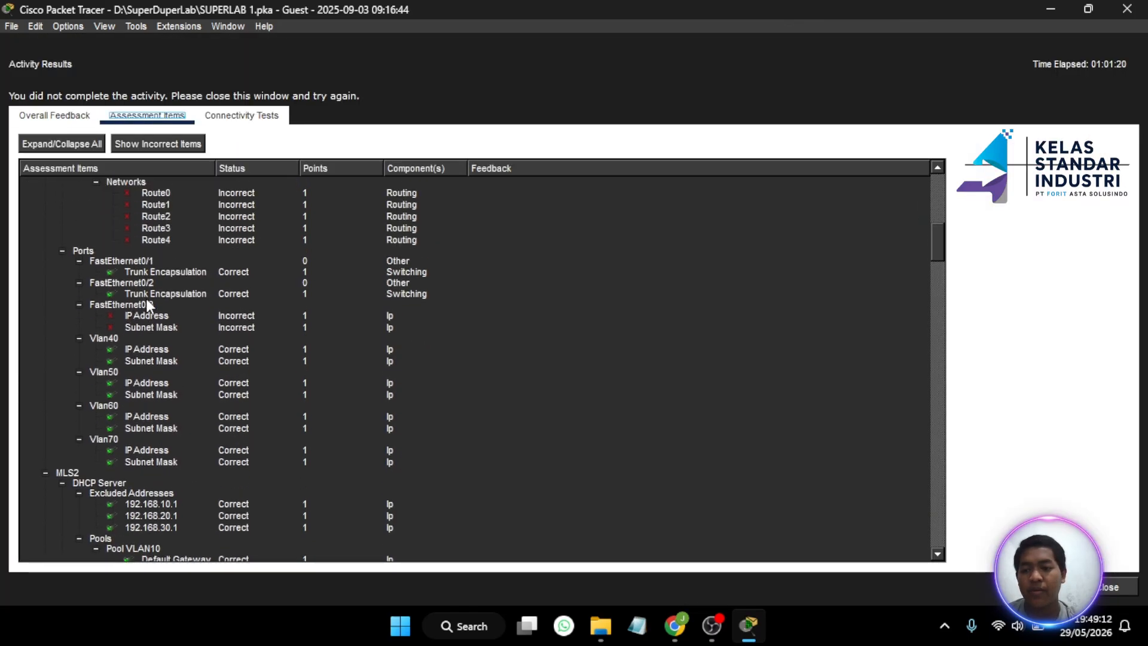
{"action": "scroll", "coordinate": [147, 305], "scroll_direction": "up", "scroll_amount": 1}
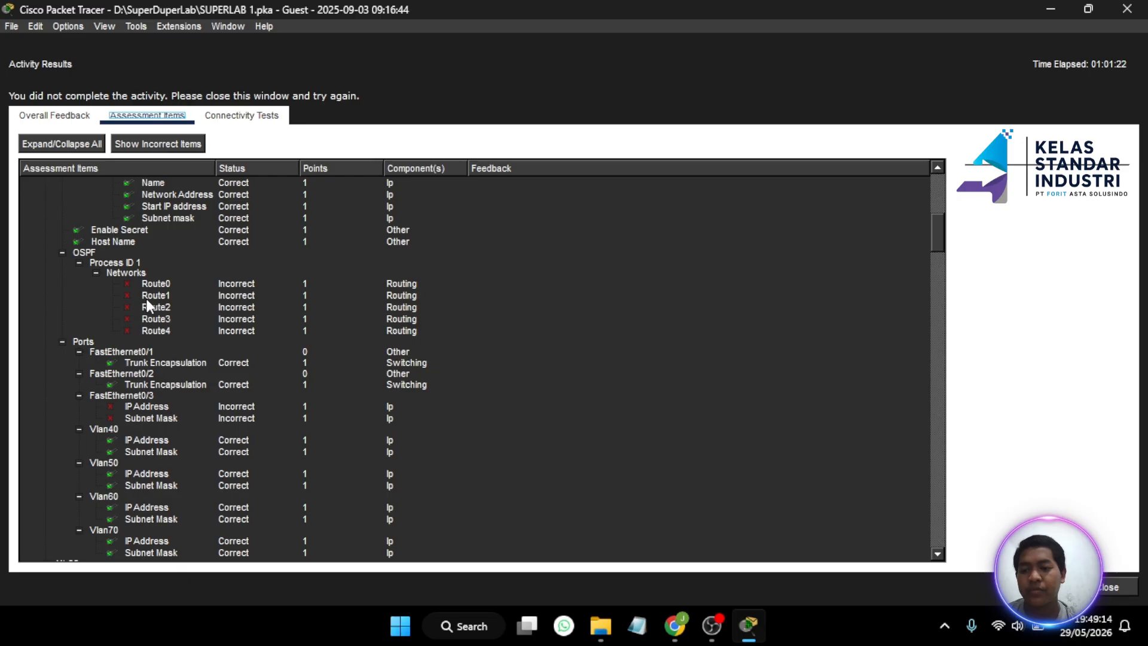
{"action": "scroll", "coordinate": [134, 392], "scroll_direction": "down", "scroll_amount": 9}
{"action": "scroll", "coordinate": [134, 392], "scroll_direction": "up", "scroll_amount": 2}
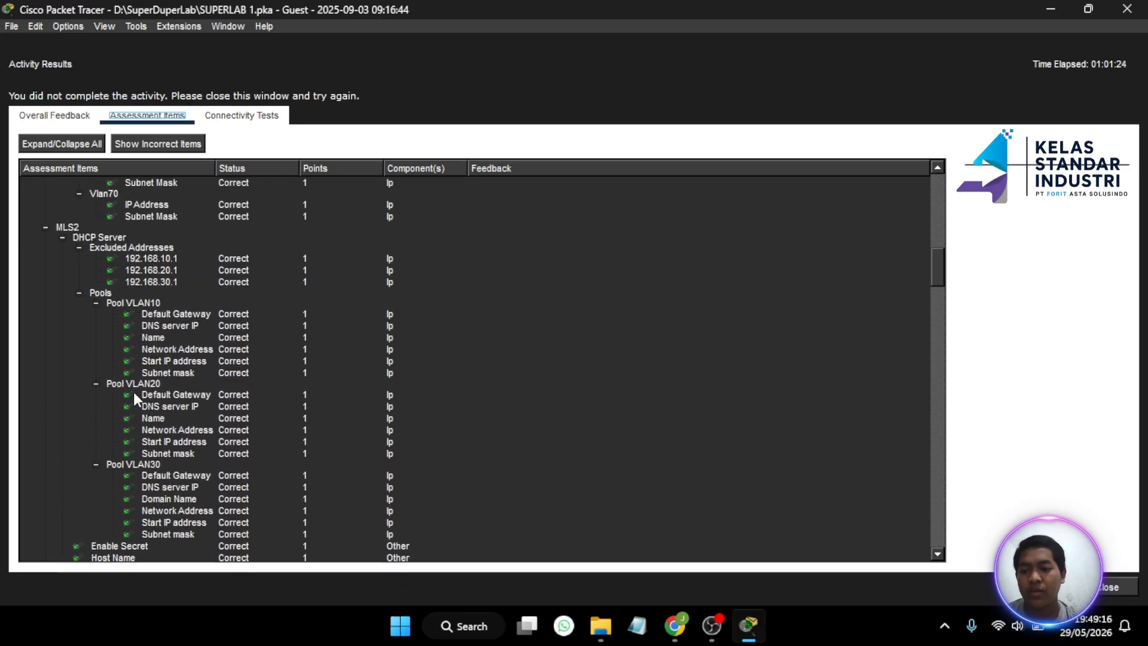
{"action": "scroll", "coordinate": [134, 392], "scroll_direction": "down", "scroll_amount": 10}
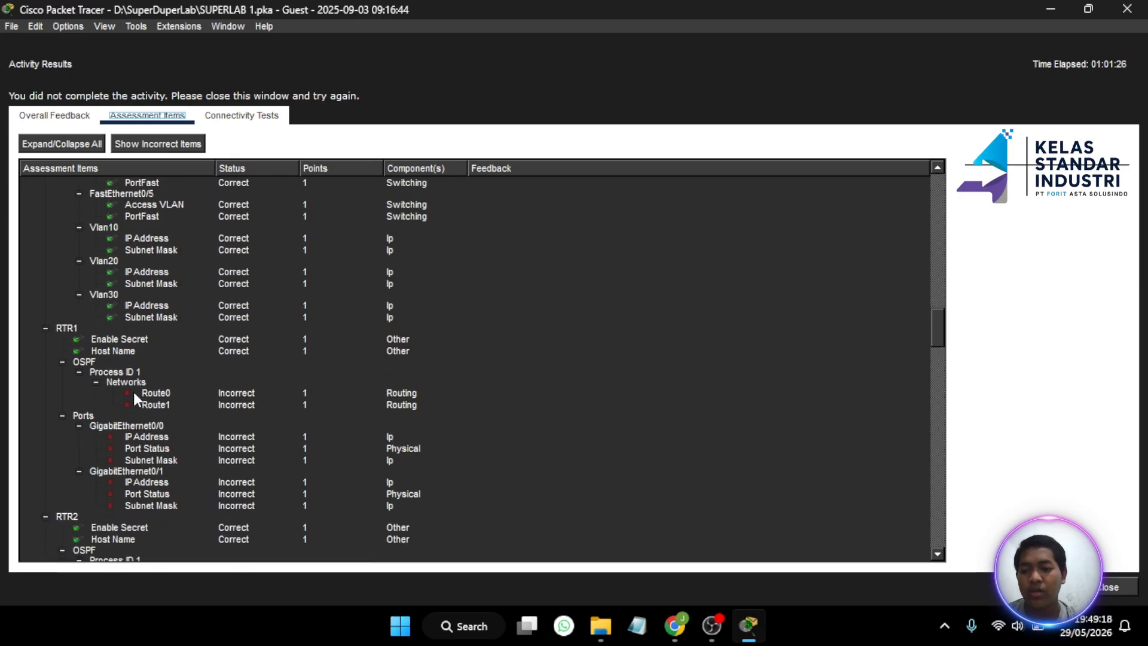
{"action": "scroll", "coordinate": [134, 392], "scroll_direction": "down", "scroll_amount": 10}
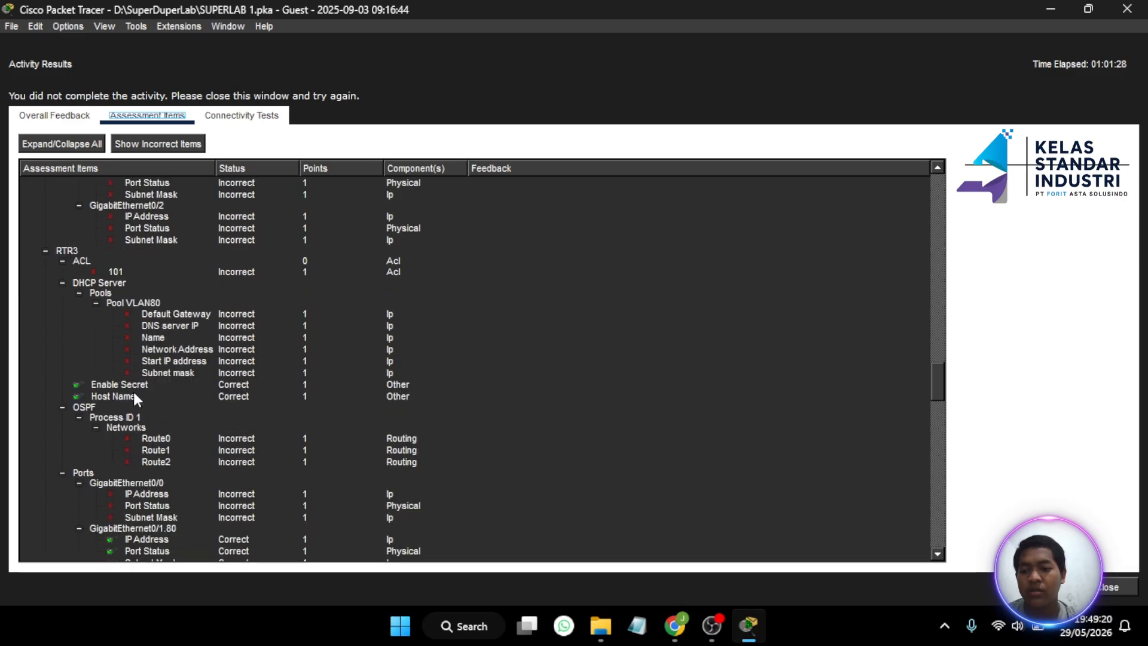
{"action": "scroll", "coordinate": [179, 334], "scroll_direction": "down", "scroll_amount": 3}
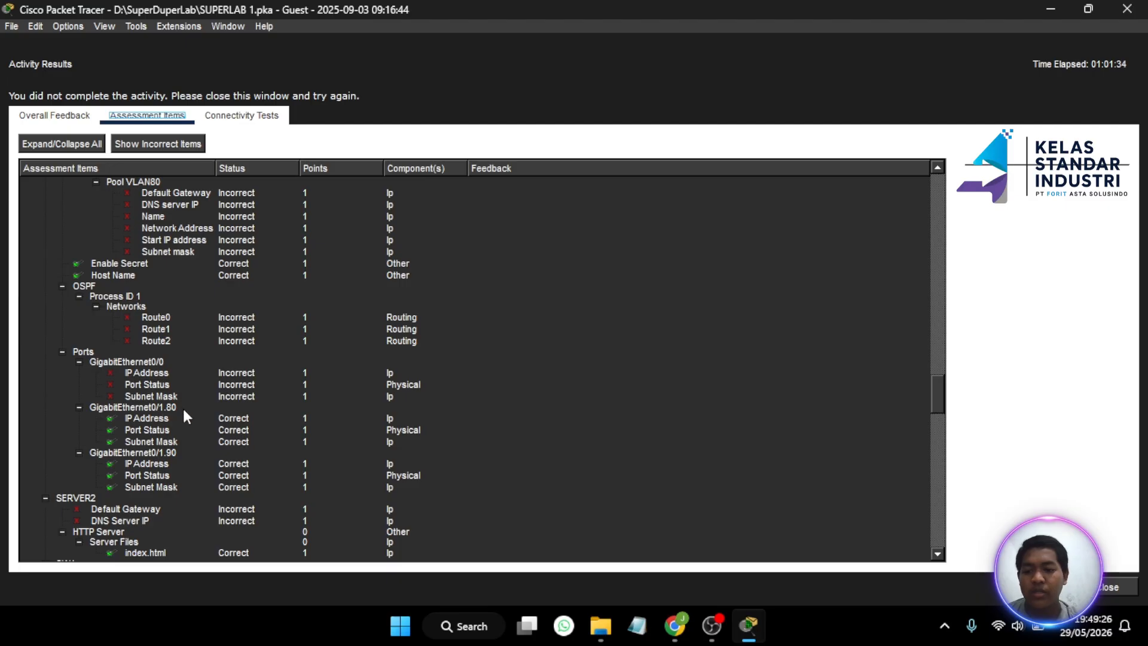
{"action": "scroll", "coordinate": [185, 454], "scroll_direction": "down", "scroll_amount": 1}
{"action": "scroll", "coordinate": [184, 457], "scroll_direction": "up", "scroll_amount": 2}
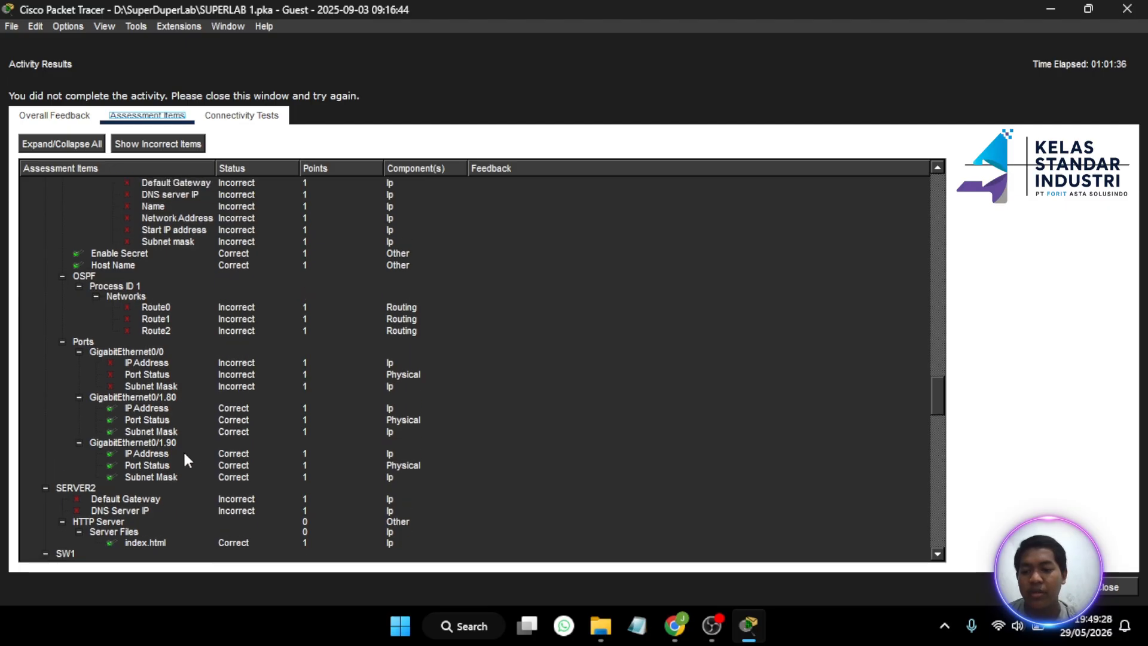
{"action": "scroll", "coordinate": [185, 457], "scroll_direction": "down", "scroll_amount": 2}
{"action": "scroll", "coordinate": [185, 457], "scroll_direction": "up", "scroll_amount": 1}
{"action": "scroll", "coordinate": [185, 459], "scroll_direction": "up", "scroll_amount": 3}
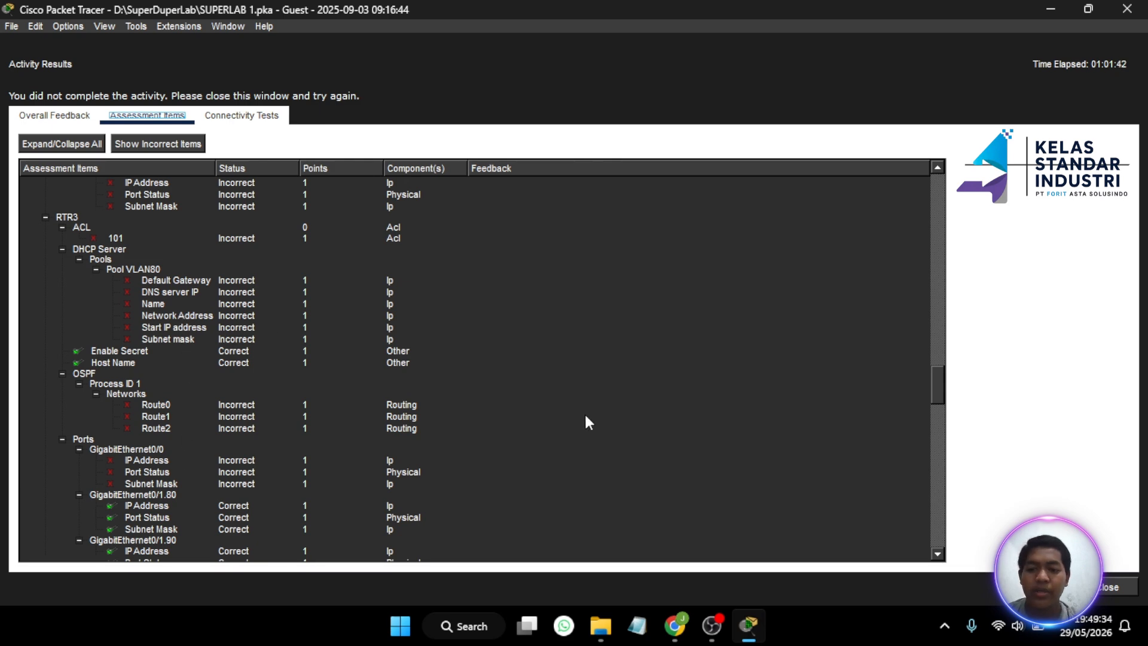
{"action": "left_click", "coordinate": [1107, 585]}
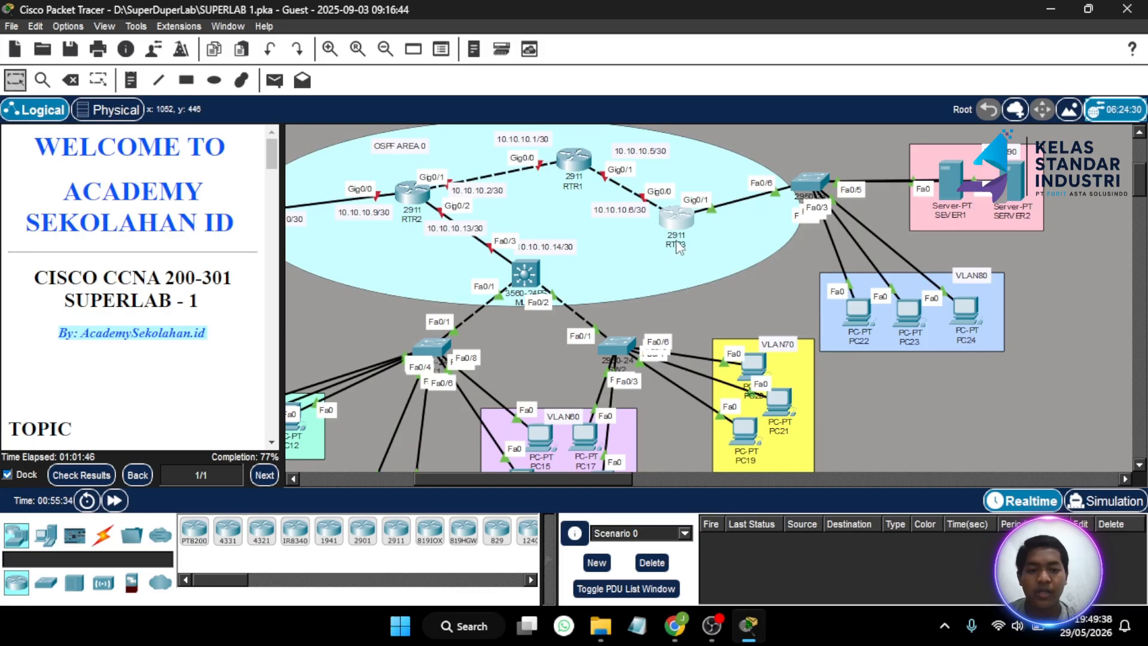
- In RTR3's CLI, create interface Vlan80 with 'int vl 80'
{"action": "left_click", "coordinate": [675, 220]}
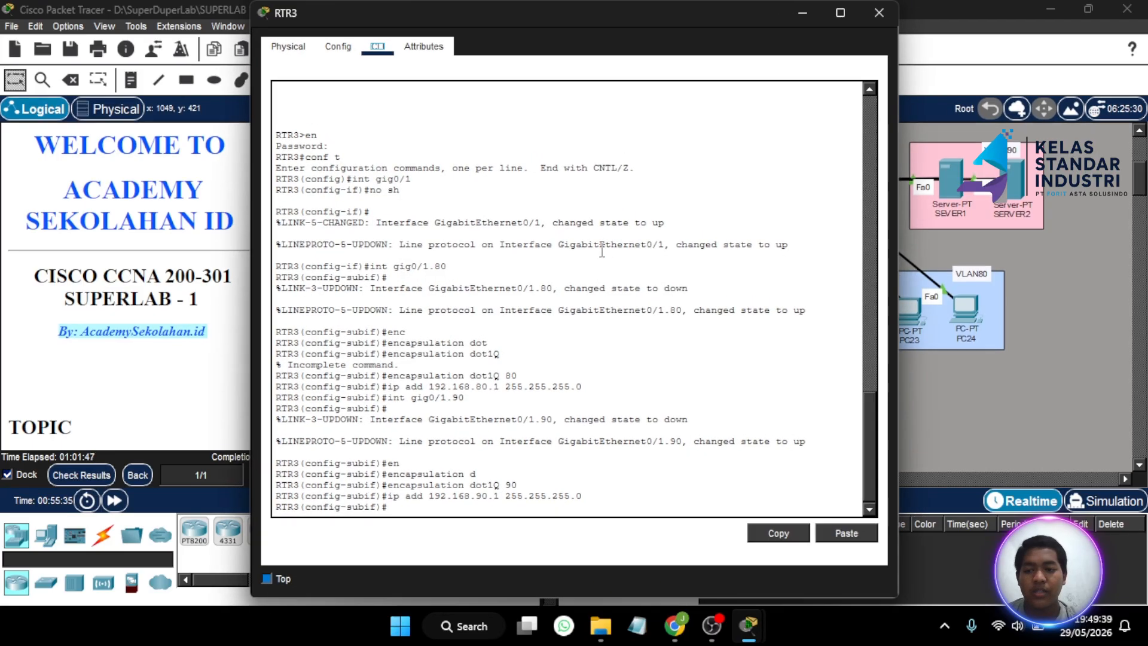
{"action": "left_click", "coordinate": [408, 508]}
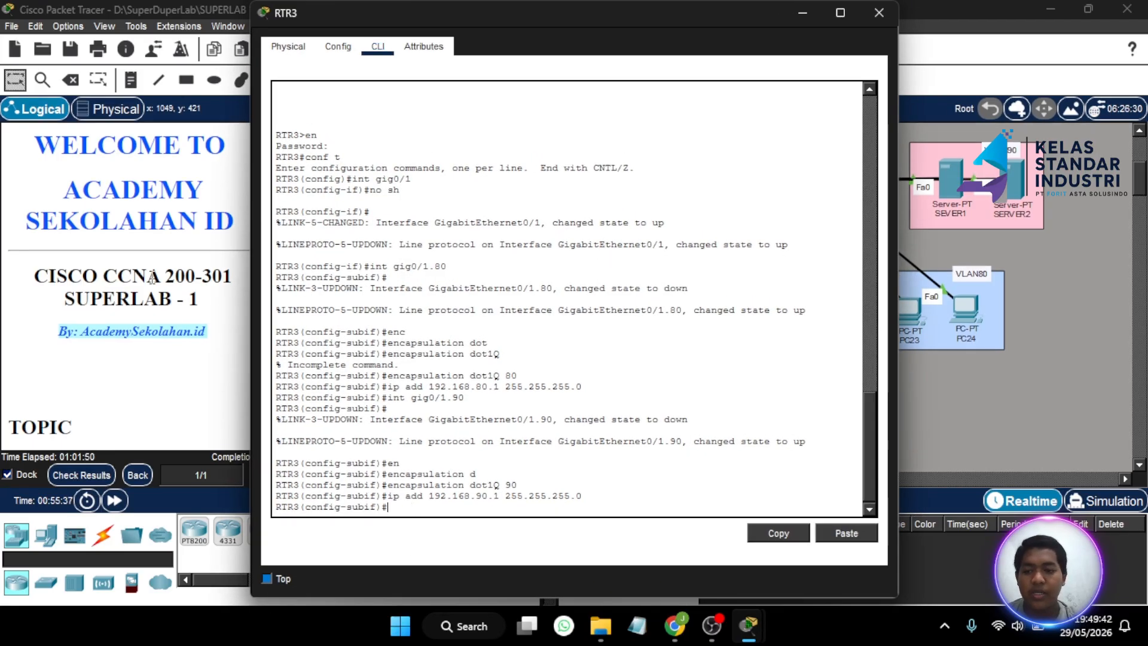
{"action": "scroll", "coordinate": [151, 277], "scroll_direction": "down", "scroll_amount": 15}
{"action": "scroll", "coordinate": [151, 277], "scroll_direction": "up", "scroll_amount": 10}
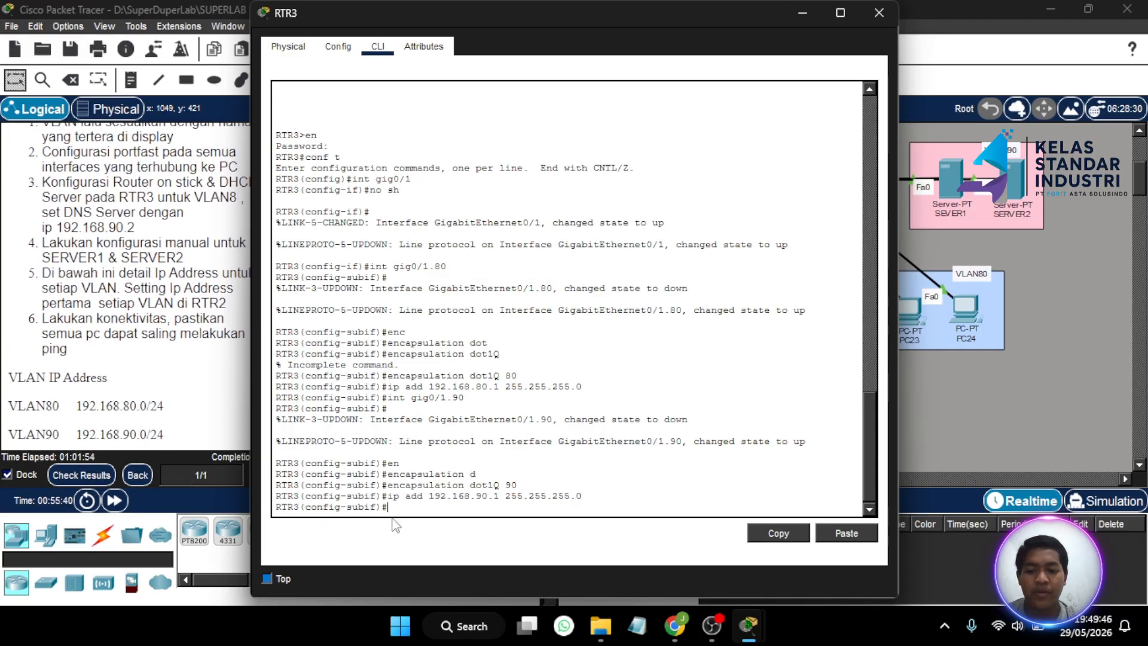
{"action": "type", "text": "i"}
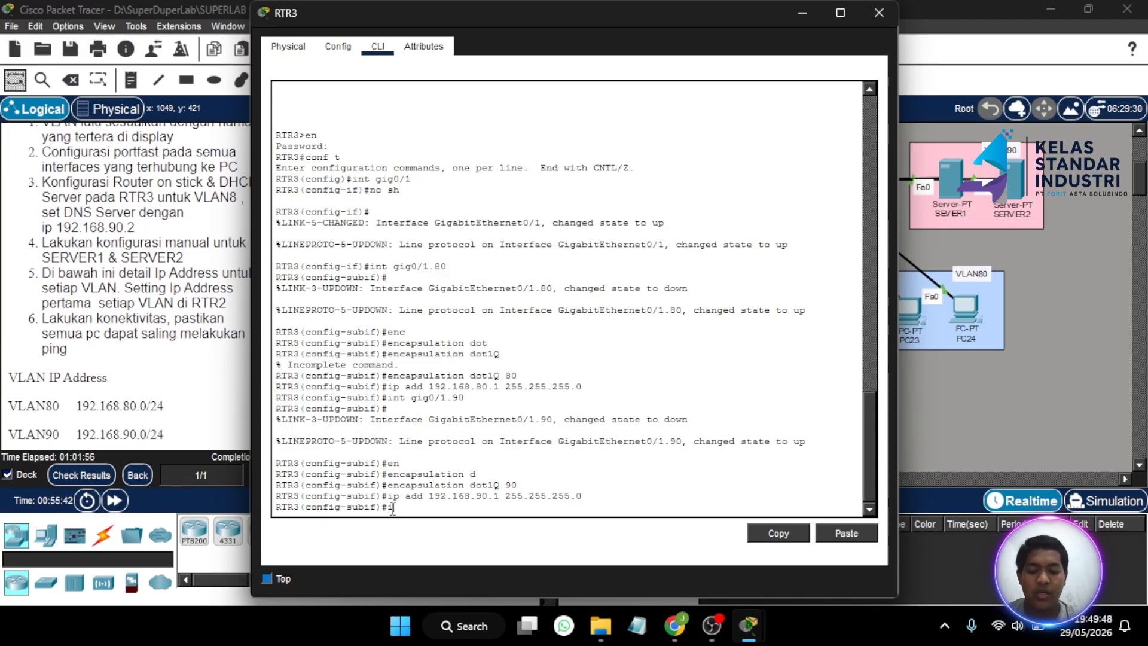
{"action": "type", "text": "nt vl"}
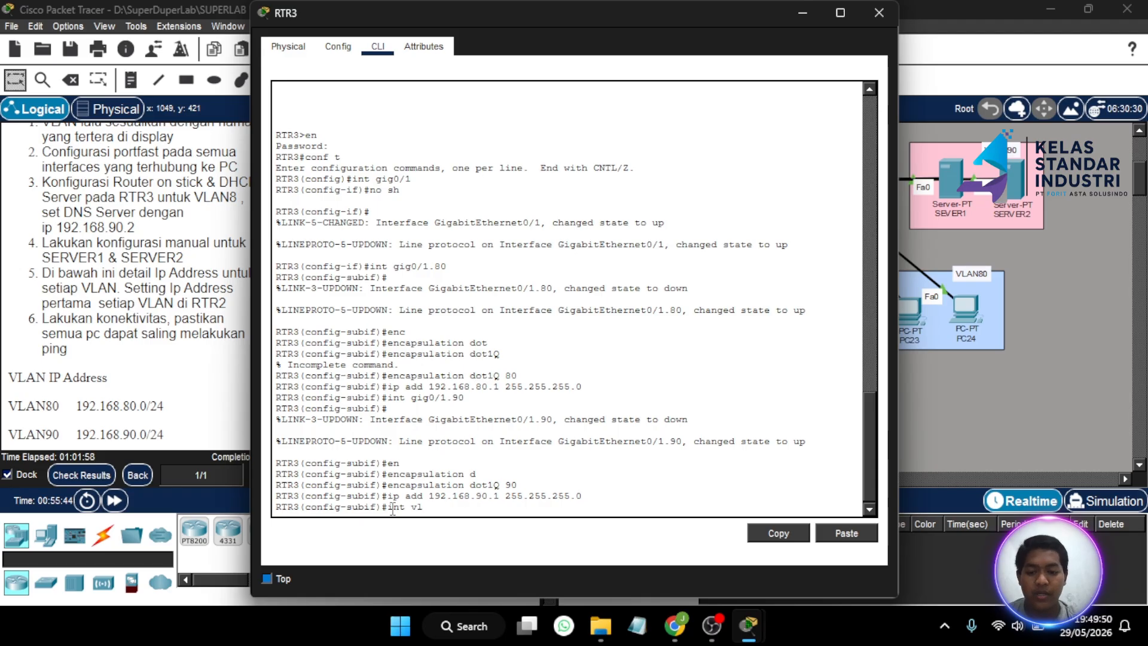
{"action": "type", "text": " 80"}
{"action": "key", "text": "Return"}
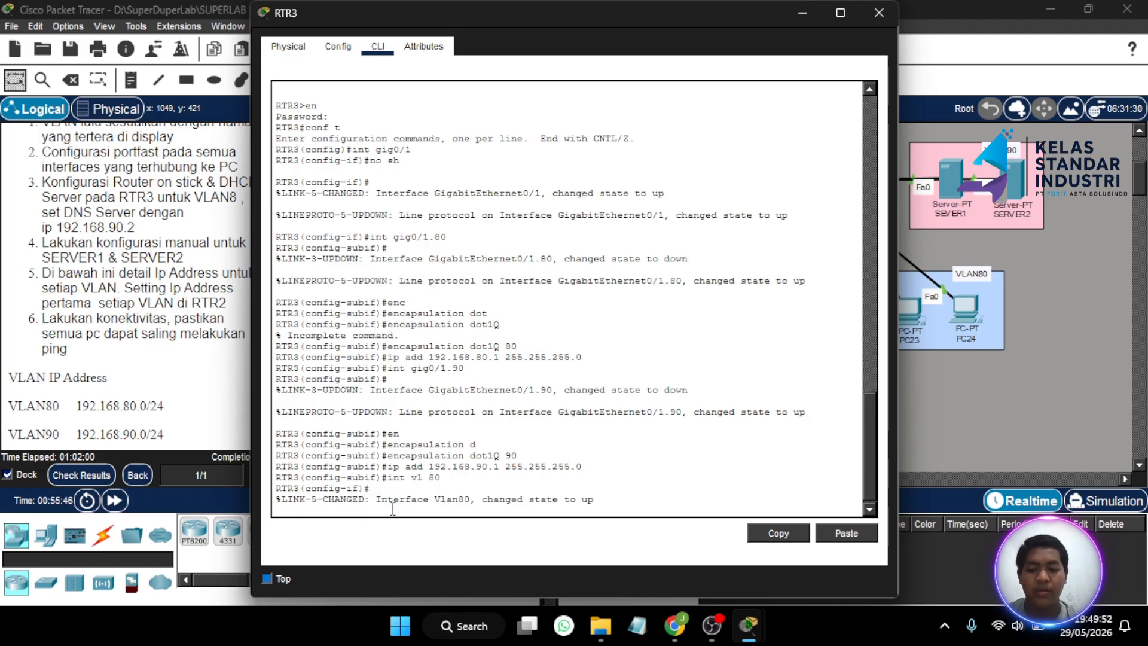
{"action": "key", "text": "Return"}
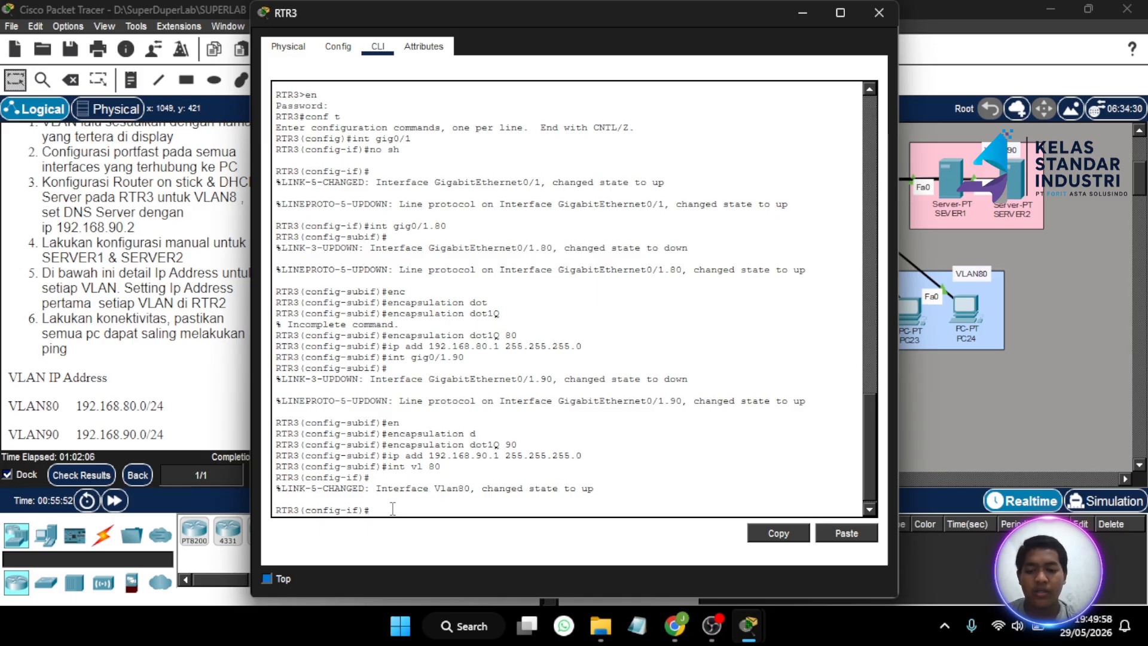
- Return to global configuration and create the DHCP pool named VLAN80
{"action": "type", "text": "ex"}
{"action": "key", "text": "Return"}
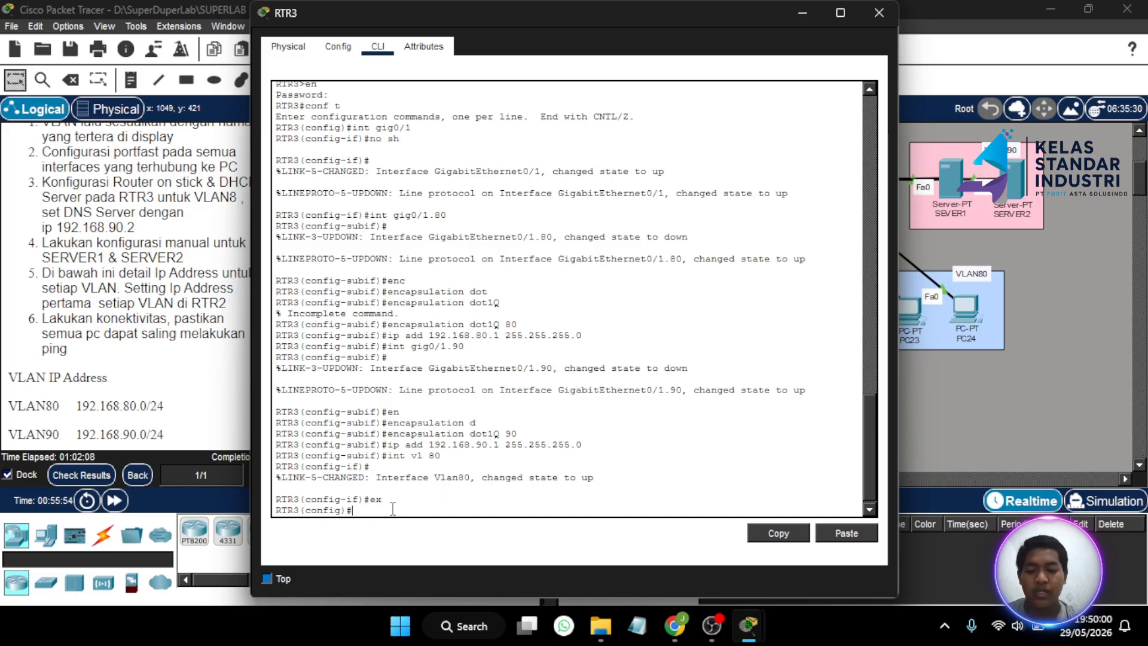
{"action": "type", "text": "ip dh"}
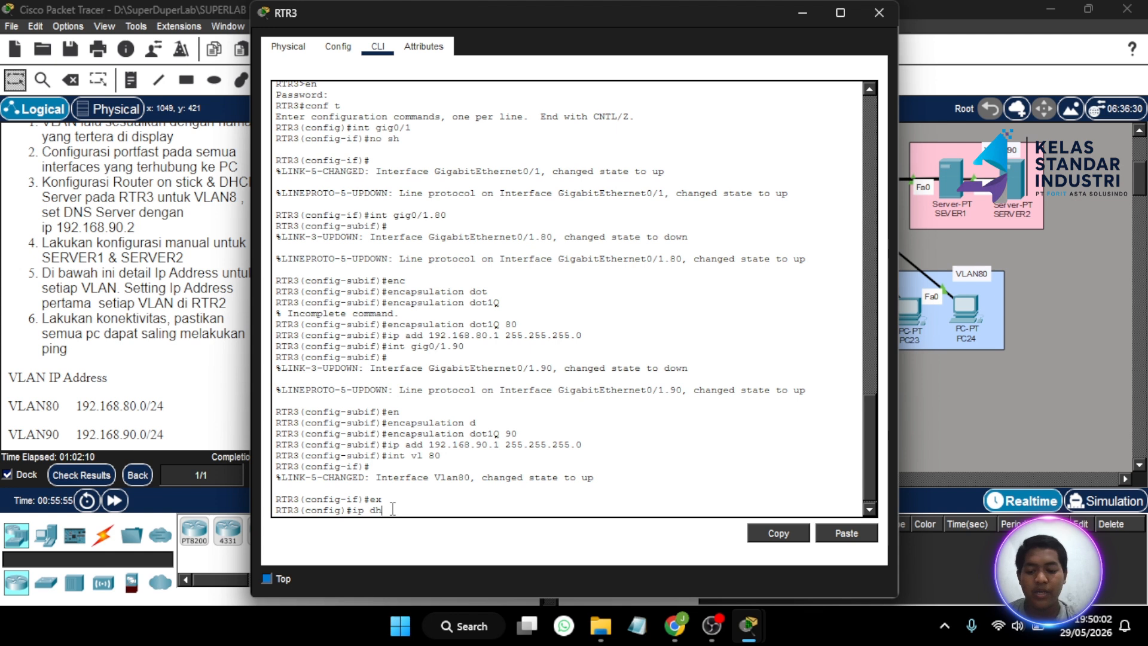
{"action": "type", "text": "cp pool"}
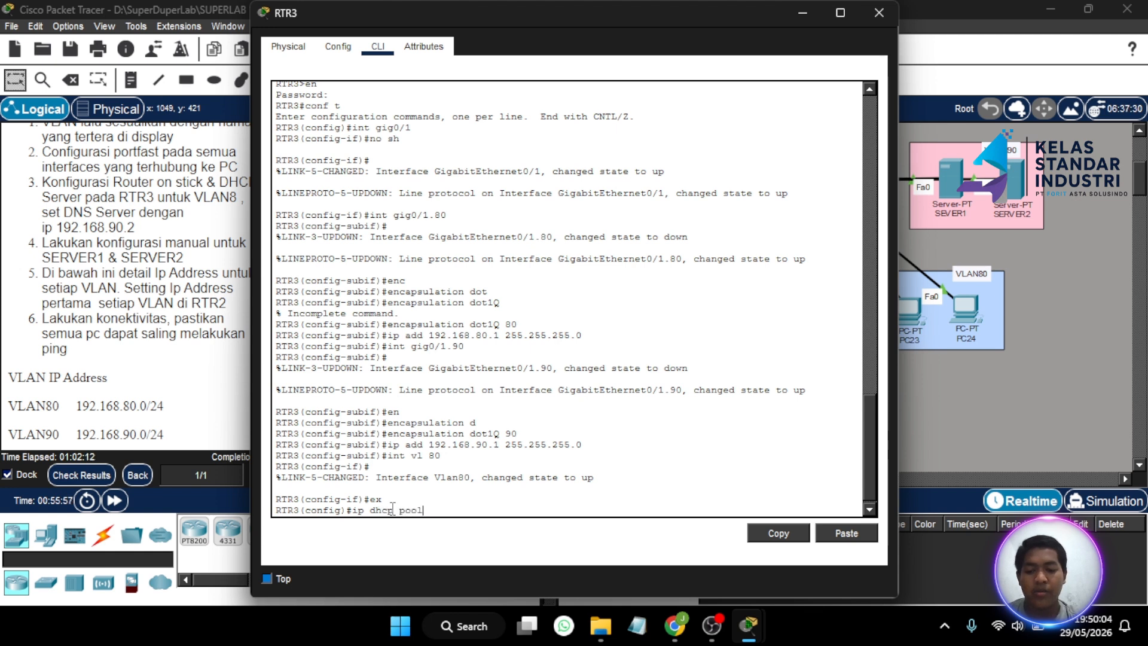
{"action": "type", "text": " v"}
{"action": "key", "text": "BackSpace"}
{"action": "type", "text": "VLAN"}
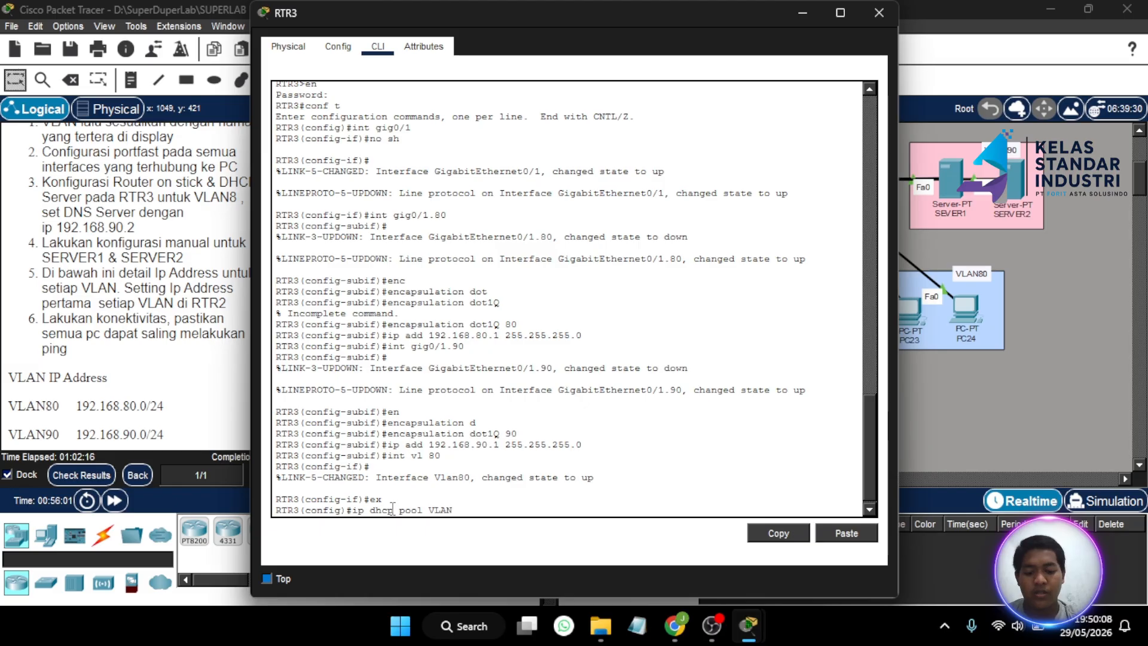
{"action": "type", "text": " 80"}
{"action": "key", "text": "Return"}
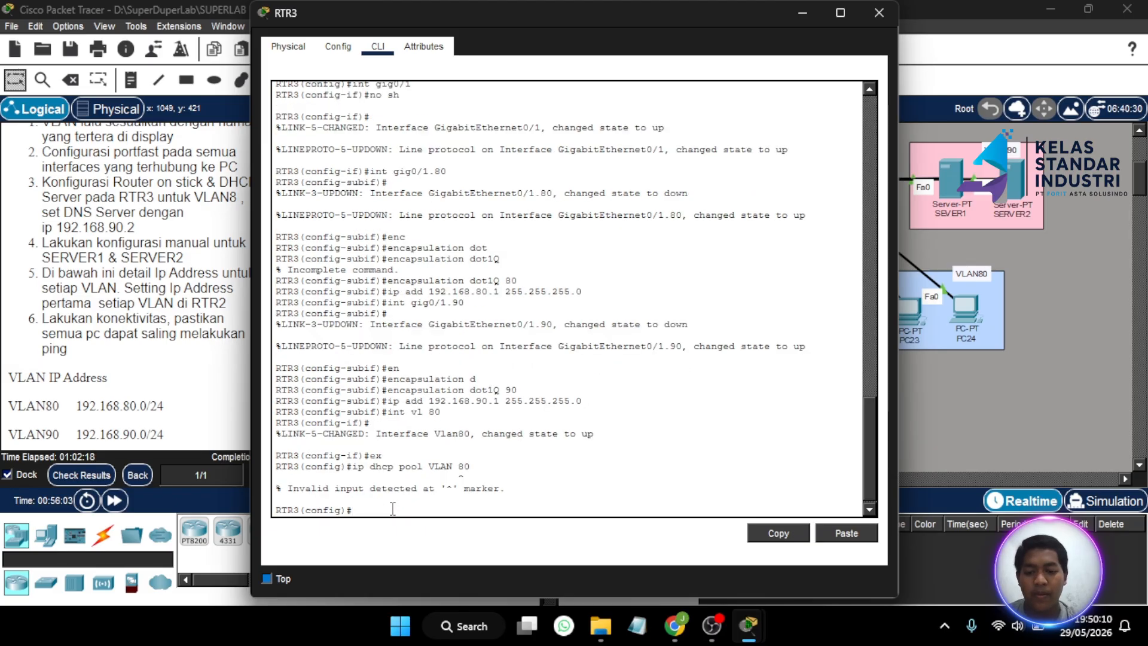
{"action": "key", "text": "Up"}
{"action": "key", "text": "Return"}
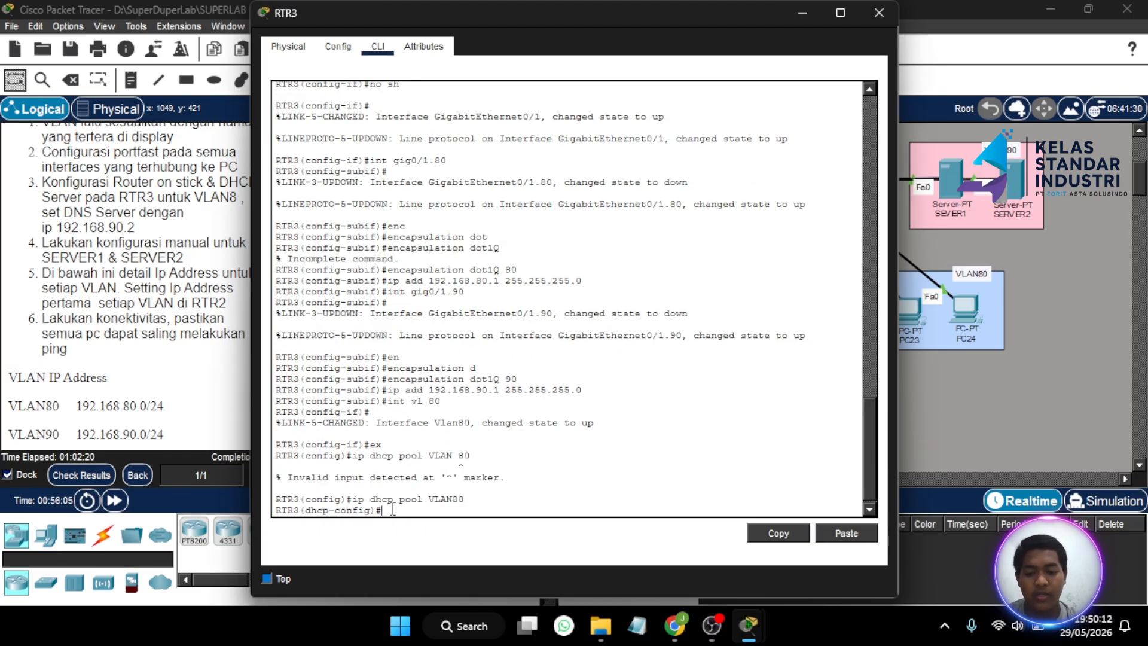
- Give the pool network 192.168.80.0 255.255.255.0 and default router 192.168.80.1
{"action": "type", "text": "n"}
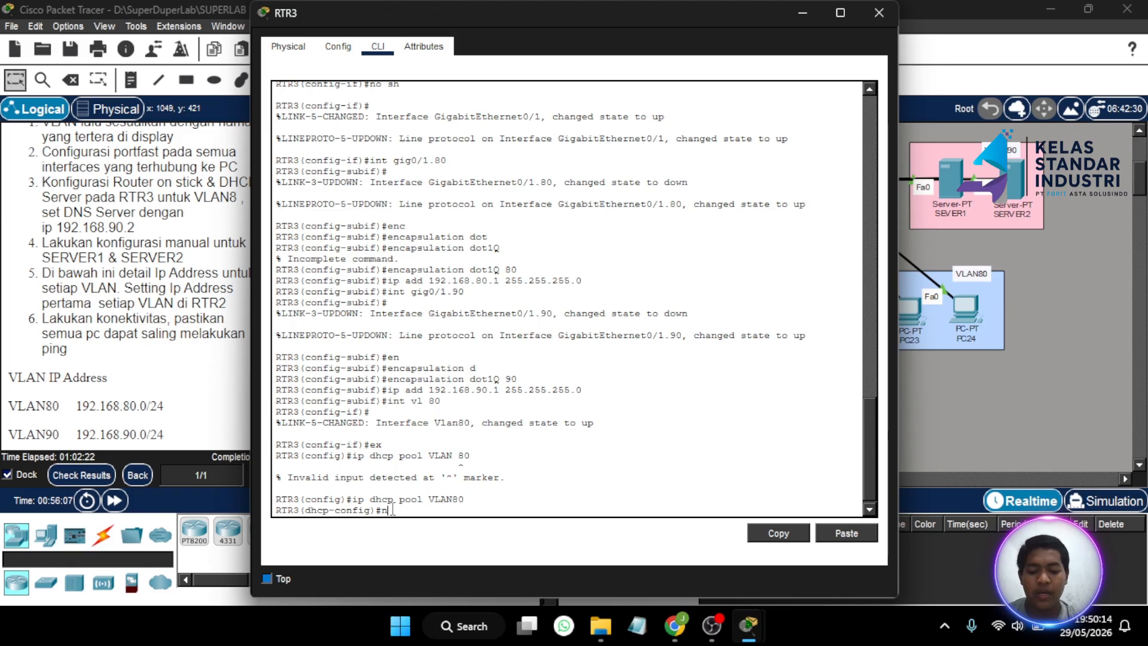
{"action": "type", "text": "et 192.16"}
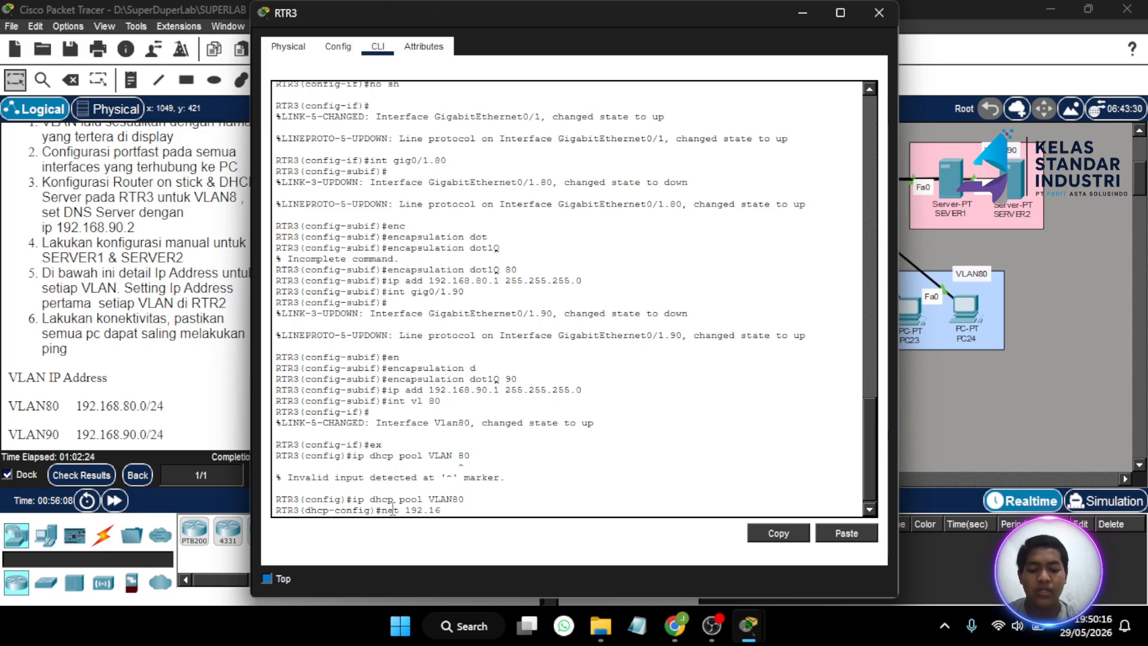
{"action": "type", "text": "8.80.0 255.255.25"}
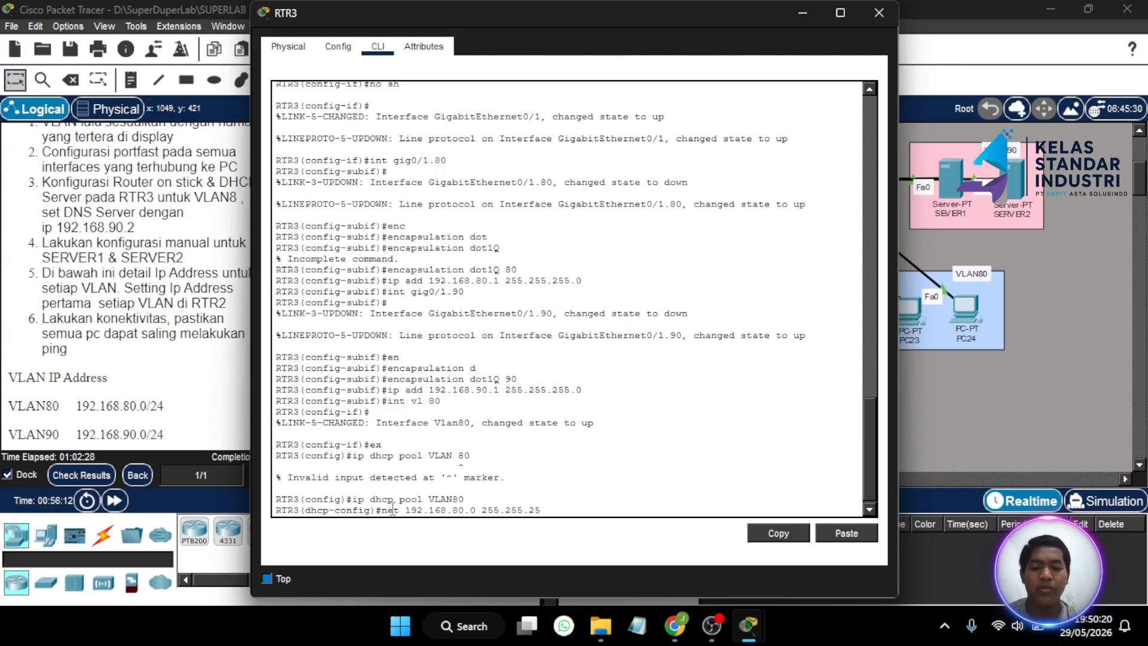
{"action": "type", "text": "5.0"}
{"action": "key", "text": "Return"}
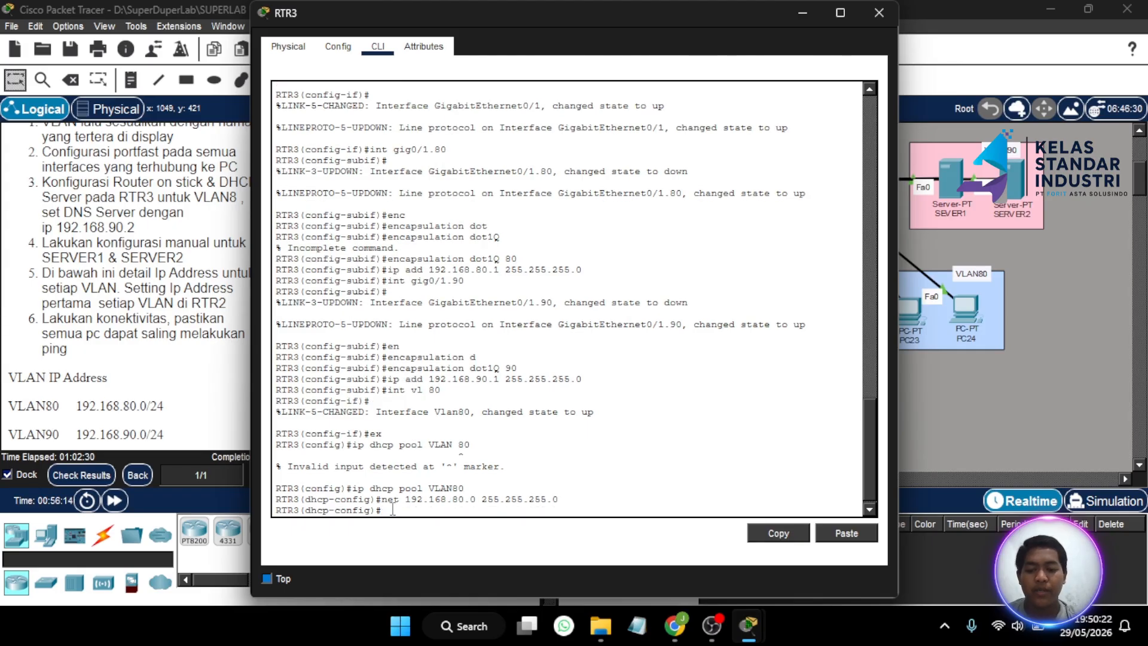
{"action": "type", "text": "default"}
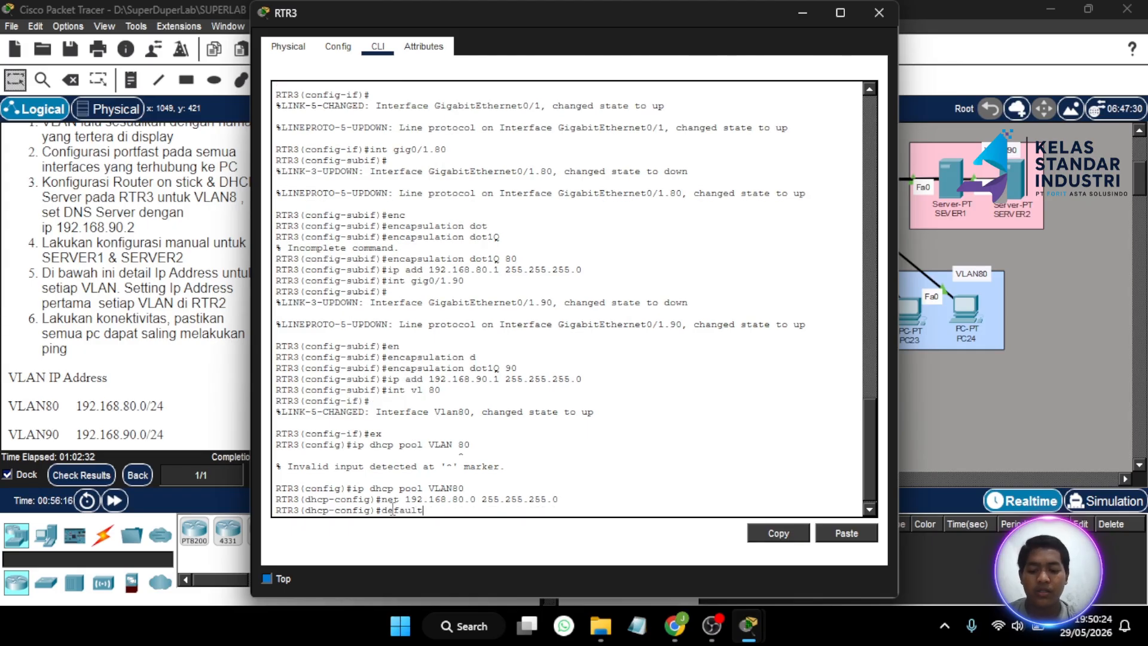
{"action": "type", "text": "-router"}
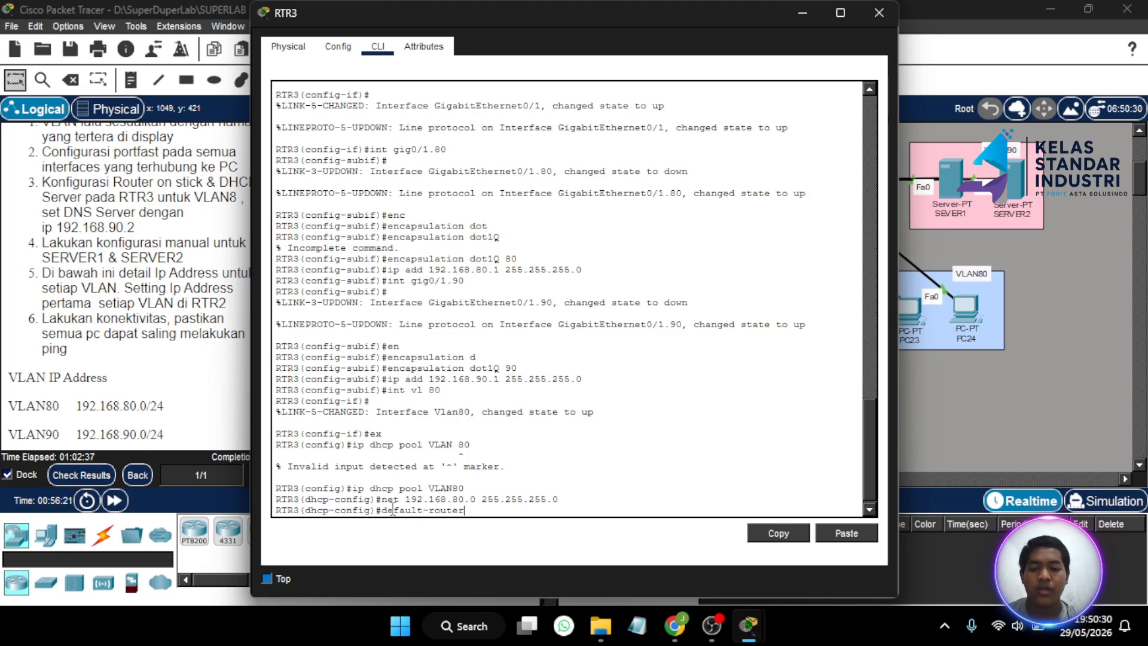
{"action": "type", "text": "192"}
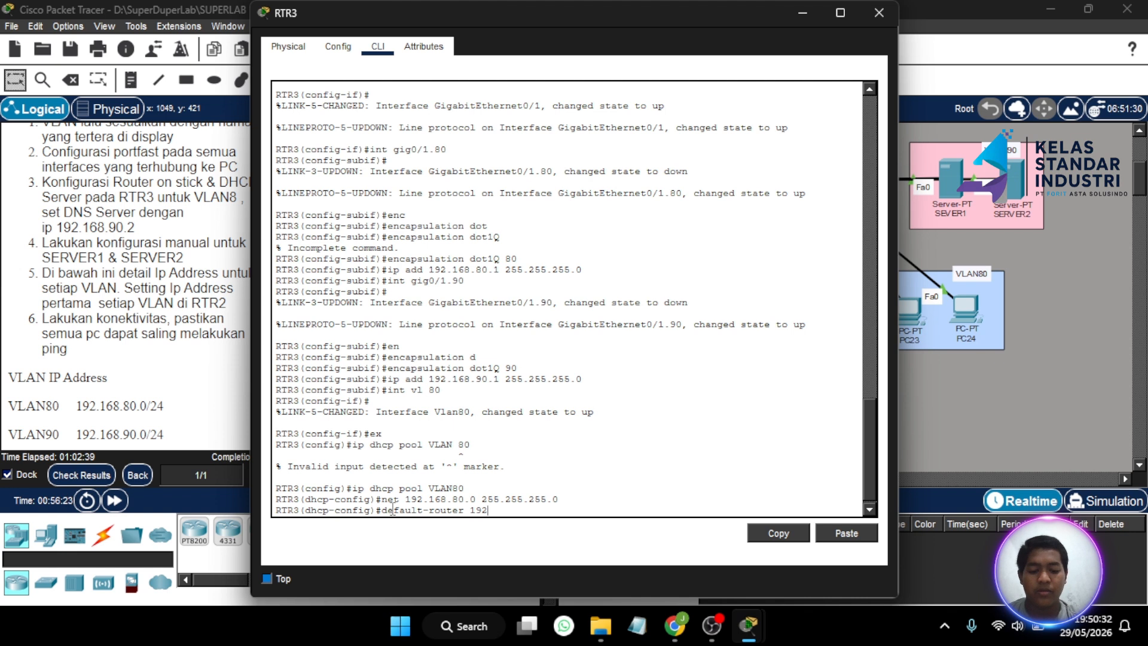
{"action": "type", "text": ".168"}
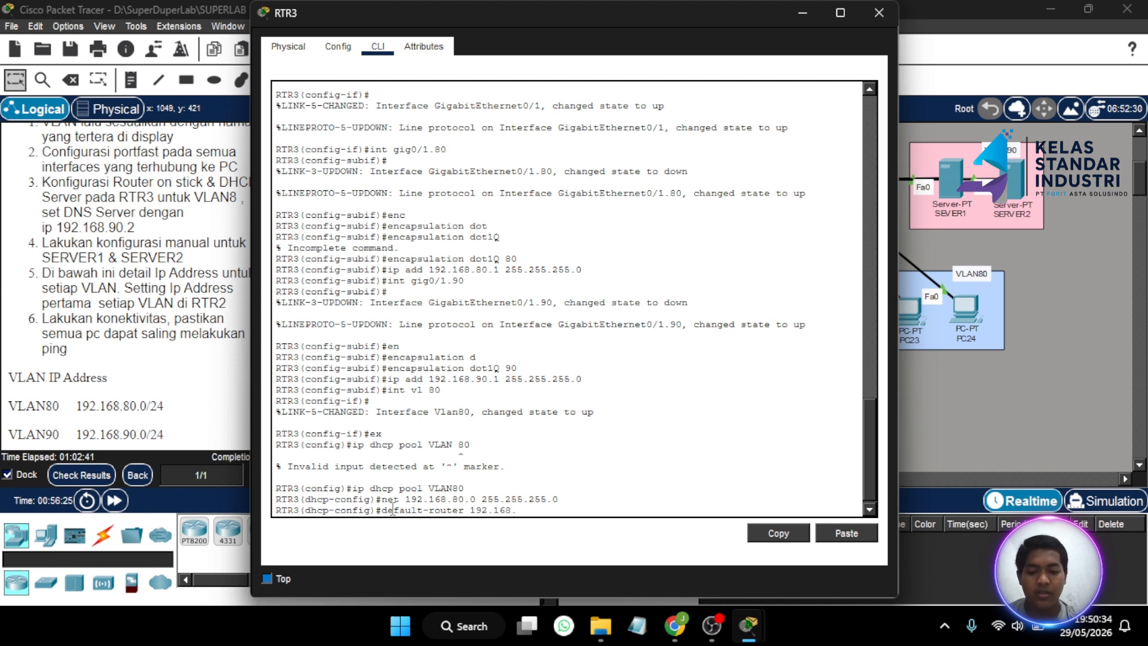
{"action": "type", "text": "."}
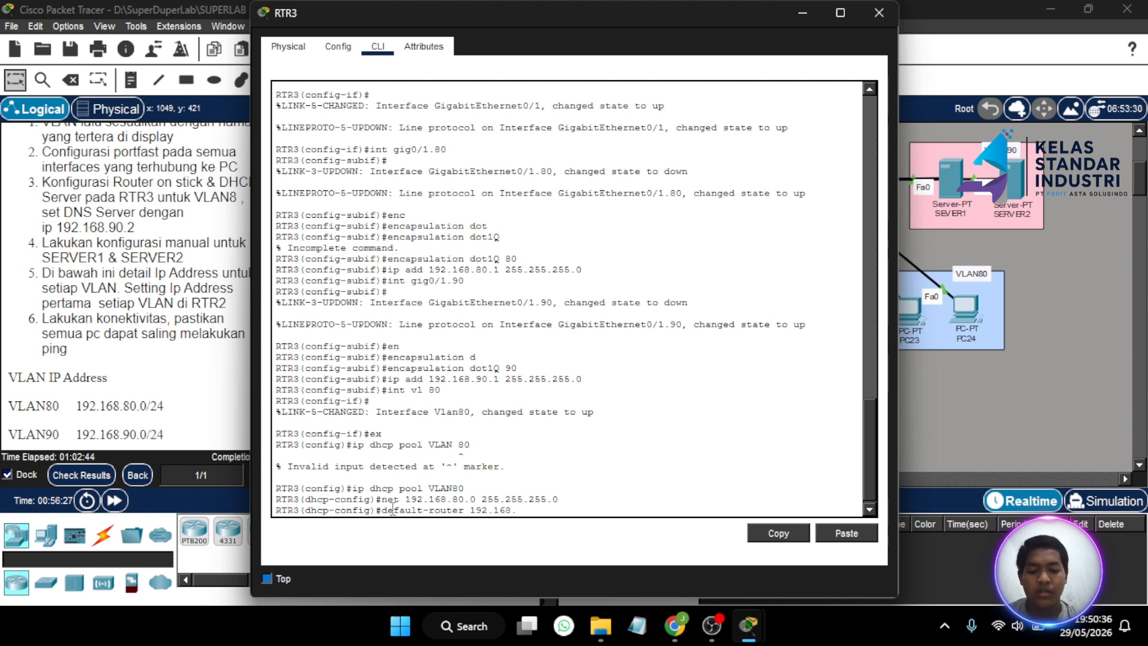
{"action": "type", "text": "80.1"}
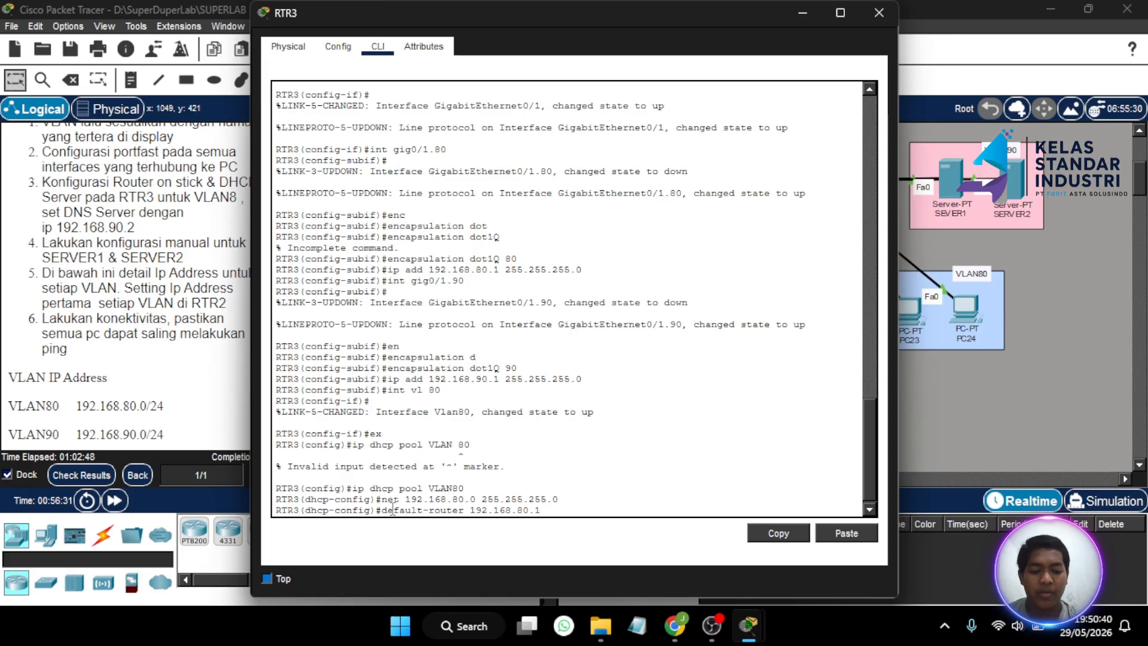
{"action": "key", "text": "Return"}
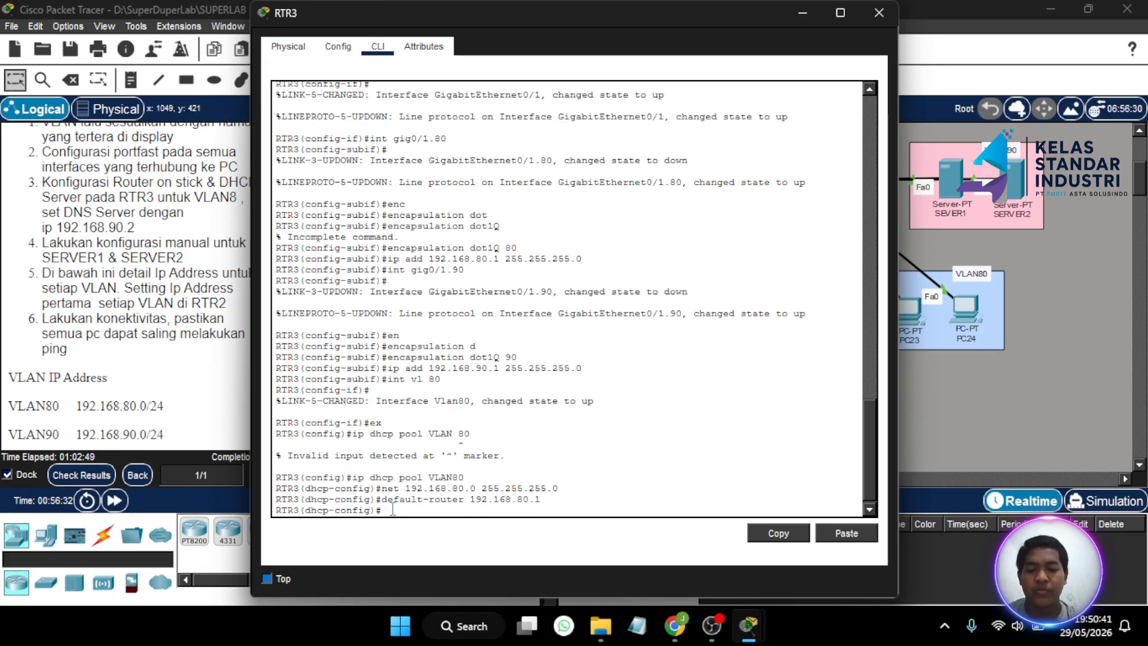
{"action": "left_click", "coordinate": [803, 23]}
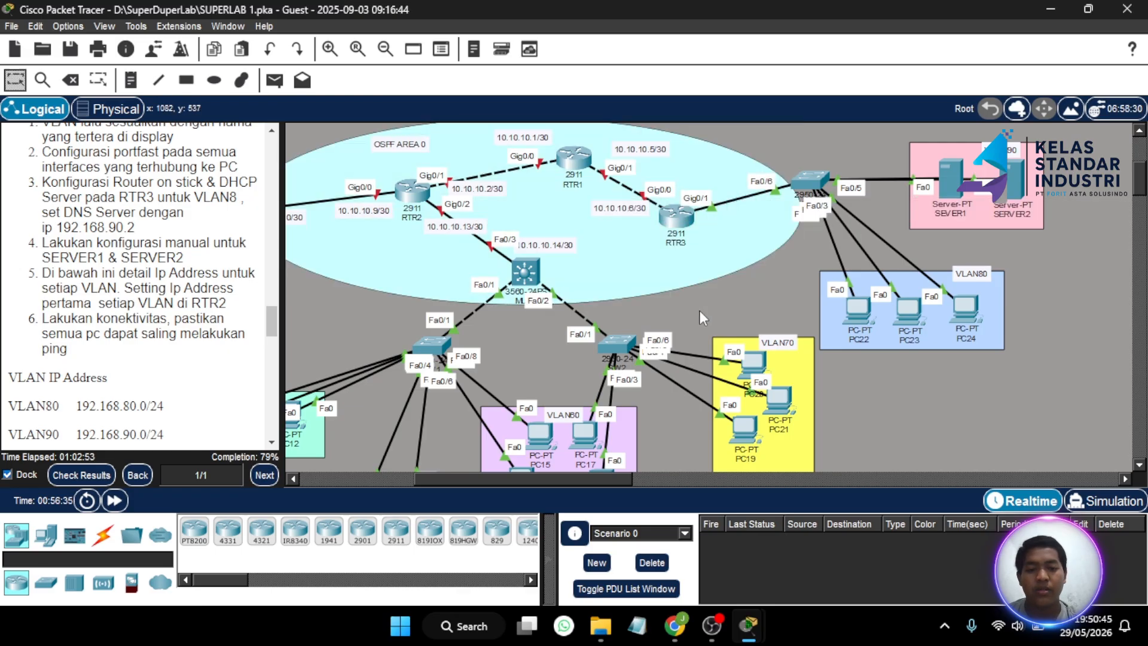
{"action": "left_click", "coordinate": [681, 218]}
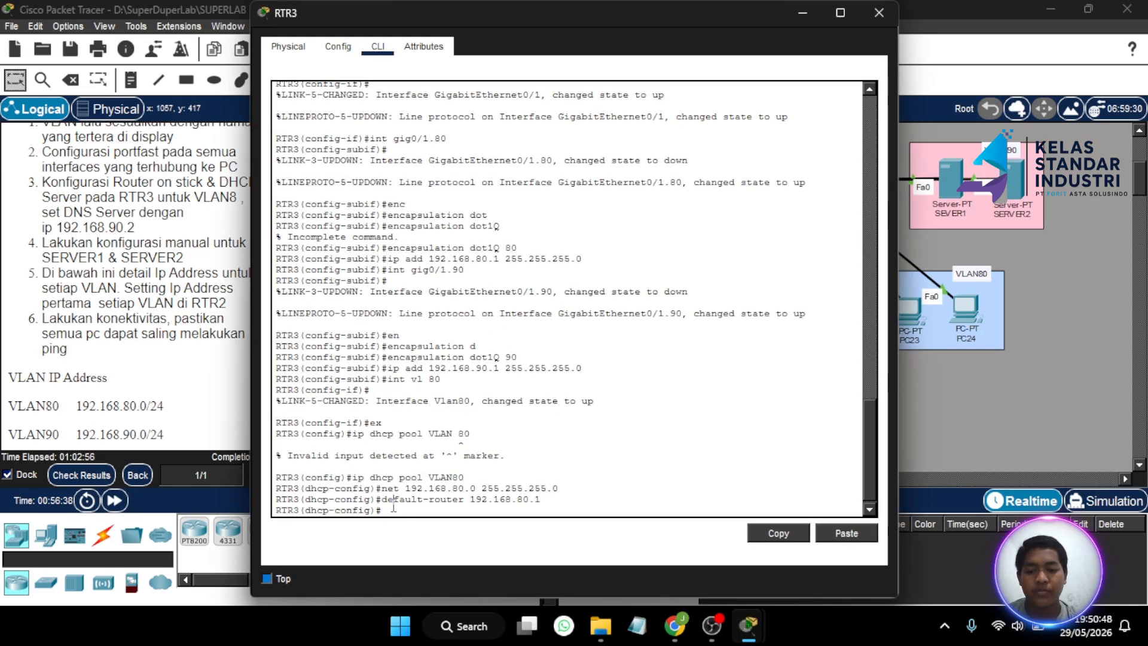
- Add DNS server 192.168.90.2 to the VLAN80 pool and close RTR3's window
{"action": "key", "text": "Return"}
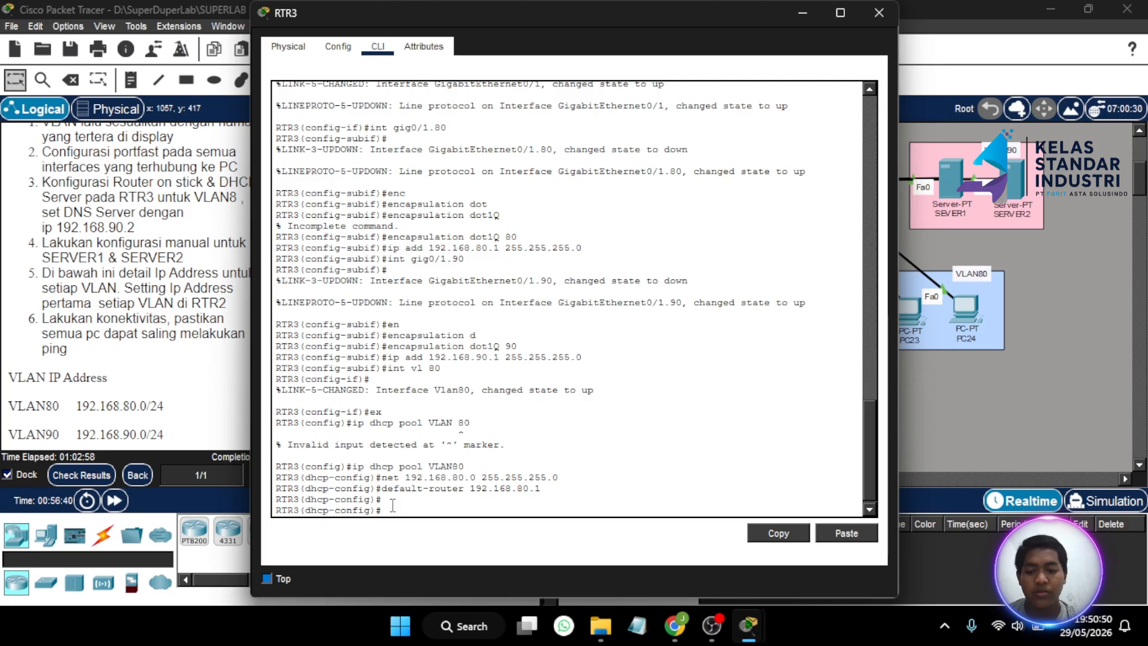
{"action": "type", "text": "dns-serve"}
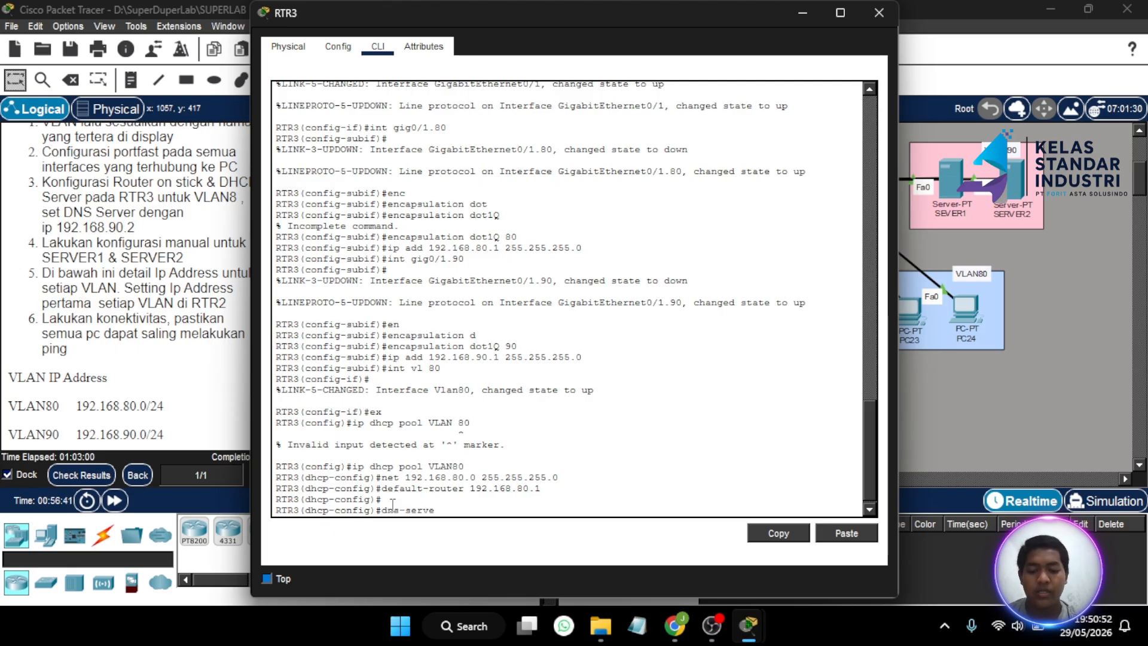
{"action": "type", "text": "r 192"}
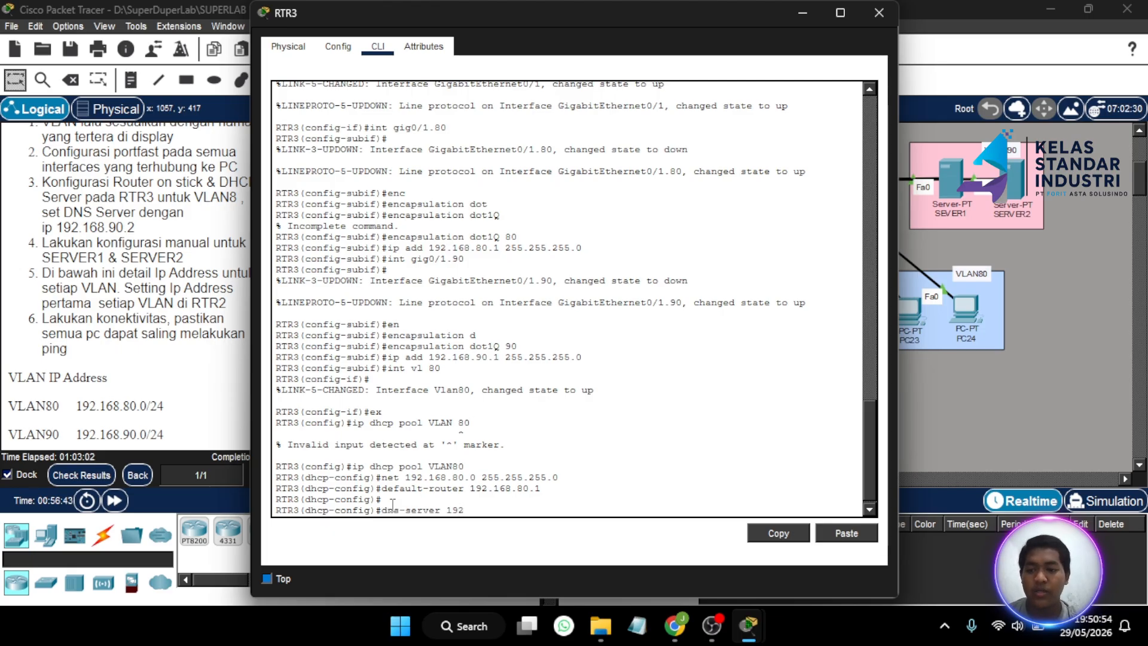
{"action": "type", "text": ".168"}
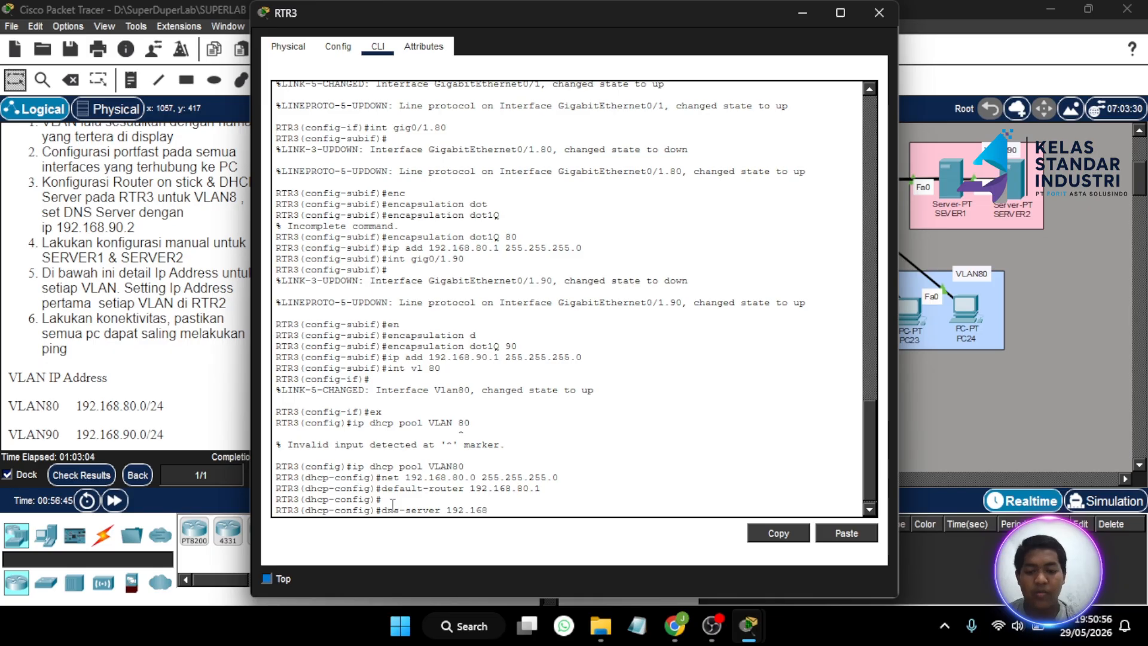
{"action": "type", "text": ".9"}
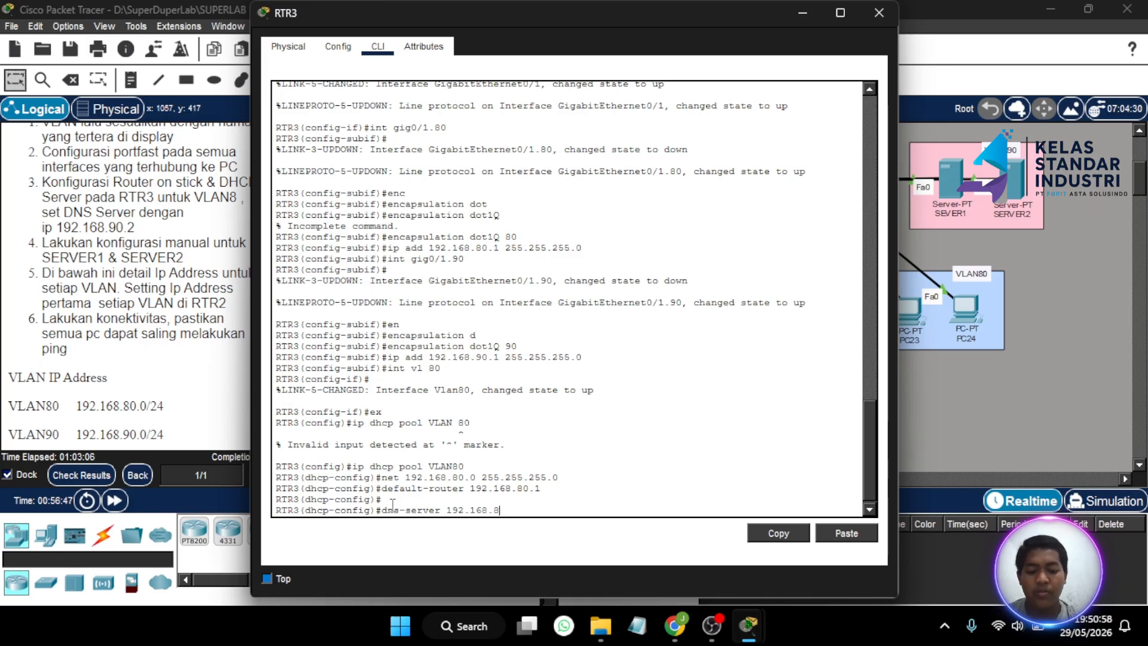
{"action": "type", "text": "0."}
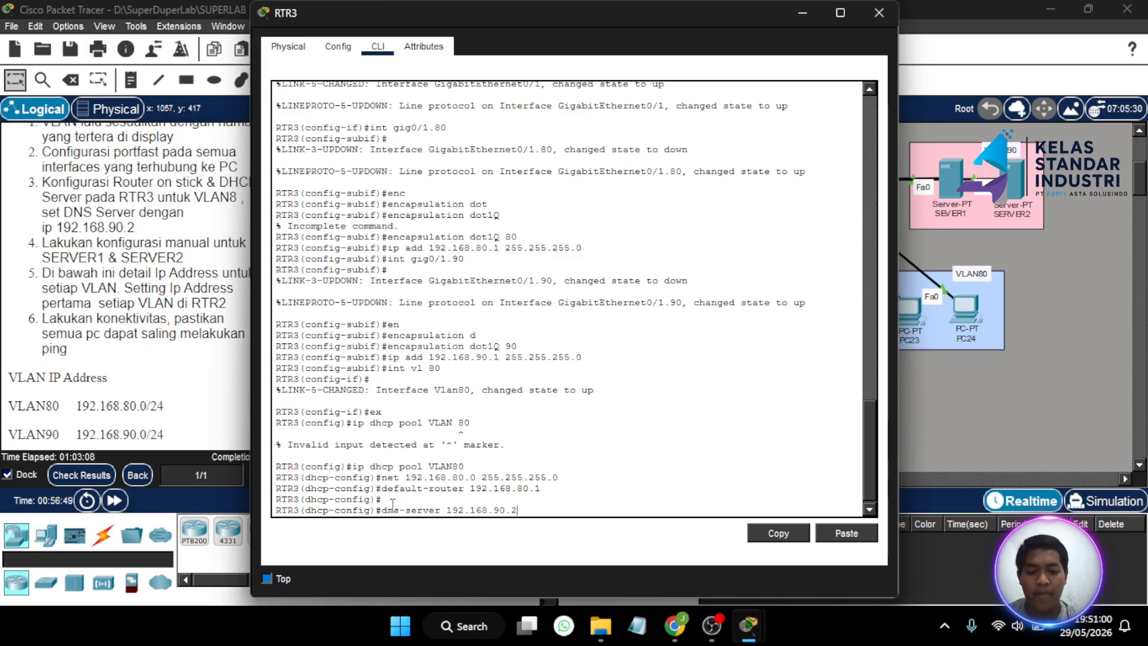
{"action": "type", "text": "2"}
{"action": "key", "text": "Return"}
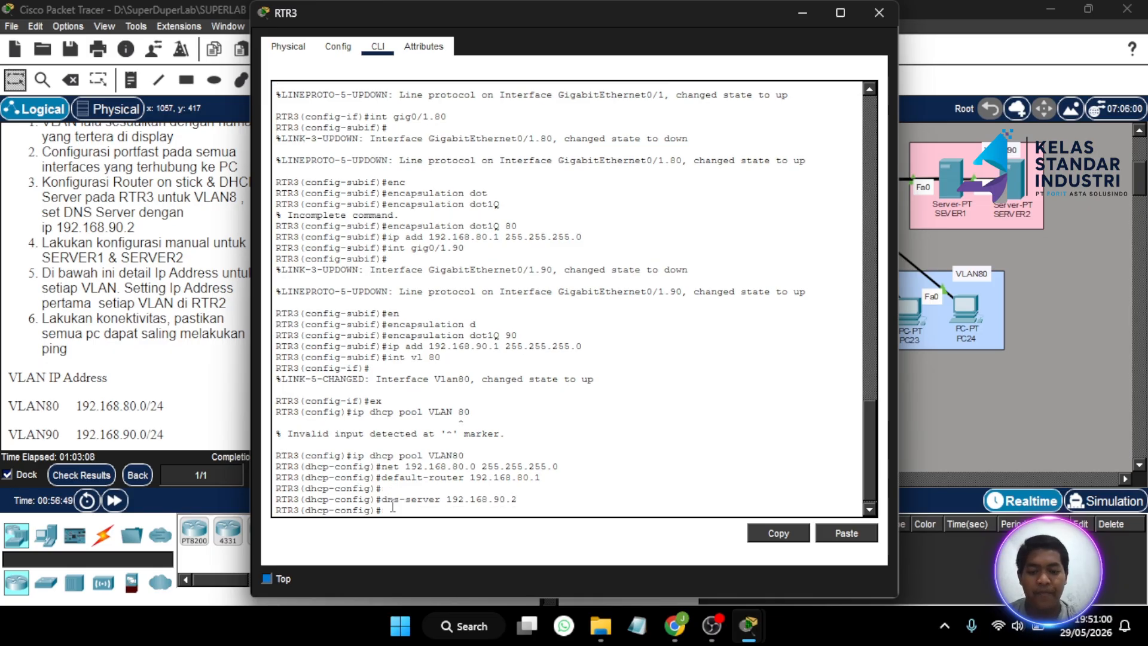
{"action": "left_click", "coordinate": [879, 13]}
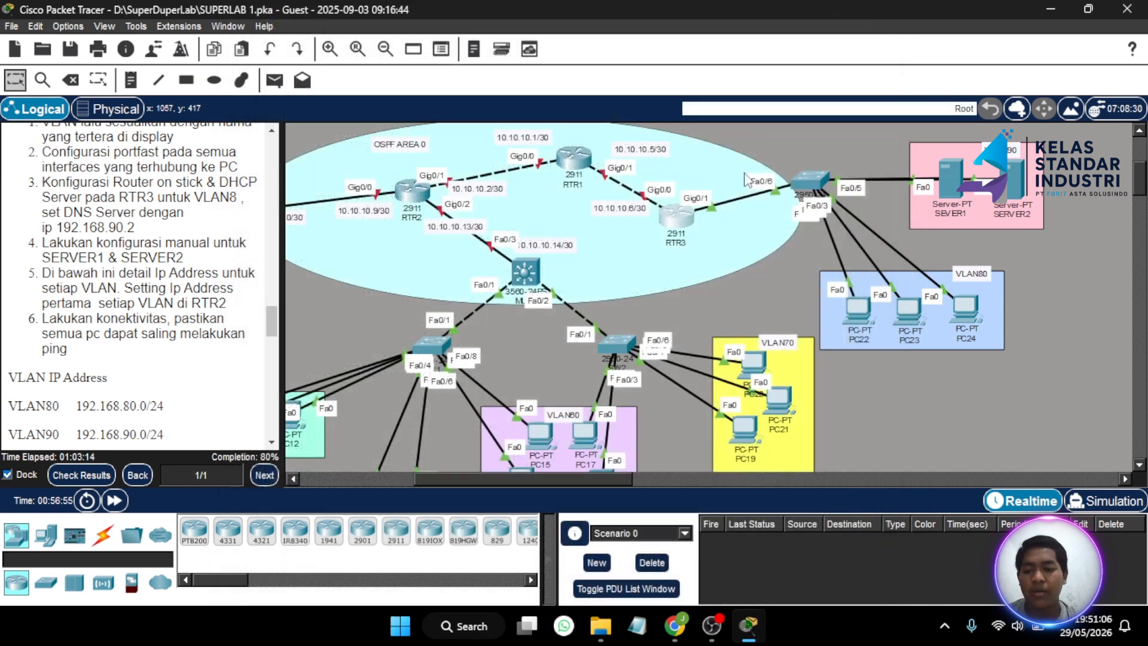
{"action": "left_click", "coordinate": [107, 477]}
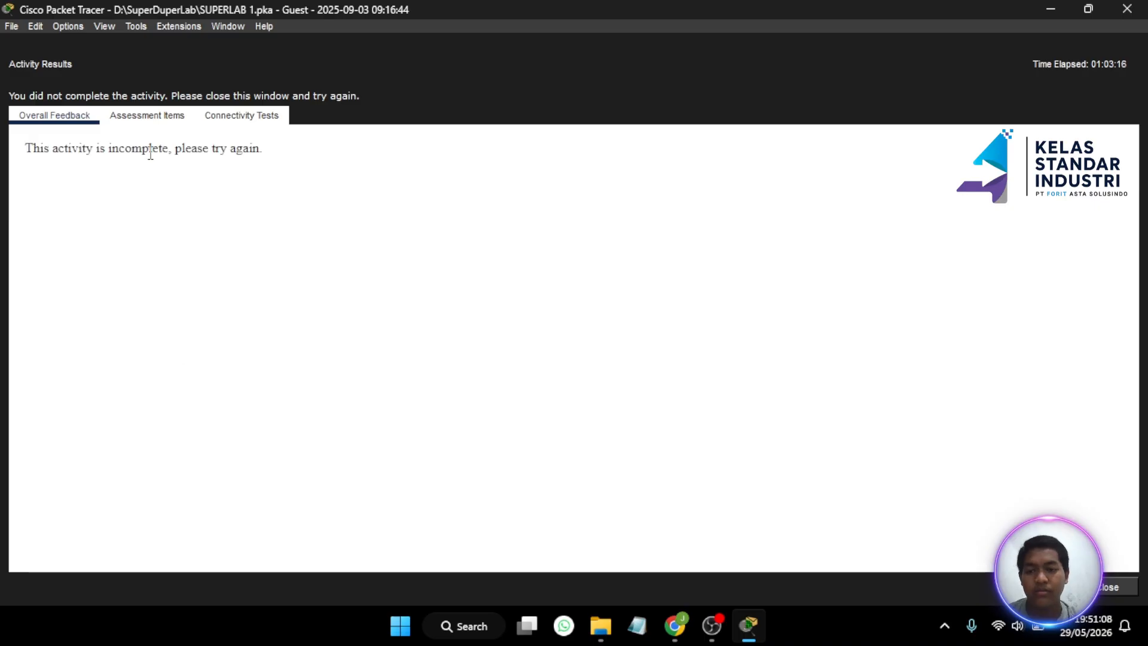
{"action": "left_click", "coordinate": [147, 116]}
{"action": "scroll", "coordinate": [162, 313], "scroll_direction": "down", "scroll_amount": 10}
{"action": "scroll", "coordinate": [163, 320], "scroll_direction": "down", "scroll_amount": 15}
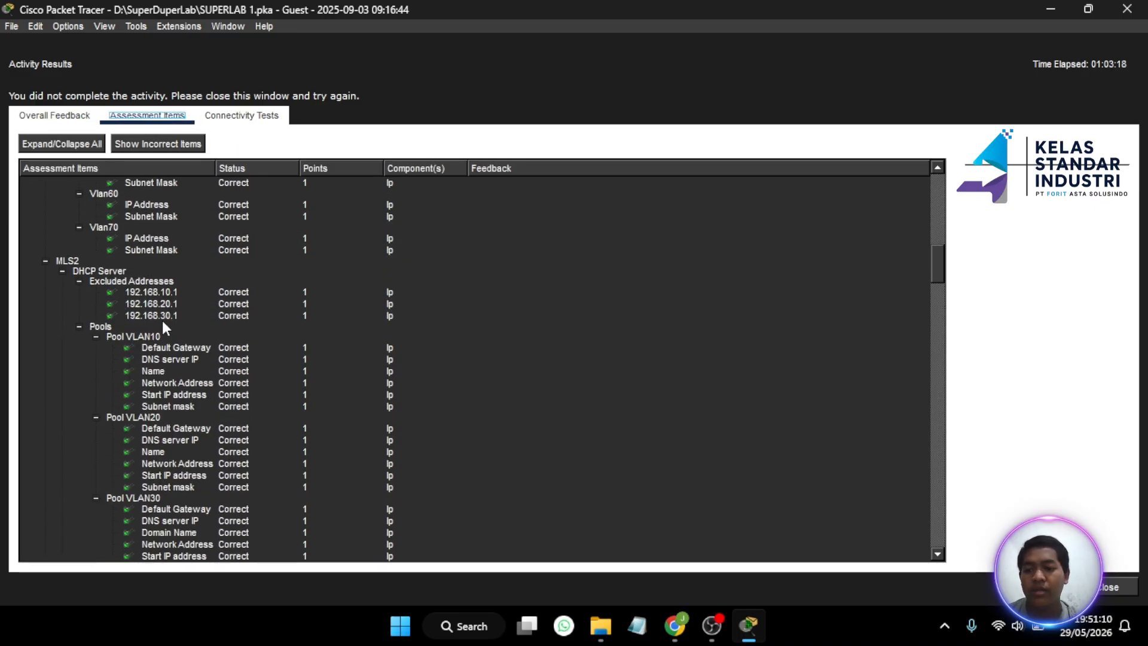
{"action": "scroll", "coordinate": [162, 320], "scroll_direction": "down", "scroll_amount": 15}
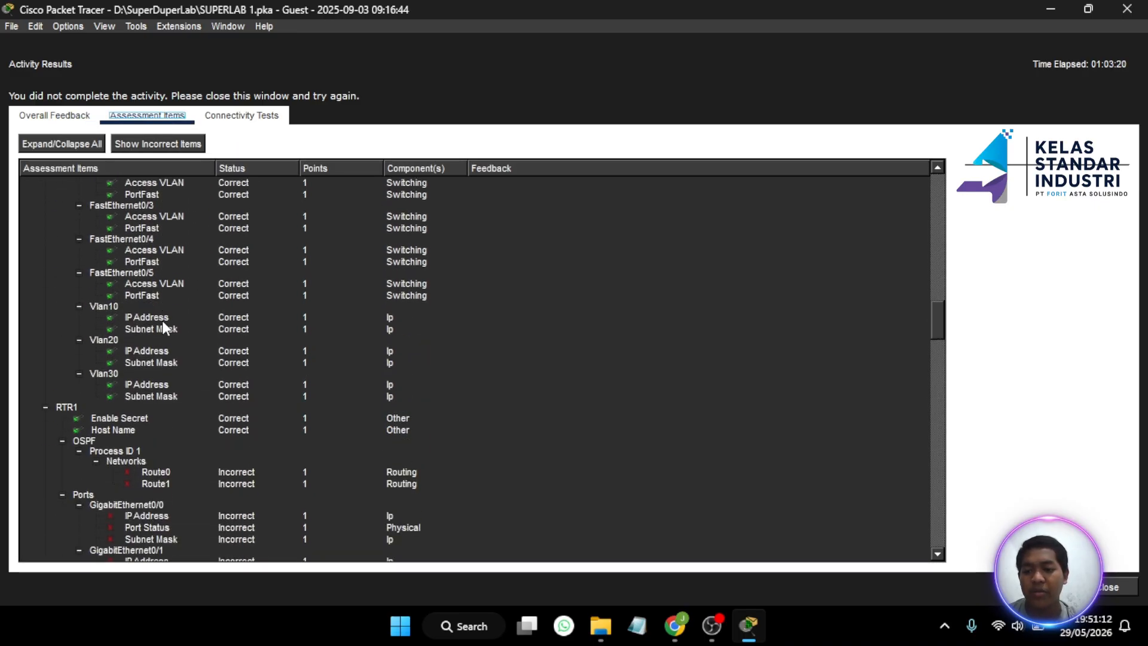
{"action": "scroll", "coordinate": [162, 321], "scroll_direction": "down", "scroll_amount": 6}
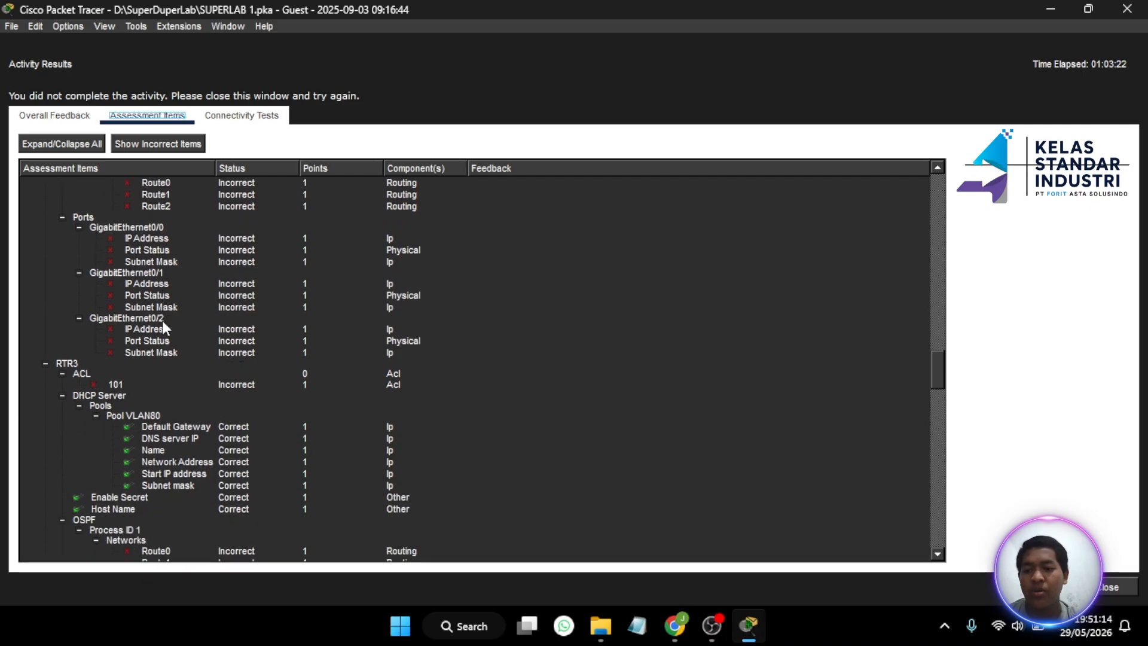
{"action": "scroll", "coordinate": [163, 326], "scroll_direction": "down", "scroll_amount": 1}
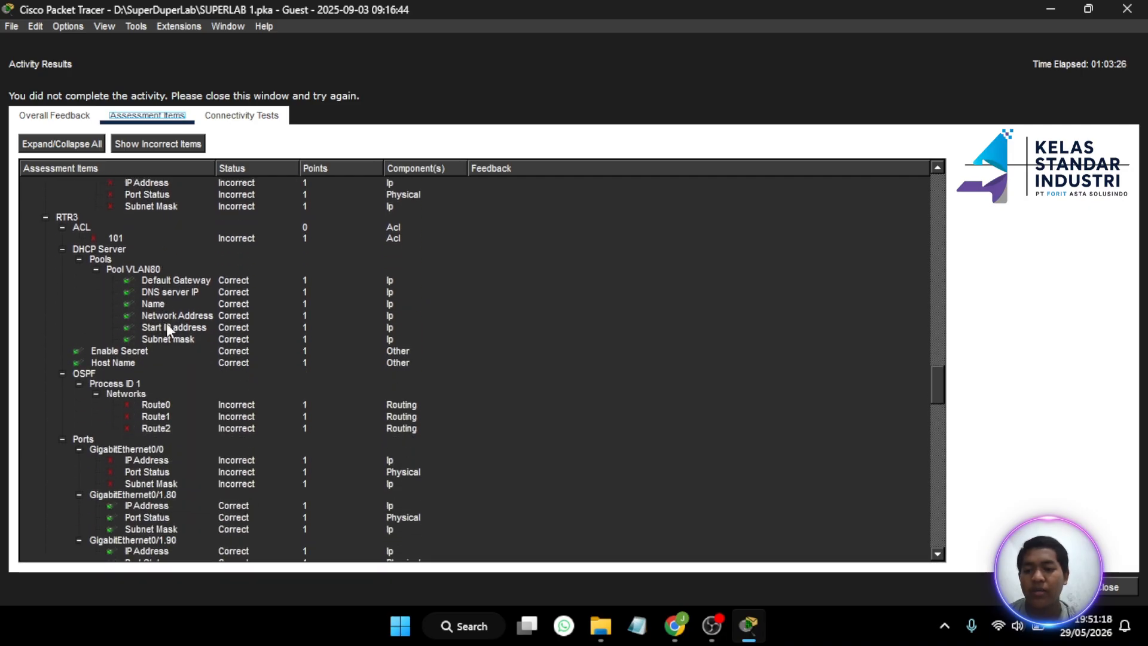
{"action": "scroll", "coordinate": [195, 395], "scroll_direction": "down", "scroll_amount": 5}
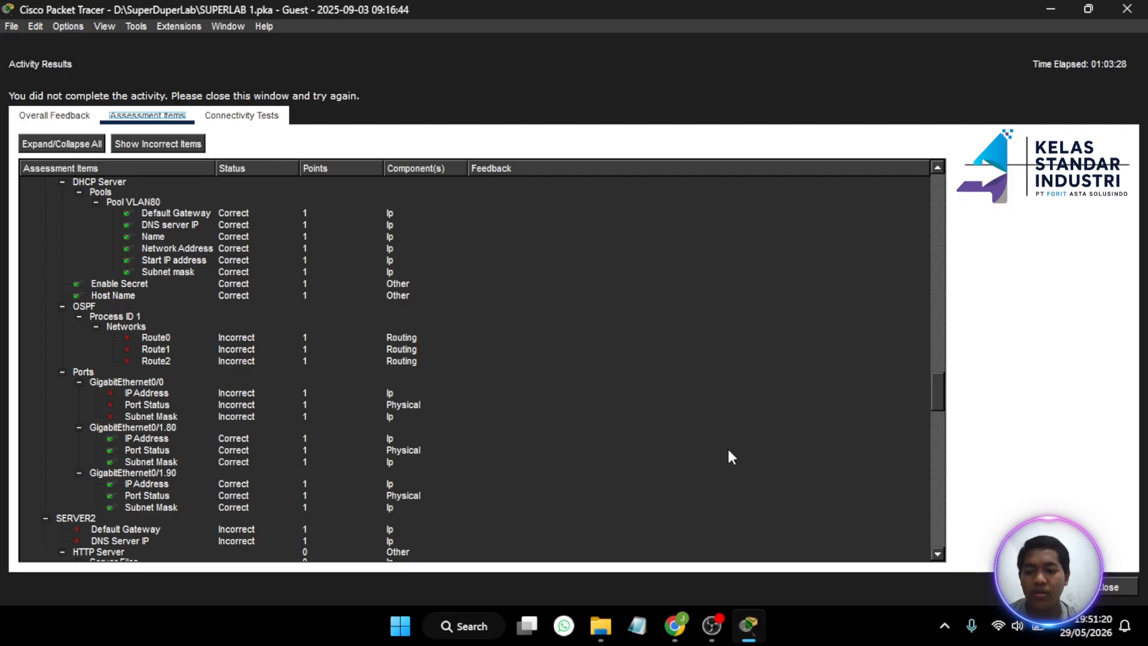
- Switch PC22's IP configuration to obtain its address via DHCP
{"action": "left_click", "coordinate": [1104, 589]}
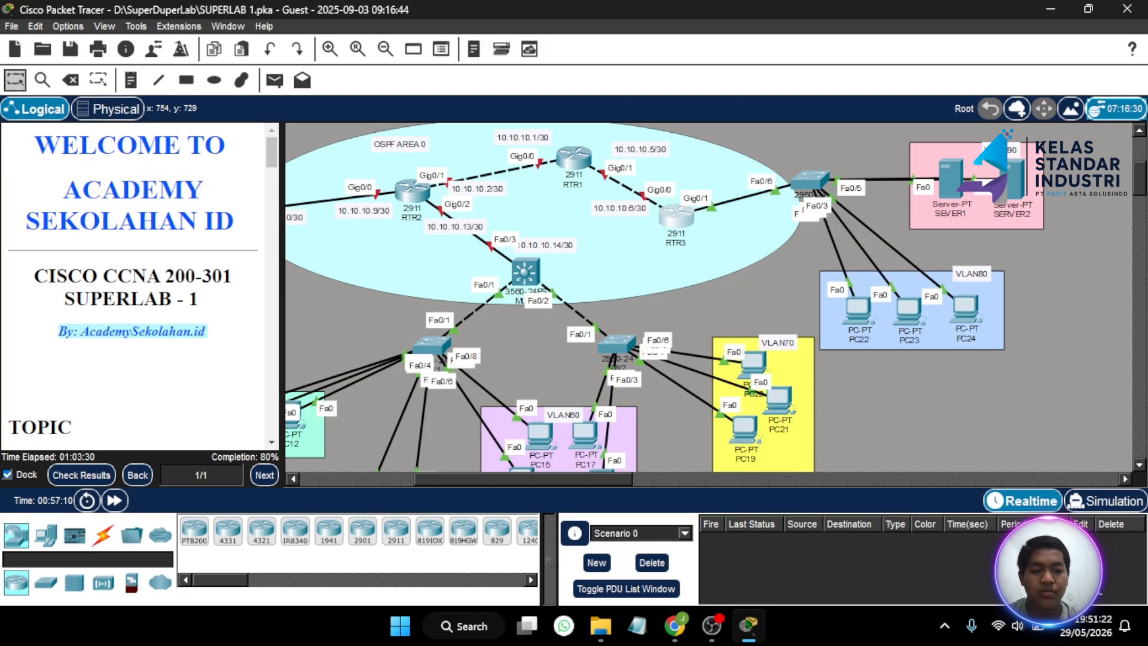
{"action": "scroll", "coordinate": [752, 279], "scroll_direction": "left", "scroll_amount": 3}
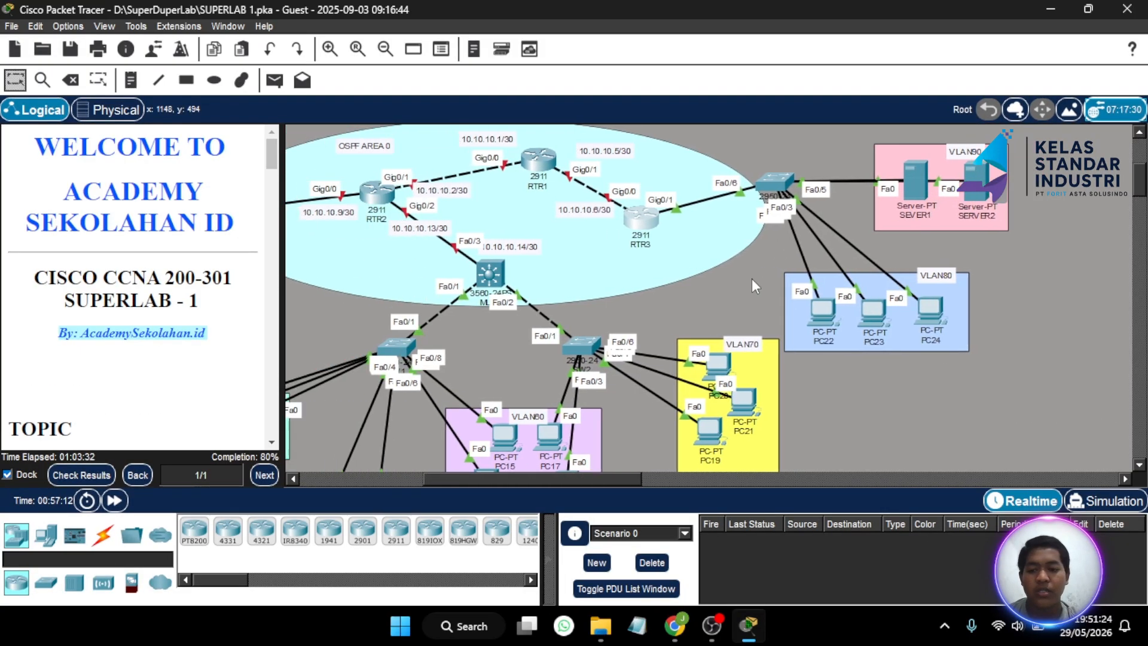
{"action": "left_click", "coordinate": [827, 318]}
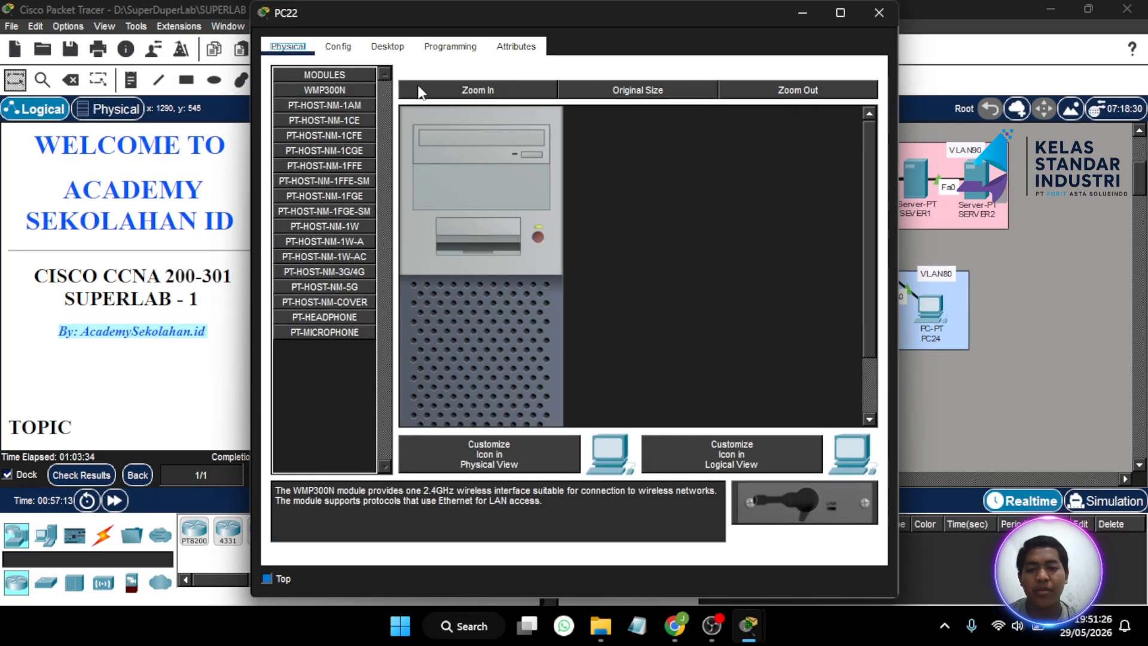
{"action": "left_click", "coordinate": [388, 46]}
{"action": "left_click", "coordinate": [340, 110]}
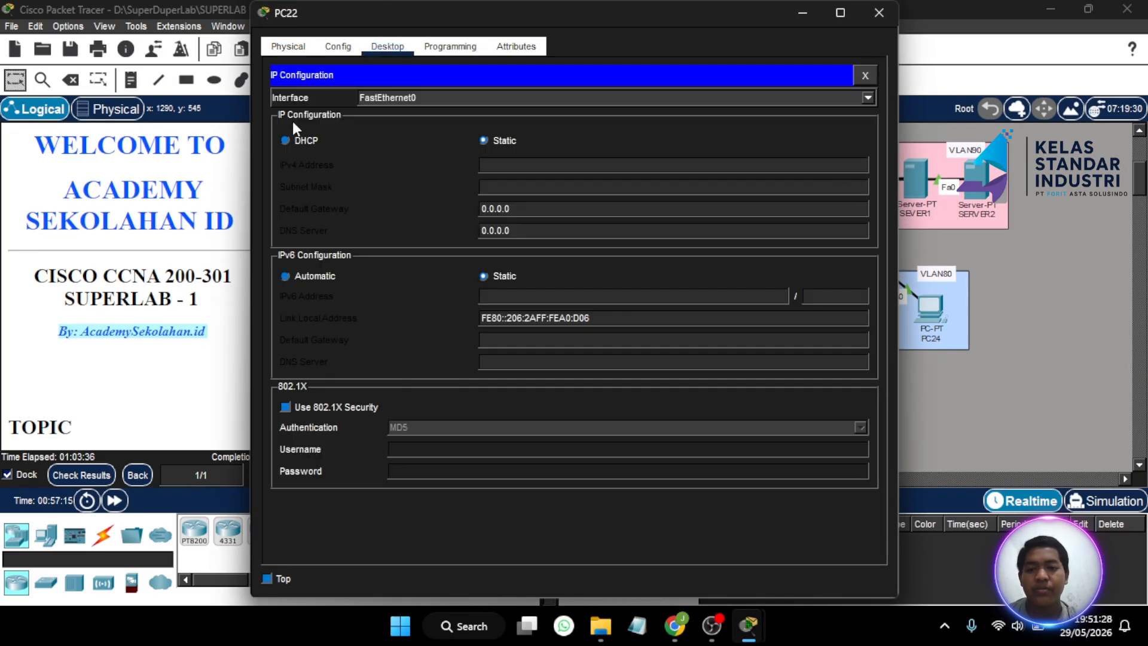
{"action": "left_click", "coordinate": [287, 141]}
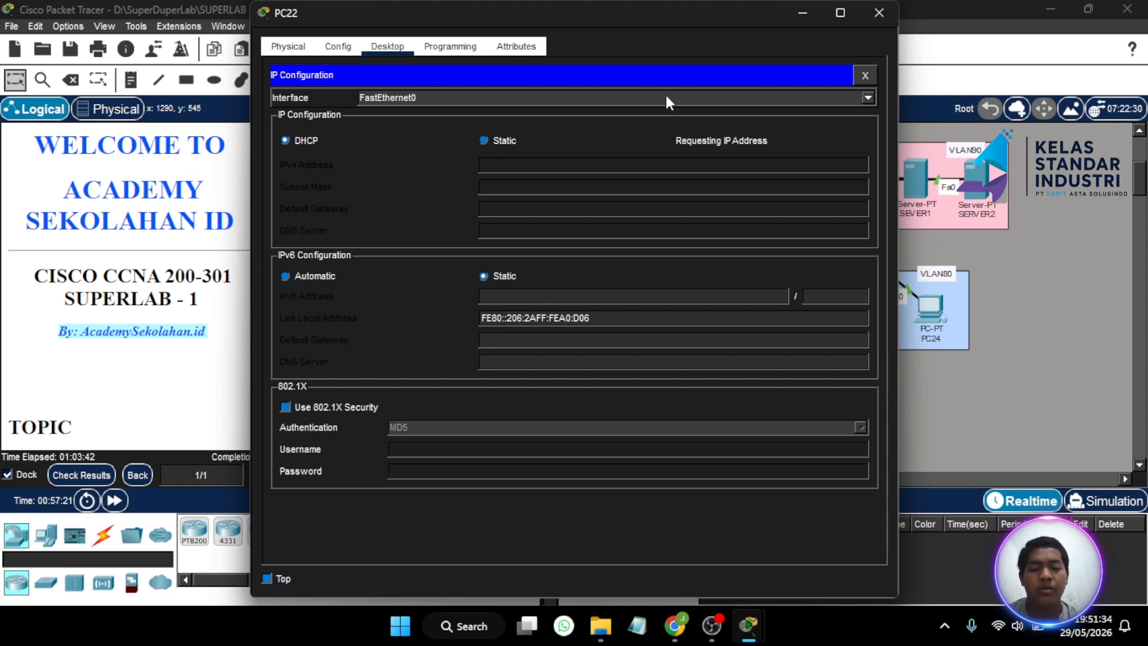
{"action": "left_click", "coordinate": [873, 12]}
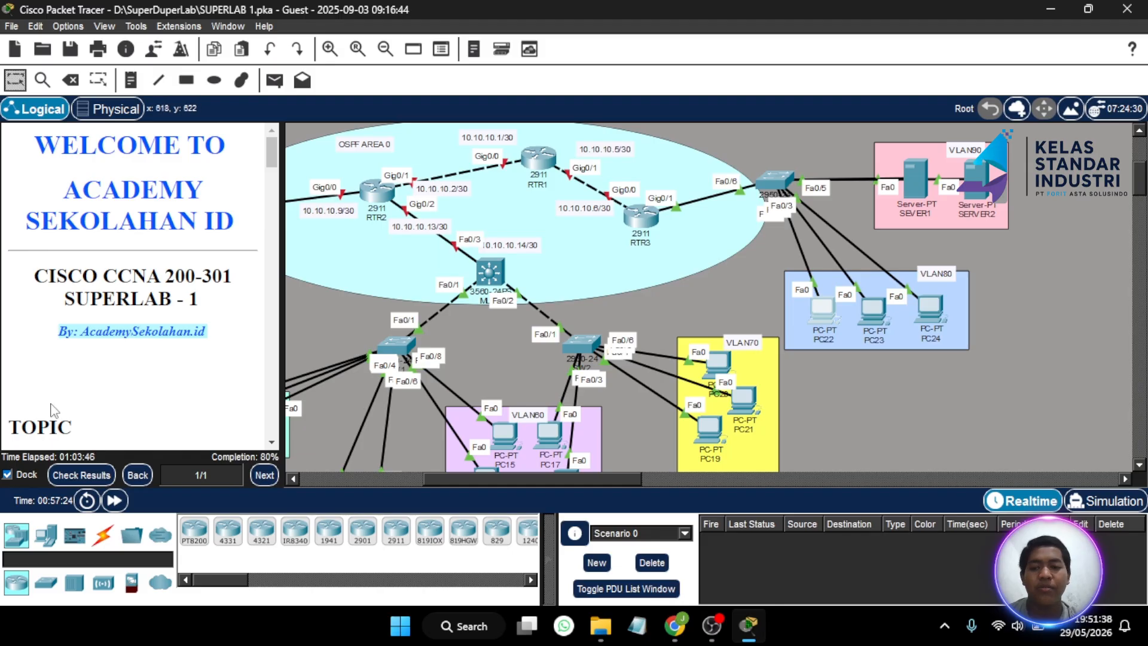
{"action": "scroll", "coordinate": [107, 325], "scroll_direction": "down", "scroll_amount": 10}
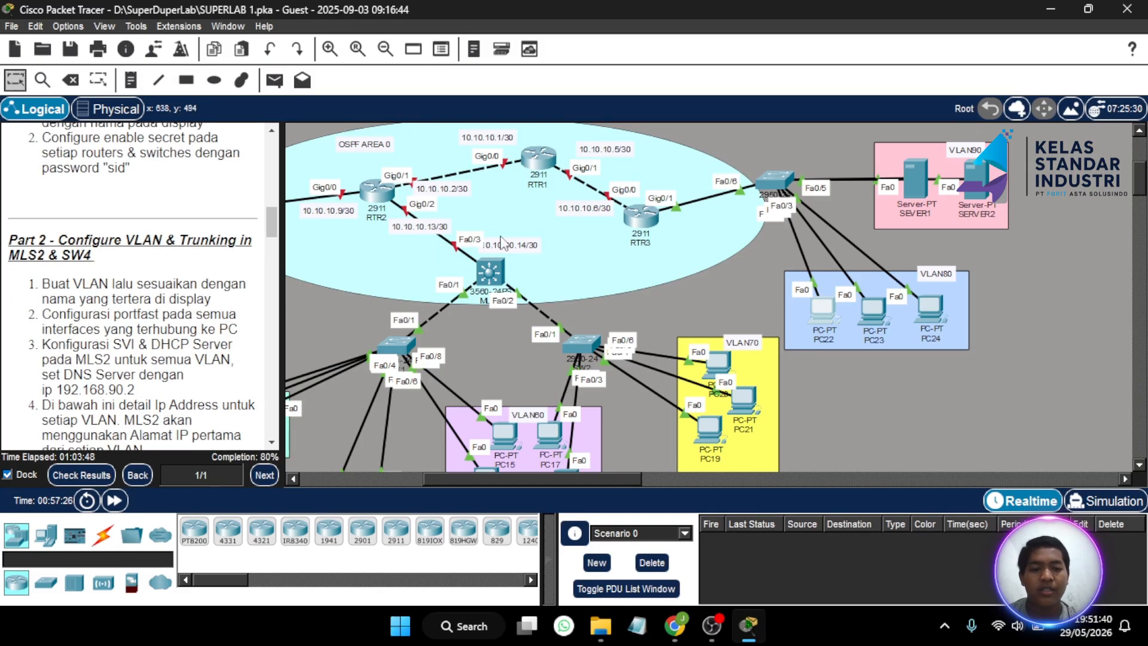
- On SW3's CLI, leave interface range mode and enter interface Fa0/6
{"action": "left_click", "coordinate": [774, 191]}
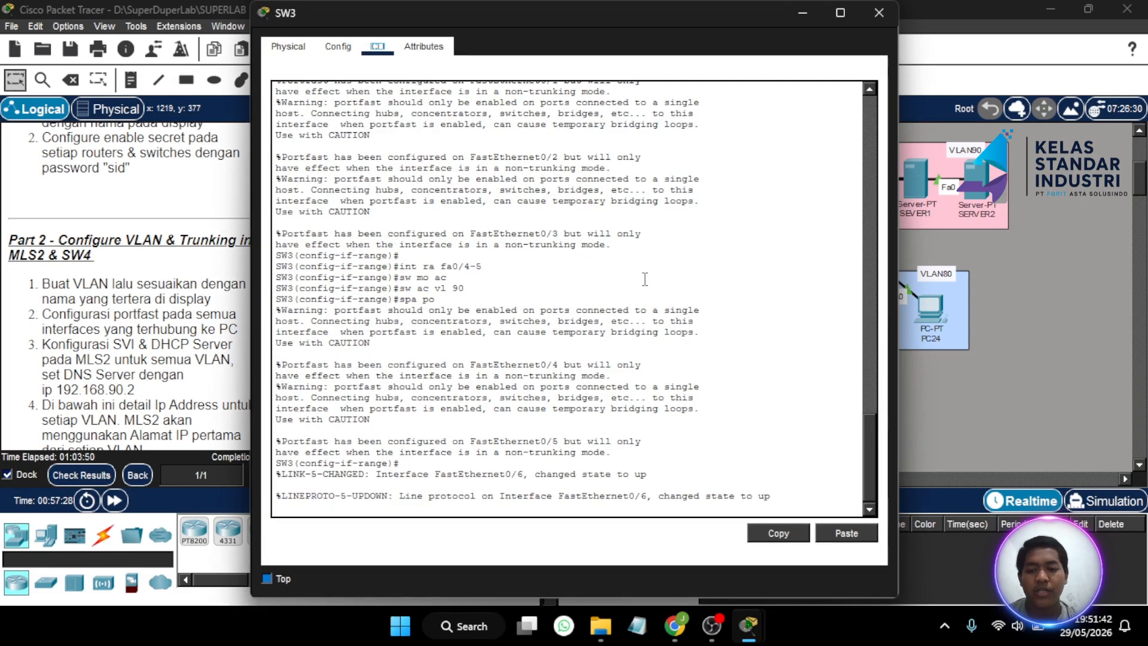
{"action": "key", "text": "Return"}
{"action": "key", "text": "Return"}
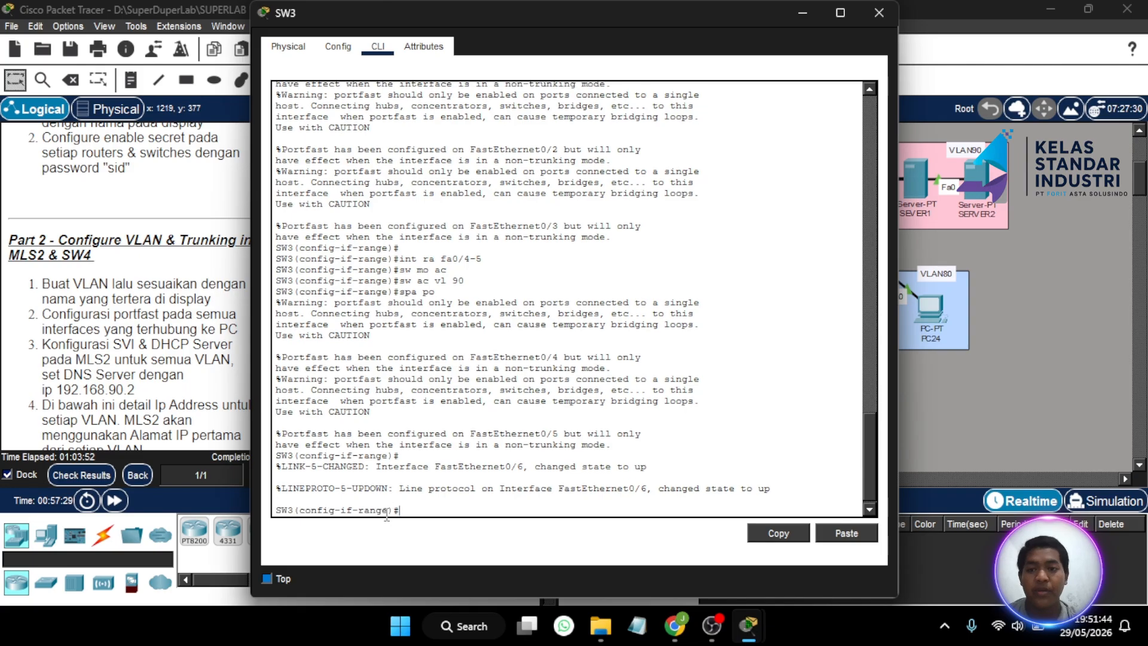
{"action": "type", "text": "ex"}
{"action": "key", "text": "Return"}
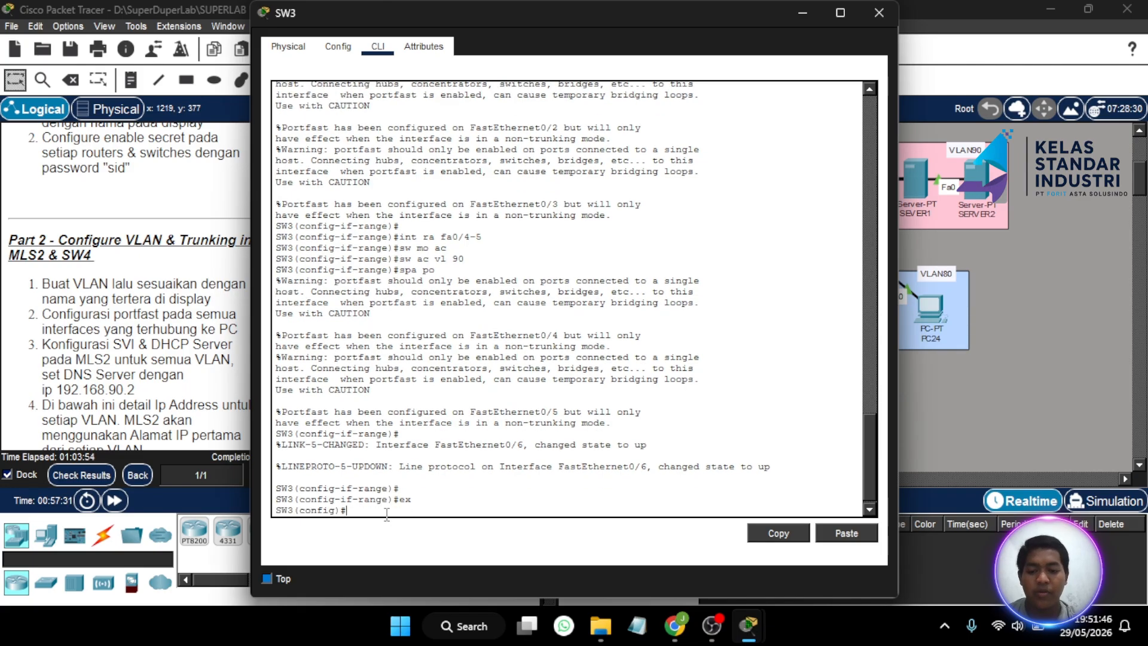
{"action": "type", "text": "int f"}
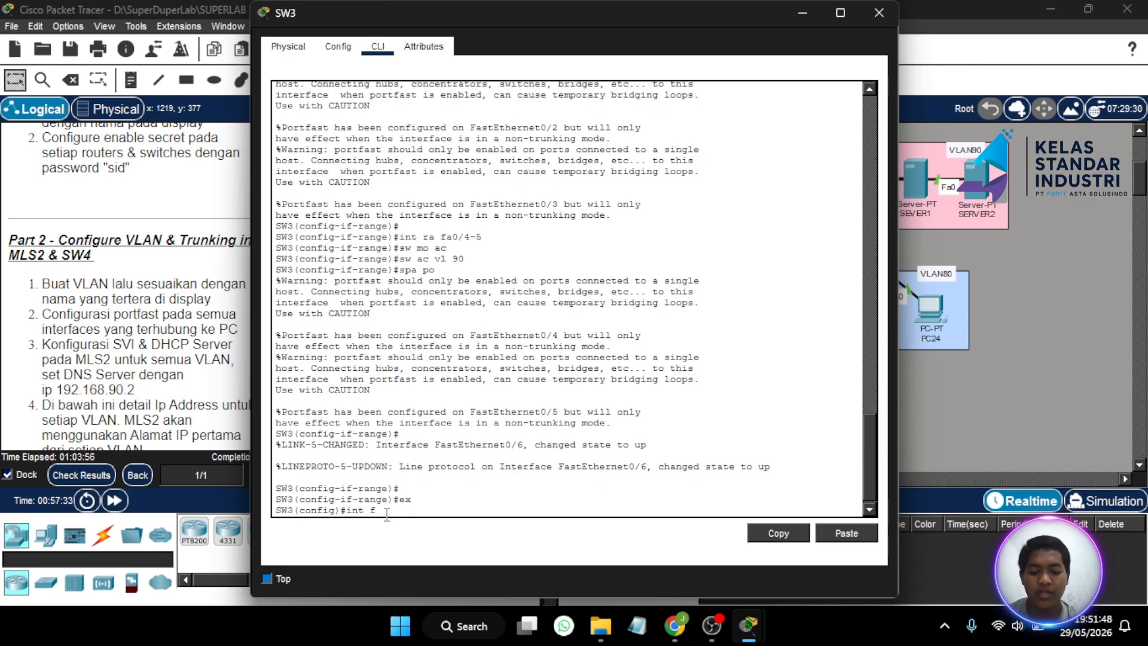
{"action": "type", "text": "a0/6\\"}
{"action": "key", "text": "Return"}
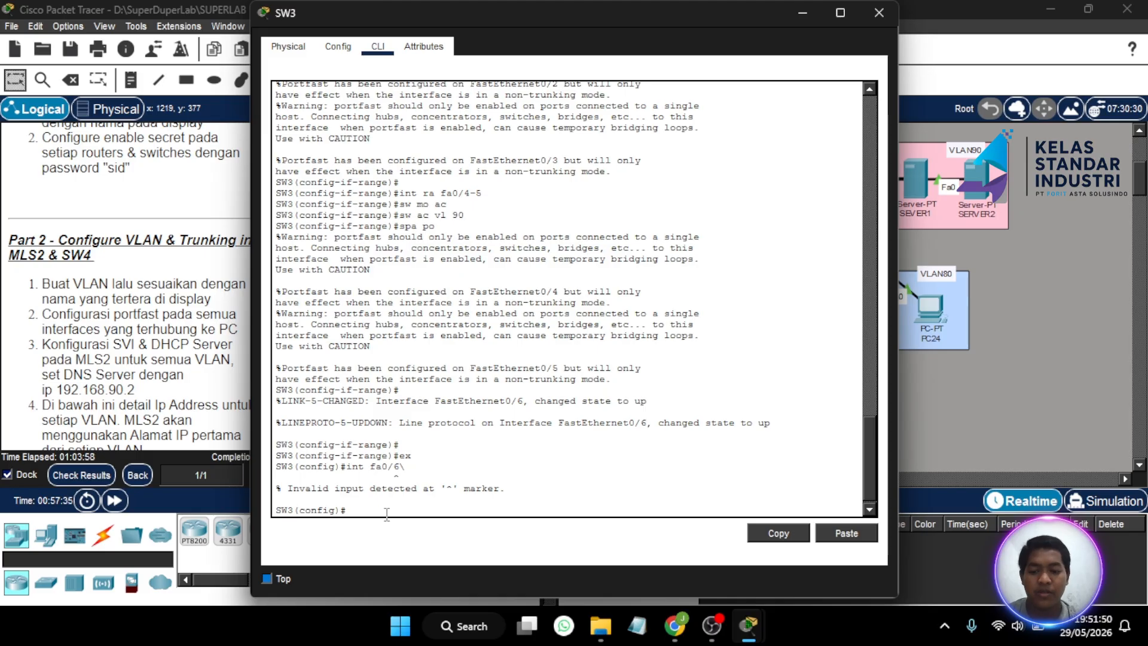
{"action": "key", "text": "Up"}
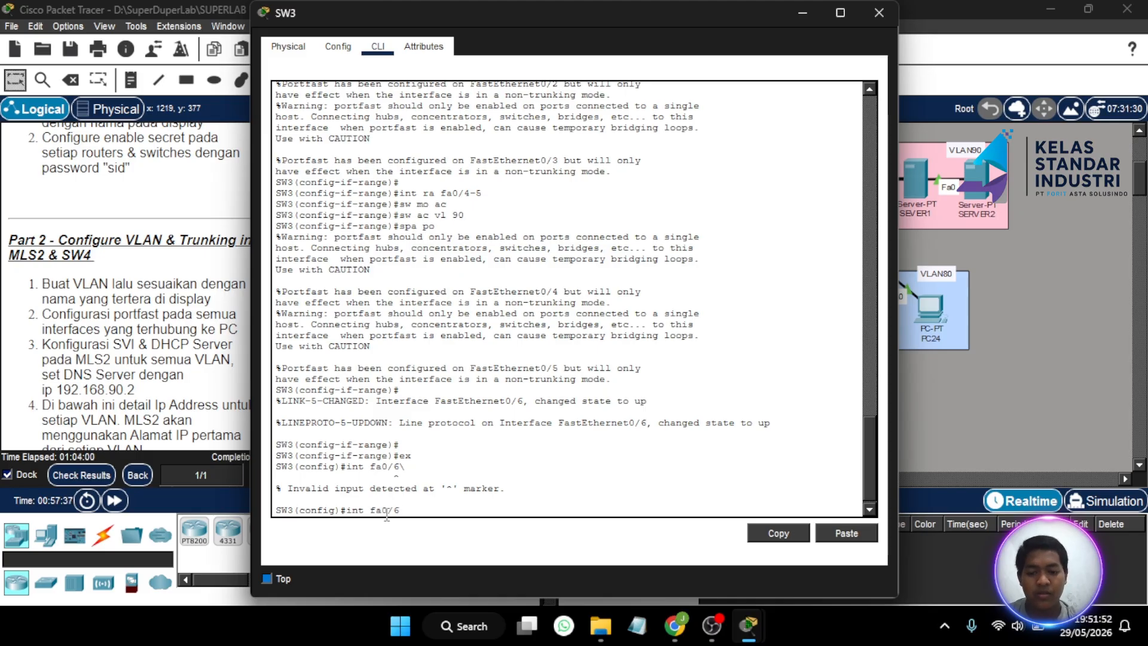
{"action": "key", "text": "Return"}
- Make Fa0/6 a trunk port allowing VLANs 80-90
{"action": "type", "text": "sw mo tr"}
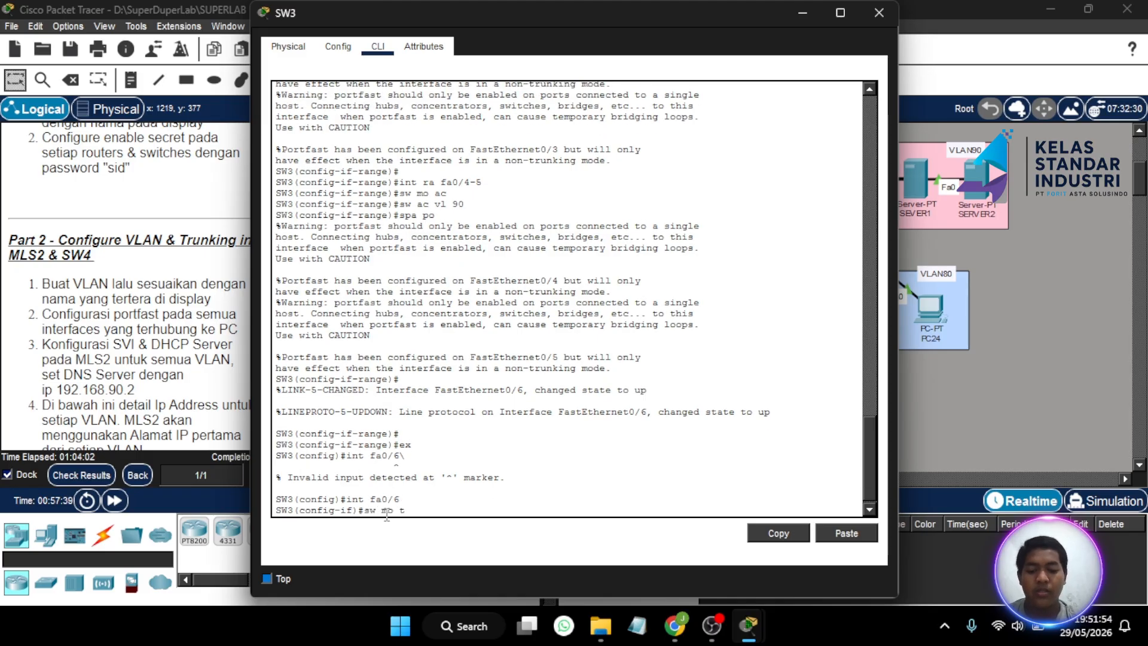
{"action": "key", "text": "Return"}
{"action": "key", "text": "Return"}
{"action": "type", "text": "sw"}
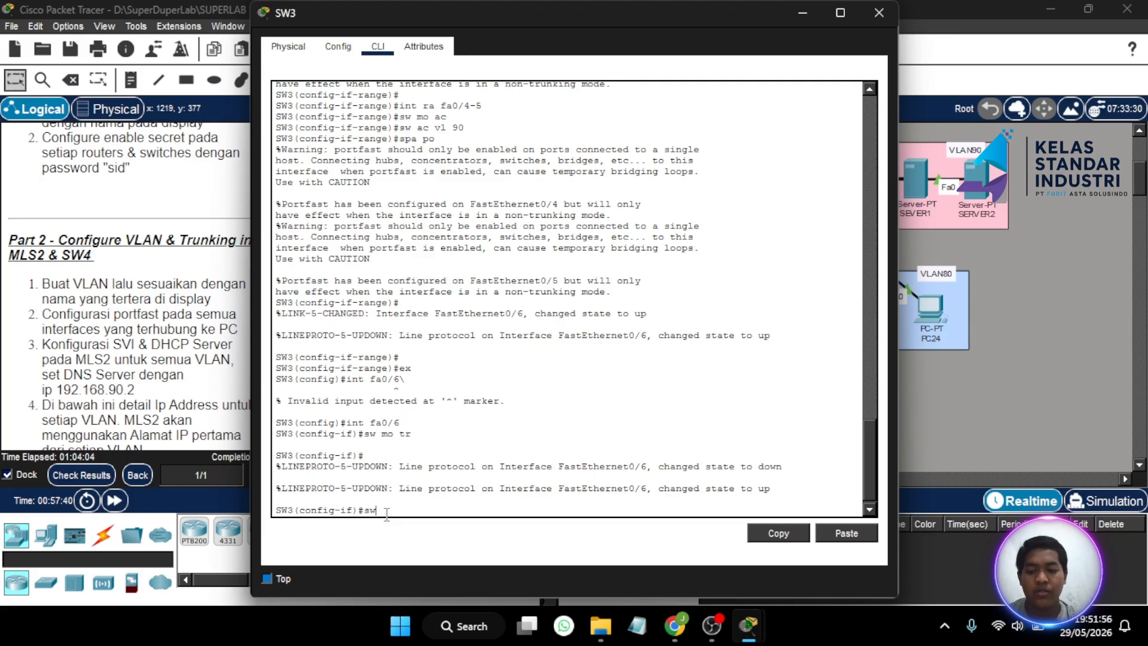
{"action": "type", "text": " tr a"}
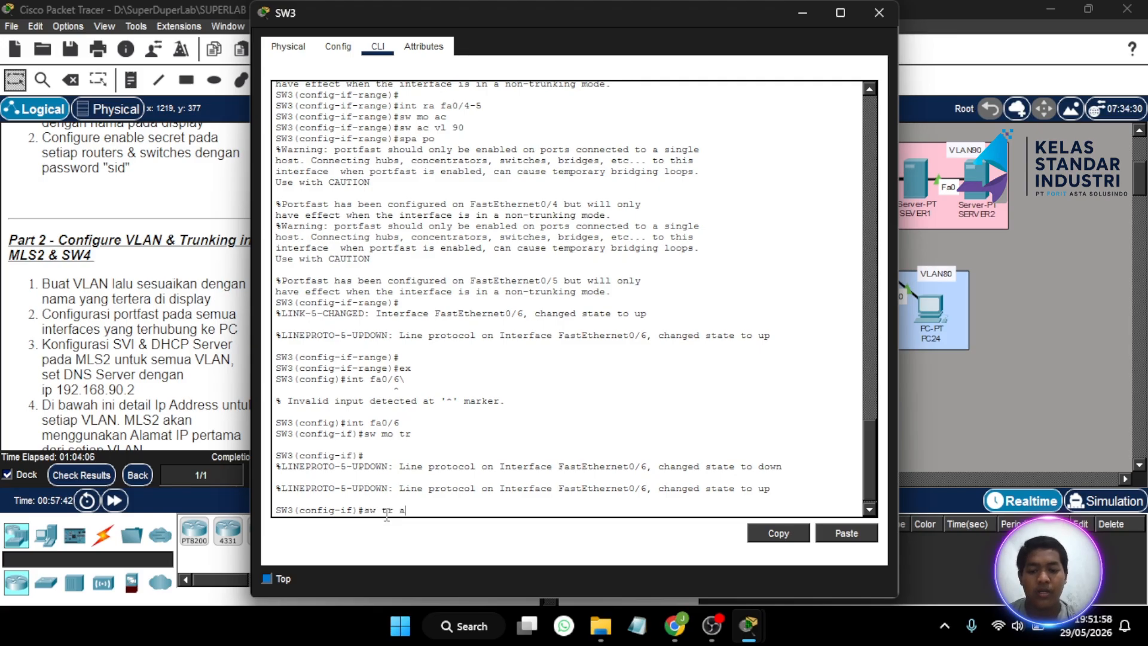
{"action": "type", "text": "ll vla"}
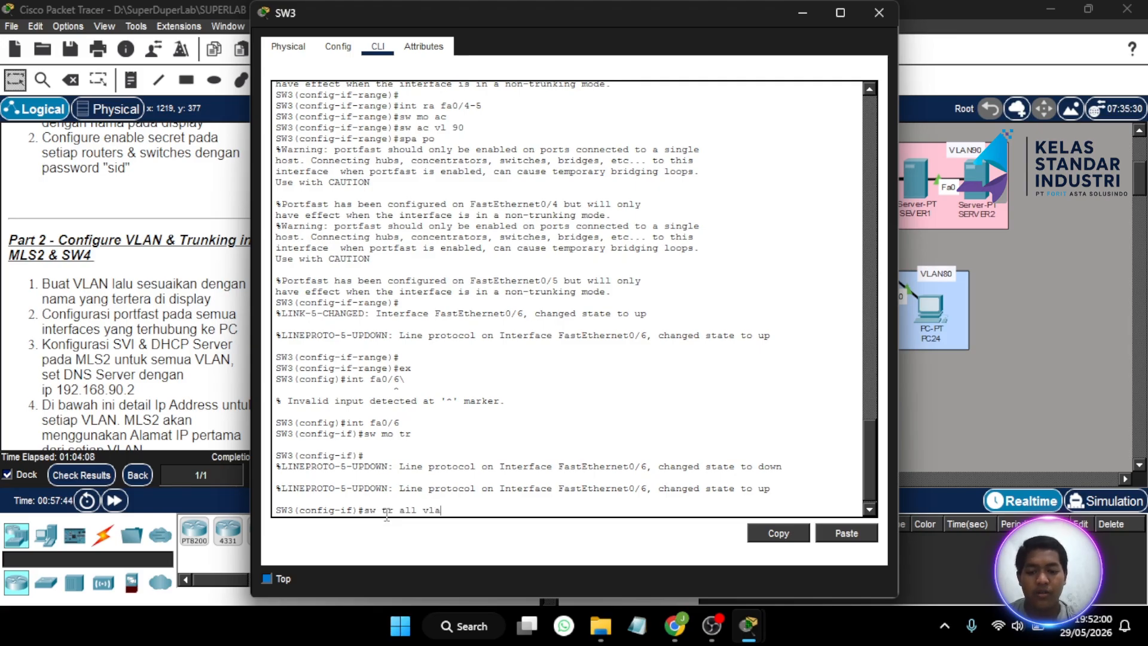
{"action": "type", "text": "n8"}
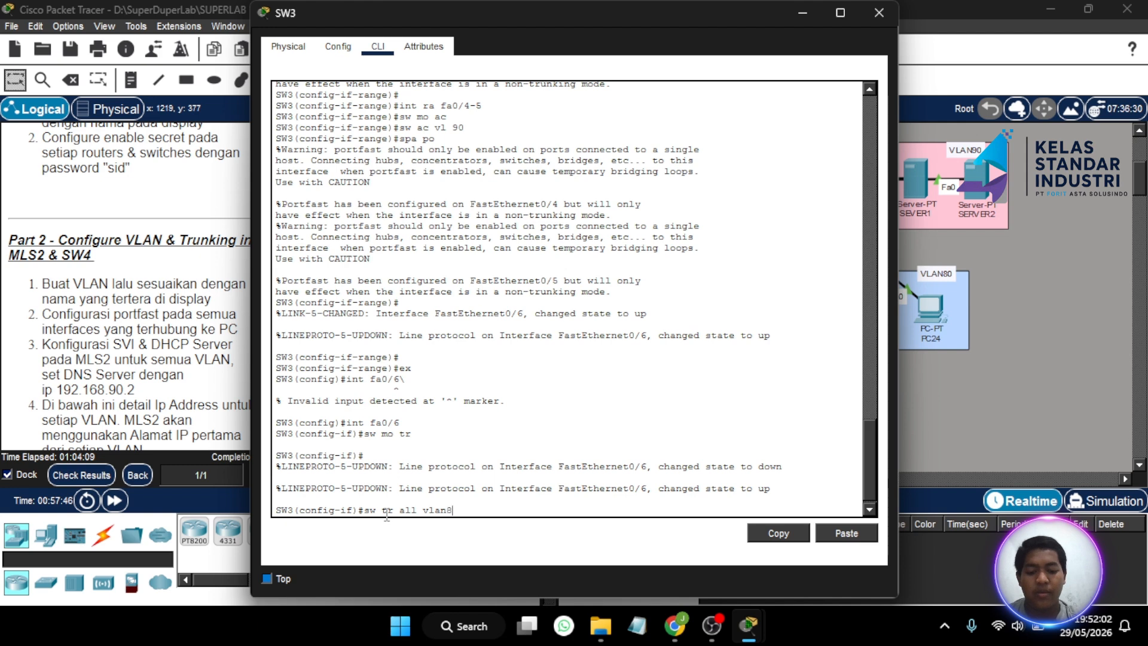
{"action": "type", "text": "0-90\\"}
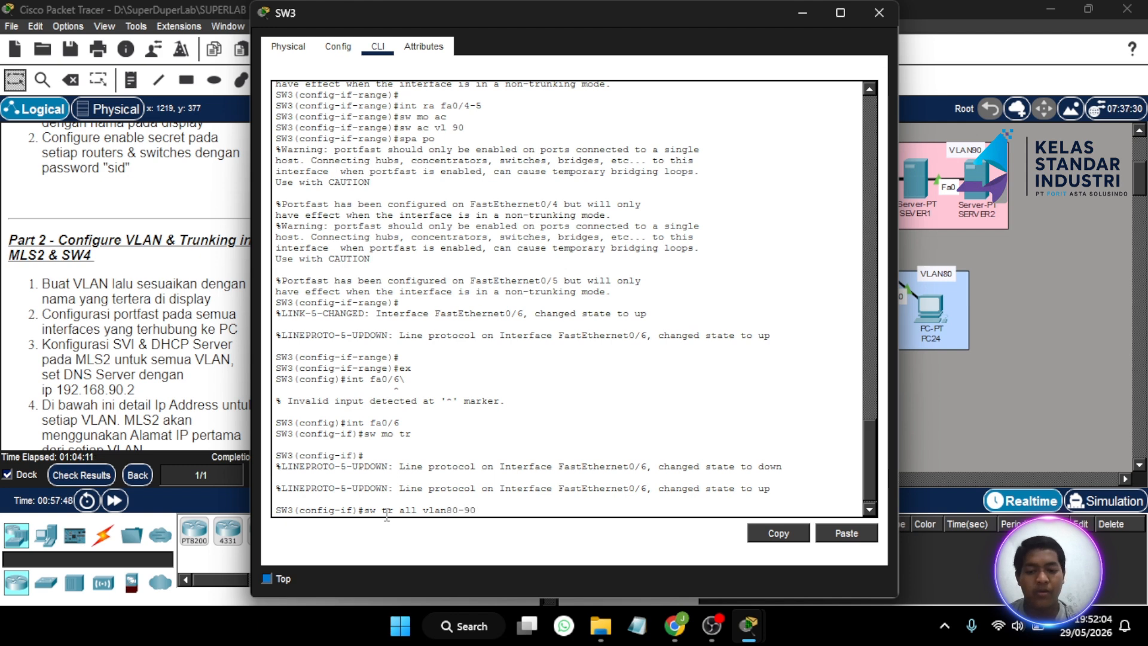
{"action": "key", "text": "Return"}
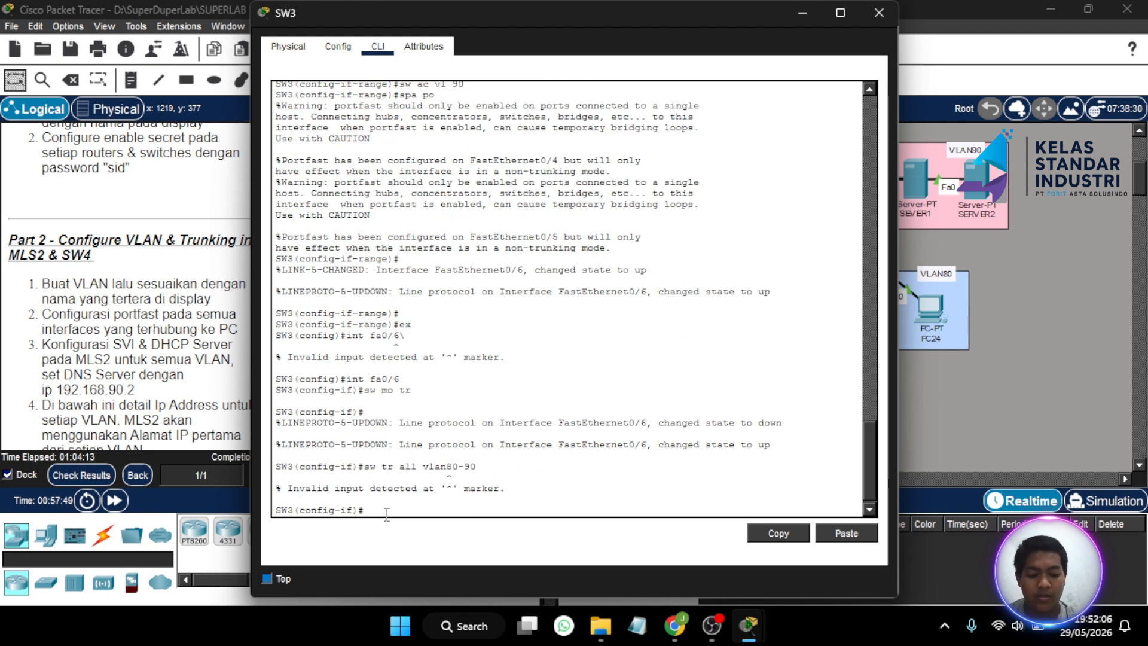
{"action": "key", "text": "Up"}
{"action": "key", "text": "Left"}
{"action": "key", "text": "Left"}
{"action": "key", "text": "Left"}
{"action": "key", "text": "Return"}
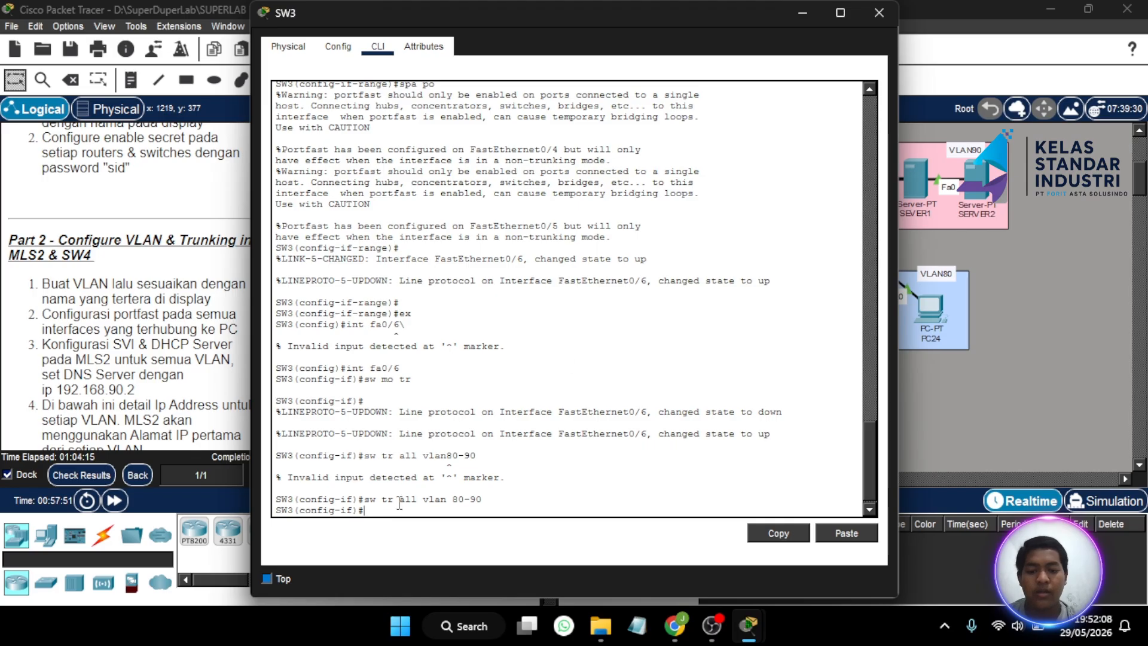
{"action": "left_click", "coordinate": [877, 18]}
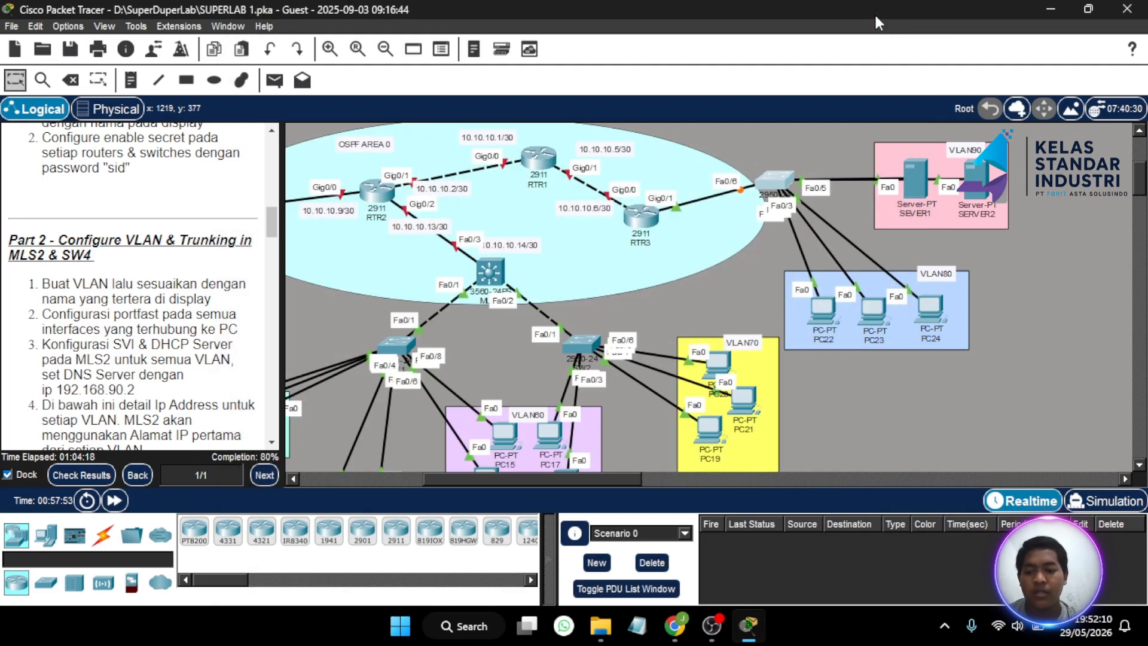
{"action": "left_click", "coordinate": [650, 219]}
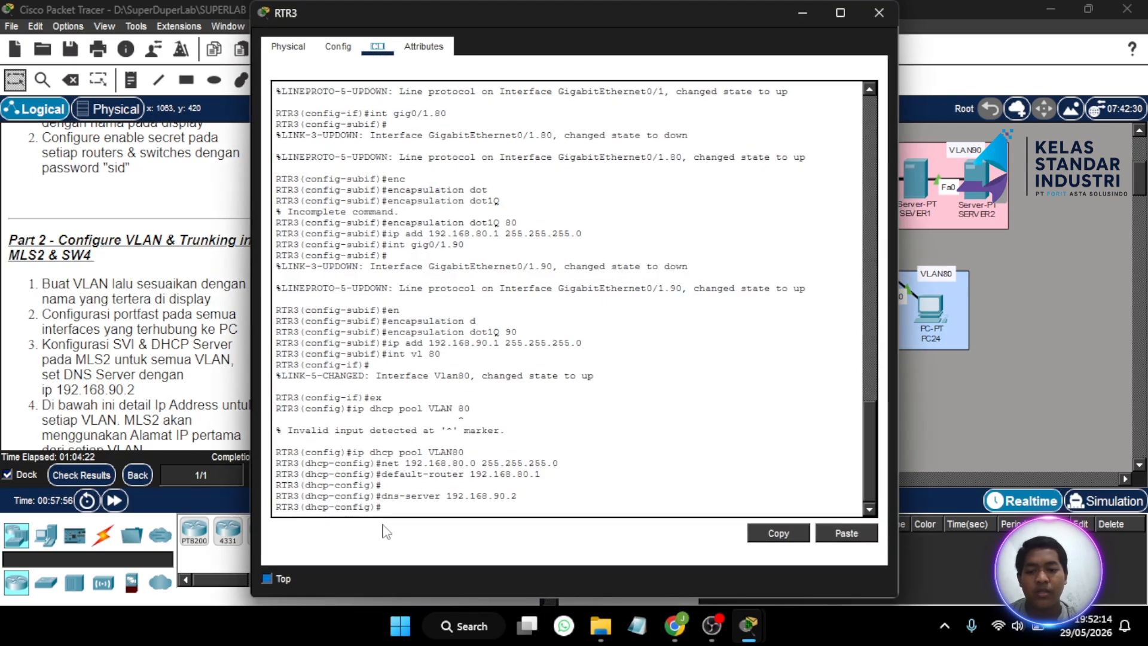
{"action": "left_click", "coordinate": [394, 510]}
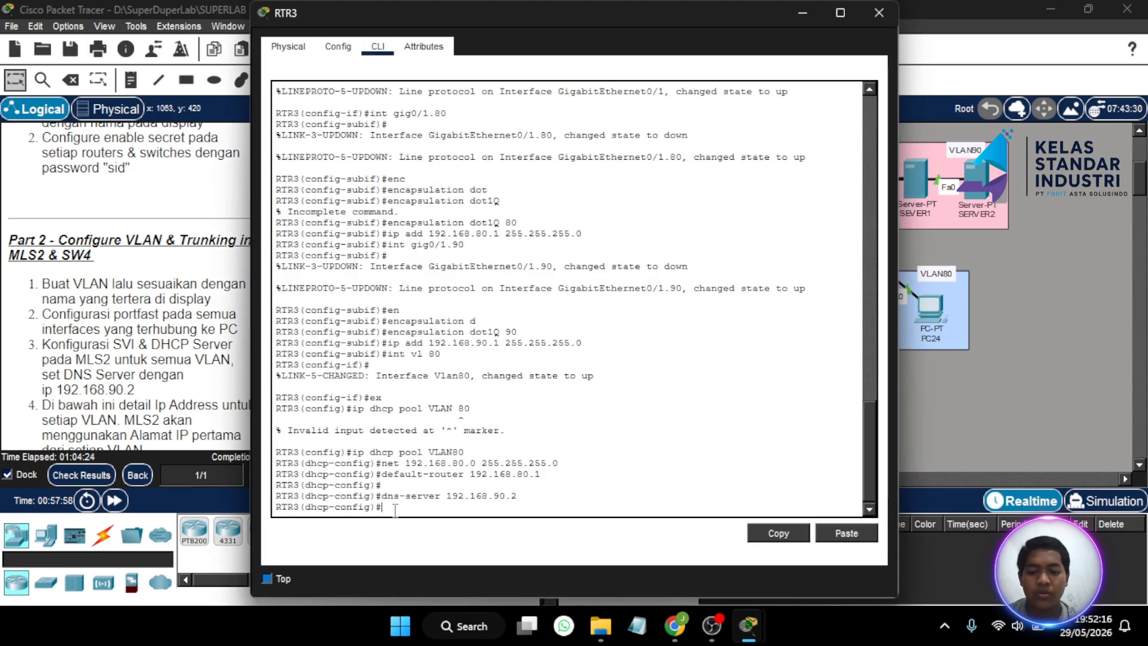
{"action": "type", "text": "ex"}
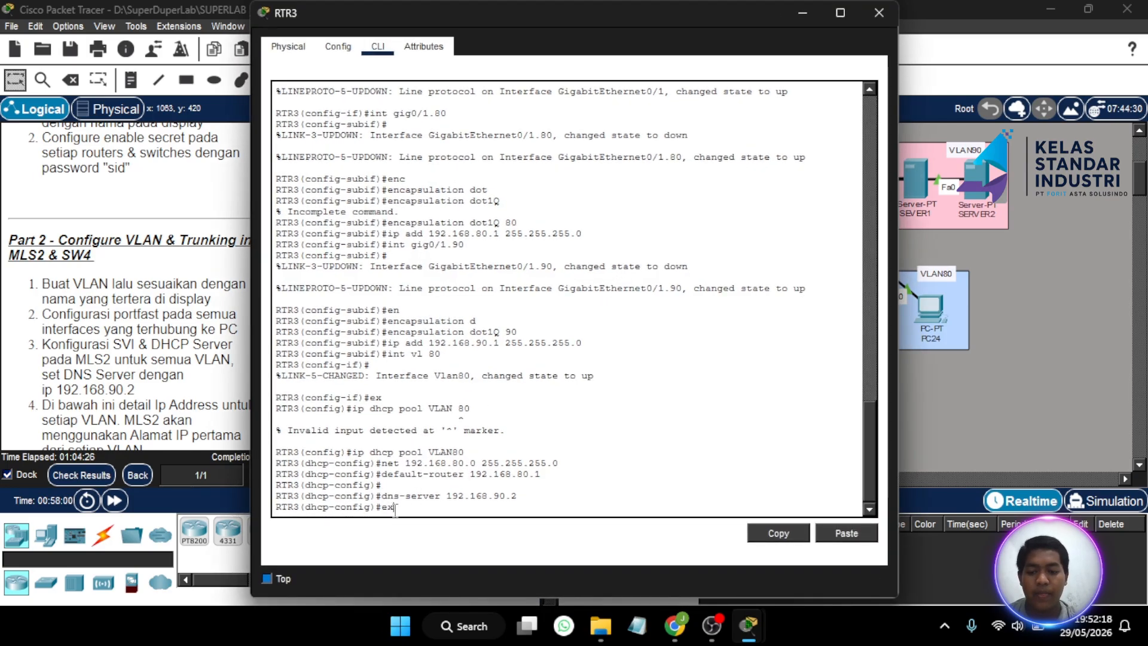
{"action": "key", "text": "Return"}
{"action": "type", "text": "in"}
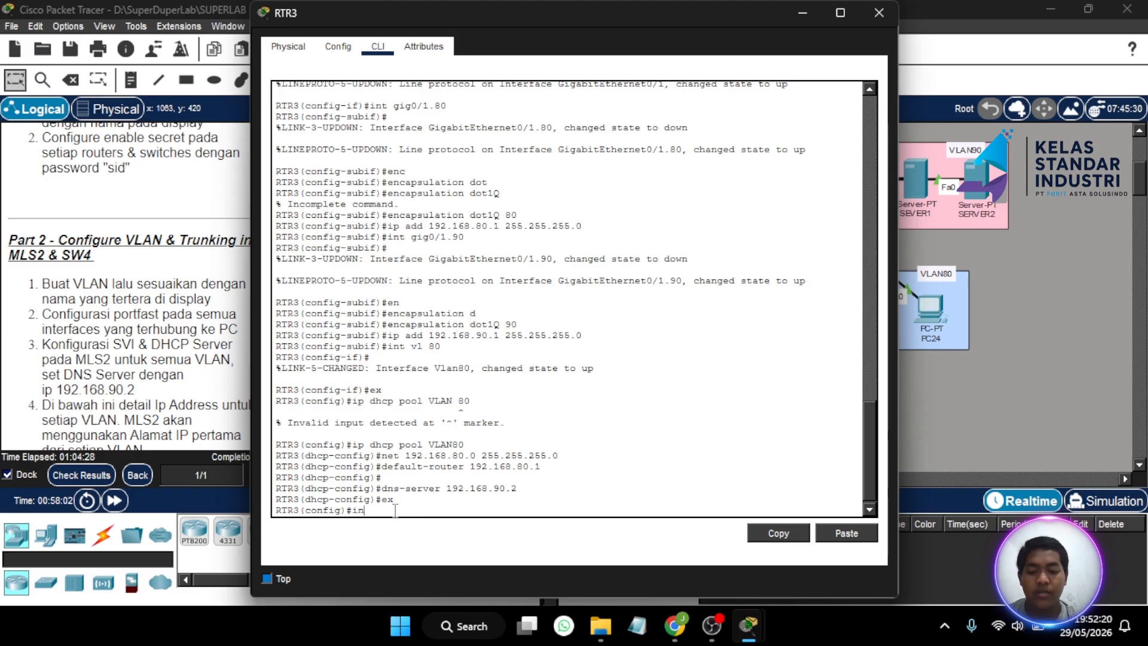
{"action": "type", "text": "t gig0/1"}
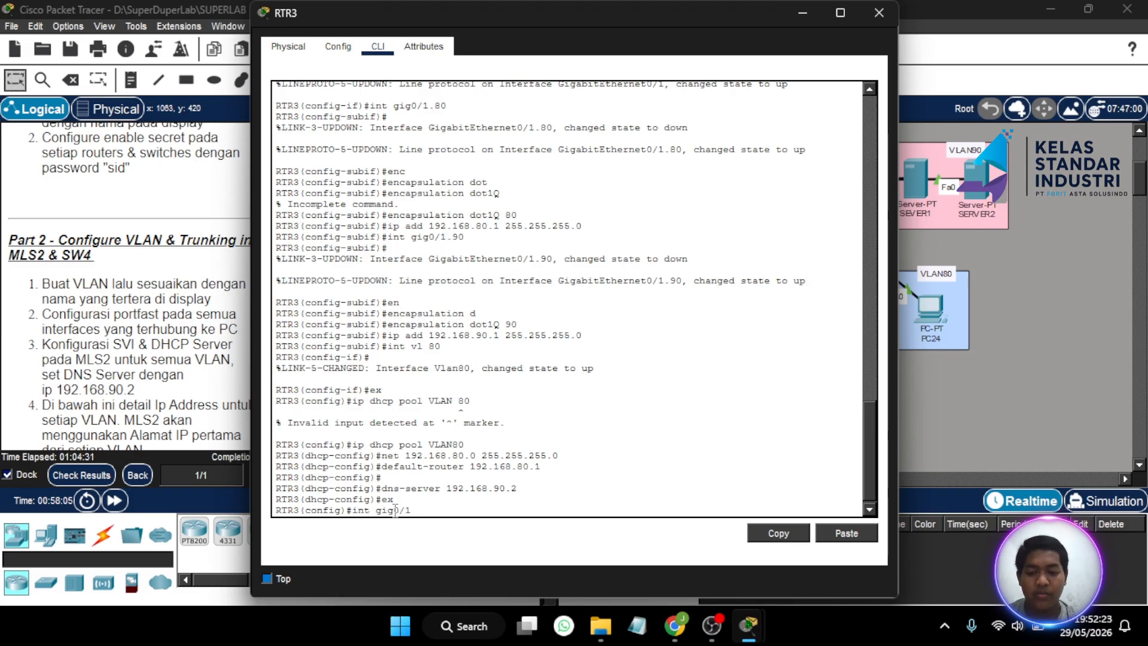
{"action": "key", "text": "Return"}
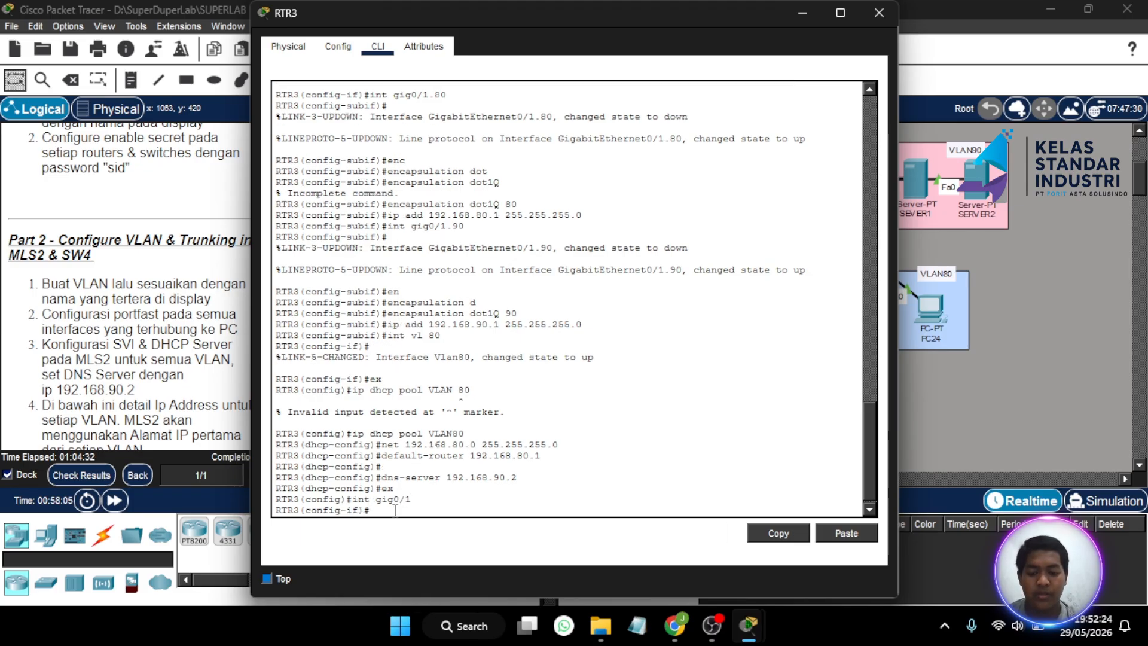
{"action": "key", "text": "BackSpace"}
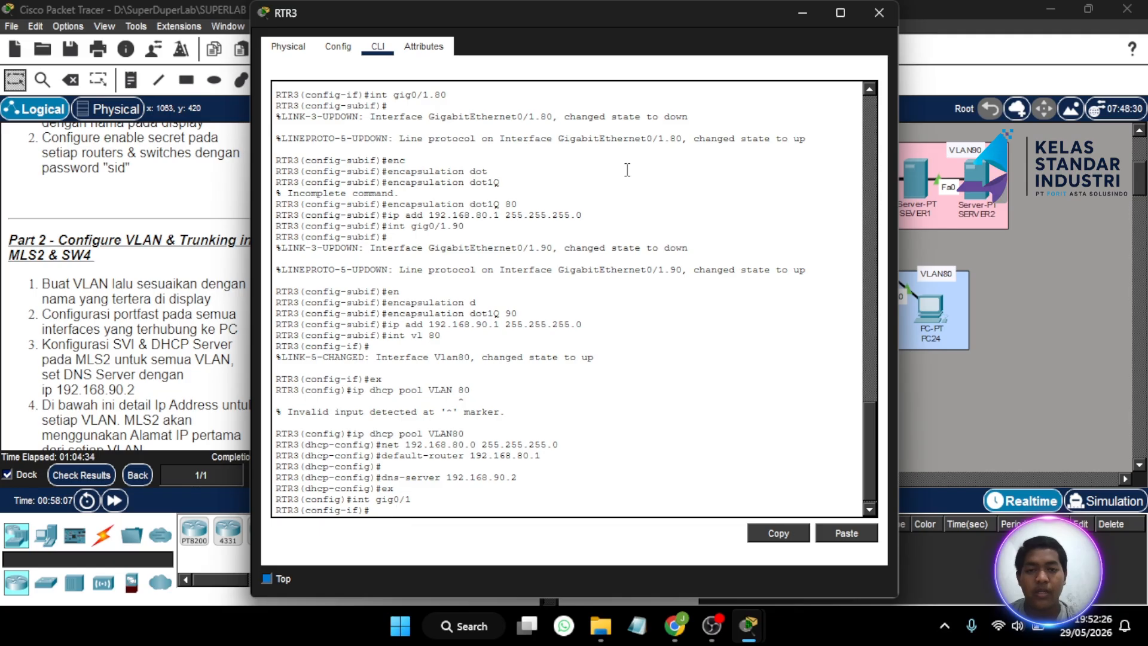
{"action": "left_click", "coordinate": [877, 13]}
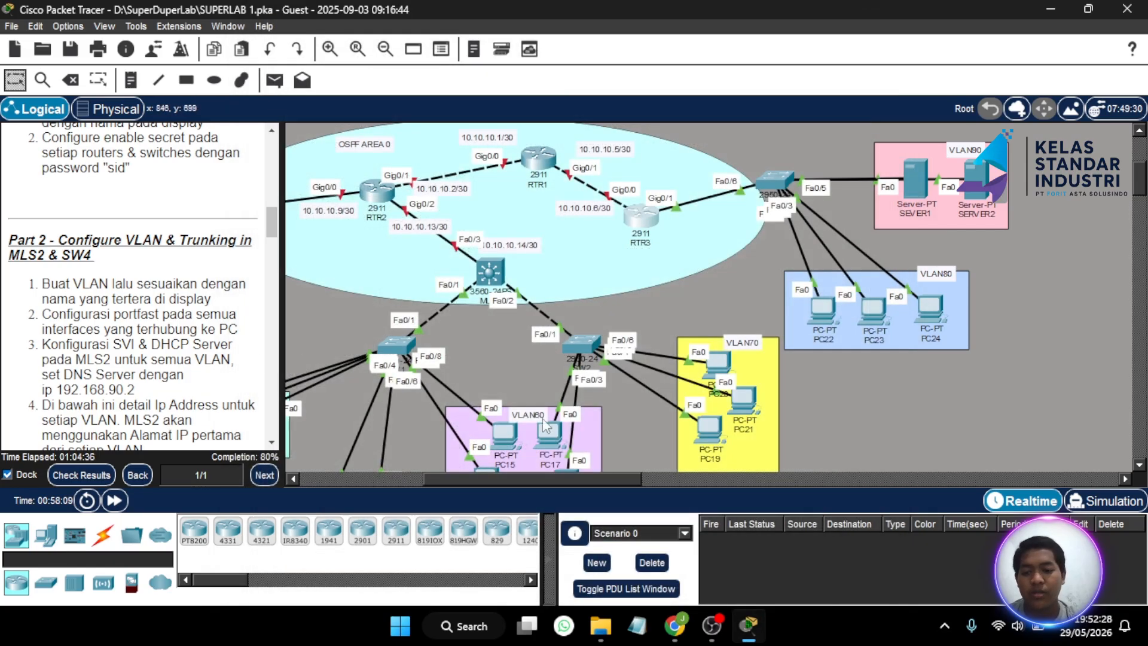
- Re-request DHCP on PC22, receiving 192.168.80.2/24, gateway 192.168.80.1 and DNS 192.168.90.2
{"action": "left_click", "coordinate": [828, 304]}
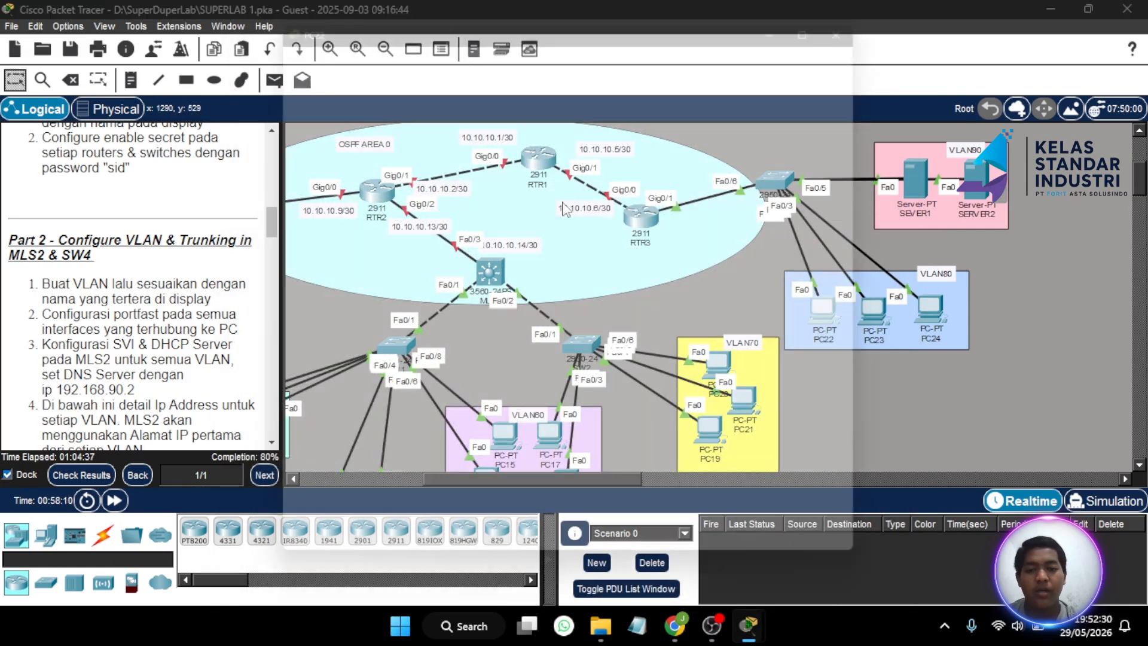
{"action": "left_click", "coordinate": [315, 108]}
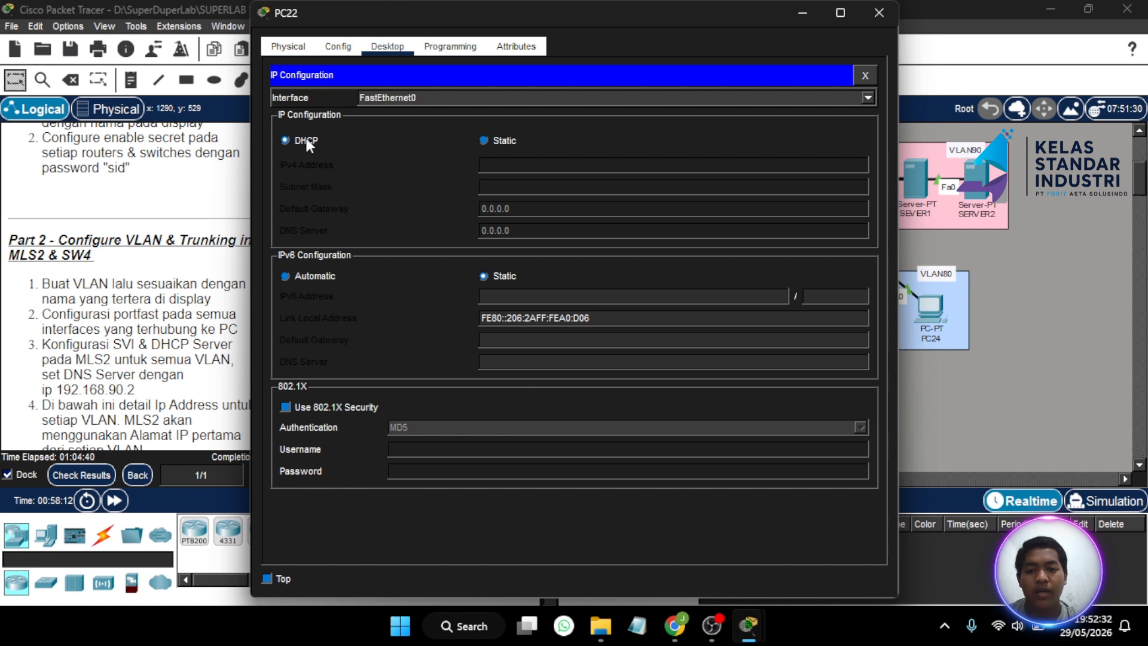
{"action": "left_click", "coordinate": [483, 141]}
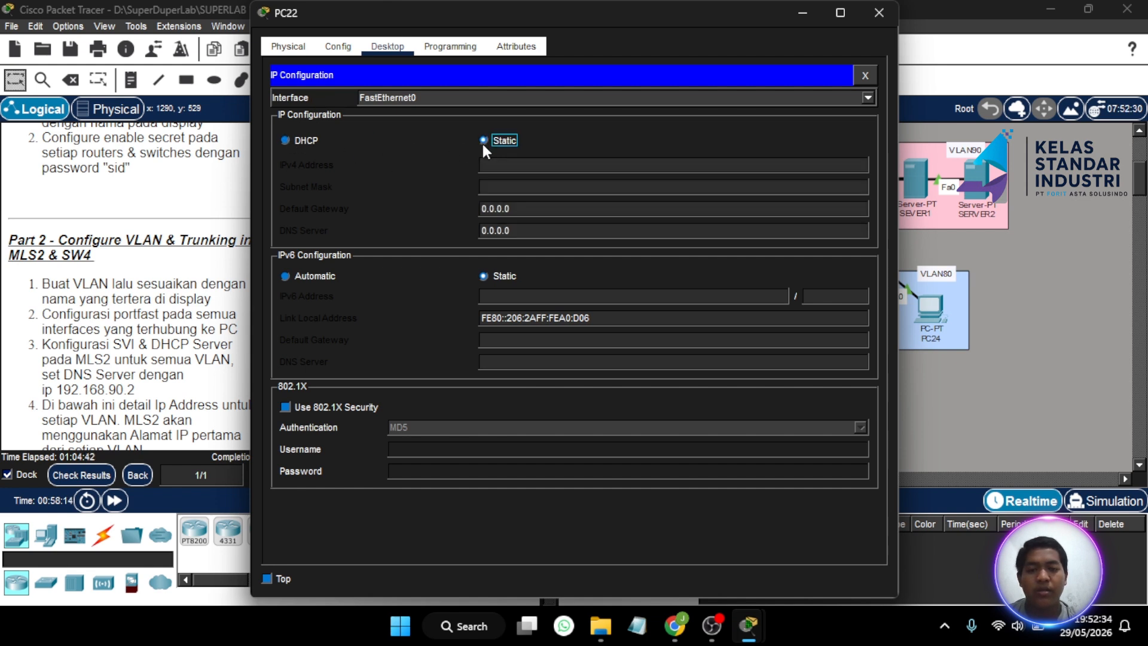
{"action": "left_click", "coordinate": [285, 141]}
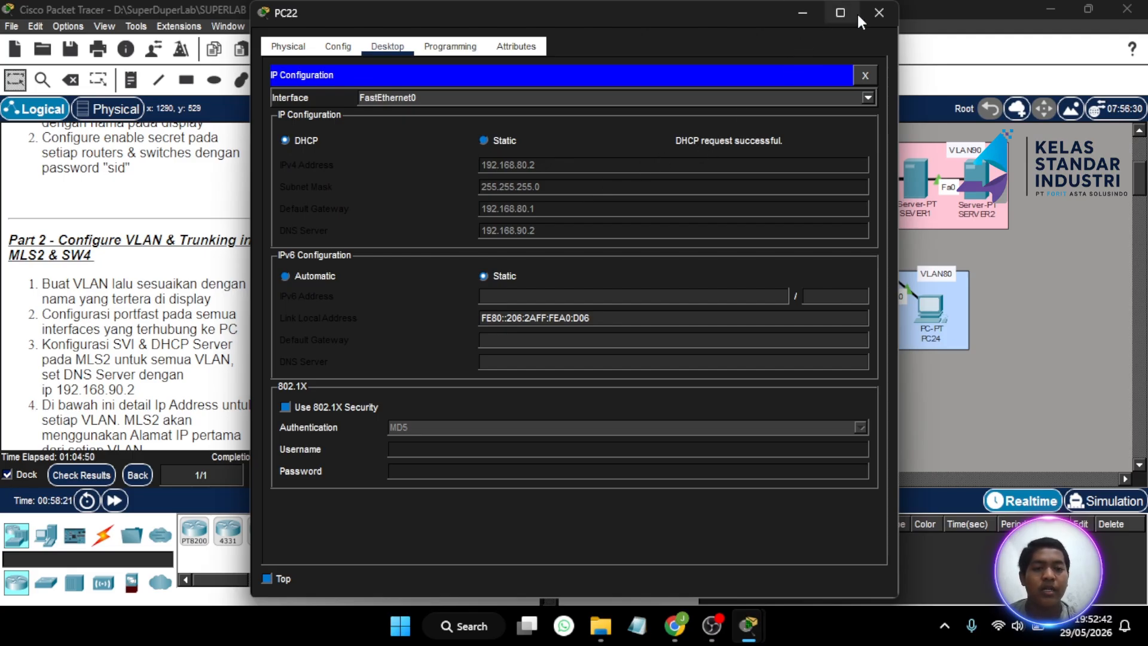
- Give SEVER1 static IP 192.168.90.3, mask 255.255.255.0 and gateway 192.168.90.1
{"action": "left_click", "coordinate": [921, 186]}
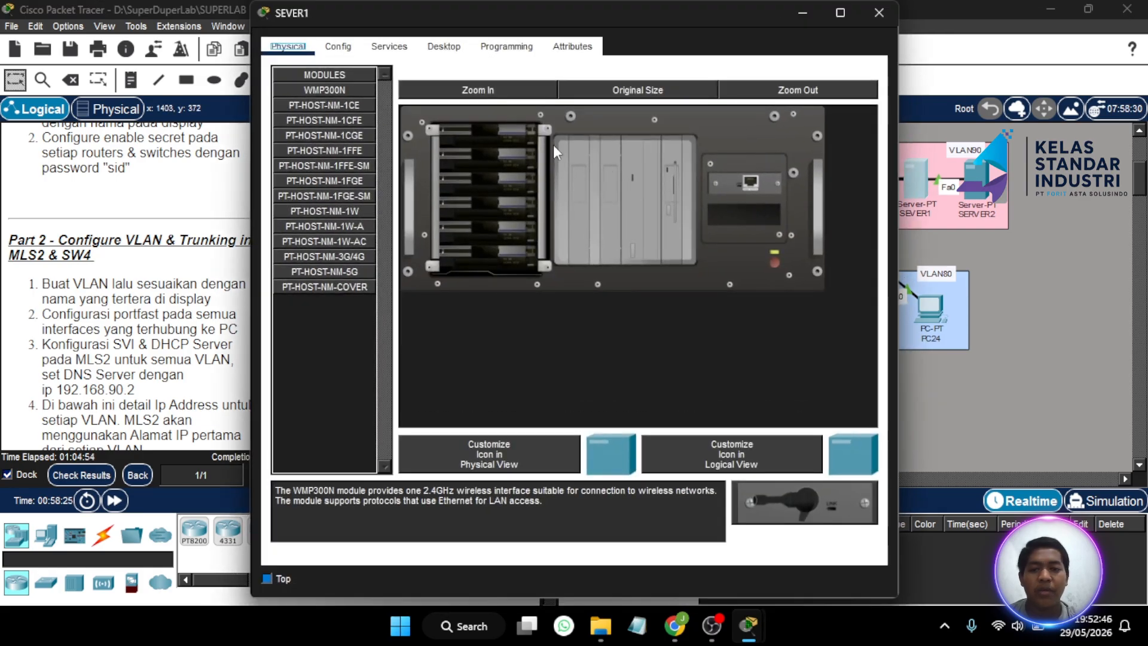
{"action": "left_click", "coordinate": [388, 48]}
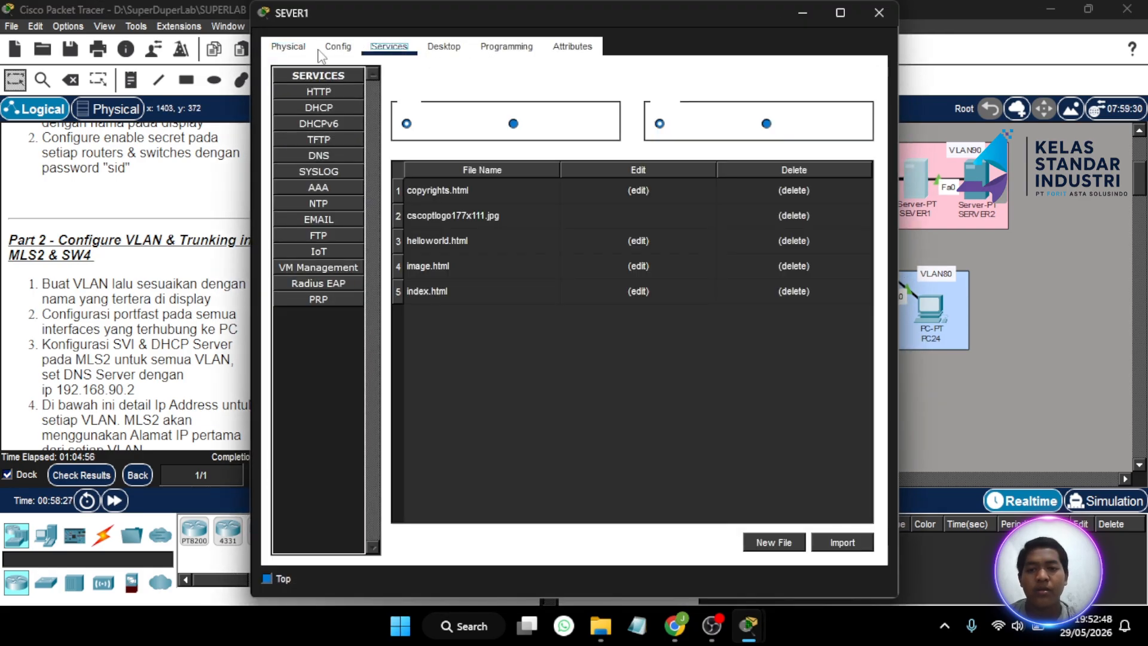
{"action": "left_click", "coordinate": [444, 48]}
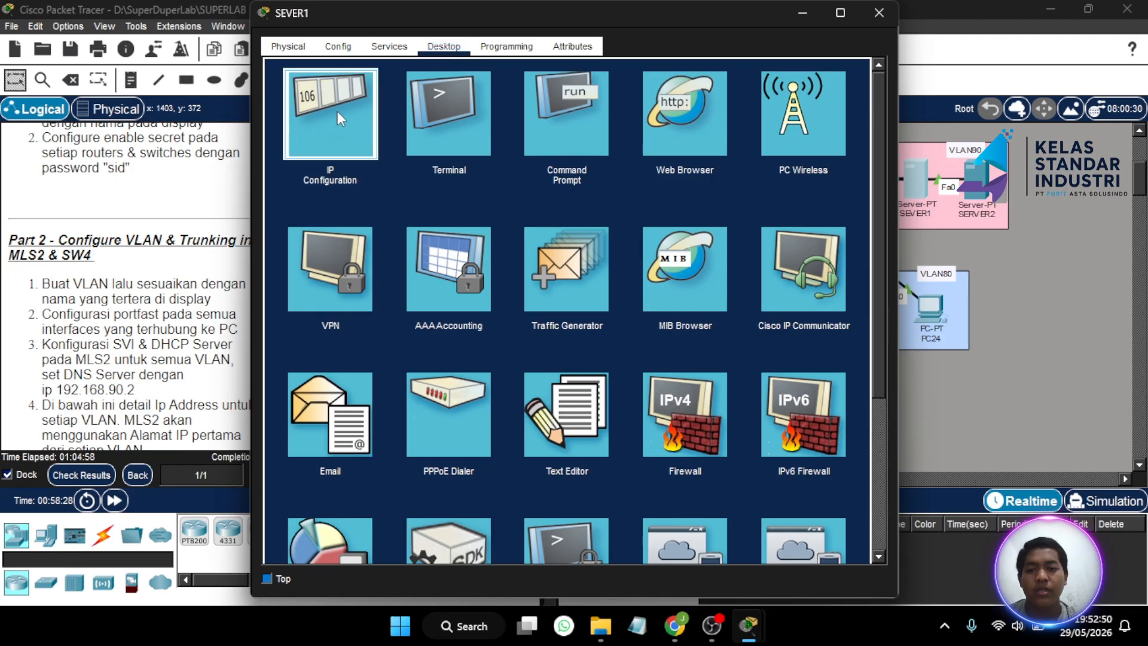
{"action": "left_click", "coordinate": [339, 117]}
{"action": "left_click", "coordinate": [491, 144]}
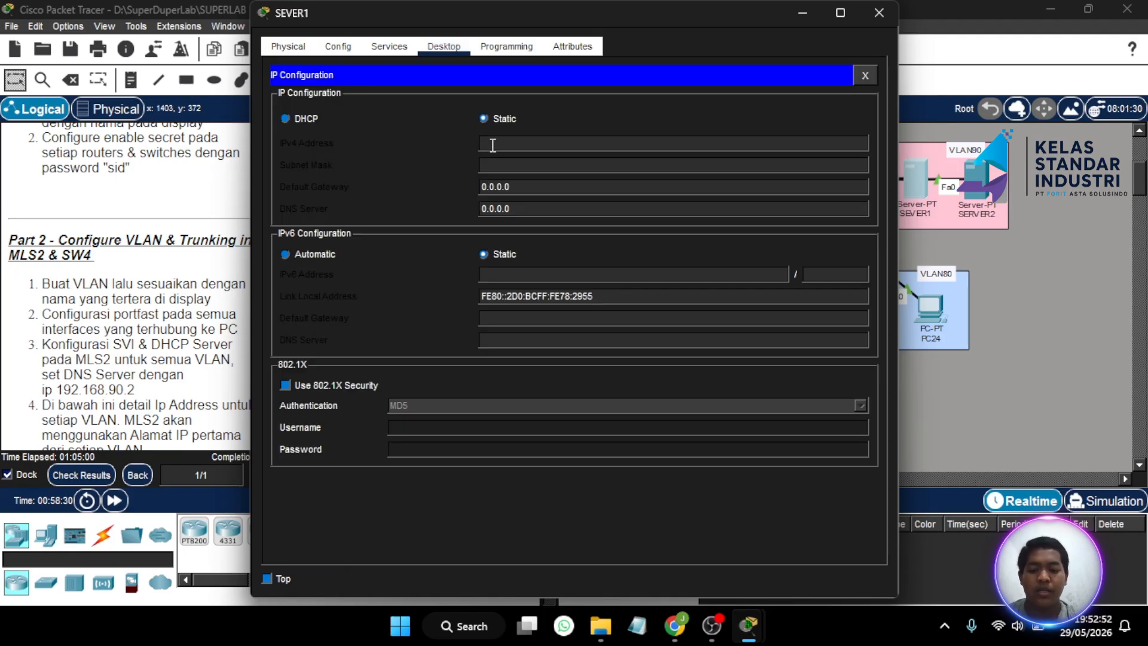
{"action": "type", "text": "192.168."}
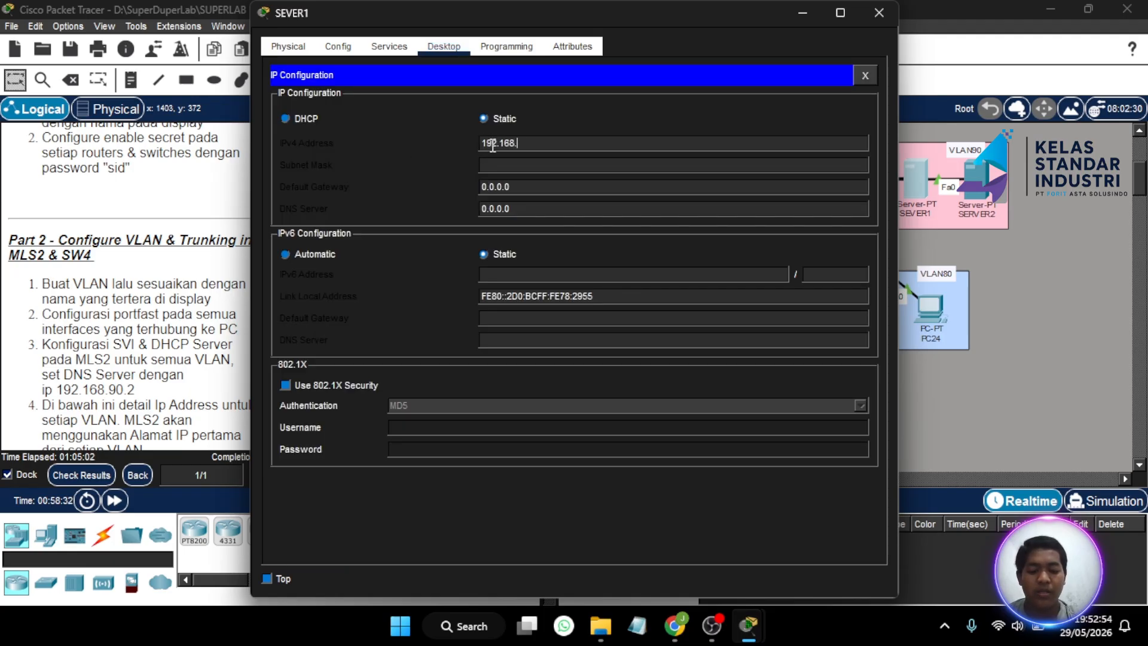
{"action": "type", "text": "90"}
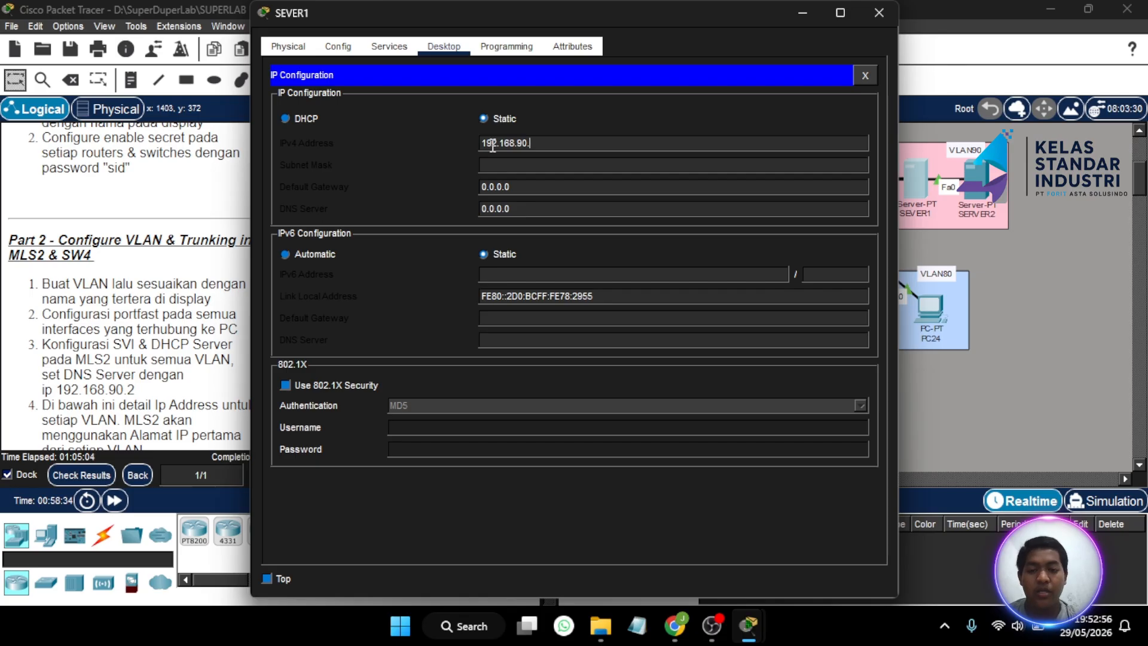
{"action": "type", "text": ".3"}
{"action": "left_click", "coordinate": [511, 165]}
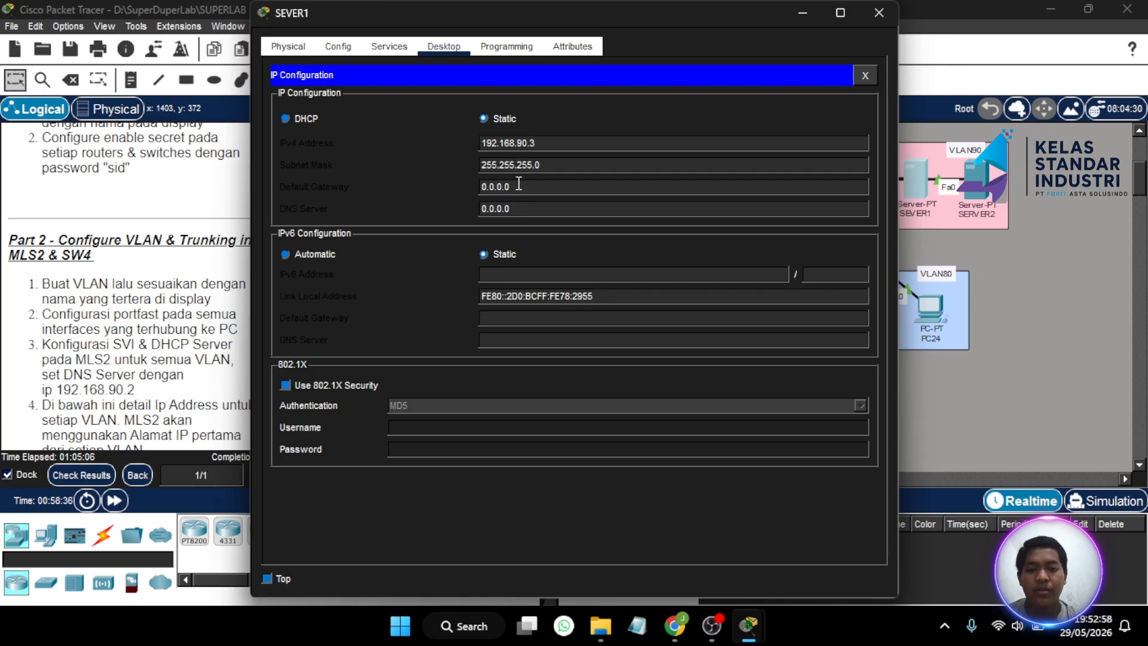
{"action": "key", "text": "BackSpace"}
{"action": "key", "text": "BackSpace"}
{"action": "key", "text": "BackSpace"}
{"action": "key", "text": "BackSpace"}
{"action": "key", "text": "BackSpace"}
{"action": "type", "text": "192.168"}
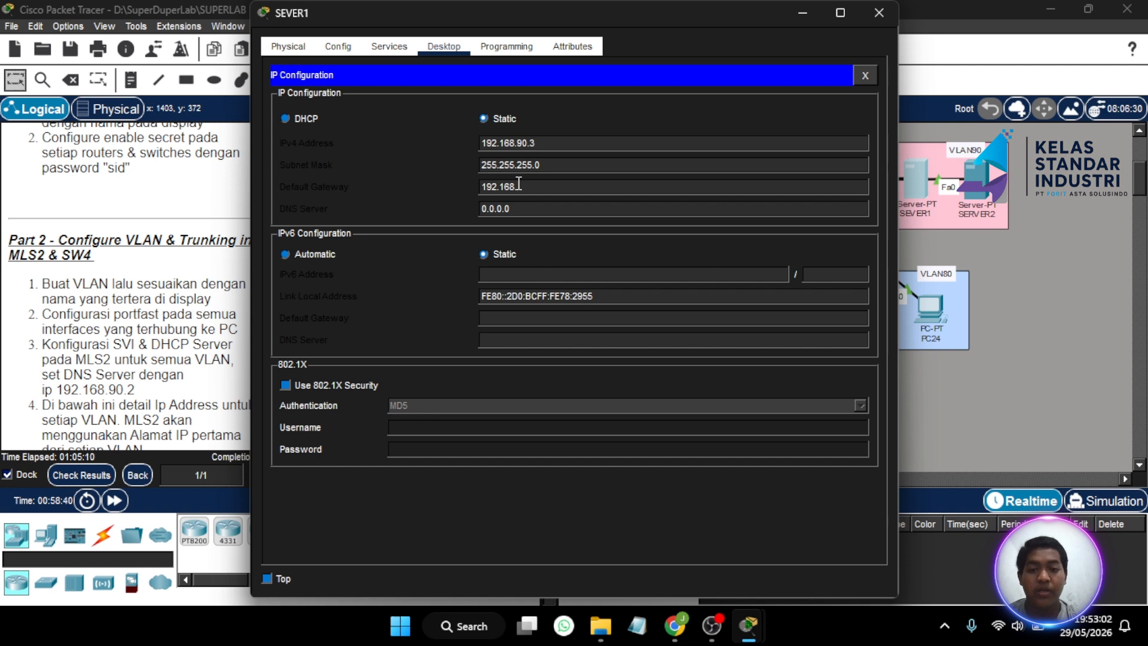
{"action": "type", "text": ".90.1"}
{"action": "key", "text": "BackSpace"}
{"action": "type", "text": "2"}
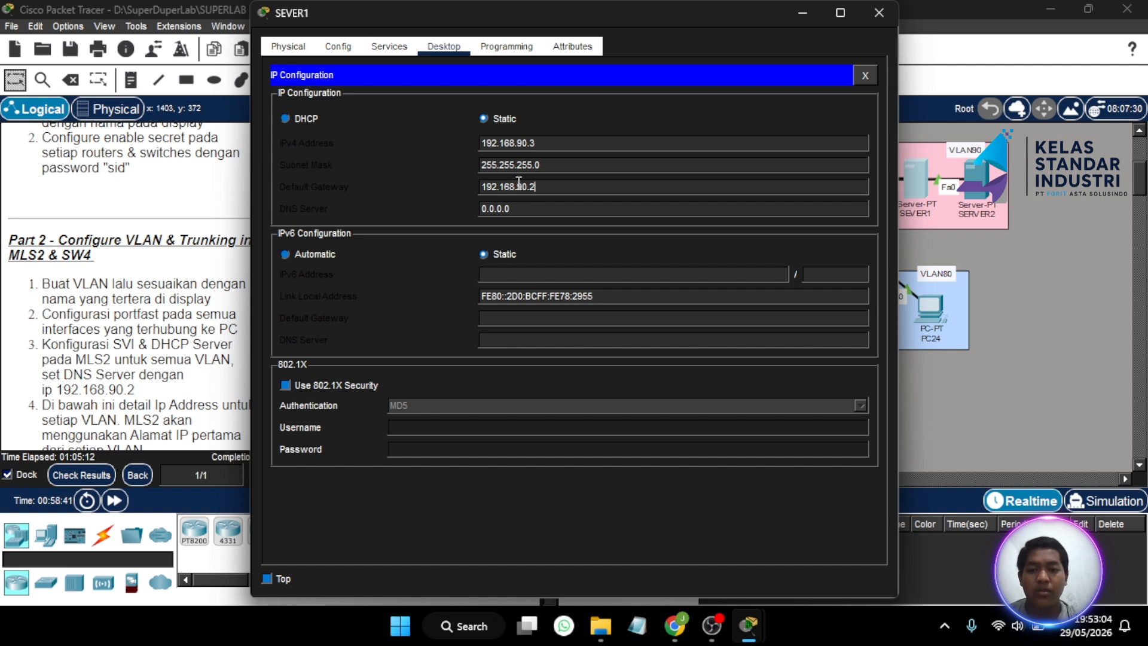
- Set SEVER1's DNS server to 192.168.90.2 and close its window
{"action": "left_click", "coordinate": [534, 209]}
{"action": "key", "text": "BackSpace"}
{"action": "key", "text": "BackSpace"}
{"action": "key", "text": "BackSpace"}
{"action": "key", "text": "BackSpace"}
{"action": "key", "text": "BackSpace"}
{"action": "key", "text": "BackSpace"}
{"action": "key", "text": "BackSpace"}
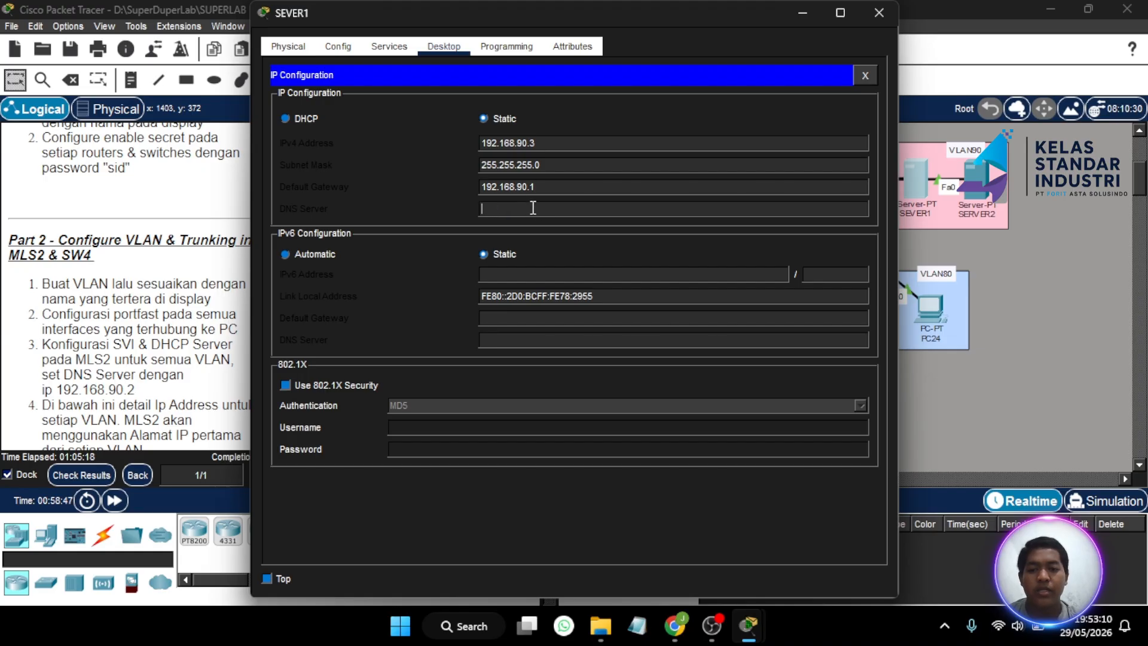
{"action": "type", "text": "192.17"}
{"action": "key", "text": "BackSpace"}
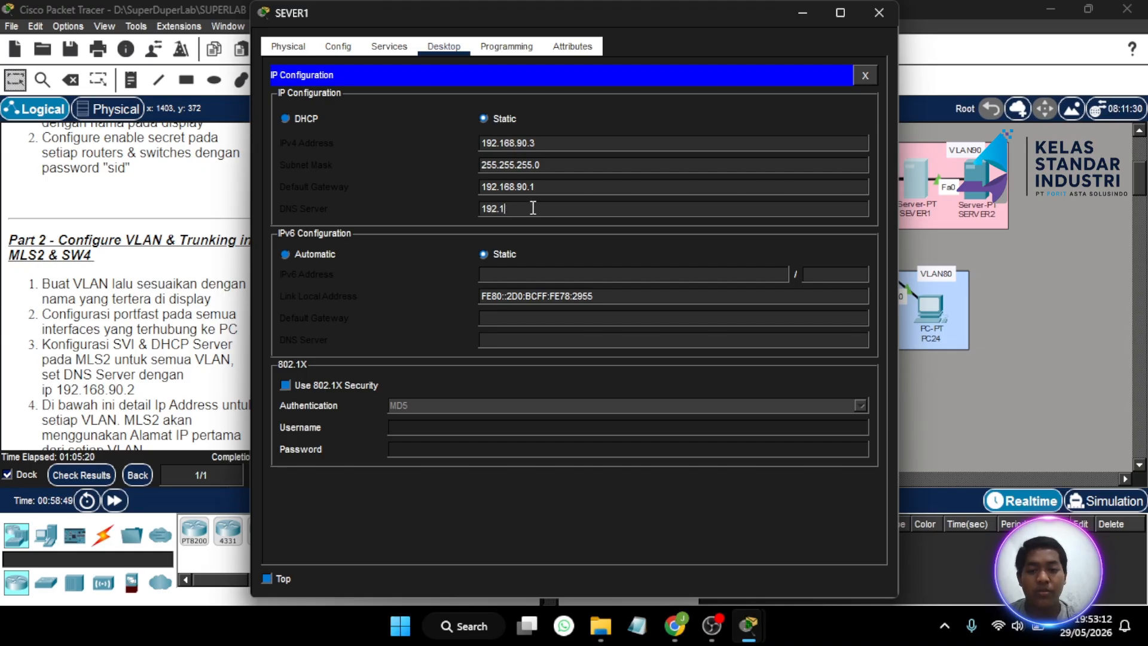
{"action": "type", "text": "68"}
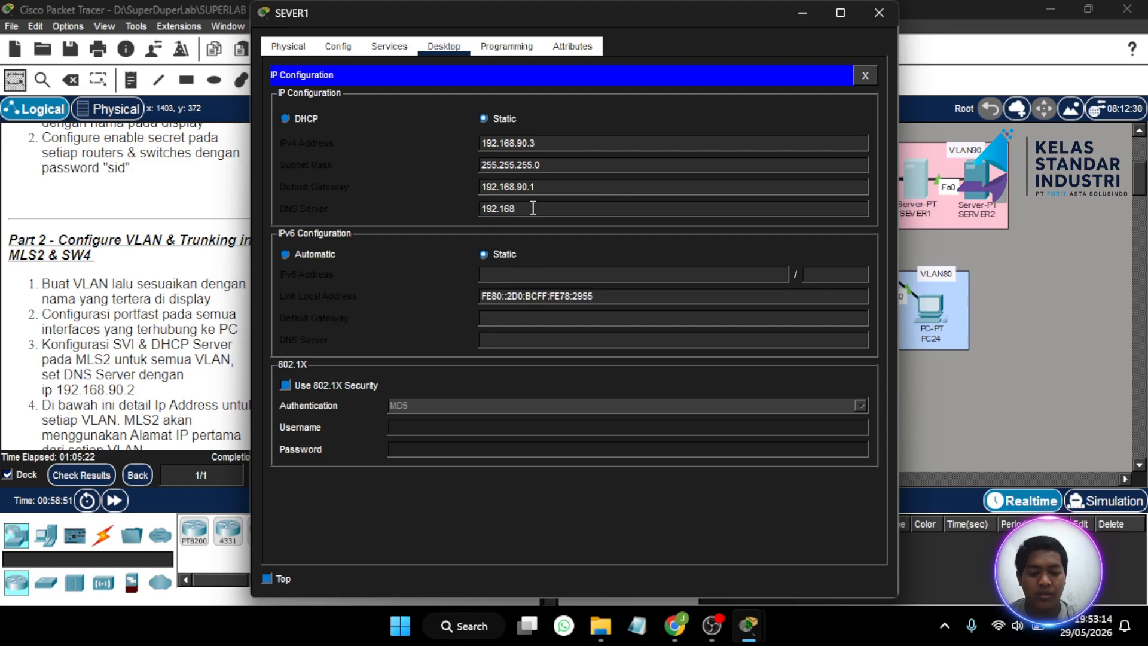
{"action": "type", "text": ".90.2"}
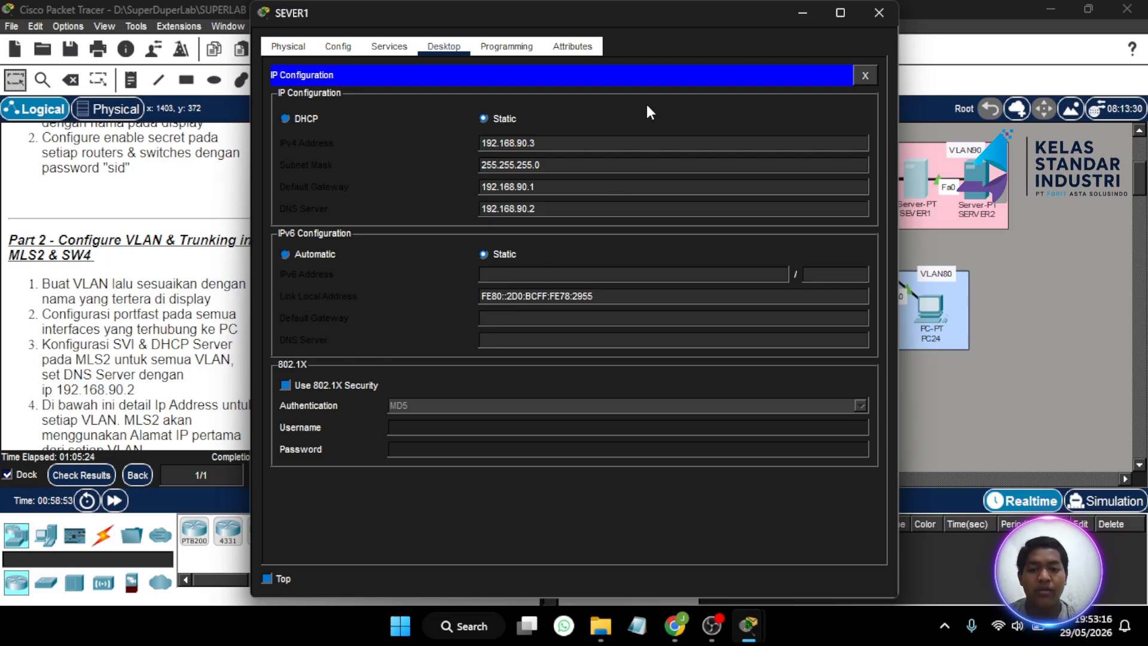
{"action": "left_click", "coordinate": [878, 13]}
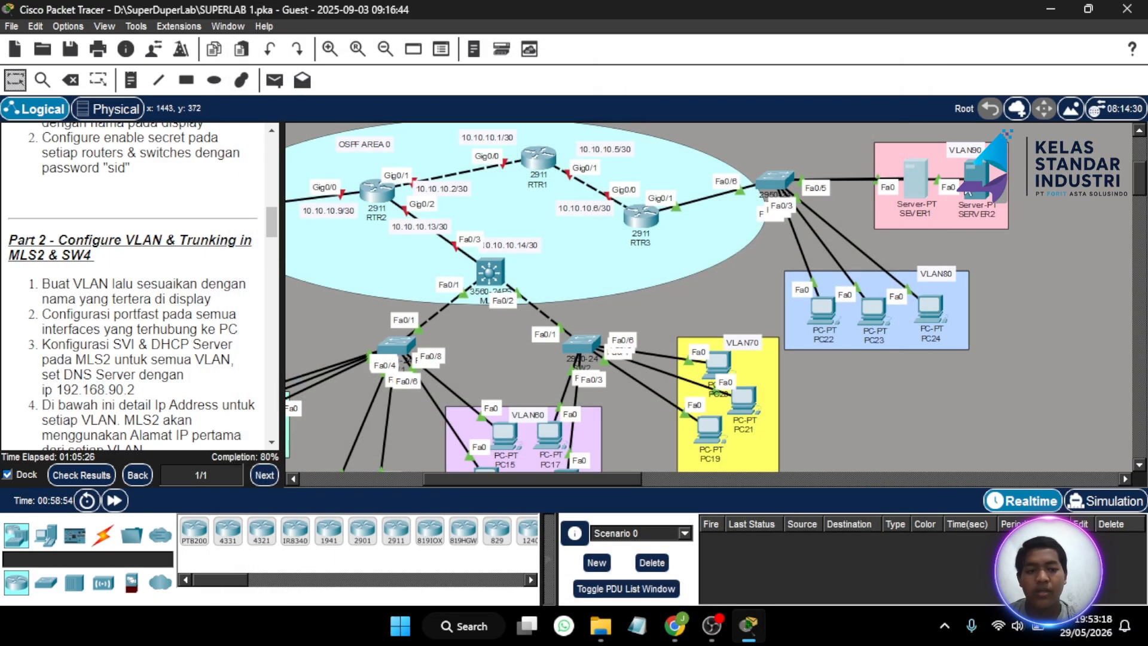
- Enter SERVER2's static IP 192.168.90.4, mask 255.255.255.0, gateway 192.168.90.1 and DNS 192.168.90.2
{"action": "left_click", "coordinate": [988, 181]}
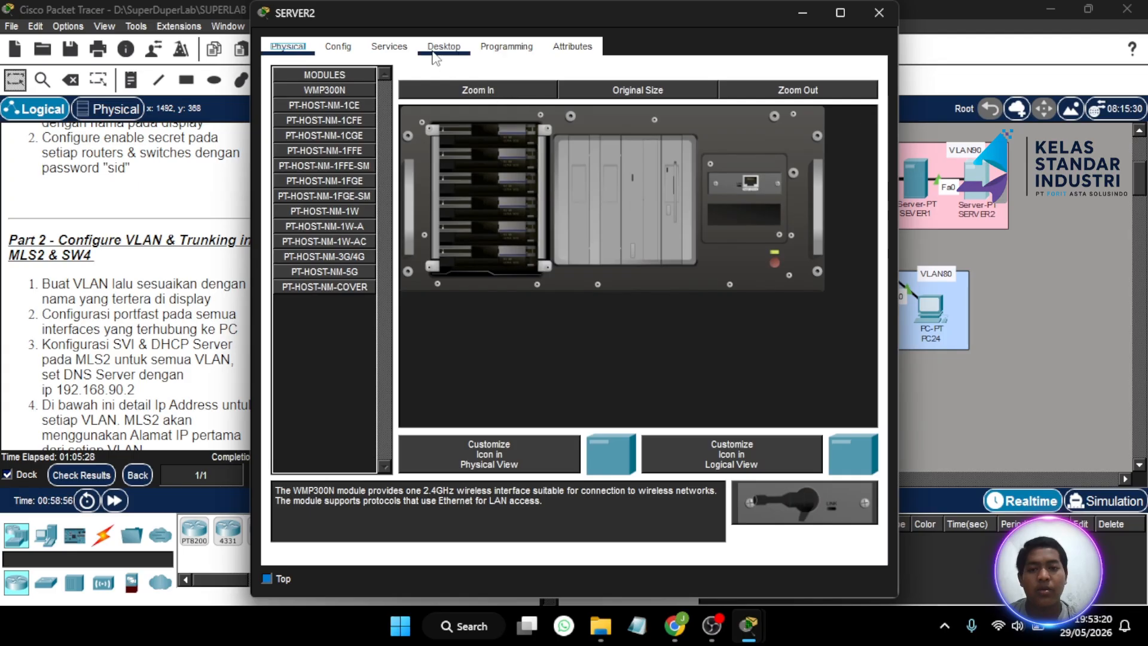
{"action": "left_click", "coordinate": [433, 47]}
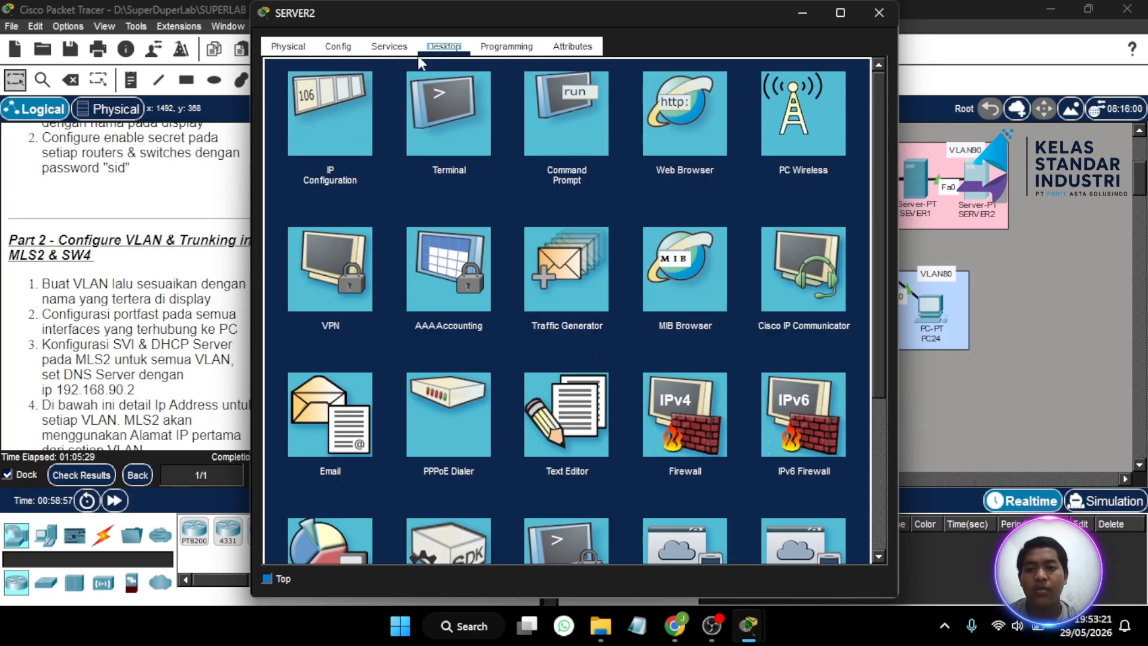
{"action": "left_click", "coordinate": [320, 128]}
{"action": "type", "text": "19"}
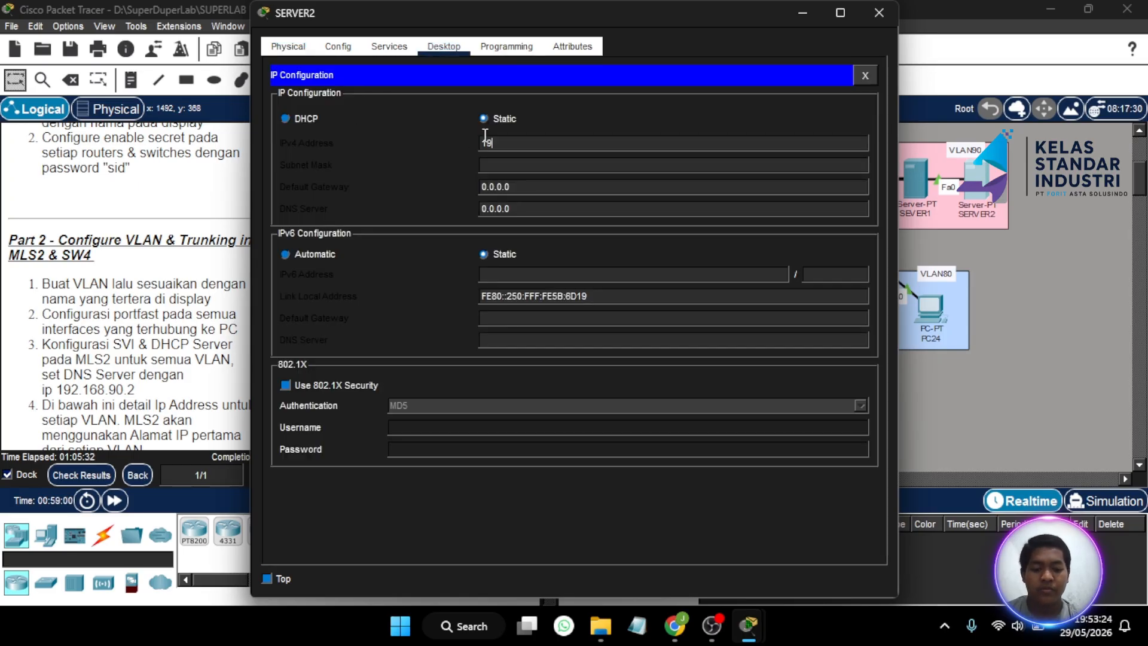
{"action": "type", "text": "2.168.90.4"}
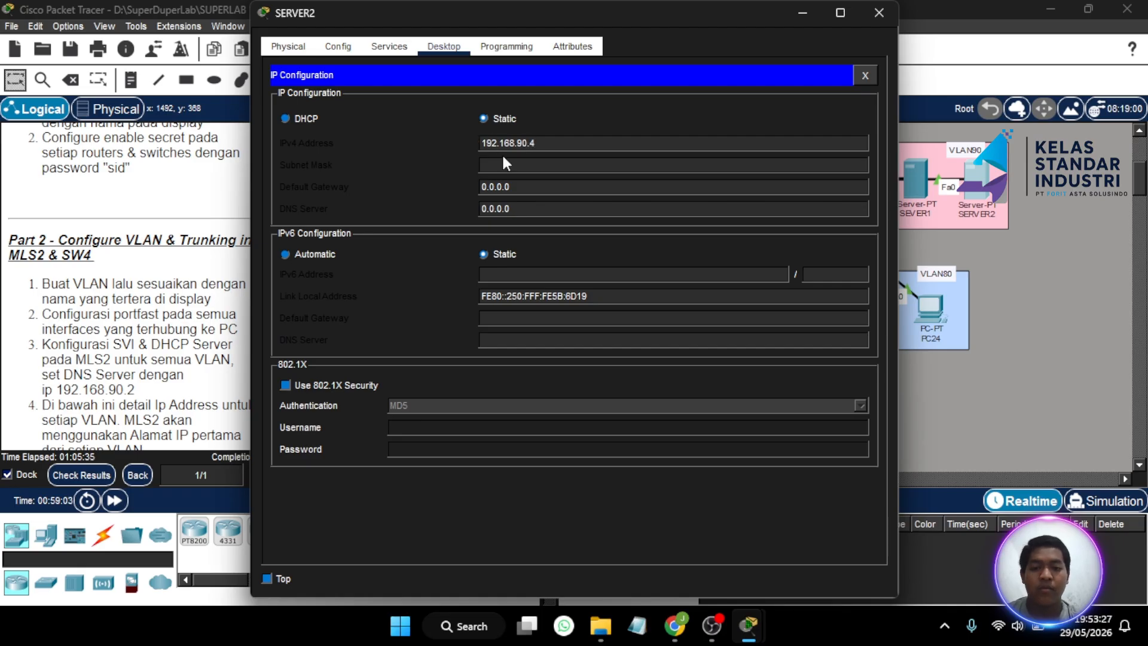
{"action": "left_click", "coordinate": [504, 163]}
{"action": "left_click", "coordinate": [516, 182]}
{"action": "key", "text": "BackSpace"}
{"action": "key", "text": "BackSpace"}
{"action": "key", "text": "BackSpace"}
{"action": "key", "text": "BackSpace"}
{"action": "key", "text": "BackSpace"}
{"action": "key", "text": "BackSpace"}
{"action": "key", "text": "BackSpace"}
{"action": "type", "text": "192"}
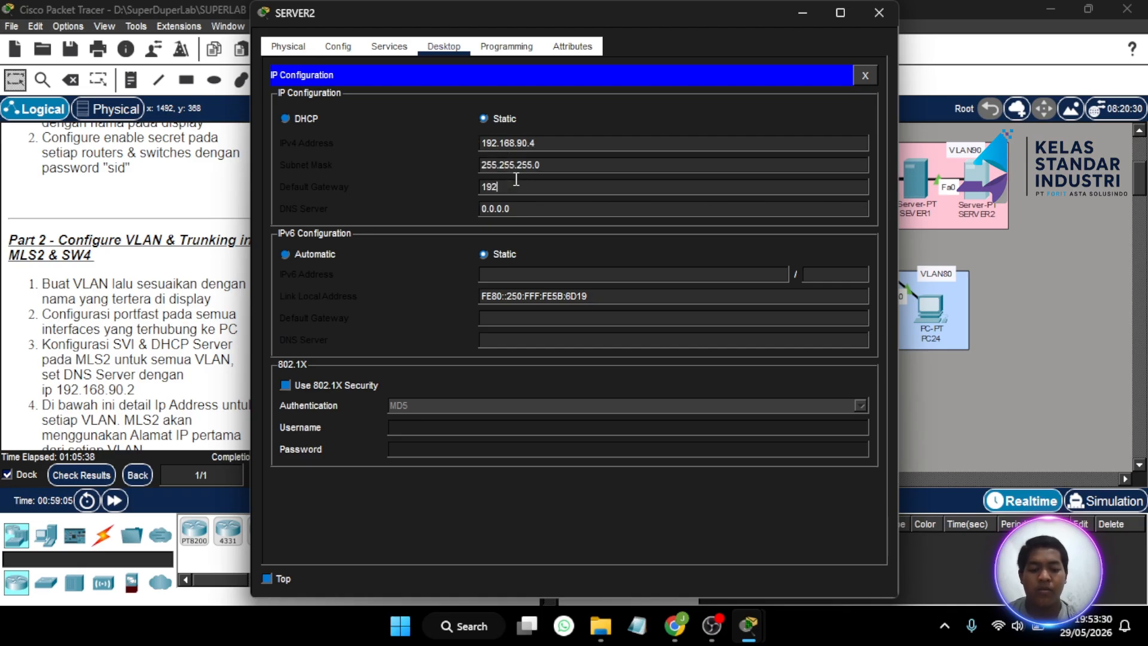
{"action": "type", "text": ".168.90."}
{"action": "left_click", "coordinate": [526, 208]}
{"action": "key", "text": "BackSpace"}
{"action": "key", "text": "BackSpace"}
{"action": "key", "text": "BackSpace"}
{"action": "key", "text": "BackSpace"}
{"action": "key", "text": "BackSpace"}
{"action": "key", "text": "BackSpace"}
{"action": "key", "text": "BackSpace"}
{"action": "type", "text": "192.168.90"}
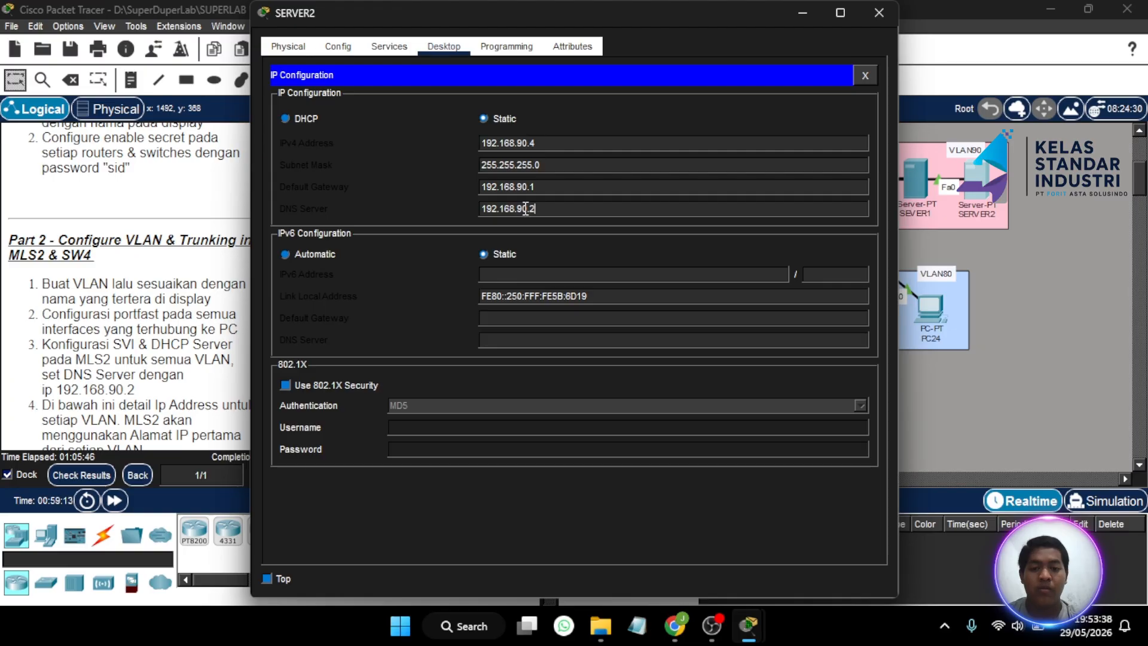
- Leave SERVER2's settings and review the assessment items, confirming its default gateway and DNS server are correct
{"action": "left_click", "coordinate": [879, 12]}
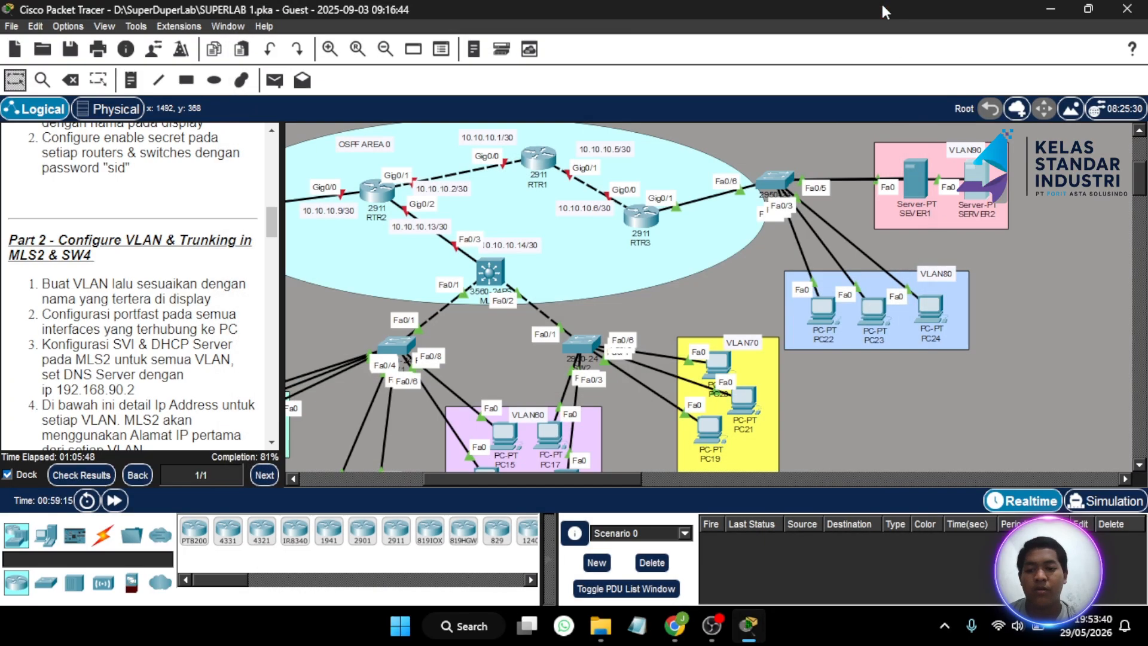
{"action": "left_click", "coordinate": [81, 474]}
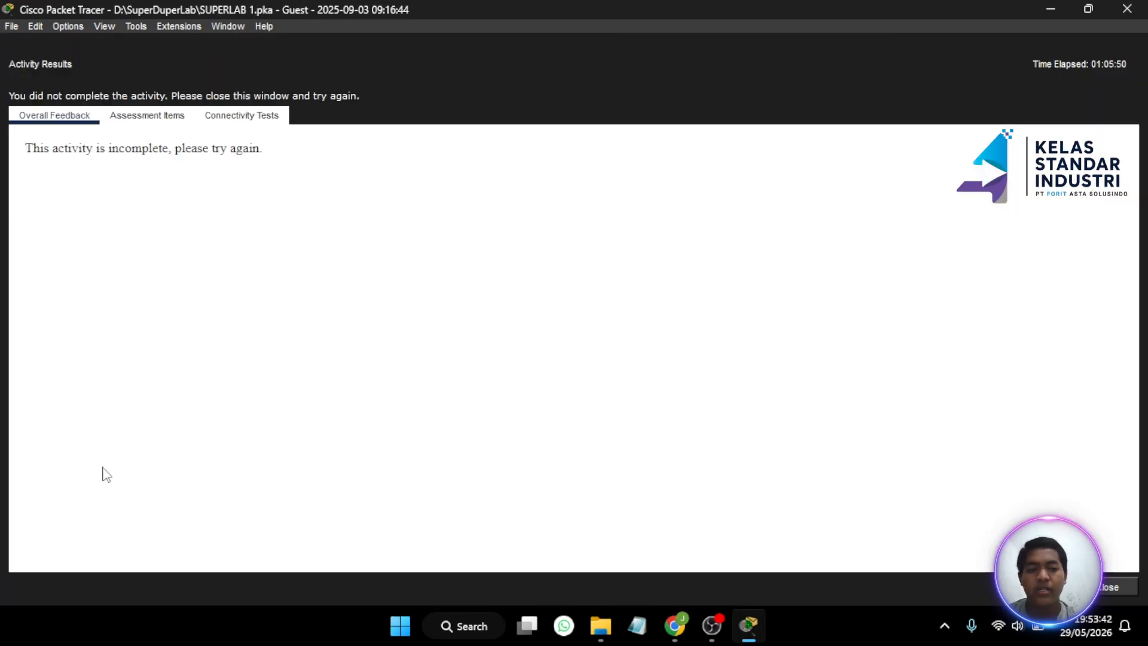
{"action": "left_click", "coordinate": [147, 115]}
{"action": "scroll", "coordinate": [156, 199], "scroll_direction": "down", "scroll_amount": 3}
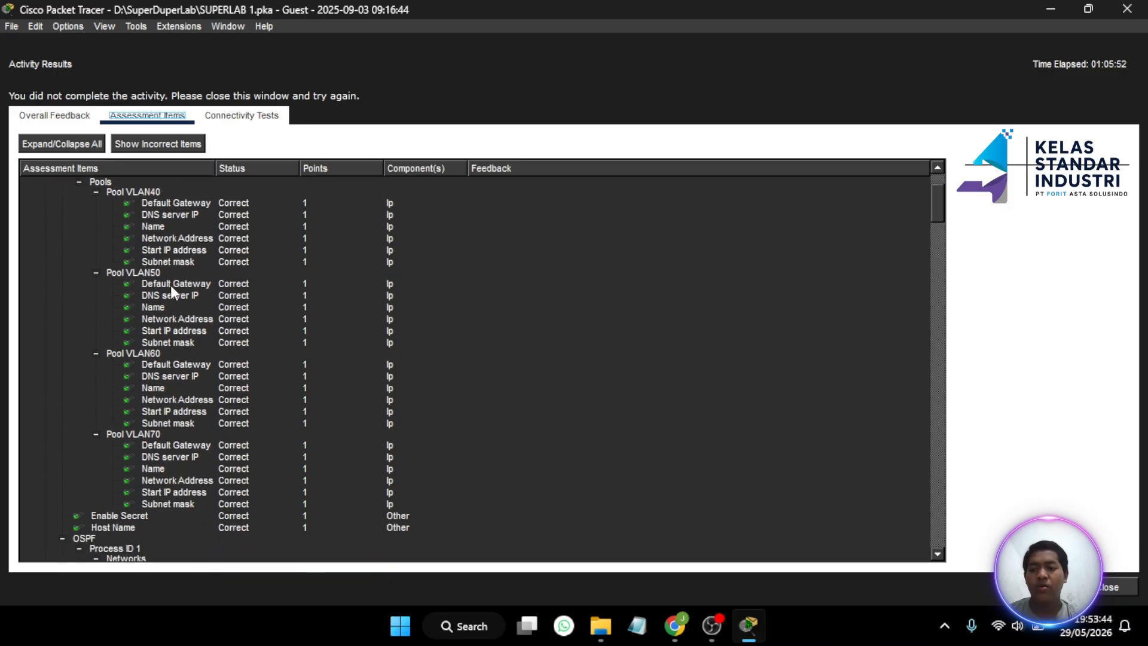
{"action": "scroll", "coordinate": [199, 357], "scroll_direction": "up", "scroll_amount": 7}
{"action": "scroll", "coordinate": [199, 357], "scroll_direction": "down", "scroll_amount": 15}
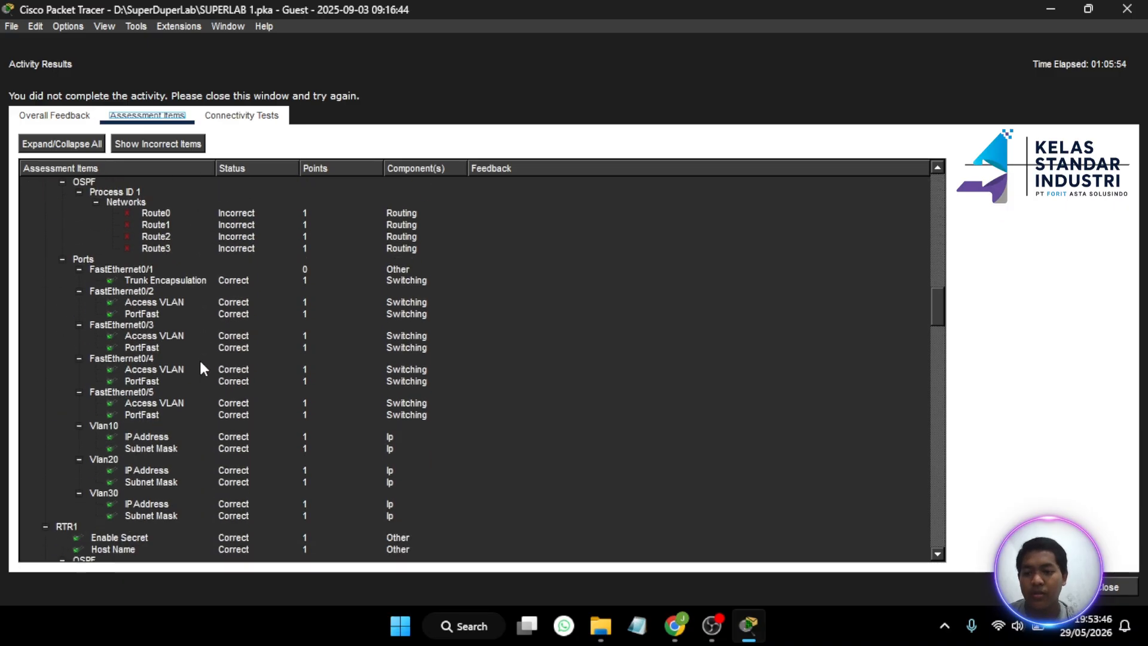
{"action": "scroll", "coordinate": [201, 362], "scroll_direction": "down", "scroll_amount": 15}
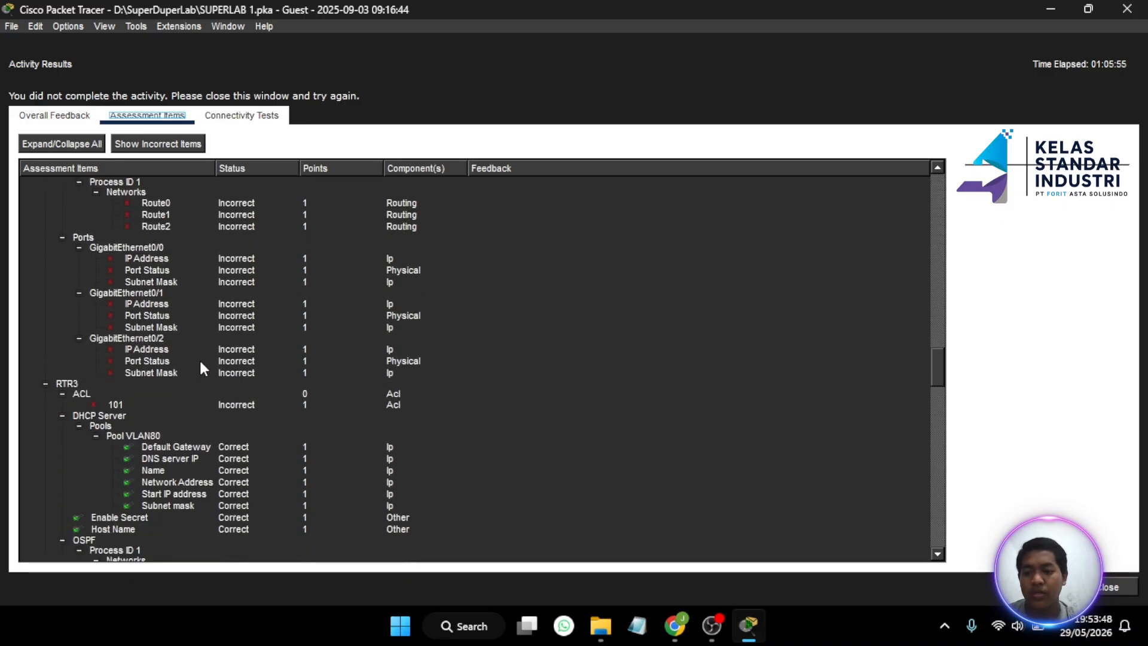
{"action": "scroll", "coordinate": [200, 362], "scroll_direction": "down", "scroll_amount": 20}
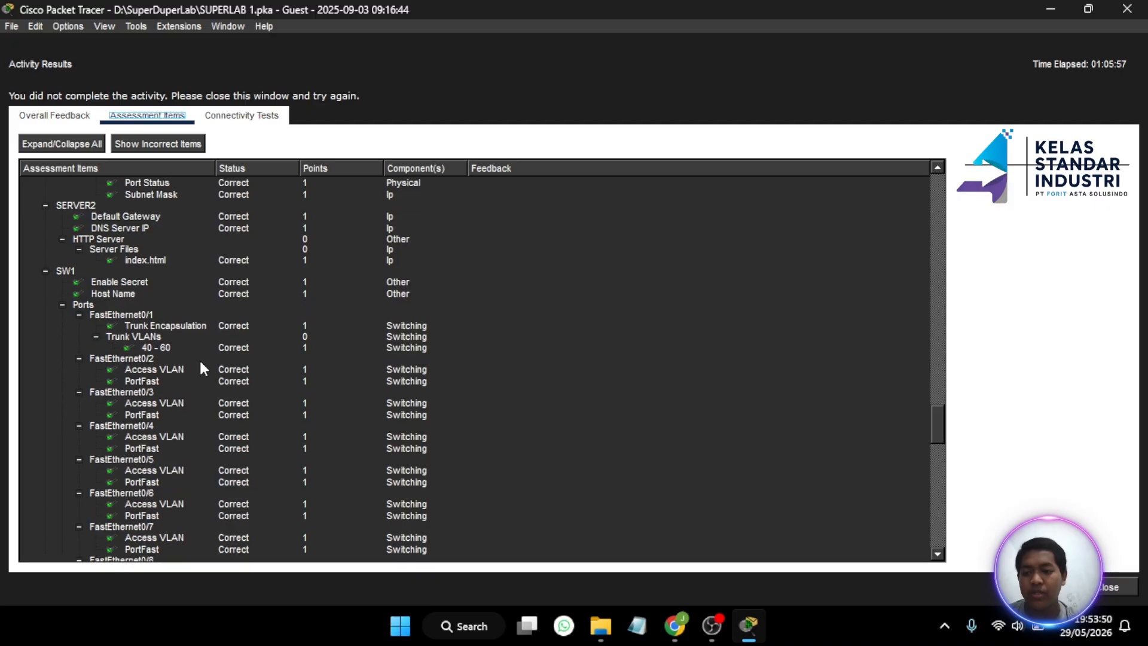
{"action": "scroll", "coordinate": [200, 363], "scroll_direction": "down", "scroll_amount": 20}
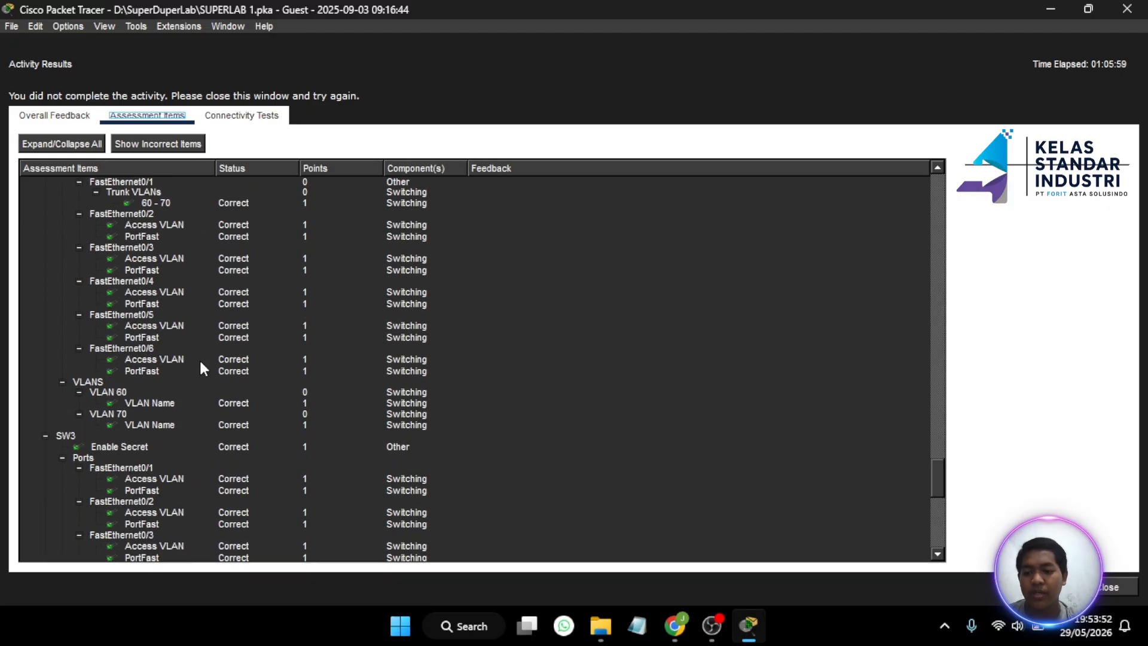
{"action": "scroll", "coordinate": [200, 362], "scroll_direction": "down", "scroll_amount": 6}
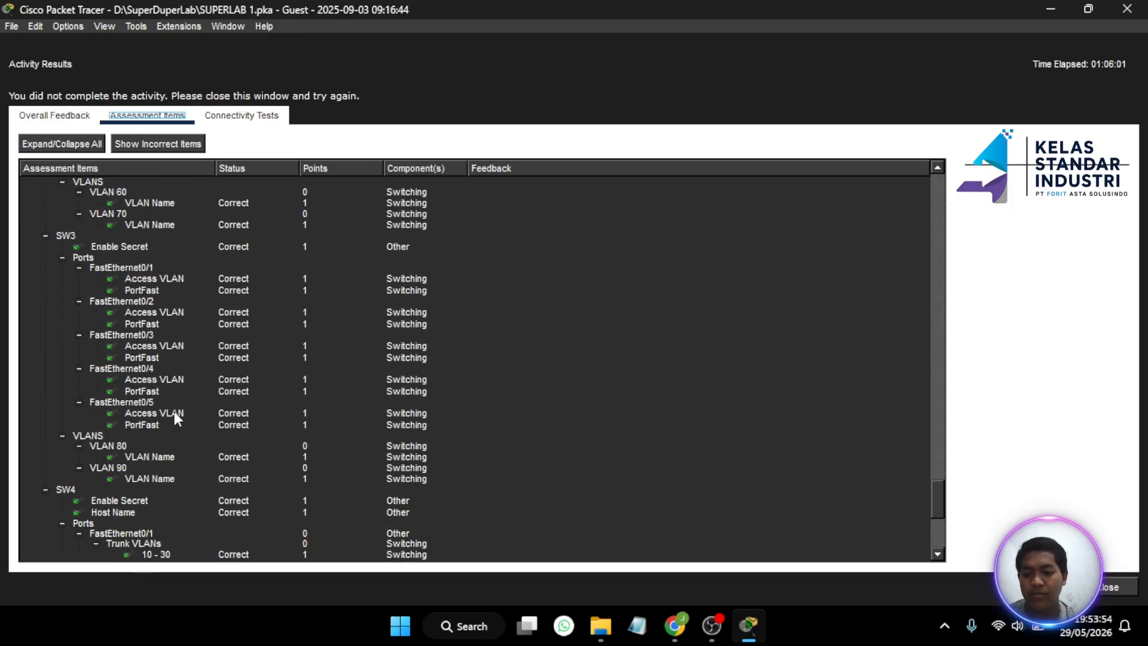
{"action": "scroll", "coordinate": [175, 412], "scroll_direction": "down", "scroll_amount": 2}
{"action": "scroll", "coordinate": [174, 411], "scroll_direction": "down", "scroll_amount": 1}
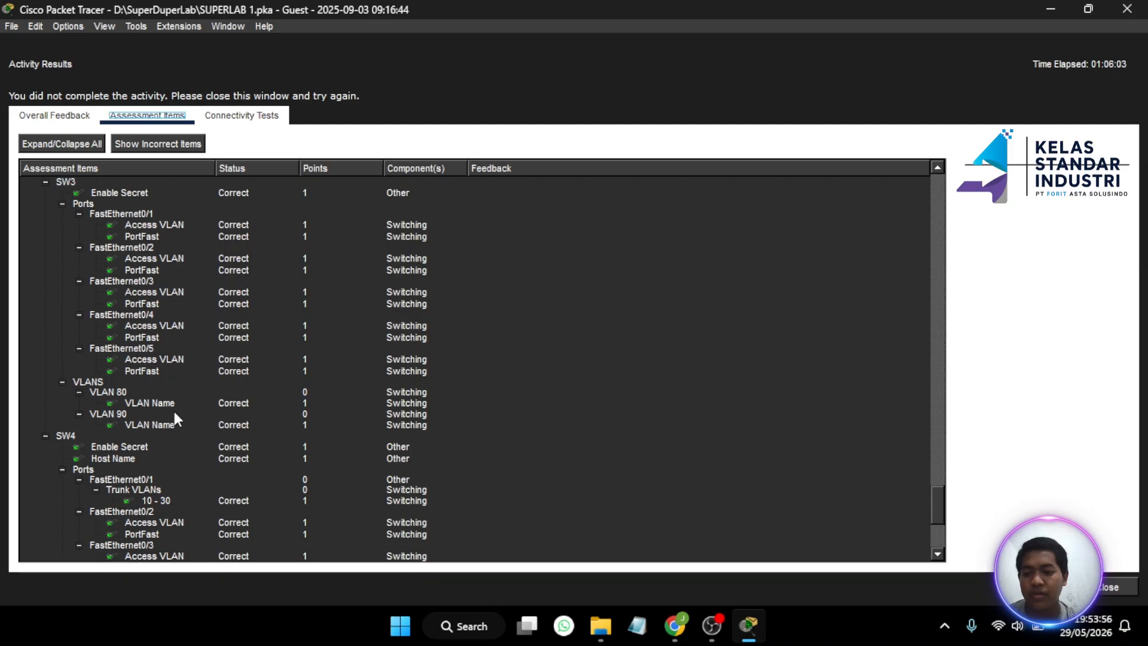
{"action": "scroll", "coordinate": [174, 411], "scroll_direction": "down", "scroll_amount": 4}
{"action": "scroll", "coordinate": [174, 411], "scroll_direction": "down", "scroll_amount": 3}
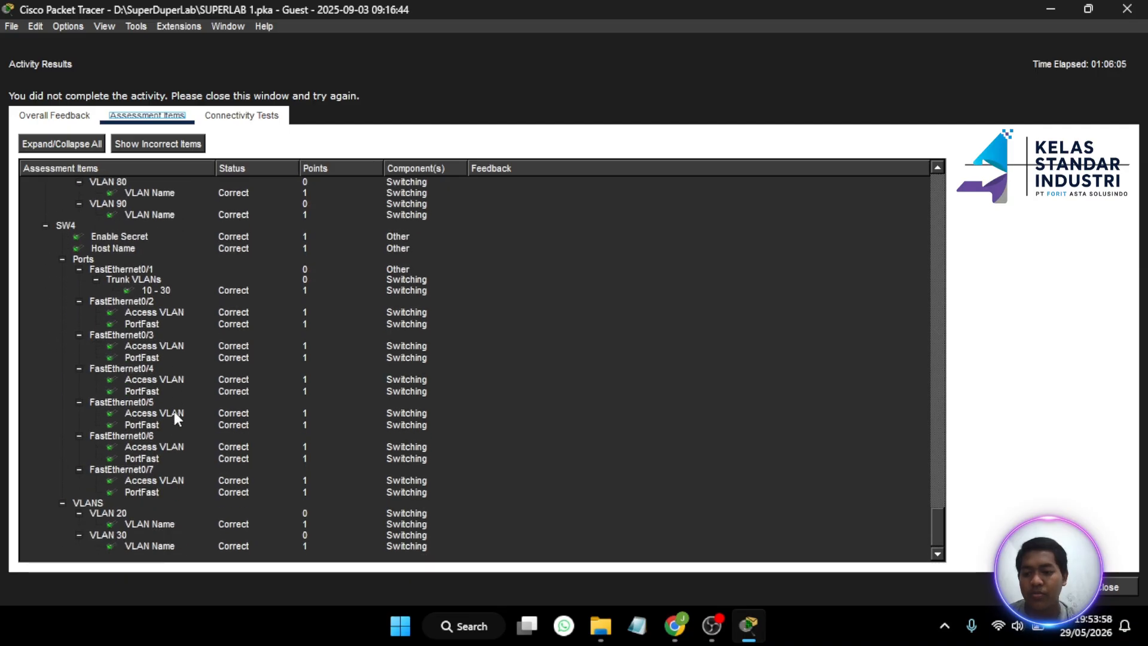
{"action": "scroll", "coordinate": [174, 411], "scroll_direction": "up", "scroll_amount": 7}
{"action": "scroll", "coordinate": [174, 411], "scroll_direction": "down", "scroll_amount": 6}
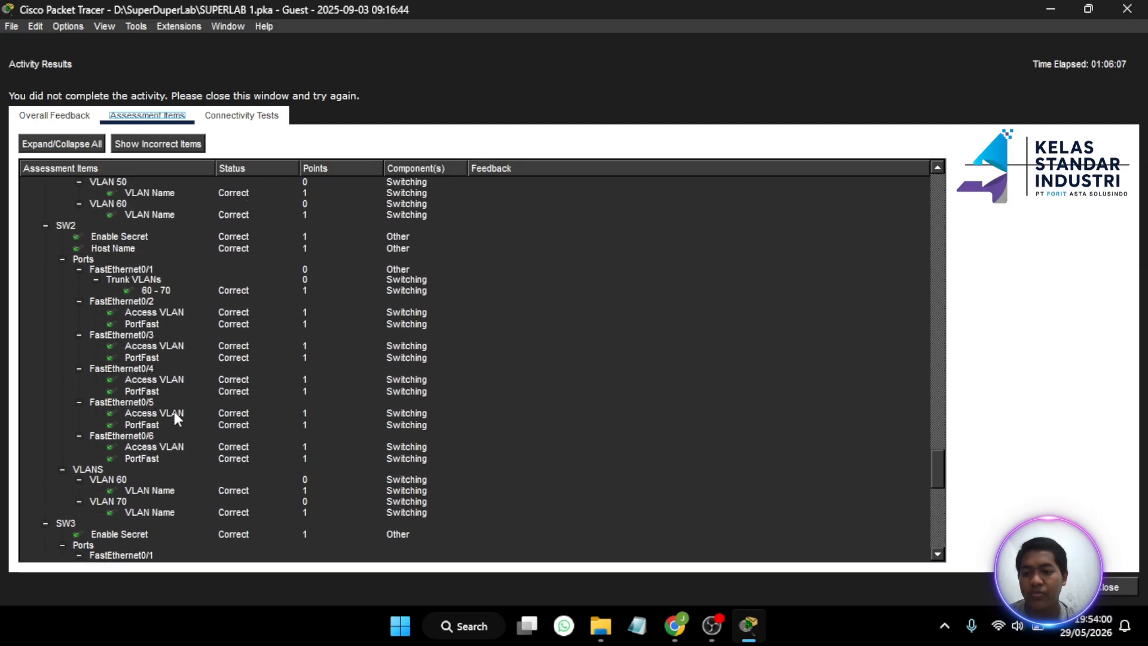
{"action": "scroll", "coordinate": [174, 411], "scroll_direction": "up", "scroll_amount": 20}
{"action": "scroll", "coordinate": [174, 413], "scroll_direction": "up", "scroll_amount": 10}
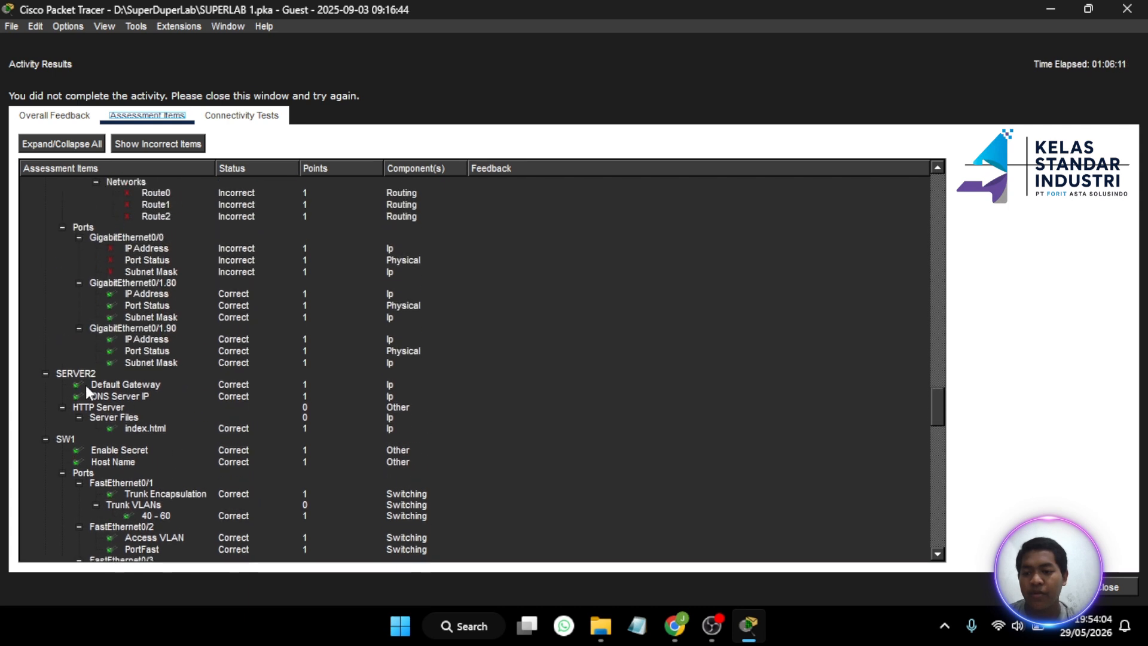
{"action": "scroll", "coordinate": [154, 396], "scroll_direction": "up", "scroll_amount": 7}
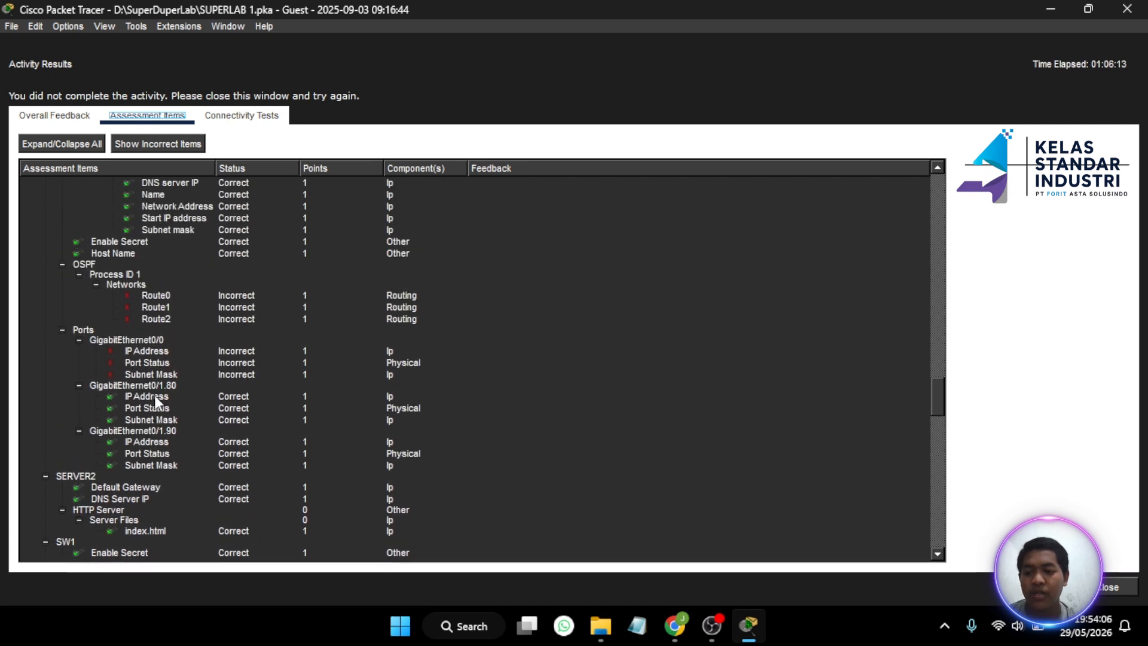
{"action": "scroll", "coordinate": [155, 396], "scroll_direction": "down", "scroll_amount": 2}
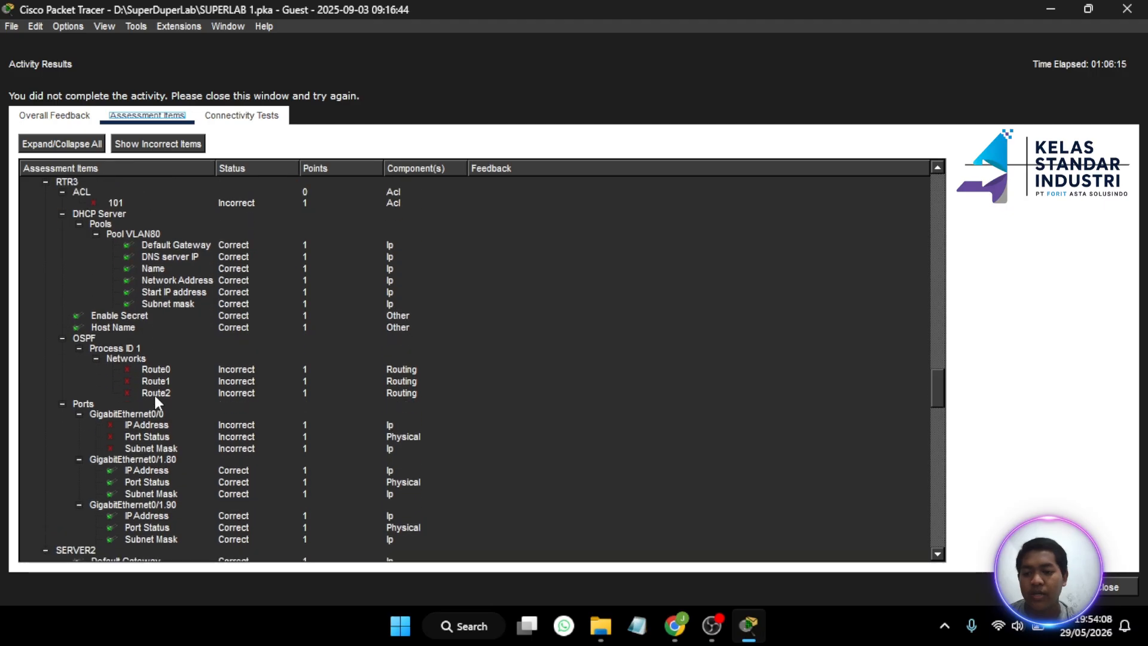
{"action": "scroll", "coordinate": [155, 396], "scroll_direction": "down", "scroll_amount": 3}
{"action": "scroll", "coordinate": [439, 385], "scroll_direction": "down", "scroll_amount": 12}
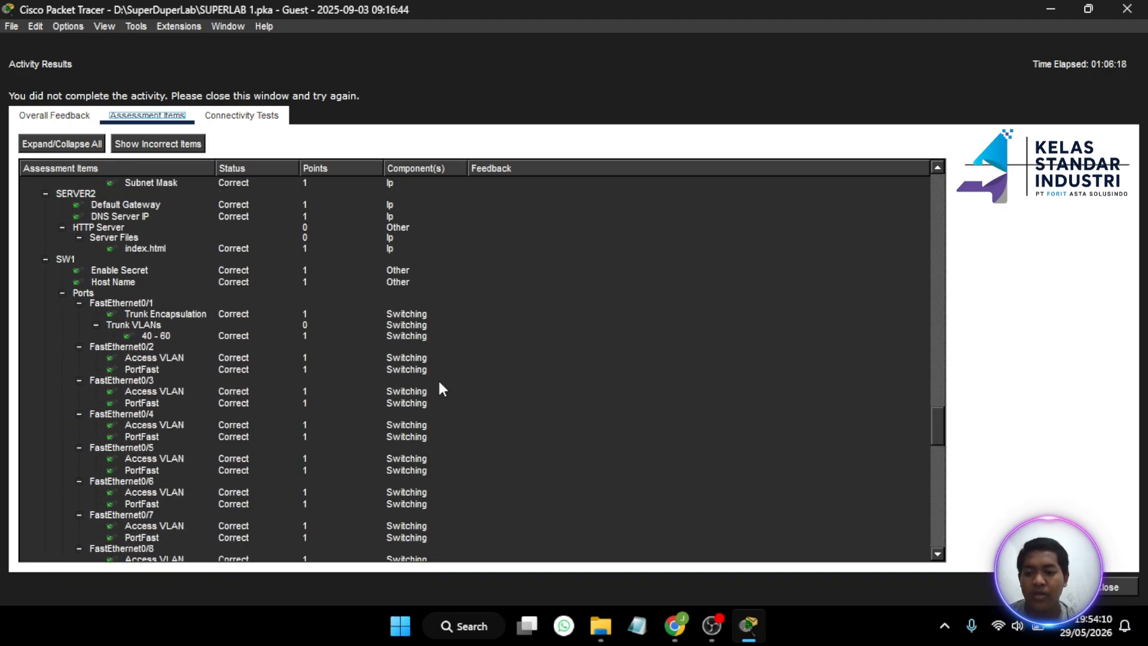
{"action": "scroll", "coordinate": [440, 388], "scroll_direction": "down", "scroll_amount": 7}
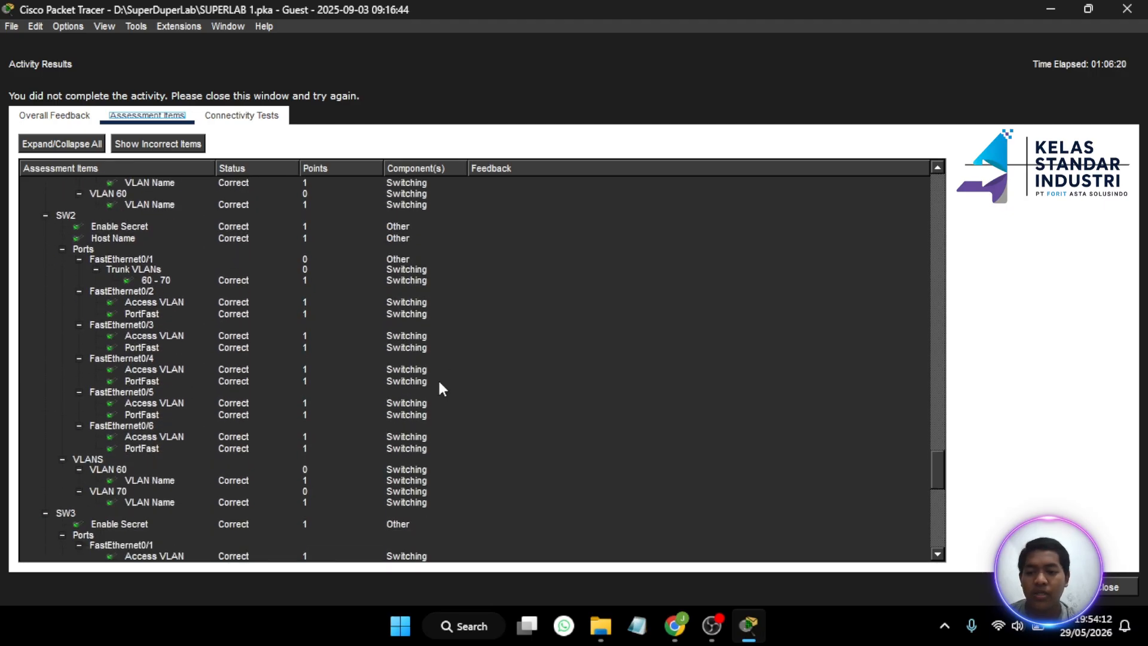
{"action": "scroll", "coordinate": [440, 389], "scroll_direction": "up", "scroll_amount": 20}
{"action": "scroll", "coordinate": [440, 389], "scroll_direction": "up", "scroll_amount": 10}
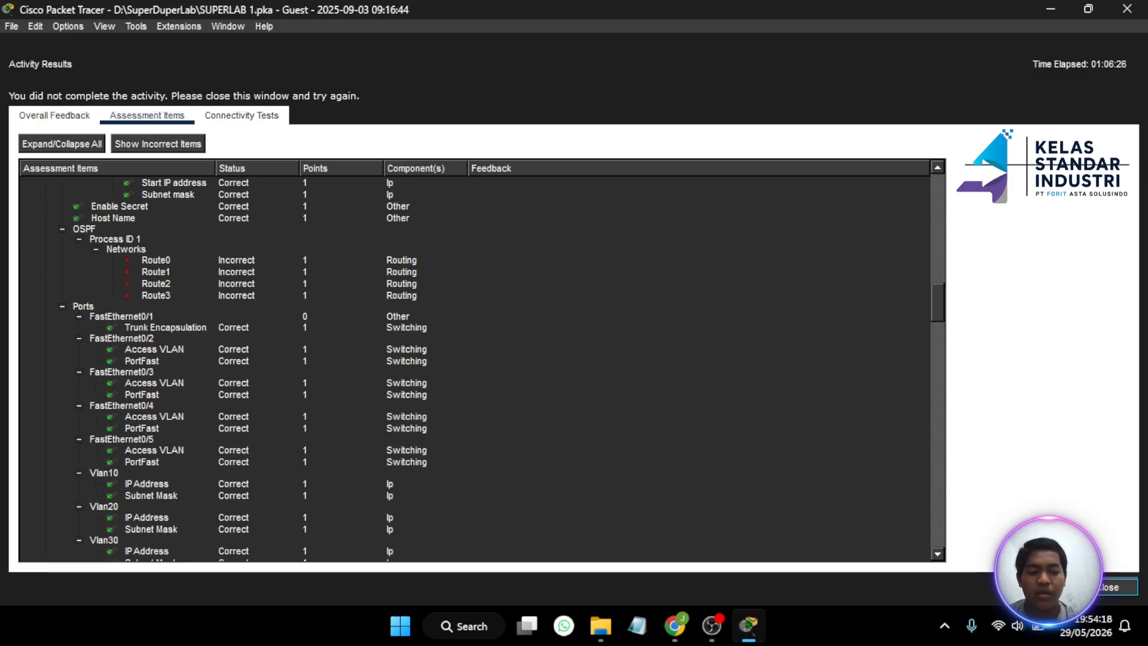
- Dismiss the activity results and scroll the instructions panel with the topology at 81% completion
{"action": "left_click", "coordinate": [1123, 587]}
{"action": "scroll", "coordinate": [148, 333], "scroll_direction": "down", "scroll_amount": 10}
{"action": "scroll", "coordinate": [147, 333], "scroll_direction": "down", "scroll_amount": 5}
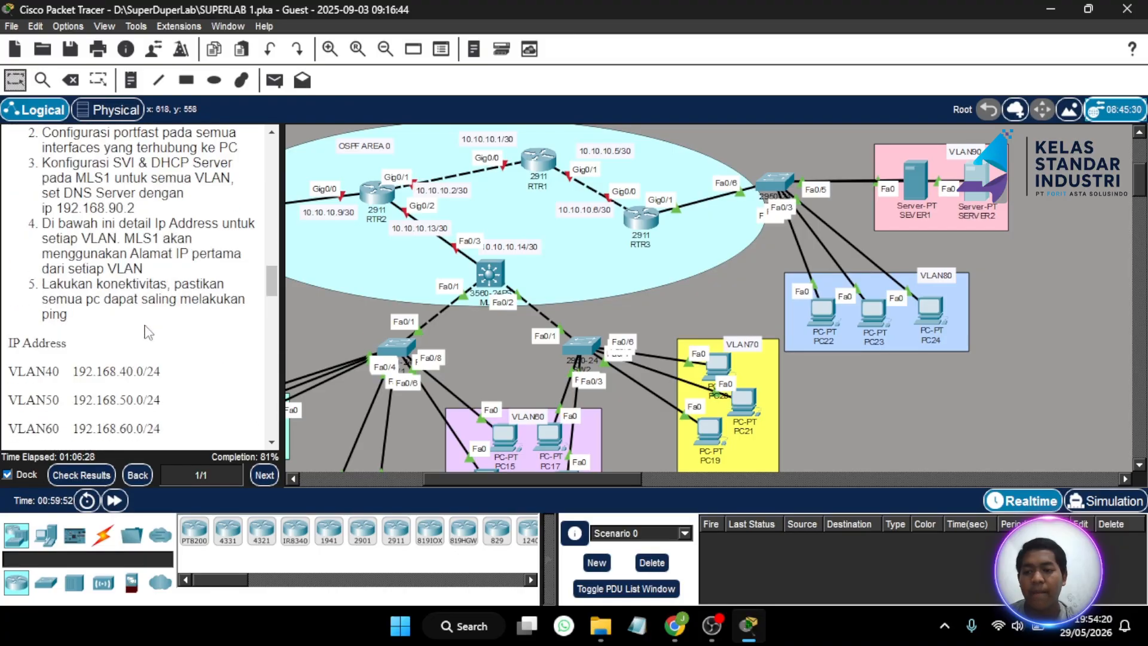
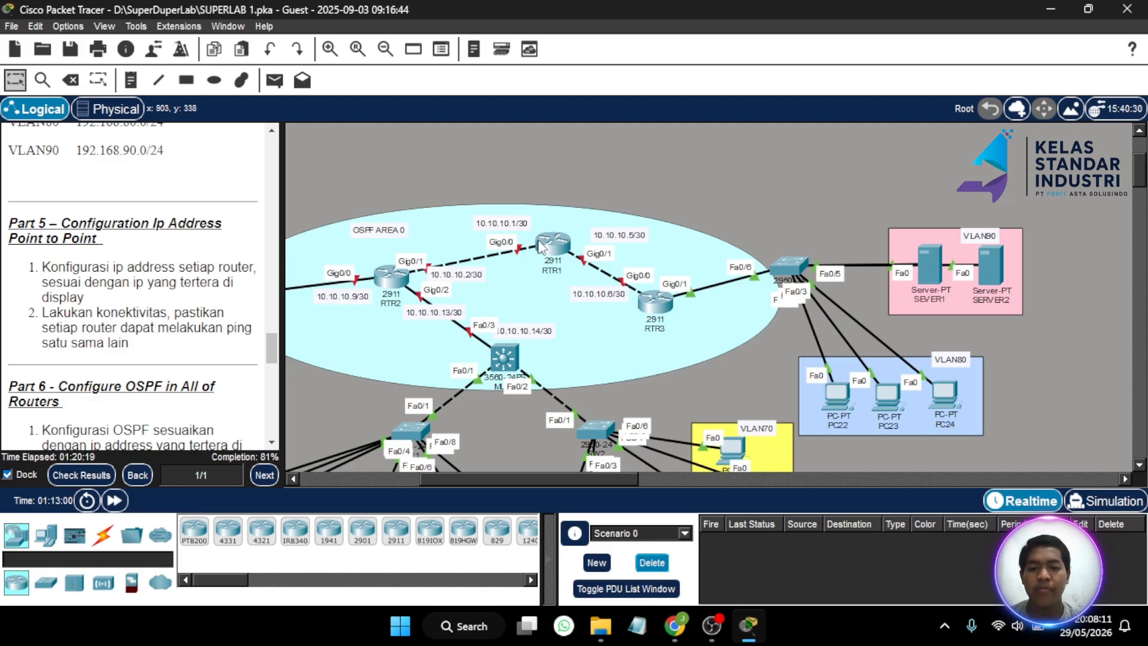
- Nudge the OSPF AREA 0 ellipse slightly right and down around the three routers, then deselect it
{"action": "scroll", "coordinate": [540, 245], "scroll_direction": "left", "scroll_amount": 3}
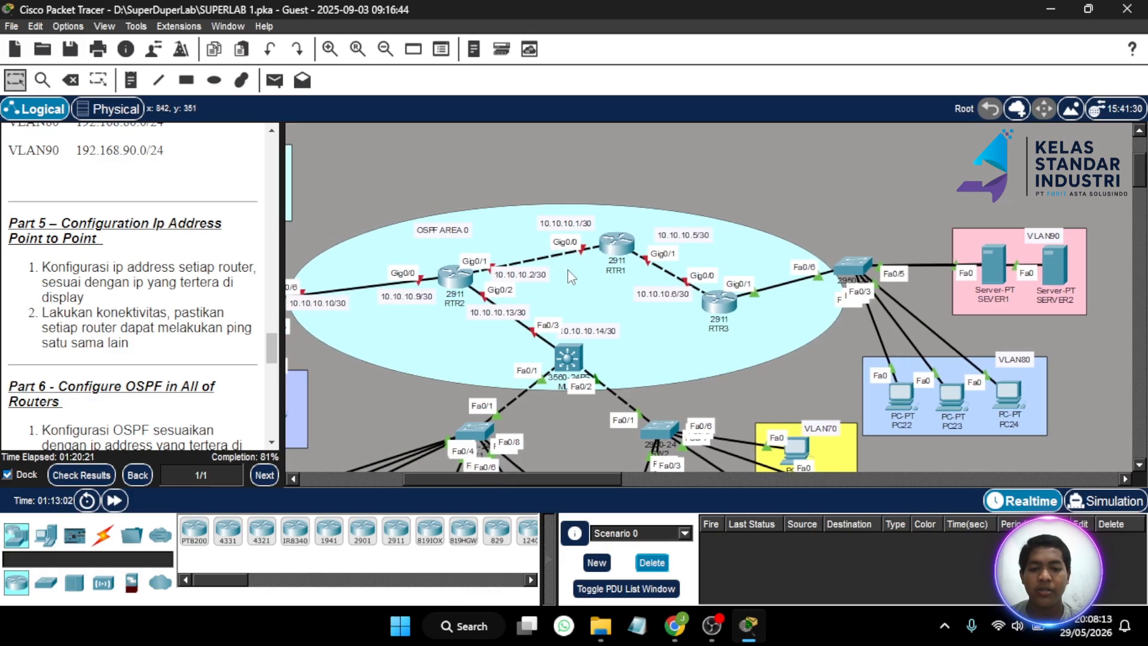
{"action": "left_click_drag", "start_coordinate": [589, 288], "coordinate": [597, 291]}
{"action": "left_click", "coordinate": [816, 182]}
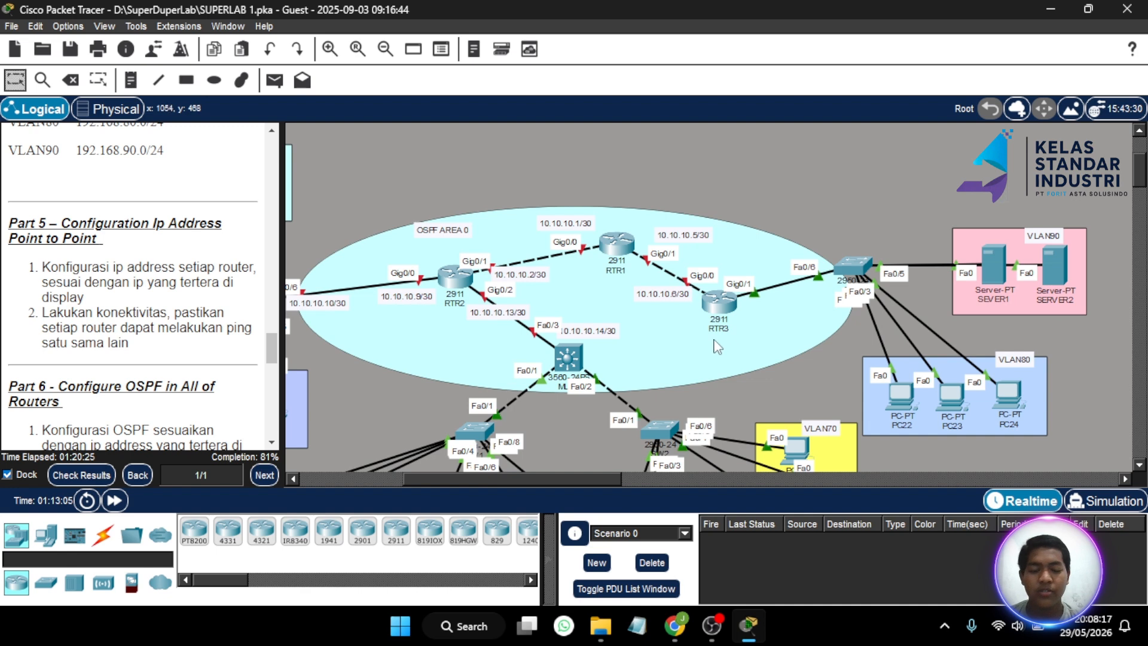
- Open RTR3's CLI, resize it aside, and enter global configuration mode with en and conf t
{"action": "left_click", "coordinate": [715, 310]}
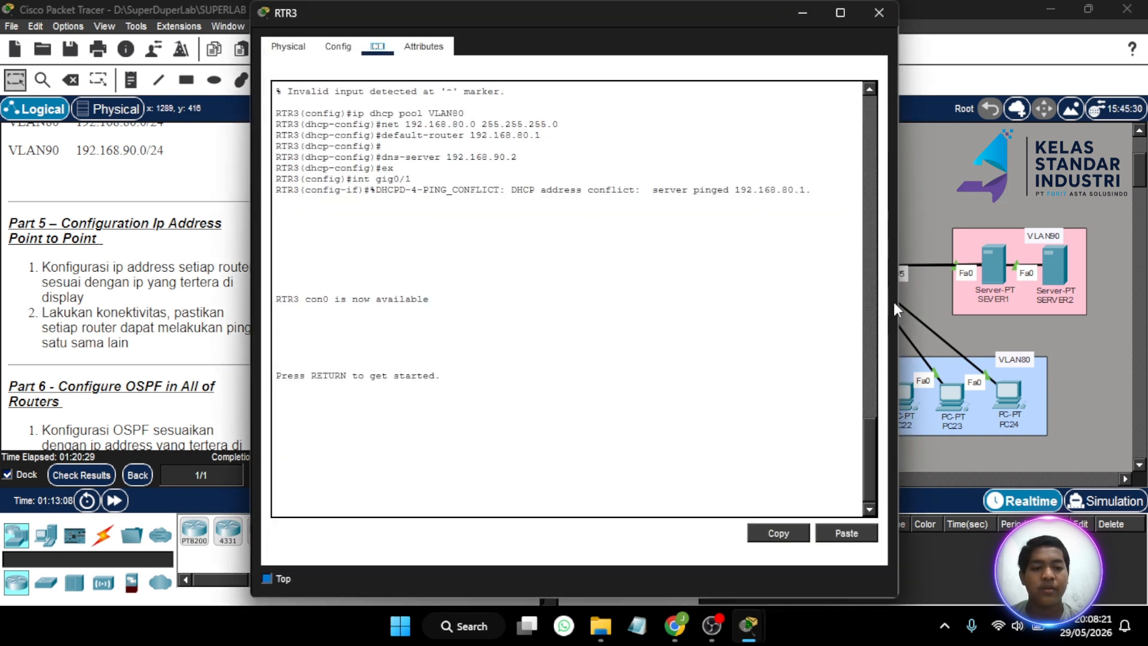
{"action": "left_click_drag", "start_coordinate": [895, 302], "coordinate": [634, 306]}
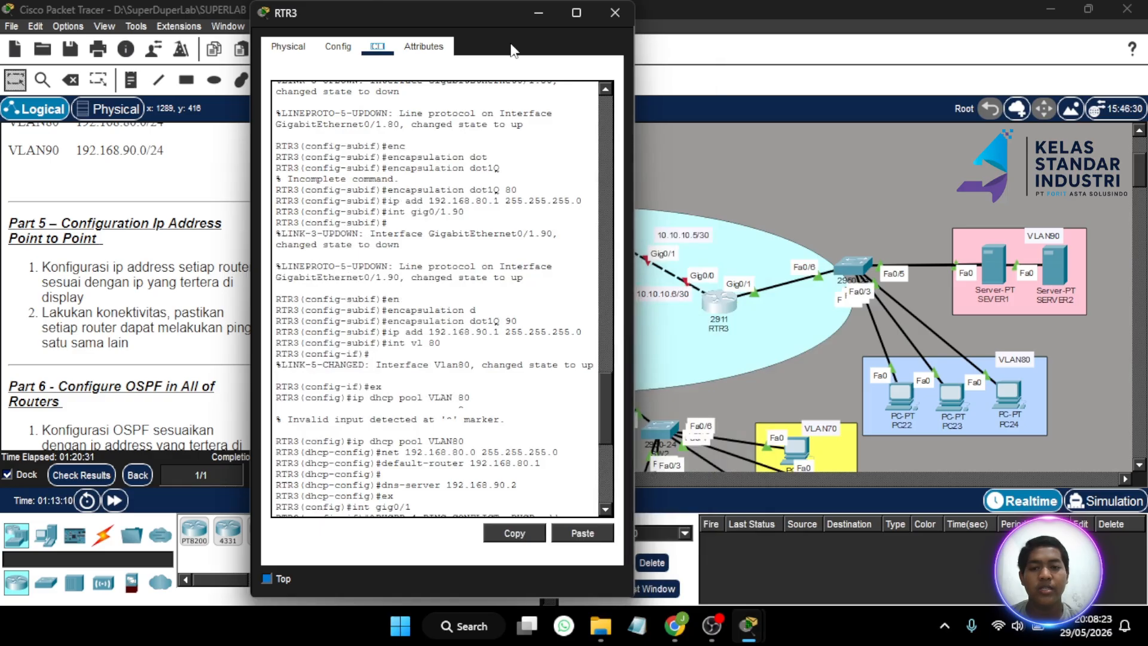
{"action": "left_click_drag", "start_coordinate": [500, 2], "coordinate": [277, 84]}
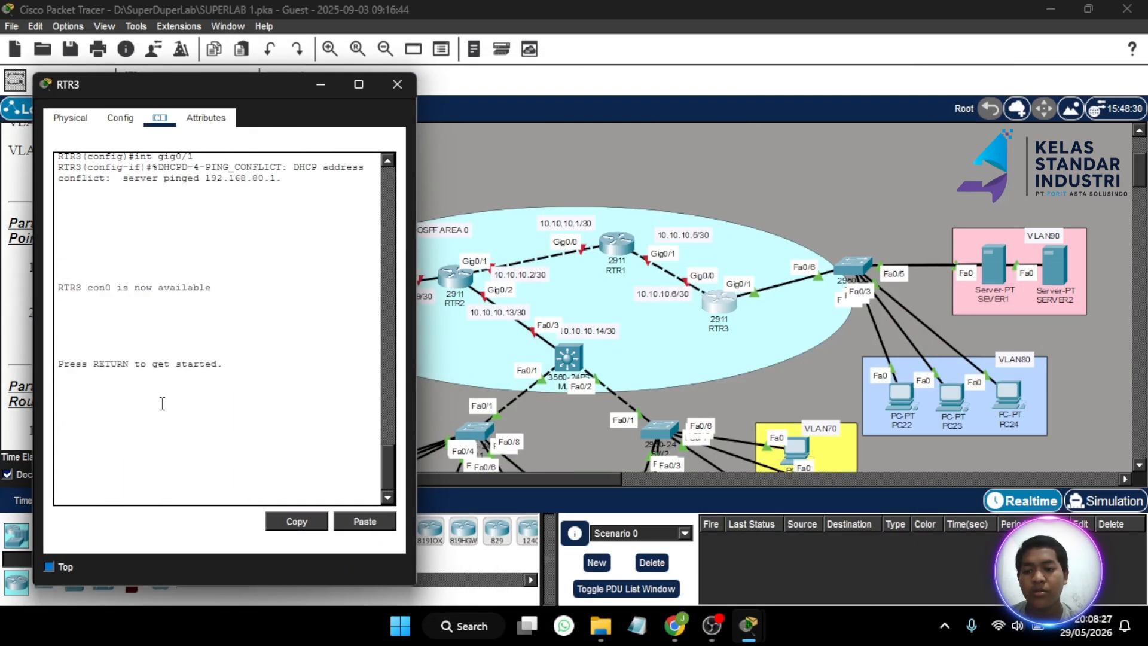
{"action": "key", "text": "Return"}
{"action": "type", "text": "en"}
{"action": "key", "text": "Return"}
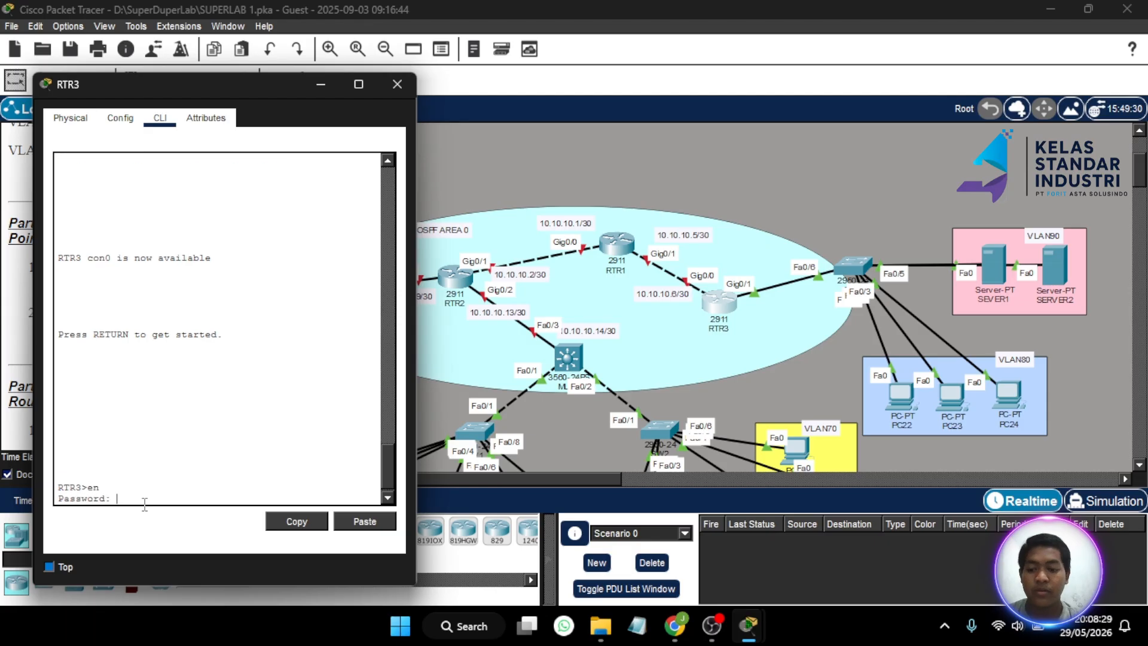
{"action": "key", "text": "Return"}
{"action": "type", "text": "co"}
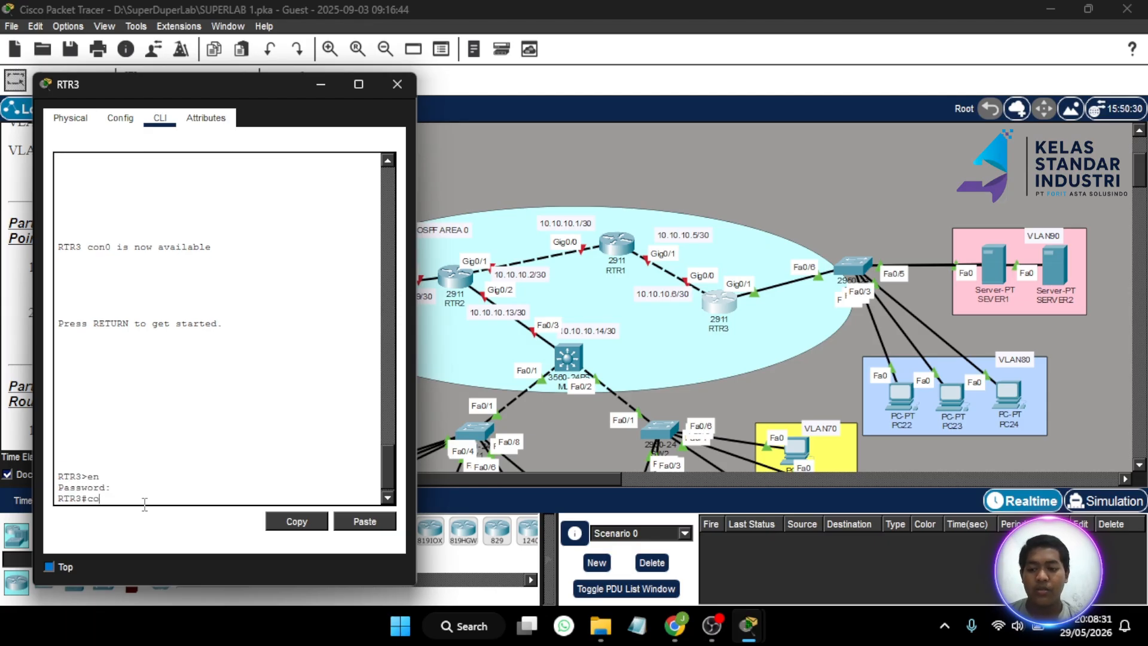
{"action": "type", "text": "nf t"}
{"action": "key", "text": "Return"}
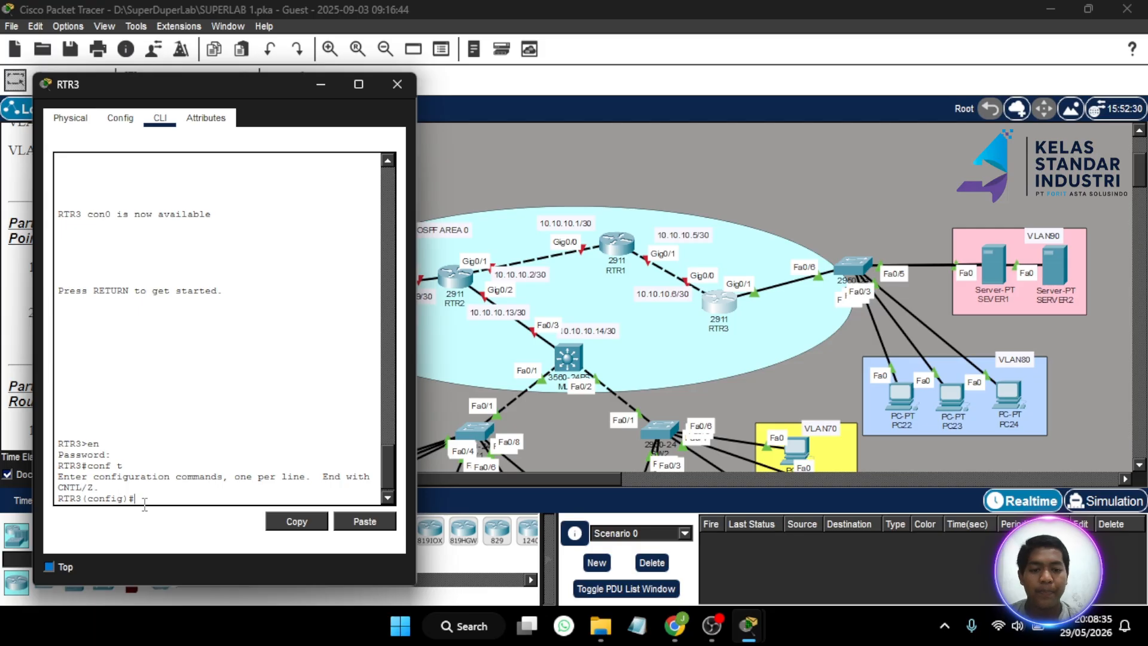
- Select RTR3's Gig0/0 and bring it up with no shutdown
{"action": "type", "text": "int gig"}
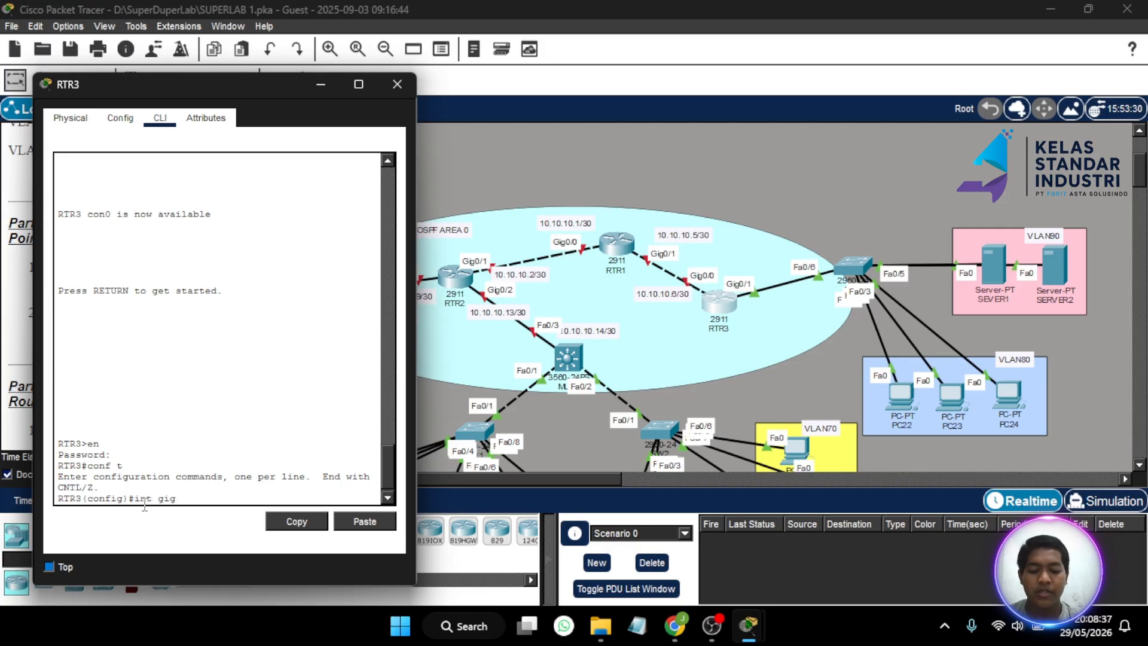
{"action": "type", "text": "0/0"}
{"action": "key", "text": "Return"}
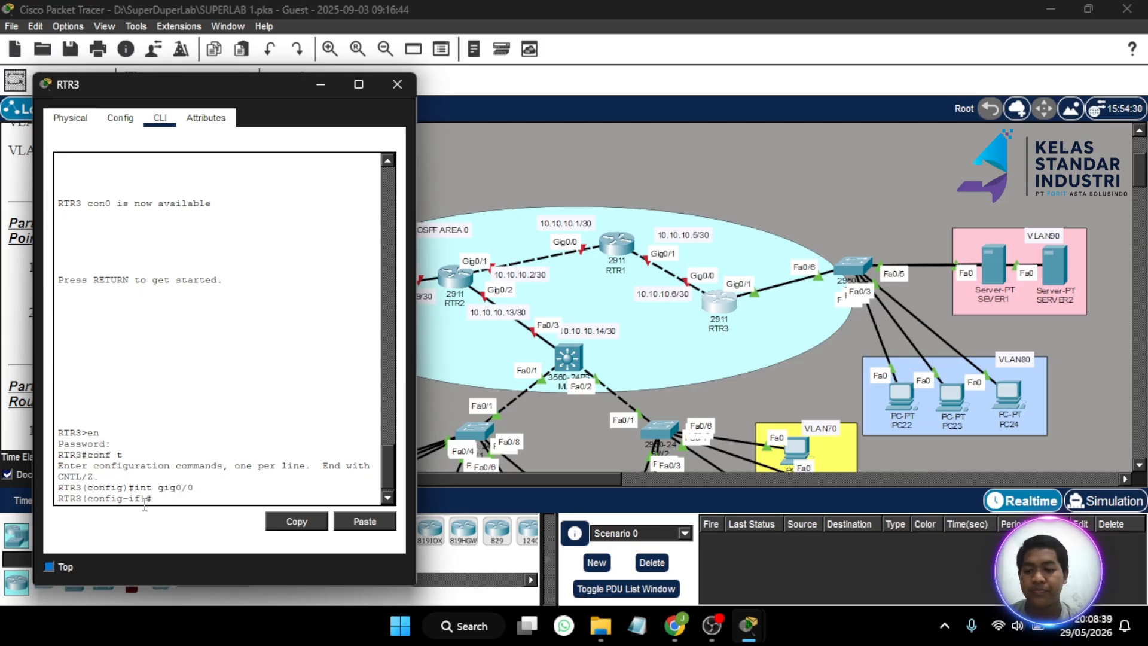
{"action": "type", "text": "no"}
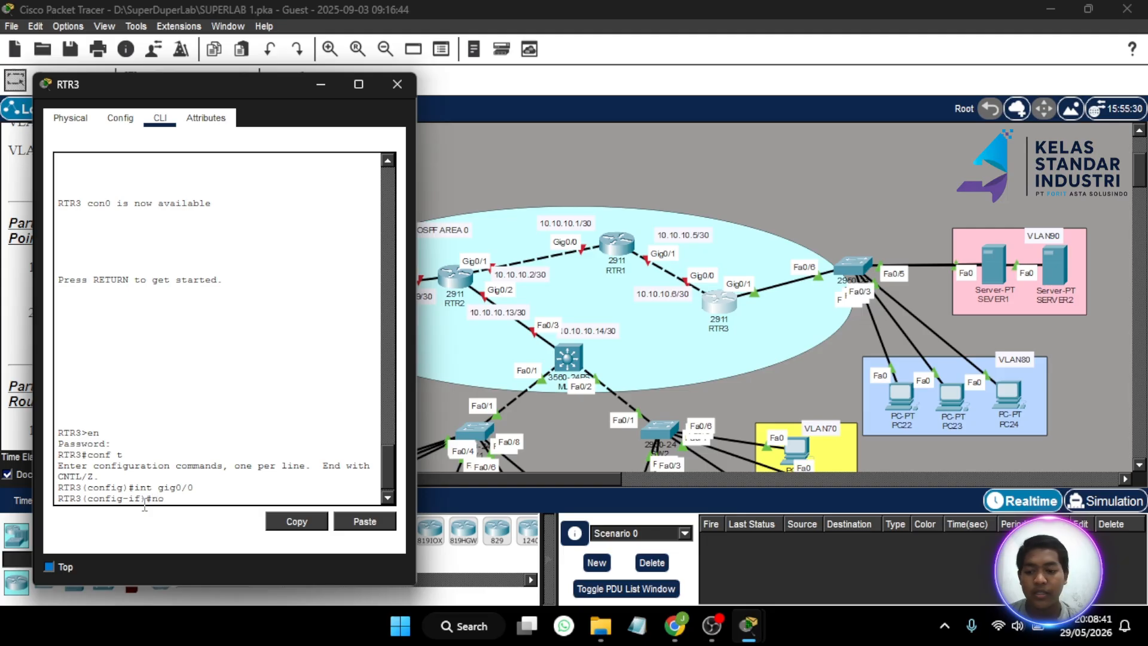
{"action": "type", "text": " sh"}
{"action": "key", "text": "Return"}
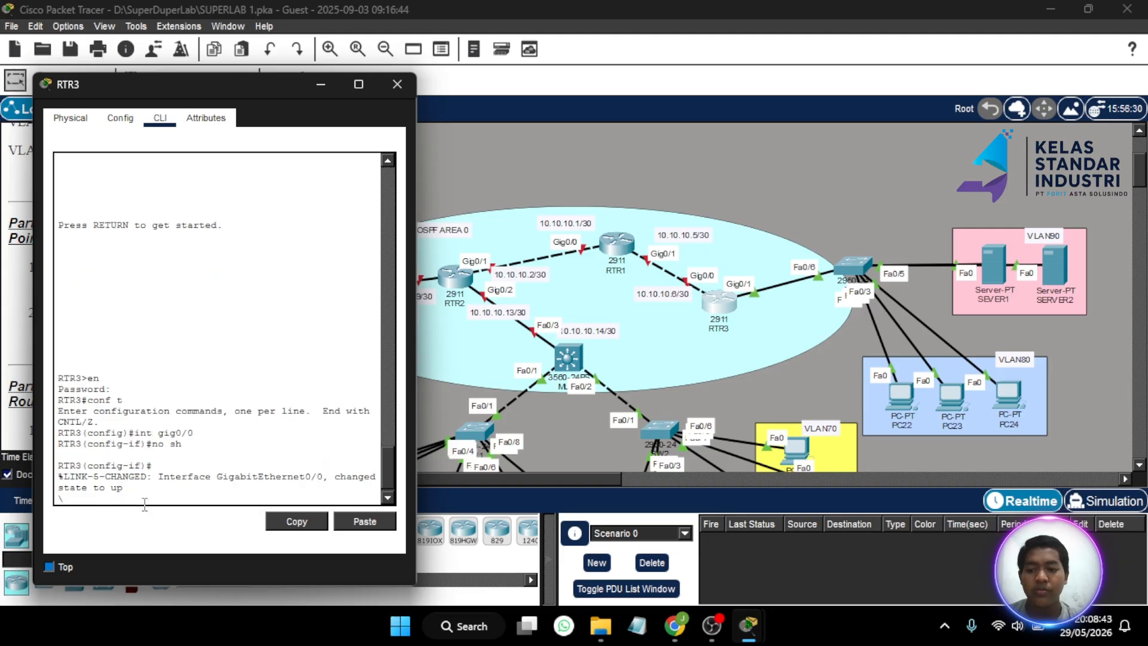
{"action": "type", "text": "\\"}
{"action": "key", "text": "Return"}
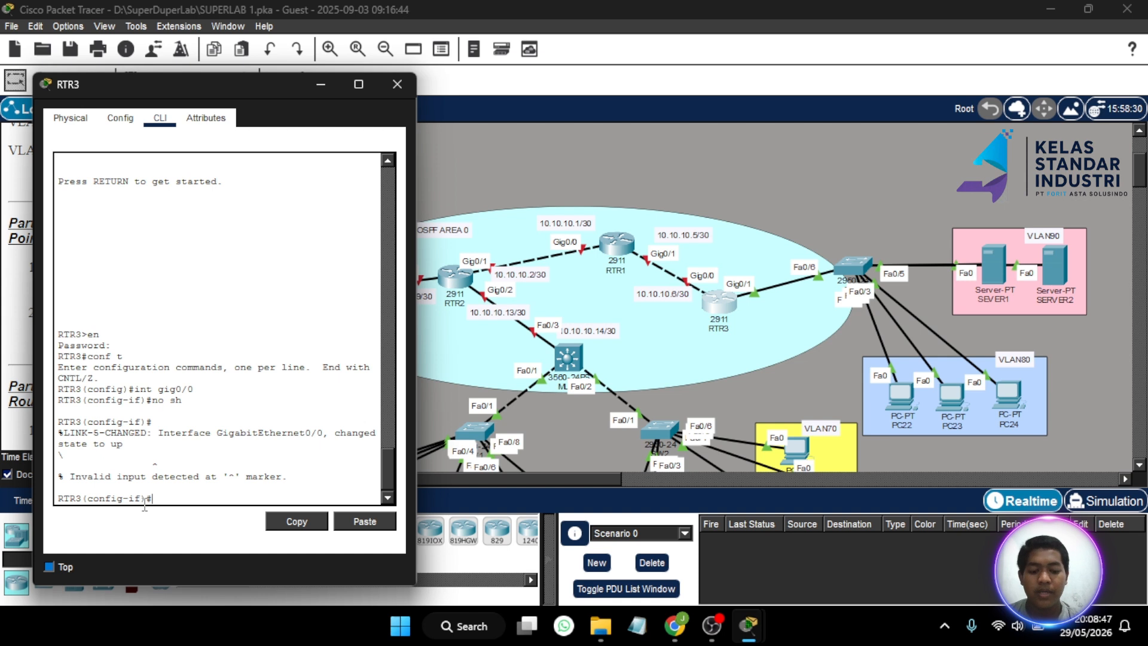
- Assign 10.10.10.6 255.255.255.252 to RTR3's Gig0/0 and close the device window
{"action": "type", "text": "ip add 192"}
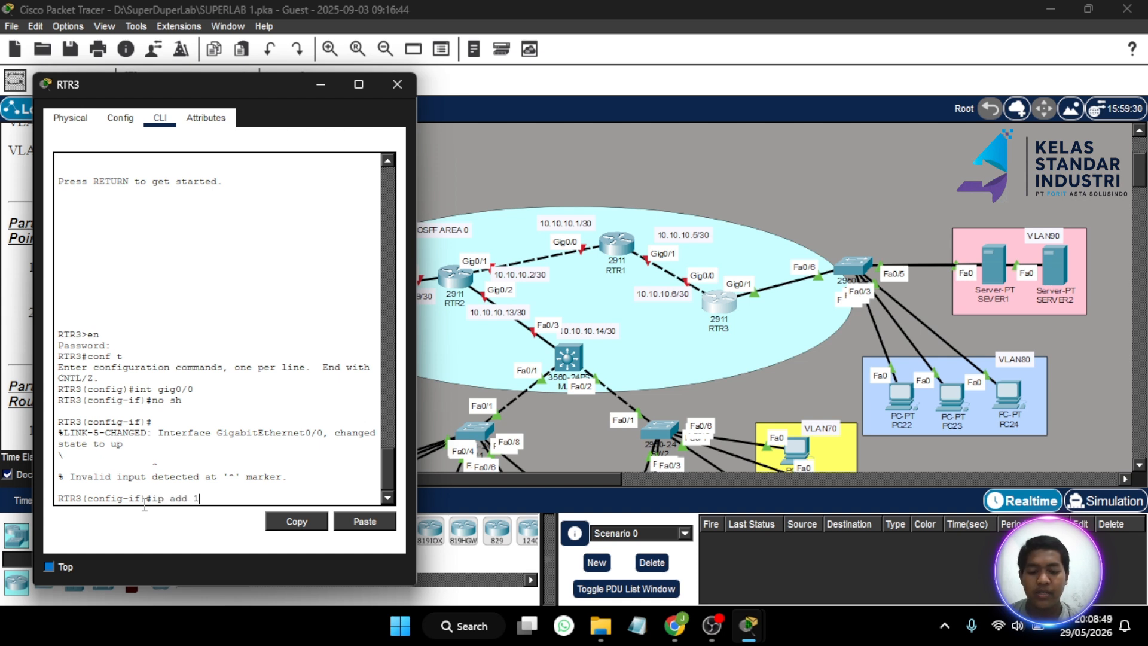
{"action": "key", "text": "BackSpace"}
{"action": "key", "text": "BackSpace"}
{"action": "key", "text": "BackSpace"}
{"action": "type", "text": "10.10"}
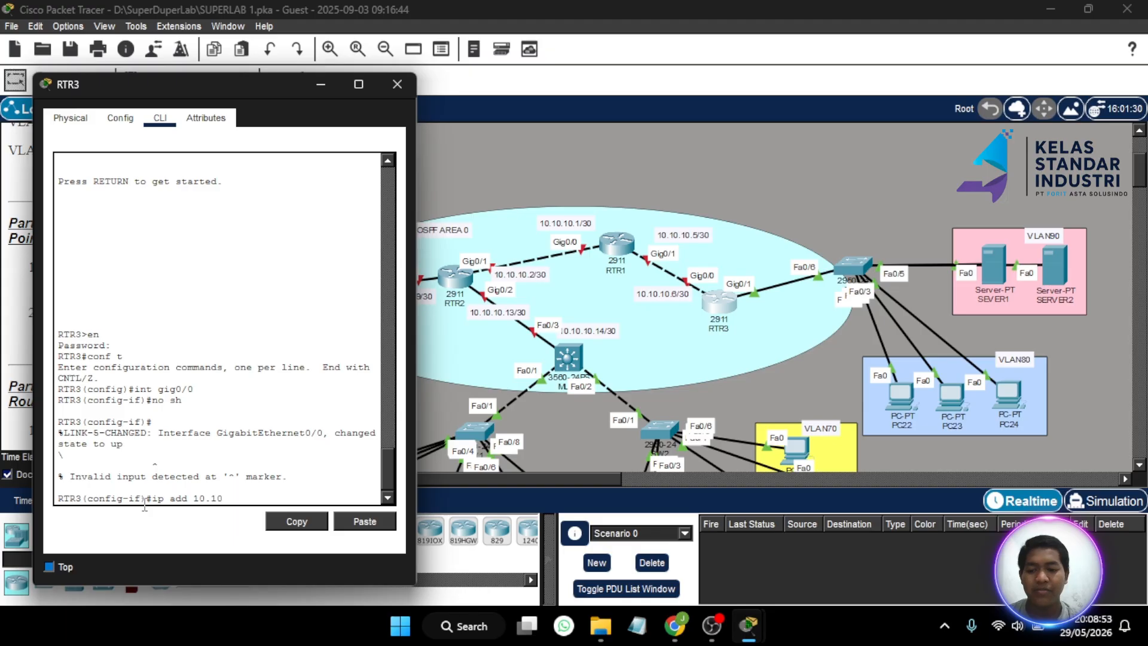
{"action": "type", "text": ".10.6 255"}
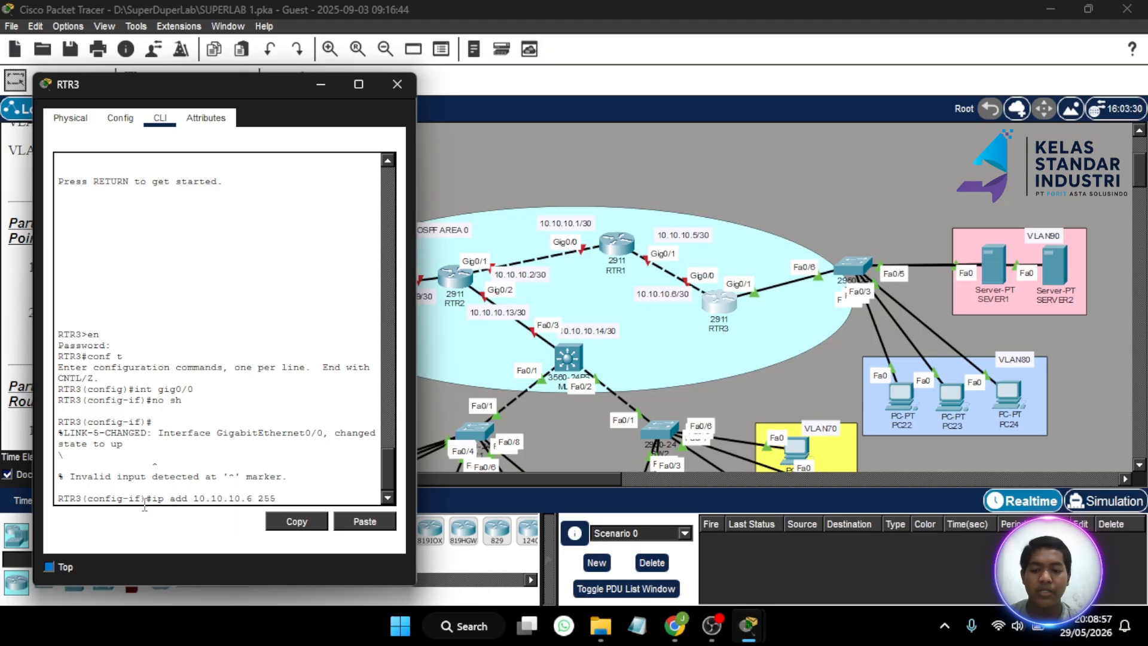
{"action": "type", "text": ".255.255"}
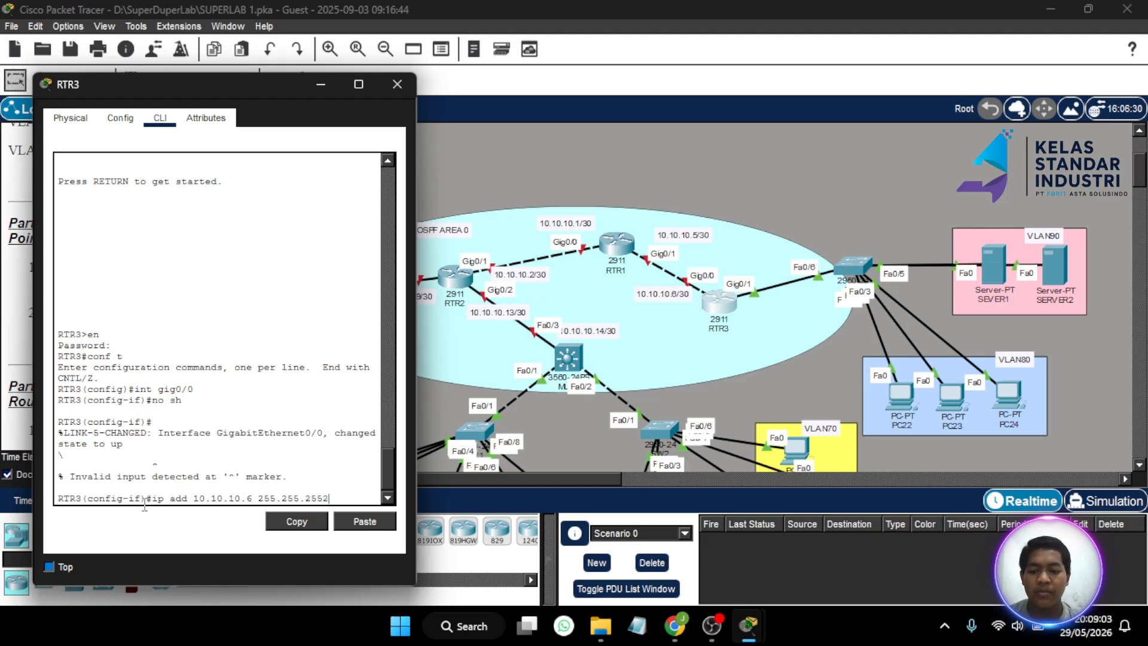
{"action": "type", "text": ".2"}
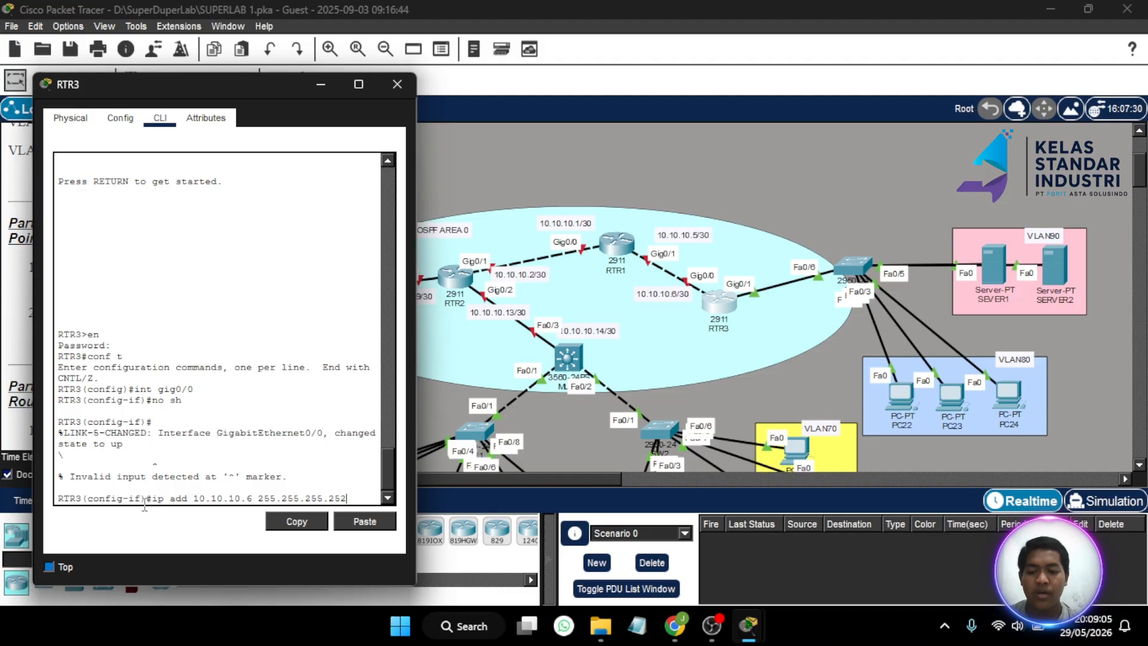
{"action": "type", "text": "52"}
{"action": "key", "text": "Return"}
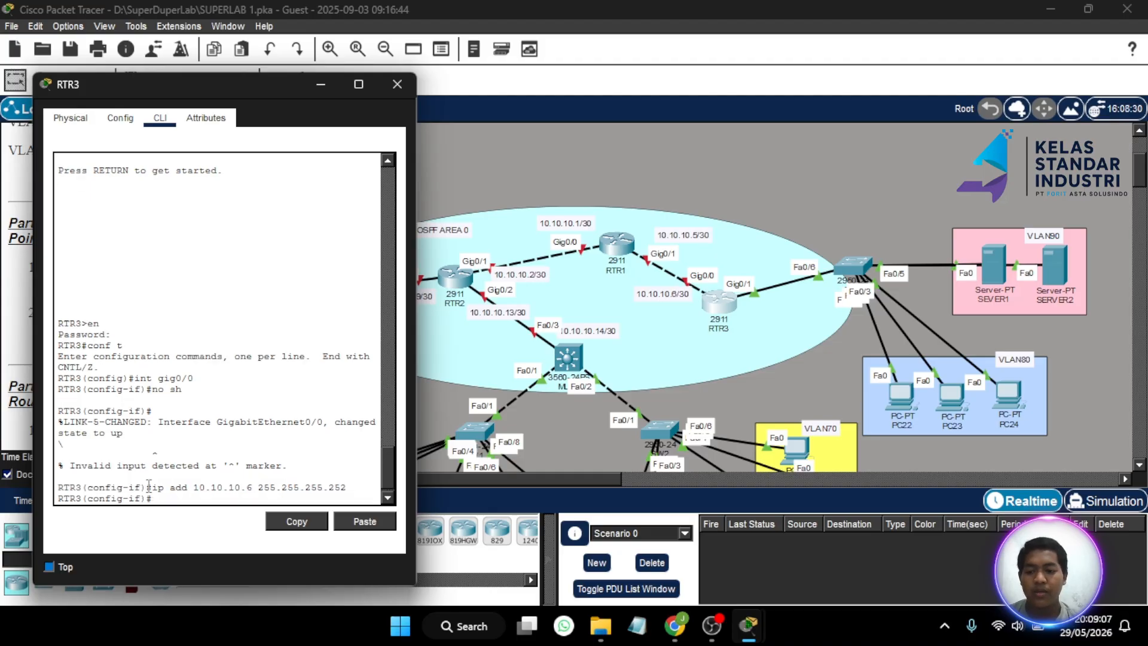
{"action": "left_click", "coordinate": [385, 85]}
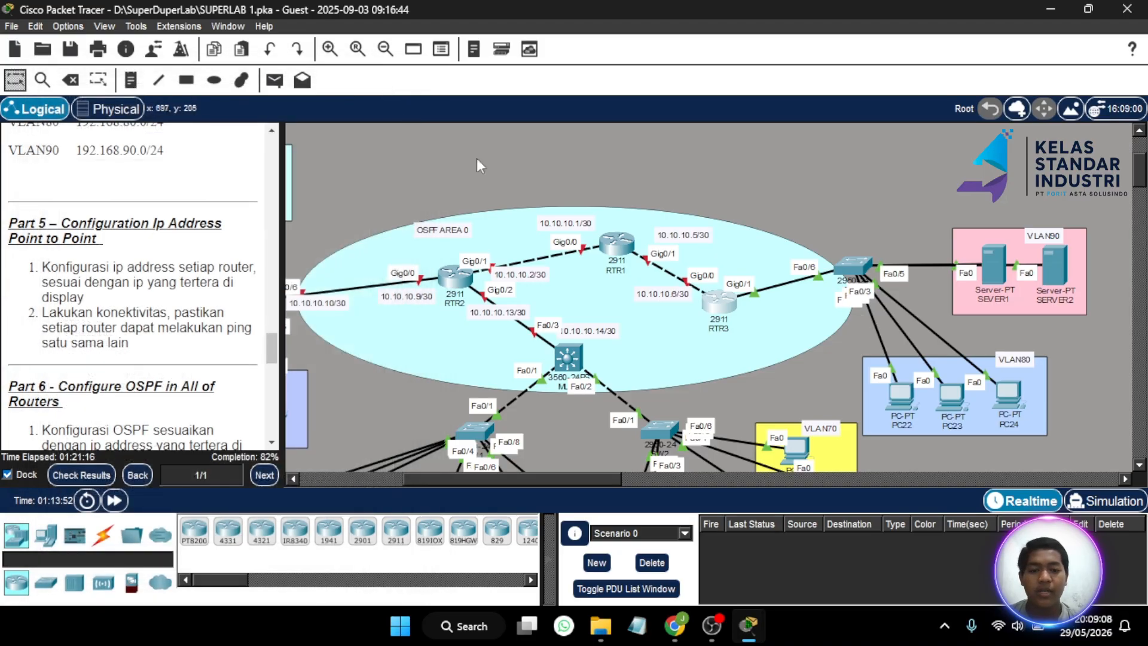
- Open RTR1's CLI and enter global configuration mode with en and conf t
{"action": "left_click", "coordinate": [615, 256]}
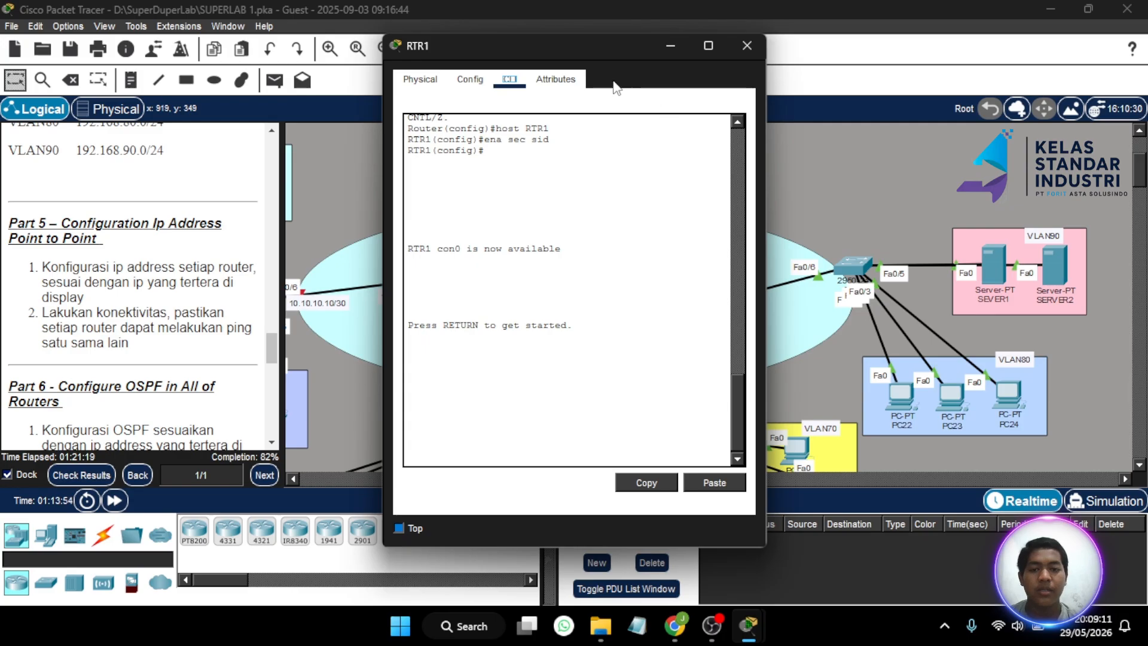
{"action": "left_click_drag", "start_coordinate": [604, 44], "coordinate": [331, 70]}
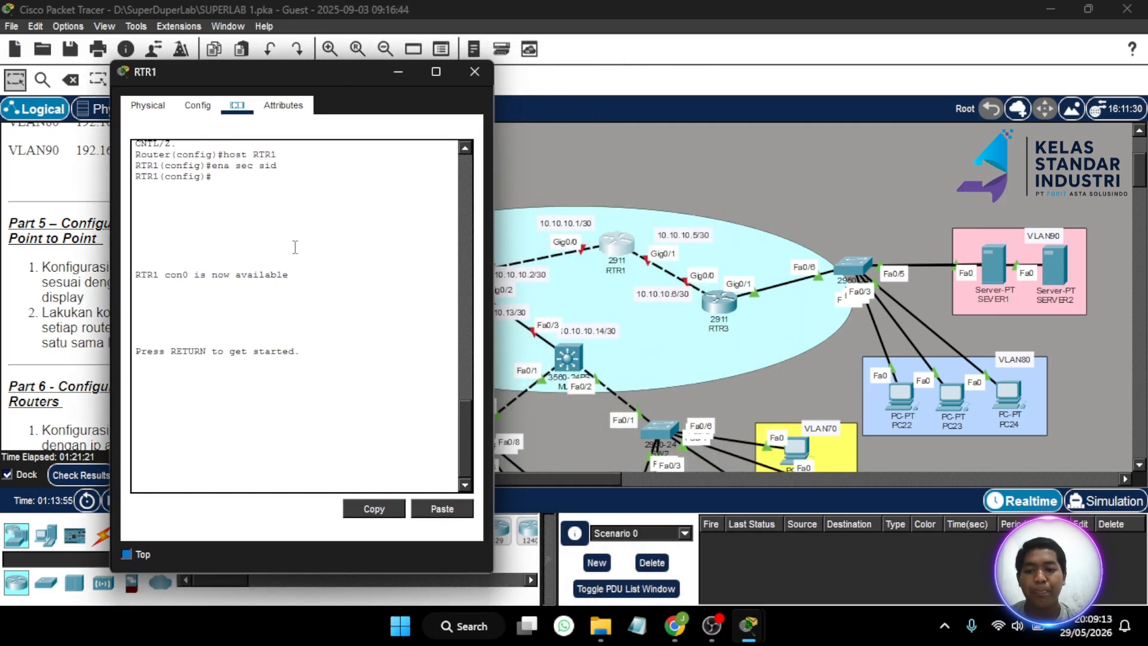
{"action": "left_click", "coordinate": [173, 479]}
{"action": "key", "text": "Return"}
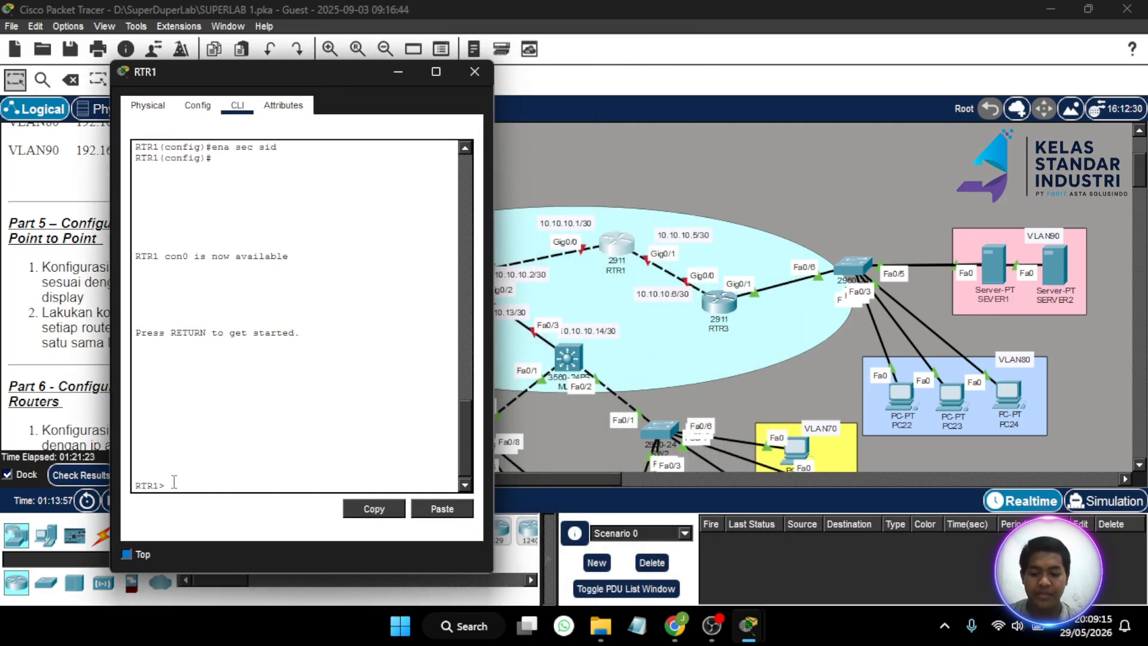
{"action": "type", "text": "en"}
{"action": "key", "text": "Return"}
{"action": "key", "text": "Return"}
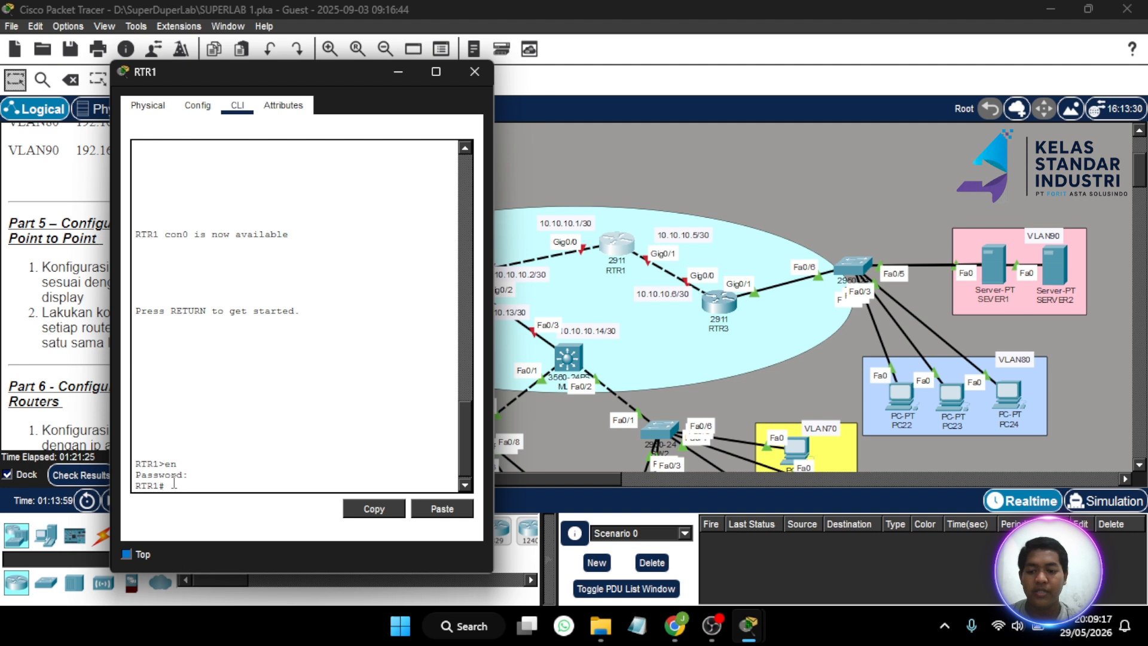
{"action": "type", "text": "conf t"}
{"action": "key", "text": "Return"}
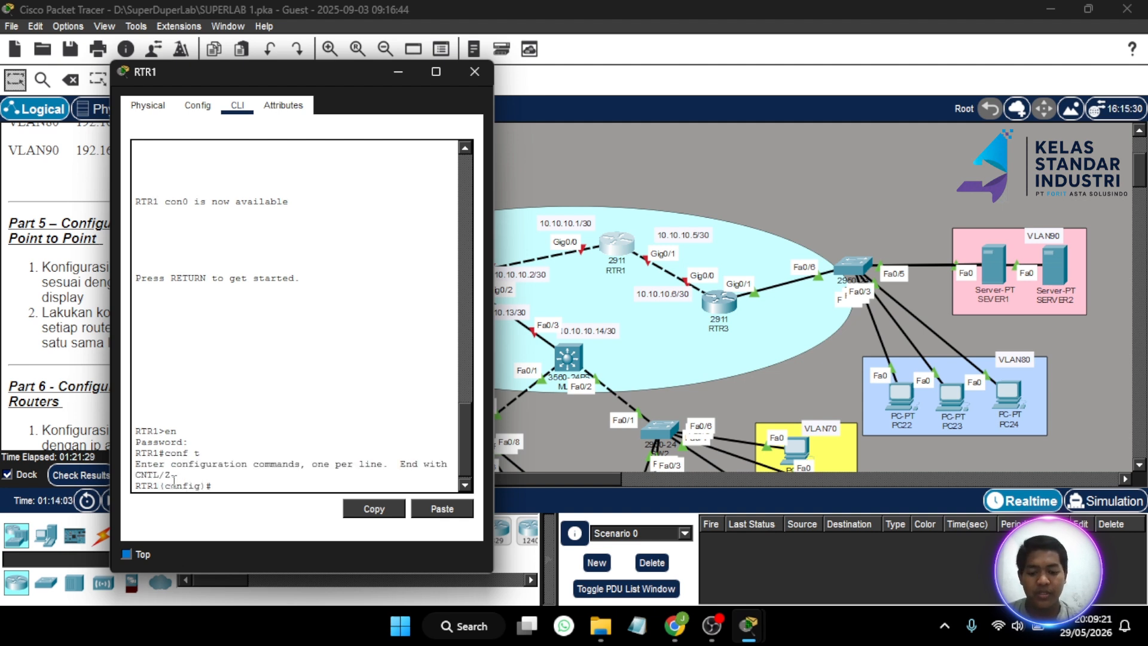
- Enable RTR1's Gig0/1 and address it 10.10.10.5 255.255.255.252
{"action": "type", "text": "int gig0/"}
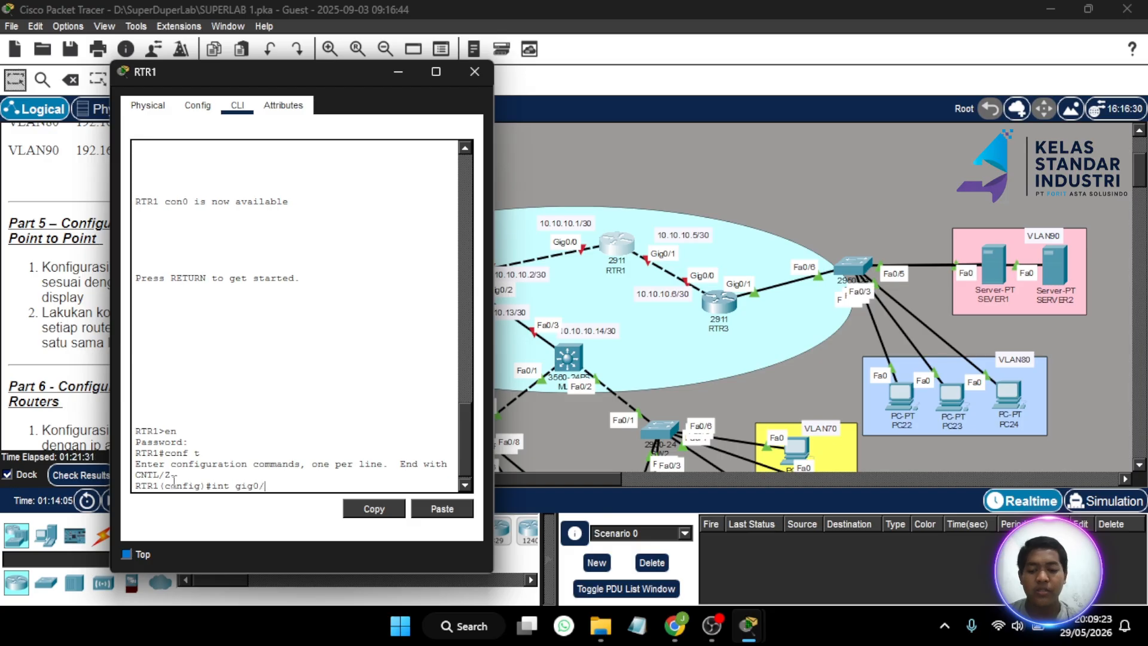
{"action": "type", "text": "1"}
{"action": "key", "text": "Return"}
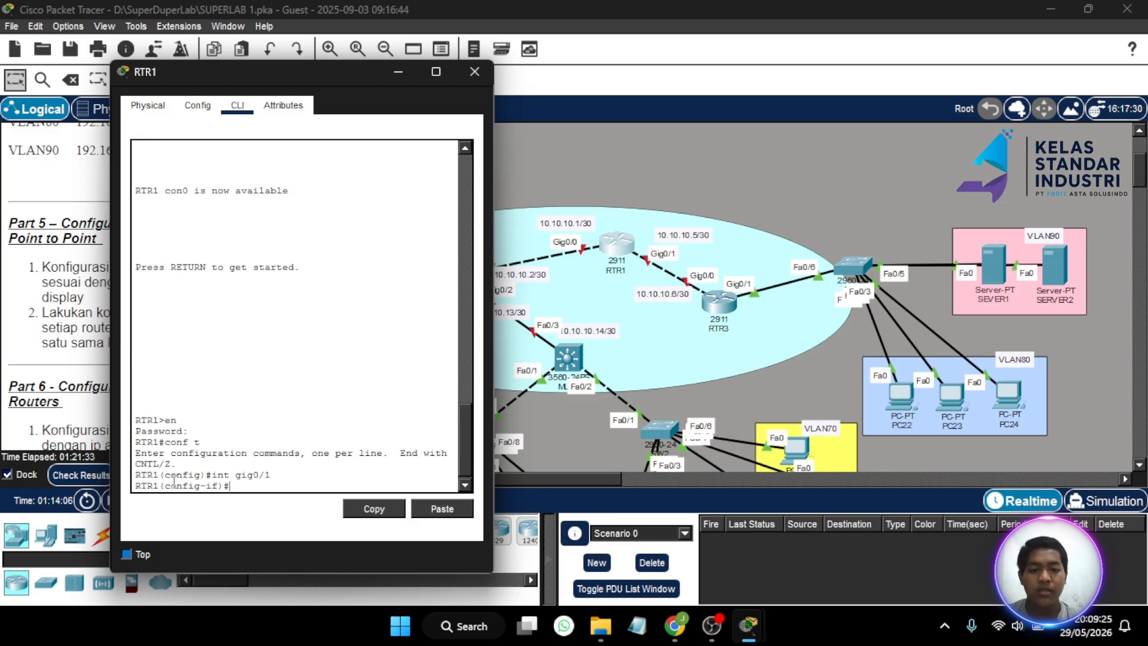
{"action": "type", "text": "no s"}
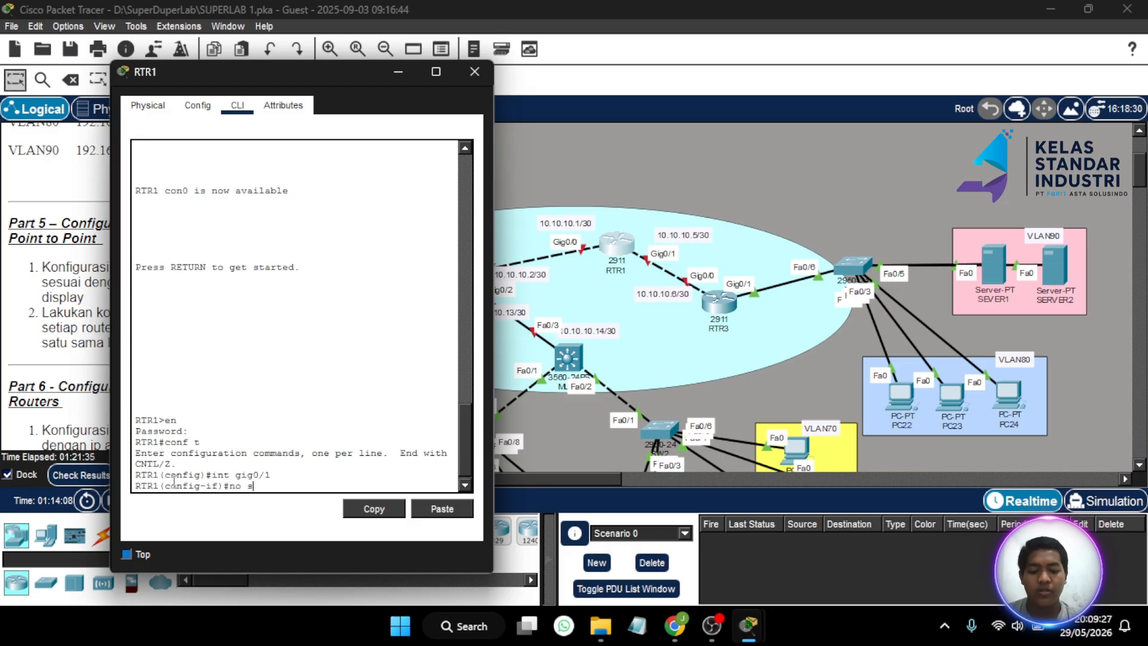
{"action": "type", "text": "h"}
{"action": "key", "text": "Return"}
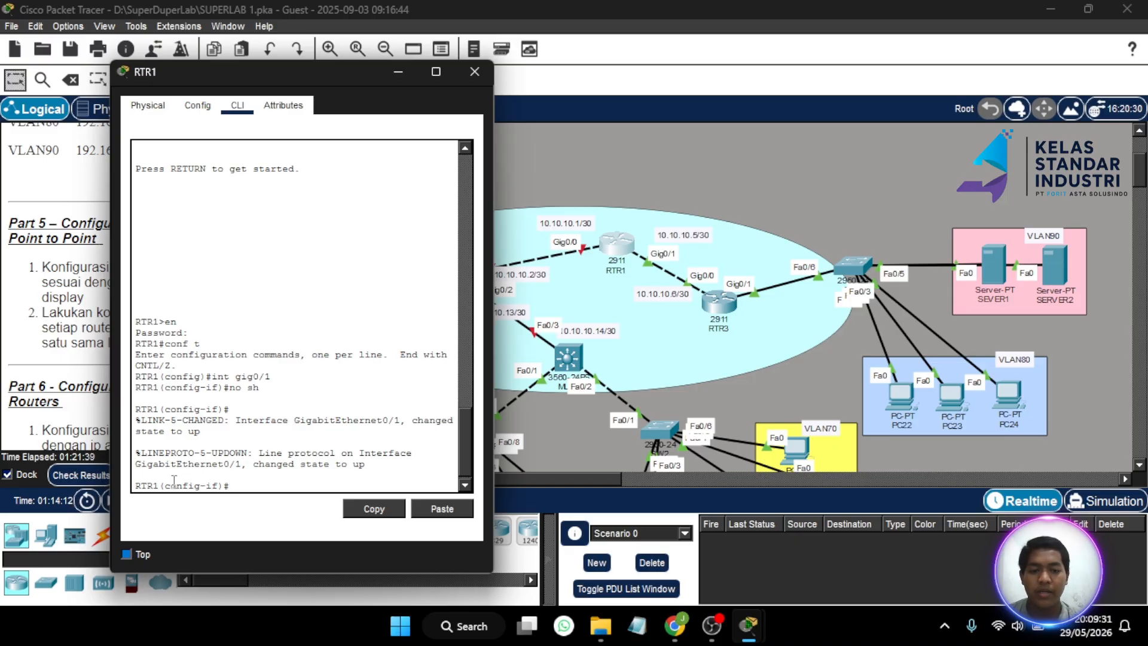
{"action": "type", "text": "ip a"}
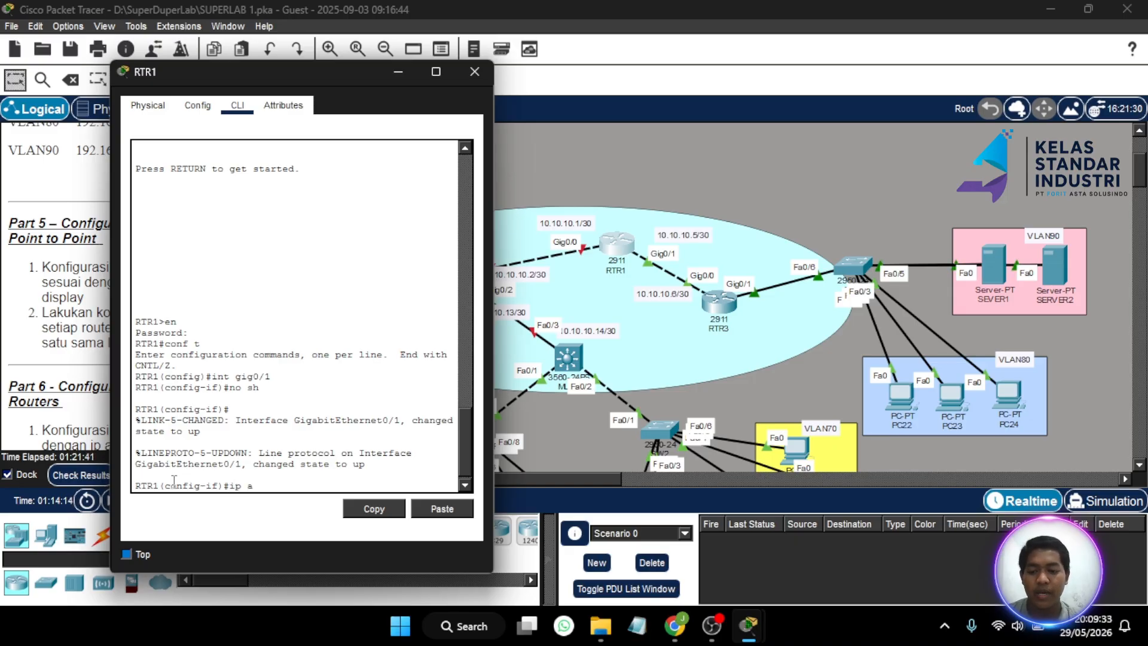
{"action": "type", "text": "dd 10.10"}
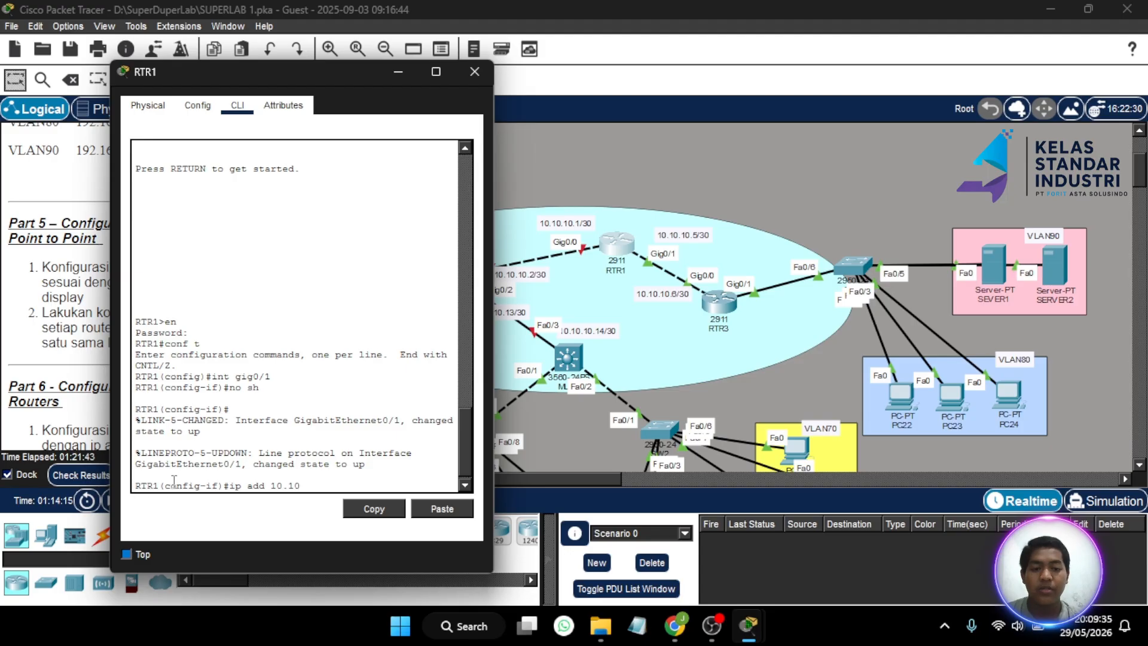
{"action": "type", "text": ".10."}
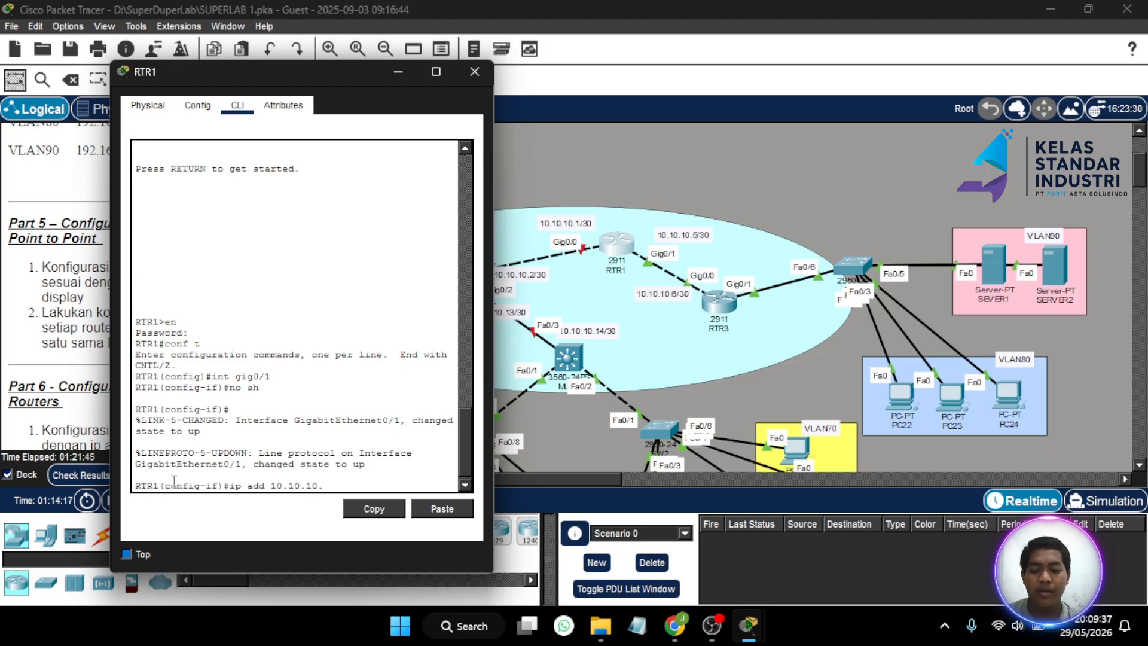
{"action": "type", "text": "5/25"}
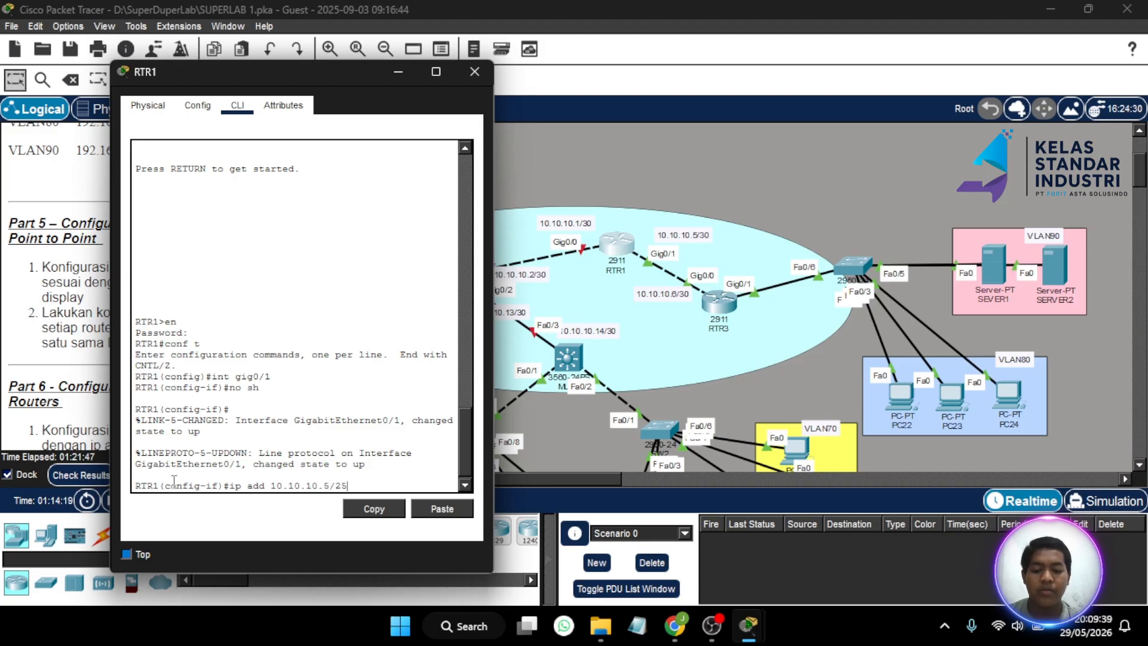
{"action": "key", "text": "BackSpace"}
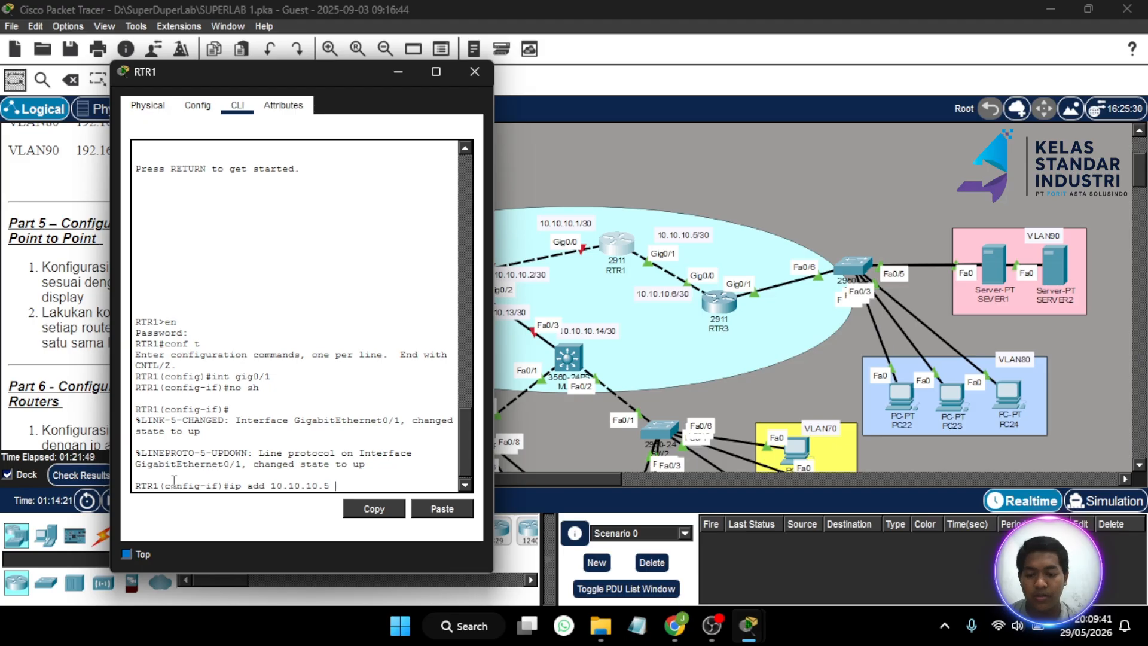
{"action": "type", "text": "255.2"}
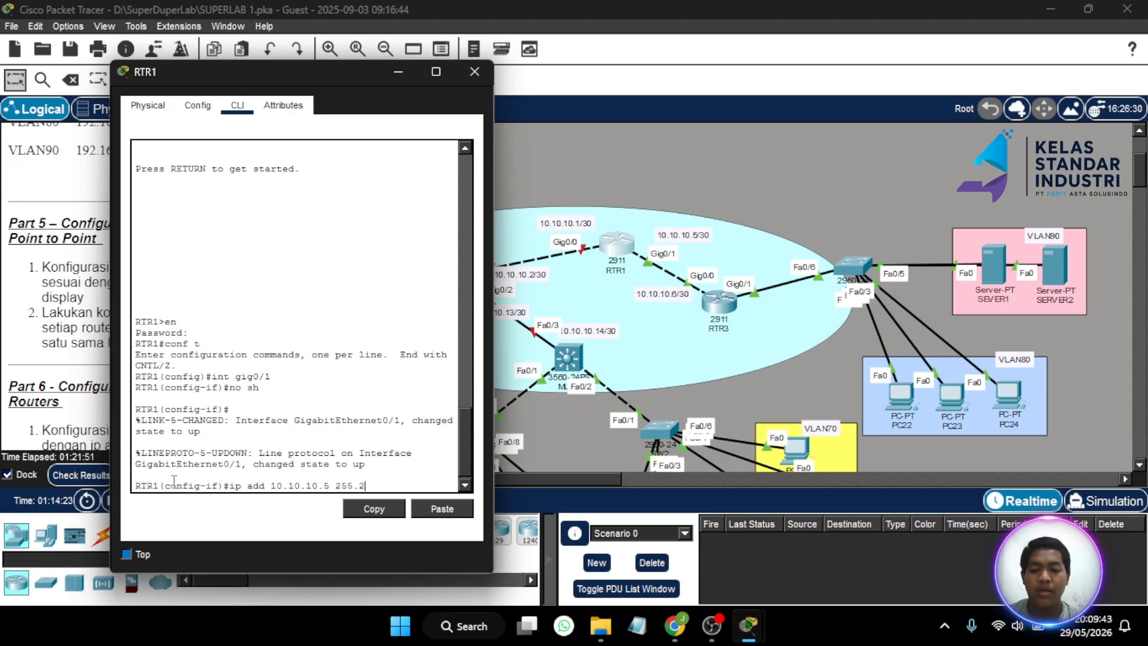
{"action": "type", "text": "55.255.2"}
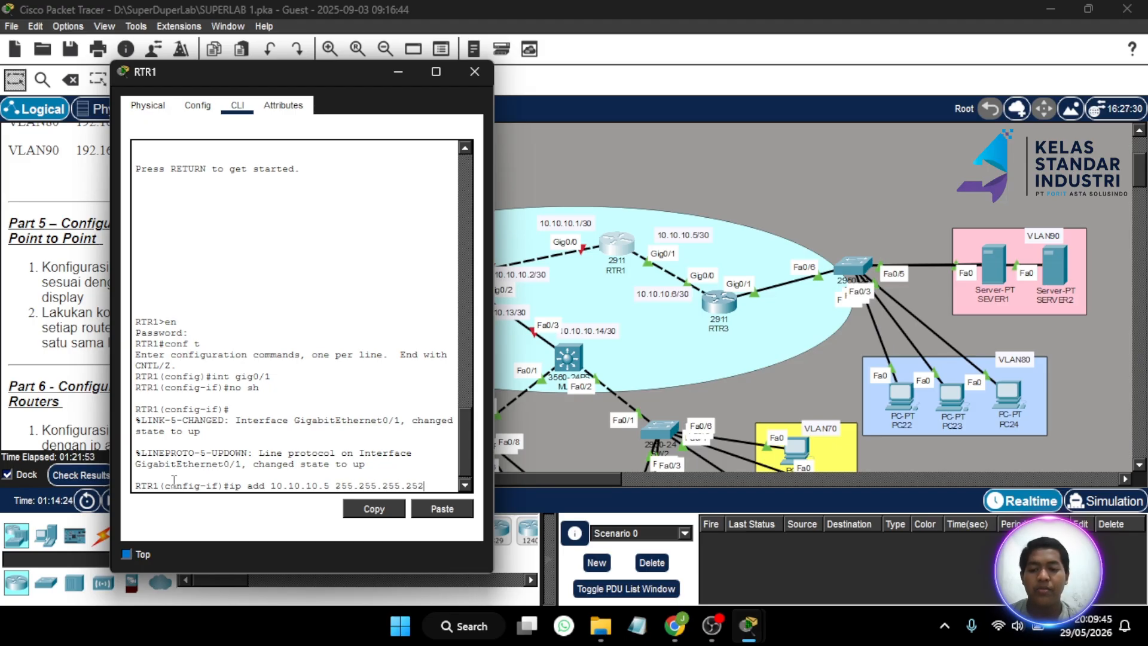
{"action": "type", "text": "52"}
{"action": "key", "text": "Return"}
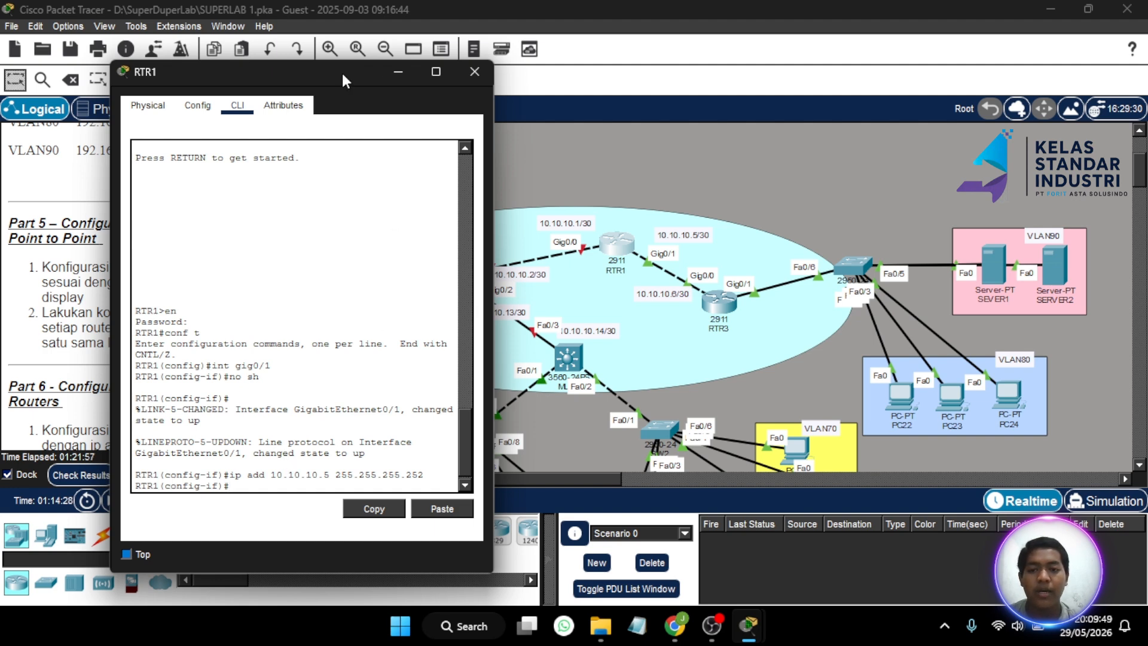
- Enable RTR1's Gig0/0 with 10.10.10.1 255.255.255.252, then close RTR1's window
{"action": "left_click_drag", "start_coordinate": [342, 71], "coordinate": [281, 79]}
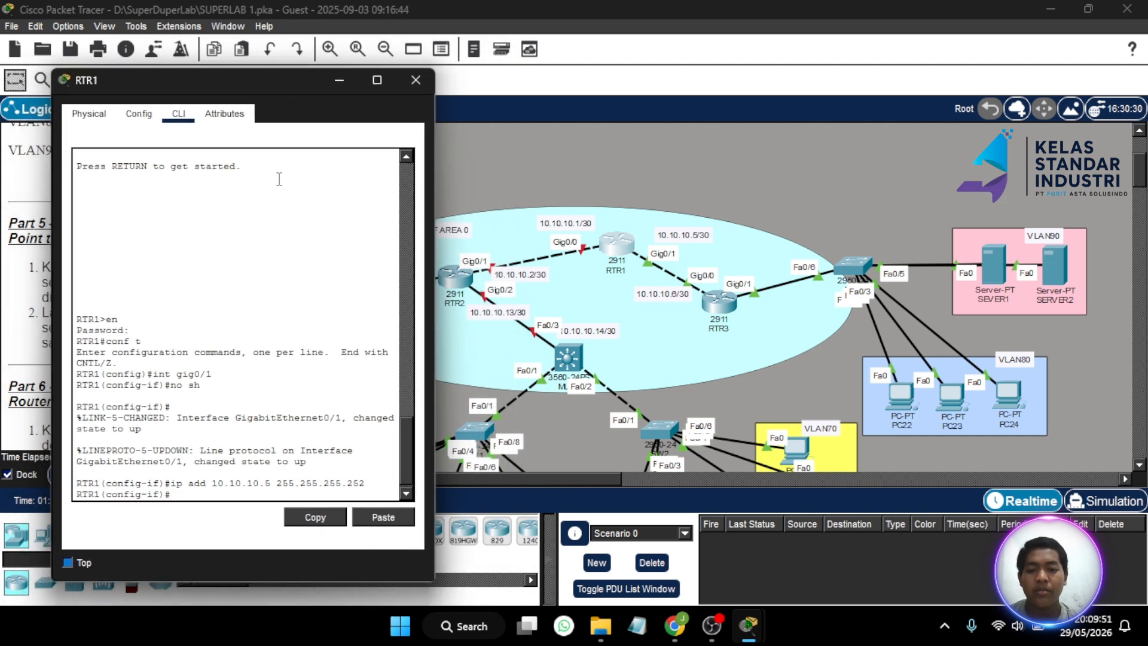
{"action": "type", "text": "int gi"}
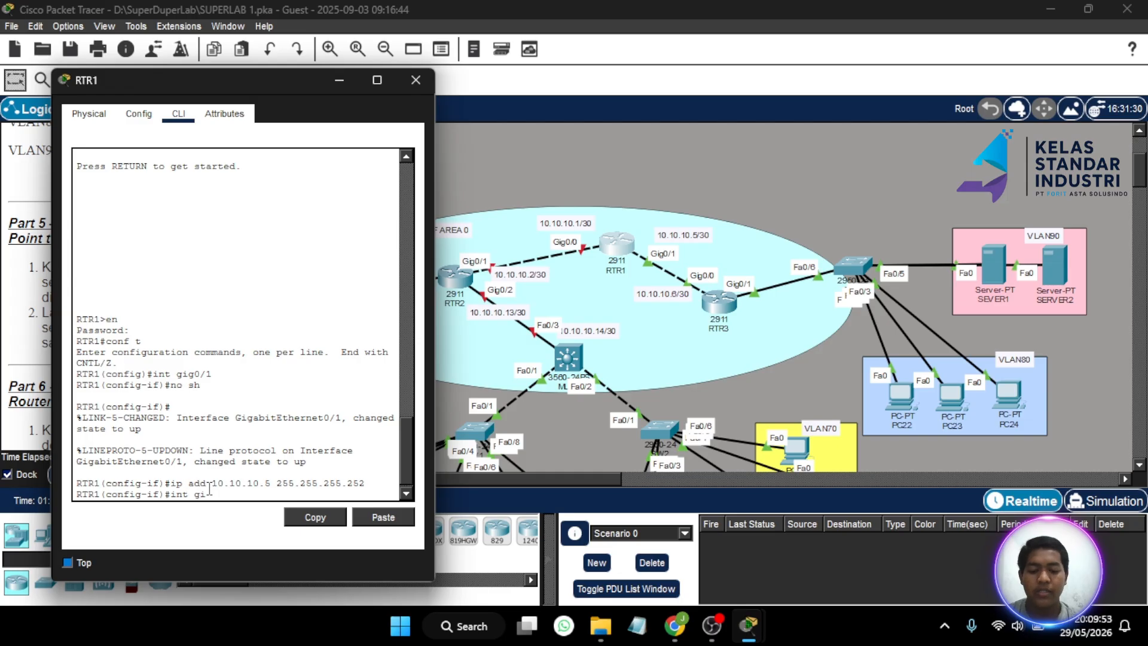
{"action": "type", "text": "g0/0"}
{"action": "key", "text": "Return"}
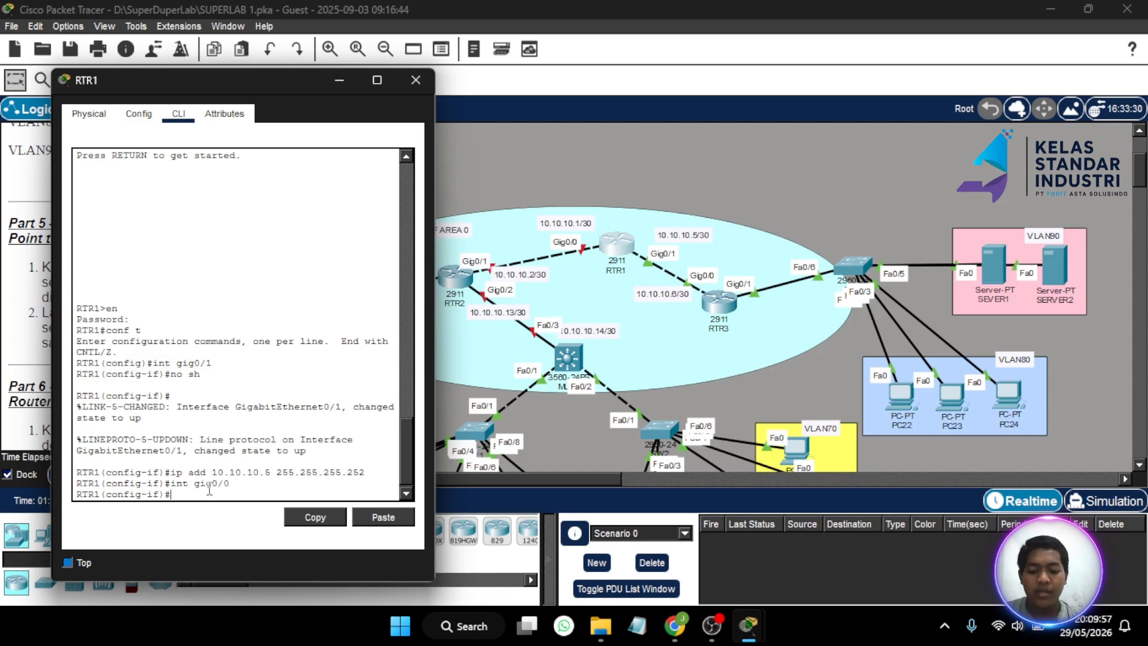
{"action": "type", "text": "no sh"}
{"action": "key", "text": "Return"}
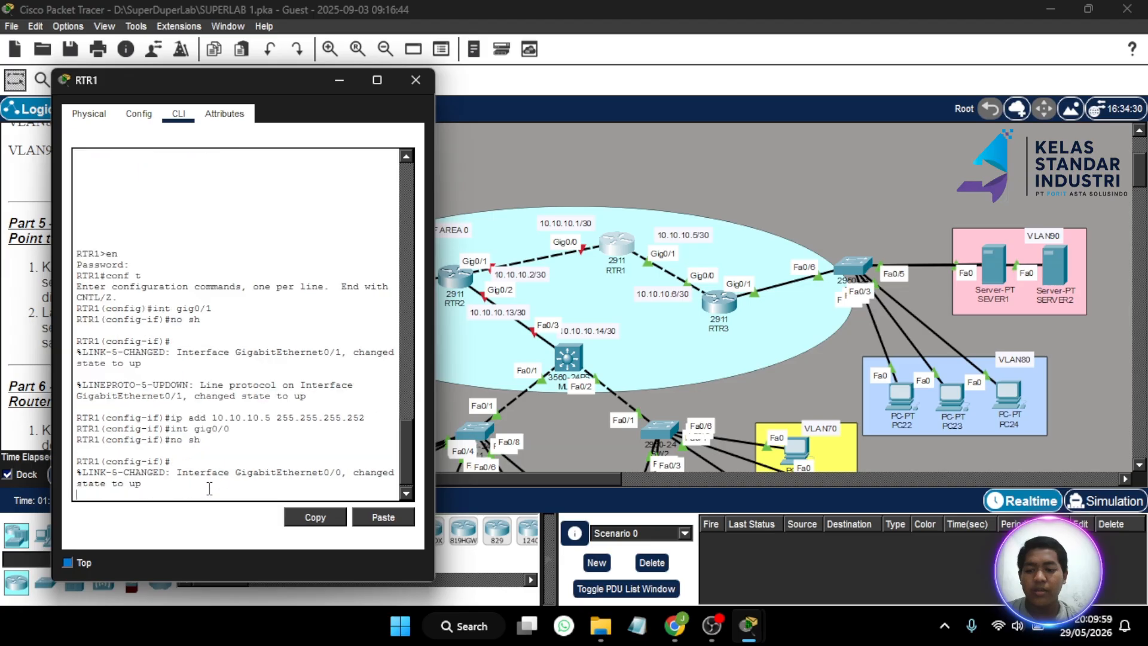
{"action": "type", "text": "ip a"}
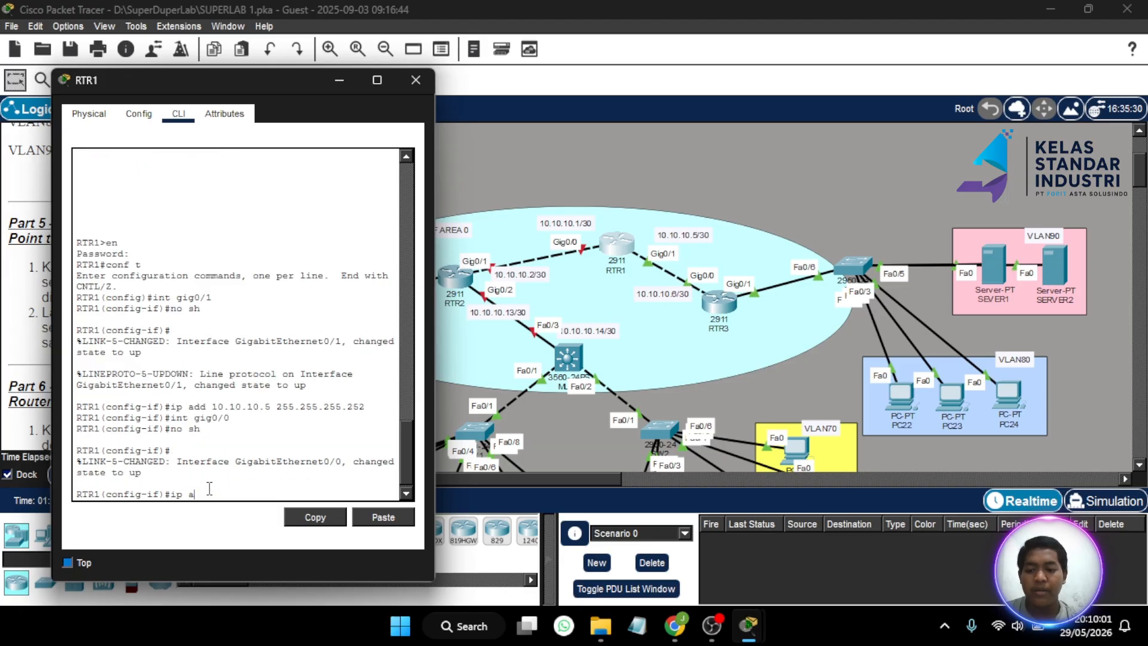
{"action": "type", "text": "dd 10.10"}
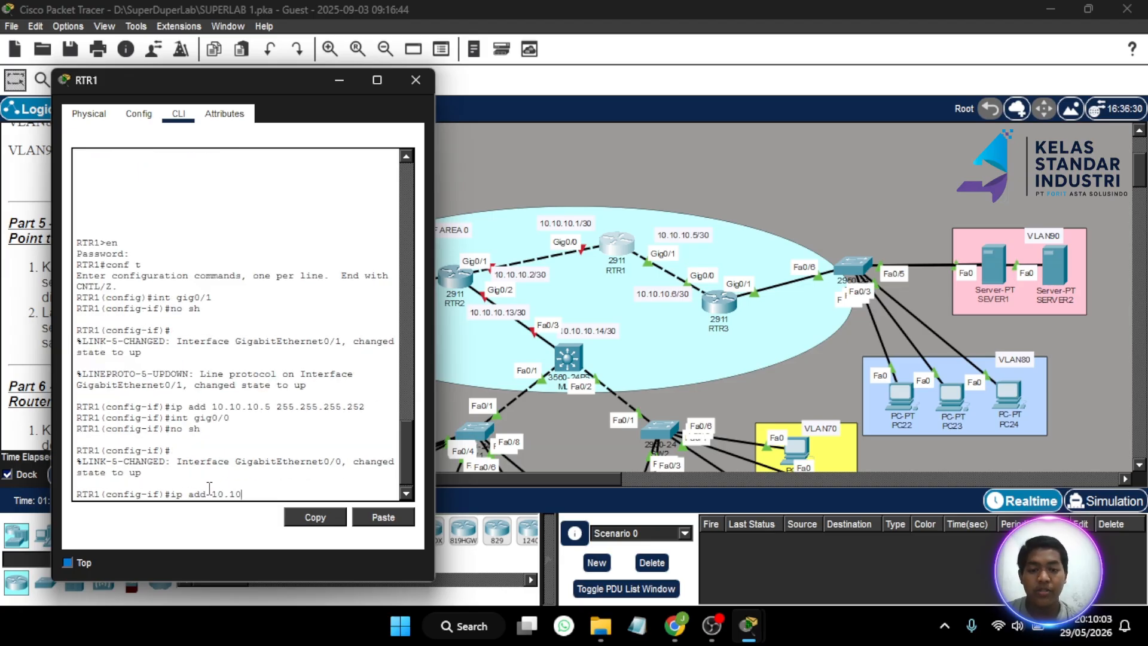
{"action": "type", "text": ".10.1"}
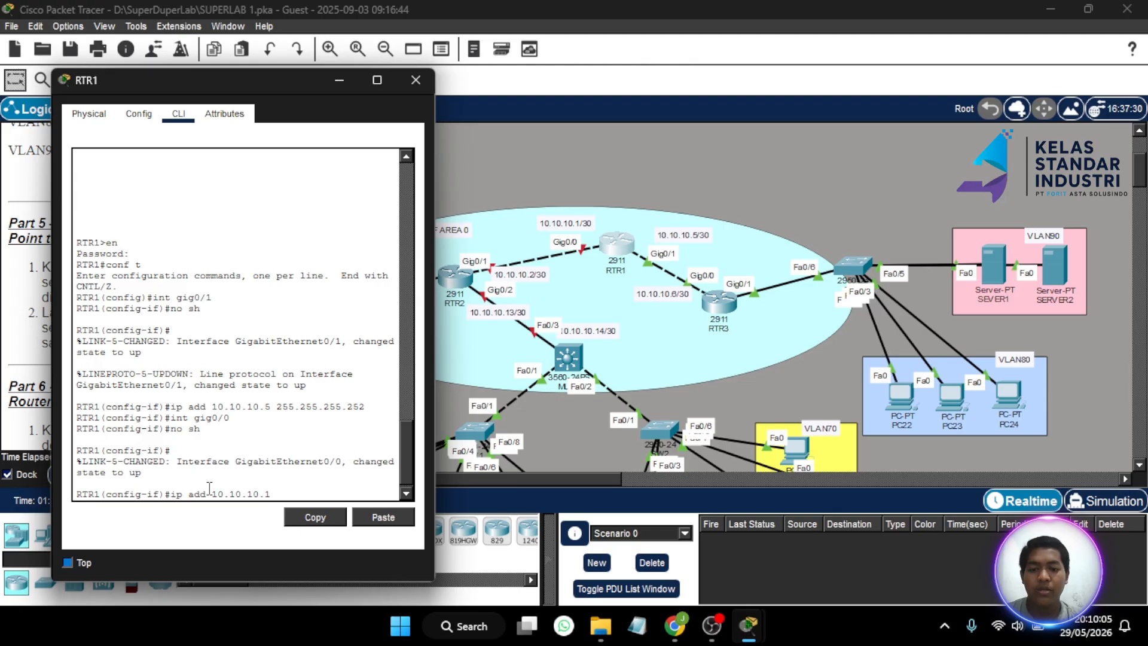
{"action": "type", "text": " 255.255.255"}
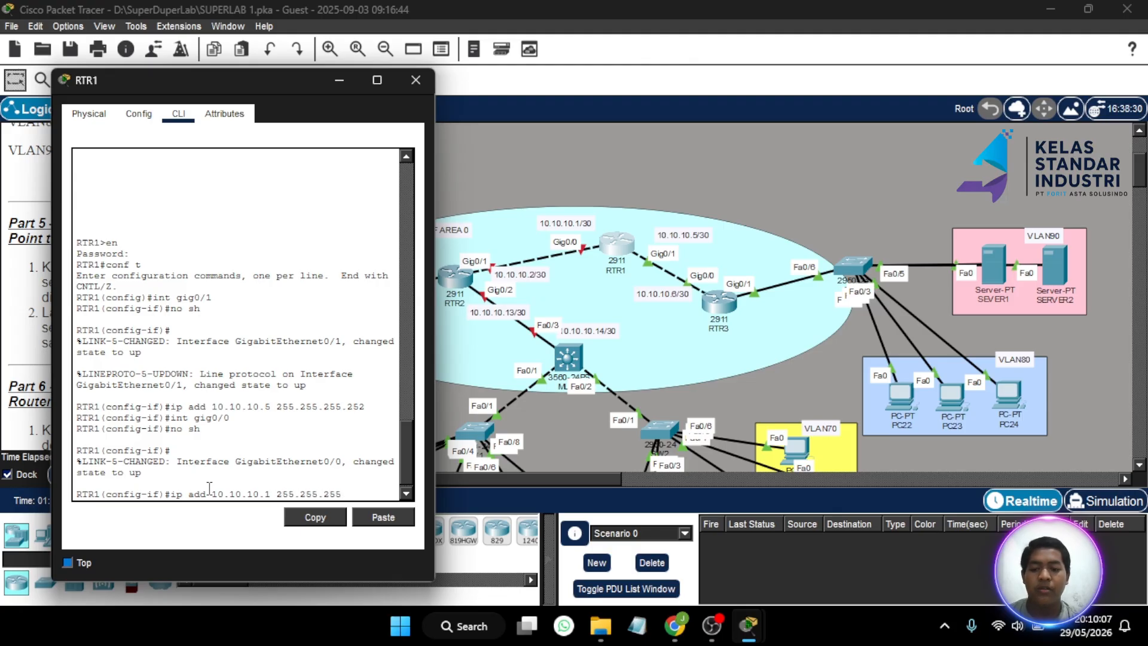
{"action": "type", "text": ".252"}
{"action": "key", "text": "Return"}
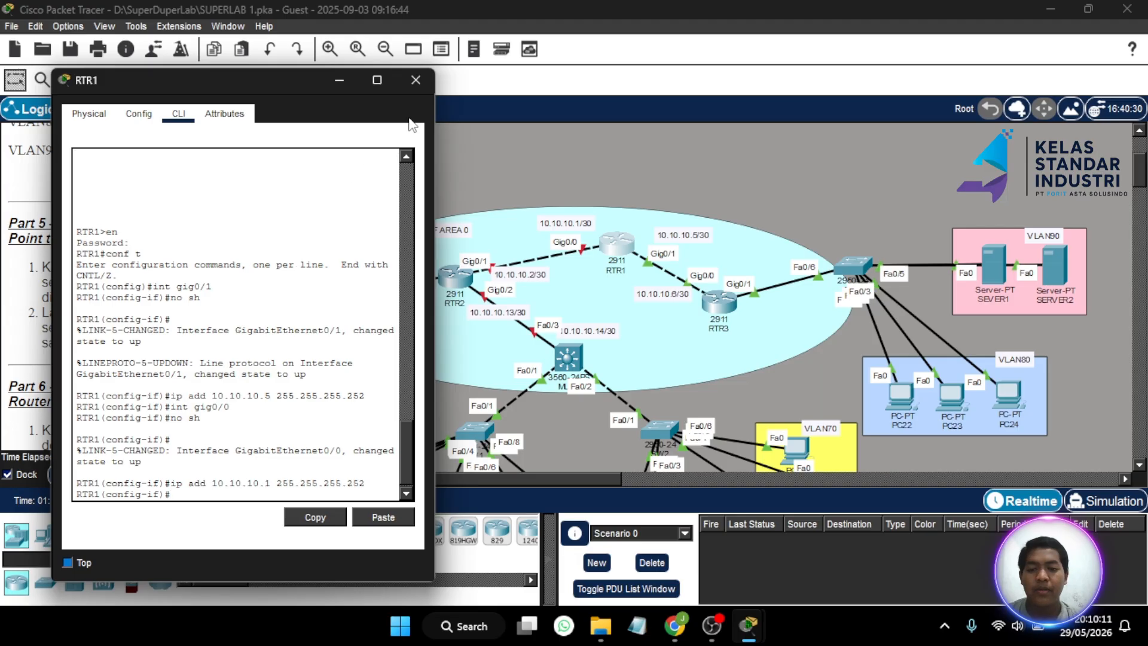
{"action": "left_click", "coordinate": [415, 80]}
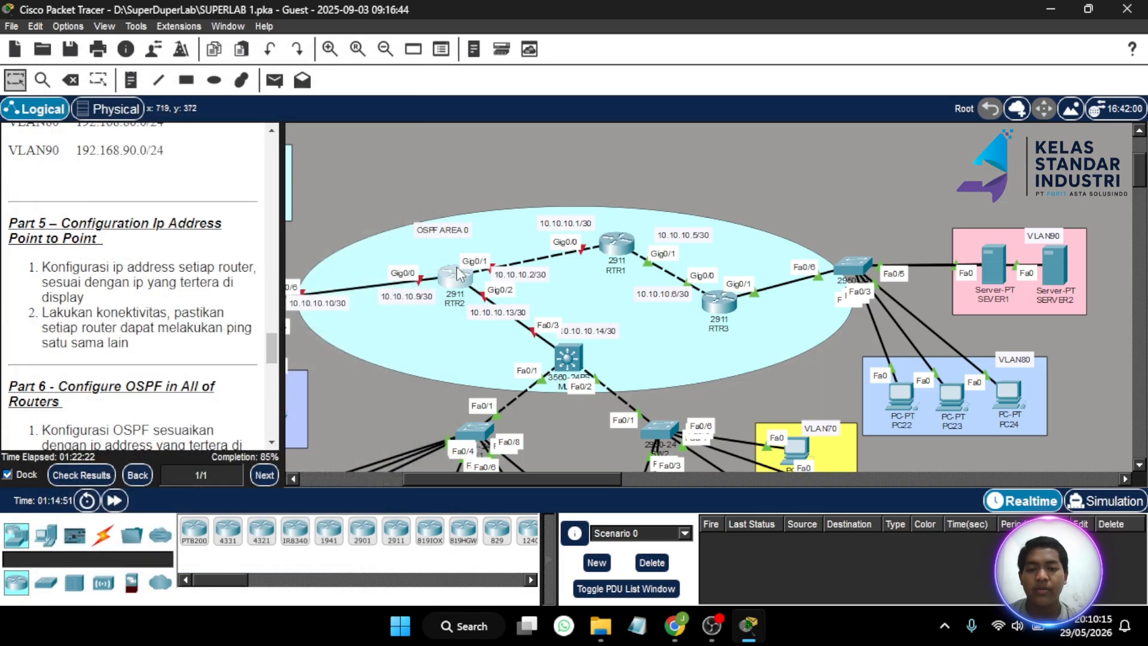
- Open RTR2's CLI and enter global configuration mode with en and conf t
{"action": "left_click", "coordinate": [458, 273]}
{"action": "left_click_drag", "start_coordinate": [603, 45], "coordinate": [912, 48]}
{"action": "left_click", "coordinate": [884, 378]}
{"action": "key", "text": "Return"}
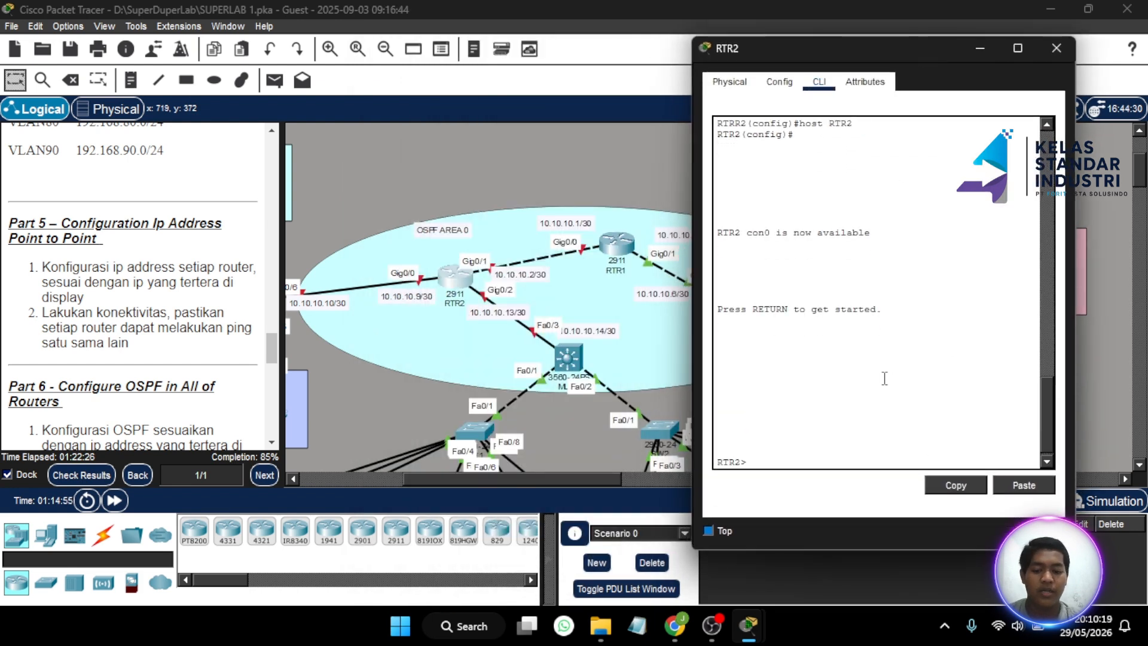
{"action": "type", "text": "en"}
{"action": "key", "text": "Return"}
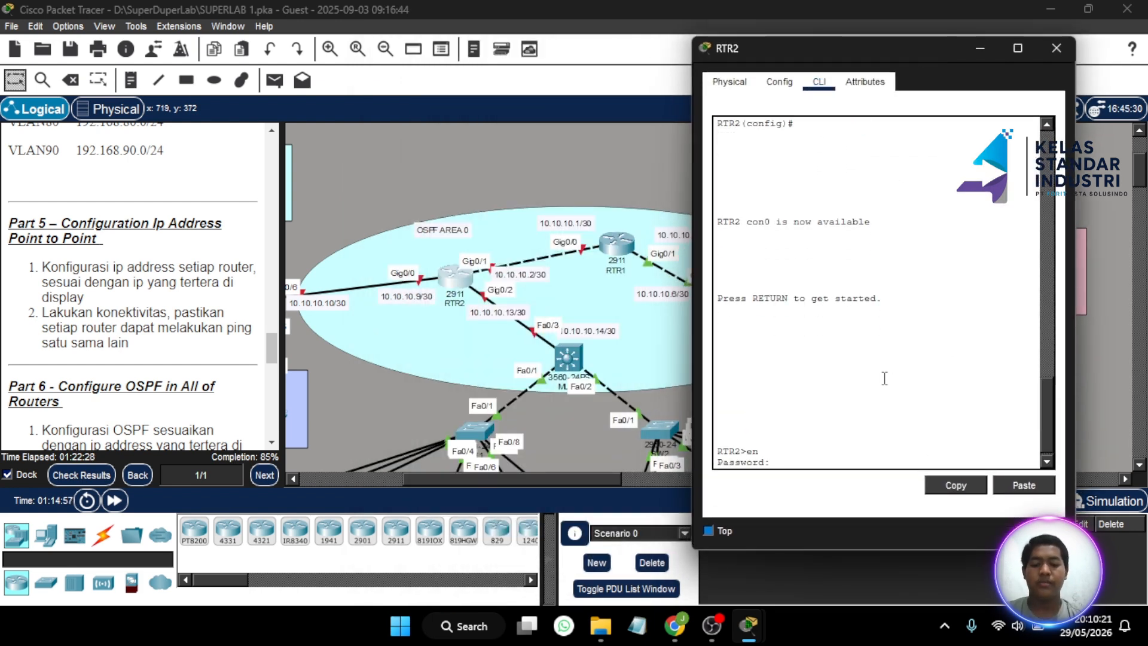
{"action": "key", "text": "Return"}
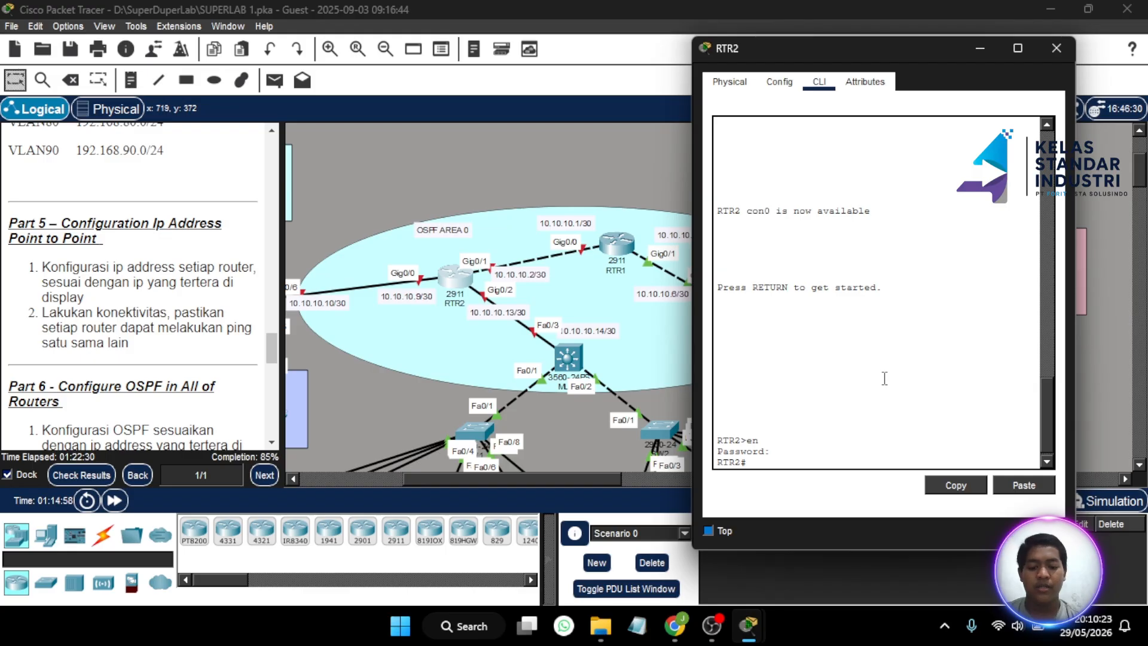
{"action": "type", "text": "conf t"}
{"action": "key", "text": "Return"}
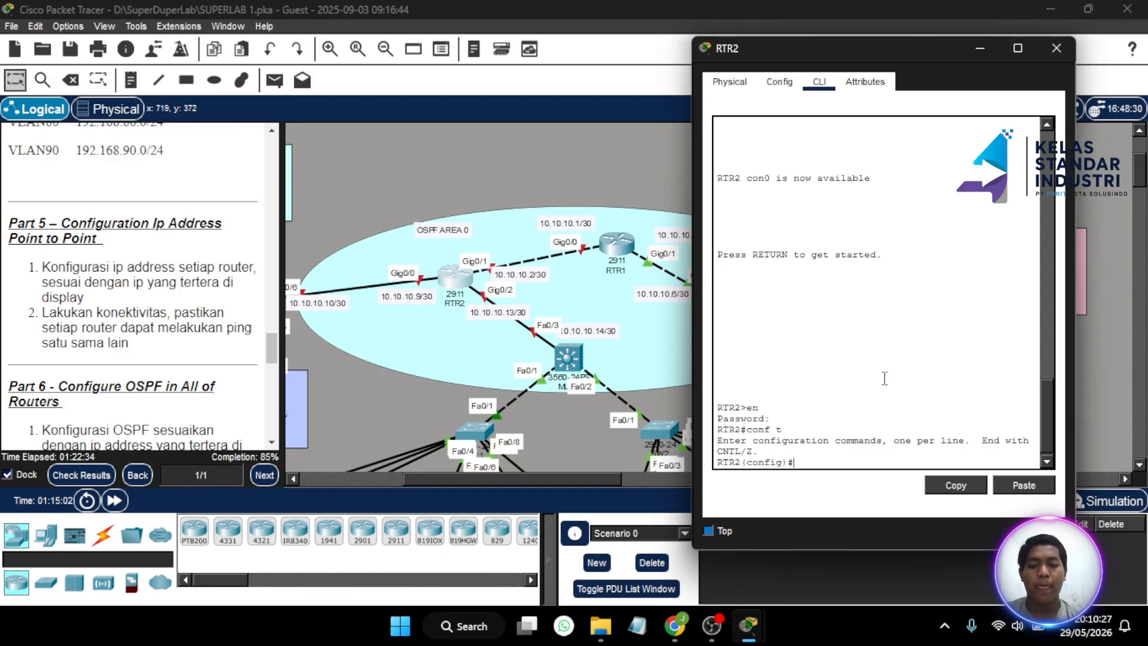
- Enable RTR2's Gig0/1 and address it 10.10.10.2 255.255.255.252
{"action": "type", "text": "in"}
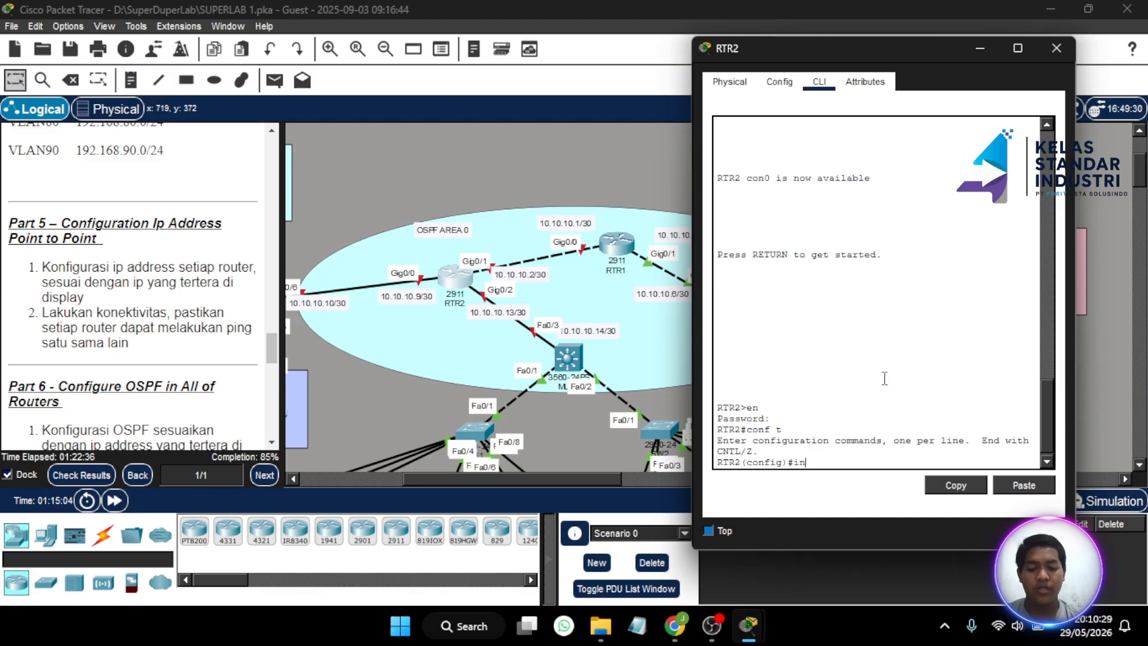
{"action": "type", "text": "t gig0/1\\"}
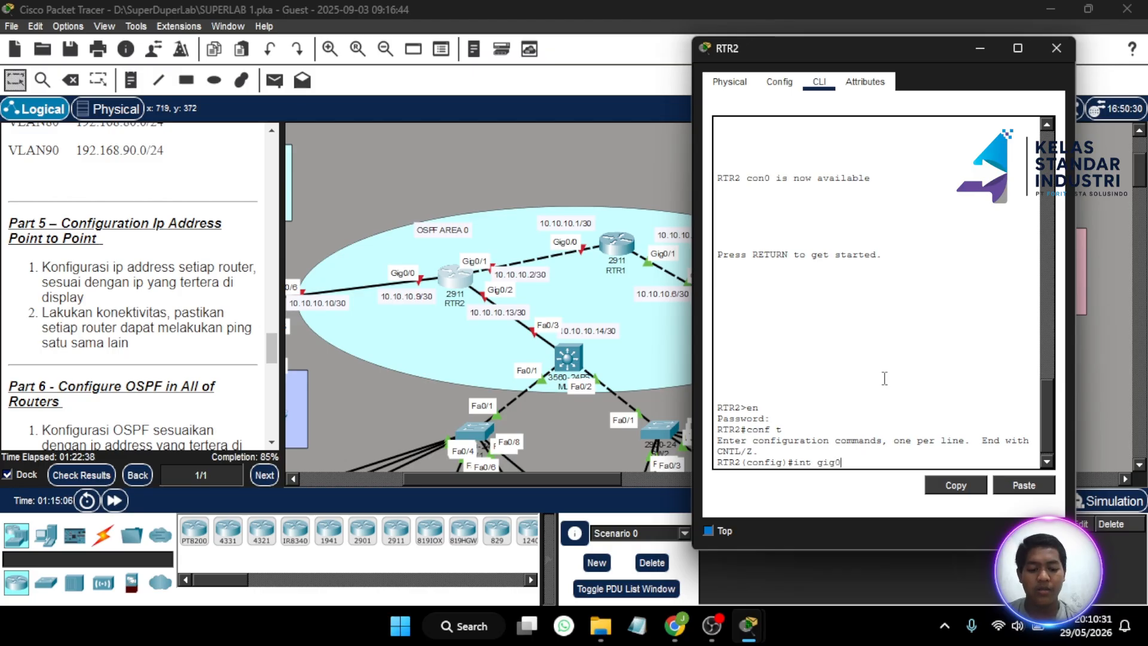
{"action": "key", "text": "Return"}
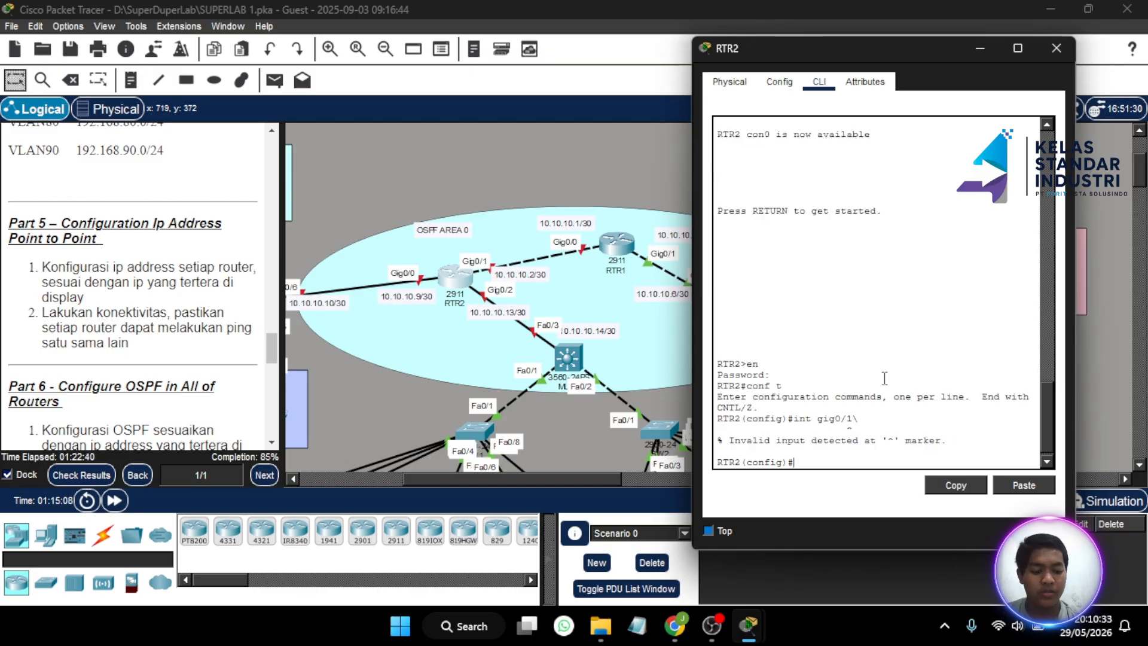
{"action": "key", "text": "Up"}
{"action": "key", "text": "Return"}
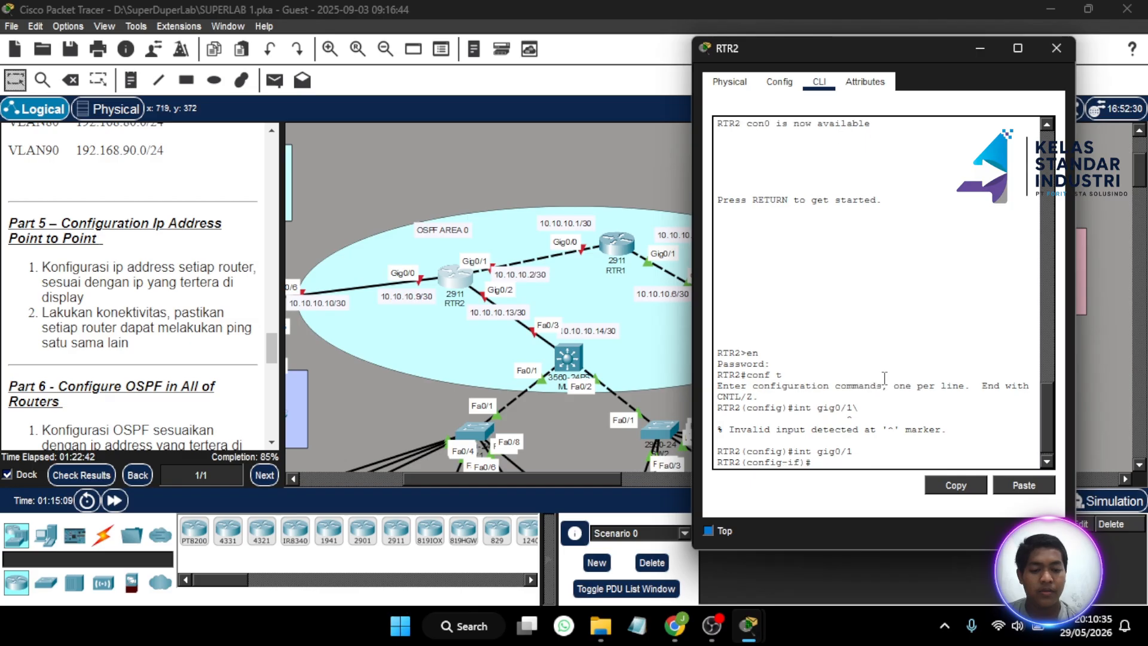
{"action": "type", "text": "no sh"}
{"action": "key", "text": "Return"}
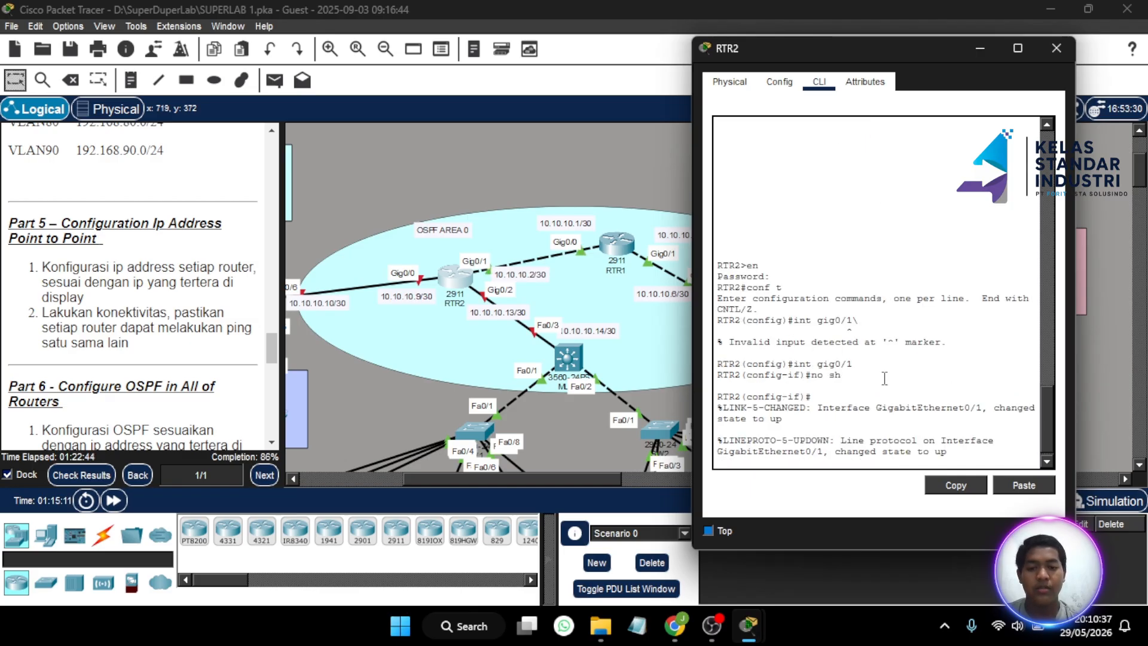
{"action": "type", "text": "ip"}
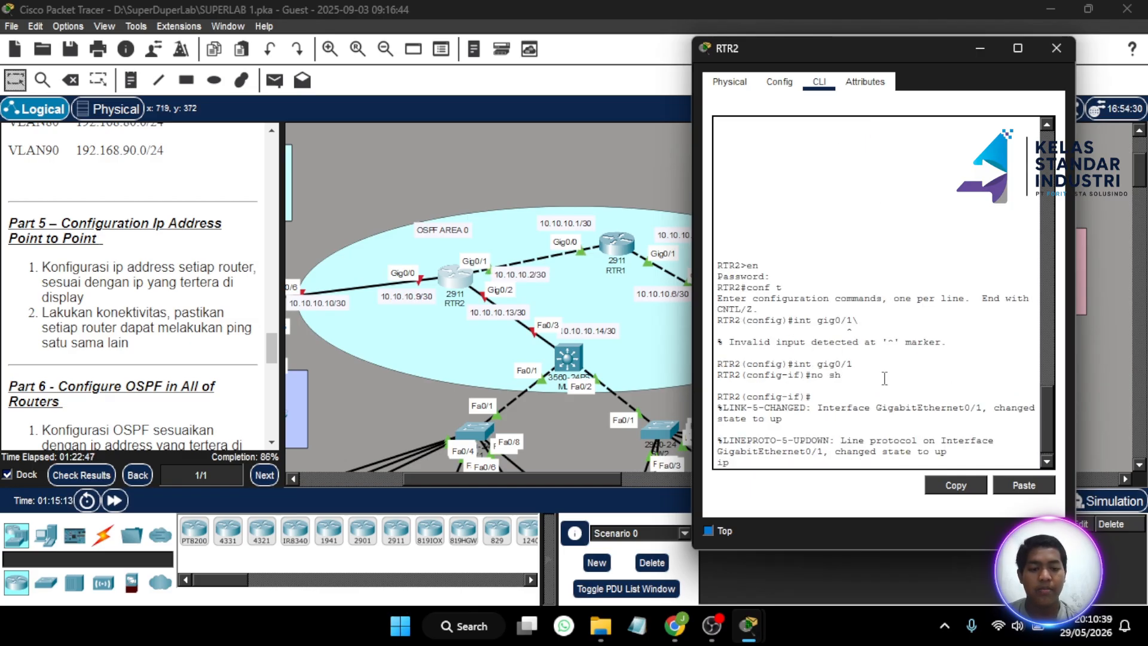
{"action": "type", "text": " ad"}
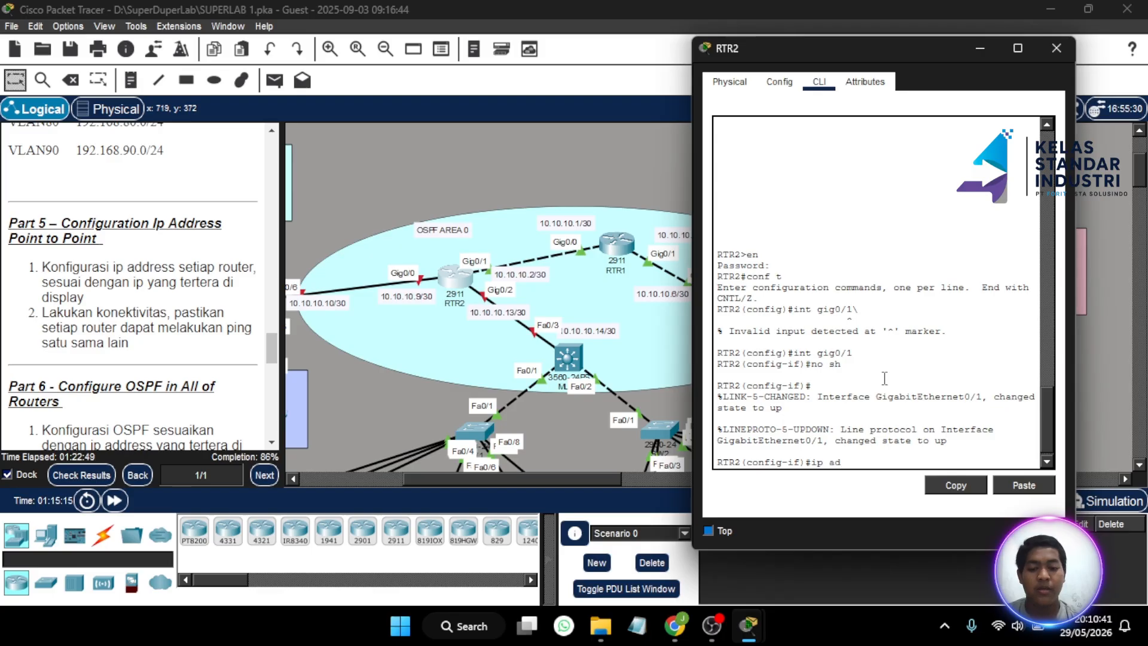
{"action": "type", "text": "d 10.10.10.1"}
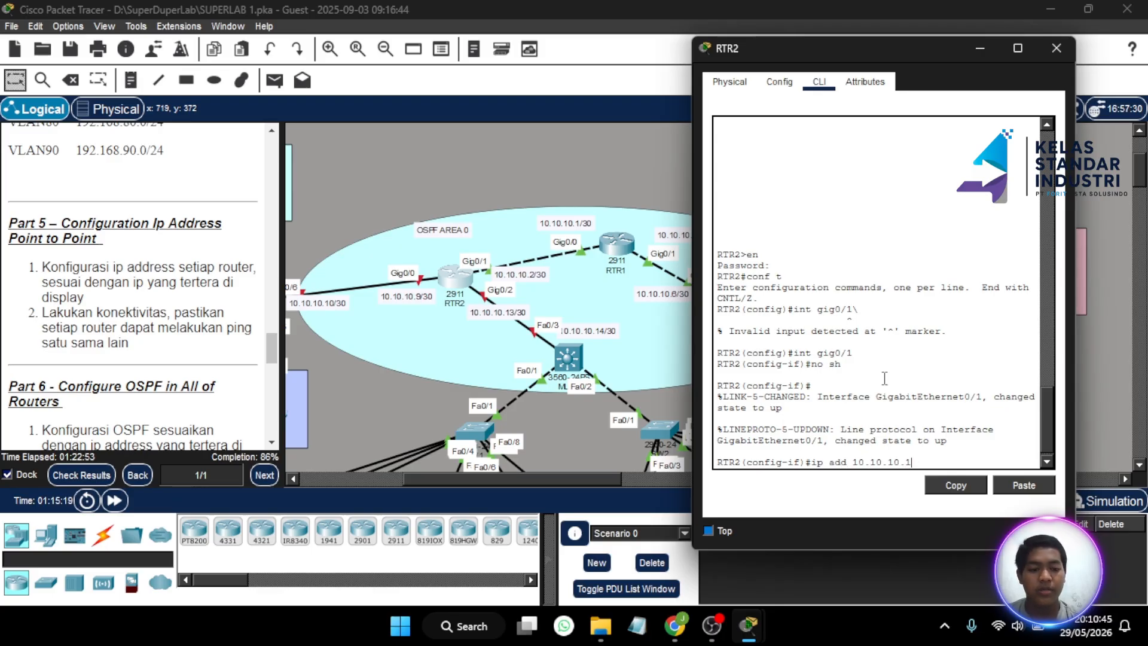
{"action": "key", "text": "BackSpace"}
{"action": "type", "text": "2"}
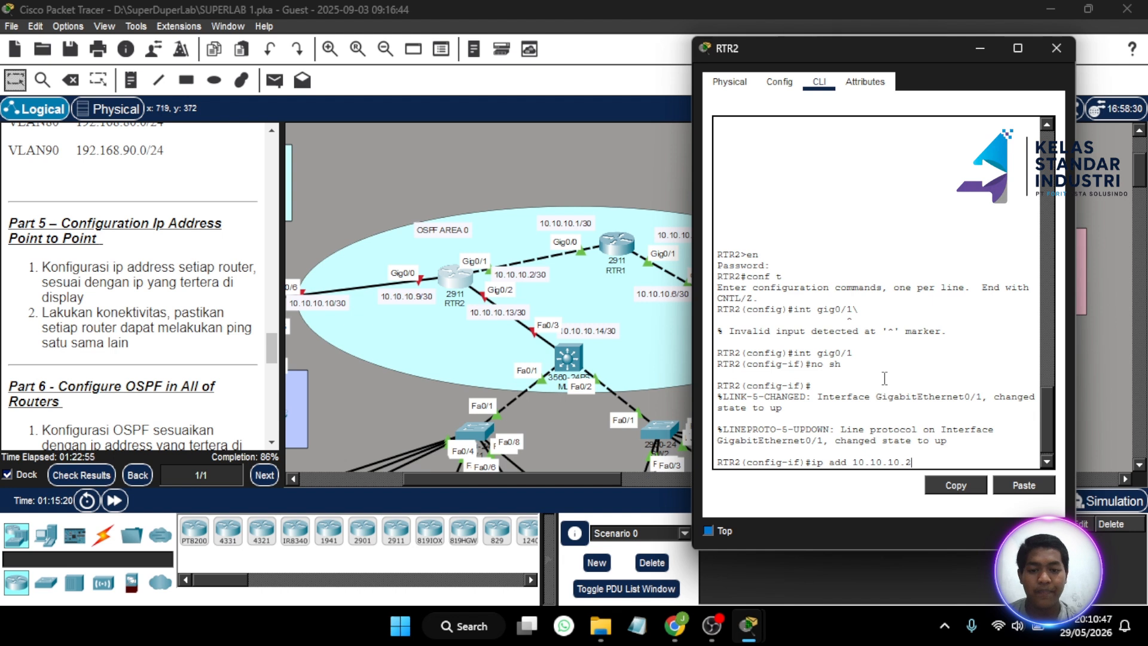
{"action": "type", "text": " 255.25"}
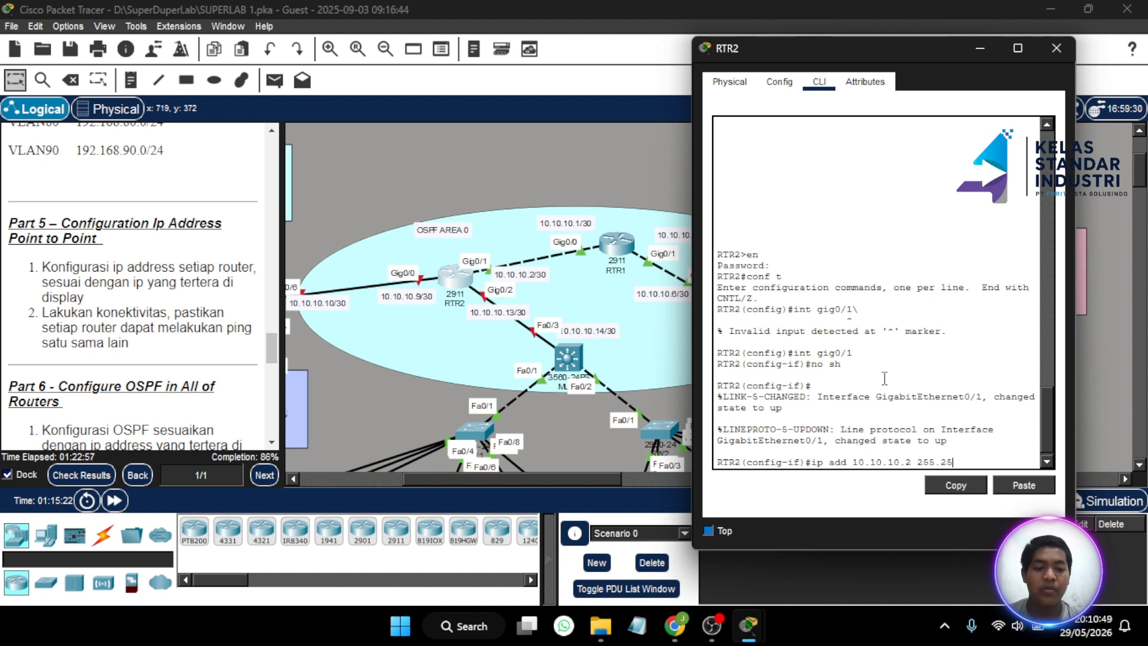
{"action": "type", "text": "5.255.255.252"}
{"action": "key", "text": "Return"}
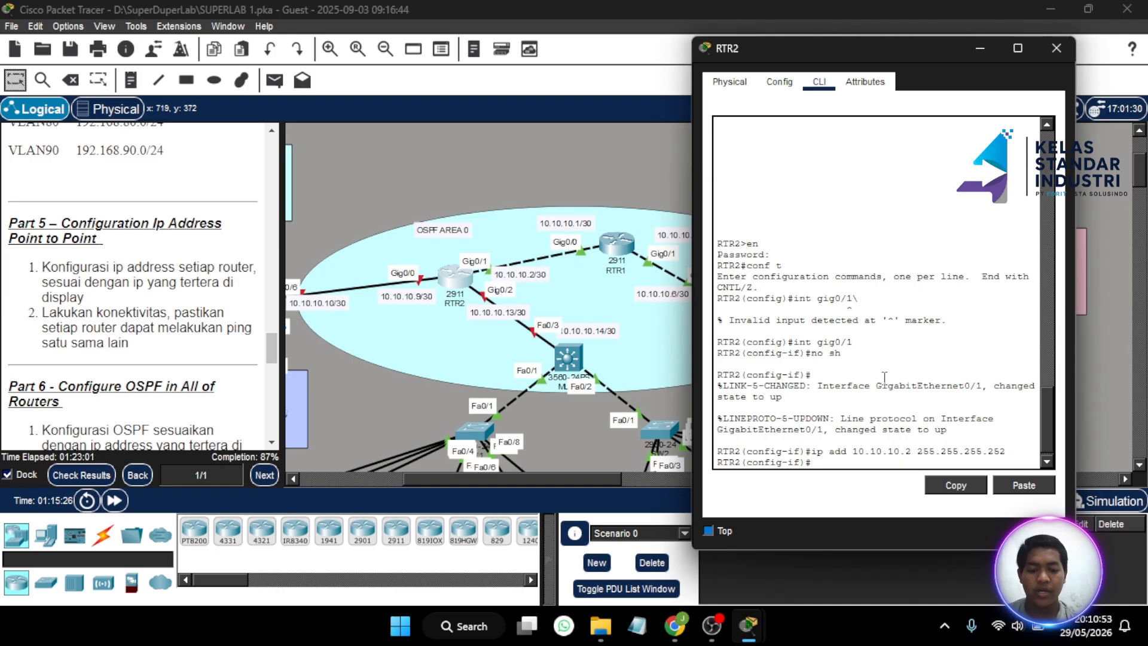
- Enable RTR2's Gig0/2 with no shutdown and assign it 10.10.10.13 255.255.255.252
{"action": "type", "text": "int g"}
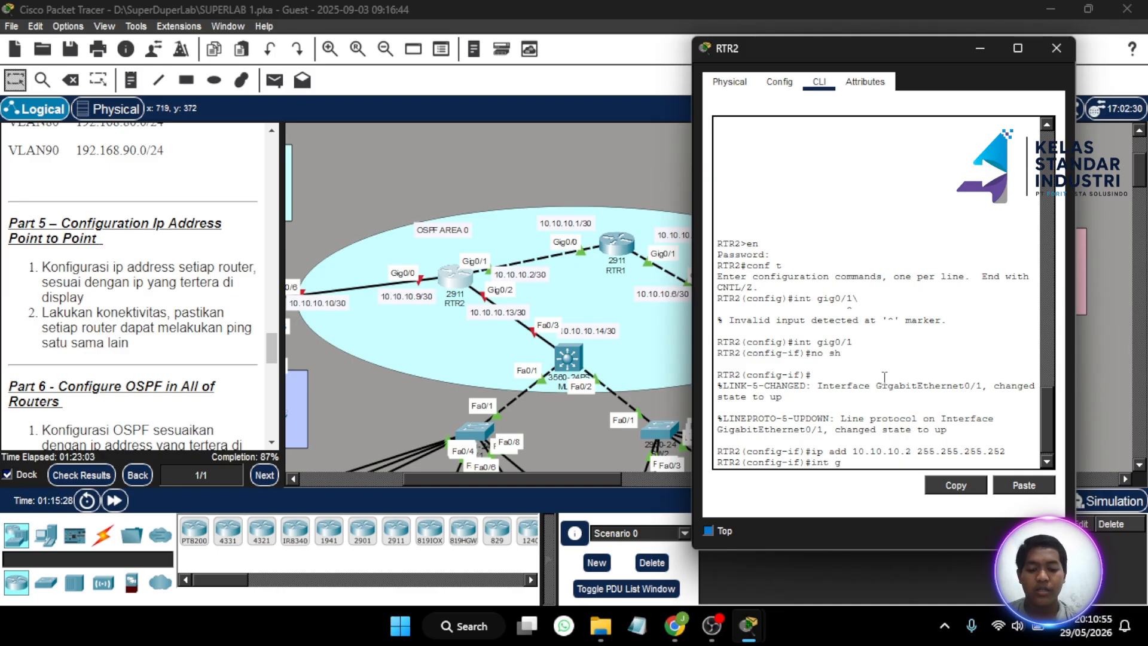
{"action": "type", "text": "ig0/2"}
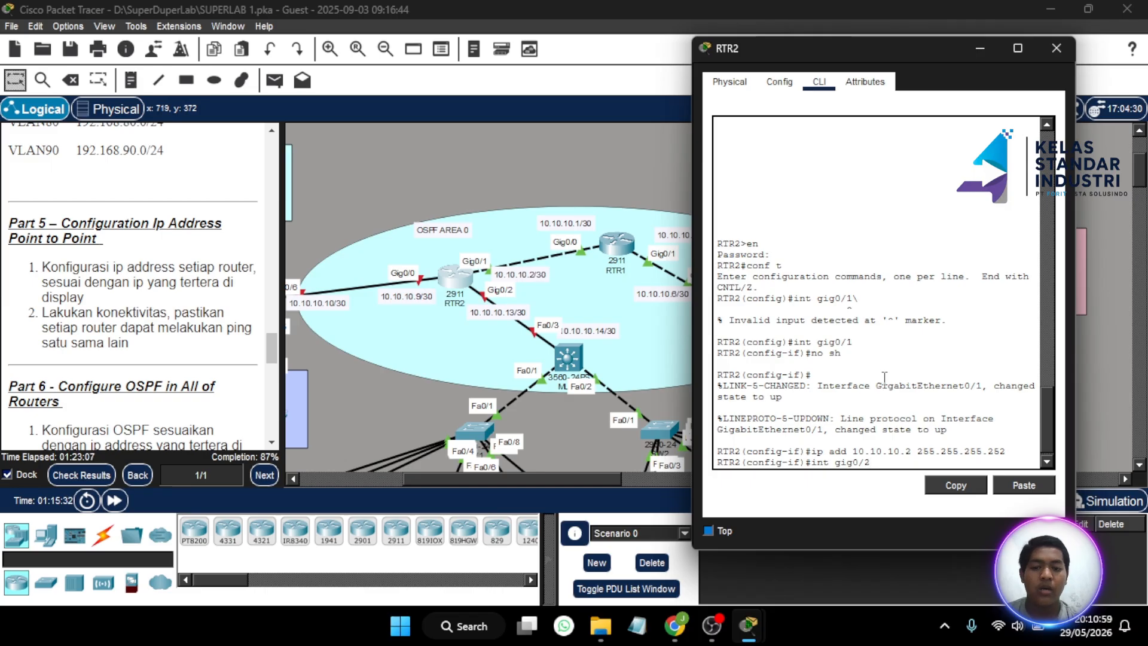
{"action": "key", "text": "Return"}
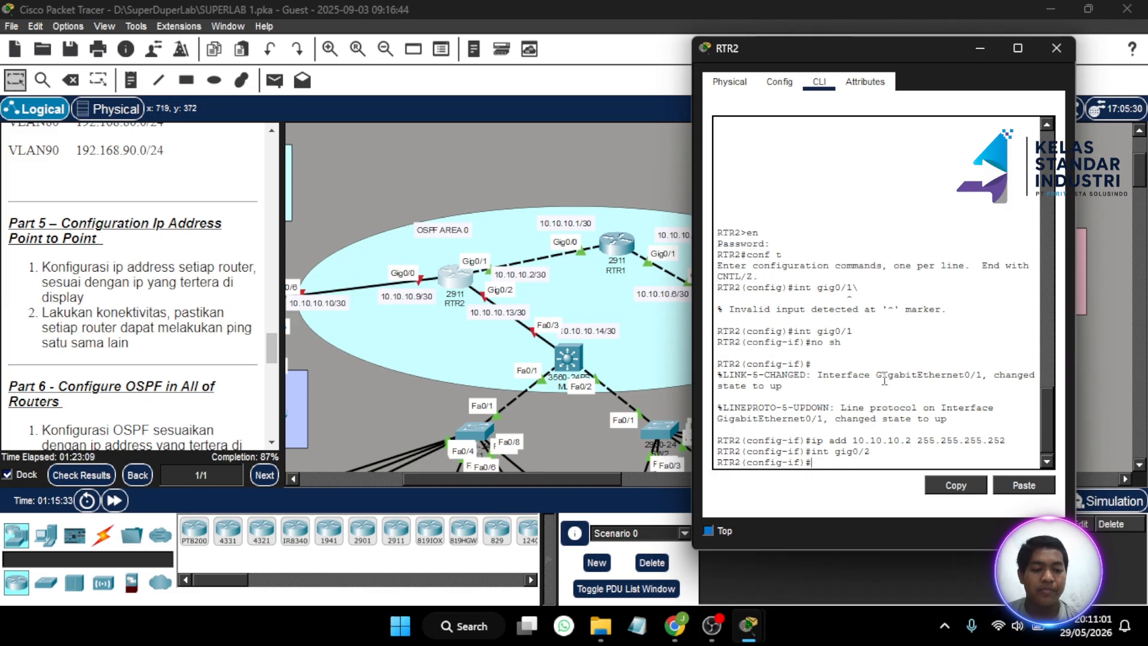
{"action": "type", "text": "no sh"}
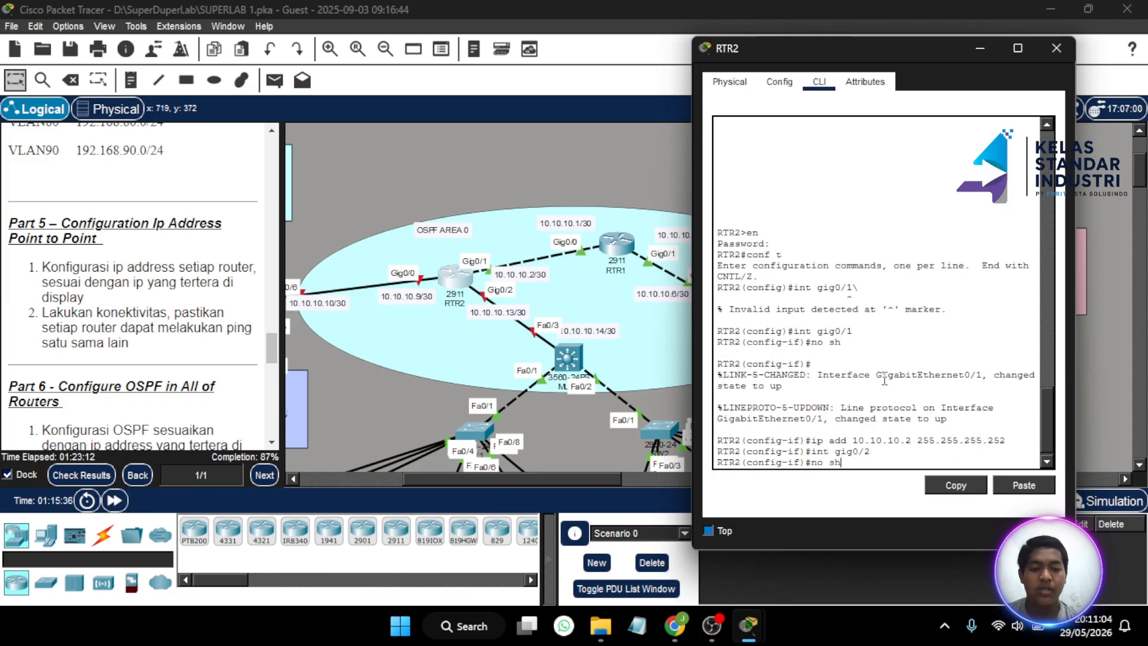
{"action": "key", "text": "Return"}
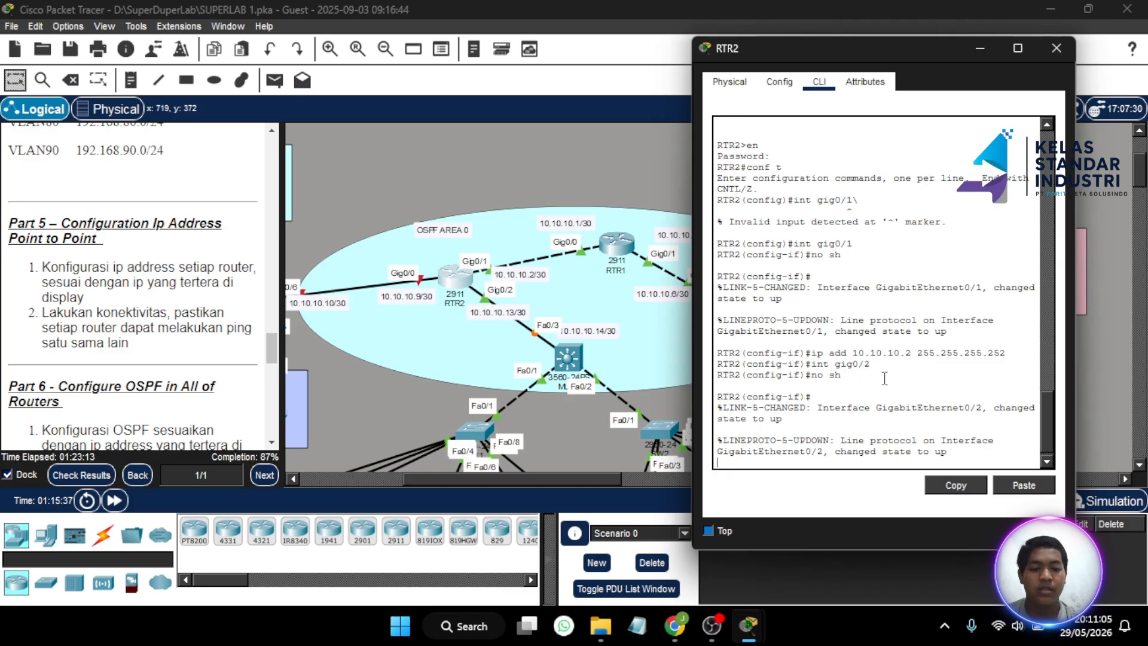
{"action": "key", "text": "Return"}
{"action": "type", "text": "ip a"}
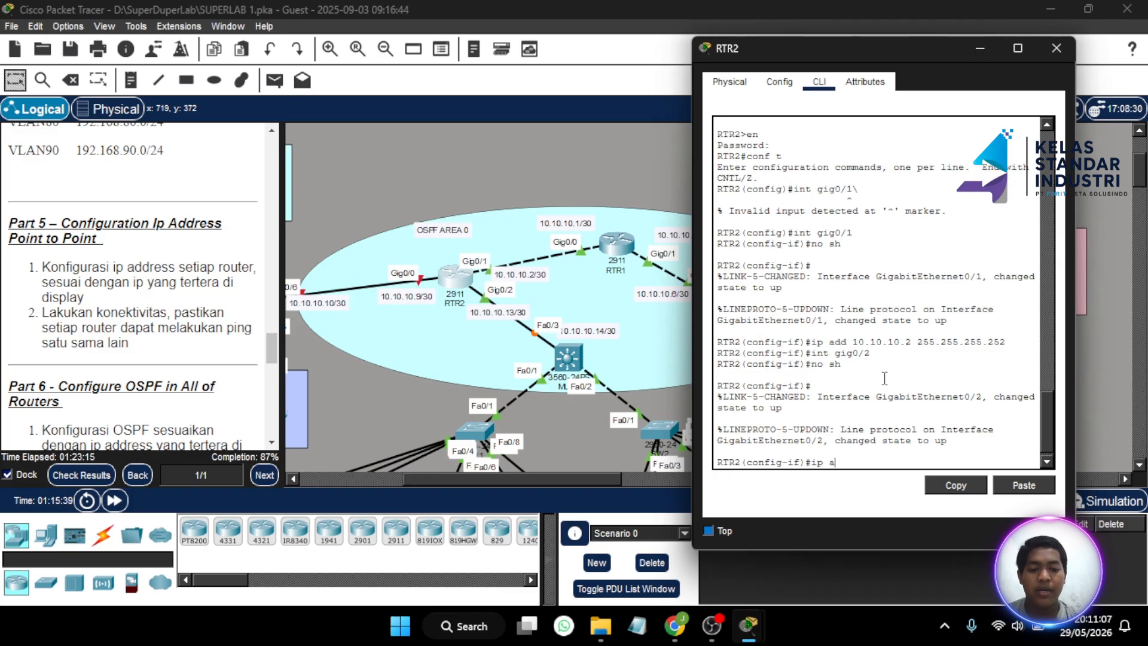
{"action": "type", "text": "dd"}
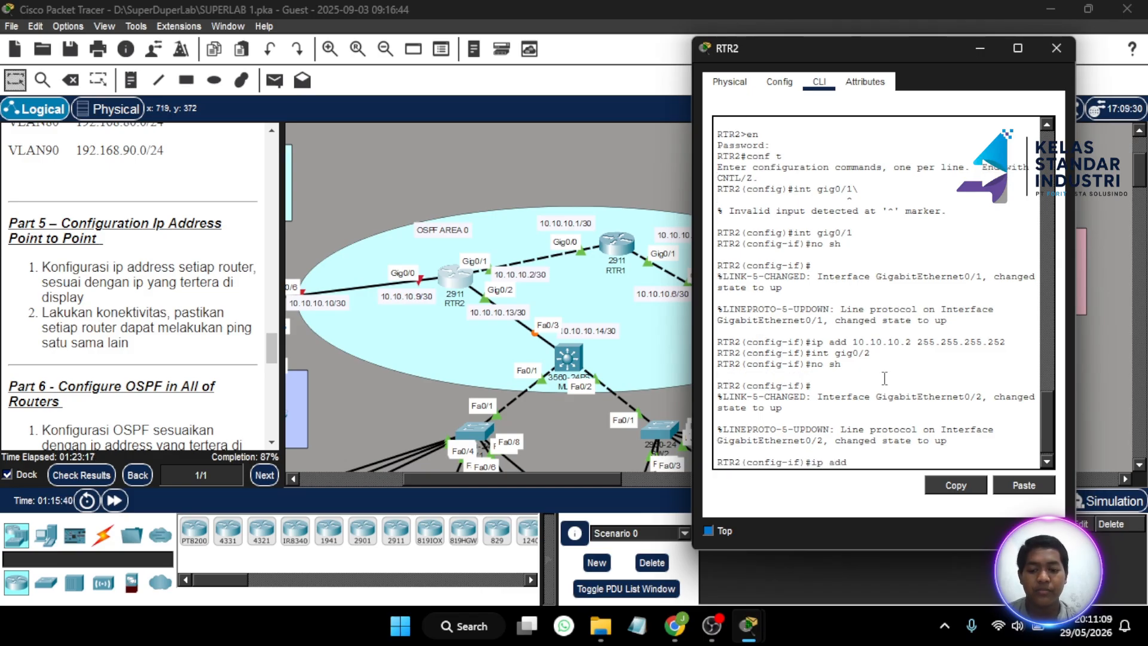
{"action": "type", "text": " 10.10."}
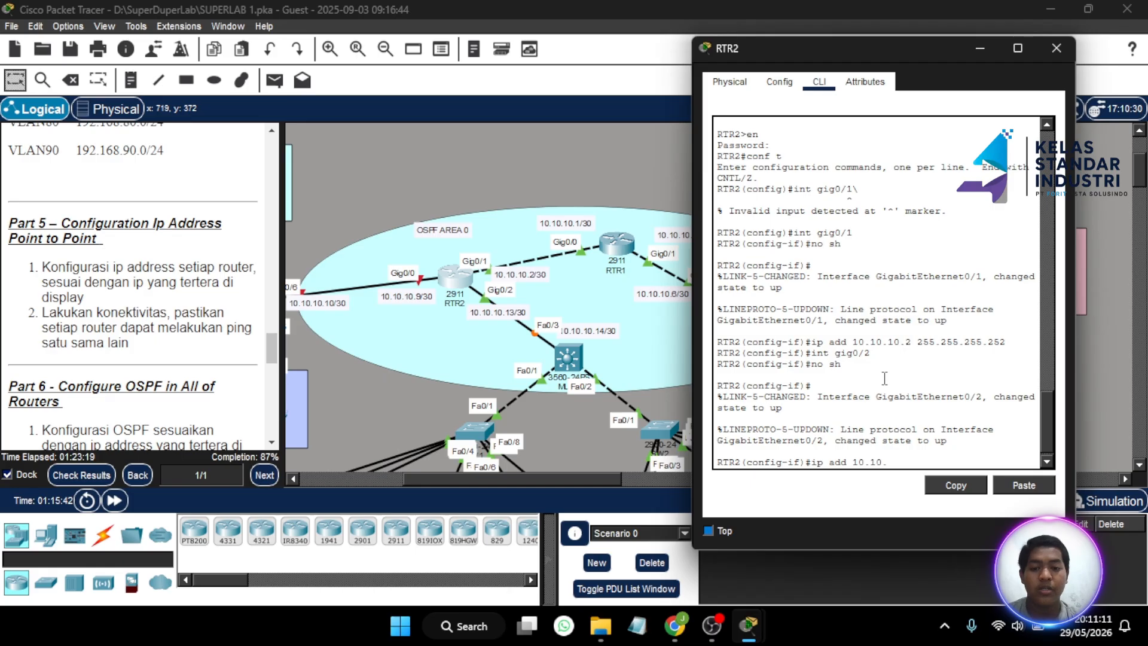
{"action": "type", "text": "10.1"}
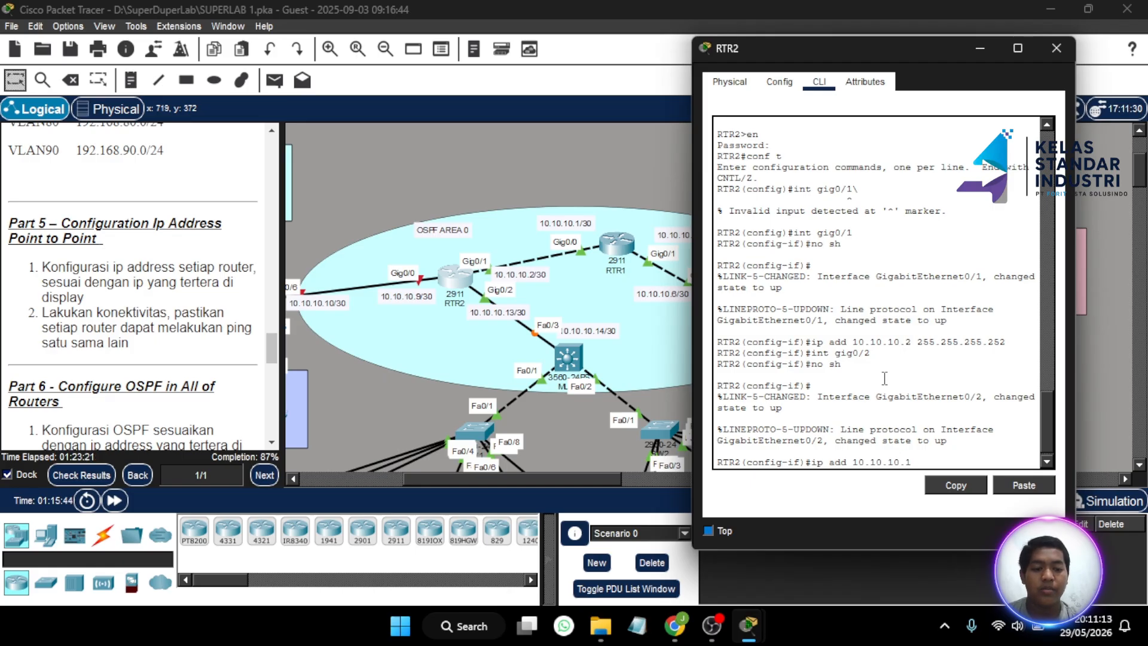
{"action": "type", "text": "3 25"}
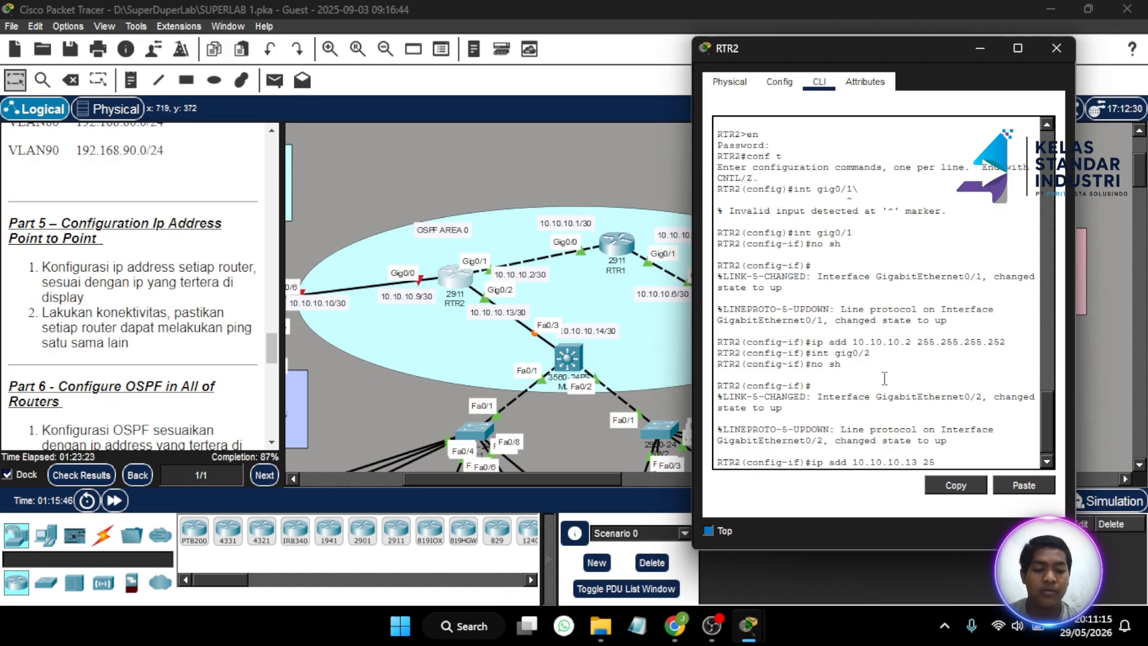
{"action": "type", "text": "5.255.255.252"}
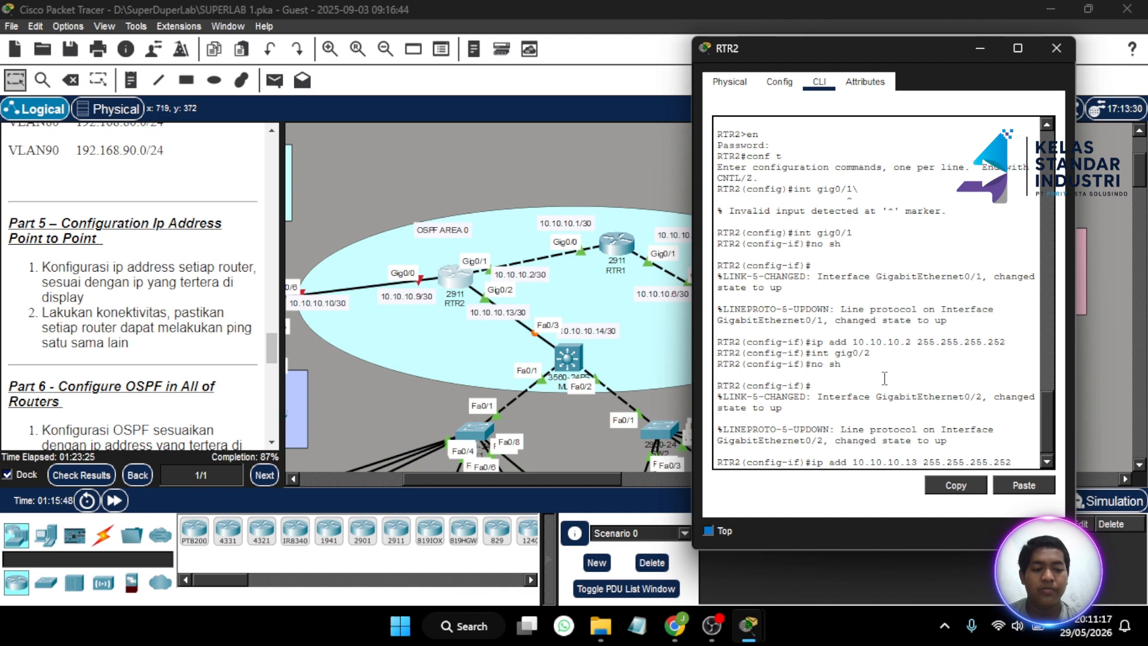
{"action": "key", "text": "Return"}
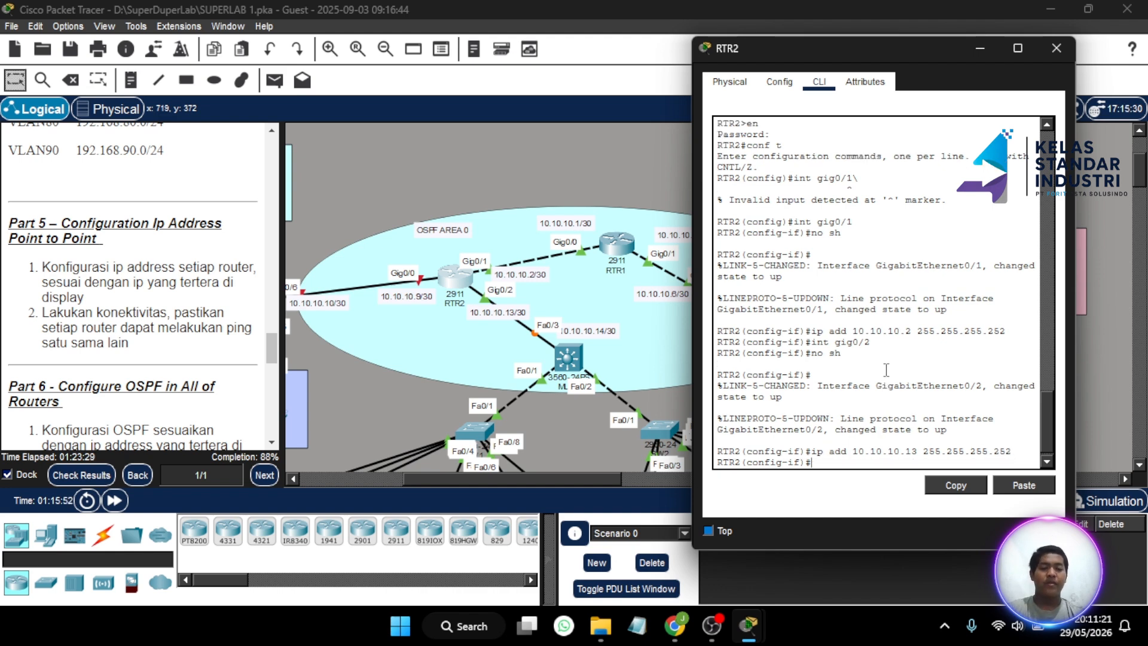
- Reopen RTR2's console and give Gig0/0 no shutdown and address 10.10.10.9 255.255.255.252
{"action": "left_click", "coordinate": [1054, 50]}
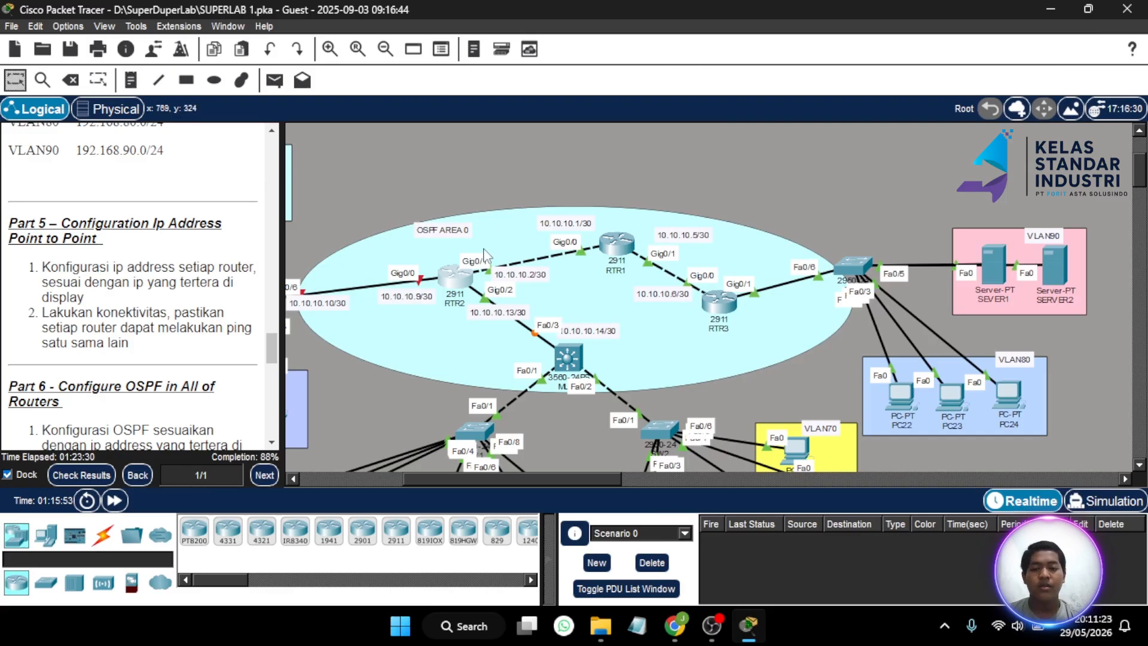
{"action": "left_click", "coordinate": [456, 276]}
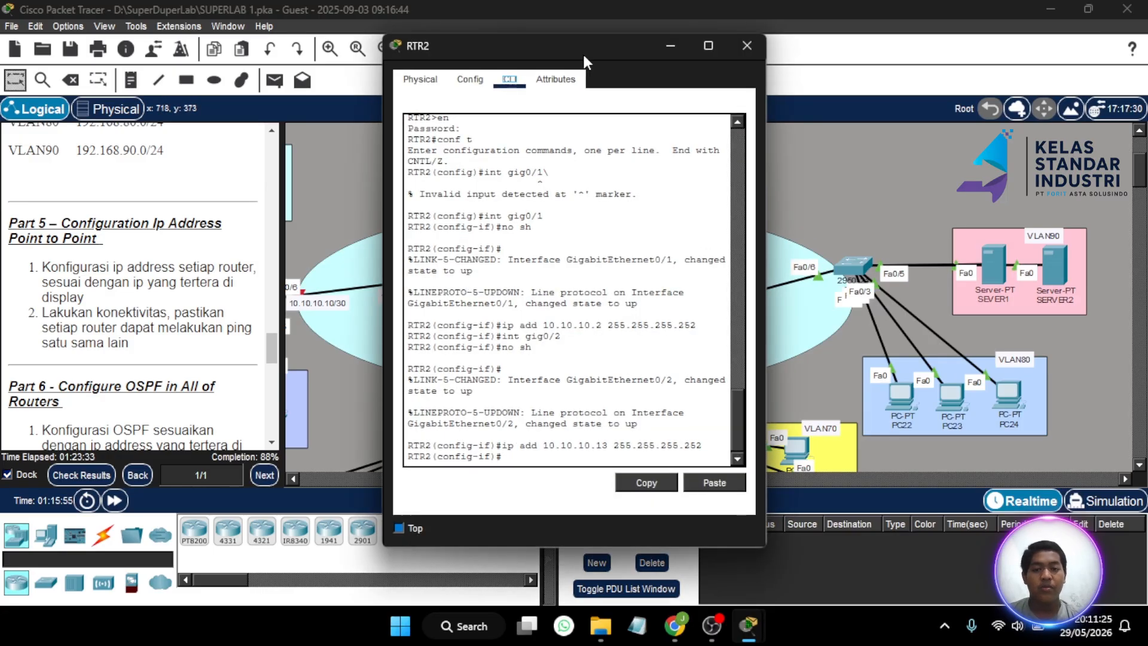
{"action": "left_click_drag", "start_coordinate": [582, 52], "coordinate": [769, 60]}
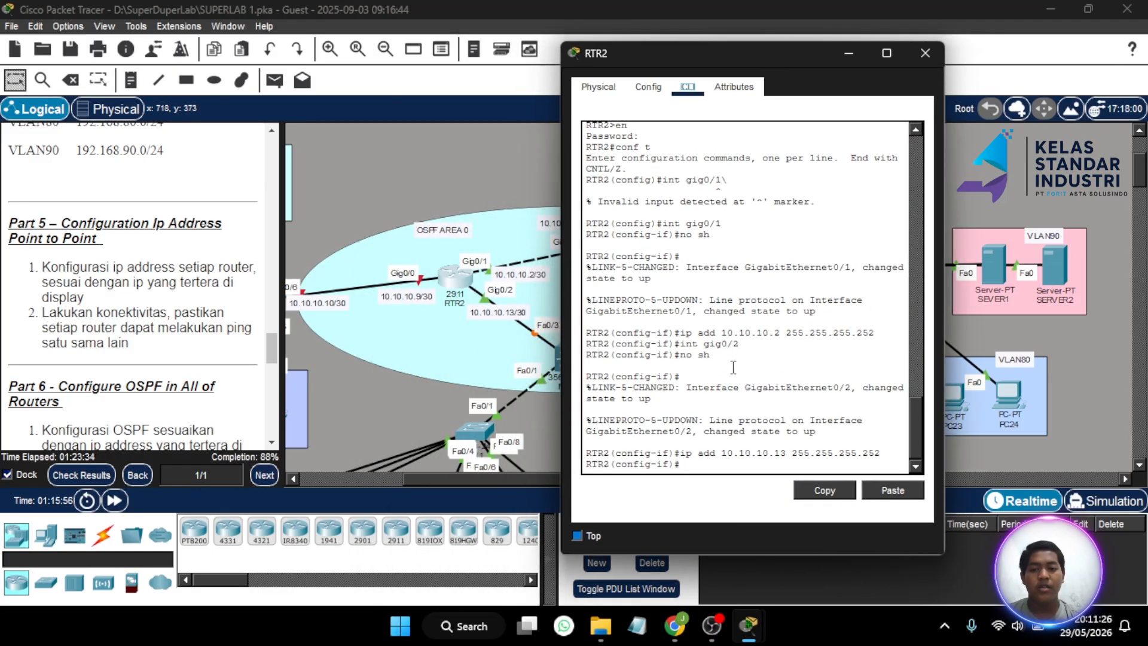
{"action": "left_click", "coordinate": [718, 466]}
{"action": "key", "text": "Return"}
{"action": "type", "text": "int gig0/0"}
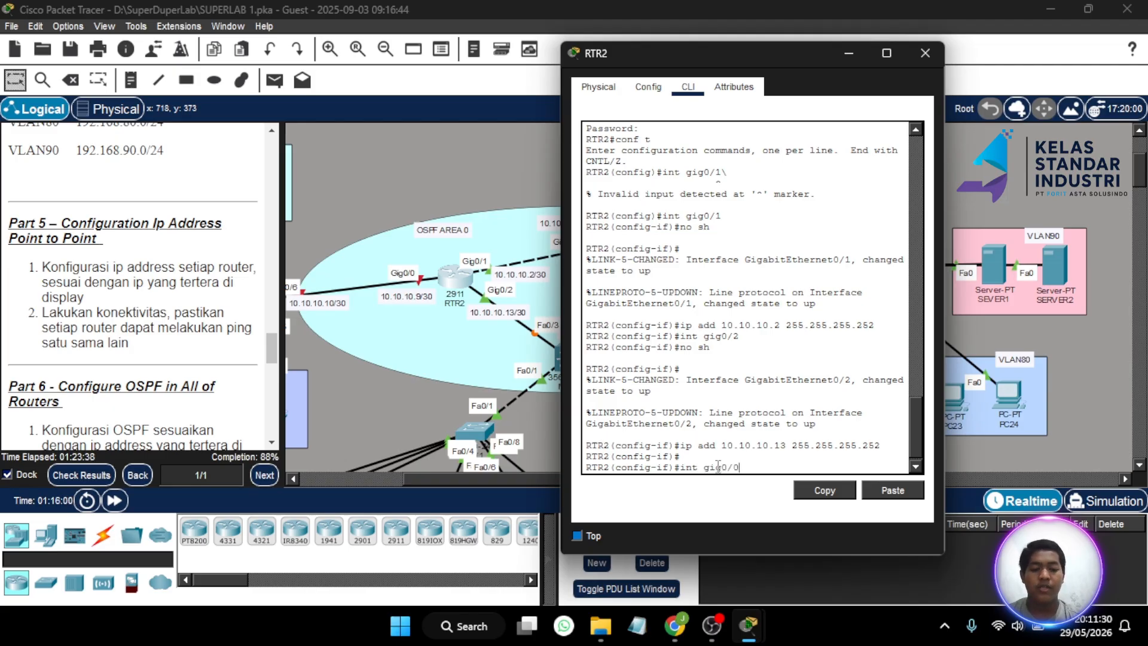
{"action": "key", "text": "Return"}
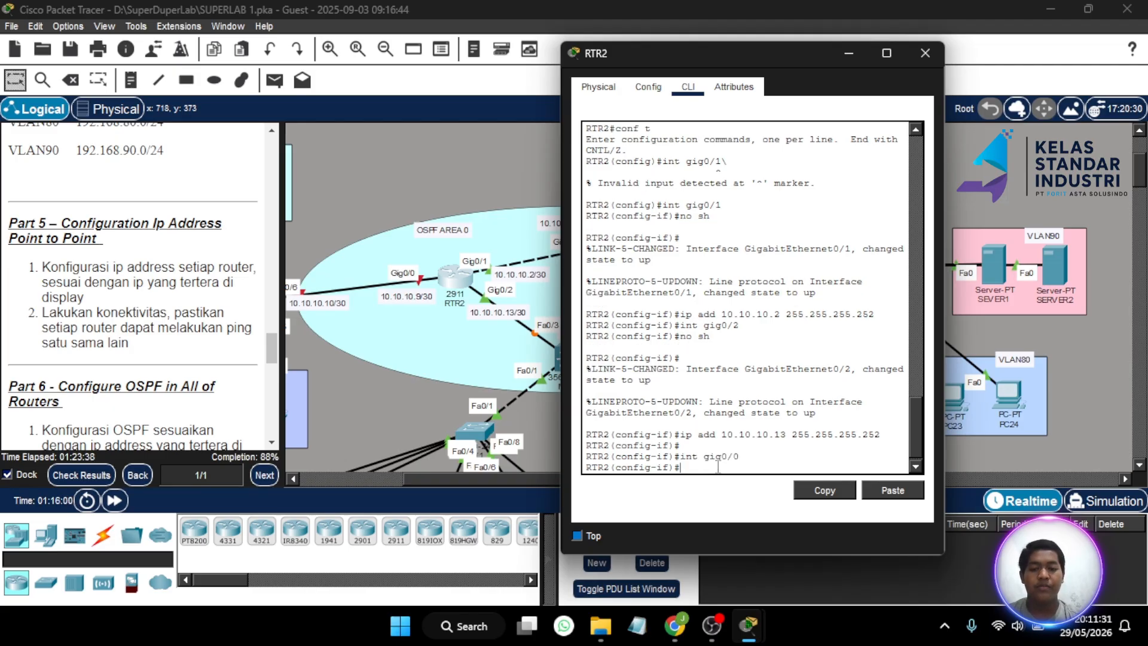
{"action": "type", "text": "n"}
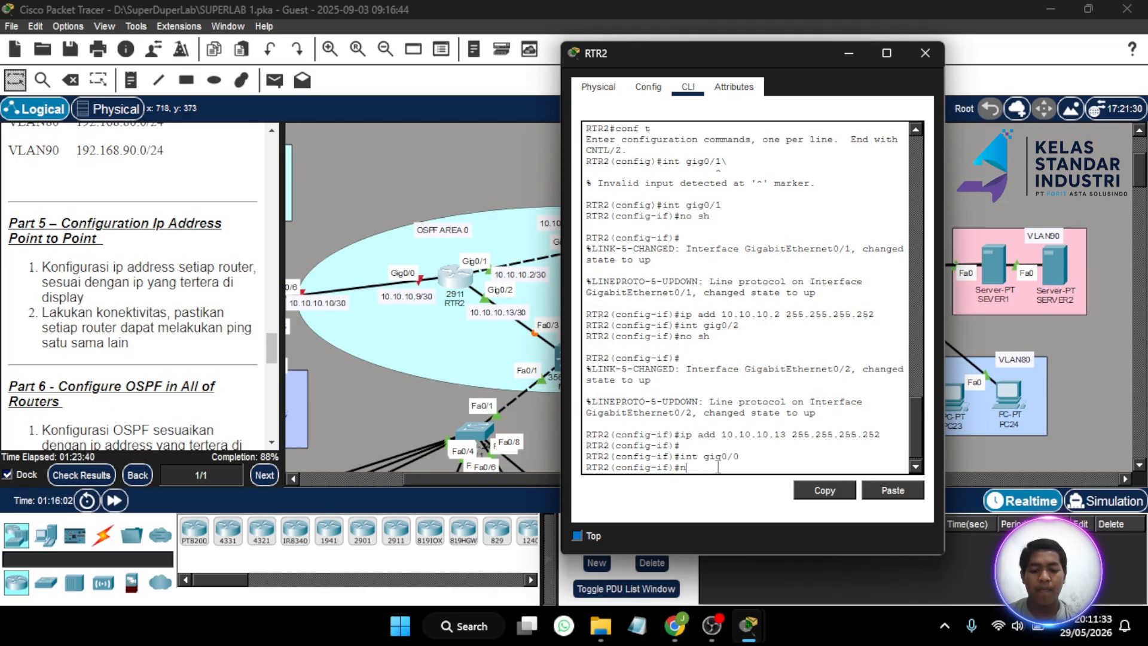
{"action": "type", "text": "o sh"}
{"action": "key", "text": "Return"}
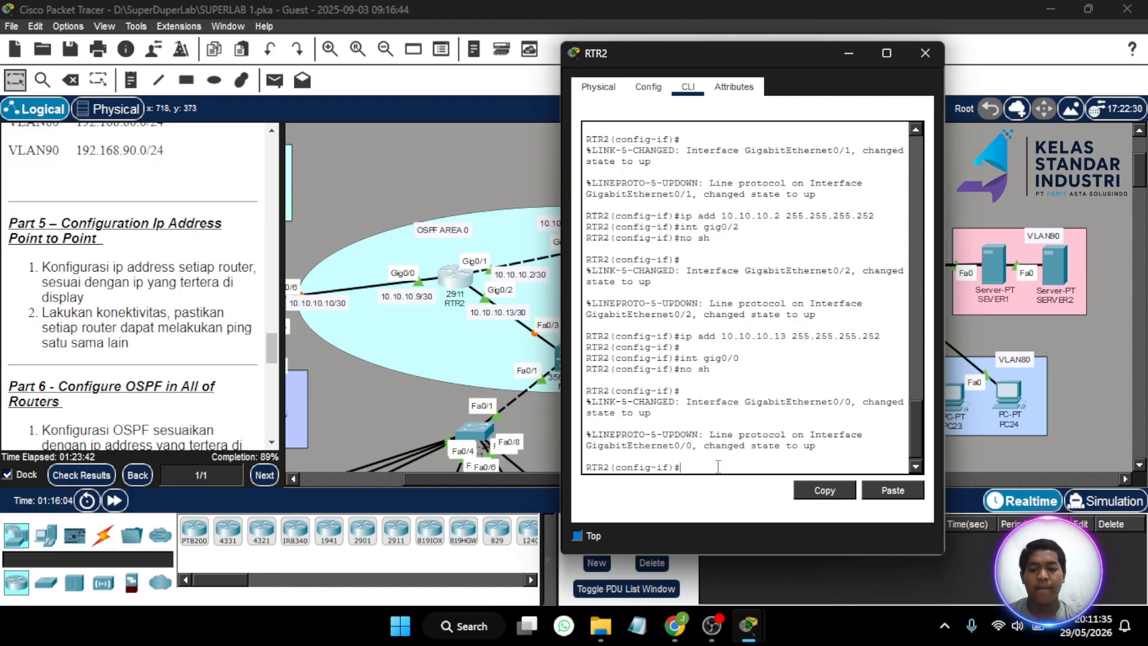
{"action": "type", "text": "ip ad"}
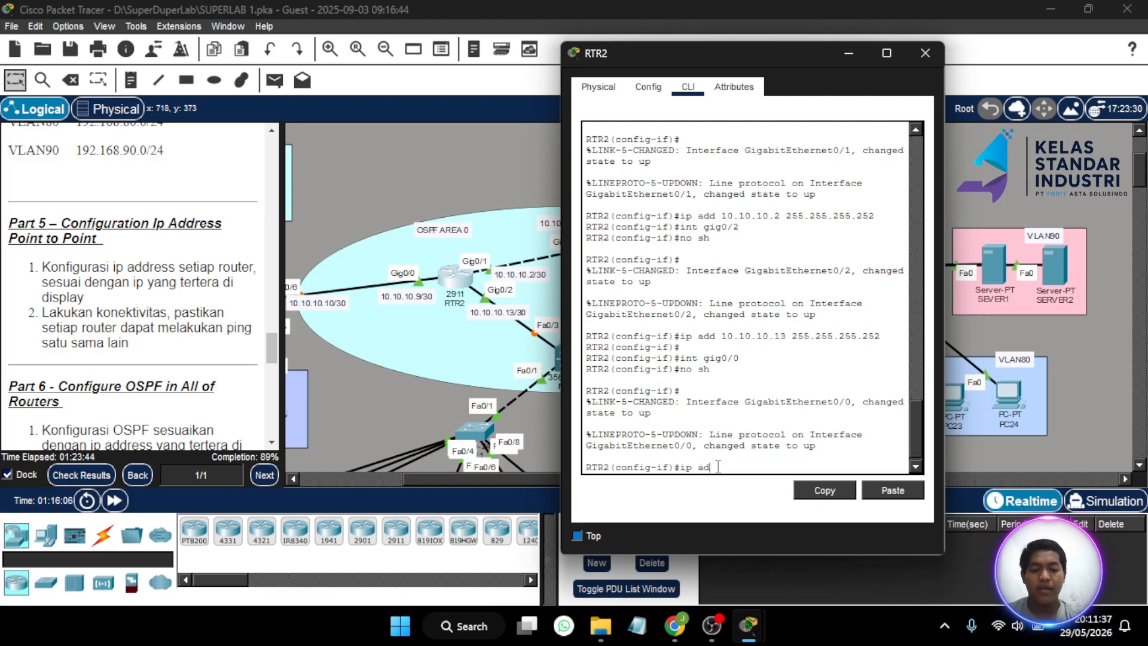
{"action": "type", "text": "d 10.10.1"}
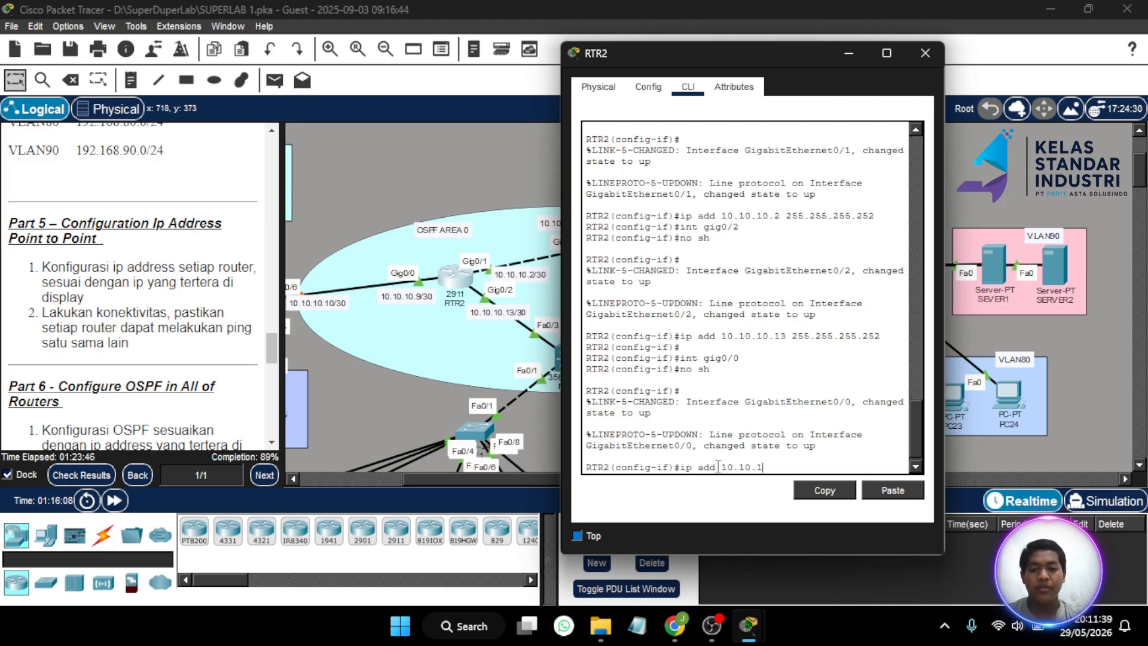
{"action": "type", "text": "0.9 2"}
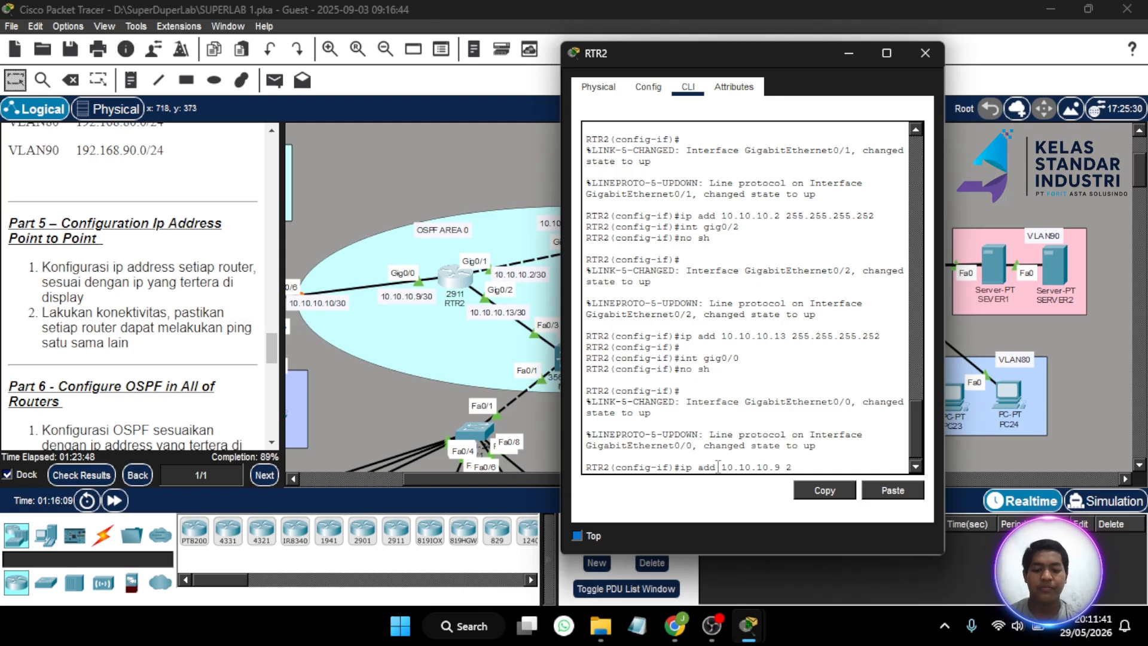
{"action": "type", "text": "55.255.255.252"}
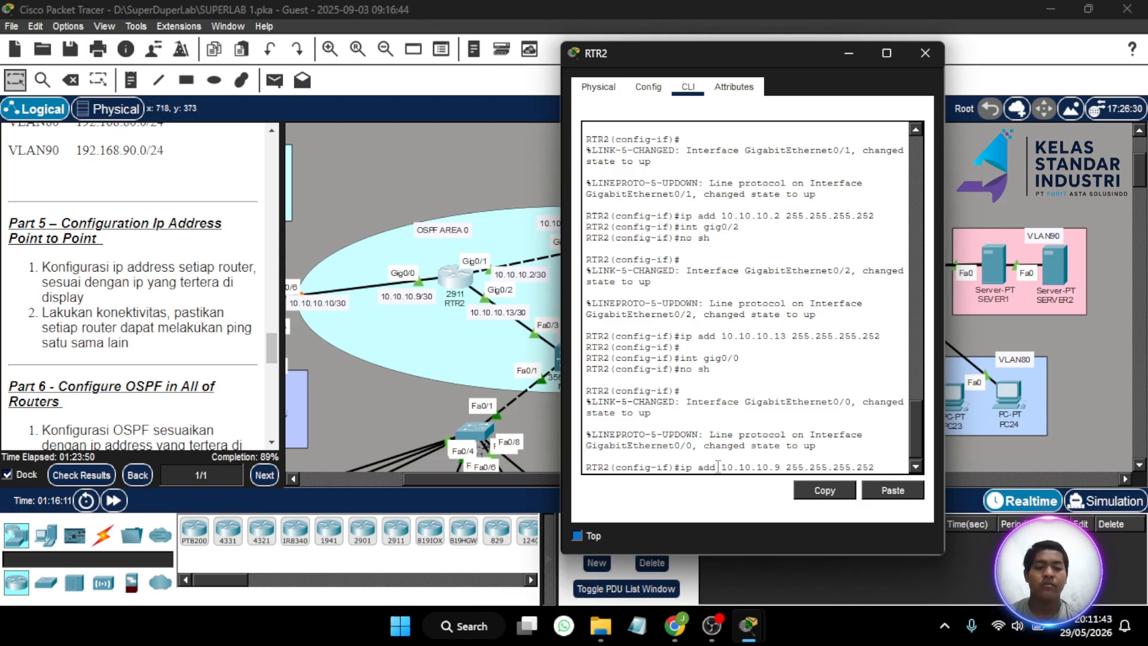
{"action": "key", "text": "Return"}
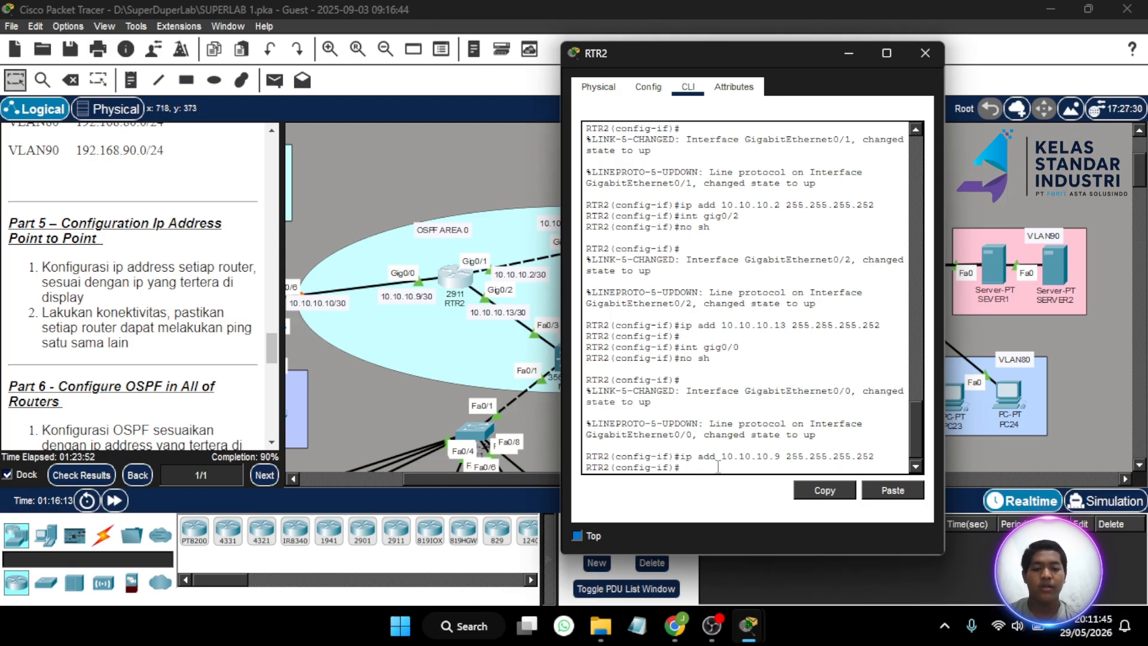
- Close RTR2 and open MLS1's CLI in global configuration mode with en and conf t
{"action": "left_click", "coordinate": [925, 52]}
{"action": "scroll", "coordinate": [455, 310], "scroll_direction": "left", "scroll_amount": 5}
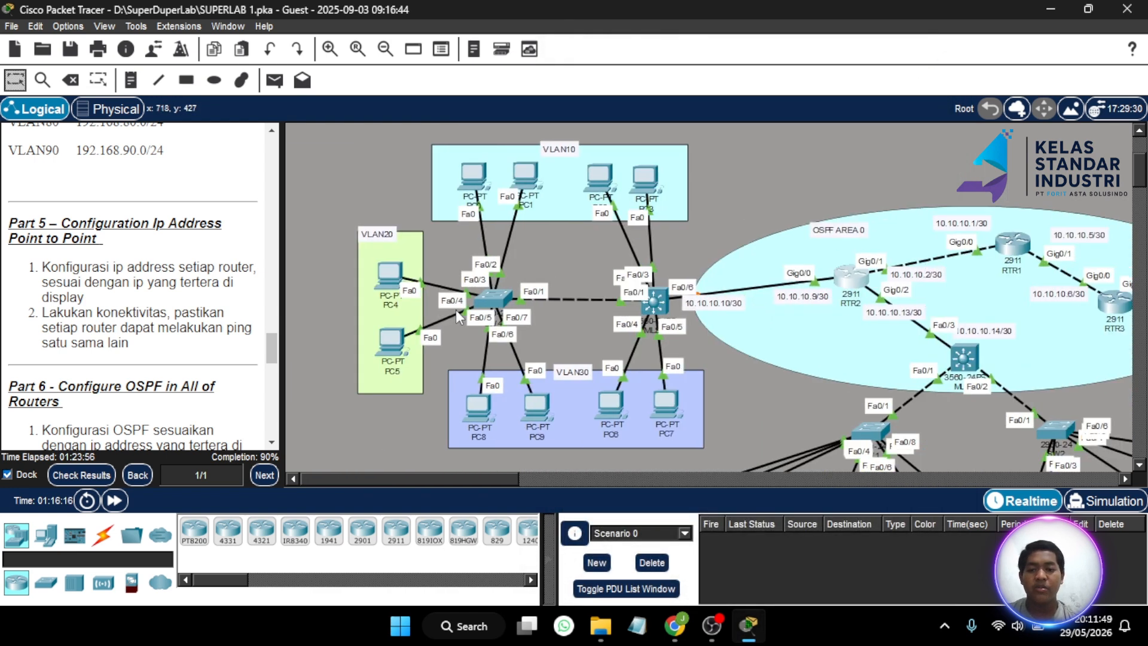
{"action": "scroll", "coordinate": [455, 309], "scroll_direction": "right", "scroll_amount": 5}
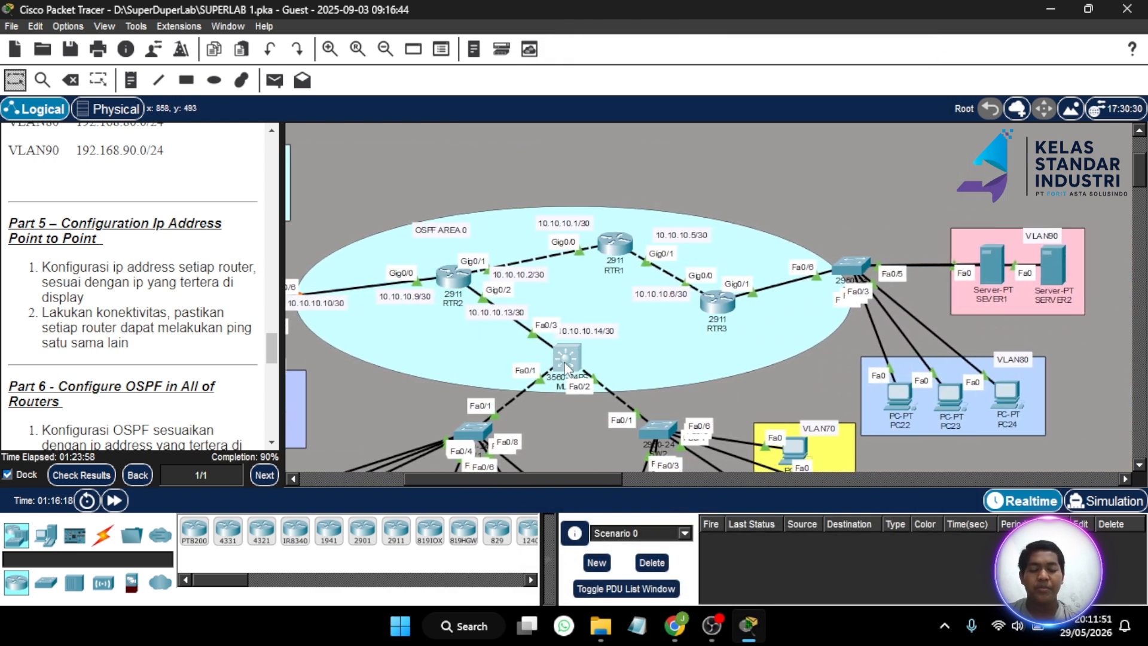
{"action": "left_click", "coordinate": [565, 364]}
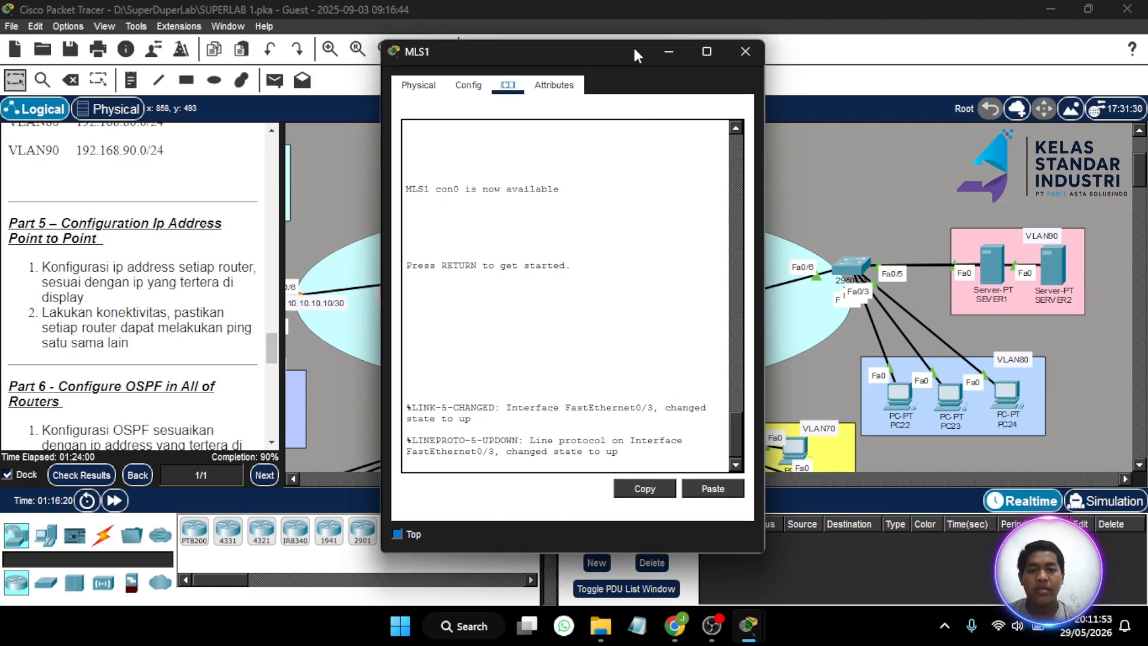
{"action": "left_click_drag", "start_coordinate": [634, 48], "coordinate": [868, 72]}
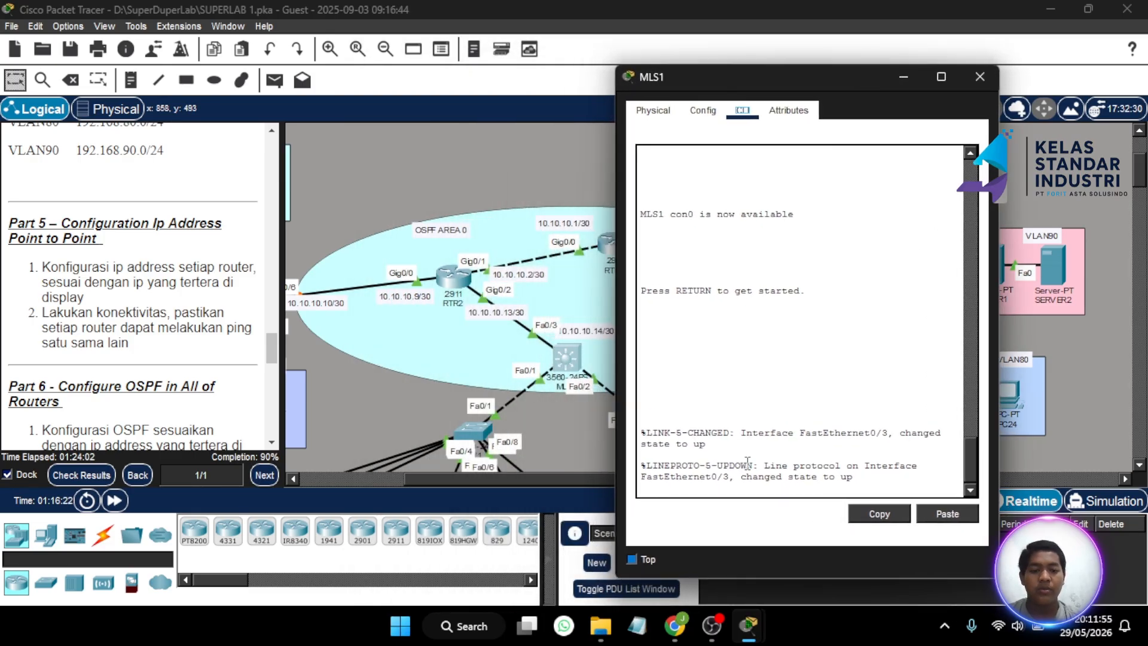
{"action": "key", "text": "Return"}
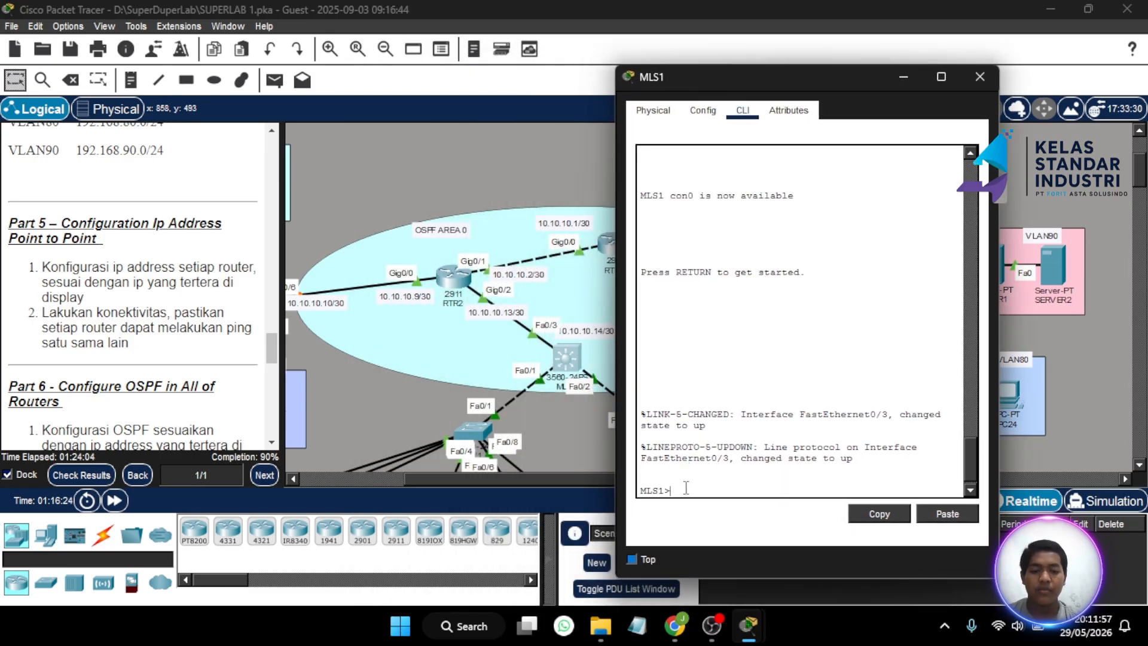
{"action": "type", "text": "en"}
{"action": "key", "text": "Return"}
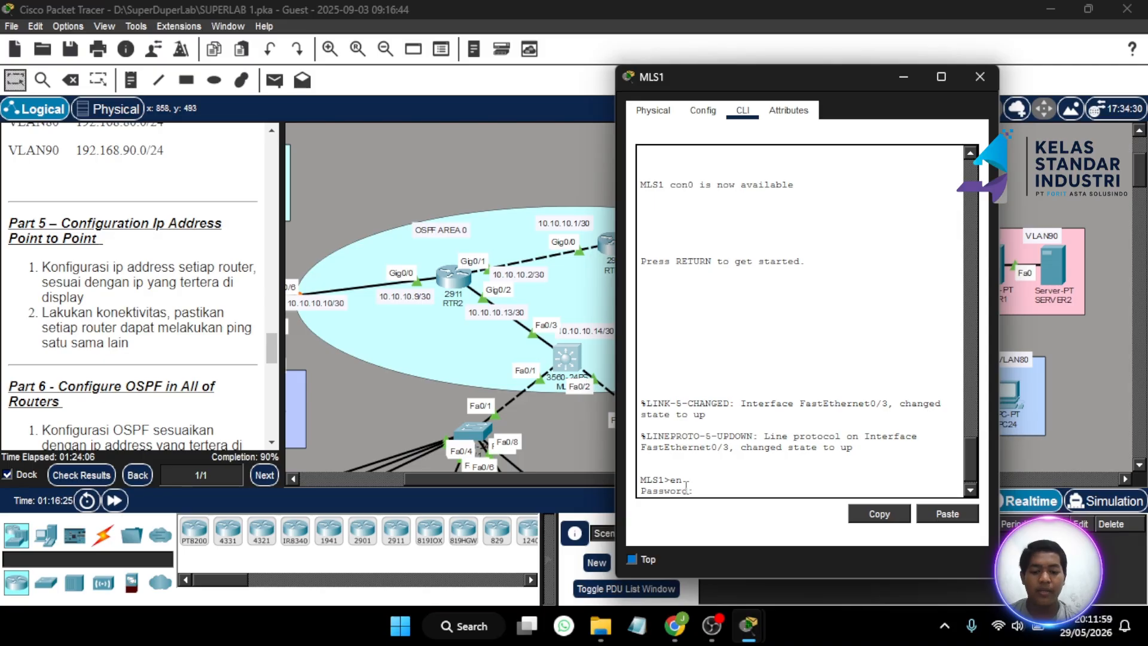
{"action": "key", "text": "Return"}
{"action": "type", "text": "conf t"}
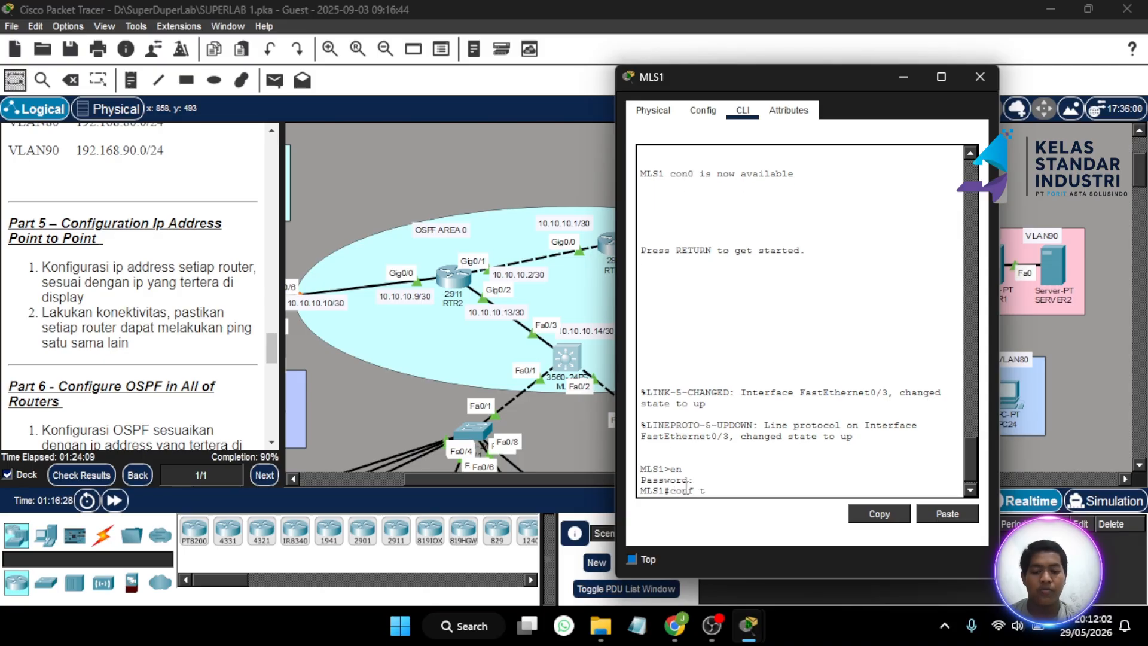
{"action": "key", "text": "Return"}
- Make MLS1's Fa0/3 a routed port with no switchport
{"action": "type", "text": "i"}
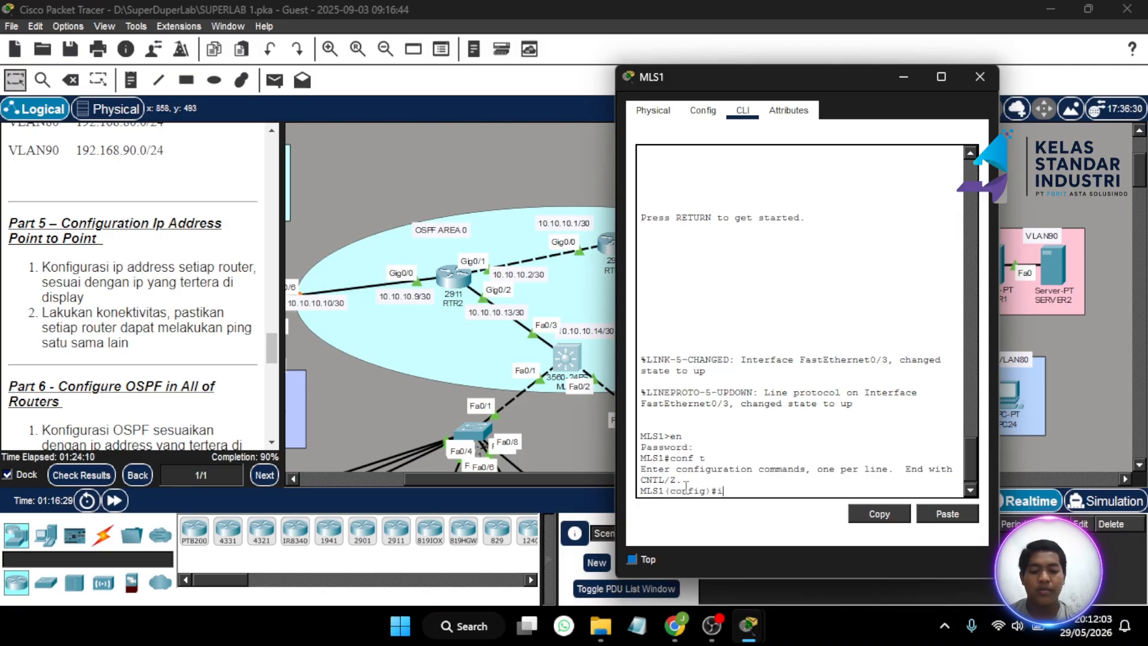
{"action": "type", "text": "nt fa"}
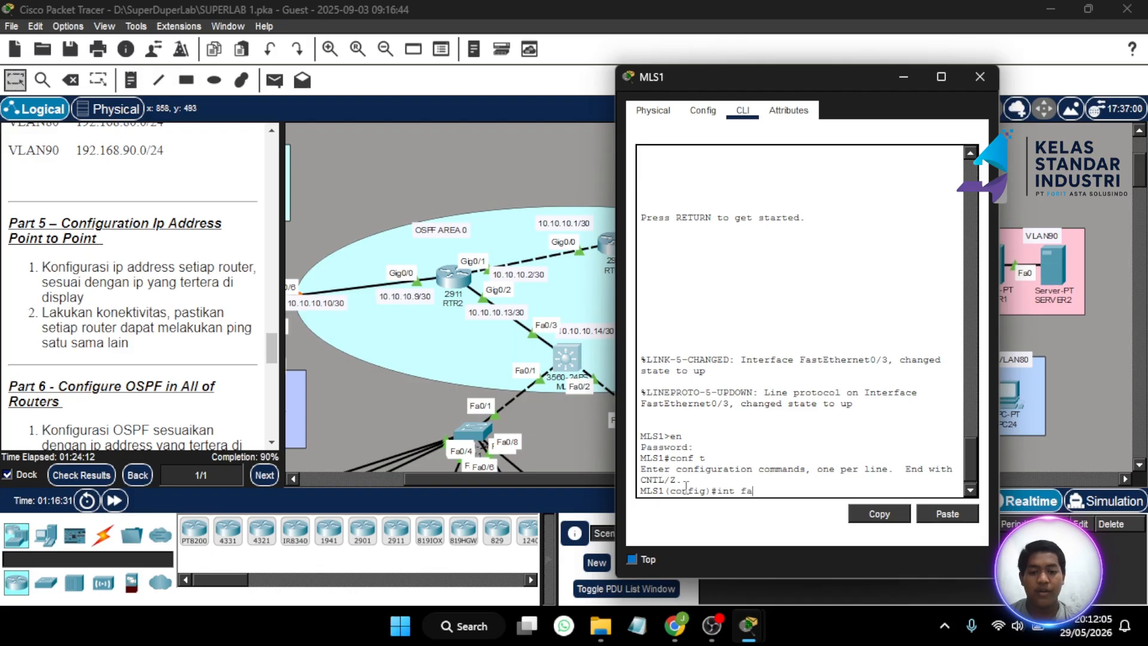
{"action": "type", "text": "0/3"}
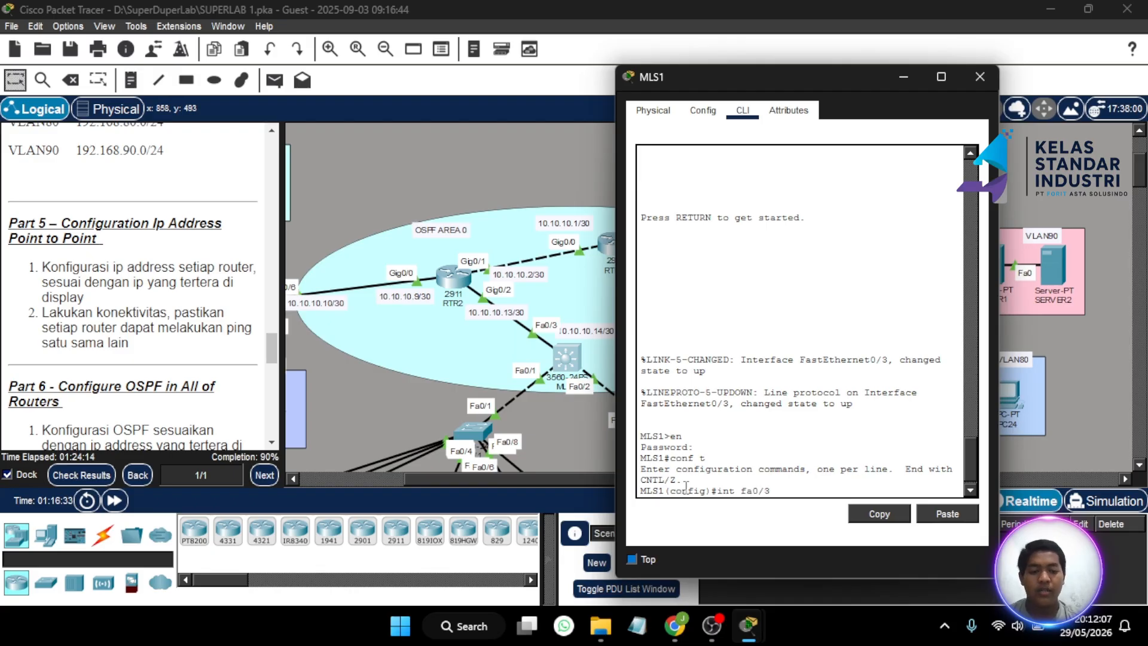
{"action": "key", "text": "Return"}
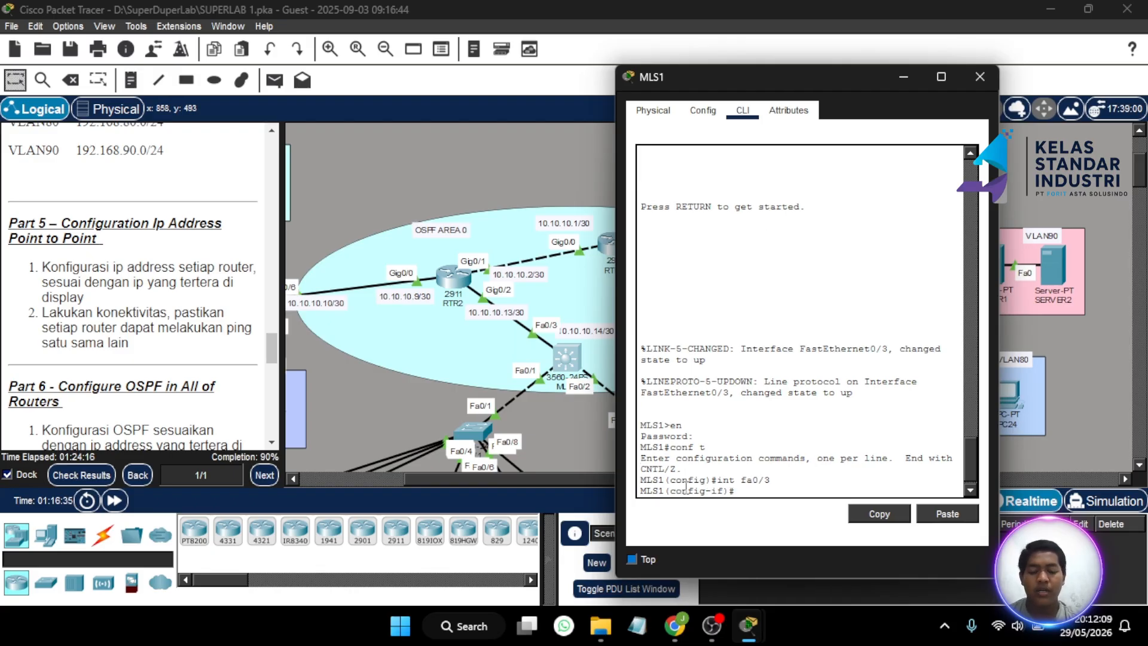
{"action": "type", "text": "no"}
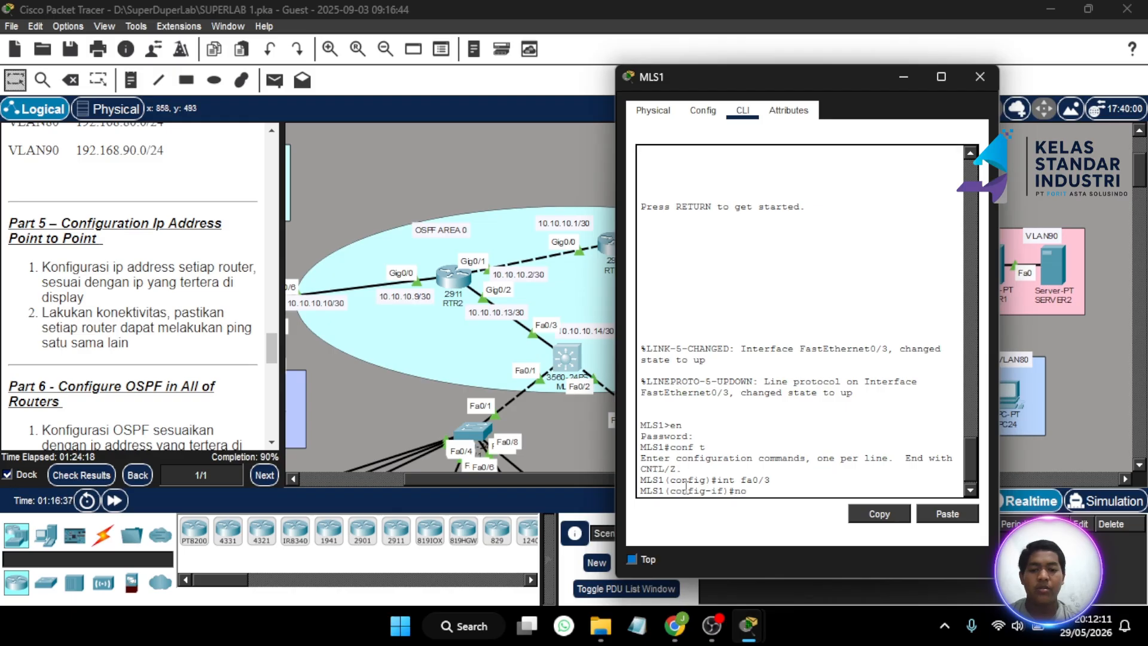
{"action": "type", "text": " sw"}
{"action": "key", "text": "Return"}
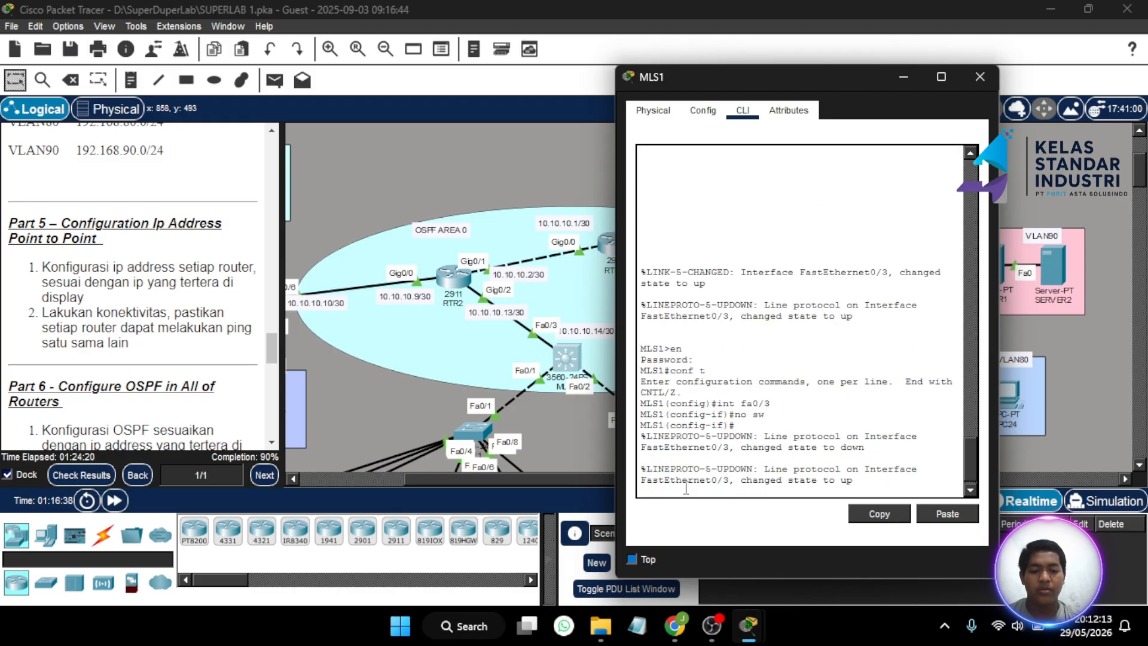
{"action": "key", "text": "Return"}
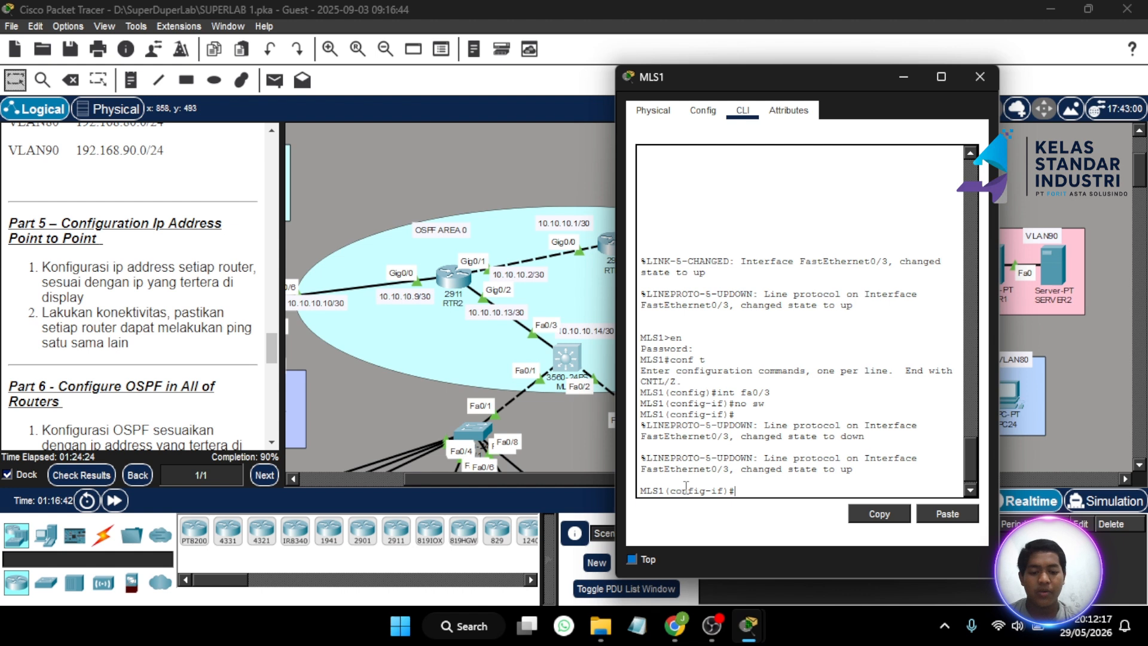
- Assign 10.10.10.14 255.255.255.252 to Fa0/3, adding the missing 'address' keyword, and close MLS1
{"action": "type", "text": "ip"}
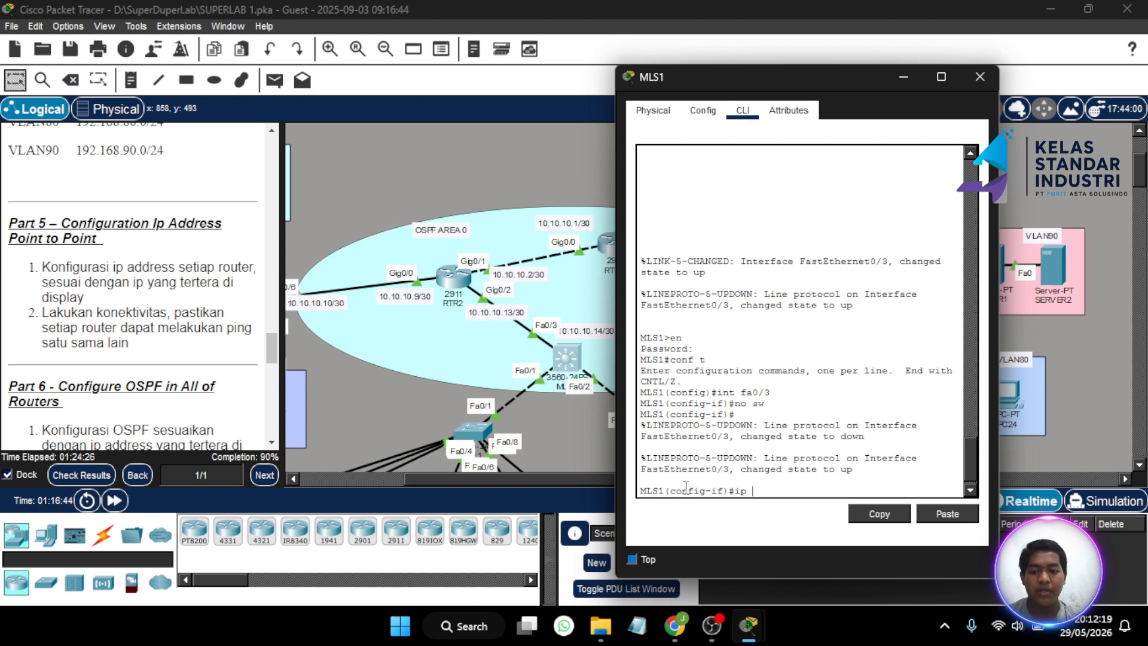
{"action": "type", "text": " 10.10."}
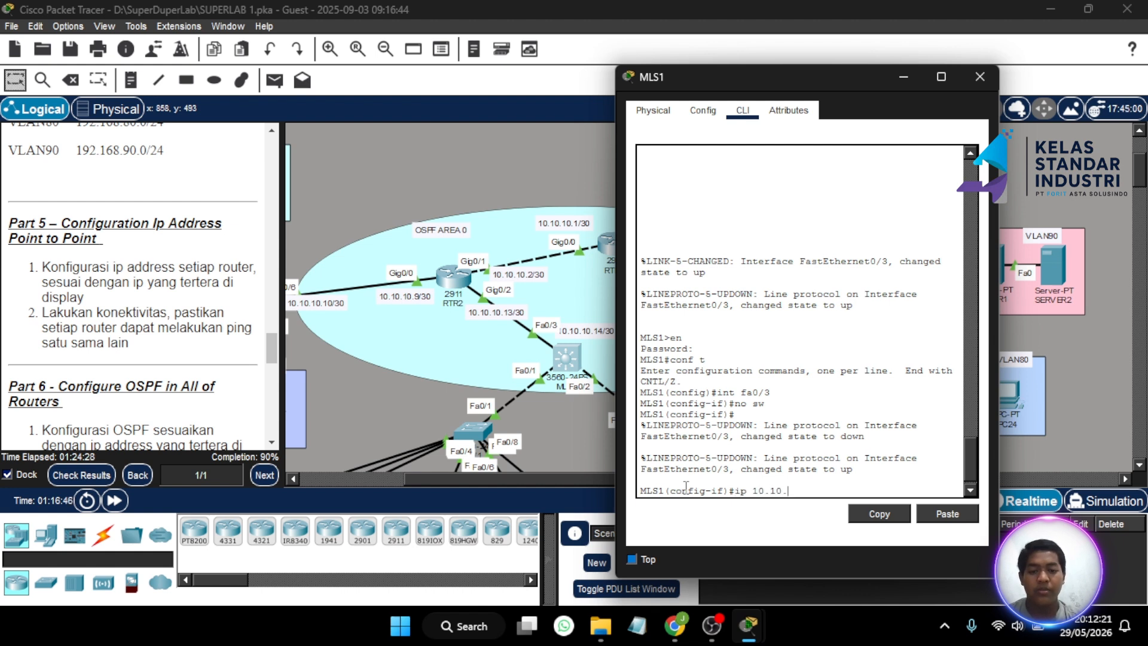
{"action": "type", "text": "10.14 2"}
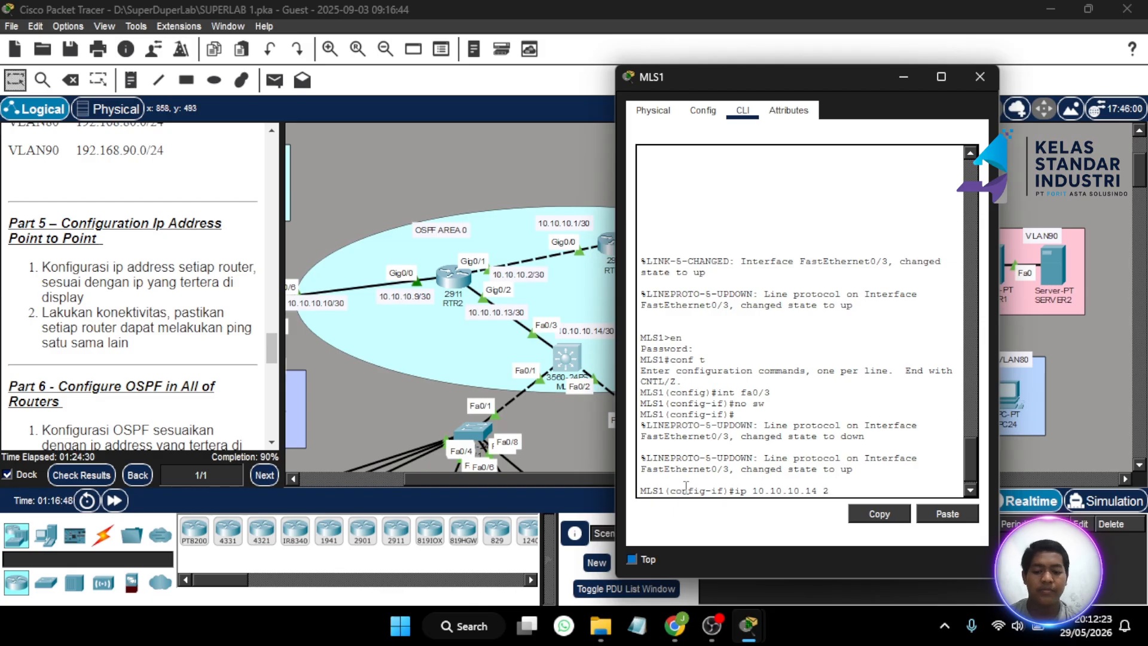
{"action": "type", "text": "55.255.255.0"}
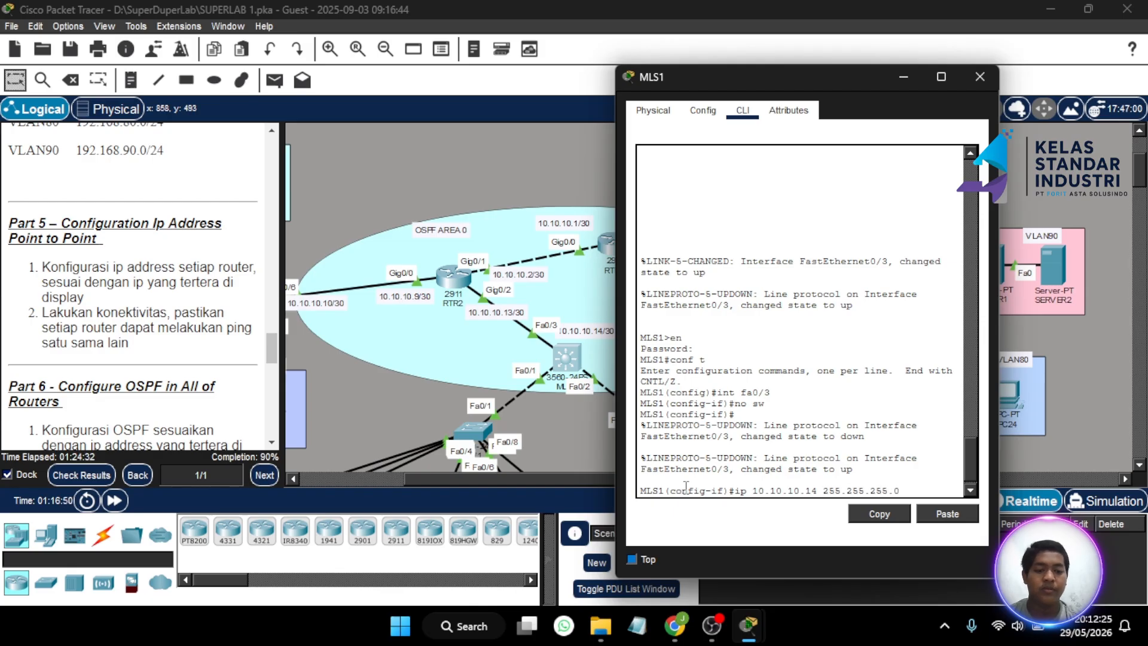
{"action": "key", "text": "BackSpace"}
{"action": "type", "text": "25."}
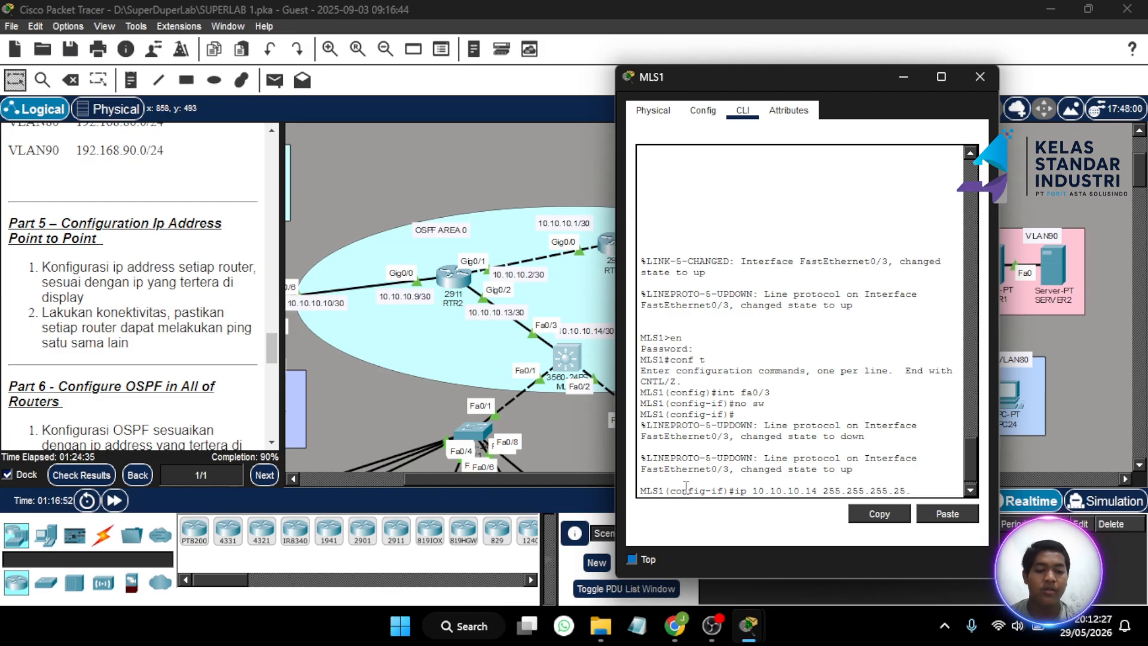
{"action": "key", "text": "Return"}
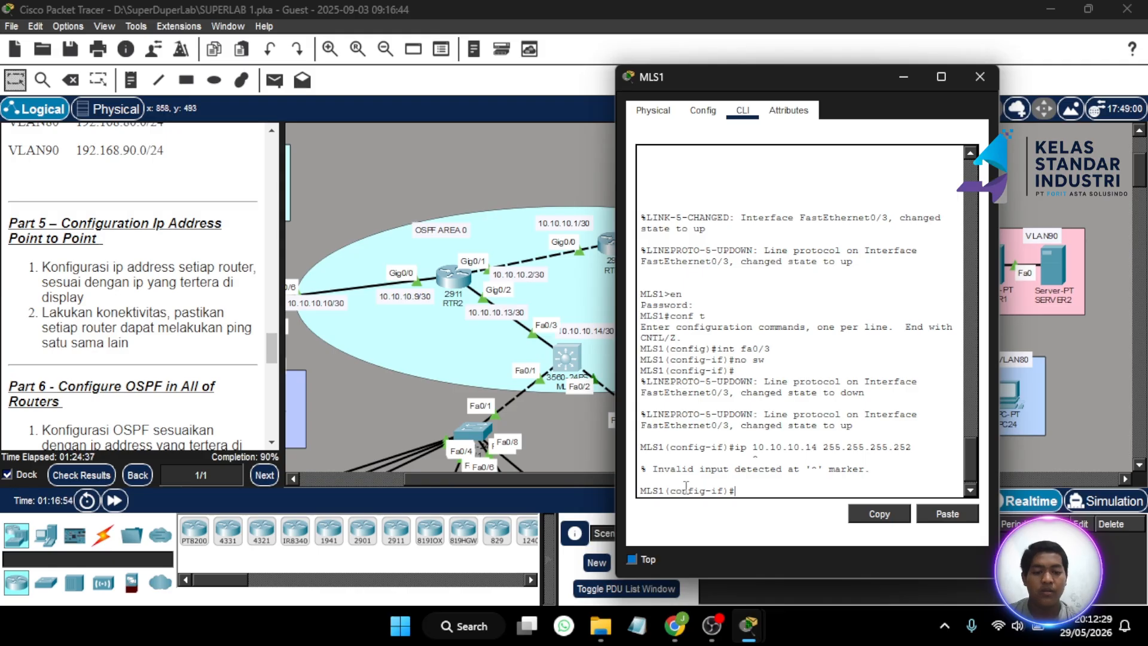
{"action": "key", "text": "Up"}
{"action": "key", "text": "Left"}
{"action": "key", "text": "Left"}
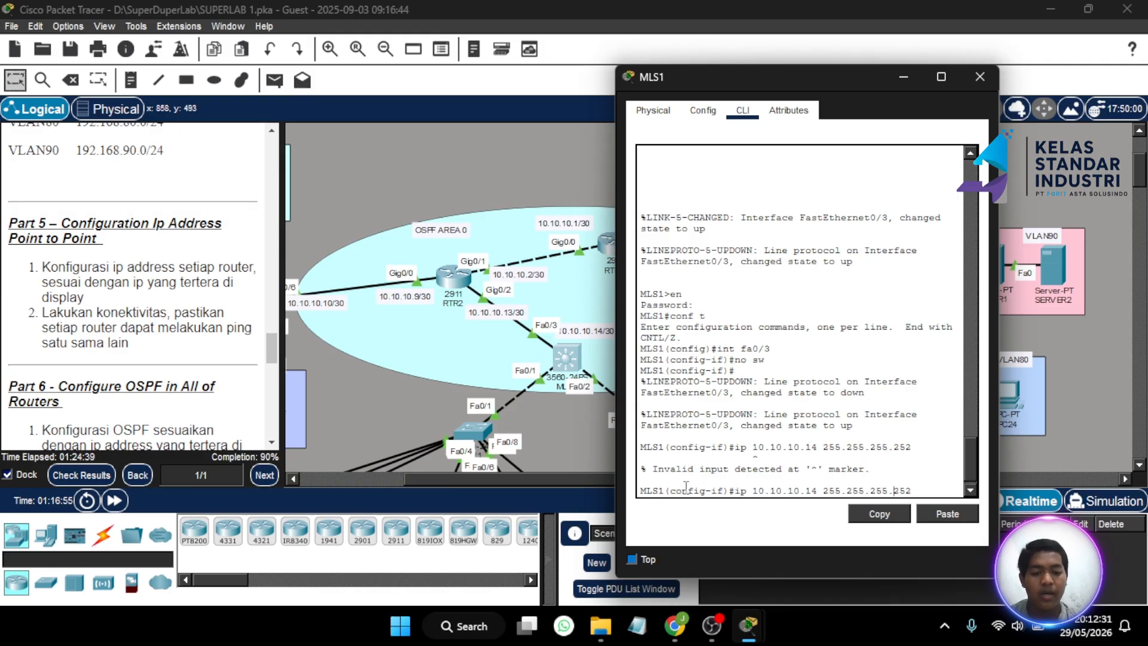
{"action": "key", "text": "Left"}
{"action": "key", "text": "Left"}
{"action": "key", "text": "Left"}
{"action": "key", "text": "Left"}
{"action": "key", "text": "Left"}
{"action": "key", "text": "Left"}
{"action": "key", "text": "Left"}
{"action": "key", "text": "Left"}
{"action": "key", "text": "Left"}
{"action": "key", "text": "Left"}
{"action": "key", "text": "Left"}
{"action": "key", "text": "Left"}
{"action": "key", "text": "Left"}
{"action": "key", "text": "Left"}
{"action": "key", "text": "Left"}
{"action": "key", "text": "Left"}
{"action": "key", "text": "Left"}
{"action": "key", "text": "Left"}
{"action": "key", "text": "Left"}
{"action": "key", "text": "Left"}
{"action": "type", "text": "ad"}
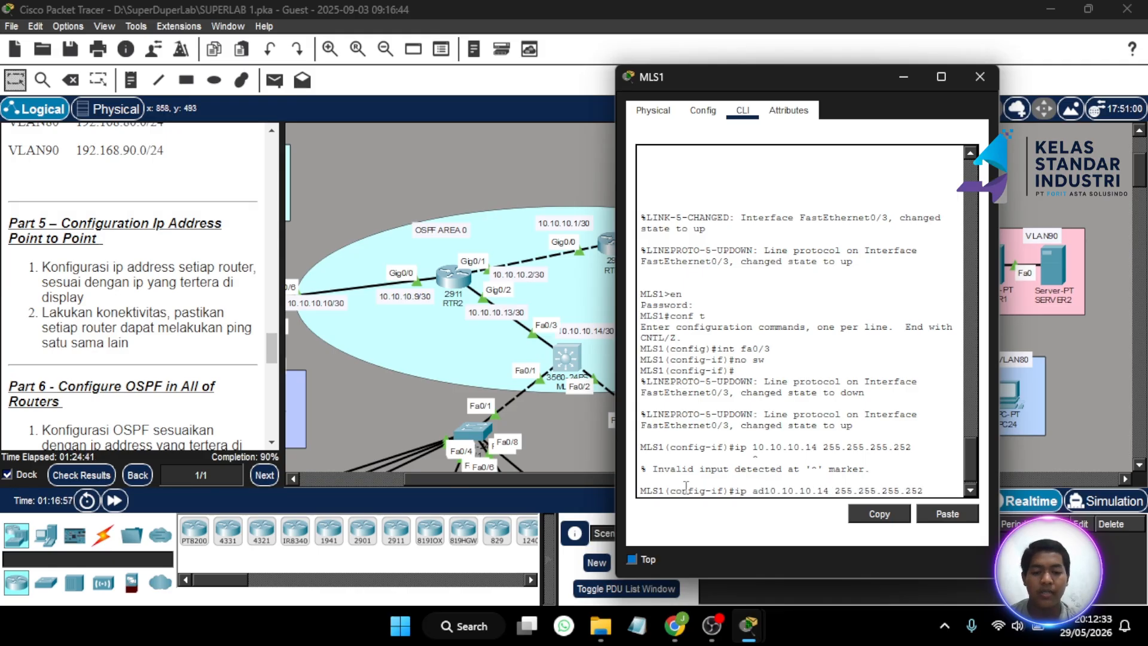
{"action": "type", "text": "d"}
{"action": "key", "text": "Return"}
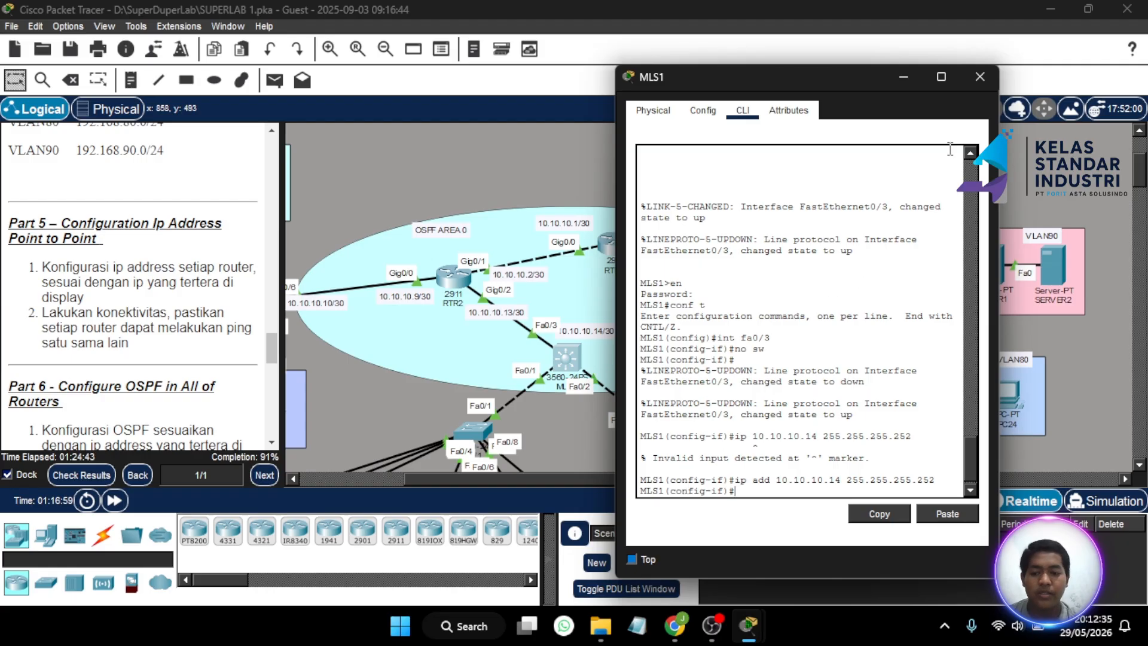
{"action": "left_click", "coordinate": [979, 77]}
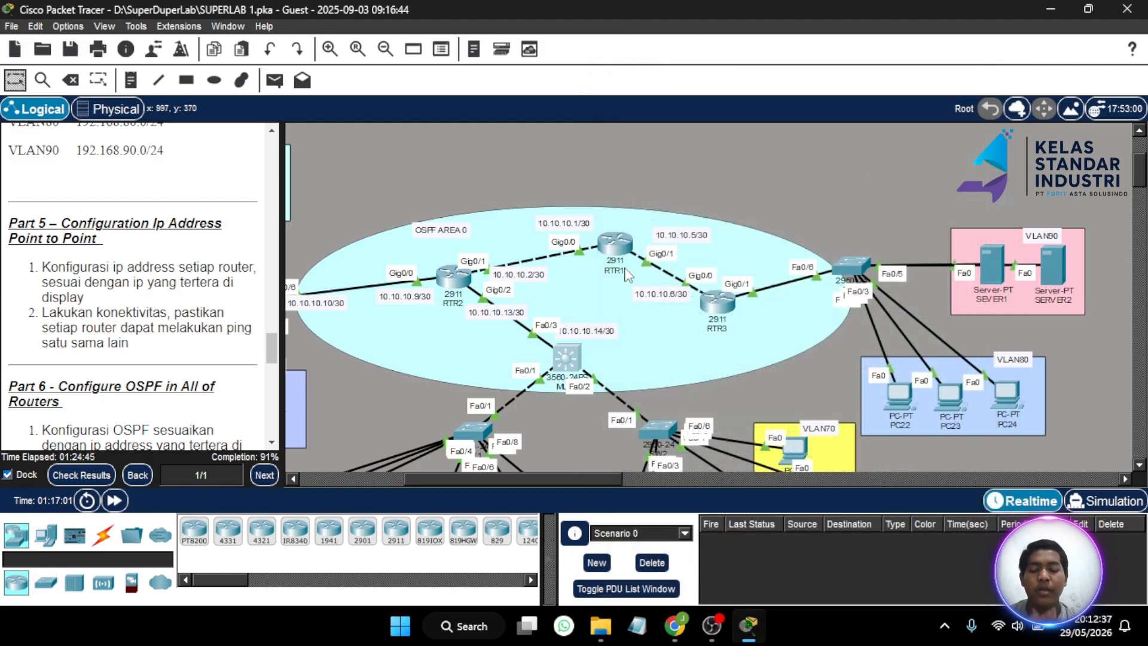
- Open MLS2's CLI and enter global configuration mode with en and conf t
{"action": "scroll", "coordinate": [627, 274], "scroll_direction": "left", "scroll_amount": 5}
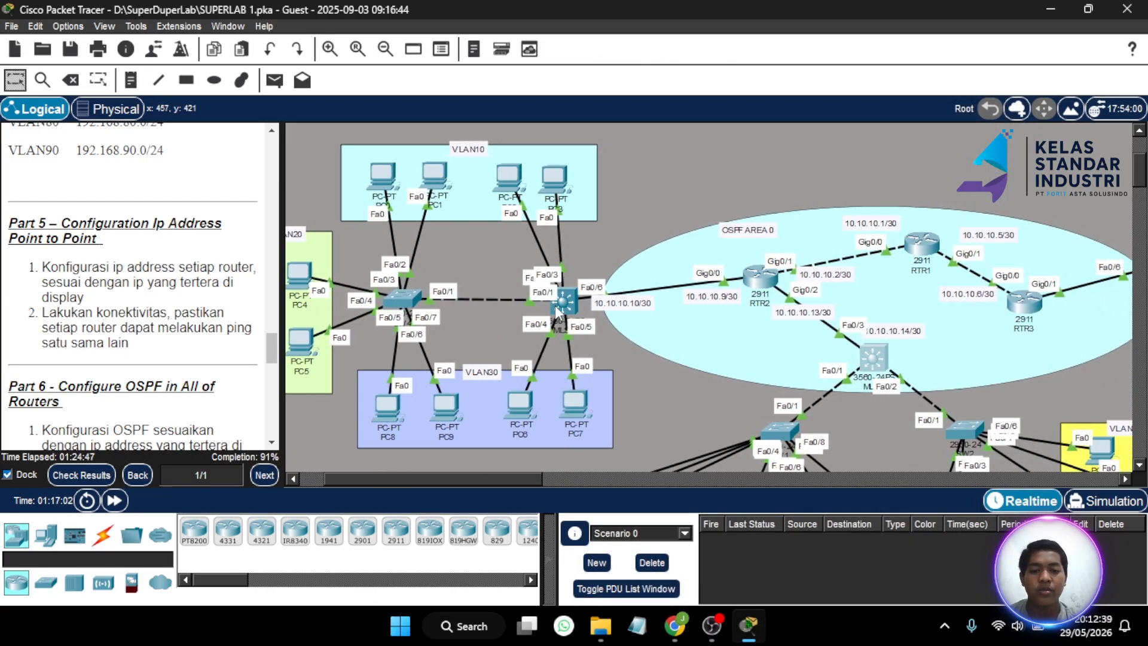
{"action": "left_click", "coordinate": [556, 304]}
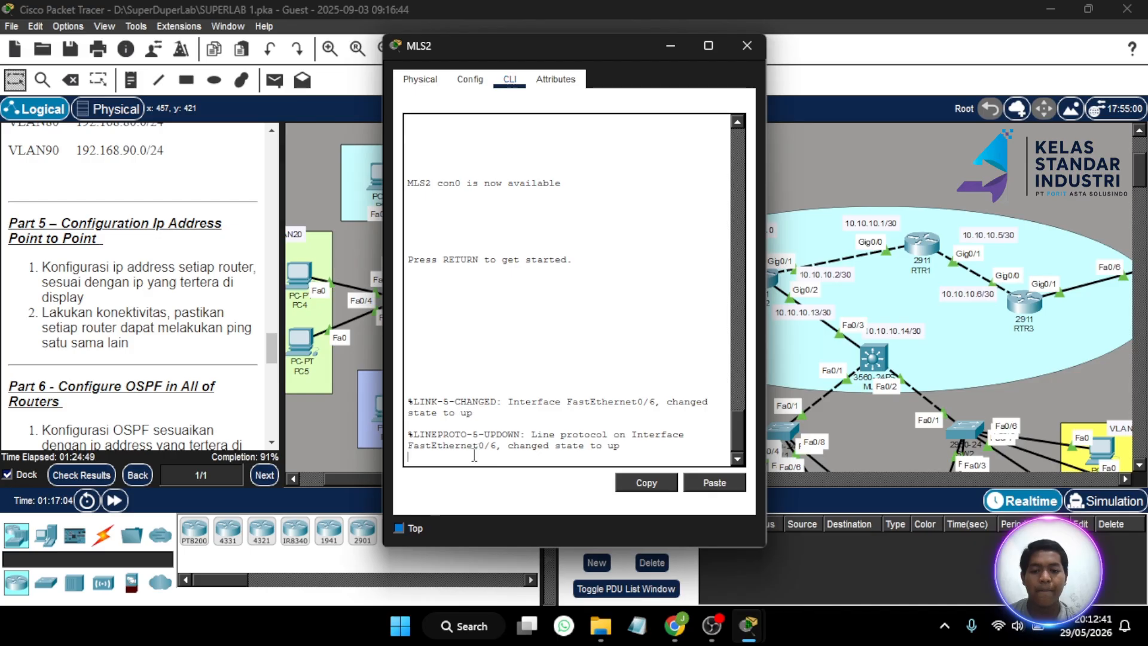
{"action": "left_click_drag", "start_coordinate": [597, 40], "coordinate": [348, 68]}
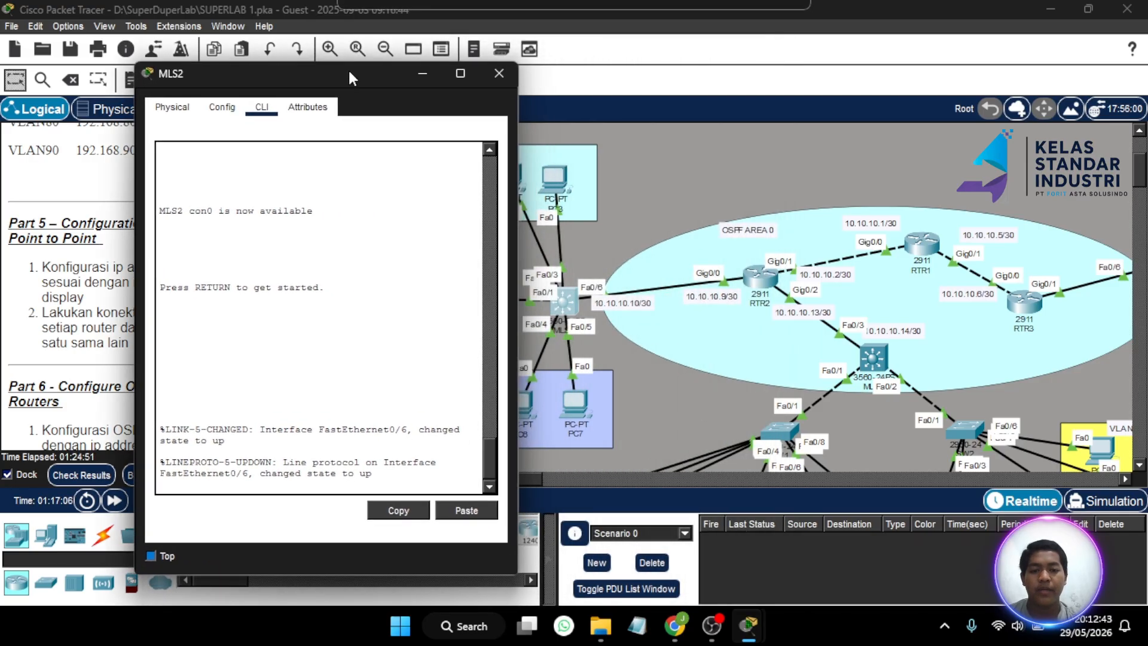
{"action": "left_click", "coordinate": [238, 481]}
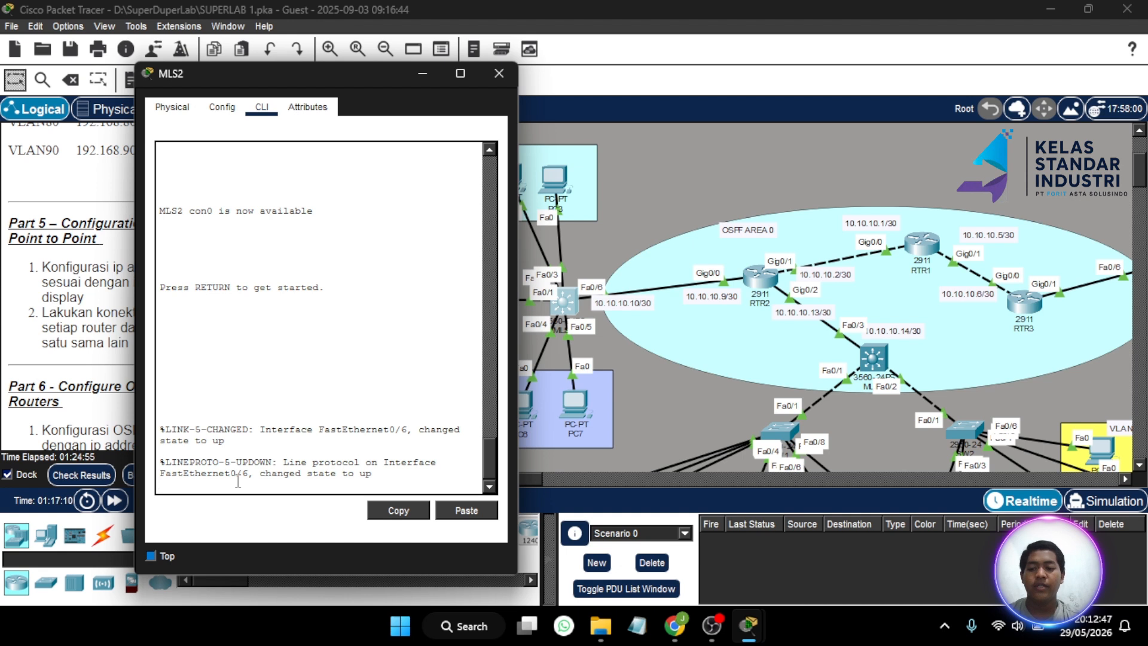
{"action": "key", "text": "Return"}
{"action": "type", "text": "en"}
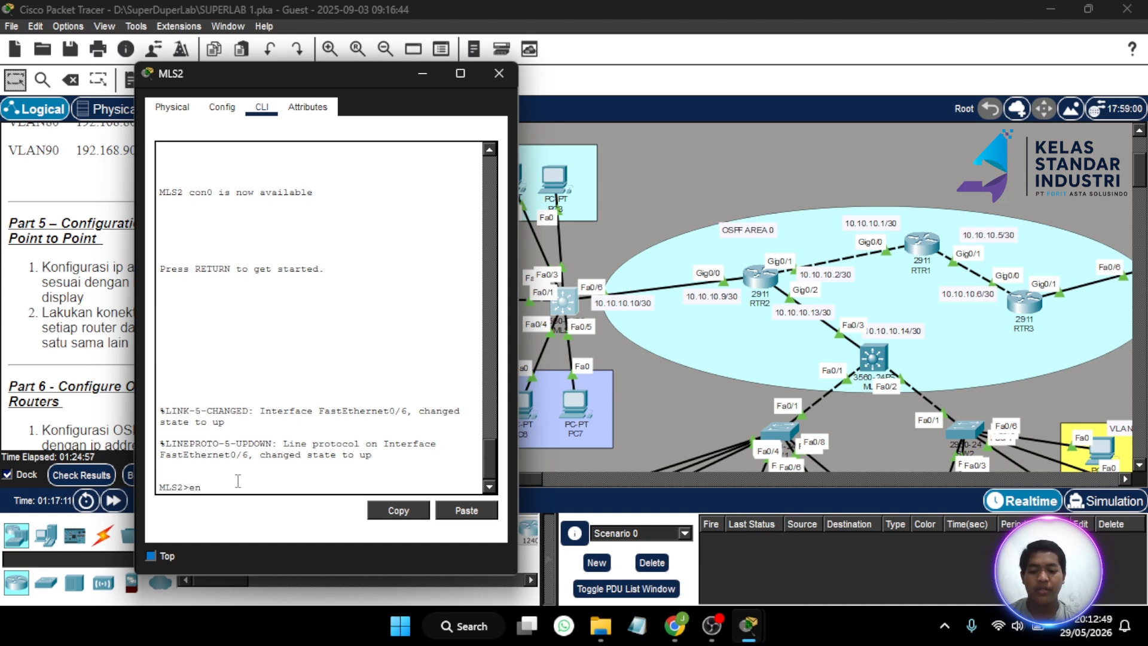
{"action": "key", "text": "Return"}
{"action": "key", "text": "Return"}
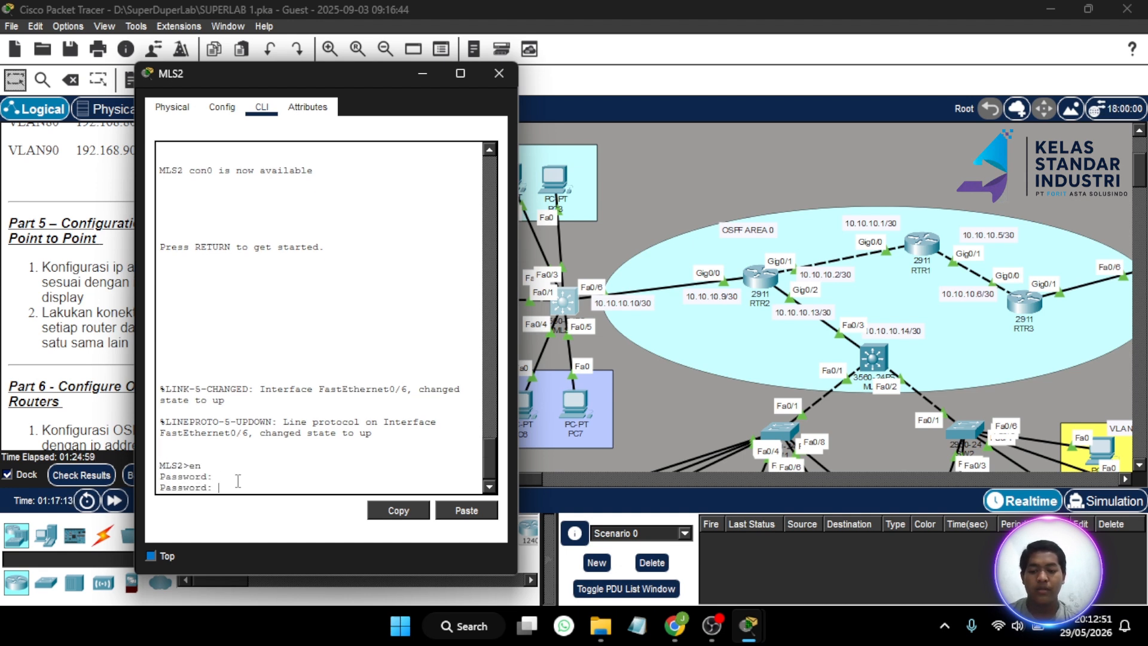
{"action": "key", "text": "Return"}
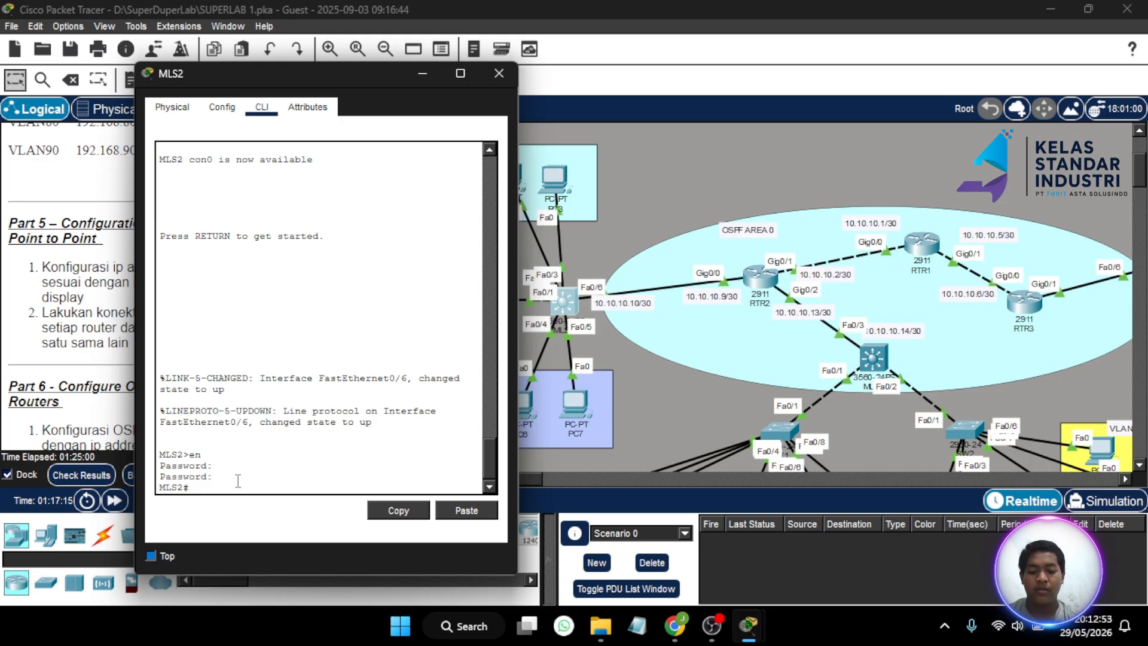
{"action": "type", "text": "conf t"}
{"action": "key", "text": "Return"}
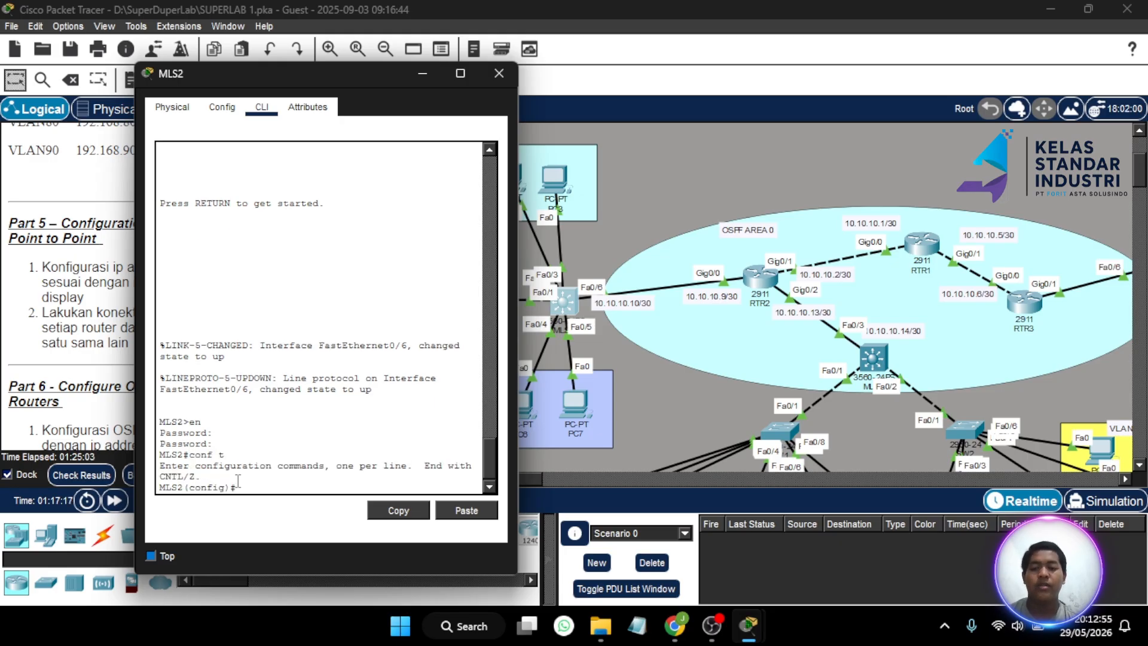
- Make MLS2's Fa0/6 routed with no switchport and address 10.10.10.10 255.255.255.252, then close
{"action": "type", "text": "int"}
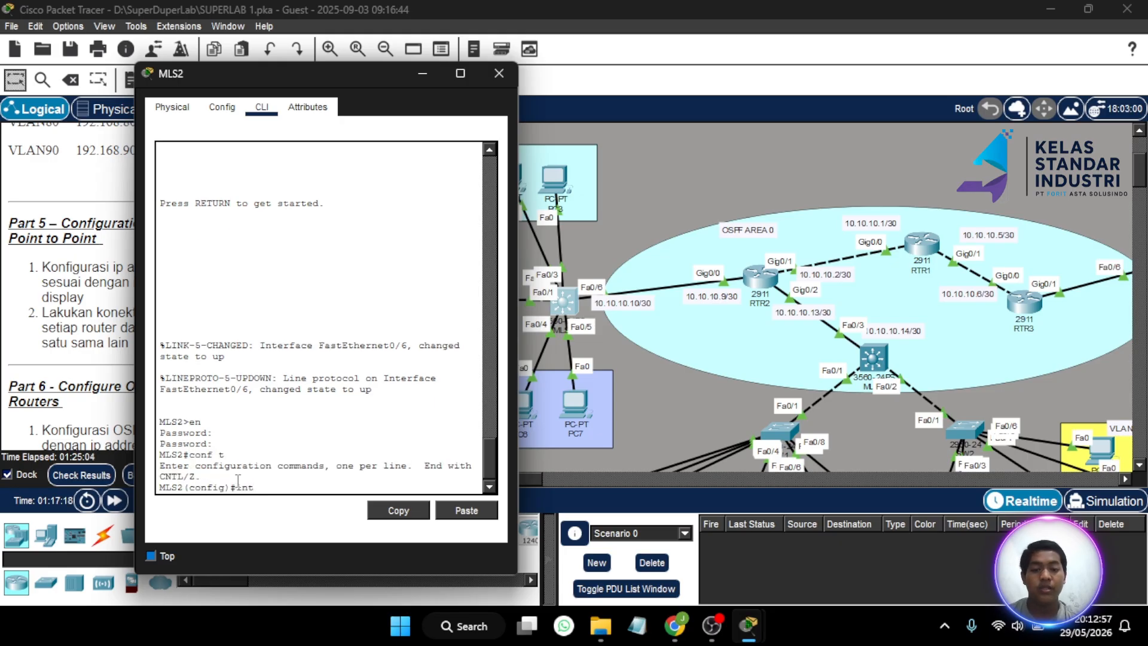
{"action": "type", "text": " fa0/6"}
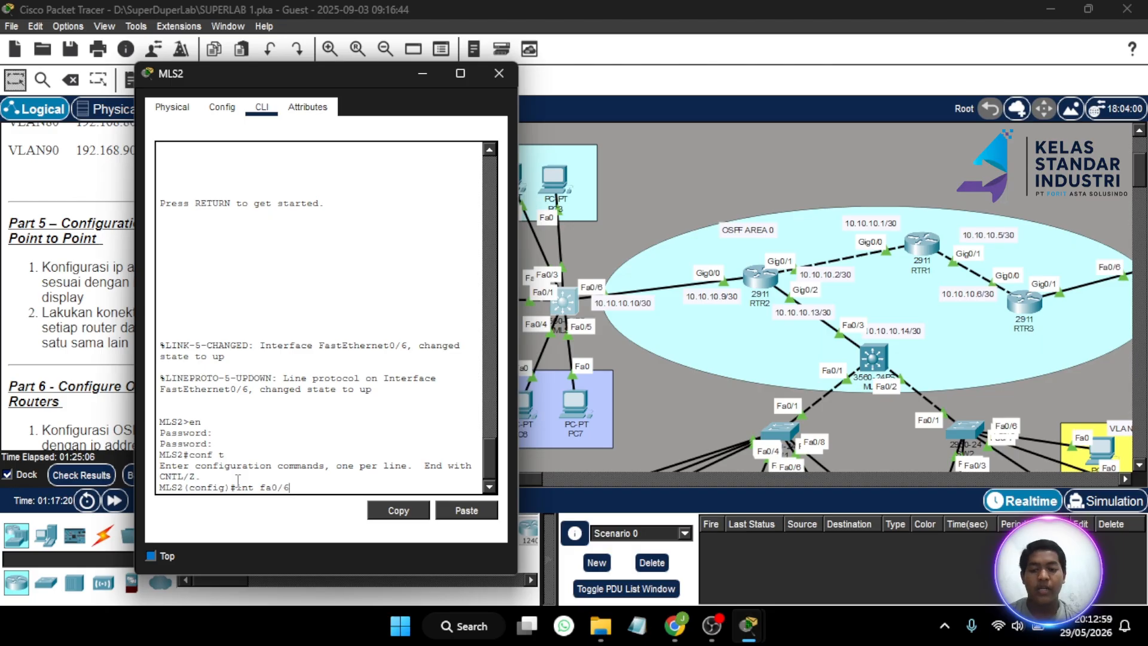
{"action": "key", "text": "Return"}
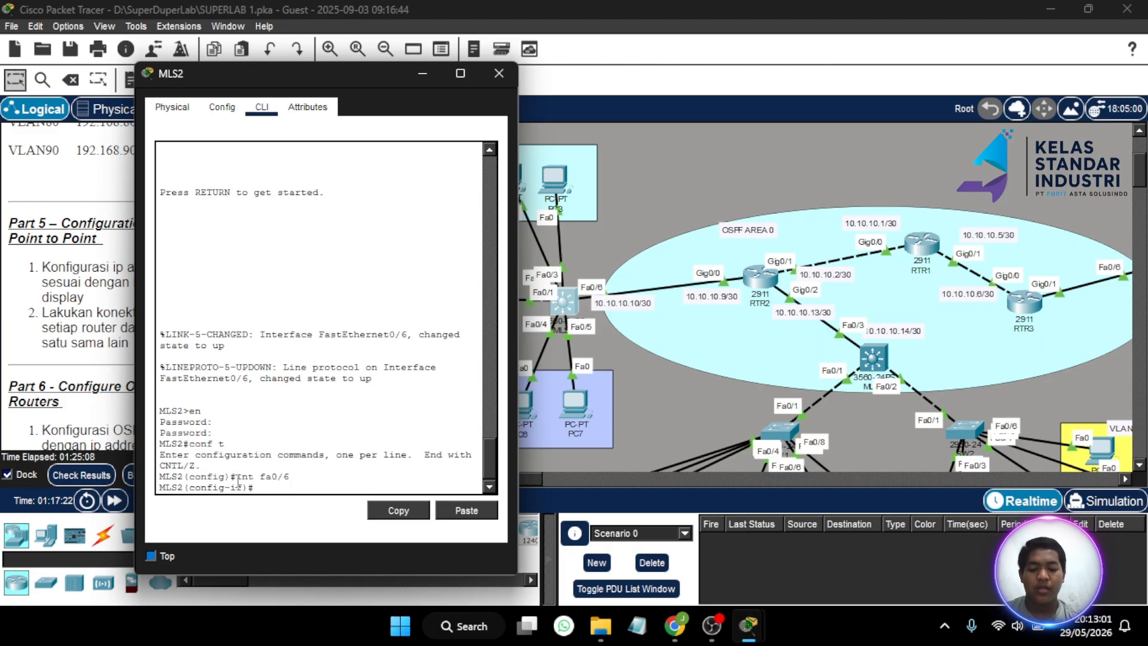
{"action": "type", "text": "no sw"}
{"action": "key", "text": "Return"}
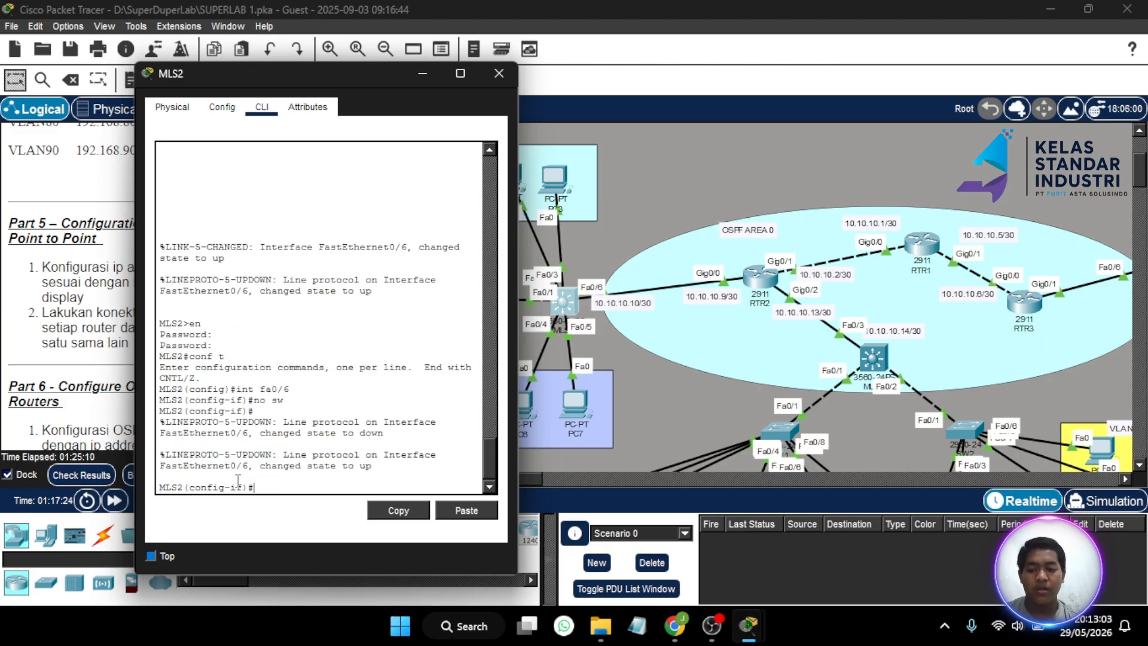
{"action": "type", "text": "ip add 1"}
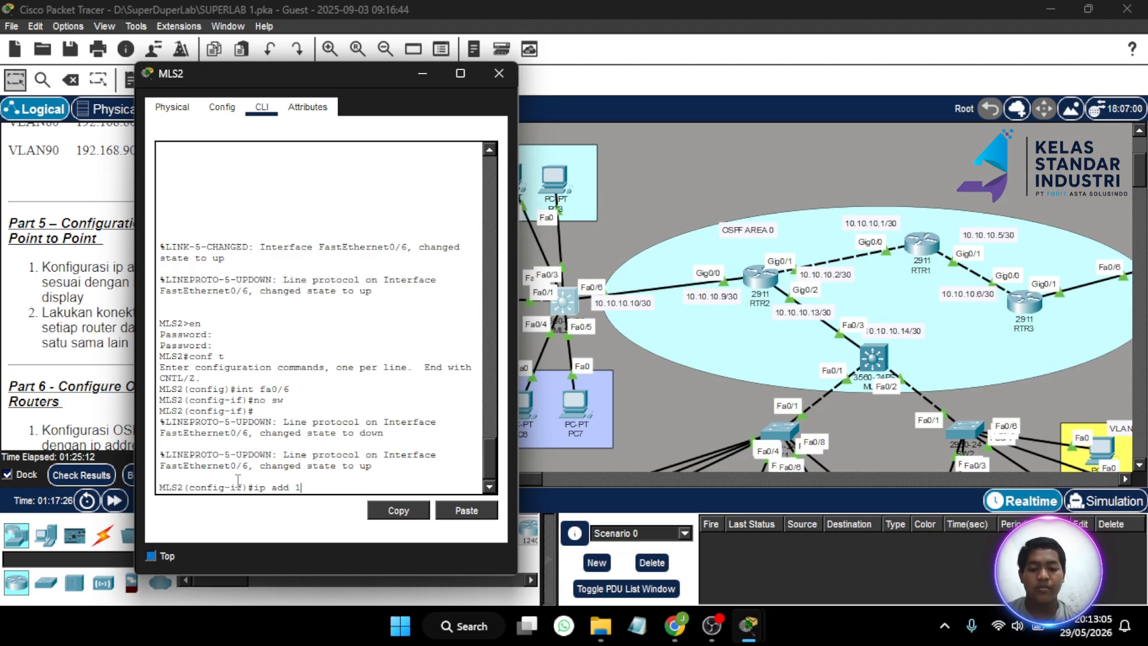
{"action": "type", "text": "0.10.10.10"}
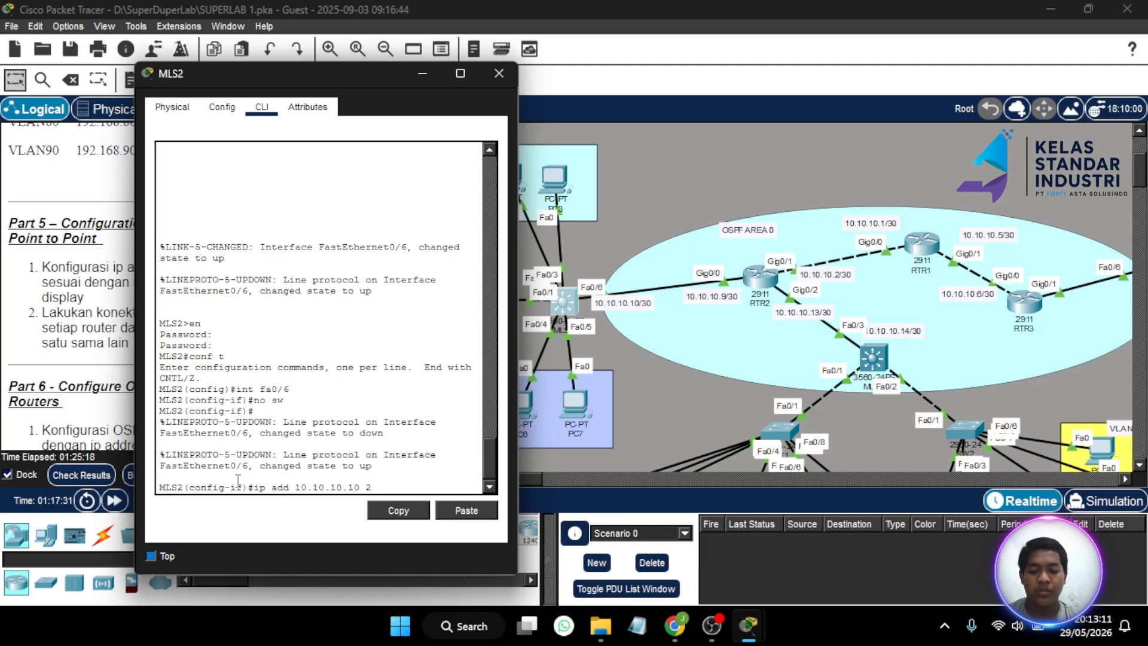
{"action": "type", "text": "255.255.255.252"}
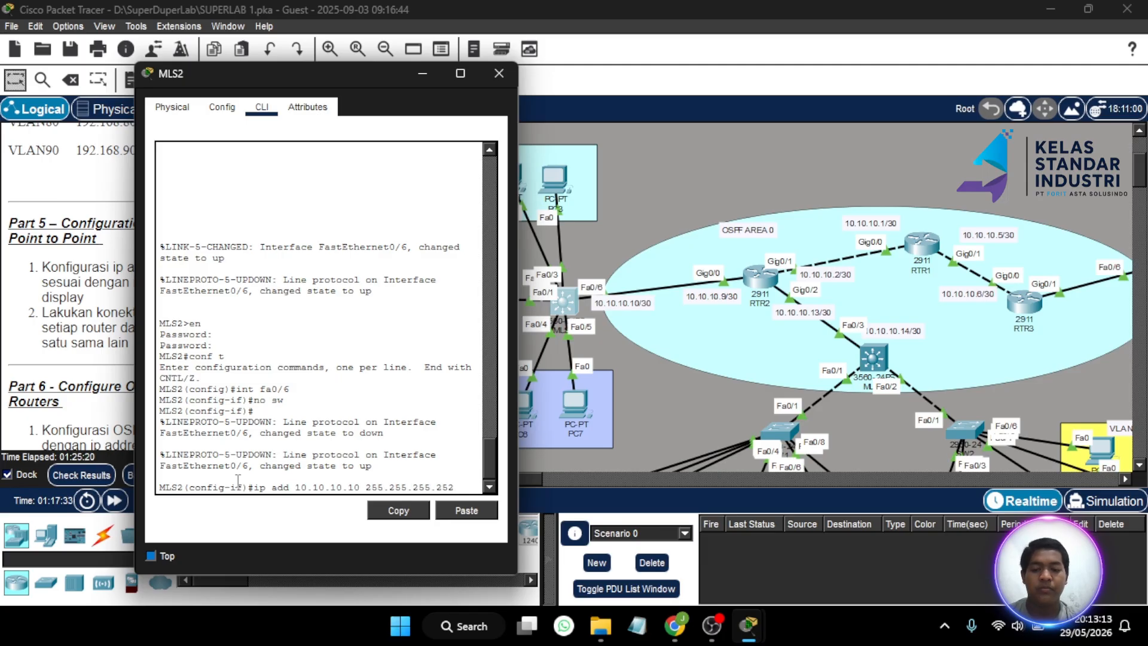
{"action": "key", "text": "Return"}
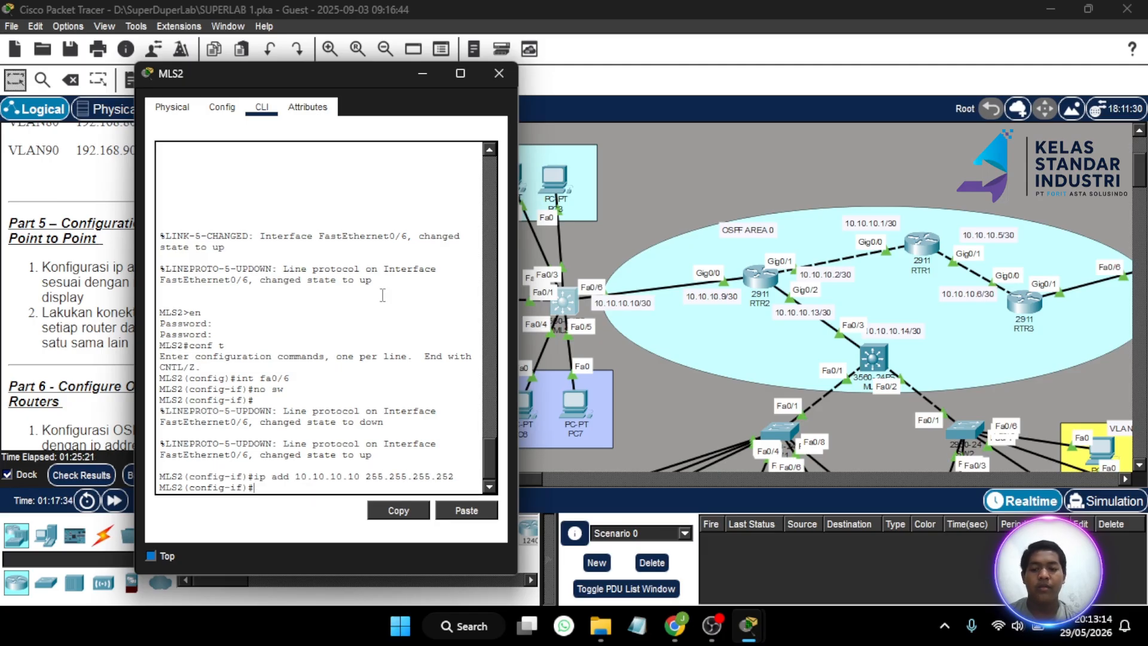
{"action": "left_click", "coordinate": [497, 75]}
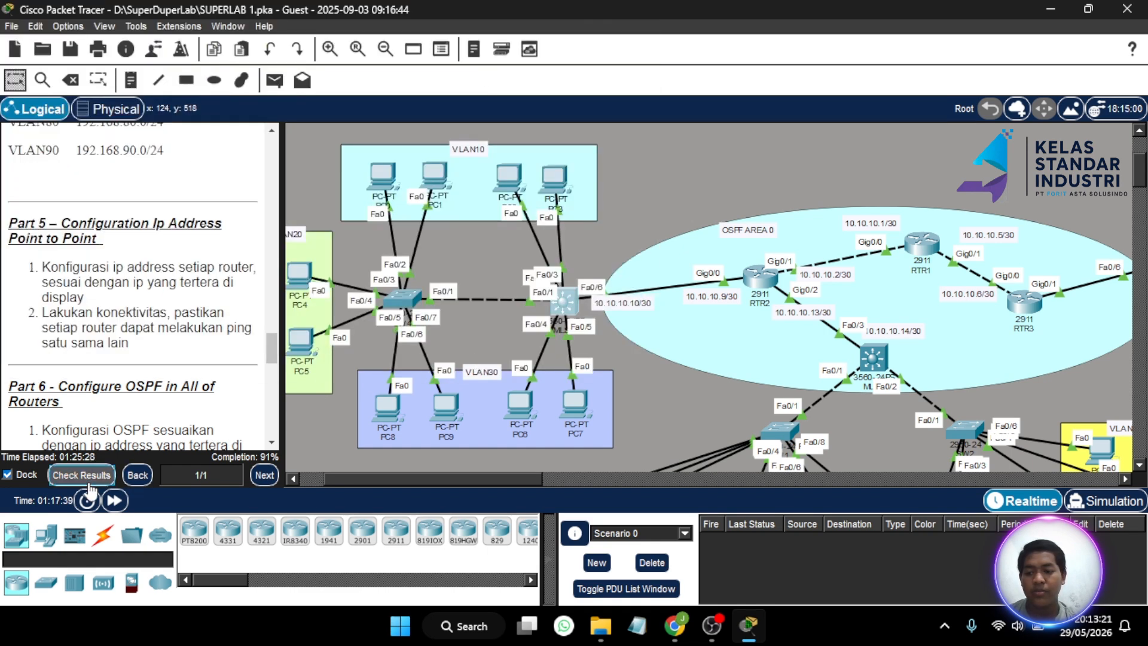
{"action": "left_click", "coordinate": [82, 475]}
{"action": "left_click", "coordinate": [142, 115]}
{"action": "scroll", "coordinate": [149, 293], "scroll_direction": "down", "scroll_amount": 10}
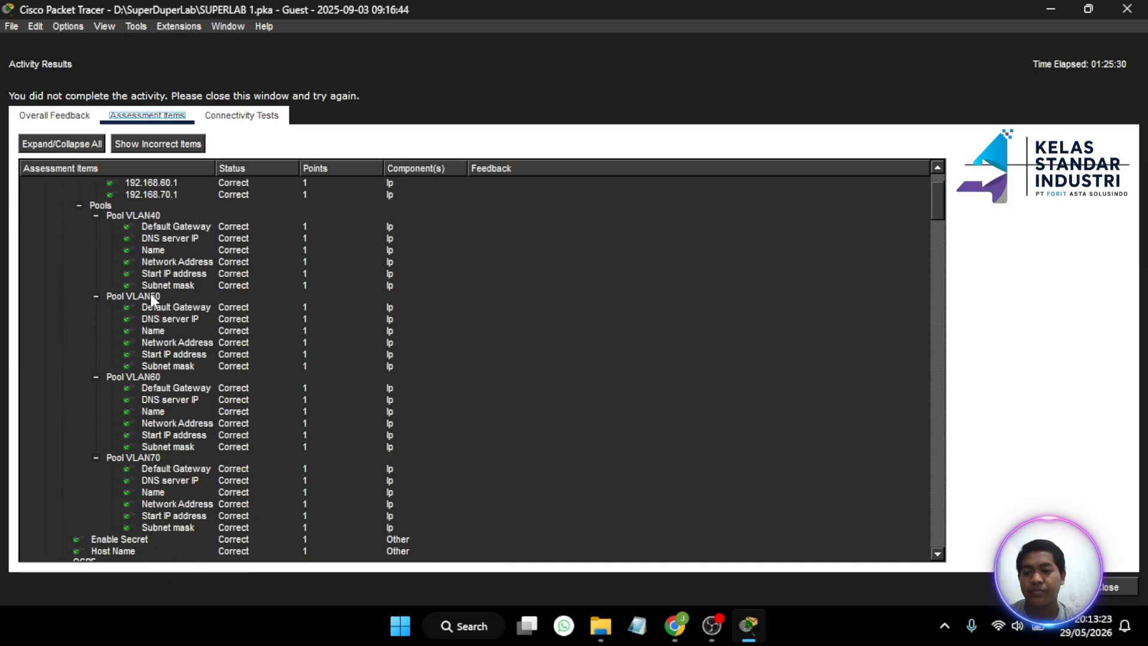
{"action": "scroll", "coordinate": [151, 295], "scroll_direction": "down", "scroll_amount": 12}
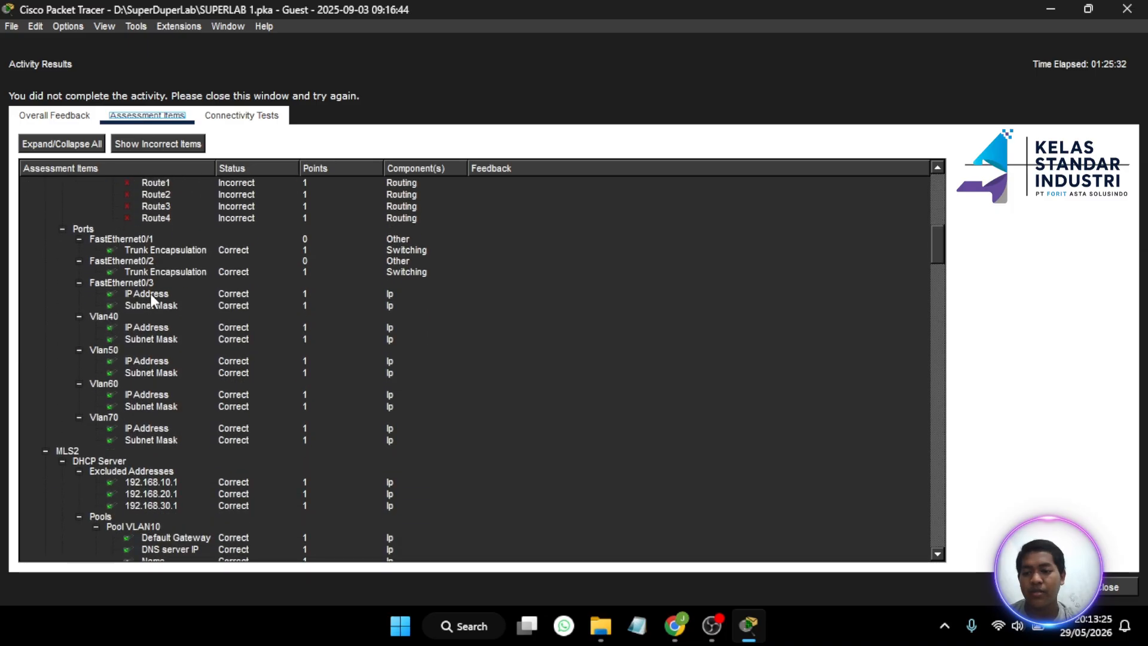
{"action": "scroll", "coordinate": [150, 299], "scroll_direction": "down", "scroll_amount": 3}
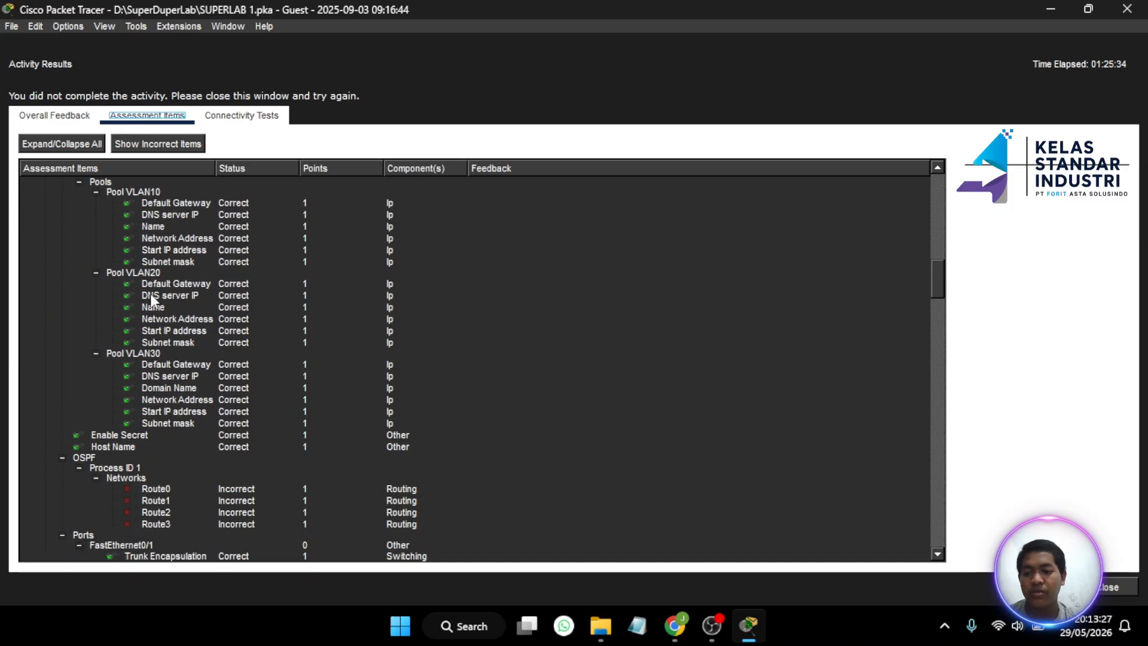
{"action": "scroll", "coordinate": [150, 299], "scroll_direction": "up", "scroll_amount": 1}
{"action": "scroll", "coordinate": [150, 294], "scroll_direction": "up", "scroll_amount": 2}
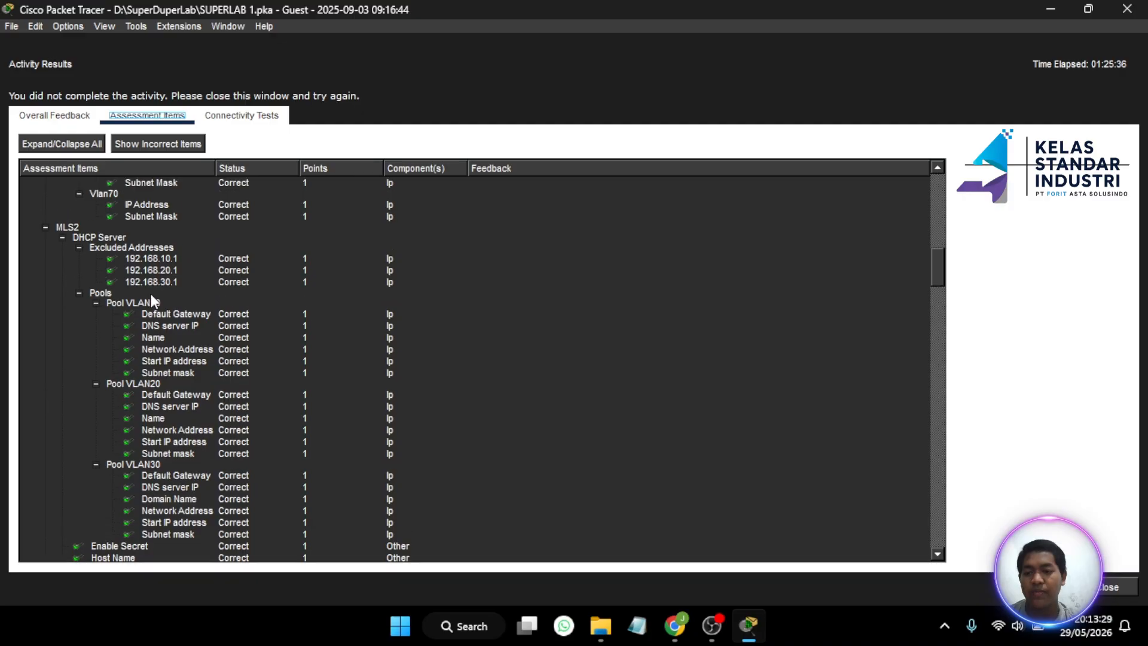
{"action": "scroll", "coordinate": [150, 294], "scroll_direction": "down", "scroll_amount": 3}
{"action": "scroll", "coordinate": [150, 299], "scroll_direction": "down", "scroll_amount": 15}
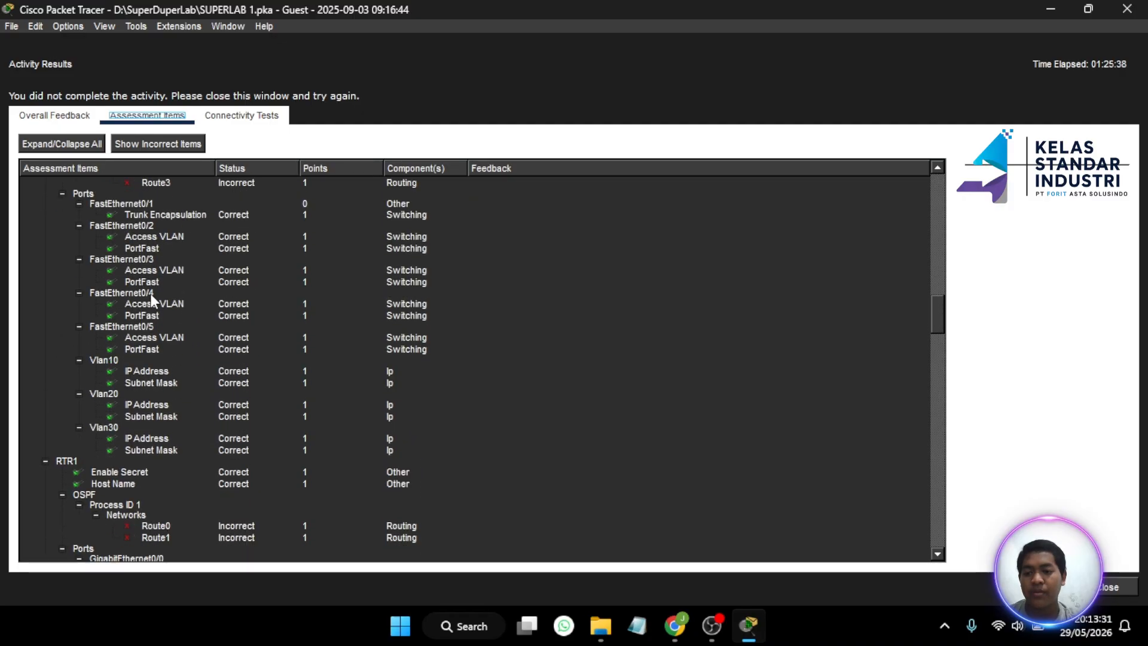
{"action": "scroll", "coordinate": [149, 293], "scroll_direction": "down", "scroll_amount": 5}
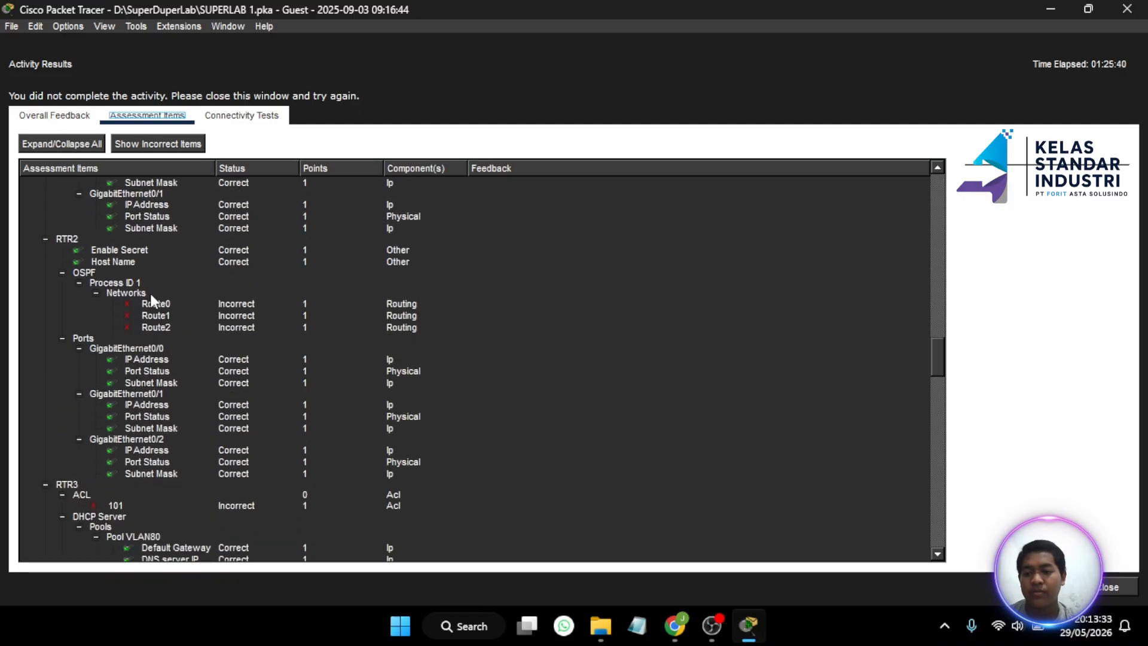
{"action": "scroll", "coordinate": [178, 407], "scroll_direction": "down", "scroll_amount": 15}
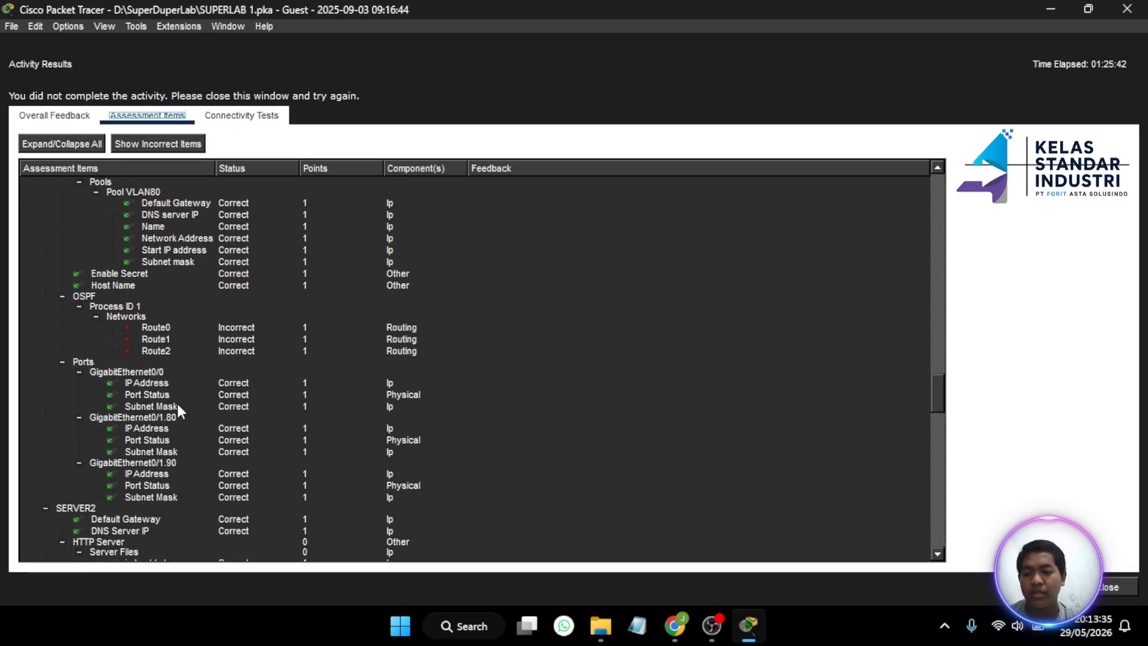
{"action": "scroll", "coordinate": [177, 405], "scroll_direction": "down", "scroll_amount": 20}
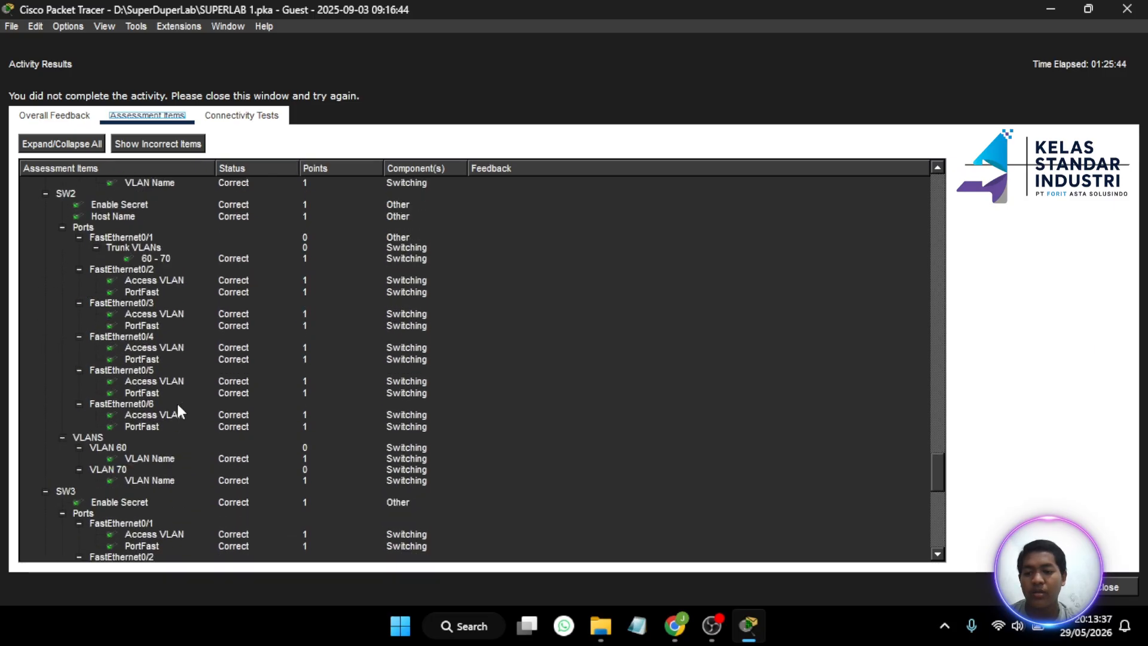
{"action": "scroll", "coordinate": [177, 400], "scroll_direction": "up", "scroll_amount": 20}
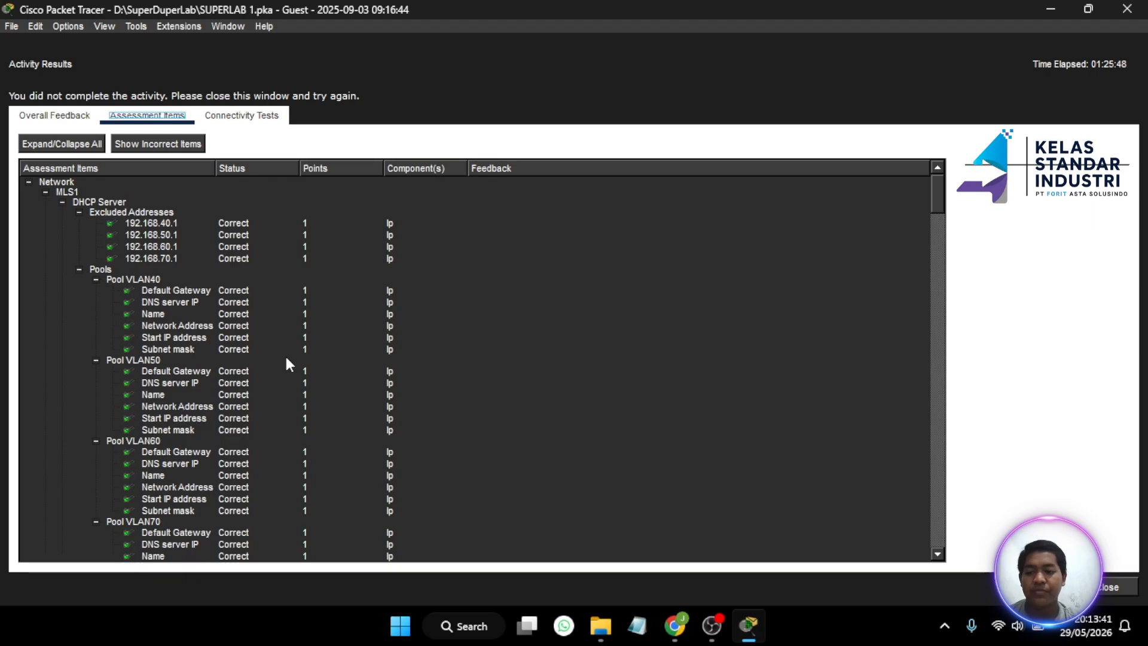
{"action": "scroll", "coordinate": [286, 360], "scroll_direction": "down", "scroll_amount": 7}
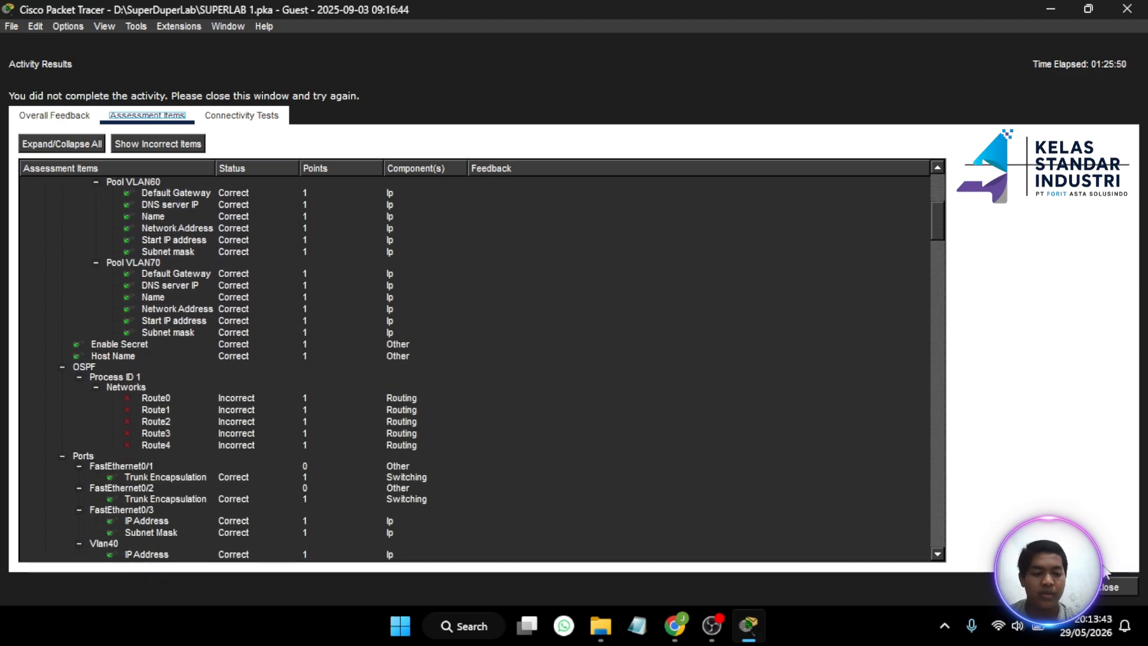
{"action": "left_click", "coordinate": [1117, 586]}
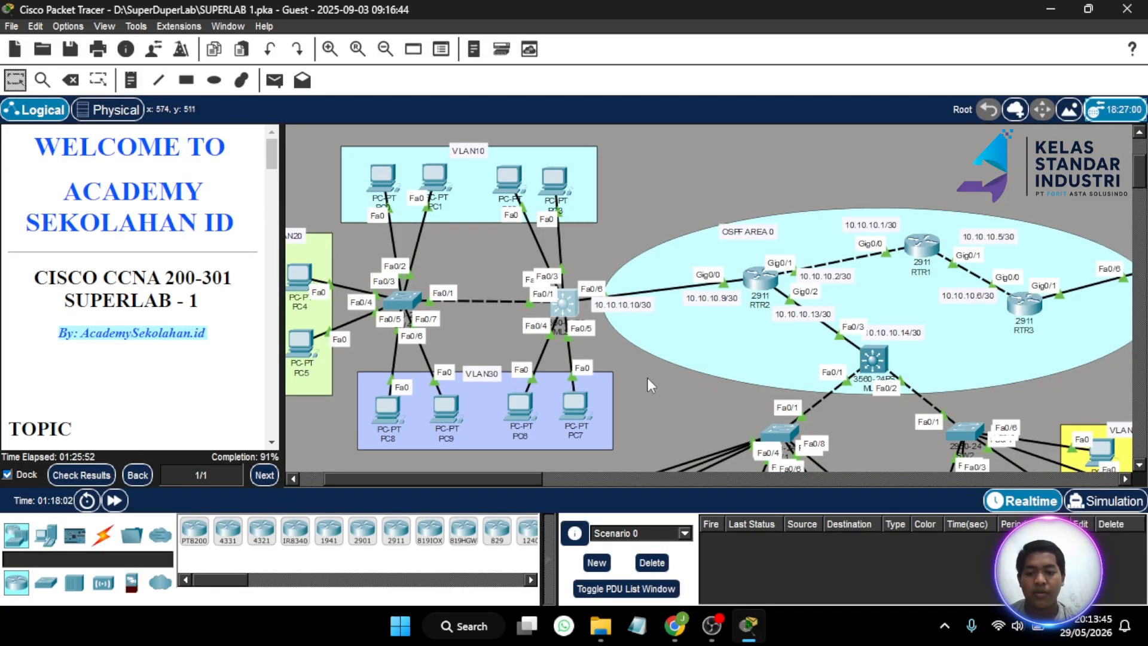
- Scroll the instructions to Part 6 OSPF and pan the canvas right to RTR1–RTR3 and servers
{"action": "scroll", "coordinate": [126, 328], "scroll_direction": "down", "scroll_amount": 15}
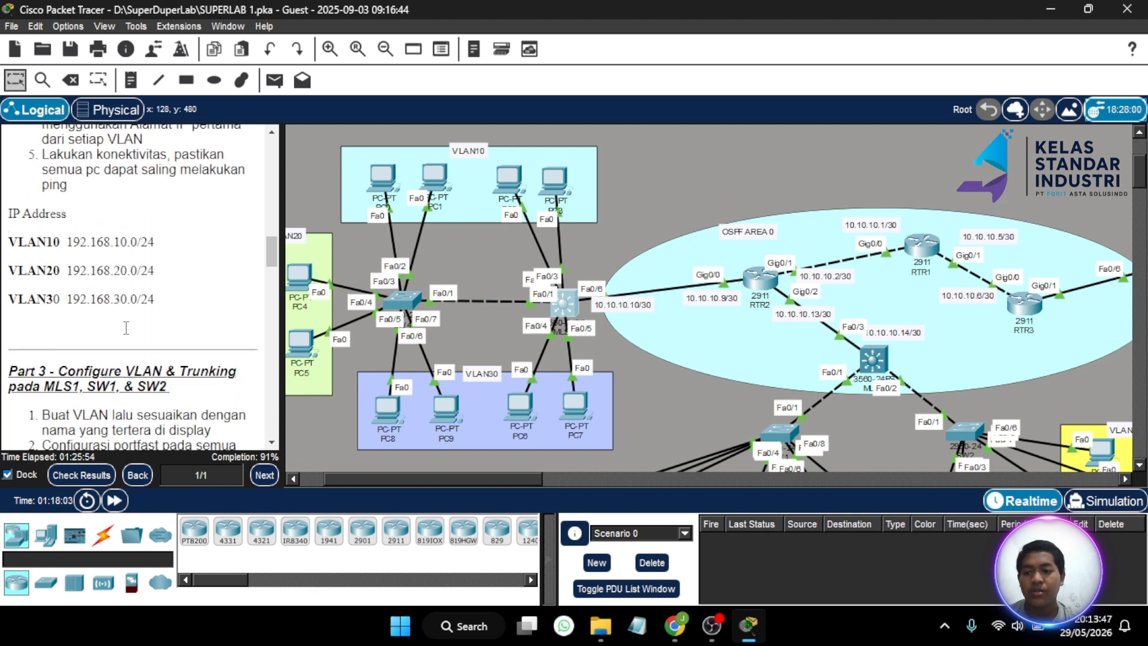
{"action": "scroll", "coordinate": [126, 327], "scroll_direction": "down", "scroll_amount": 15}
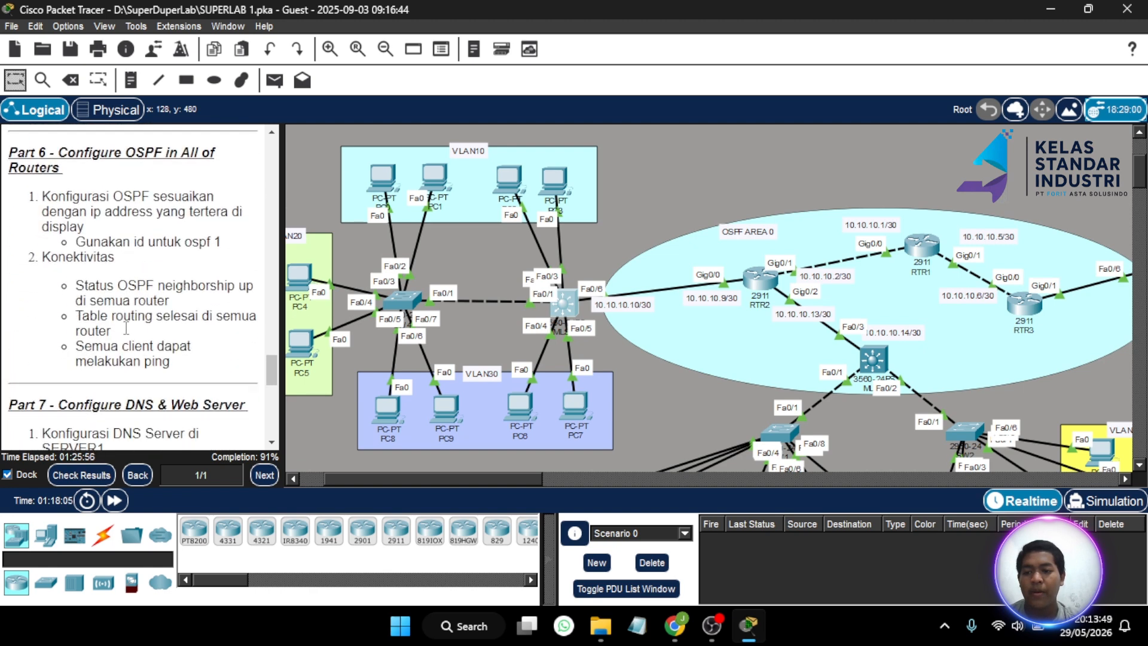
{"action": "scroll", "coordinate": [126, 328], "scroll_direction": "up", "scroll_amount": 1}
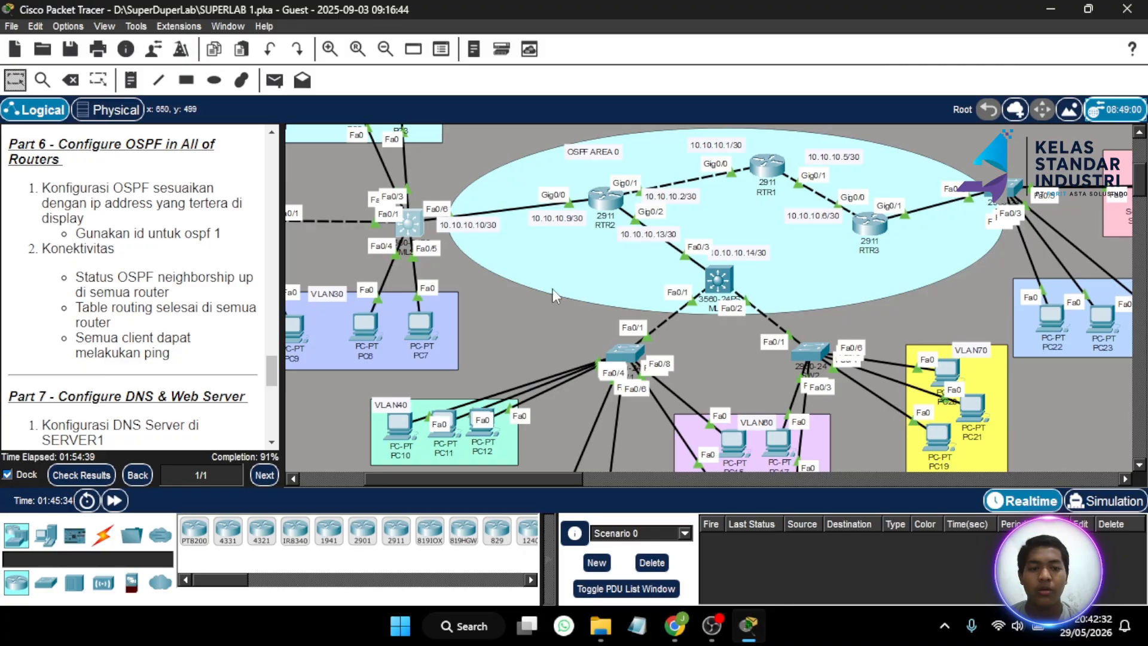
{"action": "scroll", "coordinate": [555, 295], "scroll_direction": "up", "scroll_amount": 3}
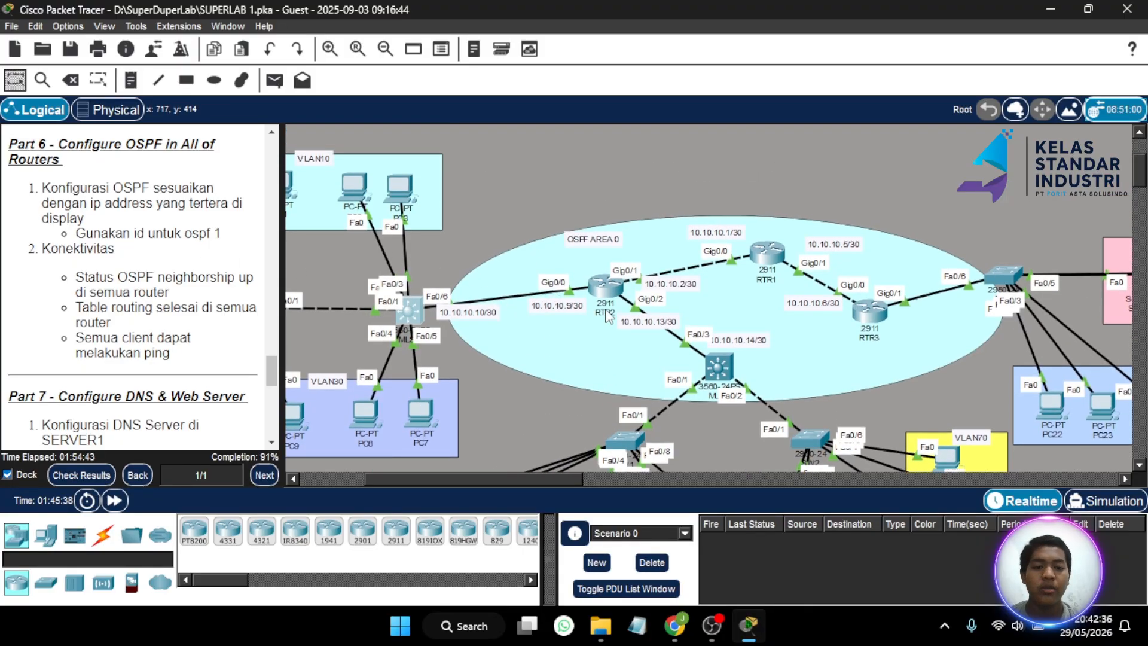
{"action": "scroll", "coordinate": [609, 315], "scroll_direction": "right", "scroll_amount": 4}
{"action": "scroll", "coordinate": [608, 316], "scroll_direction": "right", "scroll_amount": 1}
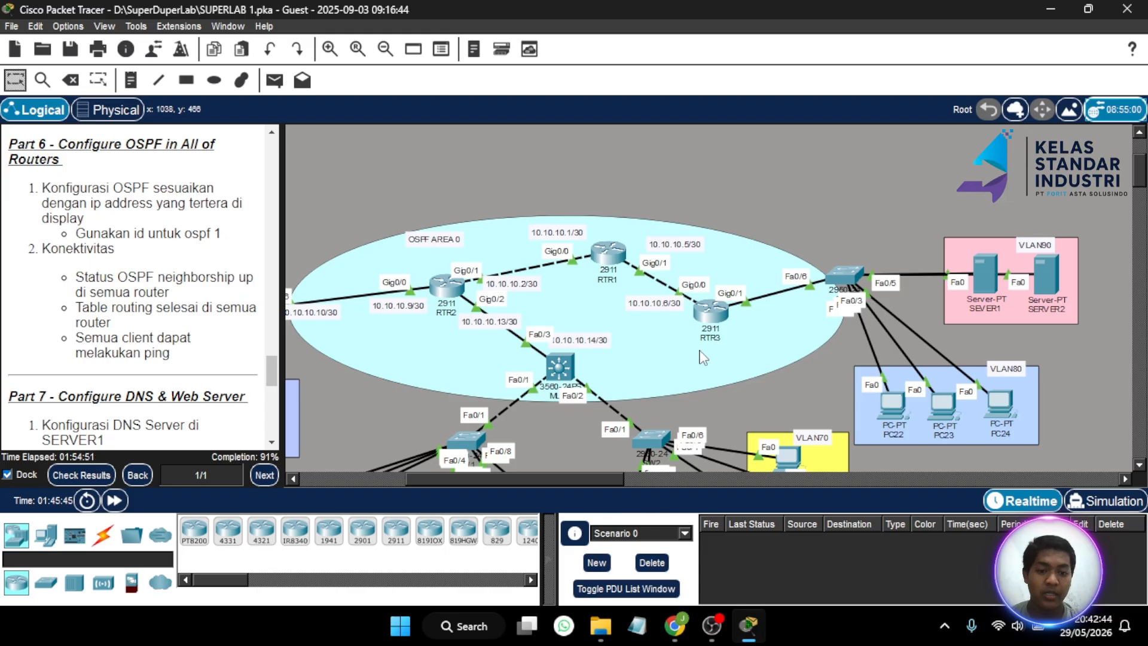
- In RTR3's CLI, enter privileged mode with its password, then global configuration mode
{"action": "left_click", "coordinate": [712, 311]}
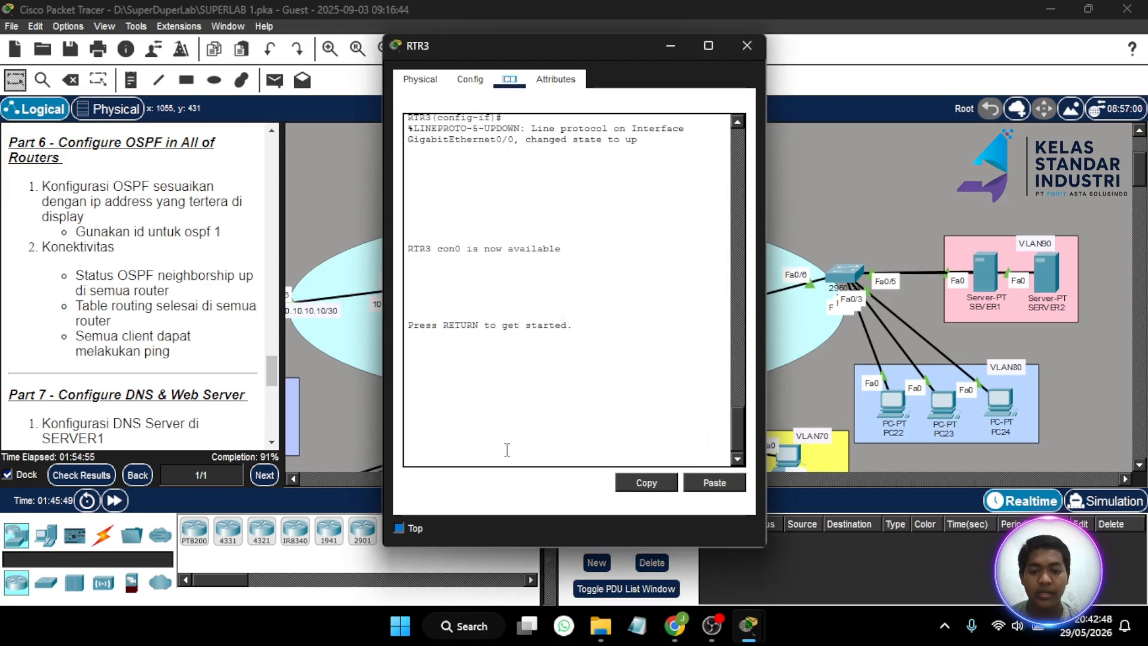
{"action": "key", "text": "Return"}
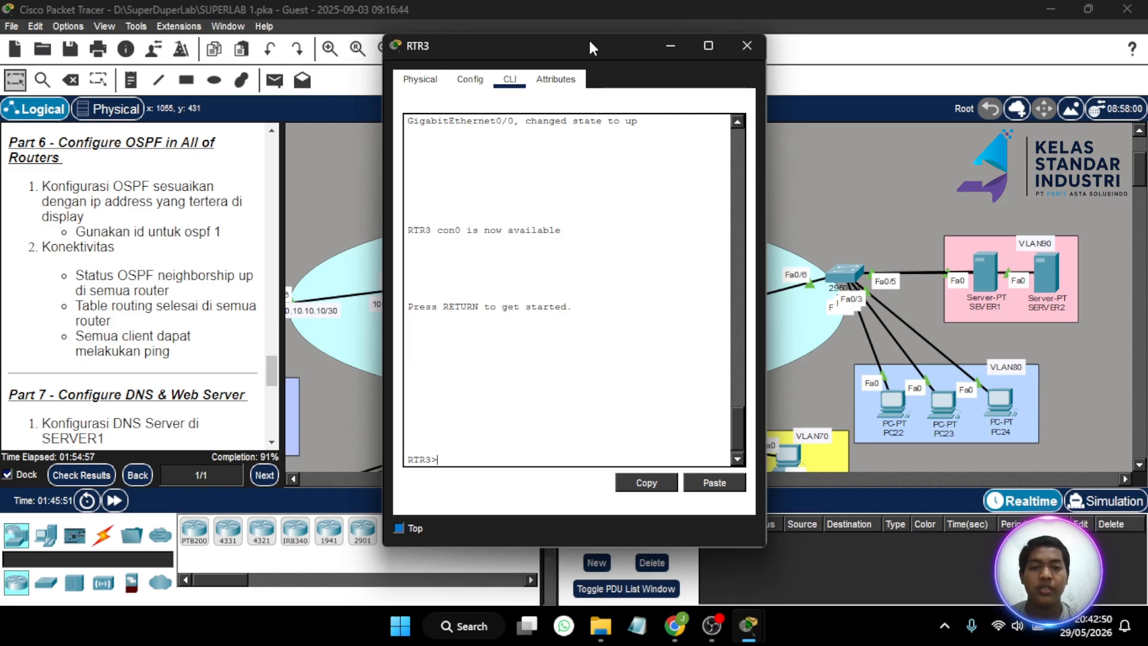
{"action": "left_click_drag", "start_coordinate": [583, 48], "coordinate": [244, 62]}
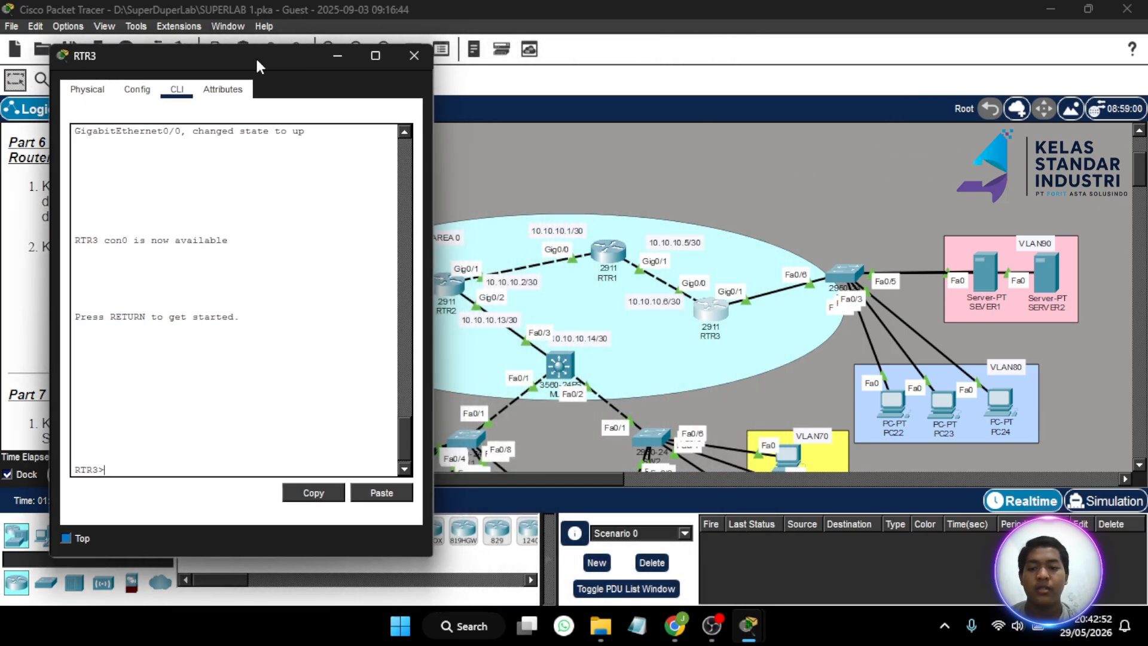
{"action": "type", "text": "en"}
{"action": "key", "text": "Return"}
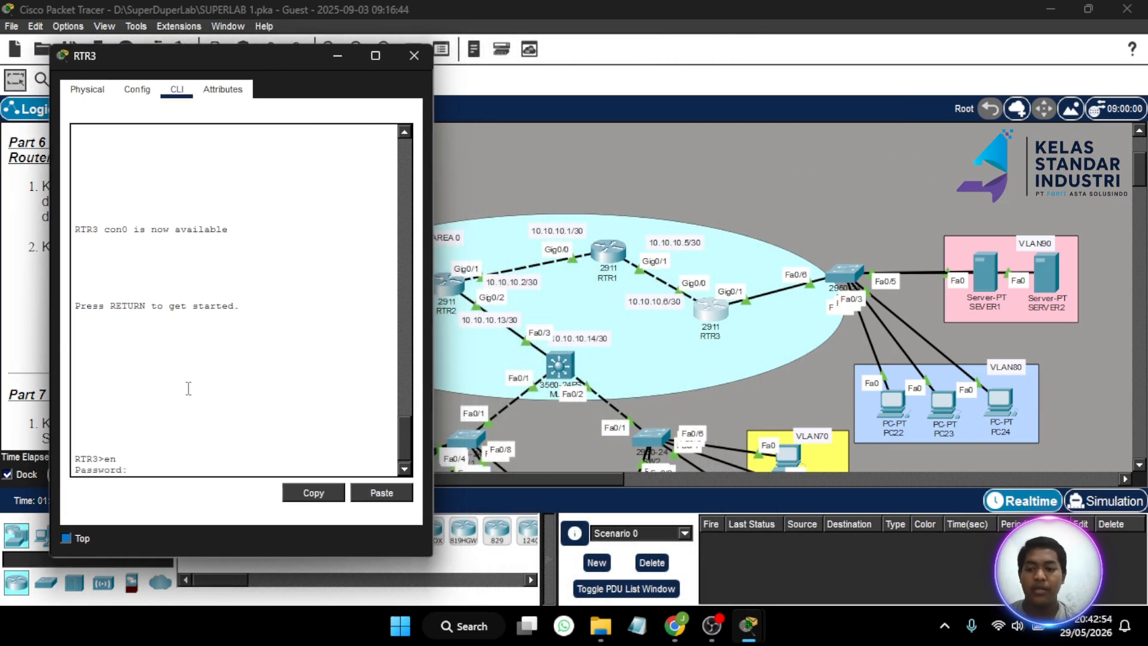
{"action": "key", "text": "Return"}
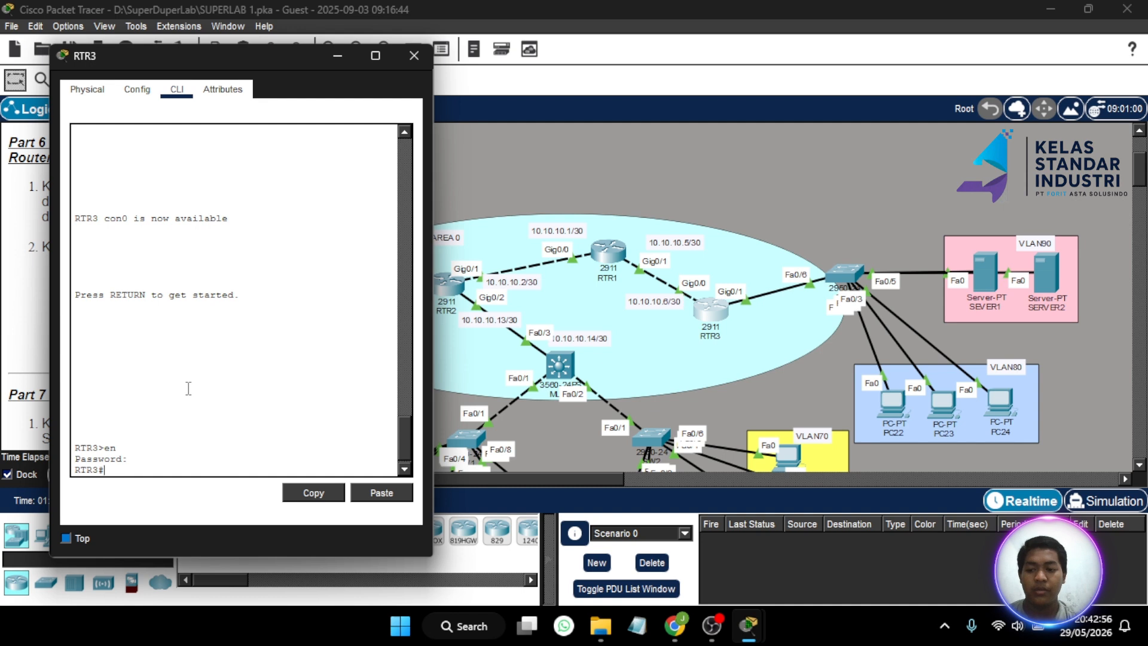
{"action": "type", "text": "conf"}
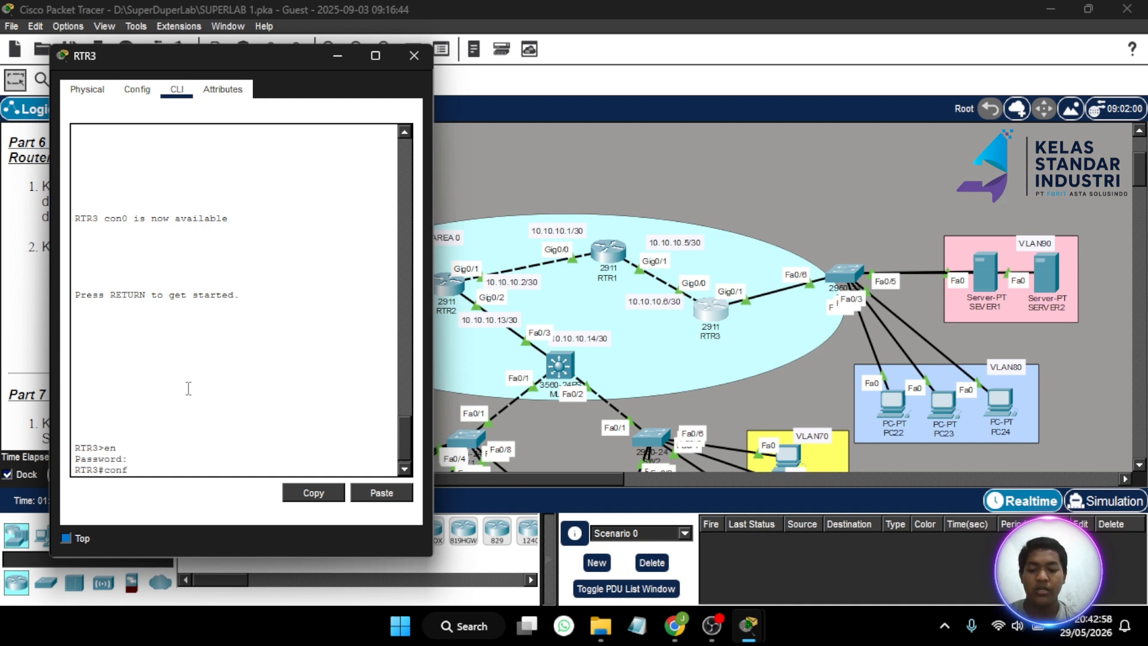
{"action": "type", "text": " t"}
{"action": "key", "text": "Return"}
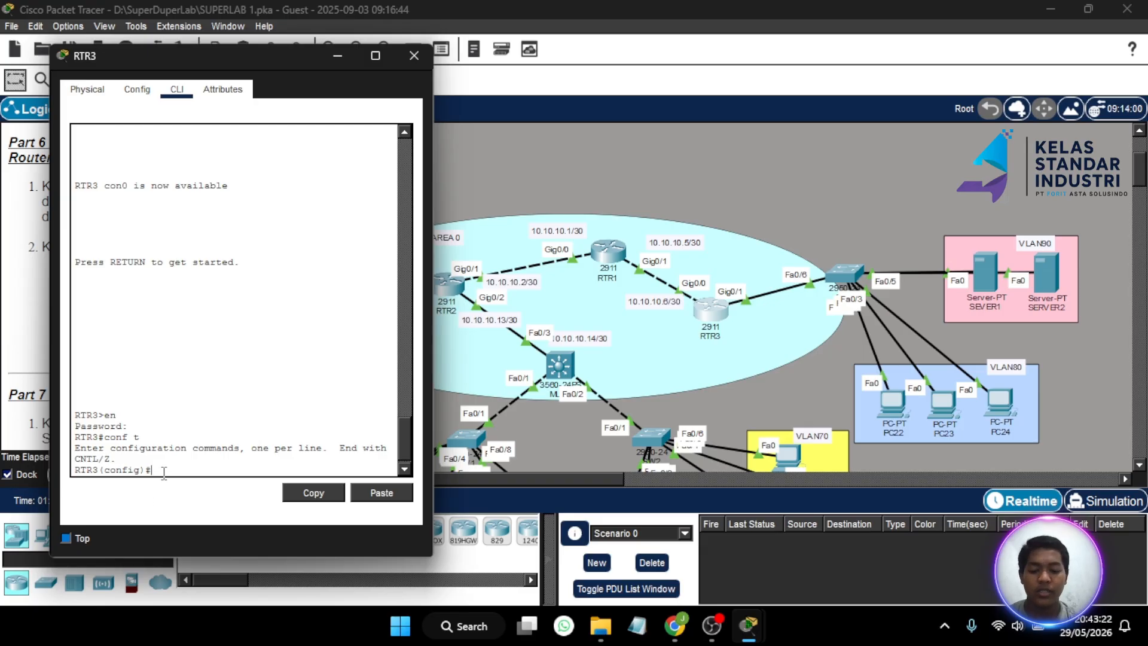
- Start OSPF process 1 on RTR3 with 'router ospf 1'
{"action": "type", "text": "router ospf"}
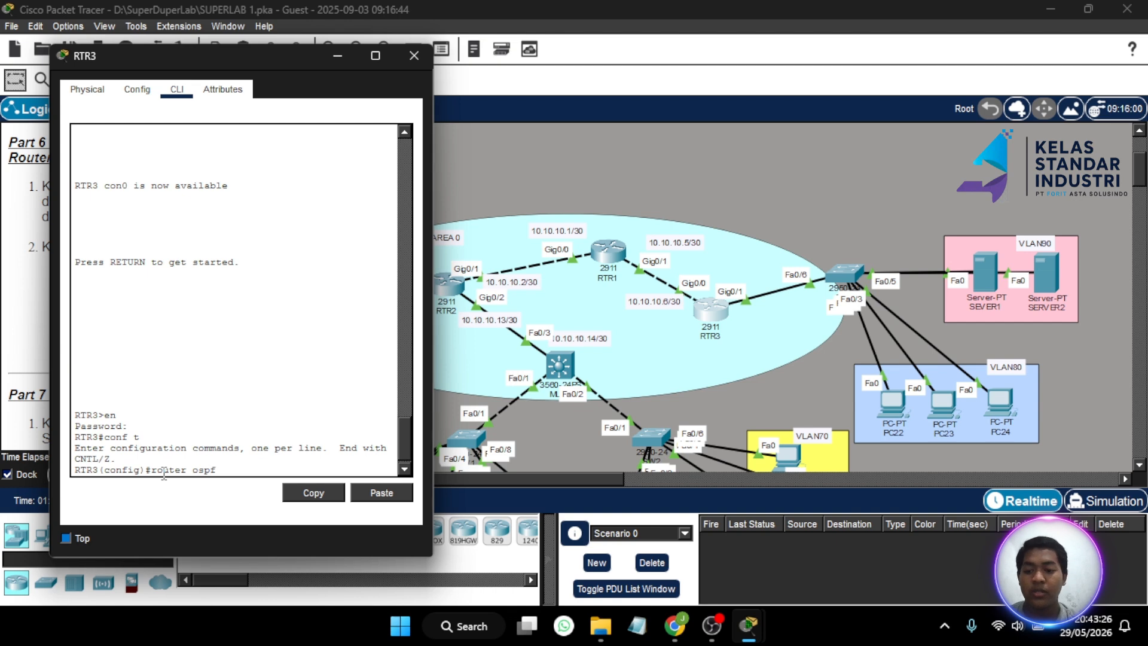
{"action": "left_click_drag", "start_coordinate": [289, 60], "coordinate": [541, 68]}
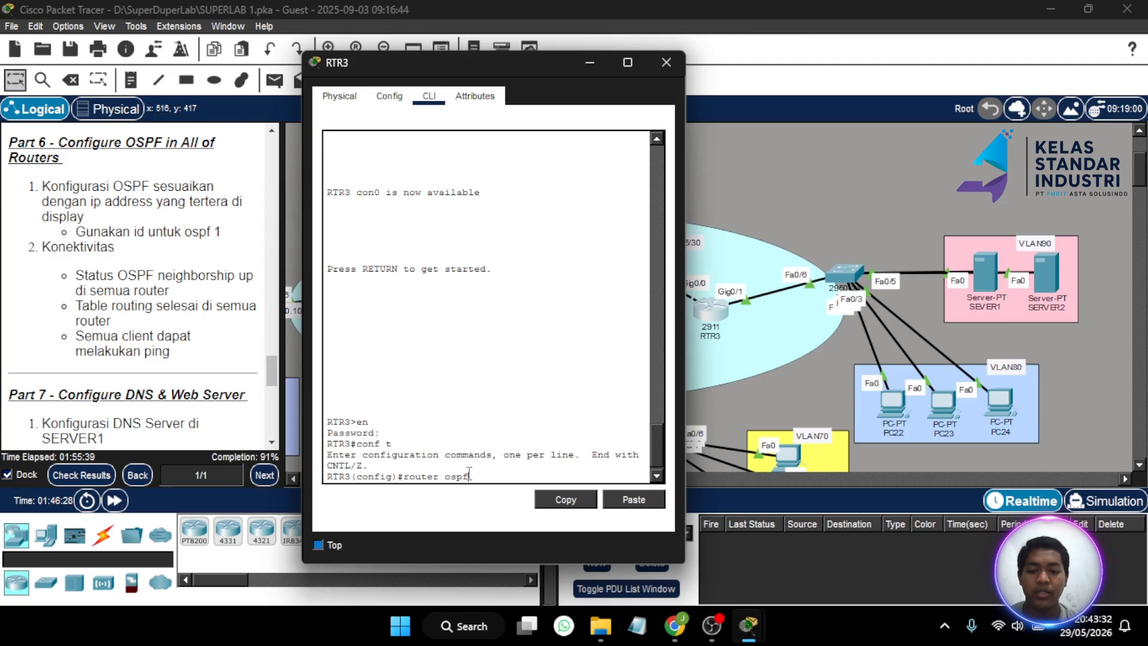
{"action": "type", "text": "1"}
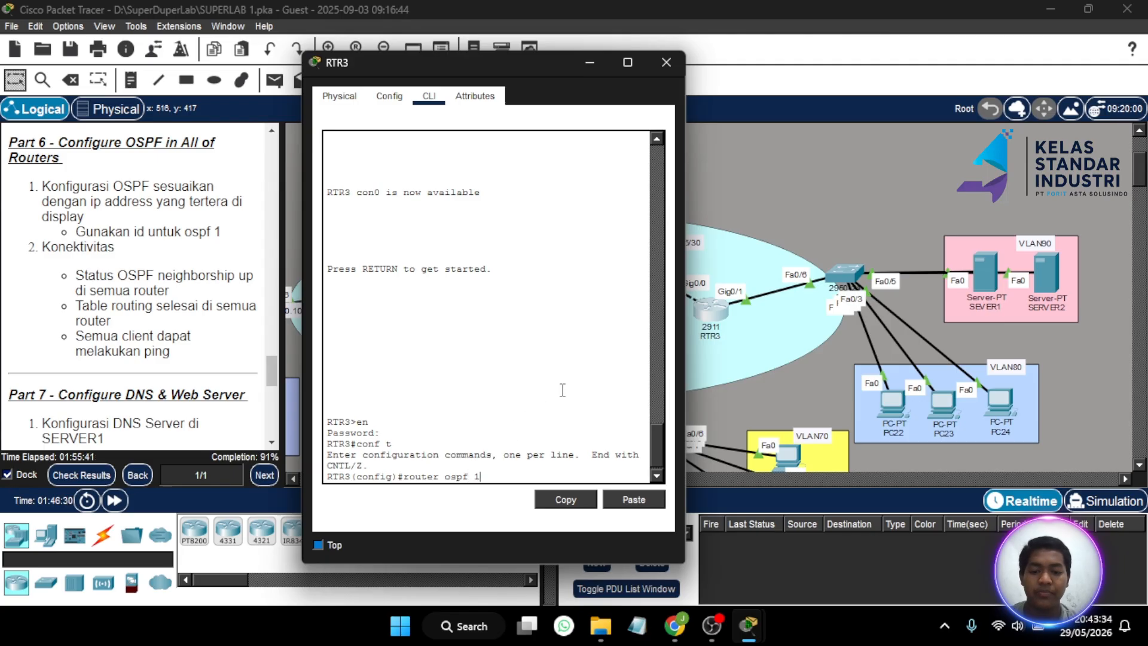
{"action": "key", "text": "Return"}
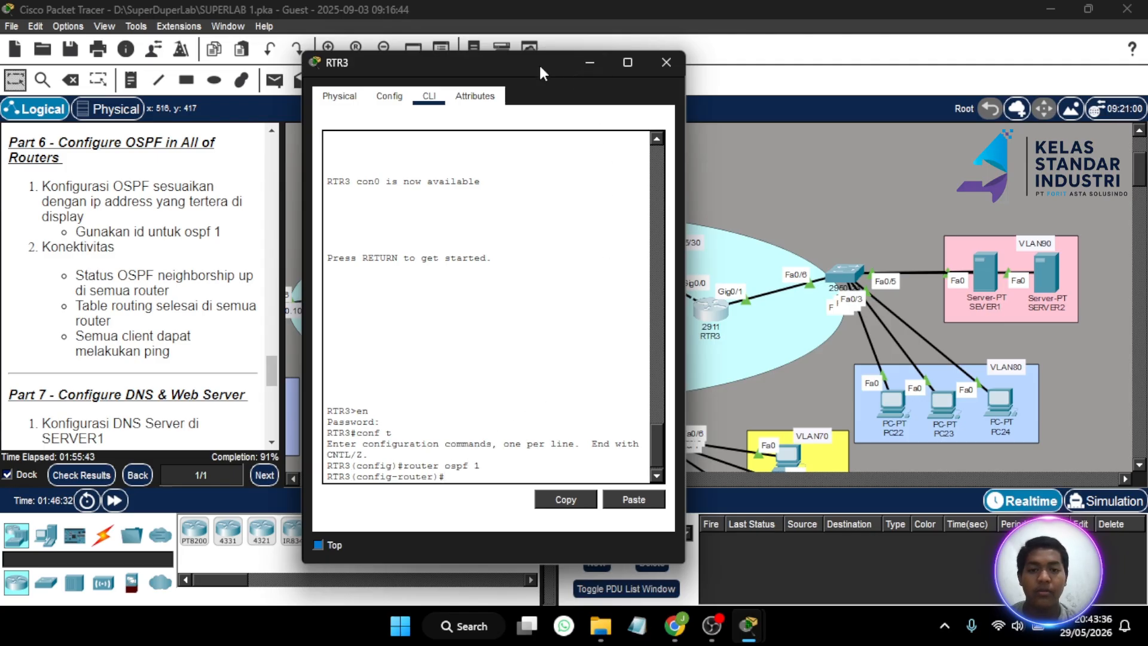
- Add 'network 10.10.10.4 0.0.0.3 area 0' under RTR3's OSPF process 1
{"action": "left_click_drag", "start_coordinate": [539, 62], "coordinate": [313, 79]}
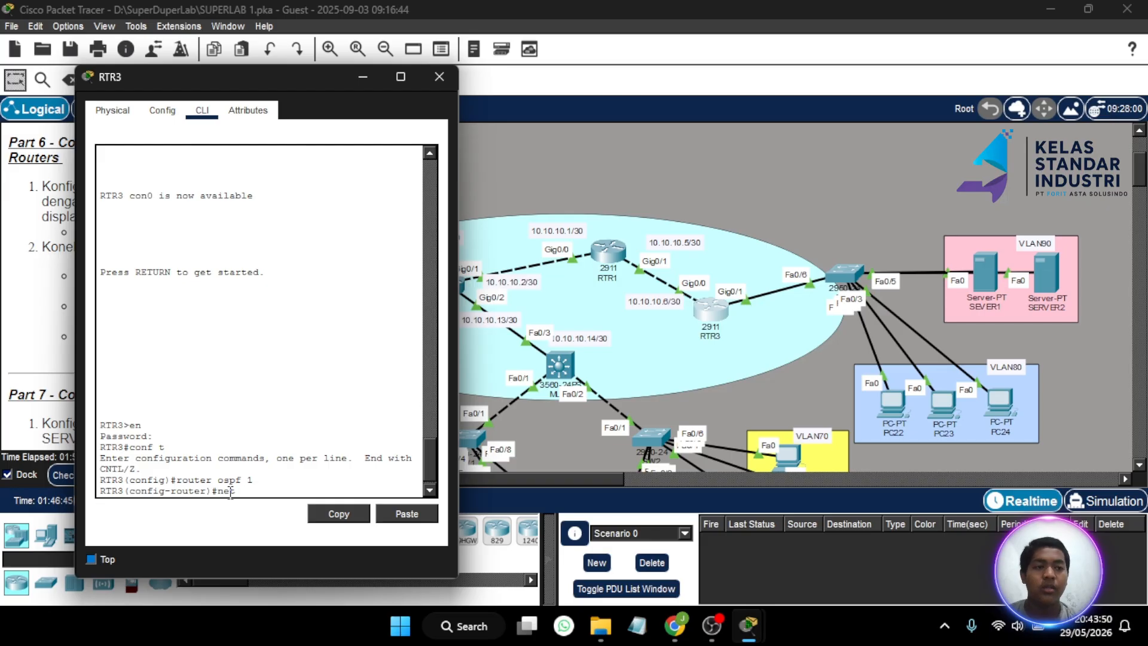
{"action": "type", "text": ".10."}
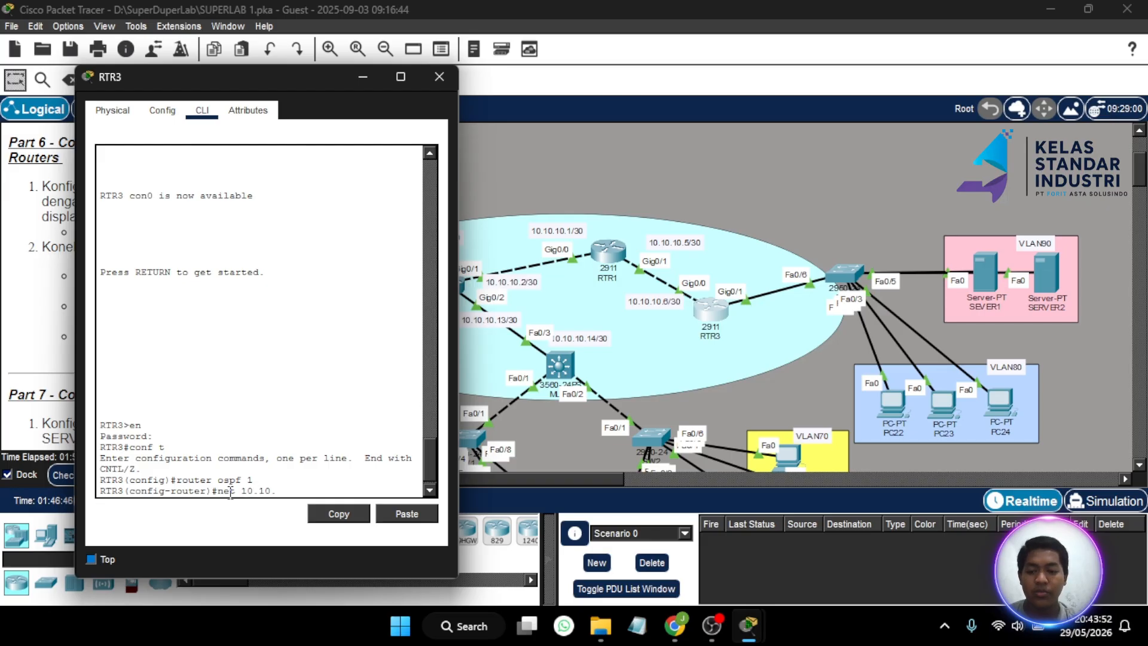
{"action": "type", "text": "10.4"}
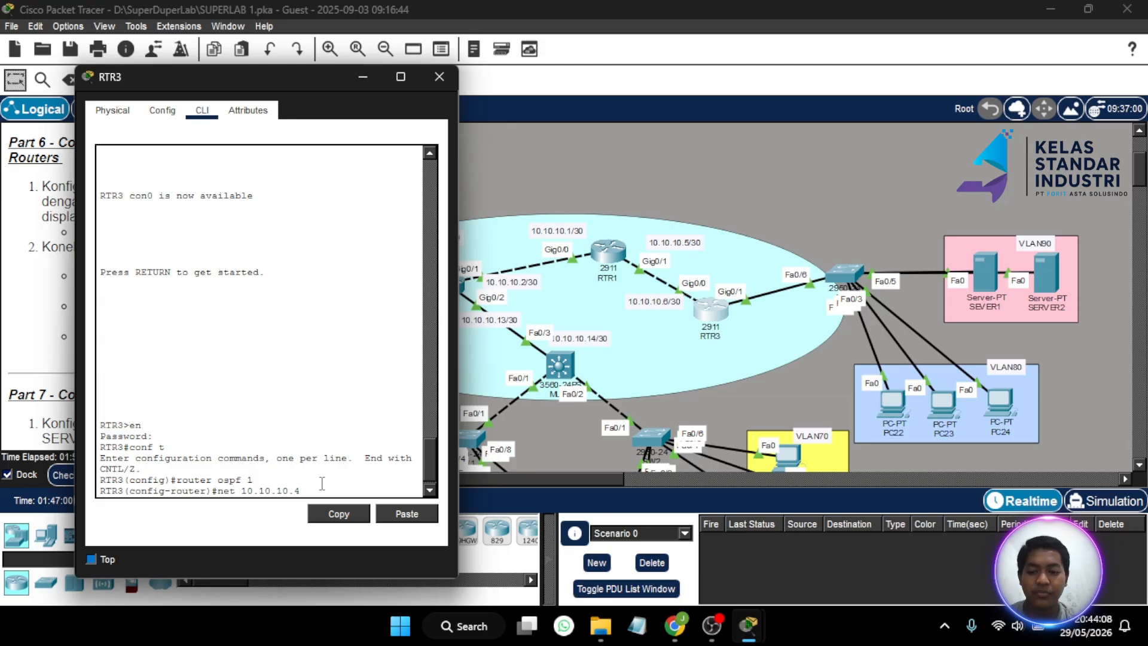
{"action": "type", "text": "0.0"}
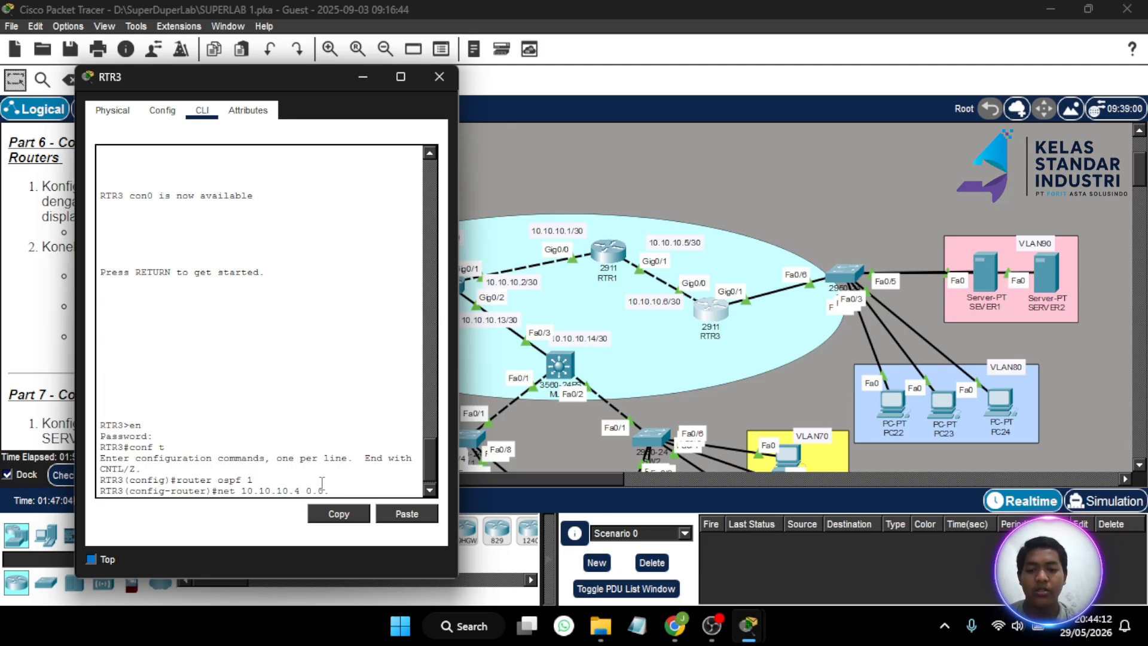
{"action": "type", "text": ".0.3"}
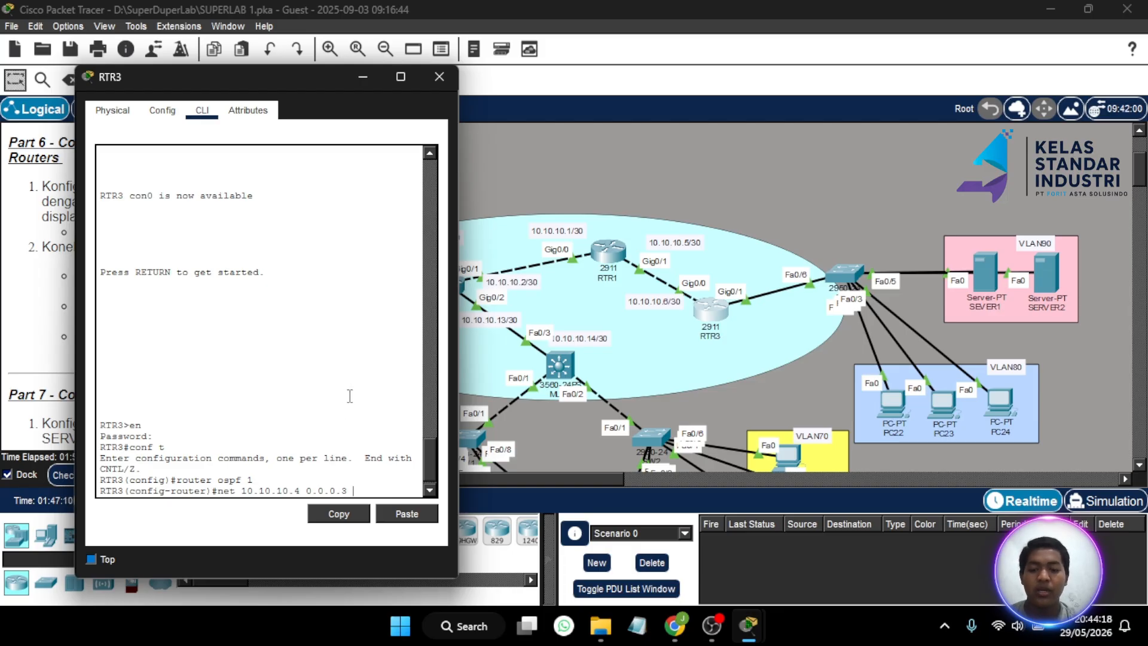
{"action": "type", "text": "area 0"}
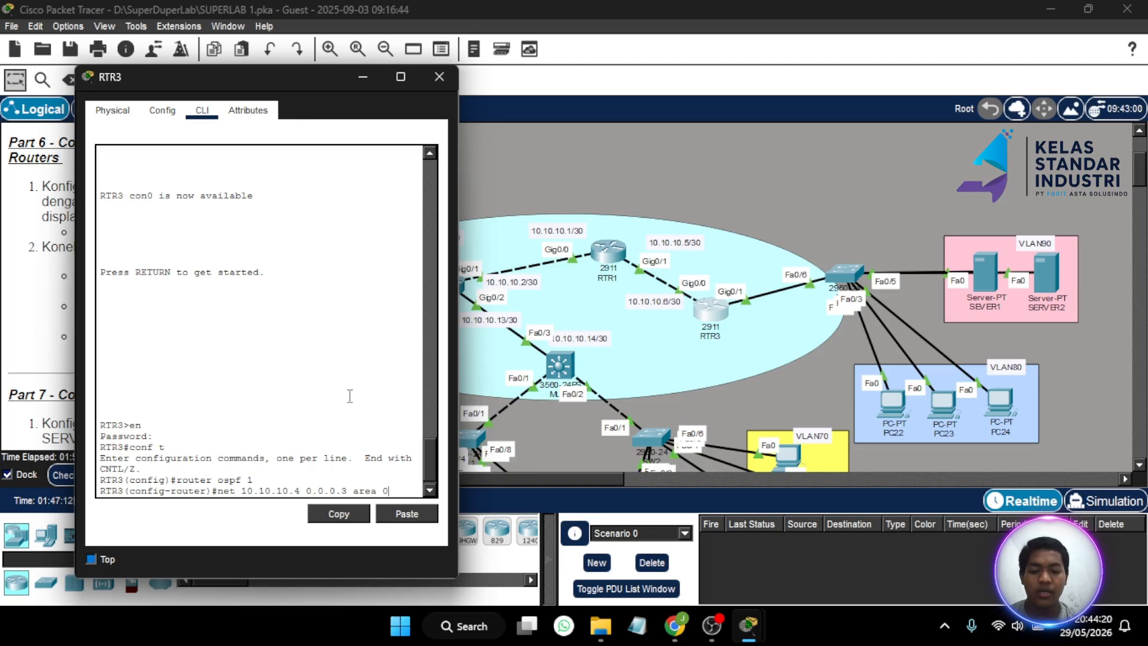
{"action": "key", "text": "Return"}
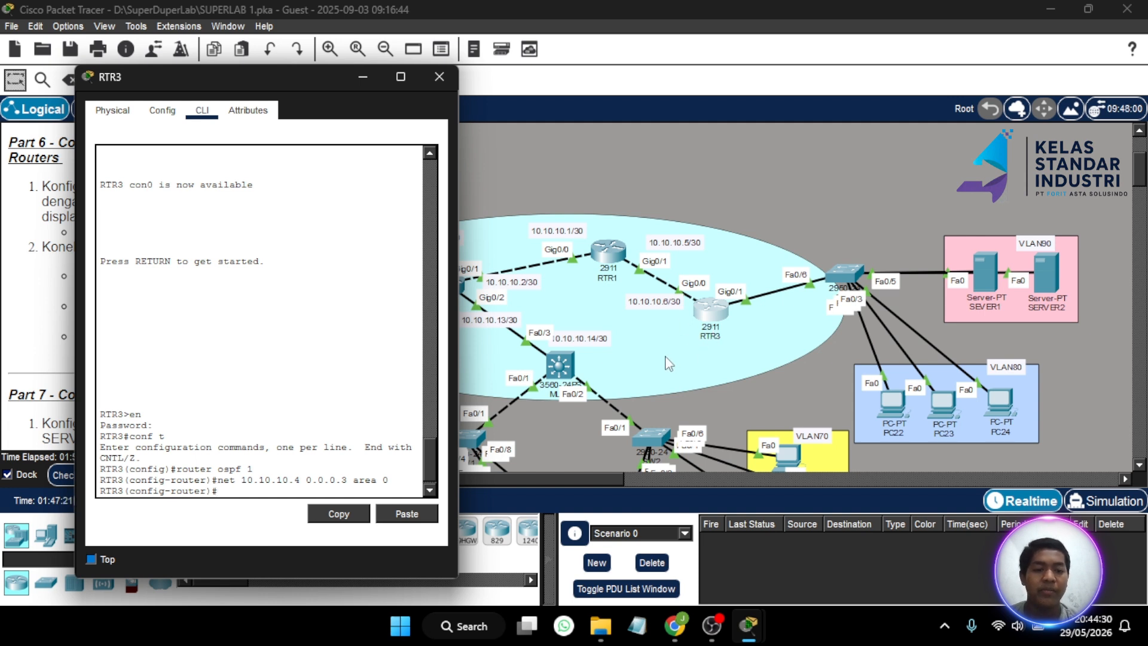
- Advertise 192.168.80.0 with wildcard 0.0.0.255 in area 0 on RTR3
{"action": "scroll", "coordinate": [759, 393], "scroll_direction": "right", "scroll_amount": 5}
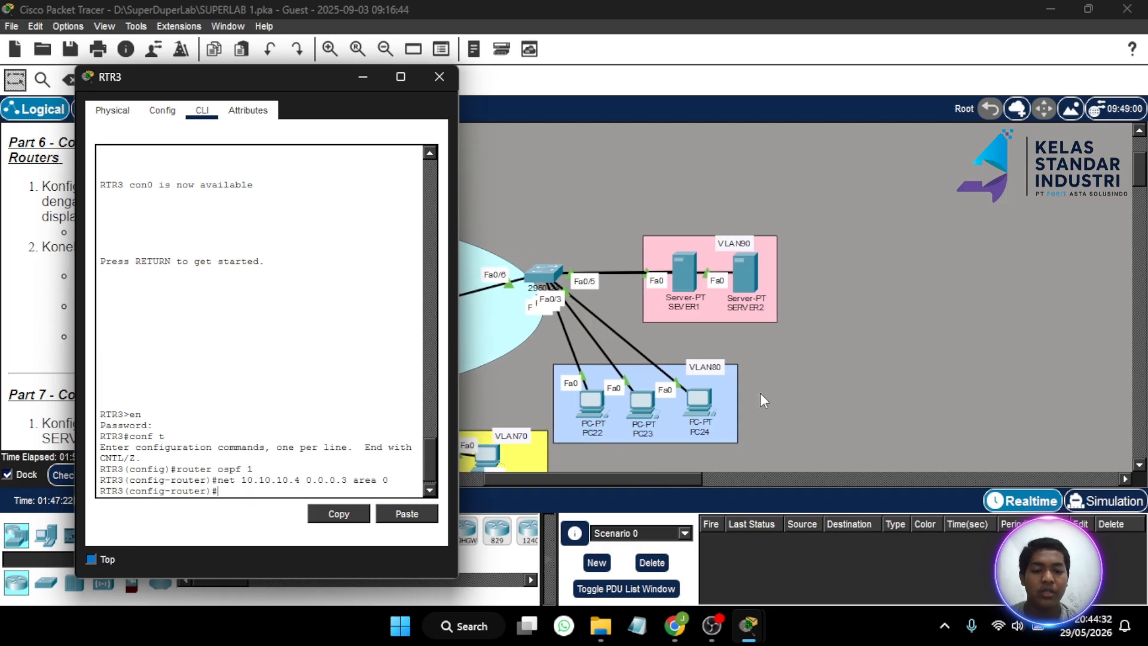
{"action": "scroll", "coordinate": [761, 394], "scroll_direction": "left", "scroll_amount": 2}
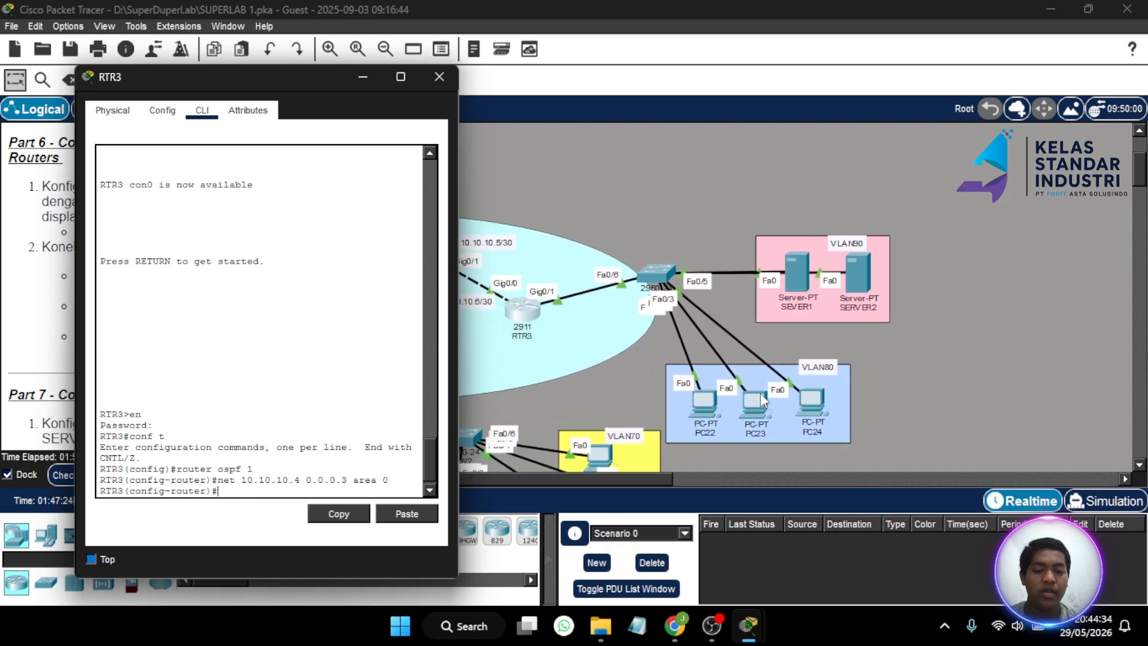
{"action": "scroll", "coordinate": [760, 392], "scroll_direction": "right", "scroll_amount": 1}
{"action": "scroll", "coordinate": [759, 392], "scroll_direction": "left", "scroll_amount": 2}
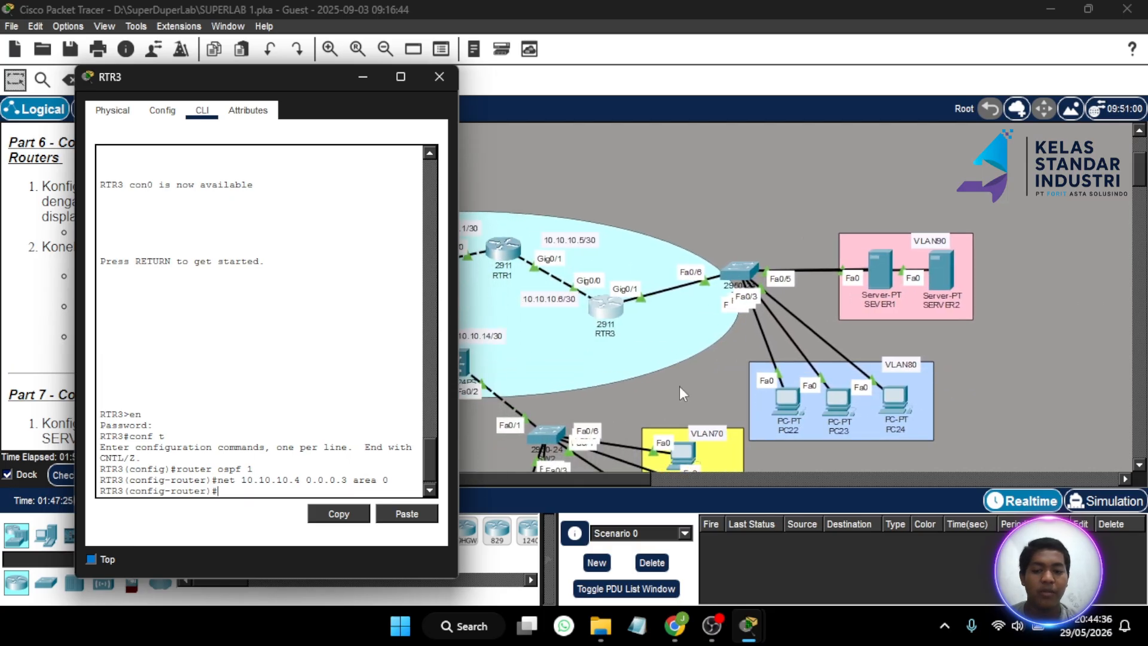
{"action": "key", "text": "Up"}
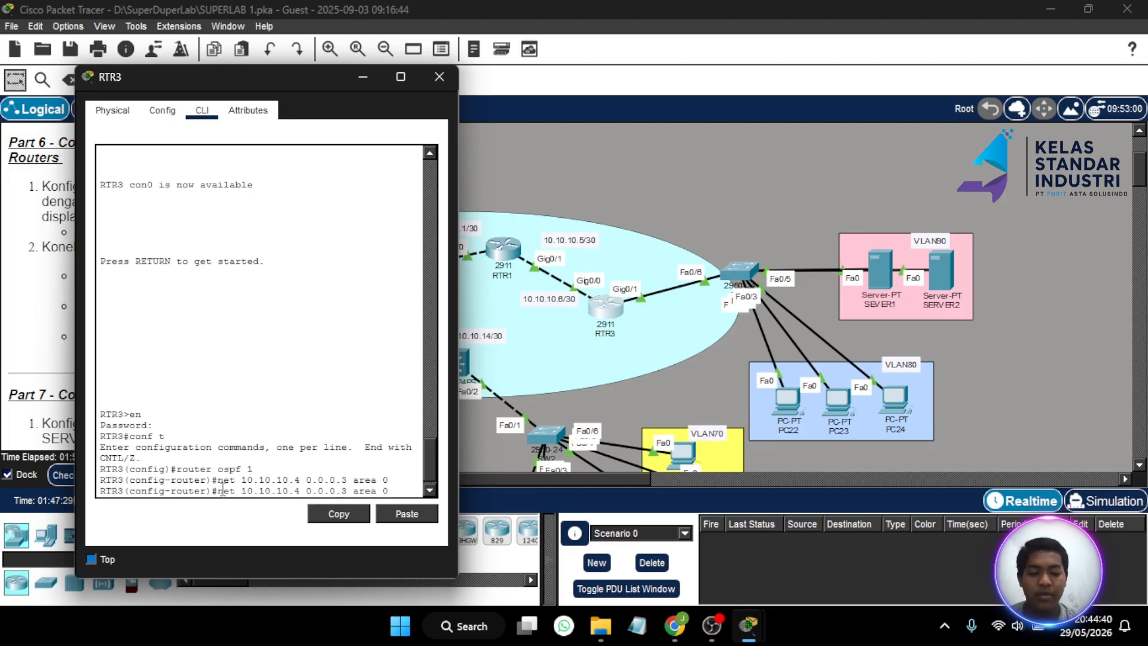
{"action": "key", "text": "Left"}
{"action": "key", "text": "BackSpace"}
{"action": "key", "text": "BackSpace"}
{"action": "key", "text": "BackSpace"}
{"action": "key", "text": "BackSpace"}
{"action": "key", "text": "BackSpace"}
{"action": "key", "text": "BackSpace"}
{"action": "key", "text": "BackSpace"}
{"action": "key", "text": "BackSpace"}
{"action": "key", "text": "BackSpace"}
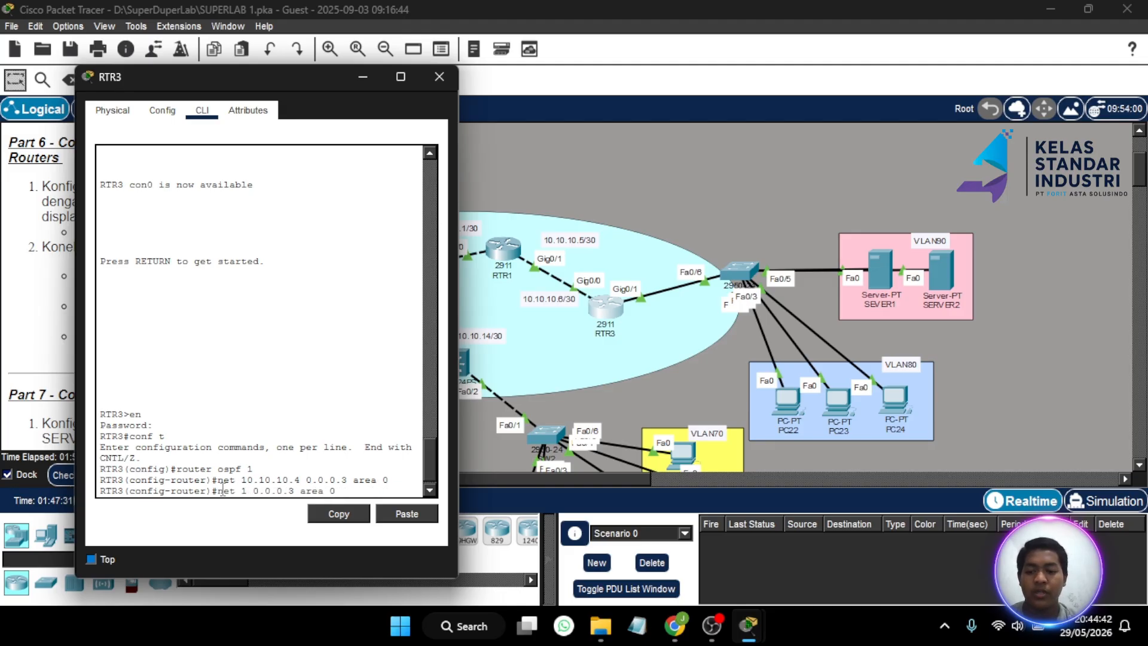
{"action": "type", "text": "92.168.8"}
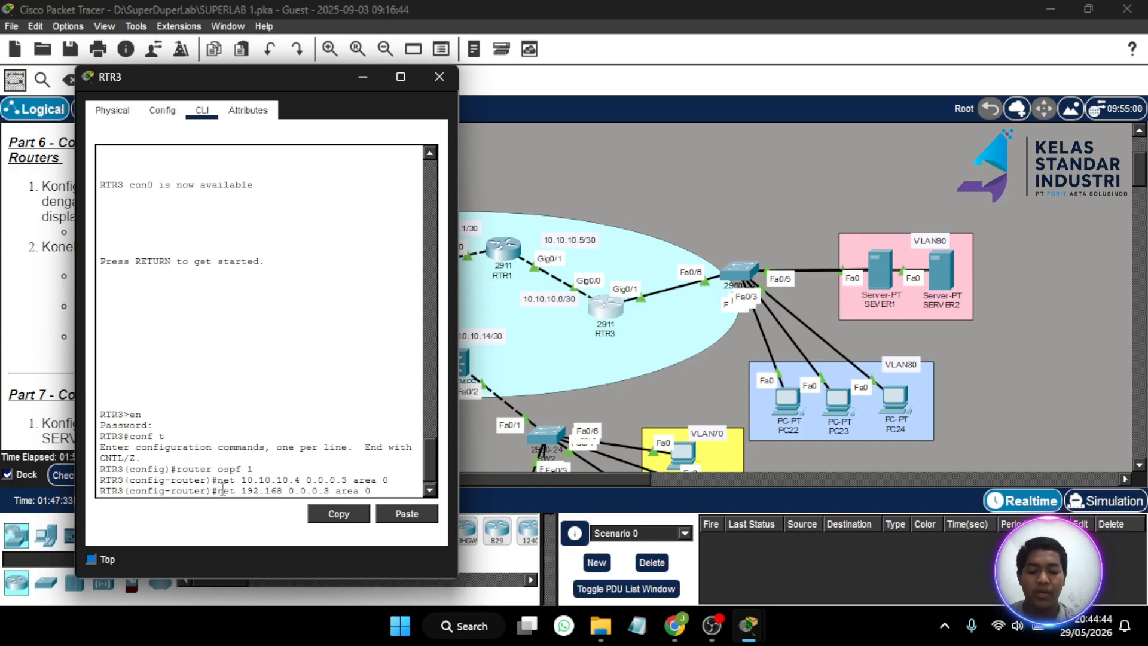
{"action": "type", "text": "0.0"}
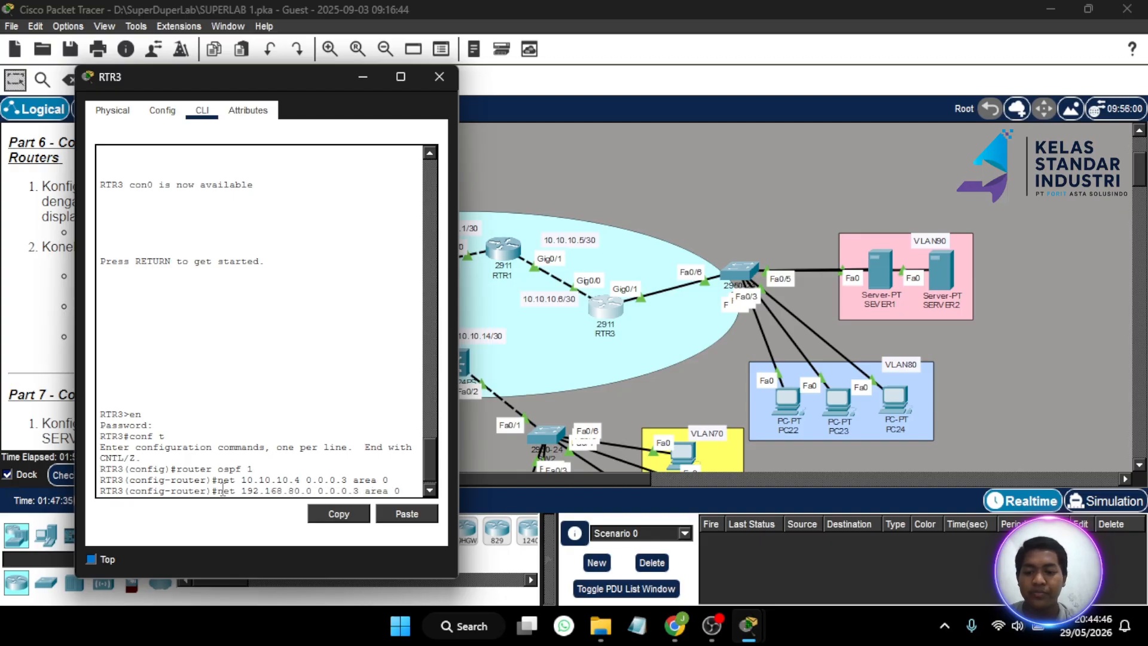
{"action": "key", "text": "BackSpace"}
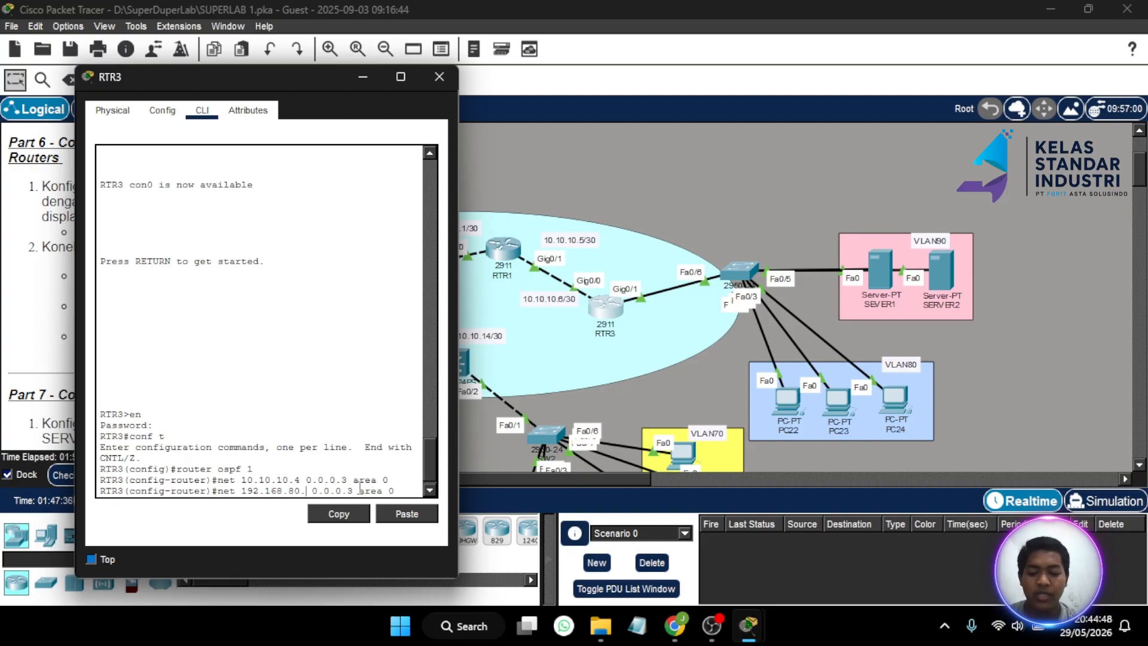
{"action": "type", "text": "255"}
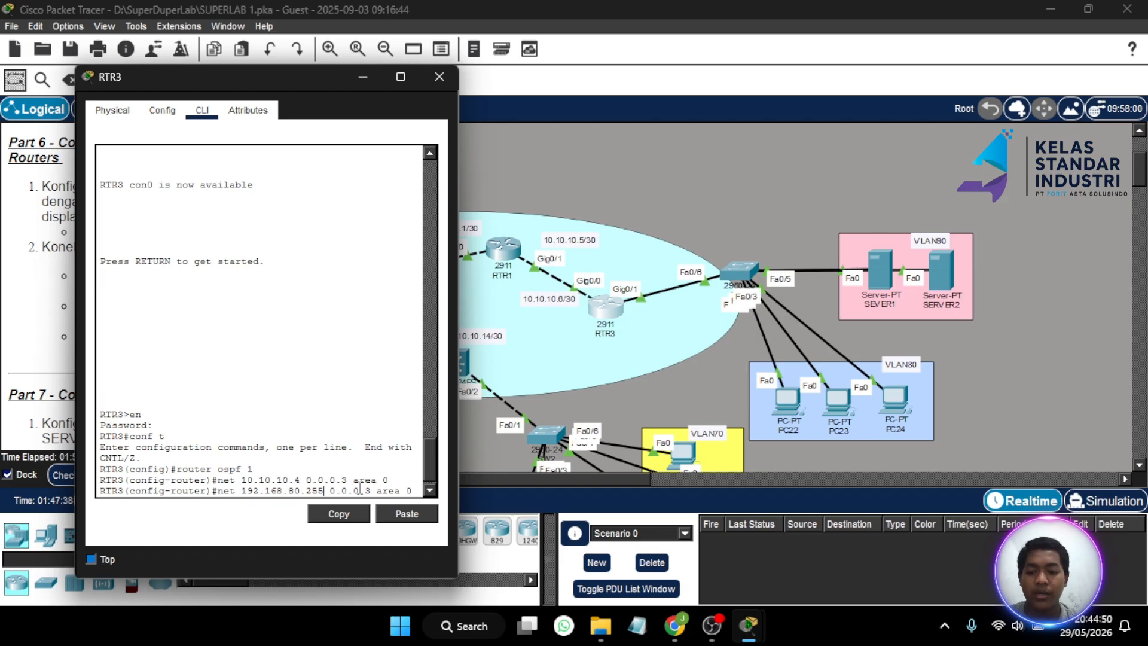
{"action": "key", "text": "BackSpace"}
{"action": "key", "text": "BackSpace"}
{"action": "key", "text": "BackSpace"}
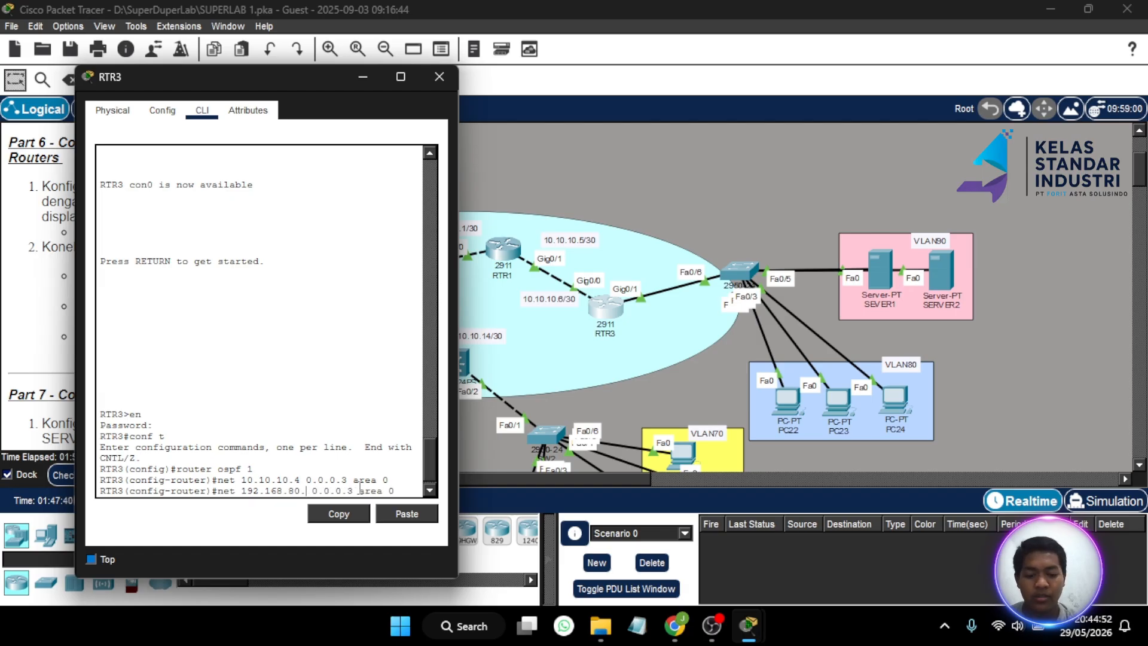
{"action": "type", "text": "0"}
{"action": "key", "text": "Right"}
{"action": "key", "text": "Right"}
{"action": "key", "text": "Right"}
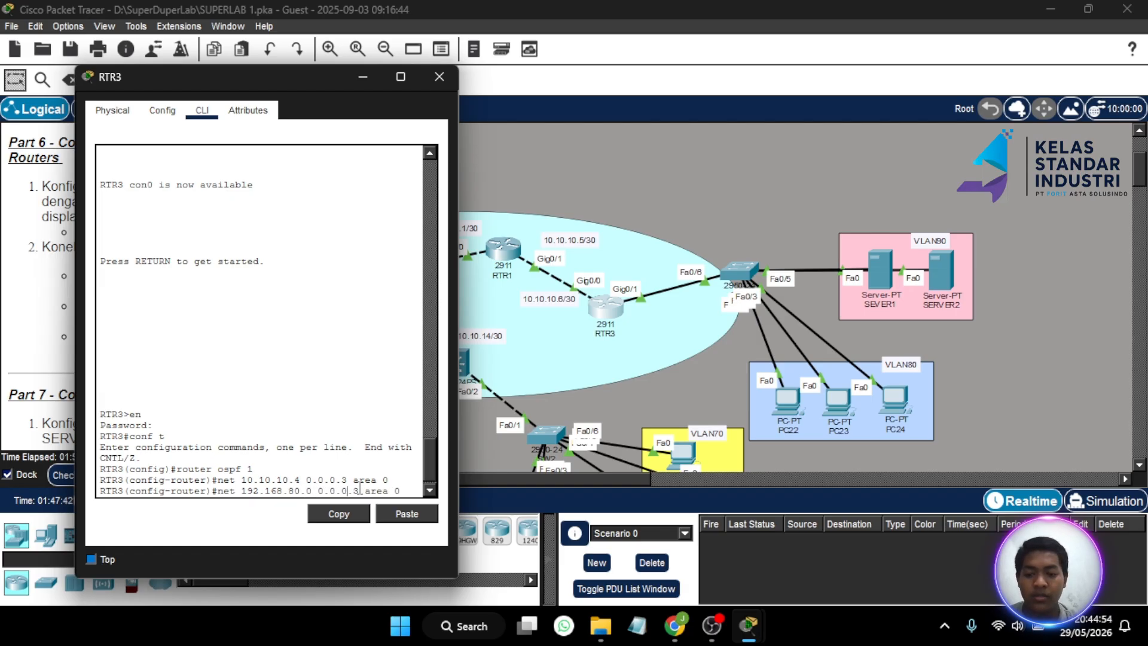
{"action": "key", "text": "BackSpace"}
{"action": "type", "text": "255"}
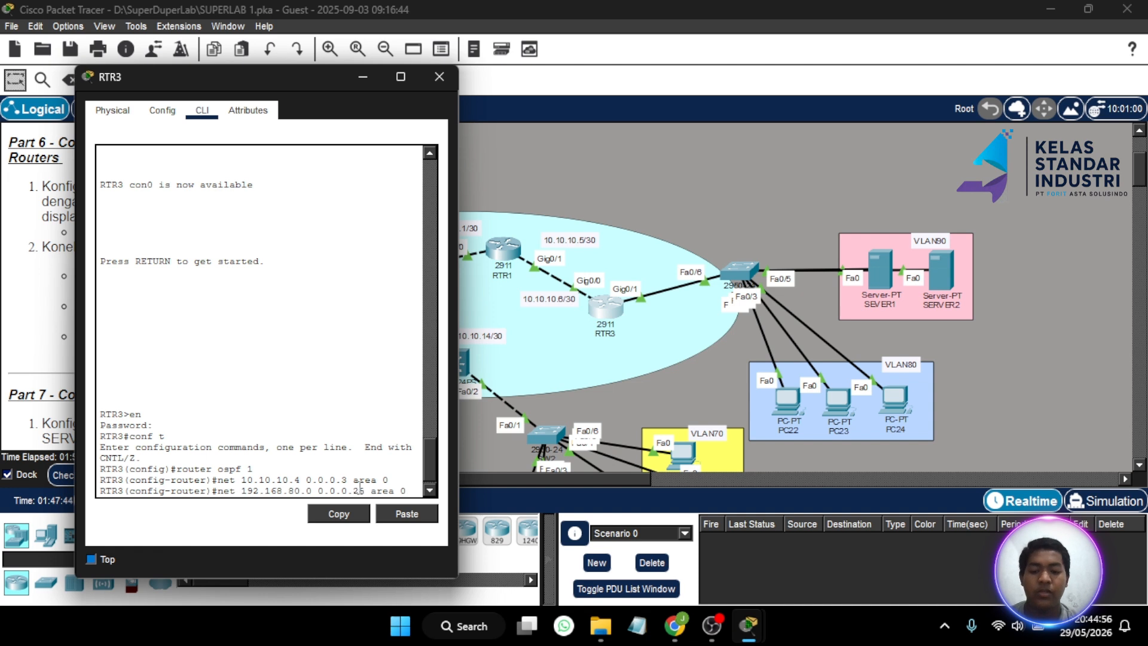
{"action": "key", "text": "Return"}
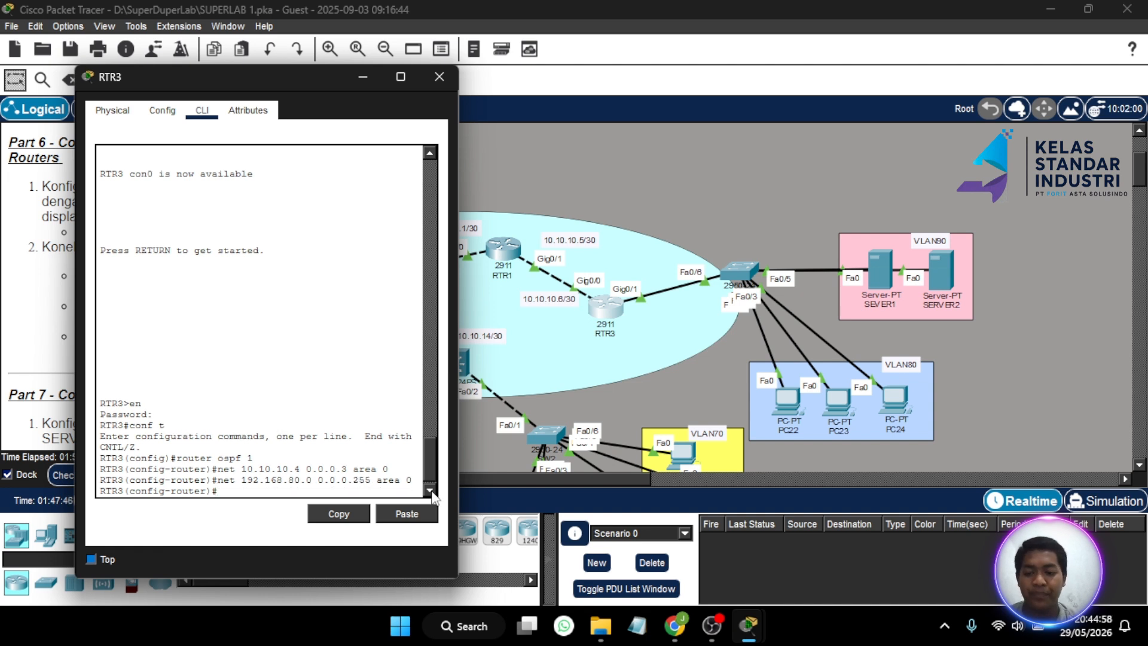
- Advertise 192.168.90.0 with wildcard 0.0.0.255 in area 0 on RTR3
{"action": "key", "text": "Up"}
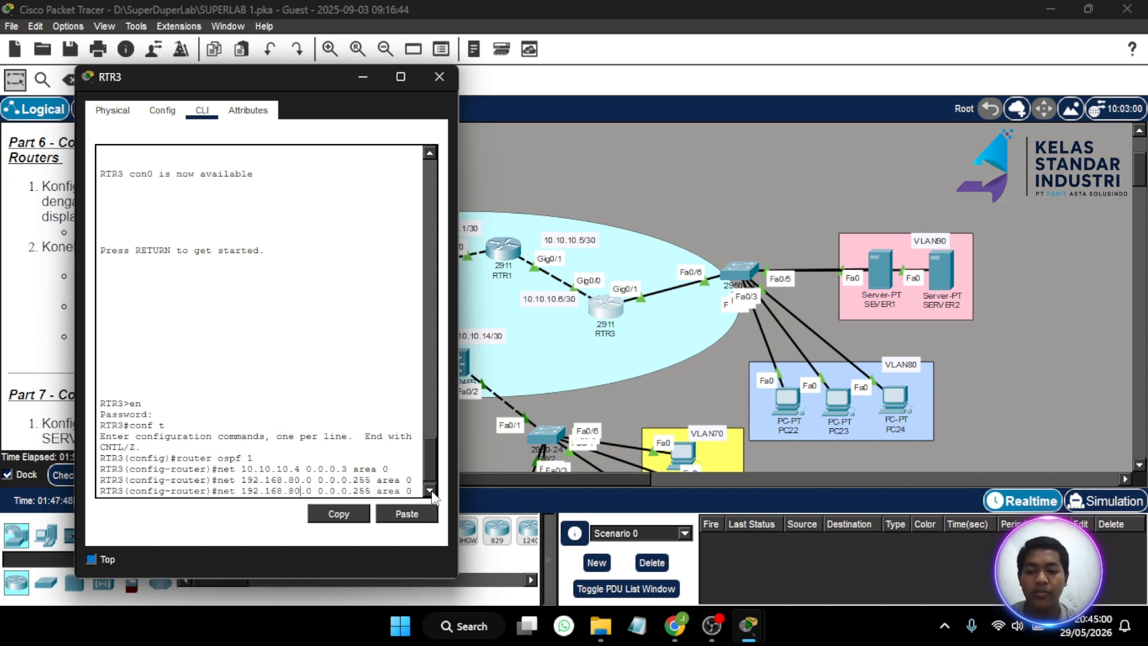
{"action": "key", "text": "BackSpace"}
{"action": "key", "text": "BackSpace"}
{"action": "type", "text": "9"}
{"action": "key", "text": "Return"}
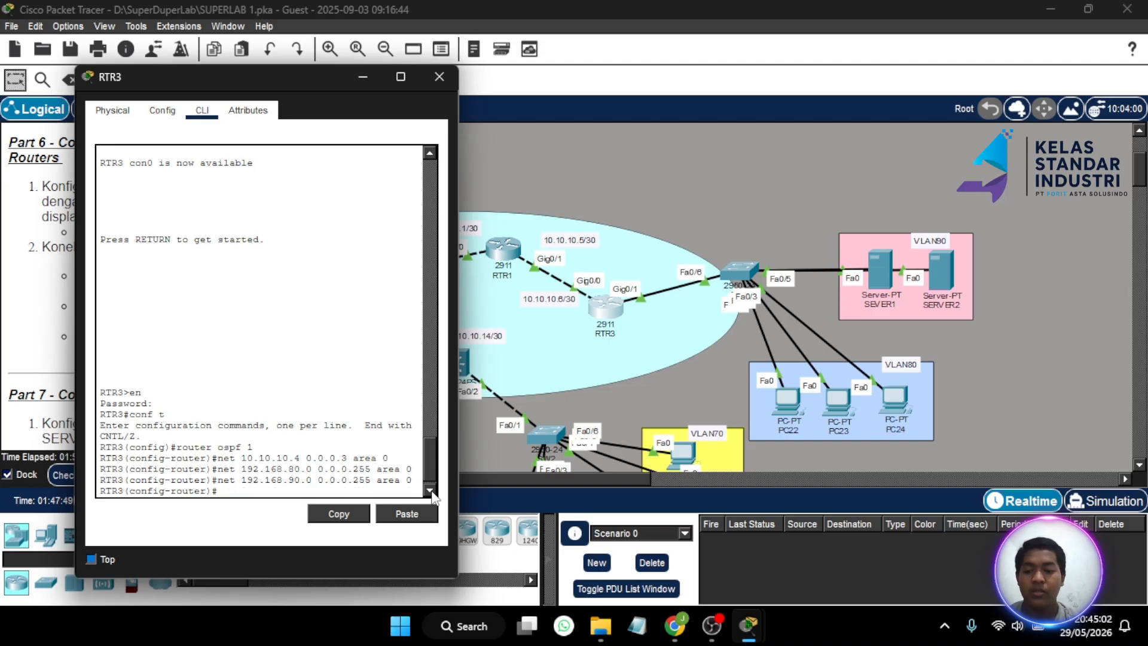
- Close RTR3 and put RTR1's CLI into privileged, then global configuration mode
{"action": "left_click", "coordinate": [434, 86]}
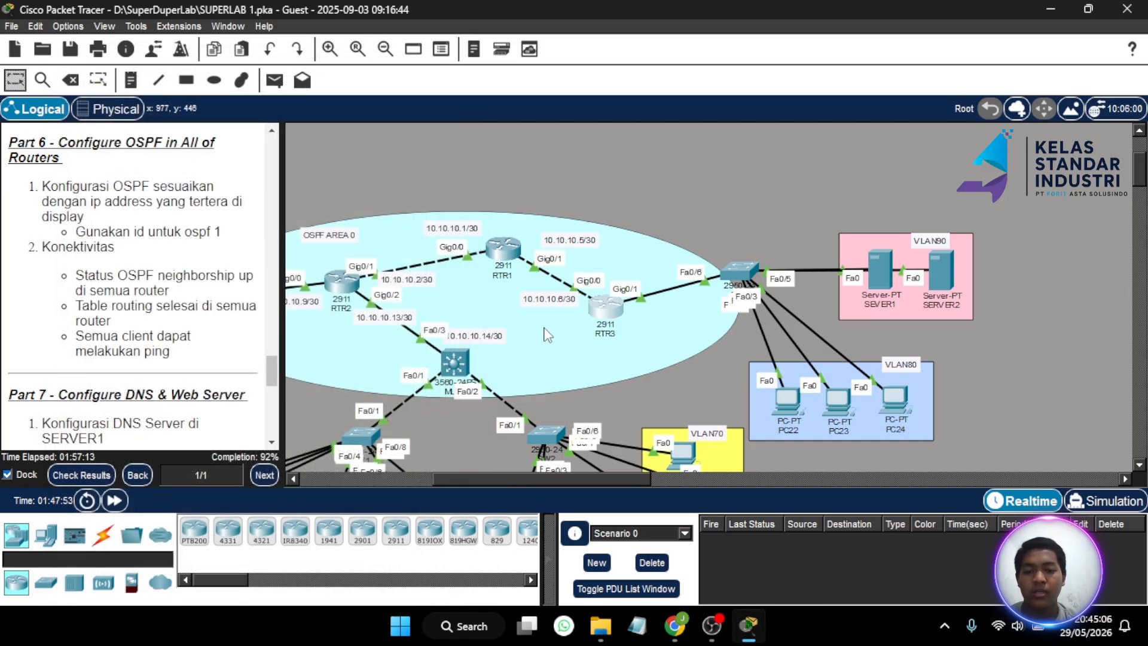
{"action": "left_click", "coordinate": [502, 251]}
{"action": "left_click_drag", "start_coordinate": [610, 45], "coordinate": [292, 45]}
{"action": "key", "text": "Return"}
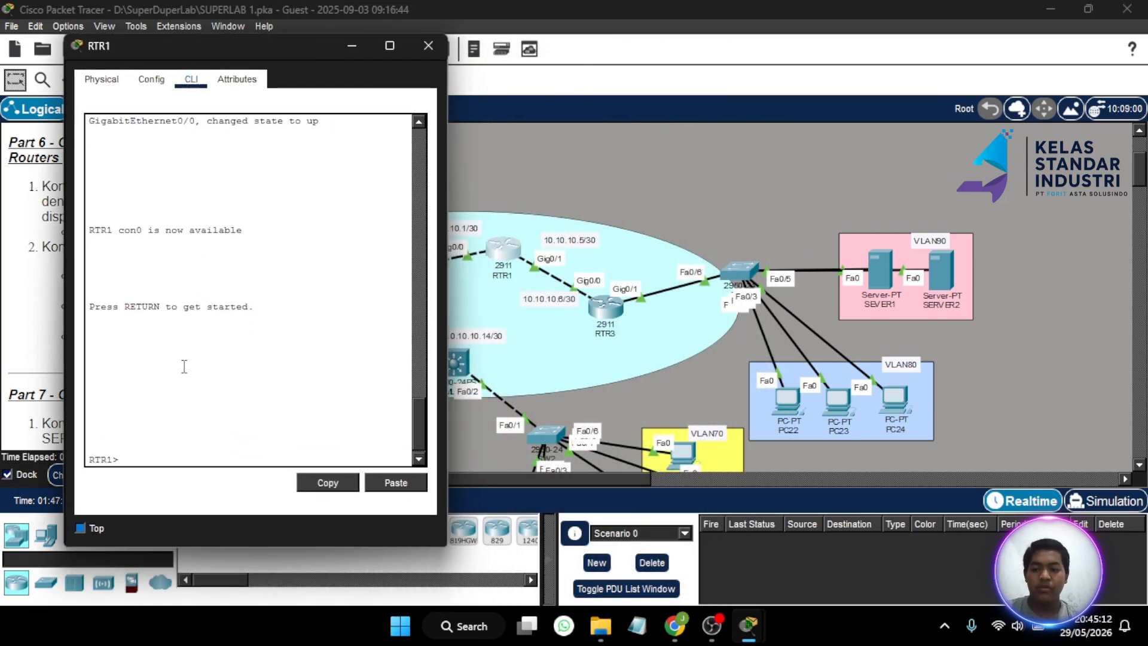
{"action": "type", "text": "en"}
{"action": "key", "text": "Return"}
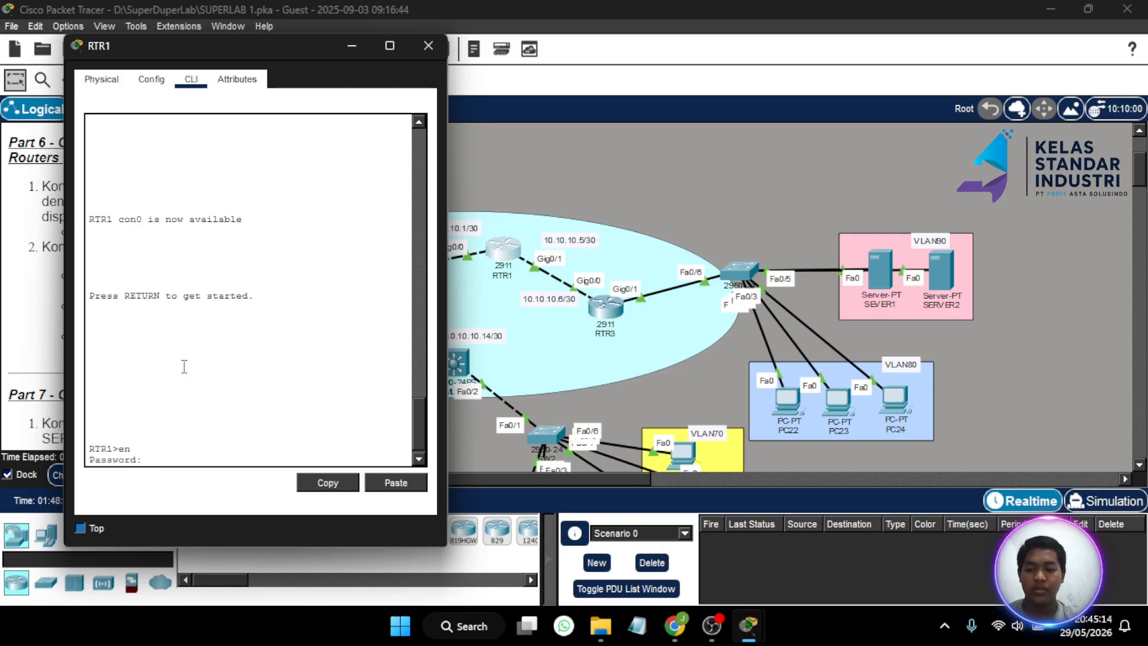
{"action": "key", "text": "Return"}
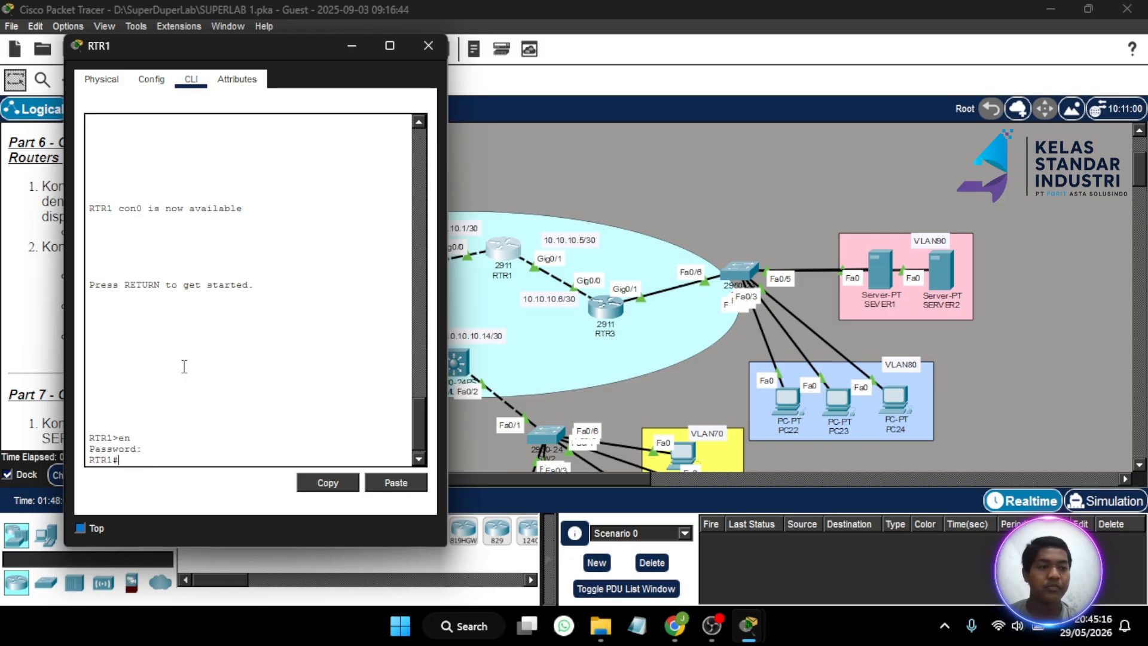
{"action": "type", "text": "router"}
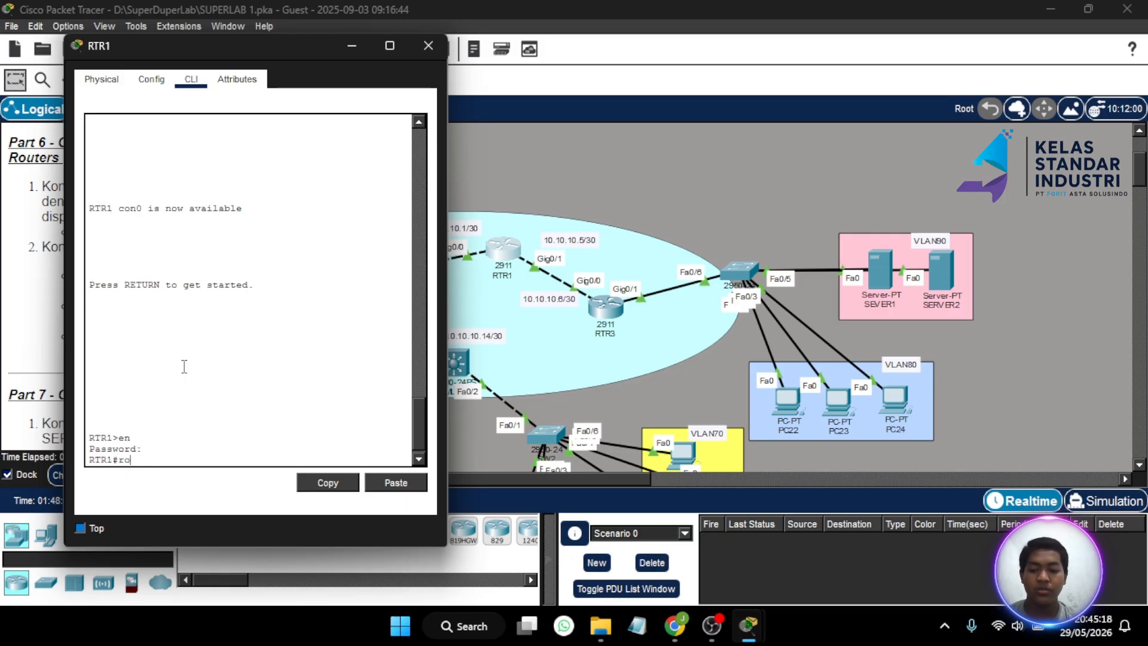
{"action": "key", "text": "BackSpace"}
{"action": "key", "text": "BackSpace"}
{"action": "key", "text": "BackSpace"}
{"action": "key", "text": "BackSpace"}
{"action": "key", "text": "BackSpace"}
{"action": "key", "text": "BackSpace"}
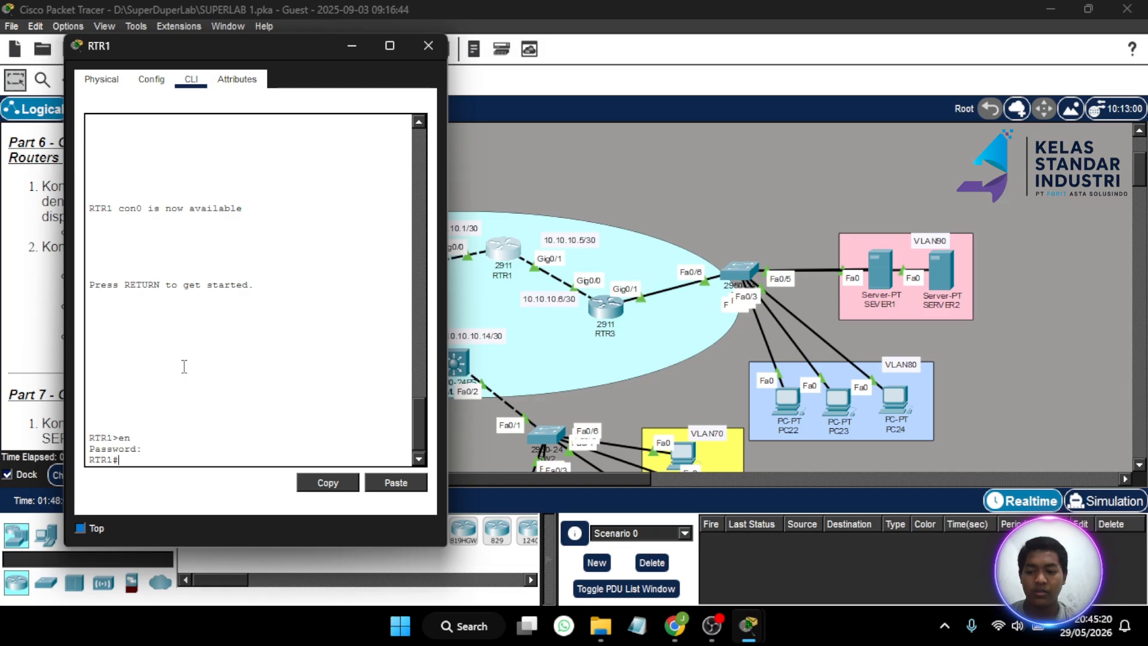
{"action": "type", "text": "conf "}
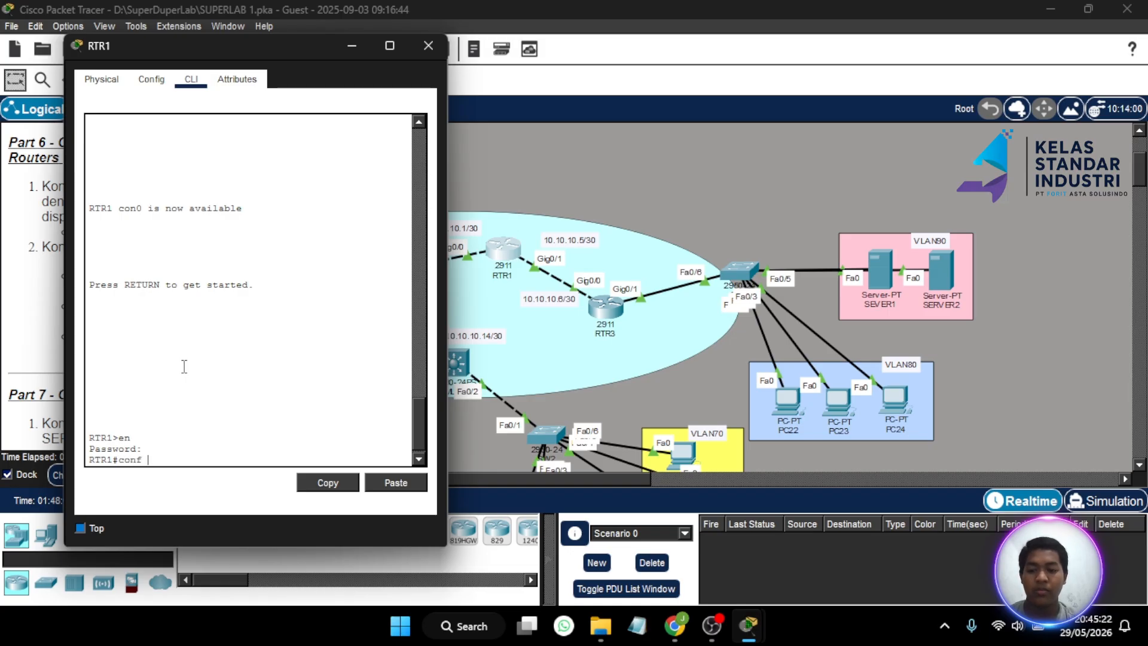
{"action": "type", "text": "t"}
{"action": "key", "text": "Return"}
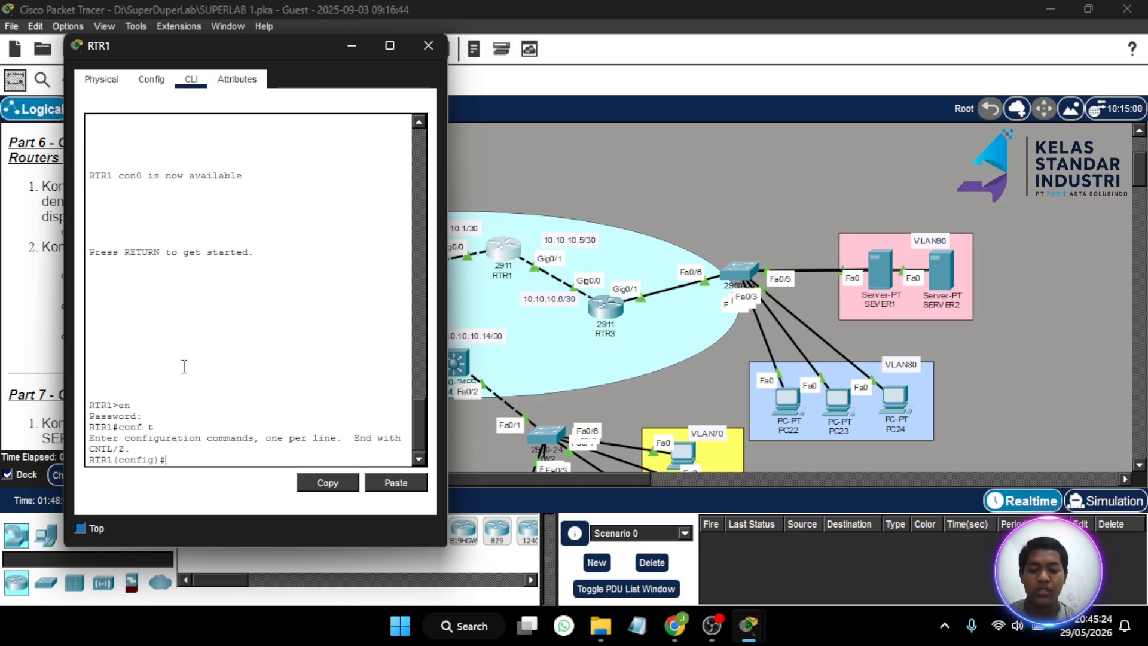
- Start OSPF process 1 on RTR1 and add network 10.10.10.4 0.0.0.3 area 0
{"action": "type", "text": "router"}
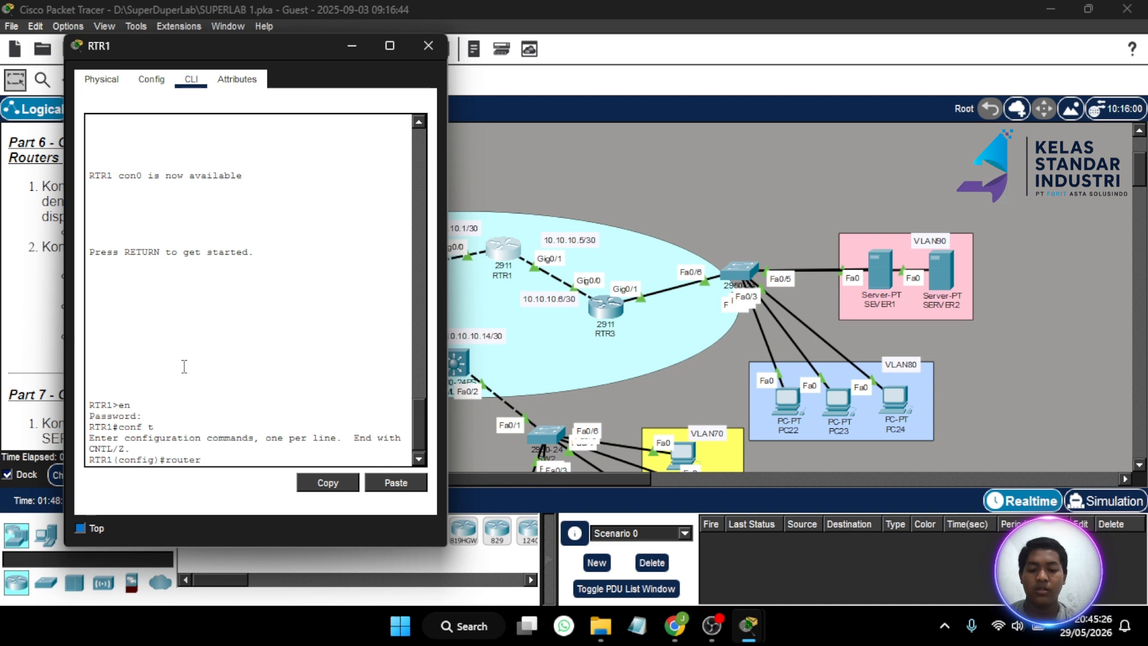
{"action": "type", "text": " ospf 1"}
{"action": "key", "text": "Return"}
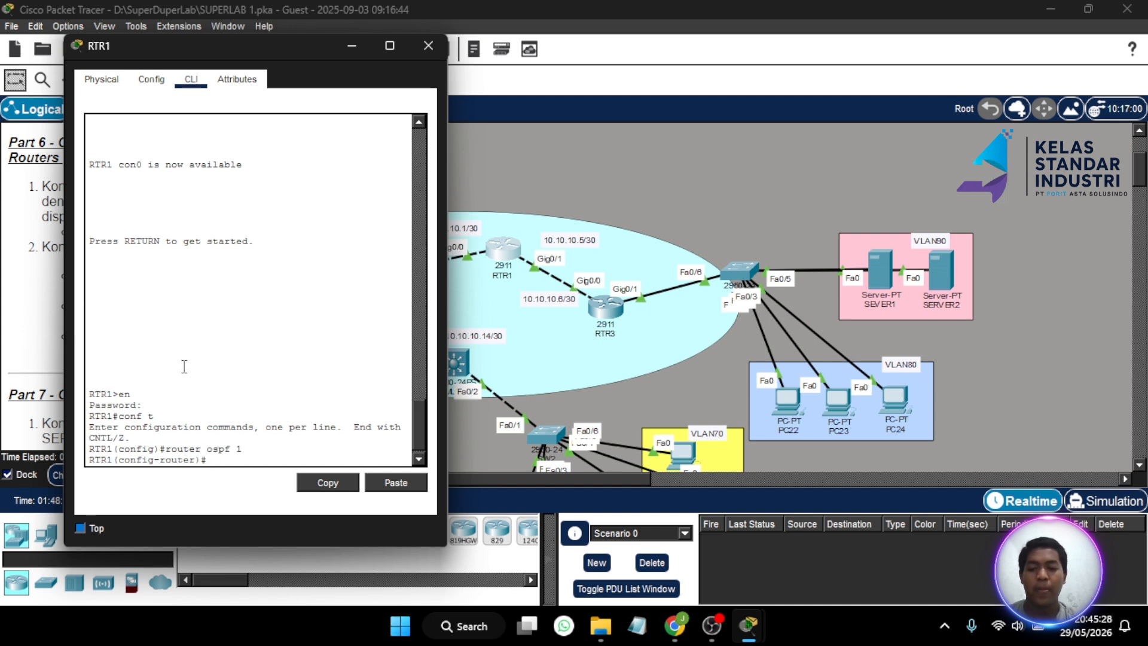
{"action": "type", "text": "n"}
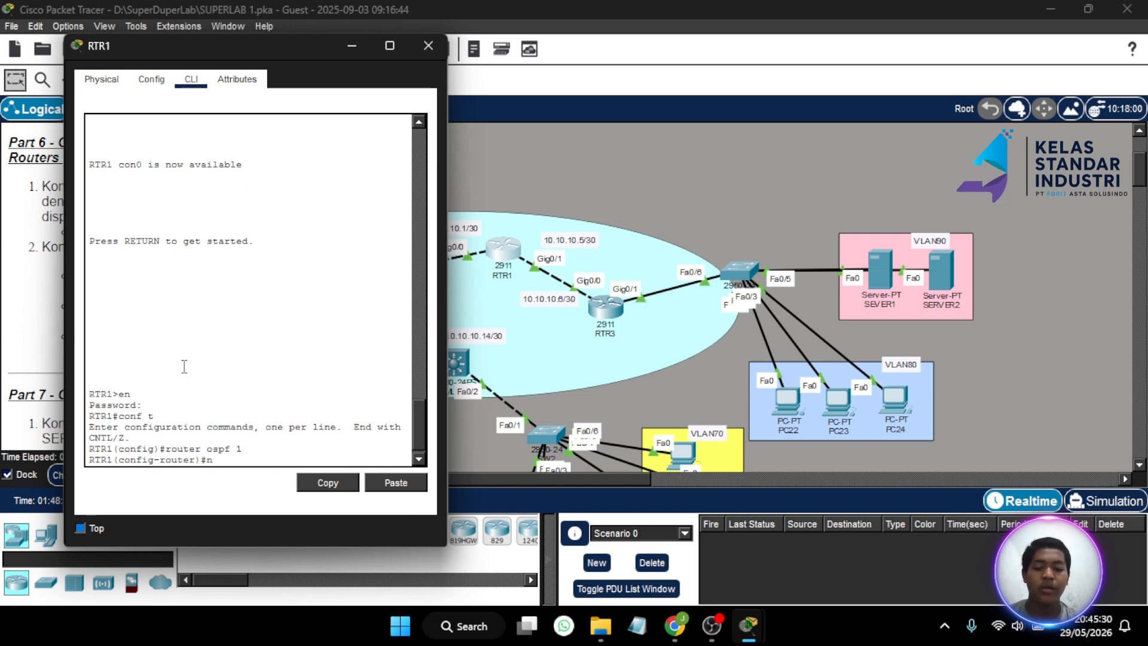
{"action": "type", "text": "et 10"}
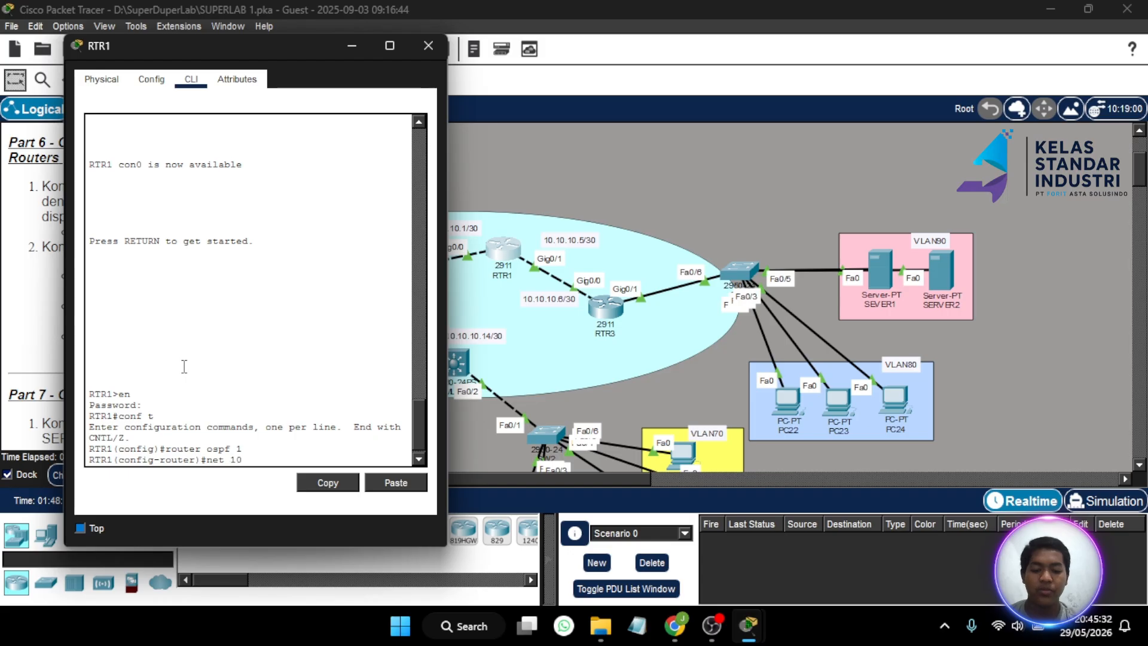
{"action": "type", "text": ".10.10."}
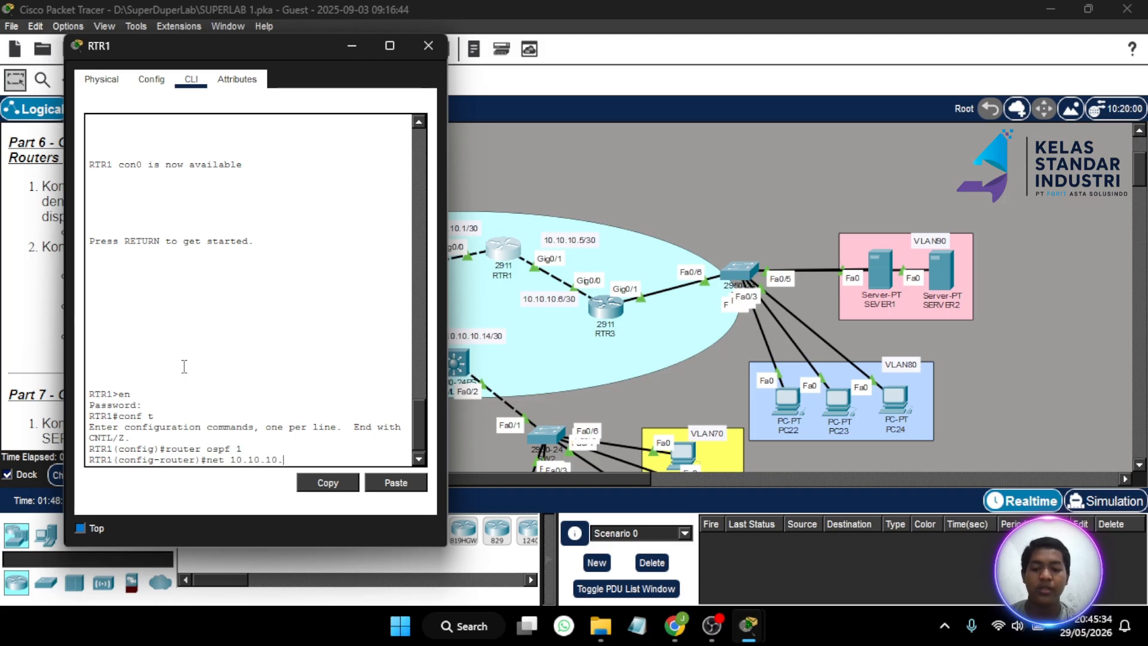
{"action": "type", "text": "4"}
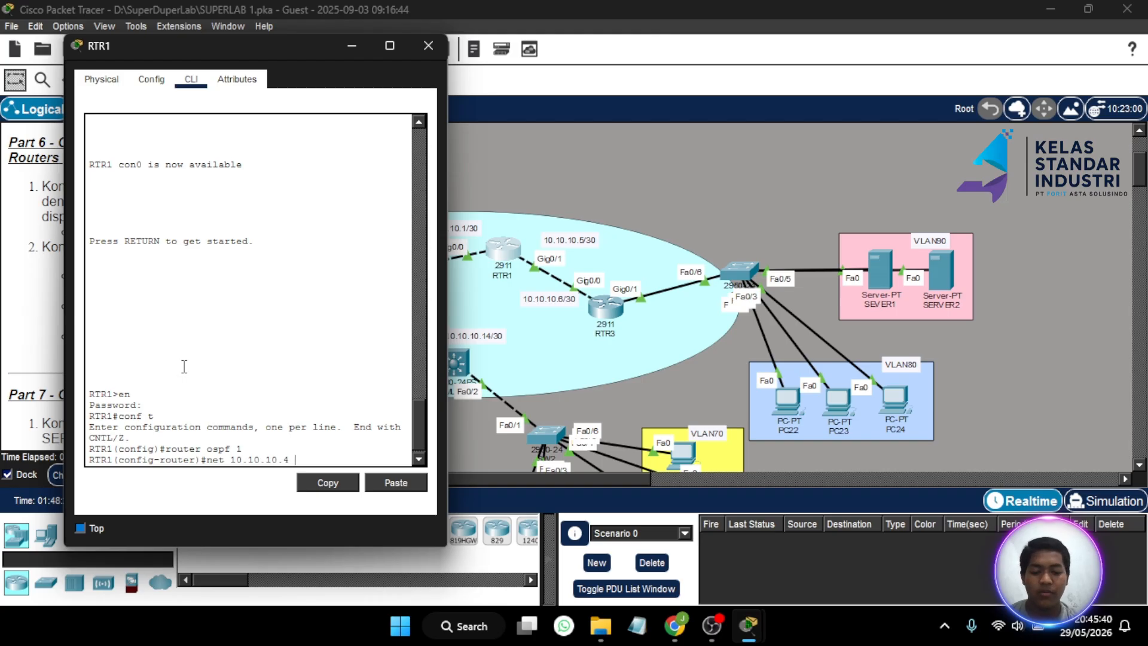
{"action": "type", "text": "0.0.0."}
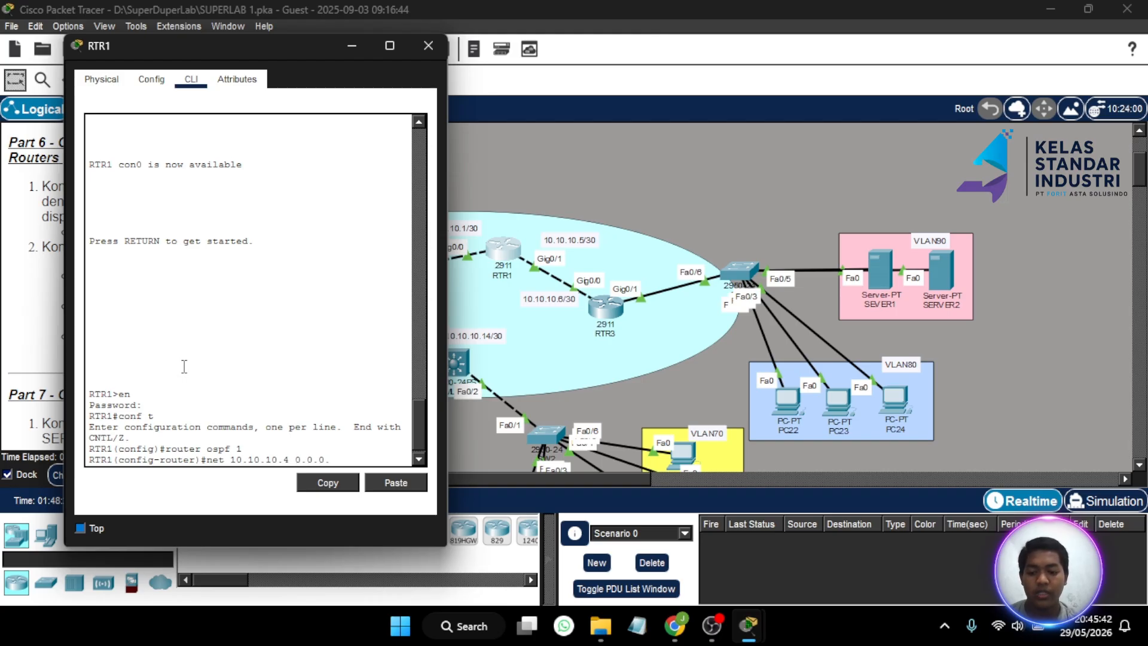
{"action": "type", "text": "3 area 0"}
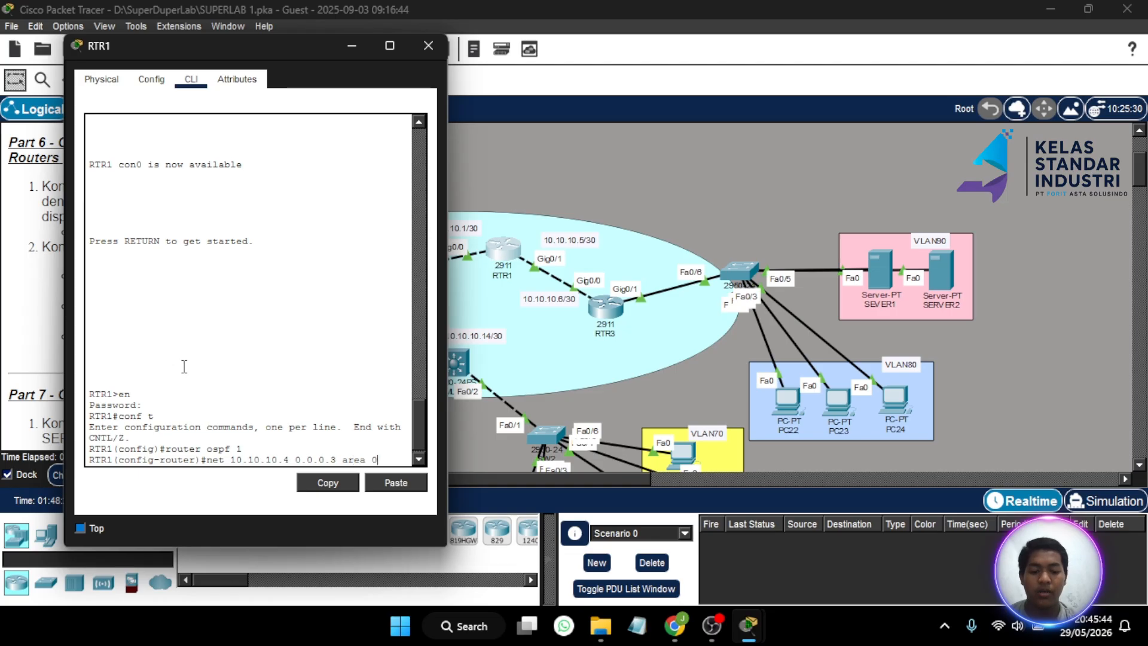
{"action": "key", "text": "Return"}
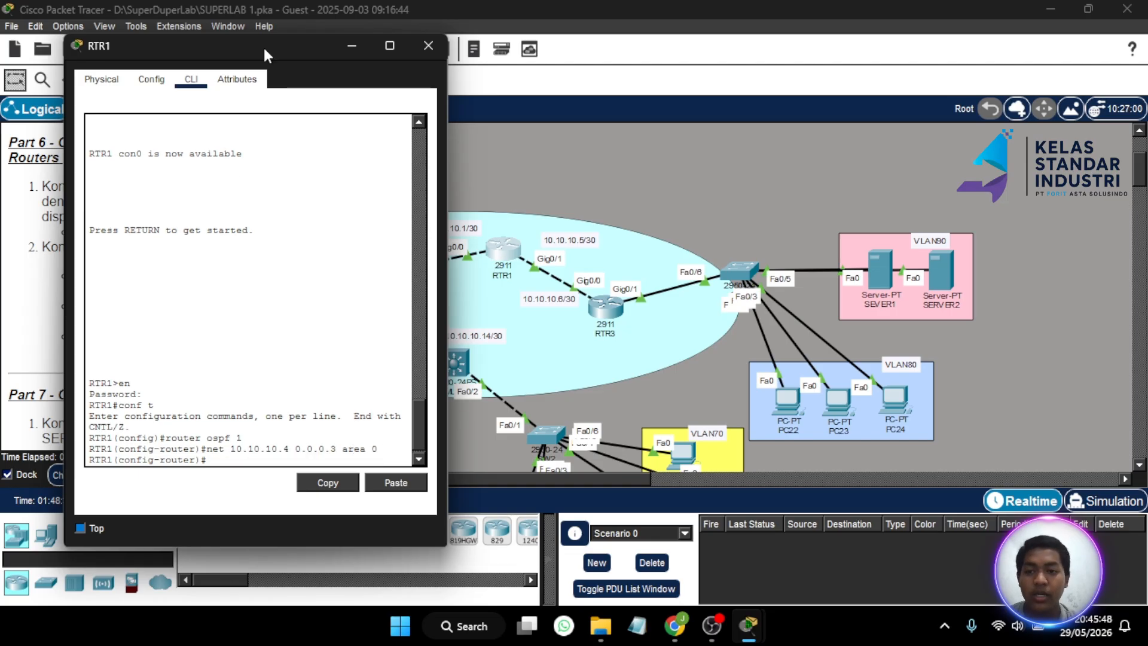
- Add network 10.10.10.0 0.0.0.3 area 0 to RTR1's OSPF, then close RTR1's window
{"action": "left_click_drag", "start_coordinate": [289, 47], "coordinate": [354, 69]}
{"action": "left_click_drag", "start_coordinate": [443, 85], "coordinate": [916, 77]}
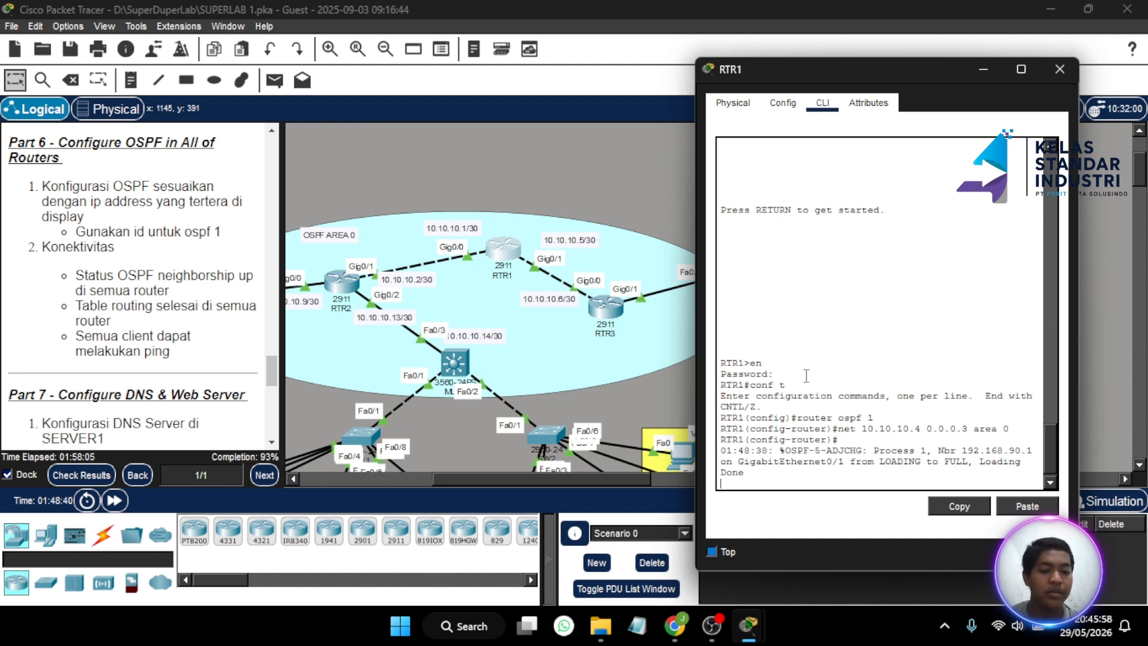
{"action": "key", "text": "Return"}
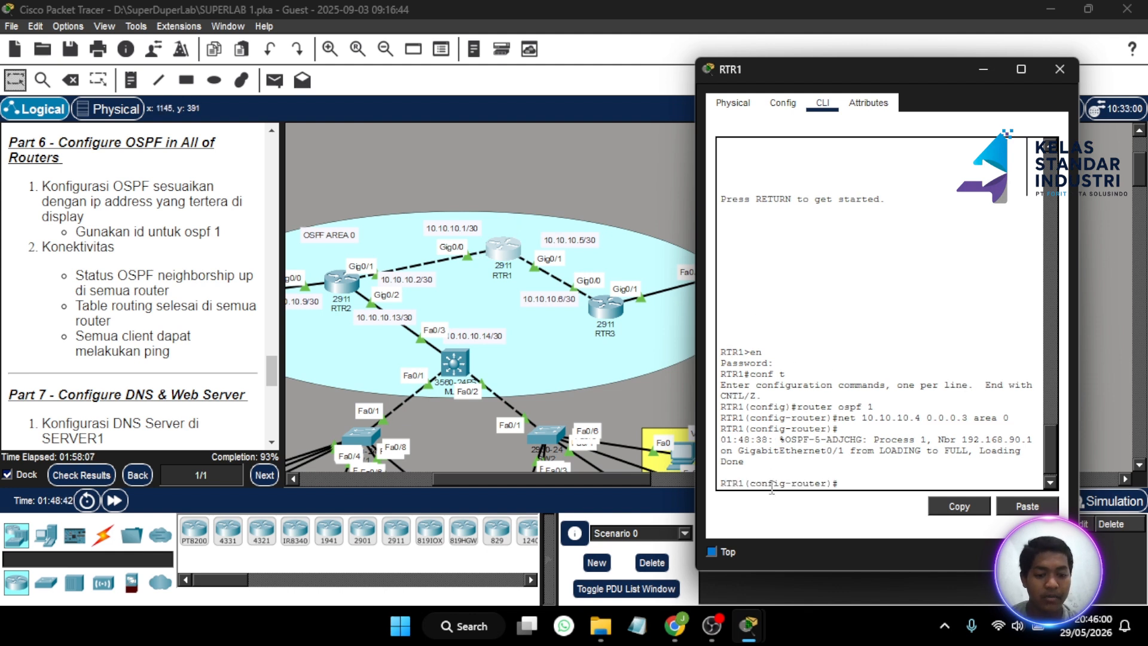
{"action": "key", "text": "Up"}
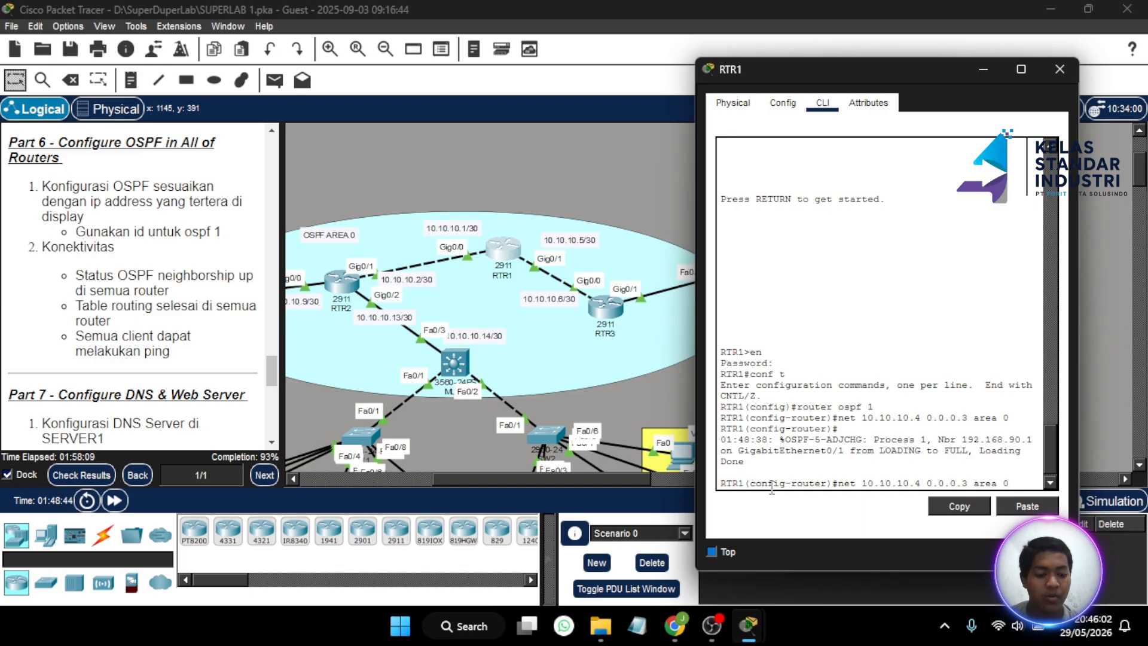
{"action": "key", "text": "Left"}
{"action": "key", "text": "Left"}
{"action": "key", "text": "Left"}
{"action": "key", "text": "Left"}
{"action": "key", "text": "Left"}
{"action": "key", "text": "Left"}
{"action": "key", "text": "Left"}
{"action": "key", "text": "Left"}
{"action": "key", "text": "Left"}
{"action": "key", "text": "Left"}
{"action": "key", "text": "Left"}
{"action": "key", "text": "Left"}
{"action": "key", "text": "Left"}
{"action": "key", "text": "Left"}
{"action": "key", "text": "Left"}
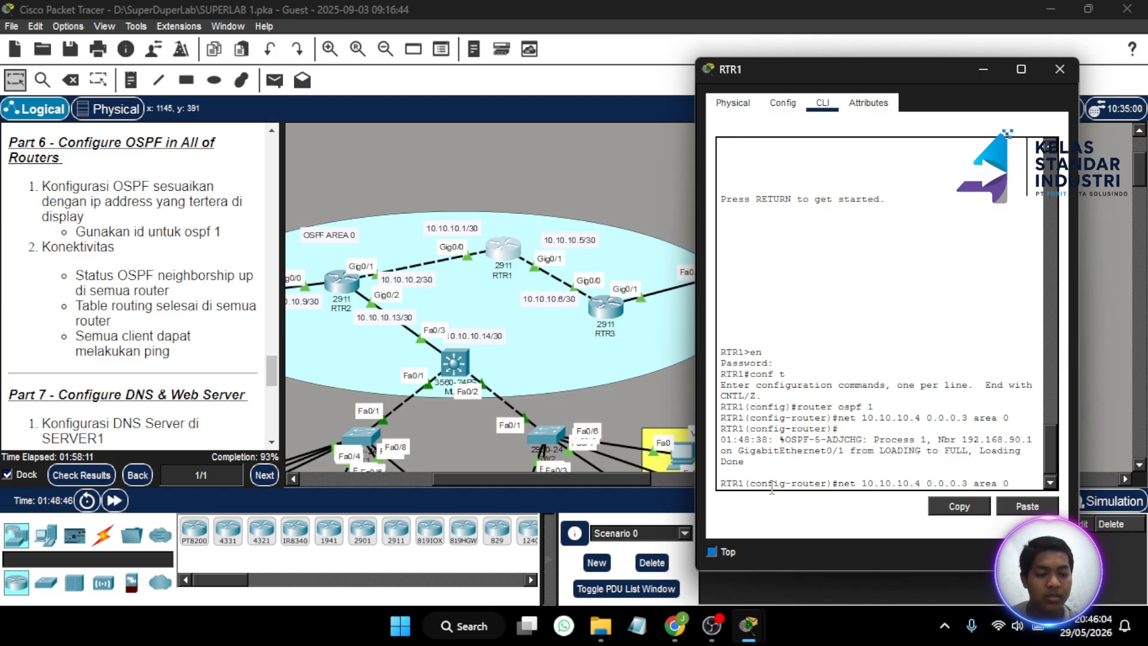
{"action": "key", "text": "BackSpace"}
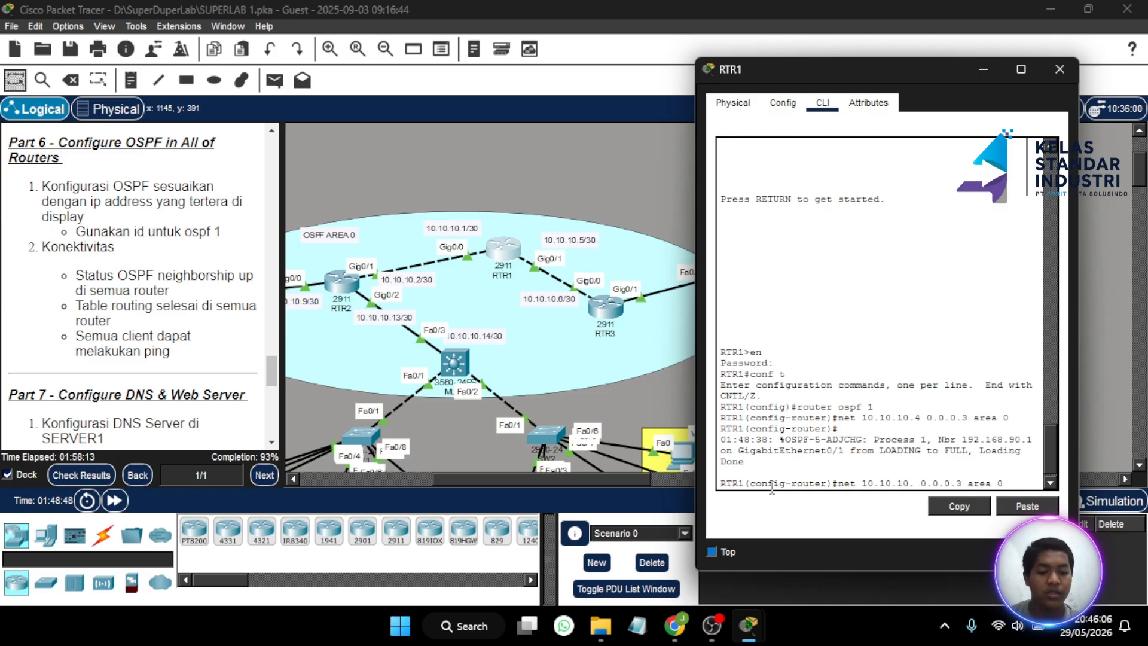
{"action": "type", "text": "0"}
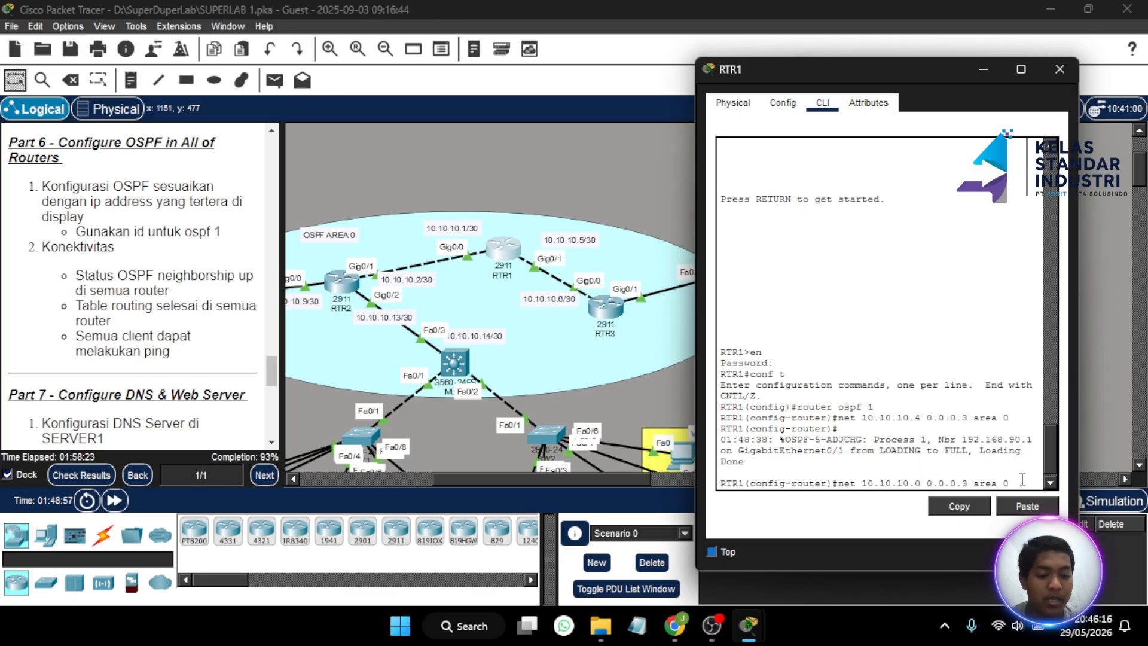
{"action": "key", "text": "Return"}
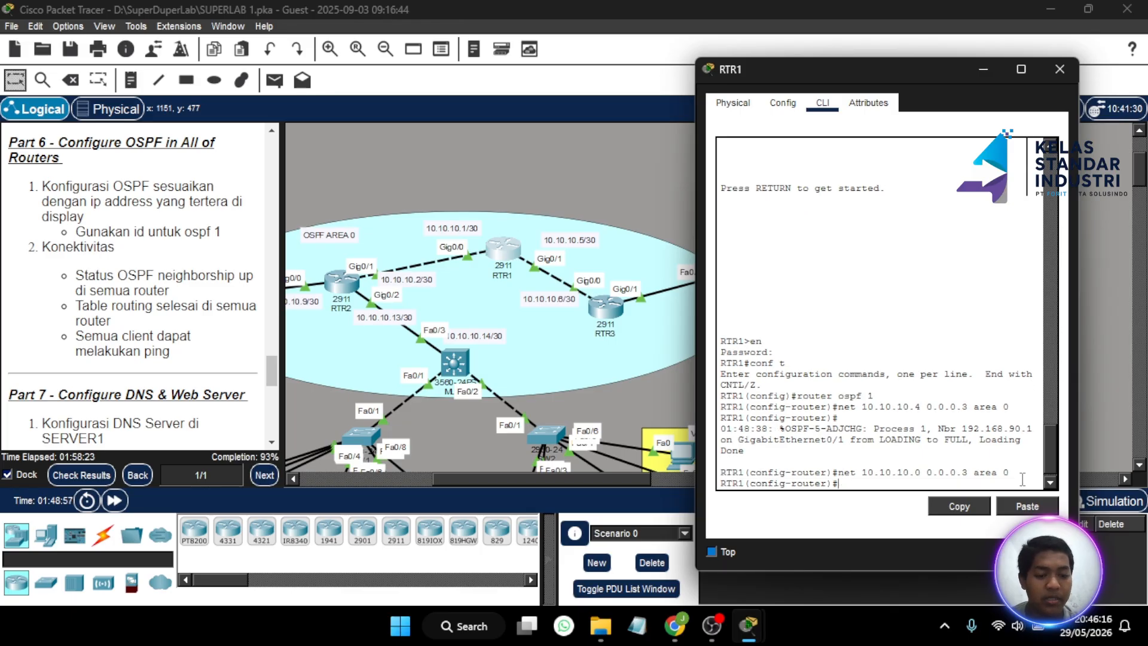
{"action": "left_click", "coordinate": [1059, 69]}
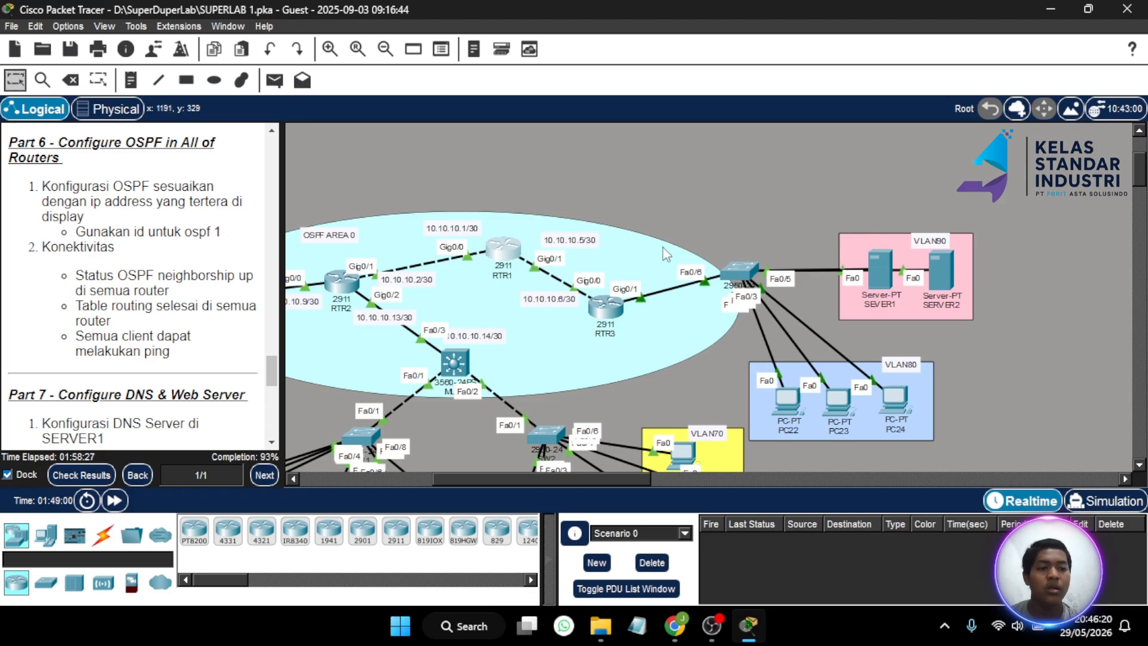
- In RTR2's CLI, enter privileged mode with its password, then global configuration mode
{"action": "scroll", "coordinate": [405, 332], "scroll_direction": "left", "scroll_amount": 5}
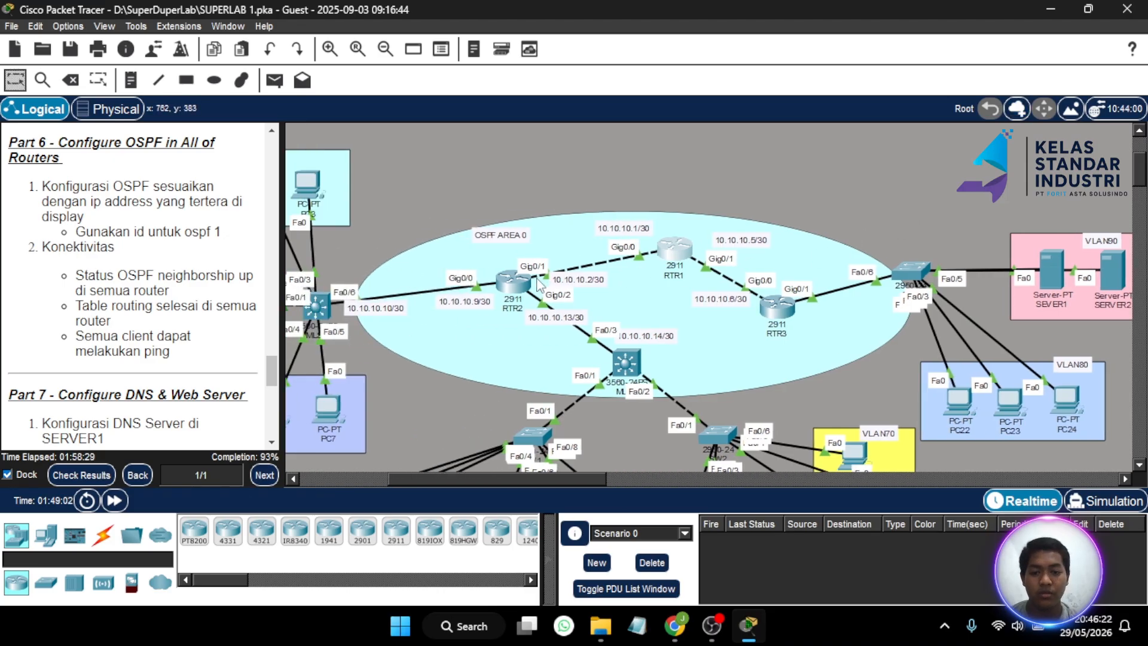
{"action": "left_click", "coordinate": [513, 283]}
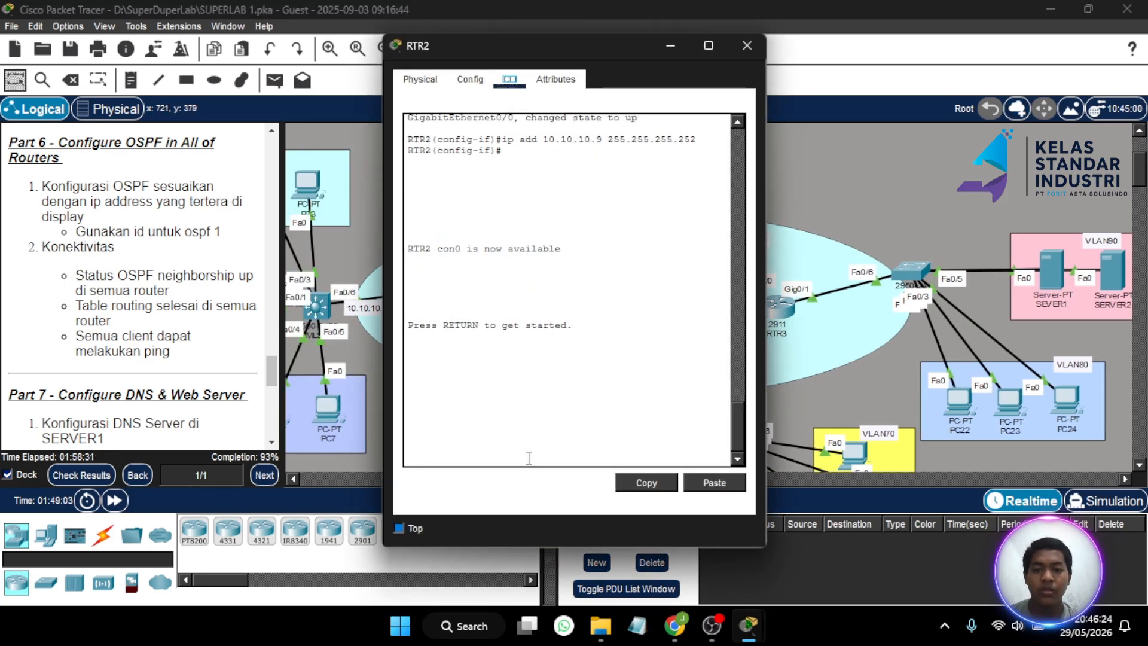
{"action": "key", "text": "Return"}
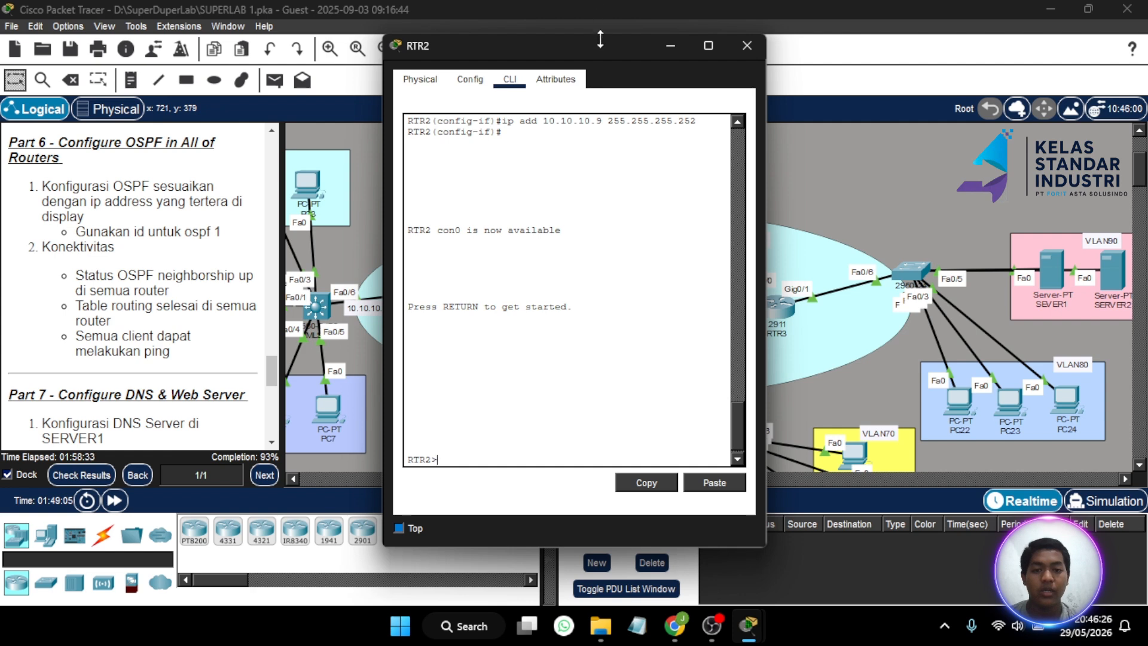
{"action": "left_click_drag", "start_coordinate": [599, 48], "coordinate": [212, 68]}
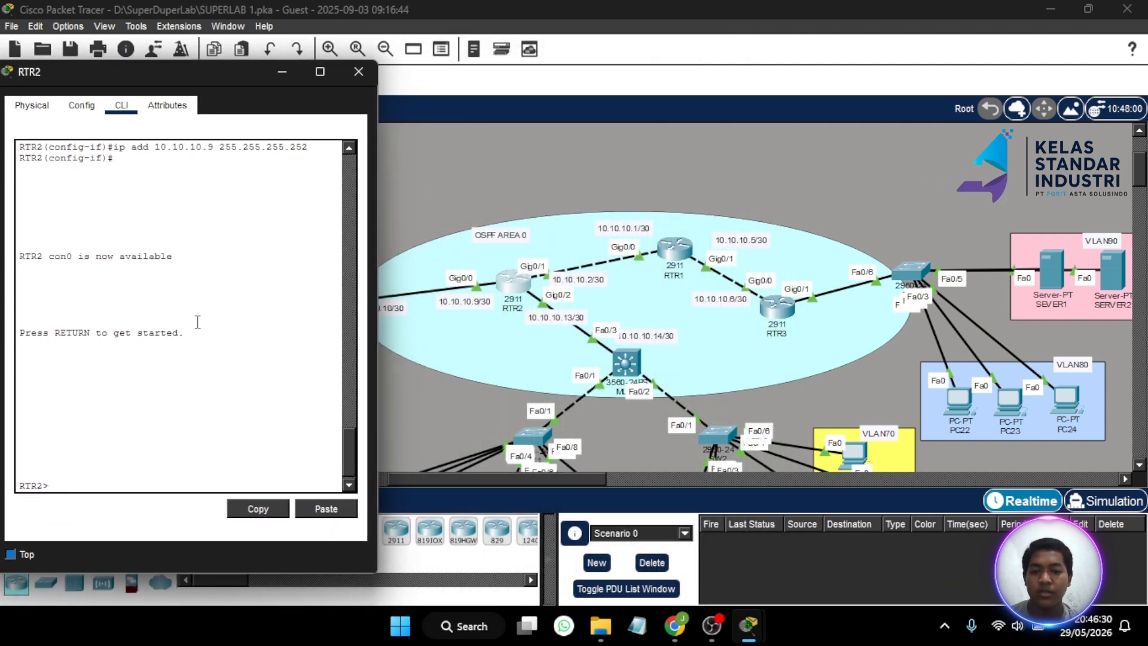
{"action": "type", "text": "en"}
{"action": "key", "text": "Return"}
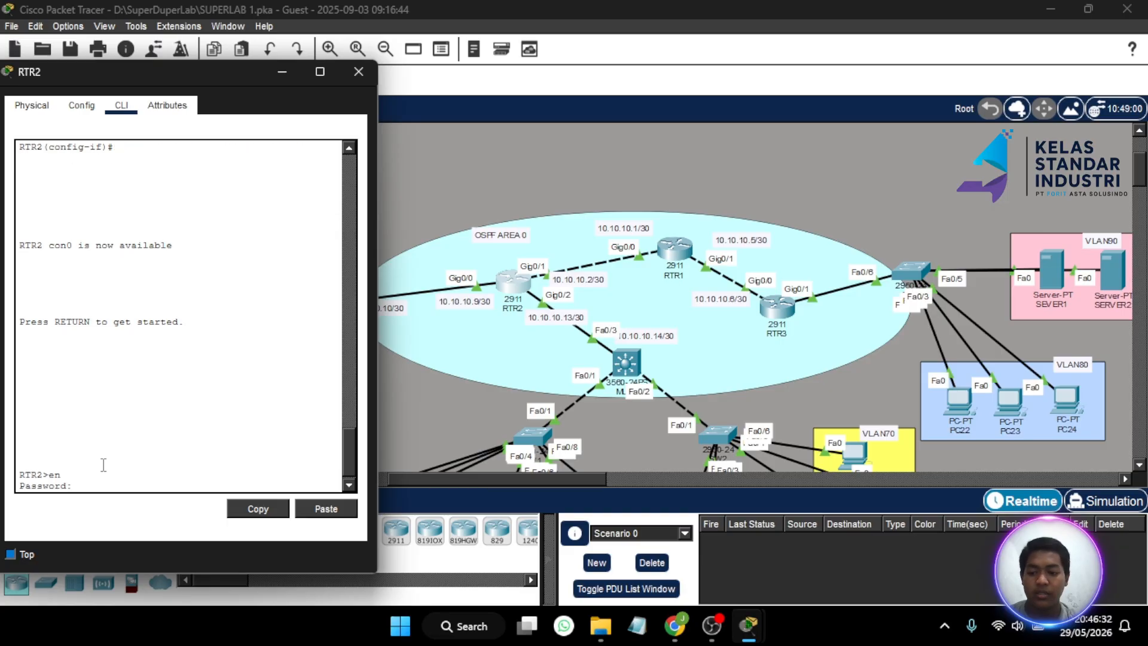
{"action": "key", "text": "Return"}
{"action": "type", "text": "conf t"}
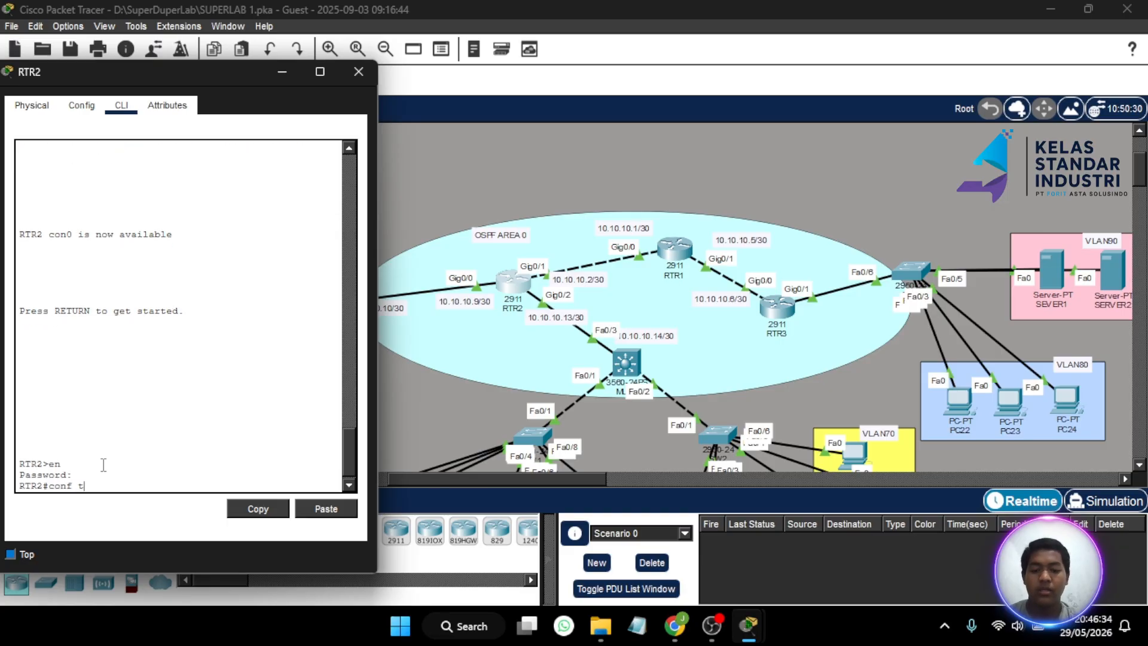
{"action": "key", "text": "Return"}
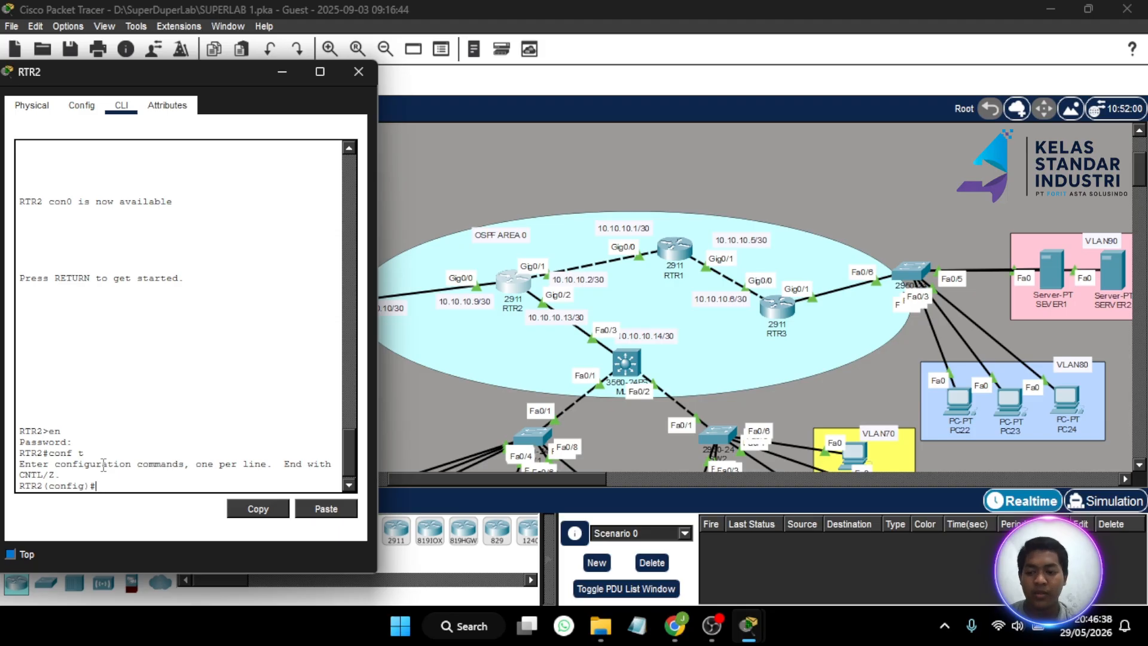
- Start OSPF process 1 on RTR2 and begin the 10.10.10.0 0.0.0.3 area network statement
{"action": "type", "text": "route"}
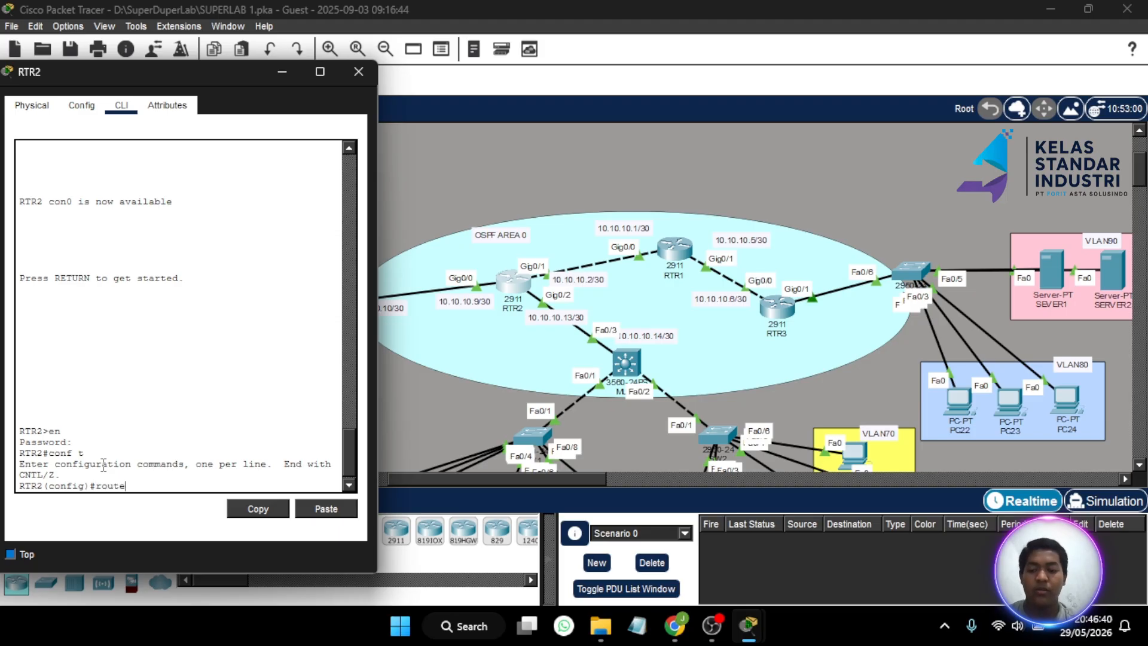
{"action": "type", "text": "r ospf 1"}
{"action": "key", "text": "Return"}
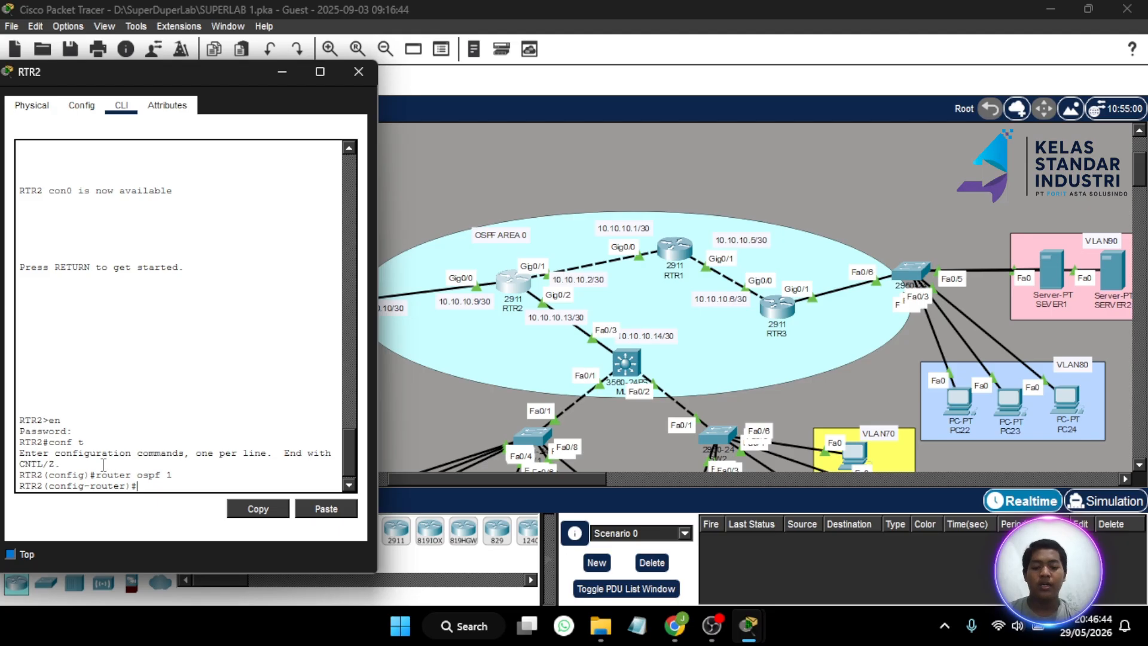
{"action": "type", "text": "net"}
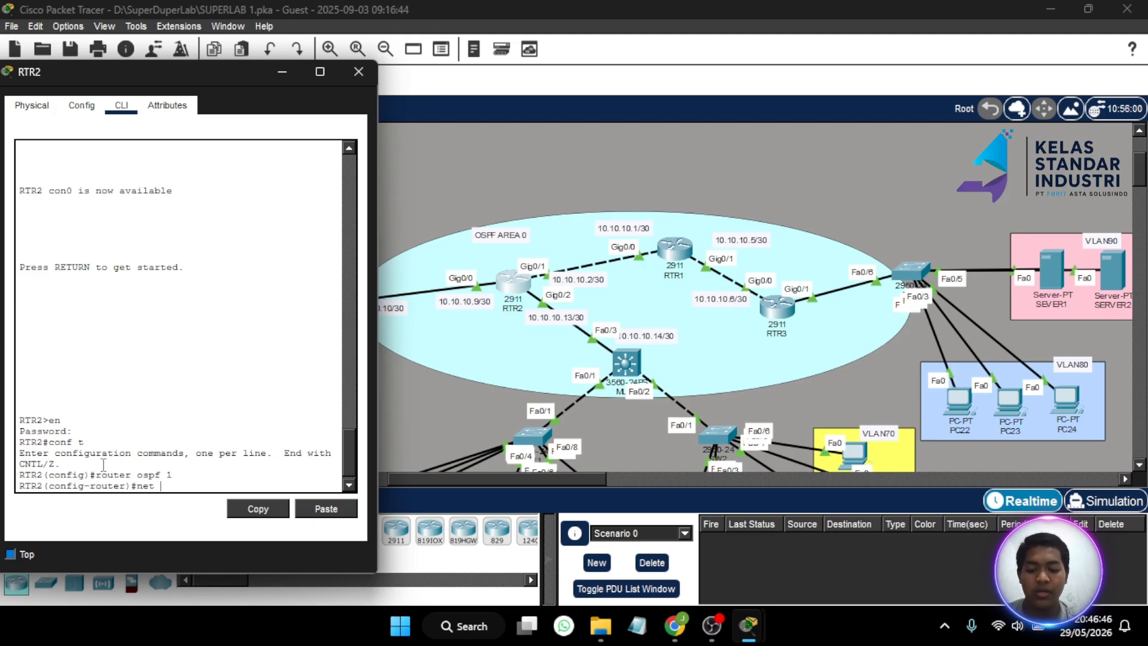
{"action": "type", "text": " 10.10.10"}
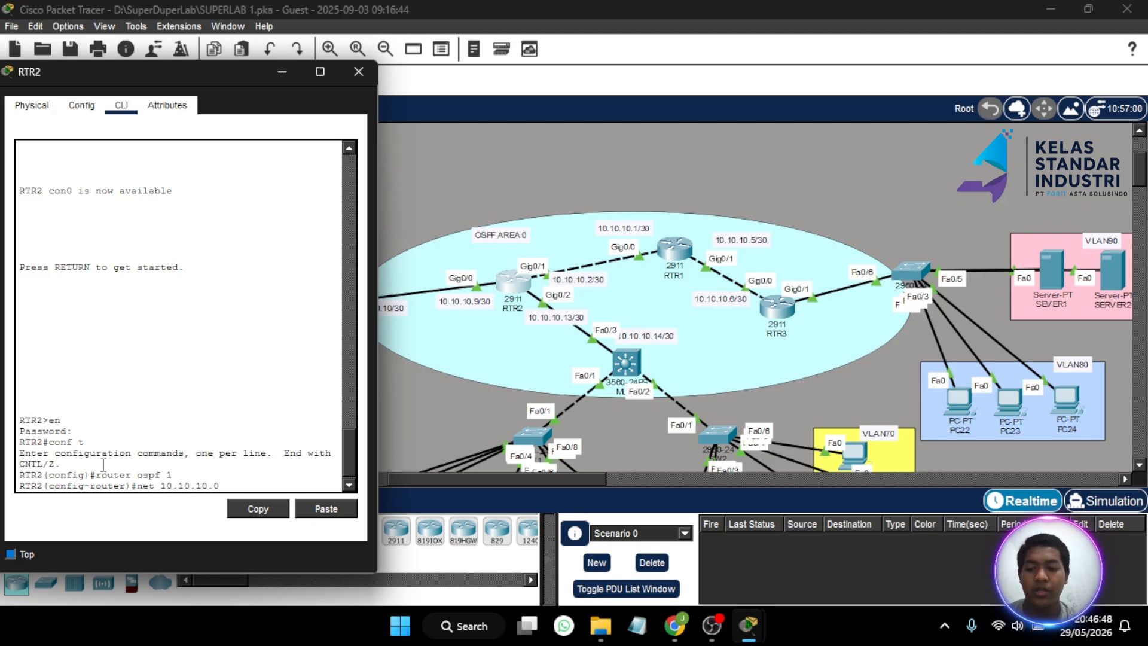
{"action": "type", "text": ".0 0."}
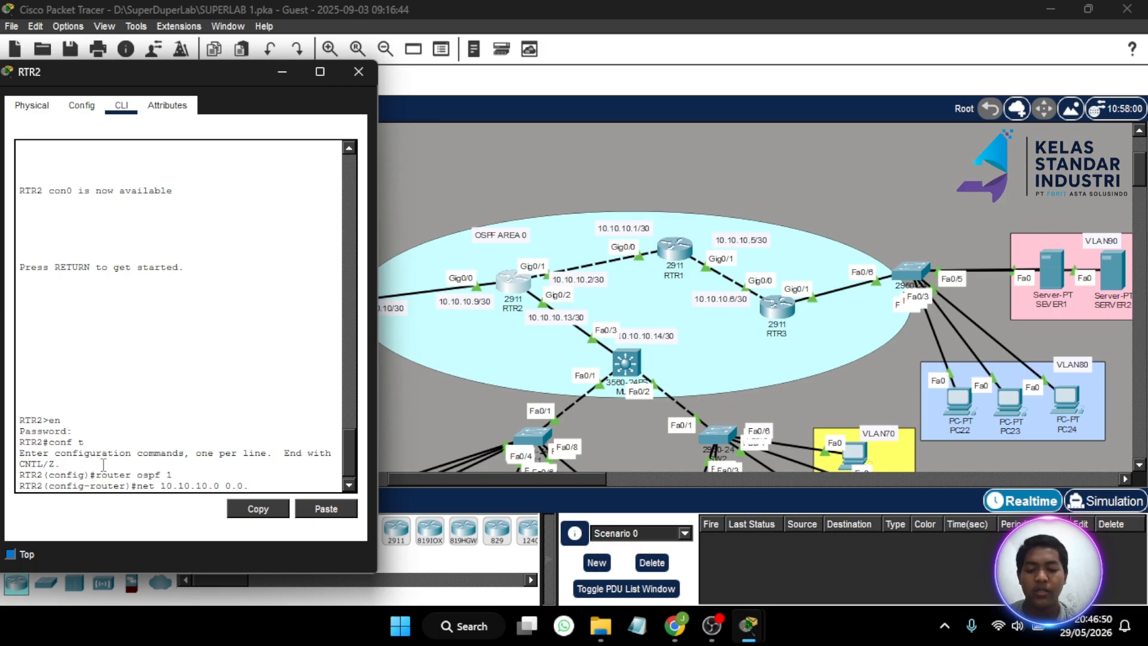
{"action": "type", "text": "0.0.3"}
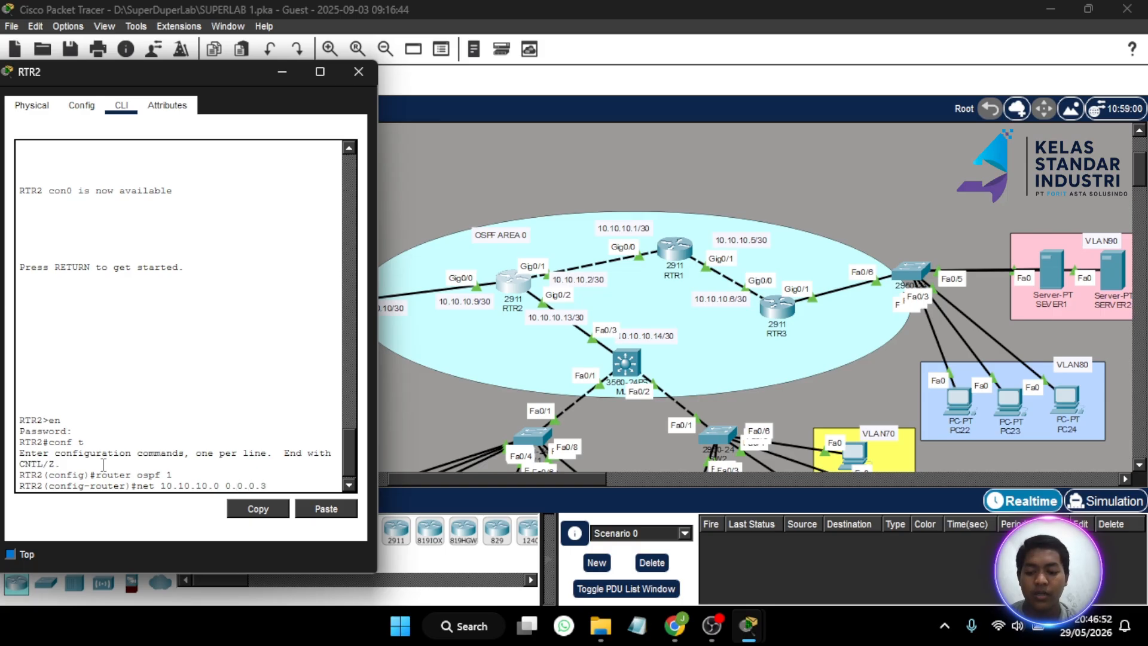
{"action": "type", "text": " area 0"}
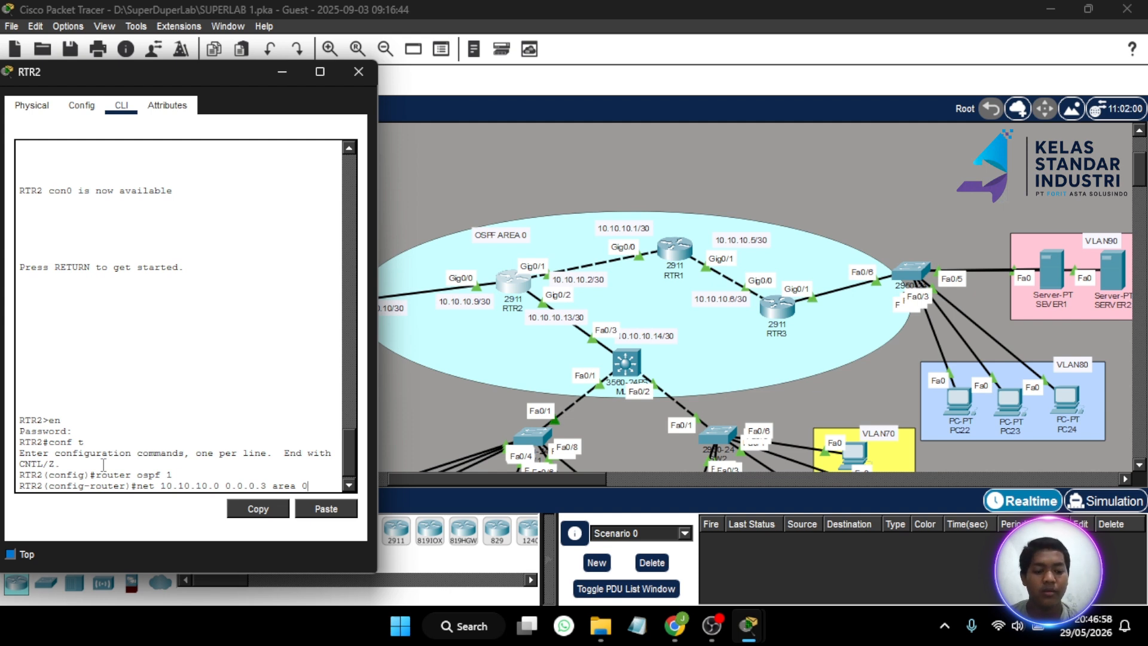
- Submit RTR2's 'network 10.10.10.0 0.0.0.3 area 0' statement and get a fresh prompt
{"action": "key", "text": "Return"}
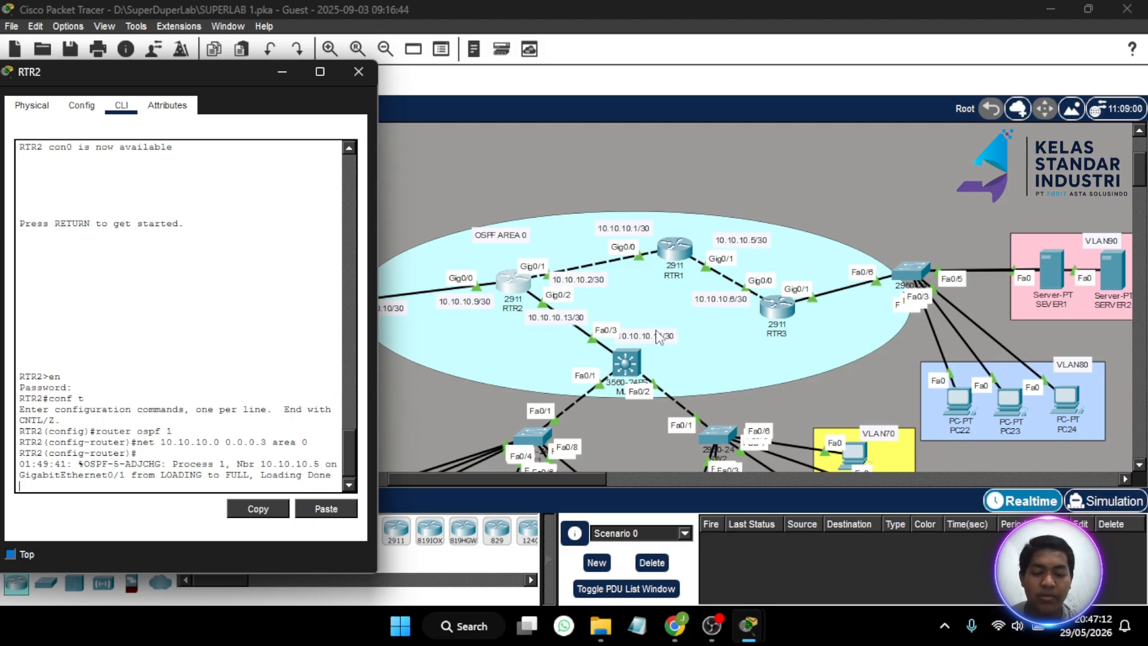
{"action": "scroll", "coordinate": [263, 321], "scroll_direction": "down", "scroll_amount": 1}
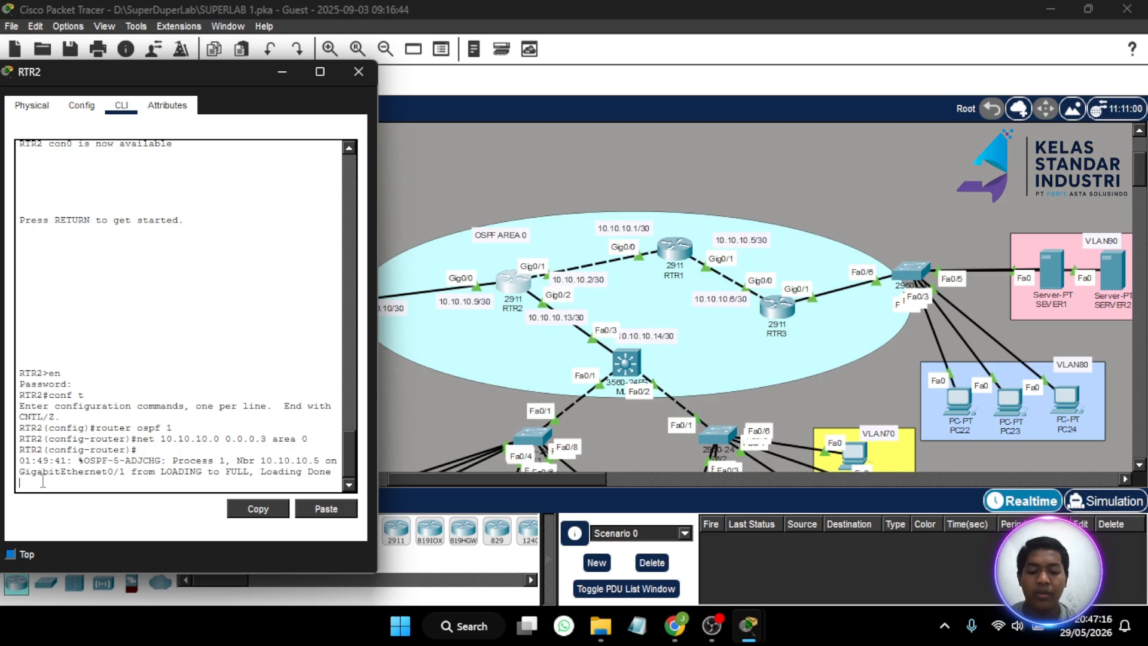
{"action": "key", "text": "Up"}
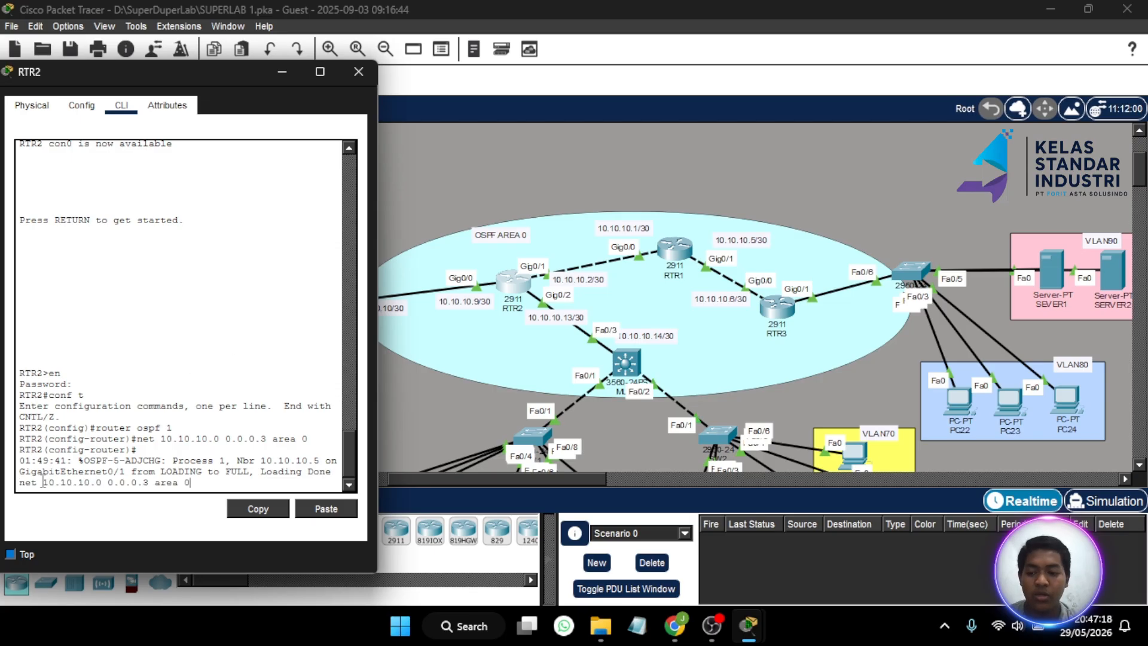
{"action": "key", "text": "BackSpace"}
{"action": "key", "text": "BackSpace"}
{"action": "key", "text": "BackSpace"}
{"action": "key", "text": "BackSpace"}
{"action": "key", "text": "BackSpace"}
{"action": "key", "text": "BackSpace"}
{"action": "key", "text": "BackSpace"}
{"action": "key", "text": "BackSpace"}
{"action": "key", "text": "BackSpace"}
{"action": "key", "text": "BackSpace"}
{"action": "key", "text": "BackSpace"}
{"action": "key", "text": "BackSpace"}
{"action": "key", "text": "BackSpace"}
{"action": "key", "text": "BackSpace"}
{"action": "key", "text": "BackSpace"}
{"action": "key", "text": "BackSpace"}
{"action": "key", "text": "BackSpace"}
{"action": "key", "text": "BackSpace"}
{"action": "key", "text": "BackSpace"}
{"action": "key", "text": "BackSpace"}
{"action": "key", "text": "Return"}
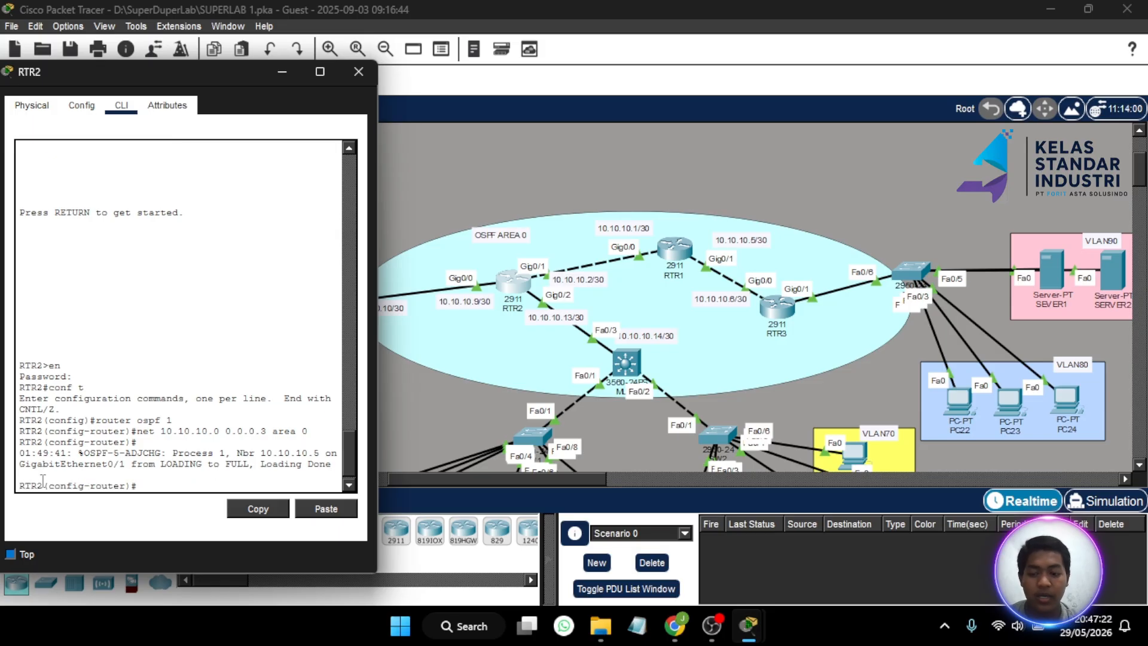
- Add network 10.10.12.0 0.0.0.3 in area 0 to RTR2's OSPF process 1
{"action": "key", "text": "Up"}
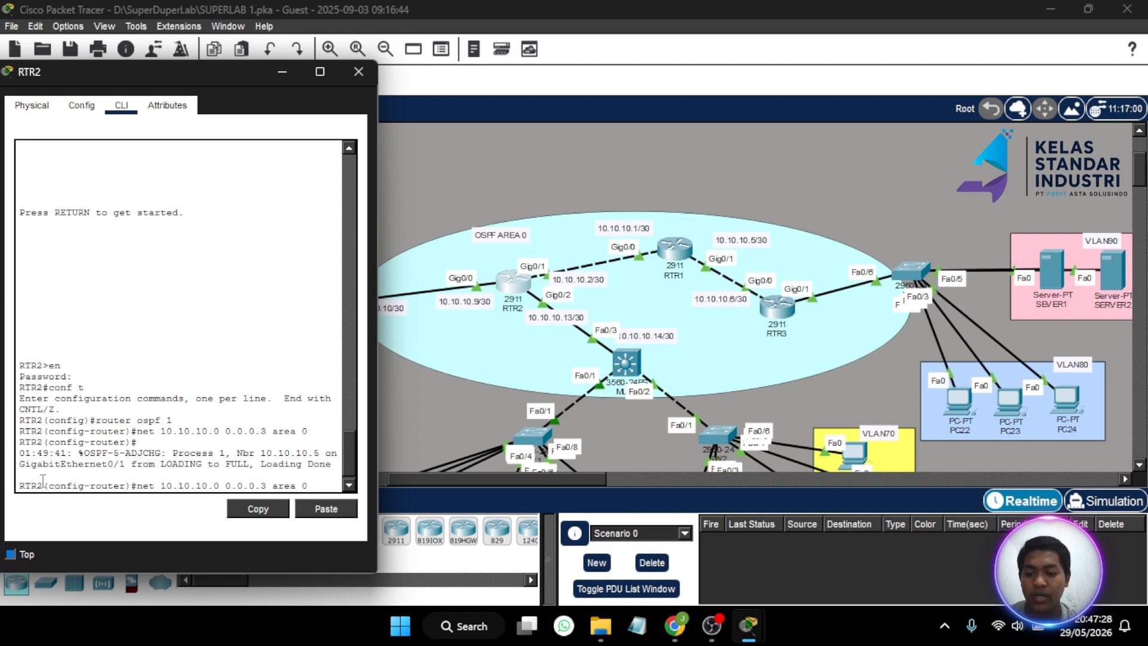
{"action": "key", "text": "BackSpace"}
{"action": "key", "text": "BackSpace"}
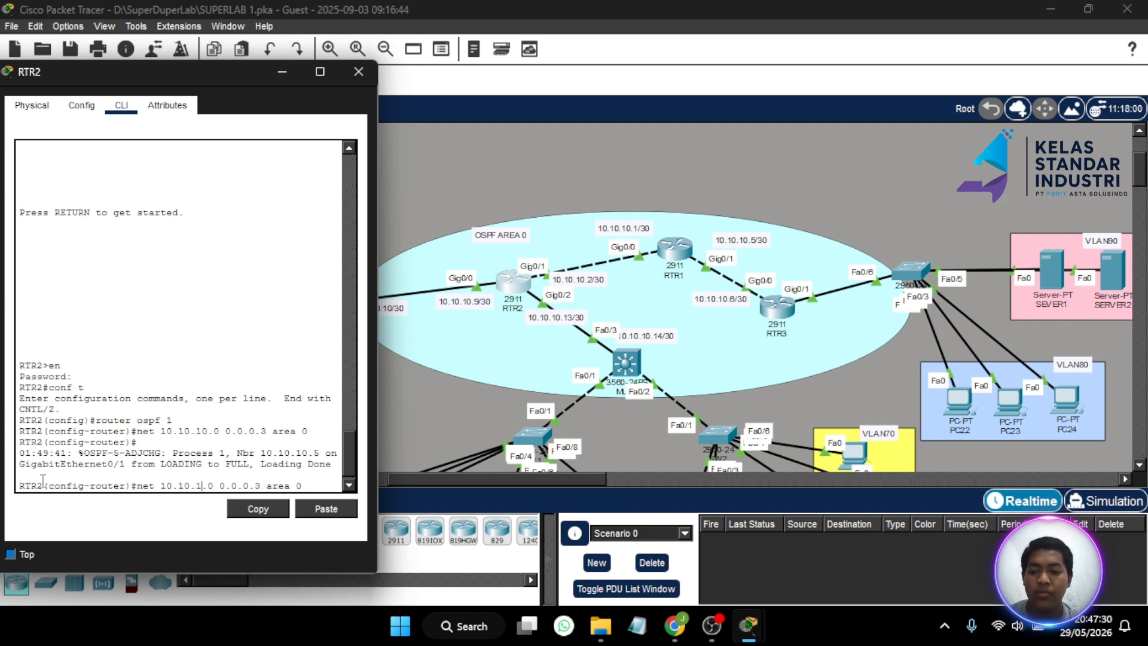
{"action": "type", "text": "10"}
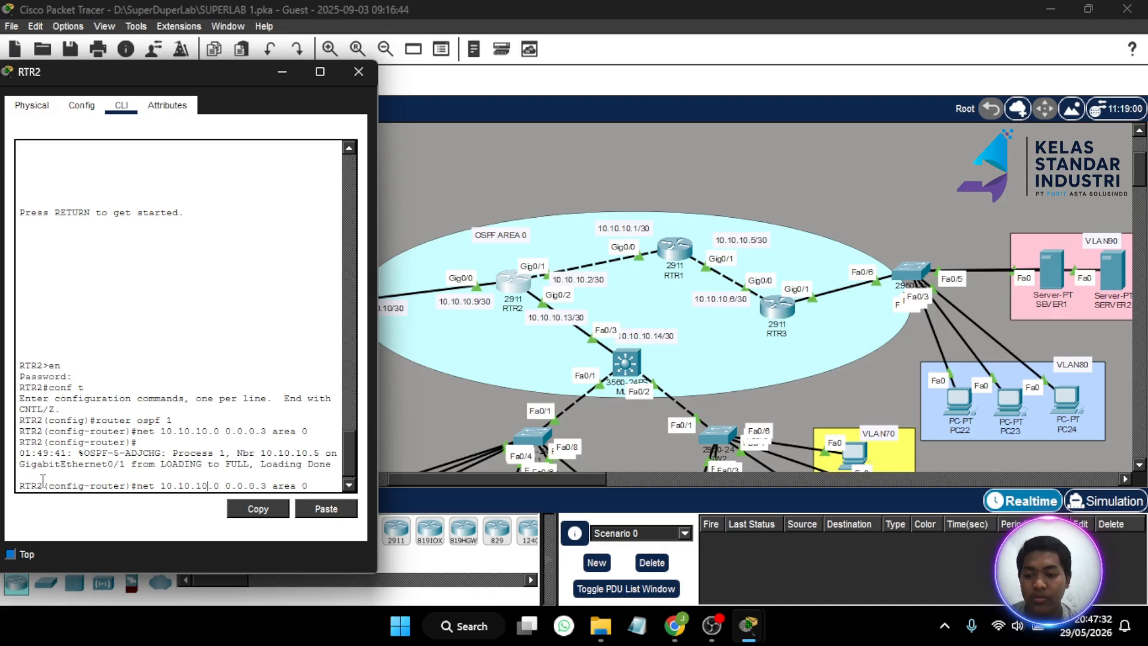
{"action": "key", "text": "BackSpace"}
{"action": "type", "text": "12"}
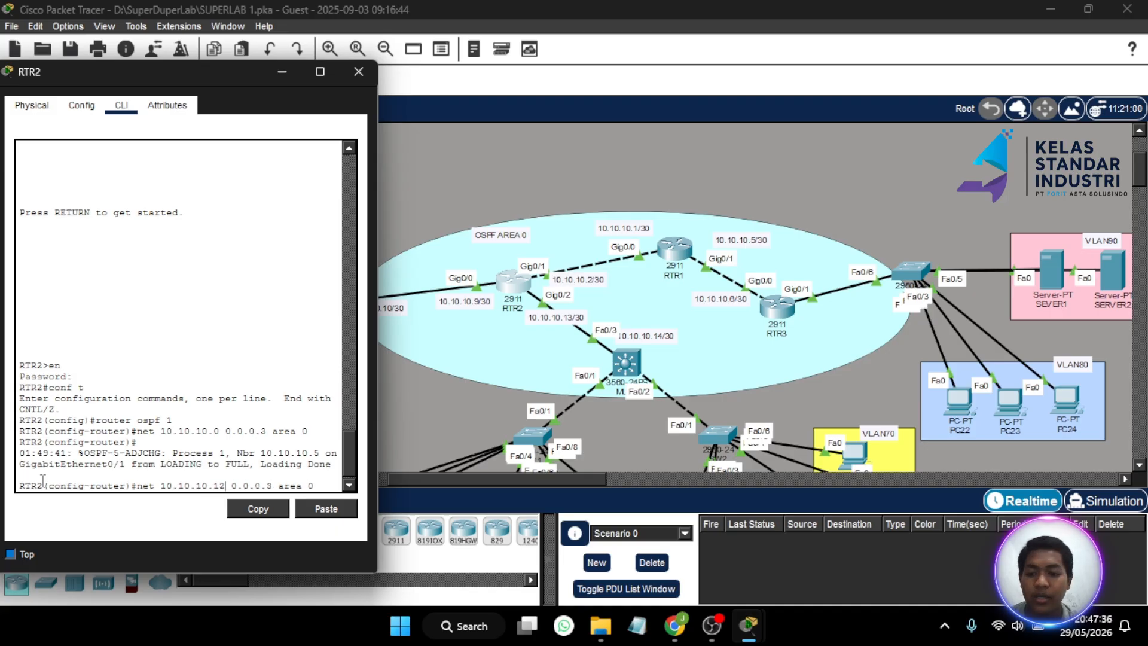
{"action": "key", "text": "BackSpace"}
{"action": "key", "text": "BackSpace"}
{"action": "key", "text": "BackSpace"}
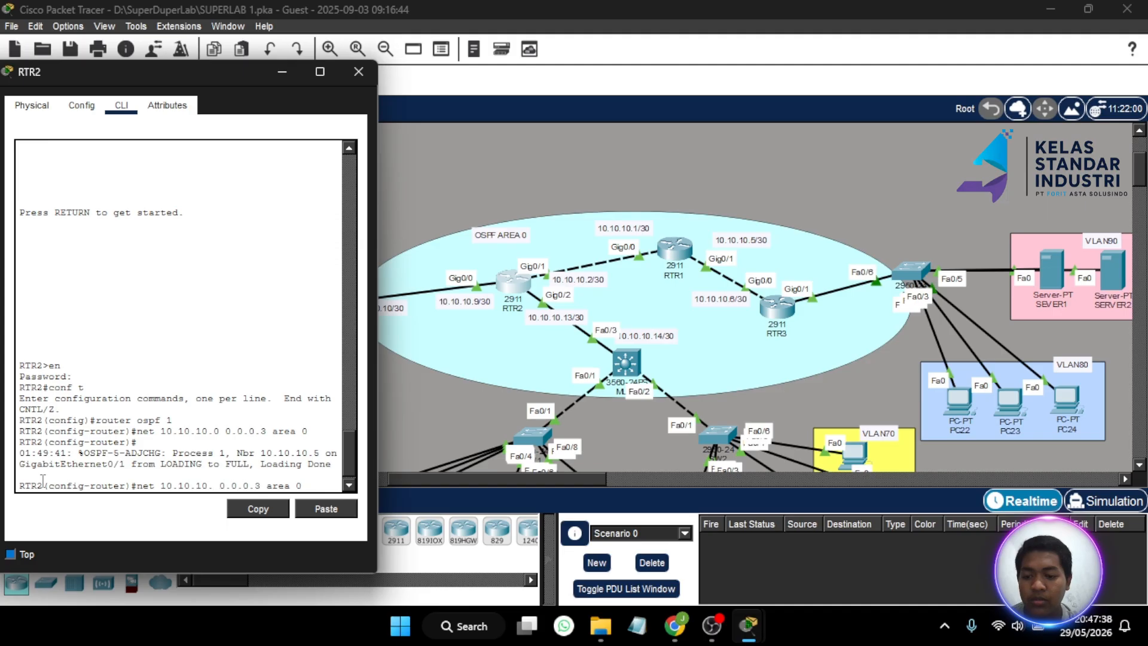
{"action": "key", "text": "BackSpace"}
{"action": "type", "text": "2"}
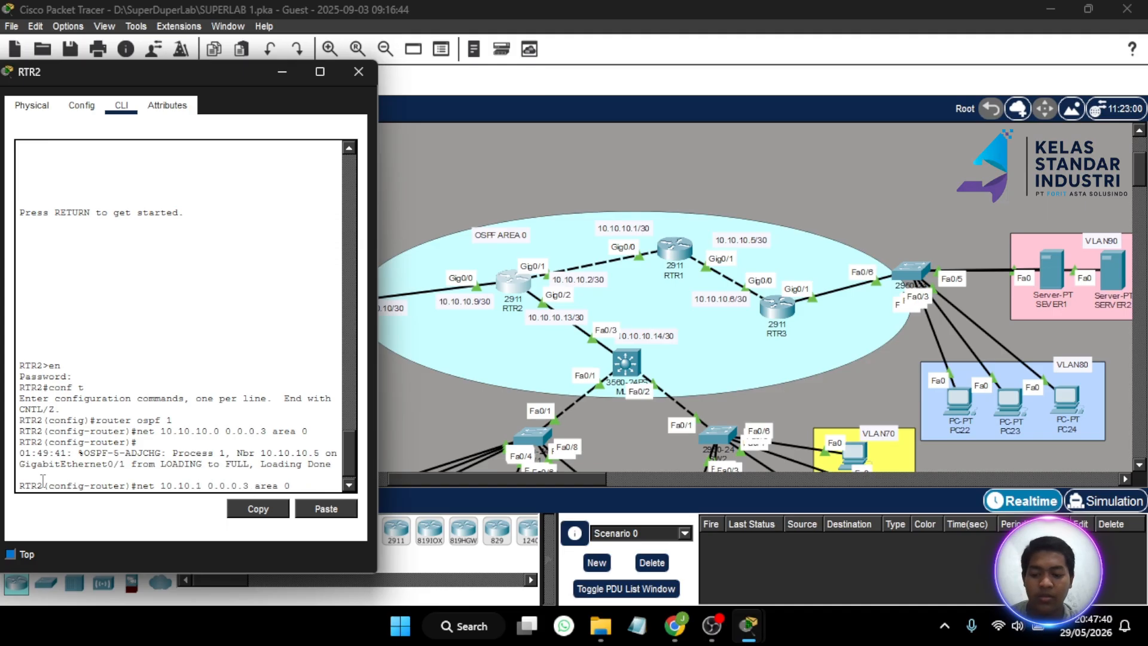
{"action": "type", "text": ".0"}
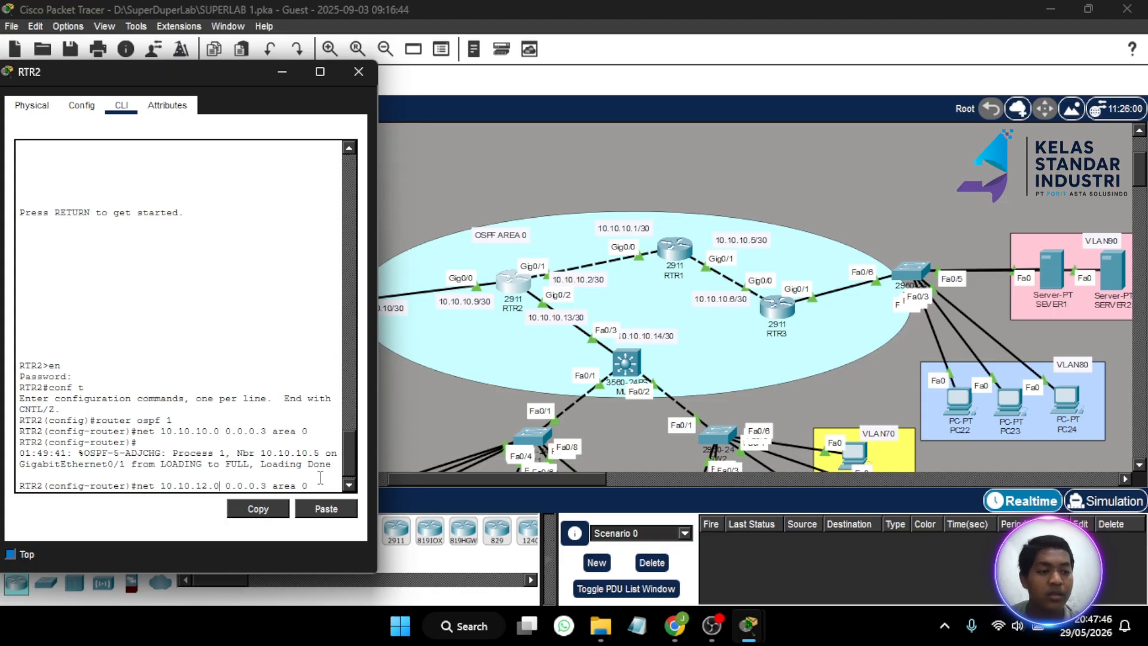
{"action": "key", "text": "Return"}
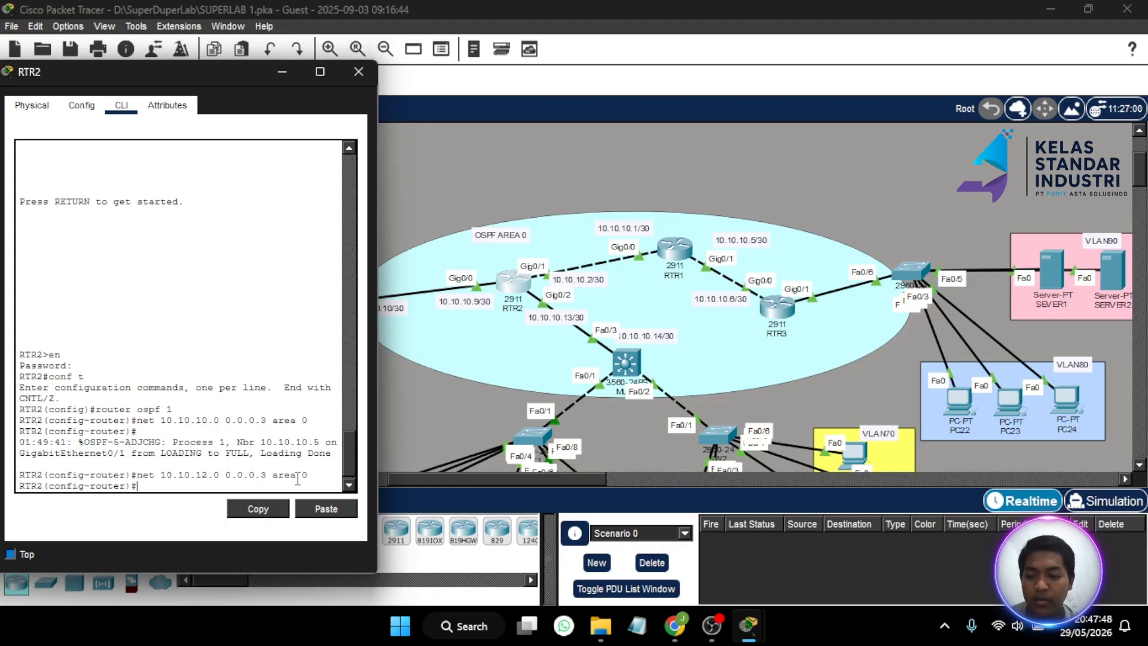
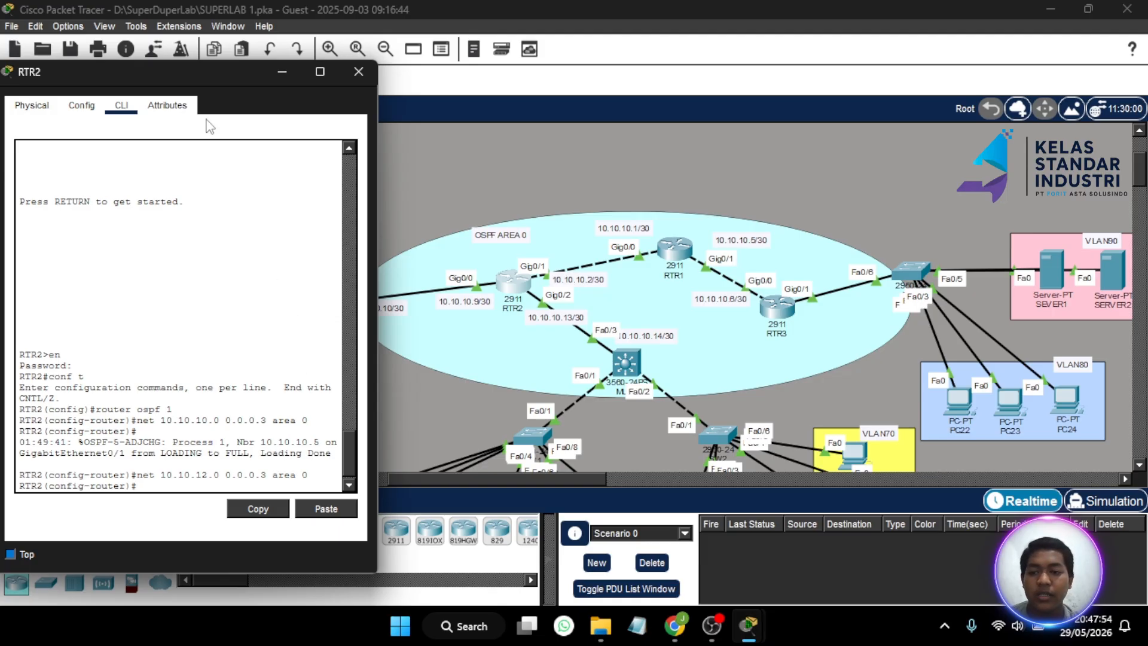
- Edit RTR2's recalled OSPF network statement to 'net 10.10.8.0 0.0.0.3 area 0' and submit it
{"action": "left_click_drag", "start_coordinate": [231, 73], "coordinate": [846, 84]}
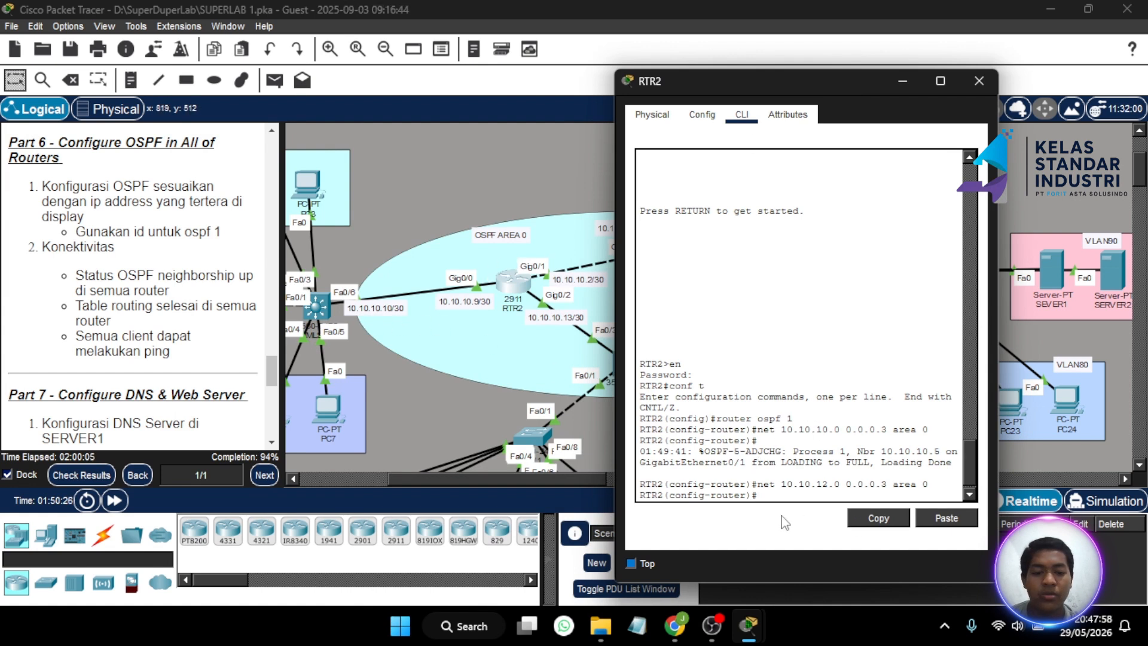
{"action": "key", "text": "Up"}
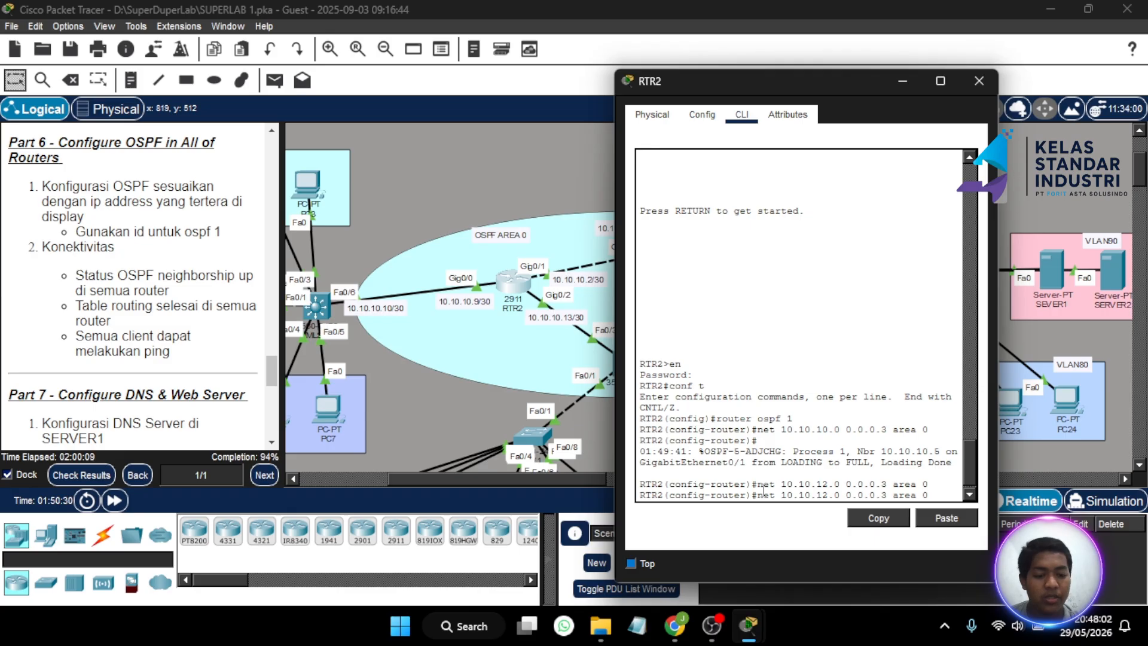
{"action": "key", "text": "Left"}
{"action": "key", "text": "Left"}
{"action": "key", "text": "Left"}
{"action": "key", "text": "Left"}
{"action": "key", "text": "Left"}
{"action": "key", "text": "Left"}
{"action": "key", "text": "Left"}
{"action": "key", "text": "Left"}
{"action": "key", "text": "Left"}
{"action": "key", "text": "Left"}
{"action": "key", "text": "Left"}
{"action": "key", "text": "Left"}
{"action": "key", "text": "Left"}
{"action": "key", "text": "Left"}
{"action": "key", "text": "Left"}
{"action": "key", "text": "Left"}
{"action": "key", "text": "Left"}
{"action": "key", "text": "BackSpace"}
{"action": "key", "text": "BackSpace"}
{"action": "type", "text": "8"}
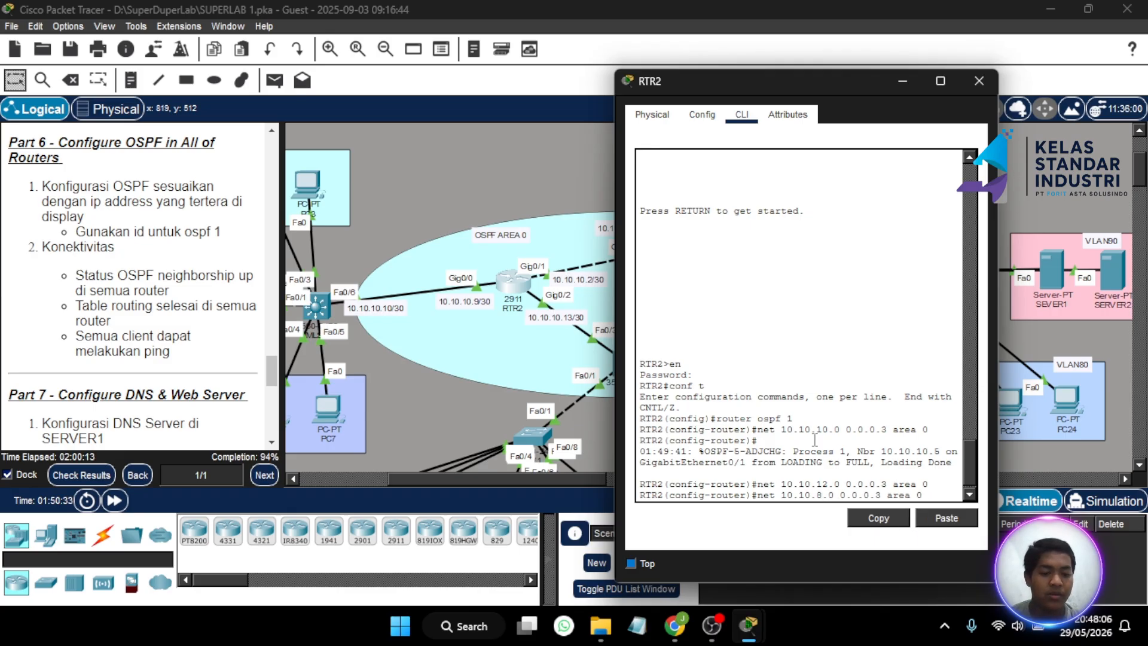
{"action": "key", "text": "Return"}
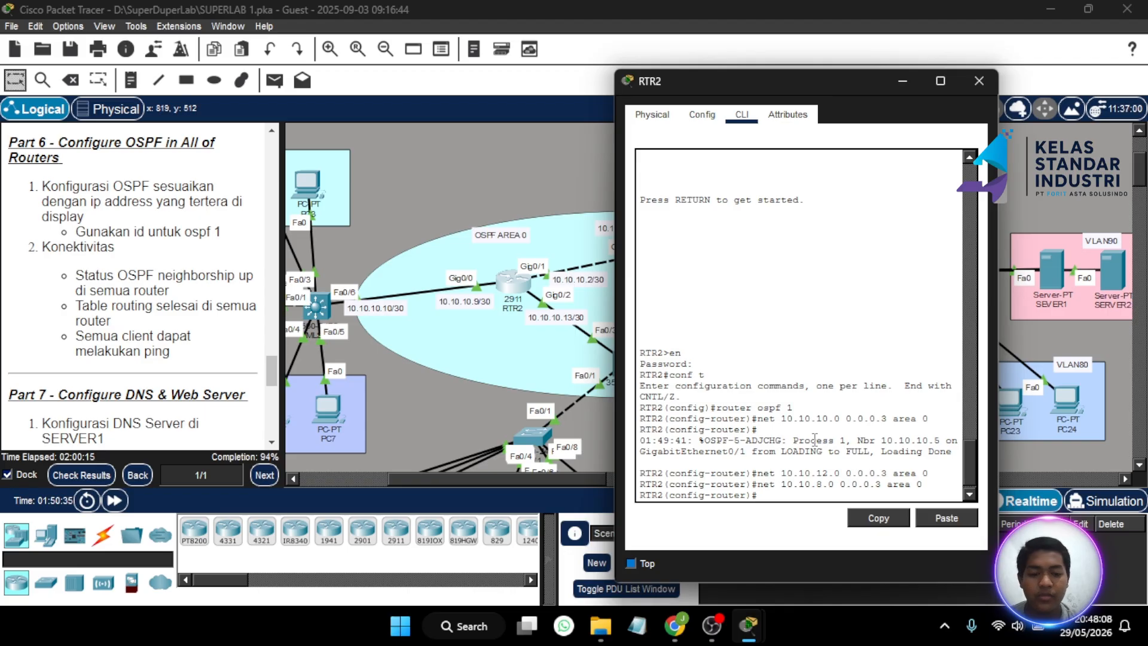
- Close RTR2, open MLS1's CLI and enter privileged EXEC mode
{"action": "left_click", "coordinate": [970, 90]}
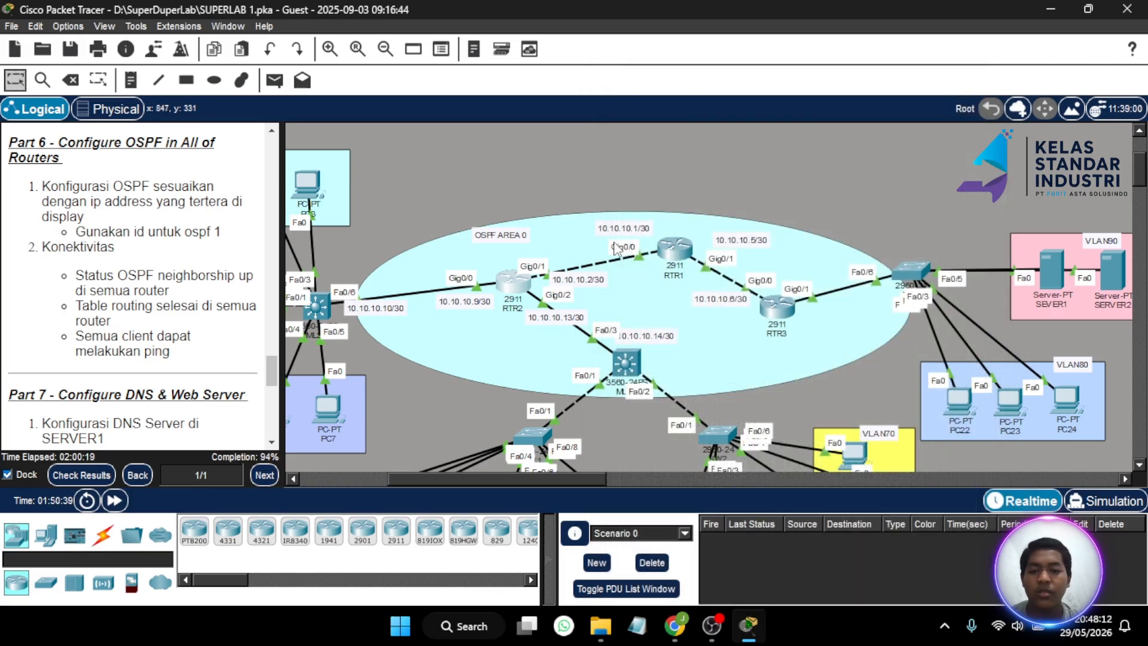
{"action": "scroll", "coordinate": [616, 248], "scroll_direction": "right", "scroll_amount": 3}
{"action": "scroll", "coordinate": [616, 248], "scroll_direction": "right", "scroll_amount": 1}
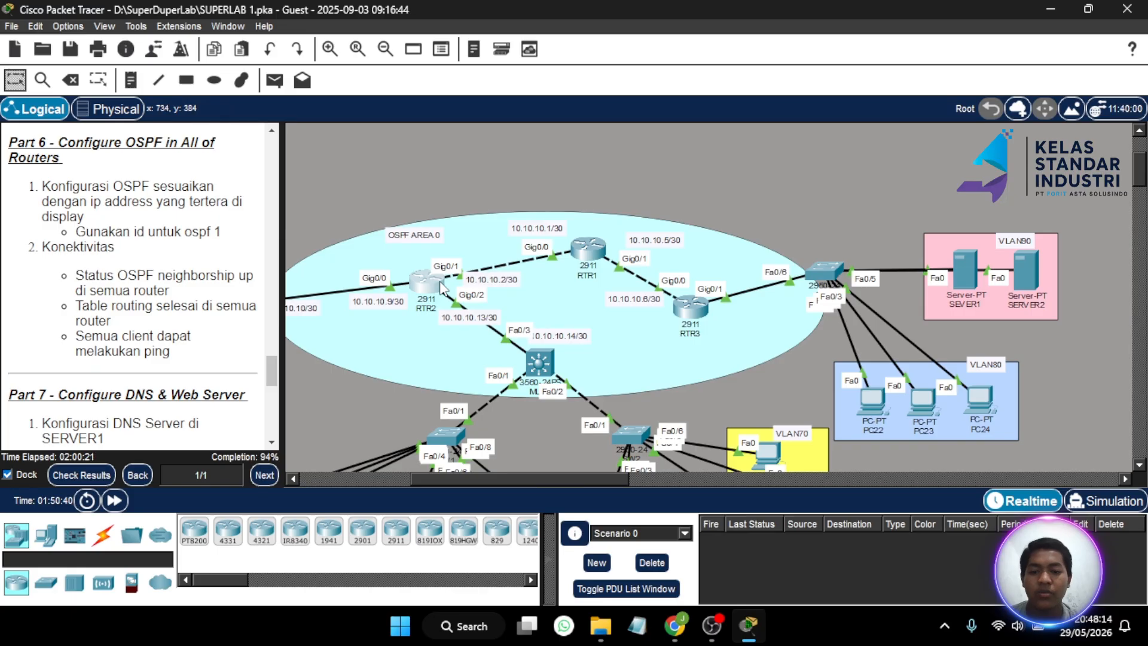
{"action": "mouse_move", "coordinate": [447, 290]}
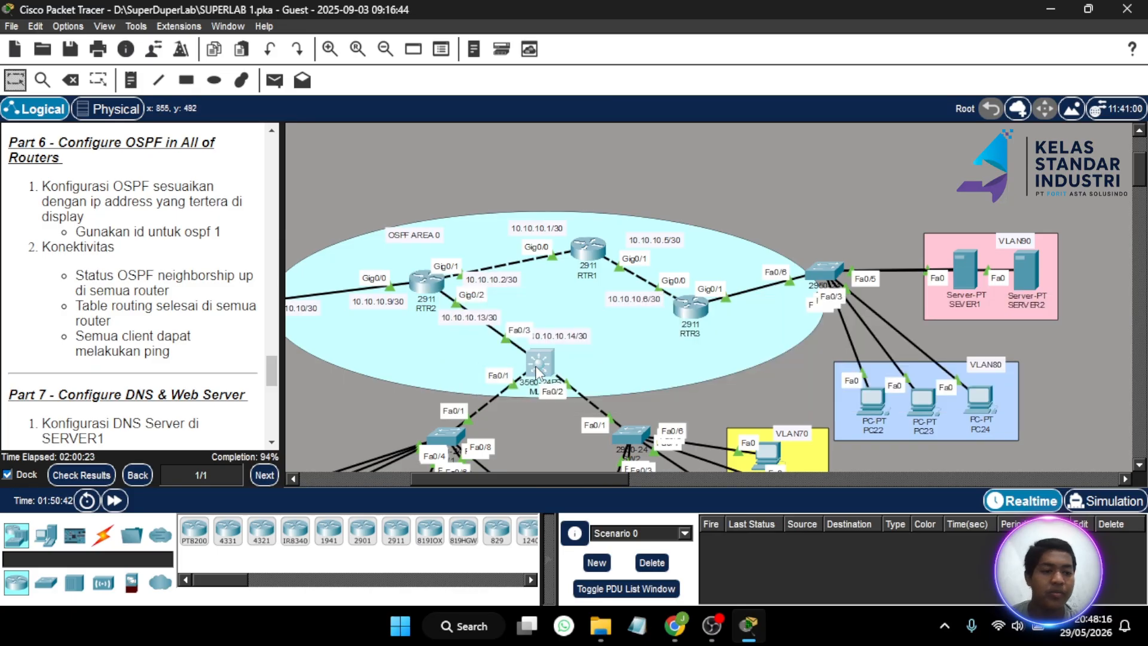
{"action": "left_click", "coordinate": [537, 370]}
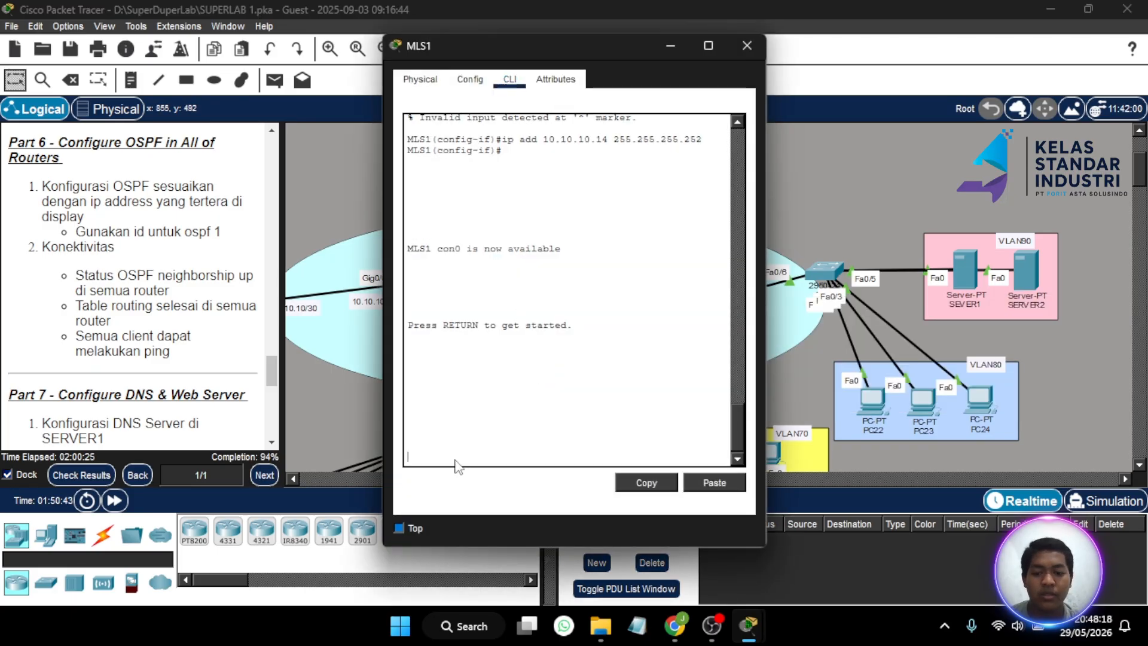
{"action": "type", "text": "en"}
{"action": "key", "text": "Return"}
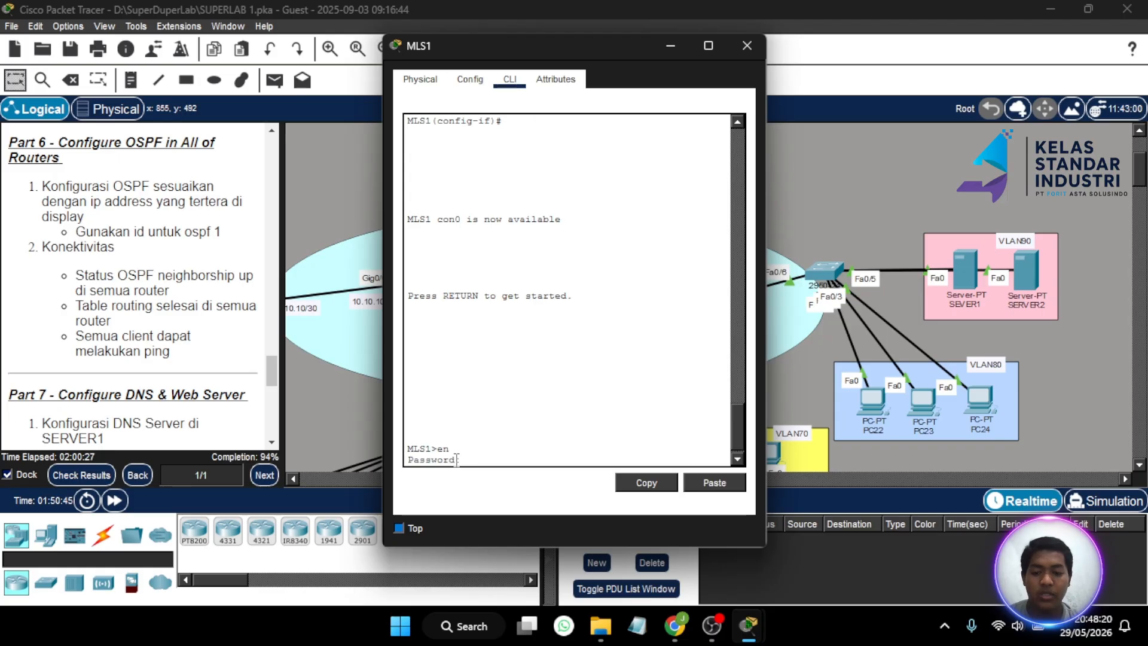
{"action": "key", "text": "Return"}
- In global configuration on MLS1, enable ip routing and start router ospf 1
{"action": "type", "text": "conf t"}
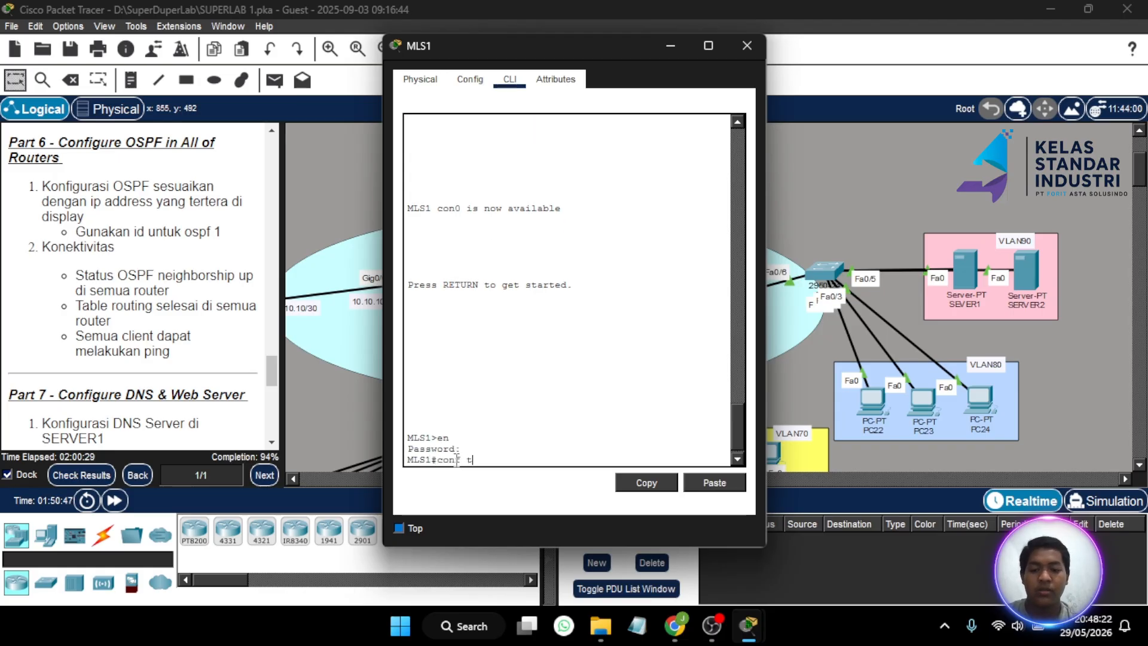
{"action": "key", "text": "Return"}
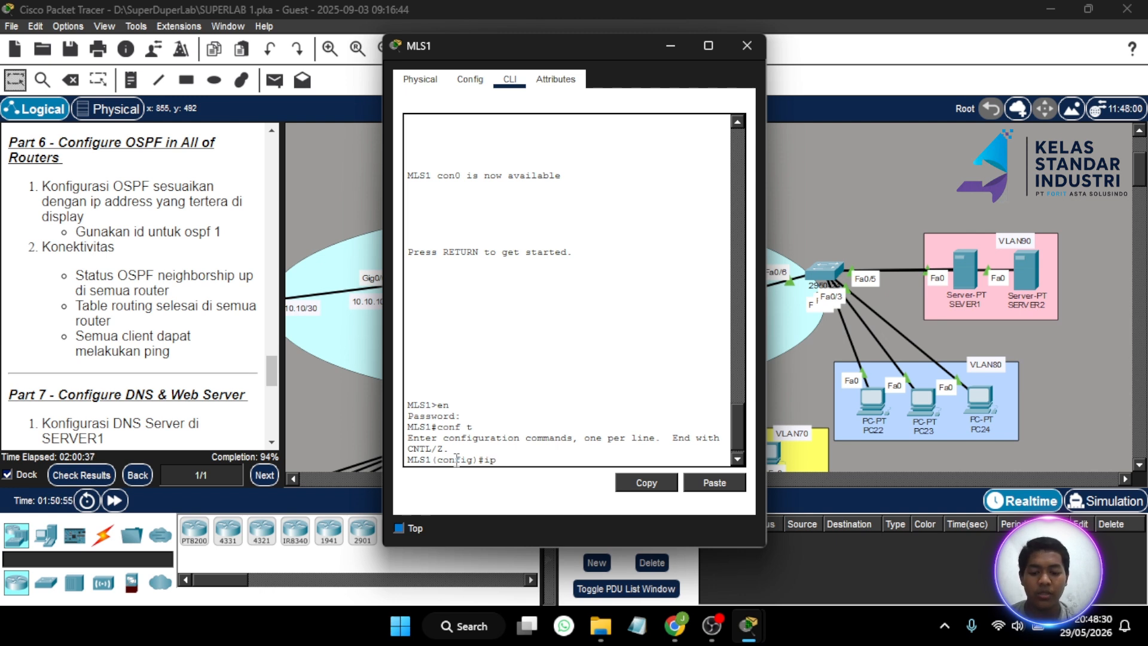
{"action": "type", "text": "routing"}
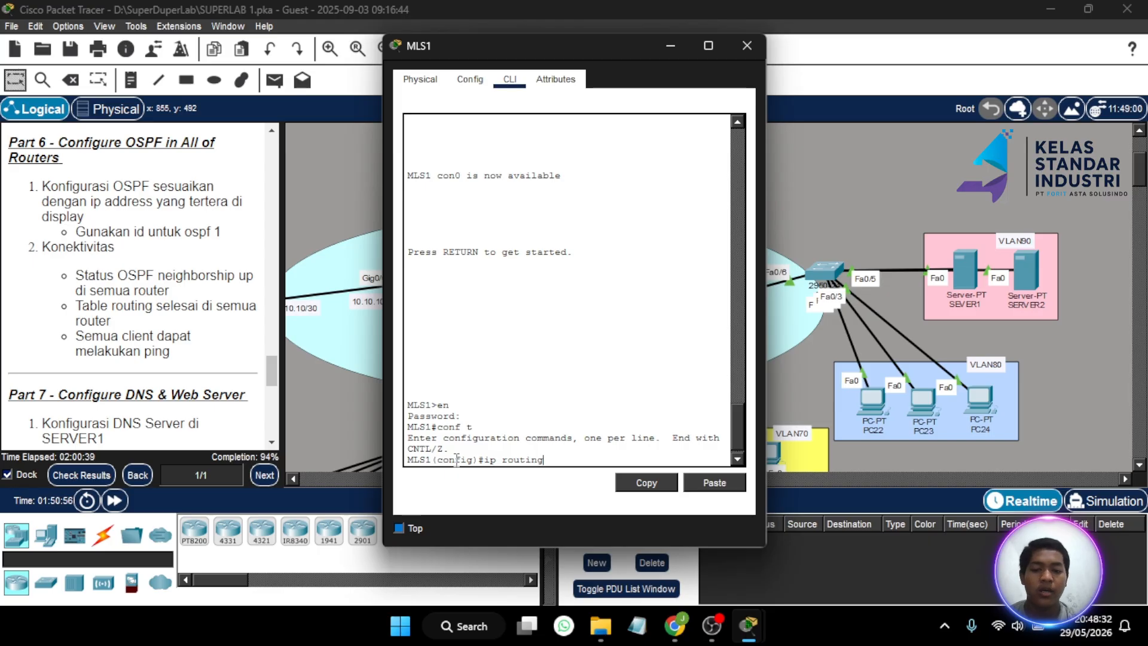
{"action": "key", "text": "Return"}
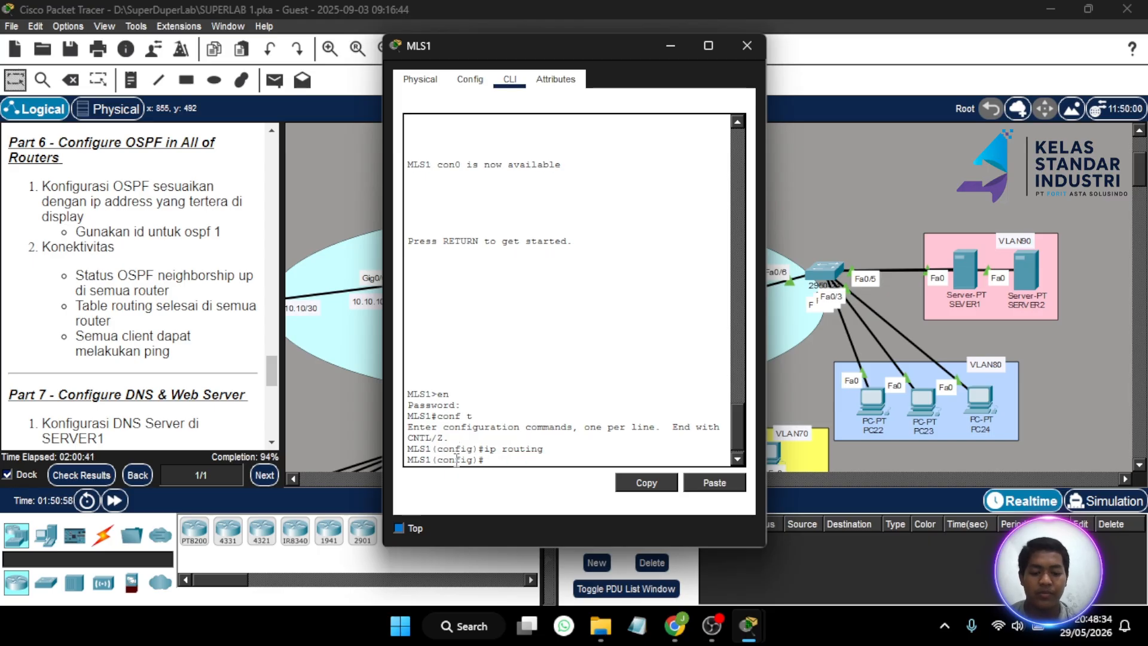
{"action": "type", "text": "ip"}
{"action": "key", "text": "BackSpace"}
{"action": "key", "text": "BackSpace"}
{"action": "type", "text": "ro"}
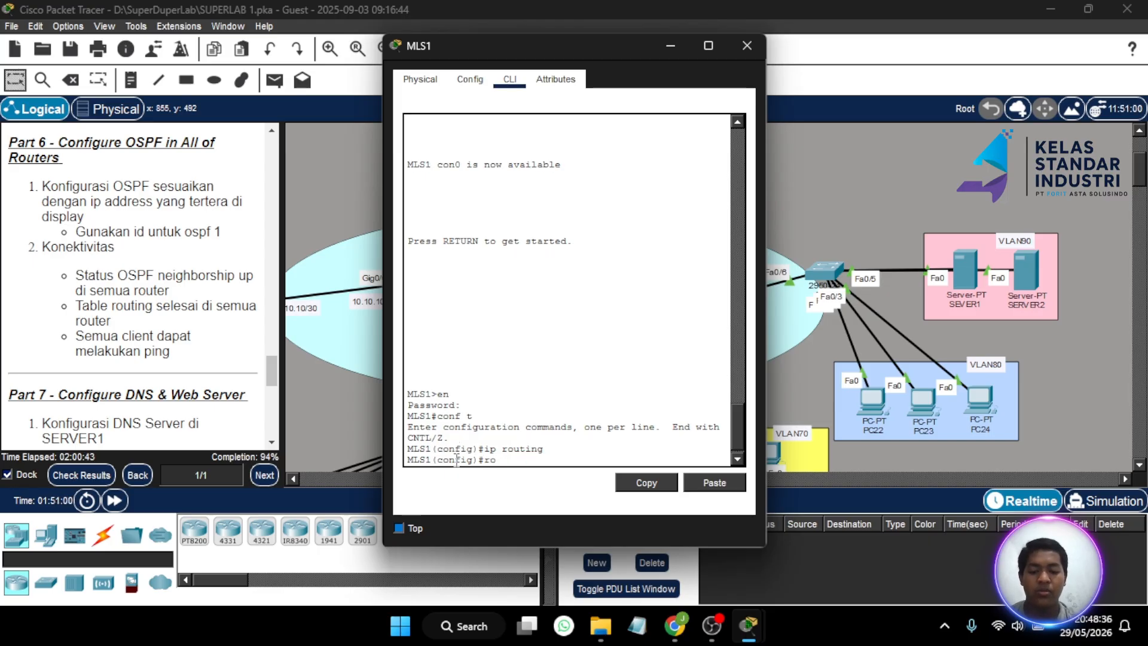
{"action": "type", "text": "uter ospf 1"}
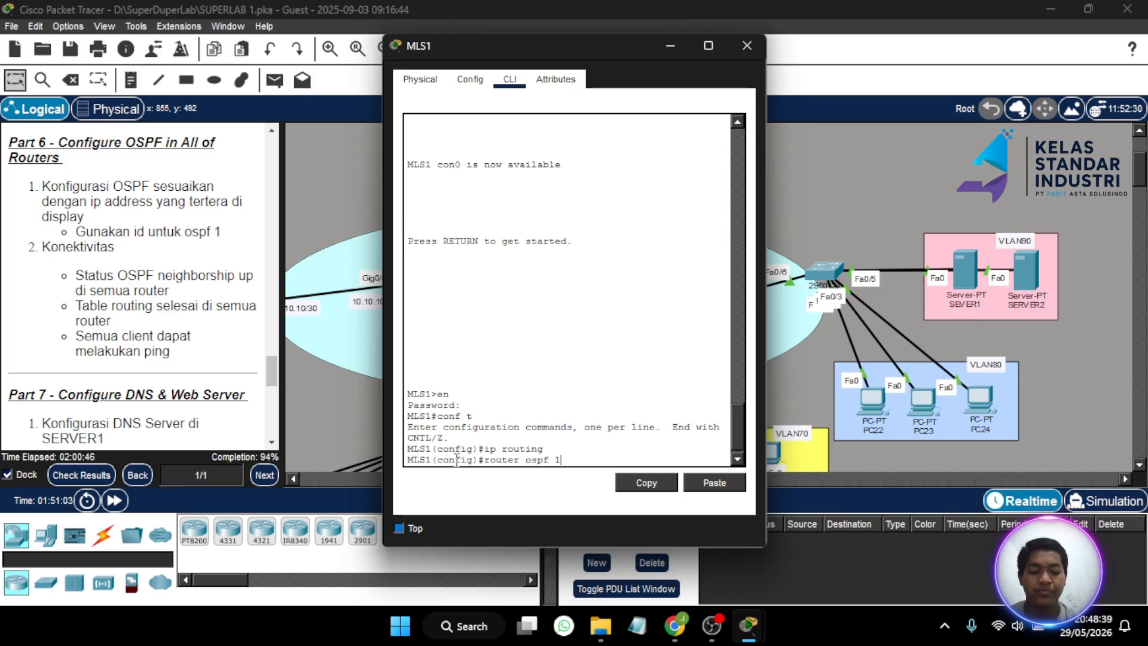
{"action": "key", "text": "Return"}
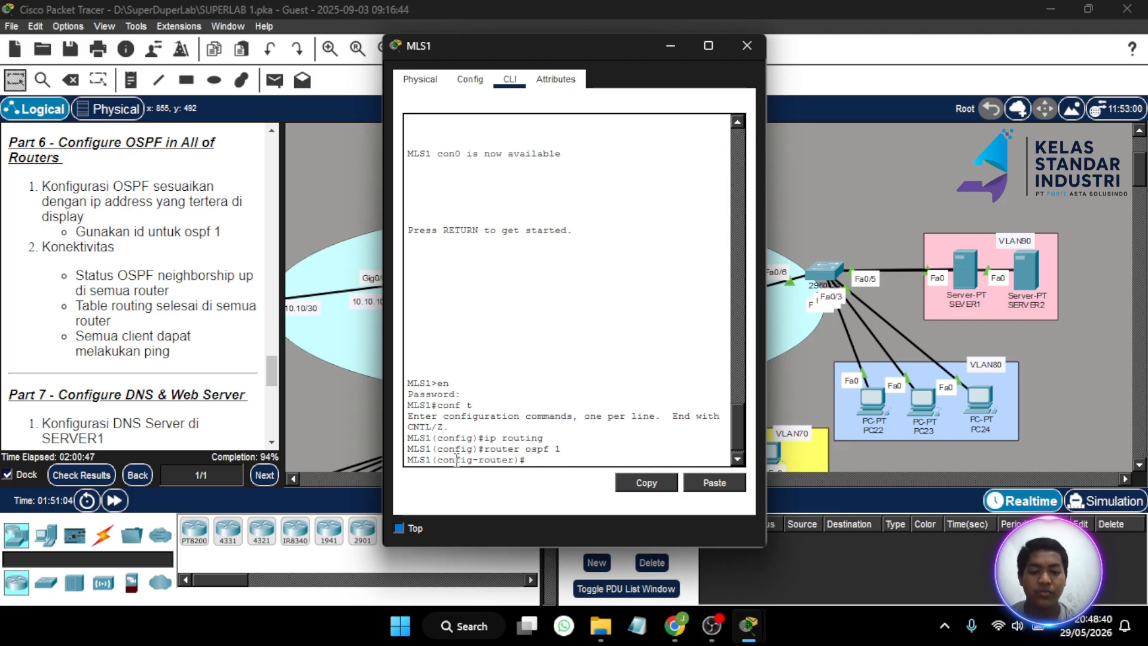
- Advertise 10.10.10.12 0.0.0.3 in area 0, fixing the stray trailing backslash
{"action": "type", "text": "net"}
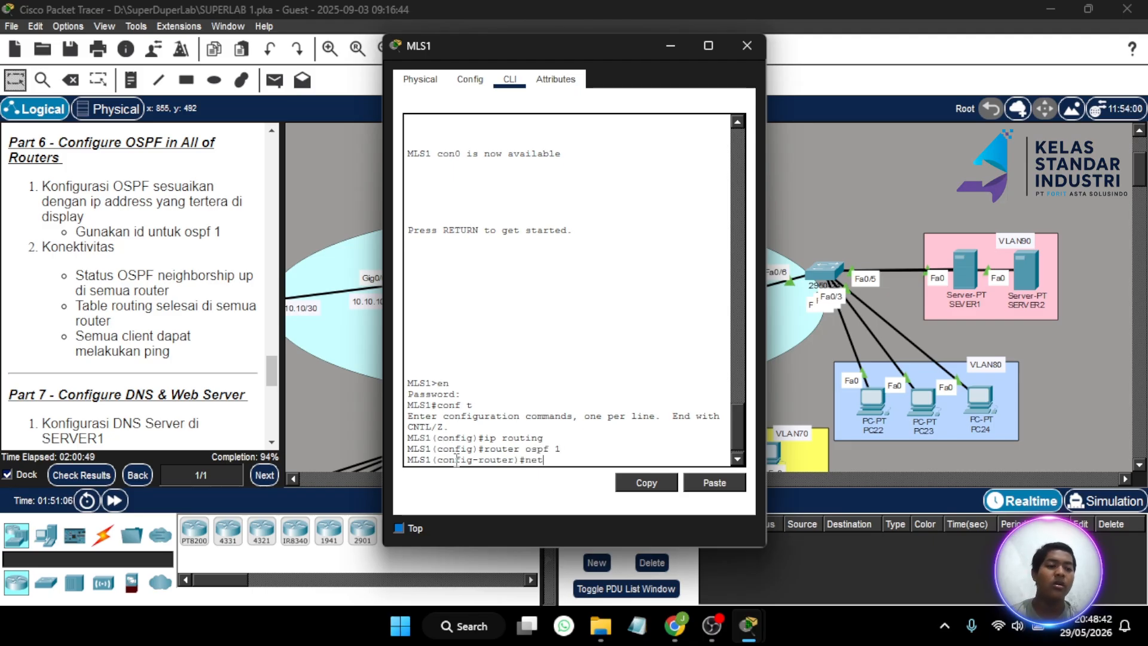
{"action": "type", "text": " 1"}
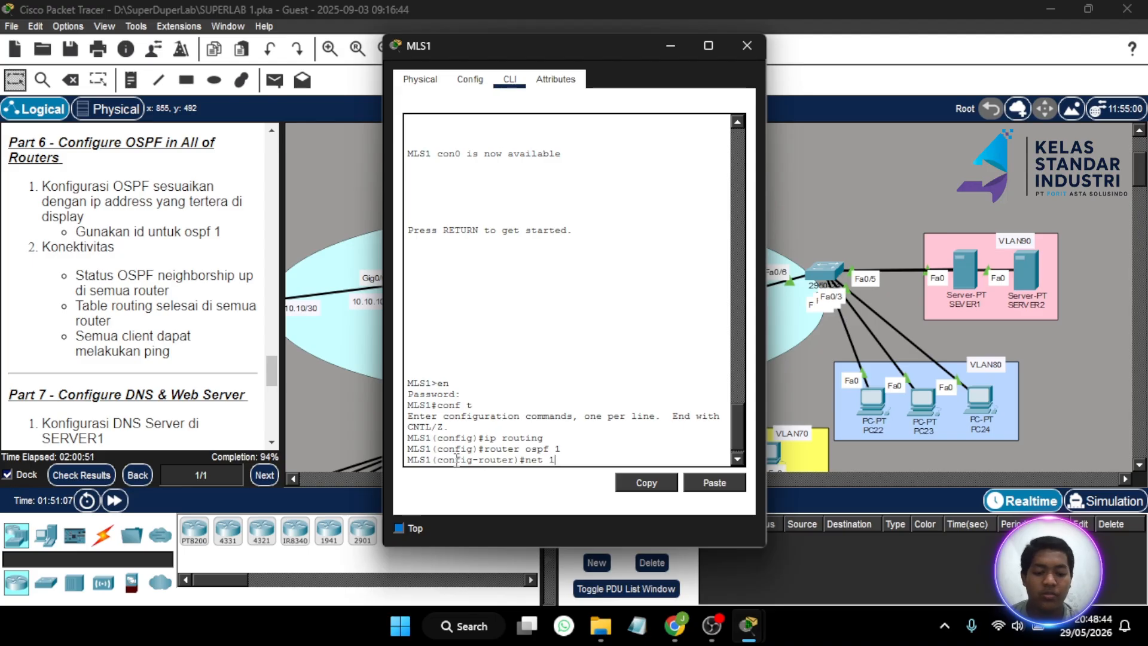
{"action": "type", "text": "0.10.1"}
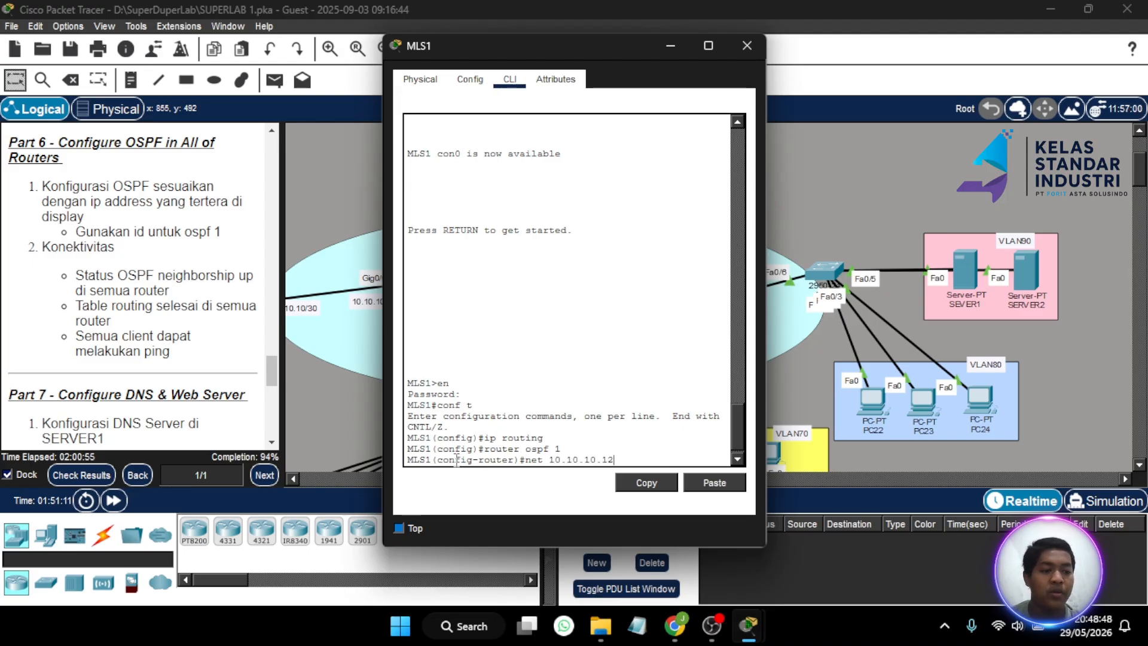
{"action": "type", "text": "0.12 0.0.0"}
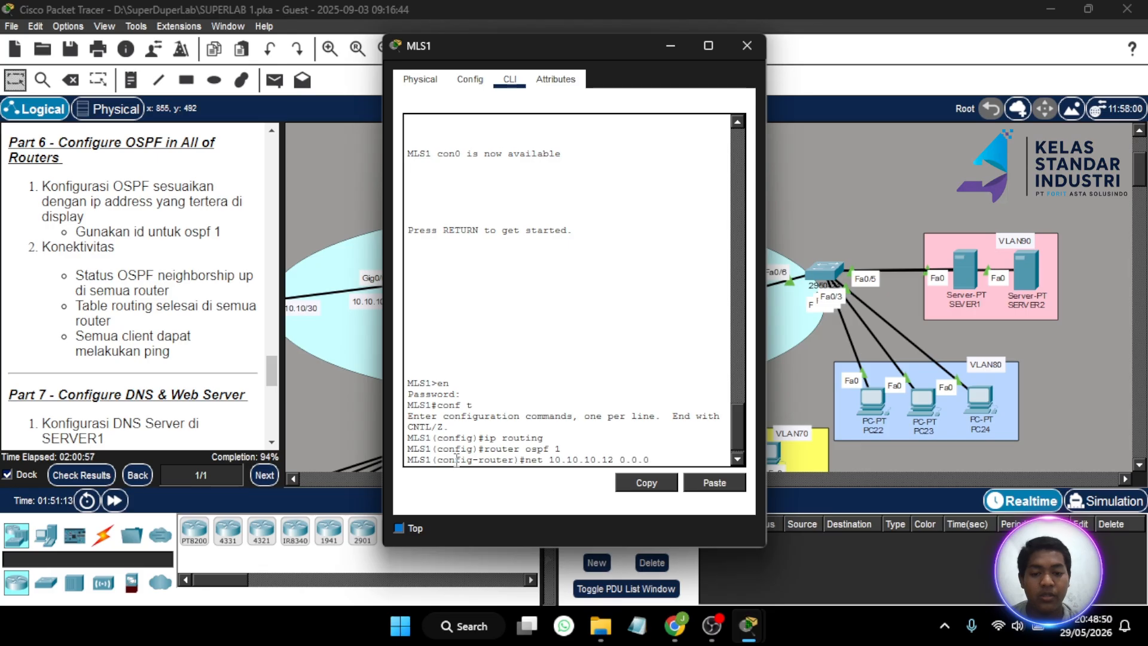
{"action": "type", "text": "."}
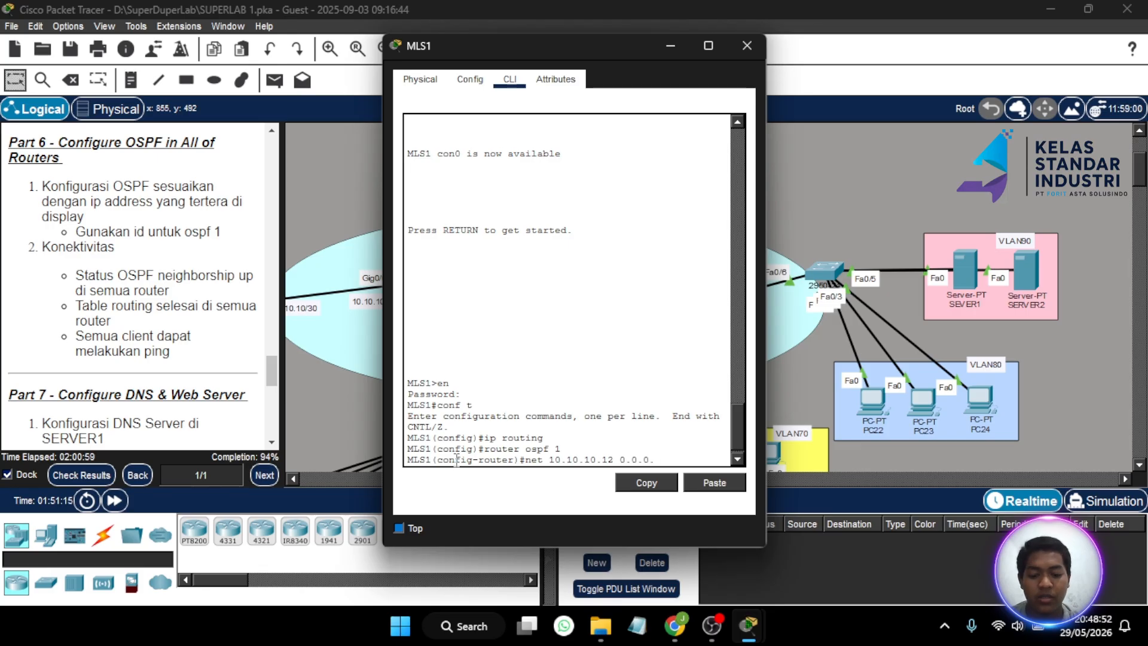
{"action": "type", "text": "3"}
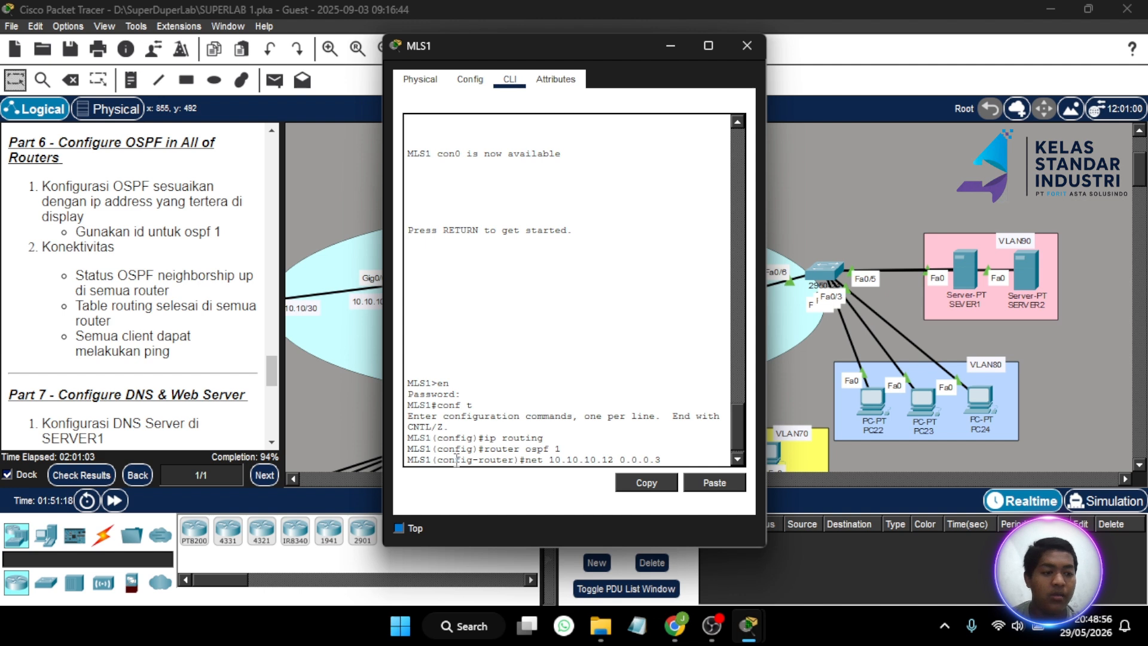
{"action": "type", "text": " area 0"}
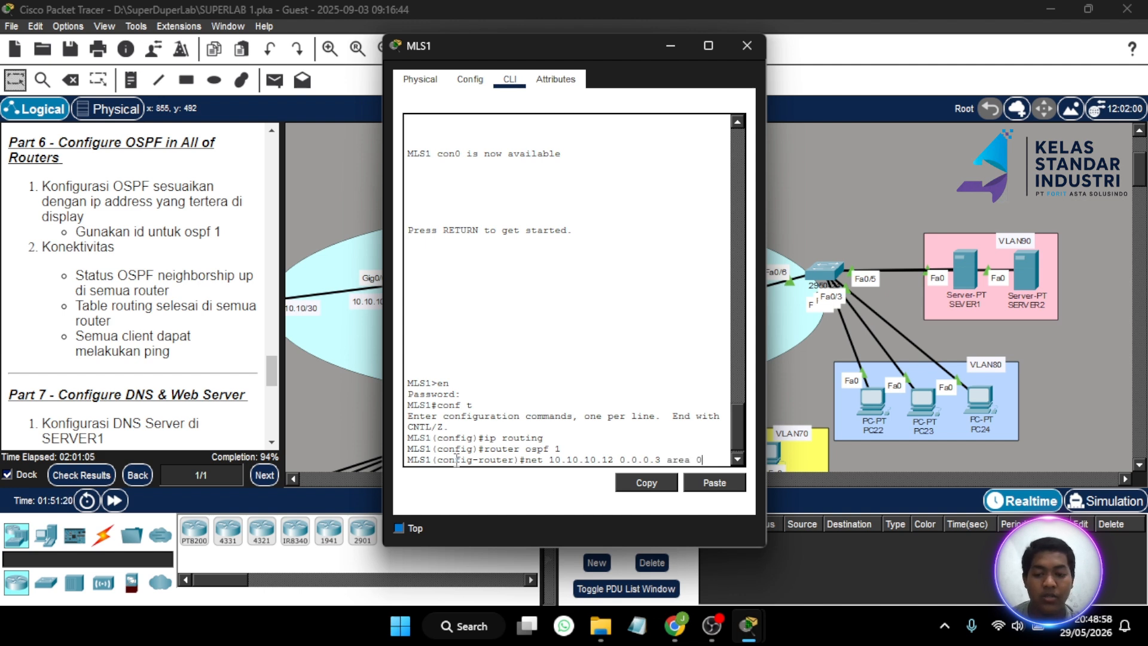
{"action": "type", "text": "\\"}
{"action": "key", "text": "Return"}
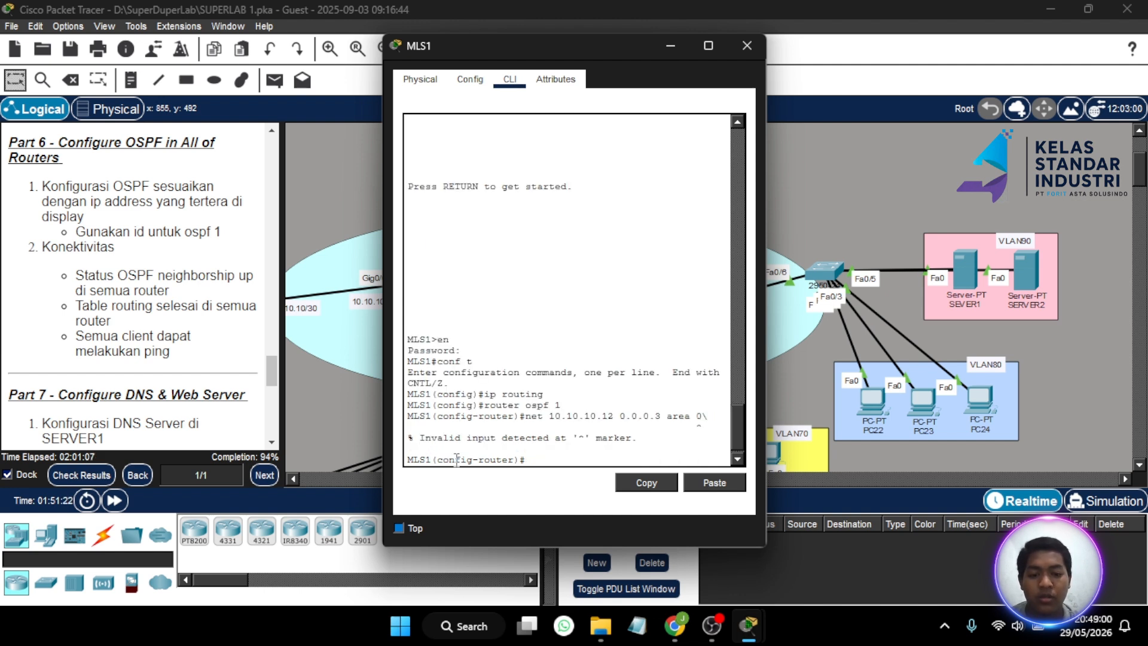
{"action": "key", "text": "Up"}
{"action": "key", "text": "BackSpace"}
{"action": "key", "text": "Return"}
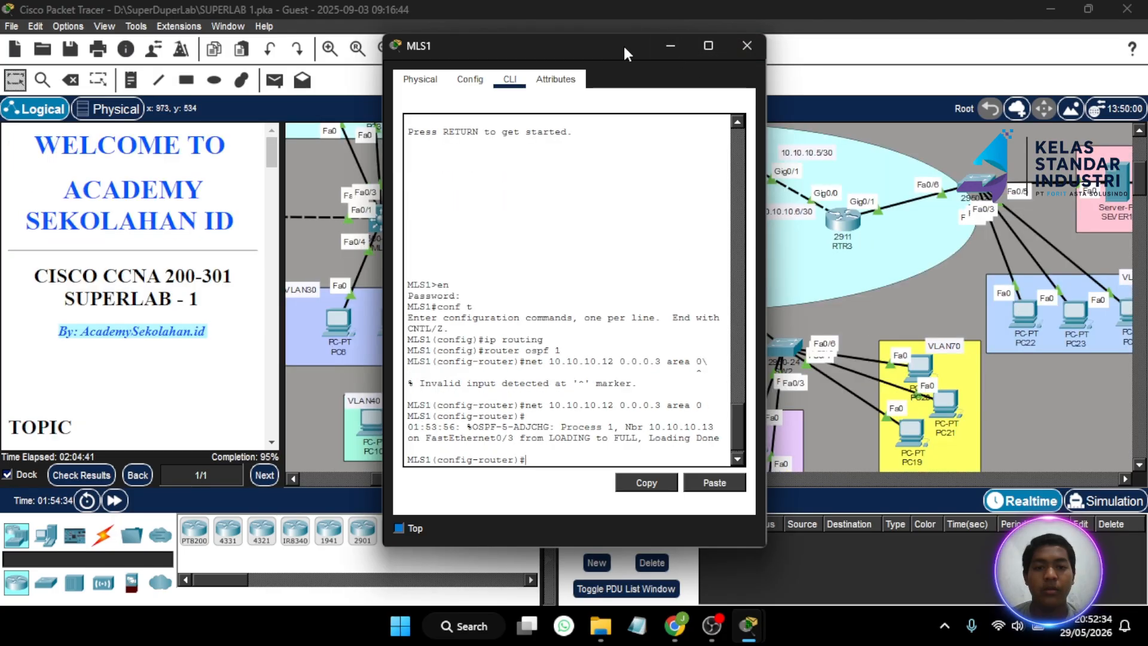
- Move the MLS1 window aside to read the OSPF FULL log and view the VLAN40–VLAN70 PCs
{"action": "left_click_drag", "start_coordinate": [623, 44], "coordinate": [455, 48]}
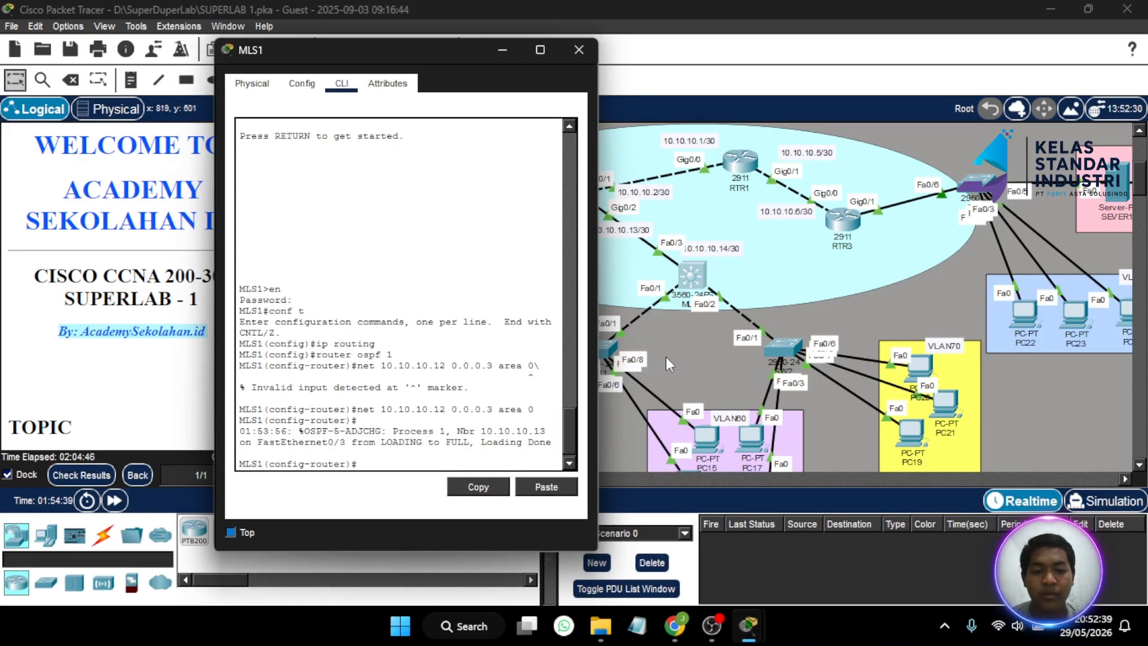
{"action": "scroll", "coordinate": [673, 348], "scroll_direction": "left", "scroll_amount": 3}
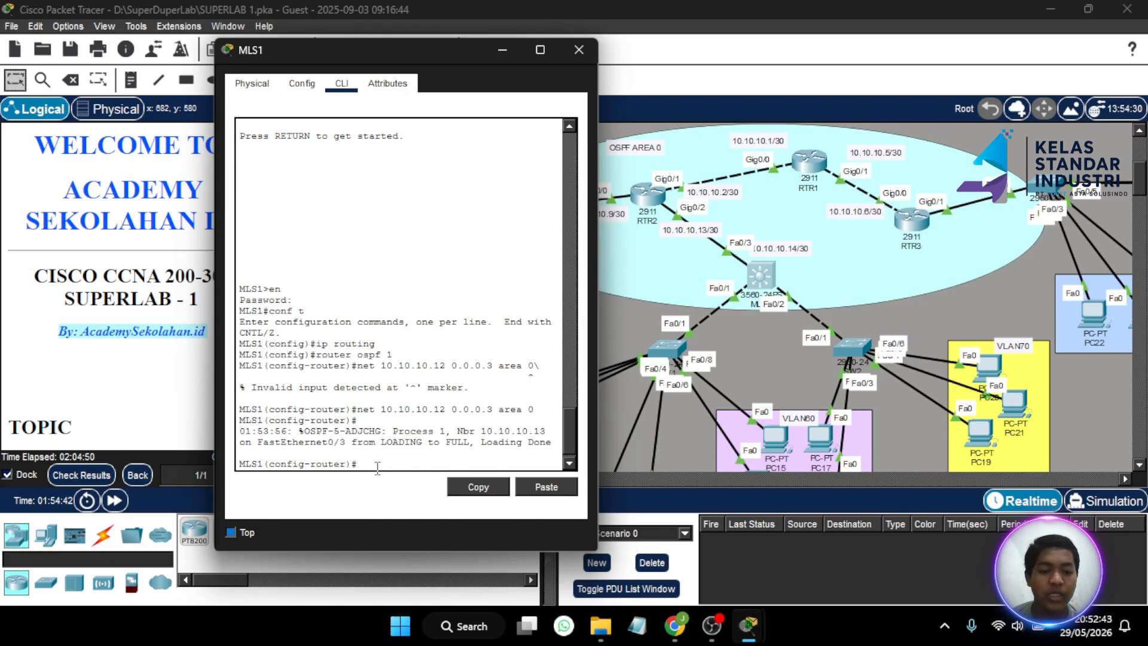
{"action": "scroll", "coordinate": [725, 337], "scroll_direction": "down", "scroll_amount": 3}
{"action": "scroll", "coordinate": [724, 337], "scroll_direction": "left", "scroll_amount": 2}
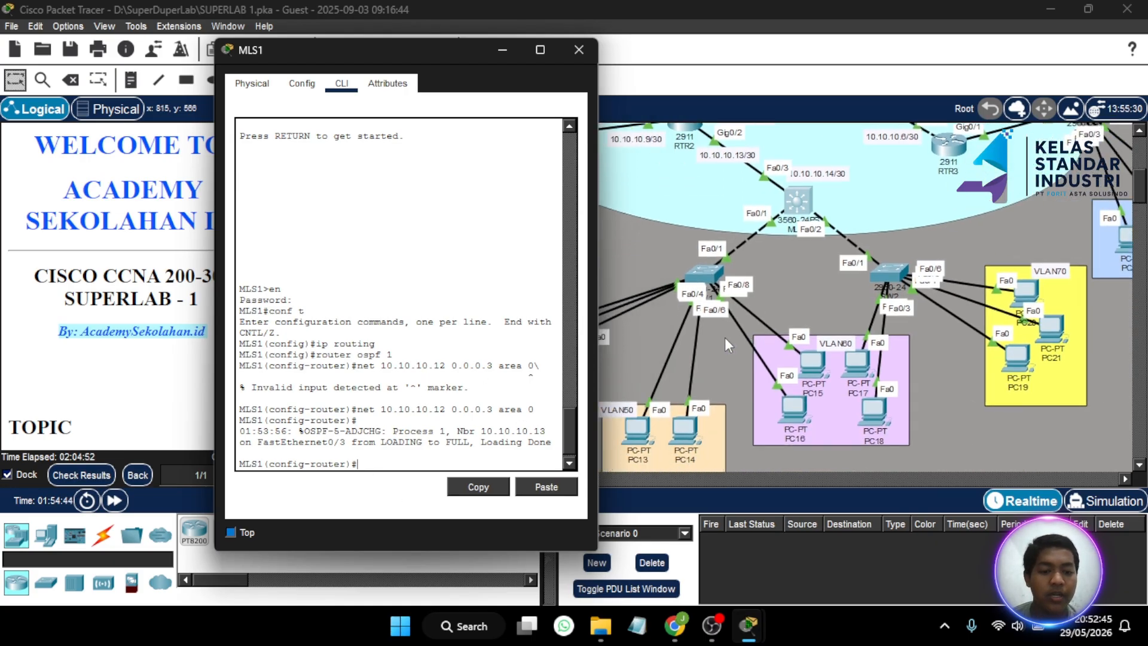
{"action": "scroll", "coordinate": [726, 339], "scroll_direction": "left", "scroll_amount": 8}
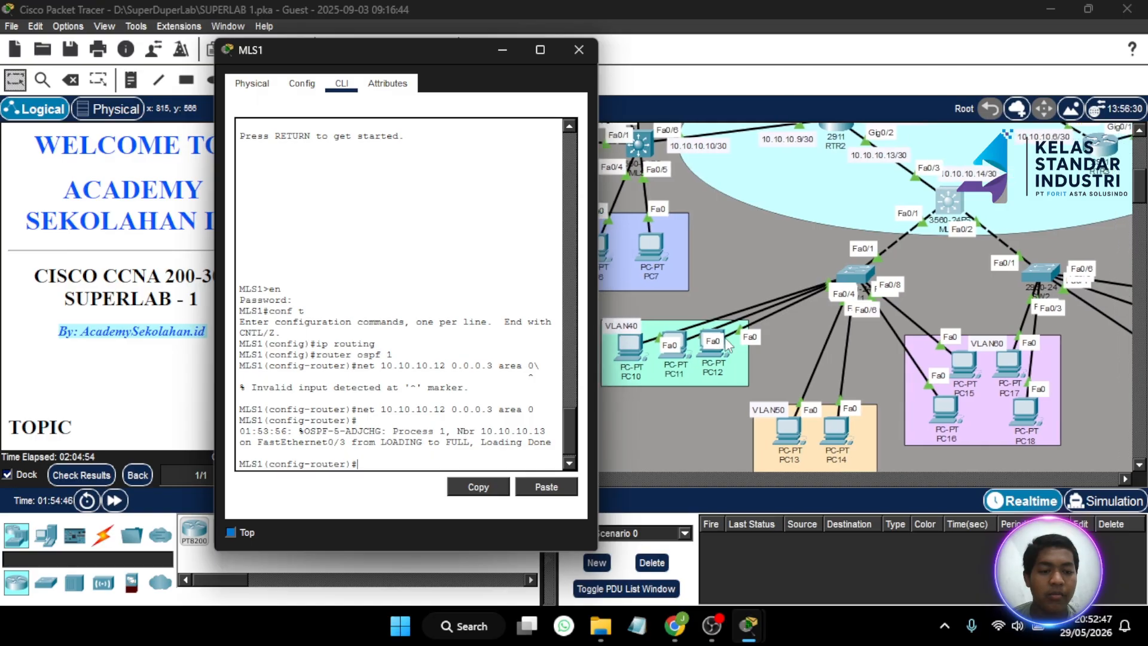
{"action": "scroll", "coordinate": [727, 345], "scroll_direction": "right", "scroll_amount": 9}
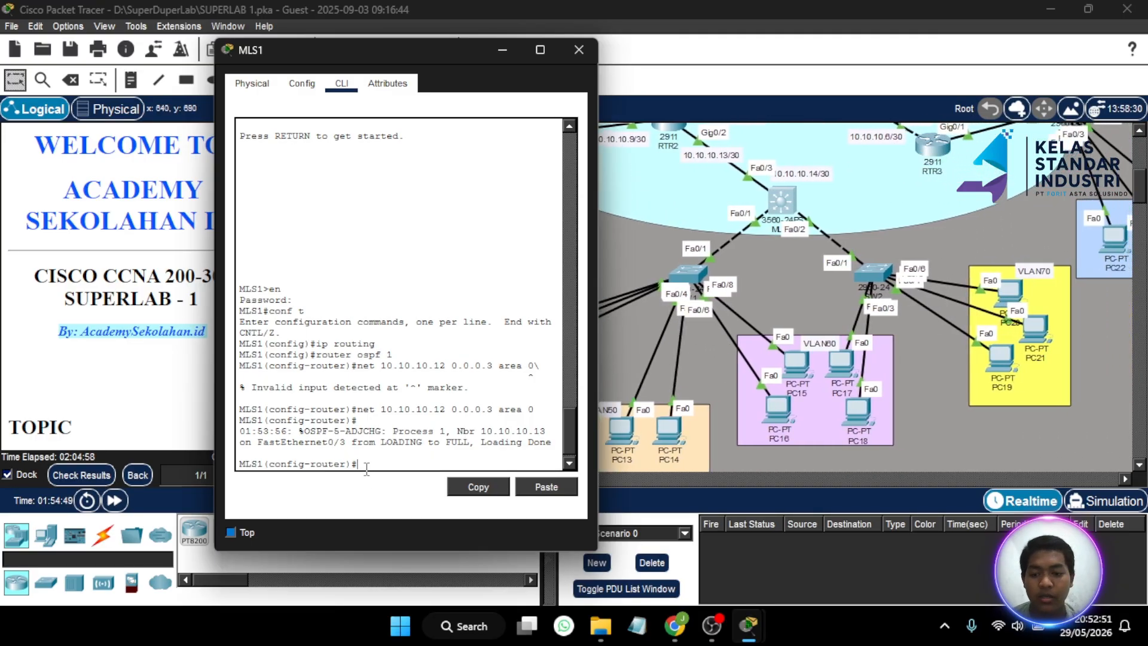
- Add 'net 192.168.40.0 0.0.0.255 area 0' to MLS1's OSPF process 1
{"action": "key", "text": "Up"}
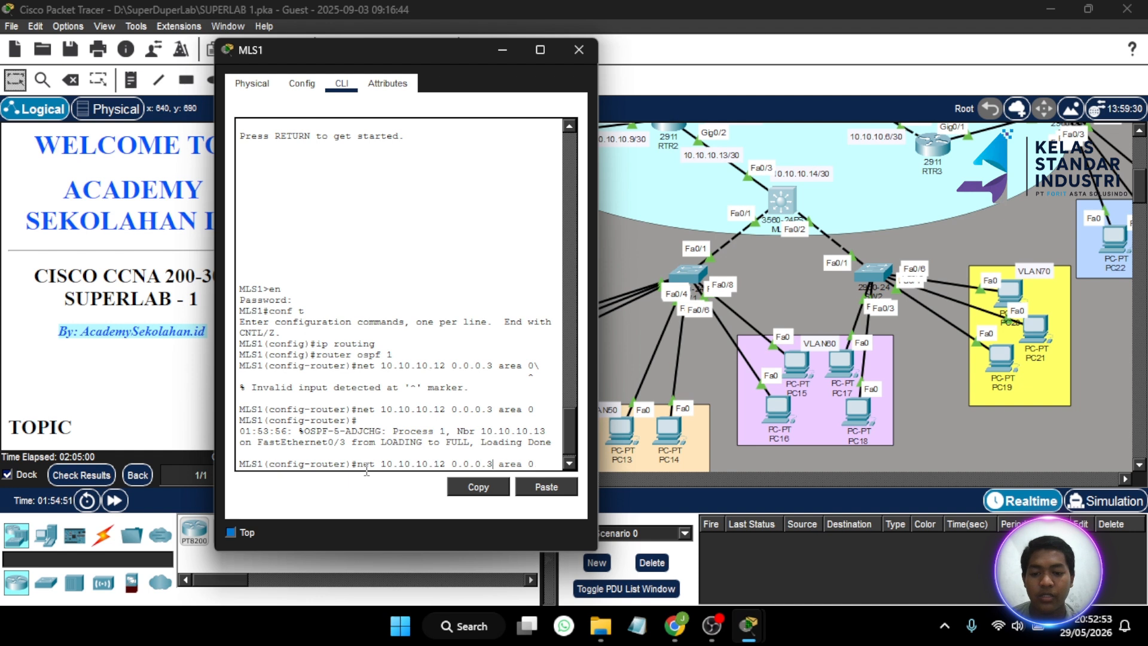
{"action": "key", "text": "Left"}
{"action": "key", "text": "Left"}
{"action": "key", "text": "Left"}
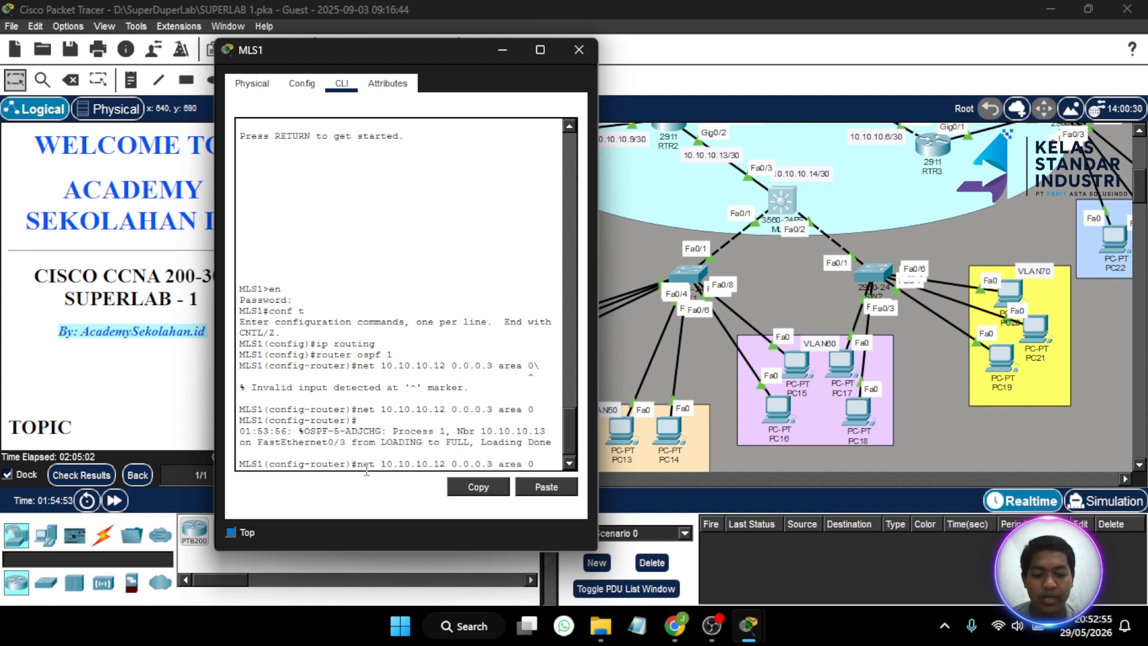
{"action": "key", "text": "BackSpace"}
{"action": "key", "text": "BackSpace"}
{"action": "key", "text": "BackSpace"}
{"action": "key", "text": "BackSpace"}
{"action": "key", "text": "BackSpace"}
{"action": "key", "text": "BackSpace"}
{"action": "key", "text": "BackSpace"}
{"action": "key", "text": "BackSpace"}
{"action": "key", "text": "BackSpace"}
{"action": "key", "text": "BackSpace"}
{"action": "key", "text": "BackSpace"}
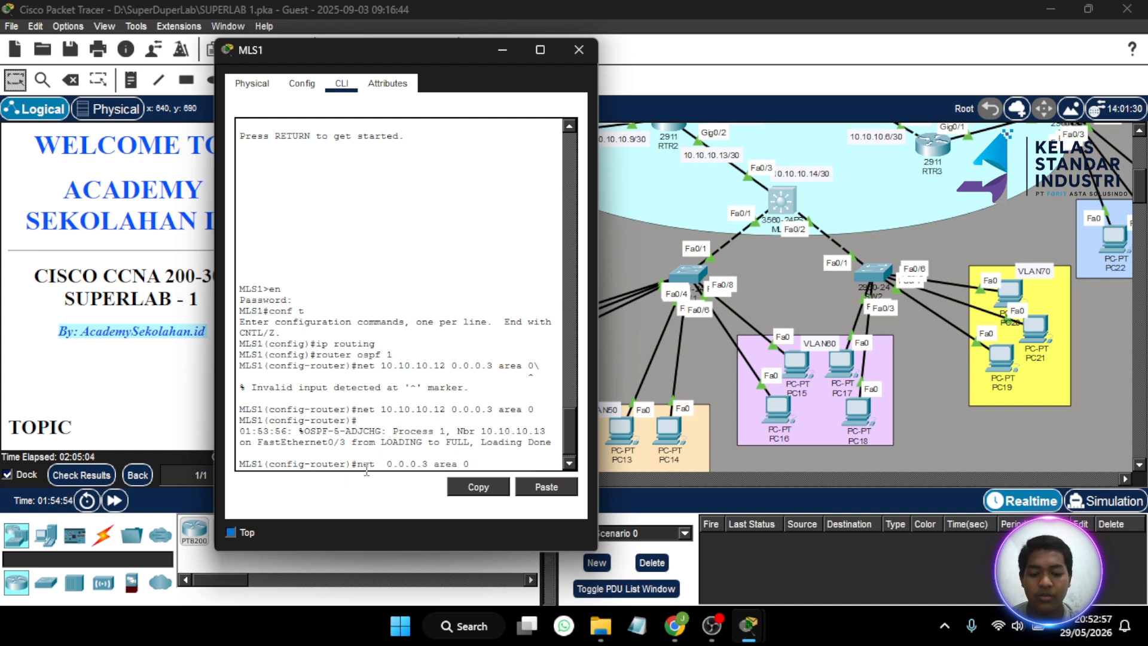
{"action": "type", "text": "192.168."}
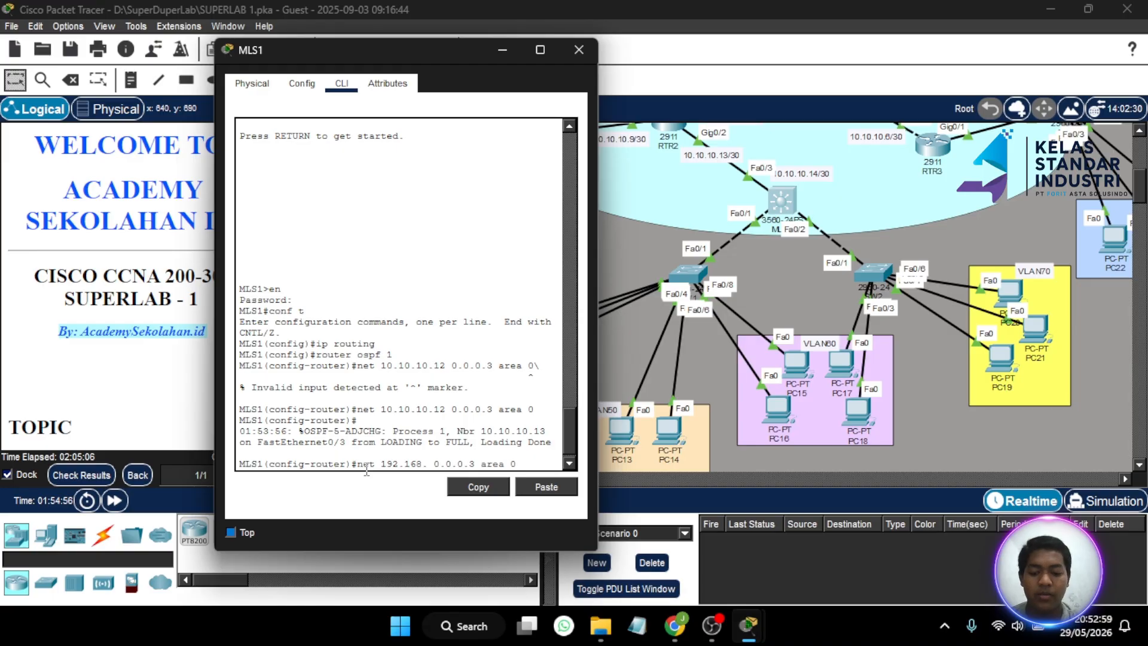
{"action": "type", "text": "40.0"}
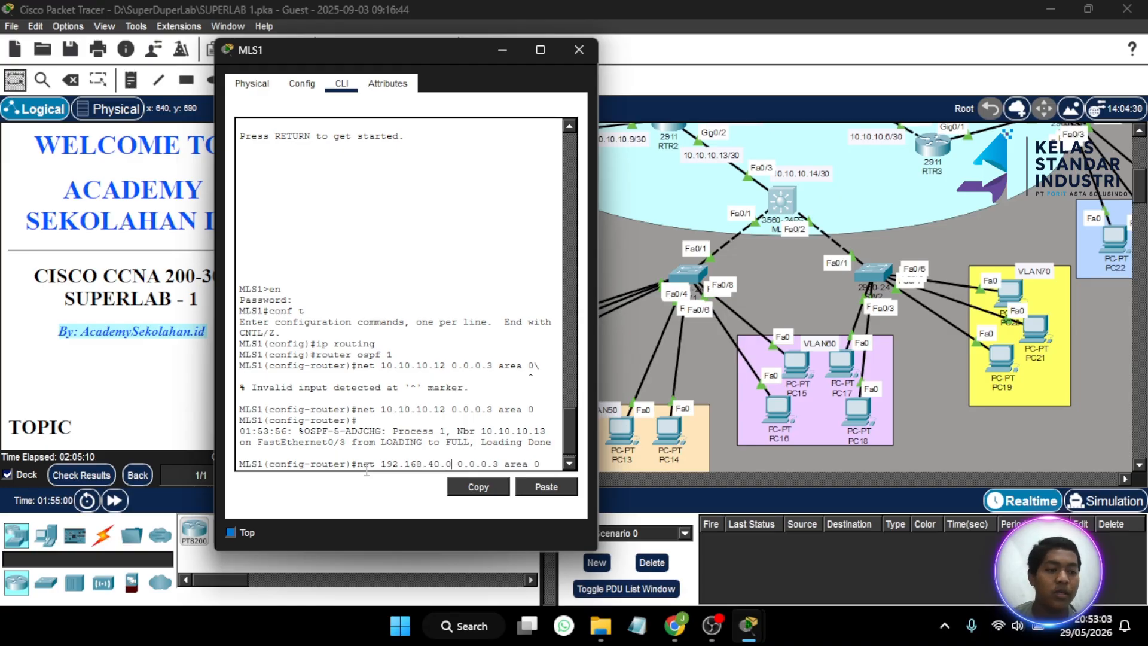
{"action": "key", "text": "BackSpace"}
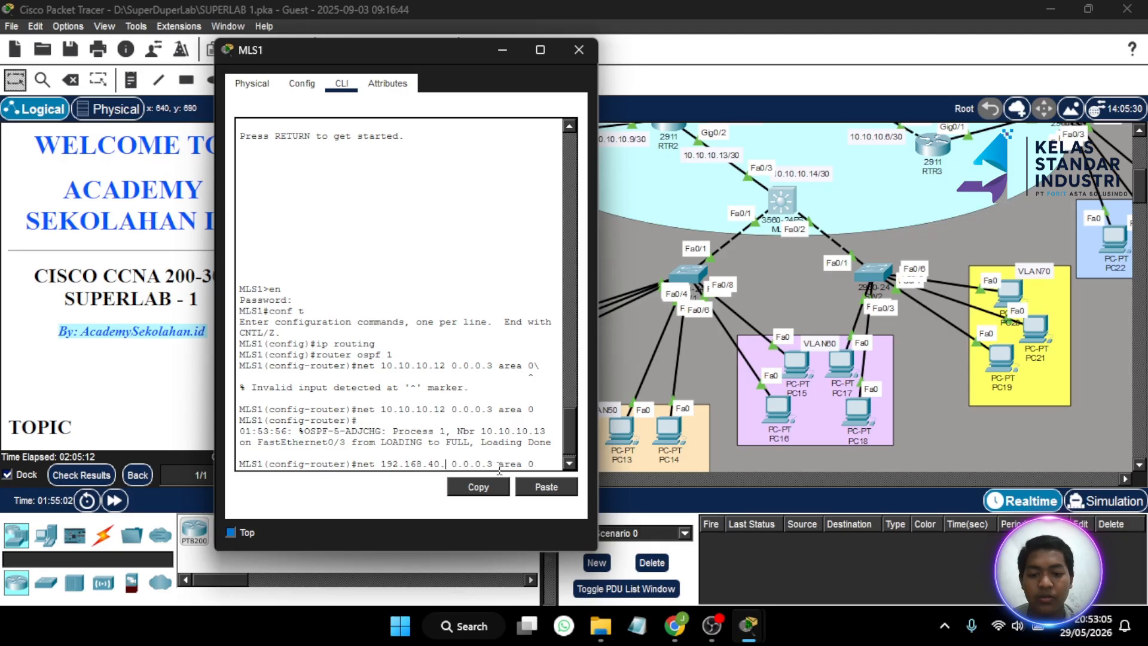
{"action": "type", "text": "0"}
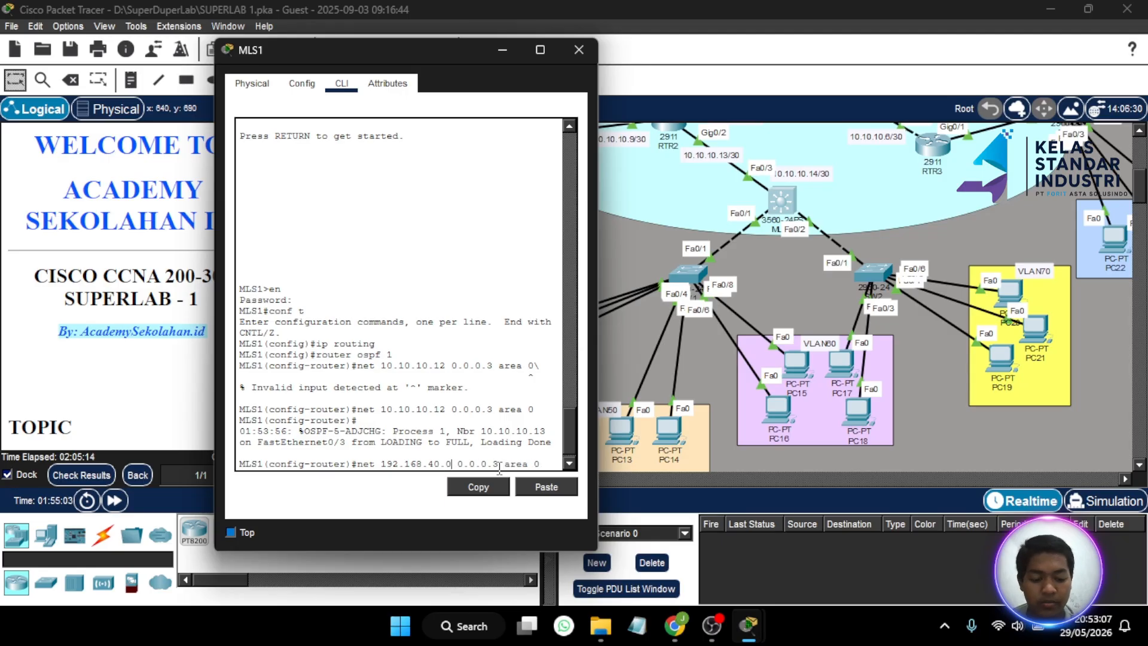
{"action": "key", "text": "BackSpace"}
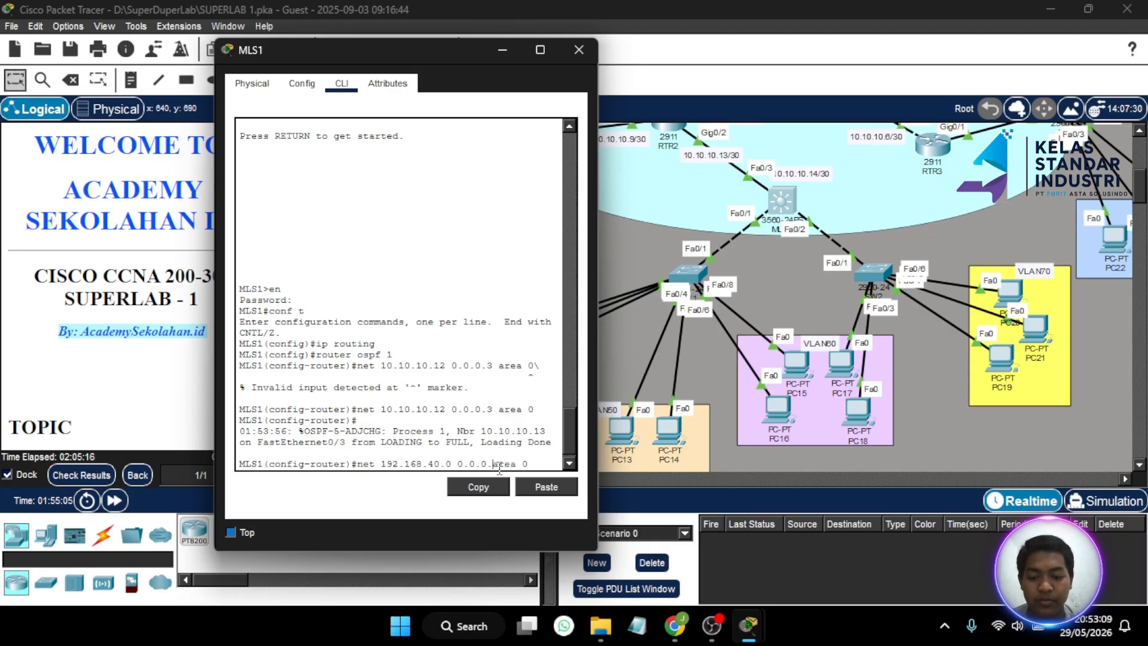
{"action": "type", "text": "255"}
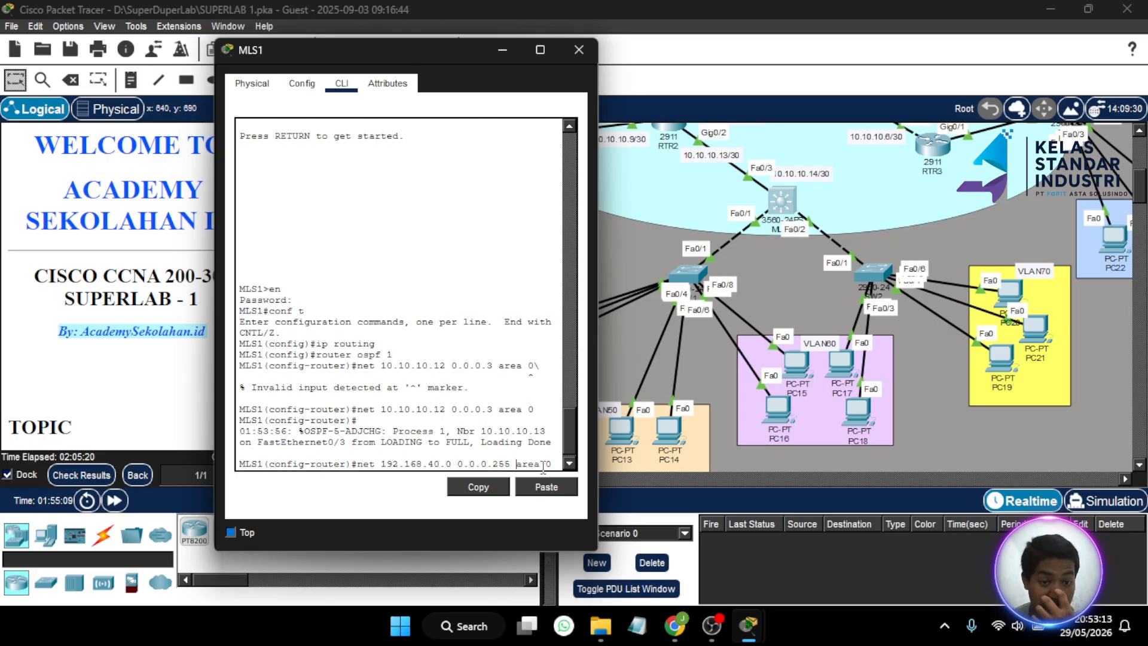
{"action": "key", "text": "Return"}
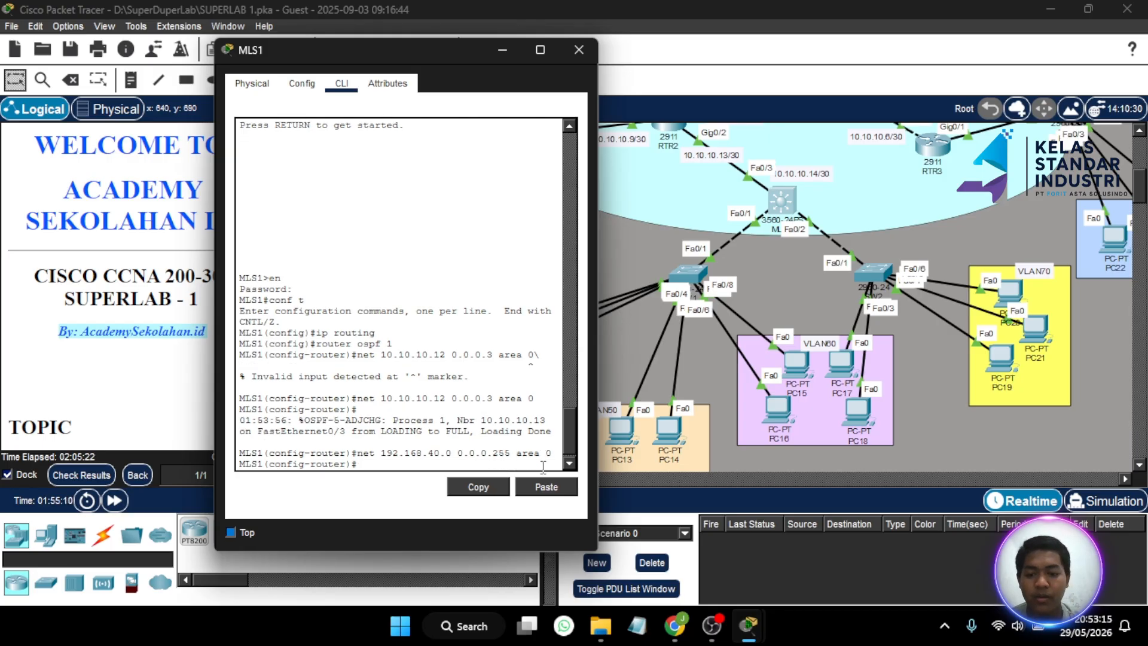
- Add networks 192.168.50.0, 192.168.60.0 and 192.168.70.0 0.0.0.255 in area 0 to MLS1
{"action": "key", "text": "Up"}
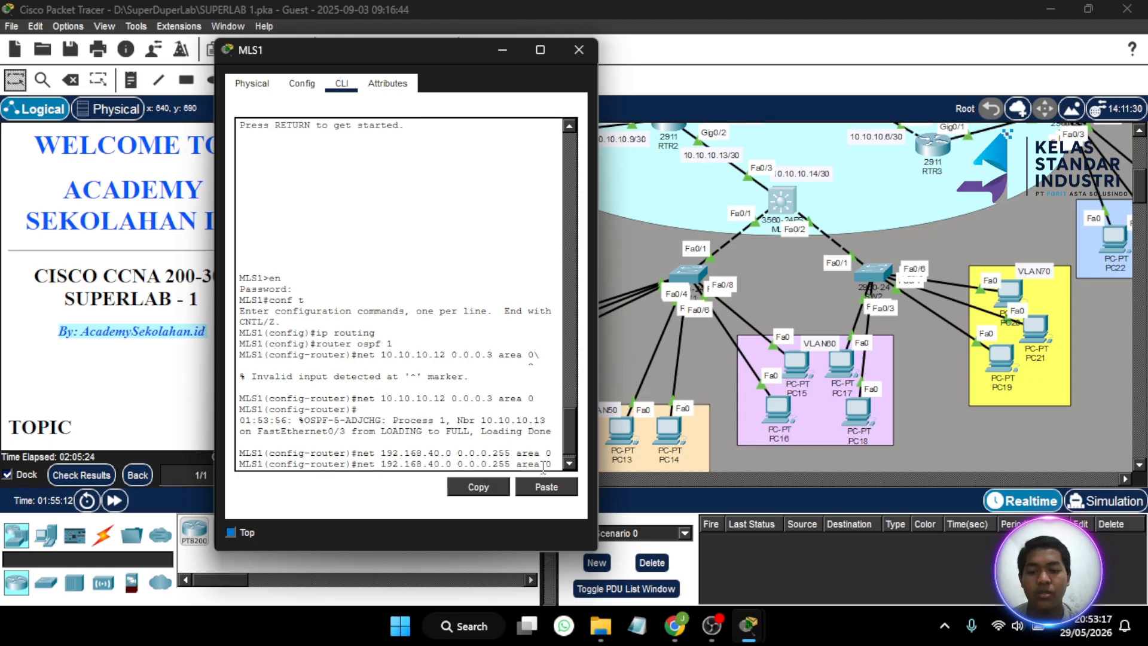
{"action": "key", "text": "BackSpace"}
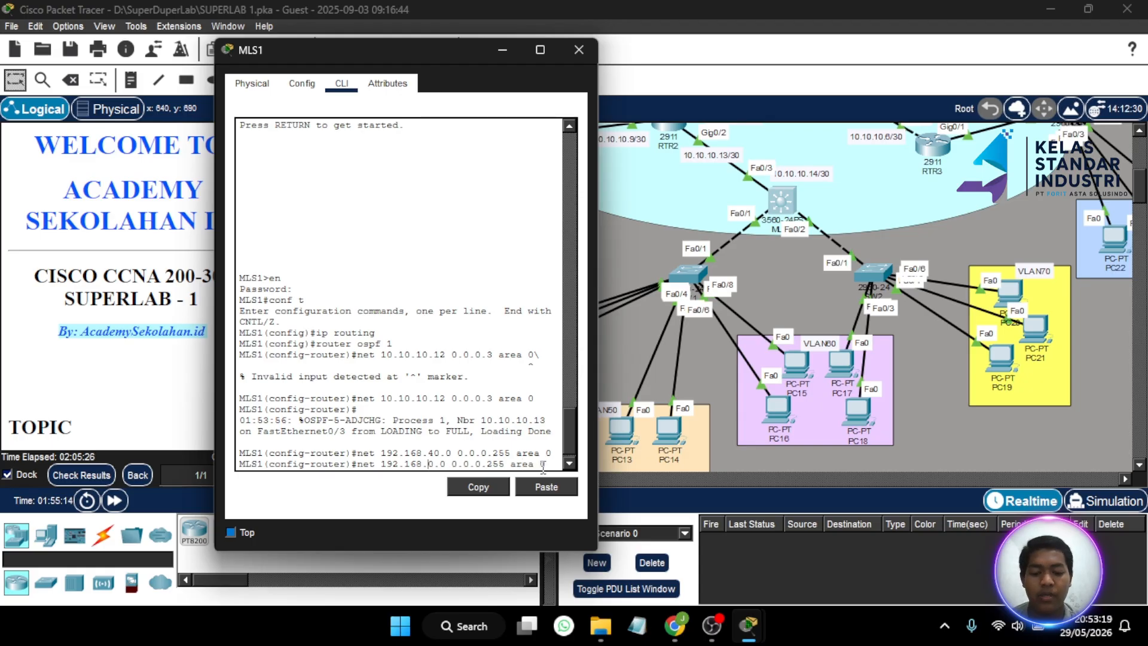
{"action": "type", "text": "5"}
{"action": "key", "text": "Return"}
{"action": "key", "text": "Up"}
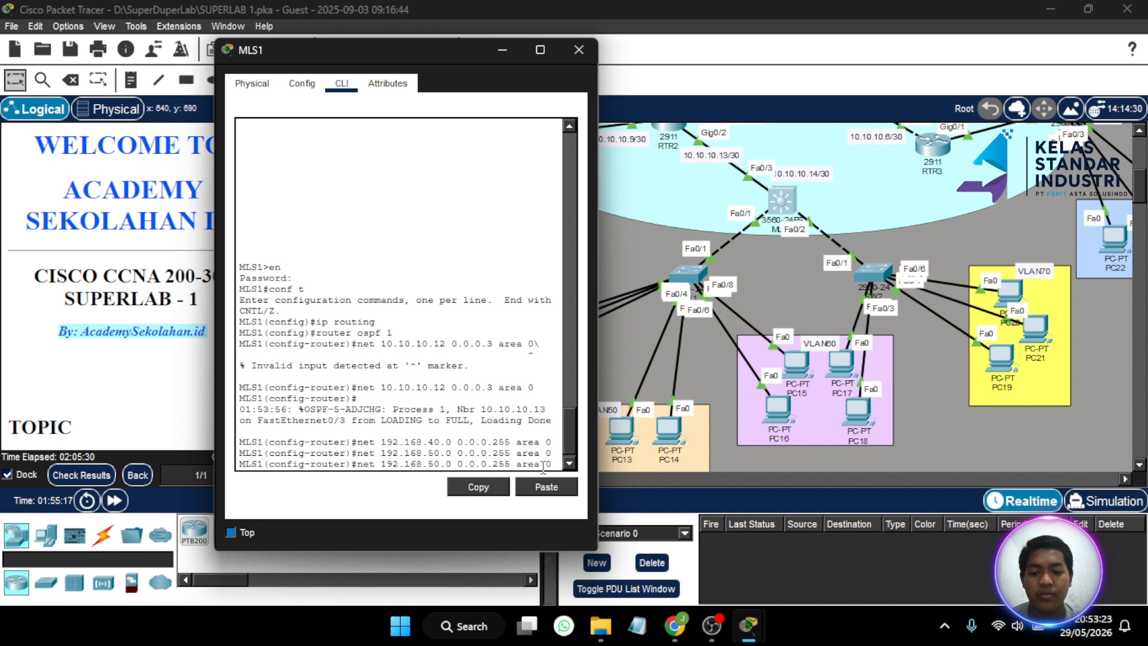
{"action": "key", "text": "BackSpace"}
{"action": "type", "text": "6"}
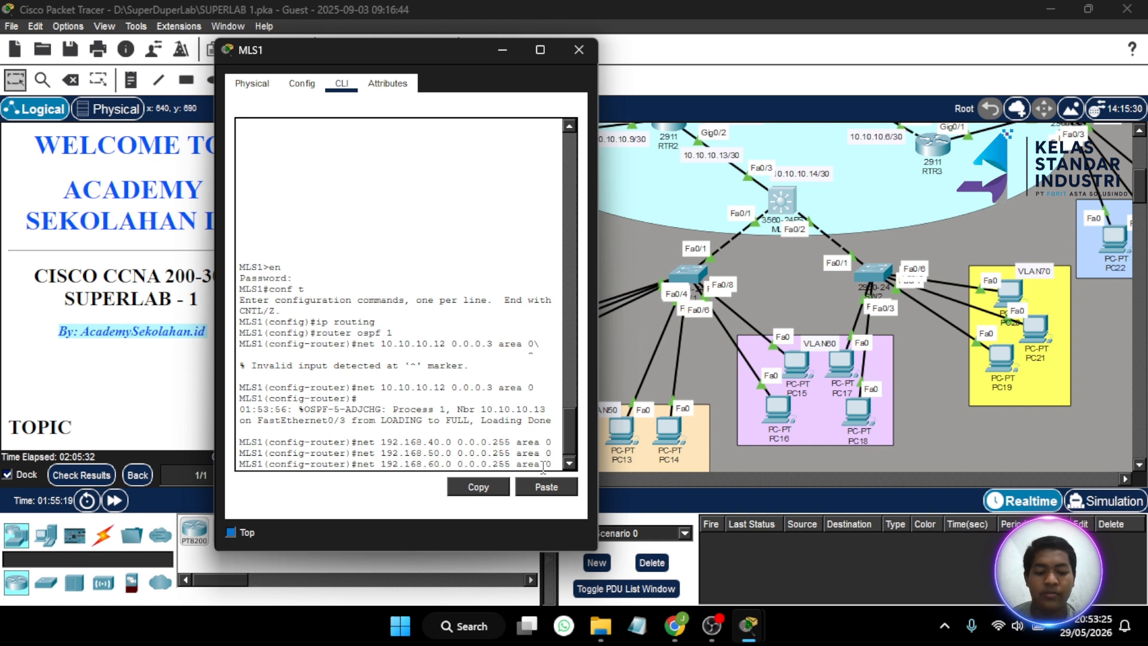
{"action": "key", "text": "Return"}
{"action": "key", "text": "Up"}
{"action": "key", "text": "Left"}
{"action": "key", "text": "Left"}
{"action": "key", "text": "Left"}
{"action": "key", "text": "Left"}
{"action": "key", "text": "Left"}
{"action": "key", "text": "Left"}
{"action": "key", "text": "Left"}
{"action": "key", "text": "Left"}
{"action": "key", "text": "Left"}
{"action": "key", "text": "Left"}
{"action": "key", "text": "Left"}
{"action": "key", "text": "Left"}
{"action": "key", "text": "Left"}
{"action": "key", "text": "Left"}
{"action": "key", "text": "Left"}
{"action": "key", "text": "Left"}
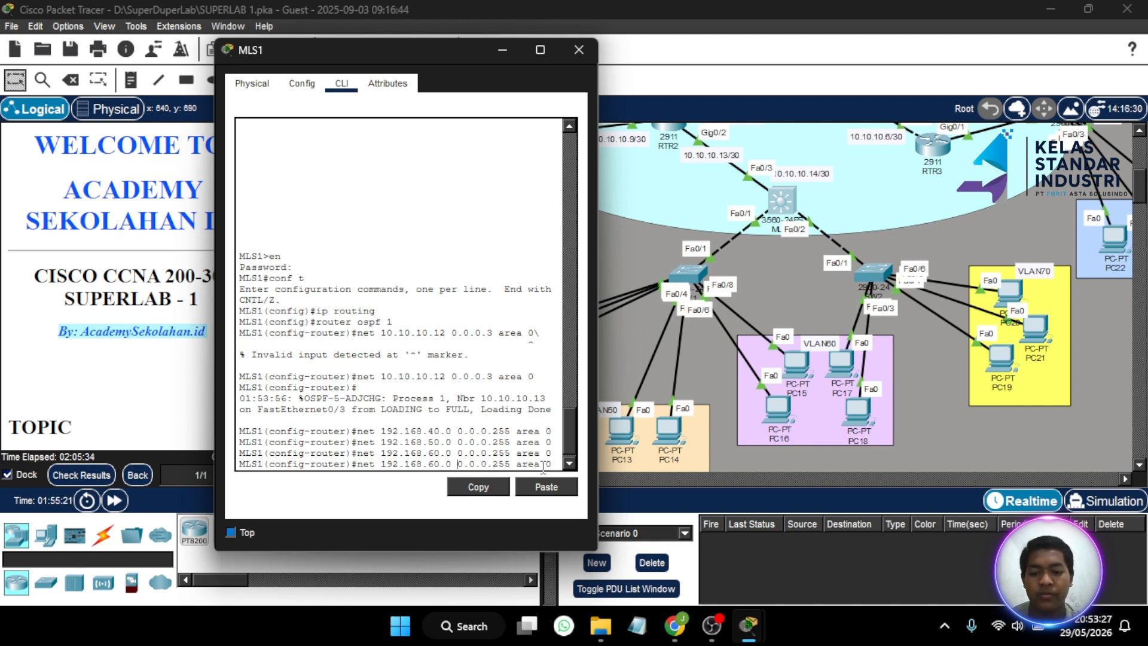
{"action": "key", "text": "BackSpace"}
{"action": "key", "text": "BackSpace"}
{"action": "type", "text": "7"}
{"action": "key", "text": "Return"}
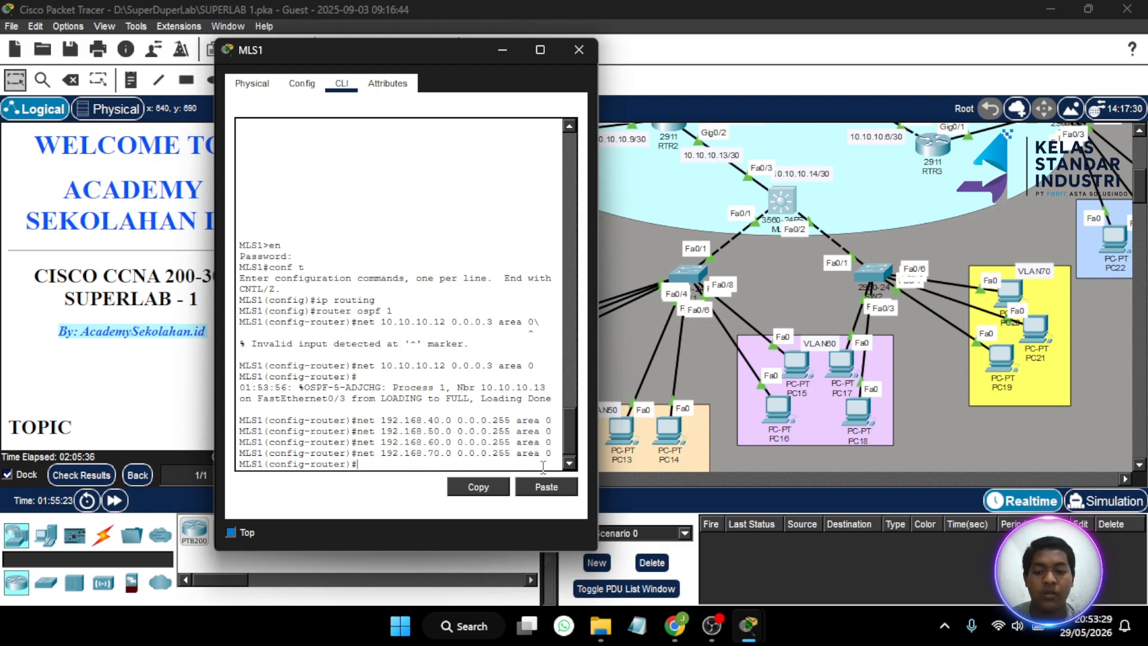
- Close MLS1, open MLS2's CLI and enter global configuration mode
{"action": "left_click", "coordinate": [579, 50]}
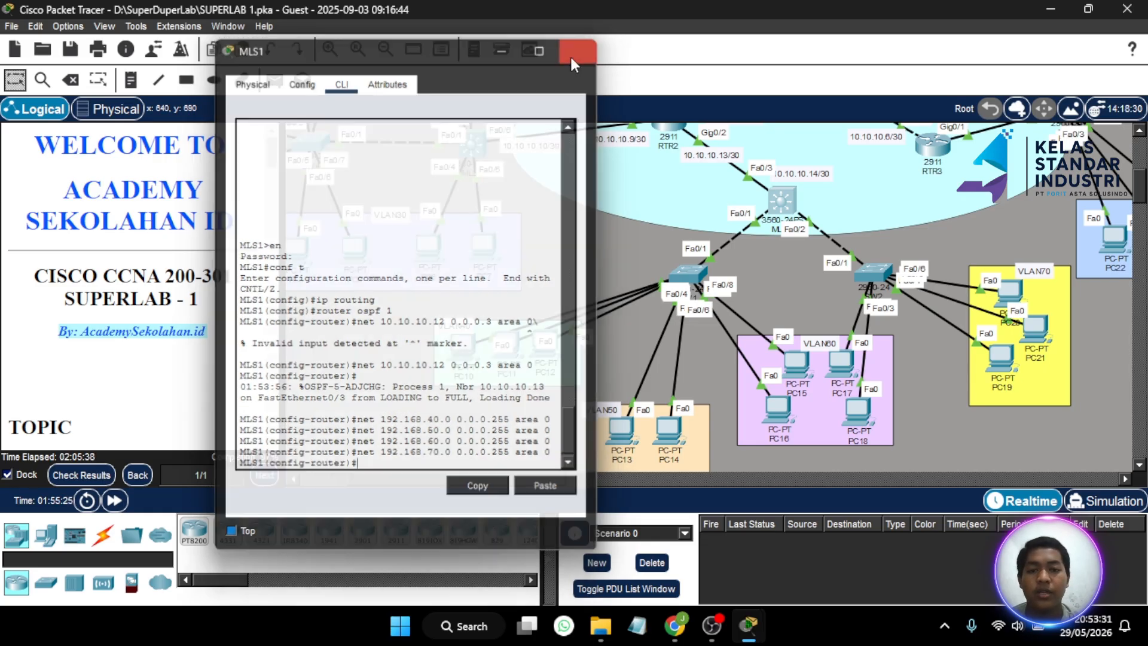
{"action": "scroll", "coordinate": [638, 295], "scroll_direction": "up", "scroll_amount": 4}
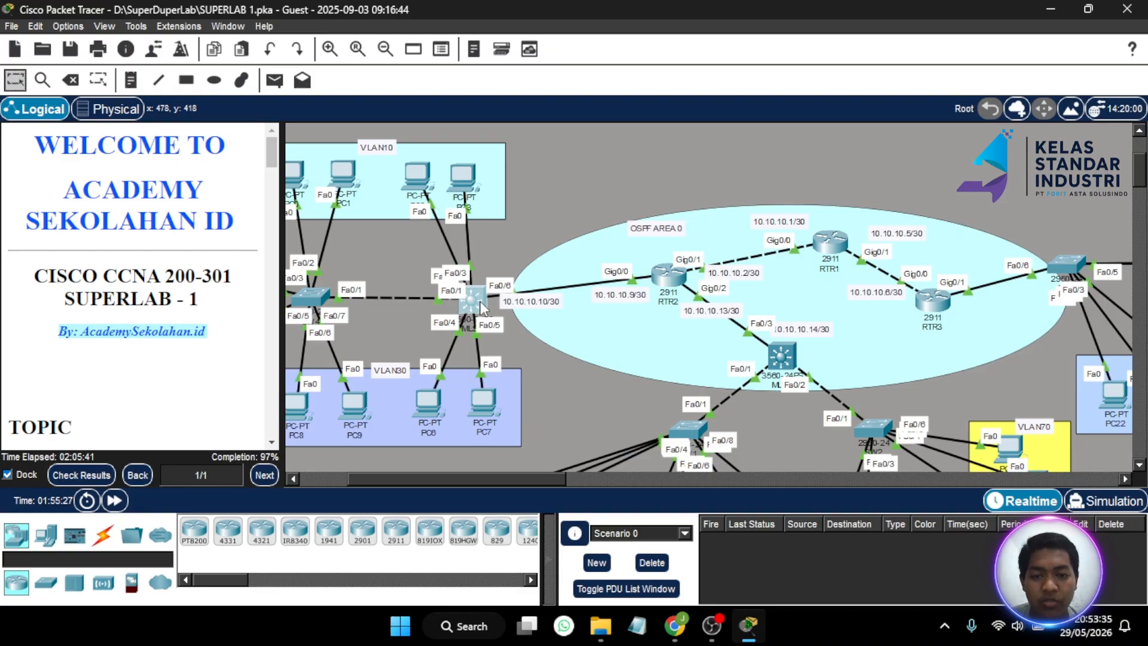
{"action": "left_click", "coordinate": [477, 302]}
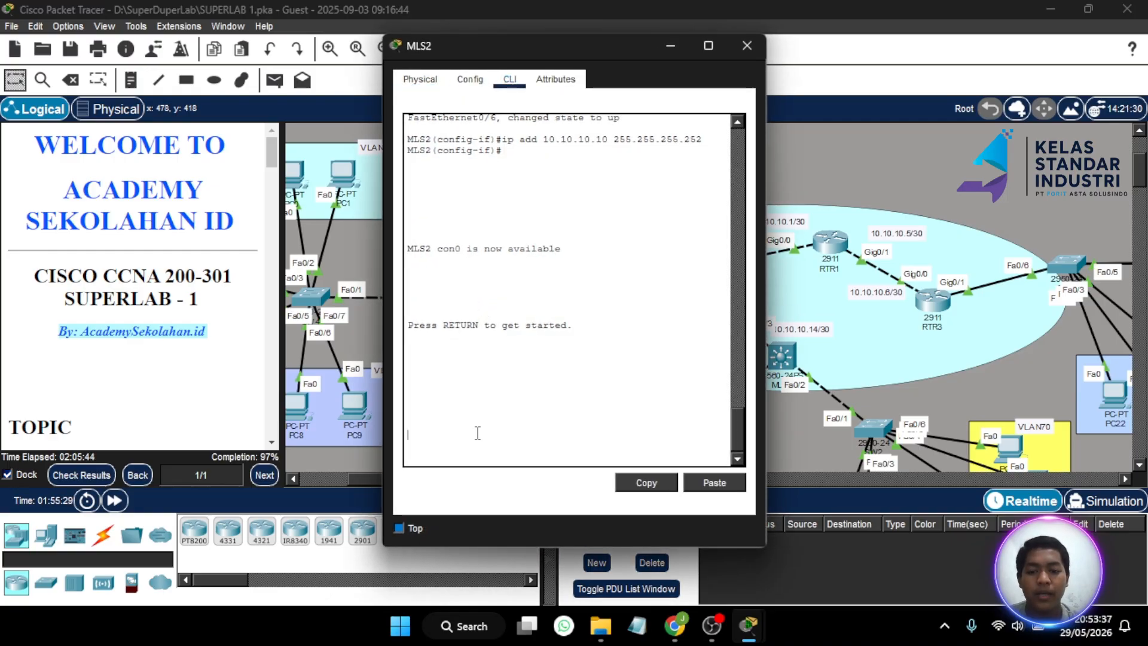
{"action": "key", "text": "Return"}
{"action": "type", "text": "en"}
{"action": "key", "text": "Return"}
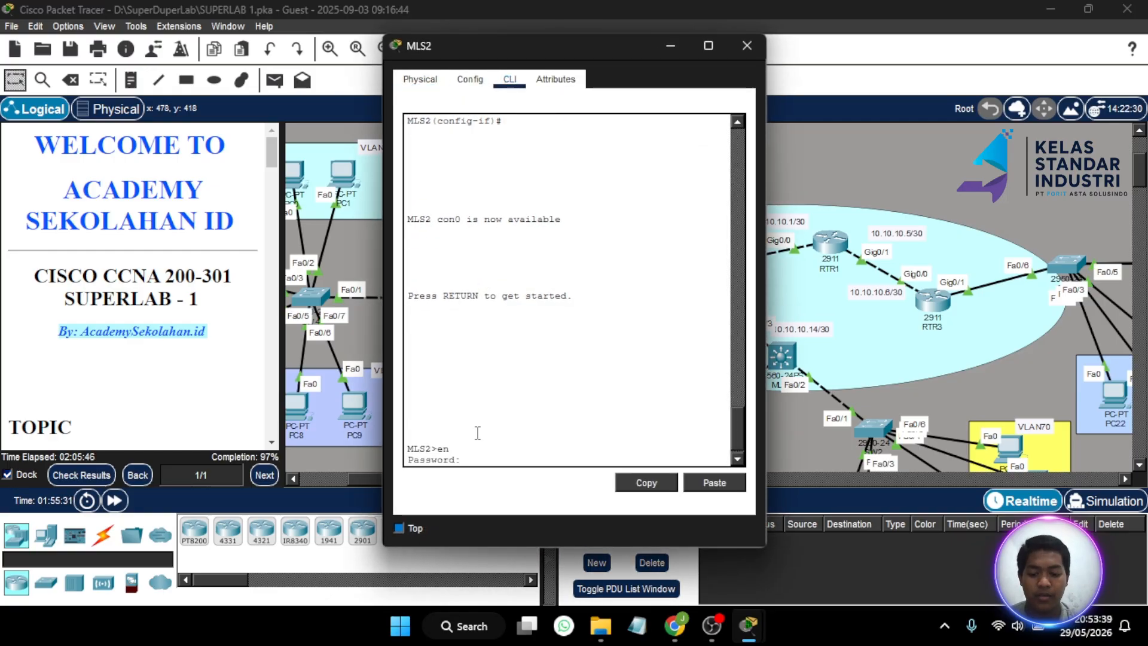
{"action": "key", "text": "Return"}
{"action": "type", "text": "conf t"}
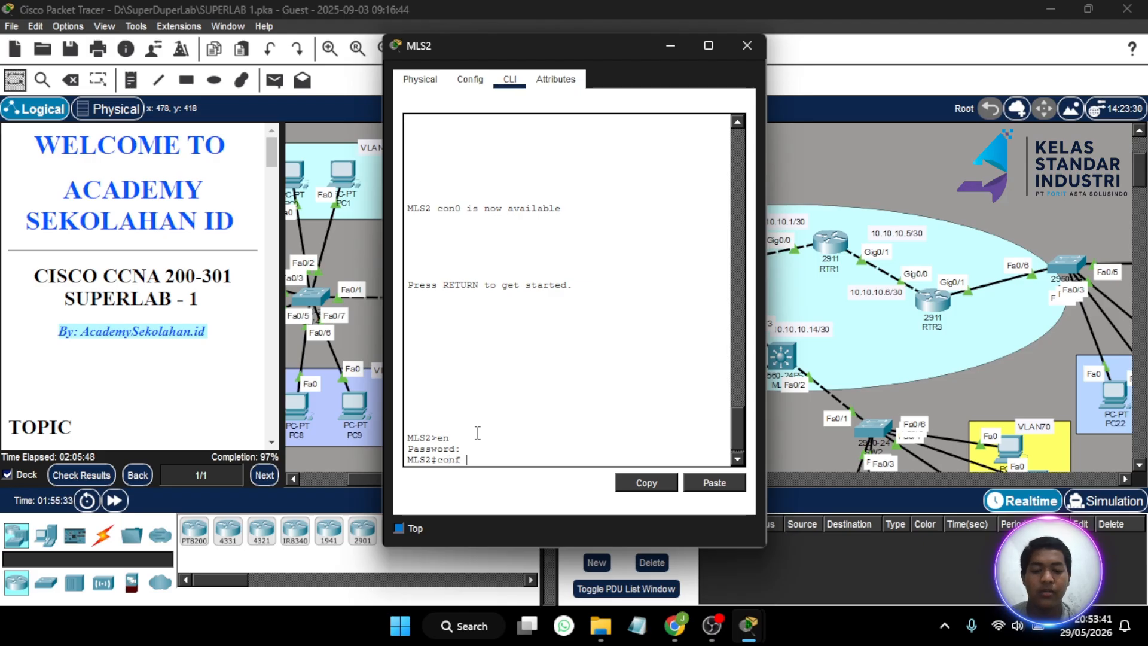
{"action": "key", "text": "Return"}
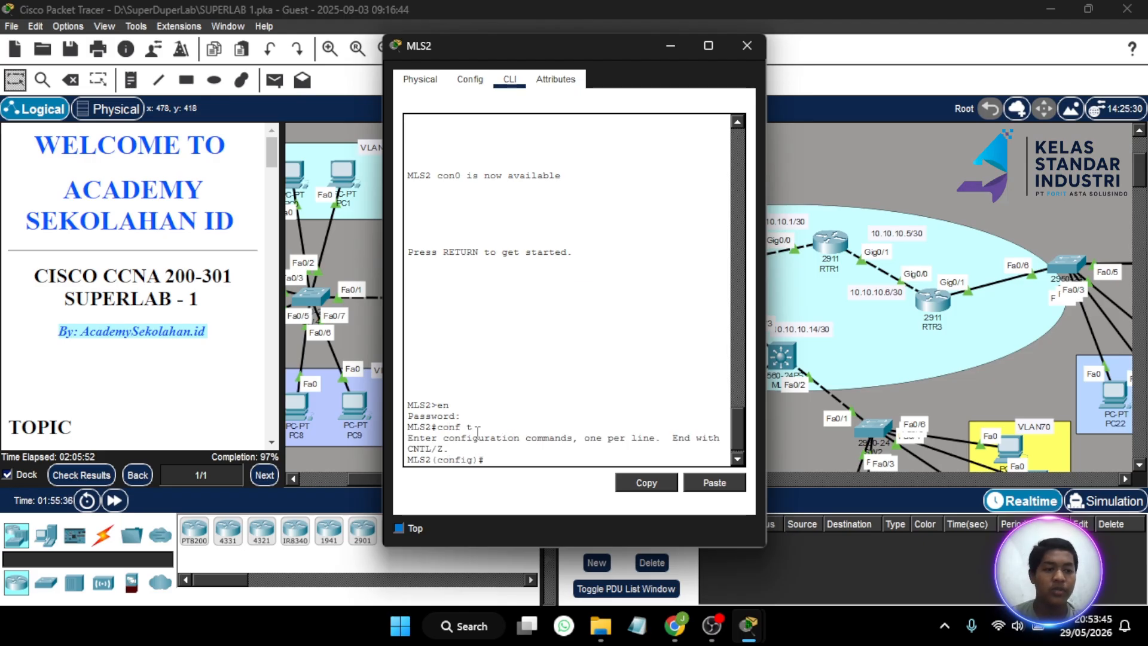
- Enable ip routing on MLS2, start router ospf 1, and advertise 10.10.10.8 0.0.0.3 area 0
{"action": "type", "text": "ip ro"}
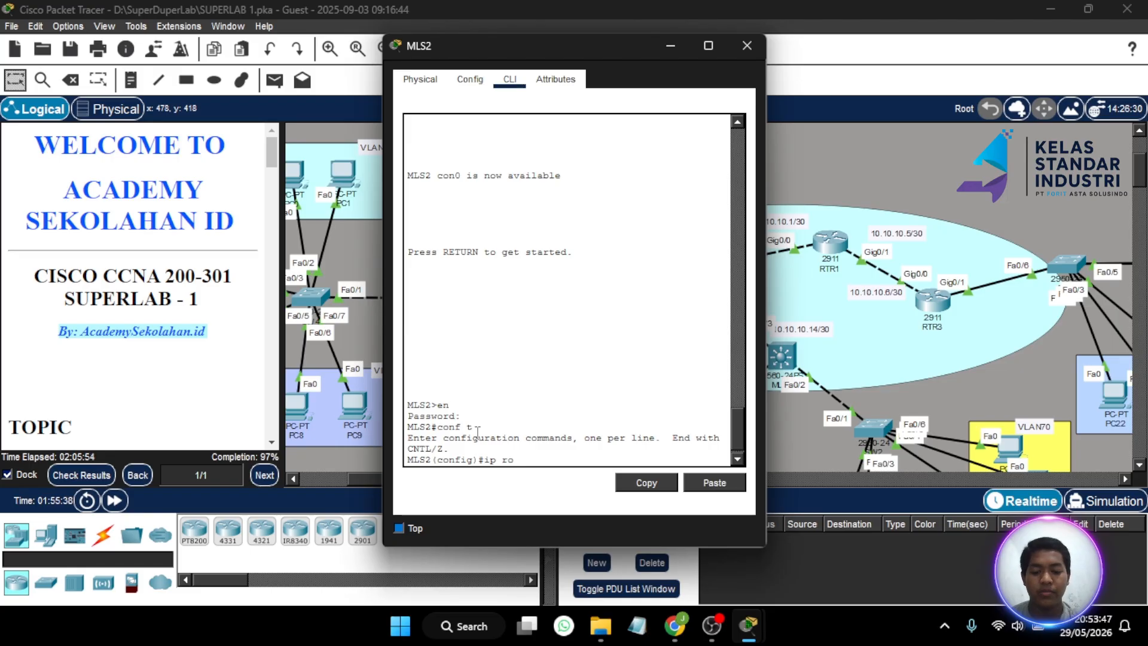
{"action": "type", "text": "utin"}
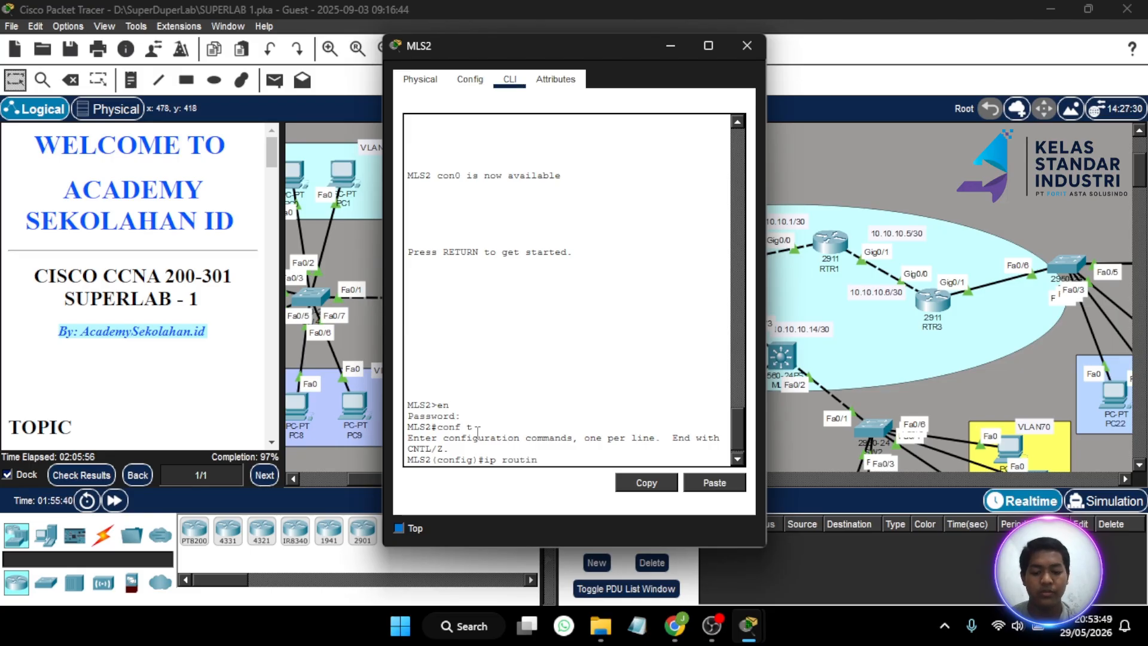
{"action": "type", "text": "g"}
{"action": "key", "text": "Return"}
{"action": "type", "text": "rou"}
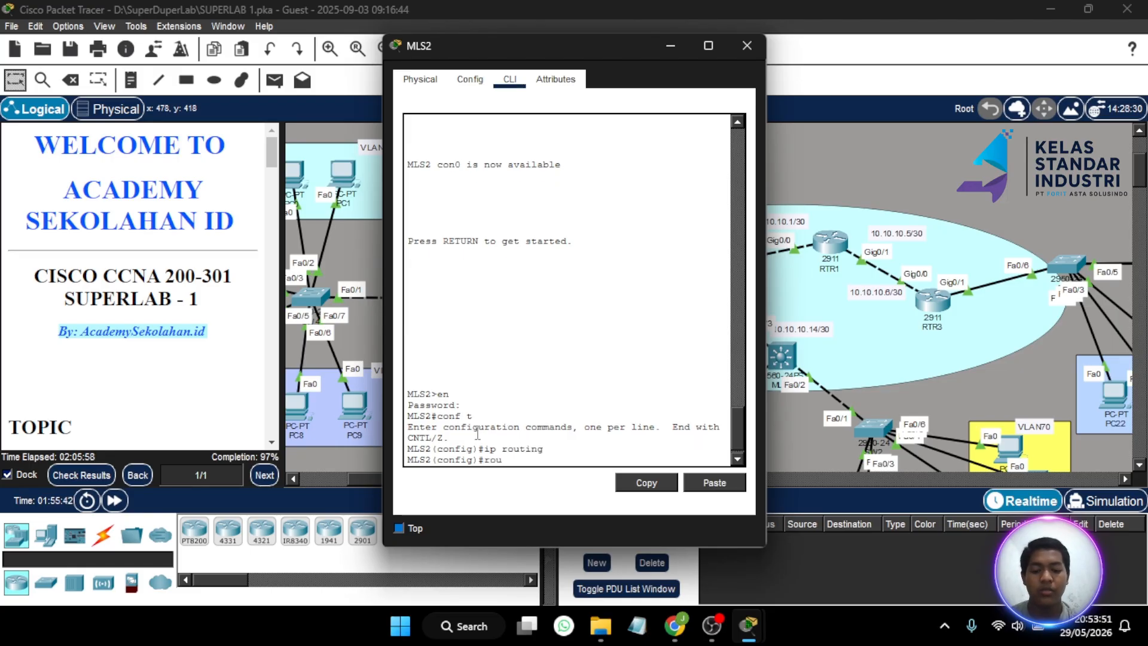
{"action": "type", "text": "ter ospf"}
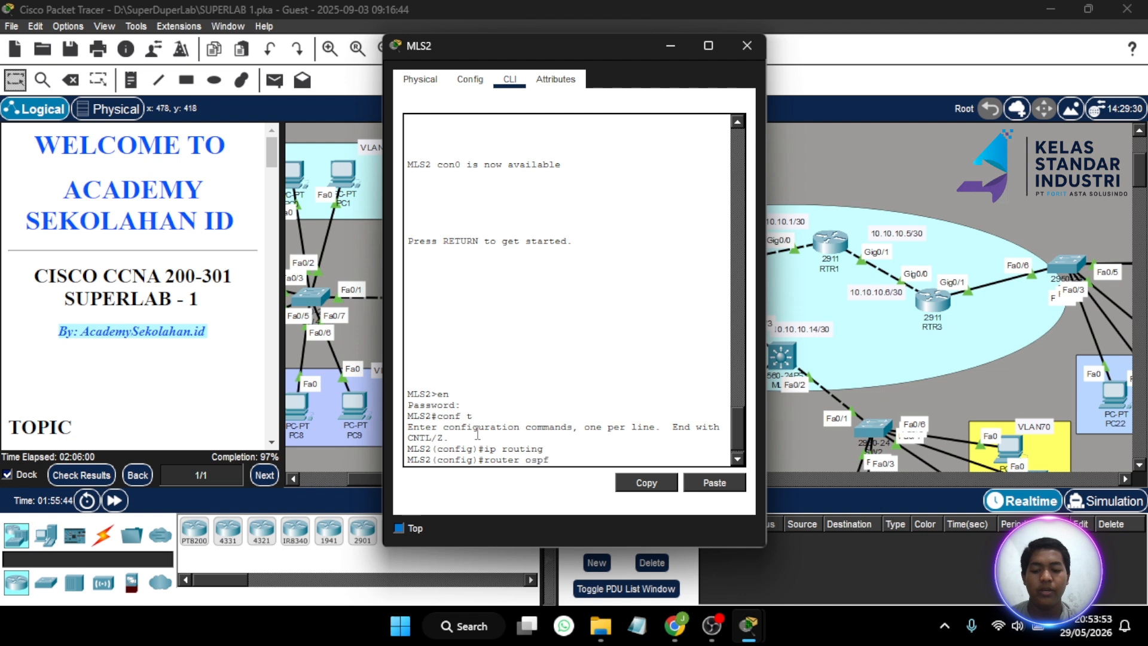
{"action": "type", "text": " 2"}
{"action": "key", "text": "BackSpace"}
{"action": "type", "text": "1"}
{"action": "key", "text": "Return"}
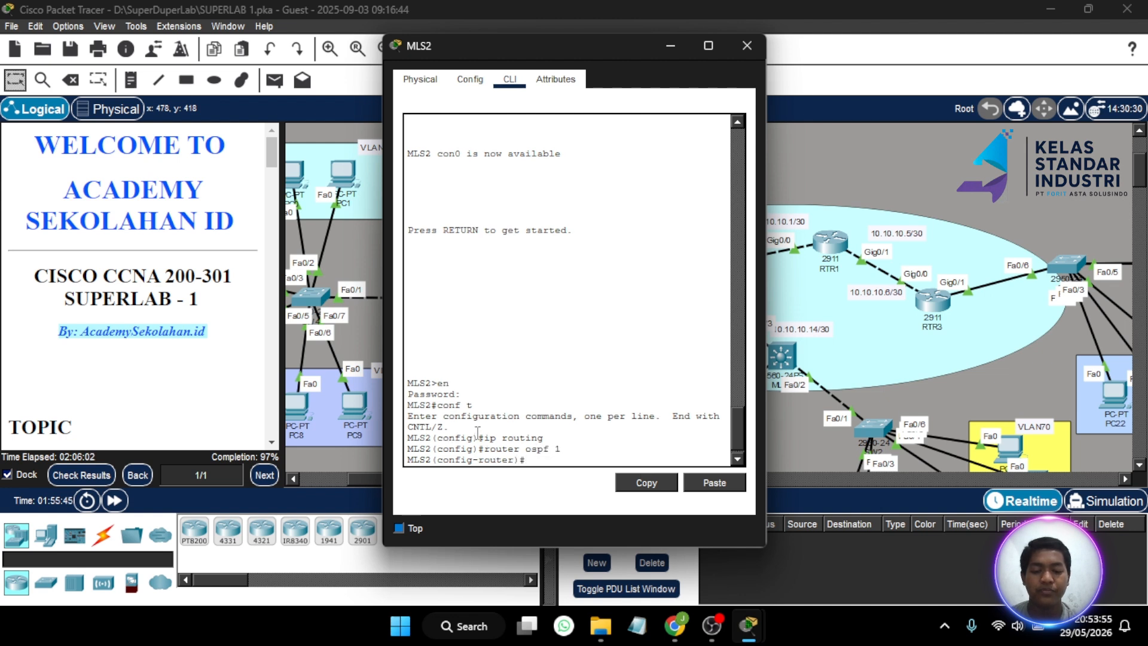
{"action": "type", "text": "net "}
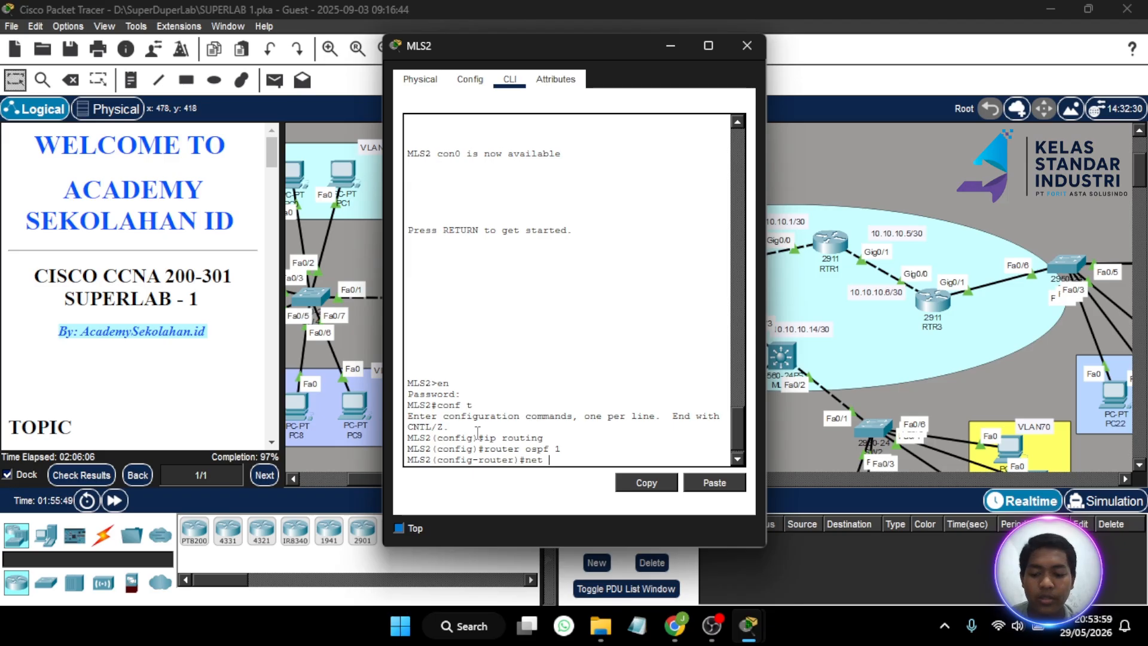
{"action": "type", "text": "10"}
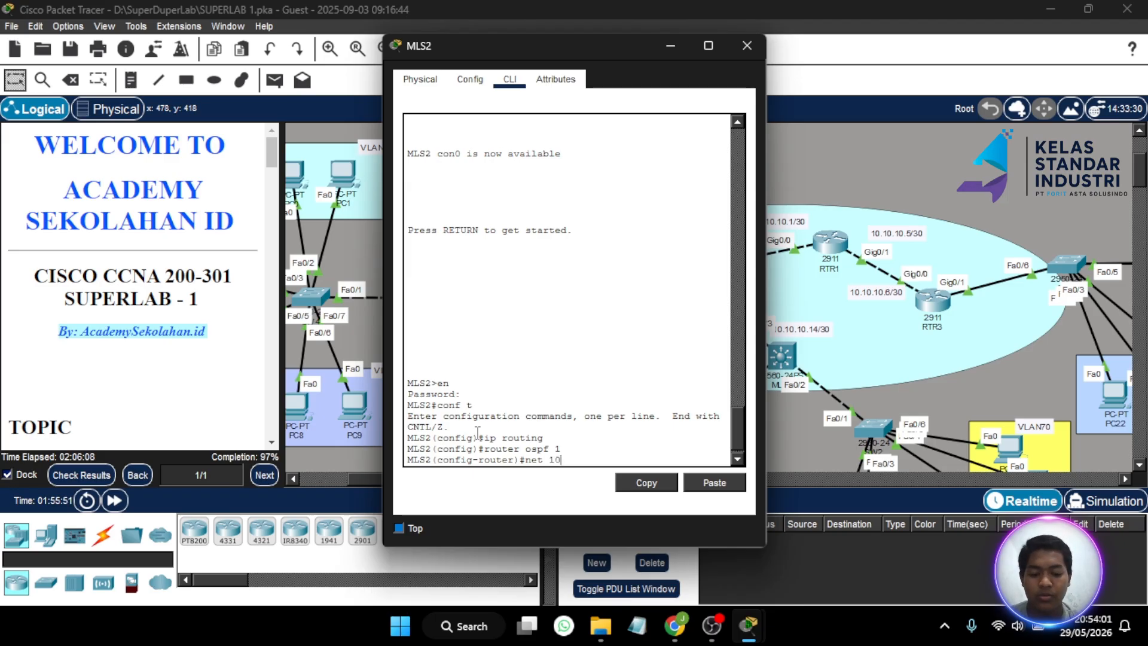
{"action": "type", "text": ".10.10.8 0.0.0"}
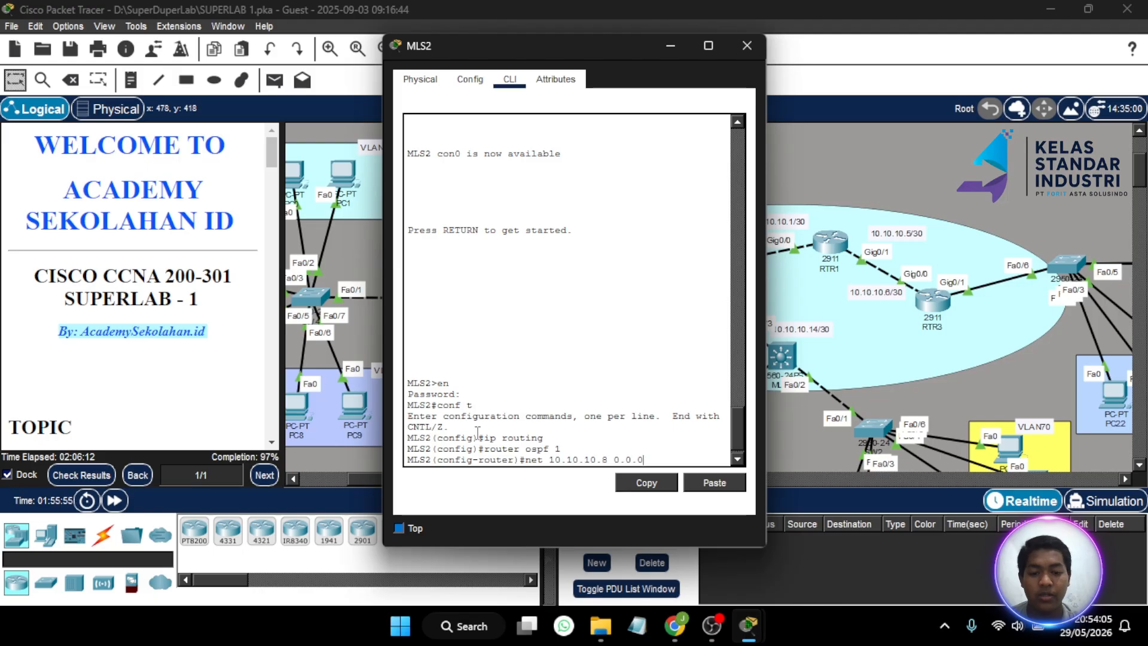
{"action": "type", "text": ".3 are"}
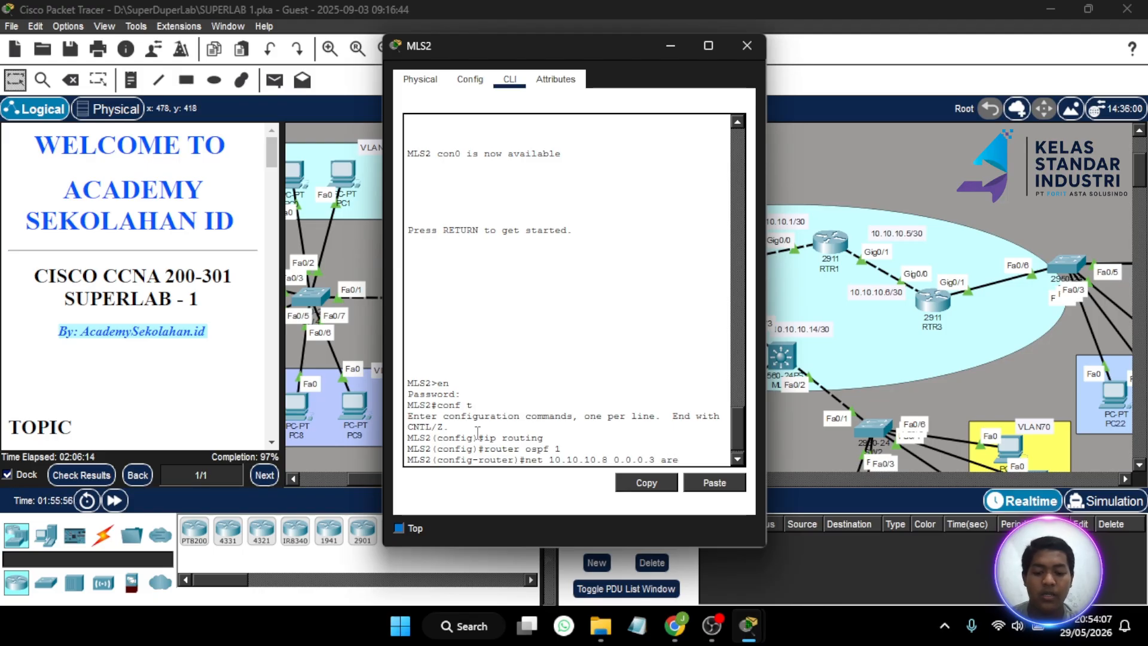
{"action": "type", "text": "a 0"}
{"action": "key", "text": "Return"}
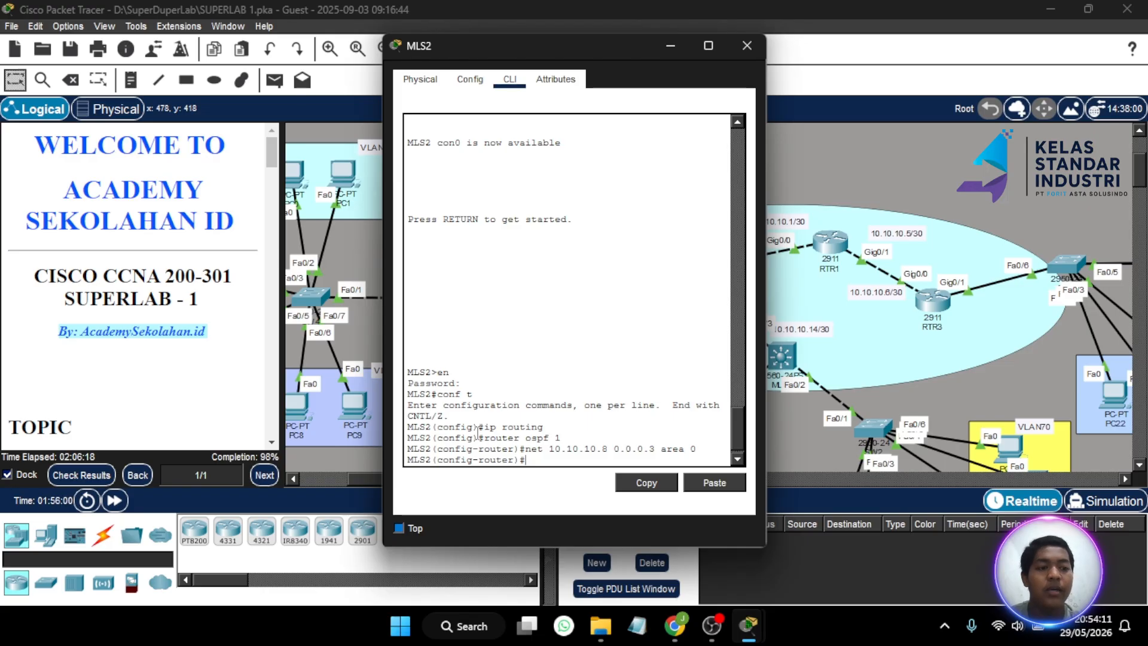
- Return to MLS2's CLI and advertise 192.168.10.0 0.0.0.255 in area 0
{"action": "left_click", "coordinate": [672, 46]}
{"action": "scroll", "coordinate": [427, 216], "scroll_direction": "left", "scroll_amount": 5}
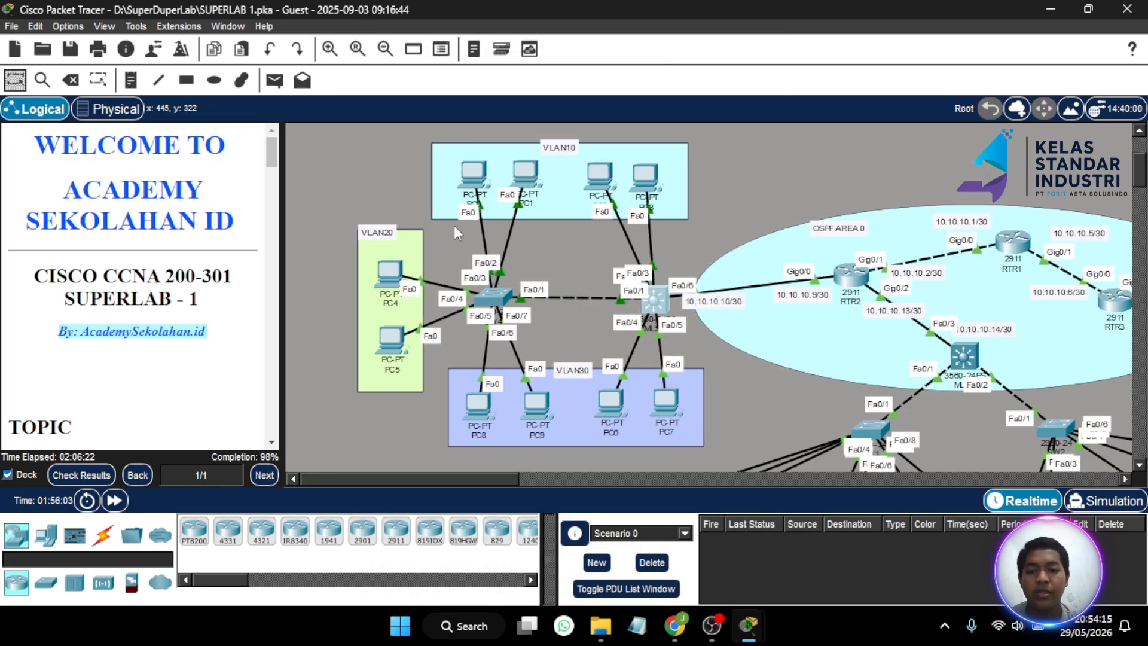
{"action": "left_click", "coordinate": [652, 299]}
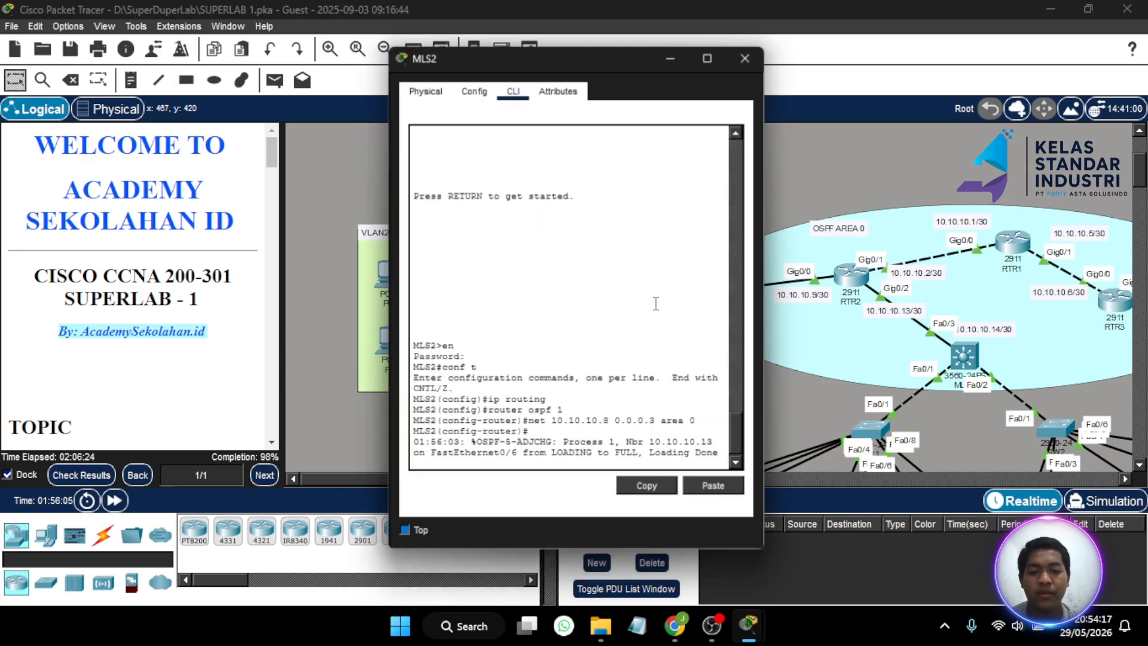
{"action": "key", "text": "Return"}
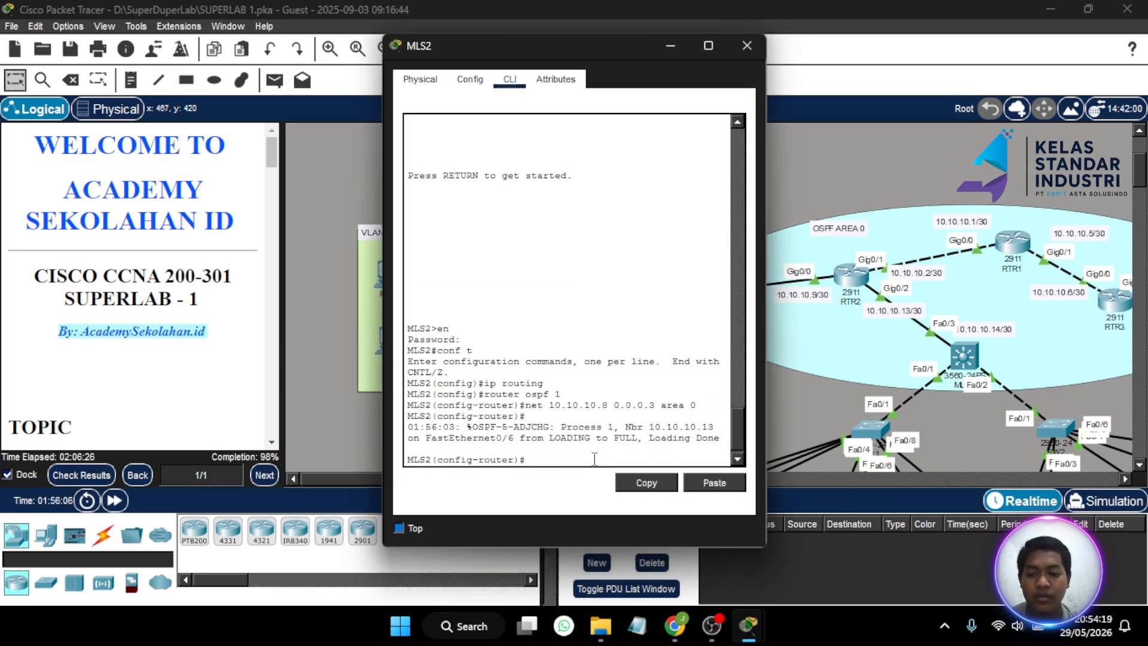
{"action": "key", "text": "Up"}
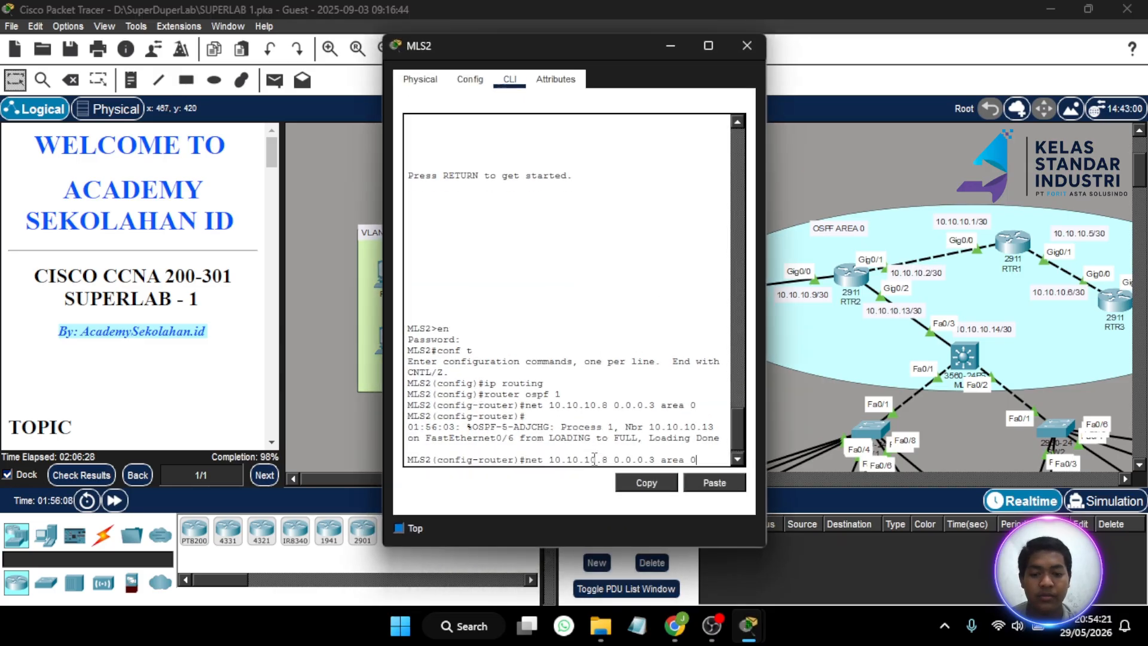
{"action": "key", "text": "Left"}
{"action": "key", "text": "Left"}
{"action": "key", "text": "Left"}
{"action": "key", "text": "Left"}
{"action": "key", "text": "Left"}
{"action": "key", "text": "Left"}
{"action": "key", "text": "Left"}
{"action": "key", "text": "Left"}
{"action": "key", "text": "Left"}
{"action": "key", "text": "Left"}
{"action": "key", "text": "Left"}
{"action": "key", "text": "Left"}
{"action": "key", "text": "Left"}
{"action": "key", "text": "BackSpace"}
{"action": "key", "text": "BackSpace"}
{"action": "key", "text": "BackSpace"}
{"action": "key", "text": "BackSpace"}
{"action": "key", "text": "BackSpace"}
{"action": "key", "text": "BackSpace"}
{"action": "key", "text": "BackSpace"}
{"action": "key", "text": "BackSpace"}
{"action": "key", "text": "BackSpace"}
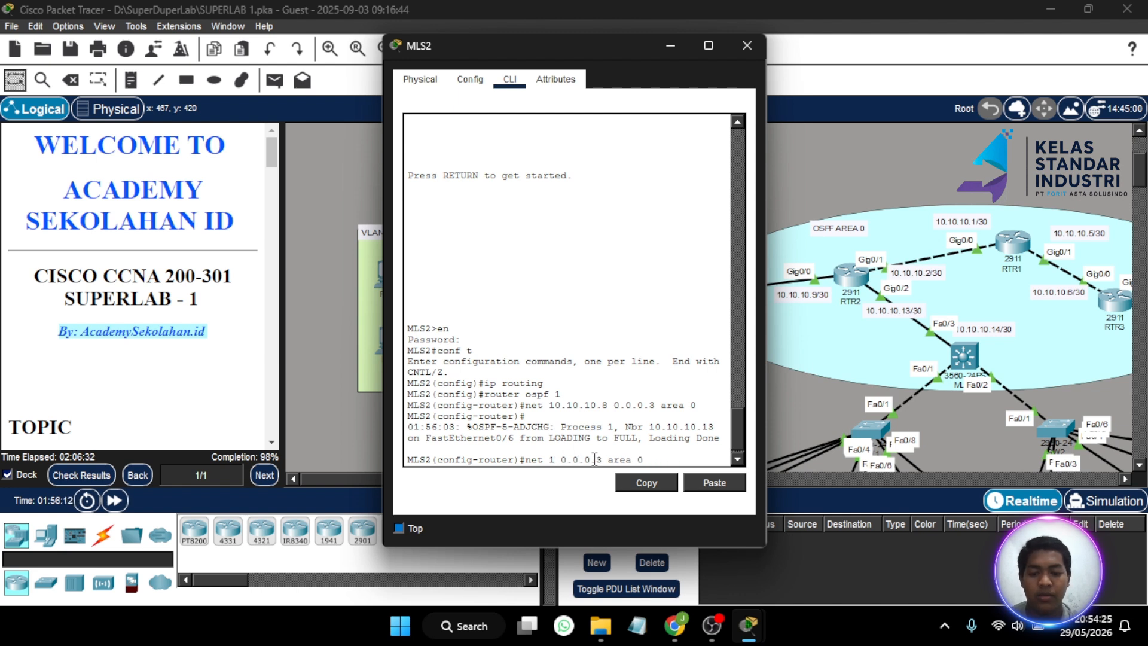
{"action": "type", "text": "91."}
{"action": "key", "text": "BackSpace"}
{"action": "key", "text": "BackSpace"}
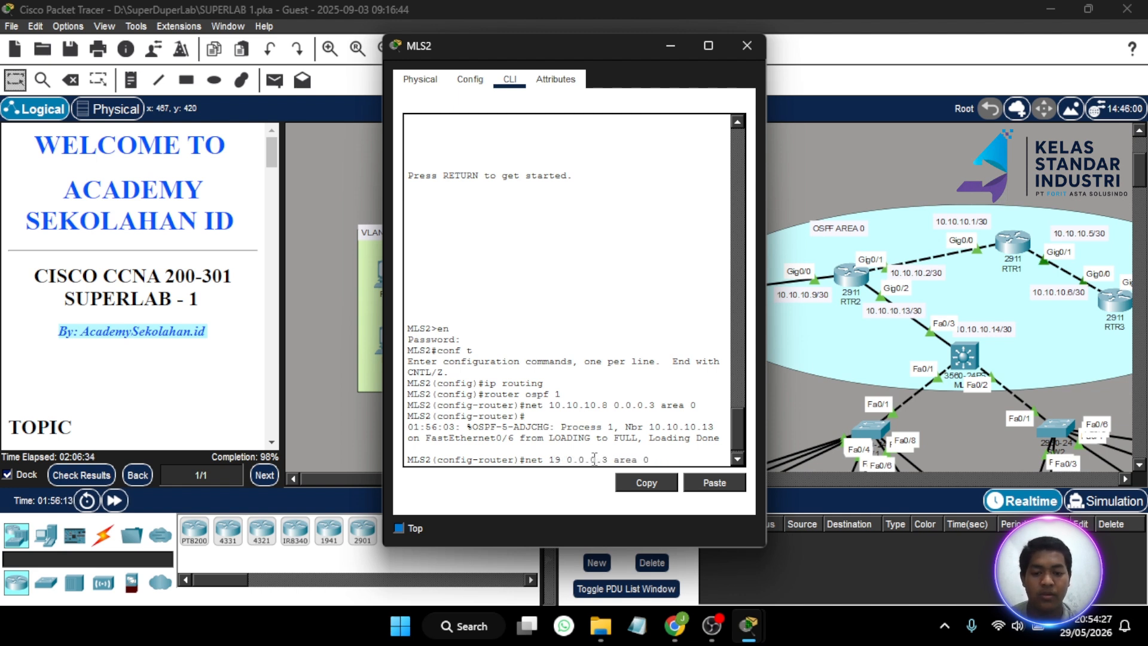
{"action": "type", "text": "2.168.1"}
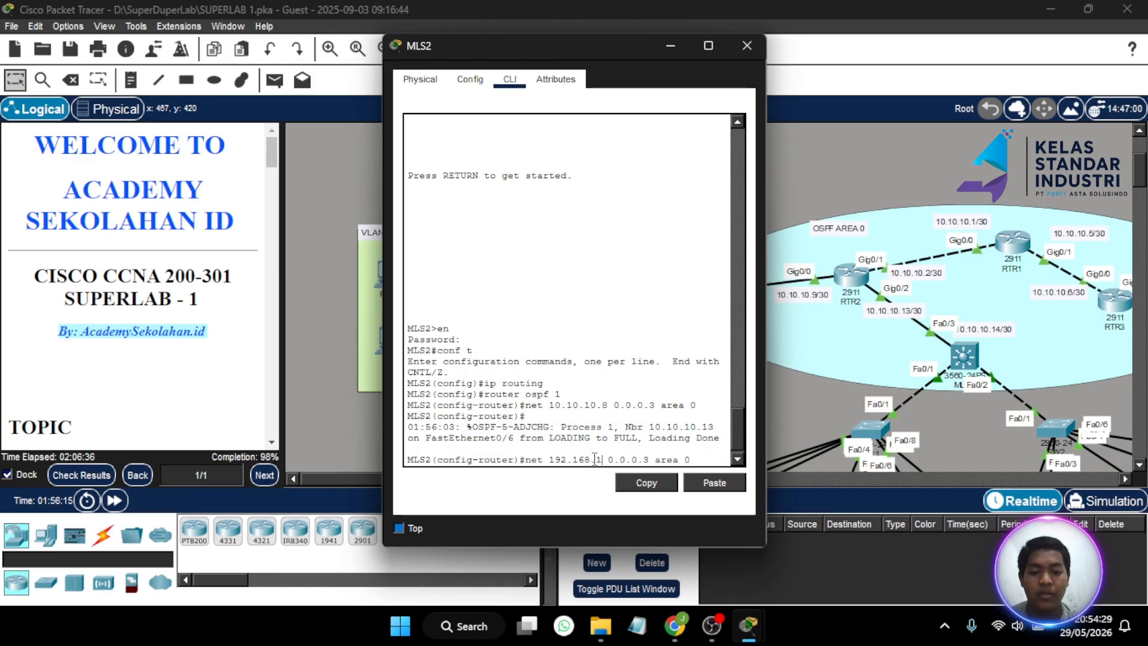
{"action": "type", "text": "0"}
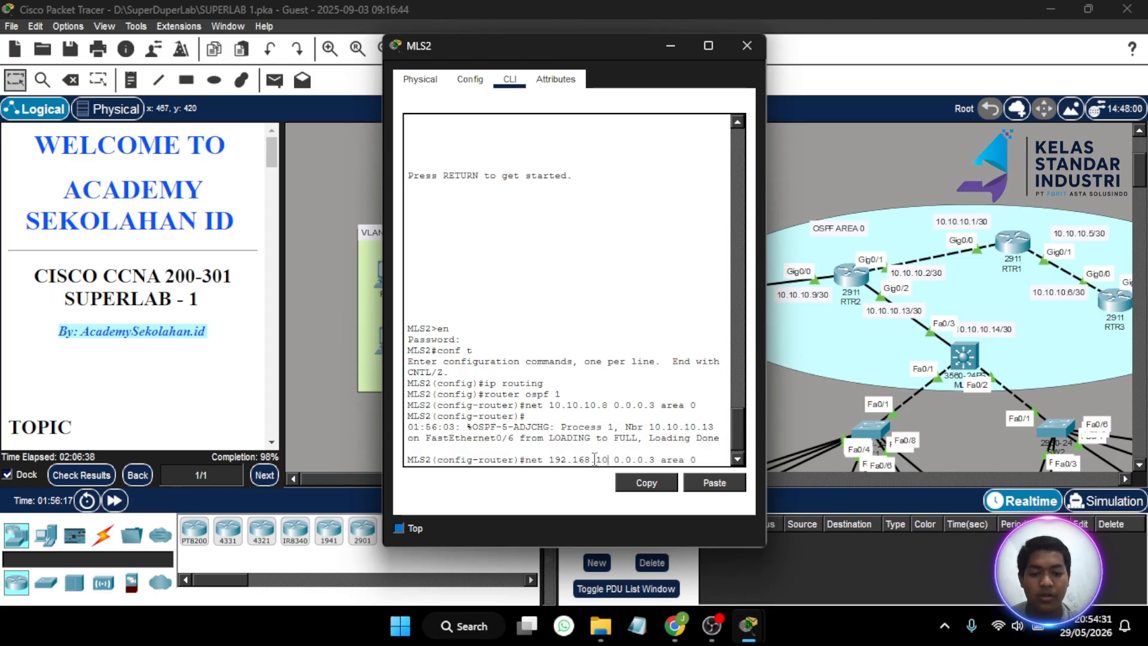
{"action": "type", "text": ".0"}
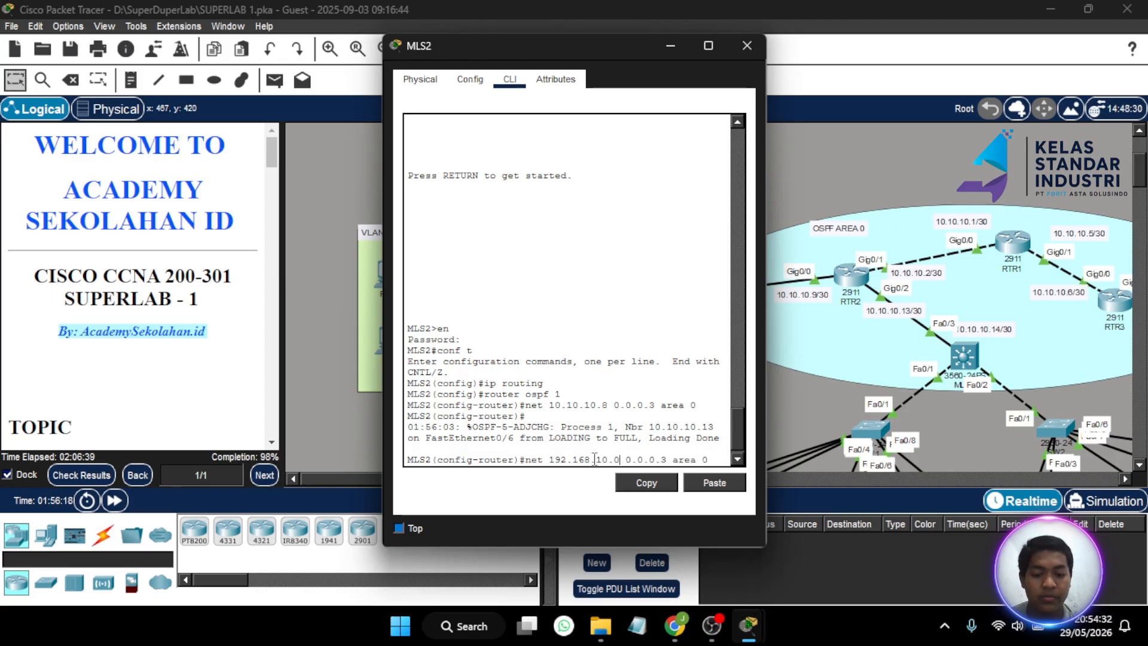
{"action": "left_click", "coordinate": [669, 456]}
{"action": "key", "text": "BackSpace"}
{"action": "type", "text": "255"}
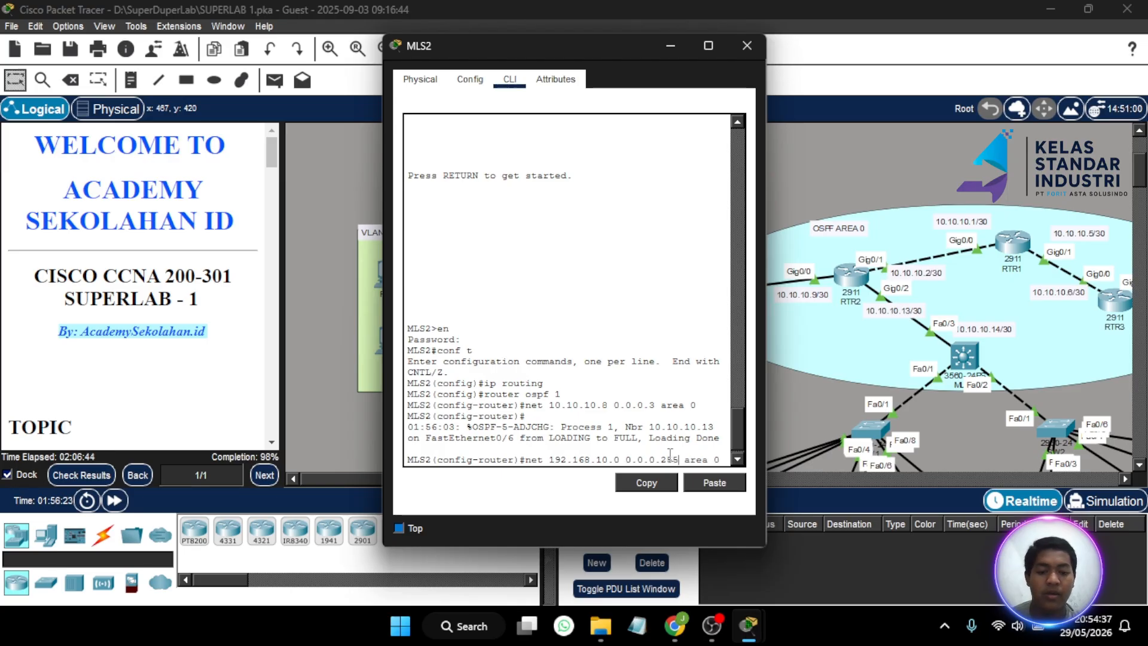
{"action": "key", "text": "Return"}
- Advertise 192.168.20.0 and 192.168.30.0 0.0.0.255 in area 0 on MLS2
{"action": "key", "text": "Up"}
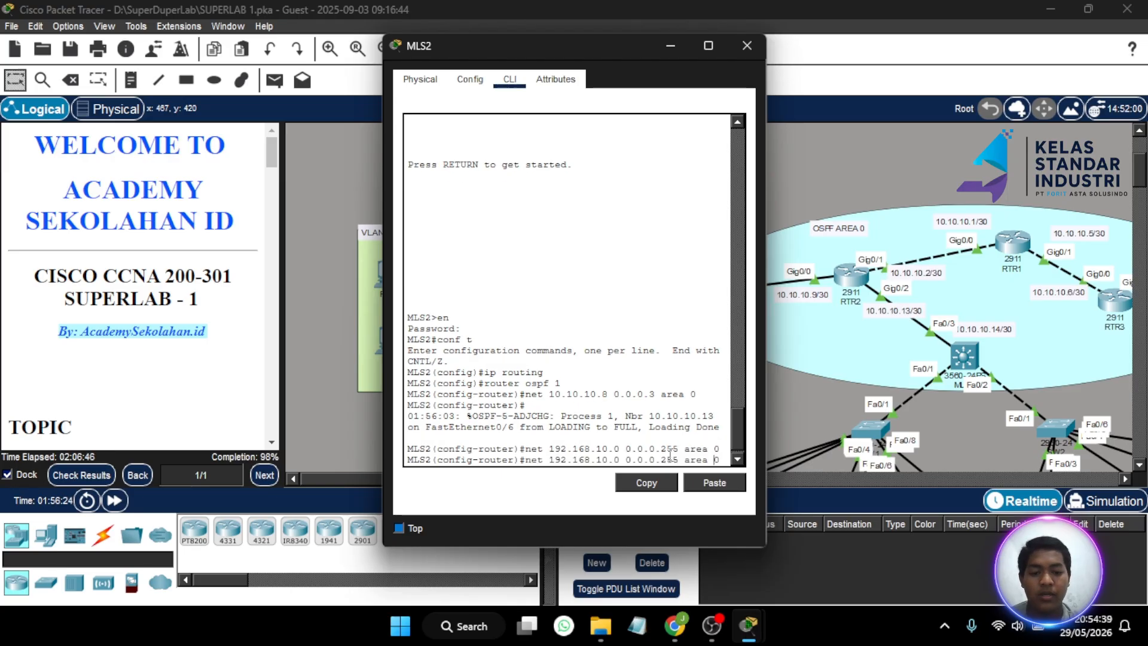
{"action": "key", "text": "BackSpace"}
{"action": "type", "text": "2"}
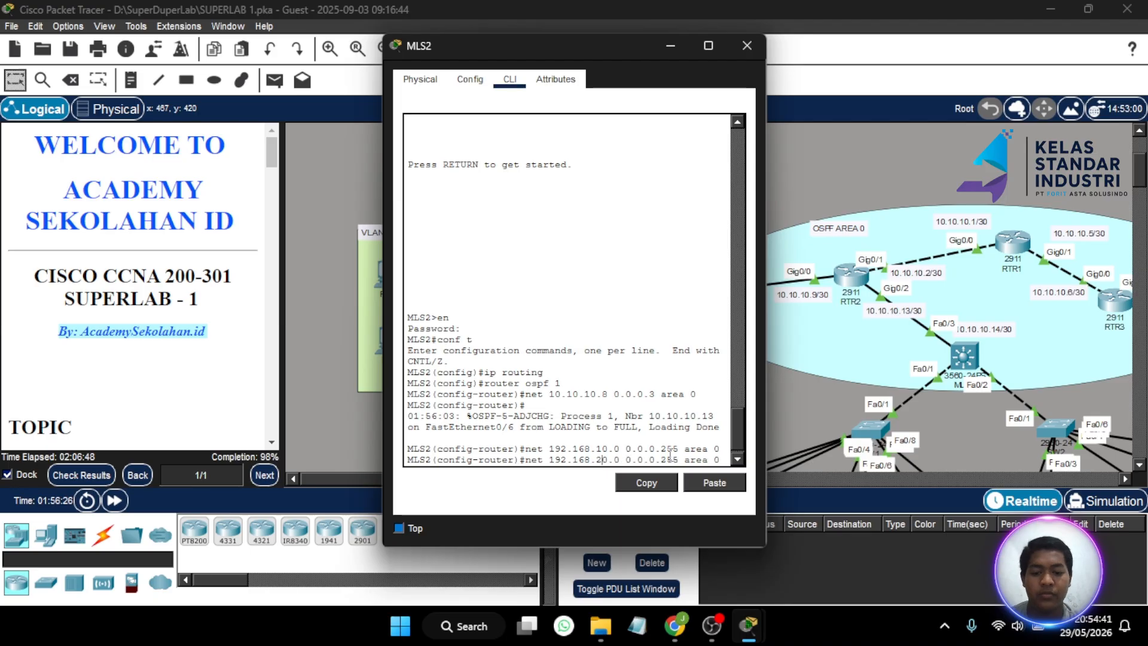
{"action": "key", "text": "Return"}
{"action": "key", "text": "Up"}
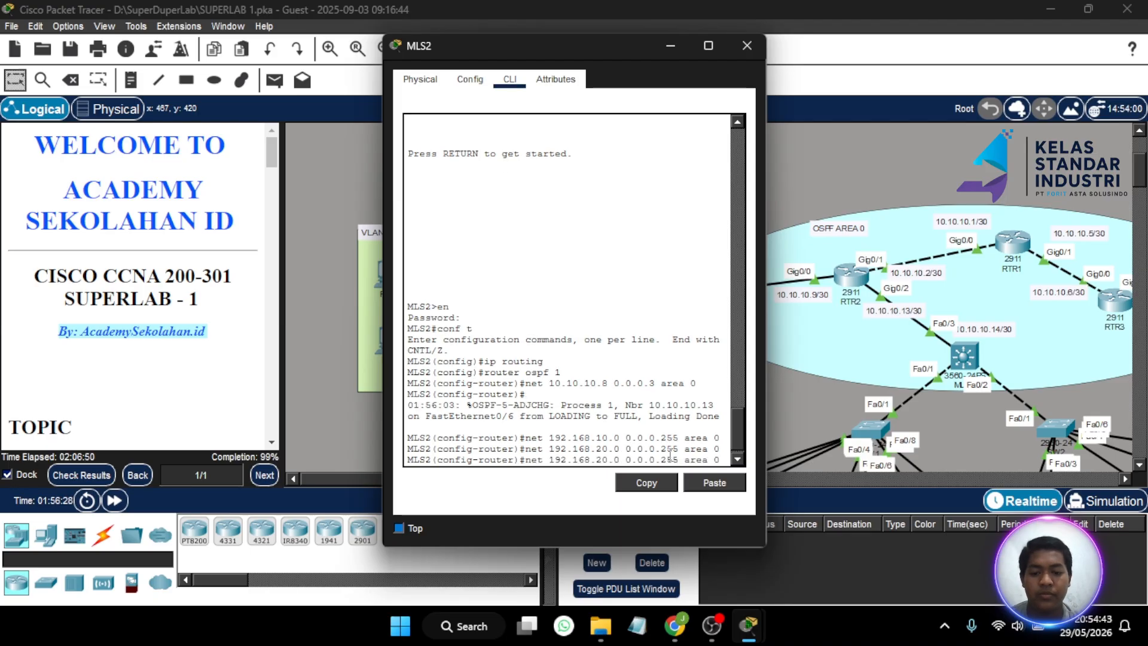
{"action": "key", "text": "BackSpace"}
{"action": "type", "text": "3"}
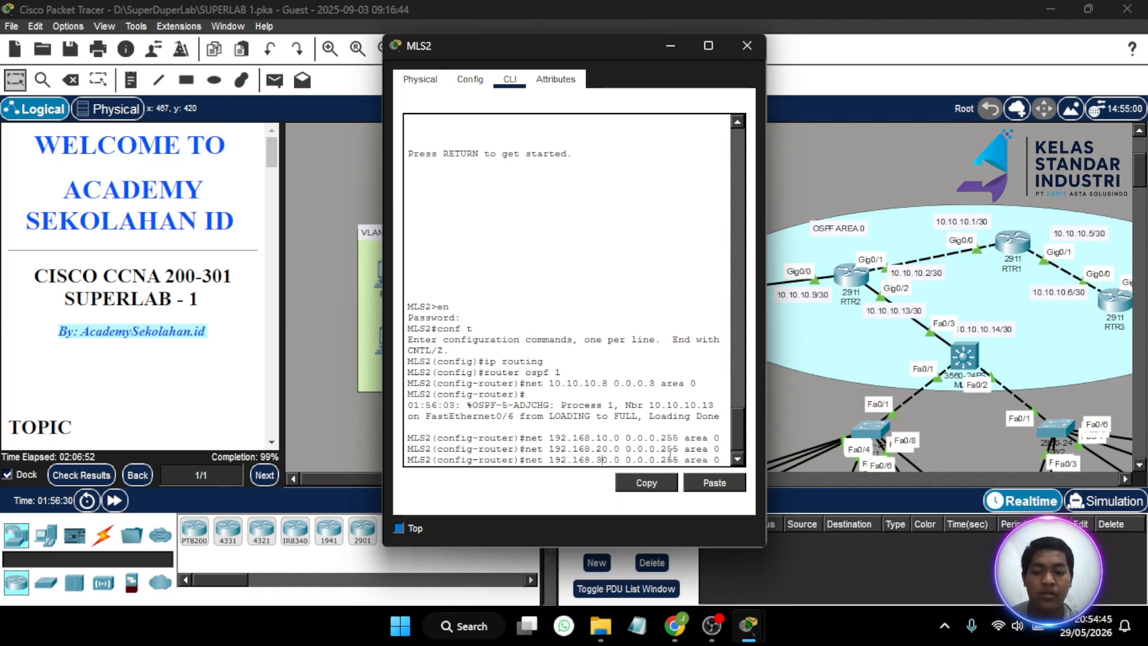
{"action": "key", "text": "Return"}
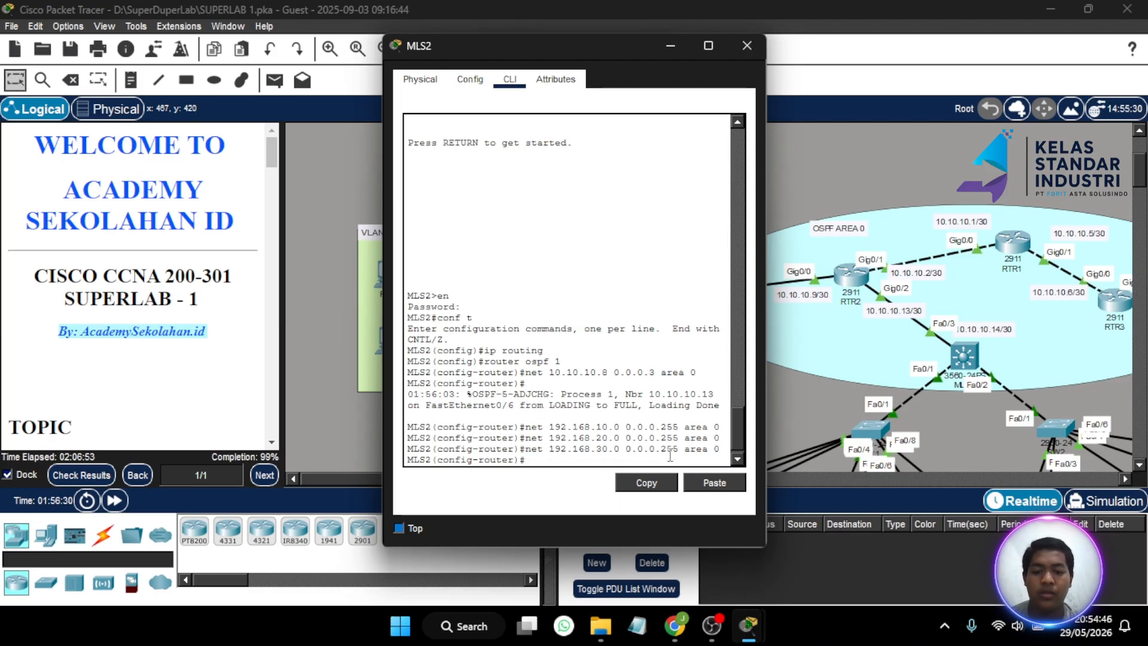
- Close MLS2 and send a simple PDU from the VLAN10 PC to PC10
{"action": "left_click", "coordinate": [744, 42]}
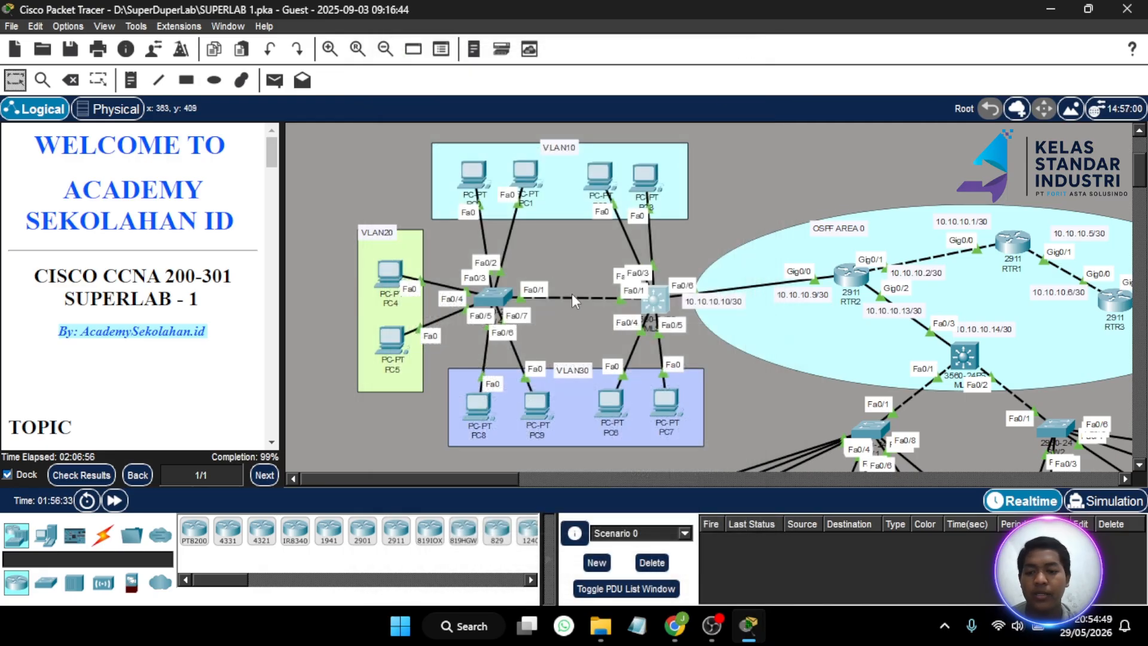
{"action": "scroll", "coordinate": [571, 293], "scroll_direction": "right", "scroll_amount": 2}
{"action": "scroll", "coordinate": [573, 299], "scroll_direction": "left", "scroll_amount": 1}
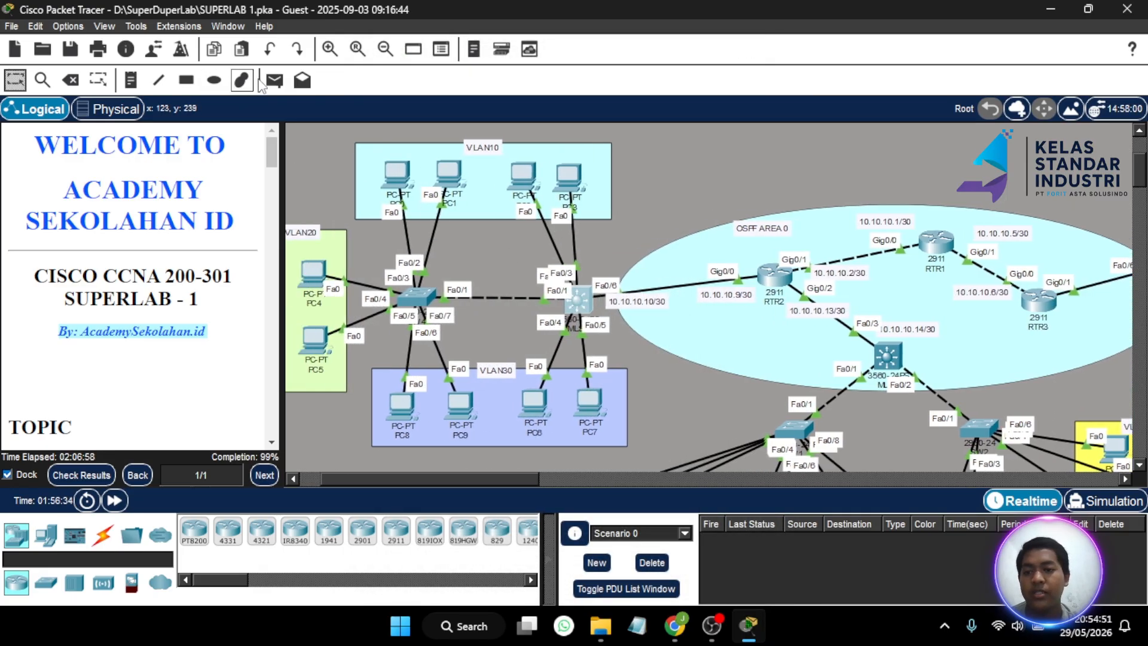
{"action": "left_click", "coordinate": [275, 80]}
{"action": "left_click", "coordinate": [398, 175]}
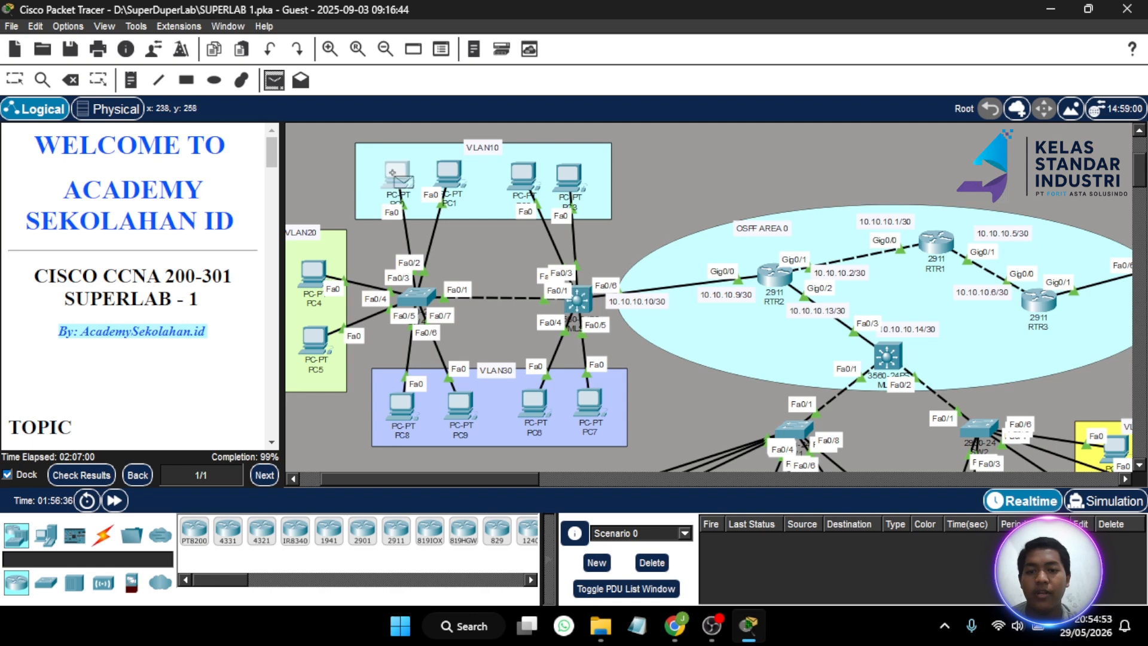
{"action": "scroll", "coordinate": [644, 284], "scroll_direction": "right", "scroll_amount": 8}
{"action": "scroll", "coordinate": [644, 284], "scroll_direction": "down", "scroll_amount": 3}
{"action": "scroll", "coordinate": [644, 284], "scroll_direction": "left", "scroll_amount": 7}
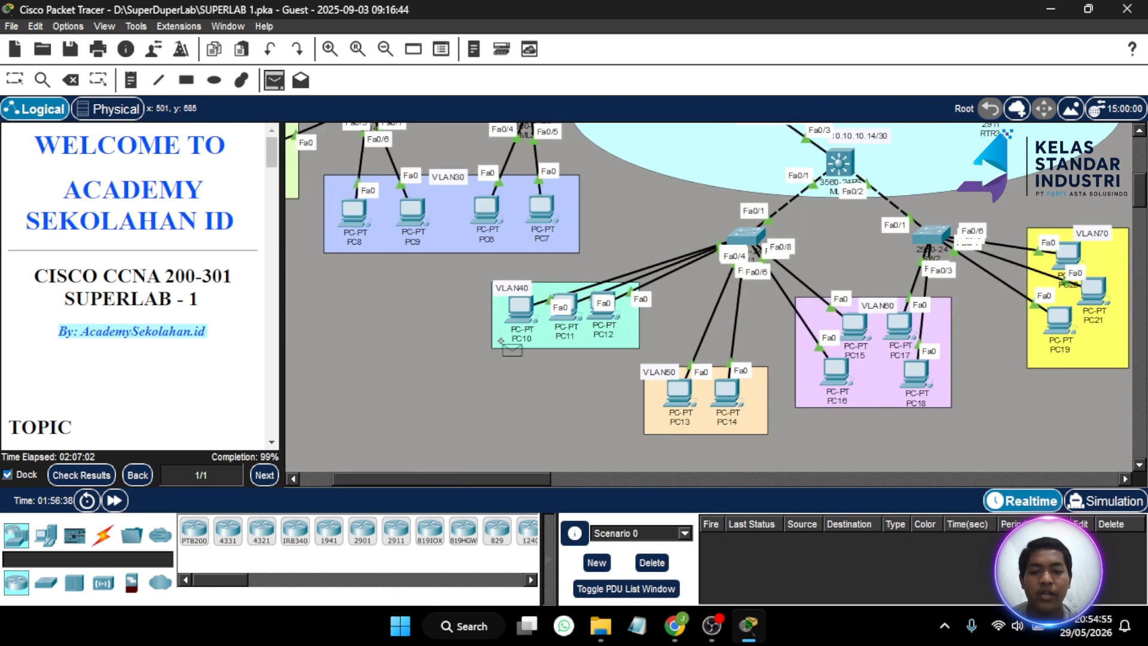
{"action": "left_click", "coordinate": [526, 308]}
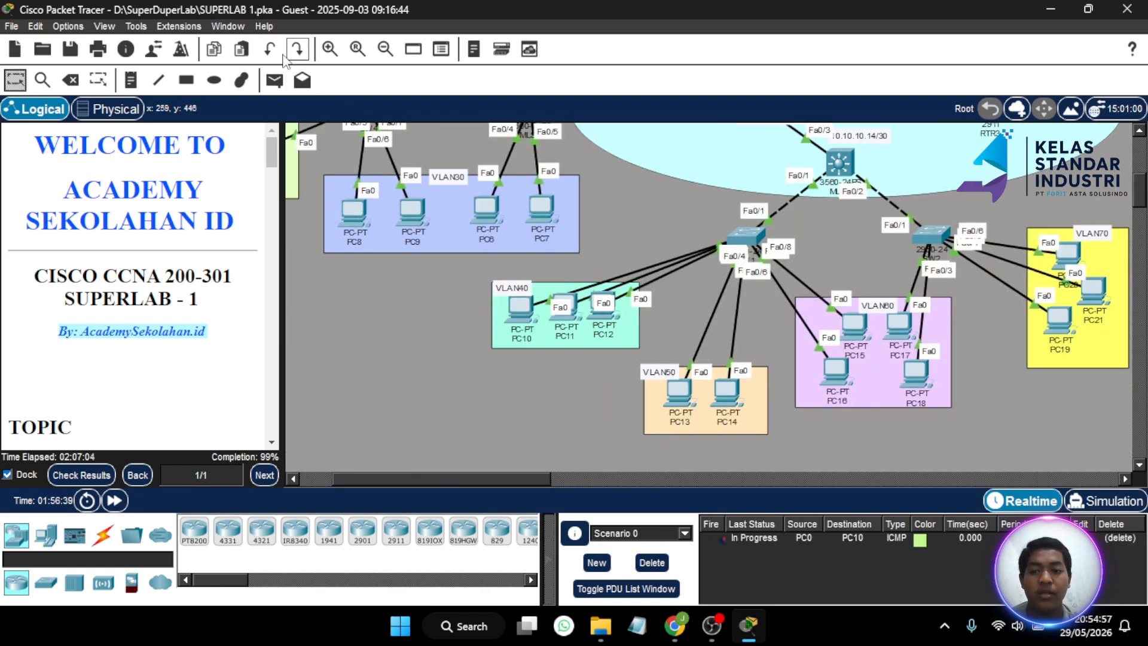
- Try a simple PDU from PC0, dismiss the no-functional-ports warning, and cancel placement
{"action": "left_click", "coordinate": [276, 80]}
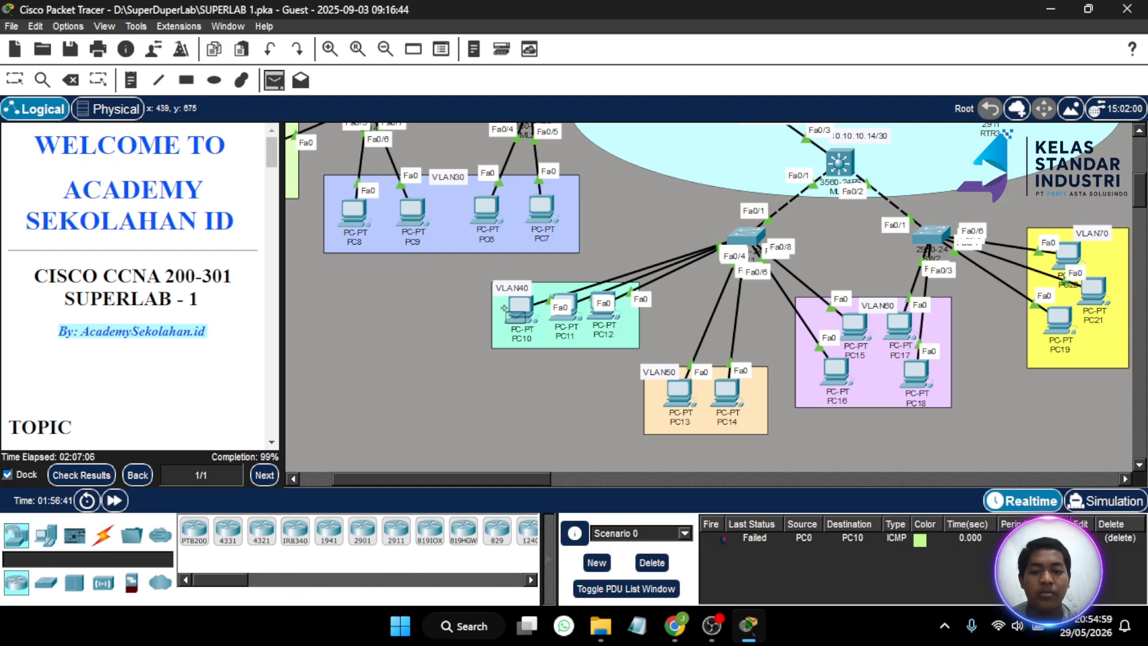
{"action": "scroll", "coordinate": [512, 310], "scroll_direction": "up", "scroll_amount": 5}
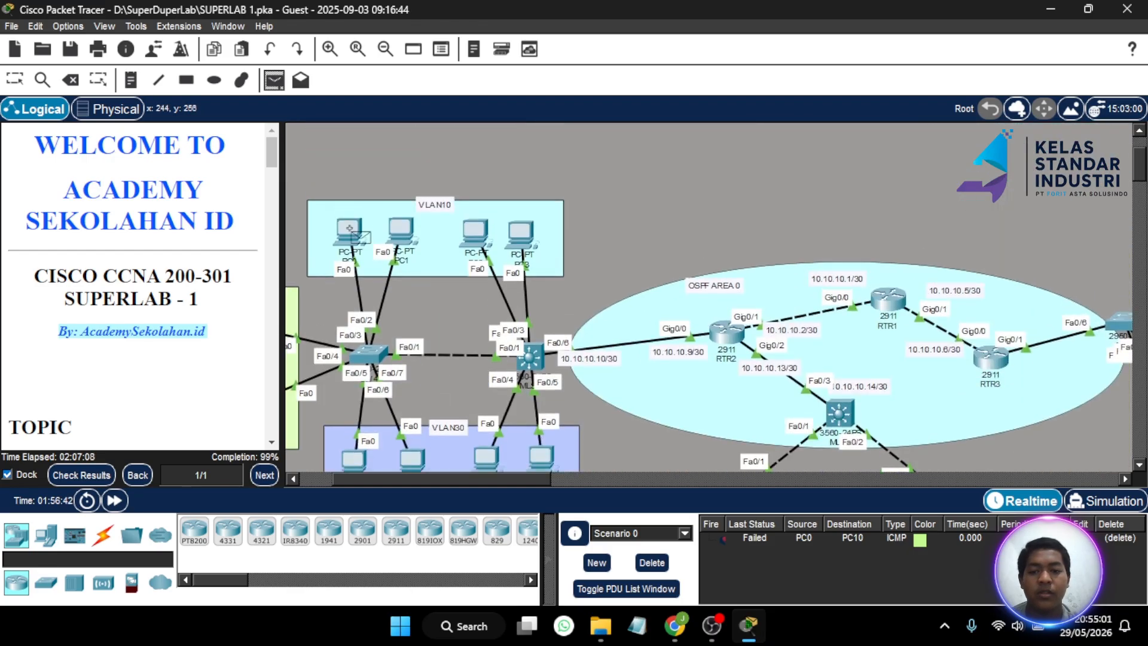
{"action": "left_click", "coordinate": [355, 237]}
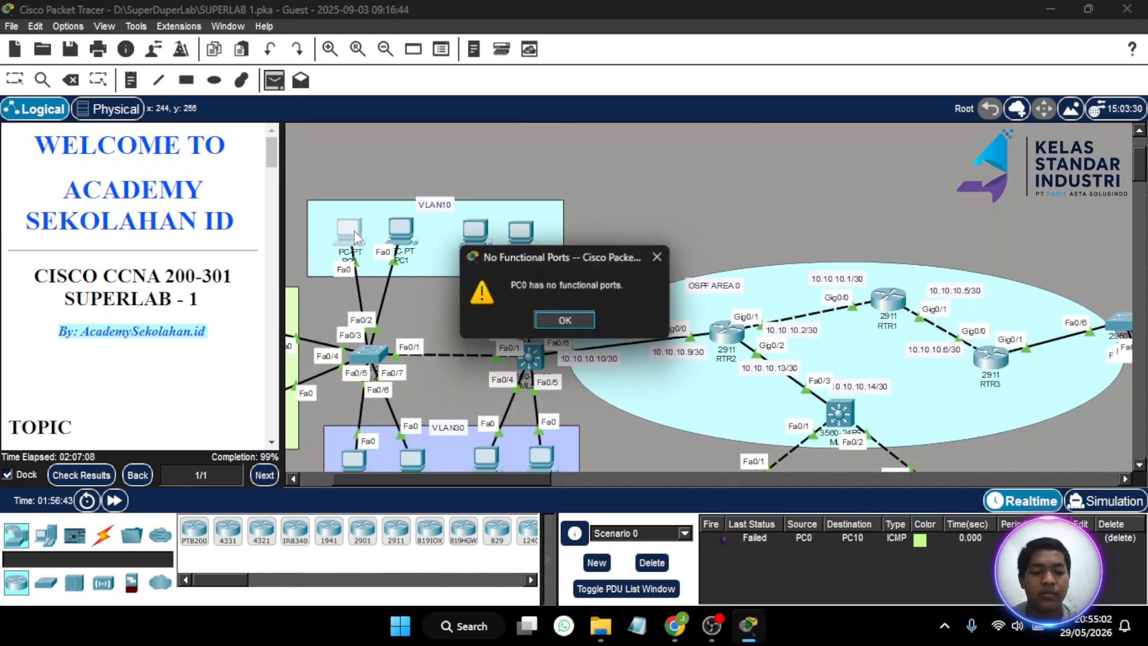
{"action": "left_click", "coordinate": [657, 263]}
{"action": "scroll", "coordinate": [536, 305], "scroll_direction": "left", "scroll_amount": 3}
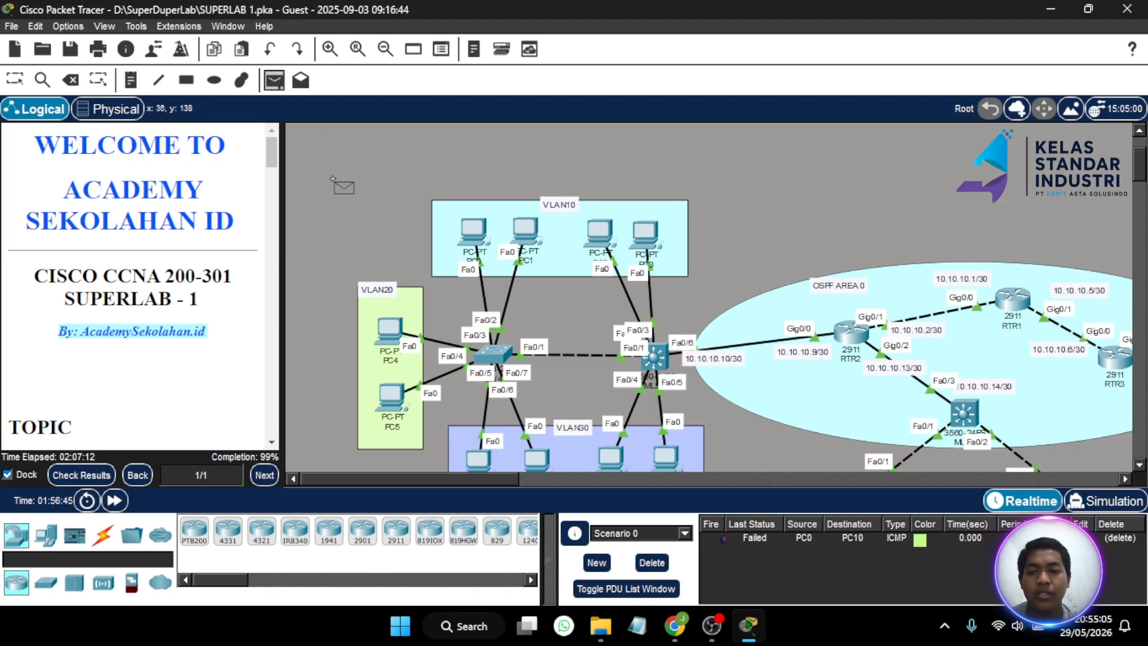
{"action": "left_click", "coordinate": [274, 81]}
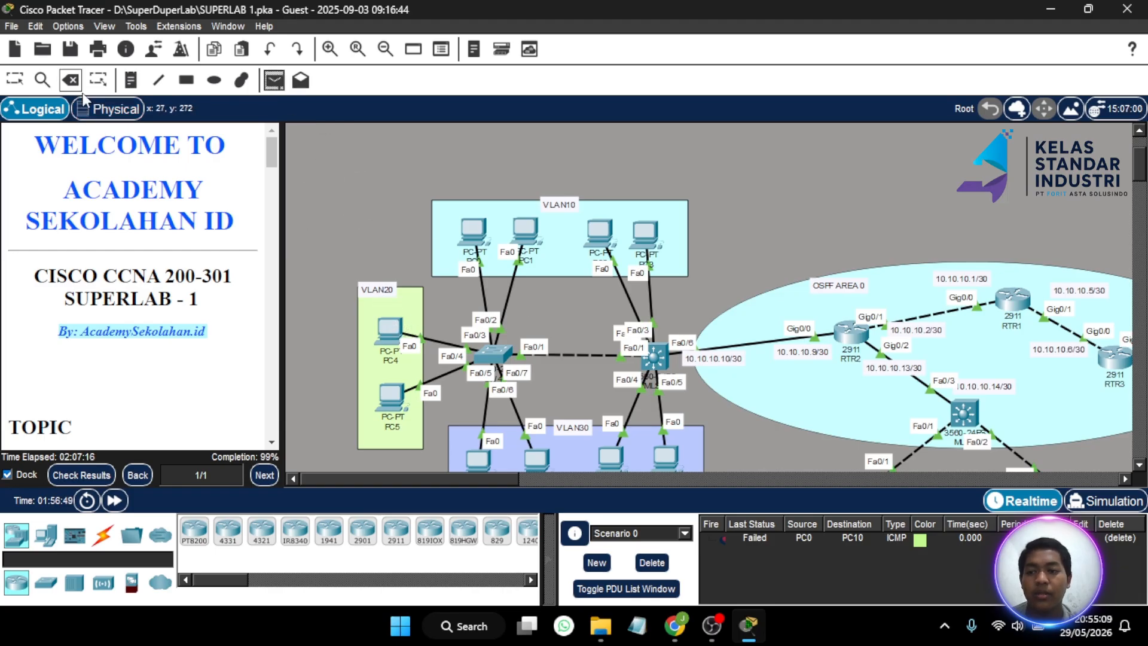
{"action": "left_click", "coordinate": [16, 81]}
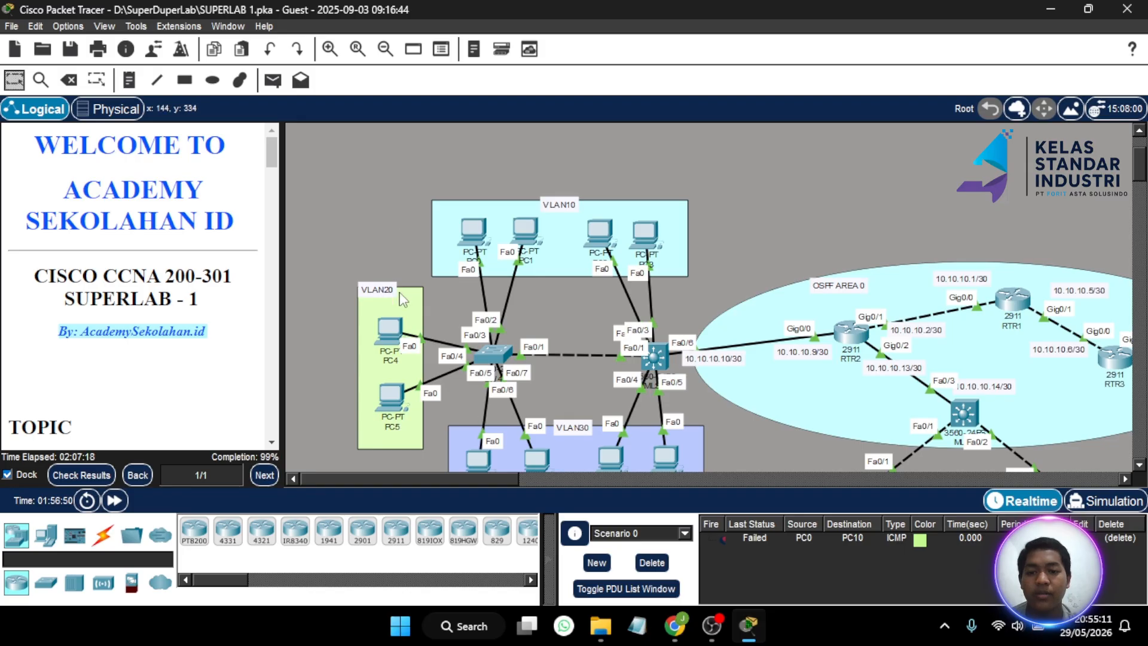
- Send a simple PDU from PC4 to PC10 until the ping succeeds
{"action": "scroll", "coordinate": [382, 216], "scroll_direction": "down", "scroll_amount": 2}
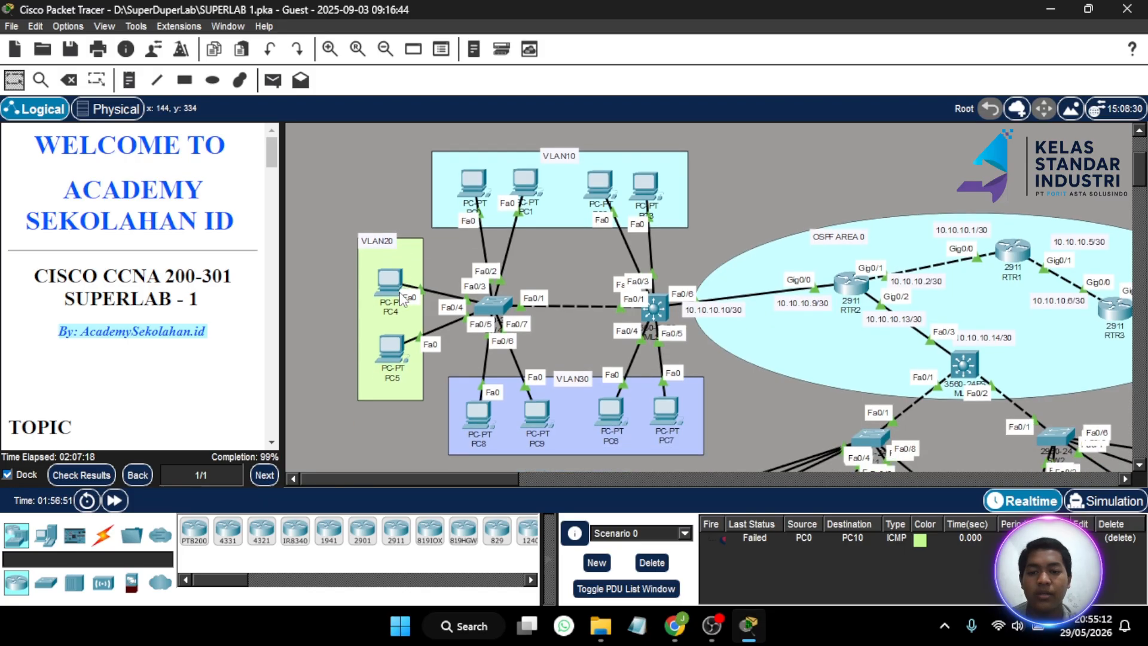
{"action": "left_click", "coordinate": [273, 80]}
{"action": "scroll", "coordinate": [657, 315], "scroll_direction": "down", "scroll_amount": 5}
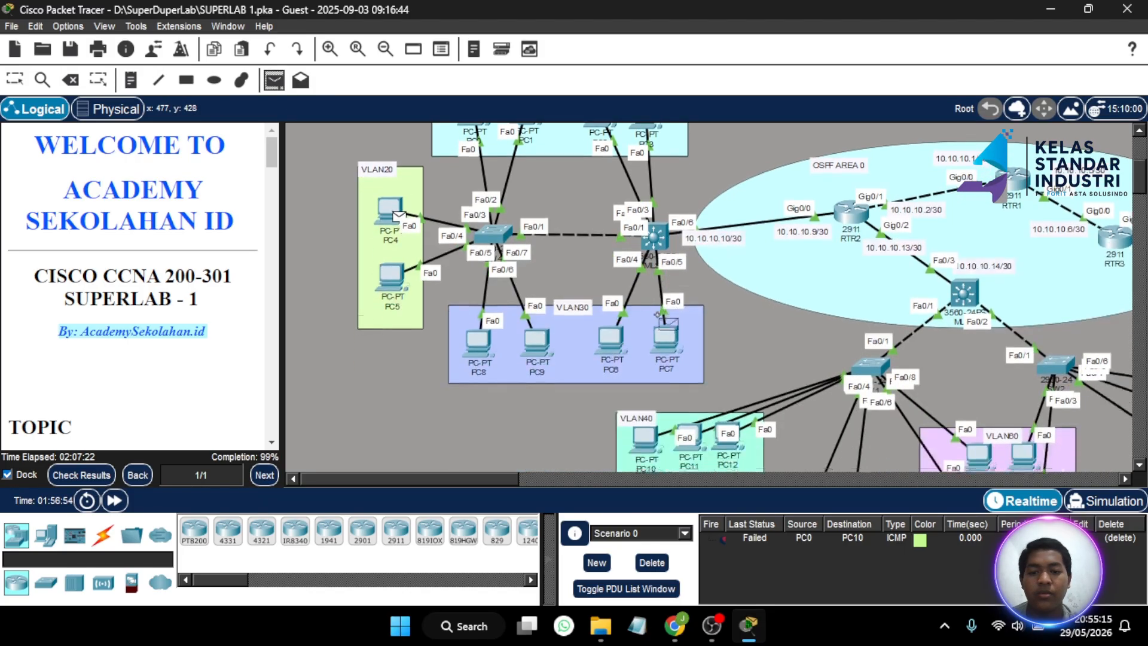
{"action": "scroll", "coordinate": [657, 315], "scroll_direction": "right", "scroll_amount": 13}
{"action": "scroll", "coordinate": [657, 315], "scroll_direction": "left", "scroll_amount": 8}
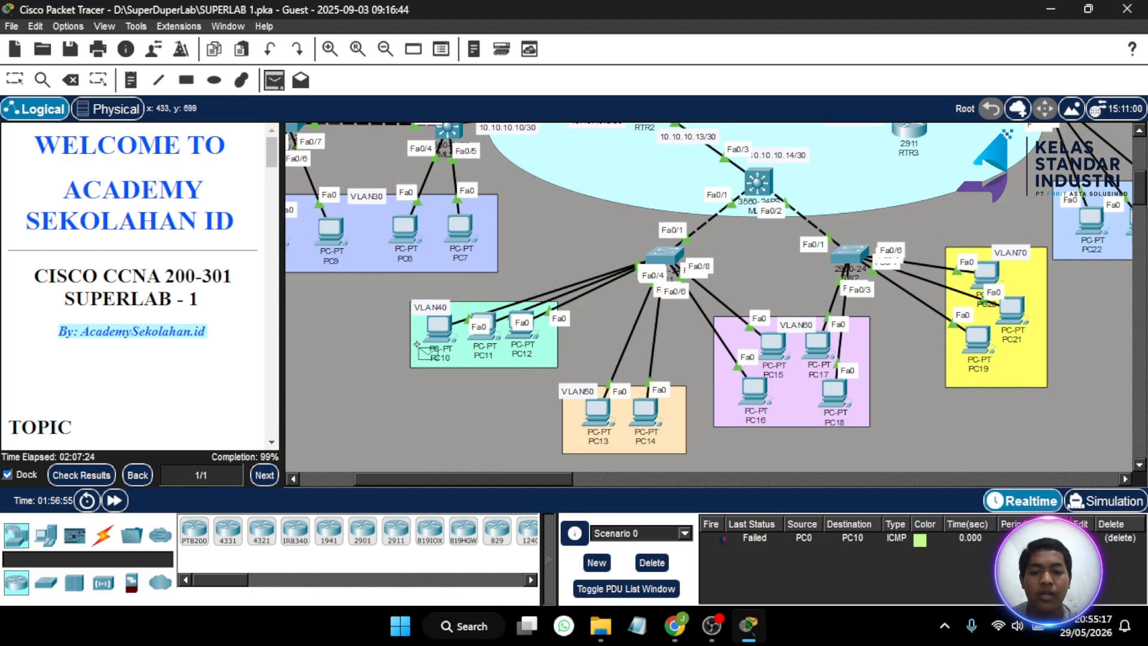
{"action": "left_click", "coordinate": [443, 332]}
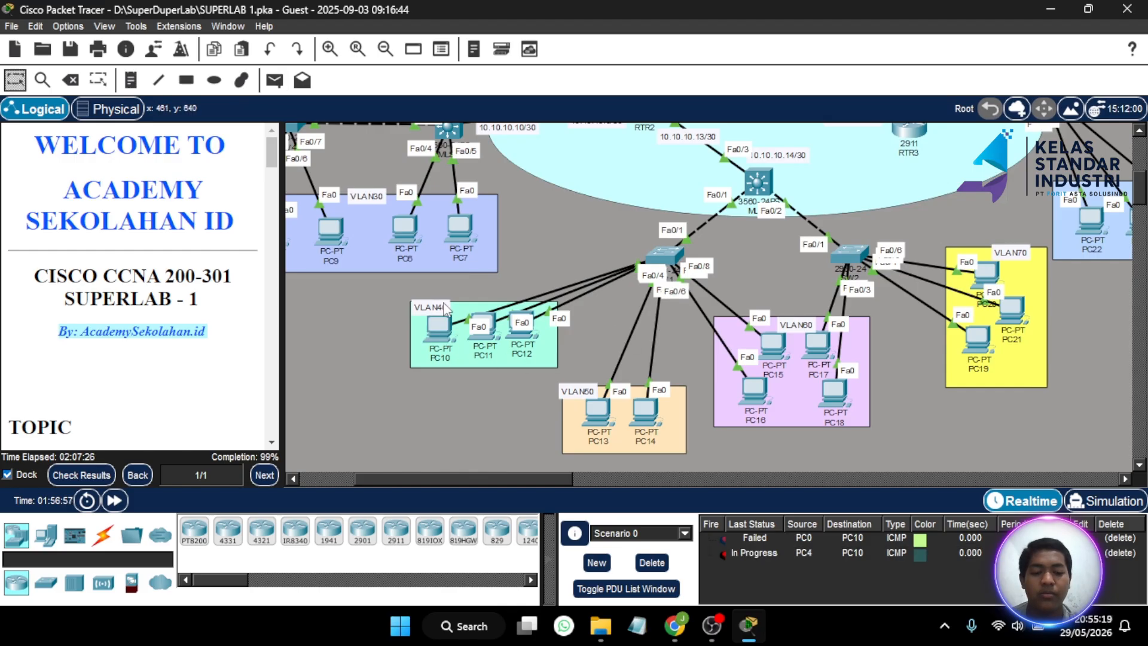
{"action": "scroll", "coordinate": [447, 340], "scroll_direction": "left", "scroll_amount": 4}
{"action": "scroll", "coordinate": [447, 340], "scroll_direction": "up", "scroll_amount": 1}
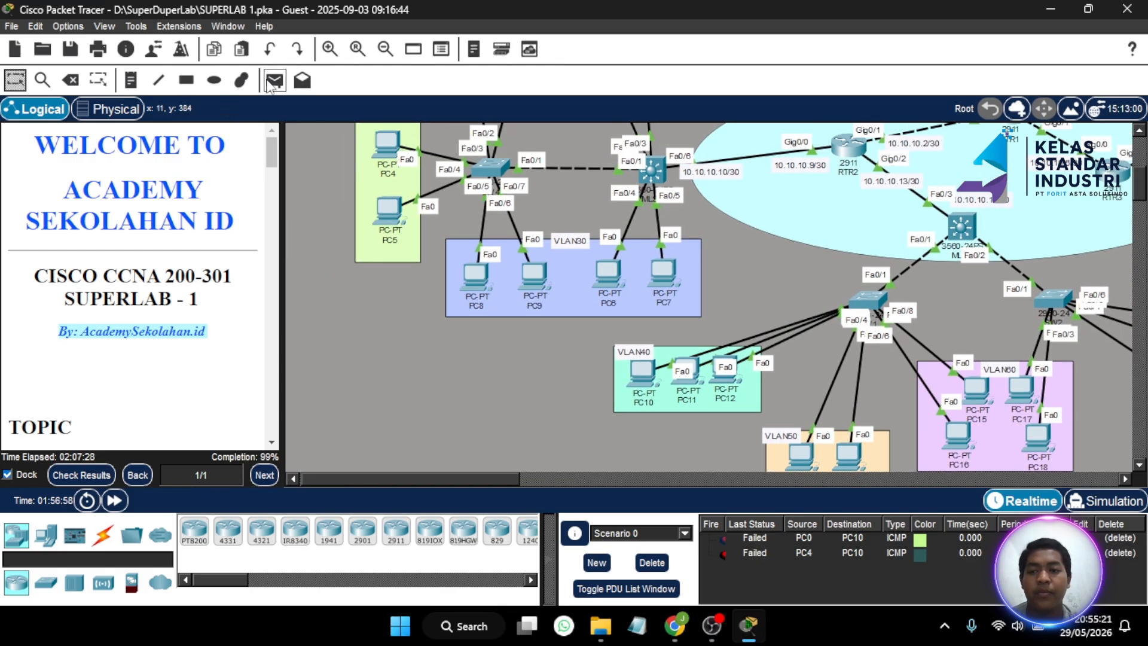
{"action": "left_click", "coordinate": [274, 80]}
{"action": "left_click", "coordinate": [387, 142]}
{"action": "scroll", "coordinate": [553, 269], "scroll_direction": "right", "scroll_amount": 2}
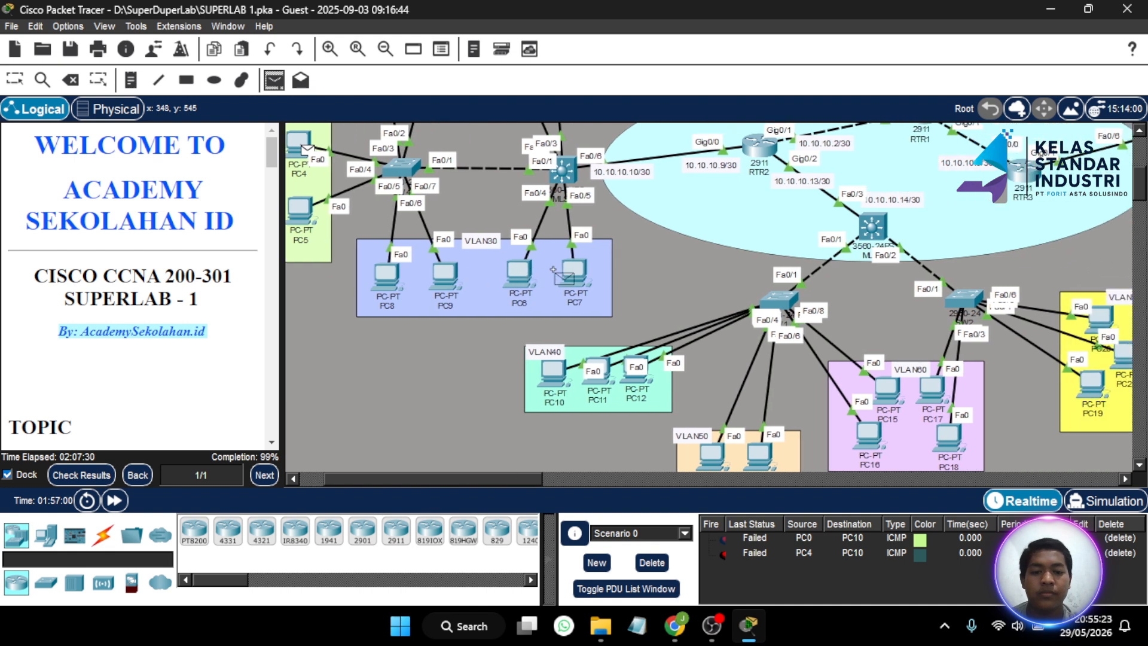
{"action": "left_click", "coordinate": [553, 376]}
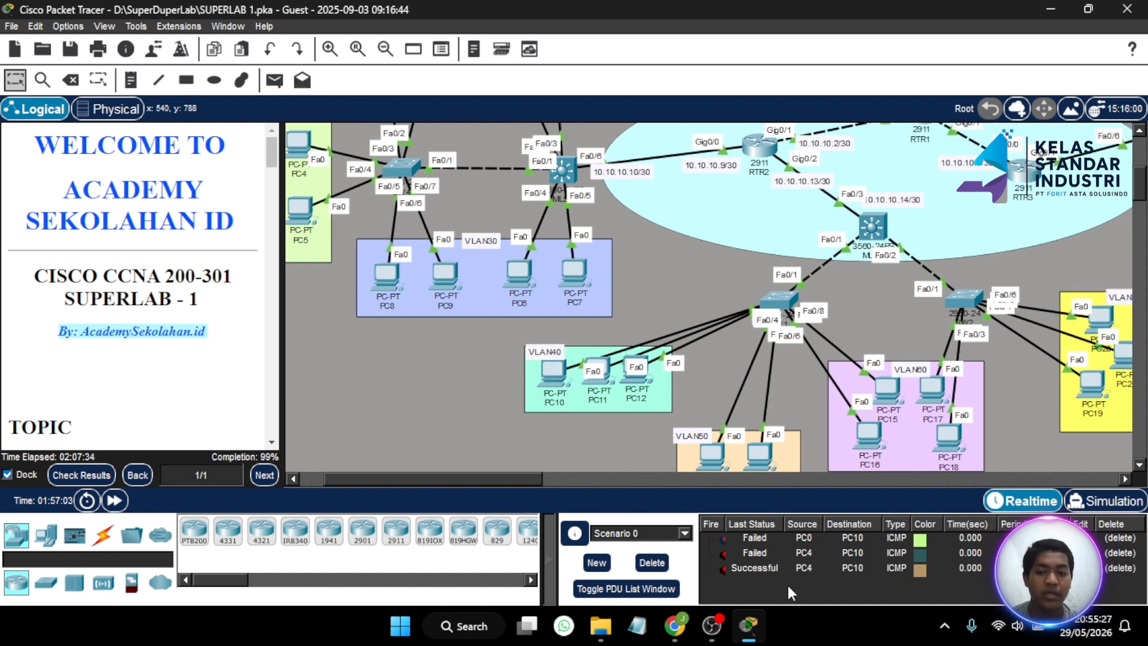
{"action": "scroll", "coordinate": [593, 357], "scroll_direction": "left", "scroll_amount": 2}
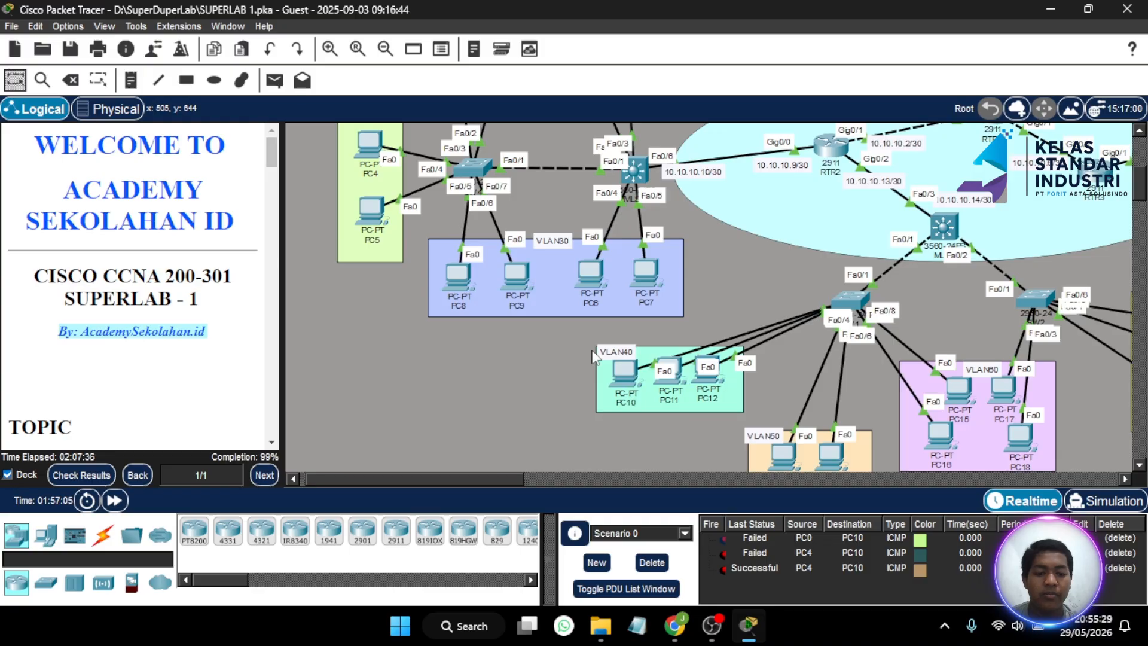
- Delete all test packets from Scenario 0 and scroll to Part 7 Configure DNS & Web Server
{"action": "left_click", "coordinate": [651, 565]}
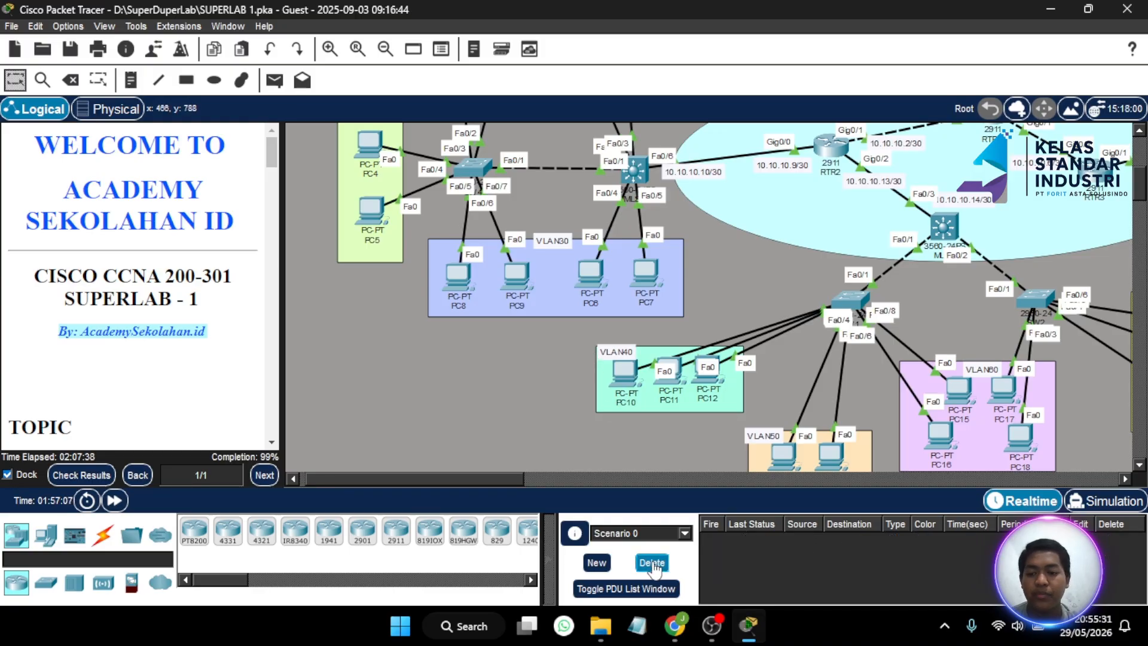
{"action": "scroll", "coordinate": [232, 322], "scroll_direction": "down", "scroll_amount": 15}
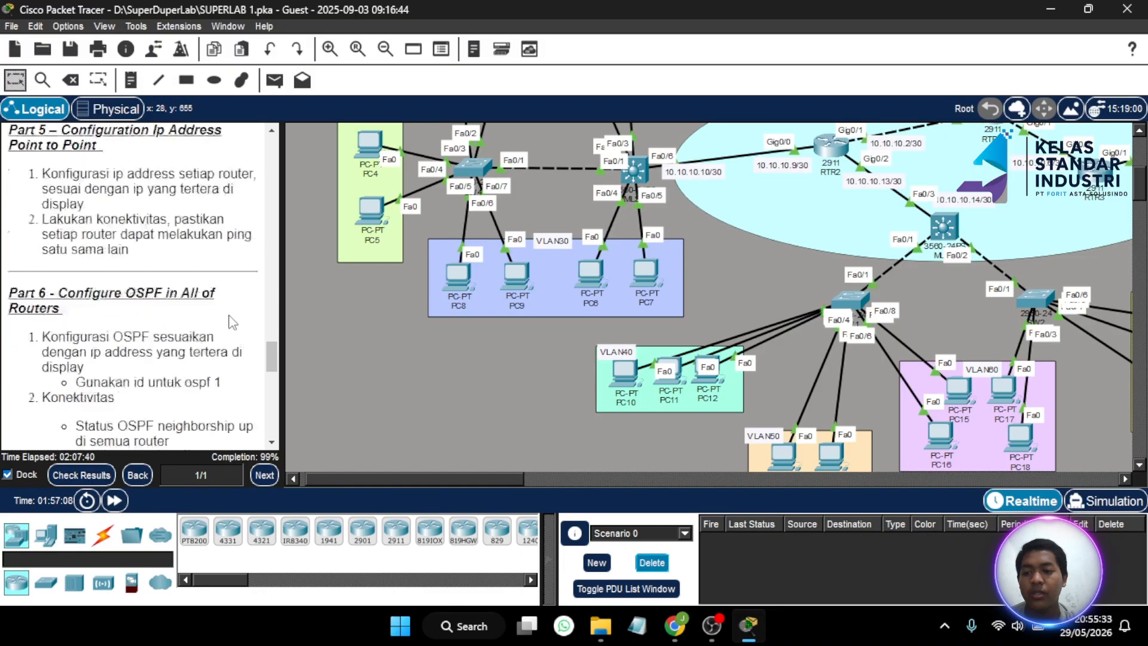
{"action": "scroll", "coordinate": [232, 323], "scroll_direction": "down", "scroll_amount": 8}
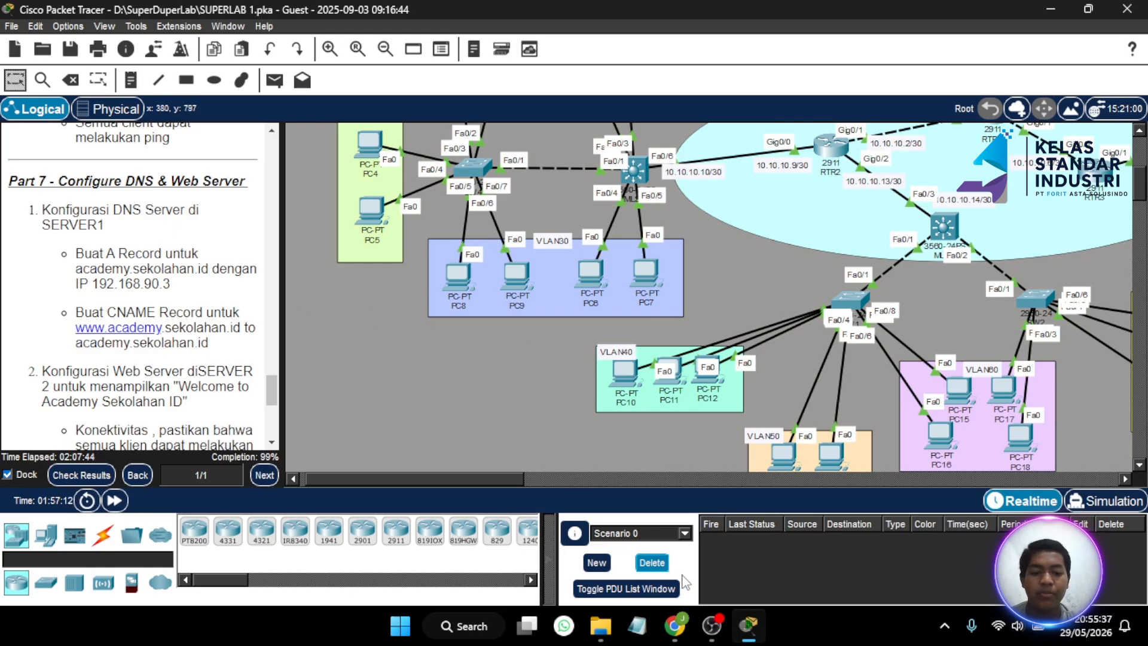
{"action": "left_click", "coordinate": [712, 626]}
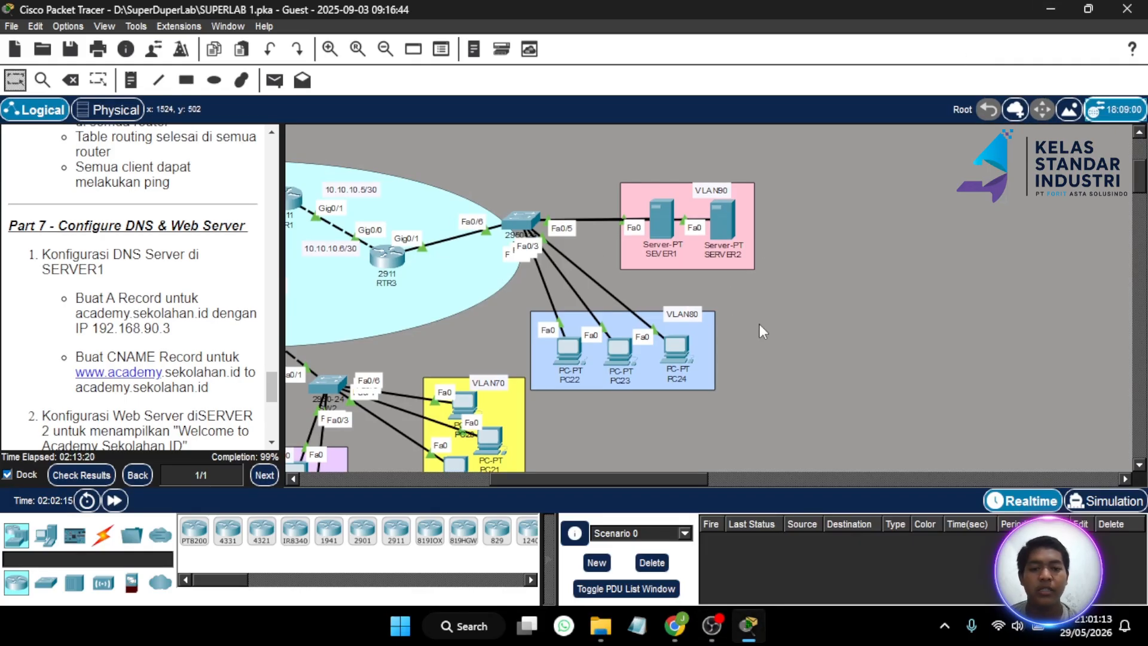
{"action": "scroll", "coordinate": [190, 251], "scroll_direction": "down", "scroll_amount": 1}
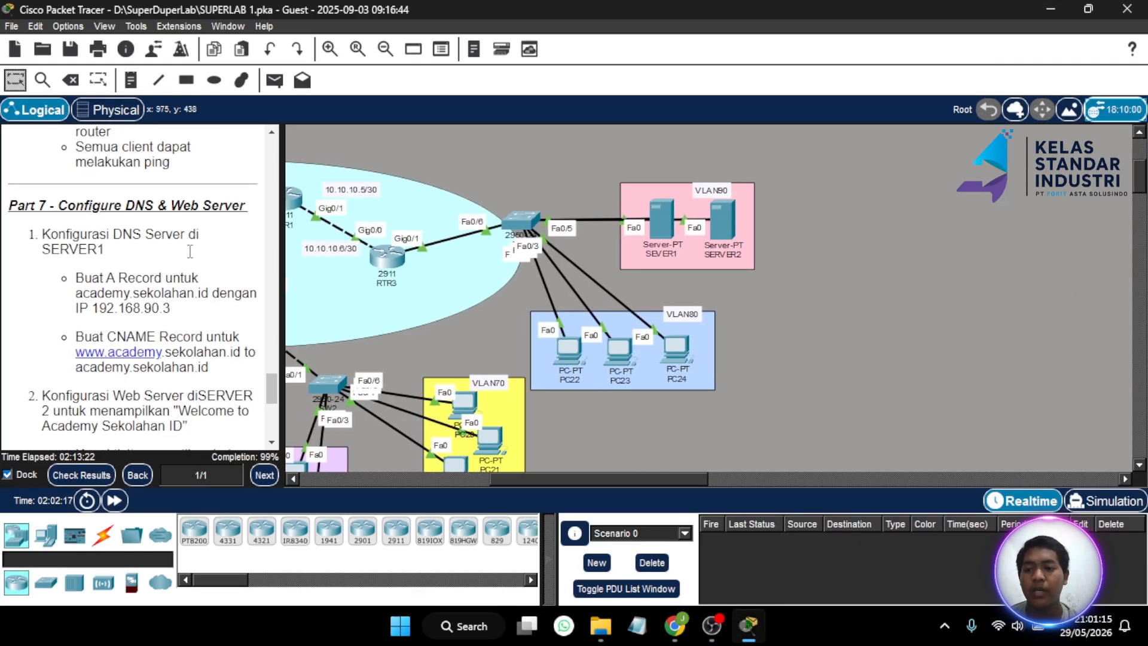
{"action": "scroll", "coordinate": [190, 251], "scroll_direction": "down", "scroll_amount": 1}
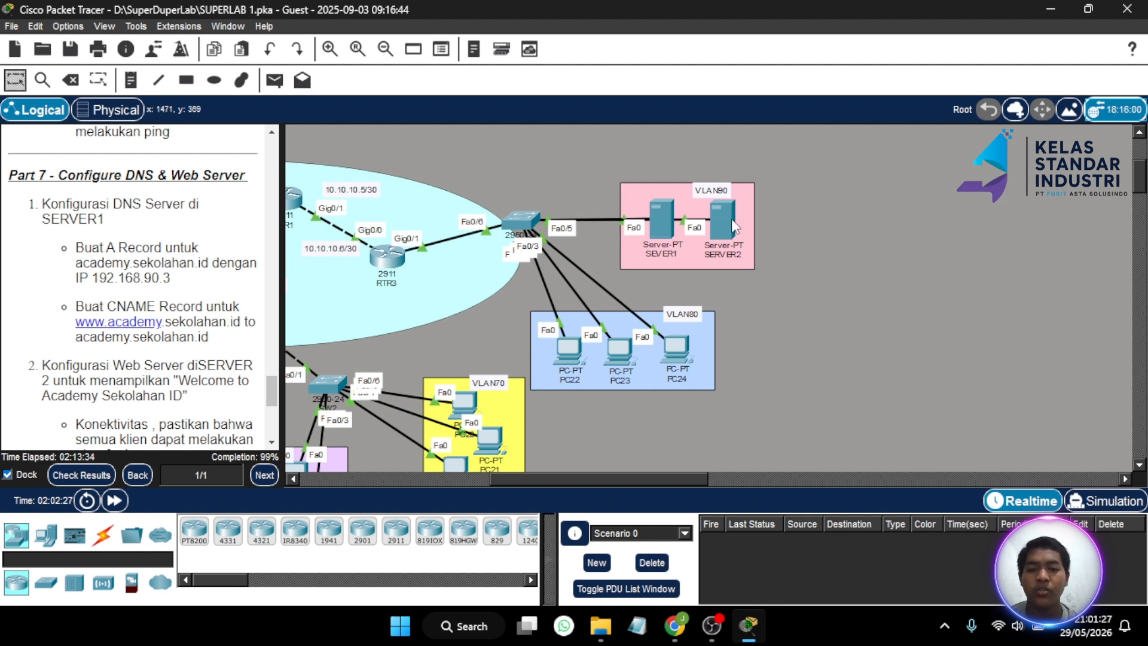
- Open SEVER1, widen its window, show its Services page and maximize it
{"action": "left_click", "coordinate": [662, 211]}
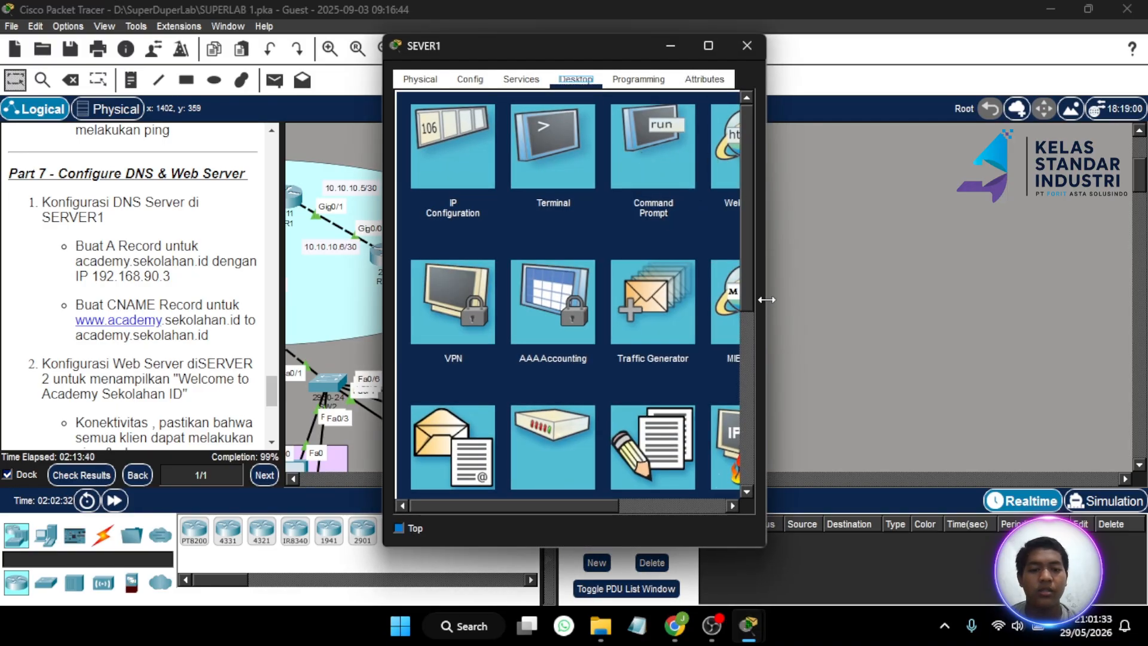
{"action": "left_click_drag", "start_coordinate": [762, 299], "coordinate": [993, 268]}
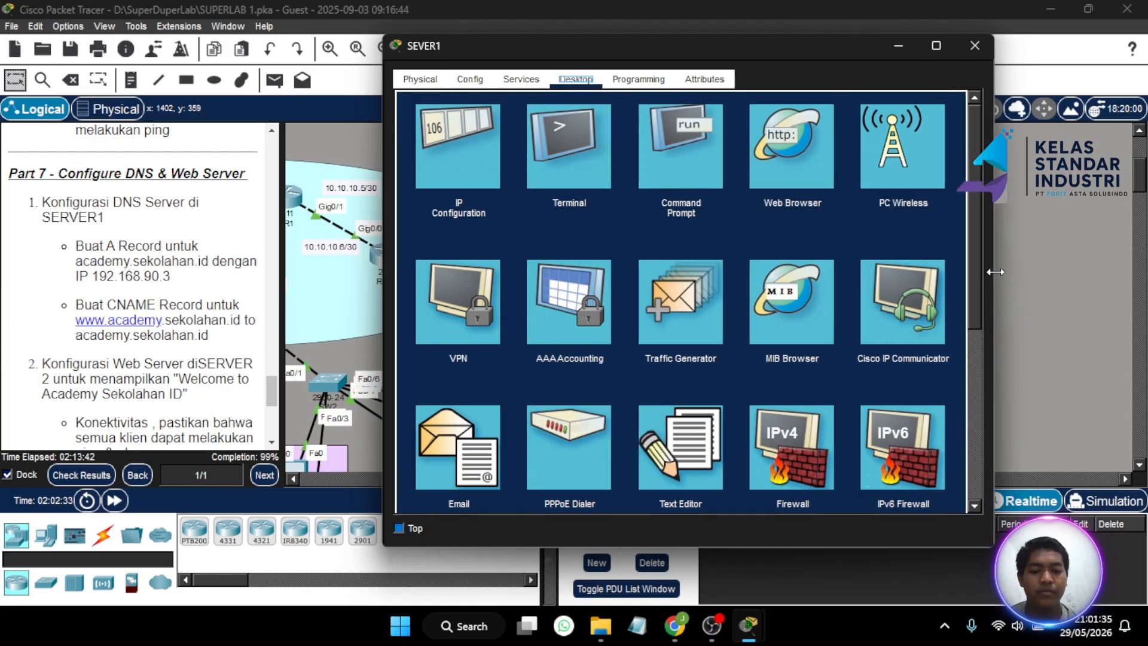
{"action": "scroll", "coordinate": [771, 239], "scroll_direction": "down", "scroll_amount": 1}
{"action": "scroll", "coordinate": [771, 242], "scroll_direction": "down", "scroll_amount": 5}
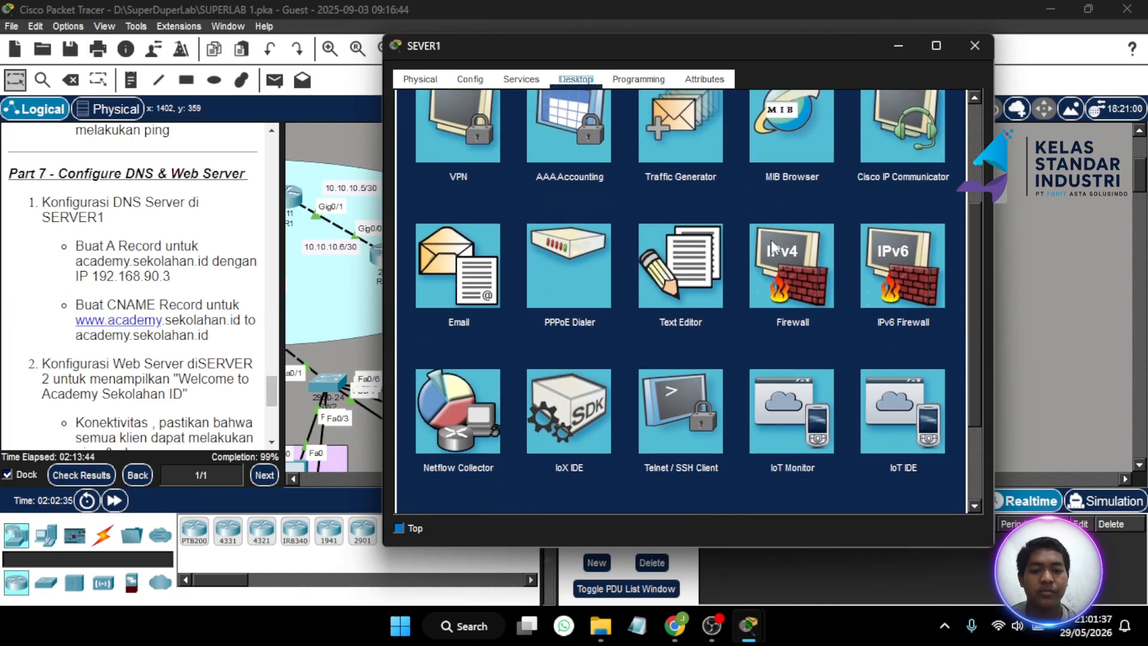
{"action": "scroll", "coordinate": [562, 117], "scroll_direction": "up", "scroll_amount": 6}
{"action": "left_click", "coordinate": [520, 79]}
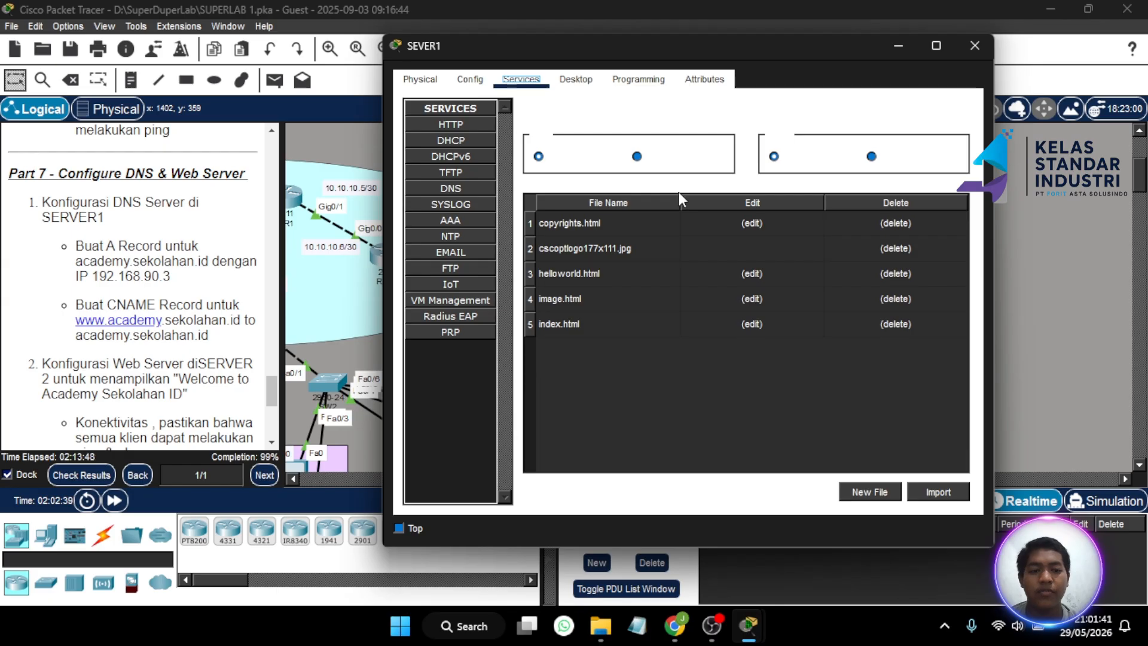
{"action": "left_click", "coordinate": [935, 46]}
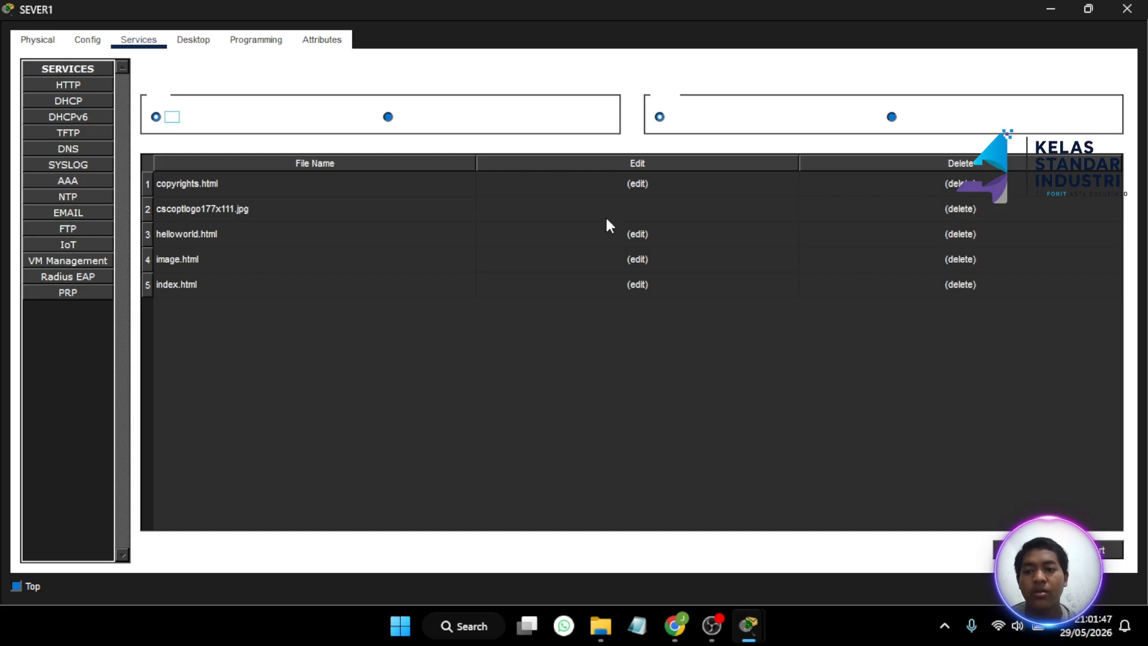
- Turn on SEVER1's DNS service and keep A Record as the record type
{"action": "left_click", "coordinate": [77, 151]}
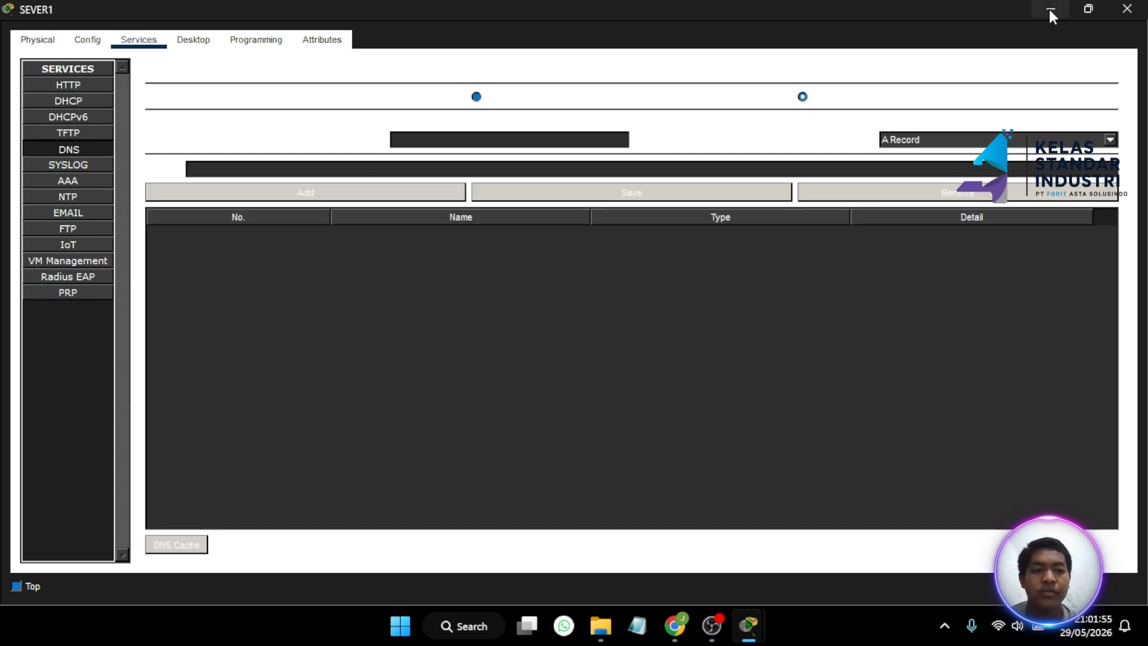
{"action": "left_click", "coordinate": [1101, 8]}
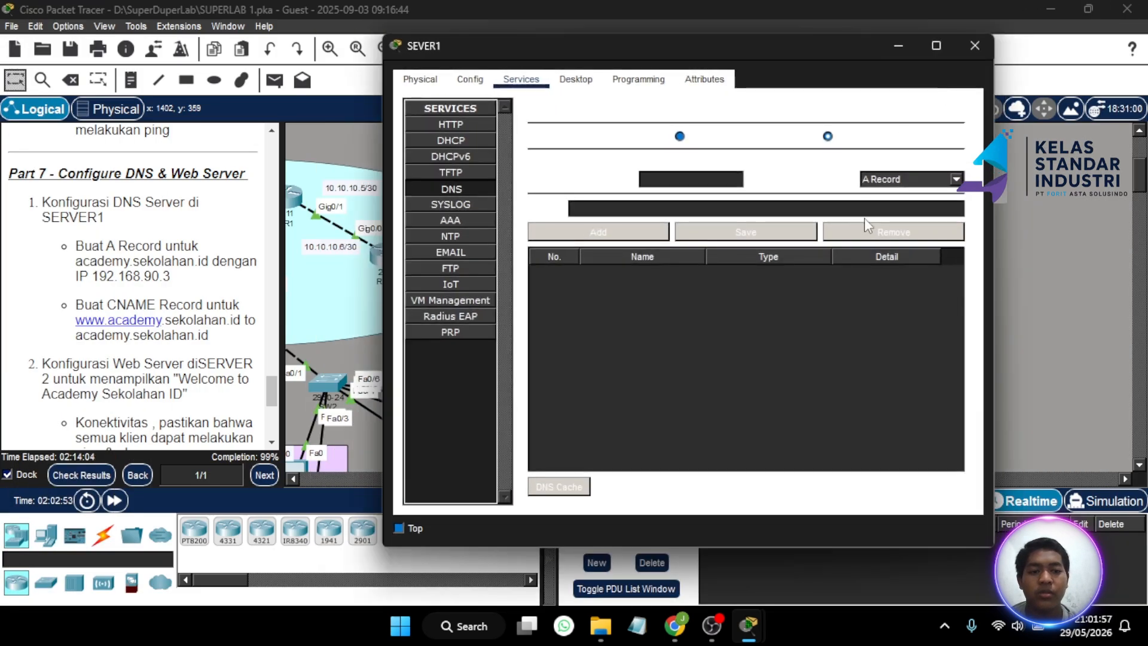
{"action": "left_click", "coordinate": [679, 137]}
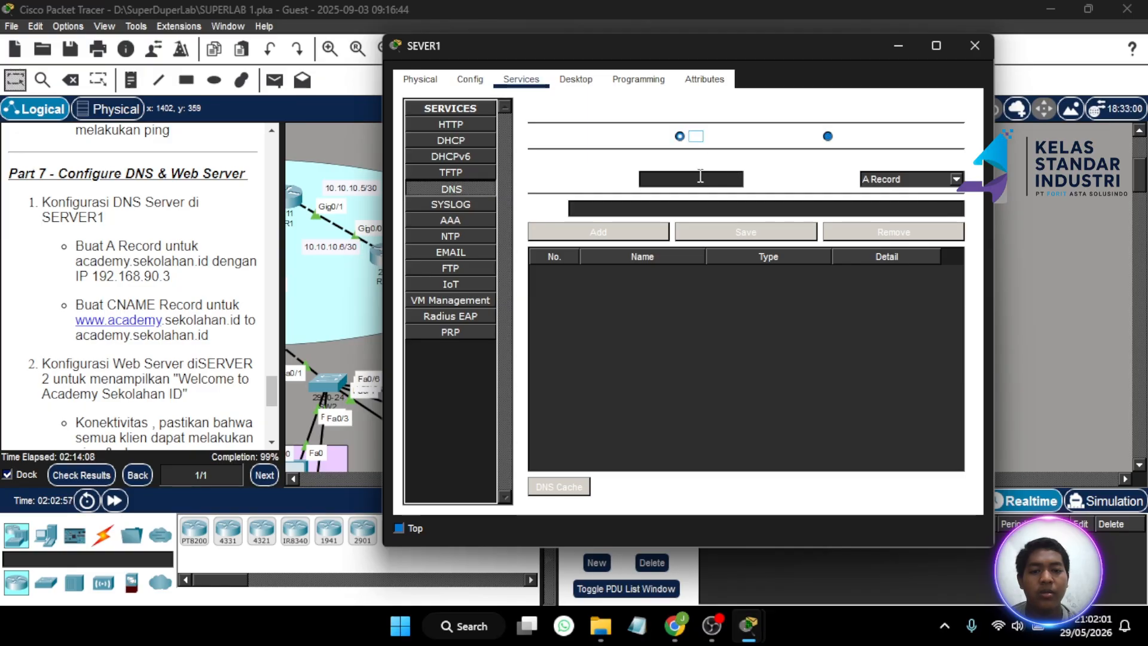
{"action": "left_click", "coordinate": [894, 180]}
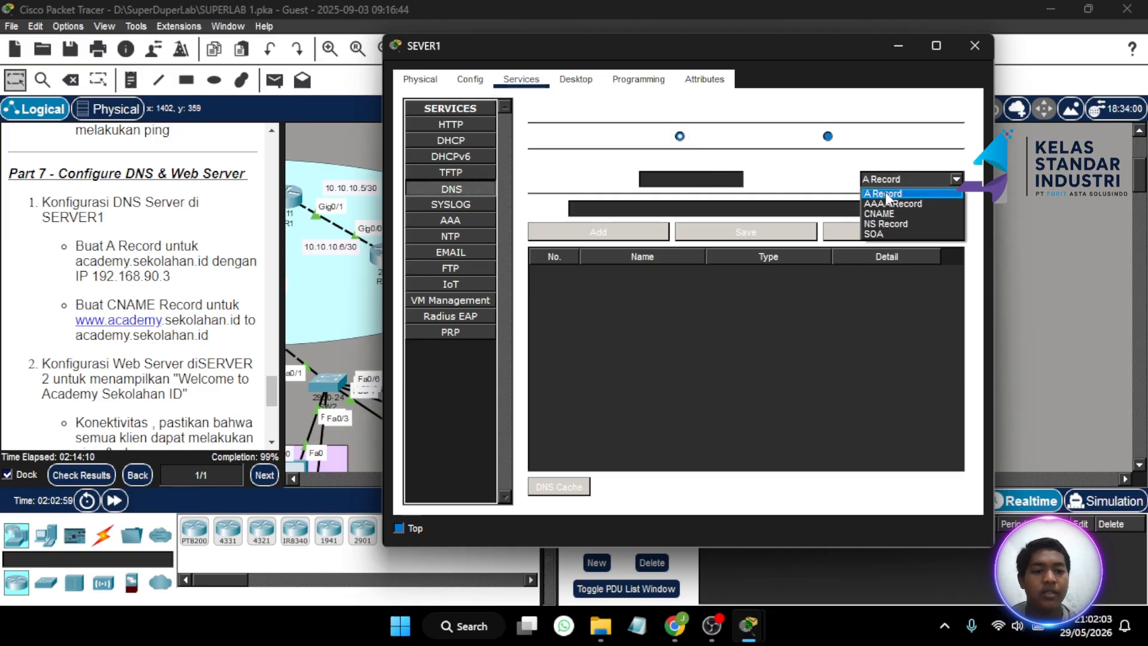
{"action": "left_click", "coordinate": [884, 194]}
- Enter name academy.sekolahan.id with address 192.168.90.3 and add the A record
{"action": "left_click", "coordinate": [696, 180]}
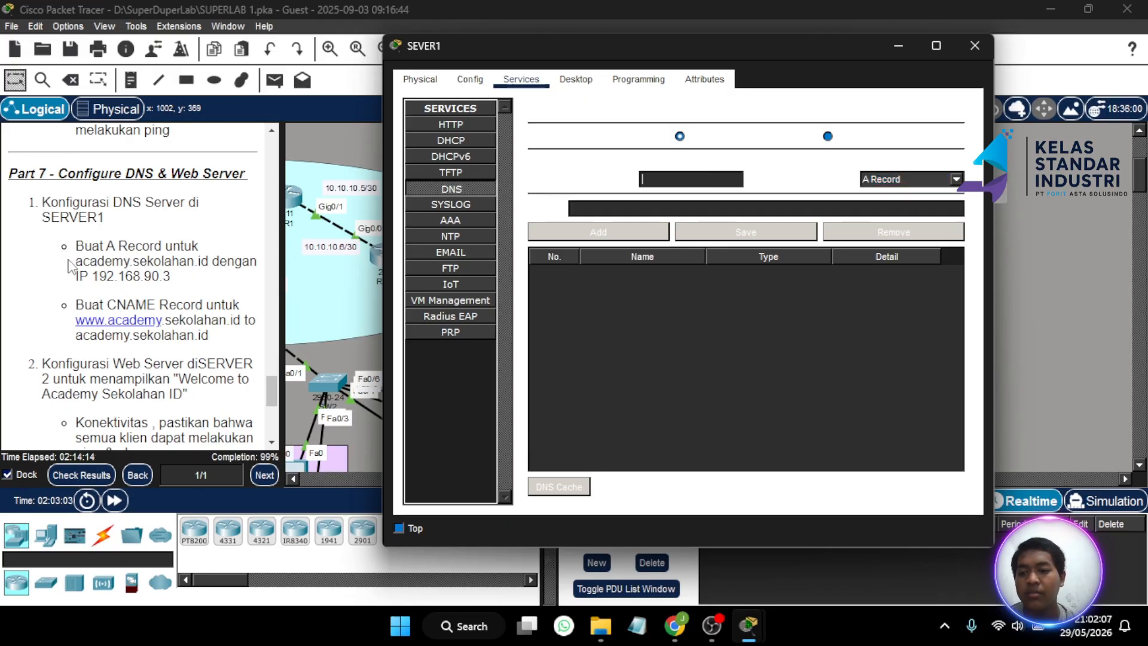
{"action": "left_click_drag", "start_coordinate": [76, 261], "coordinate": [216, 262]}
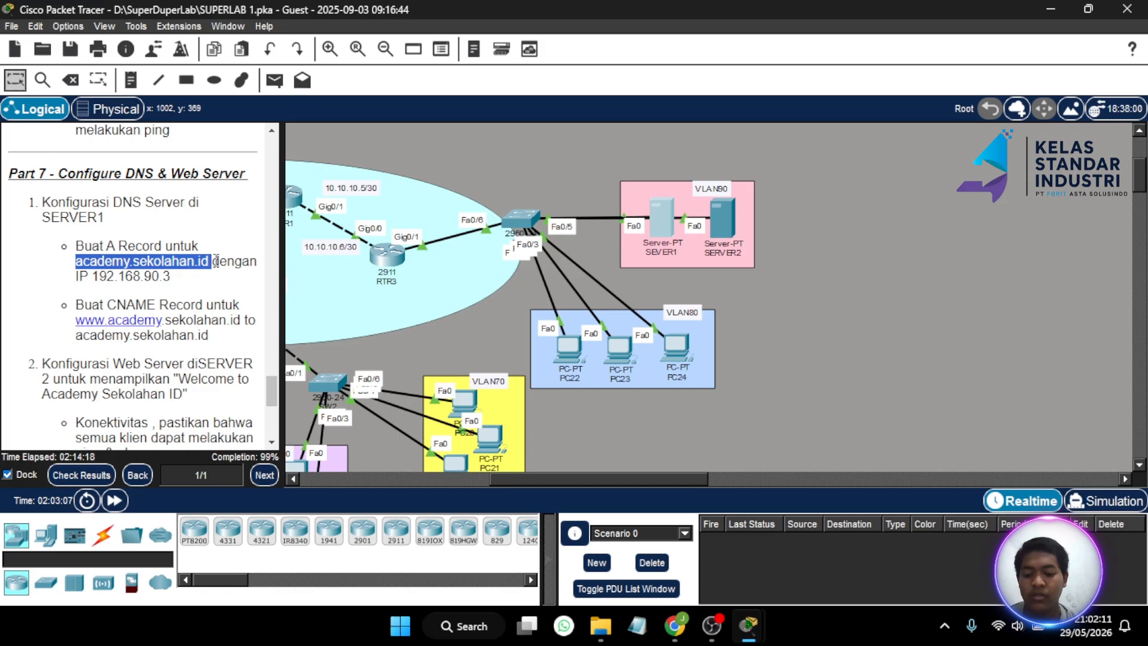
{"action": "left_click", "coordinate": [671, 211]}
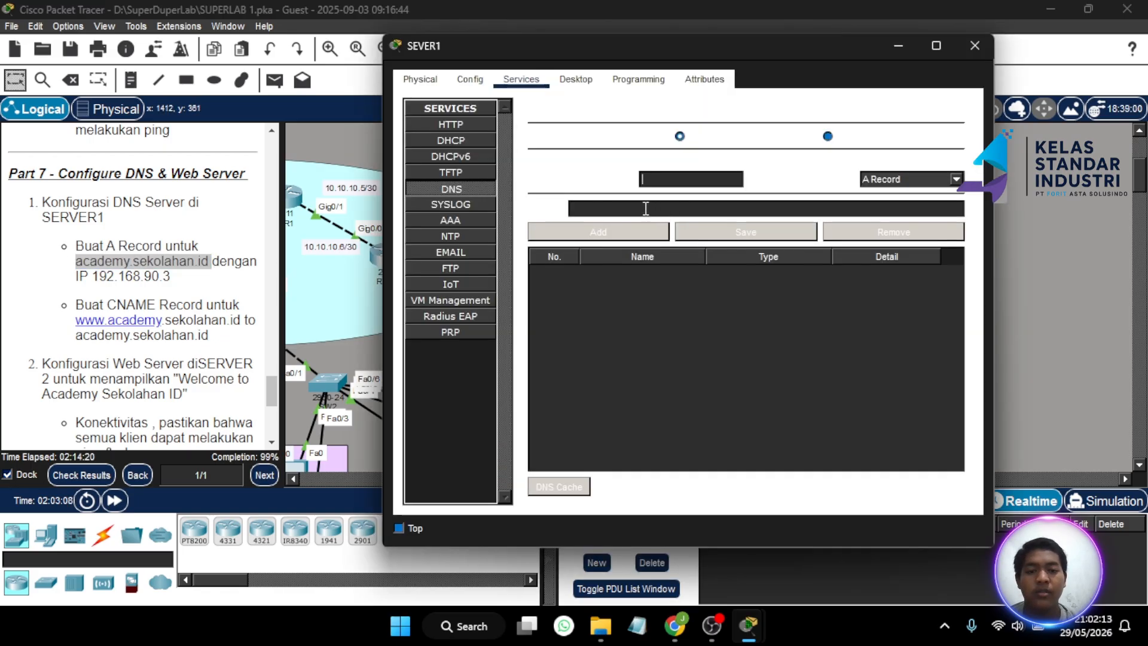
{"action": "right_click", "coordinate": [670, 179]}
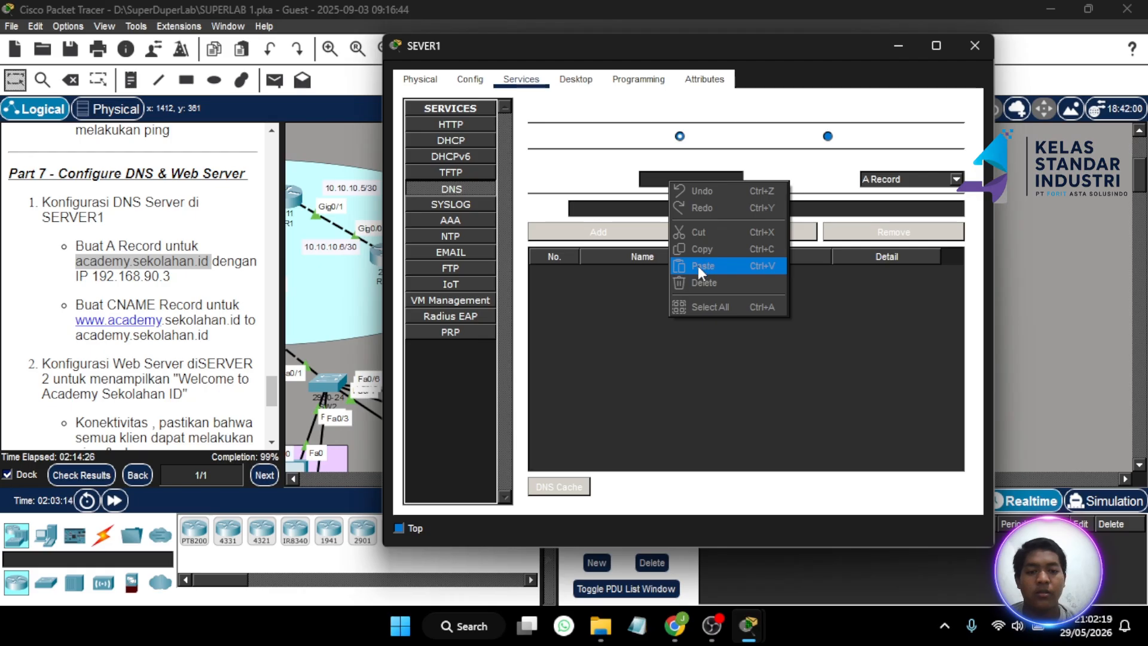
{"action": "left_click", "coordinate": [648, 179]}
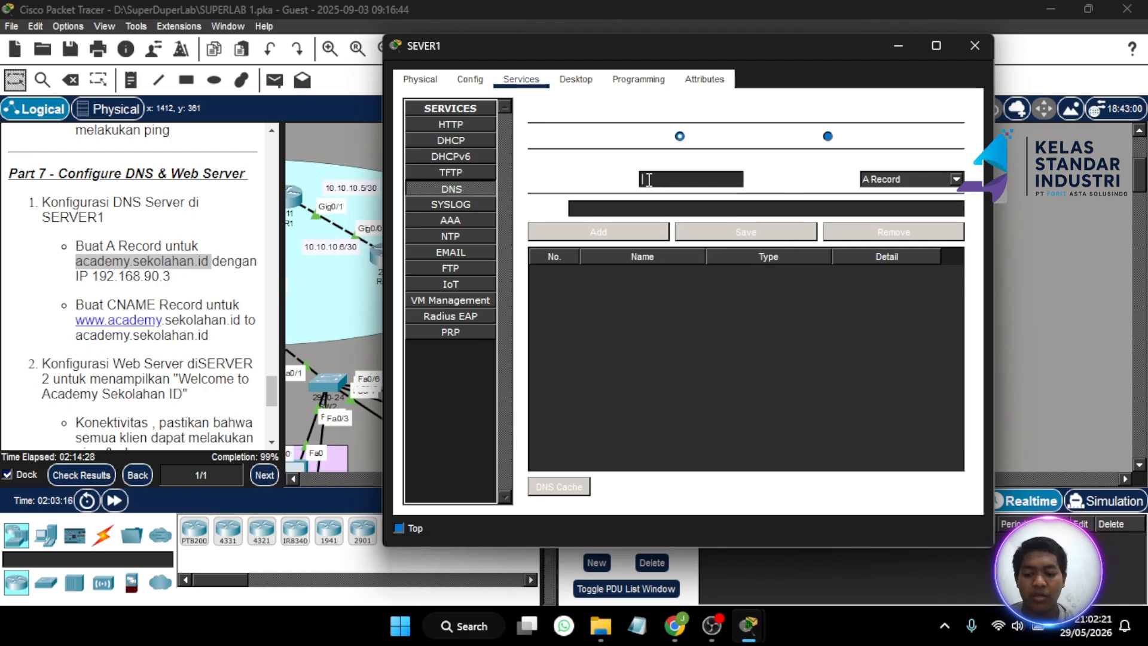
{"action": "type", "text": "aca"}
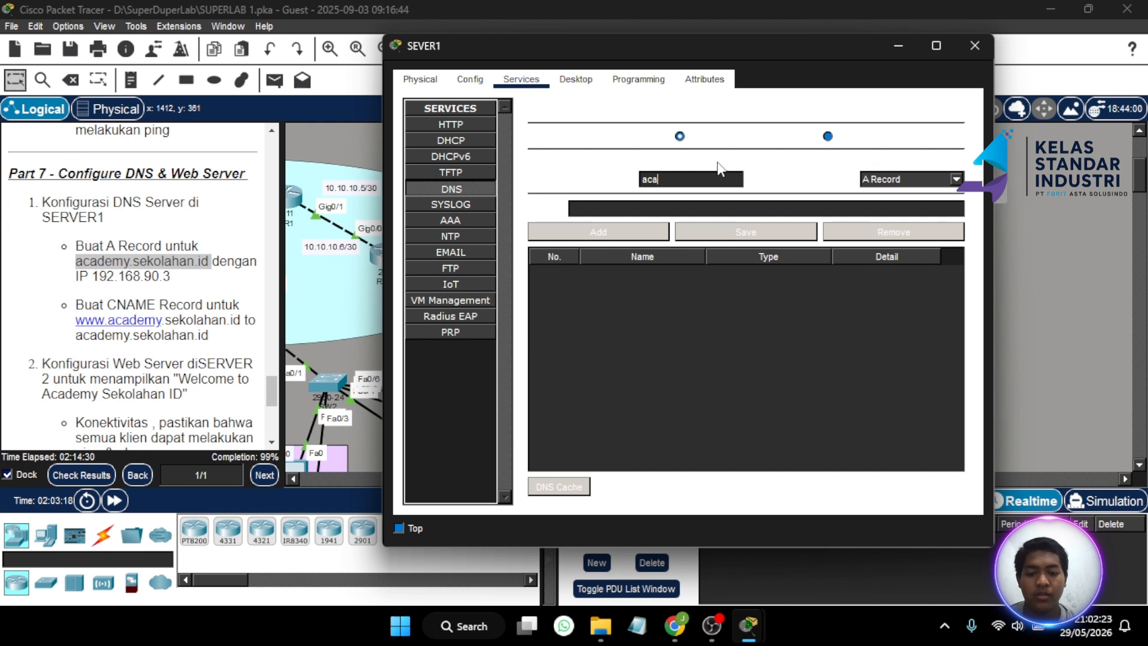
{"action": "type", "text": "demy"}
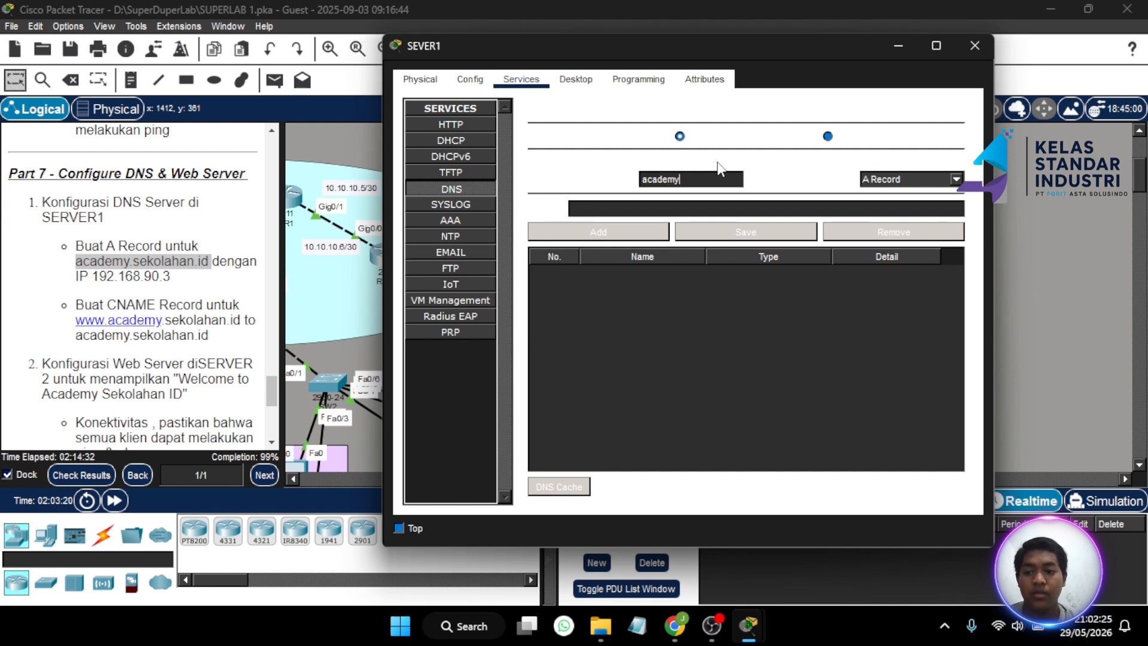
{"action": "type", "text": ".sekolahan.id"}
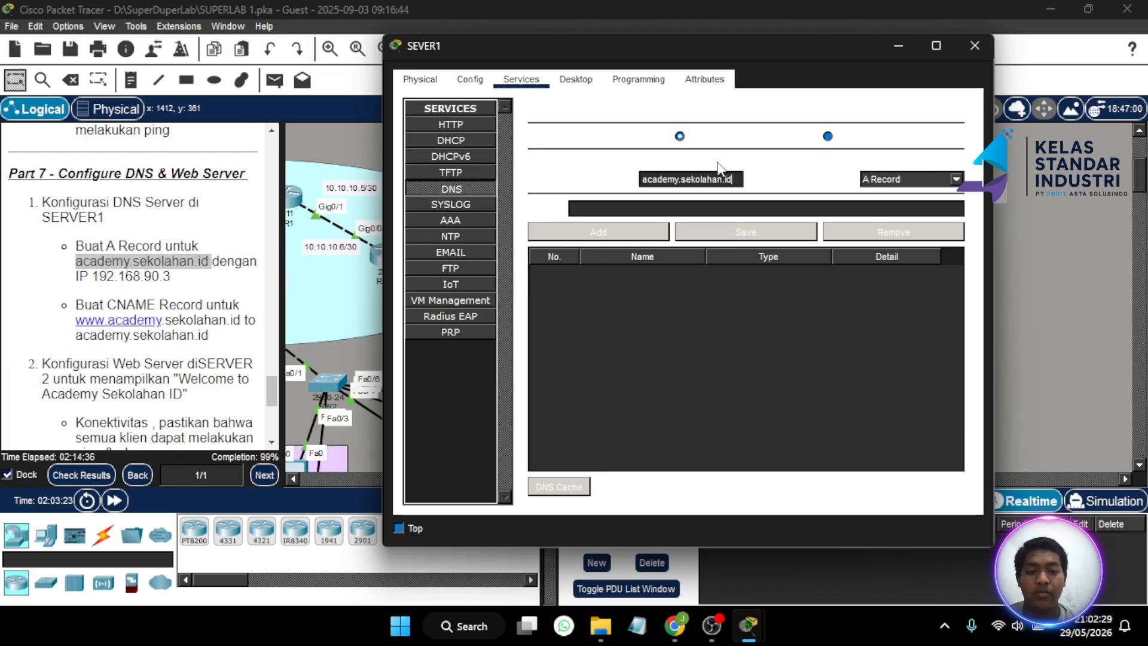
{"action": "left_click", "coordinate": [684, 204]}
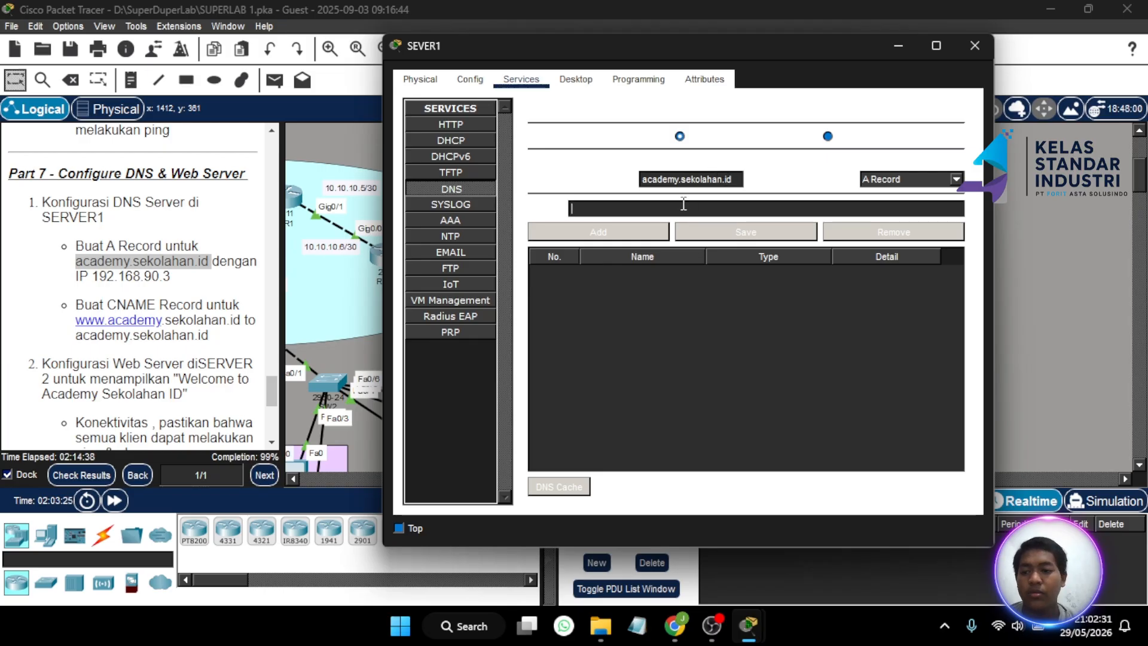
{"action": "type", "text": "192"}
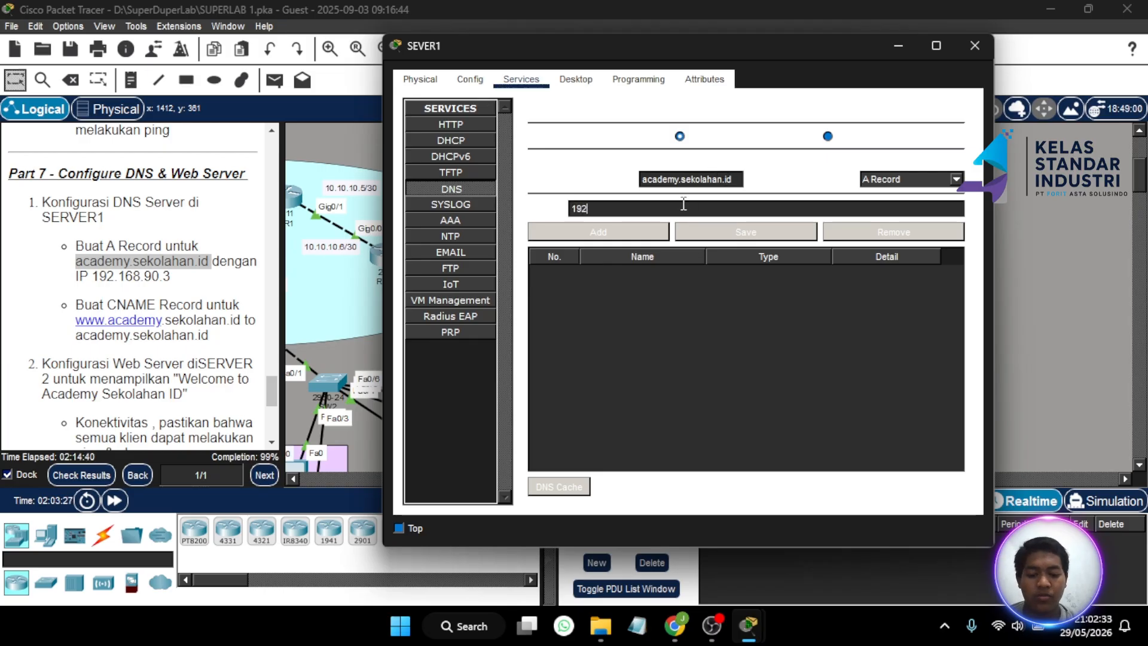
{"action": "type", "text": ".168.90.3"}
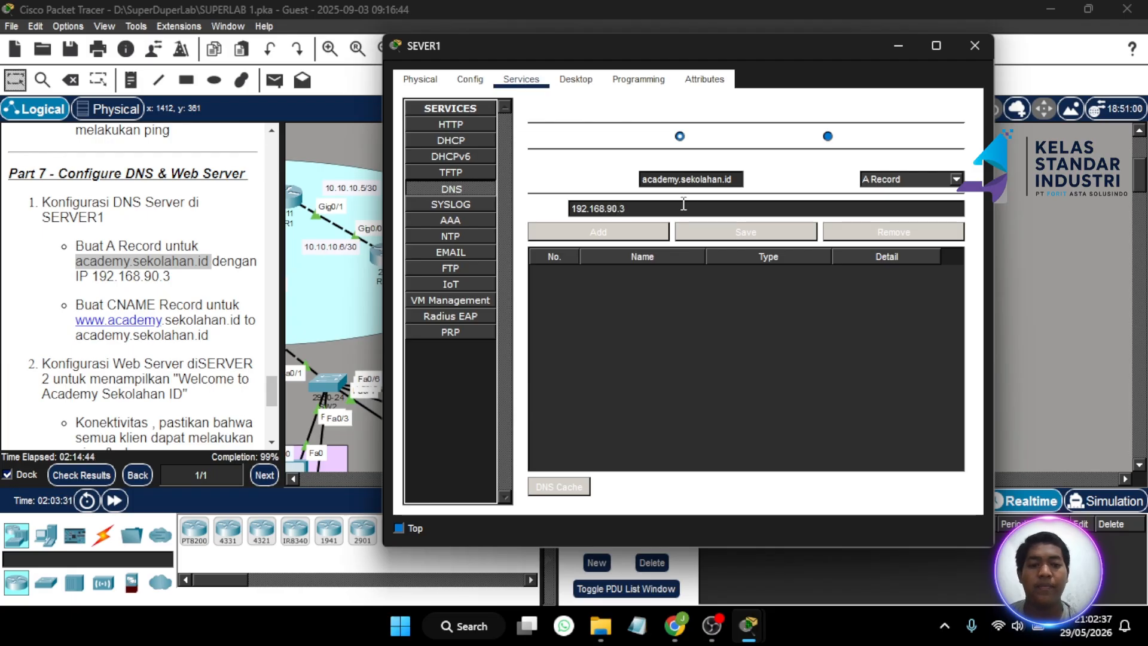
{"action": "left_click", "coordinate": [619, 233]}
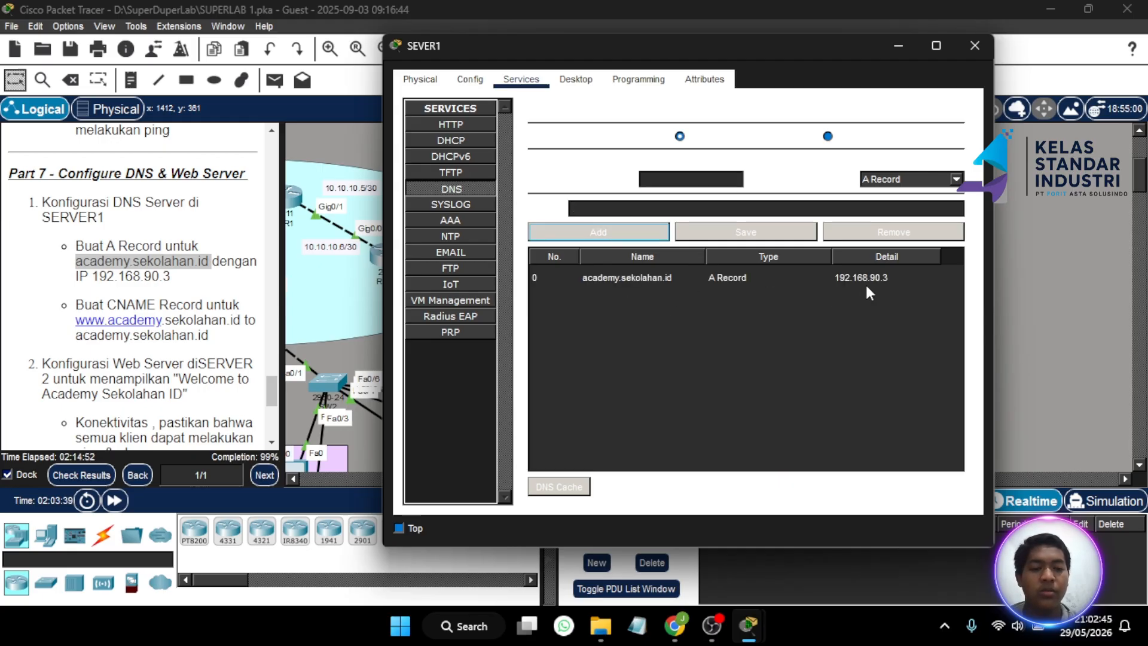
{"action": "left_click", "coordinate": [957, 180]}
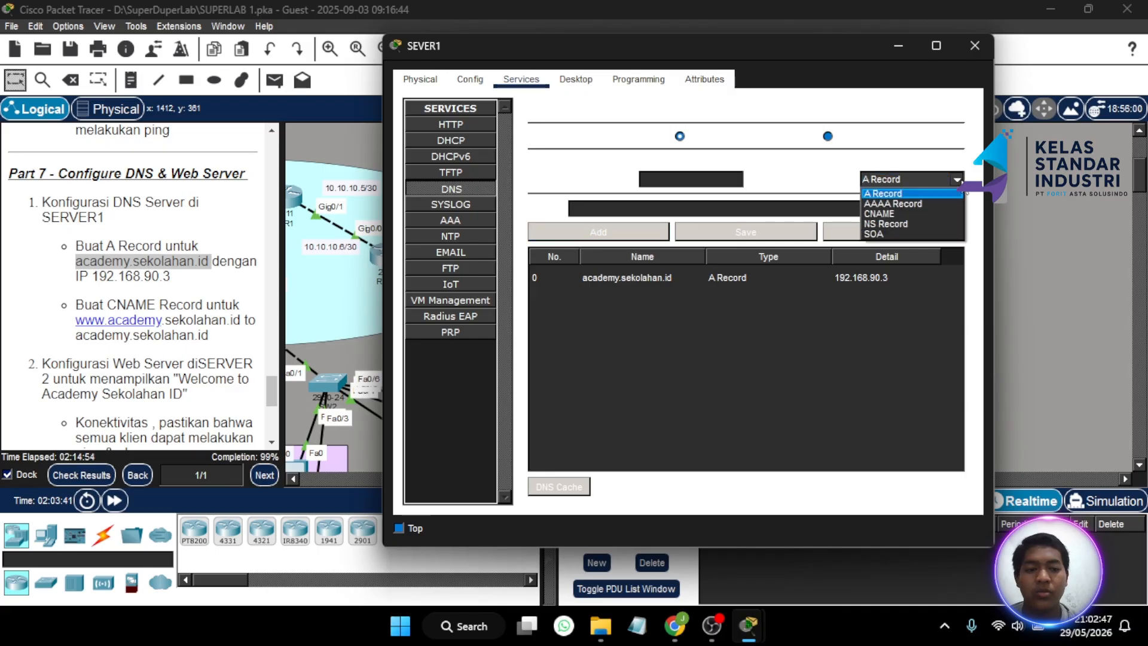
{"action": "left_click", "coordinate": [890, 213]}
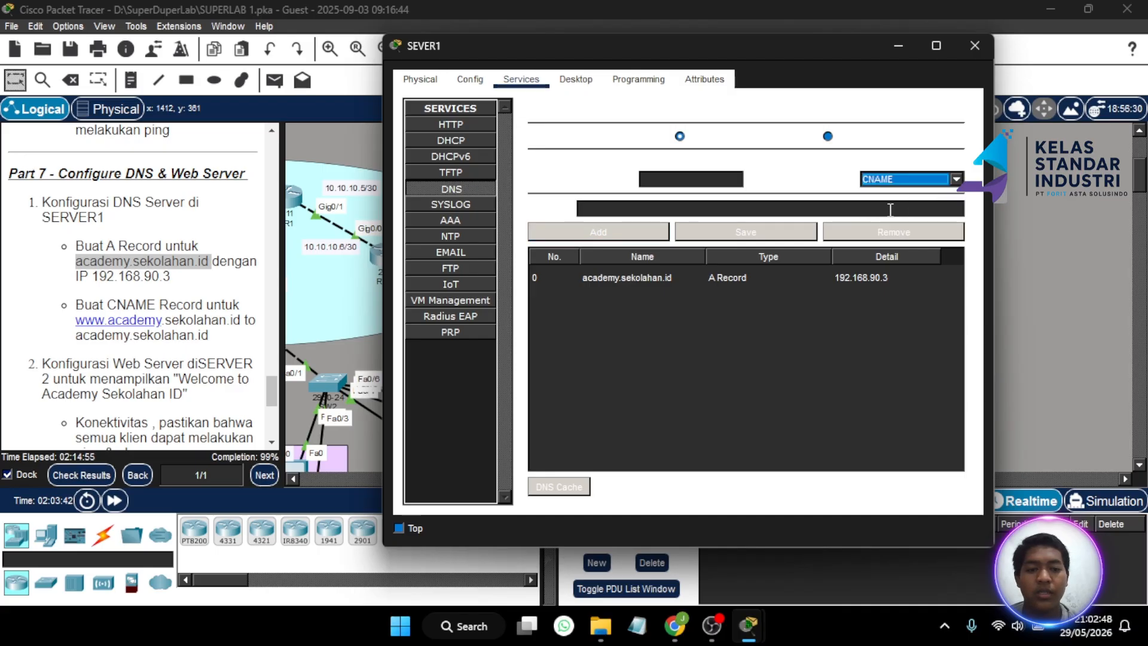
{"action": "left_click", "coordinate": [684, 179]}
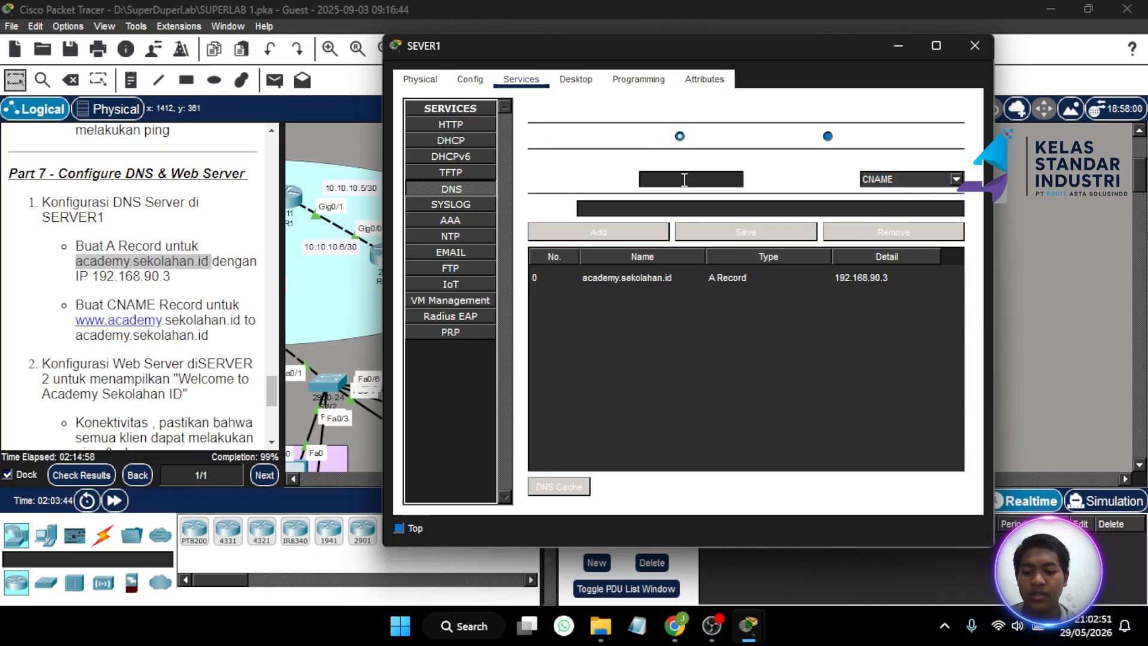
{"action": "type", "text": "www."}
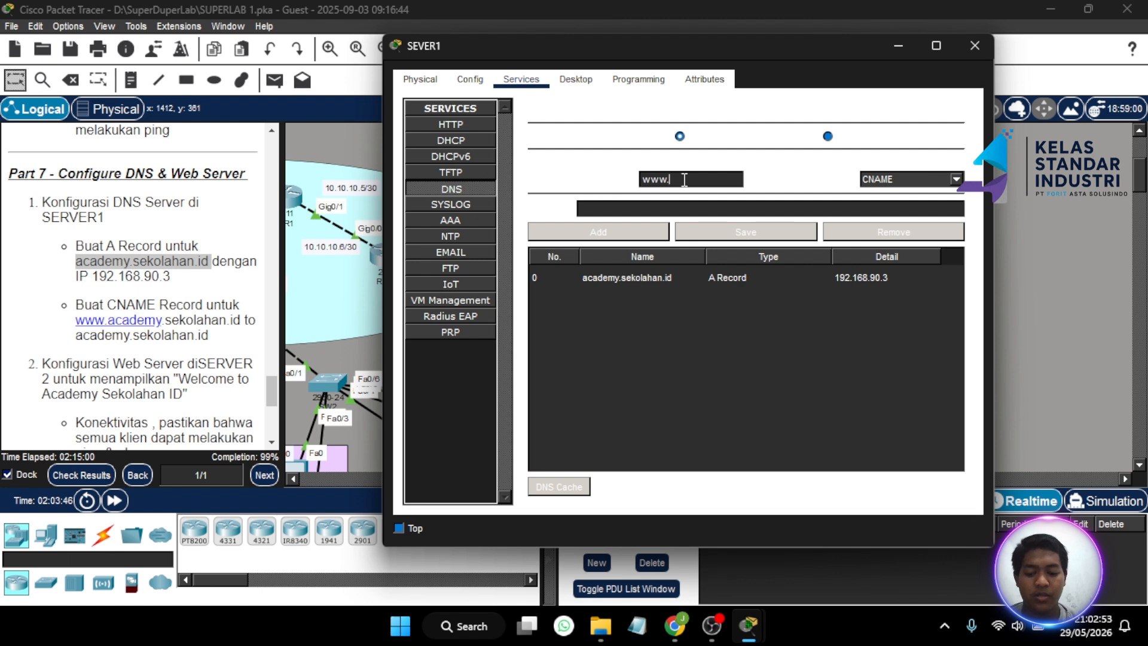
{"action": "type", "text": "academu"}
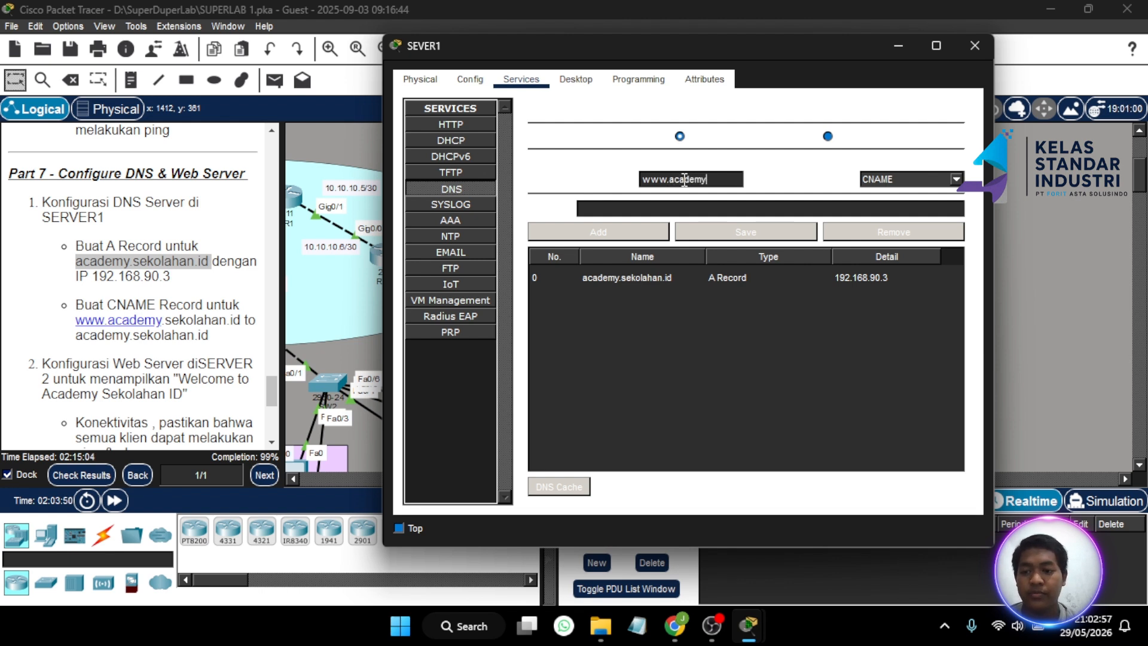
{"action": "type", "text": ".sekola"}
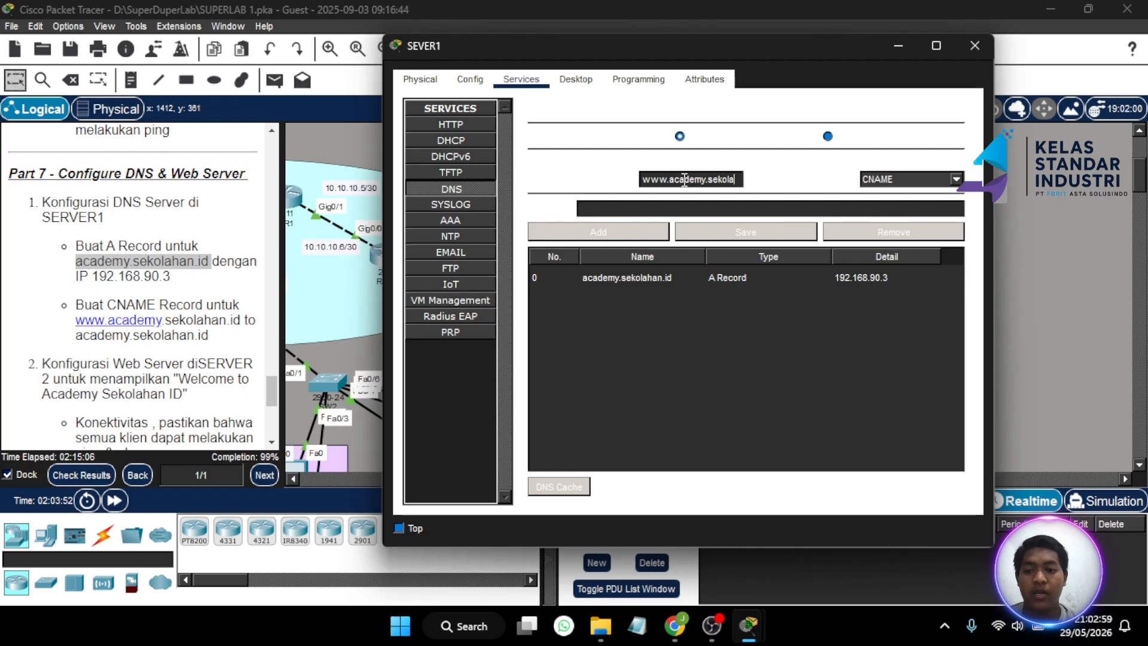
{"action": "type", "text": "han.id"}
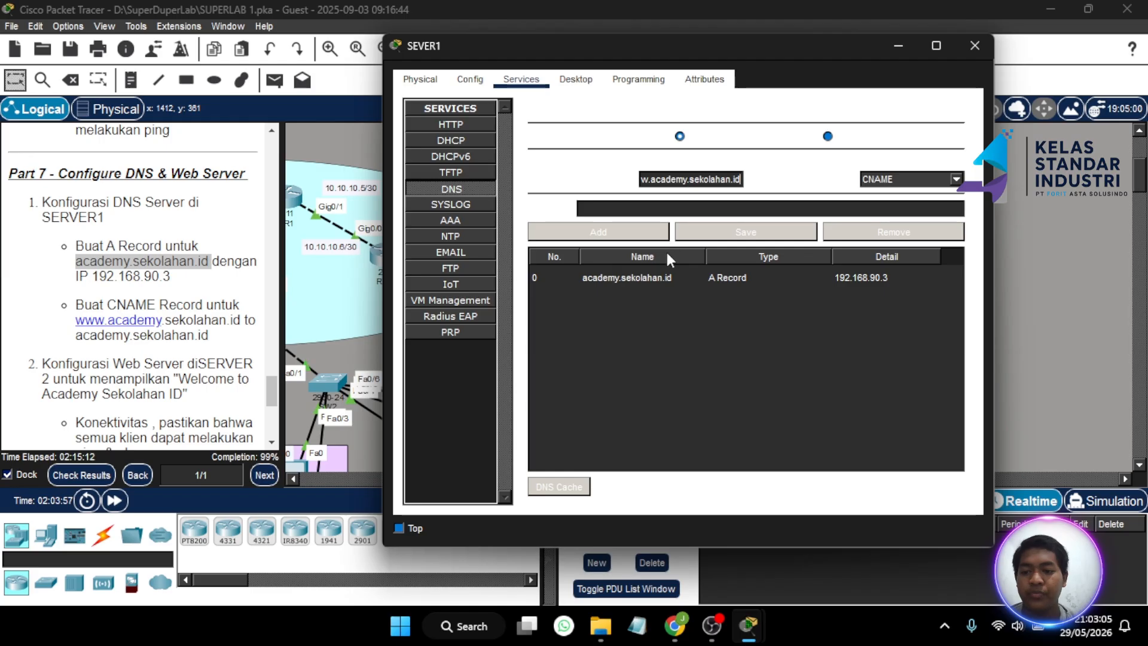
{"action": "left_click", "coordinate": [676, 208]}
{"action": "type", "text": "academ"}
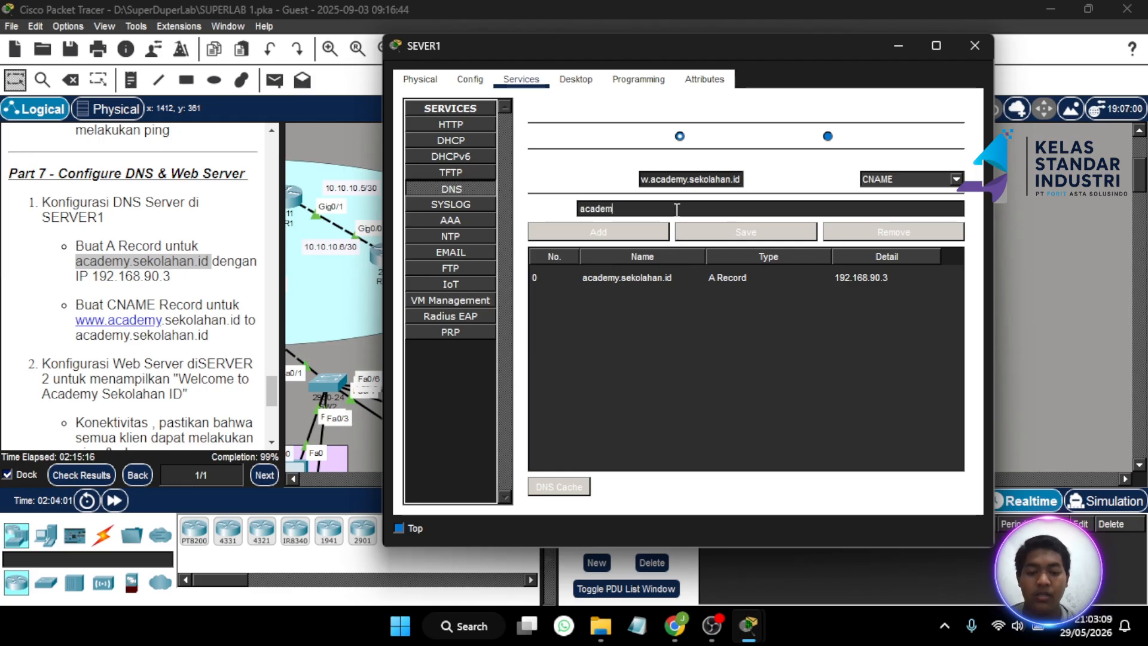
{"action": "type", "text": "y.sekolahan.id"}
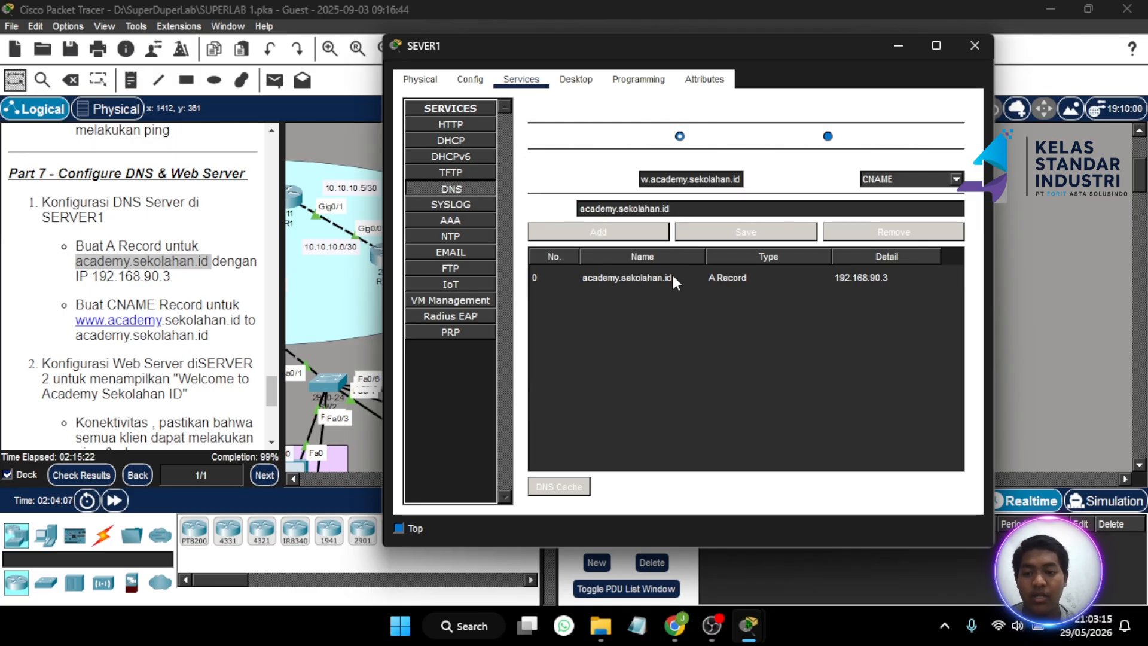
{"action": "left_click", "coordinate": [657, 230]}
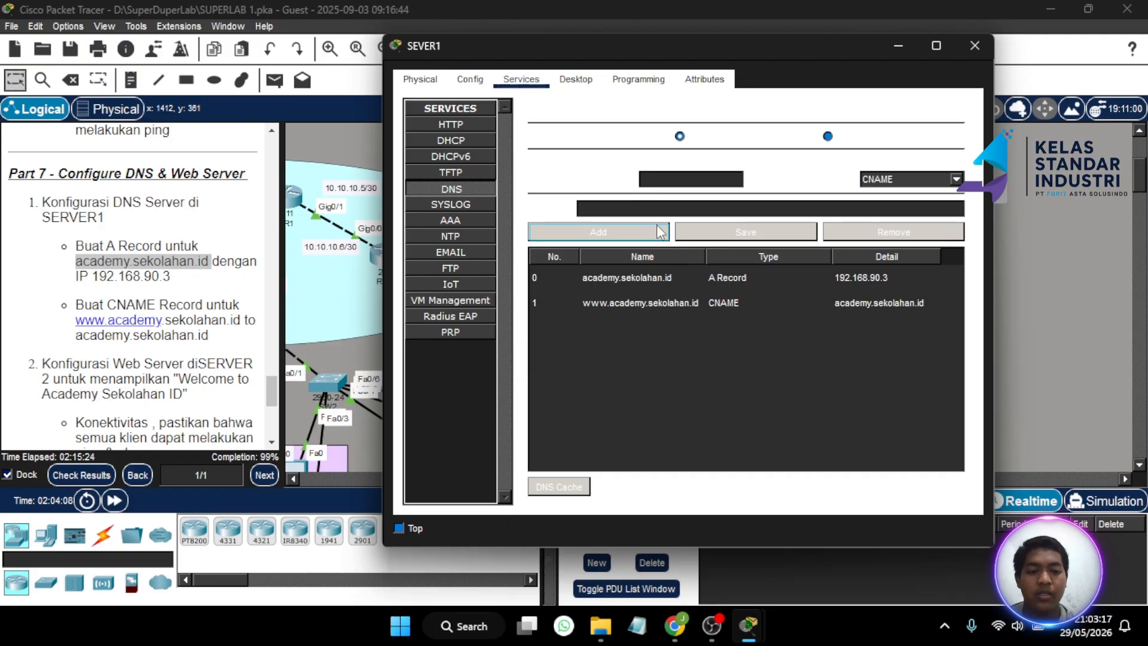
{"action": "left_click", "coordinate": [476, 126]}
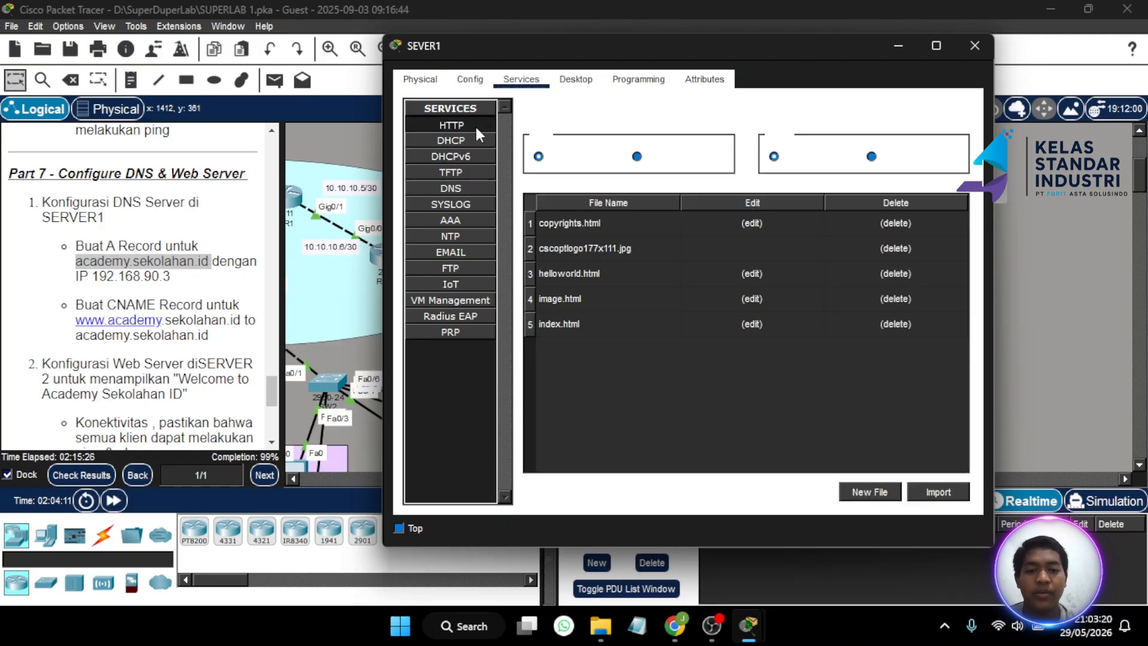
- Change index.html's welcome line from 'Cisco Packet Tracer.' to 'Sekolahan.ID.'
{"action": "left_click", "coordinate": [751, 324]}
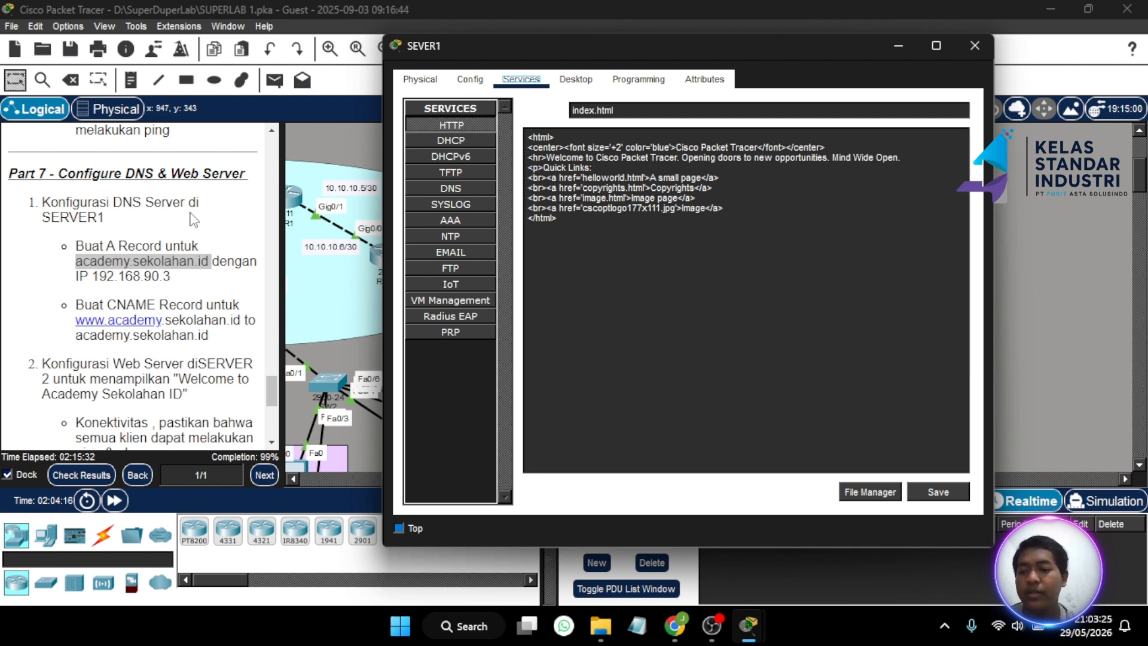
{"action": "scroll", "coordinate": [152, 284], "scroll_direction": "down", "scroll_amount": 2}
{"action": "scroll", "coordinate": [151, 283], "scroll_direction": "down", "scroll_amount": 4}
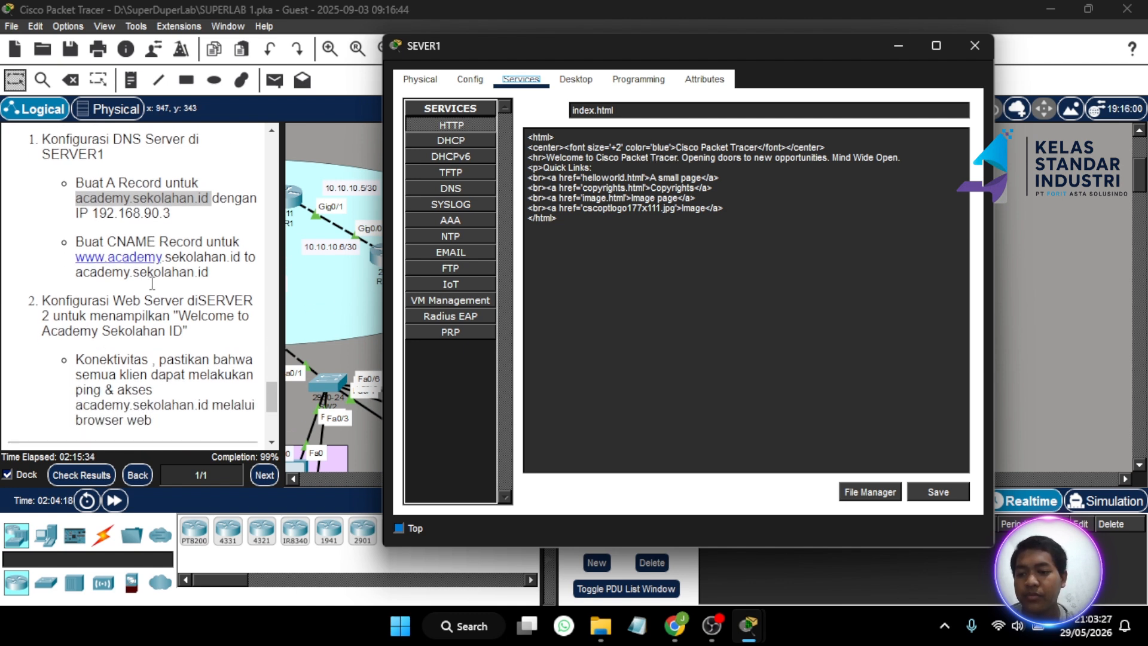
{"action": "scroll", "coordinate": [151, 283], "scroll_direction": "up", "scroll_amount": 2}
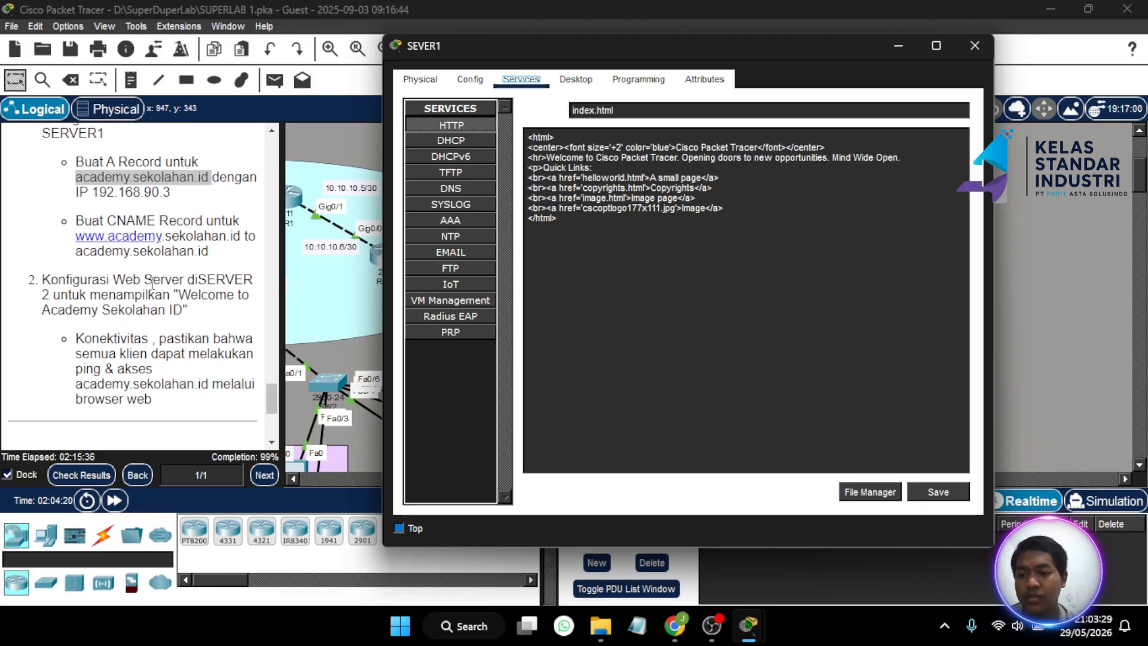
{"action": "scroll", "coordinate": [152, 283], "scroll_direction": "down", "scroll_amount": 2}
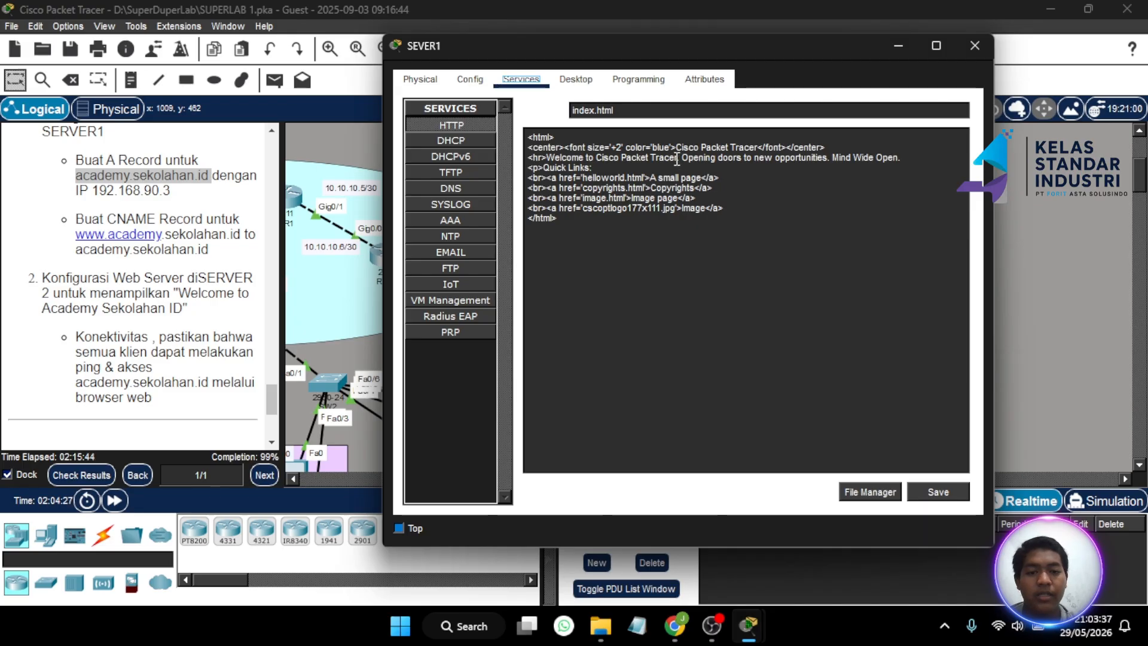
{"action": "left_click_drag", "start_coordinate": [680, 158], "coordinate": [600, 160]}
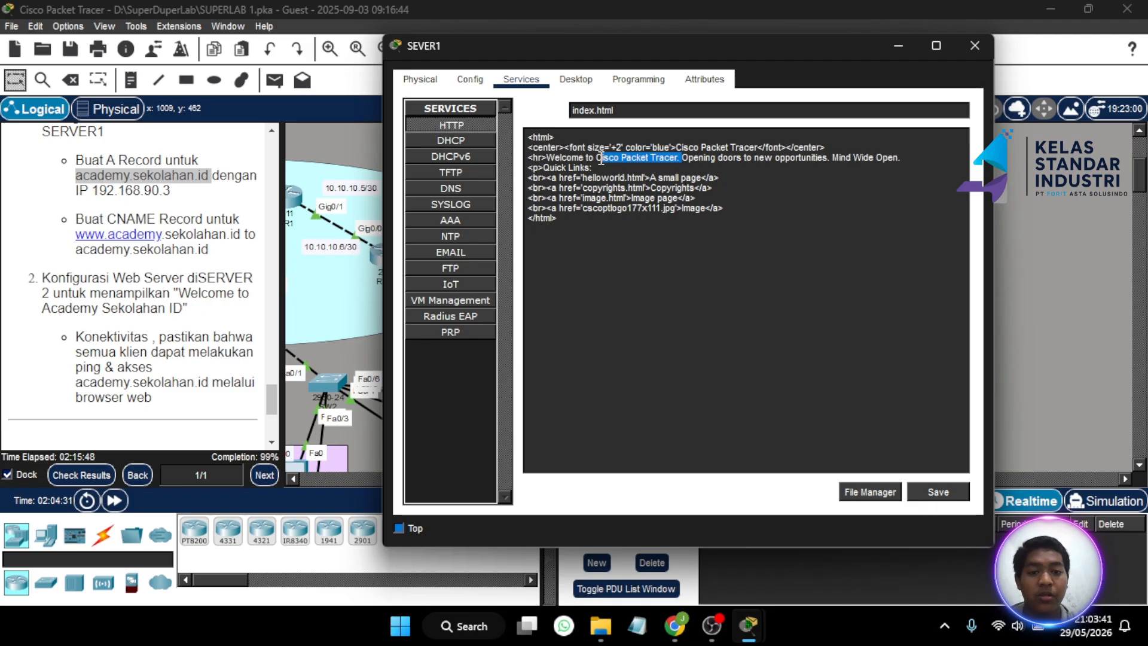
{"action": "key", "text": "BackSpace"}
{"action": "key", "text": "BackSpace"}
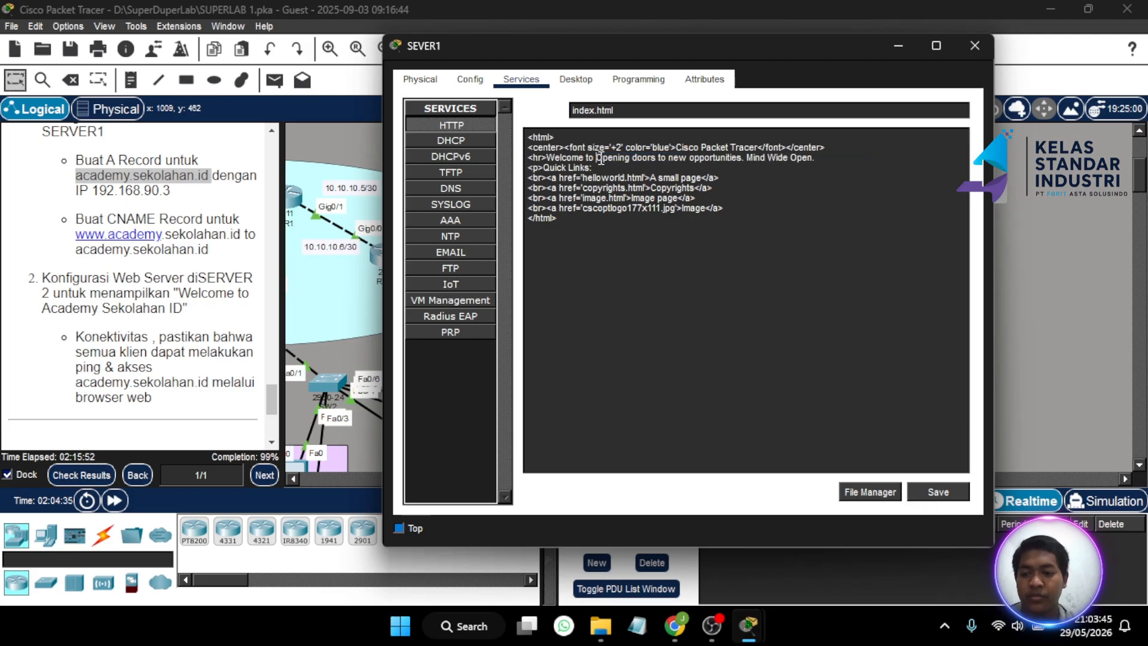
{"action": "type", "text": "A"}
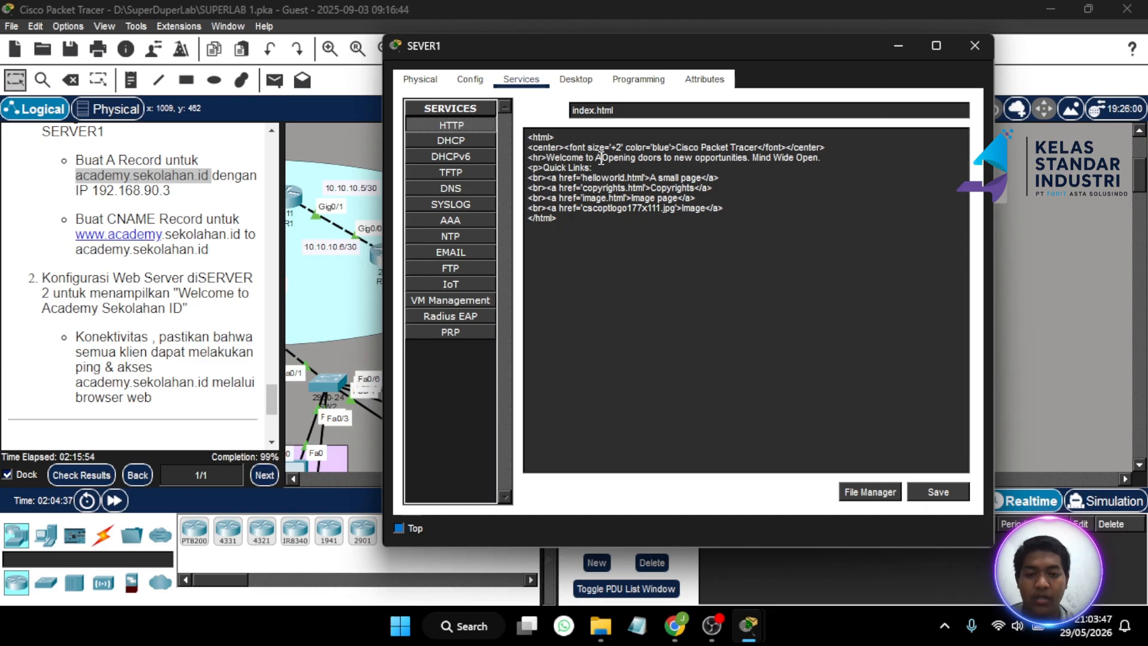
{"action": "key", "text": "BackSpace"}
{"action": "type", "text": "Se"}
{"action": "type", "text": "kolahan"}
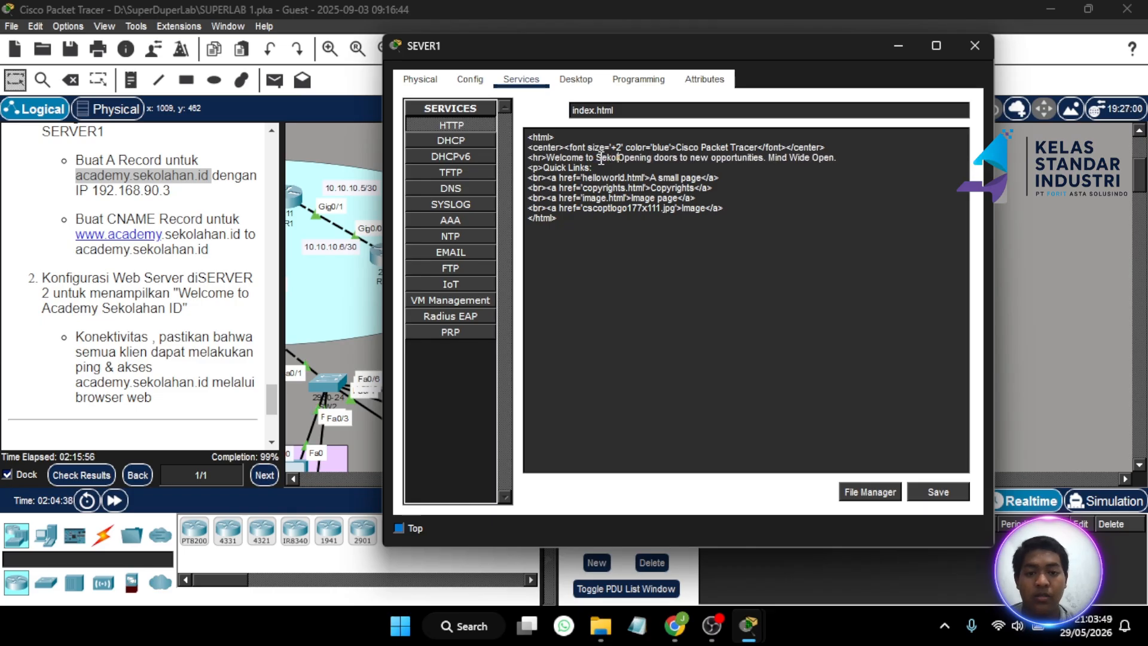
{"action": "type", "text": ".ID"}
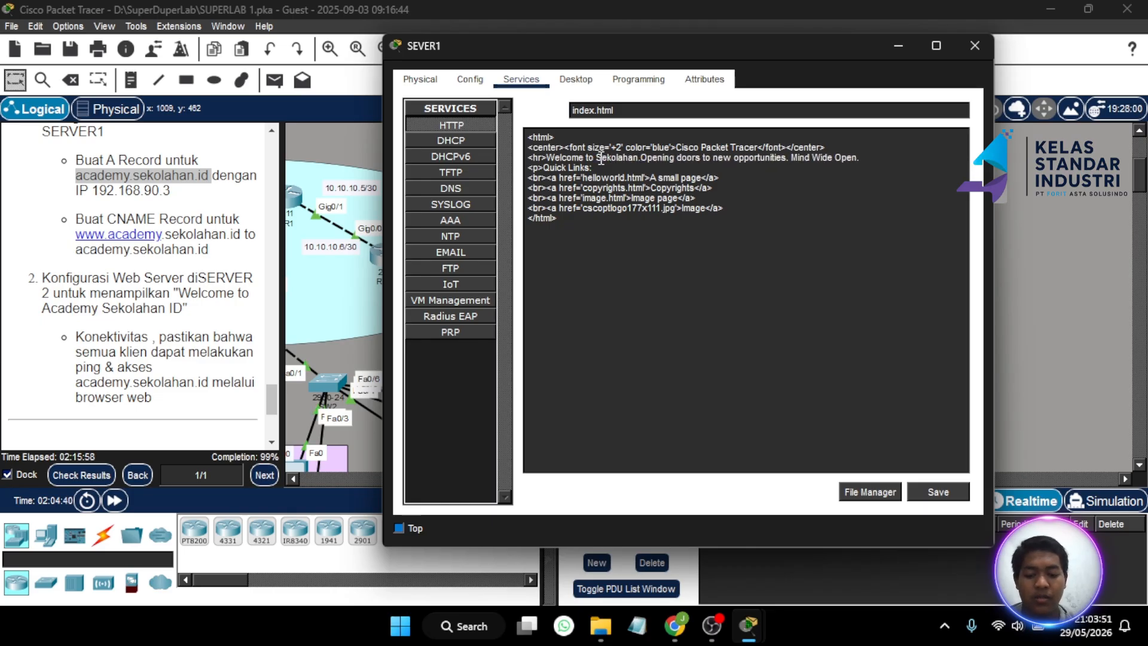
{"action": "key", "text": "BackSpace"}
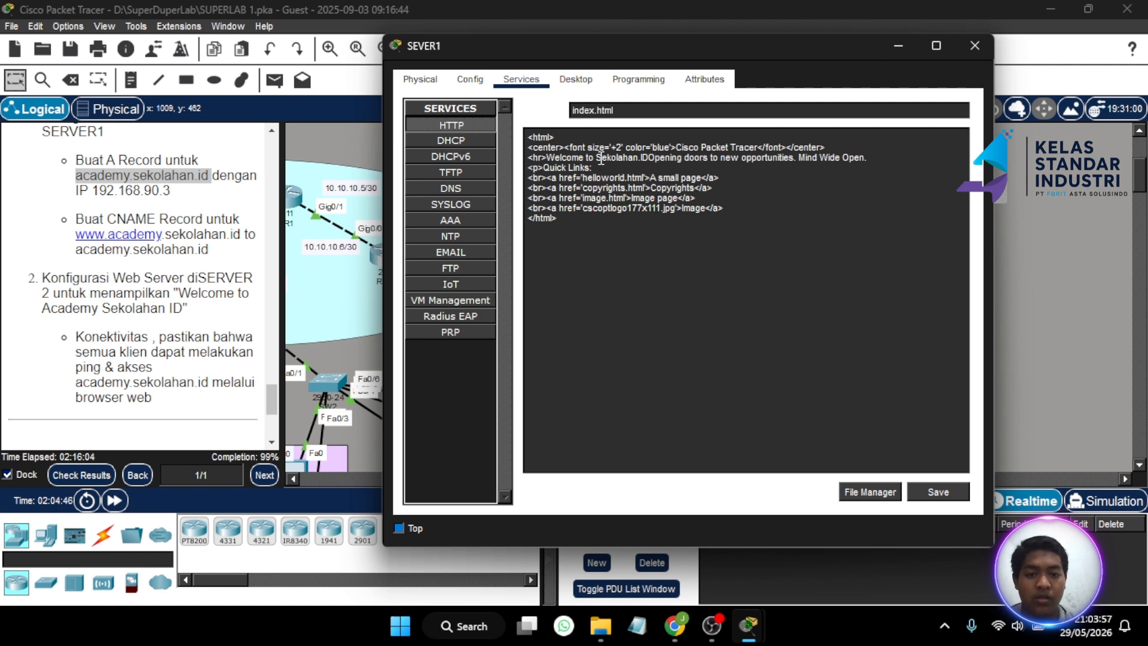
{"action": "type", "text": "."}
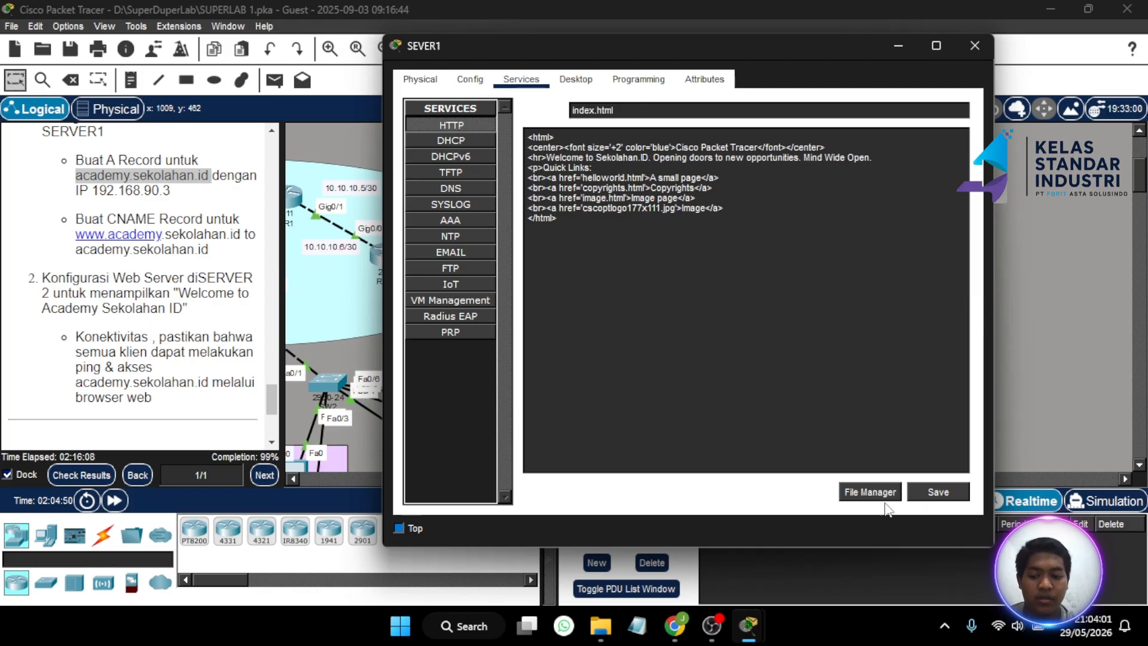
- Save index.html over the existing file and close the SEVER1 window
{"action": "left_click", "coordinate": [927, 483]}
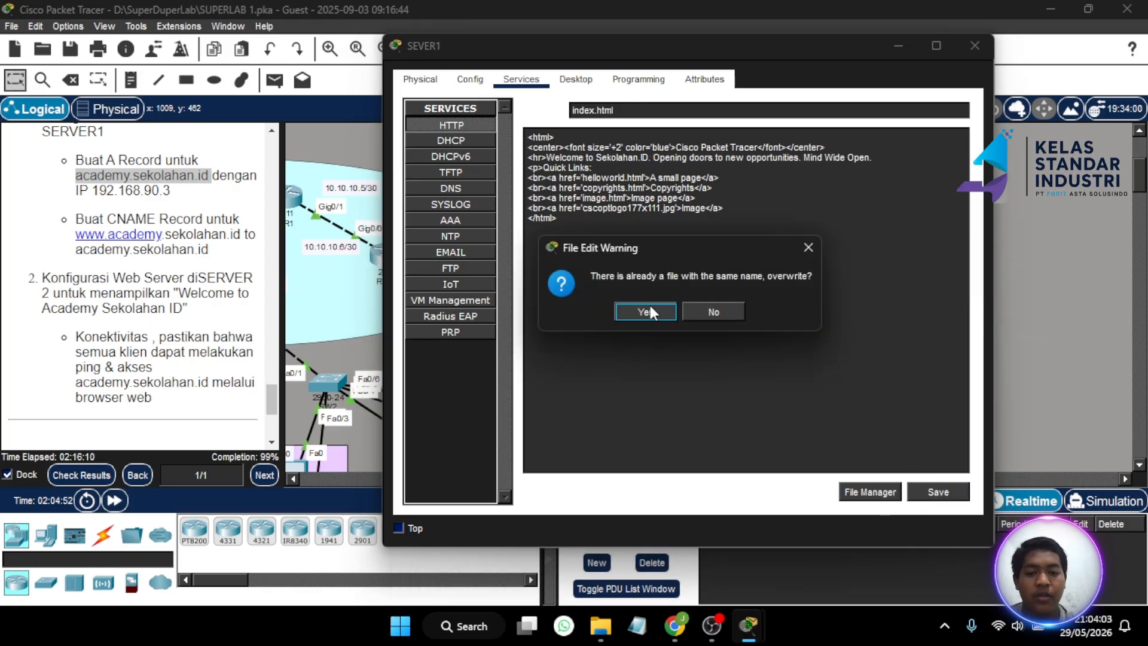
{"action": "left_click", "coordinate": [650, 306]}
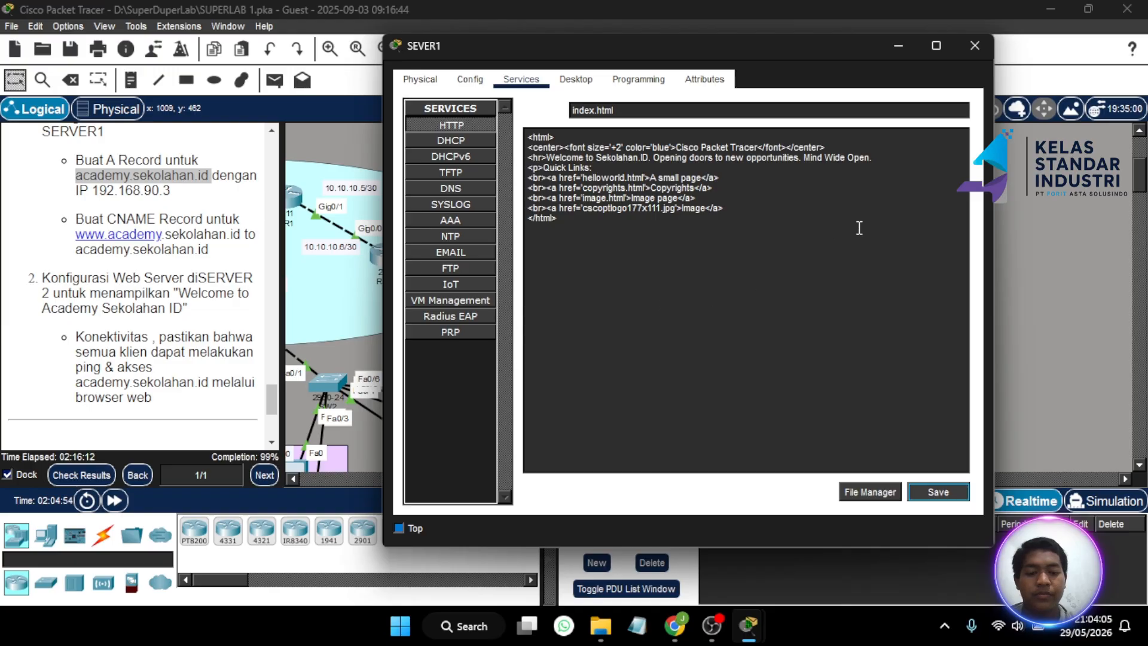
{"action": "left_click", "coordinate": [975, 45]}
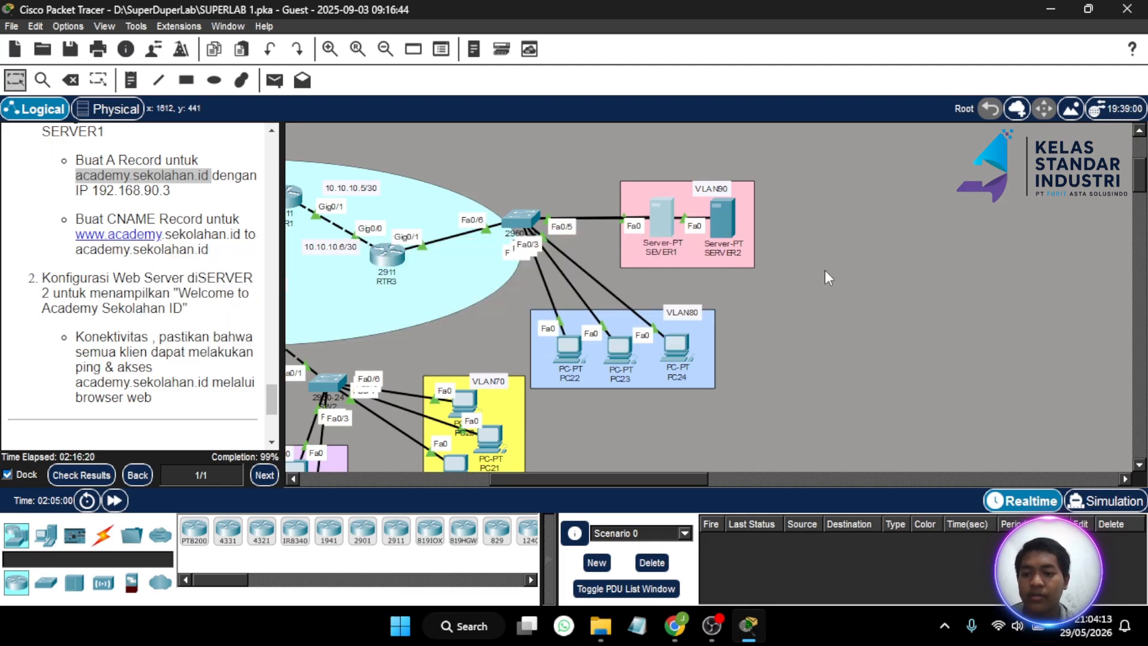
- Open SERVER2 from the canvas and switch to its Services tab showing the HTTP files
{"action": "left_click", "coordinate": [725, 226]}
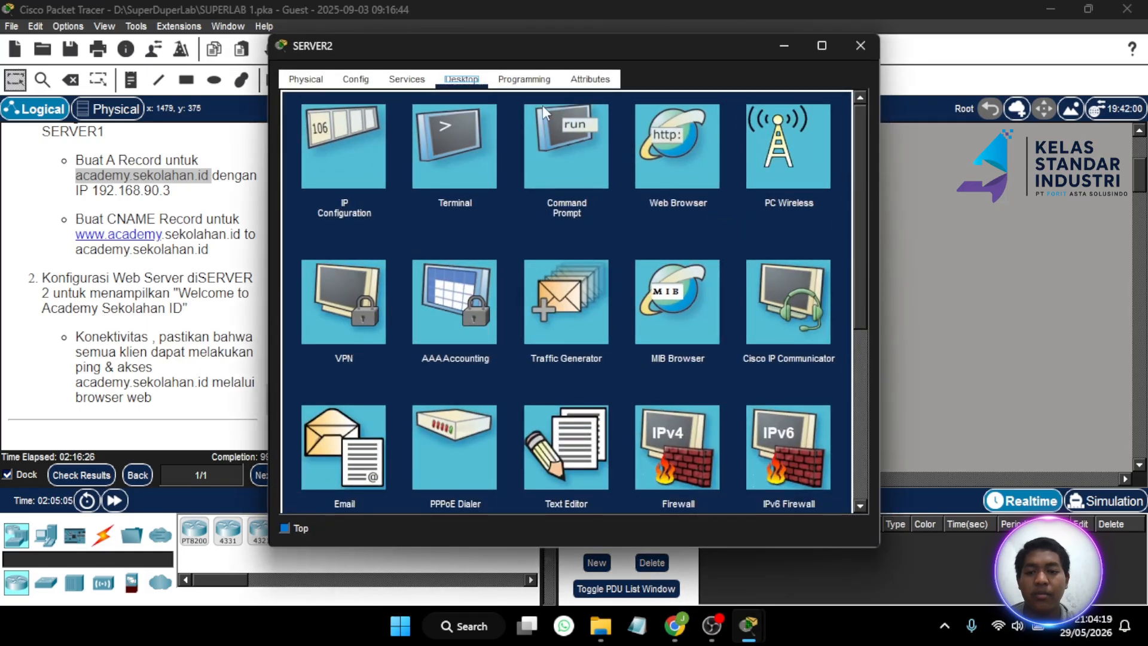
{"action": "scroll", "coordinate": [520, 257], "scroll_direction": "down", "scroll_amount": 3}
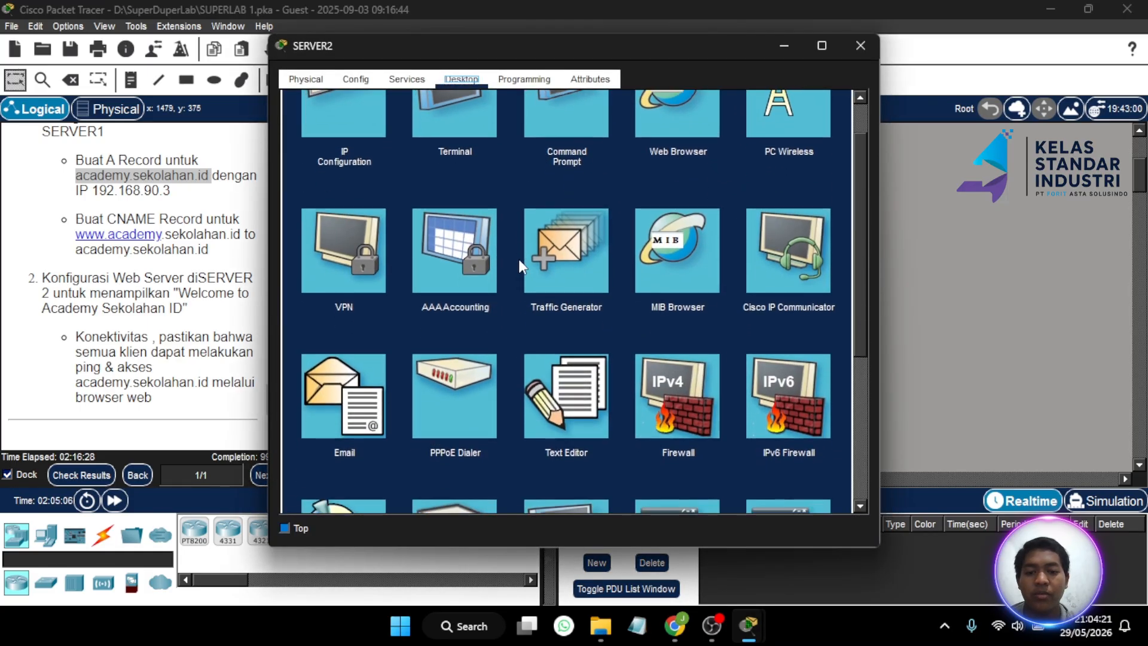
{"action": "scroll", "coordinate": [519, 262], "scroll_direction": "down", "scroll_amount": 1}
{"action": "scroll", "coordinate": [520, 264], "scroll_direction": "up", "scroll_amount": 2}
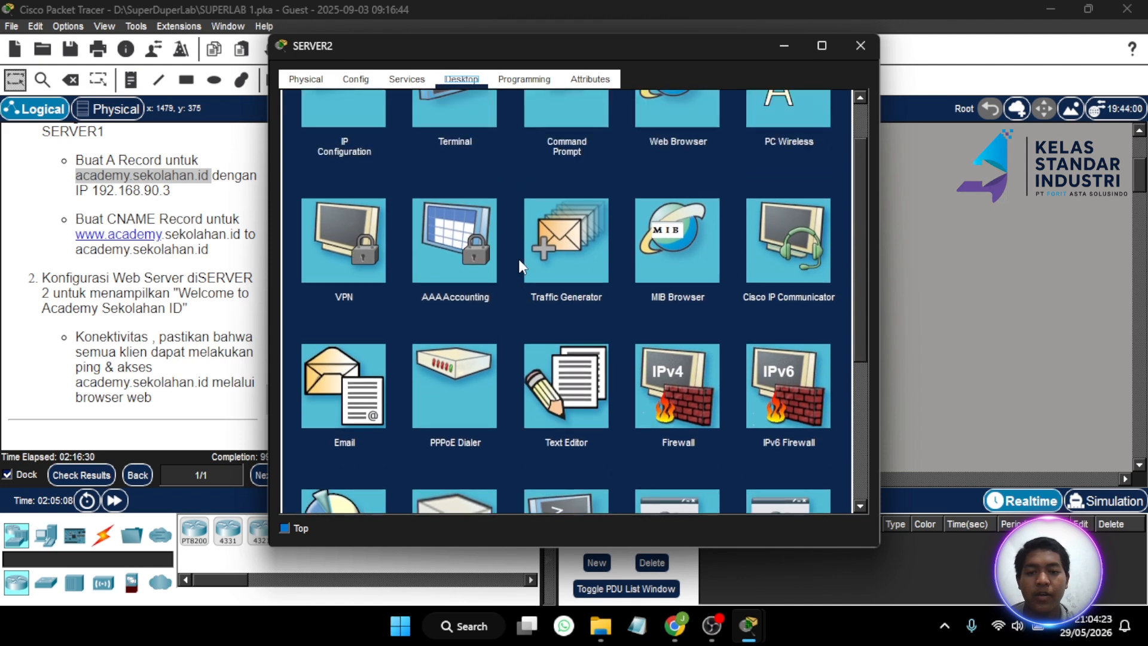
{"action": "left_click", "coordinate": [410, 80]}
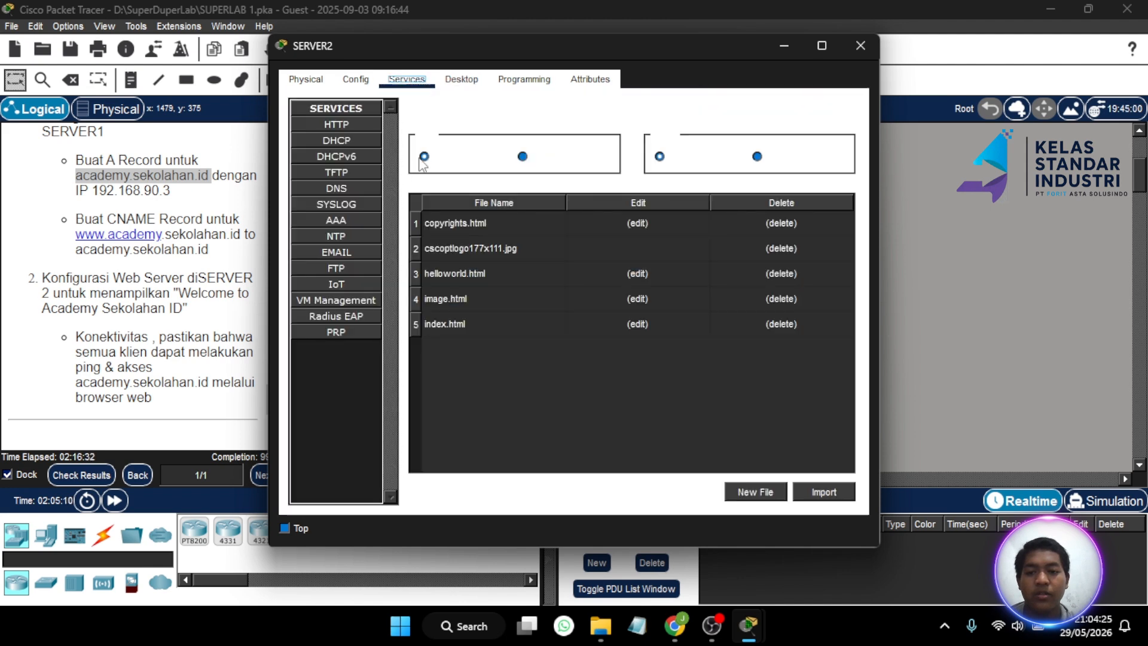
- Replace 'Cisco Packet Tracer' with 'Academy Sekolahan.id' in SERVER2's index.html and overwrite the saved file
{"action": "left_click", "coordinate": [644, 324]}
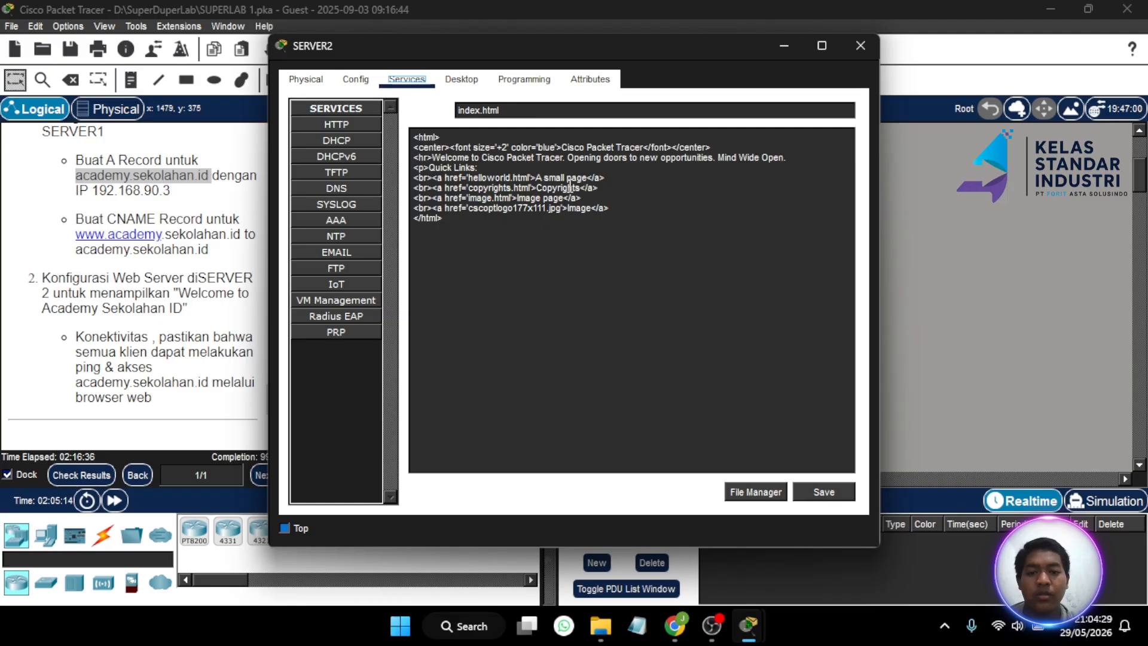
{"action": "left_click", "coordinate": [564, 159]}
{"action": "key", "text": "BackSpace"}
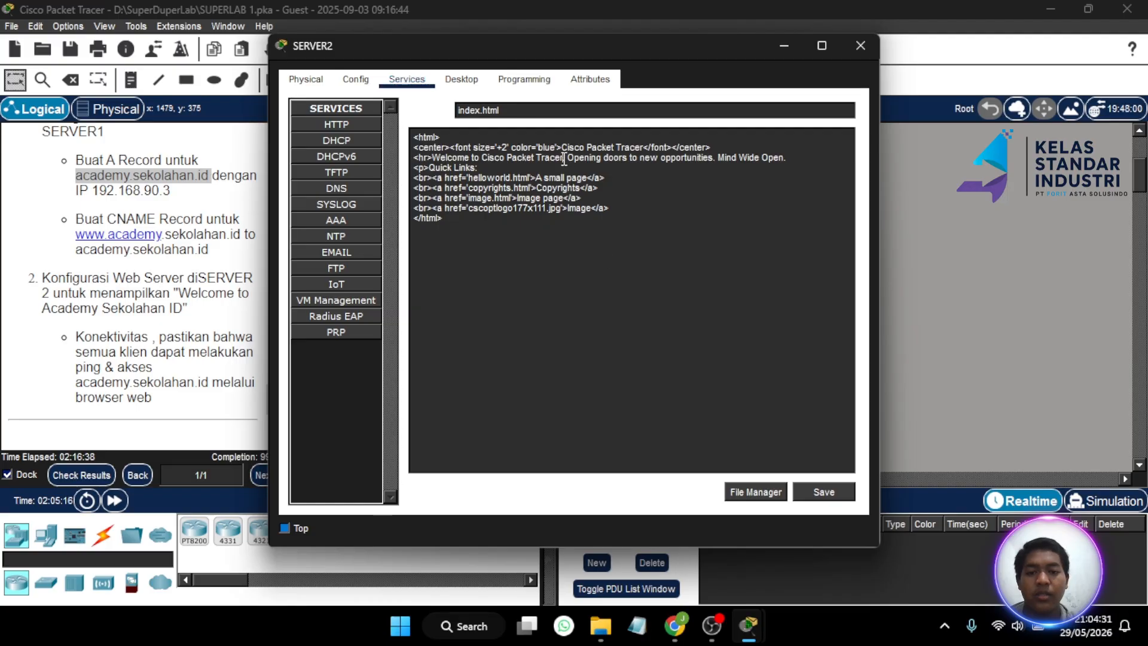
{"action": "left_click_drag", "start_coordinate": [564, 159], "coordinate": [483, 156]}
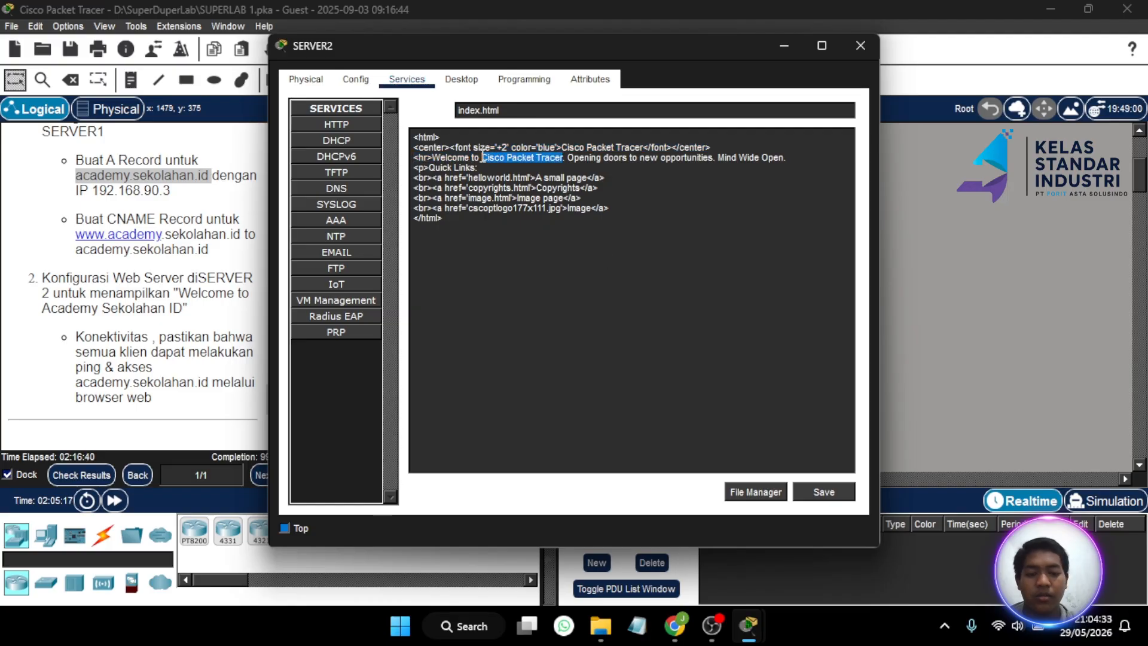
{"action": "key", "text": "BackSpace"}
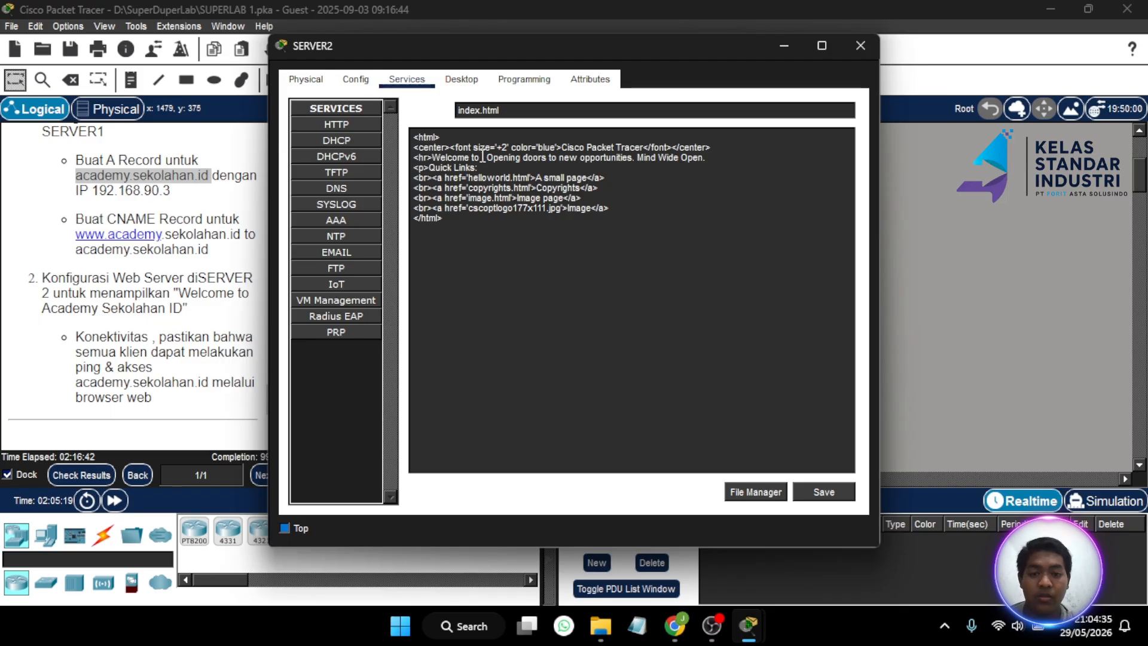
{"action": "type", "text": "Academy"}
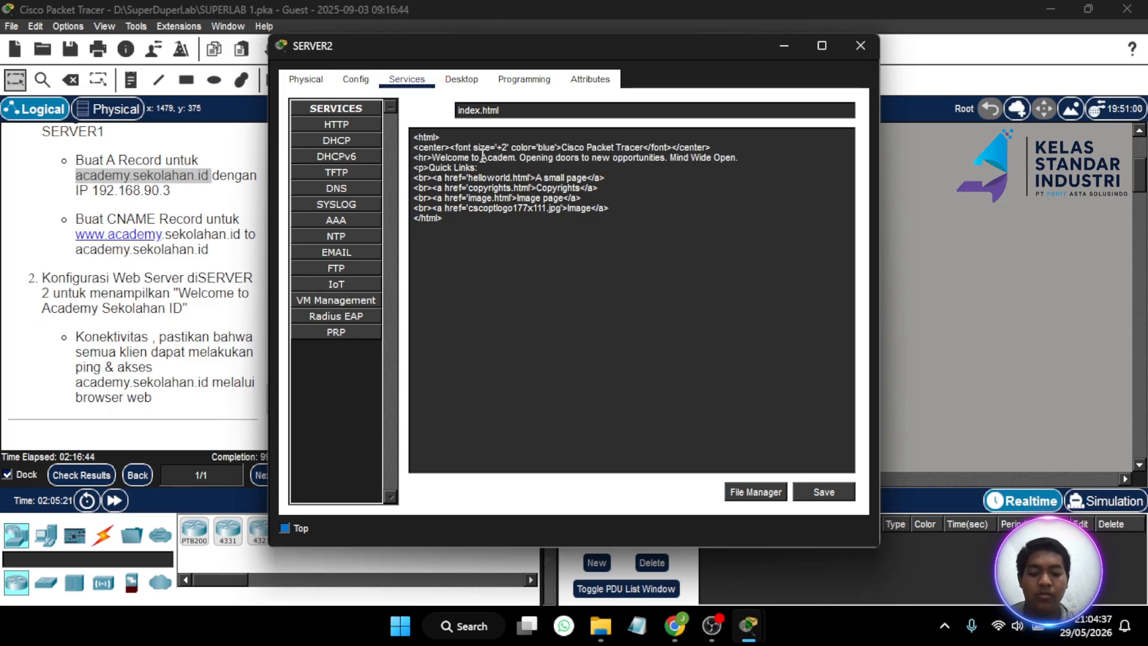
{"action": "type", "text": " Seko"}
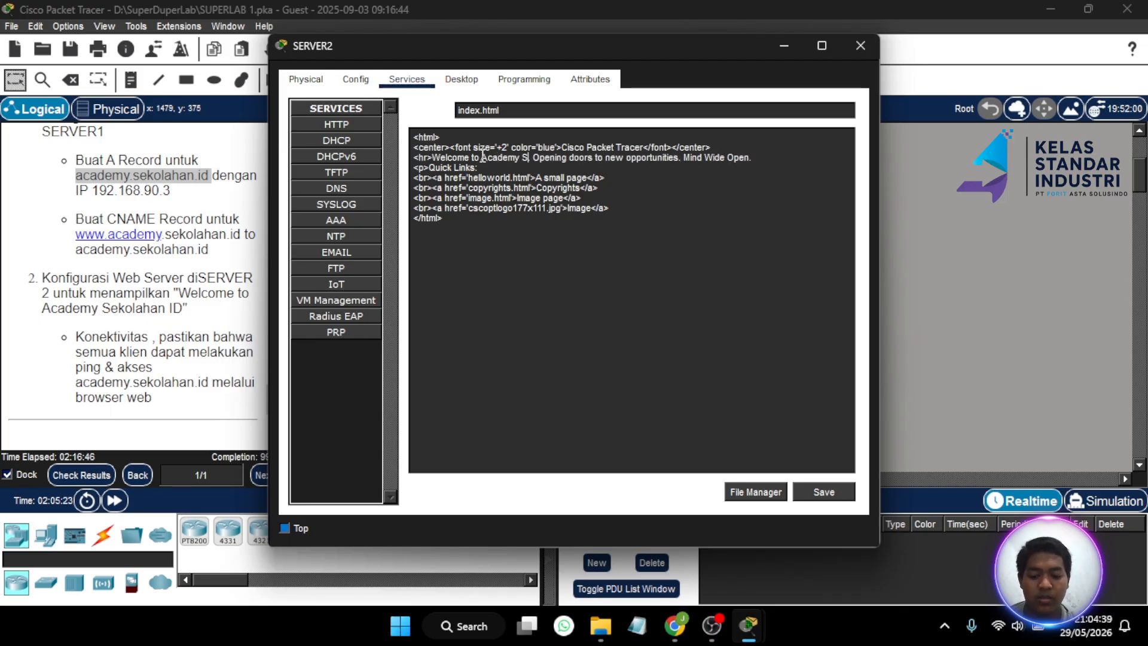
{"action": "type", "text": "l"}
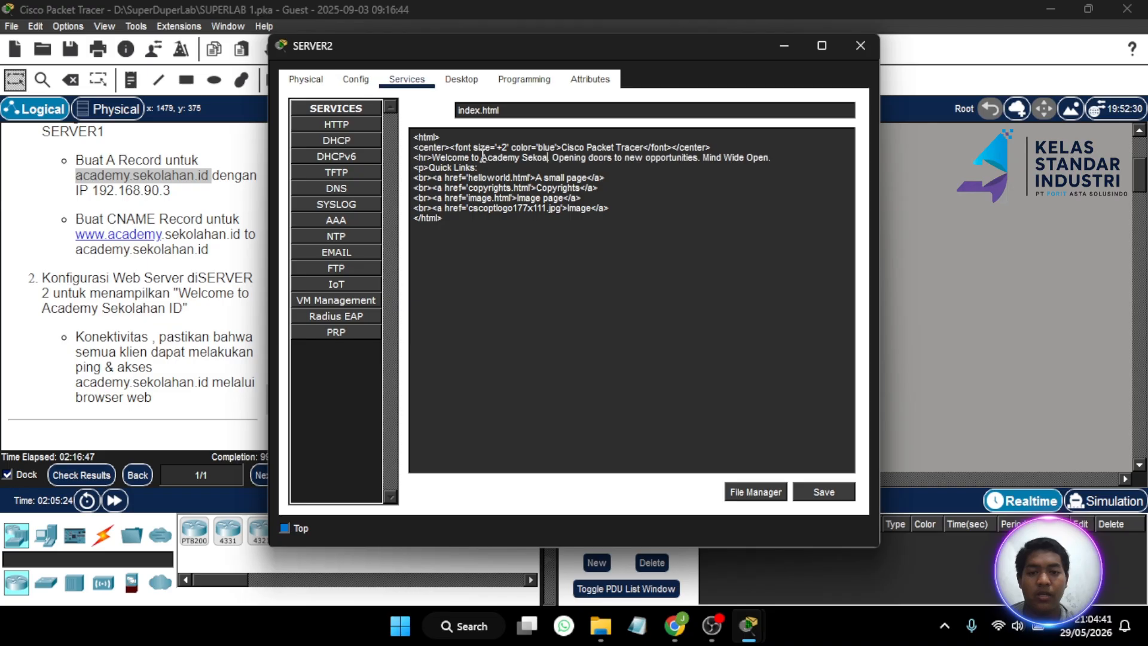
{"action": "type", "text": "ahan.id"}
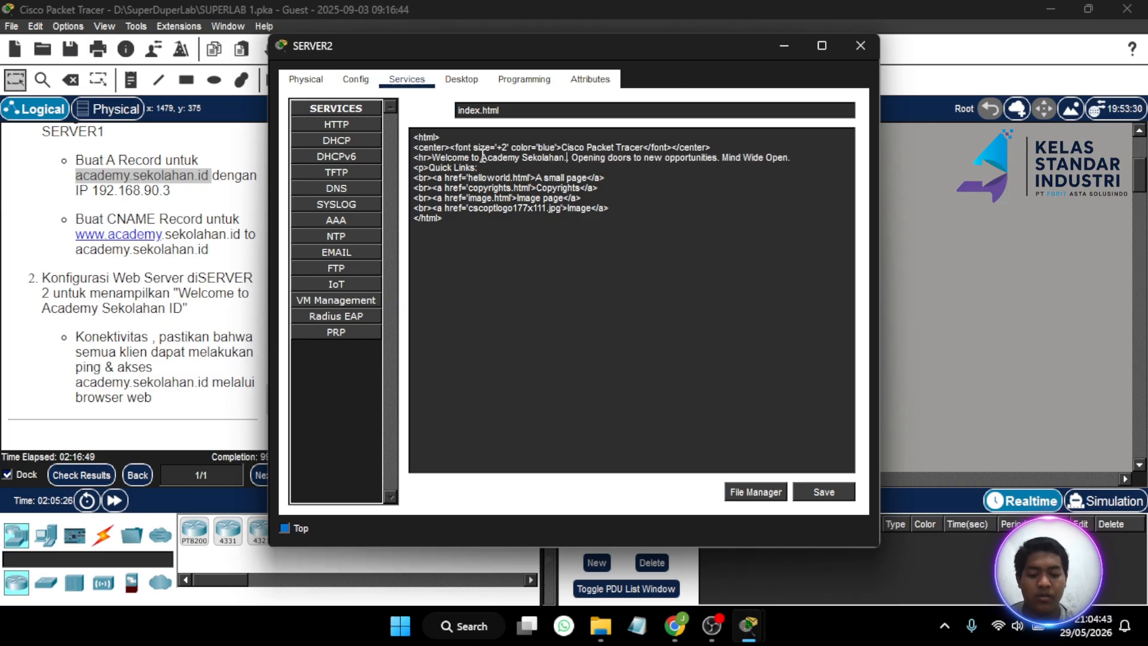
{"action": "left_click", "coordinate": [838, 491]}
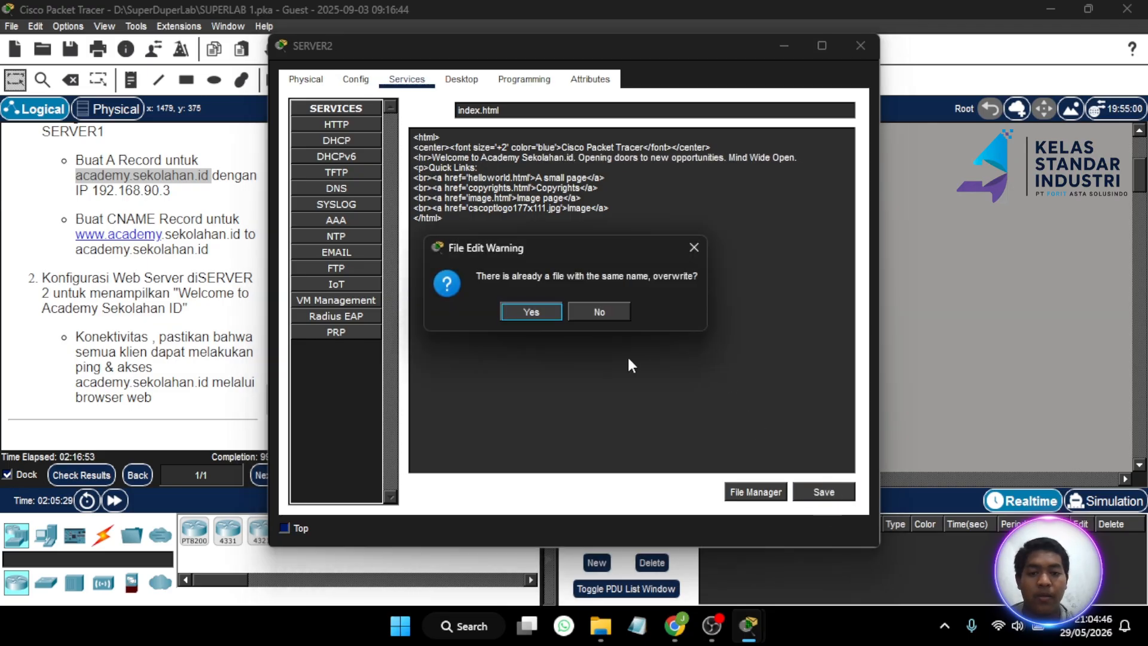
{"action": "left_click", "coordinate": [524, 308]}
- Close SERVER2, open PC22 and check its IP settings (192.168.80.2, DNS 192.168.90.2)
{"action": "left_click", "coordinate": [860, 46]}
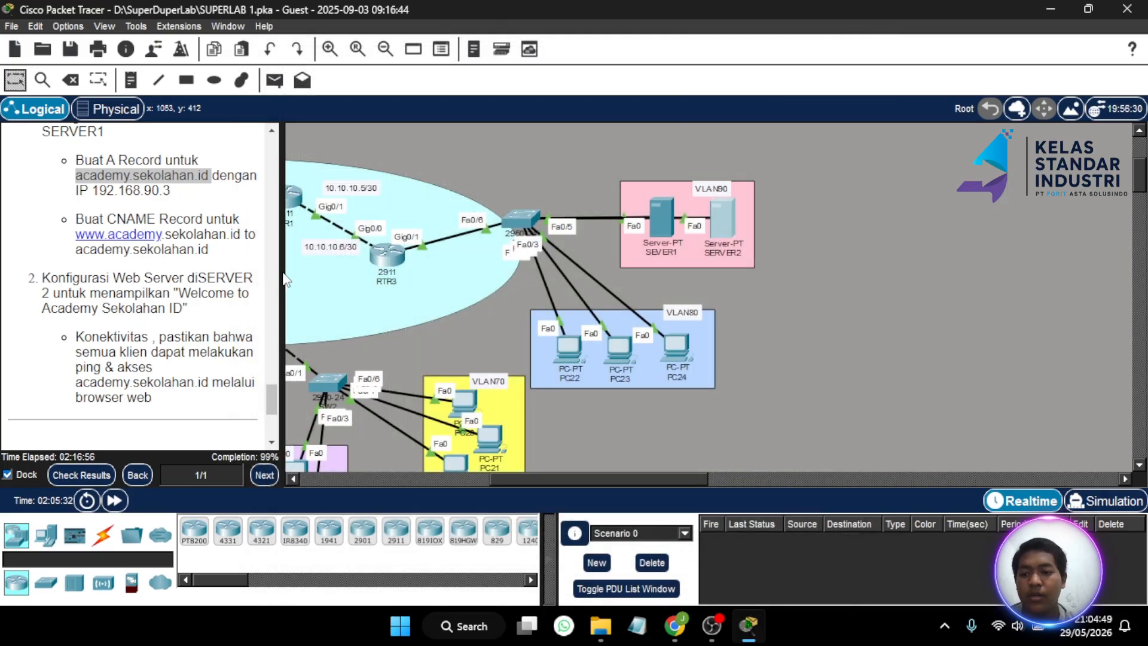
{"action": "scroll", "coordinate": [199, 308], "scroll_direction": "down", "scroll_amount": 1}
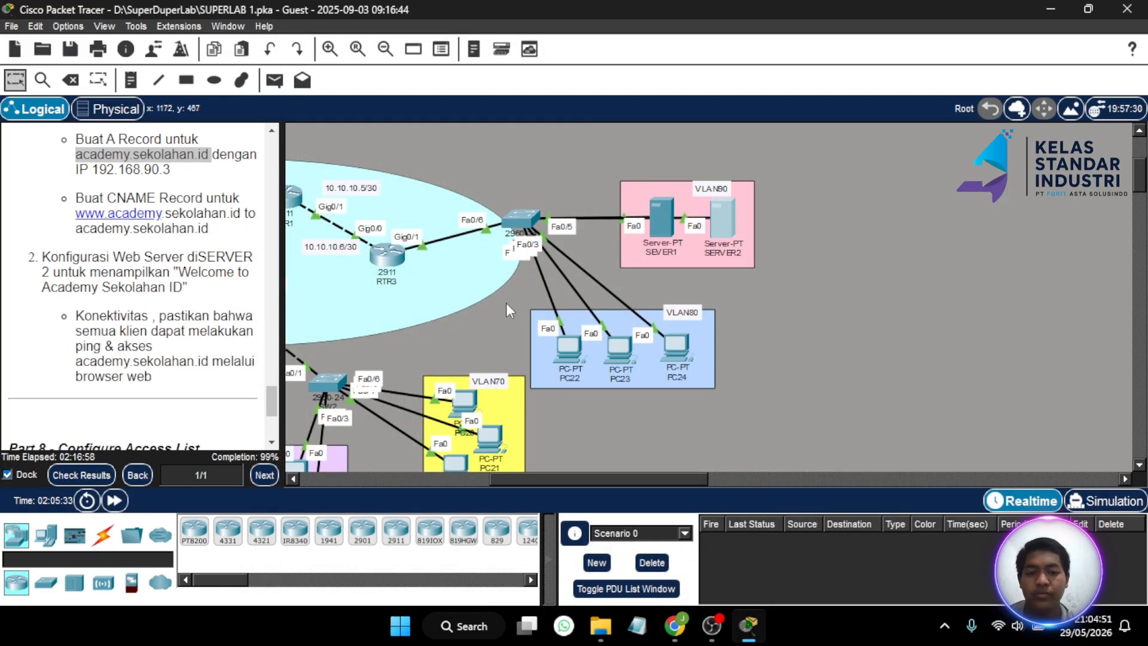
{"action": "left_click", "coordinate": [559, 346]}
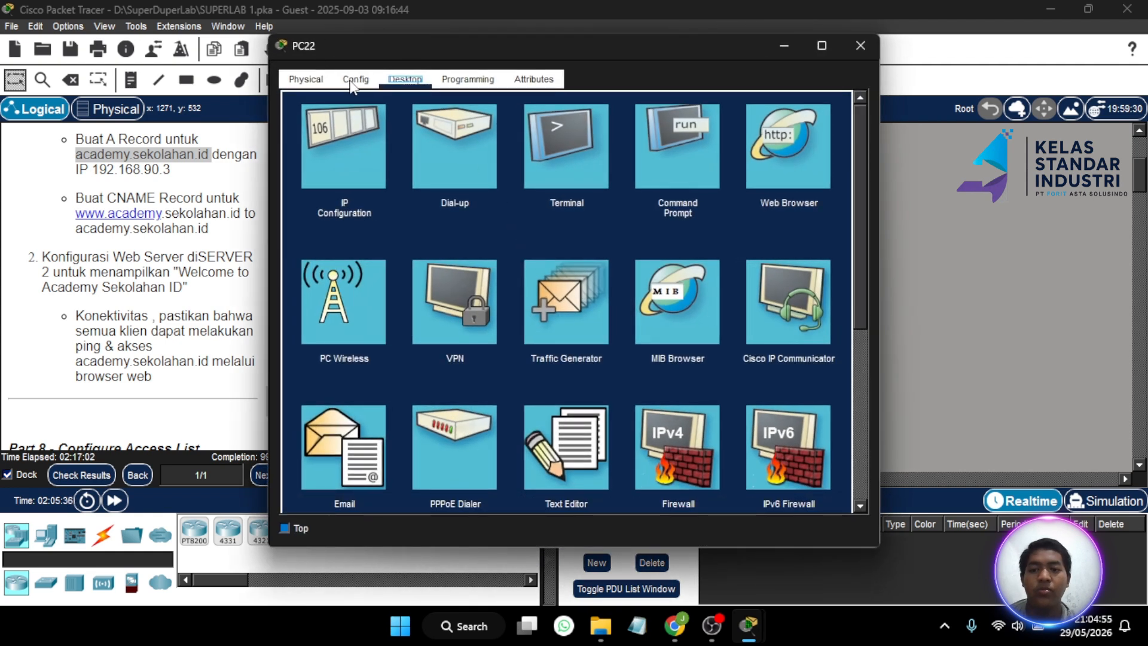
{"action": "left_click", "coordinate": [367, 152]}
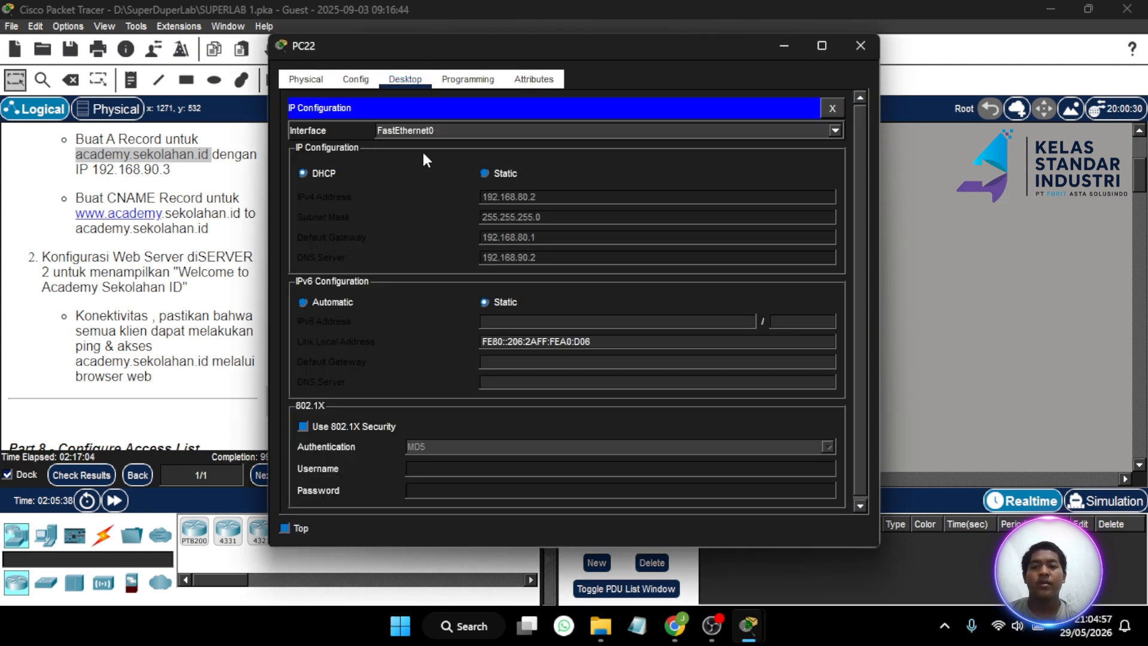
{"action": "left_click", "coordinate": [450, 79]}
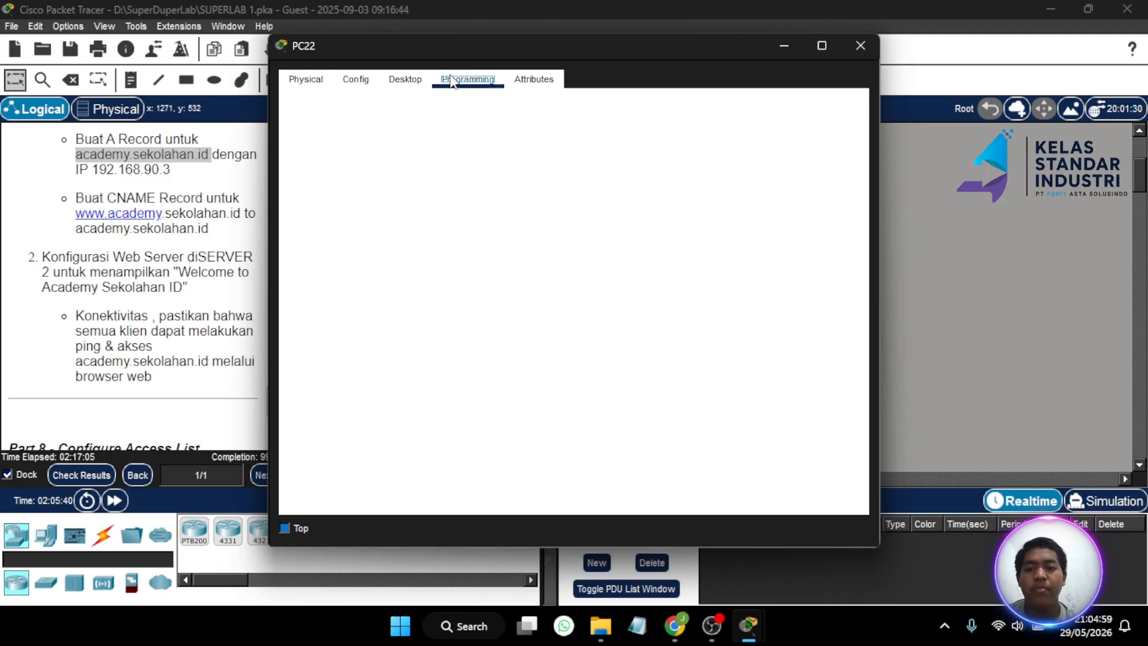
{"action": "left_click", "coordinate": [405, 79]}
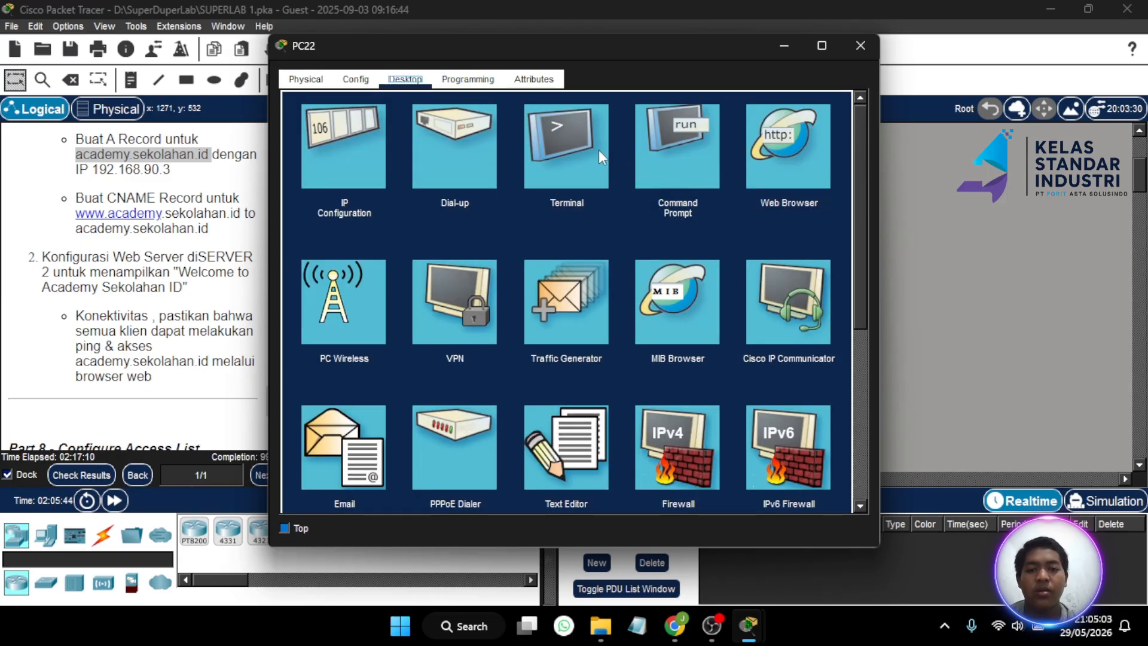
{"action": "left_click", "coordinate": [559, 171]}
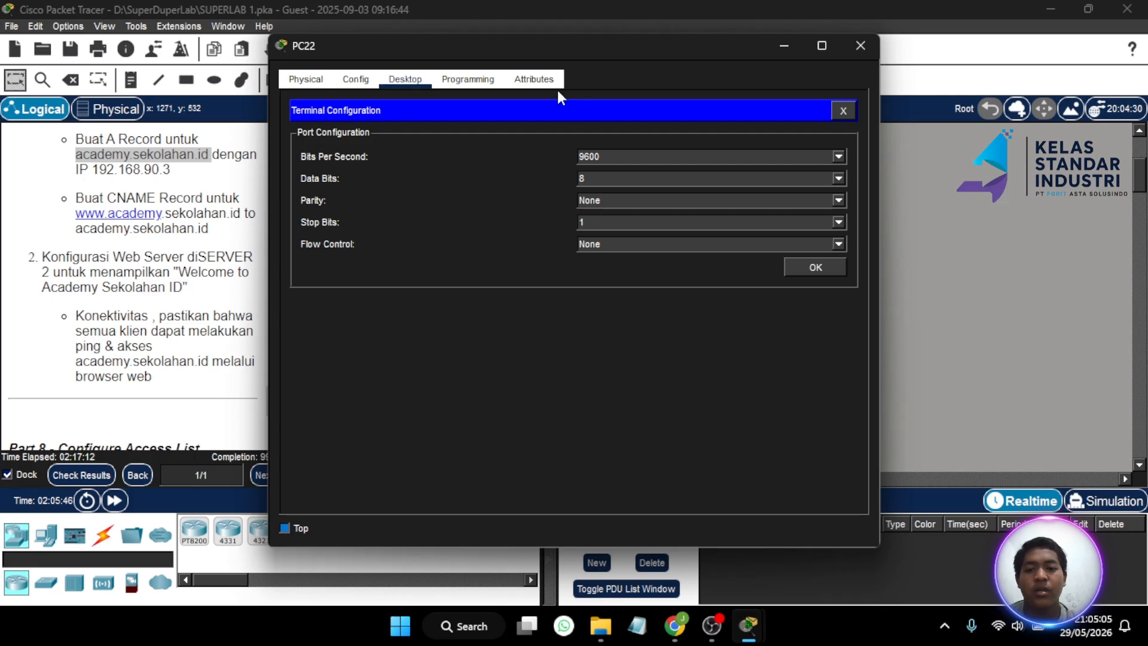
{"action": "left_click", "coordinate": [844, 113]}
{"action": "left_click", "coordinate": [708, 177]}
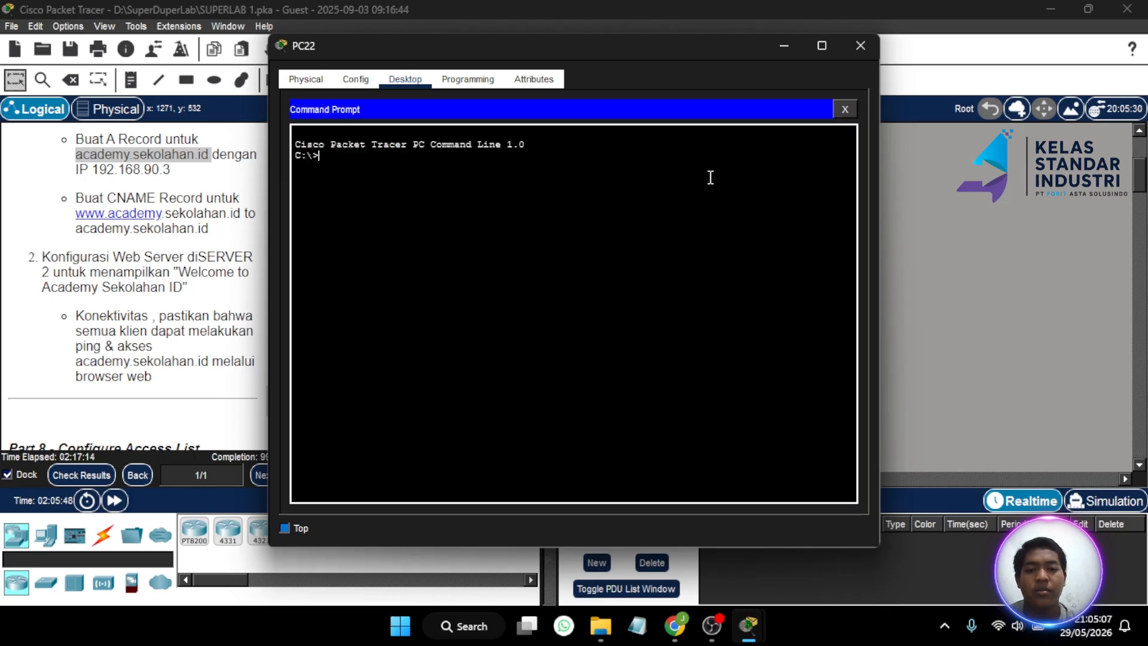
{"action": "type", "text": "pin"}
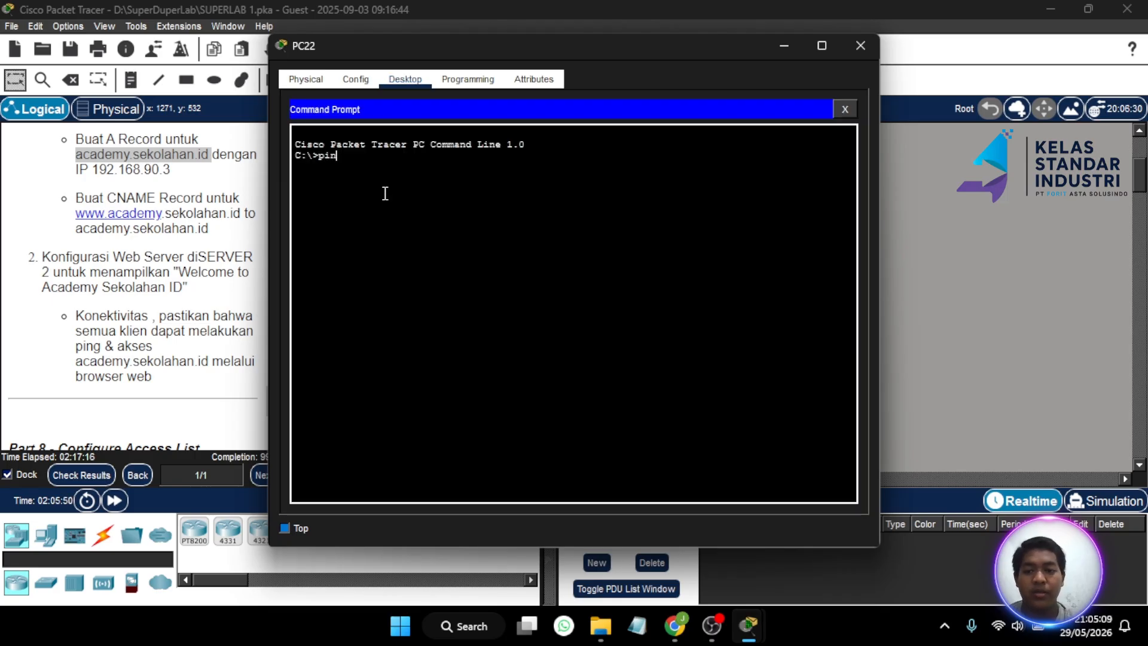
{"action": "type", "text": "g ww"}
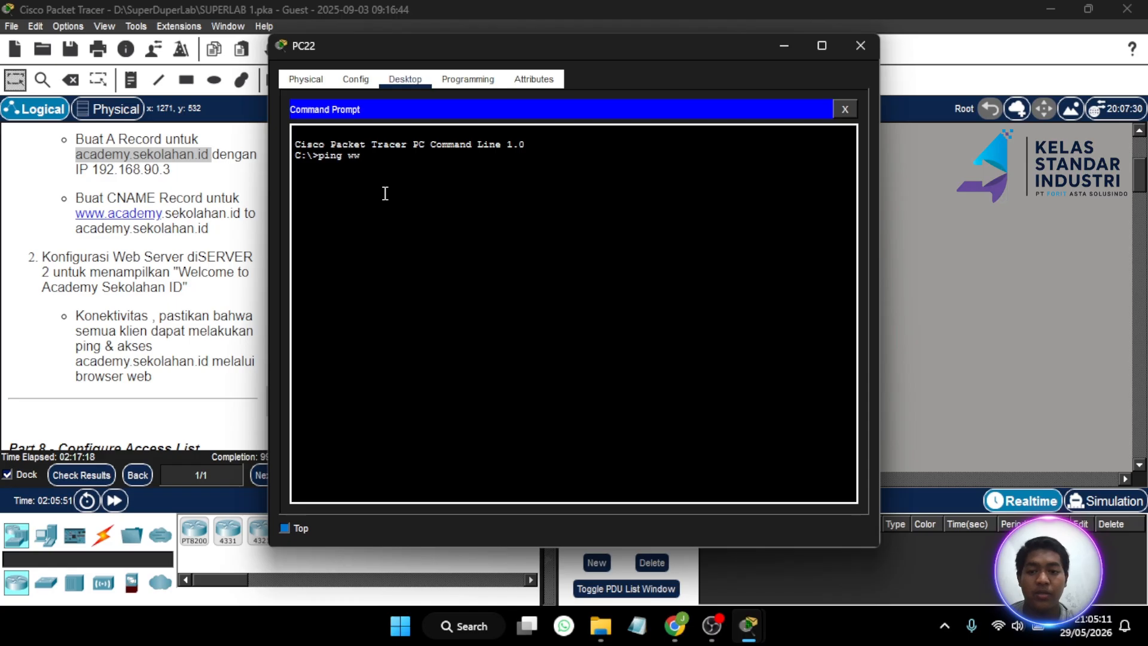
{"action": "type", "text": "w.acade"}
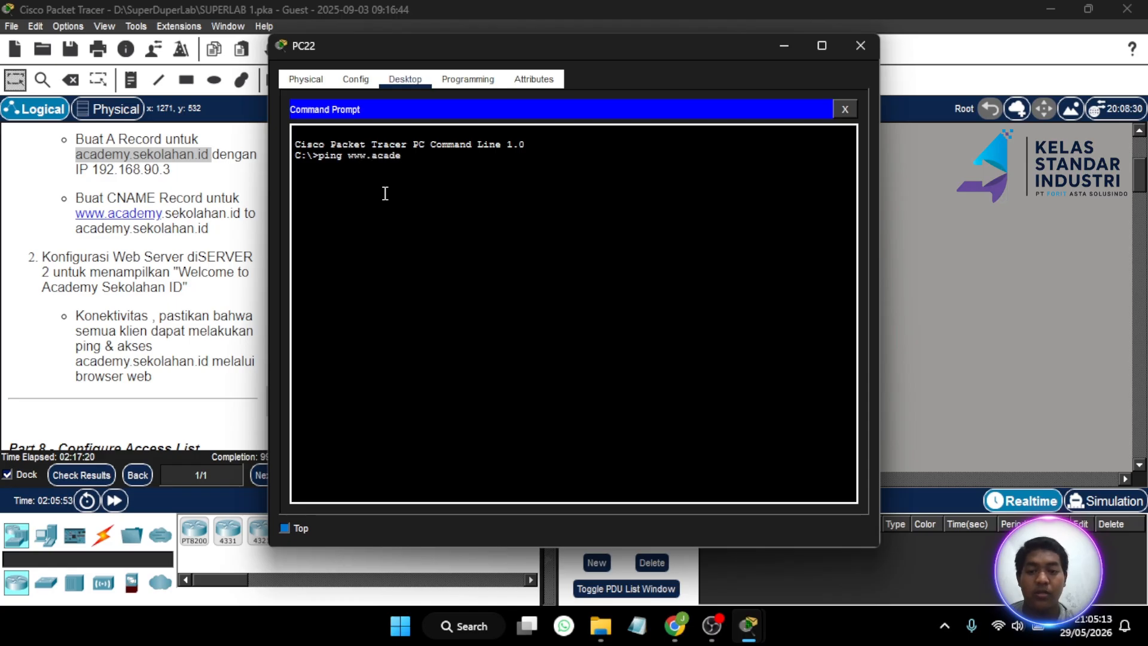
{"action": "type", "text": "my.sekolaha"}
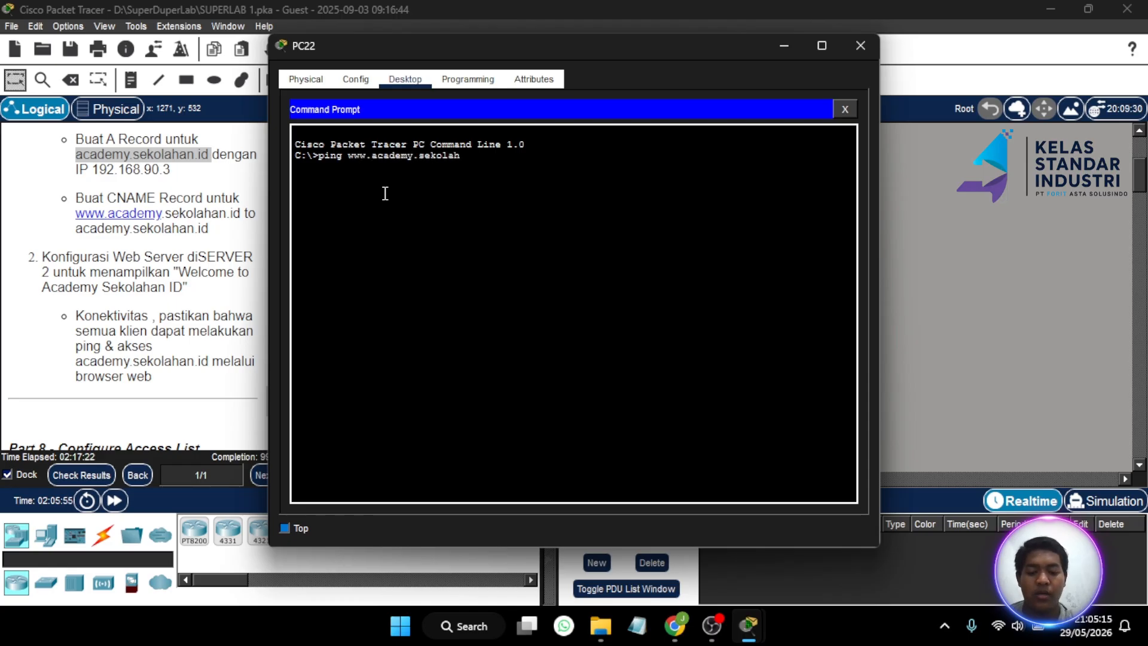
{"action": "type", "text": "n.id"}
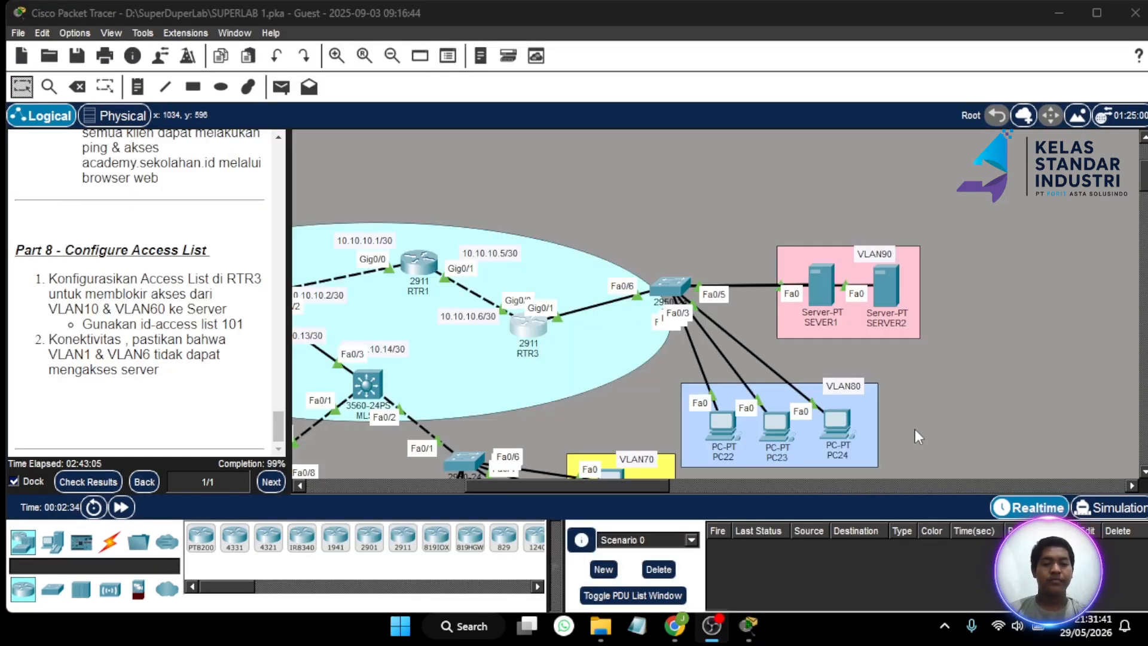
- Bring the main topology window forward and open RTR3's CLI
{"action": "left_click", "coordinate": [1046, 7]}
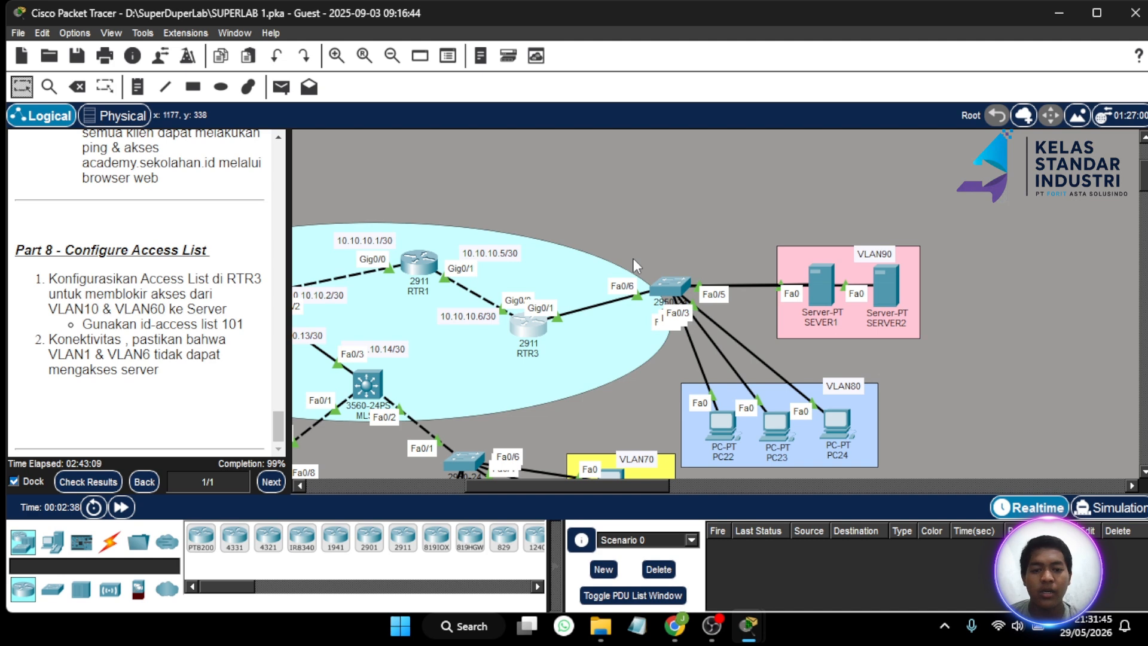
{"action": "left_click", "coordinate": [524, 318]}
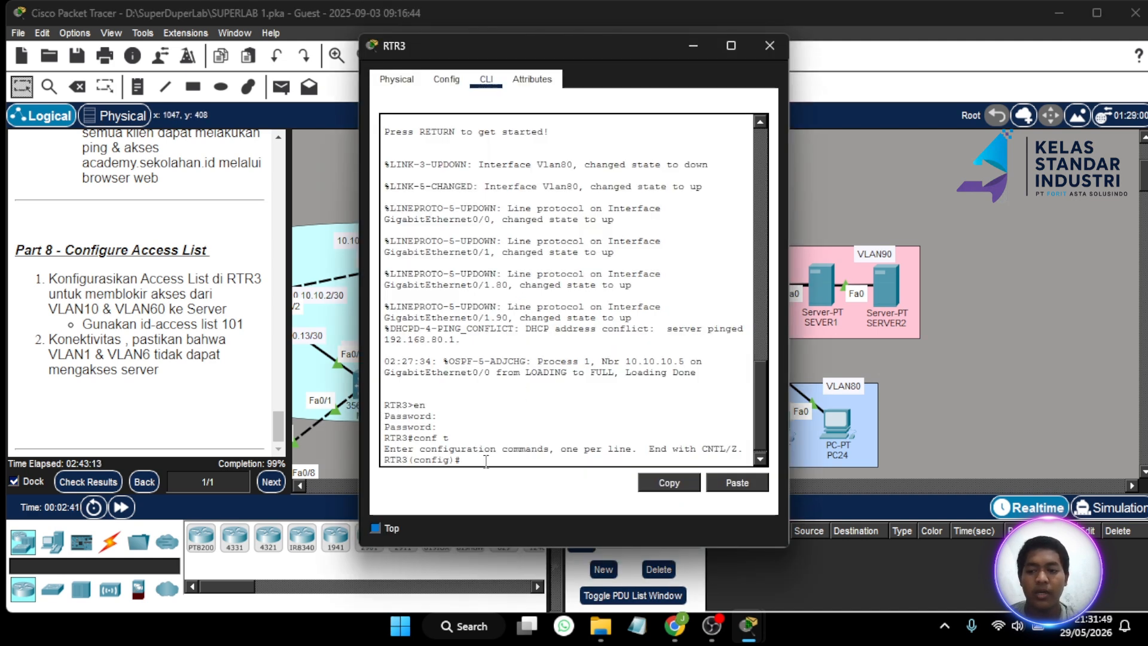
- Enter access-list 101 deny ip rules from 192.168.10.0 and 192.168.60.0 to 192.168.90.0 0.0.0.255
{"action": "type", "text": "a"}
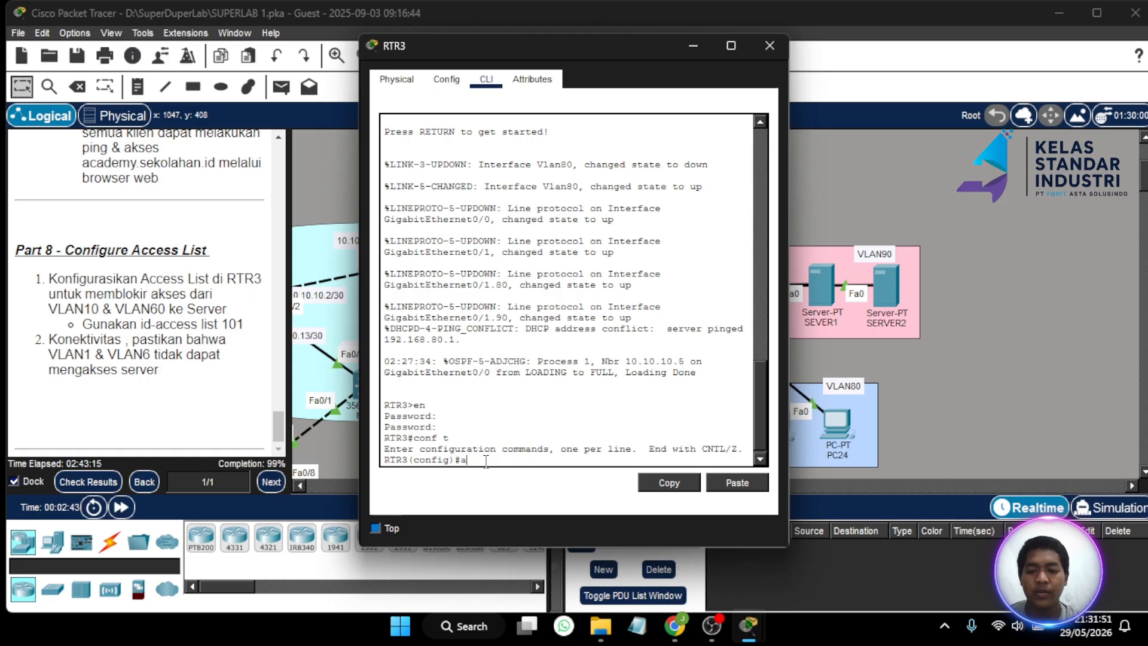
{"action": "type", "text": "ccess-list 101"}
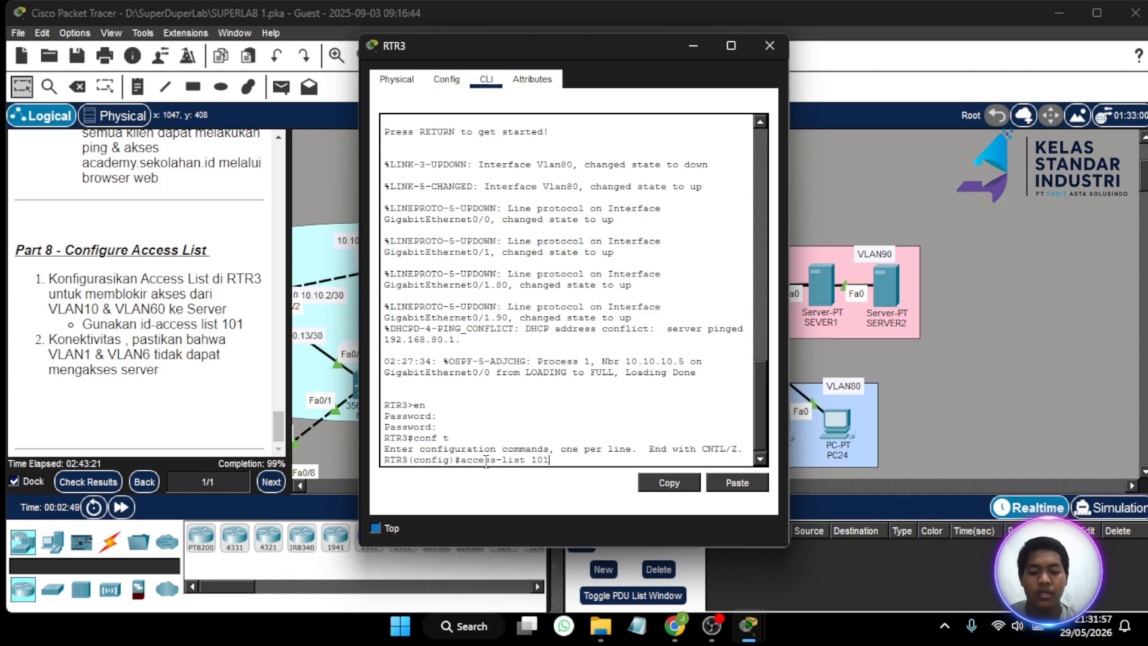
{"action": "type", "text": " deny ip"}
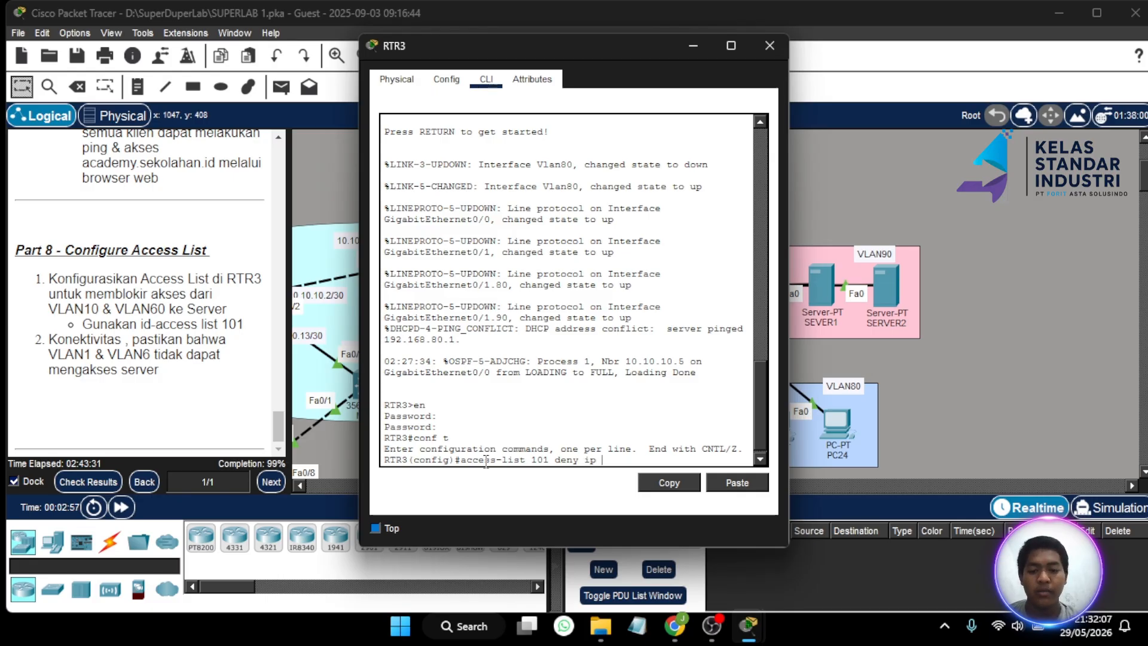
{"action": "type", "text": "192"}
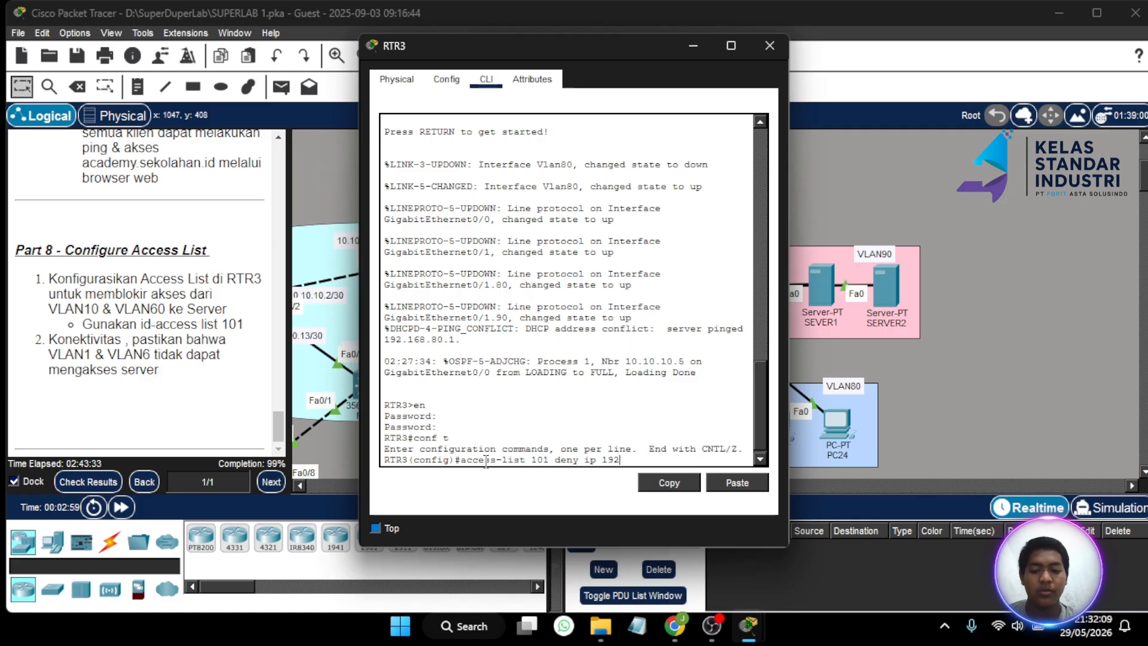
{"action": "key", "text": "BackSpace"}
{"action": "key", "text": "BackSpace"}
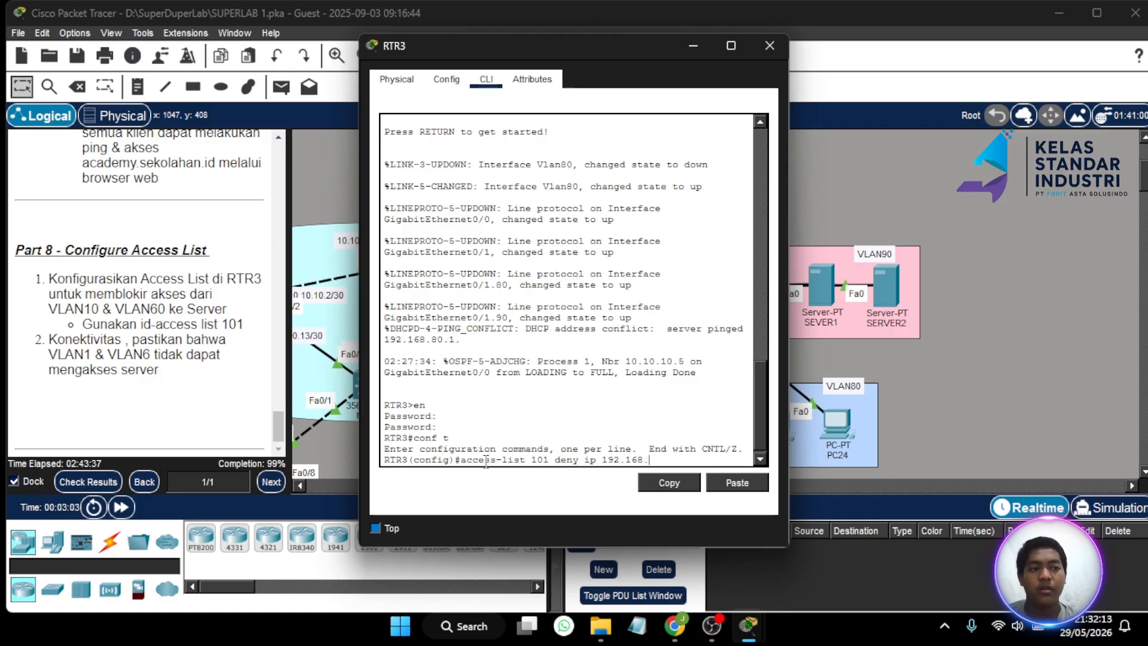
{"action": "type", "text": "10"}
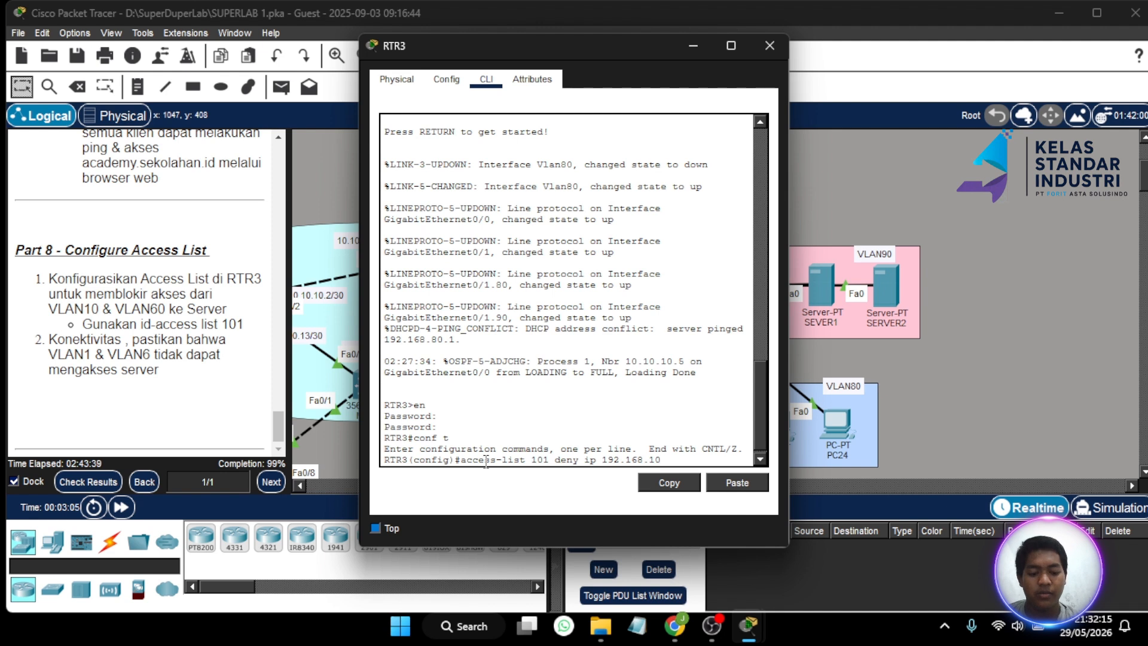
{"action": "type", "text": ".0 0."}
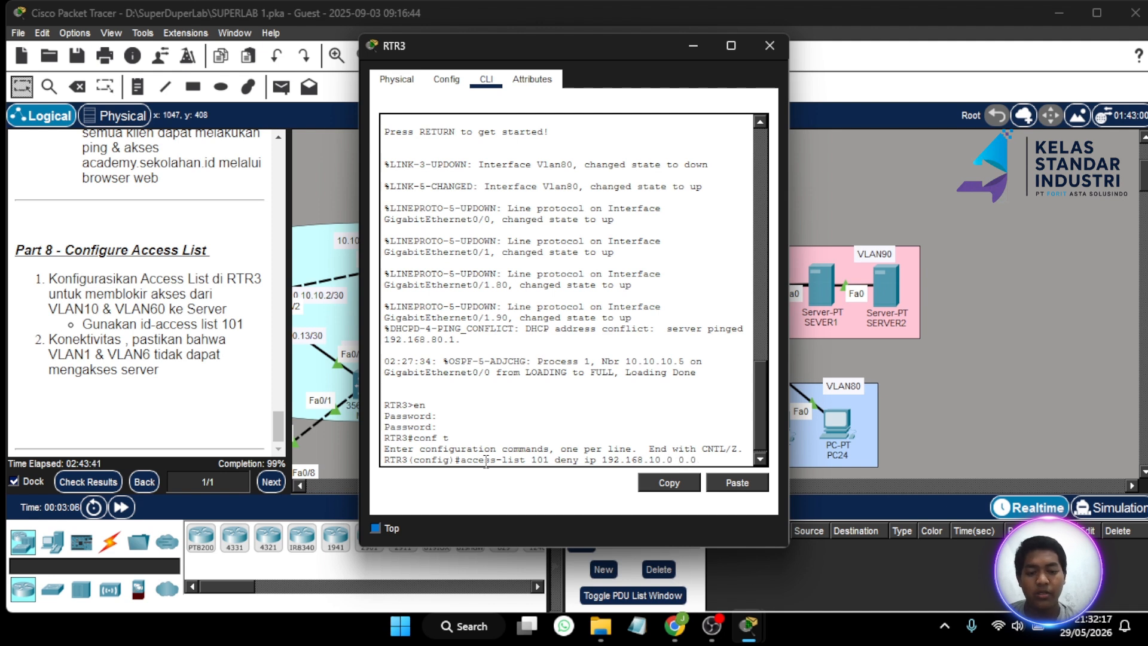
{"action": "type", "text": "0.0.255 "}
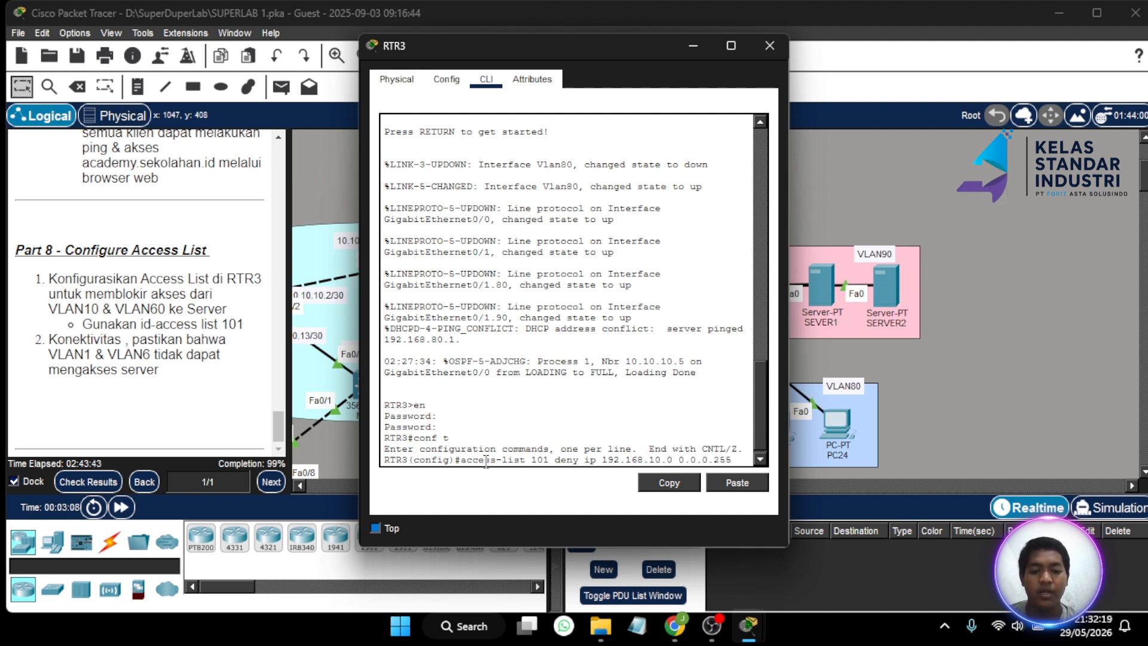
{"action": "type", "text": "i"}
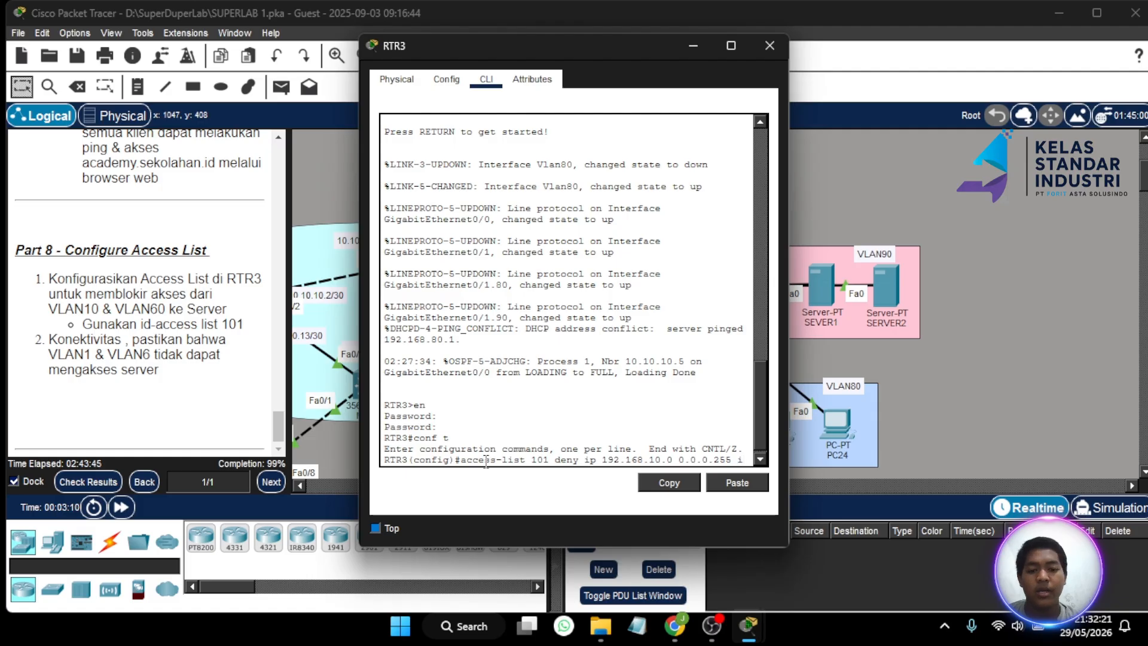
{"action": "key", "text": "BackSpace"}
{"action": "type", "text": "192."}
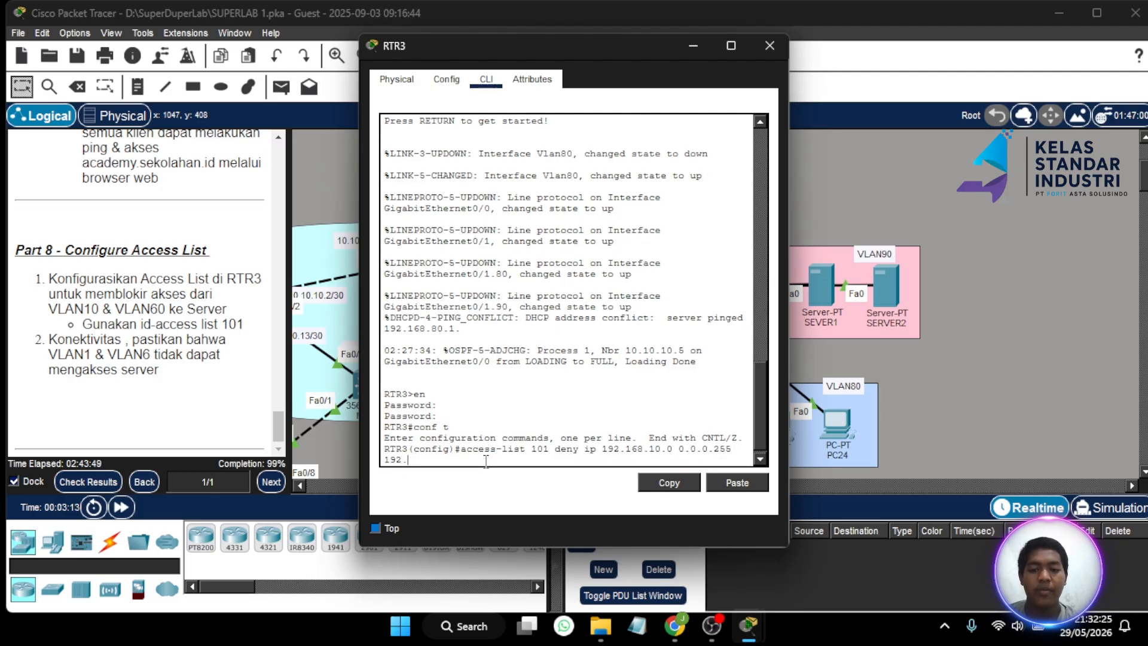
{"action": "type", "text": "16"}
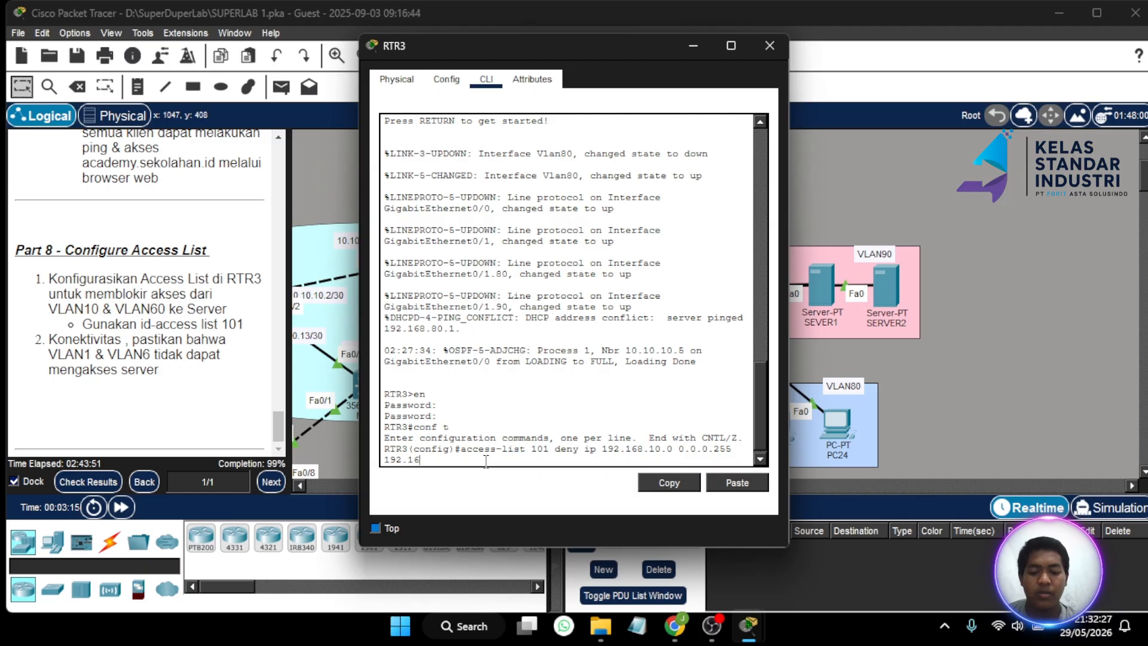
{"action": "type", "text": "8.90"}
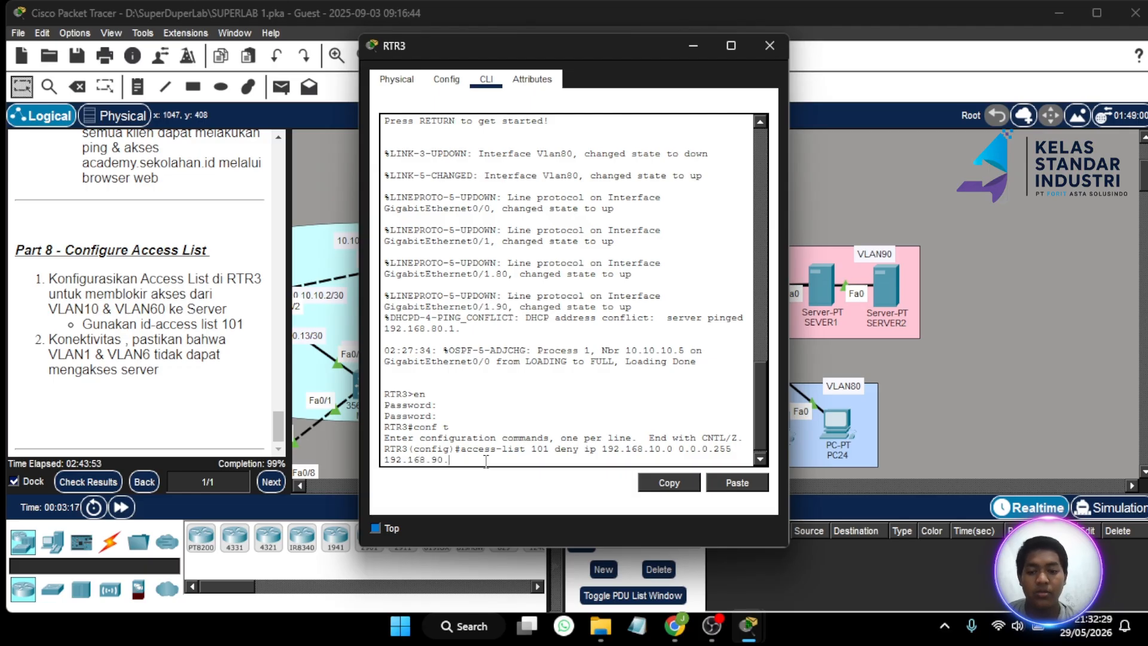
{"action": "type", "text": ".0"}
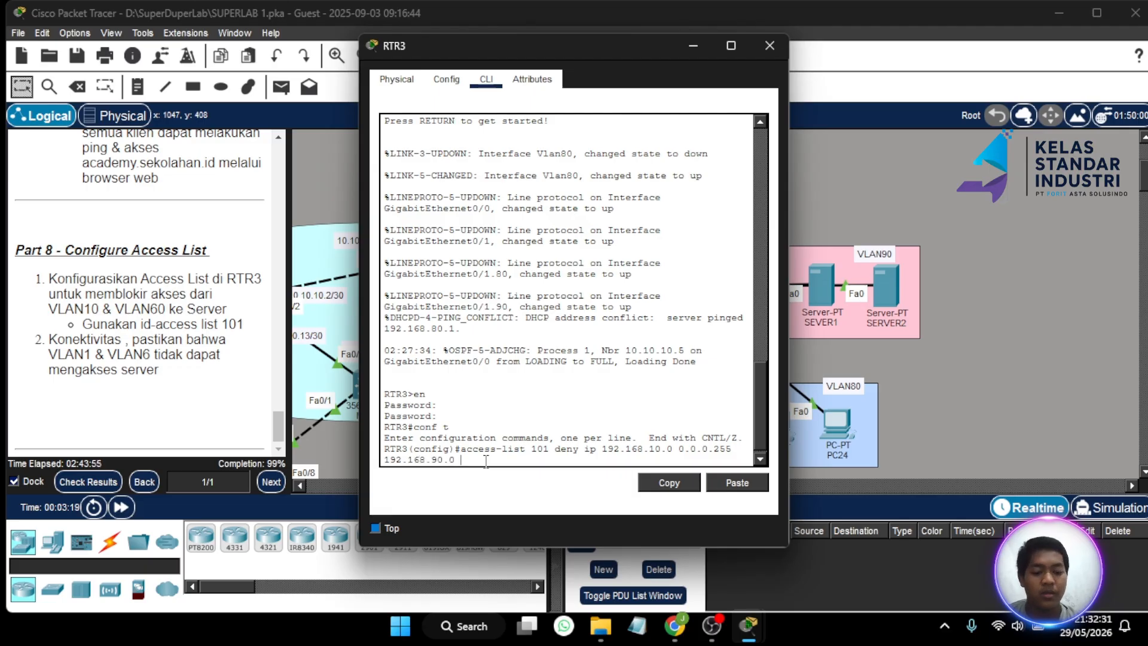
{"action": "type", "text": " 0.0.0.255"}
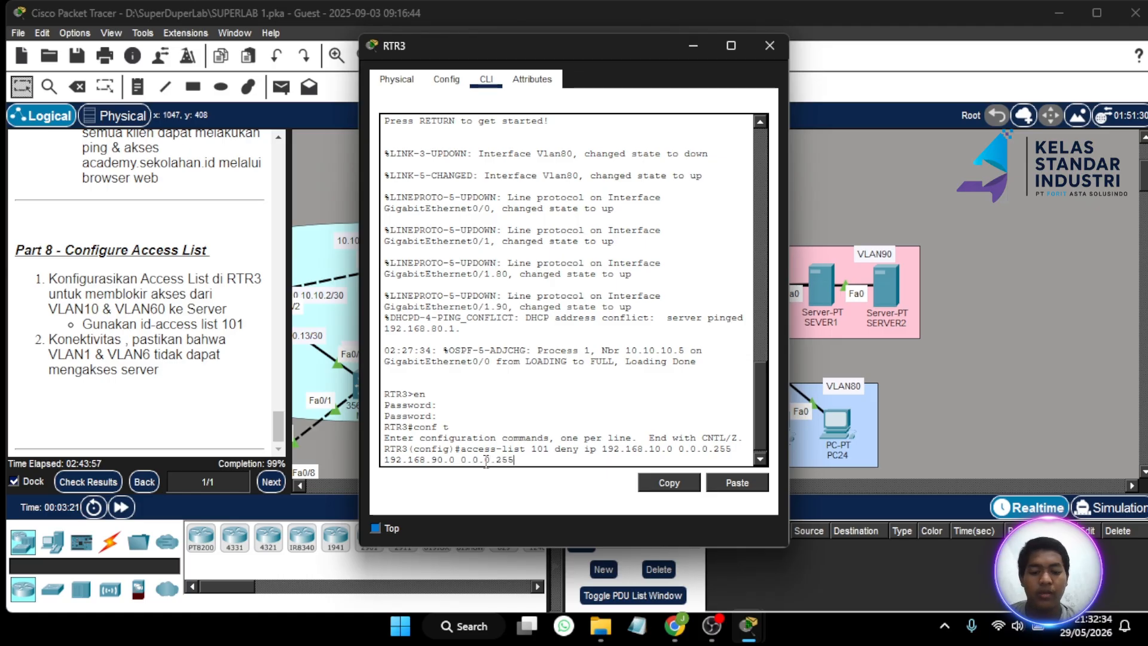
{"action": "key", "text": "Return"}
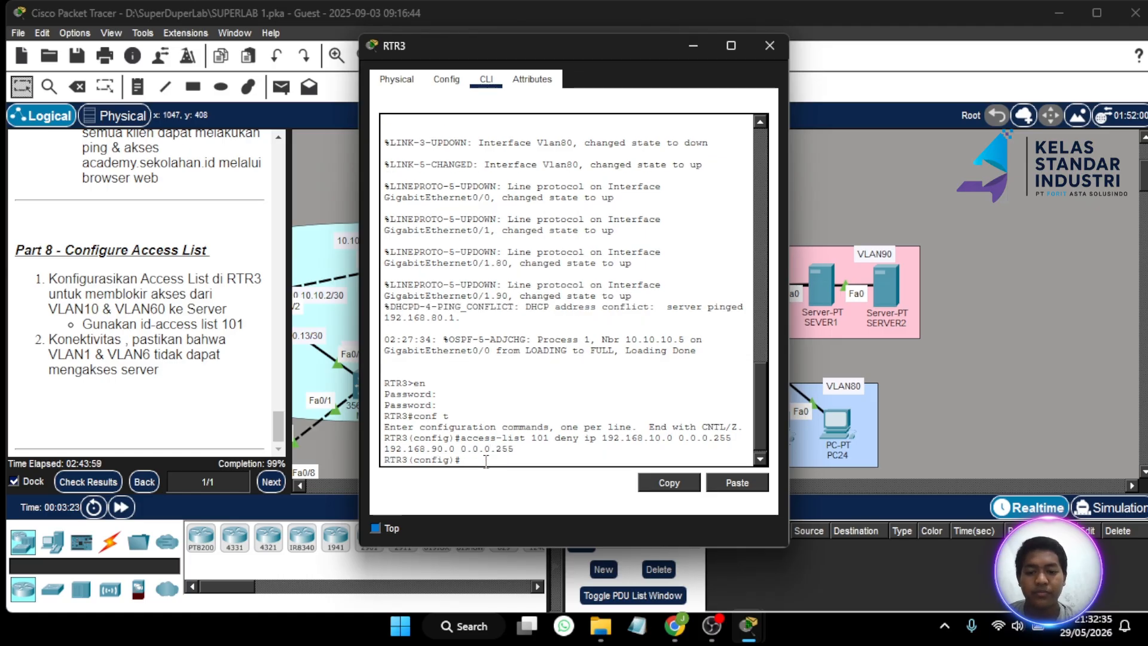
{"action": "key", "text": "Up"}
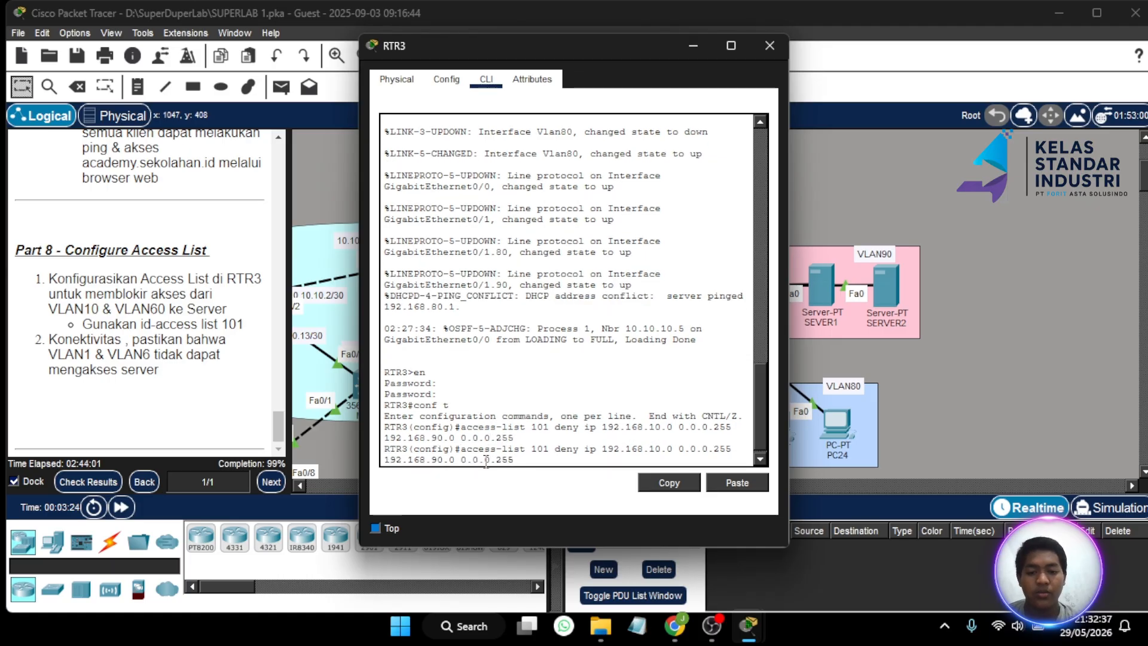
{"action": "key", "text": "Left"}
{"action": "key", "text": "Left"}
{"action": "key", "text": "Left"}
{"action": "key", "text": "Left"}
{"action": "key", "text": "Left"}
{"action": "key", "text": "Left"}
{"action": "key", "text": "Left"}
{"action": "key", "text": "Left"}
{"action": "key", "text": "Left"}
{"action": "key", "text": "Left"}
{"action": "key", "text": "Left"}
{"action": "key", "text": "Left"}
{"action": "key", "text": "Left"}
{"action": "key", "text": "Left"}
{"action": "key", "text": "Left"}
{"action": "key", "text": "Left"}
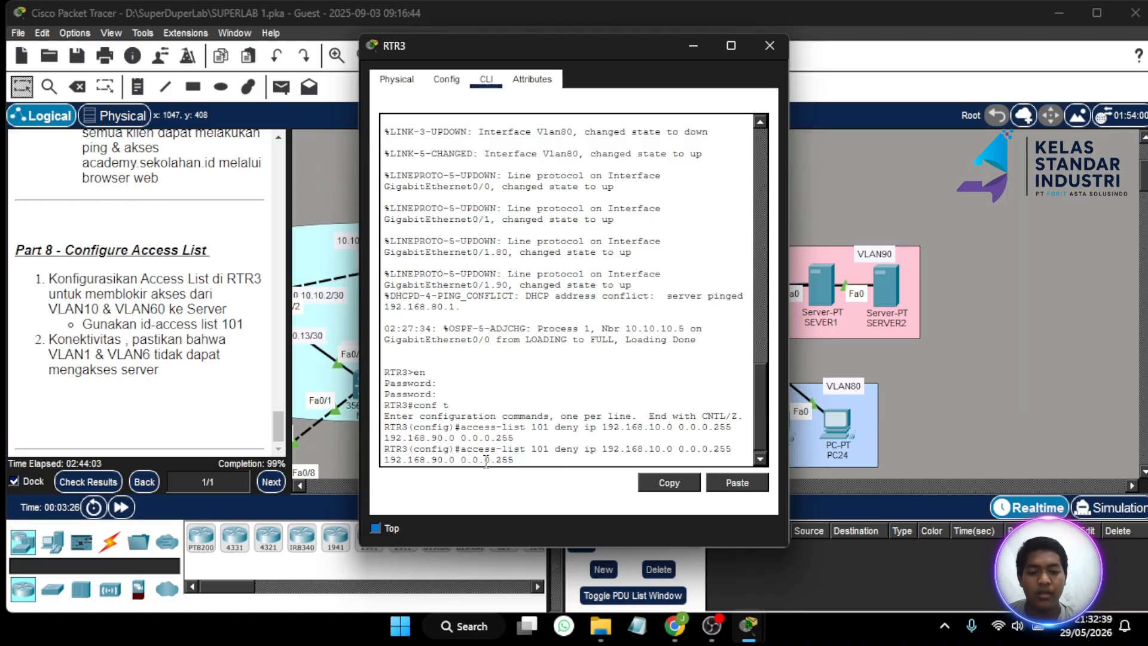
{"action": "key", "text": "BackSpace"}
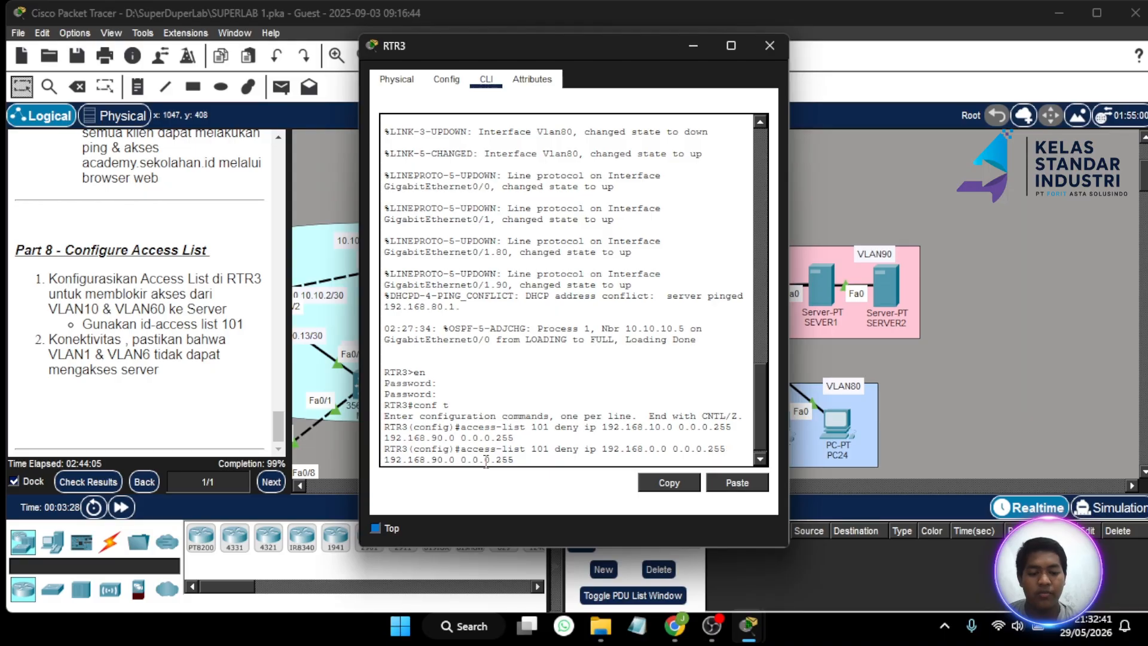
{"action": "type", "text": "6"}
{"action": "key", "text": "Return"}
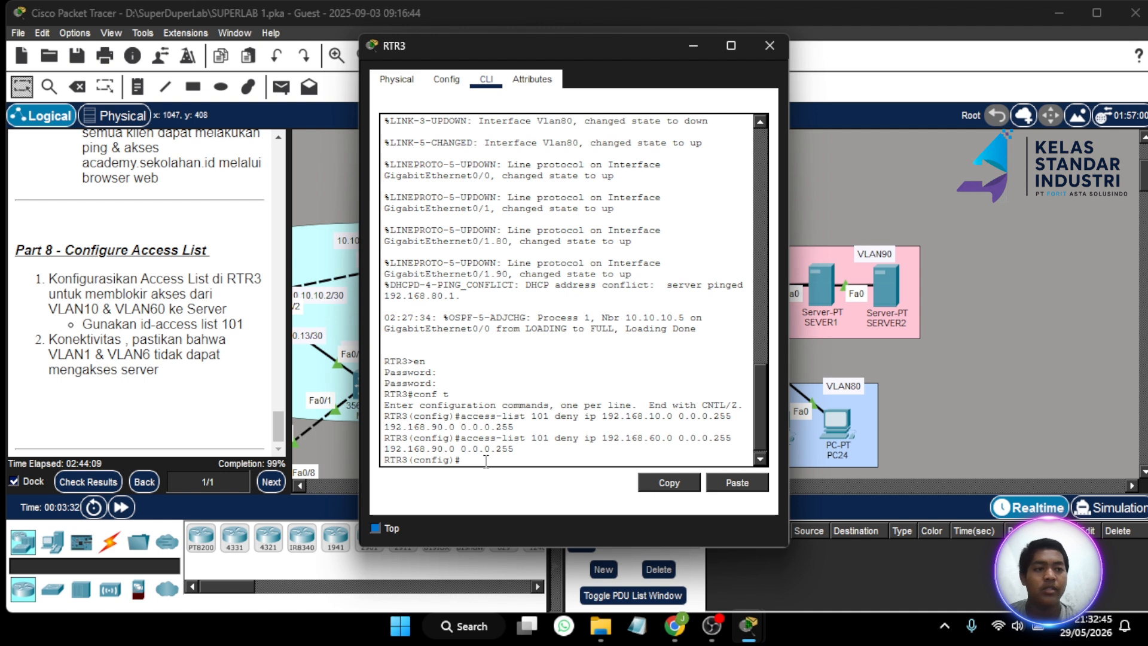
- Apply access-list 101 outbound on subinterface gig0/1.90 with ip access-group 101 out
{"action": "type", "text": "int gig"}
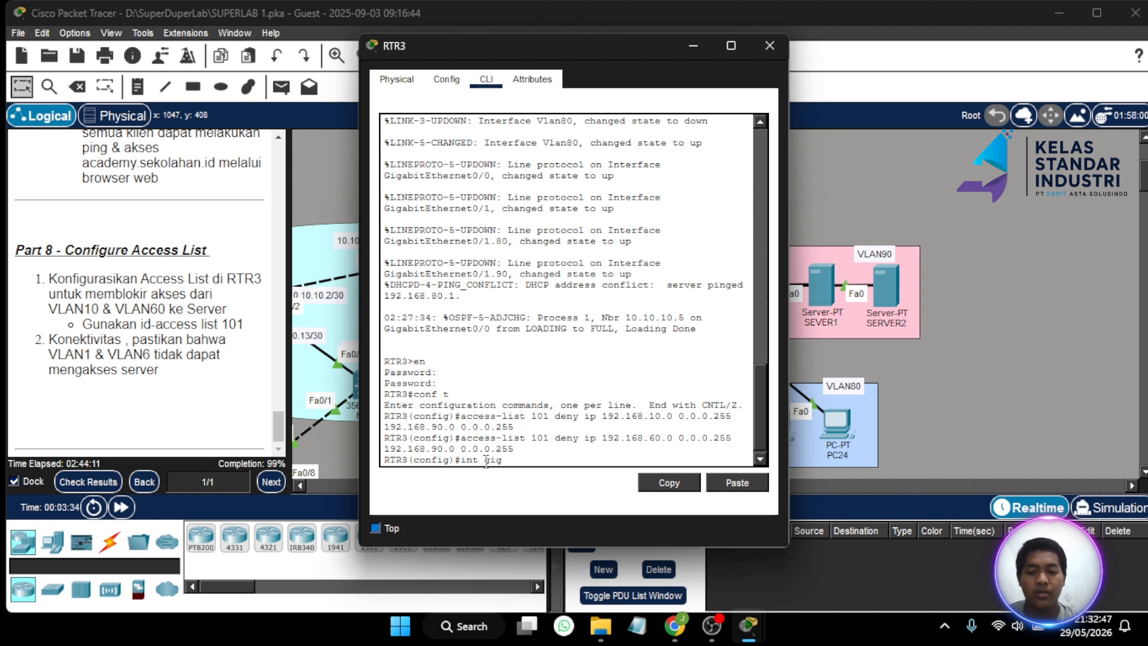
{"action": "type", "text": "0/"}
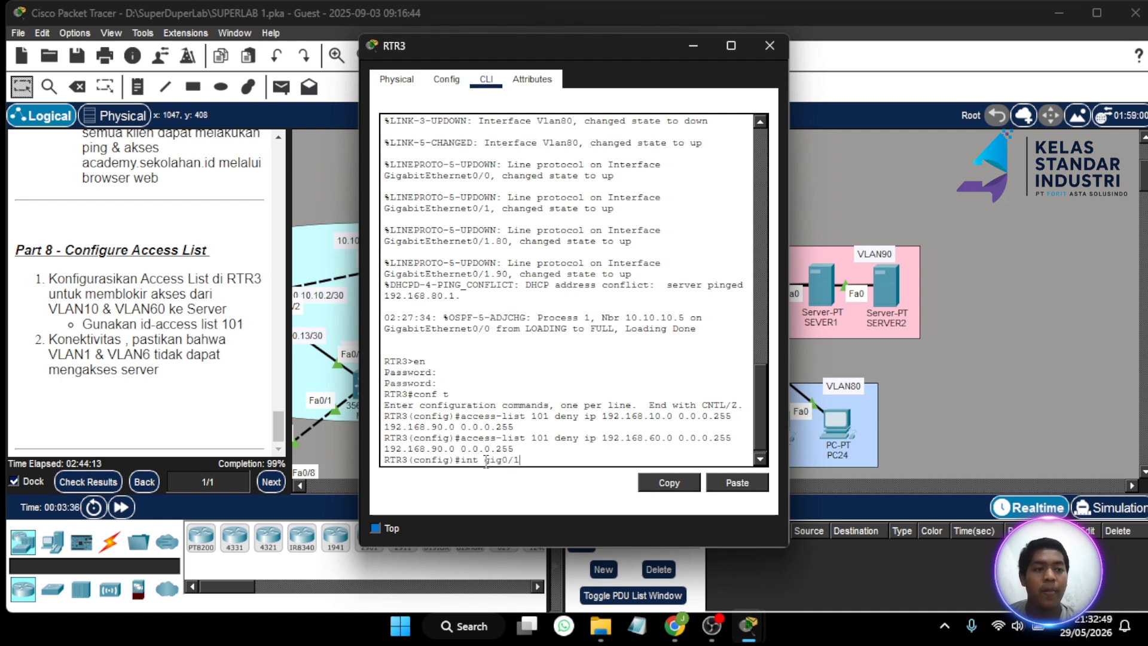
{"action": "type", "text": "1.9"}
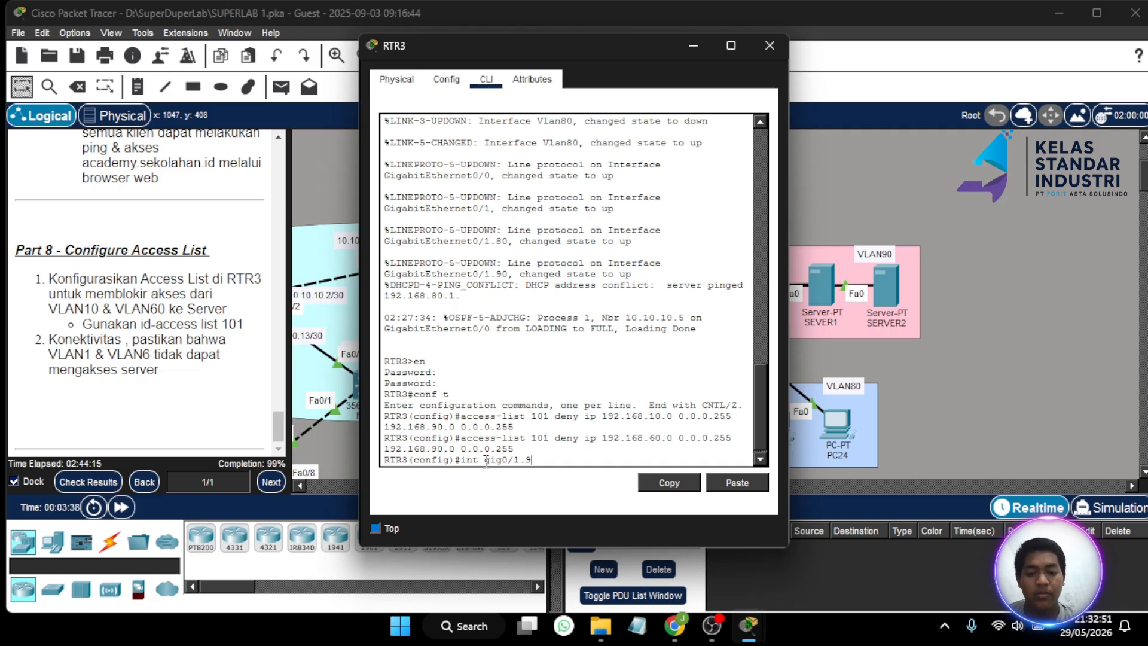
{"action": "type", "text": "0"}
{"action": "key", "text": "Return"}
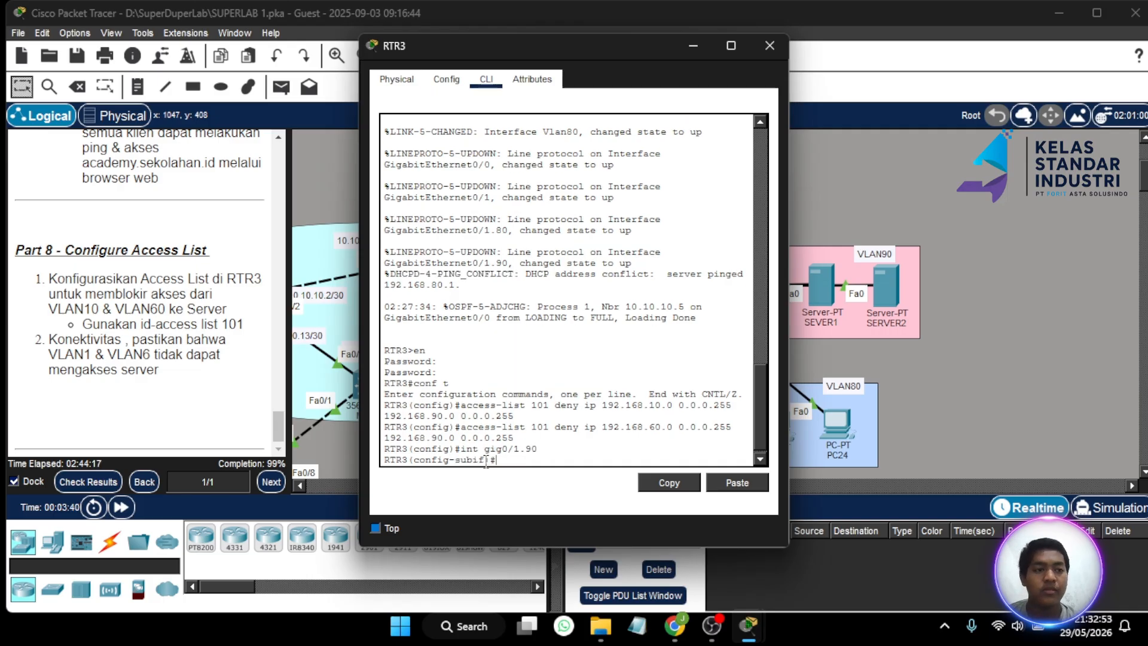
{"action": "type", "text": "ip a"}
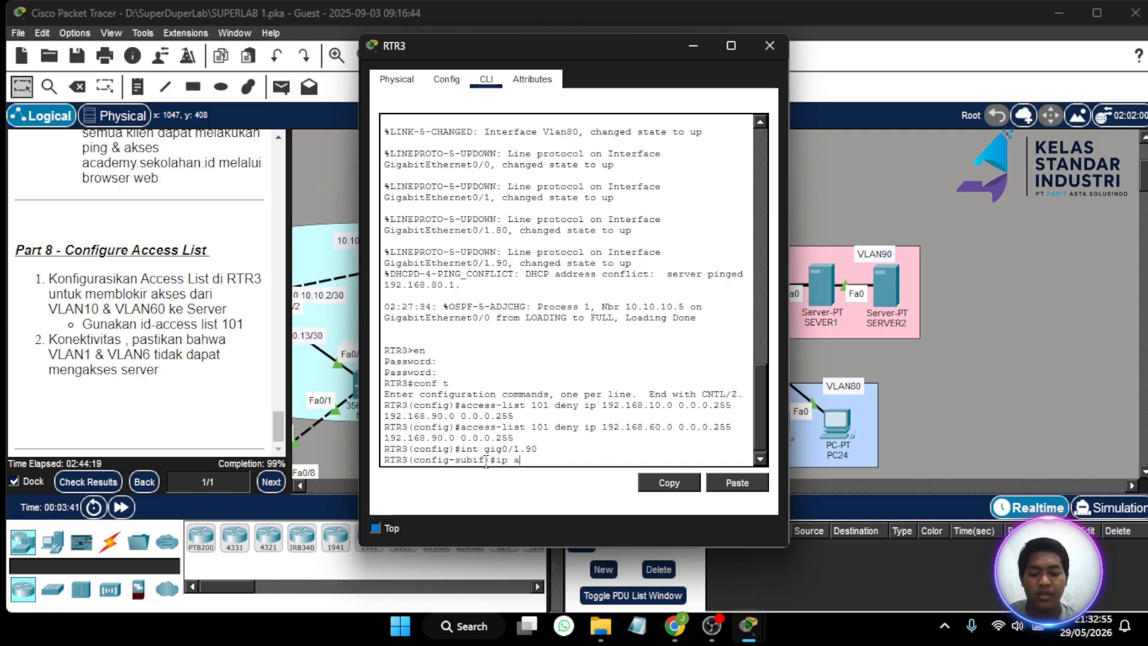
{"action": "type", "text": "ccess-"}
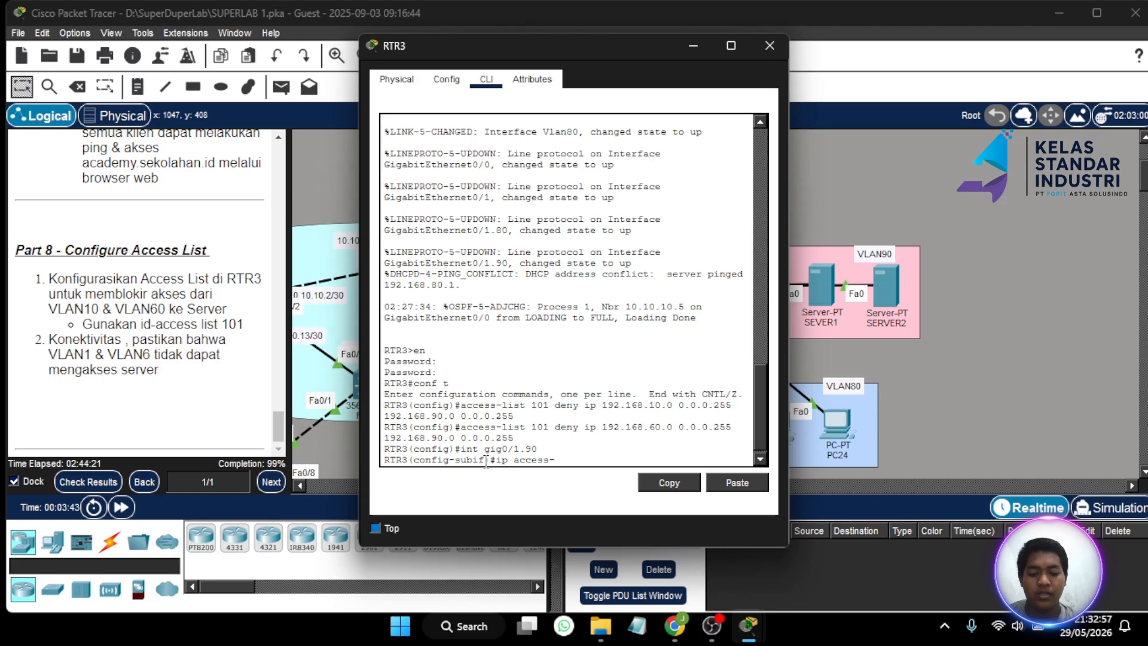
{"action": "type", "text": "group"}
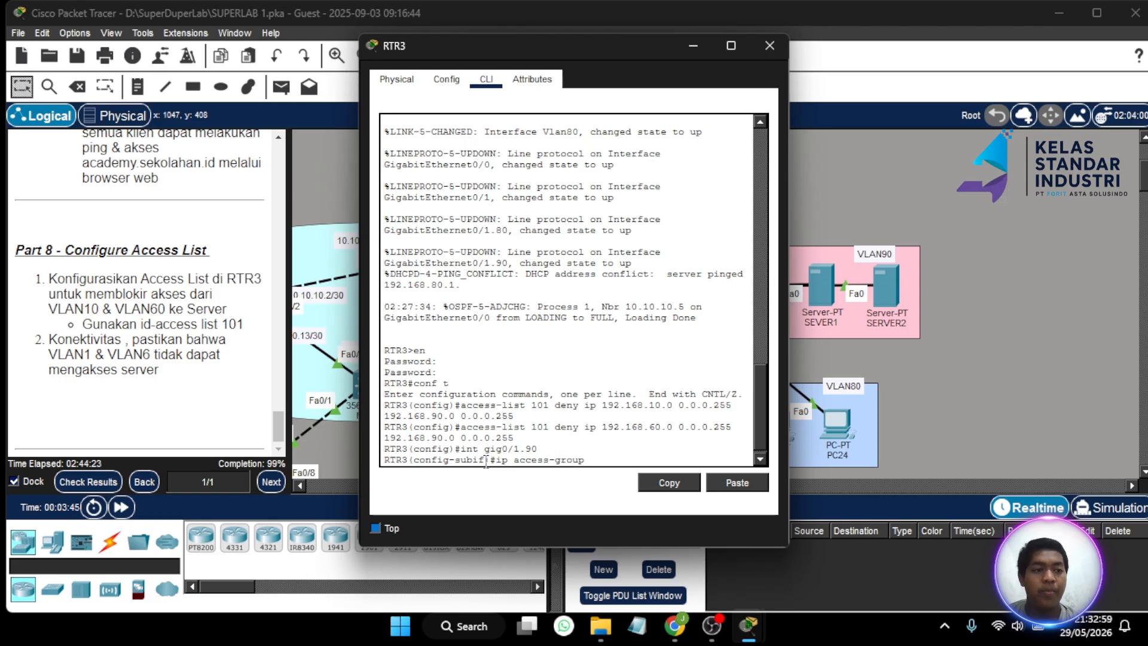
{"action": "type", "text": " 101"}
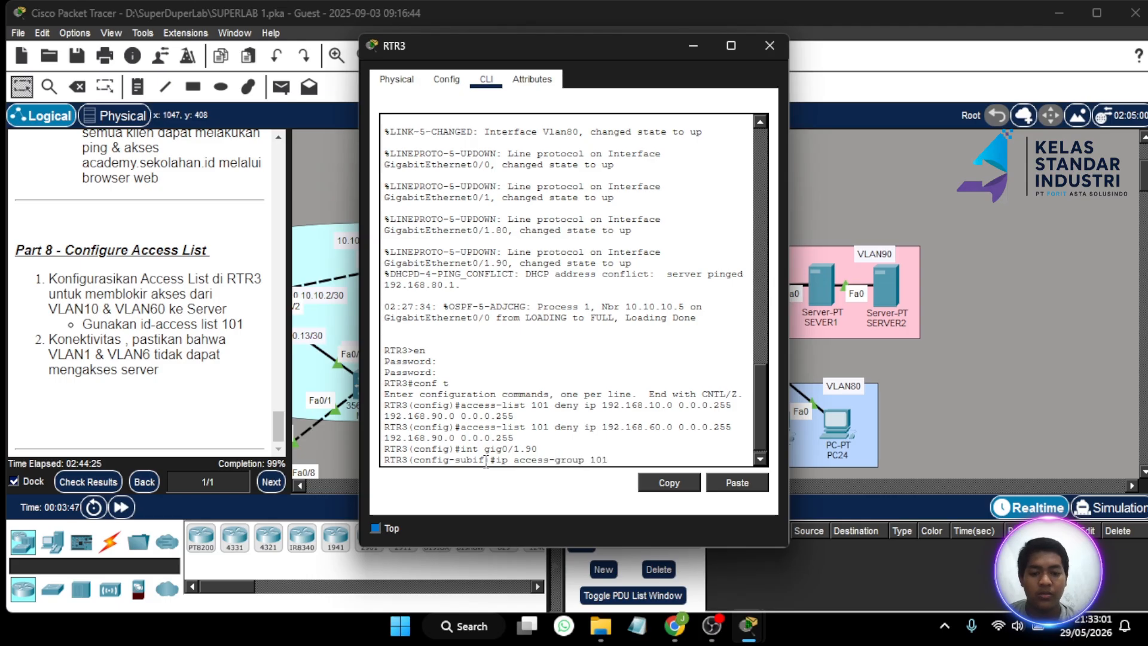
{"action": "type", "text": " out"}
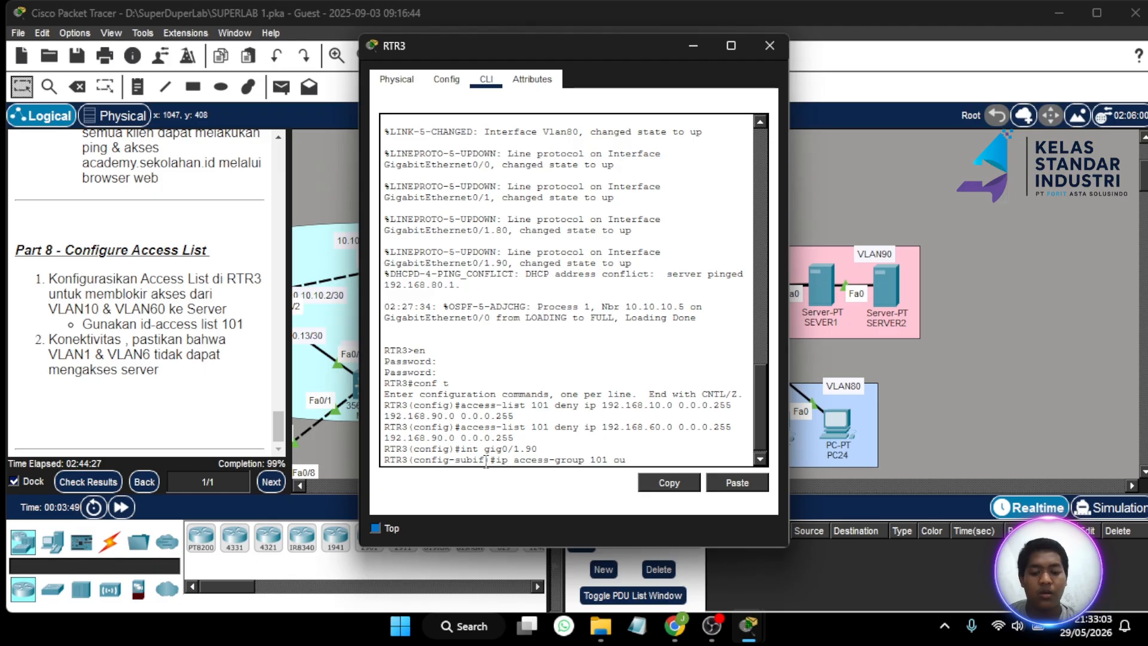
{"action": "key", "text": "Return"}
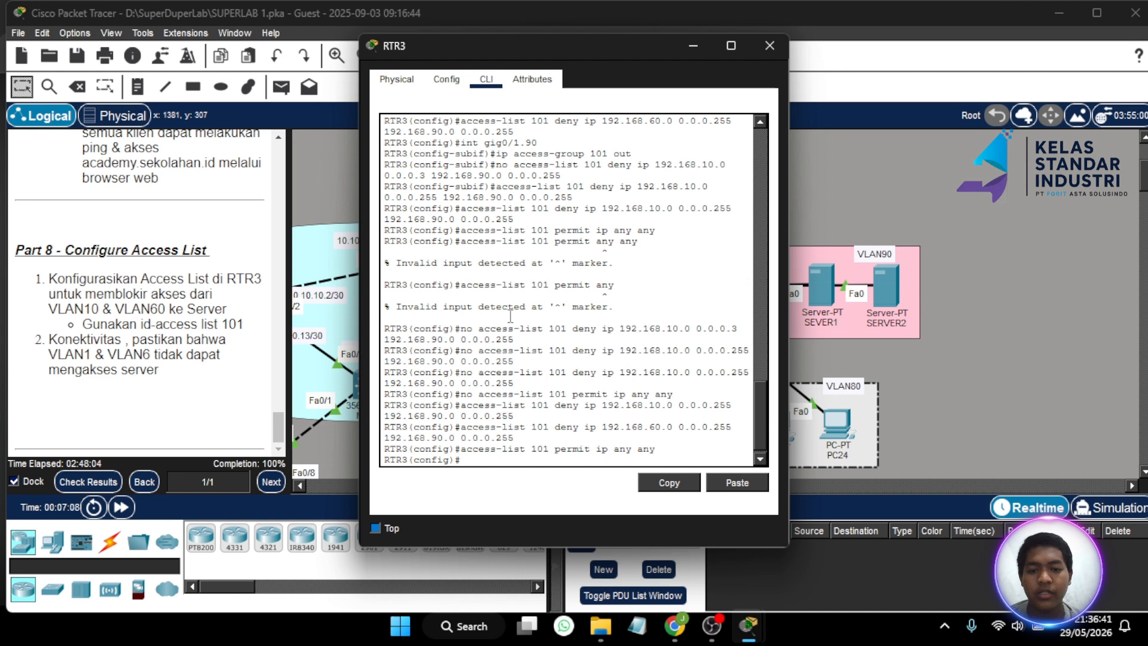
{"action": "scroll", "coordinate": [513, 313], "scroll_direction": "down", "scroll_amount": 1}
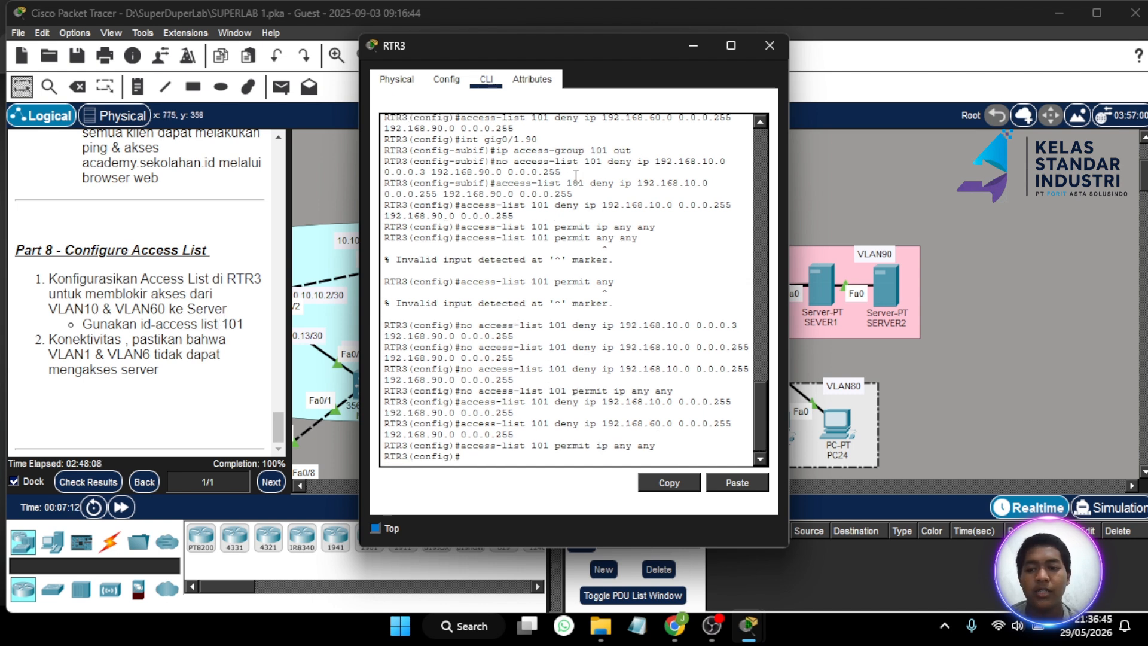
- Close RTR3's configuration window, maximize the workspace, and open the activity's Assessment Items results
{"action": "left_click", "coordinate": [768, 46]}
{"action": "left_click", "coordinate": [1096, 12]}
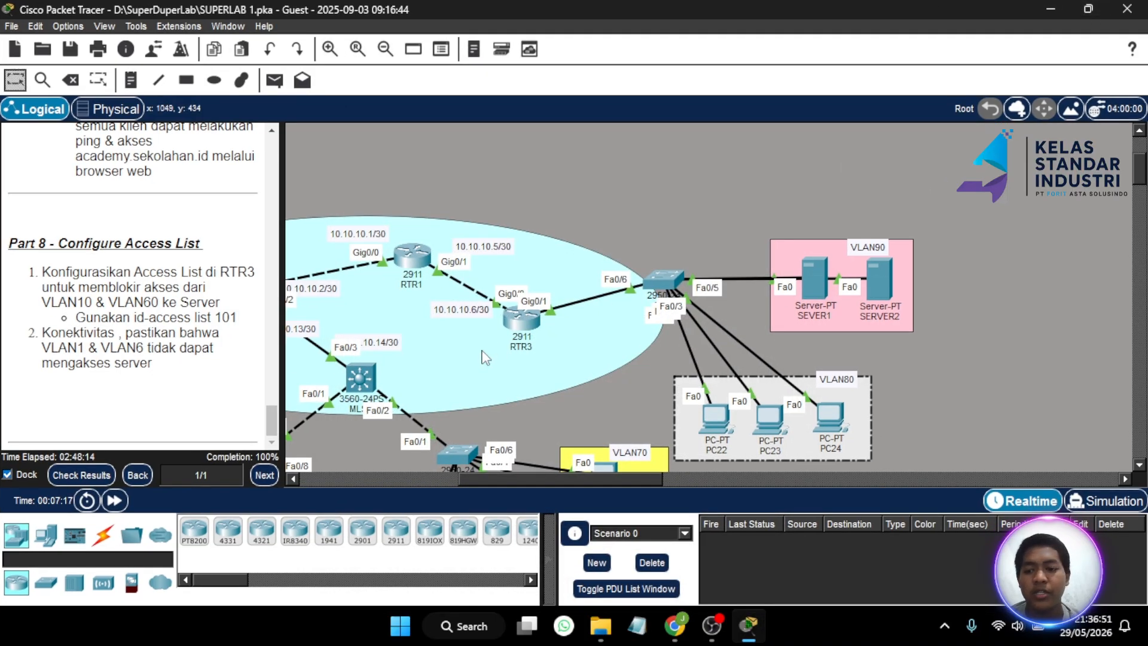
{"action": "left_click", "coordinate": [85, 476]}
{"action": "left_click", "coordinate": [147, 117]}
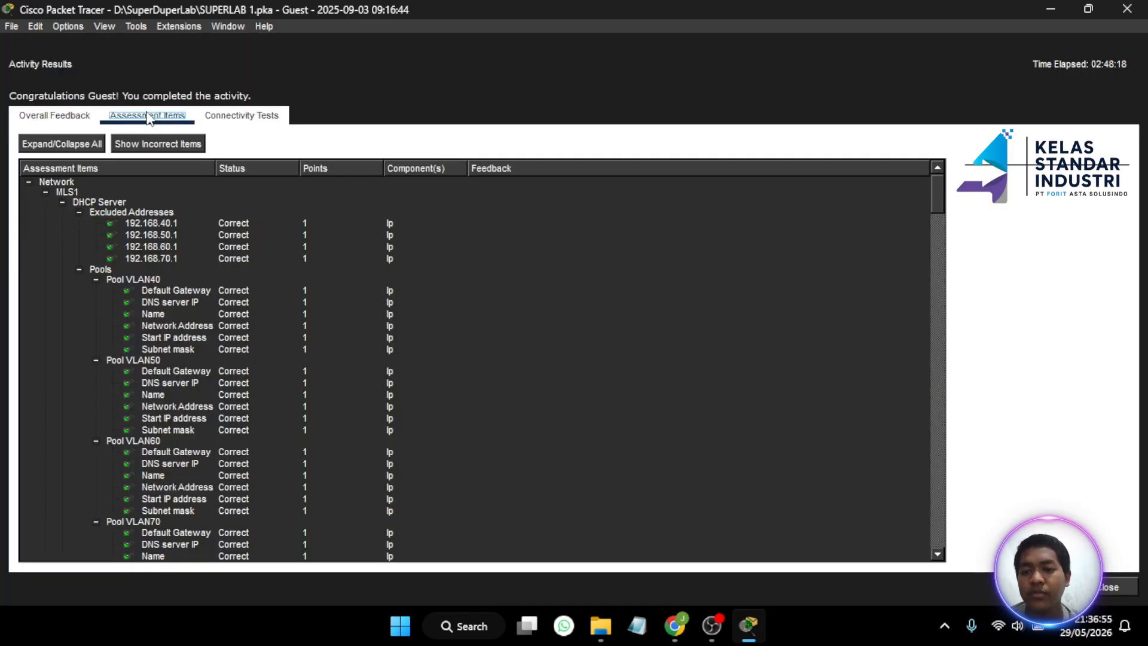
- Review the Assessment Items list to confirm every item, including RTR3's ACL 101, is Correct at 100%
{"action": "scroll", "coordinate": [160, 285], "scroll_direction": "down", "scroll_amount": 15}
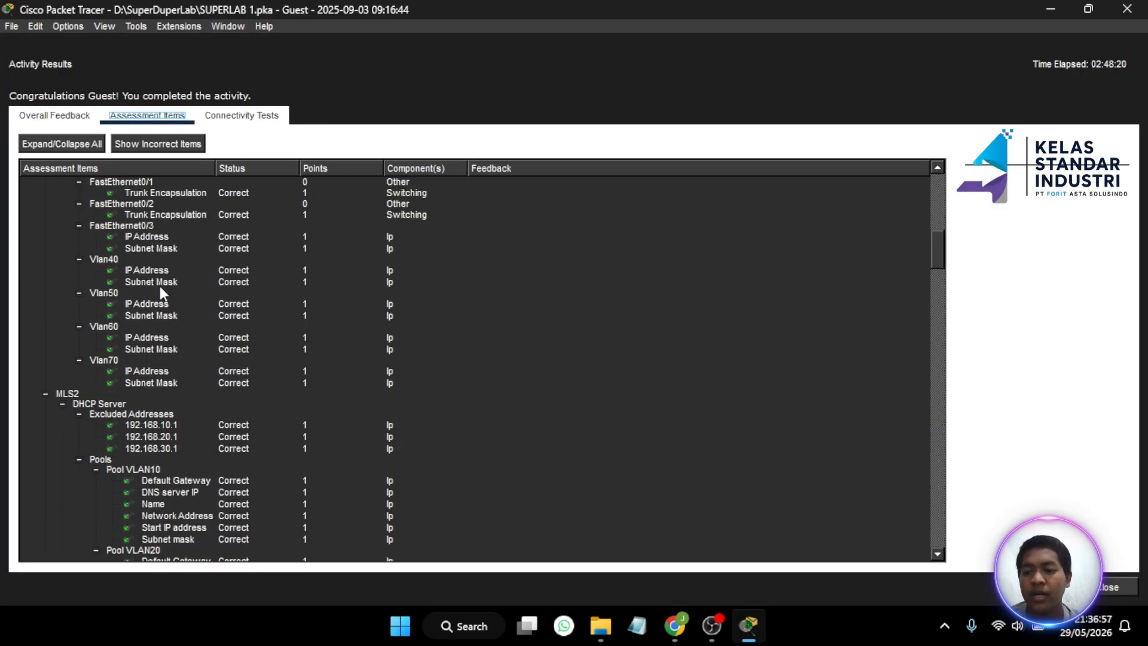
{"action": "scroll", "coordinate": [160, 286], "scroll_direction": "down", "scroll_amount": 20}
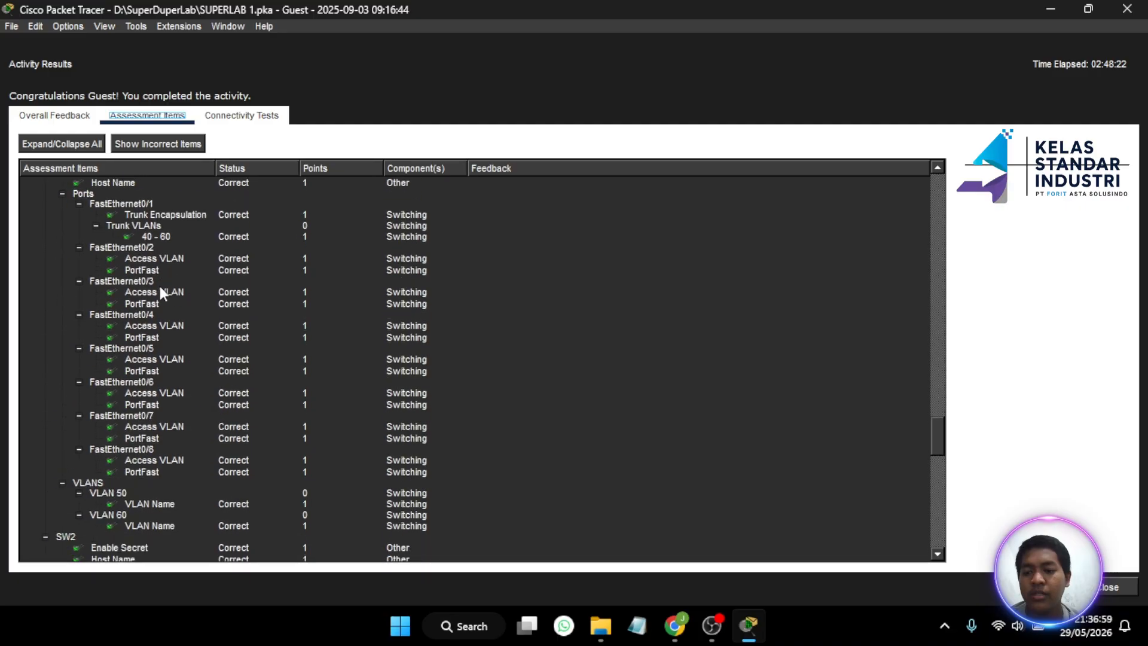
{"action": "scroll", "coordinate": [160, 286], "scroll_direction": "down", "scroll_amount": 10}
{"action": "scroll", "coordinate": [159, 285], "scroll_direction": "up", "scroll_amount": 20}
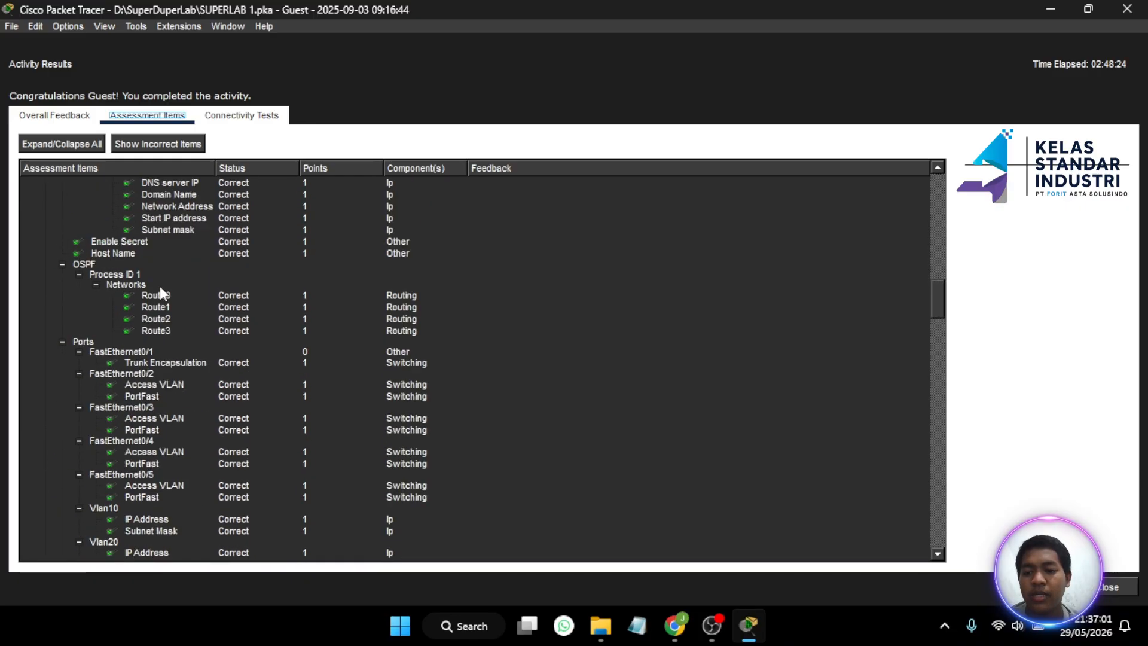
{"action": "scroll", "coordinate": [159, 286], "scroll_direction": "up", "scroll_amount": 20}
{"action": "scroll", "coordinate": [325, 349], "scroll_direction": "down", "scroll_amount": 20}
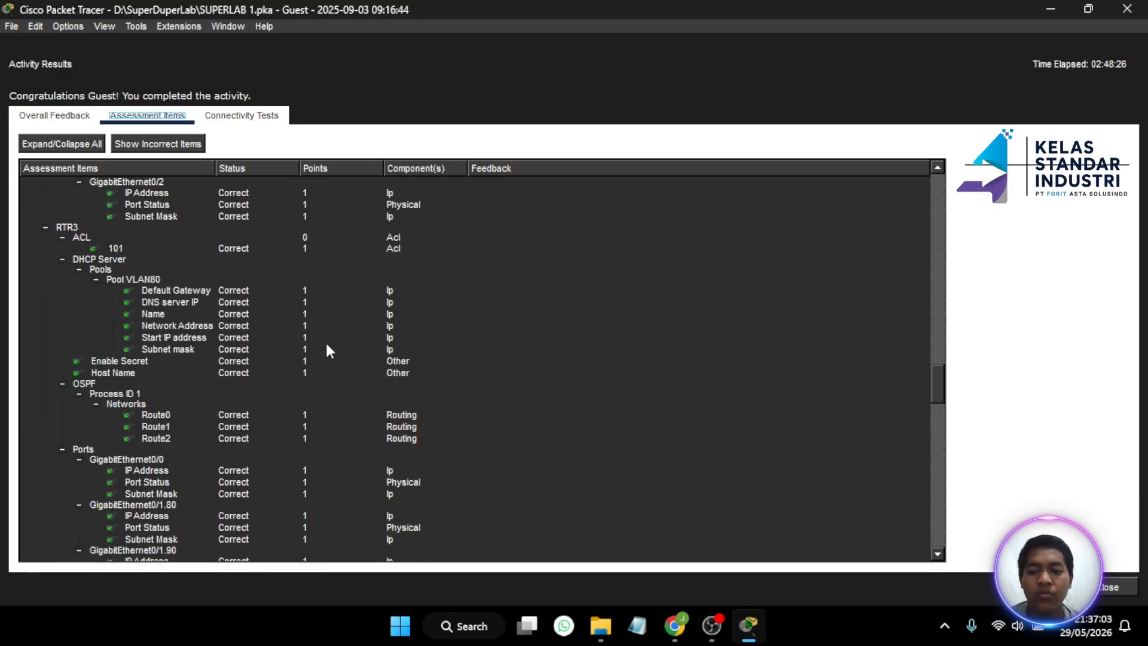
{"action": "scroll", "coordinate": [327, 347], "scroll_direction": "down", "scroll_amount": 20}
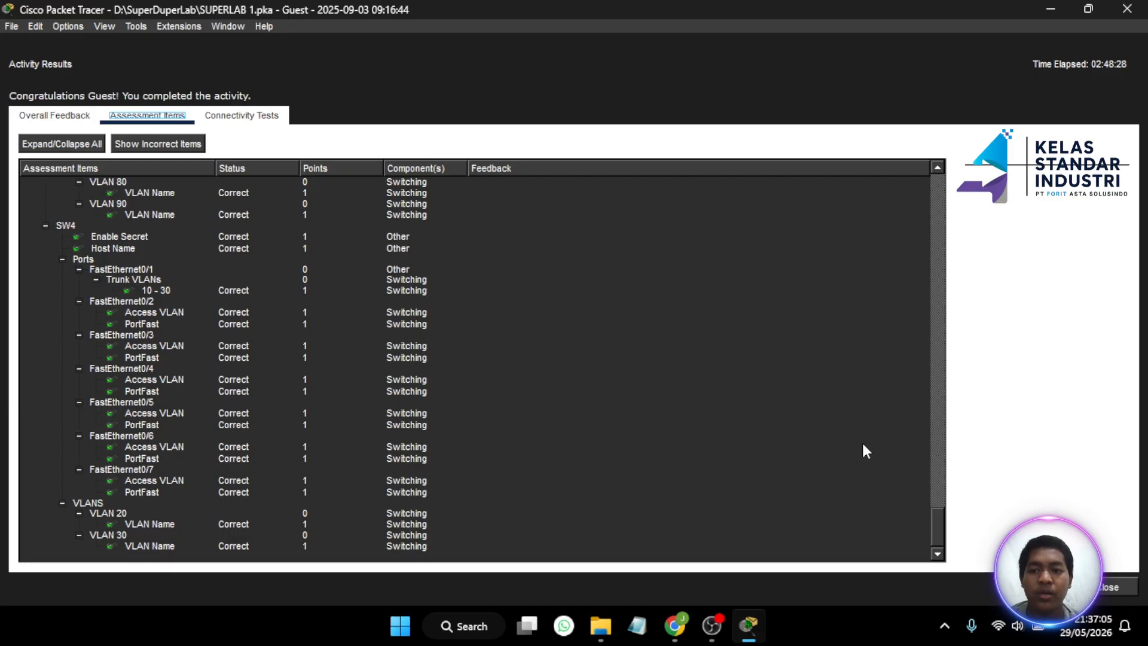
- Close the activity results and pan around the topology view
{"action": "left_click", "coordinate": [1103, 590]}
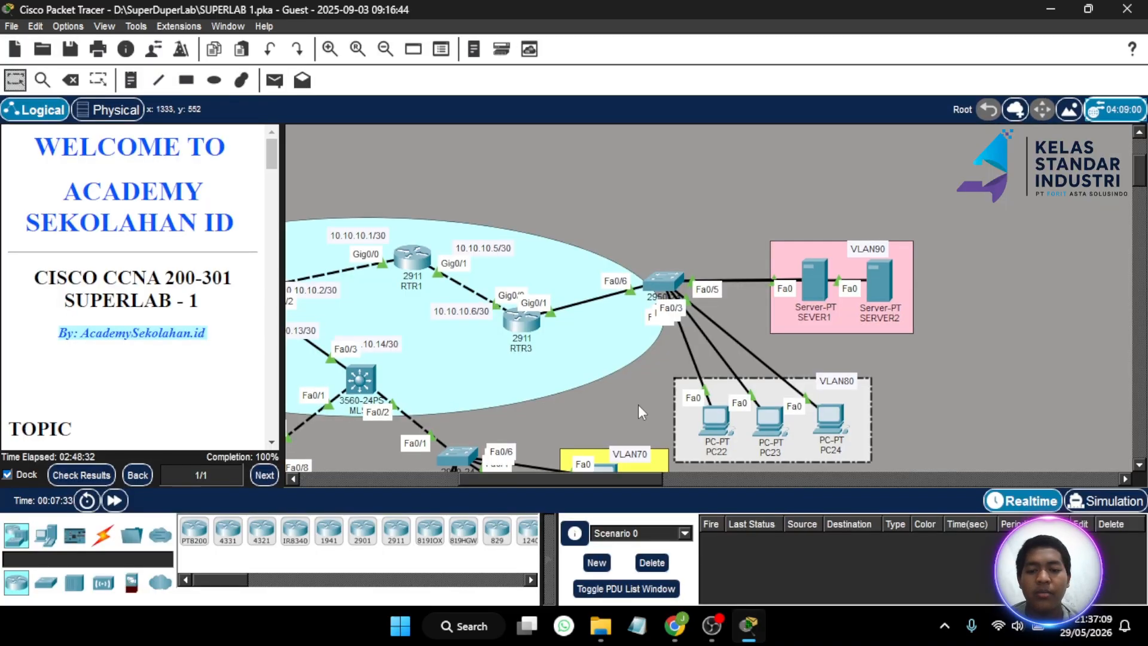
{"action": "scroll", "coordinate": [447, 335], "scroll_direction": "down", "scroll_amount": 5}
{"action": "scroll", "coordinate": [447, 335], "scroll_direction": "left", "scroll_amount": 9}
{"action": "scroll", "coordinate": [447, 335], "scroll_direction": "up", "scroll_amount": 2}
{"action": "scroll", "coordinate": [447, 335], "scroll_direction": "right", "scroll_amount": 4}
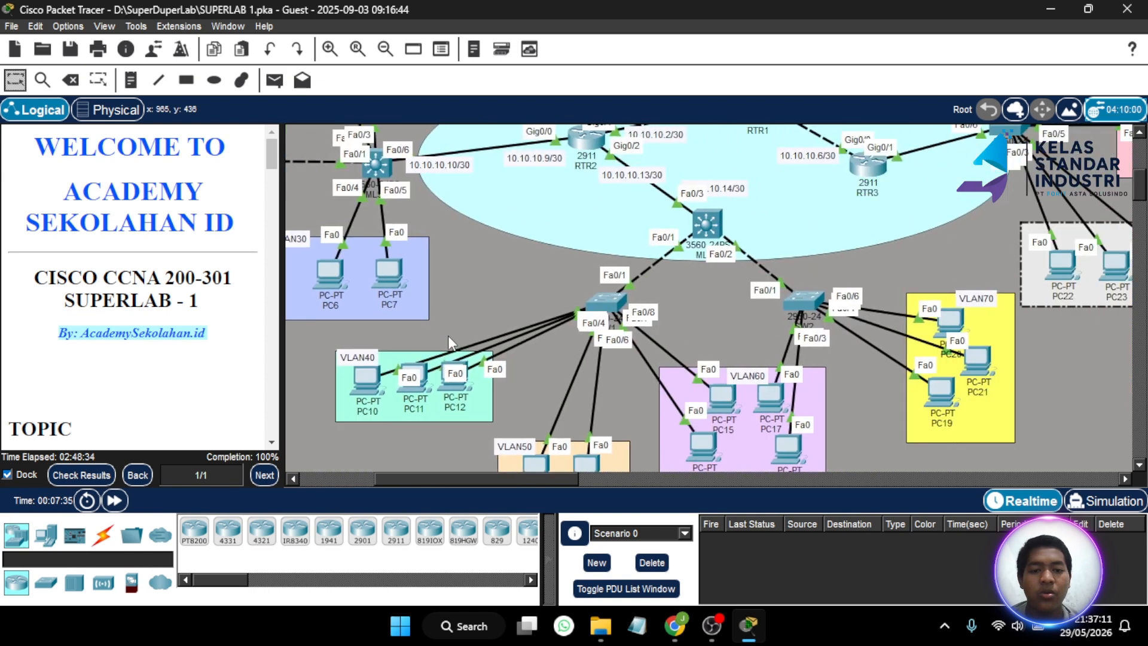
{"action": "scroll", "coordinate": [447, 336], "scroll_direction": "up", "scroll_amount": 3}
{"action": "scroll", "coordinate": [447, 335], "scroll_direction": "left", "scroll_amount": 3}
{"action": "scroll", "coordinate": [449, 341], "scroll_direction": "right", "scroll_amount": 5}
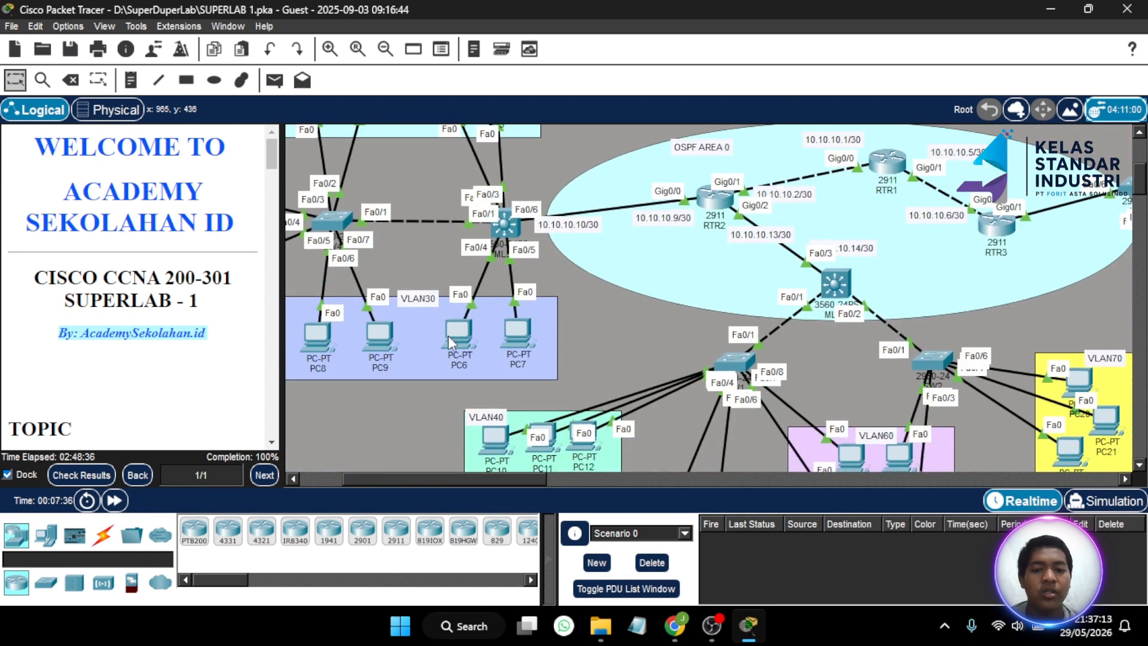